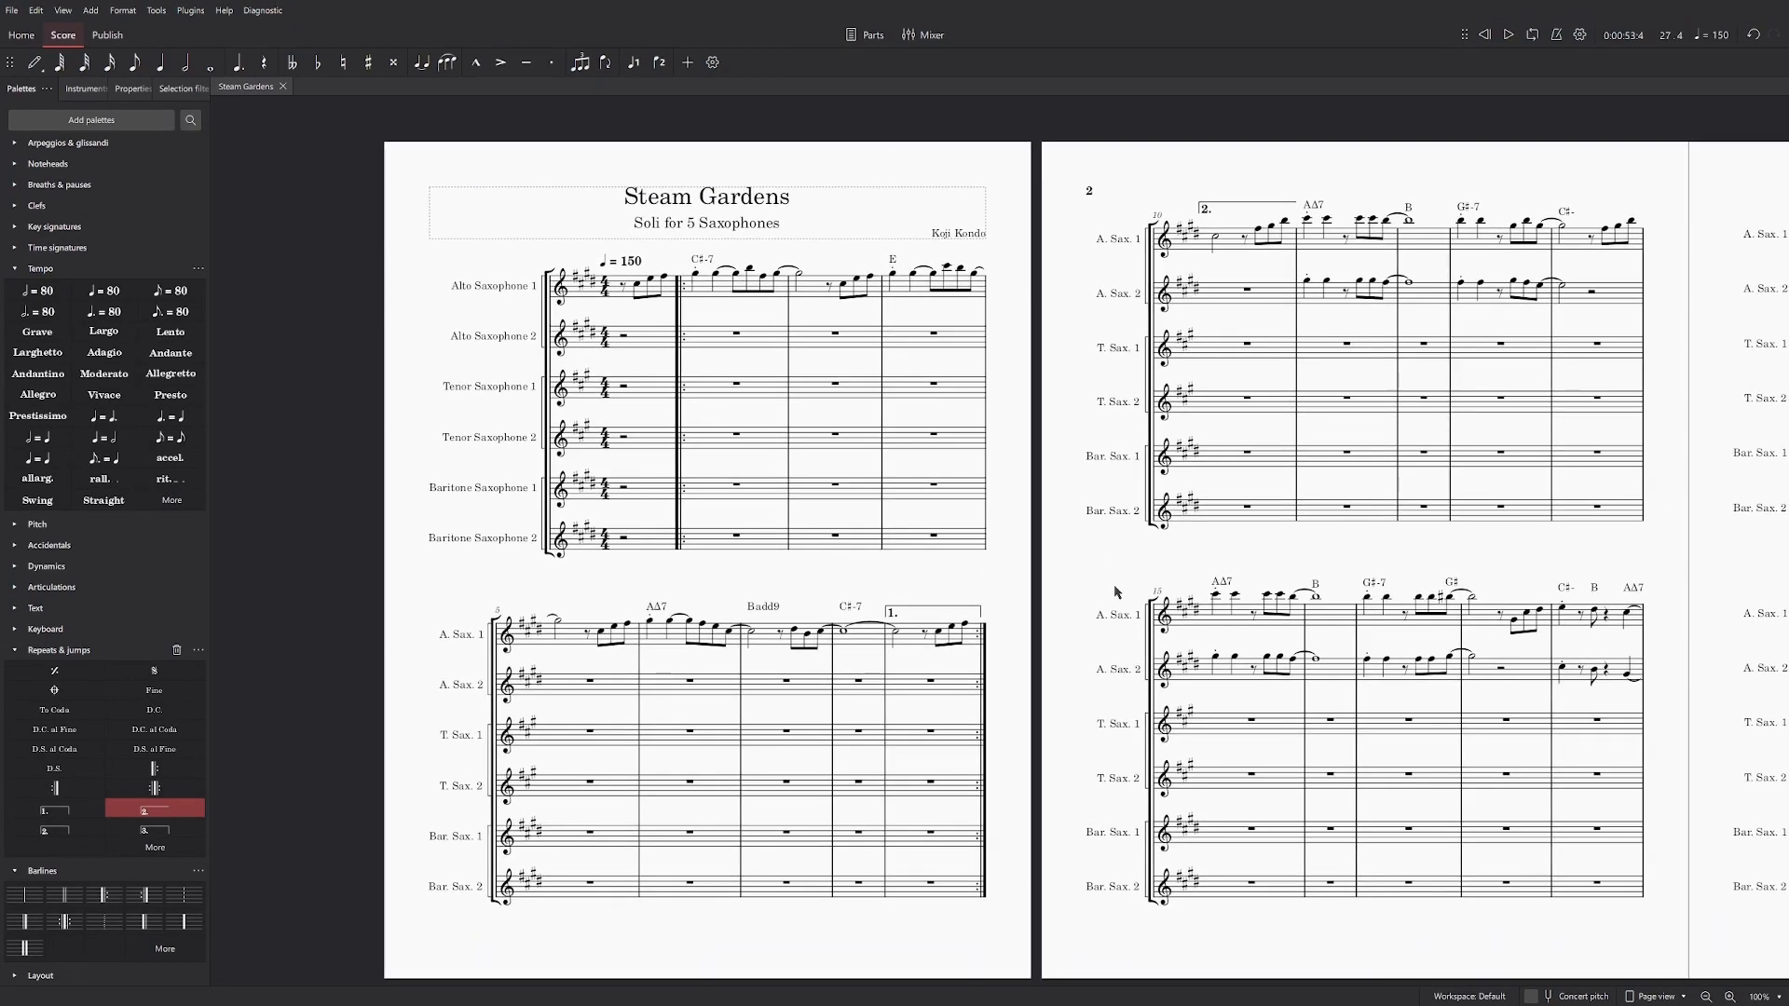
Step: Append one empty measure at the end of the score
scroll(1075, 560, right, 5)
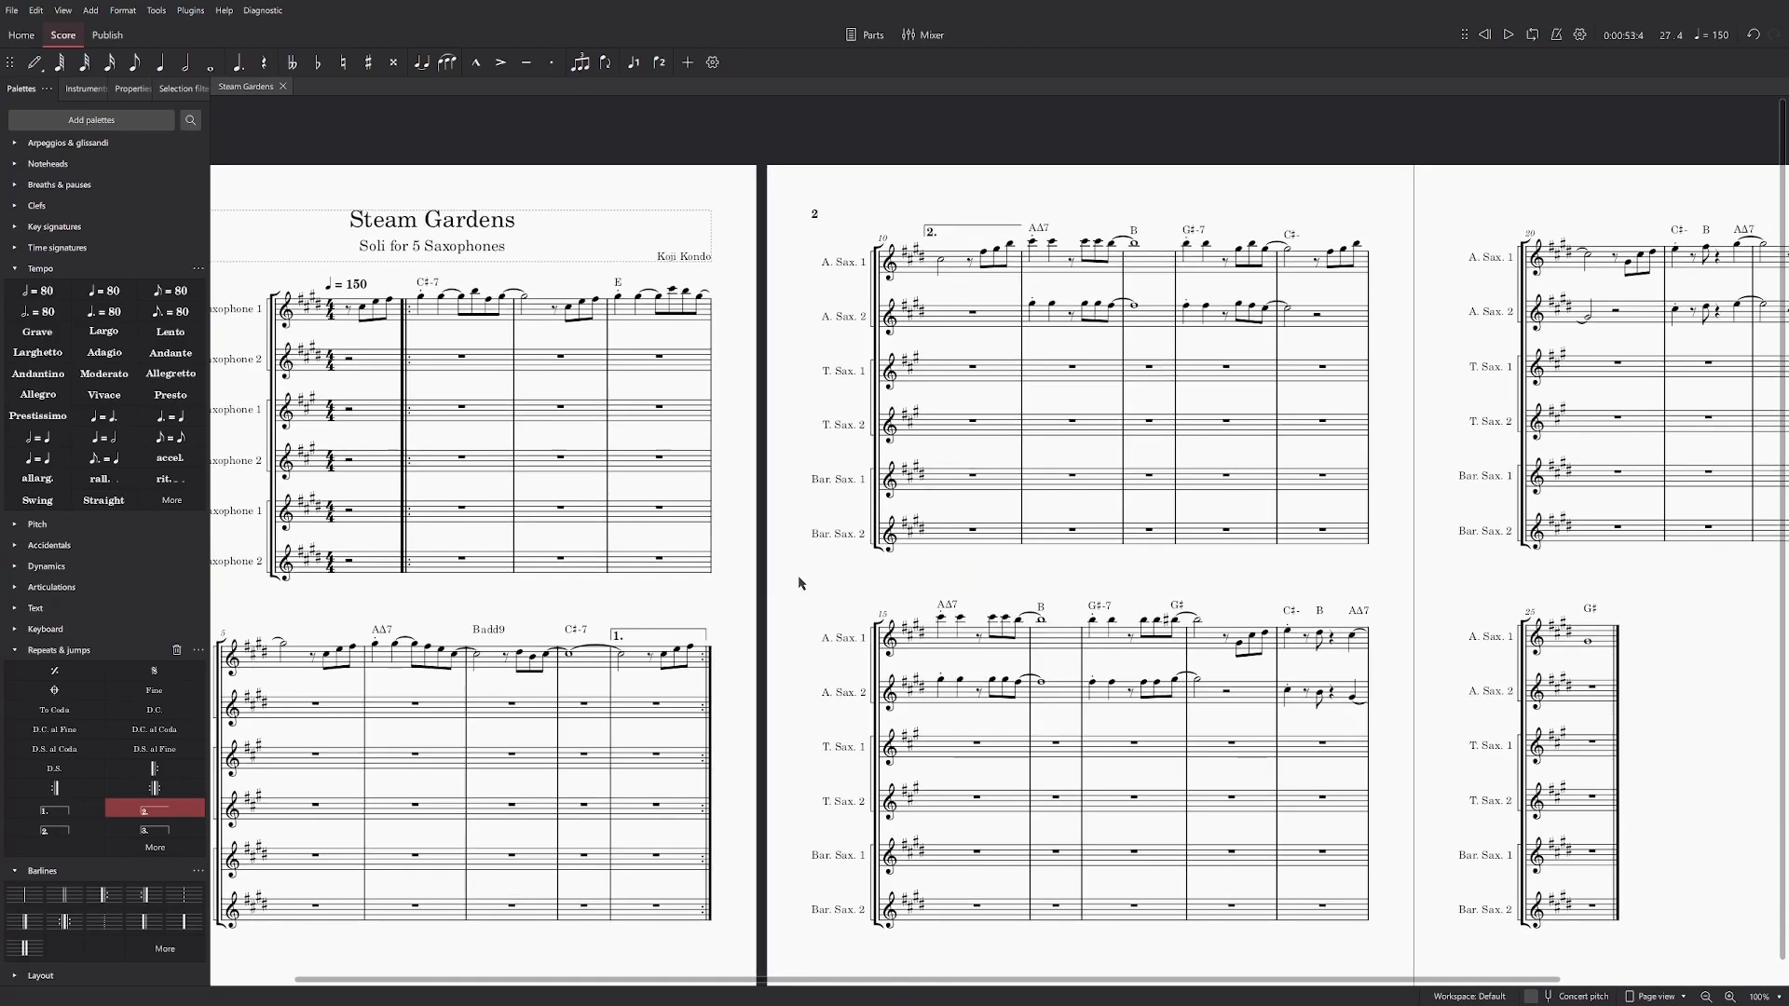
scroll(727, 572, left, 4)
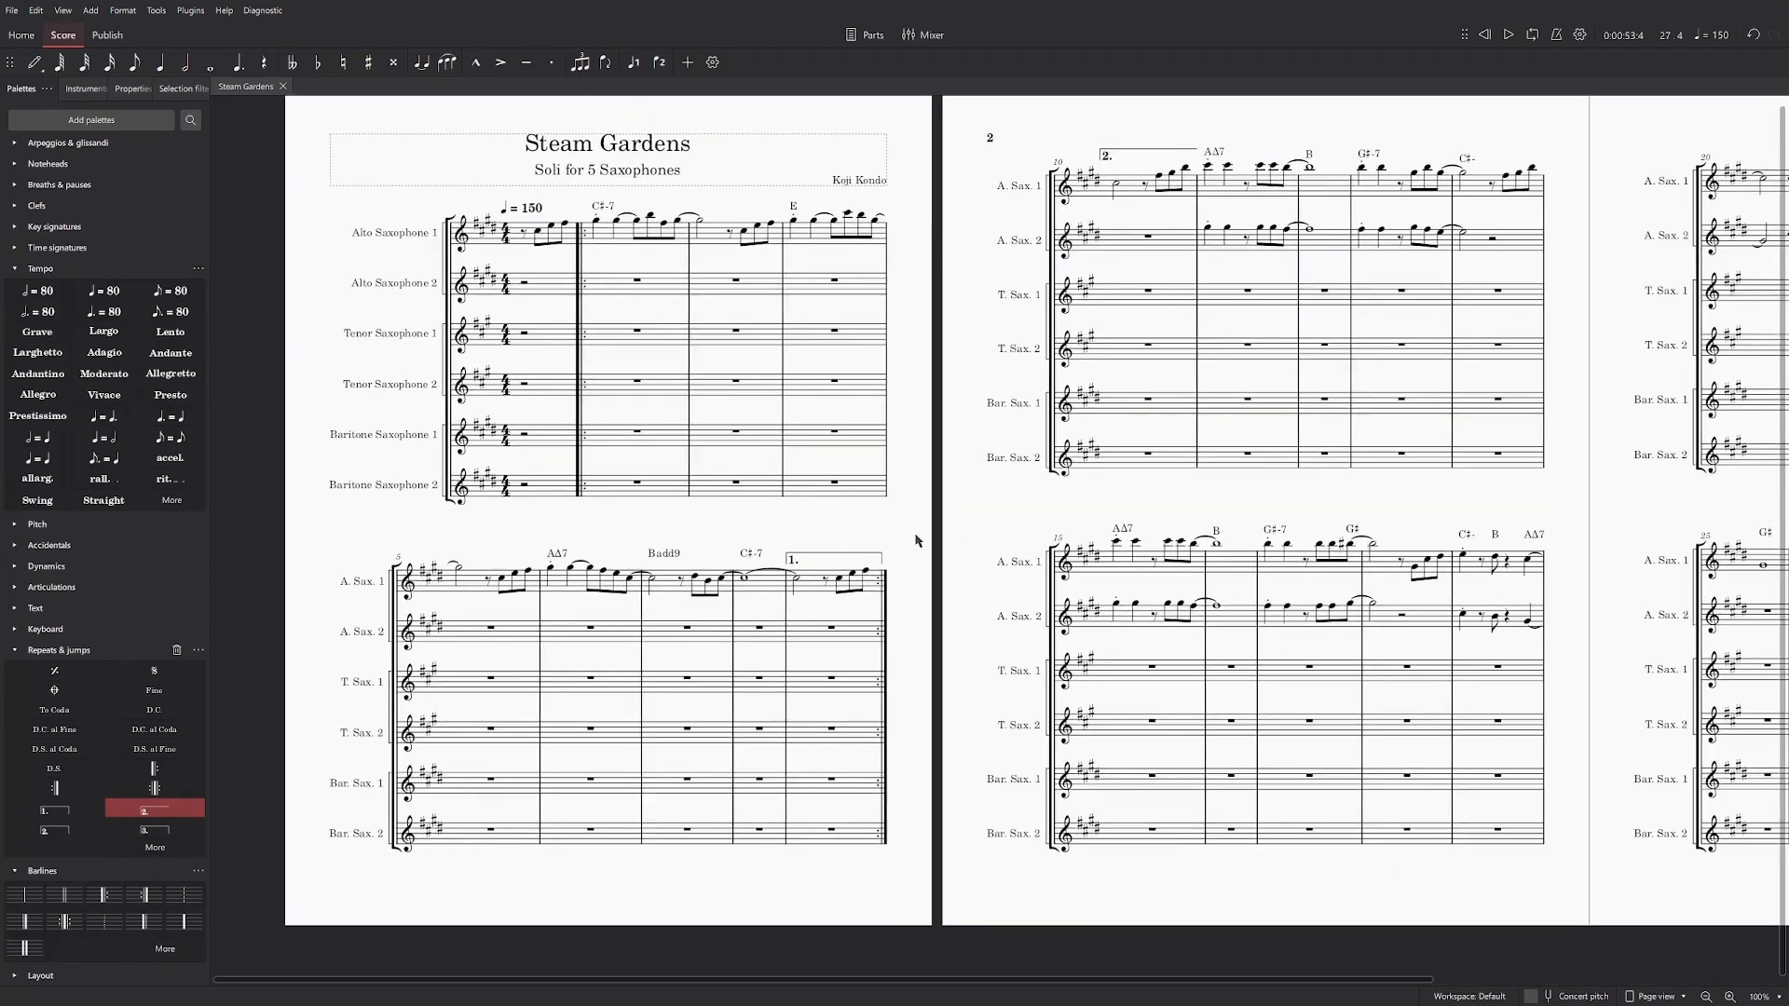
scroll(904, 532, right, 3)
click(1533, 587)
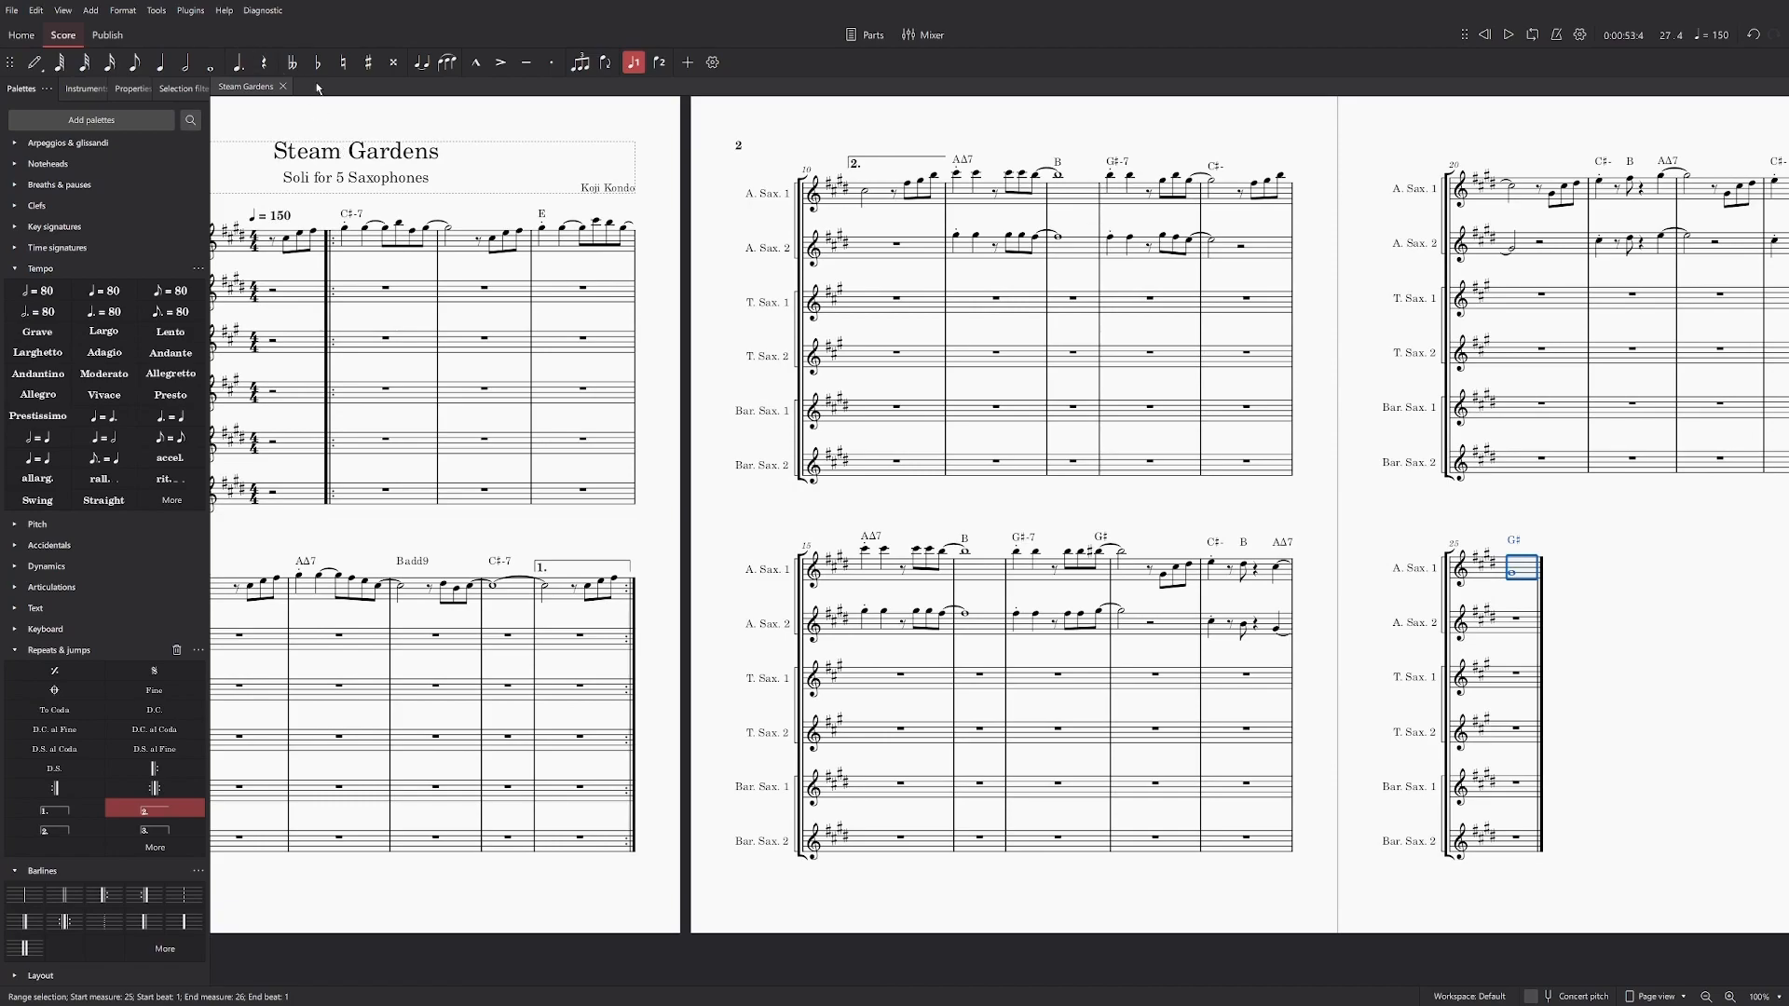
click(90, 10)
mouse_move(137, 112)
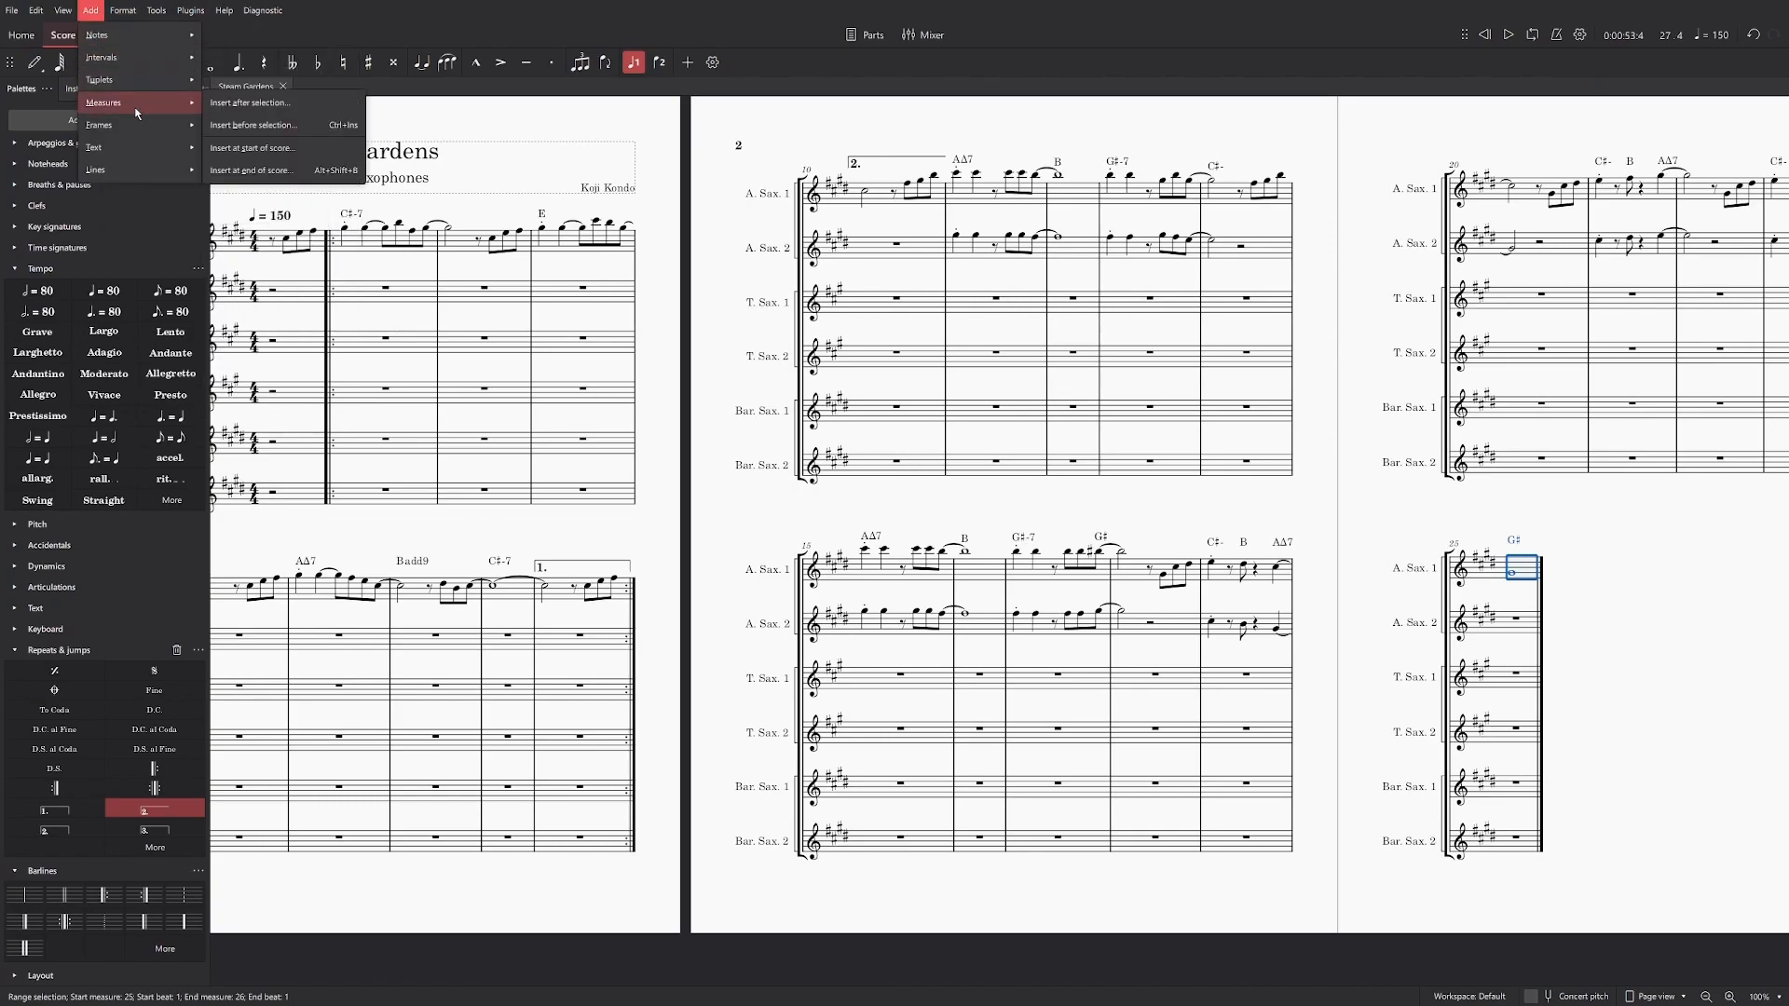
click(298, 169)
key(Return)
Step: Select and copy the Alto Saxophone 1 melody from the pickup measure through the second-ending measure 10
scroll(983, 892, up, 3)
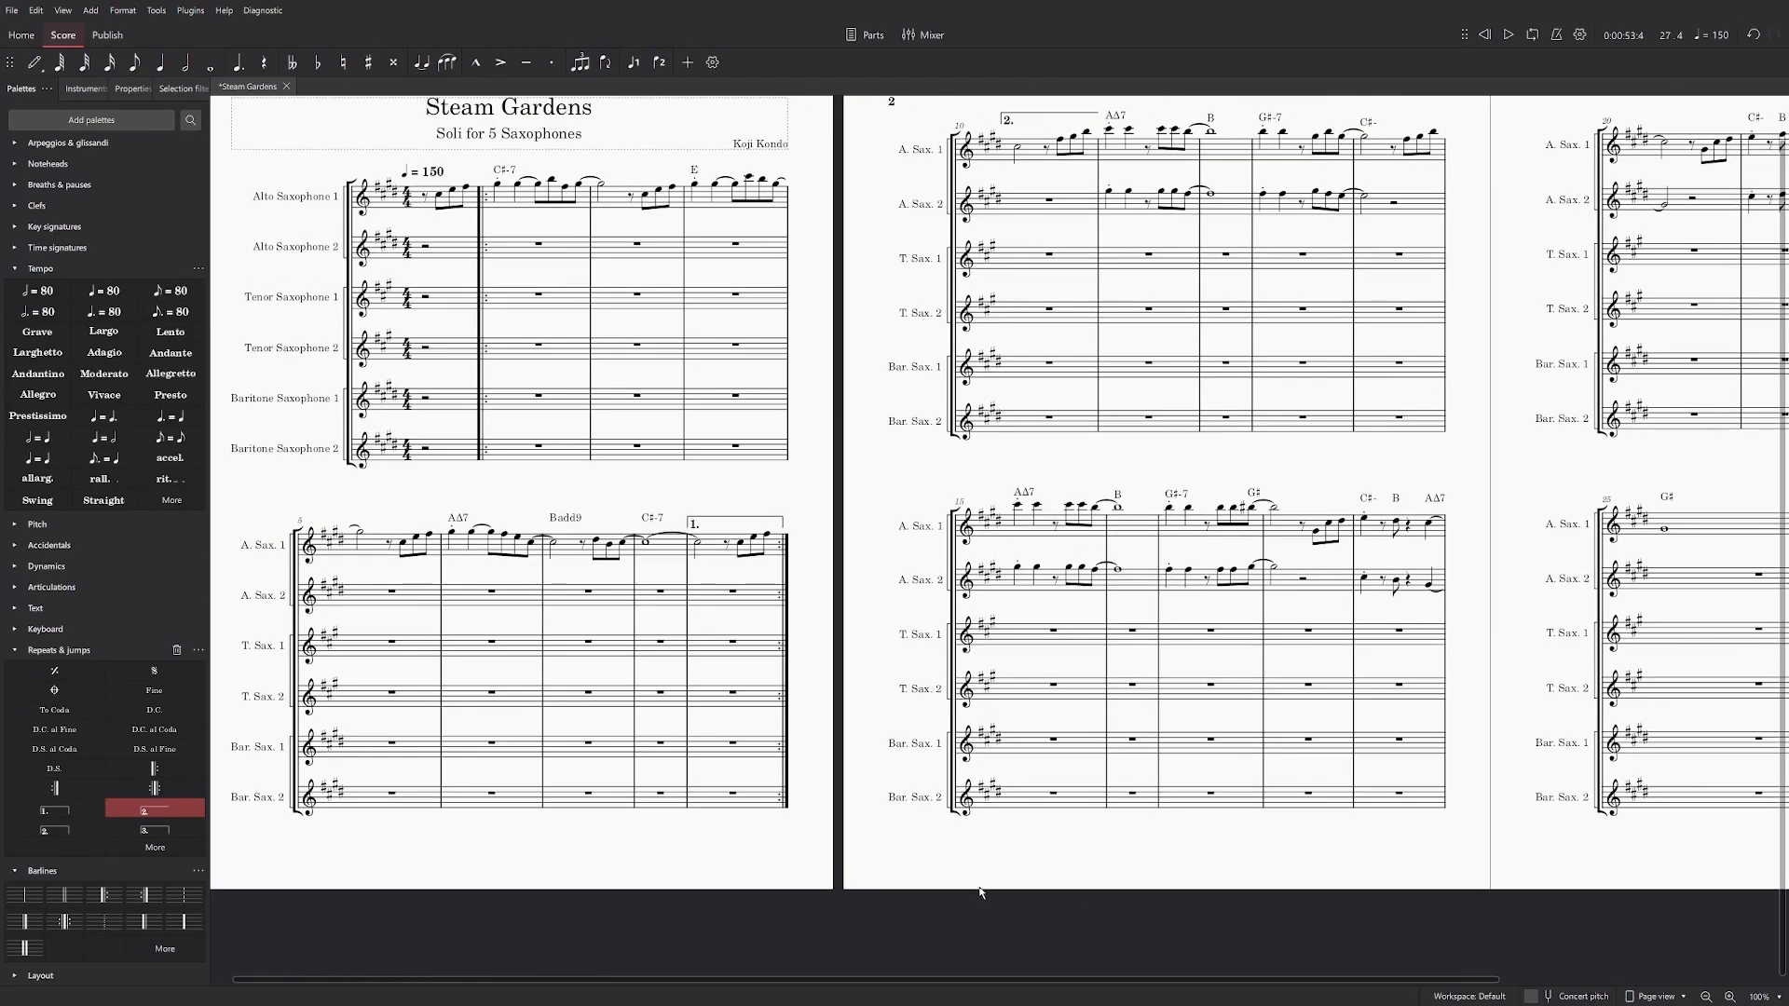
scroll(1017, 554, up, 5)
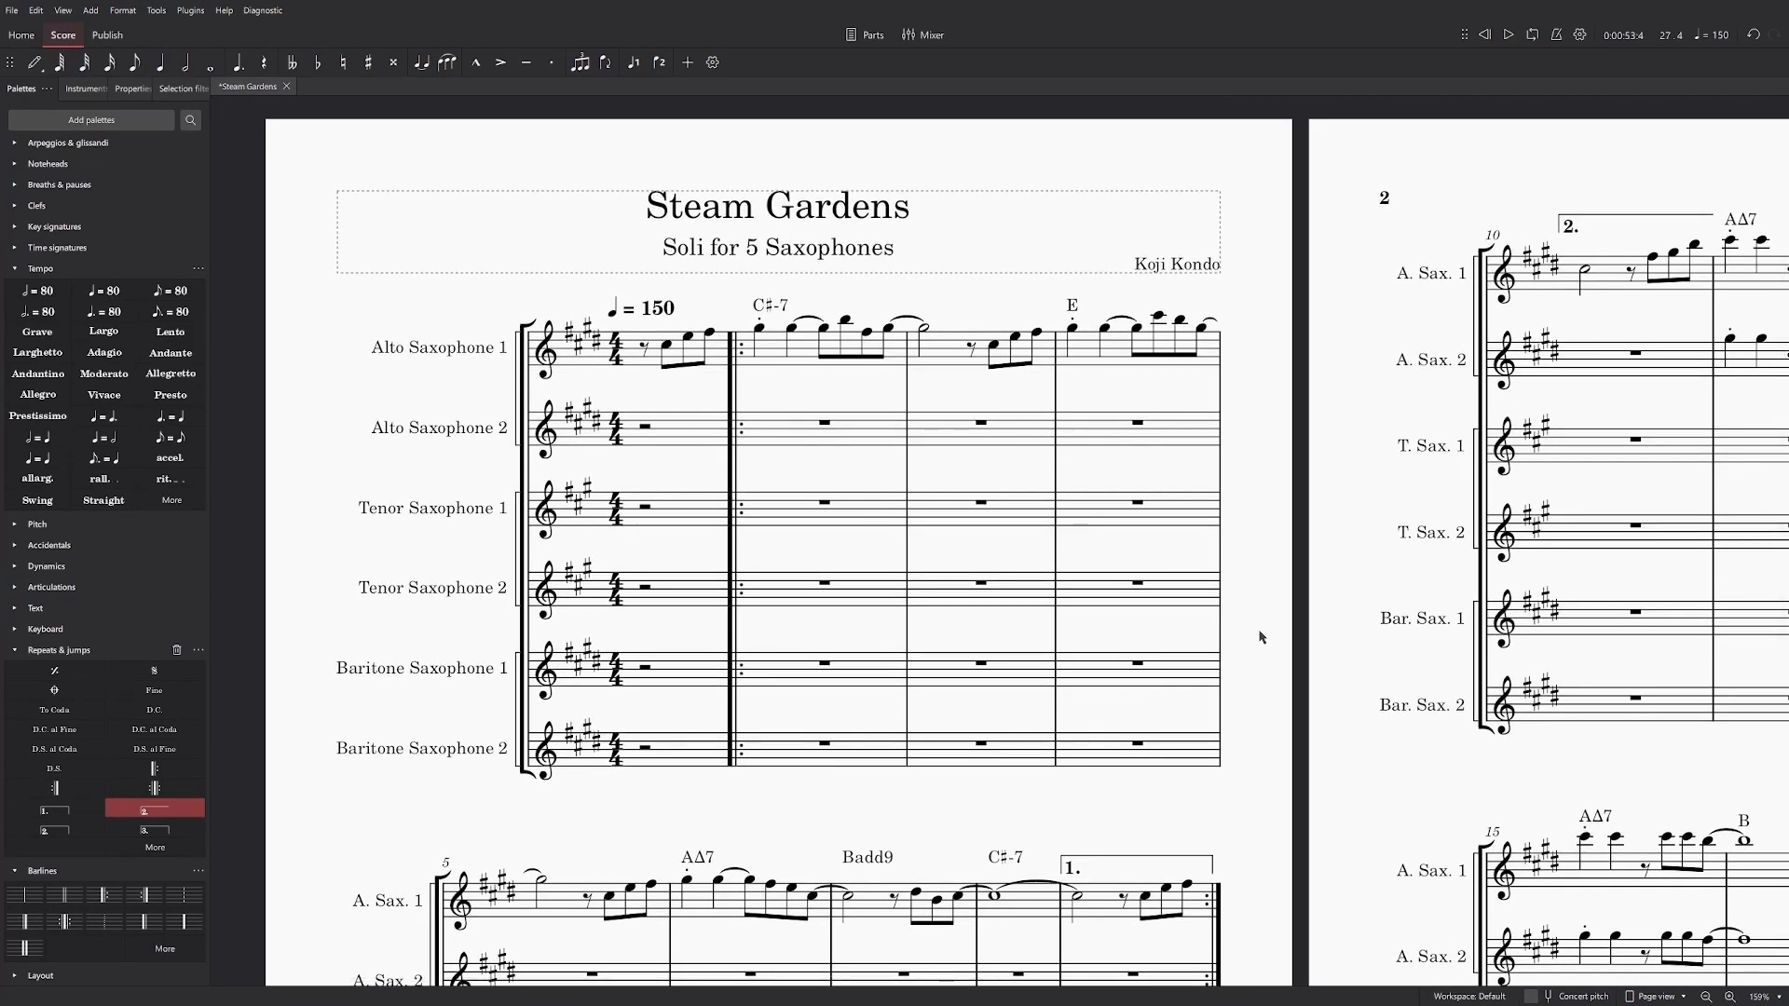
scroll(1212, 626, down, 6)
drag(1415, 698, 1030, 661)
scroll(1030, 660, up, 3)
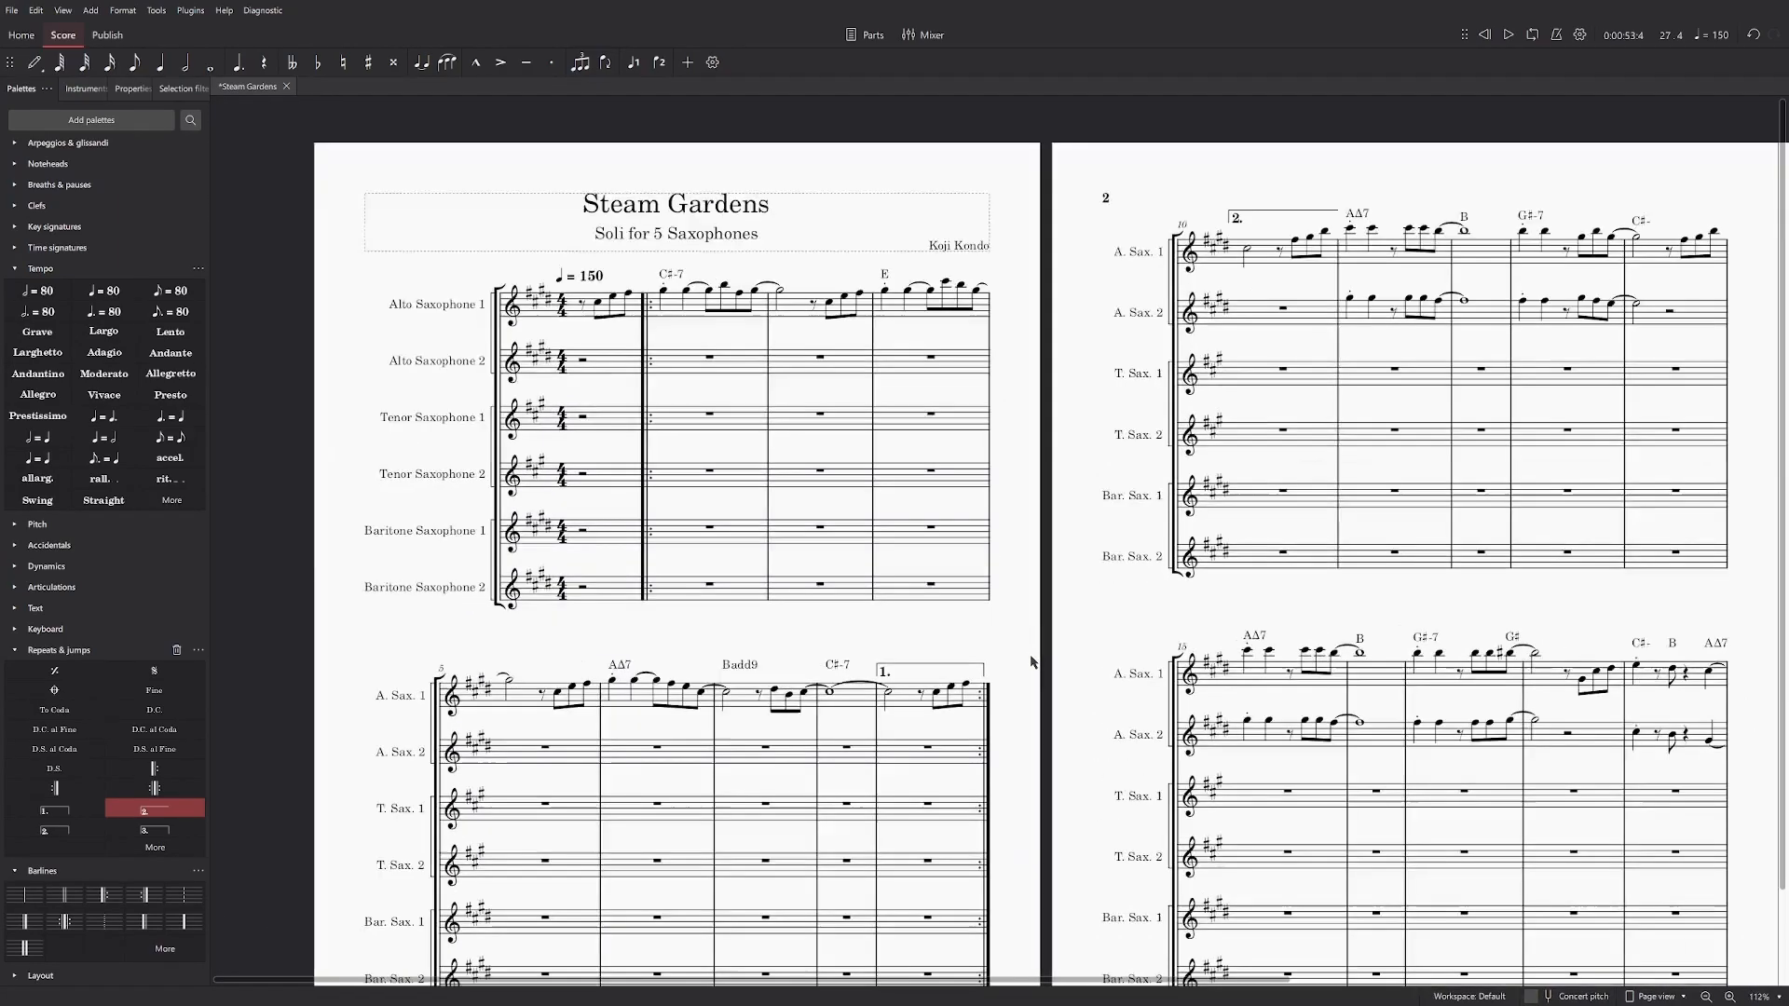
scroll(1029, 661, down, 2)
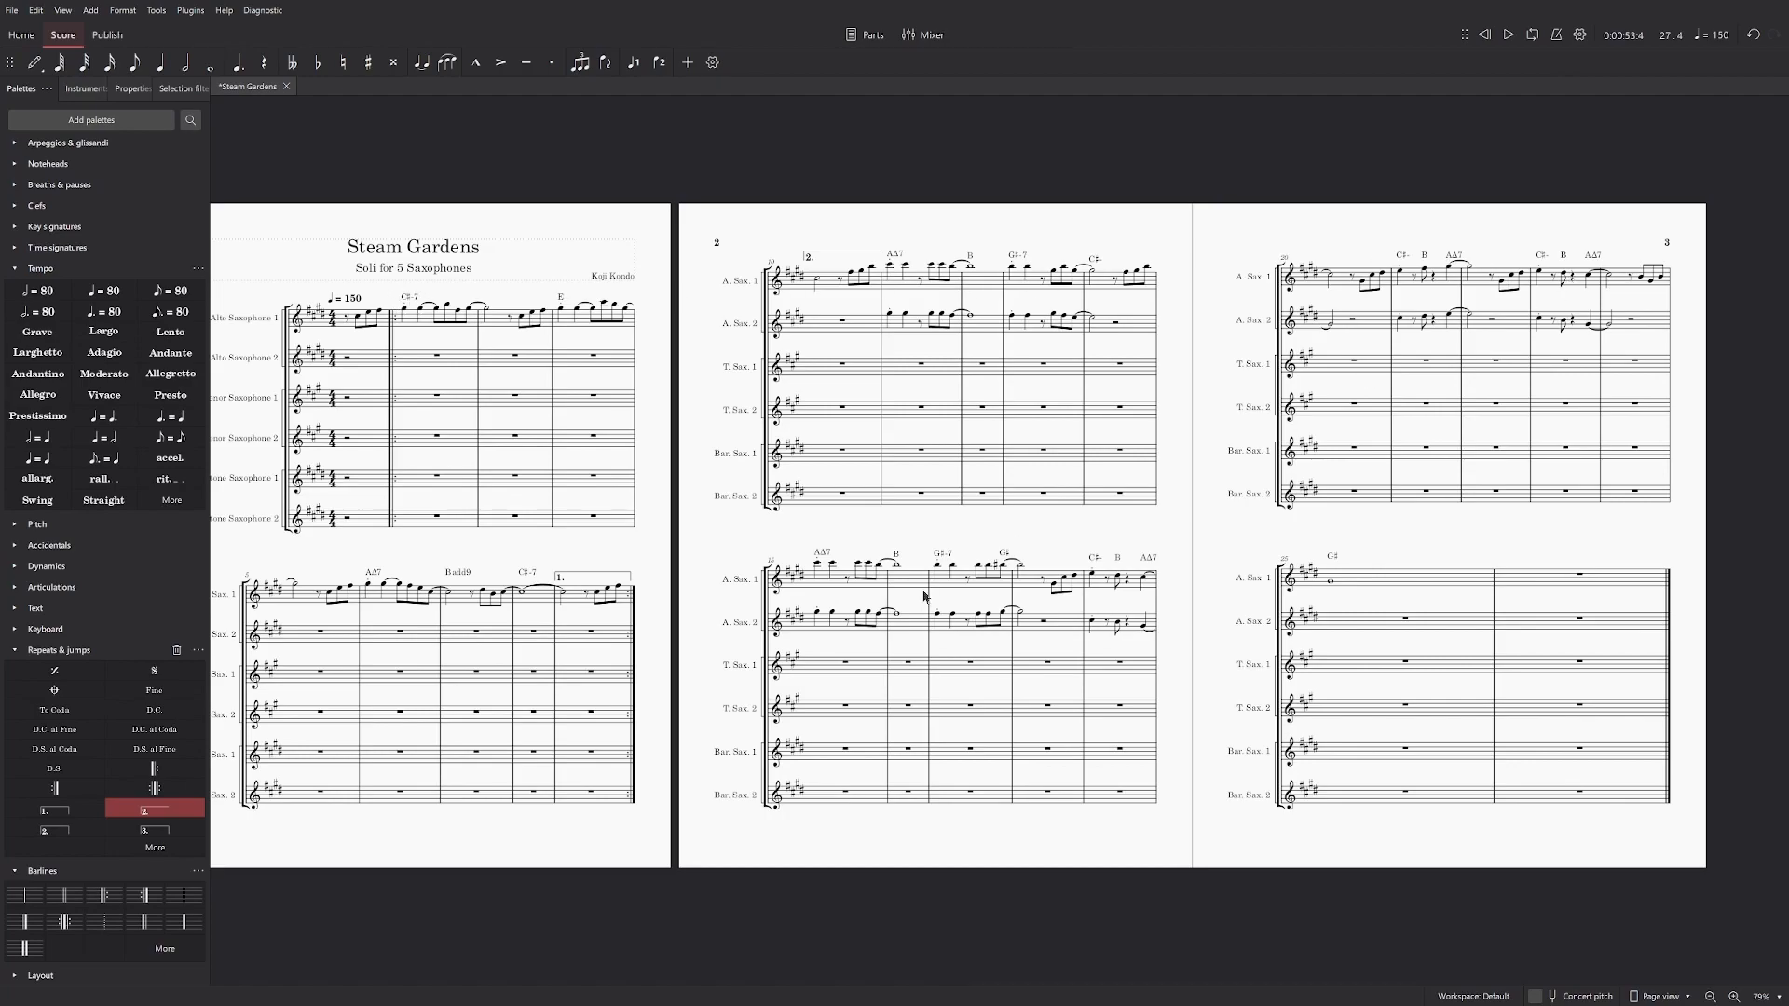
scroll(704, 568, up, 4)
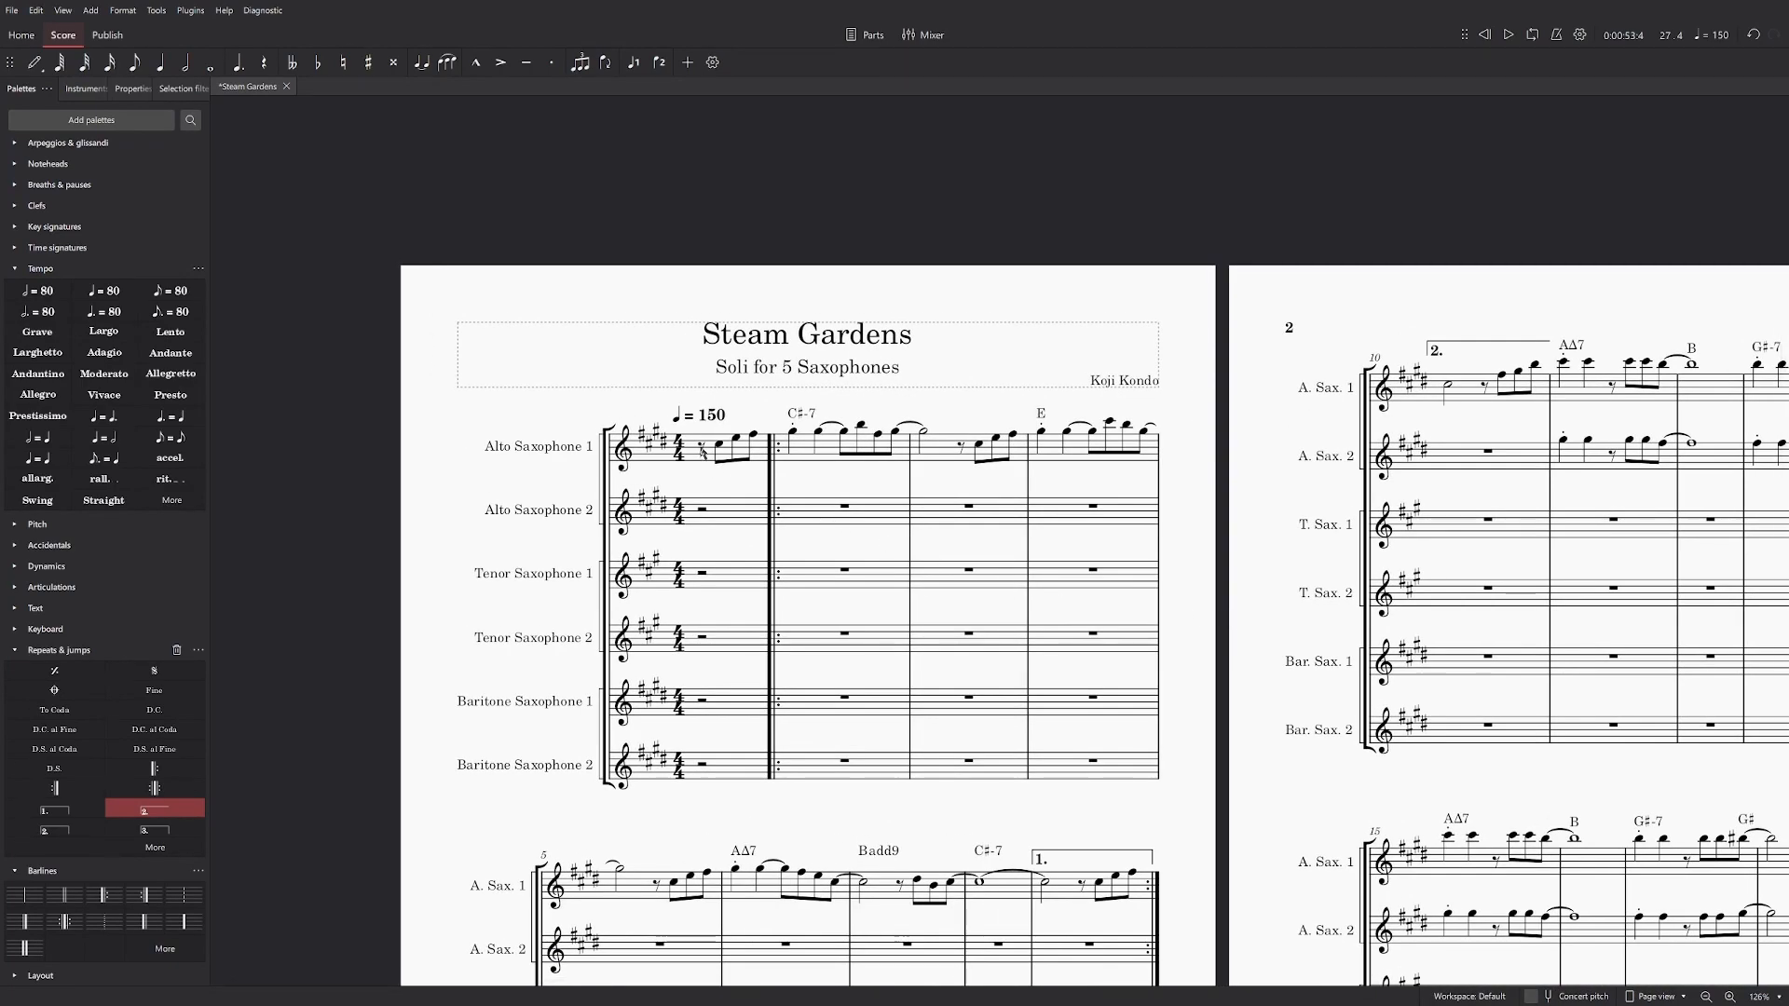
click(706, 460)
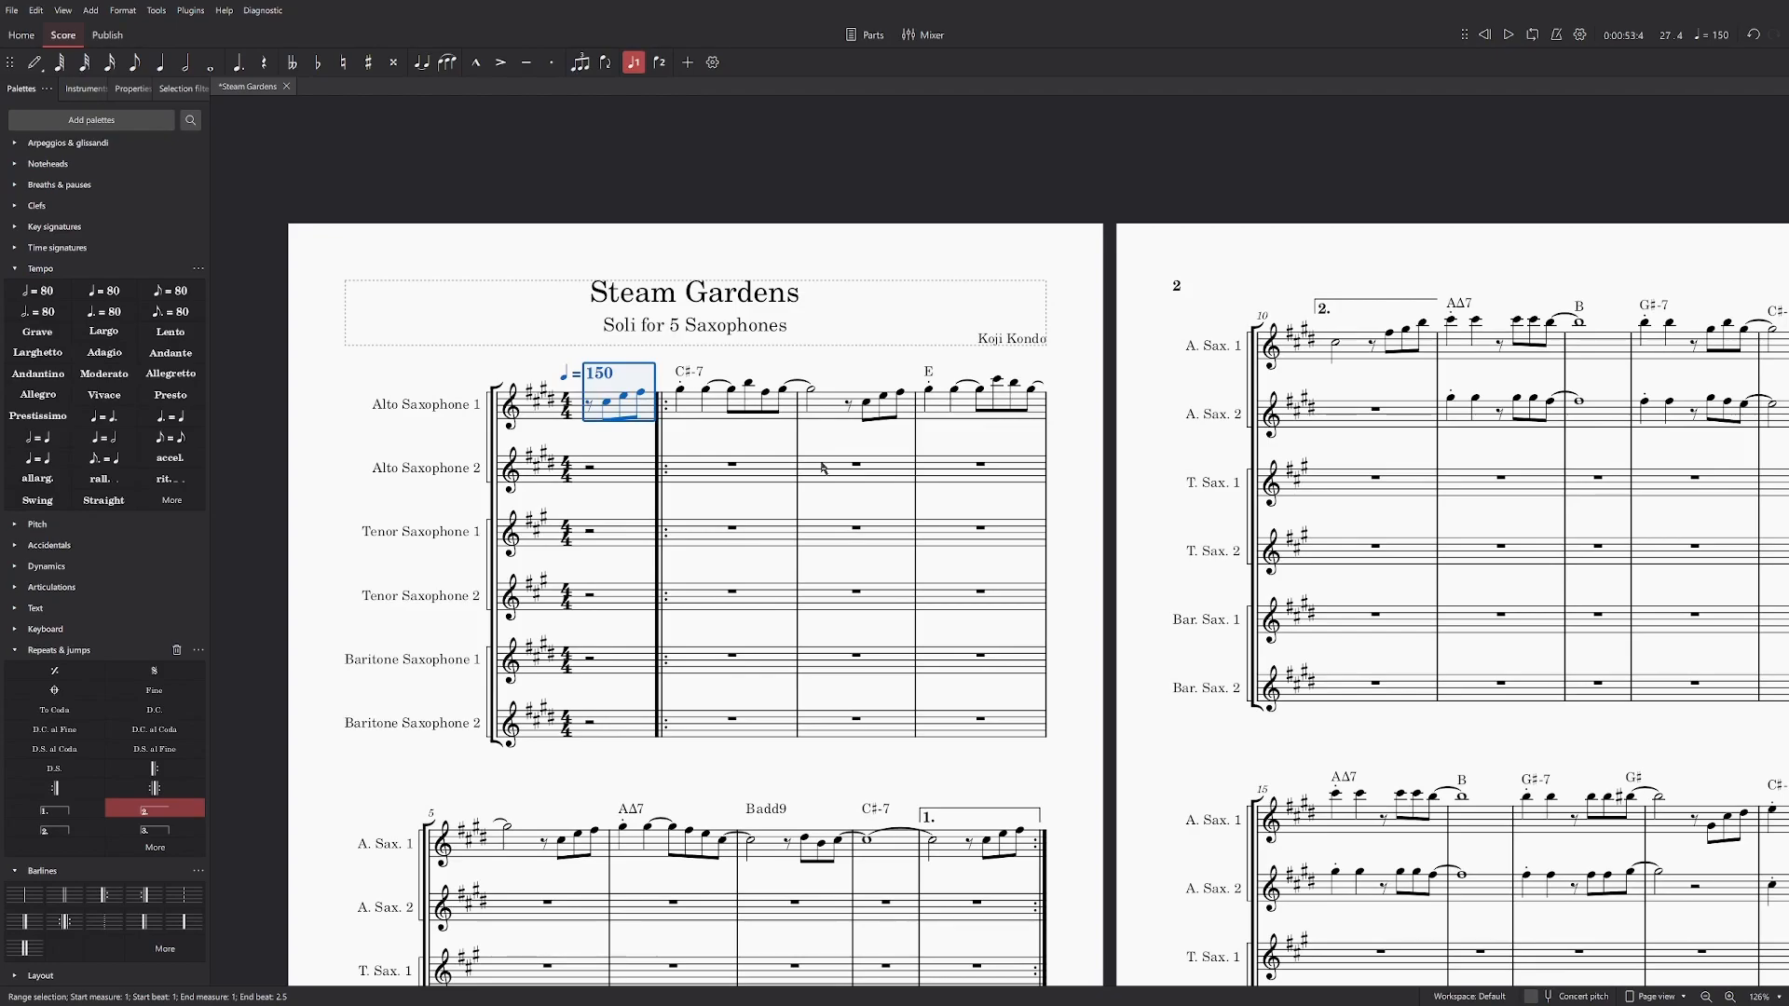
scroll(1137, 741, down, 3)
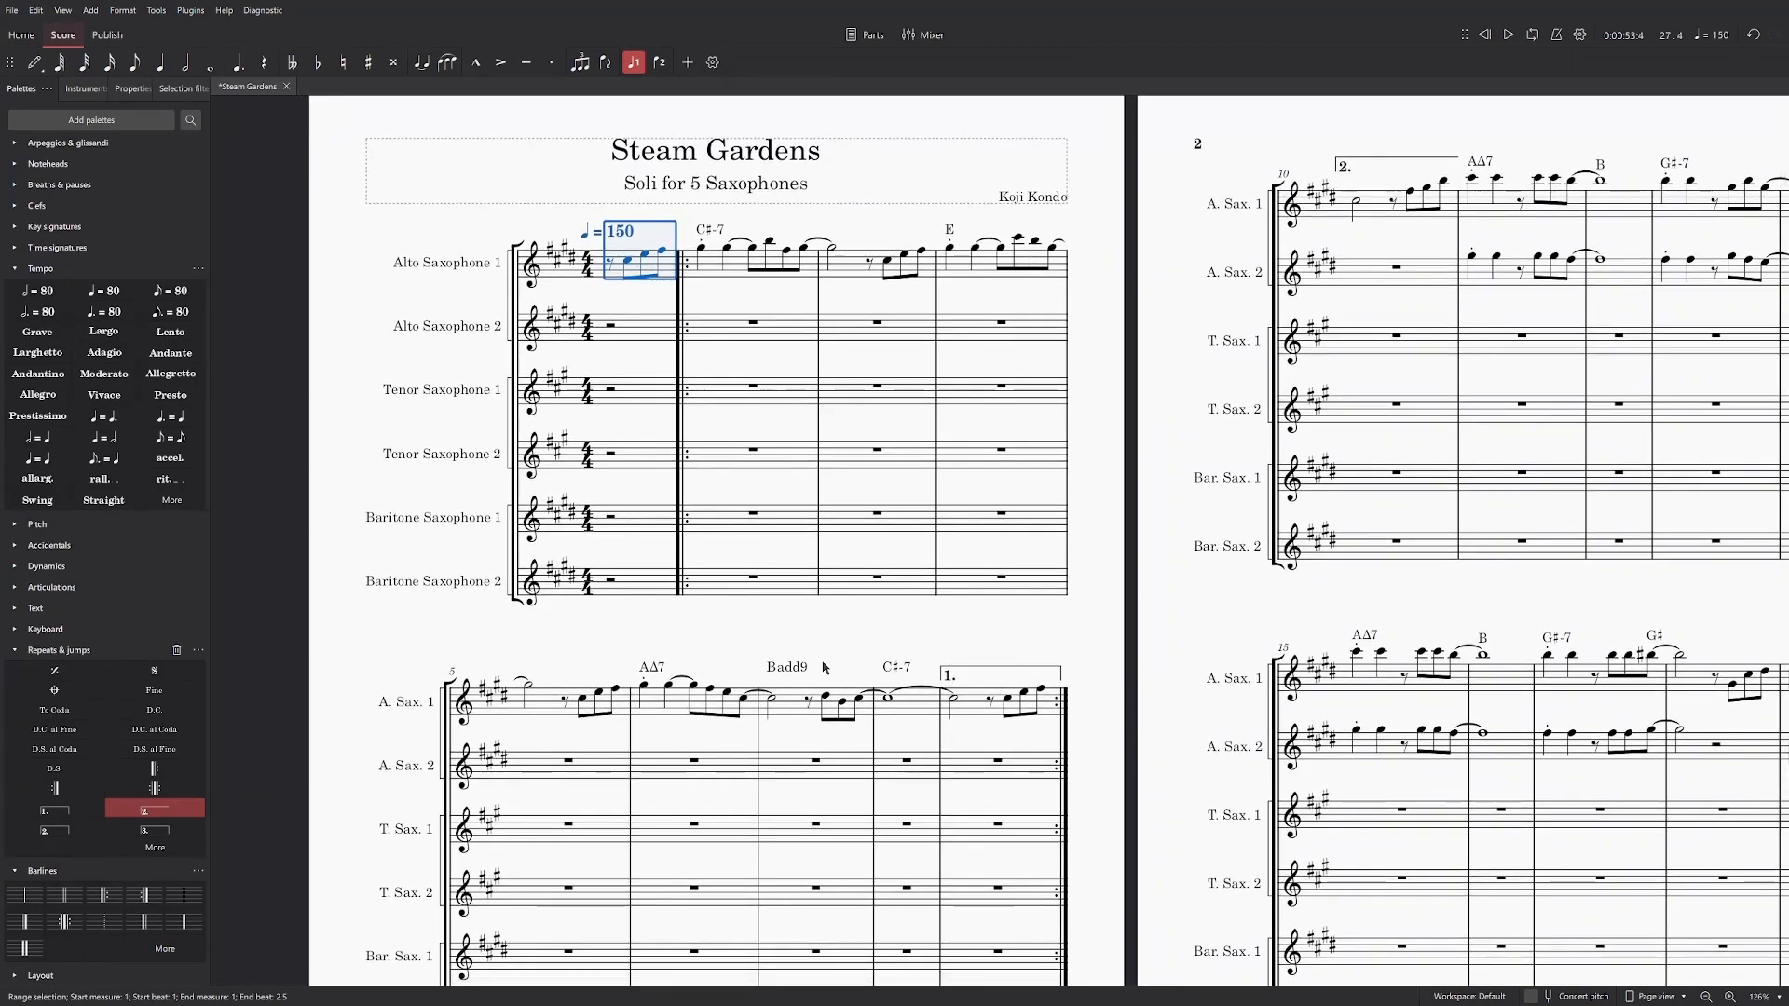
shift+click(976, 712)
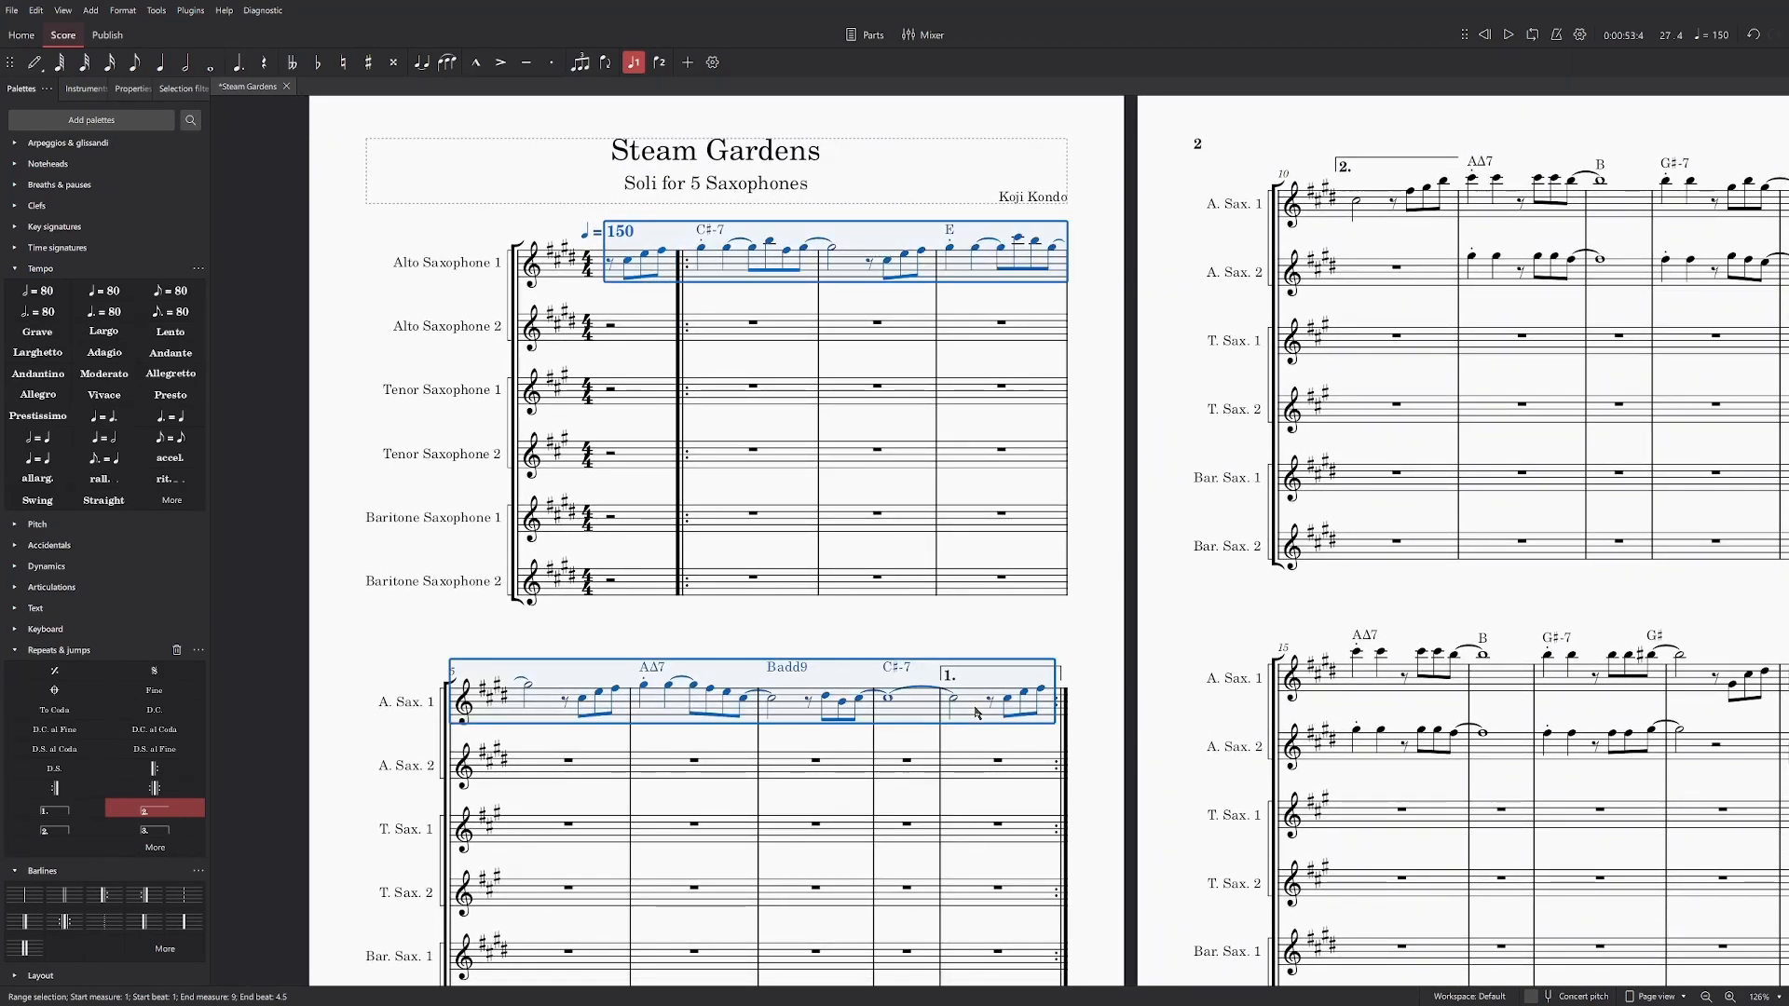
key(ctrl+shift+Right)
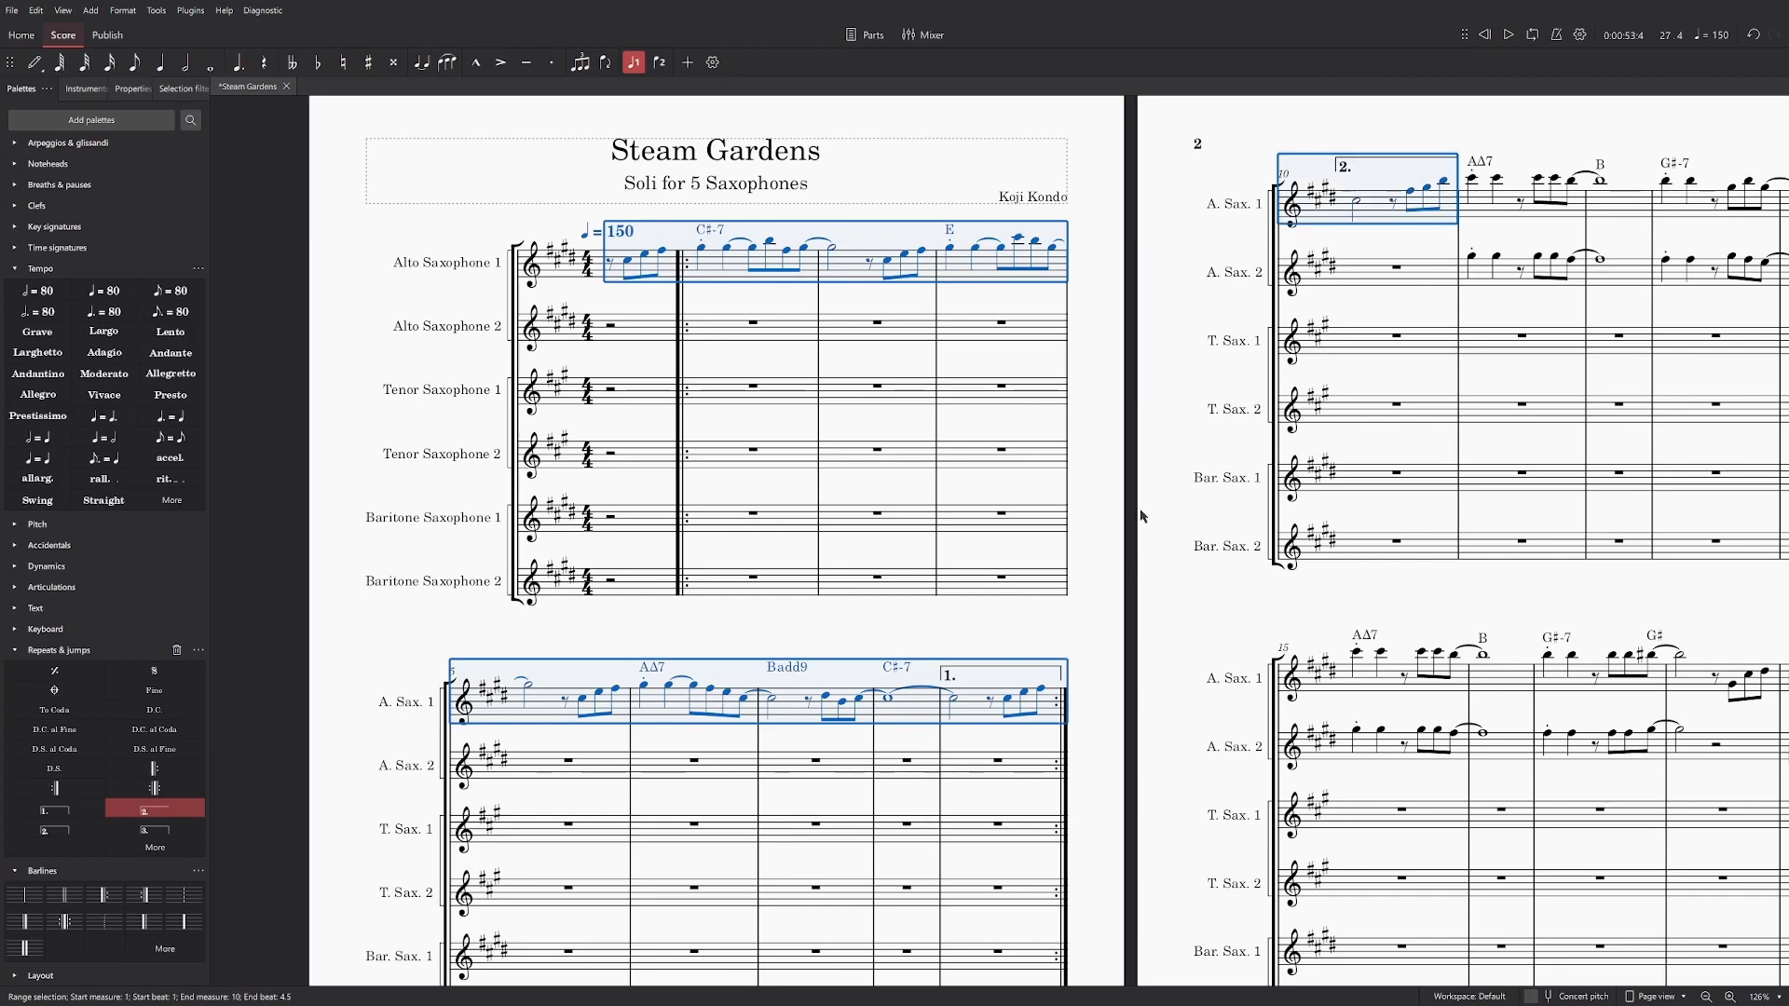
Step: Paste the copied melody from measure 1 into Alto Saxophone 2, both Tenor Saxophones and both Baritone Saxophones
click(643, 327)
key(ctrl+v)
click(643, 390)
key(ctrl+v)
click(643, 454)
key(ctrl+v)
click(643, 517)
key(ctrl+v)
click(640, 591)
key(ctrl+v)
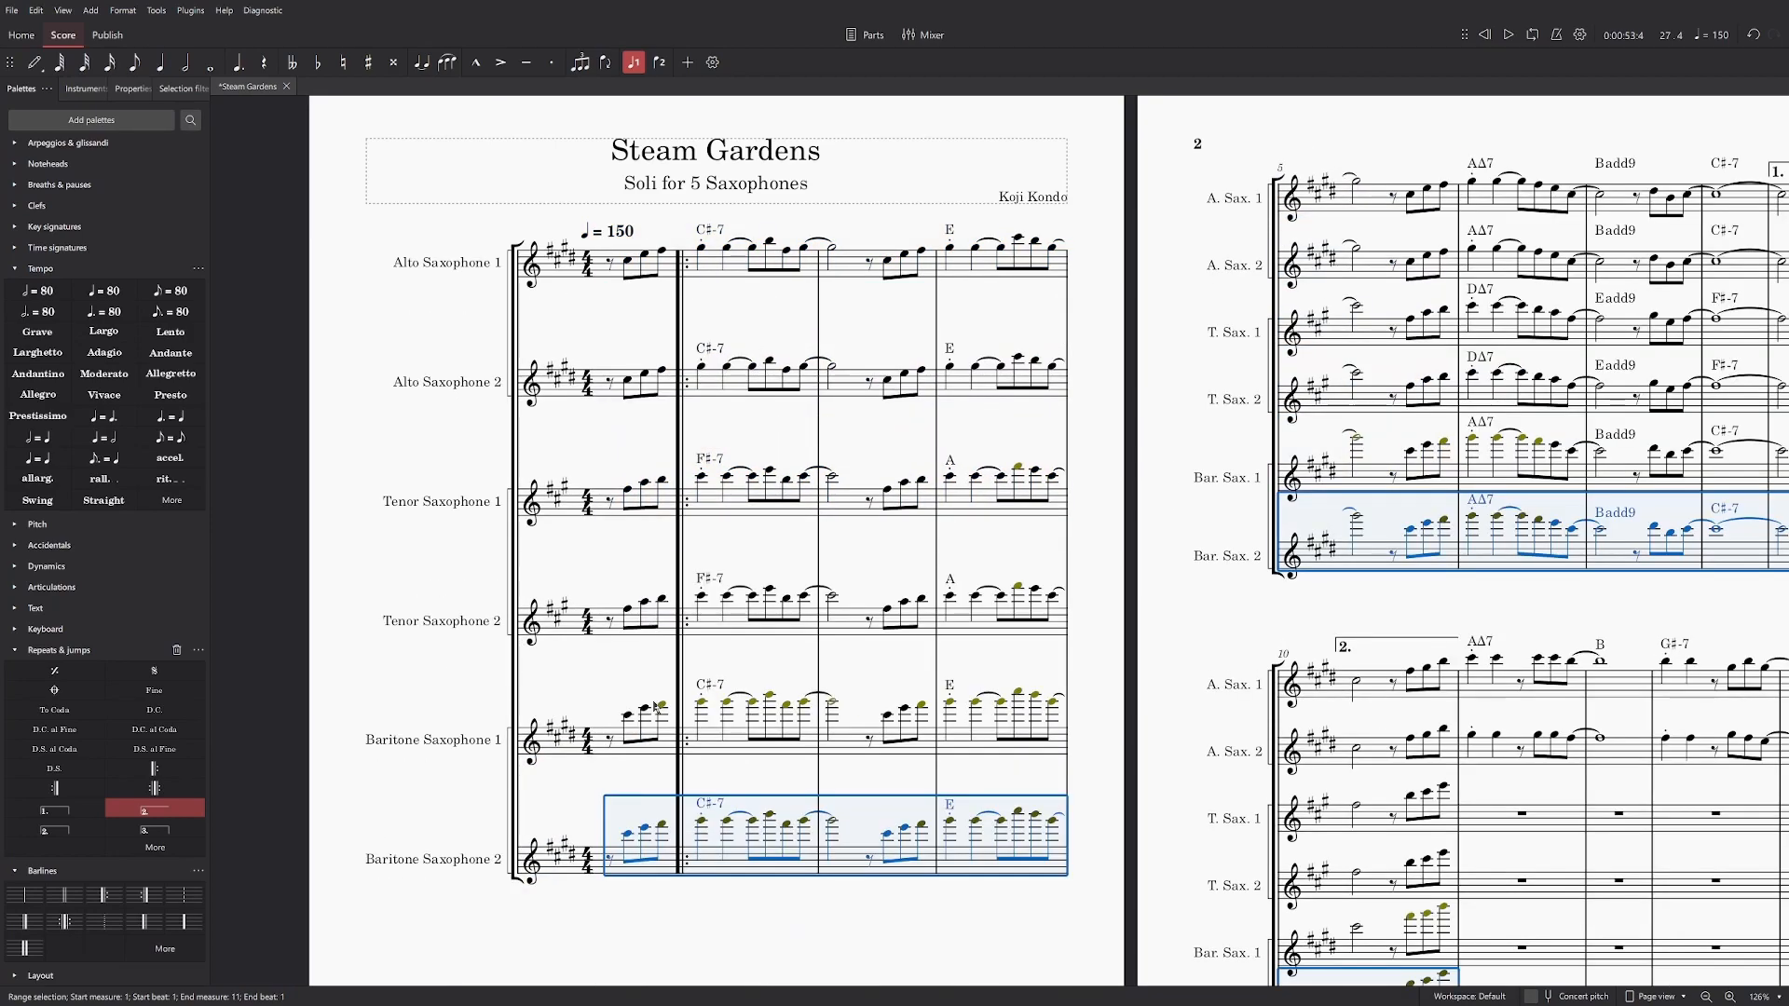
Step: Remove the Baritone Saxophone 2 instrument from the score
click(1145, 591)
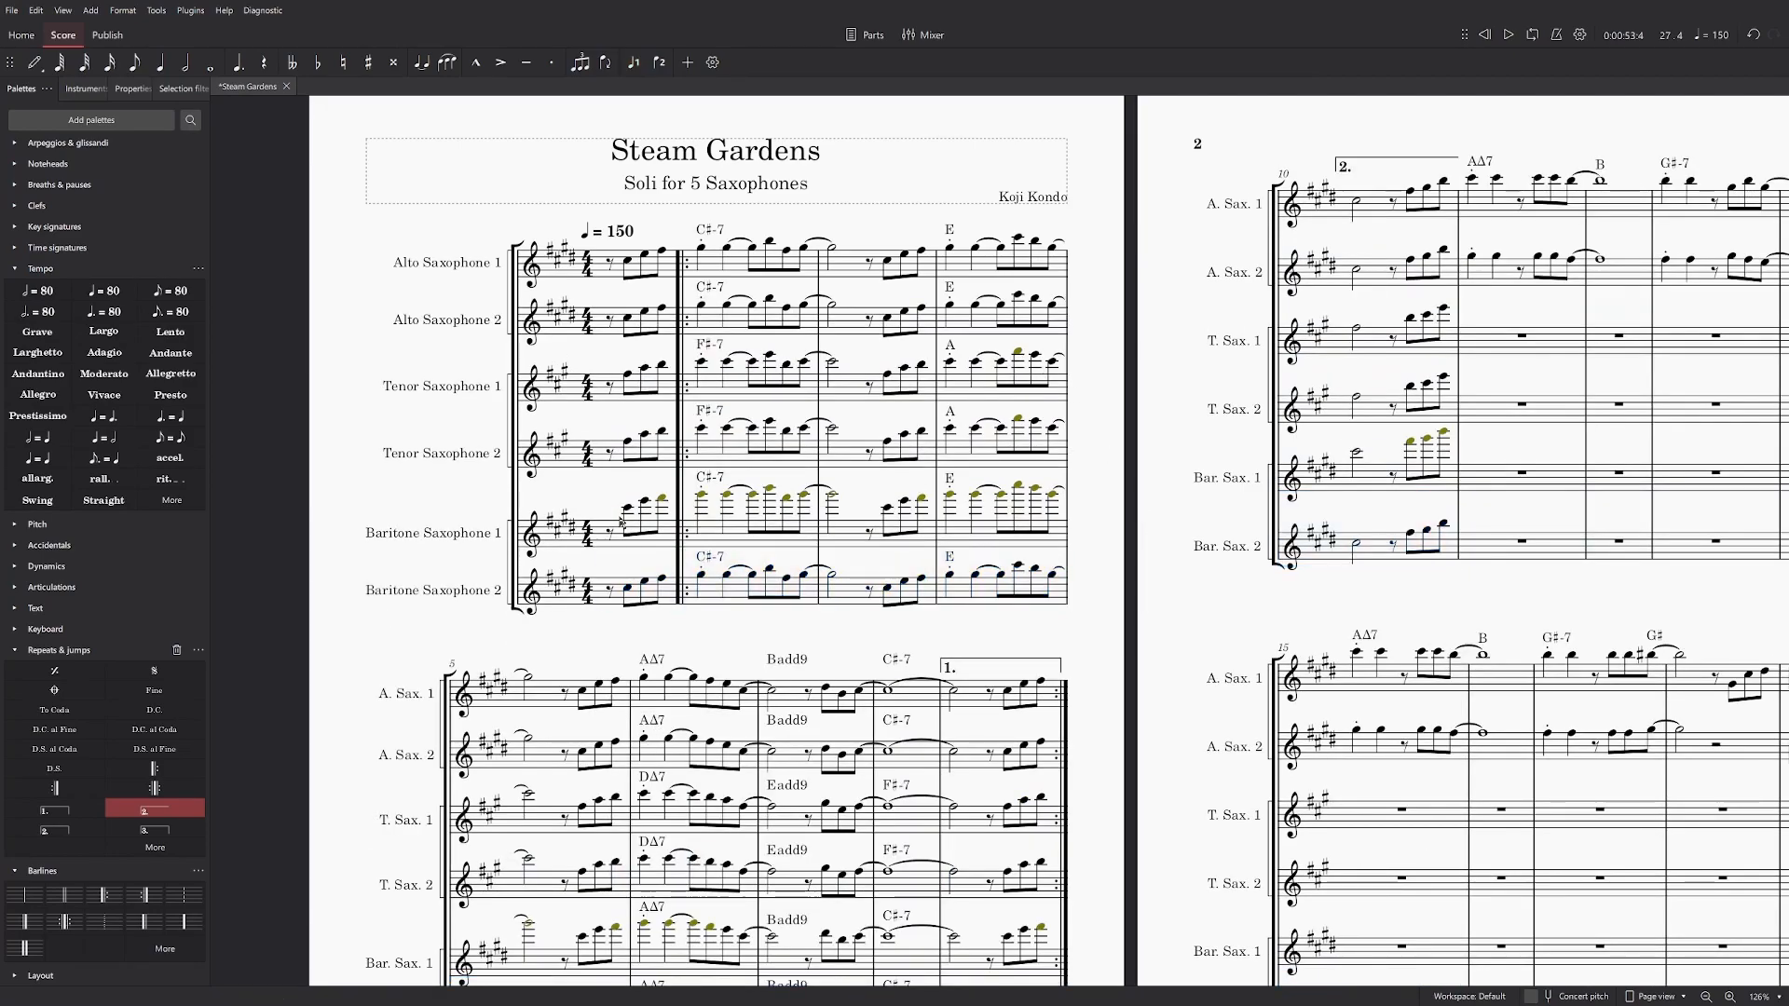
ctrl+click(662, 582)
key(i)
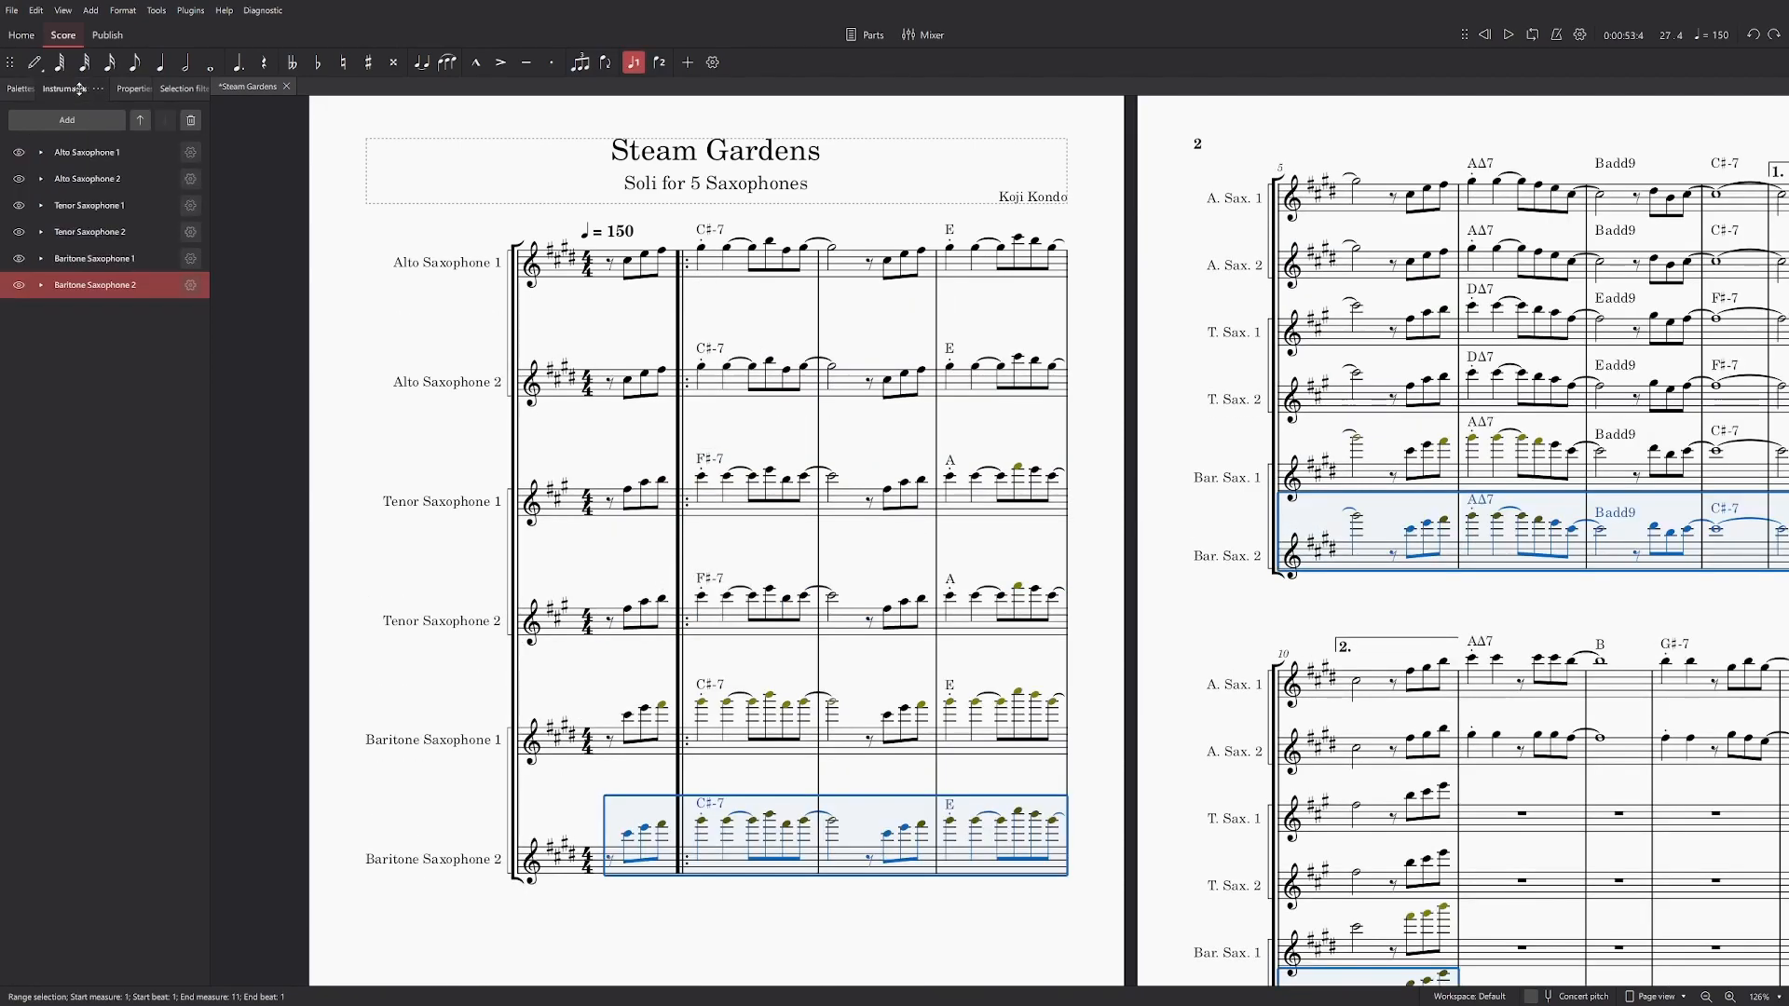
key(Delete)
Step: Lower the Baritone Saxophone 1 melody by one octave from measure 1 through measure 10
click(588, 569)
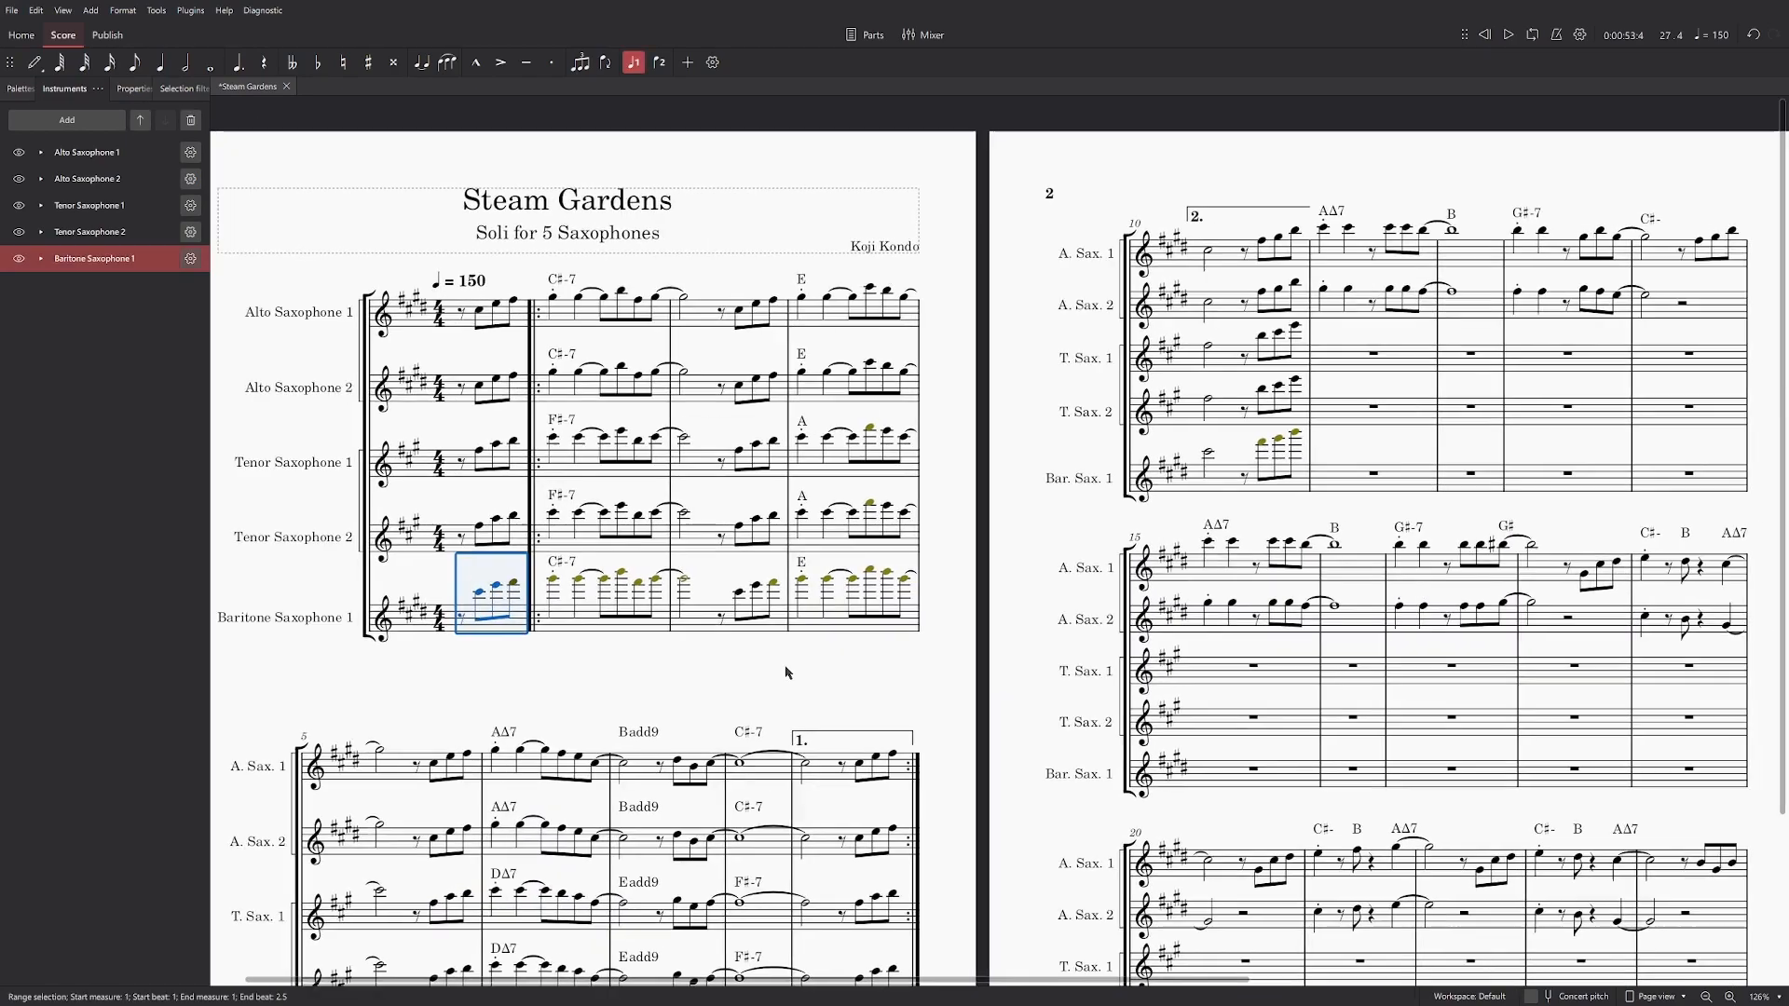
shift+click(1207, 491)
key(ctrl+Down)
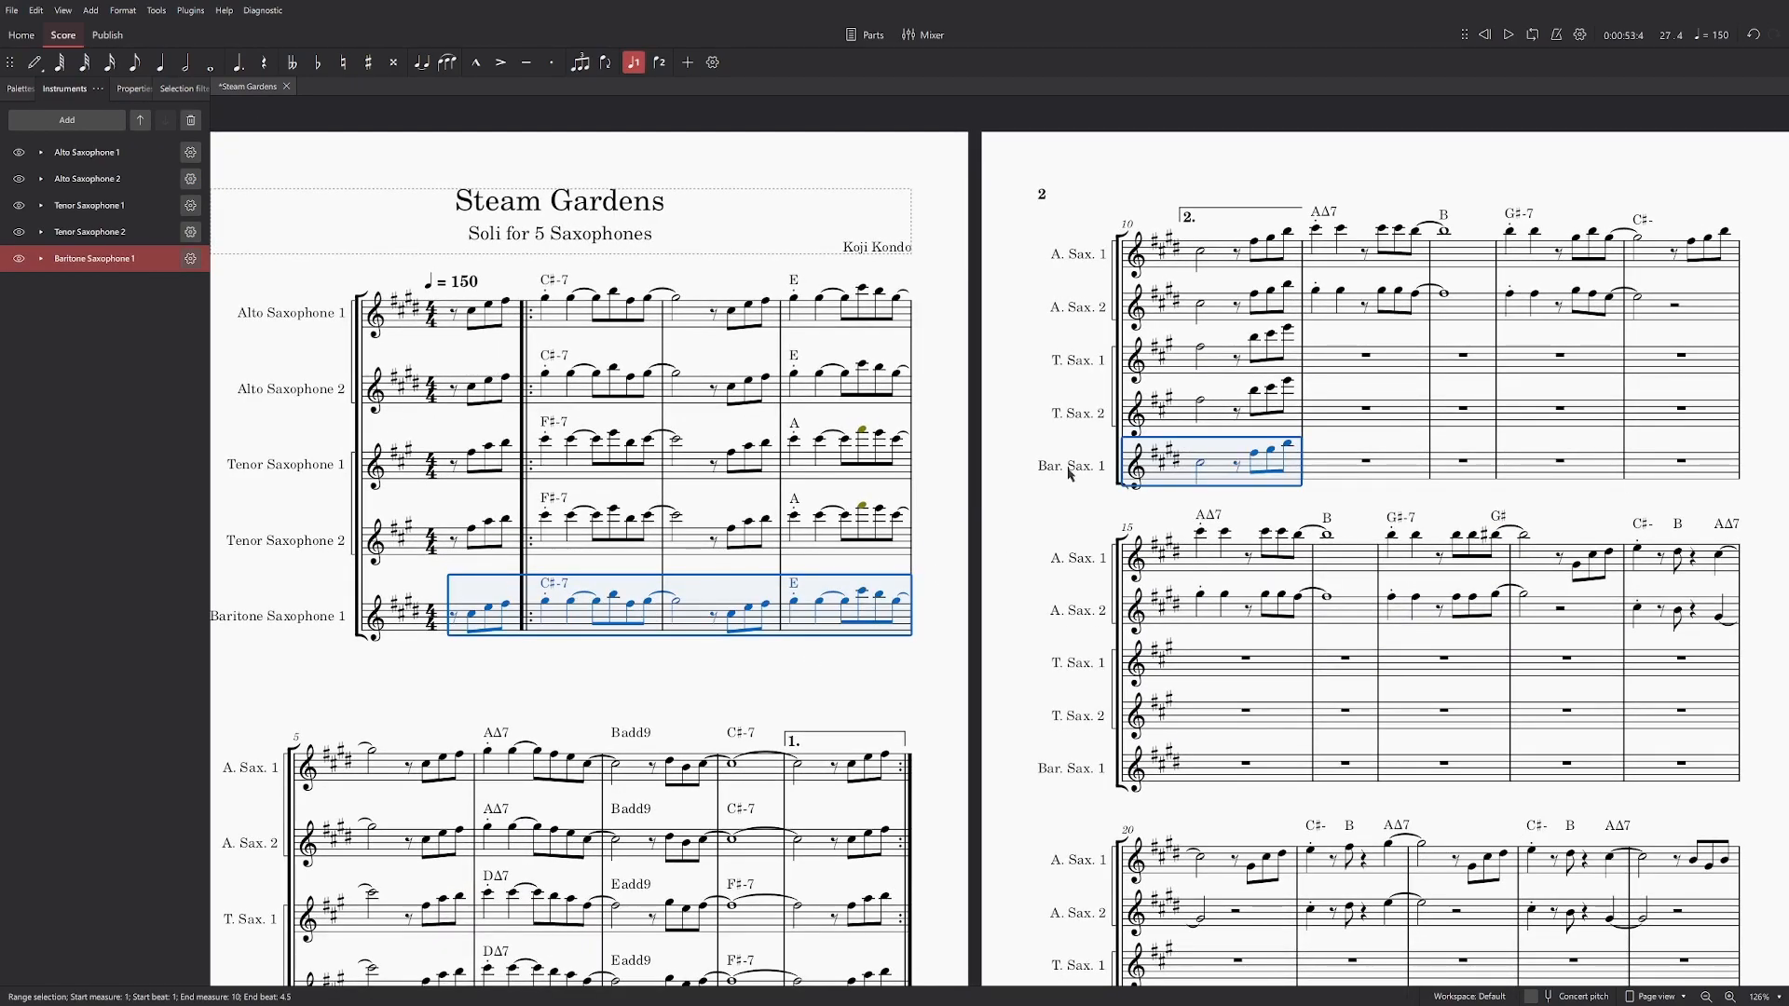
scroll(1003, 380, down, 5)
key(Escape)
key(ctrl+0)
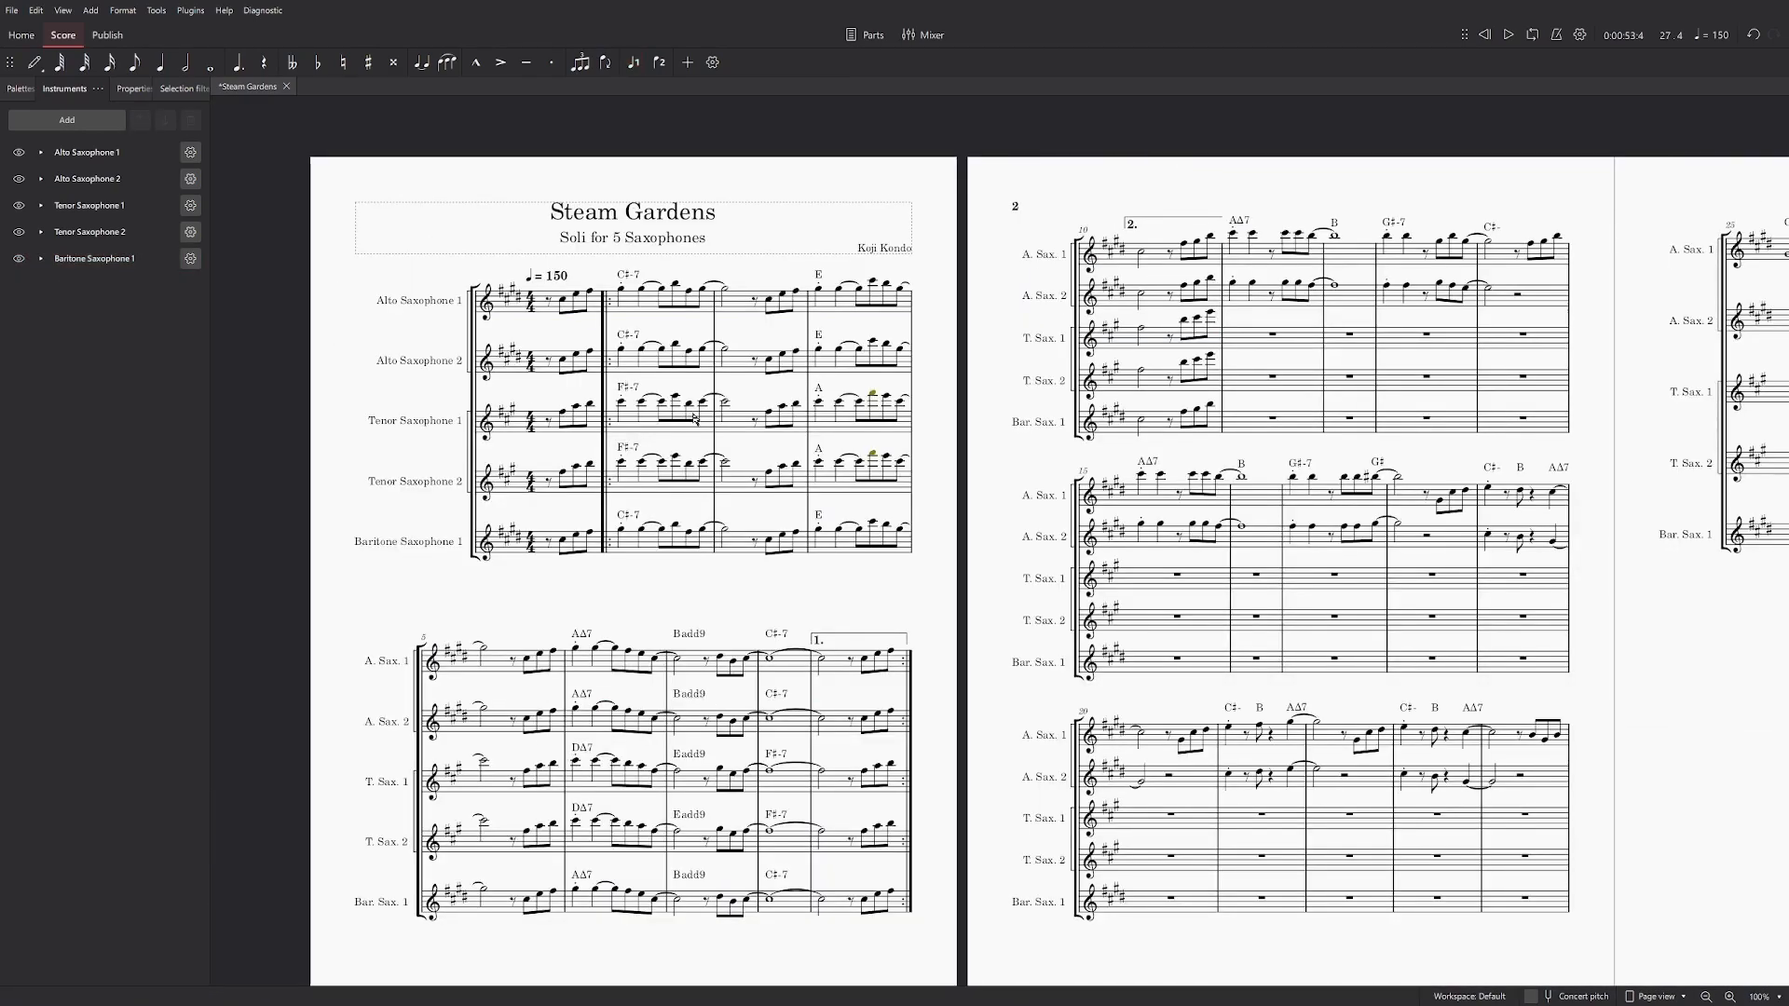
Step: Switch the score to concert pitch
scroll(664, 596, up, 1)
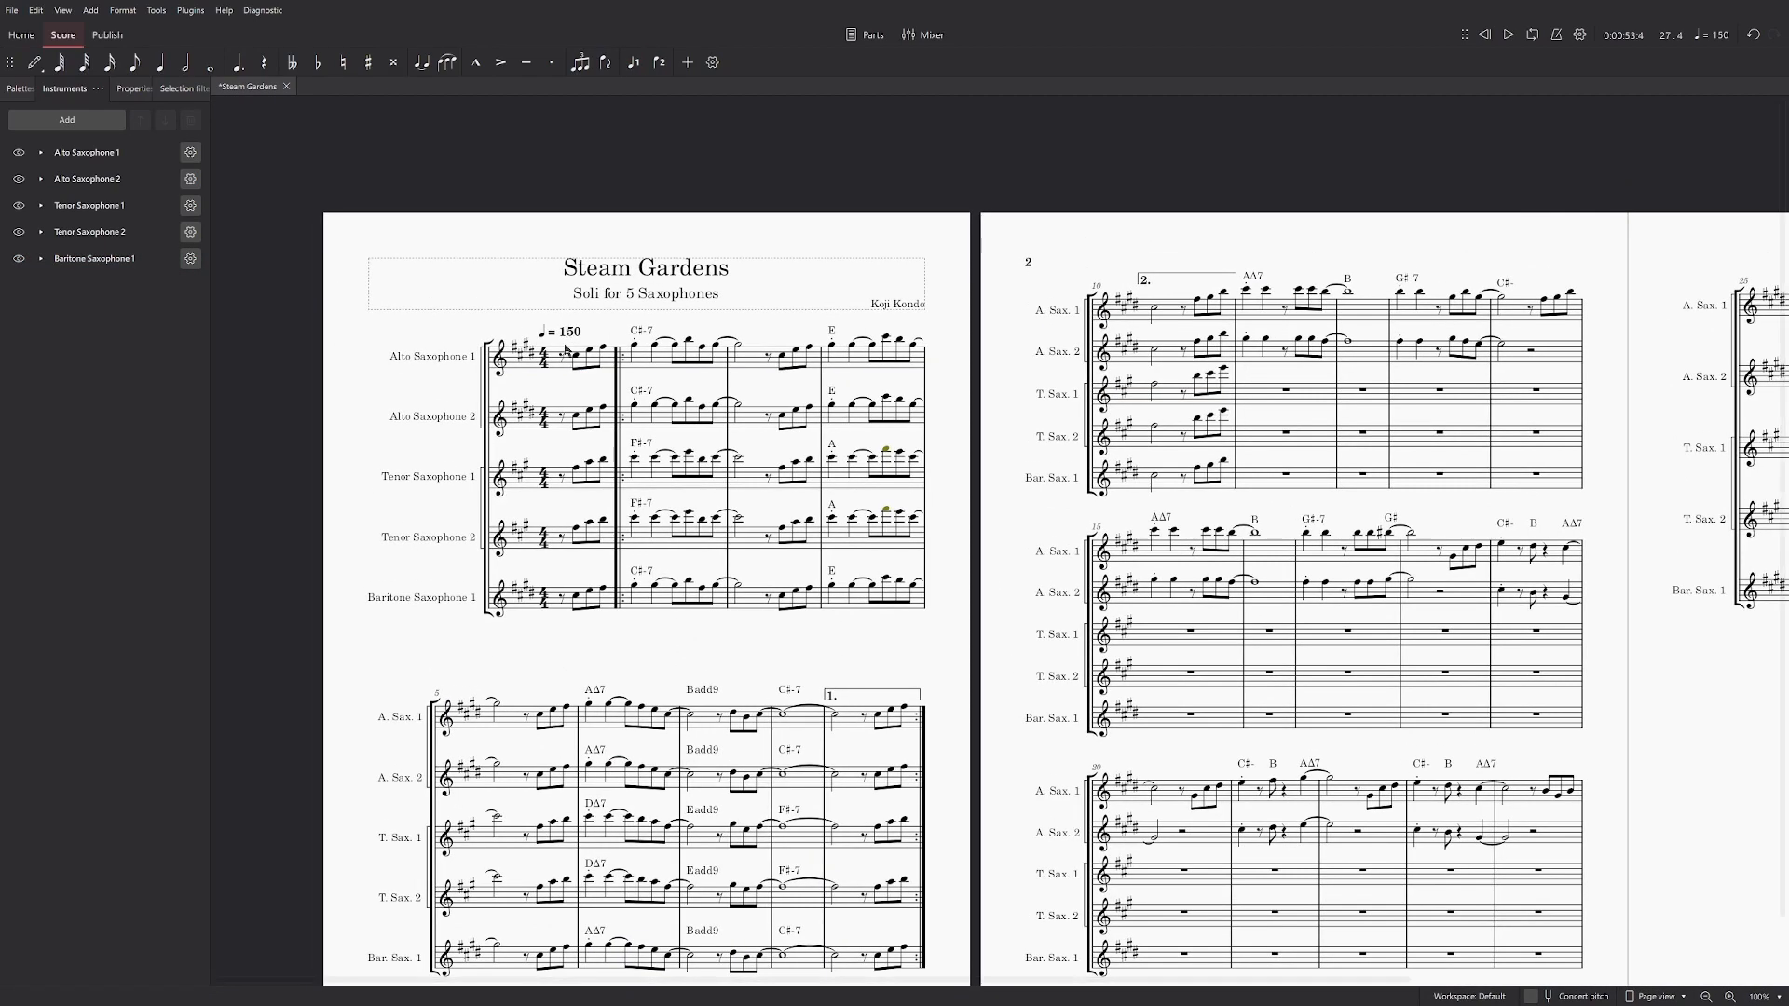
click(1575, 997)
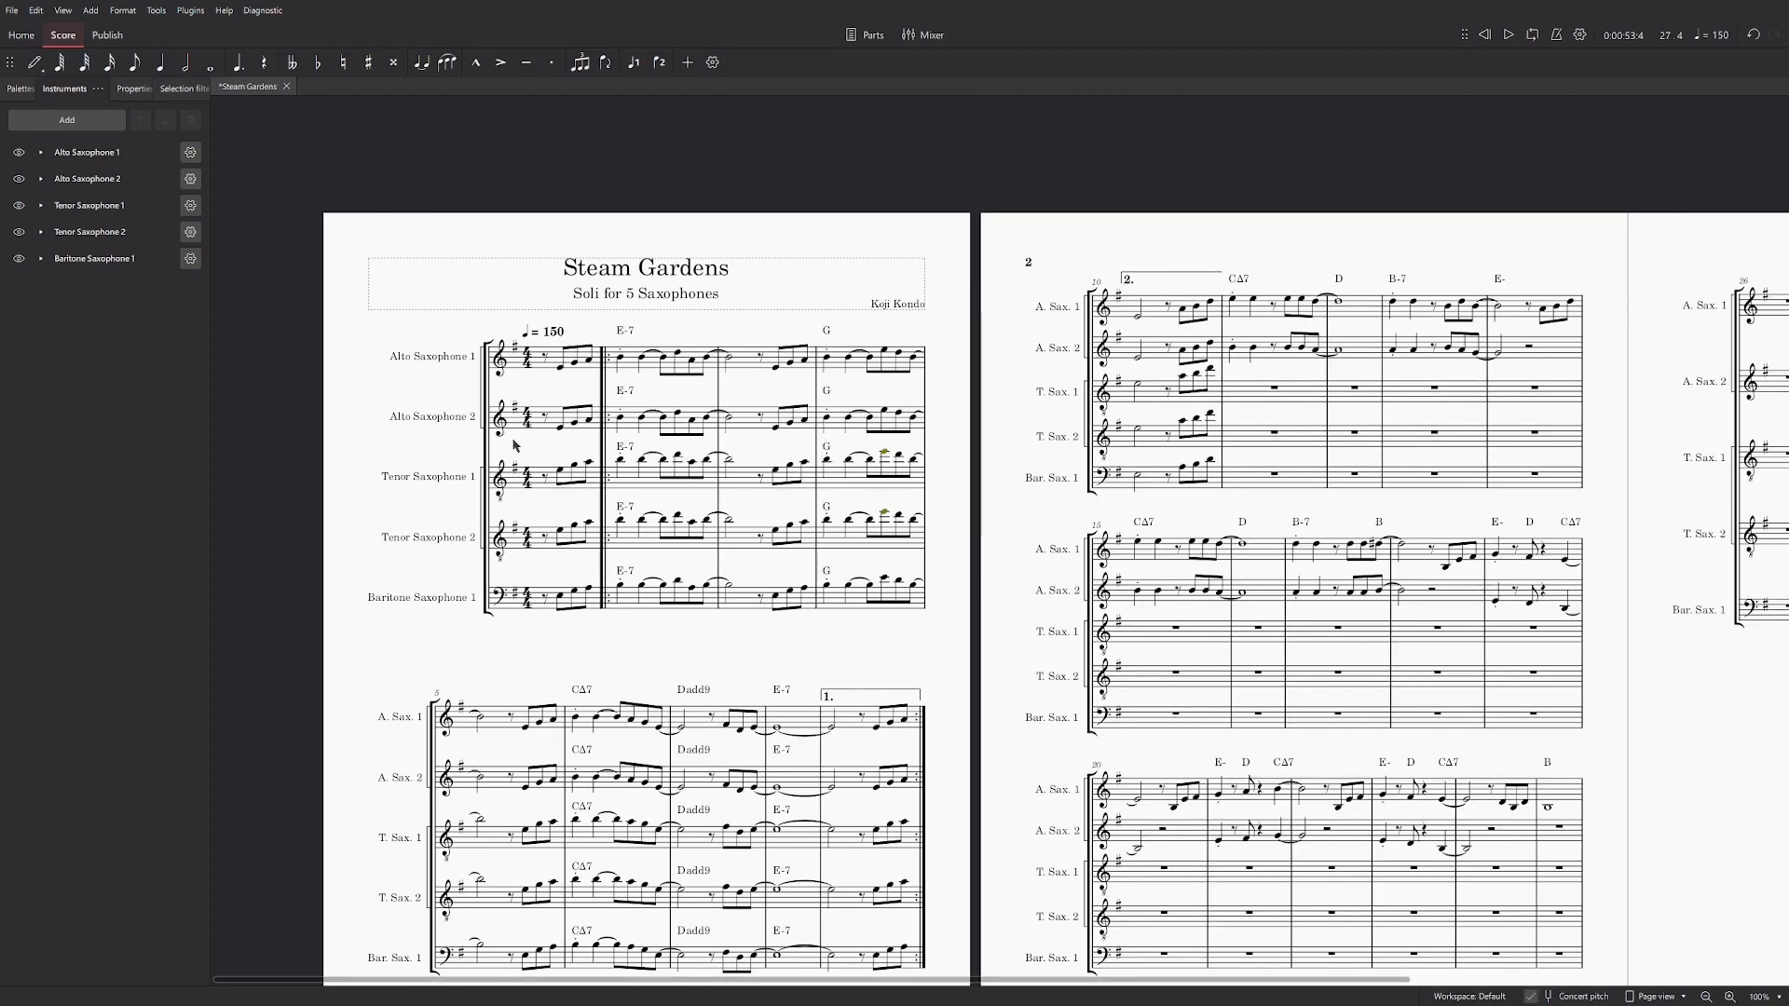
scroll(559, 456, up, 5)
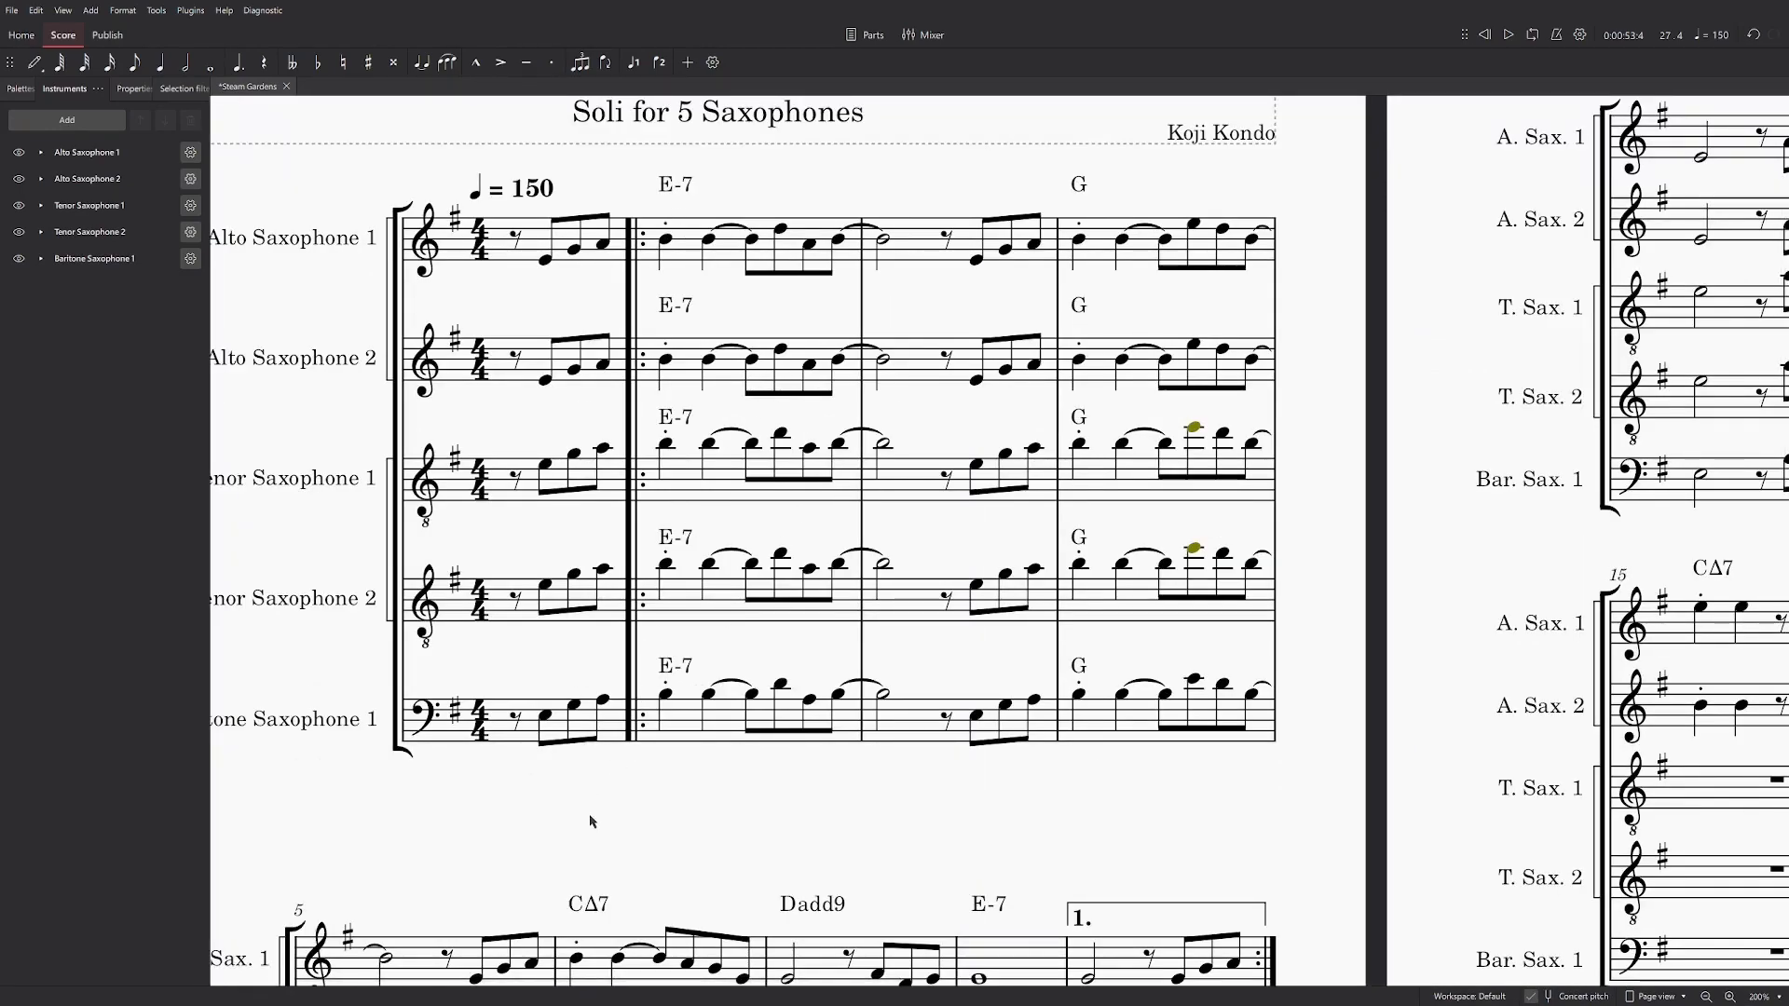
scroll(575, 304, up, 1)
Step: Examine the first pickup note in both alto parts against the melody and chord symbol of measure 2
click(540, 292)
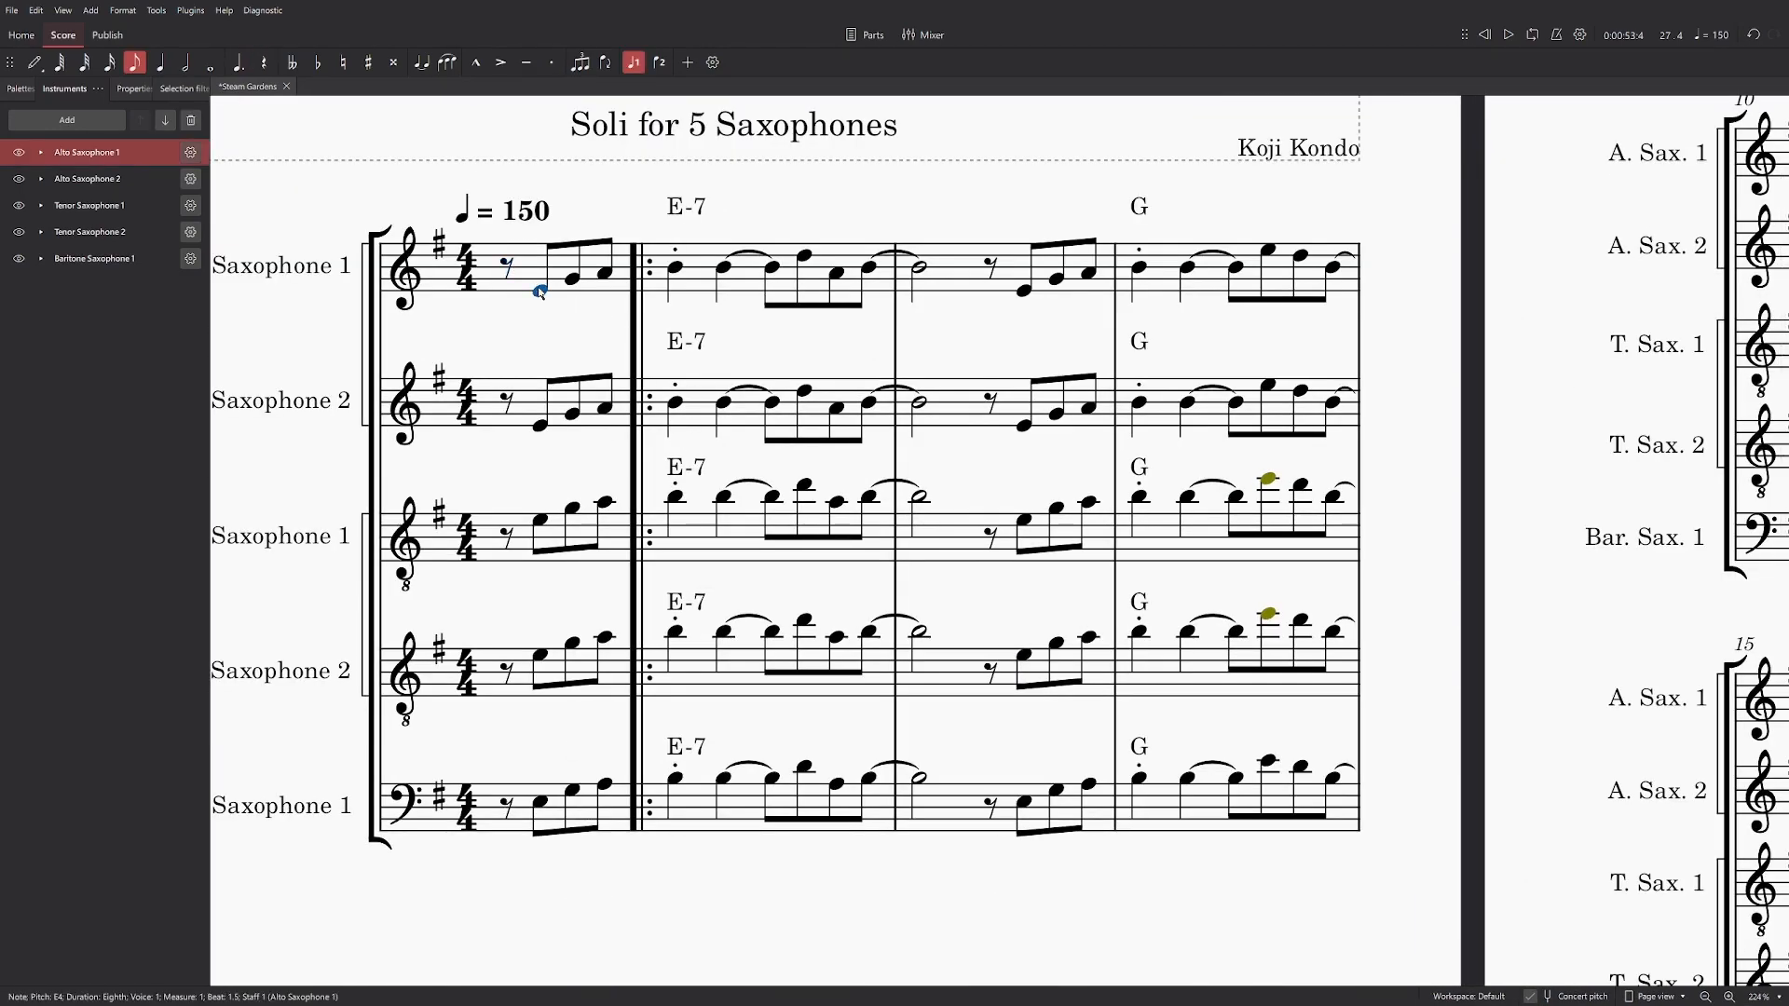
click(676, 214)
key(Escape)
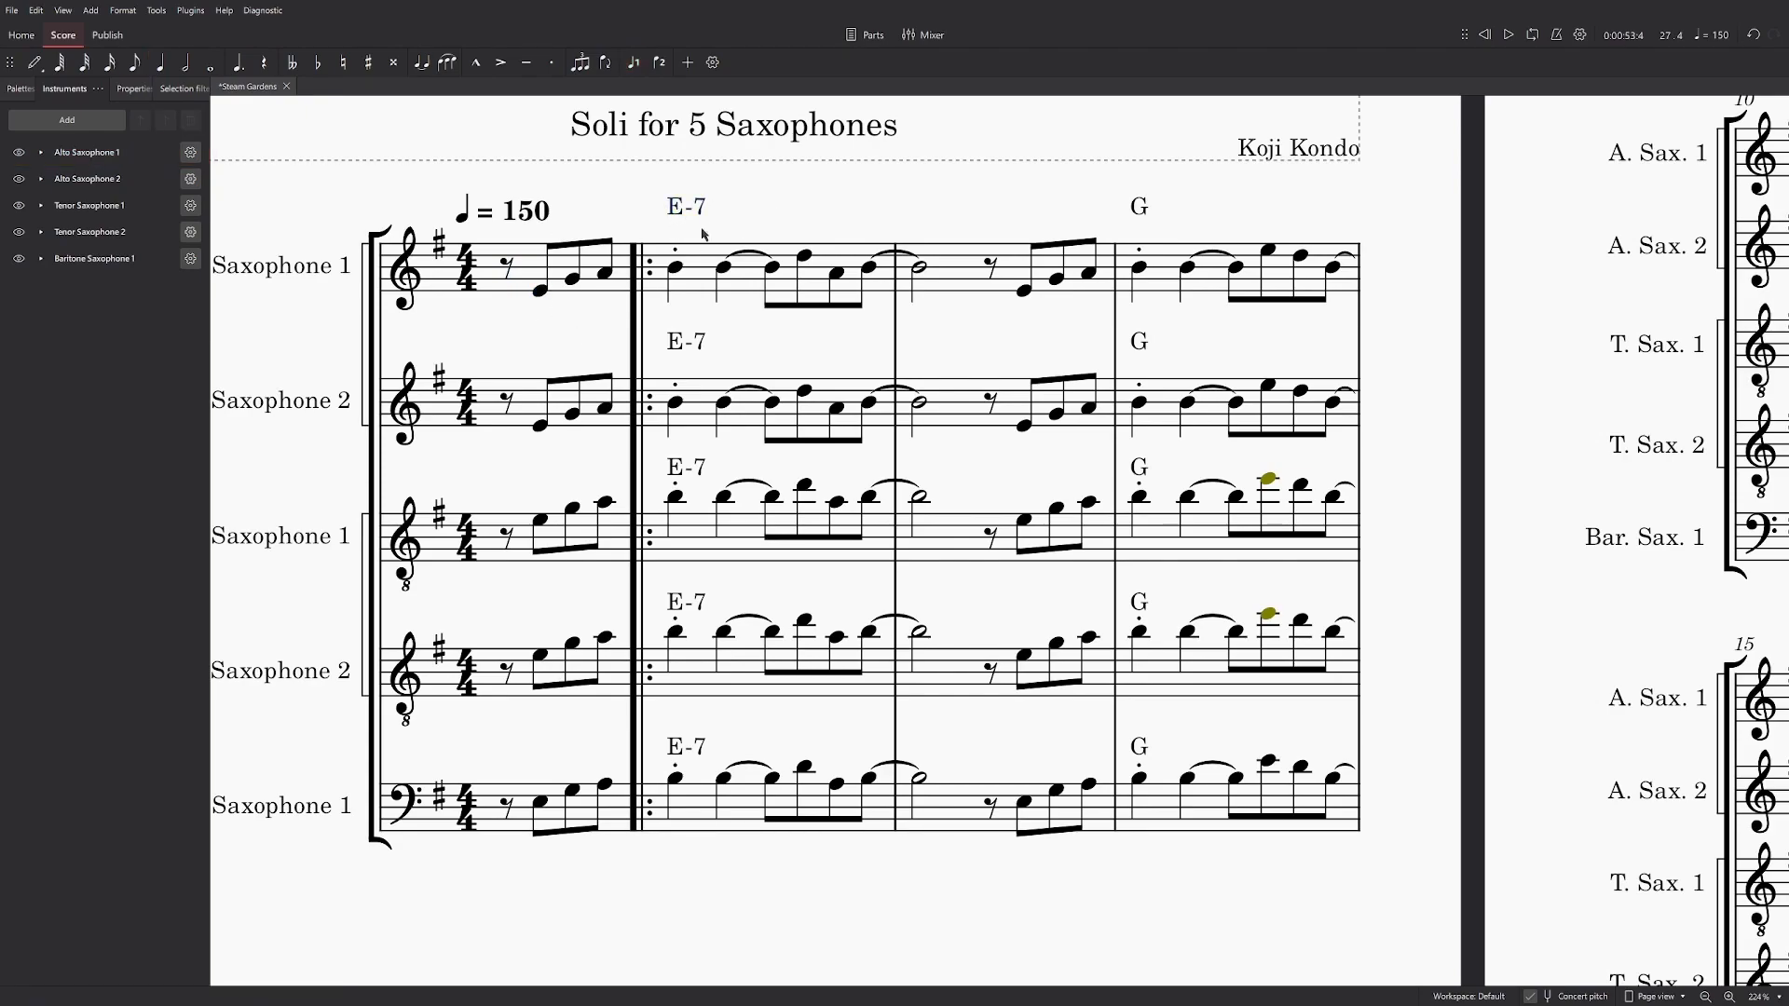
click(539, 291)
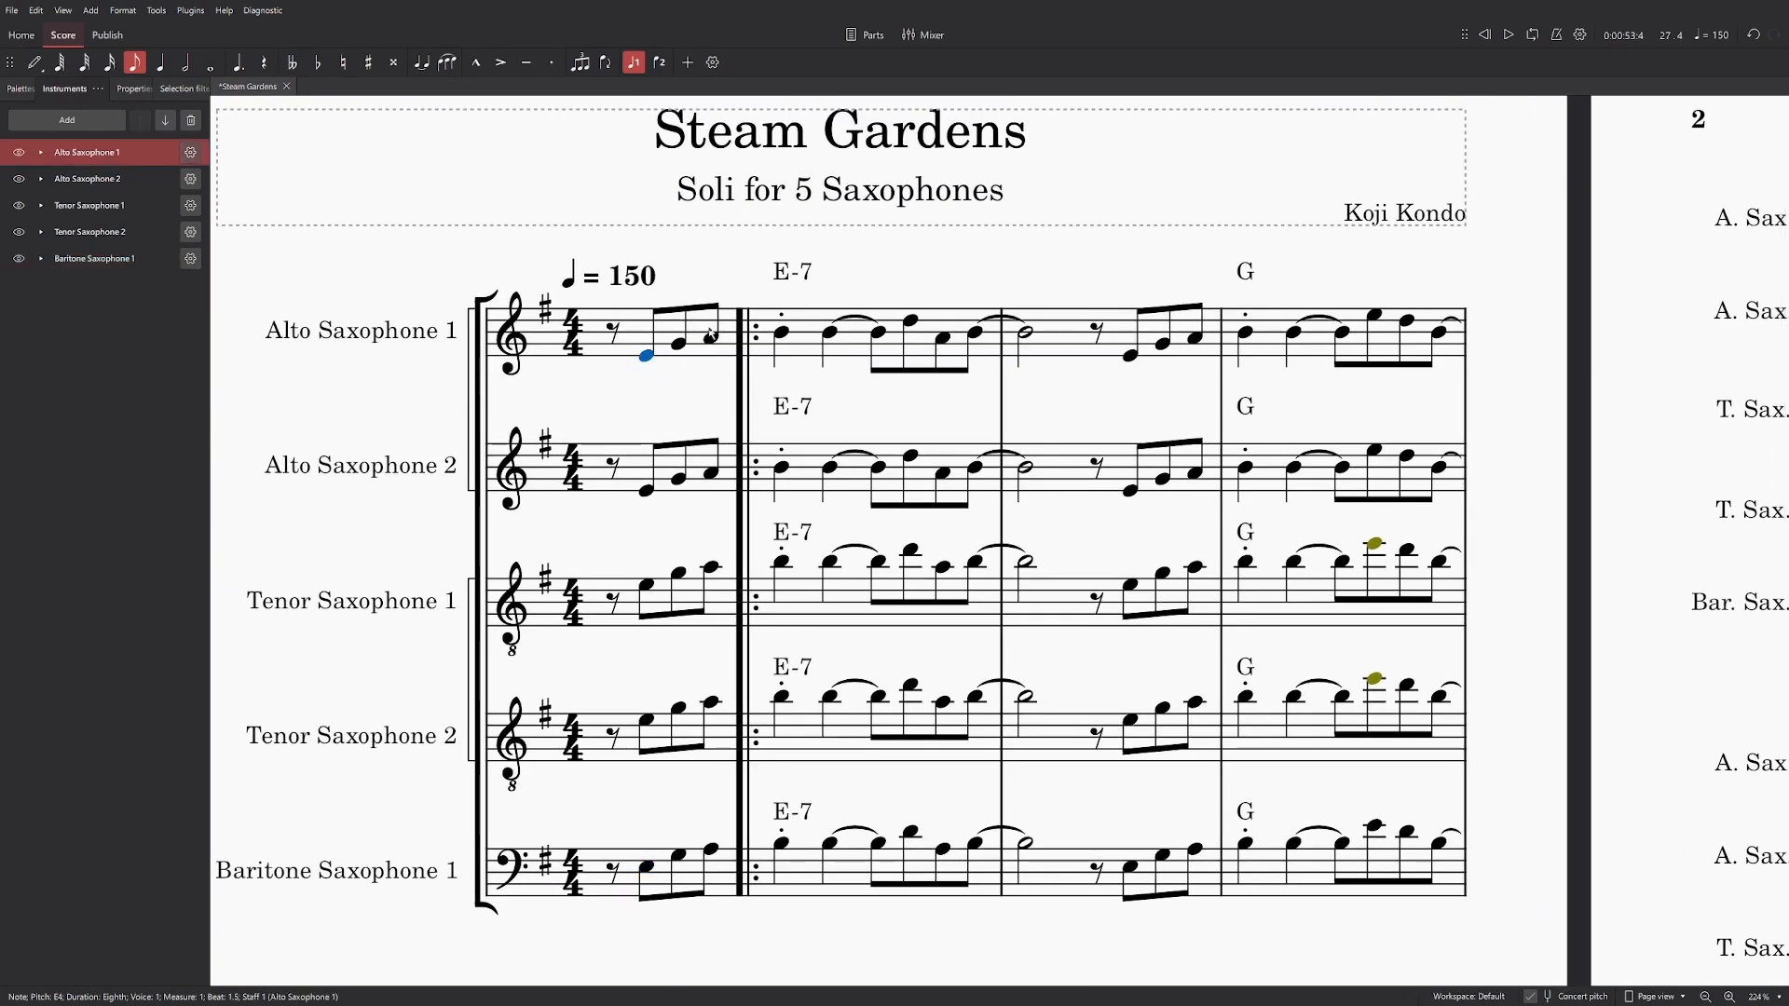
click(647, 492)
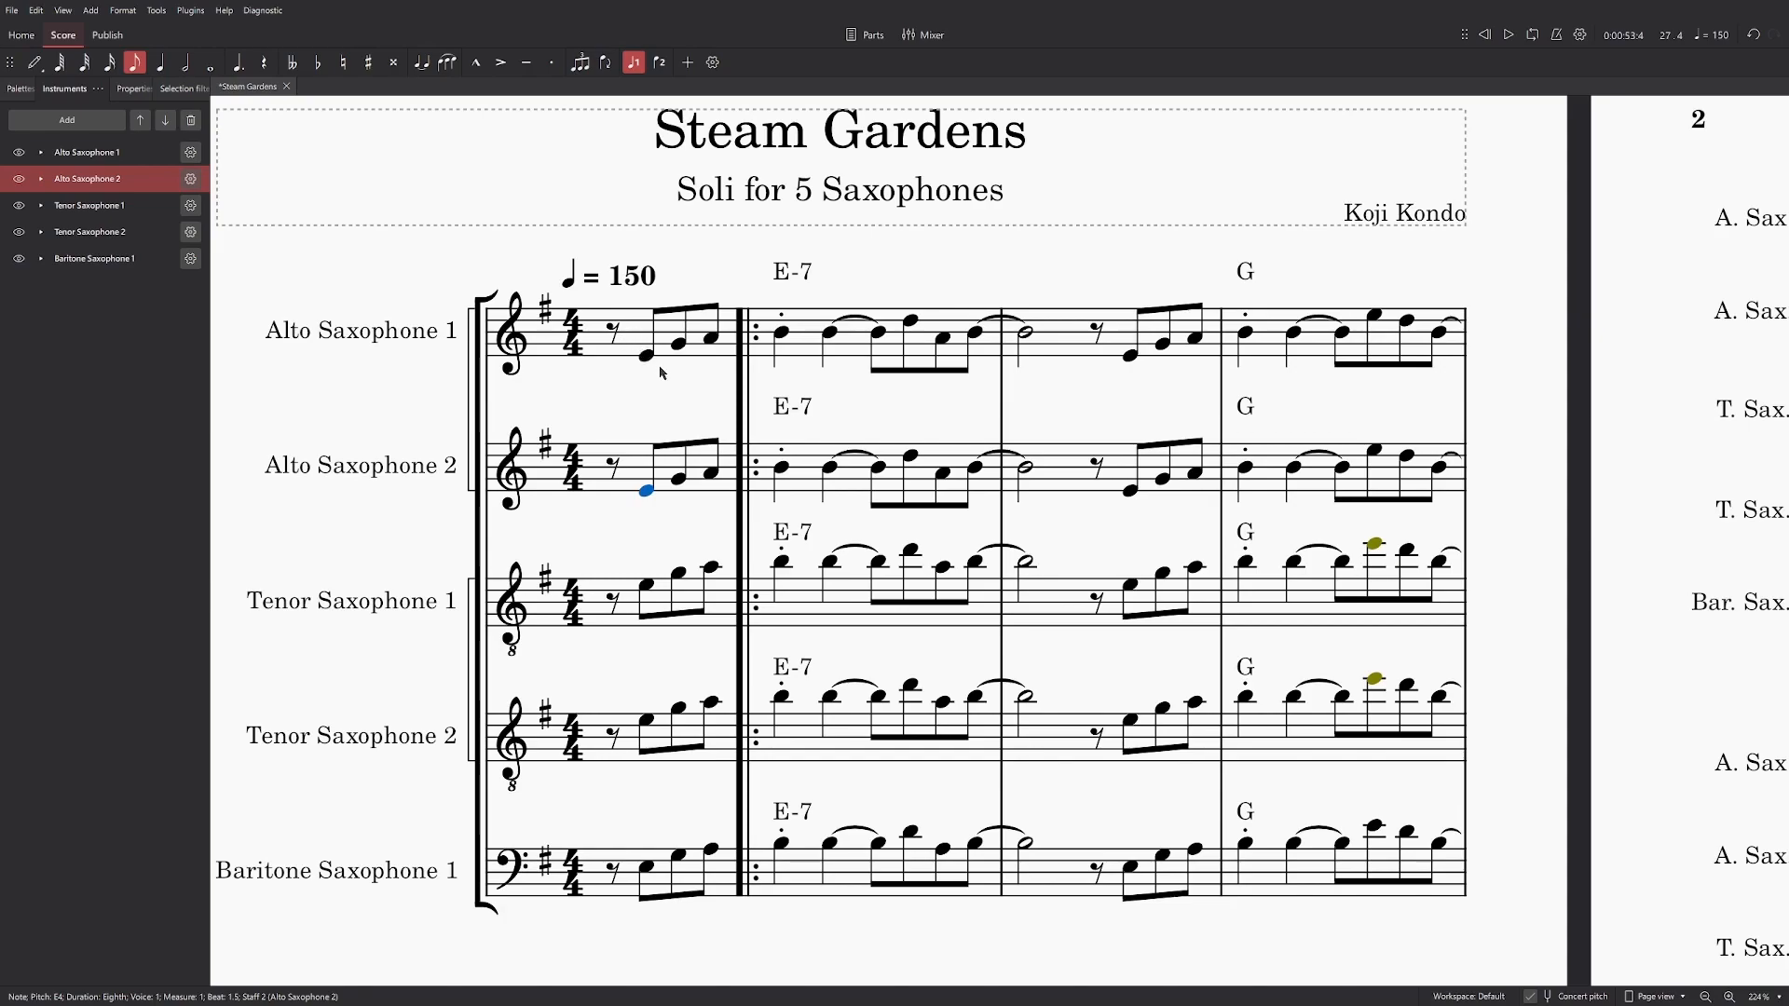
click(783, 333)
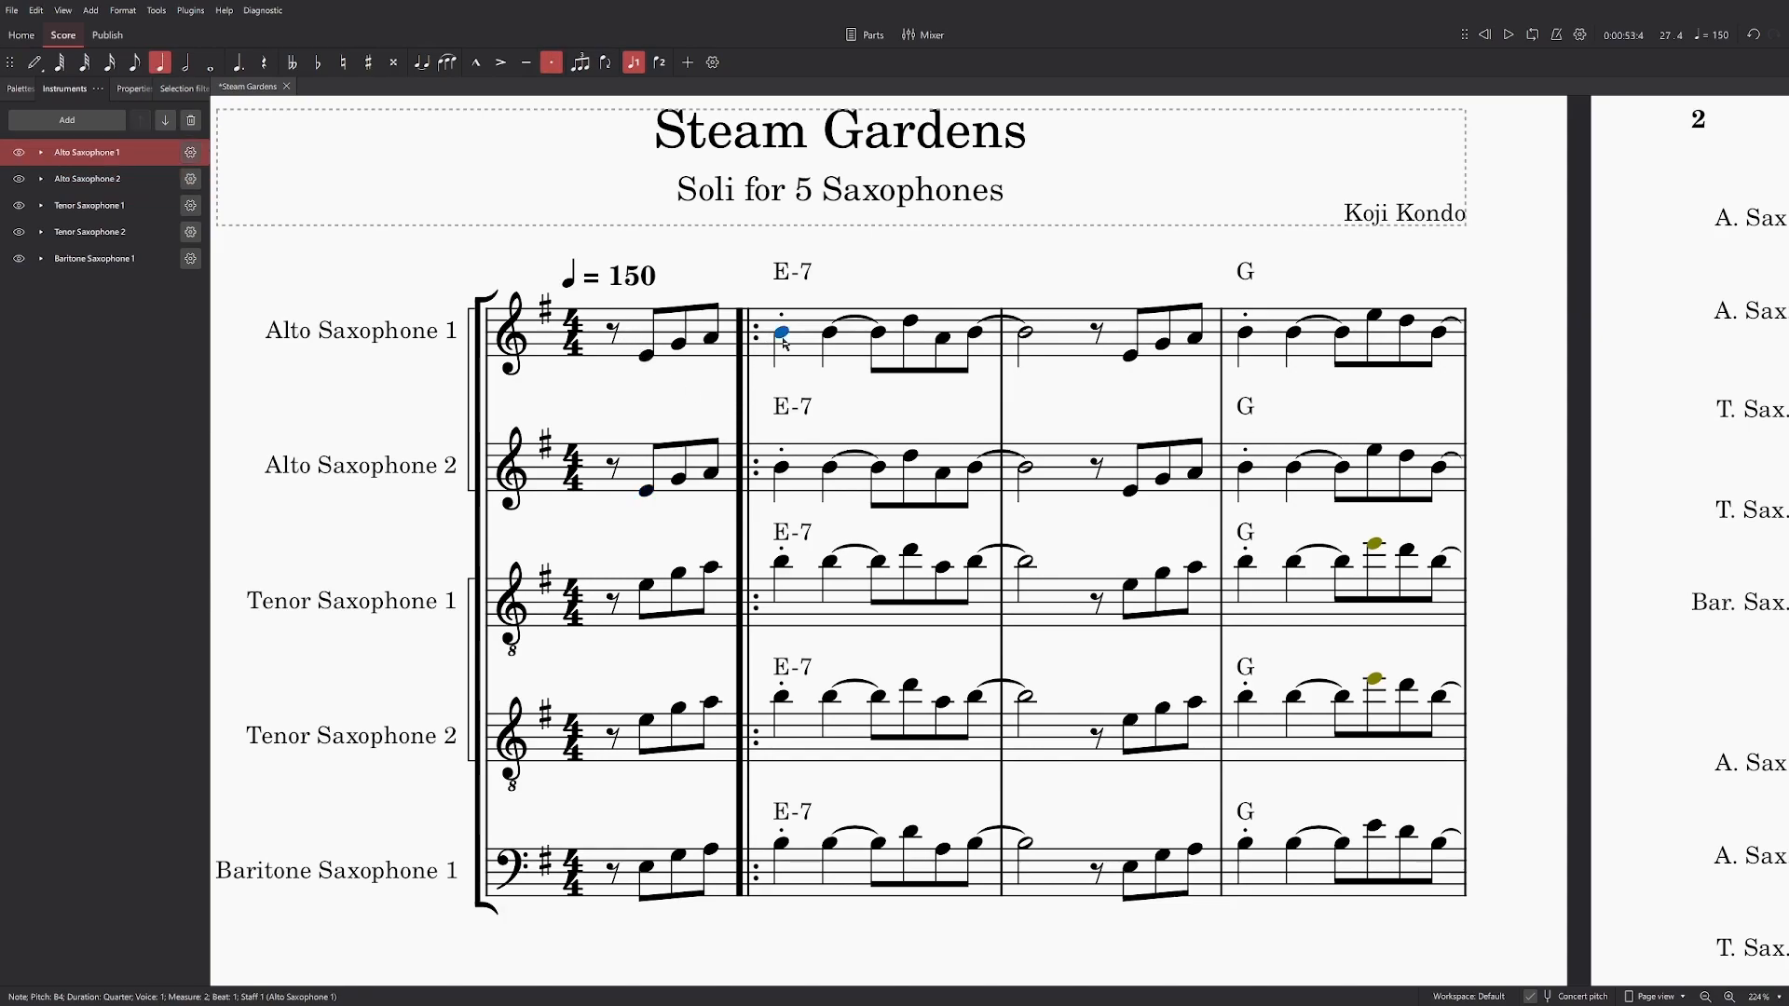
click(647, 357)
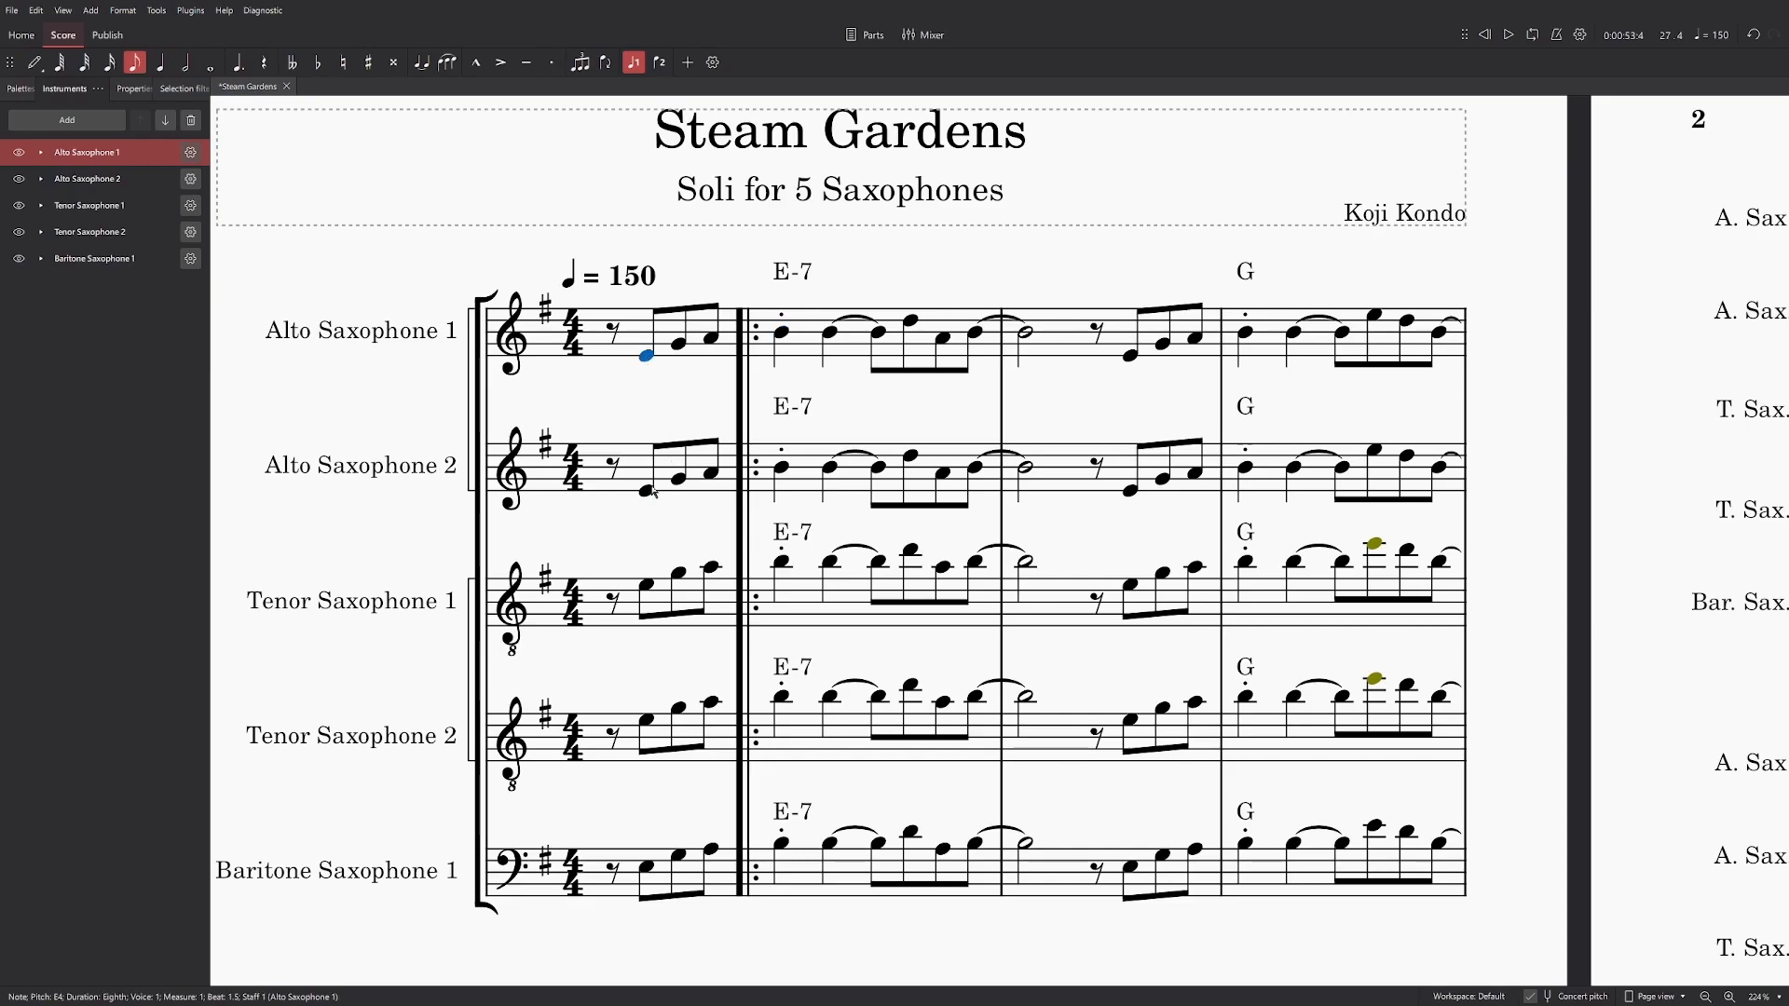
click(646, 491)
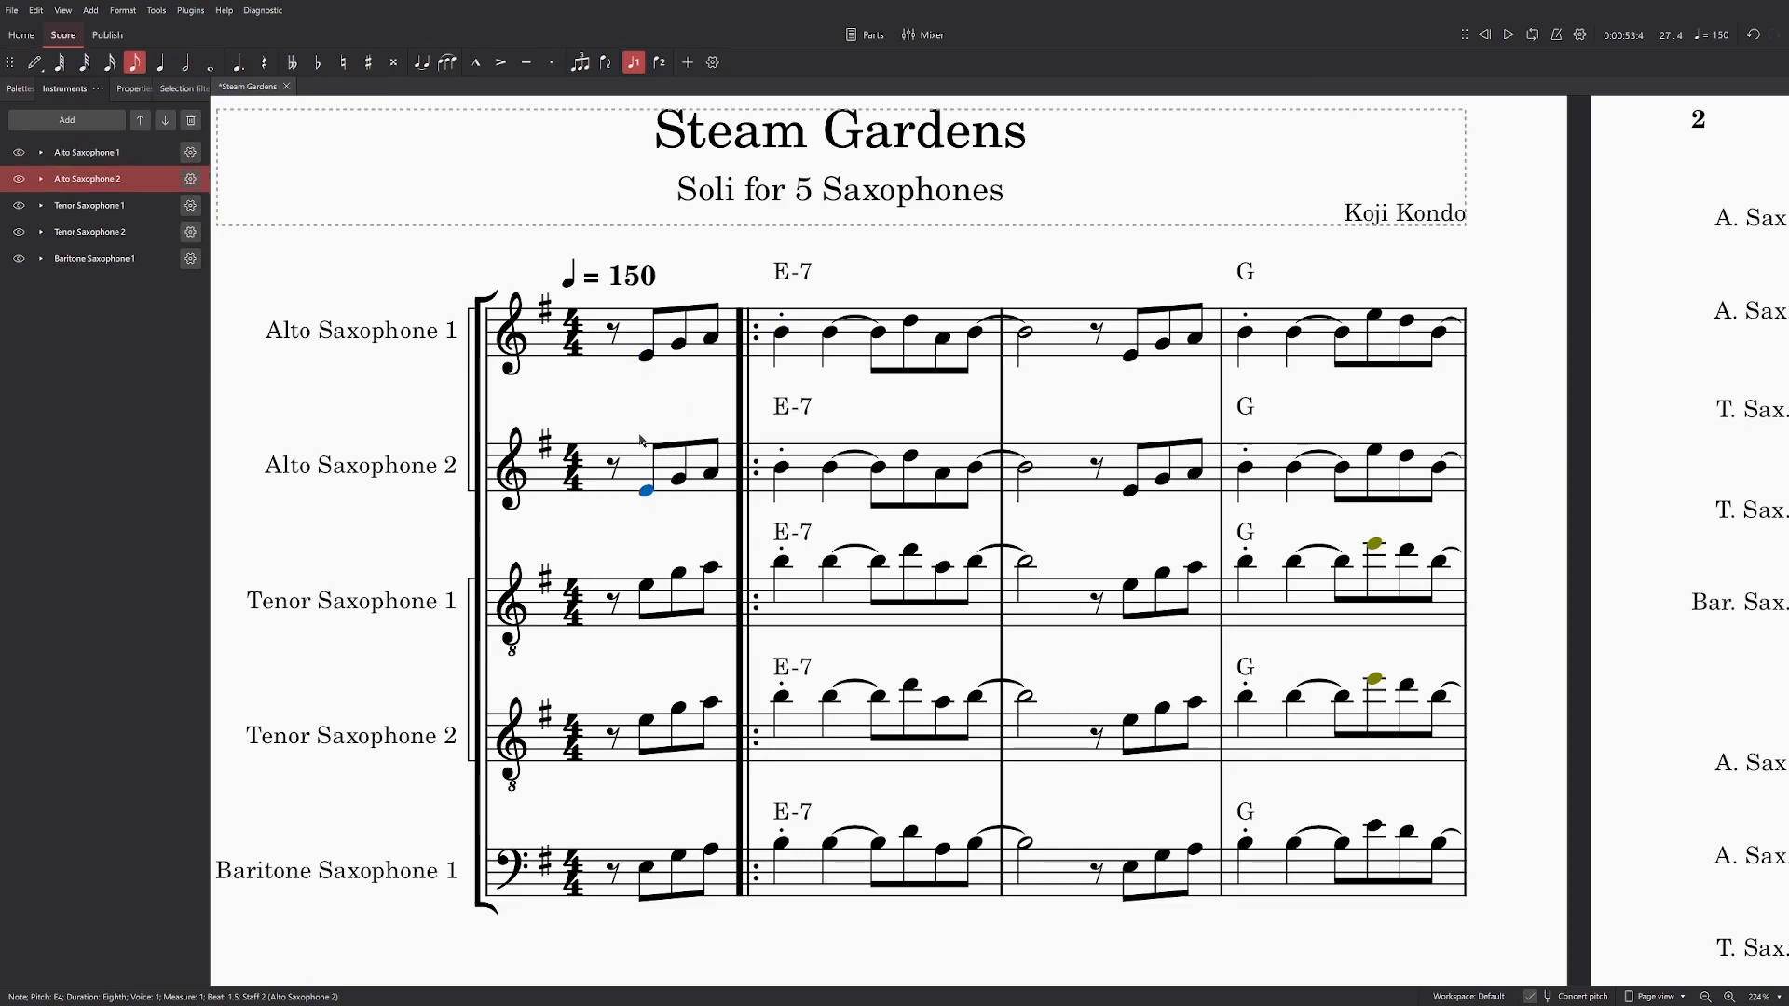
Step: Lower the first pickup note to C4 in Alto Saxophone 2, B3 in Tenor Saxophone 1 and G3 in Tenor Saxophone 2
drag(649, 496, 650, 505)
drag(644, 583, 646, 601)
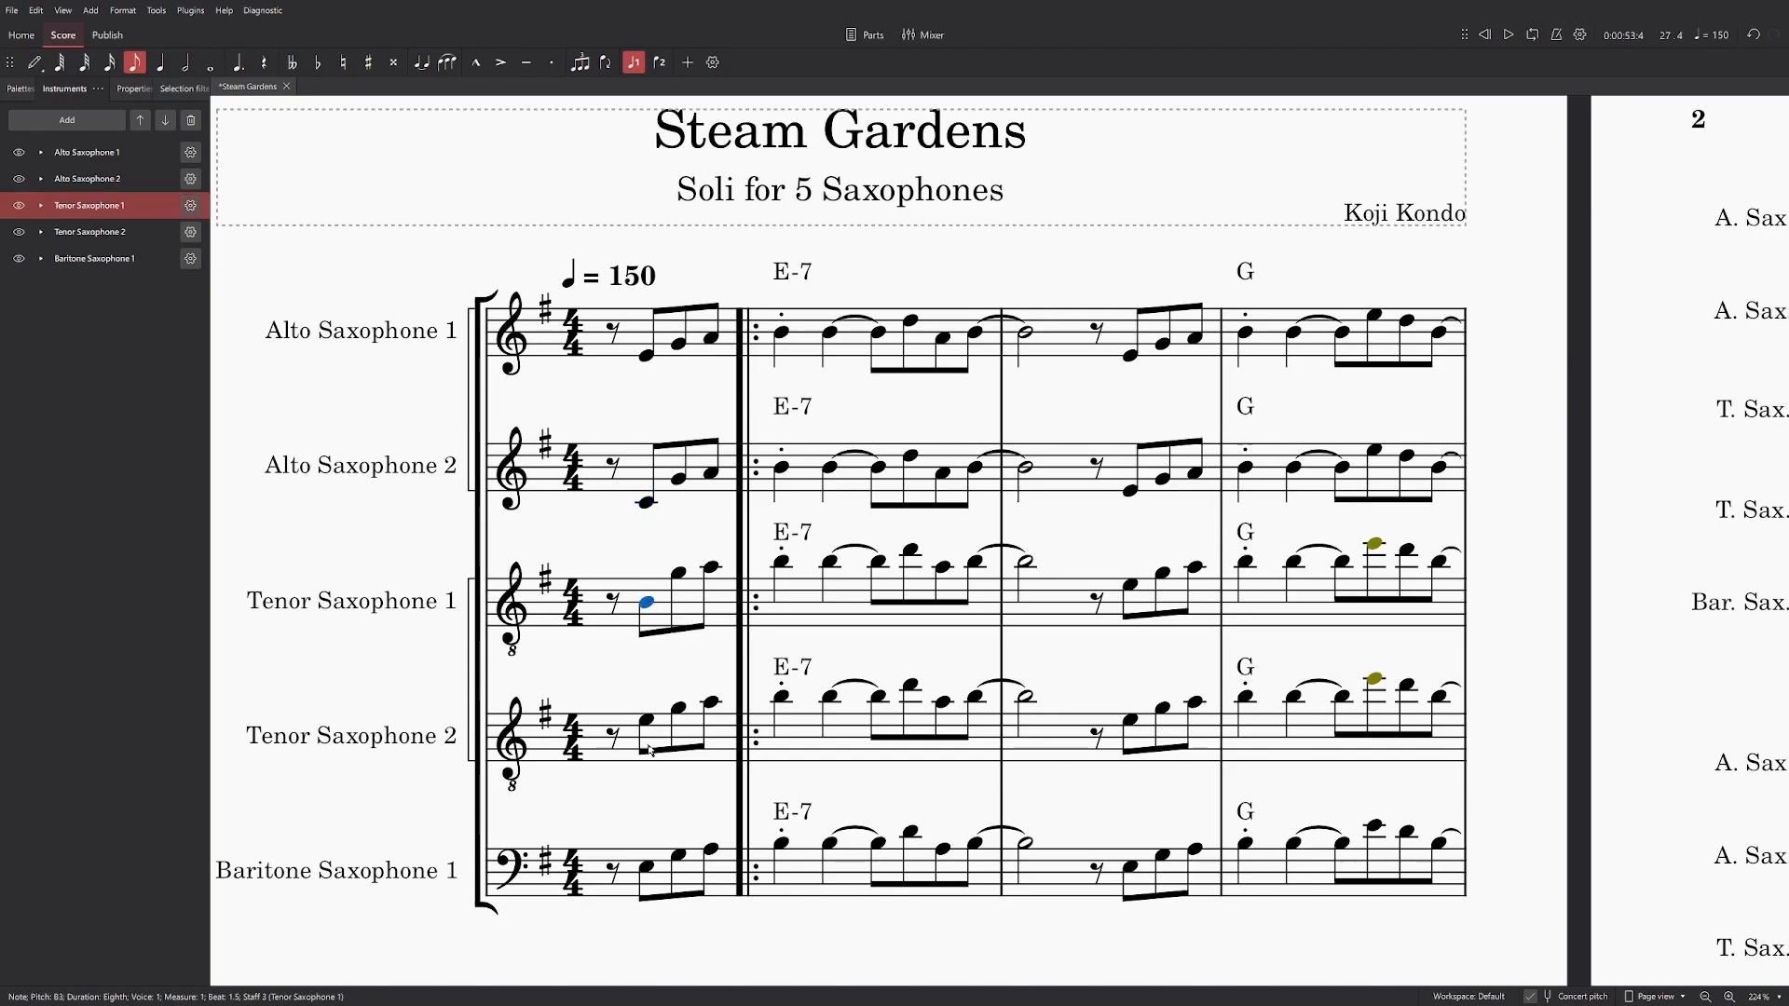
drag(652, 716, 654, 755)
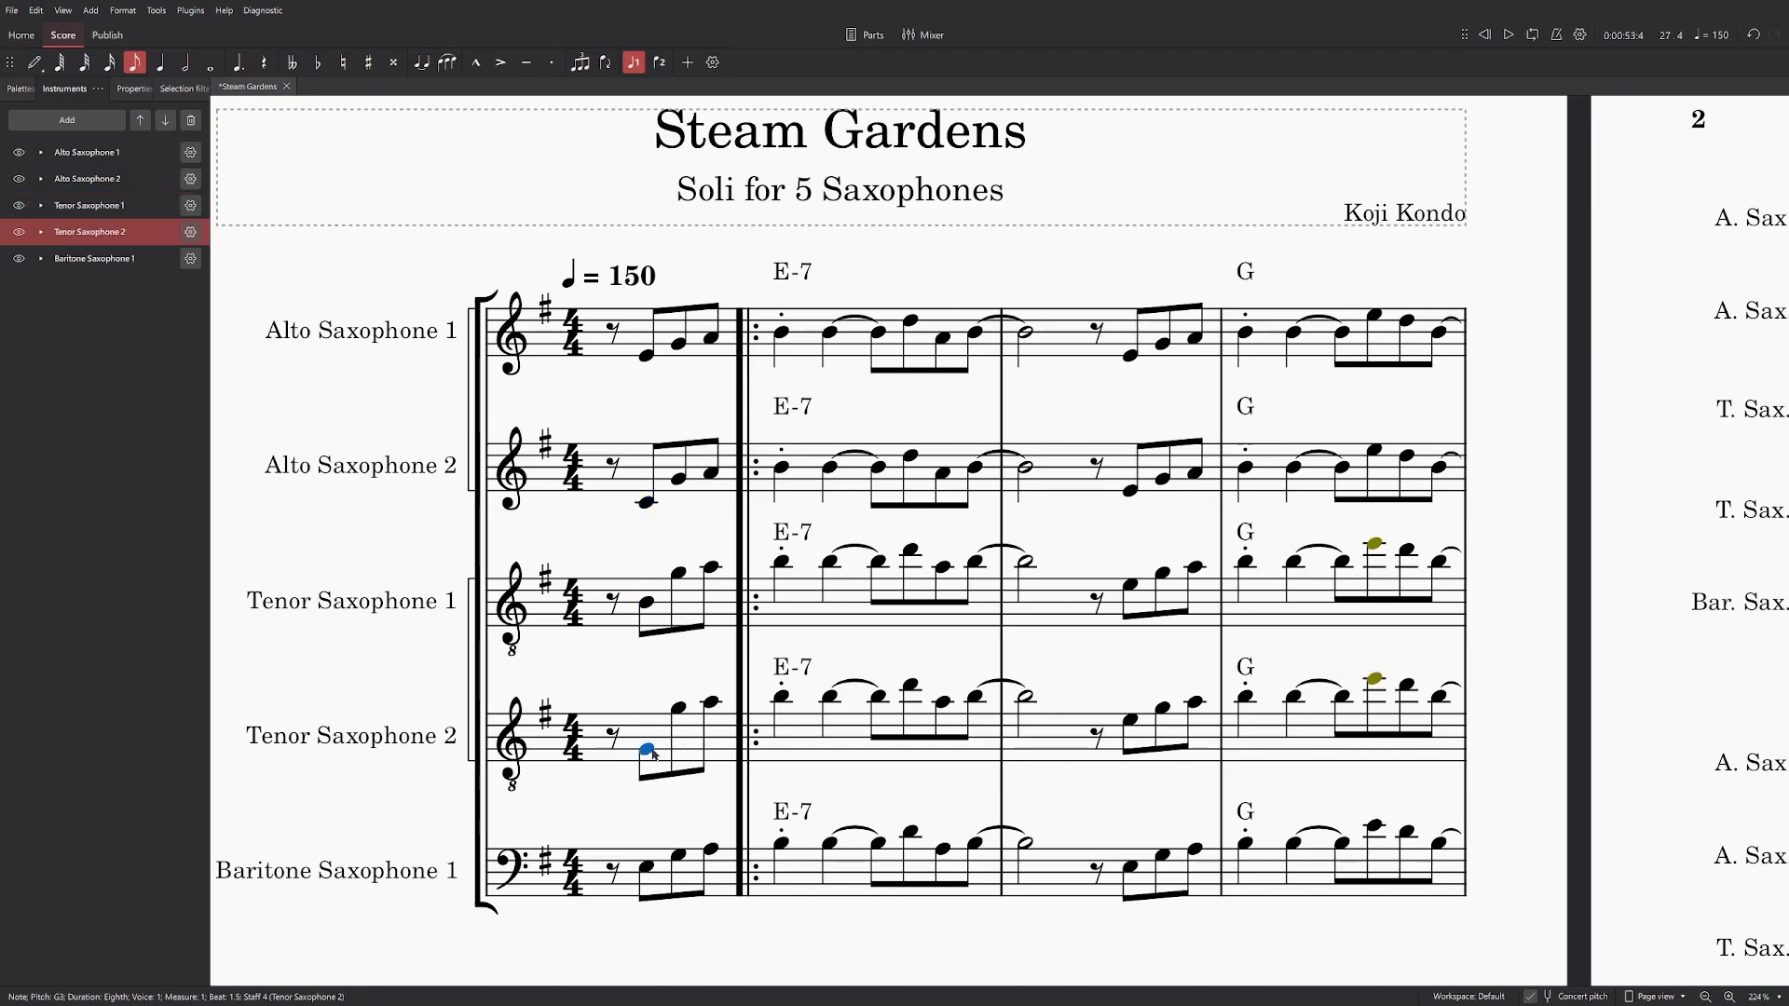
click(646, 864)
click(646, 355)
Step: Play back the start of the pickup measure at 10% tempo, and restore the playback tempo to 100%
drag(1464, 35, 1403, 75)
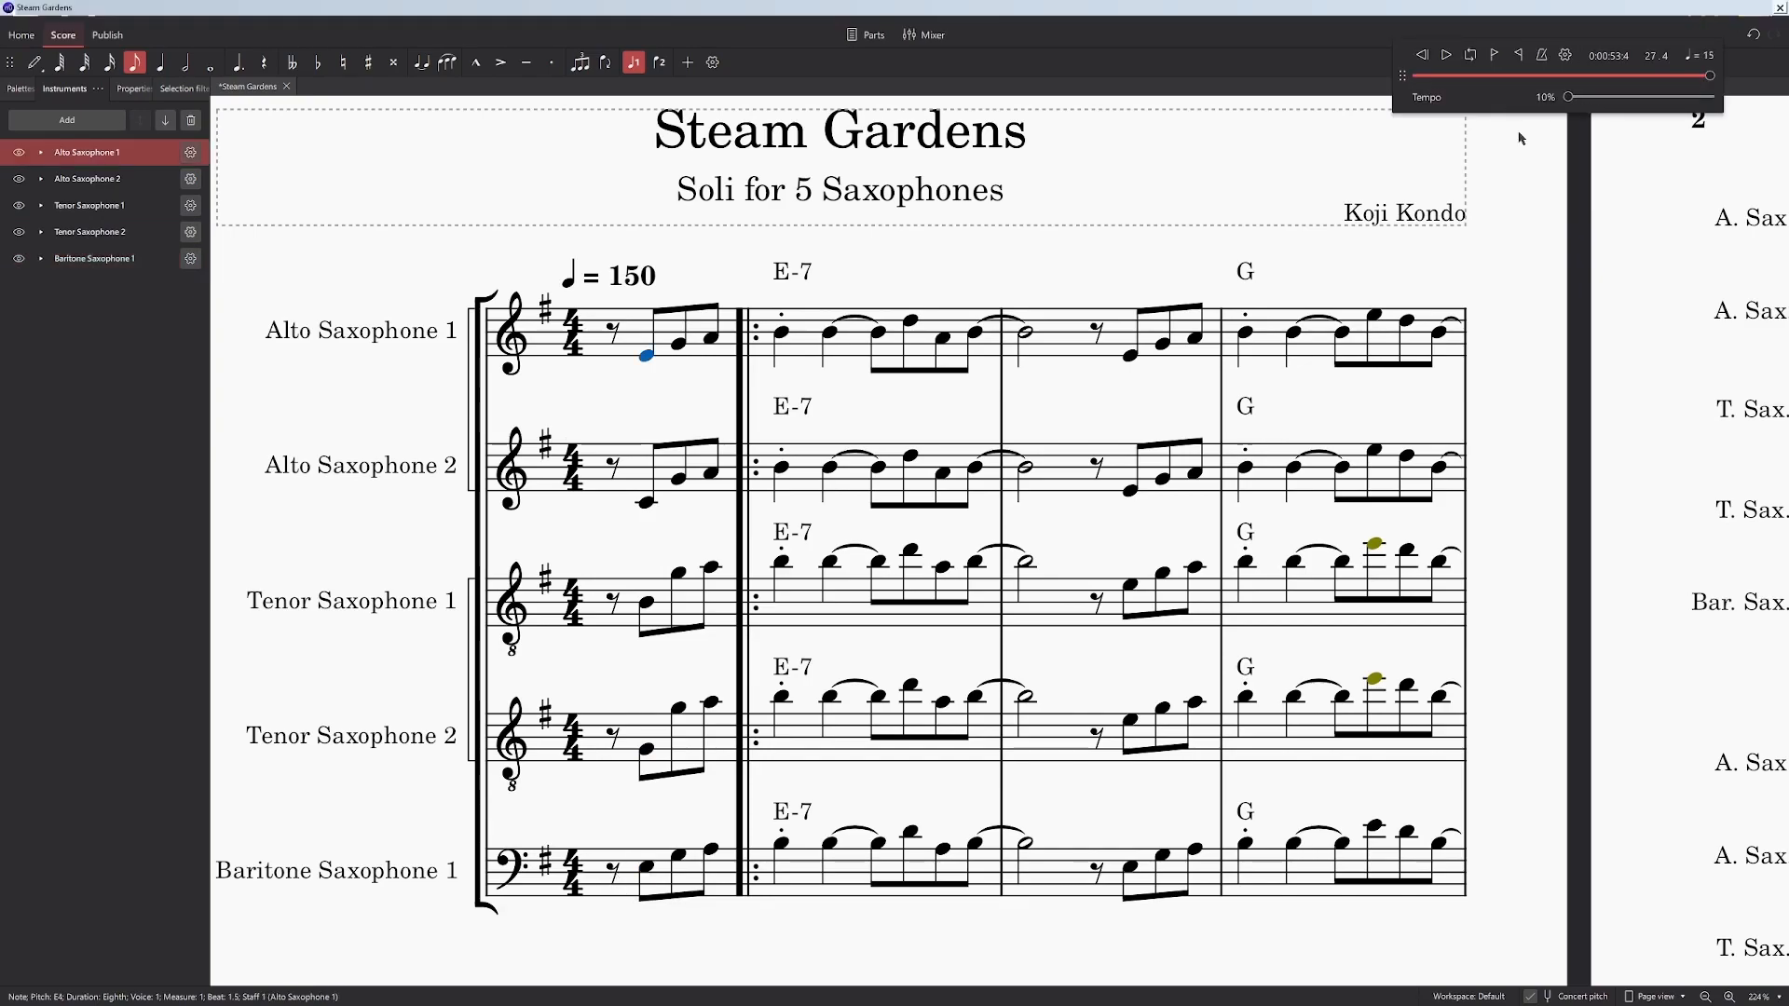
click(615, 333)
key(space)
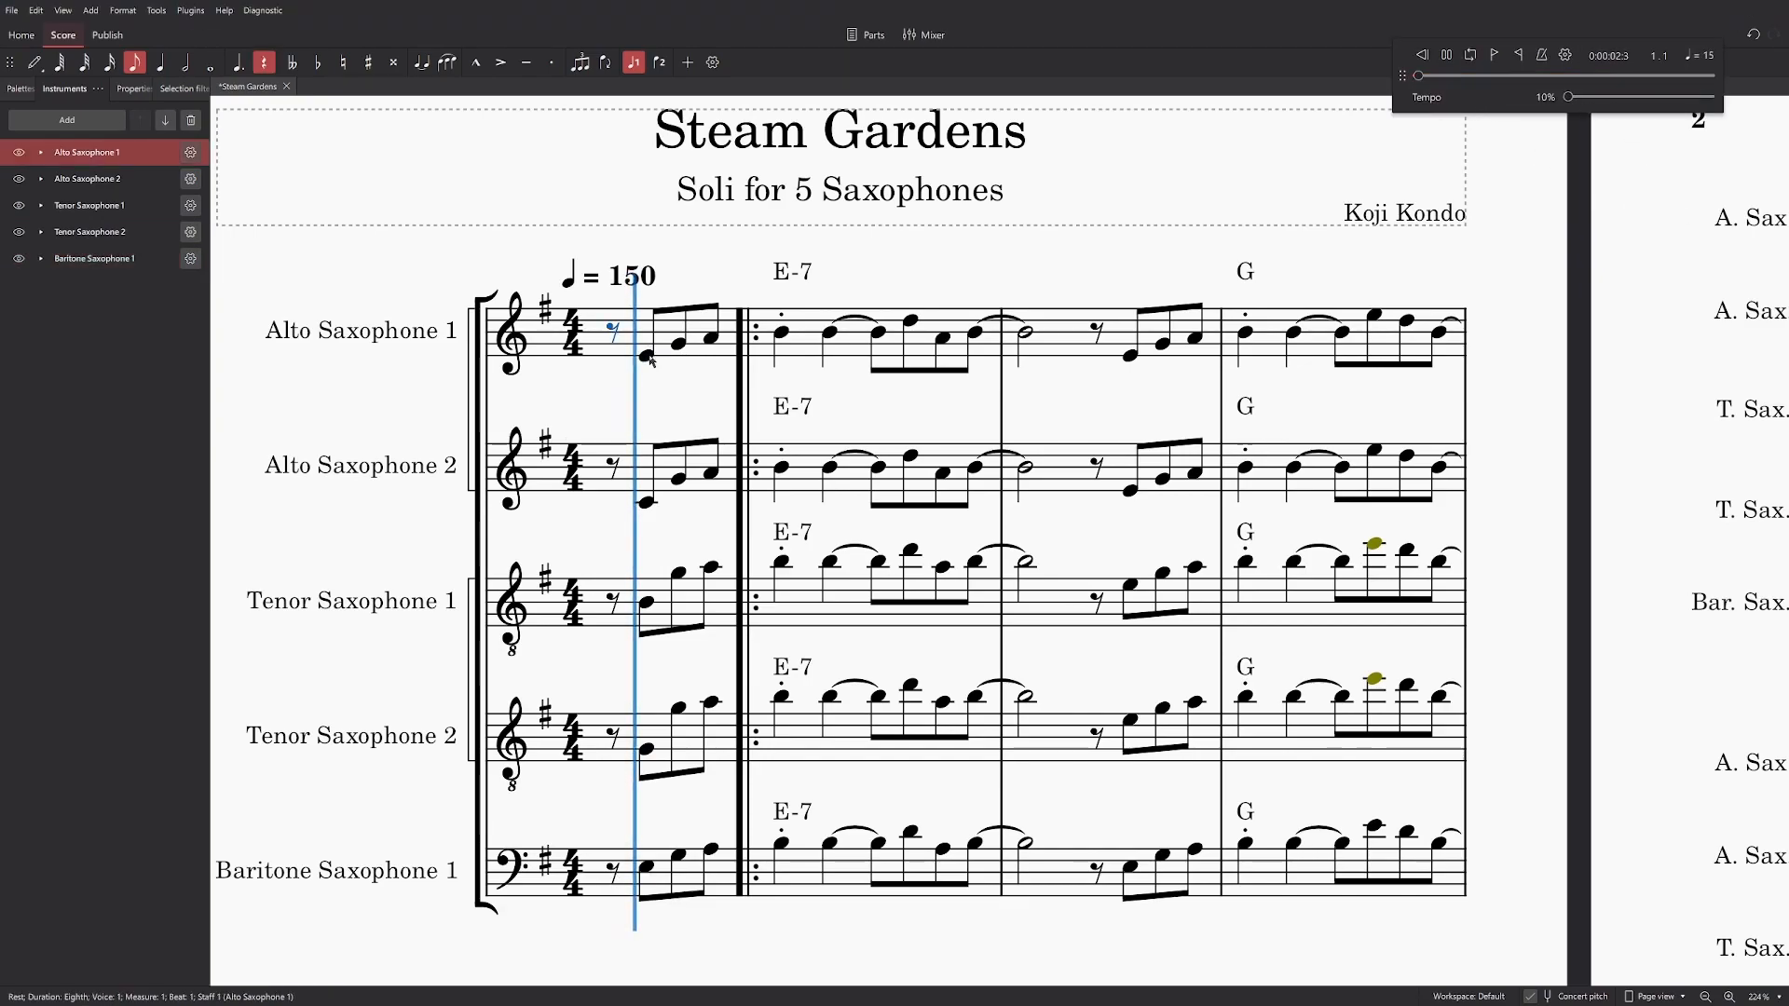
key(space)
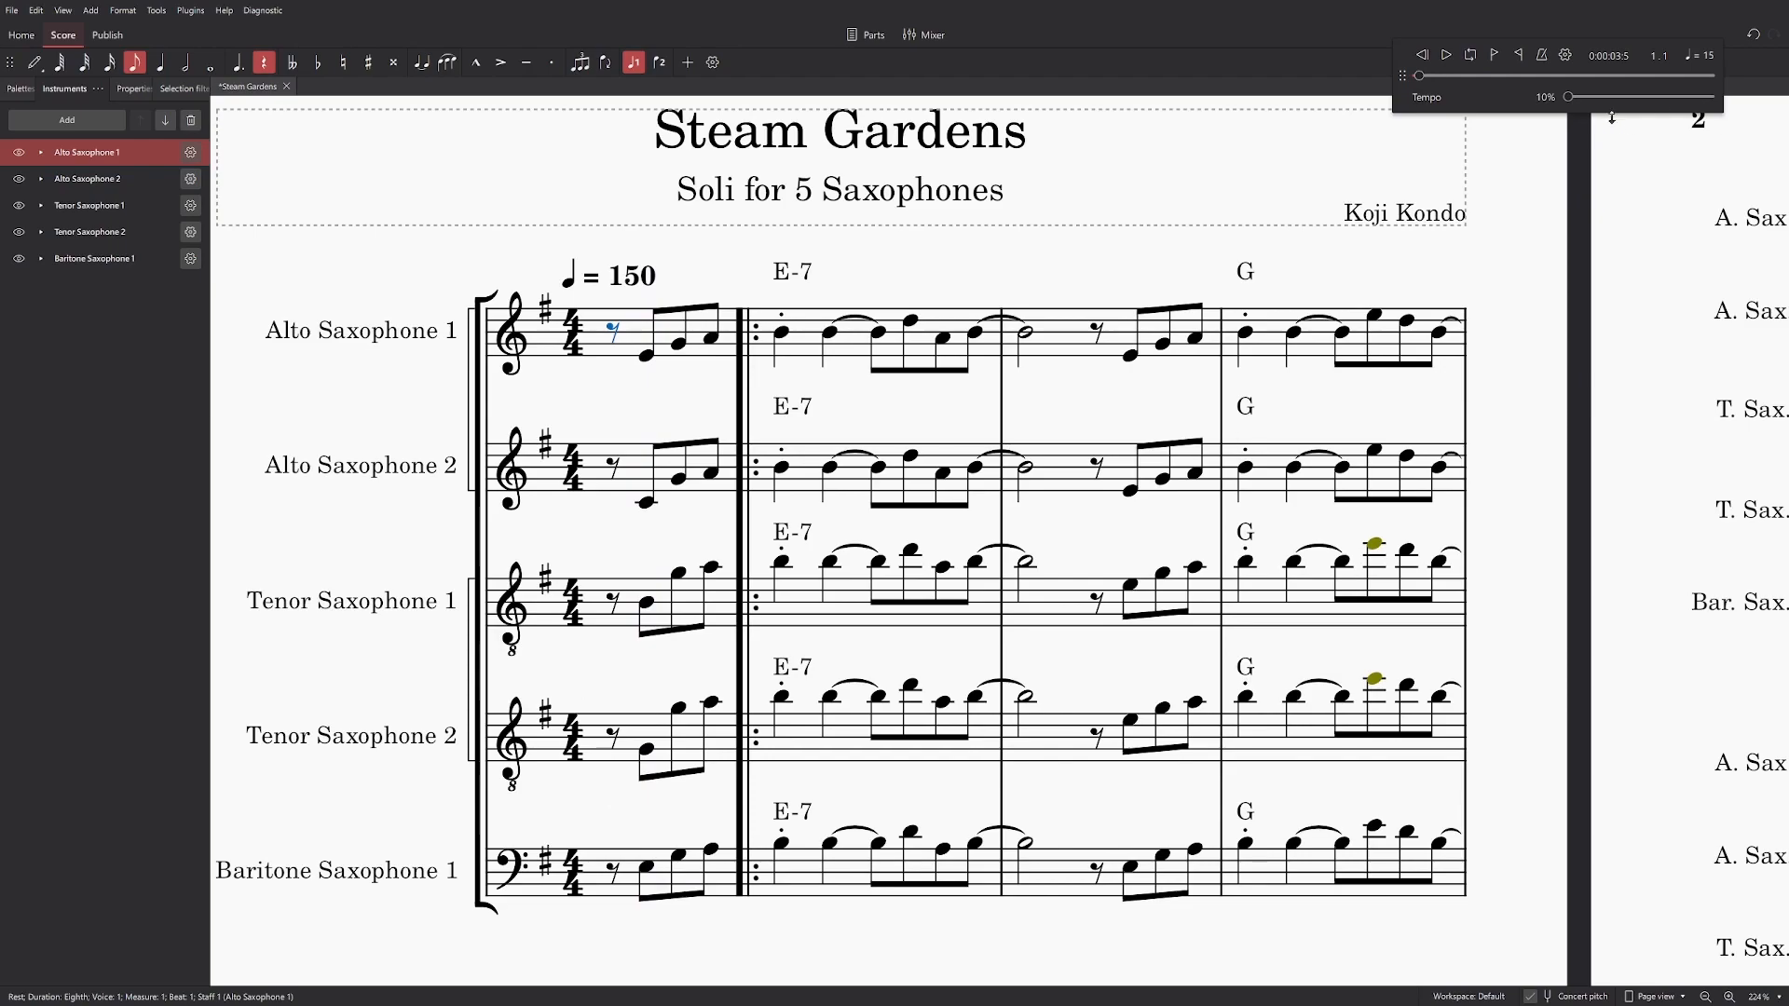
mouse_move(1617, 98)
mouse_down()
mouse_move(1637, 99)
mouse_move(1615, 108)
mouse_up()
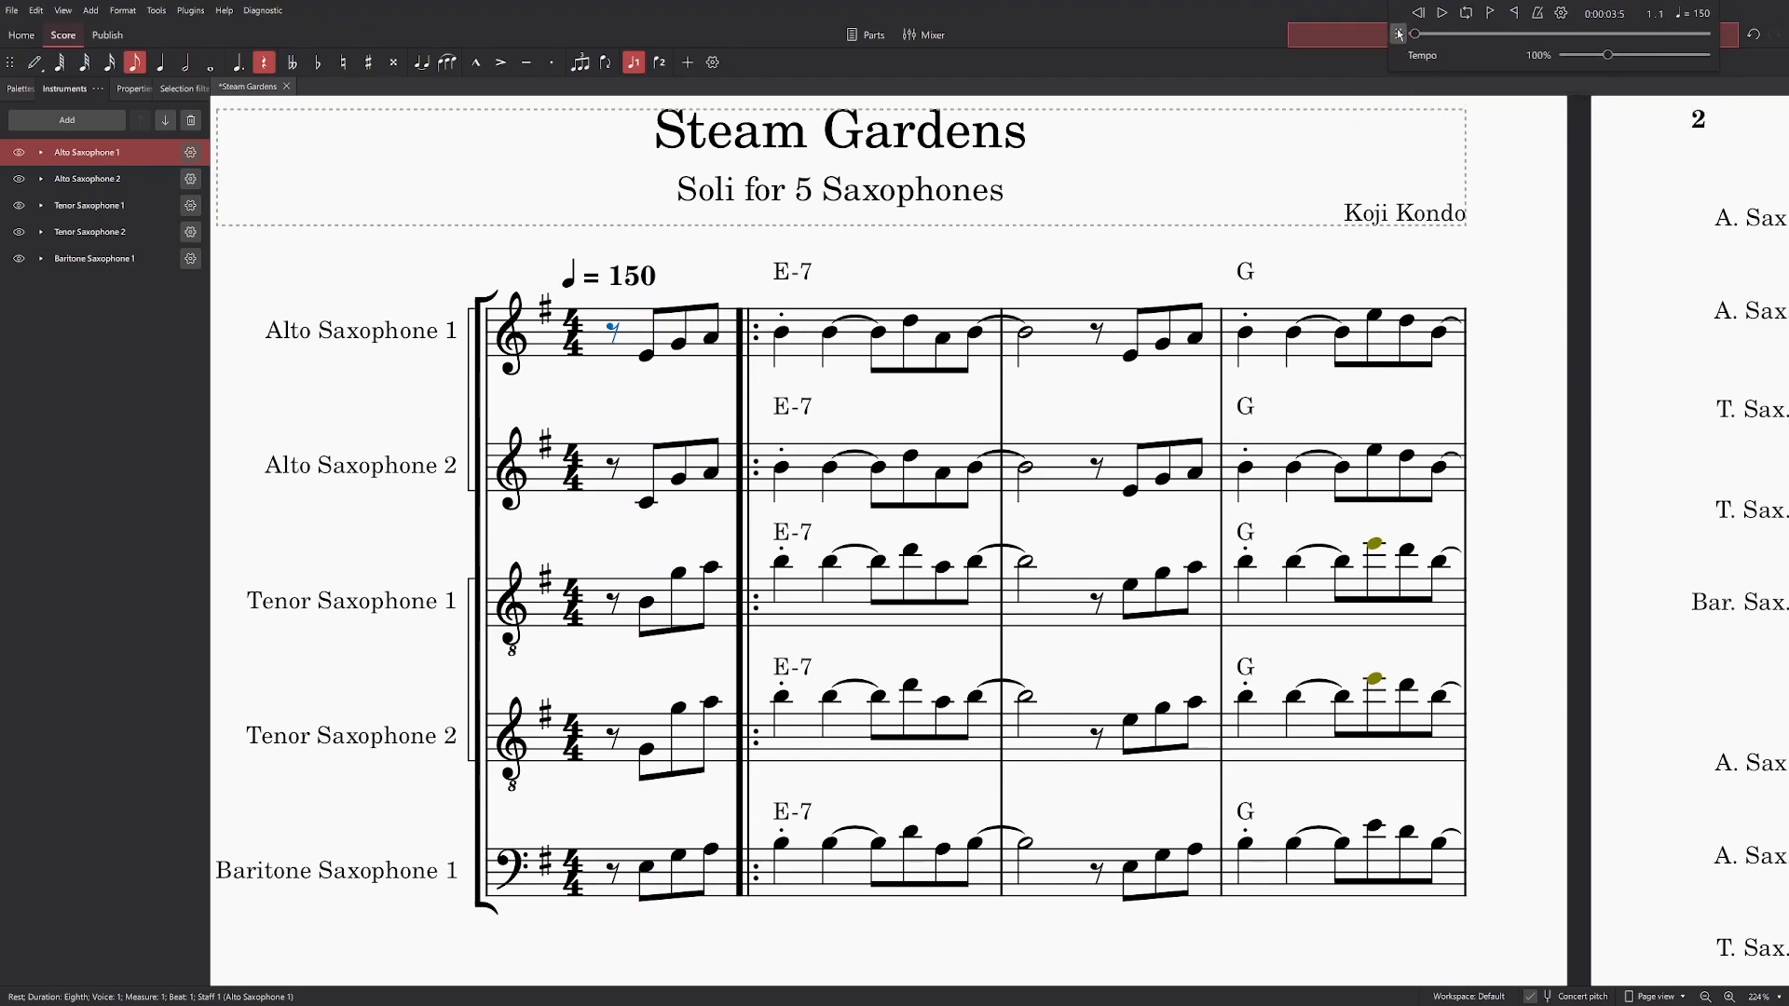
Step: Lower the second pickup note in Alto Saxophone 2 to E4
click(680, 344)
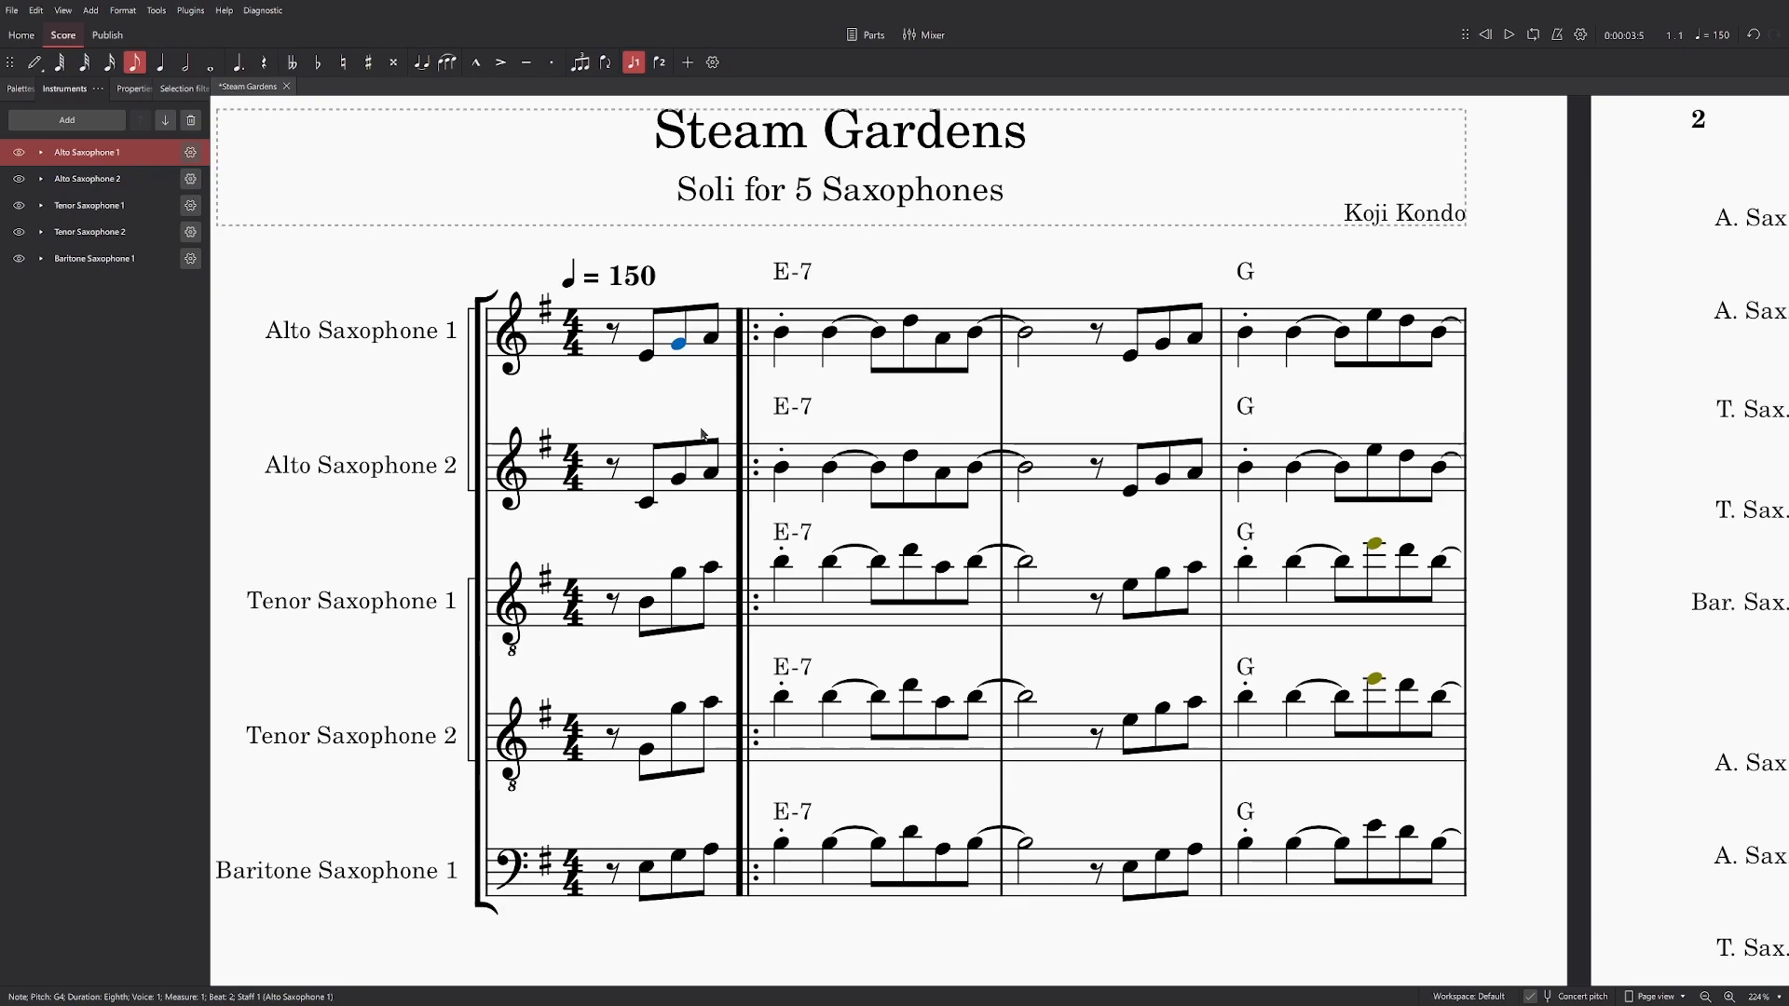
click(679, 489)
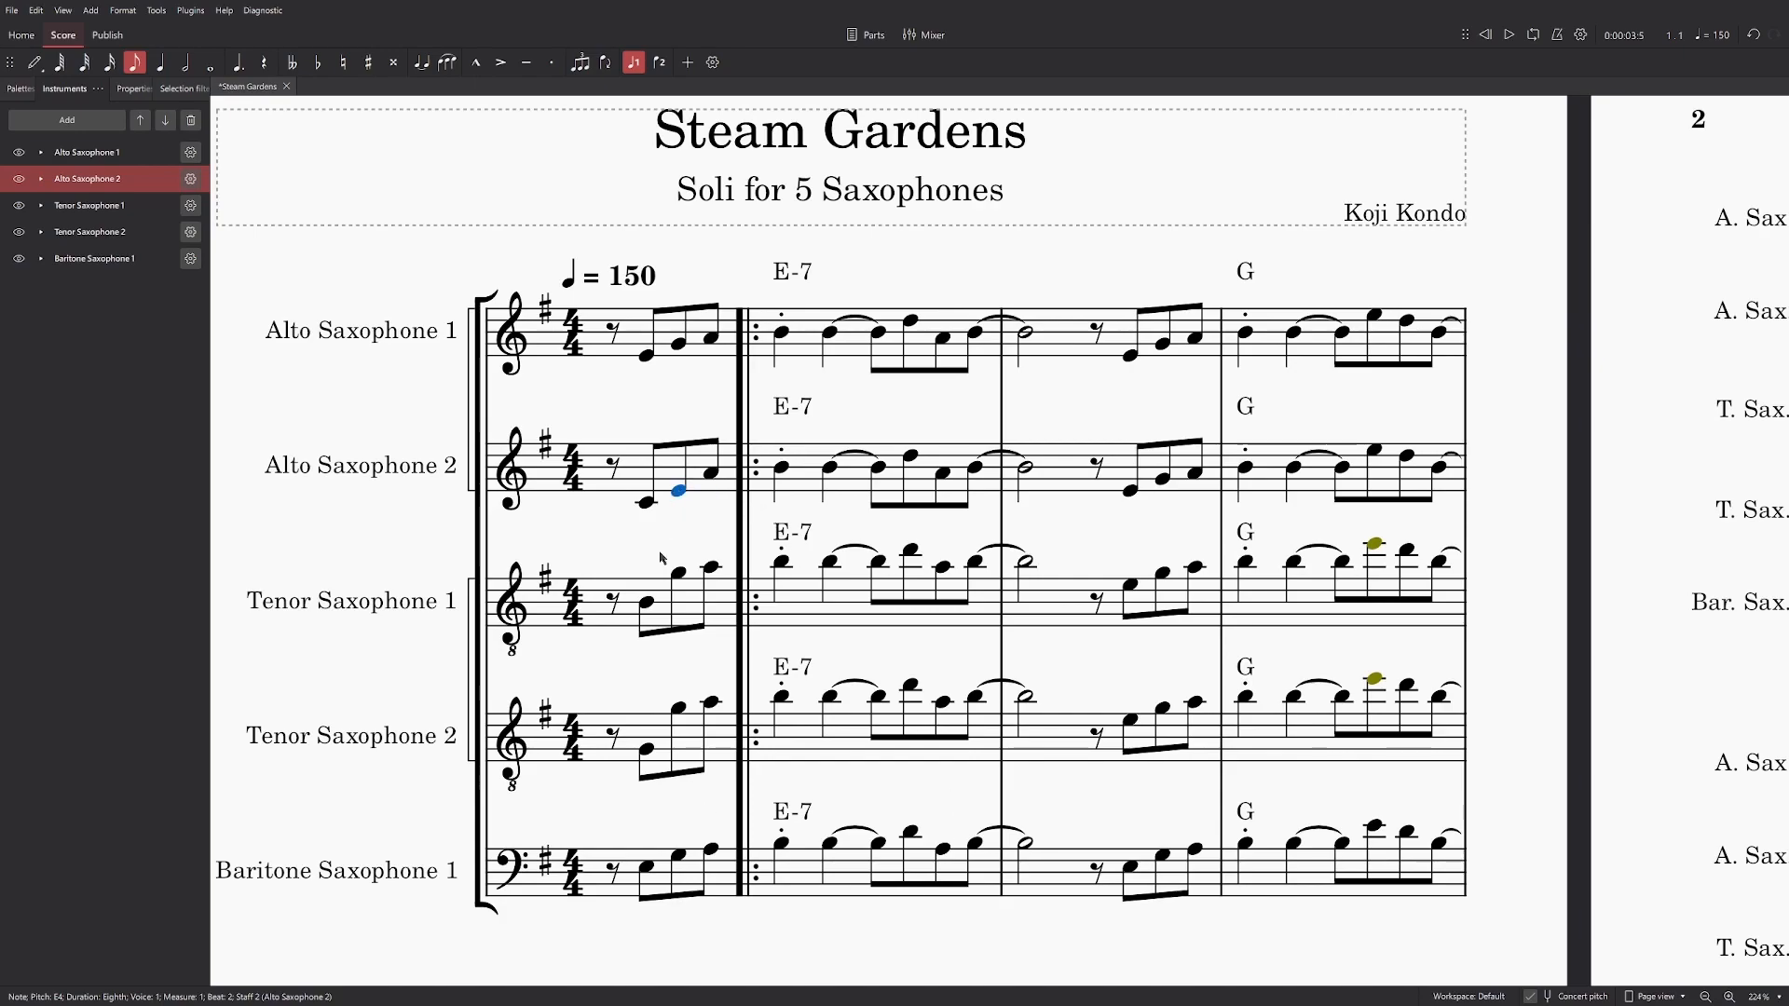
click(614, 872)
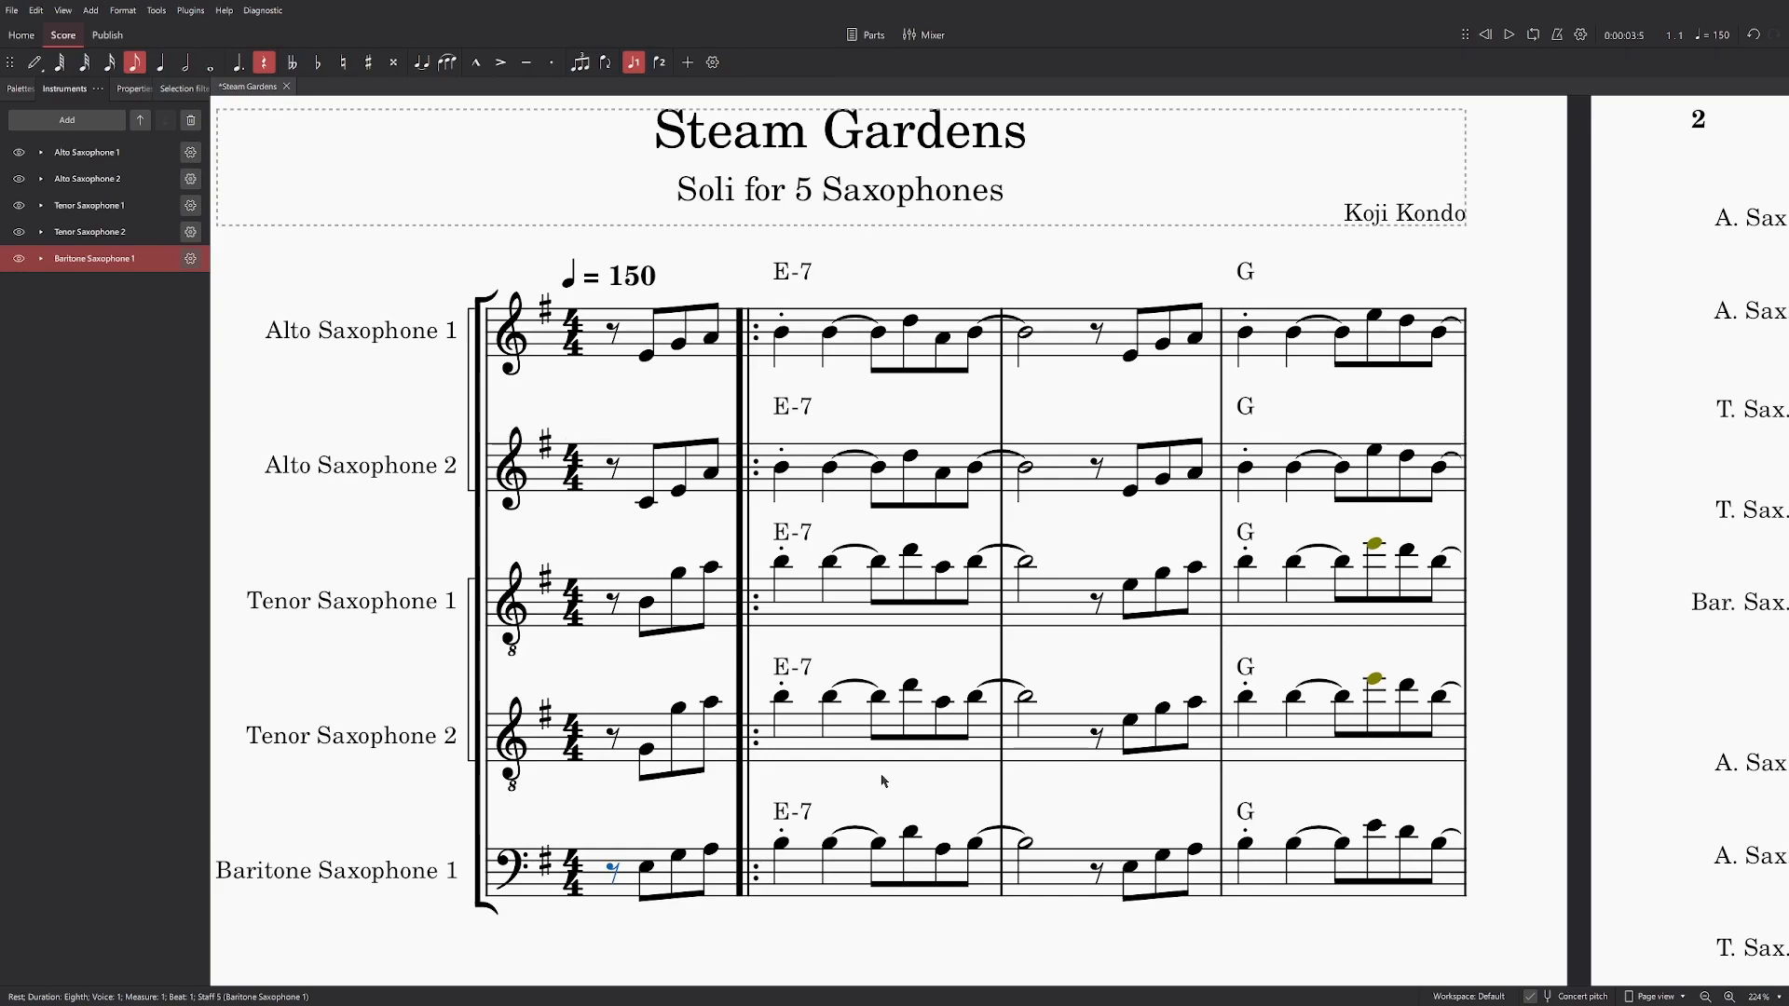
Step: Lower the second pickup note to D4 in Tenor Saxophone 1 and to B3 in Tenor Saxophone 2
scroll(1182, 451, down, 5)
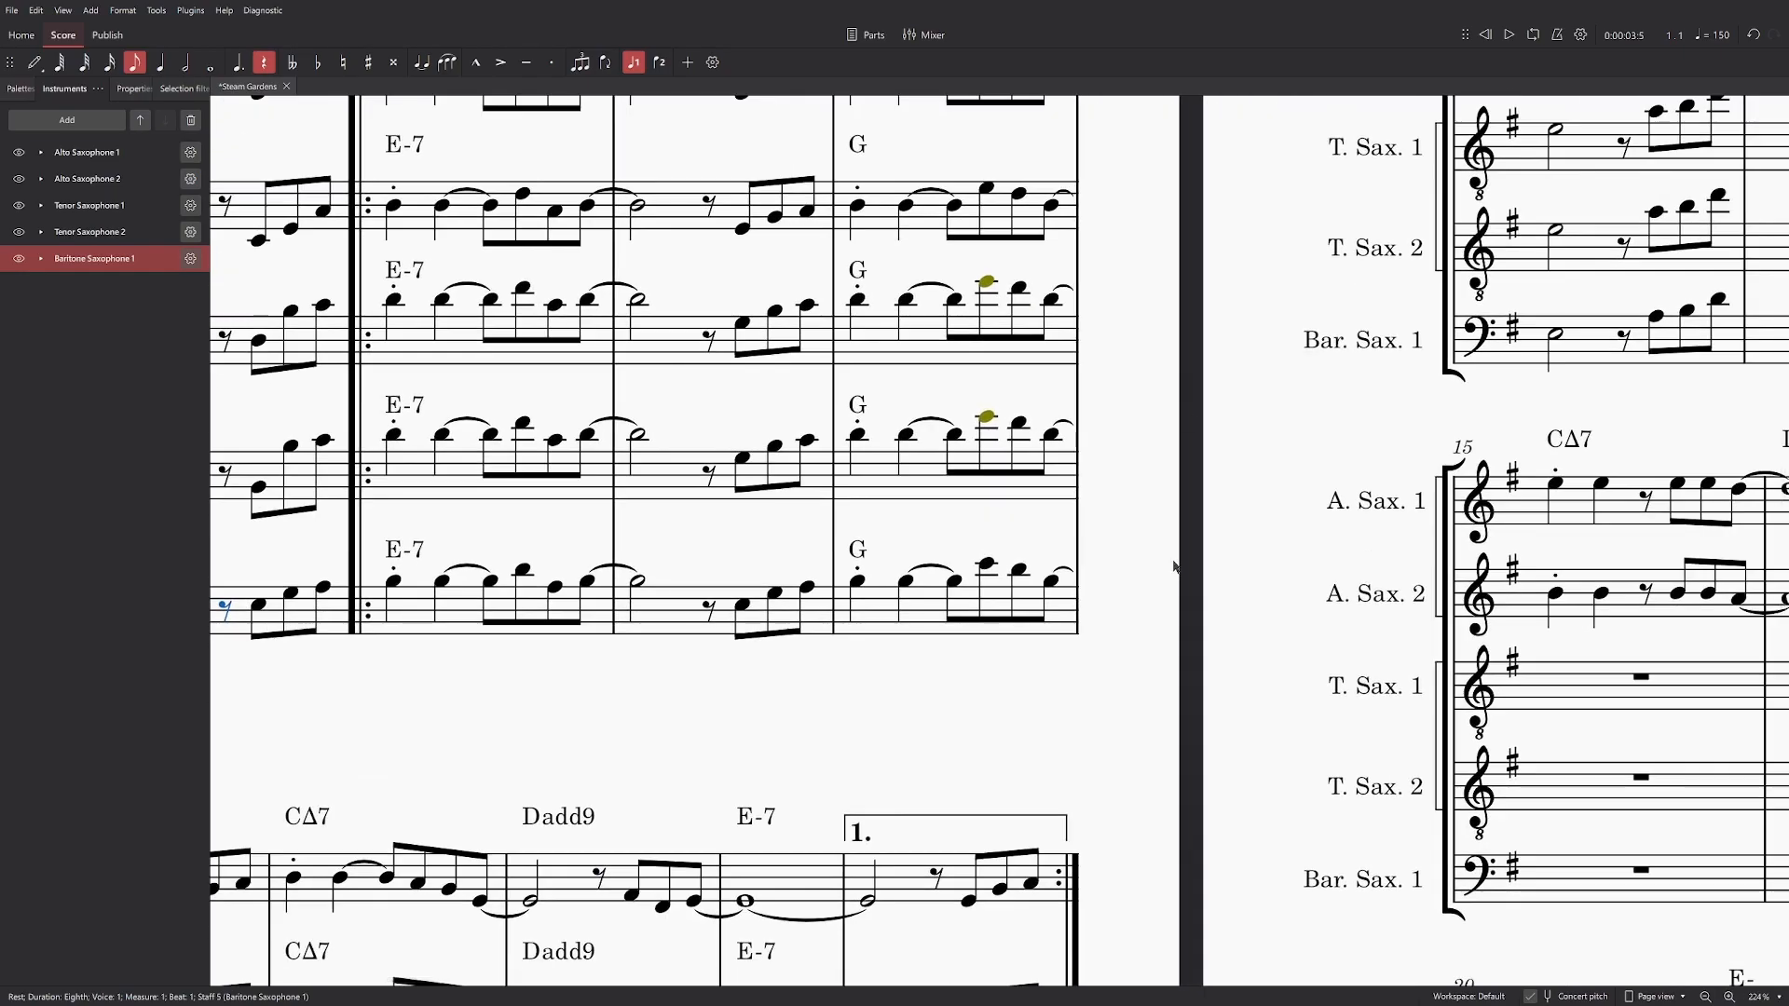
scroll(986, 770, up, 5)
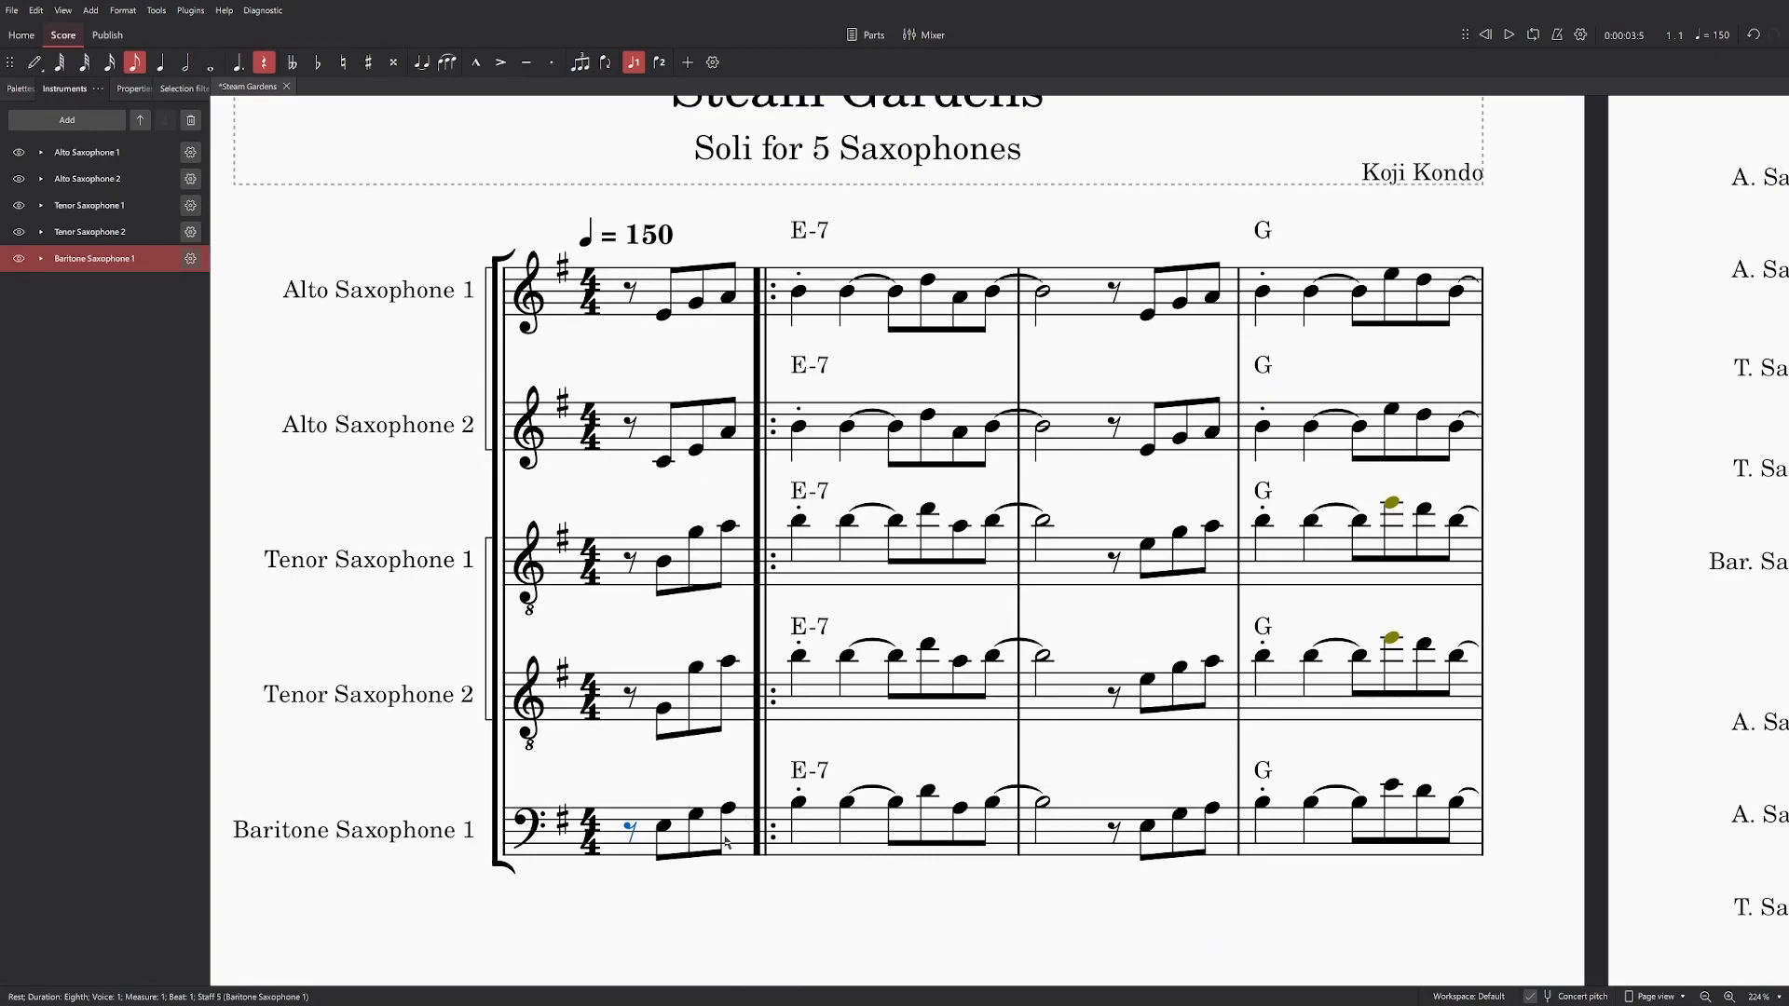
scroll(746, 820, up, 7)
scroll(542, 755, down, 6)
scroll(542, 758, down, 4)
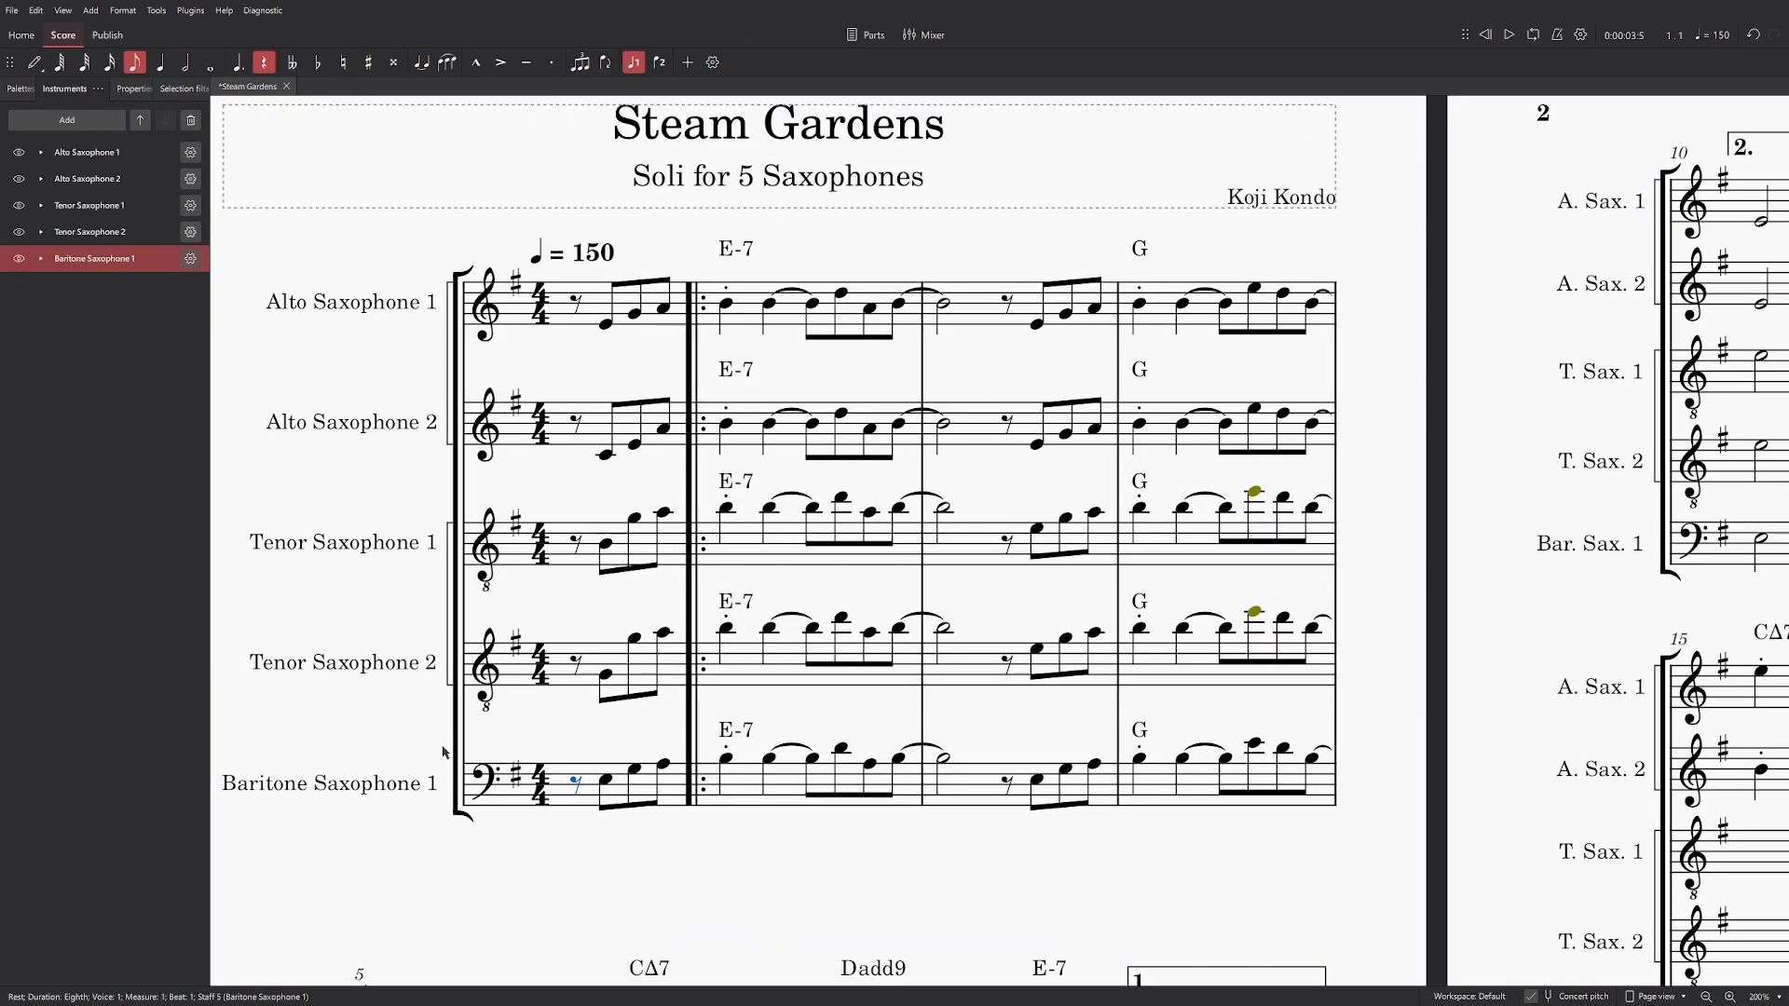
scroll(419, 748, up, 5)
scroll(873, 522, up, 2)
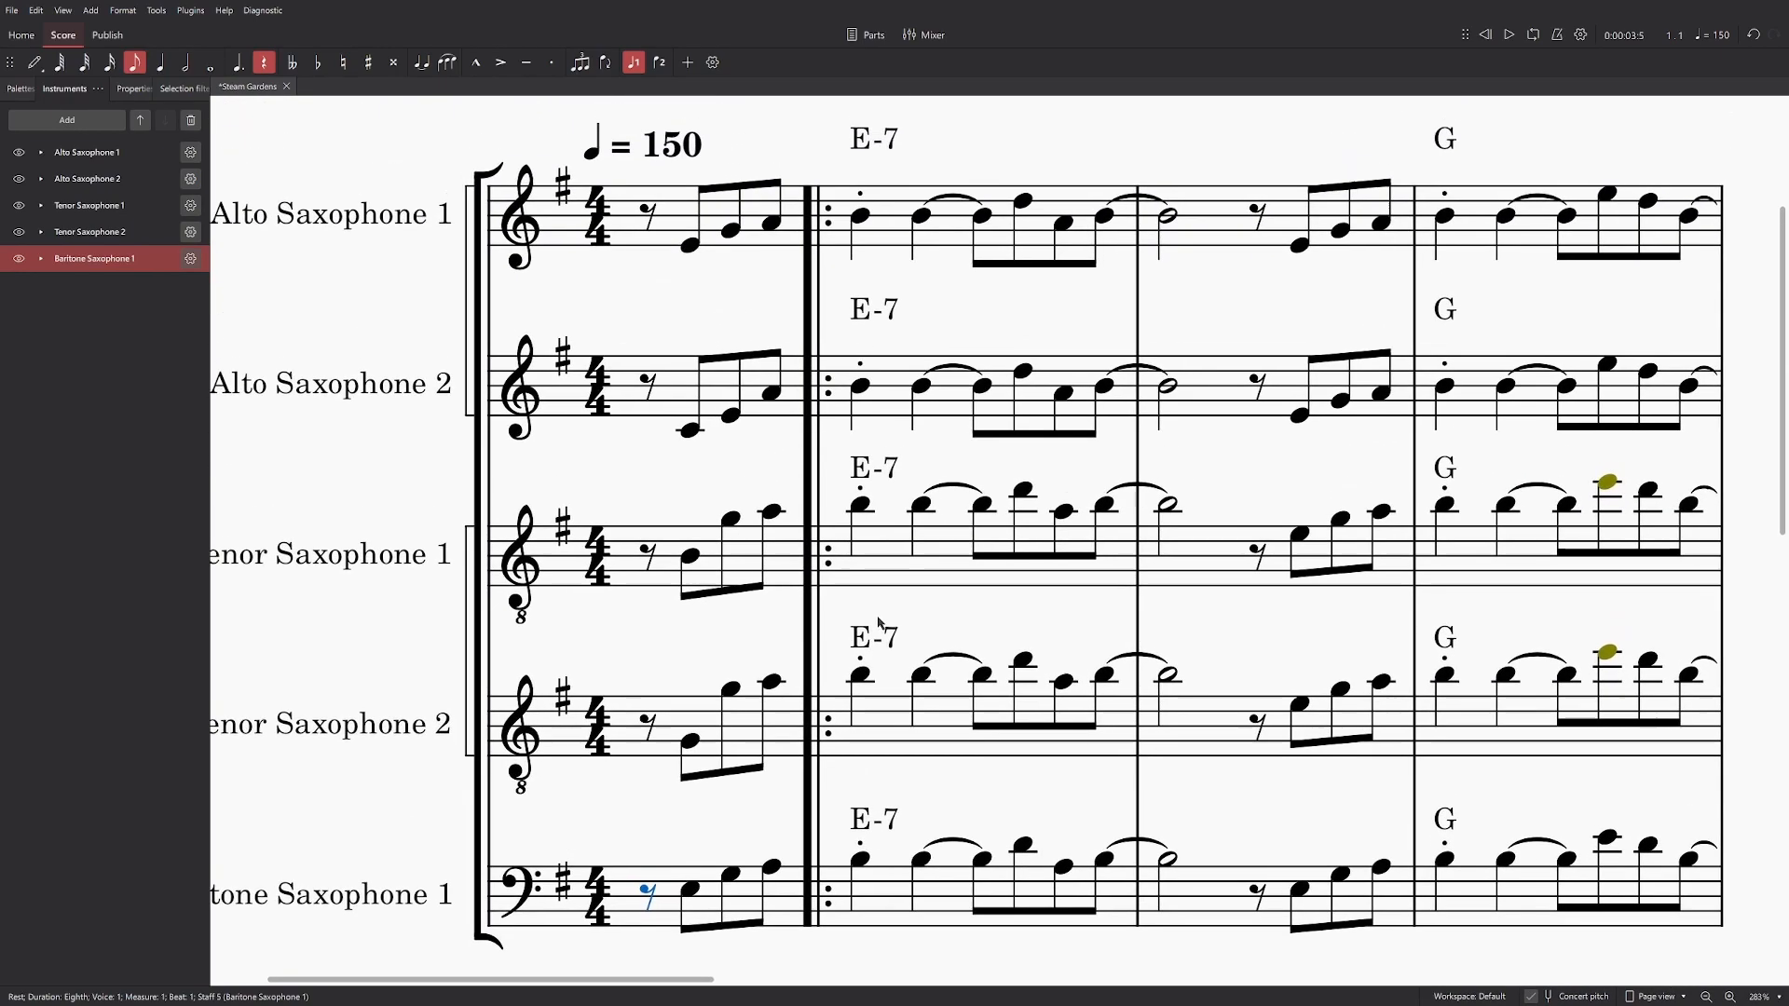
click(731, 241)
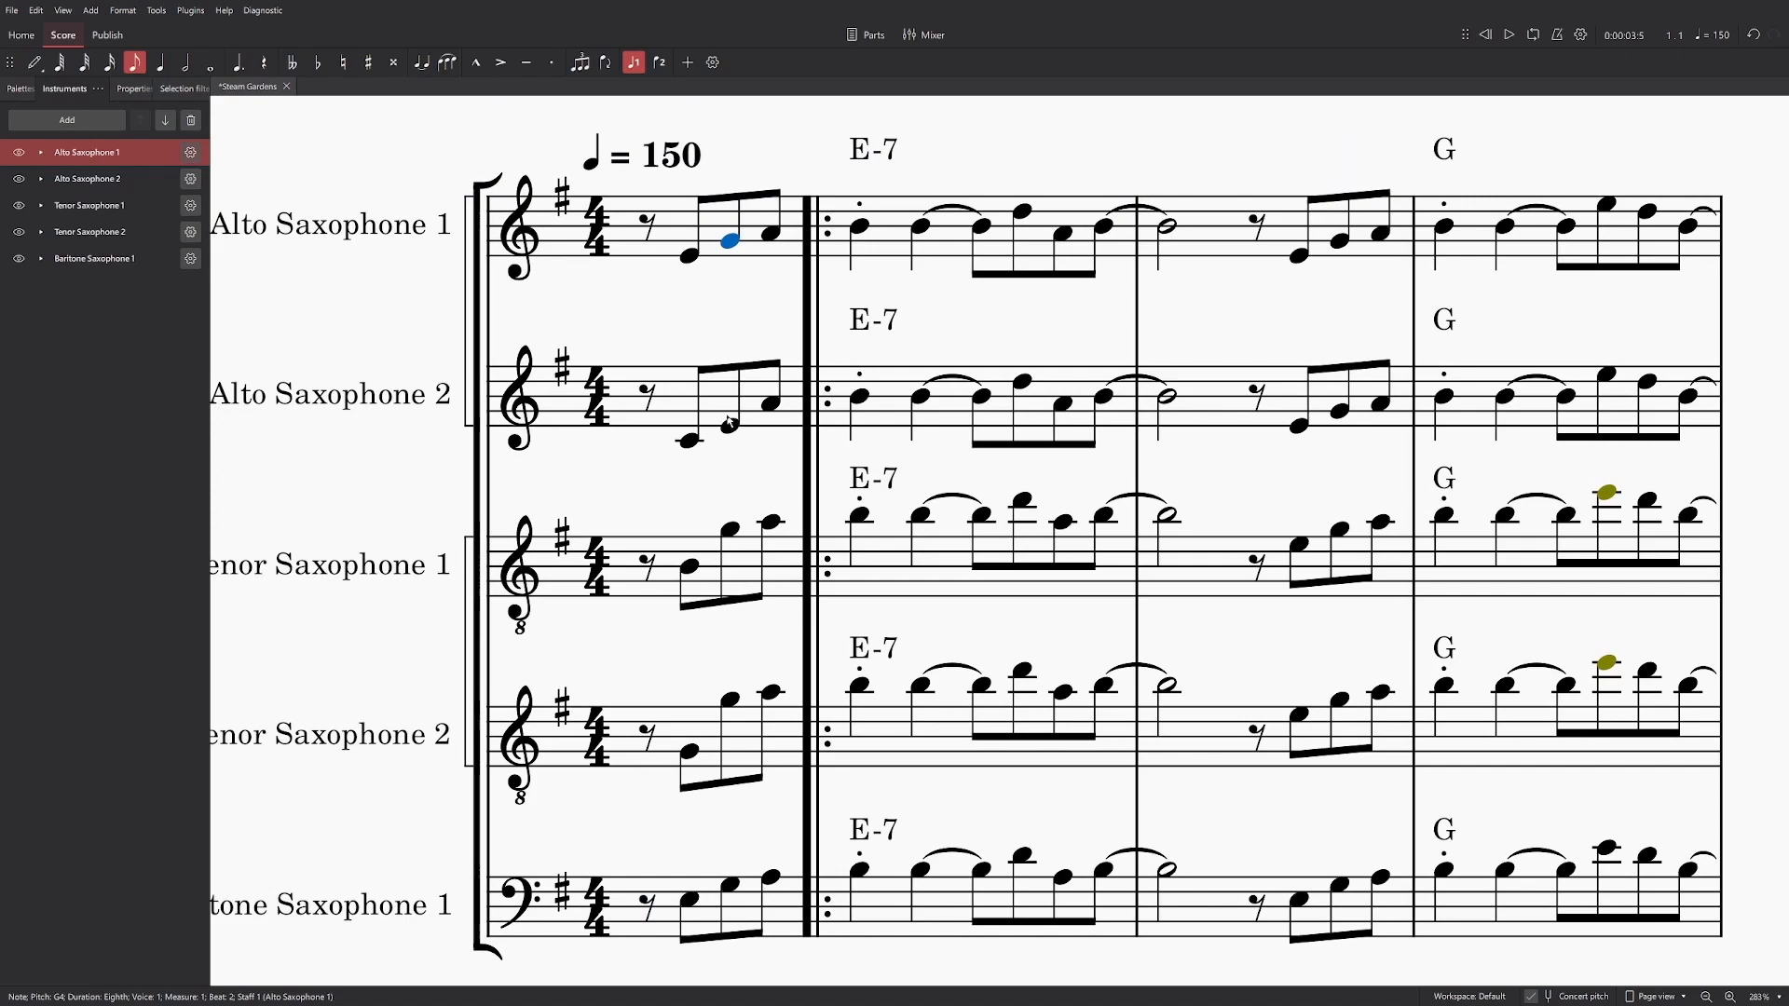
click(732, 425)
drag(735, 535, 739, 559)
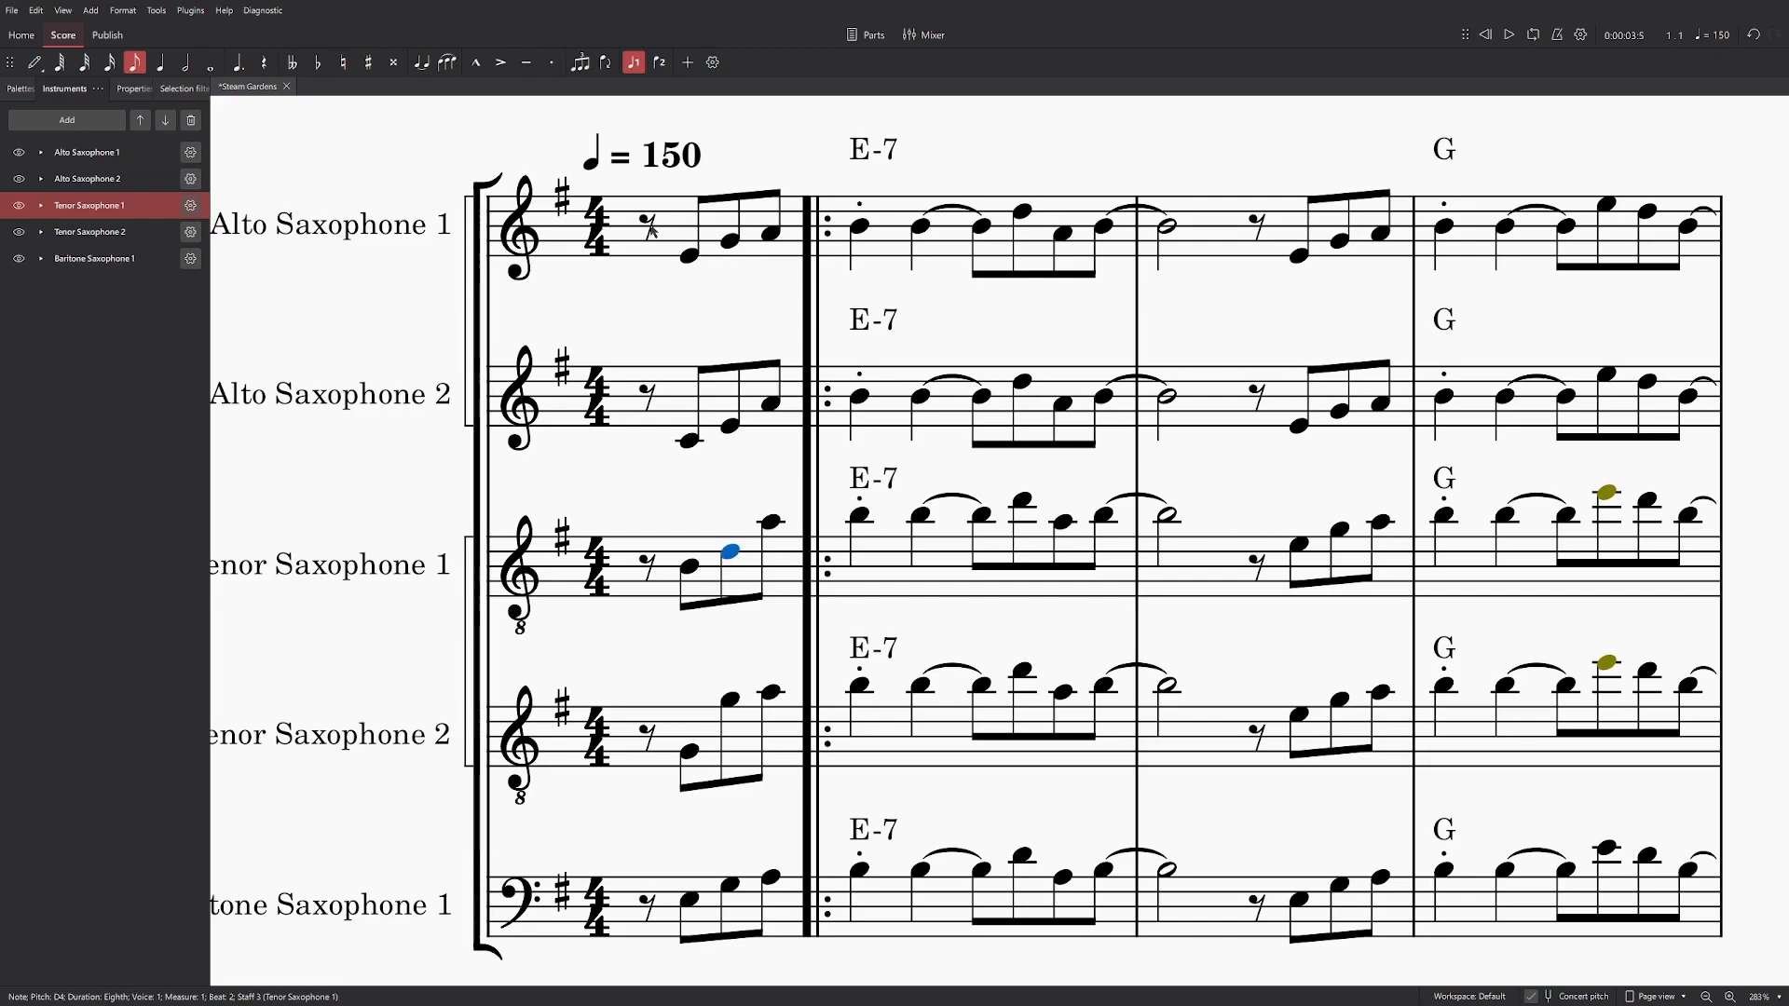
drag(731, 700, 738, 738)
click(733, 883)
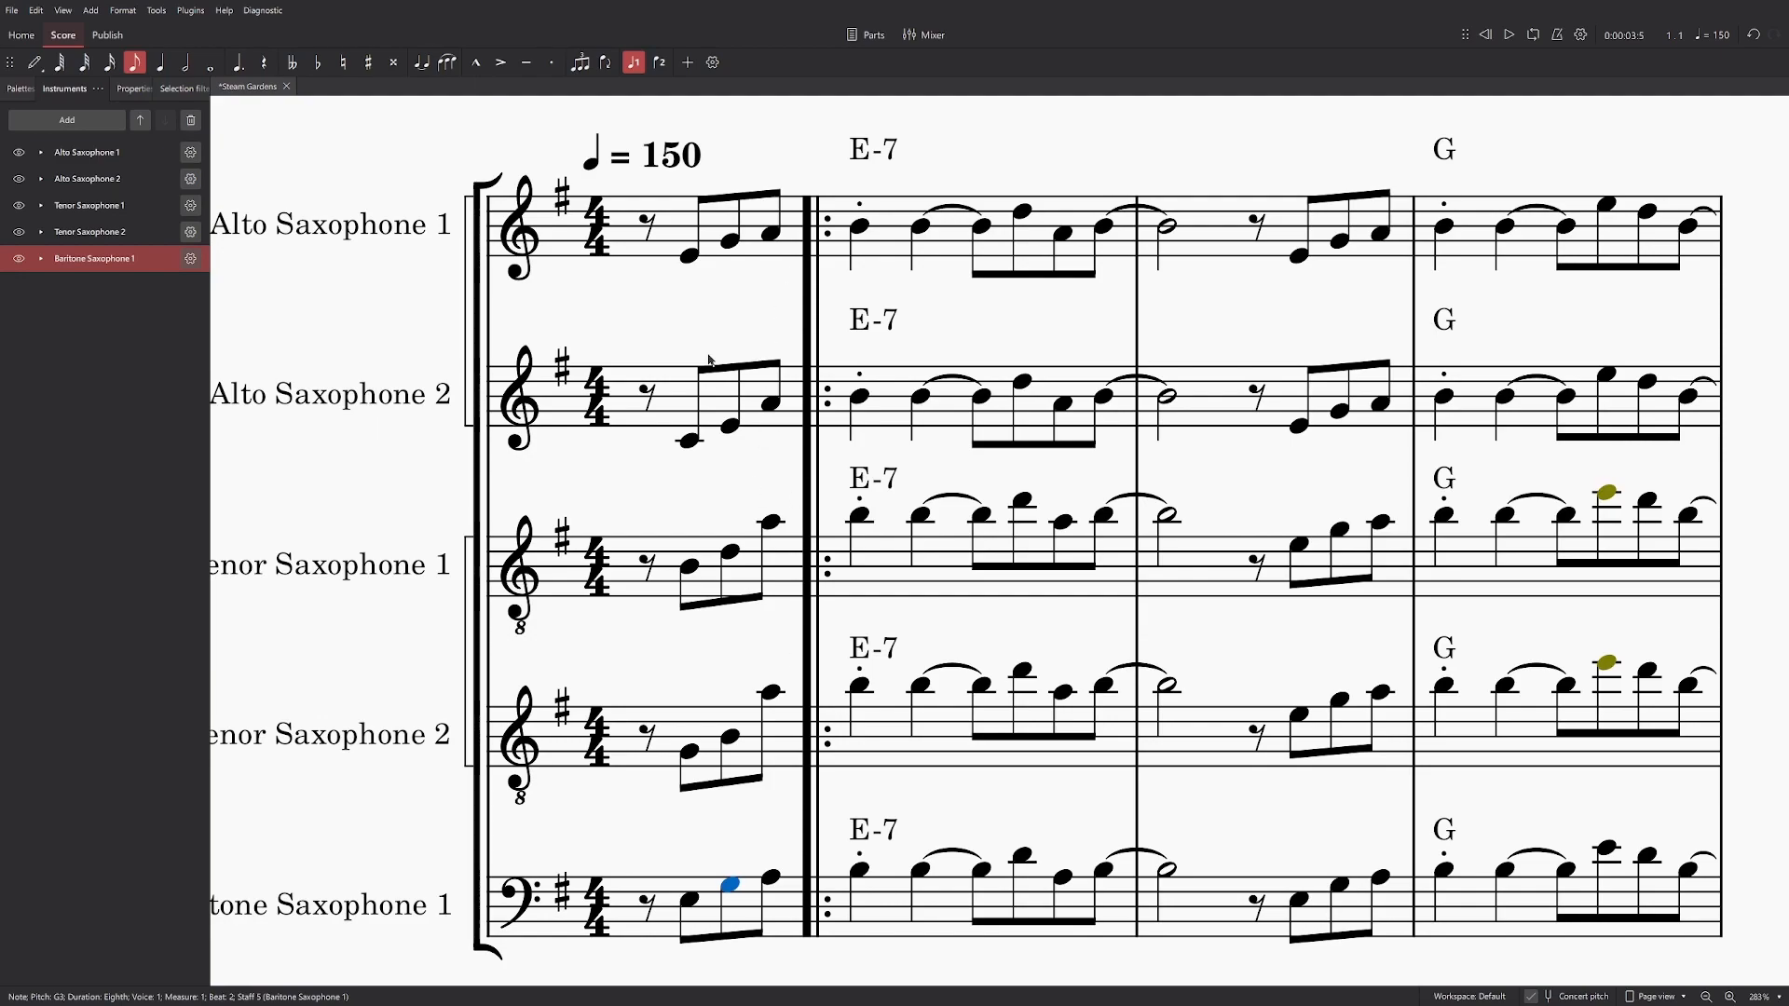
Step: Play back the pickup measure from its opening rest
click(648, 233)
key(space)
key(space)
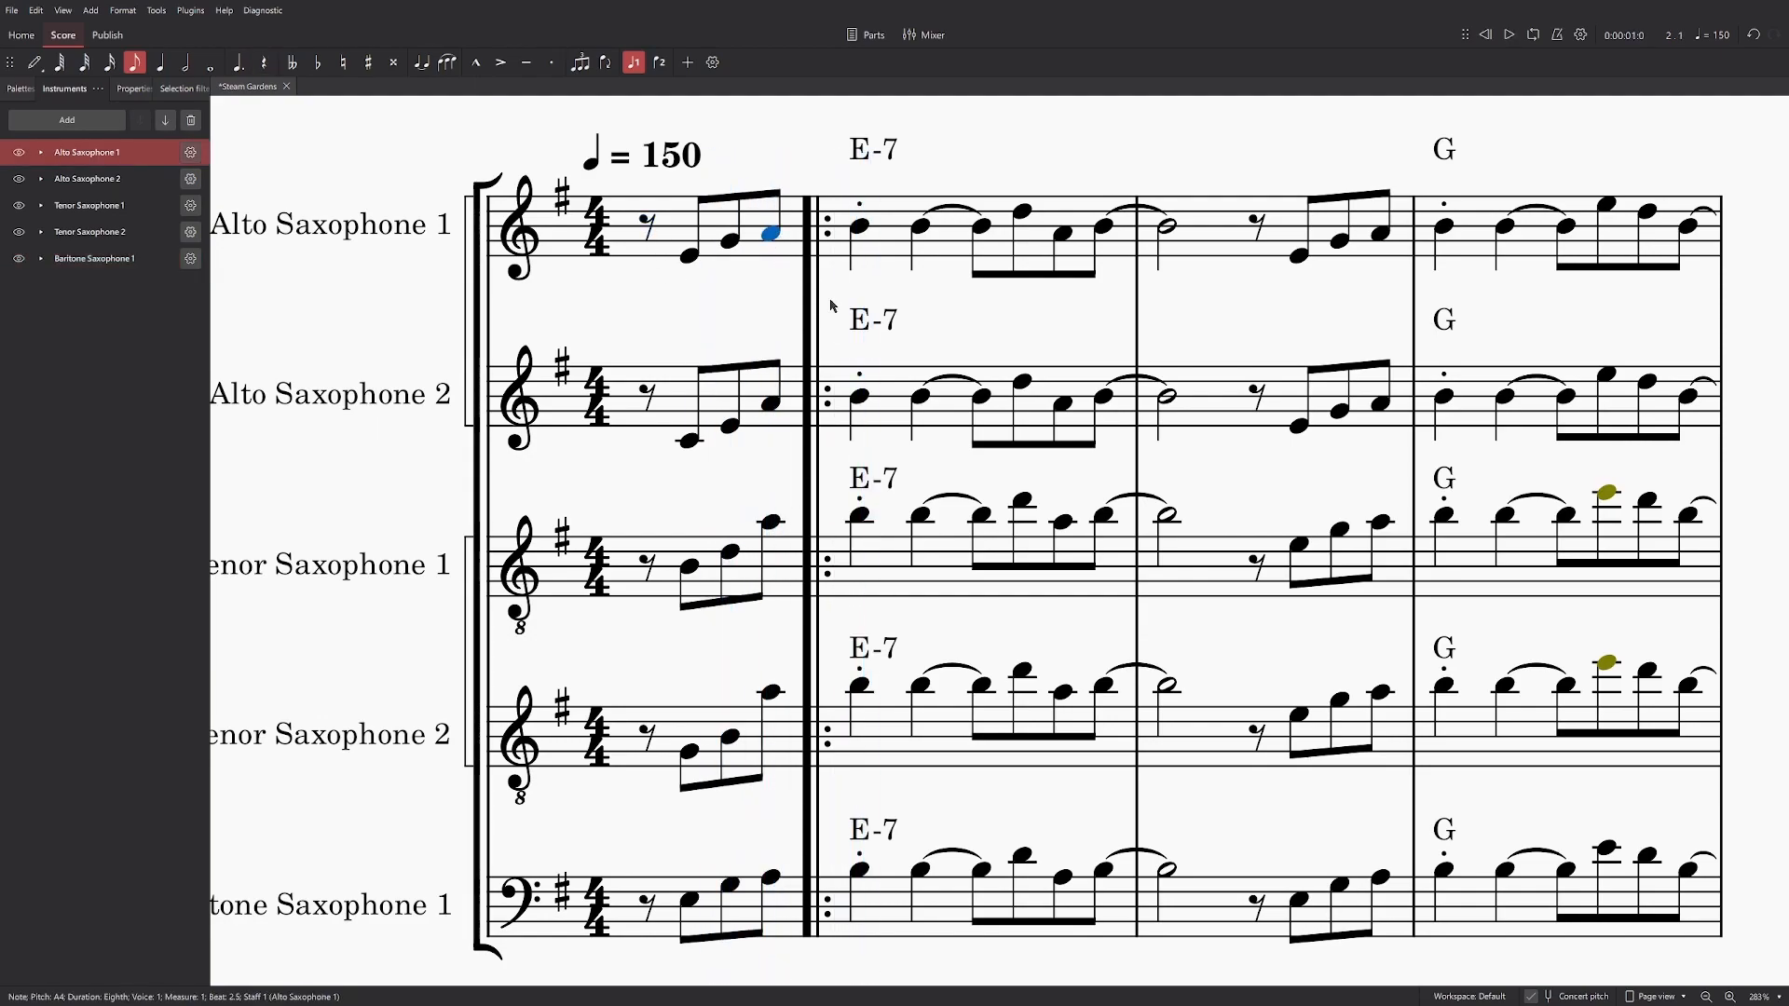
Step: Save the score
scroll(926, 140, down, 3)
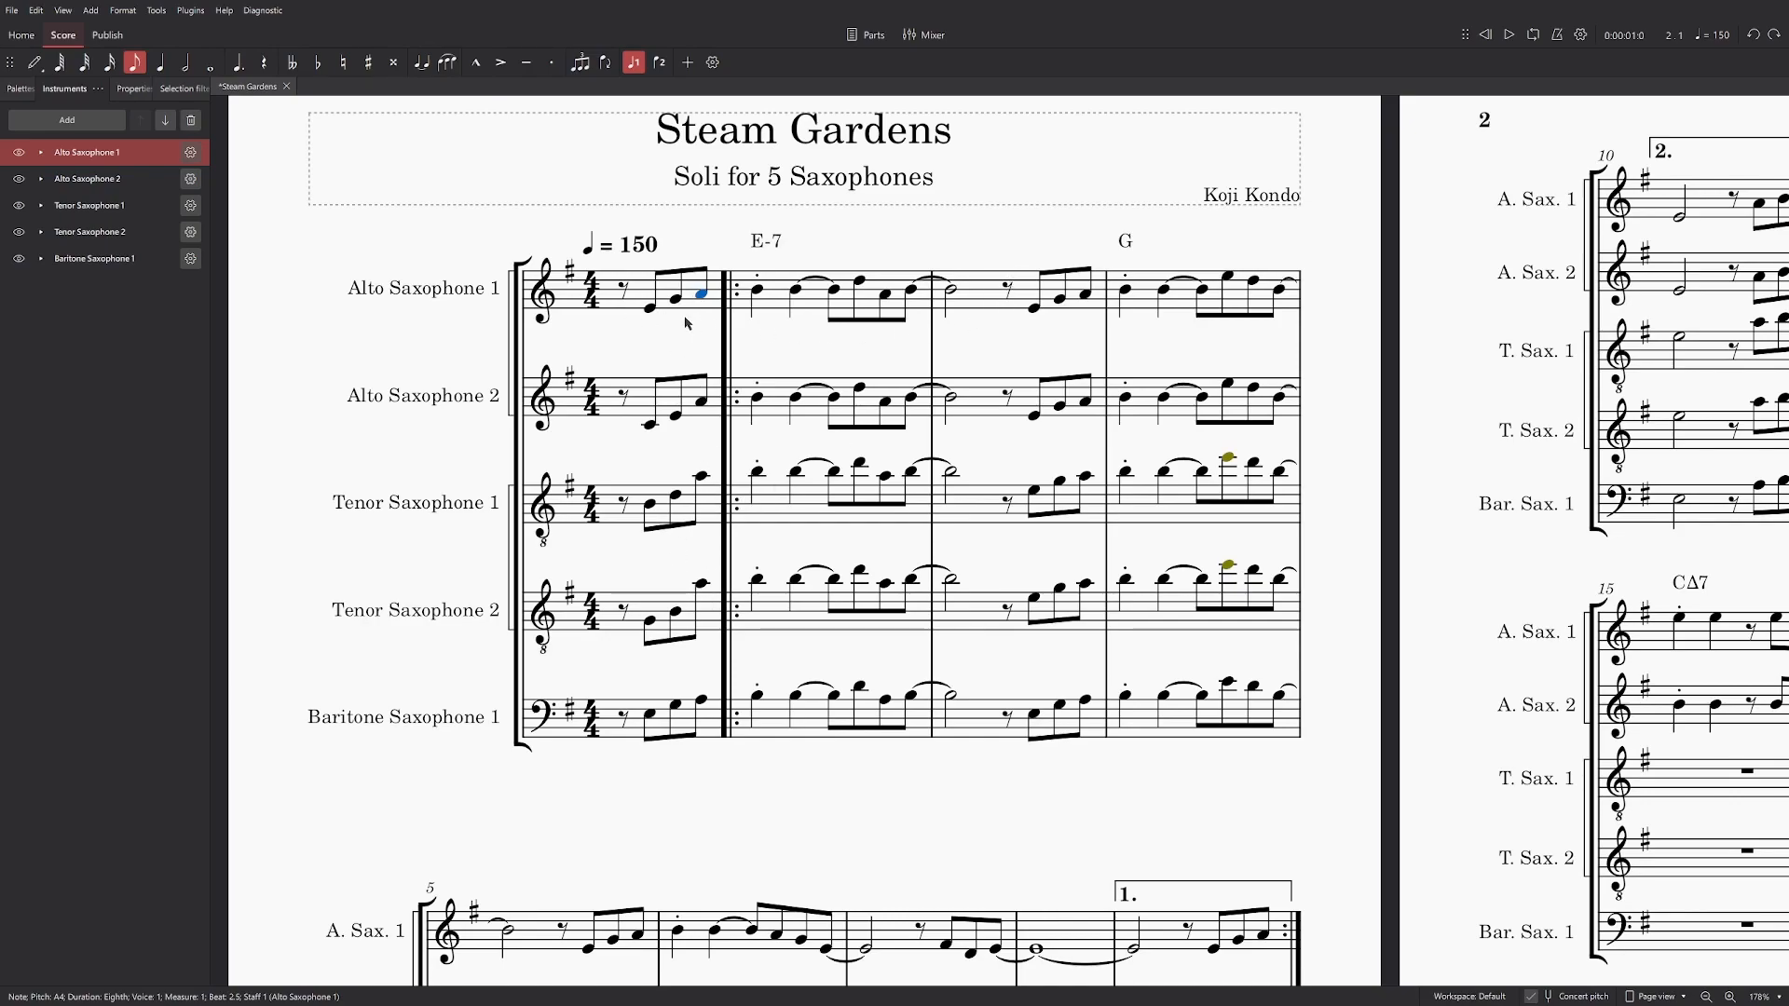
scroll(695, 377, up, 3)
scroll(718, 375, down, 1)
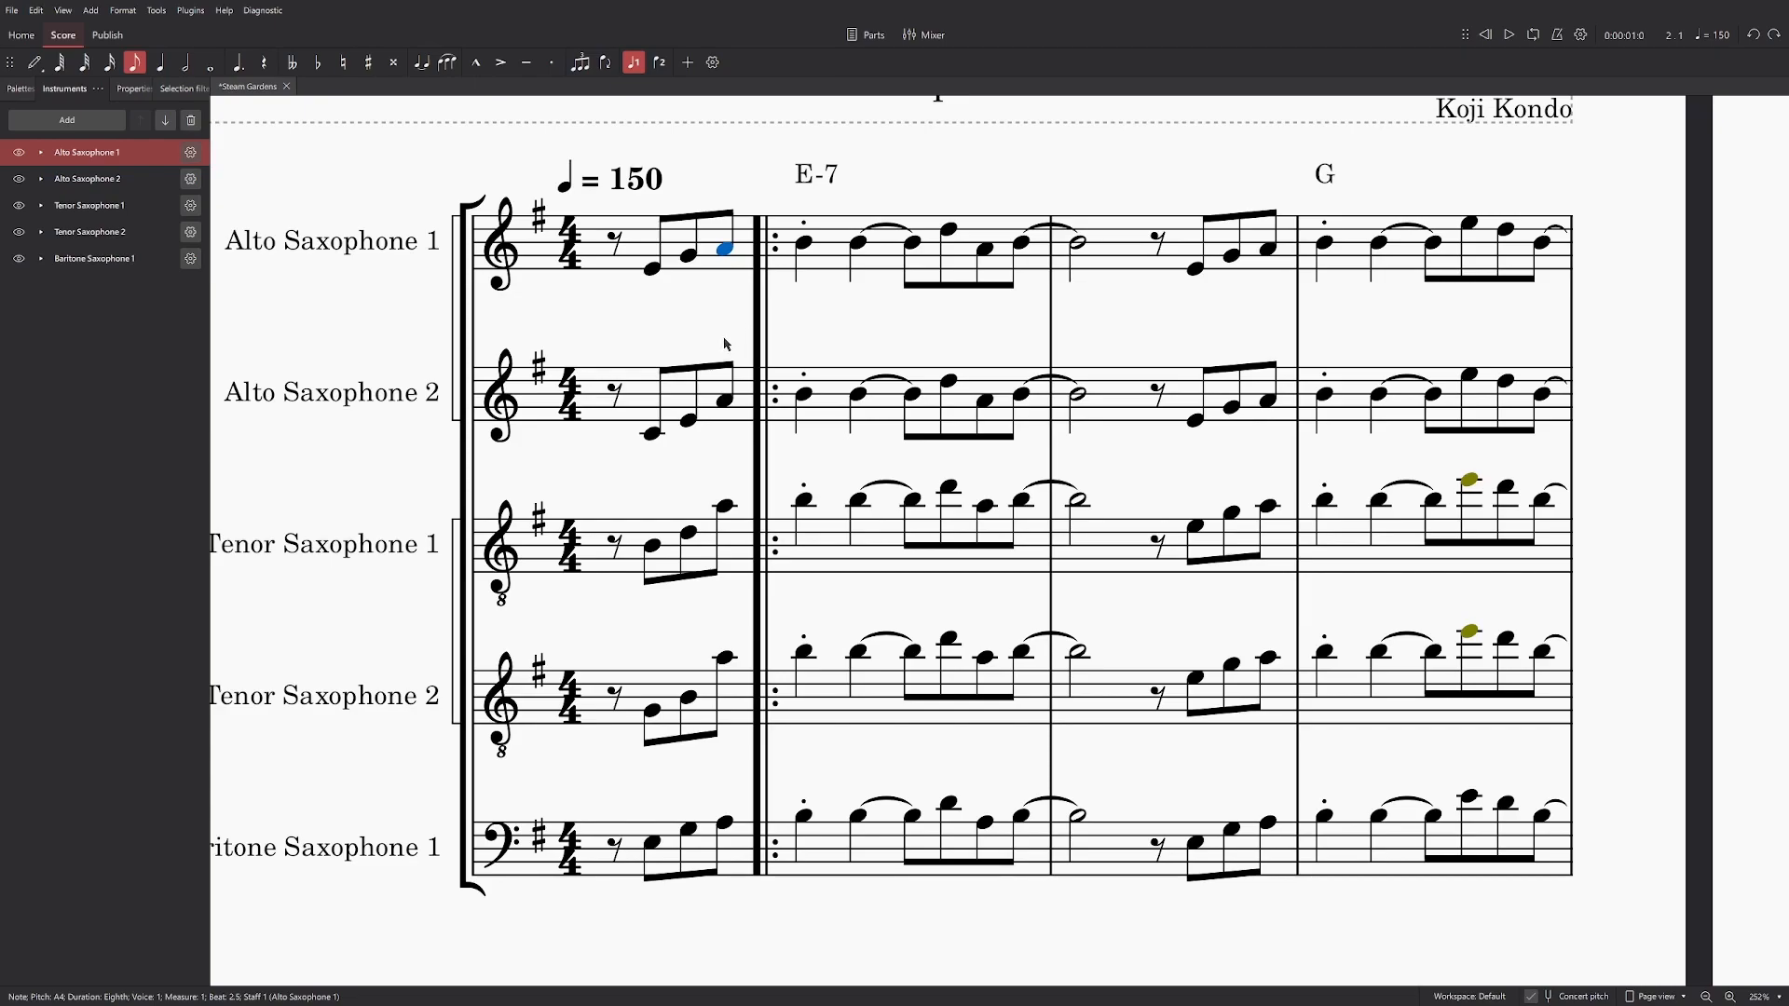
key(ctrl+s)
Step: Lower the first note of measure 2 to G4 in Alto Saxophone 2, E4 in Tenor Saxophone 1 and D4 in Tenor Saxophone 2
click(800, 245)
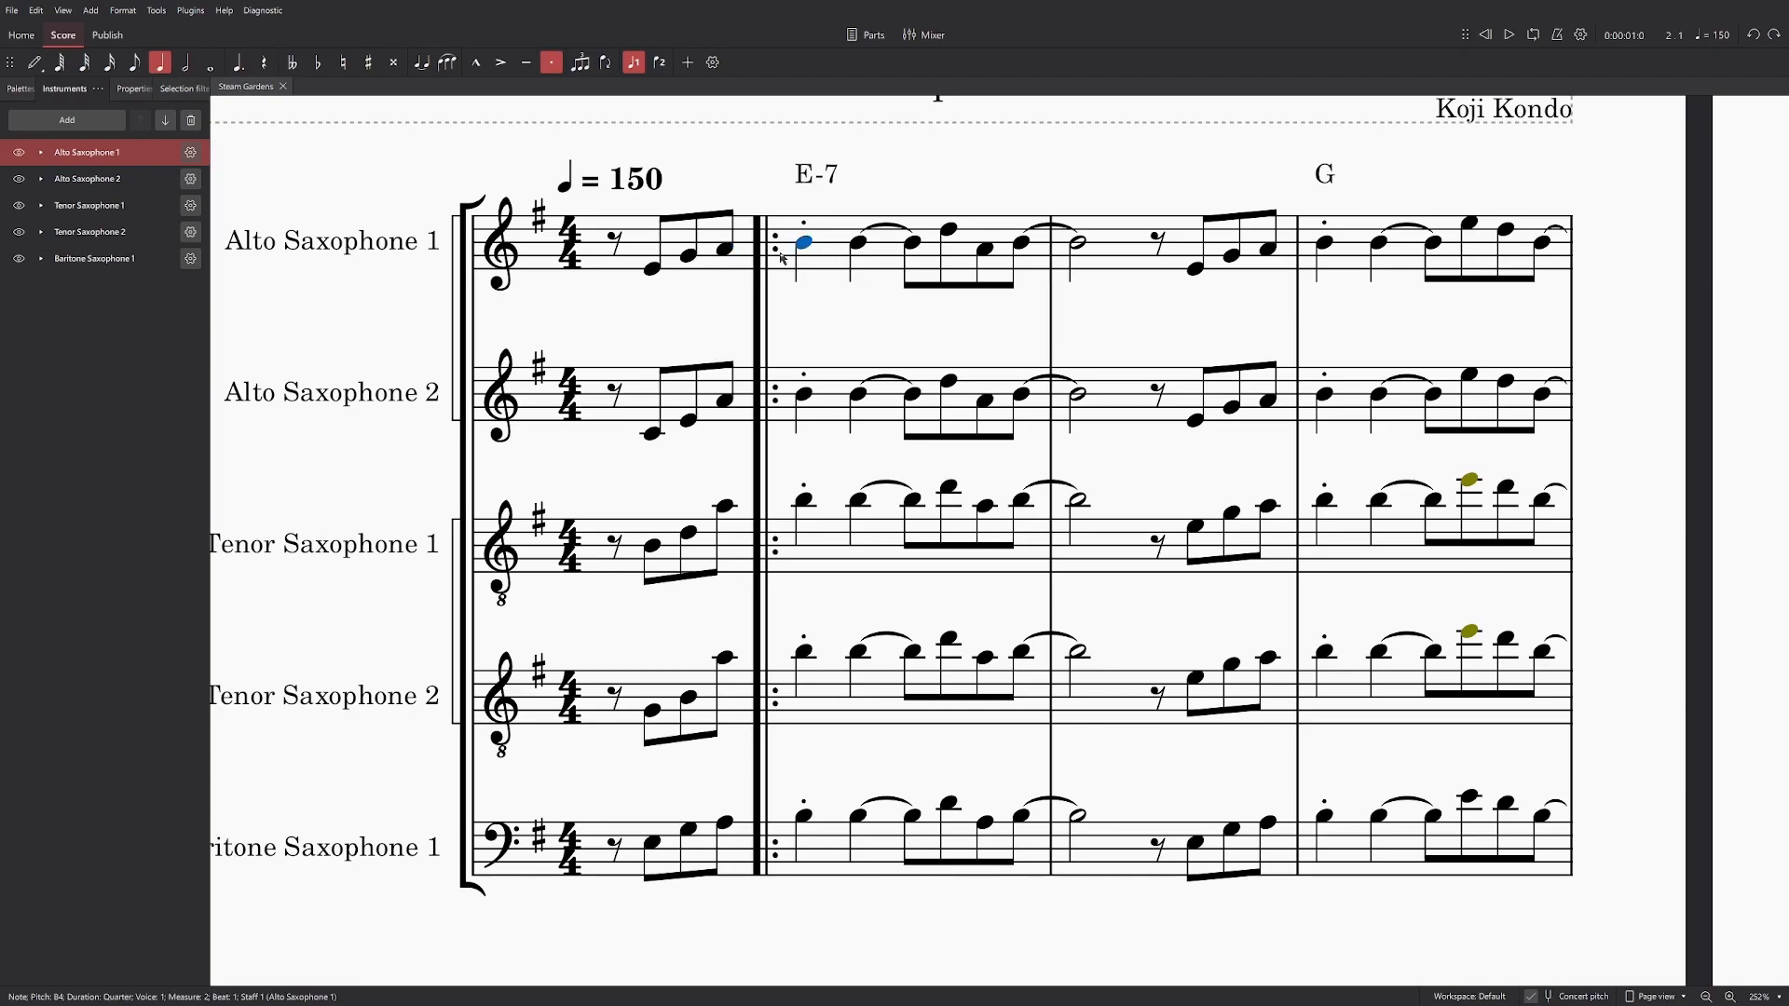
click(726, 251)
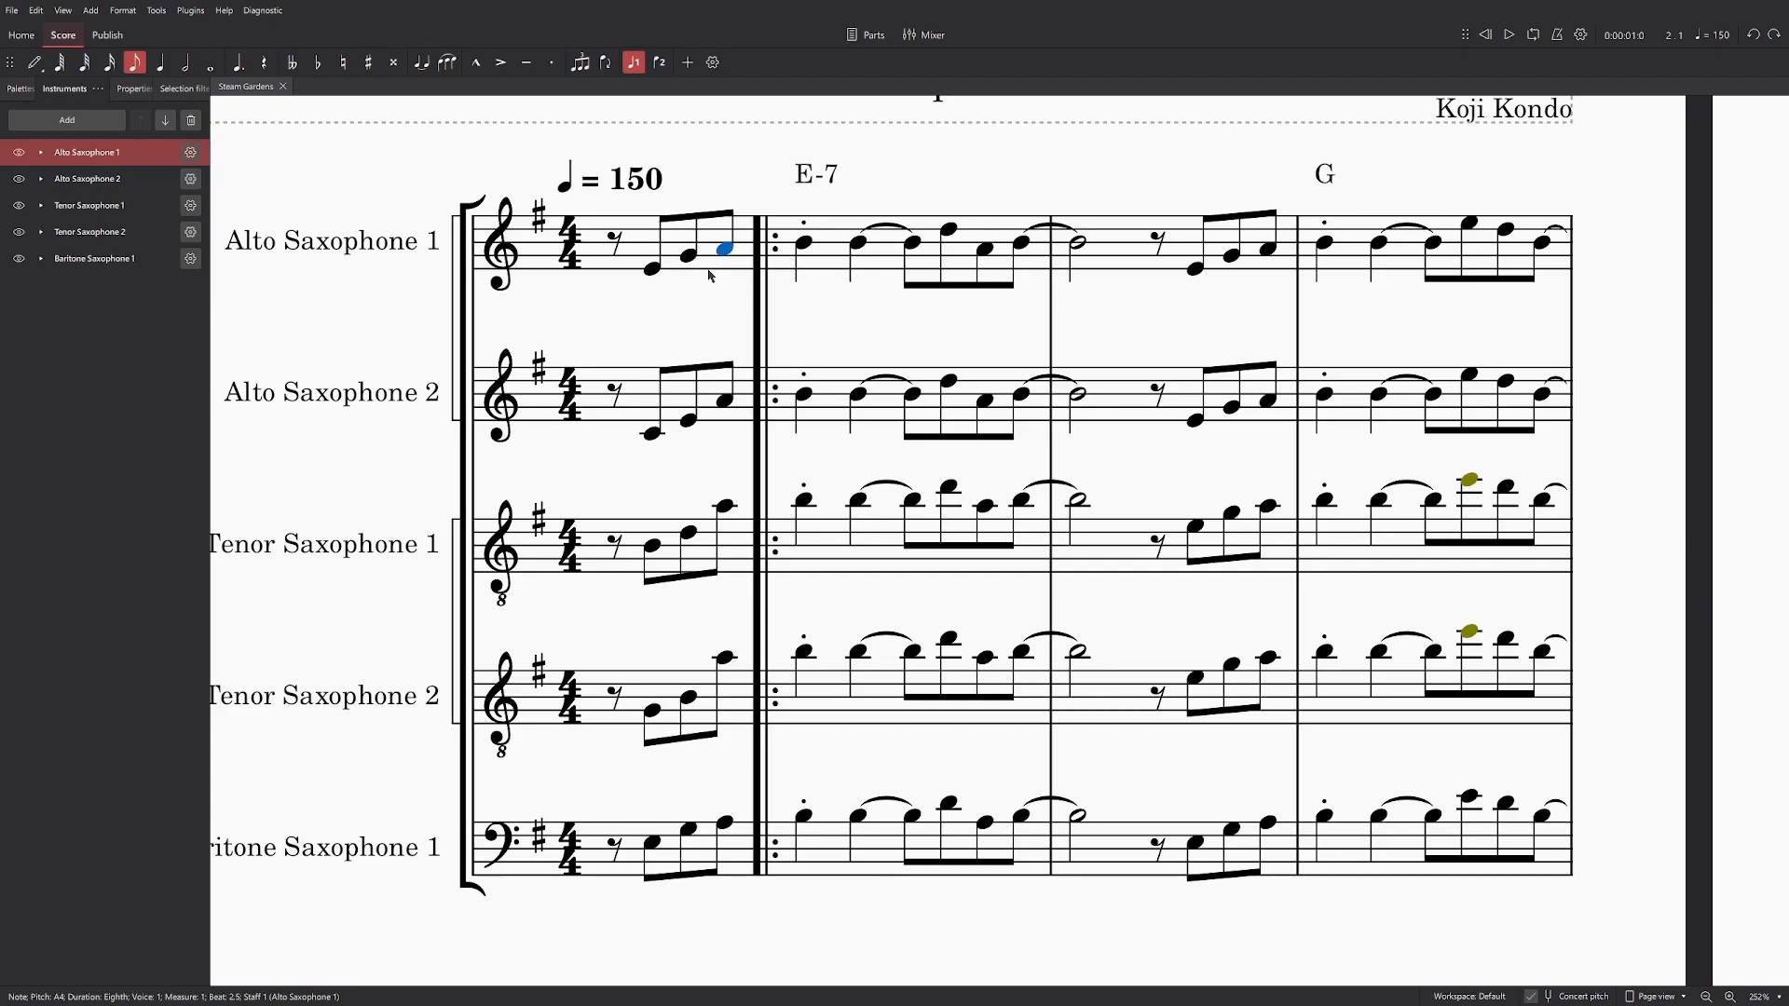
click(689, 256)
click(728, 255)
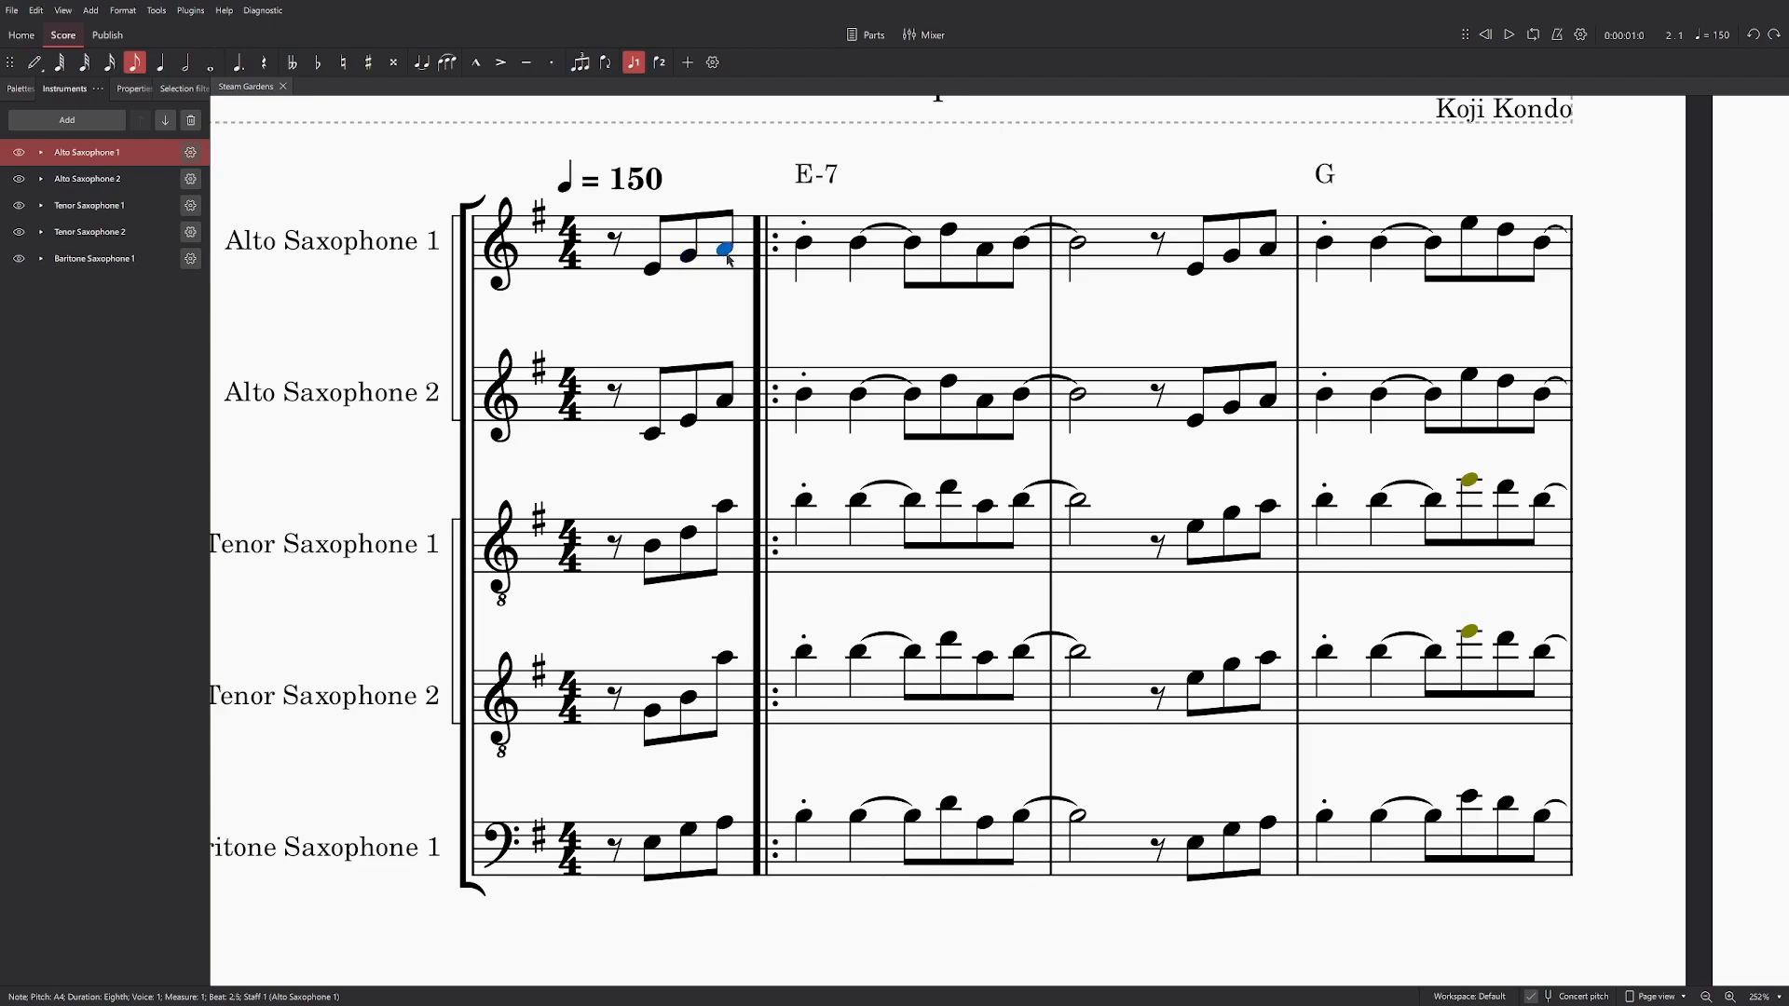
click(803, 244)
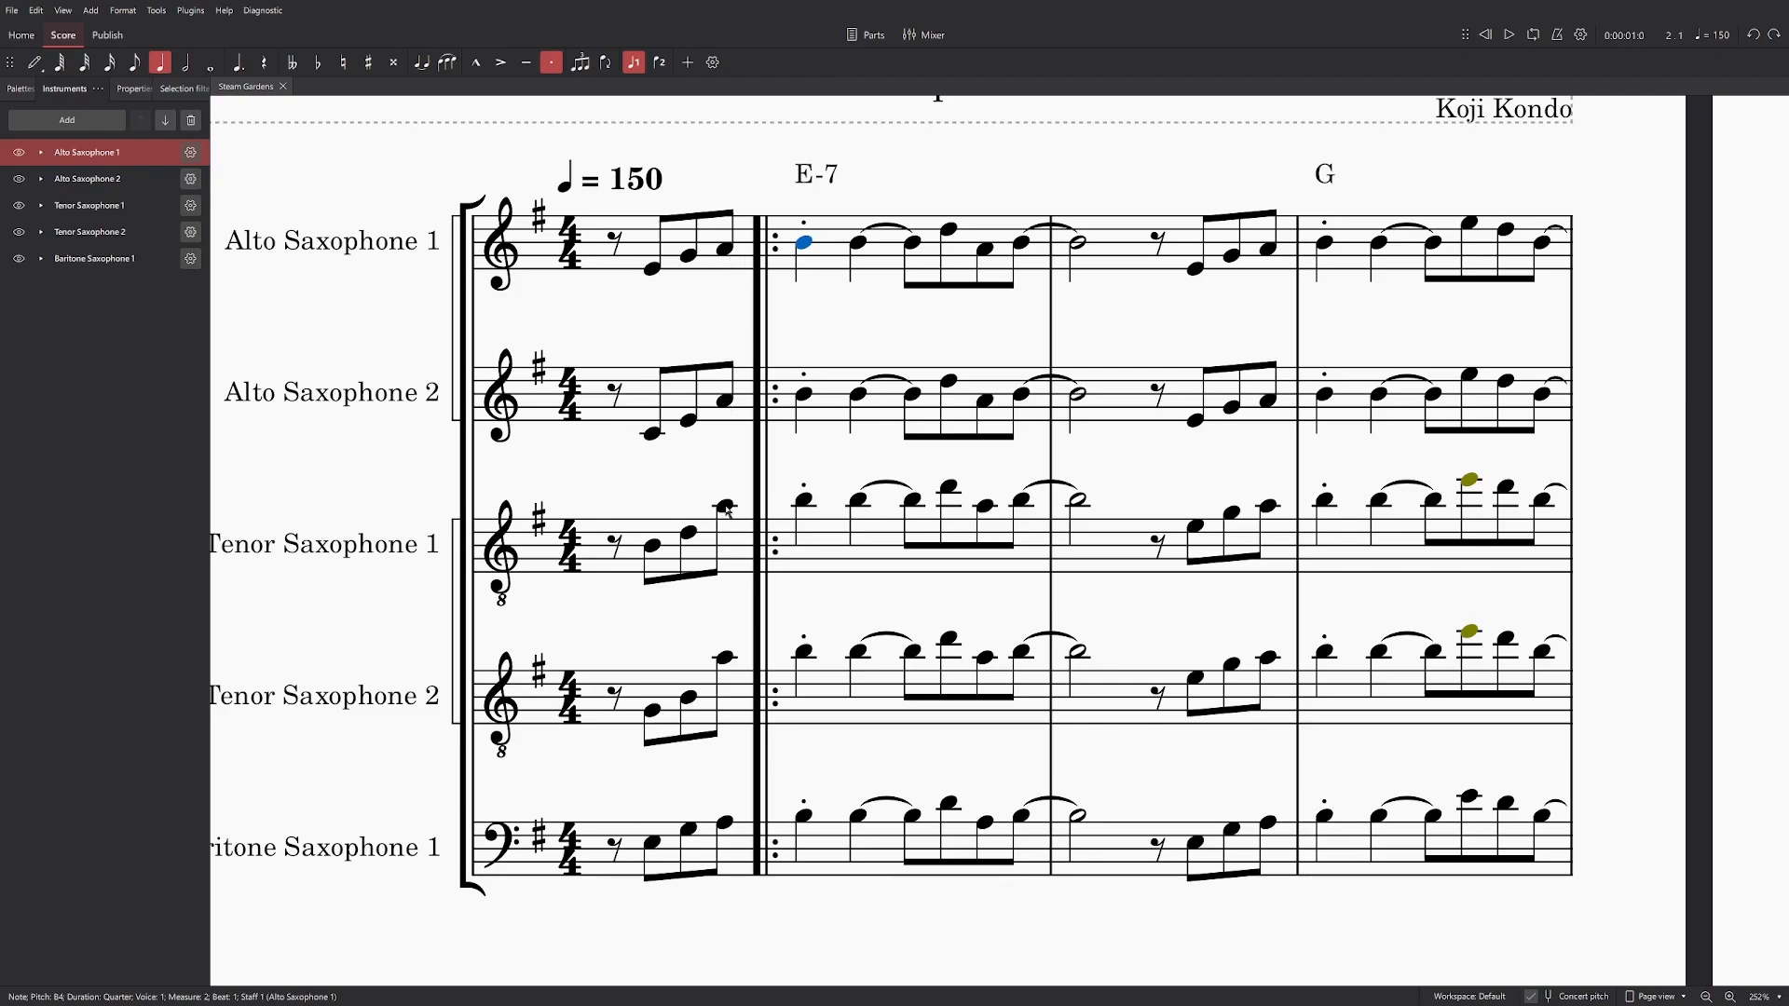
click(807, 398)
drag(807, 399, 811, 417)
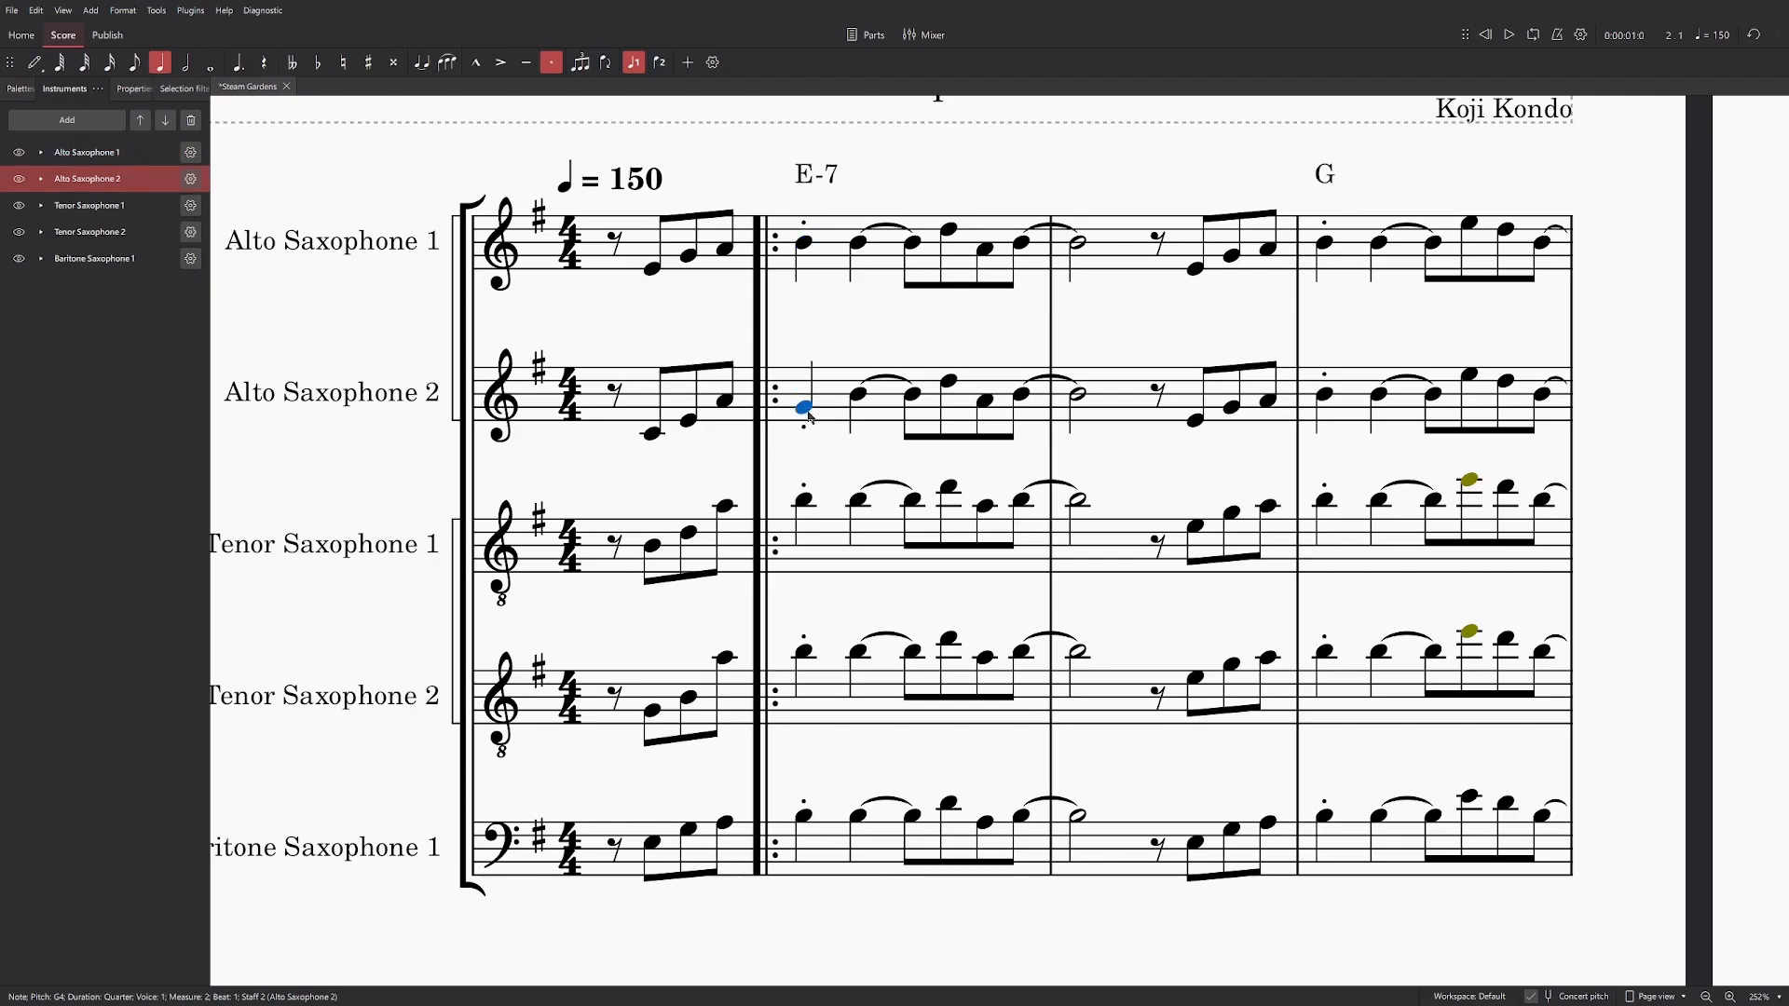
drag(807, 501, 809, 529)
drag(809, 649, 807, 688)
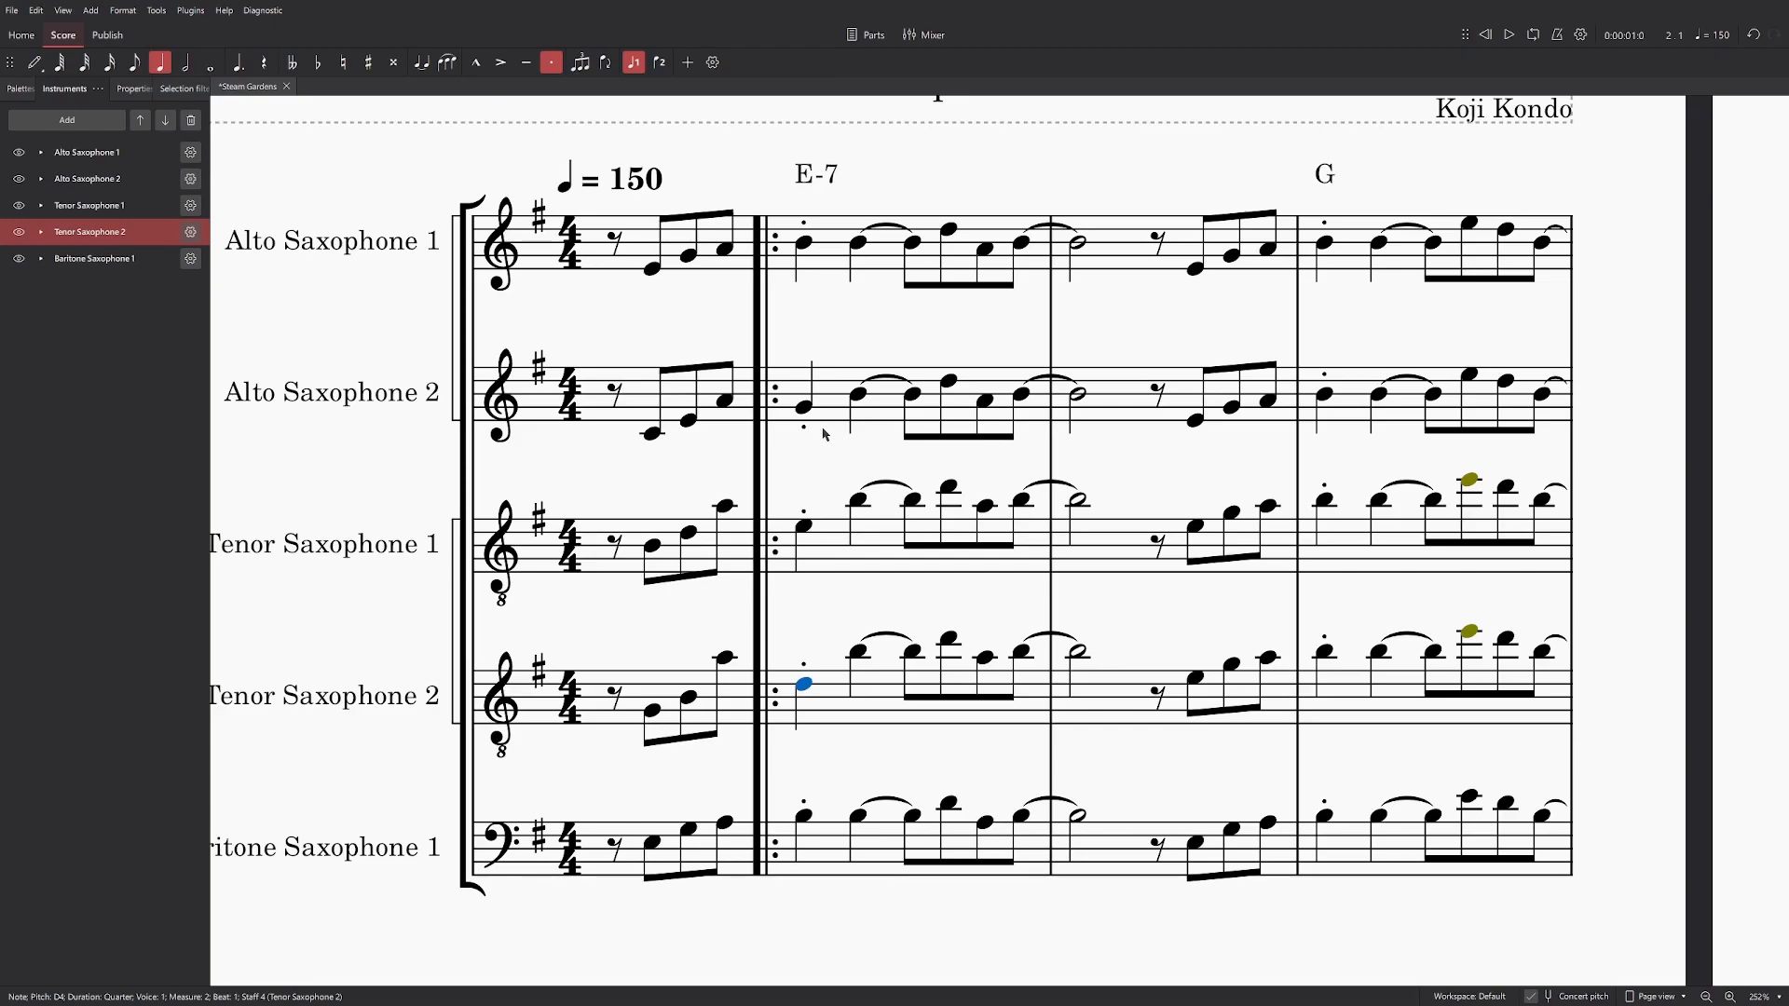
click(807, 817)
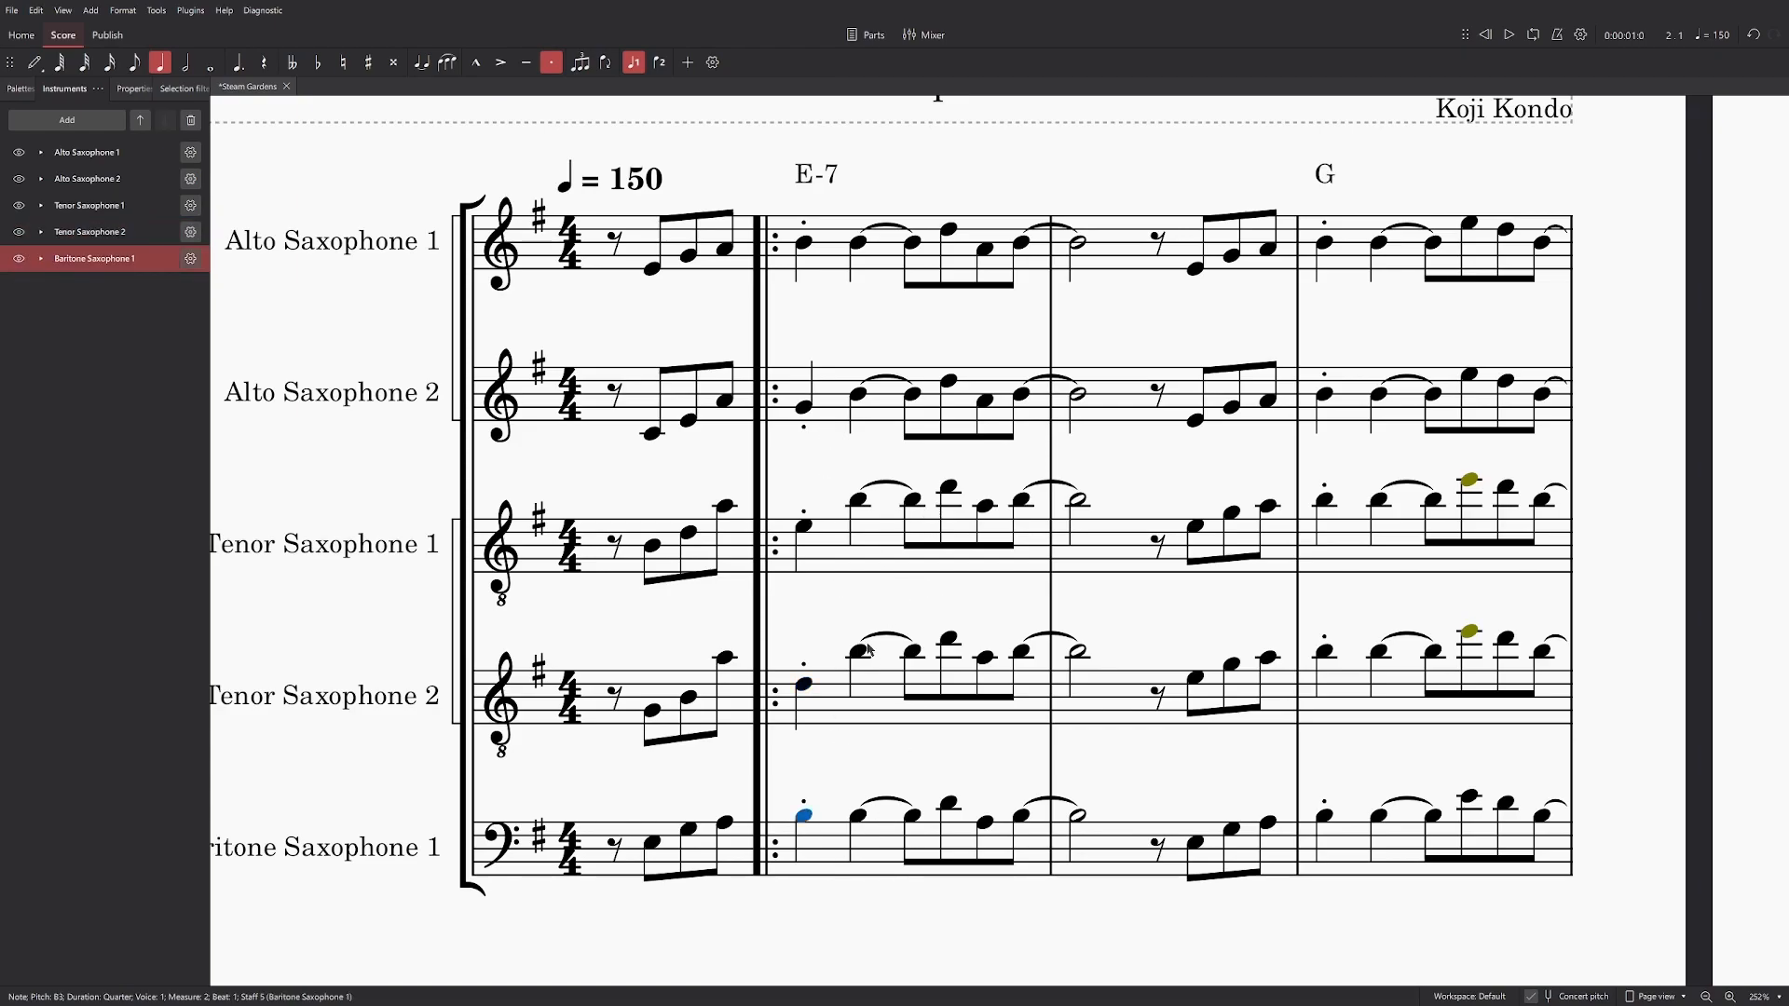
Step: Play back the voicings from the start of the pickup measure into the repeated section
click(616, 848)
key(space)
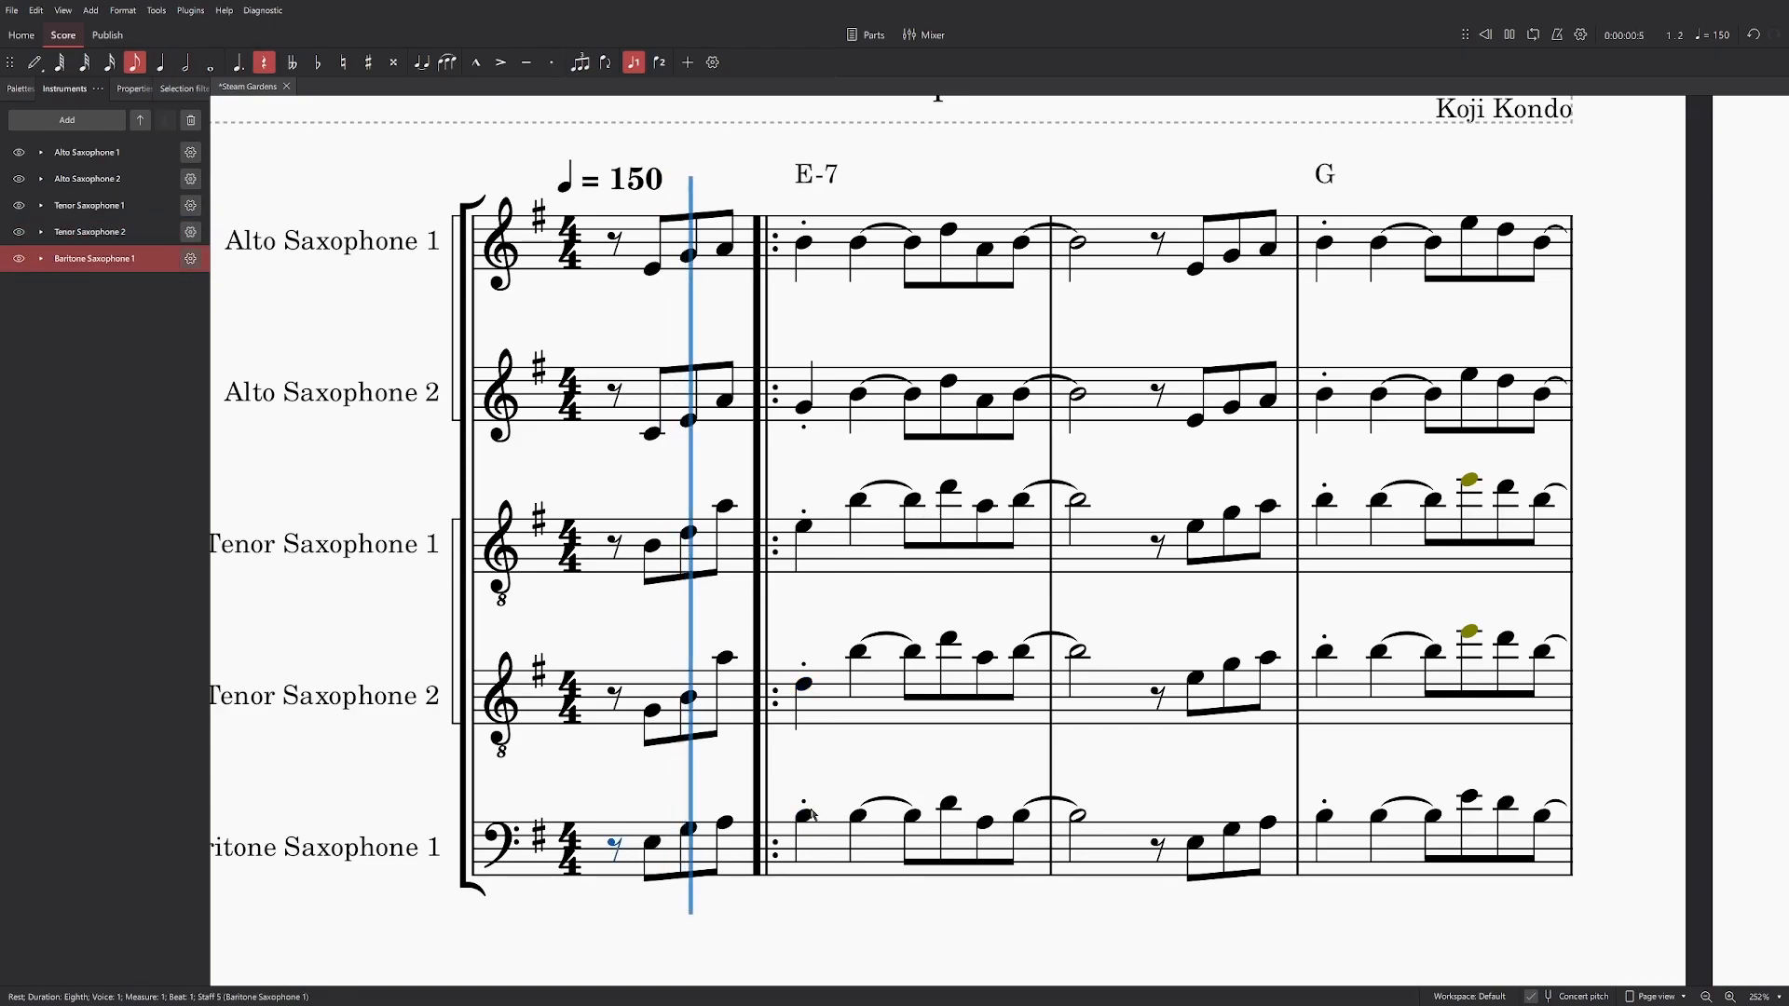
key(alt+space)
key(Escape)
key(space)
Step: Lower the tied second note of measure 2 to G4 in Alto Saxophone 2, E4 in Tenor Saxophone 1 and D4 in Tenor Saxophone 2
click(804, 242)
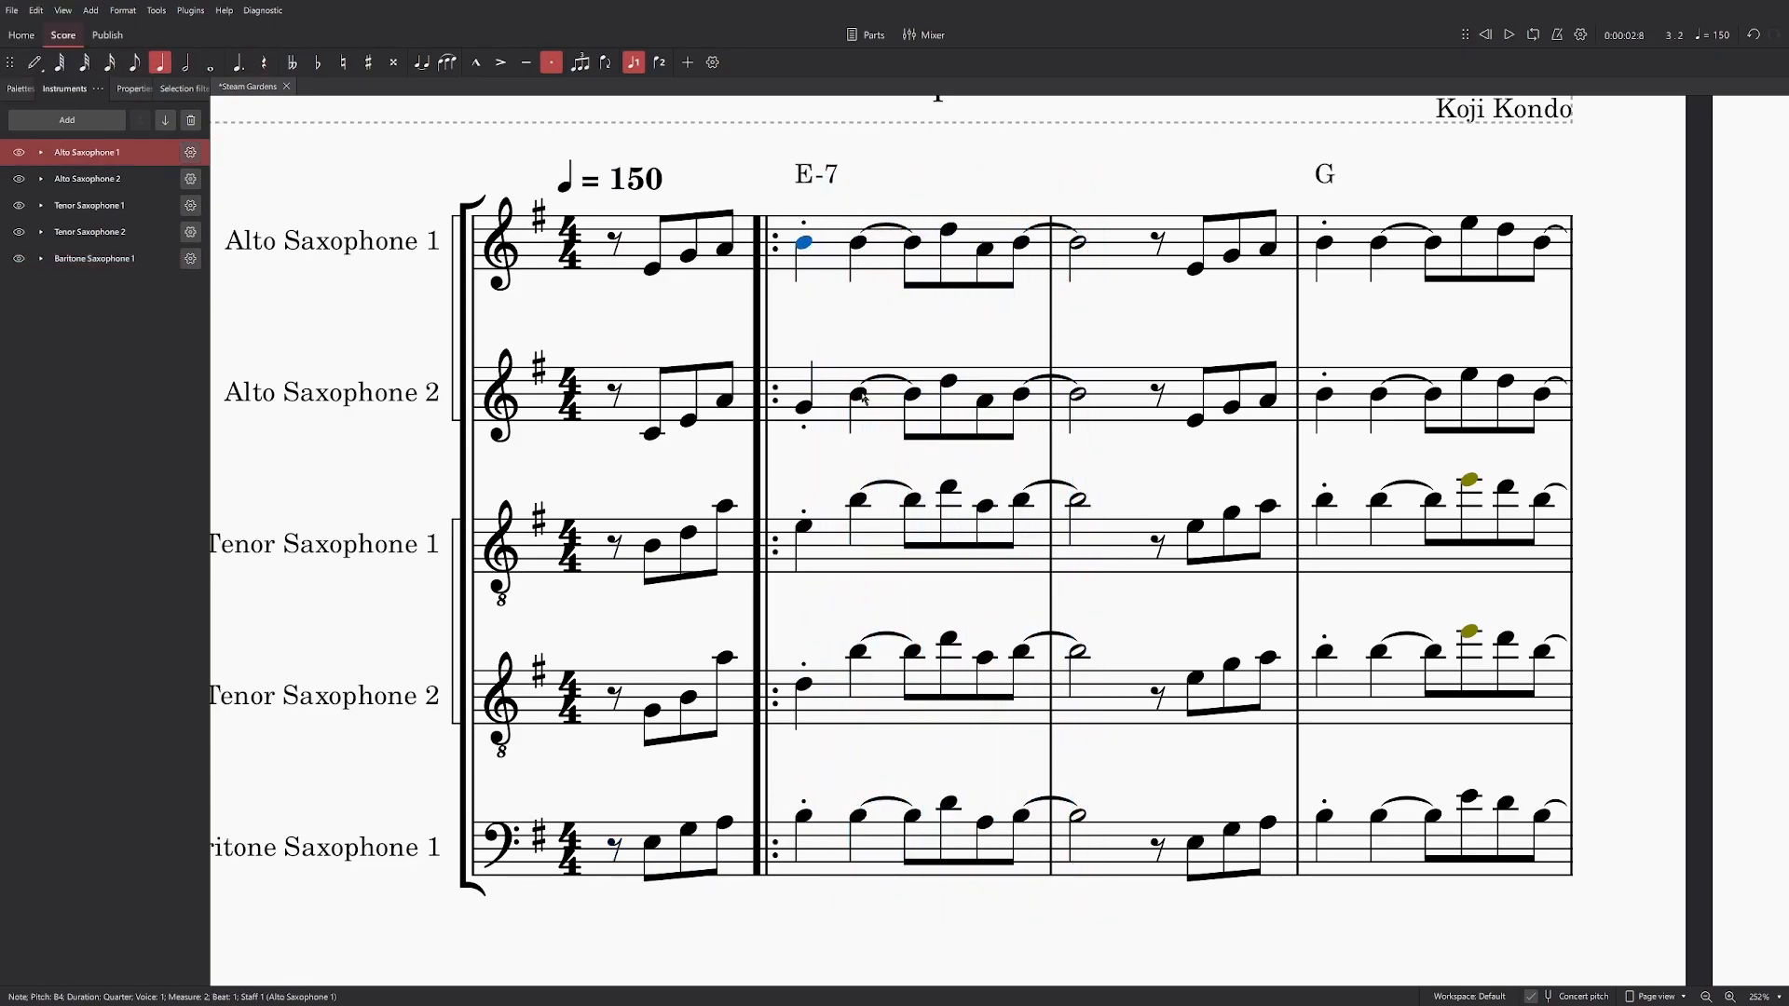
drag(865, 398, 857, 410)
drag(855, 502, 858, 527)
drag(859, 652, 859, 685)
Step: Lower the last pickup note in Alto Saxophone 2 to F natural 4, a step below its following G4
click(726, 249)
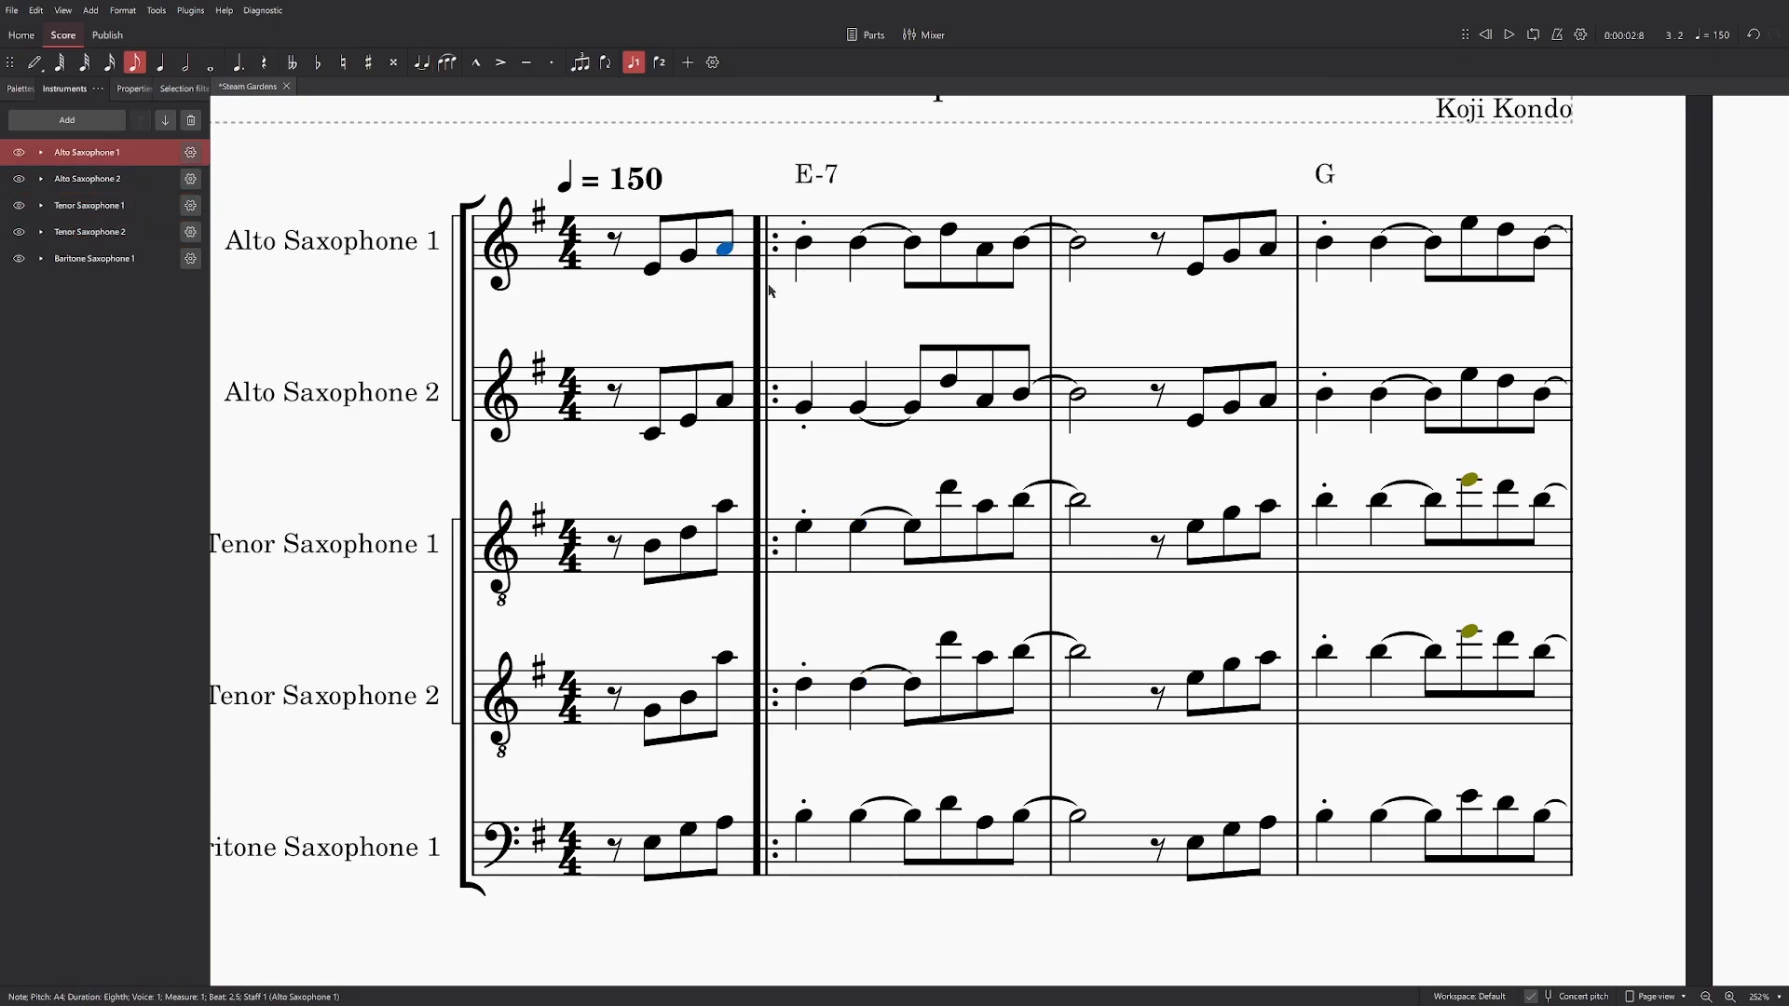
click(728, 404)
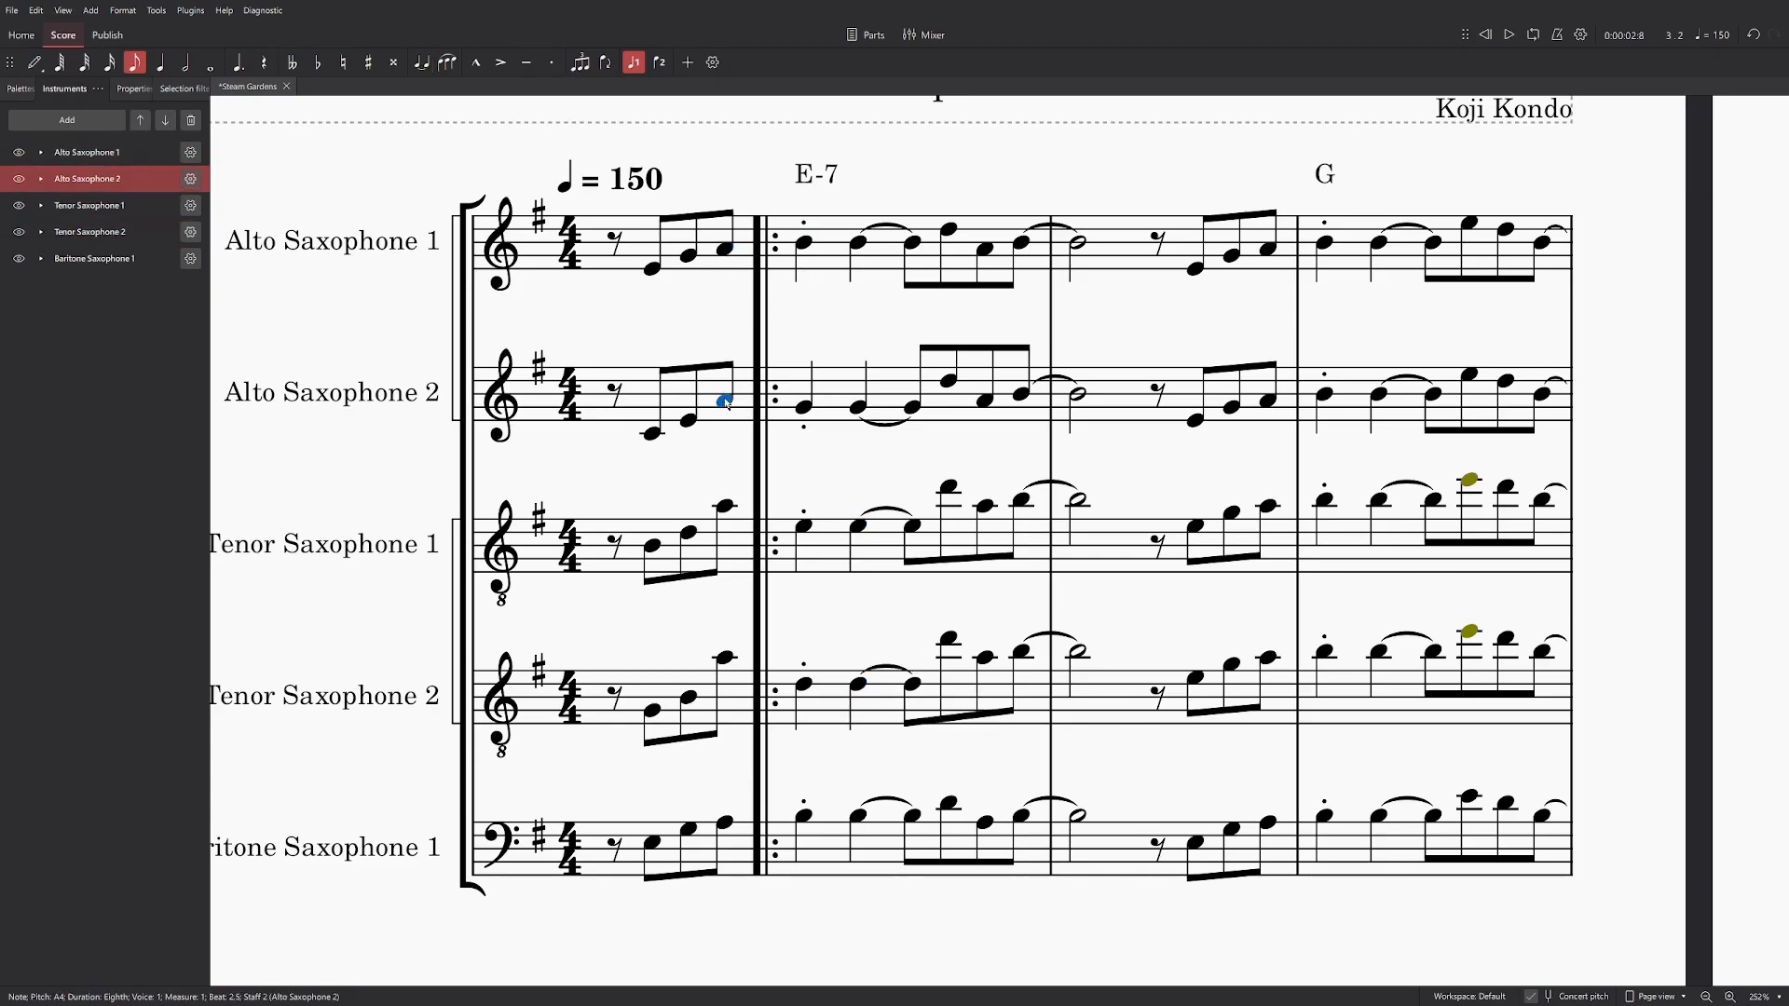
drag(727, 404, 735, 418)
click(806, 408)
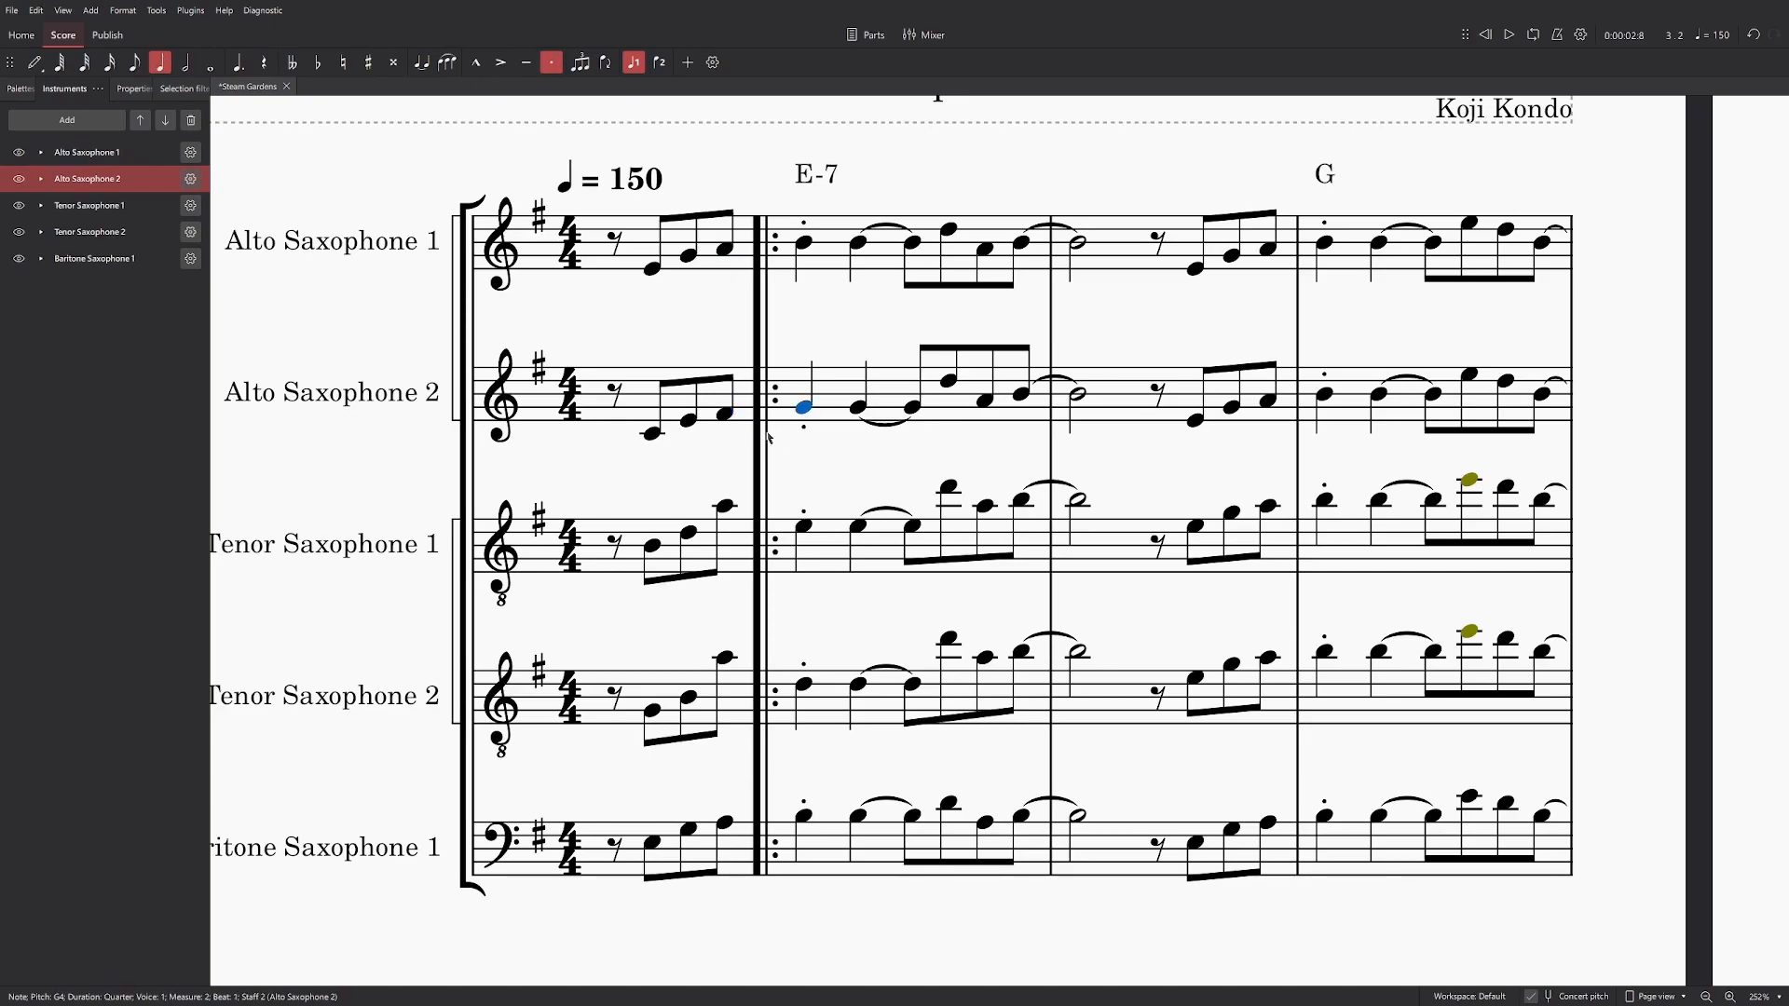
click(730, 416)
key(Down)
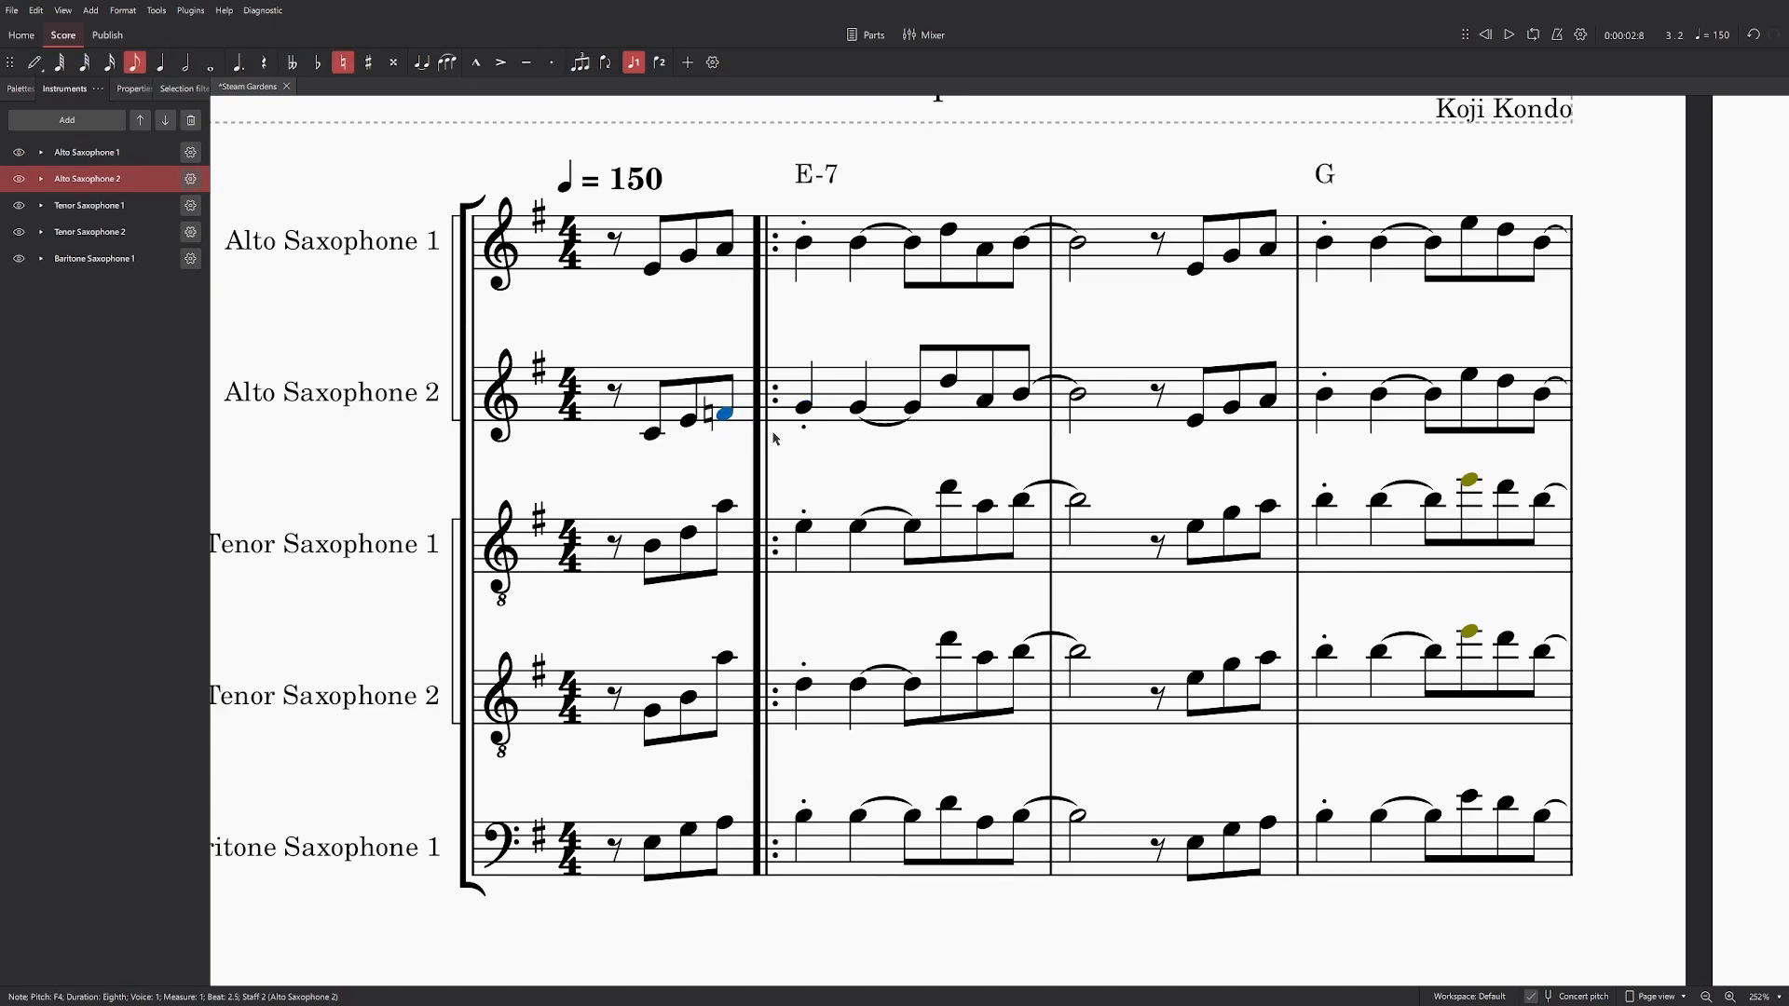
Step: Lower the last pickup note to D4 in Tenor Saxophone 1 and C4 in Tenor Saxophone 2, checking each against its following note
click(724, 535)
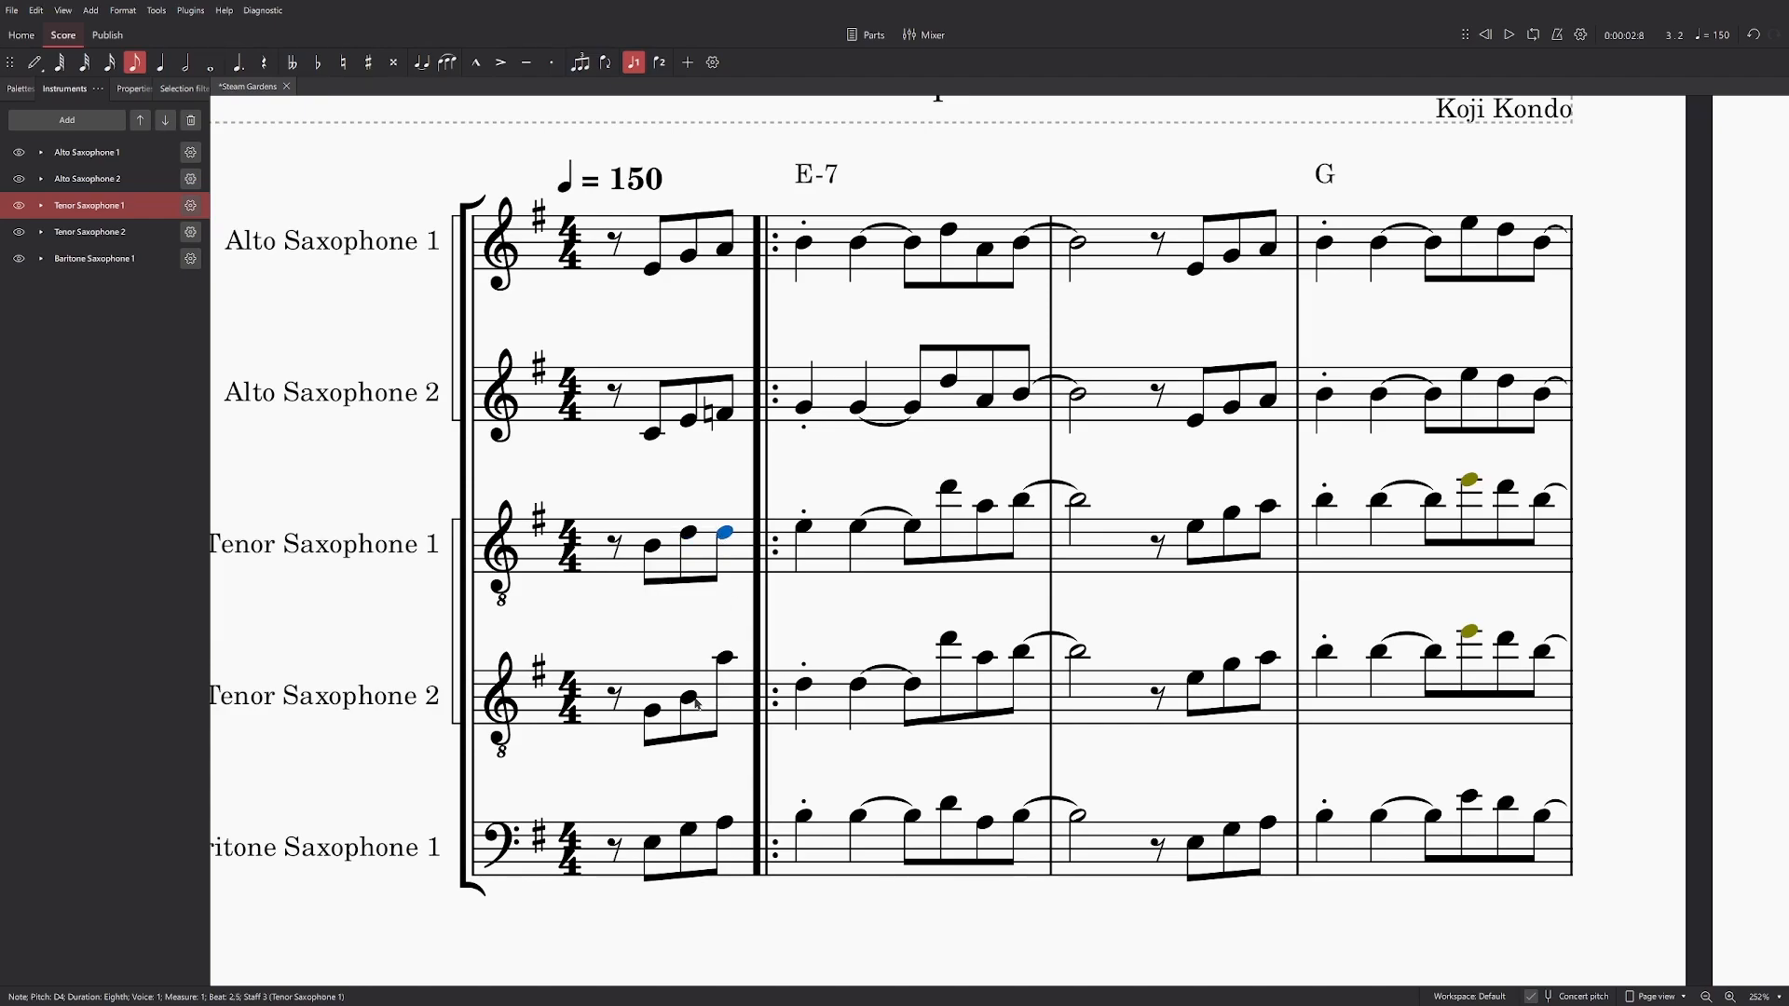
drag(724, 659, 723, 691)
click(804, 687)
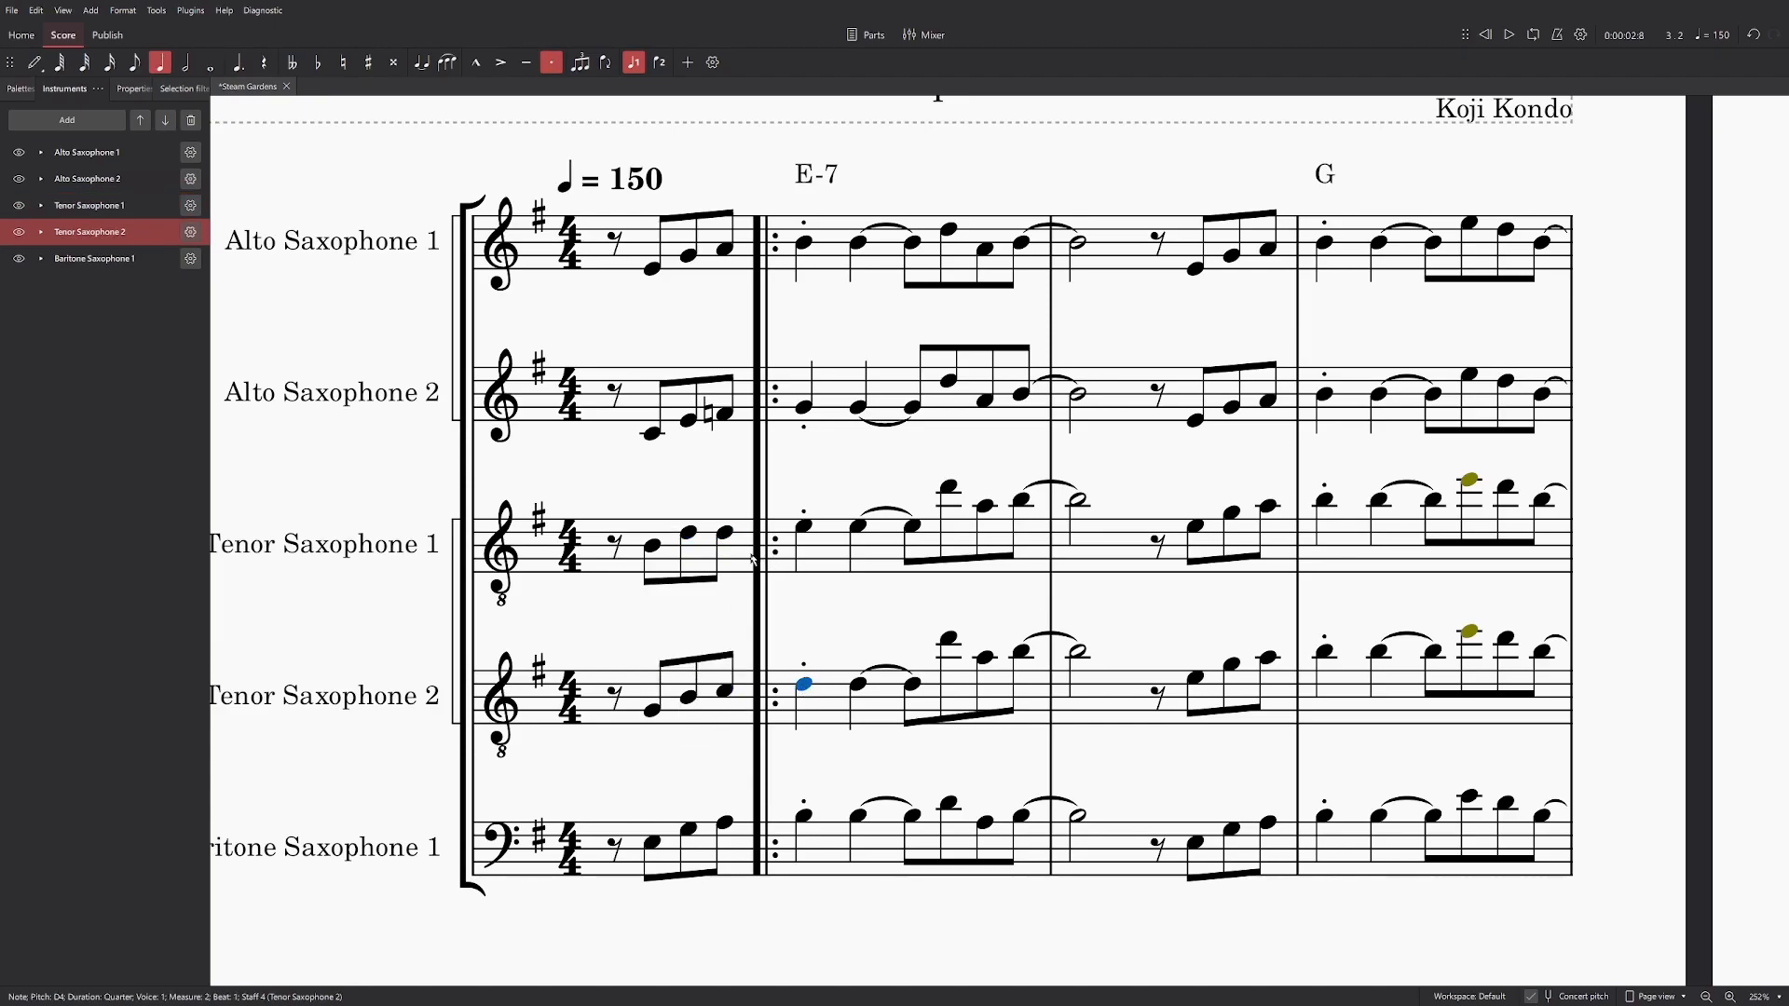
click(724, 533)
key(Right)
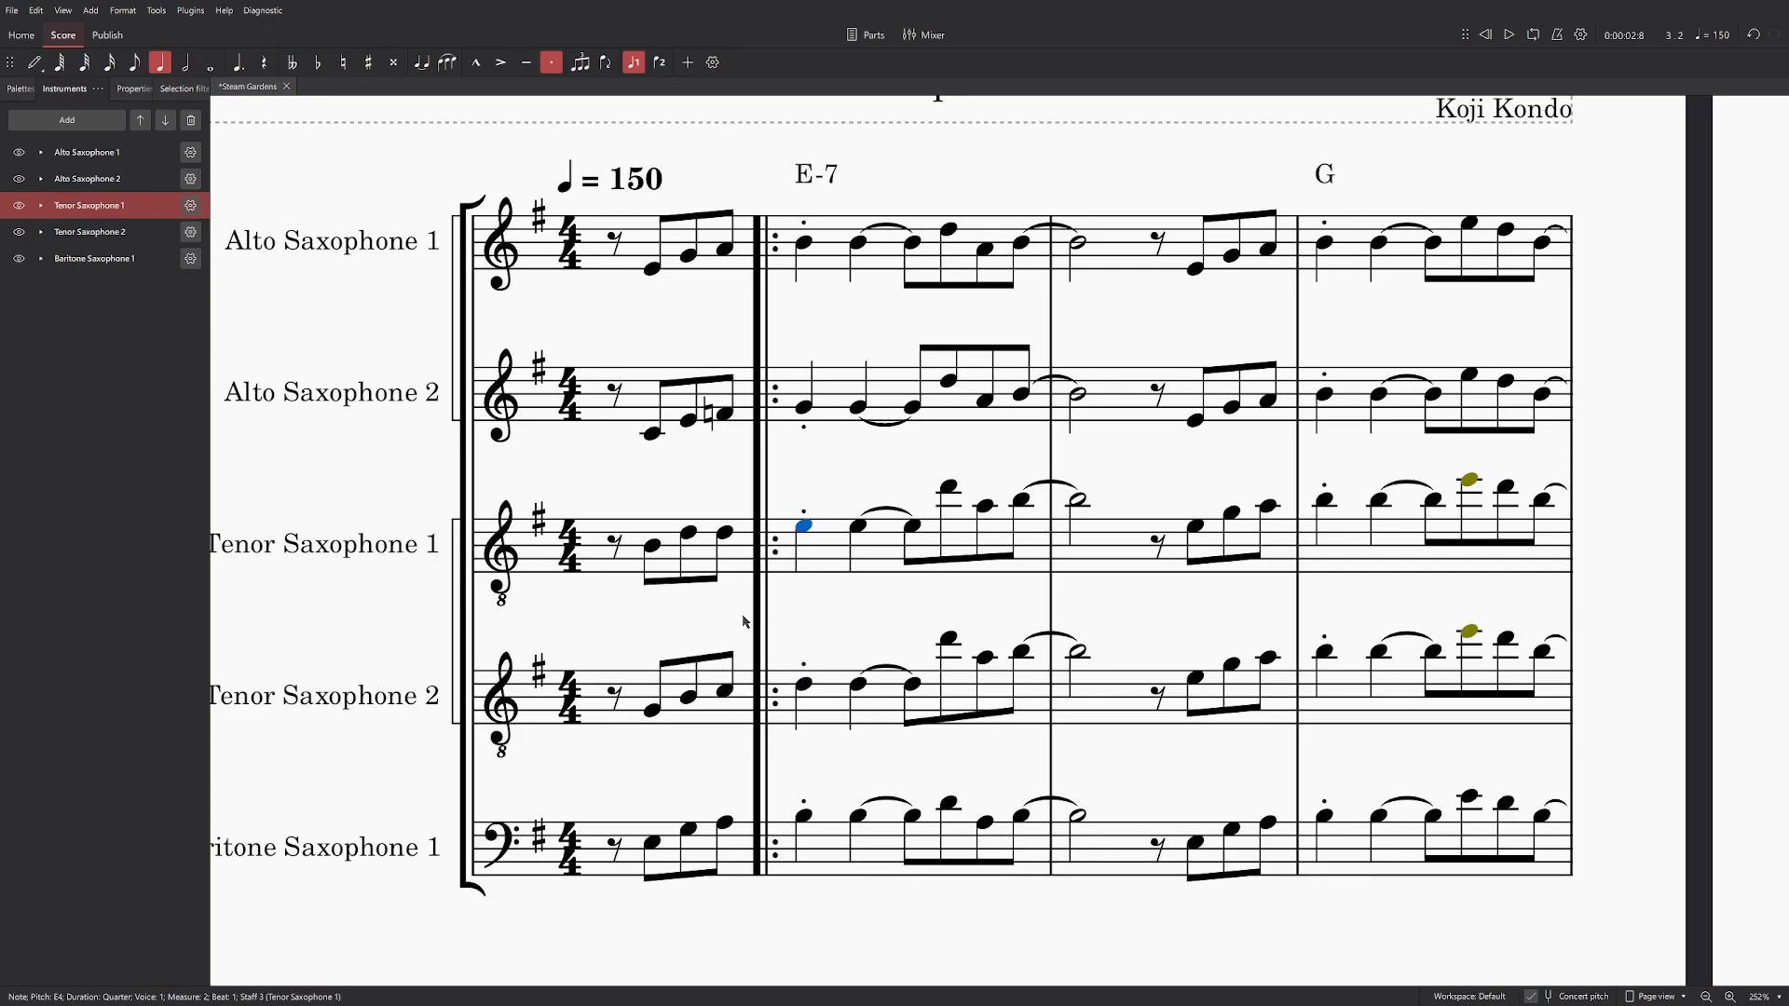
key(Left)
click(726, 693)
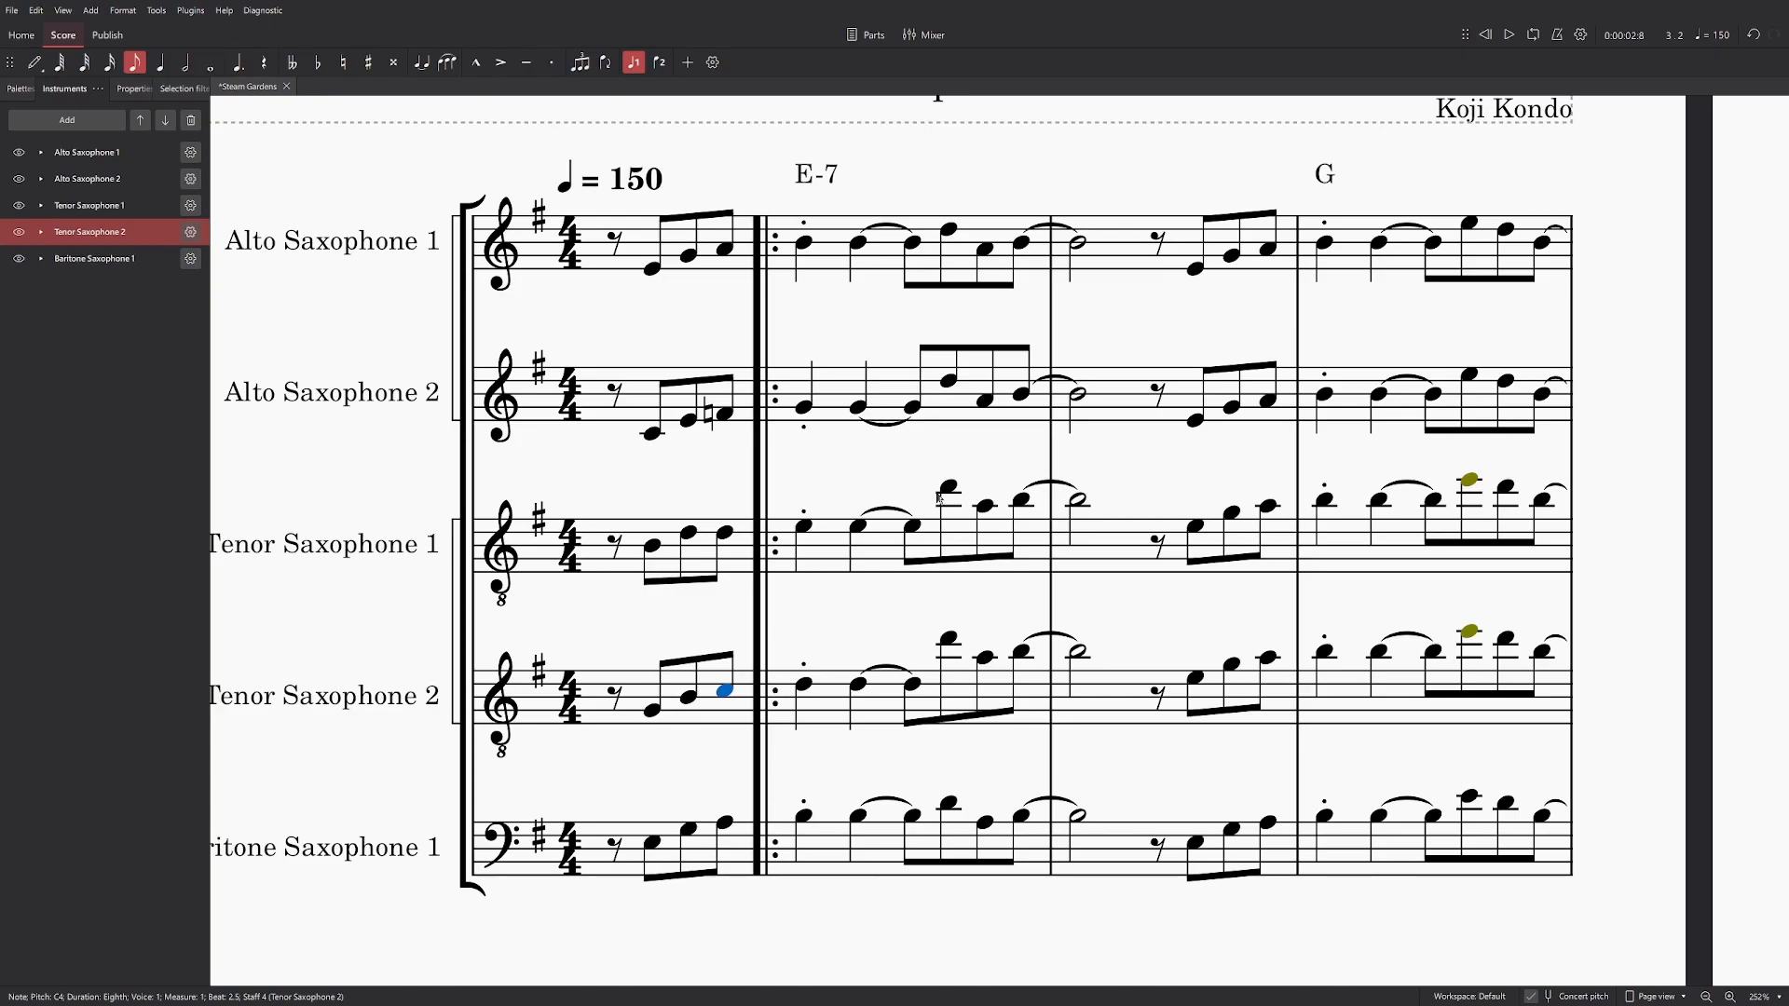
click(804, 686)
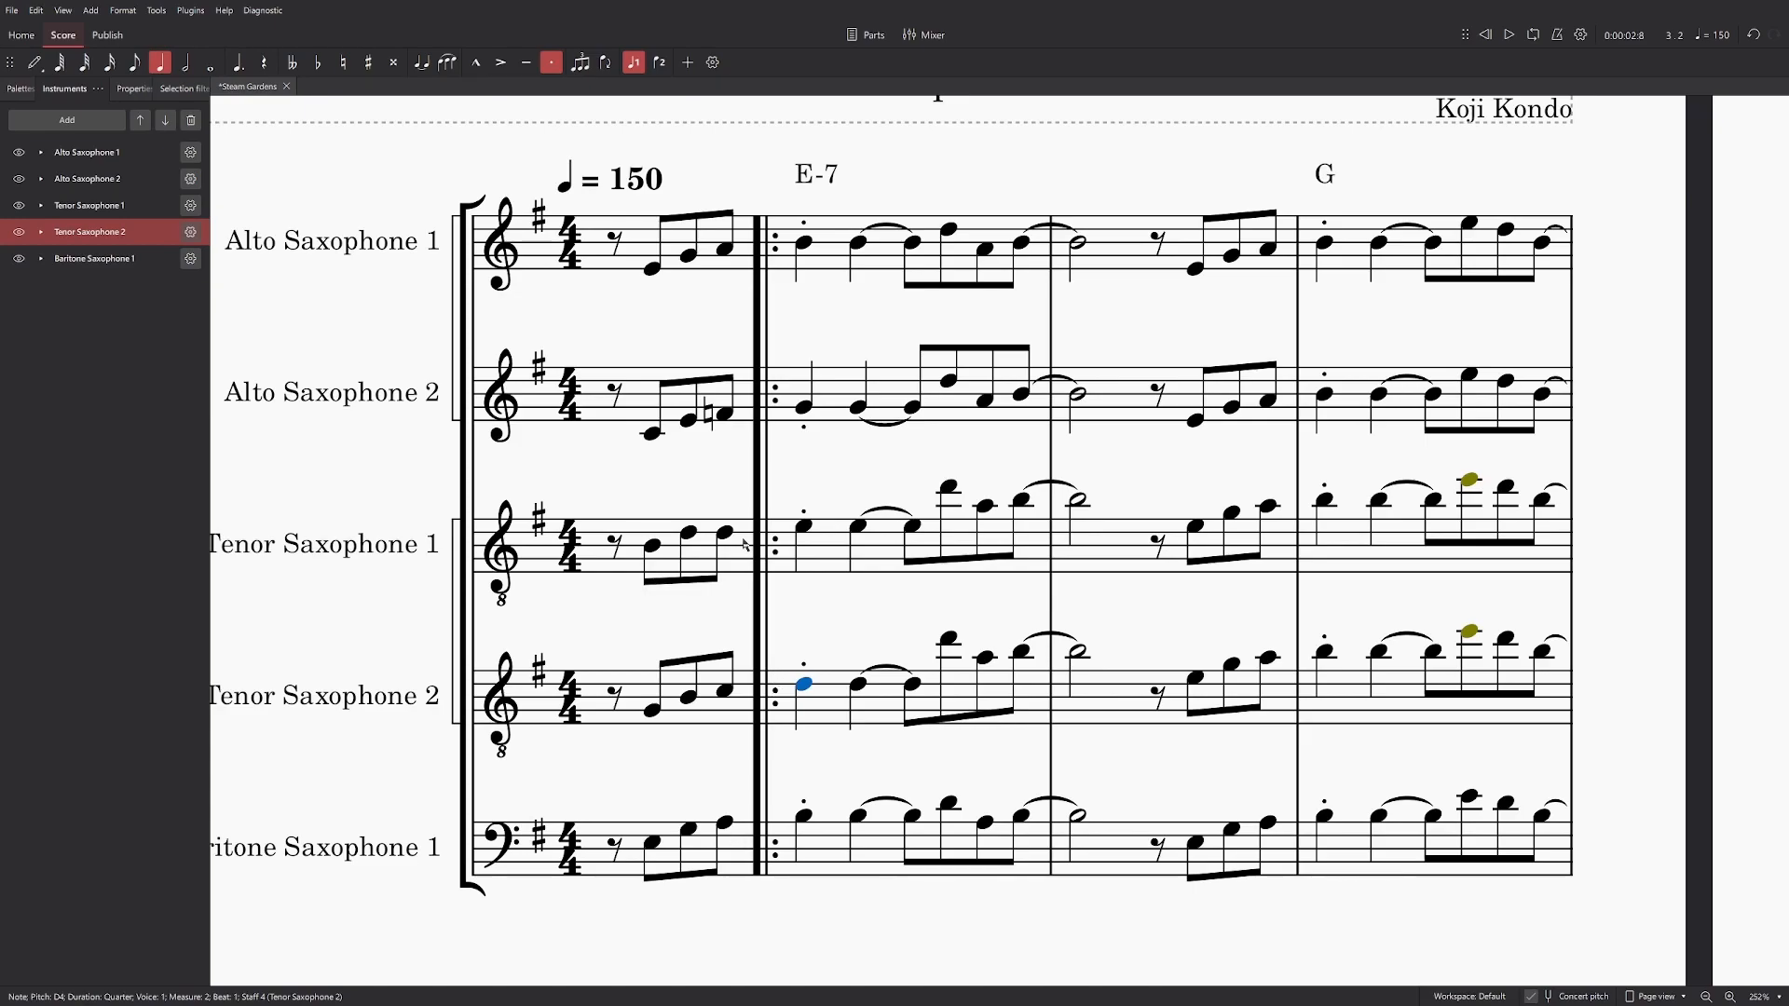
Step: Raise the last pickup note to F♯4 in Alto Saxophone 2 and D♯4 in Tenor Saxophone 1
drag(760, 165, 812, 188)
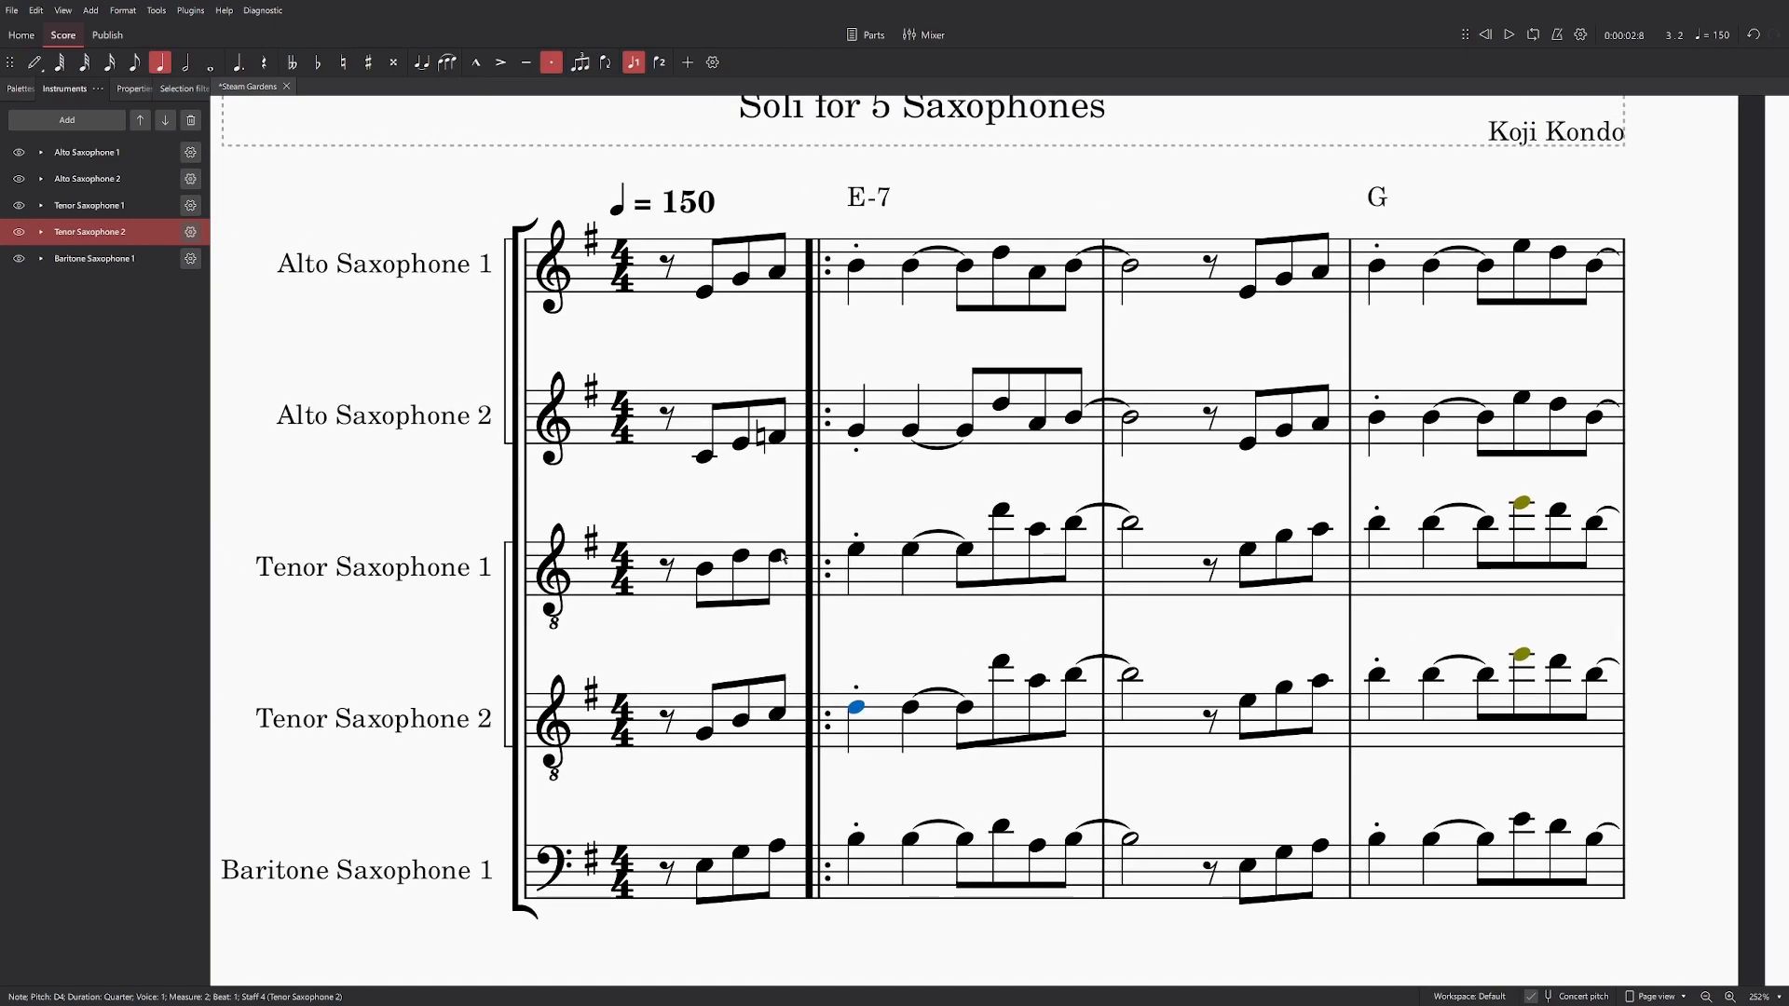
click(779, 274)
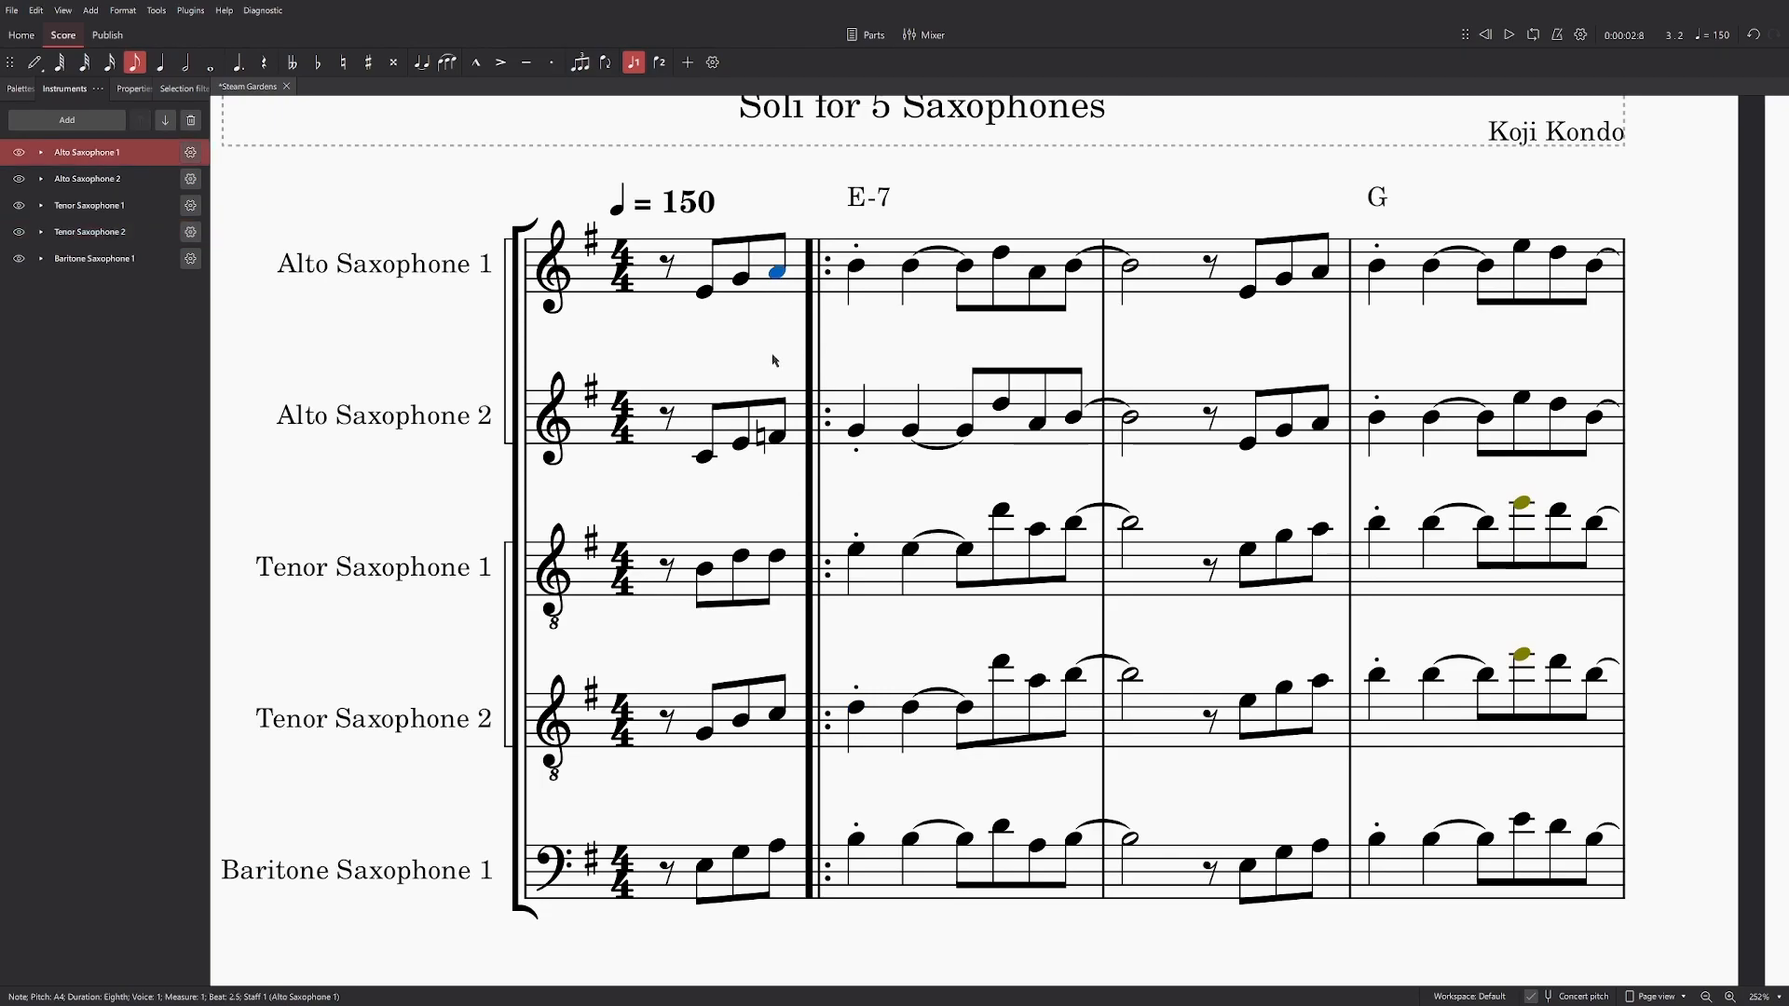
click(774, 438)
key(Up)
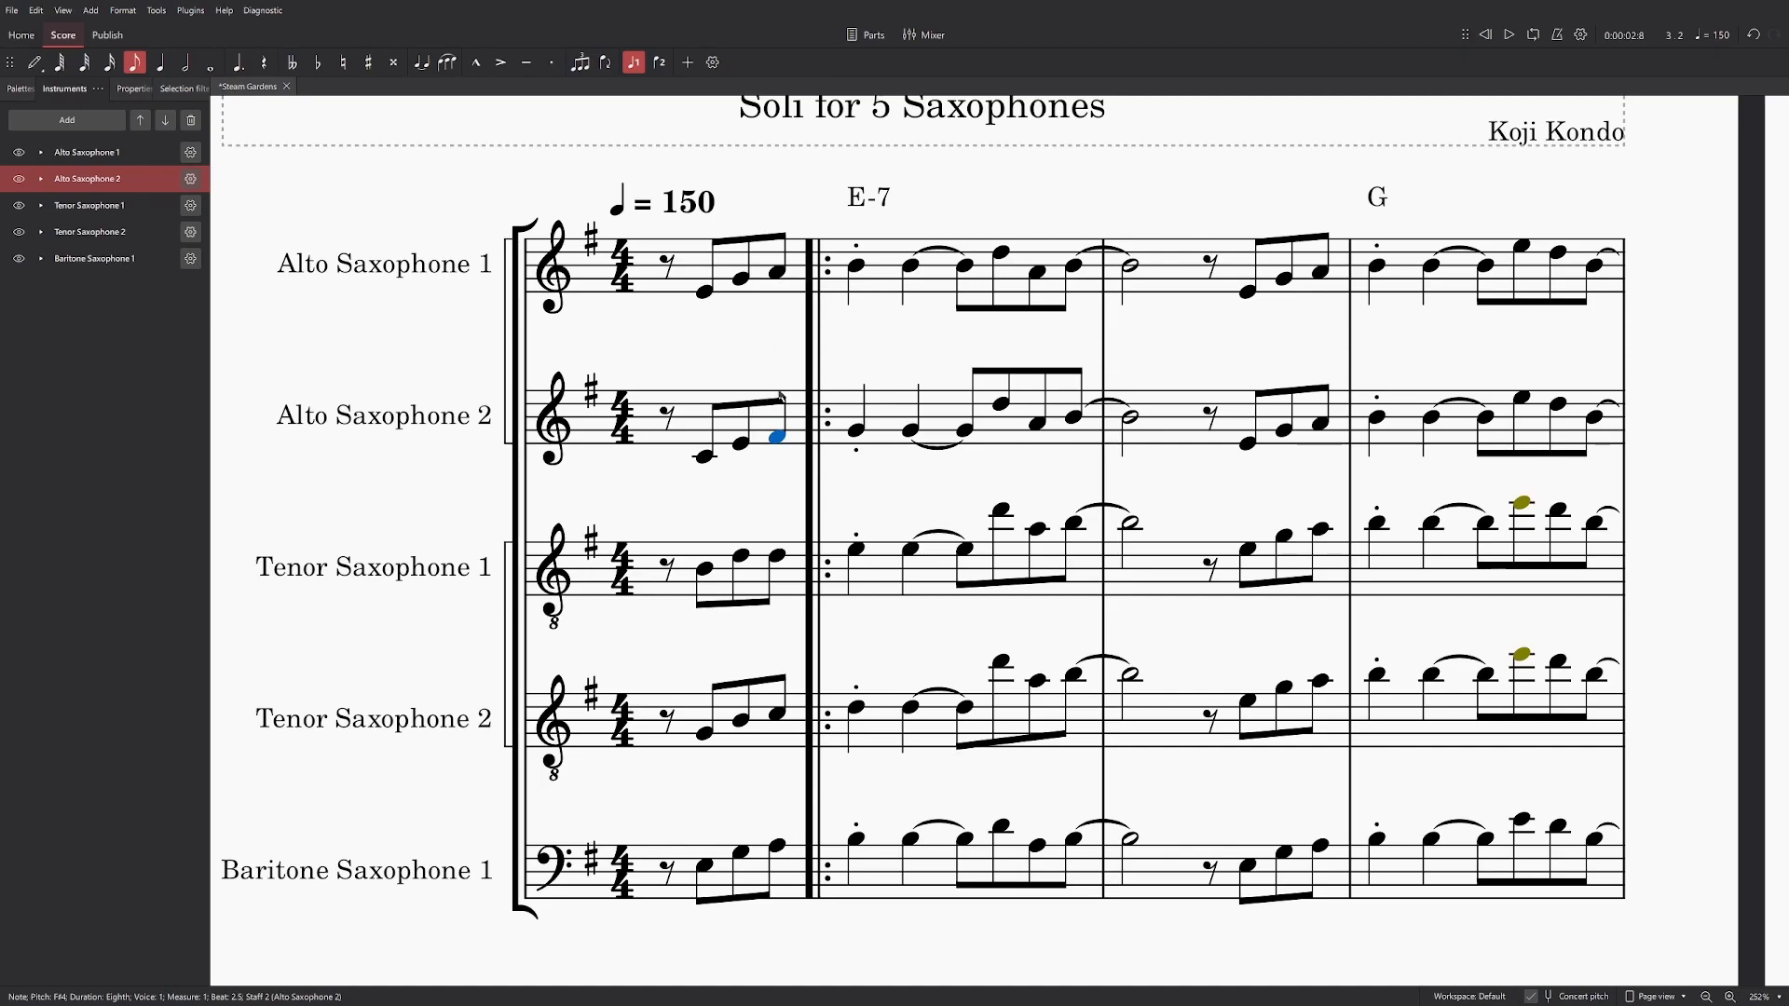
key(alt+Down)
key(Up)
key(alt+Down)
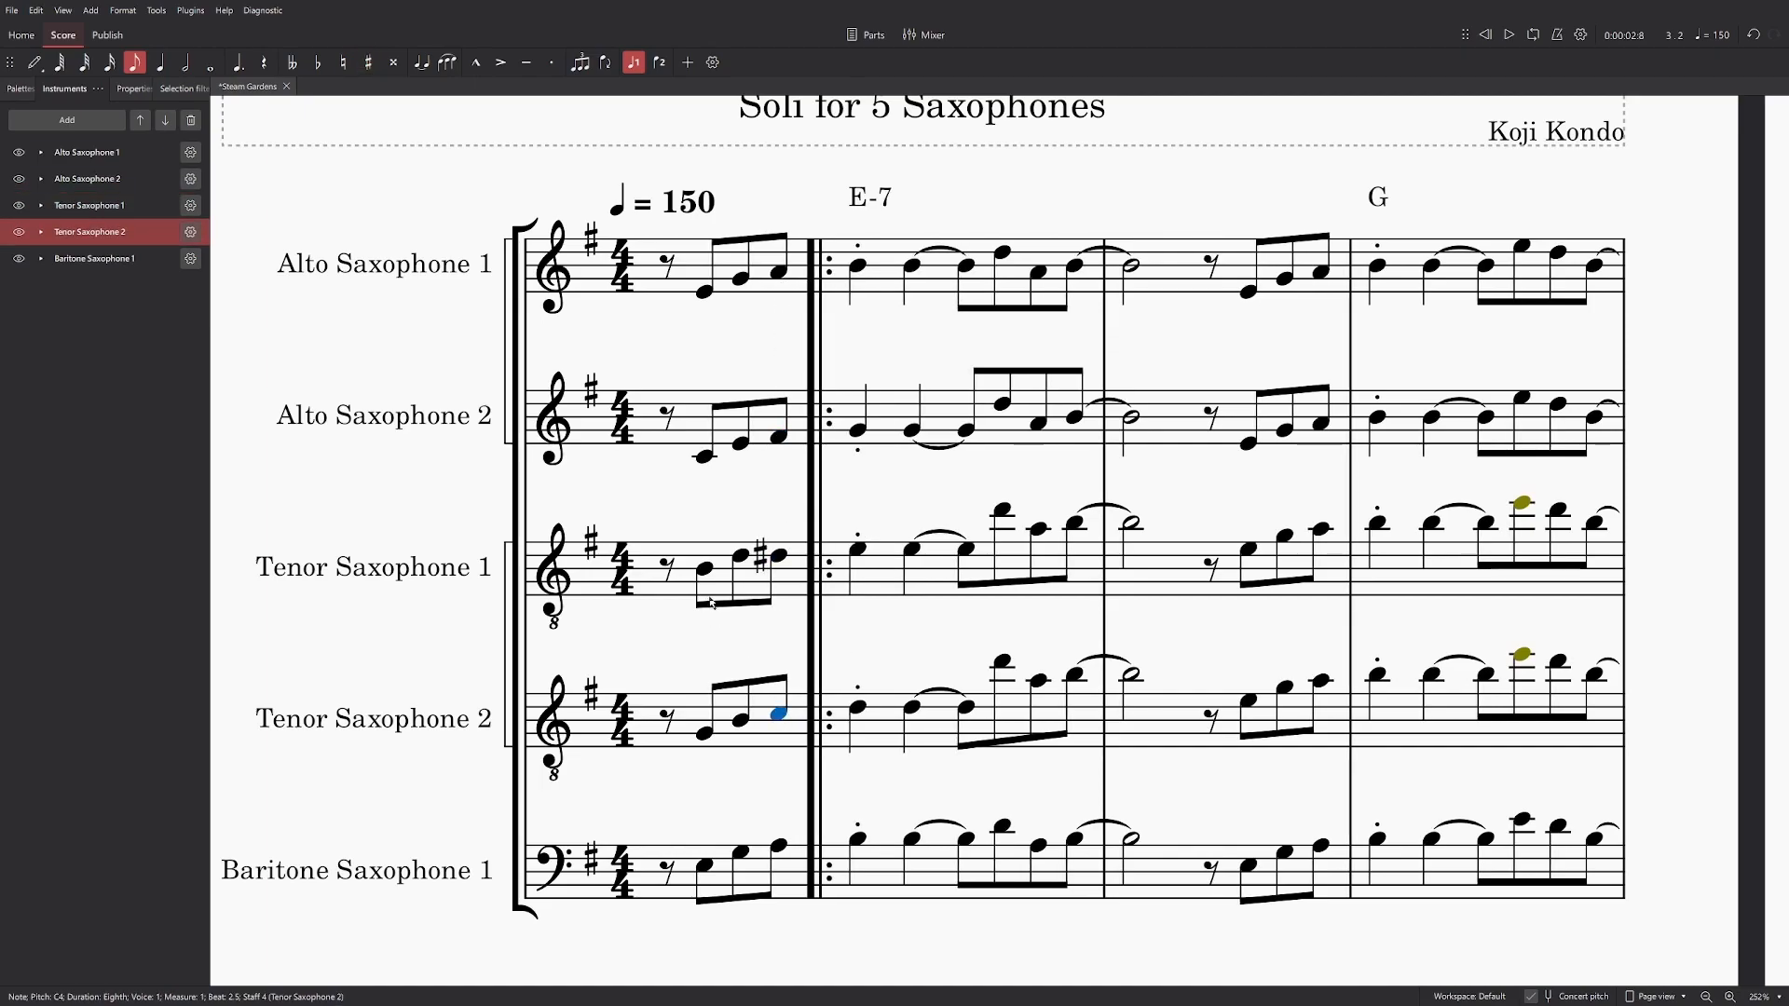
Step: Play back the score from the opening rest through the pickup and measure 2
key(alt+Down)
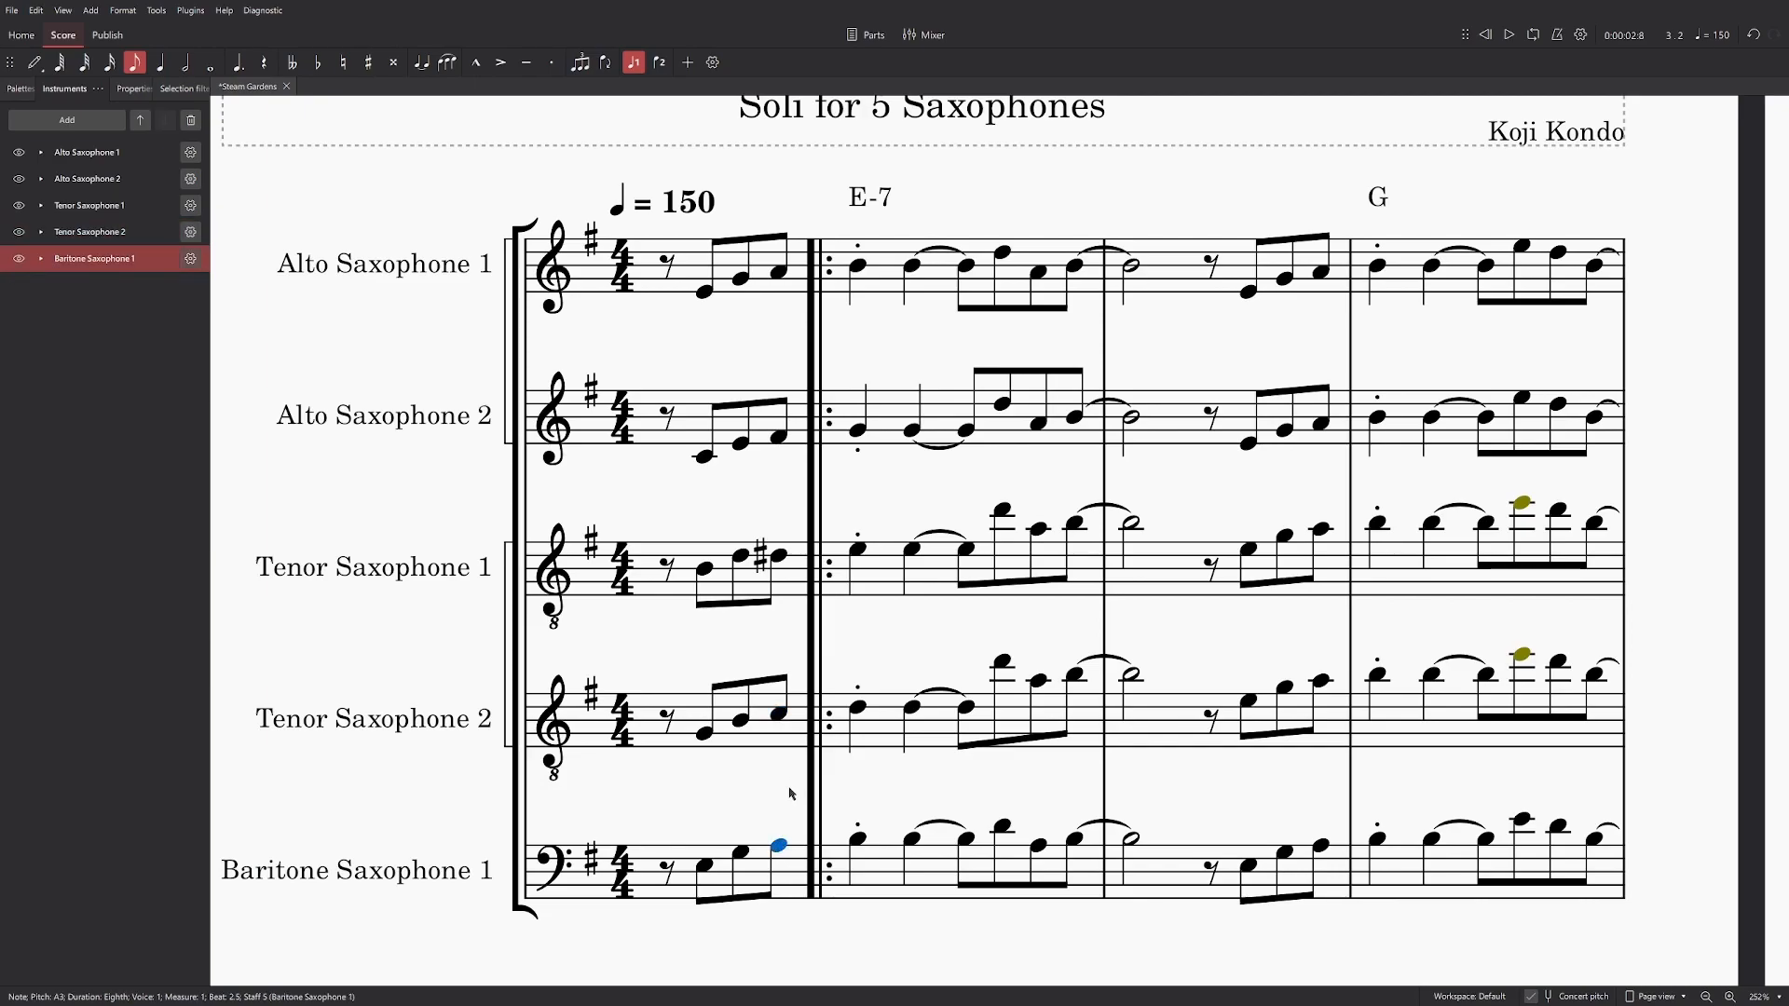
click(668, 281)
key(space)
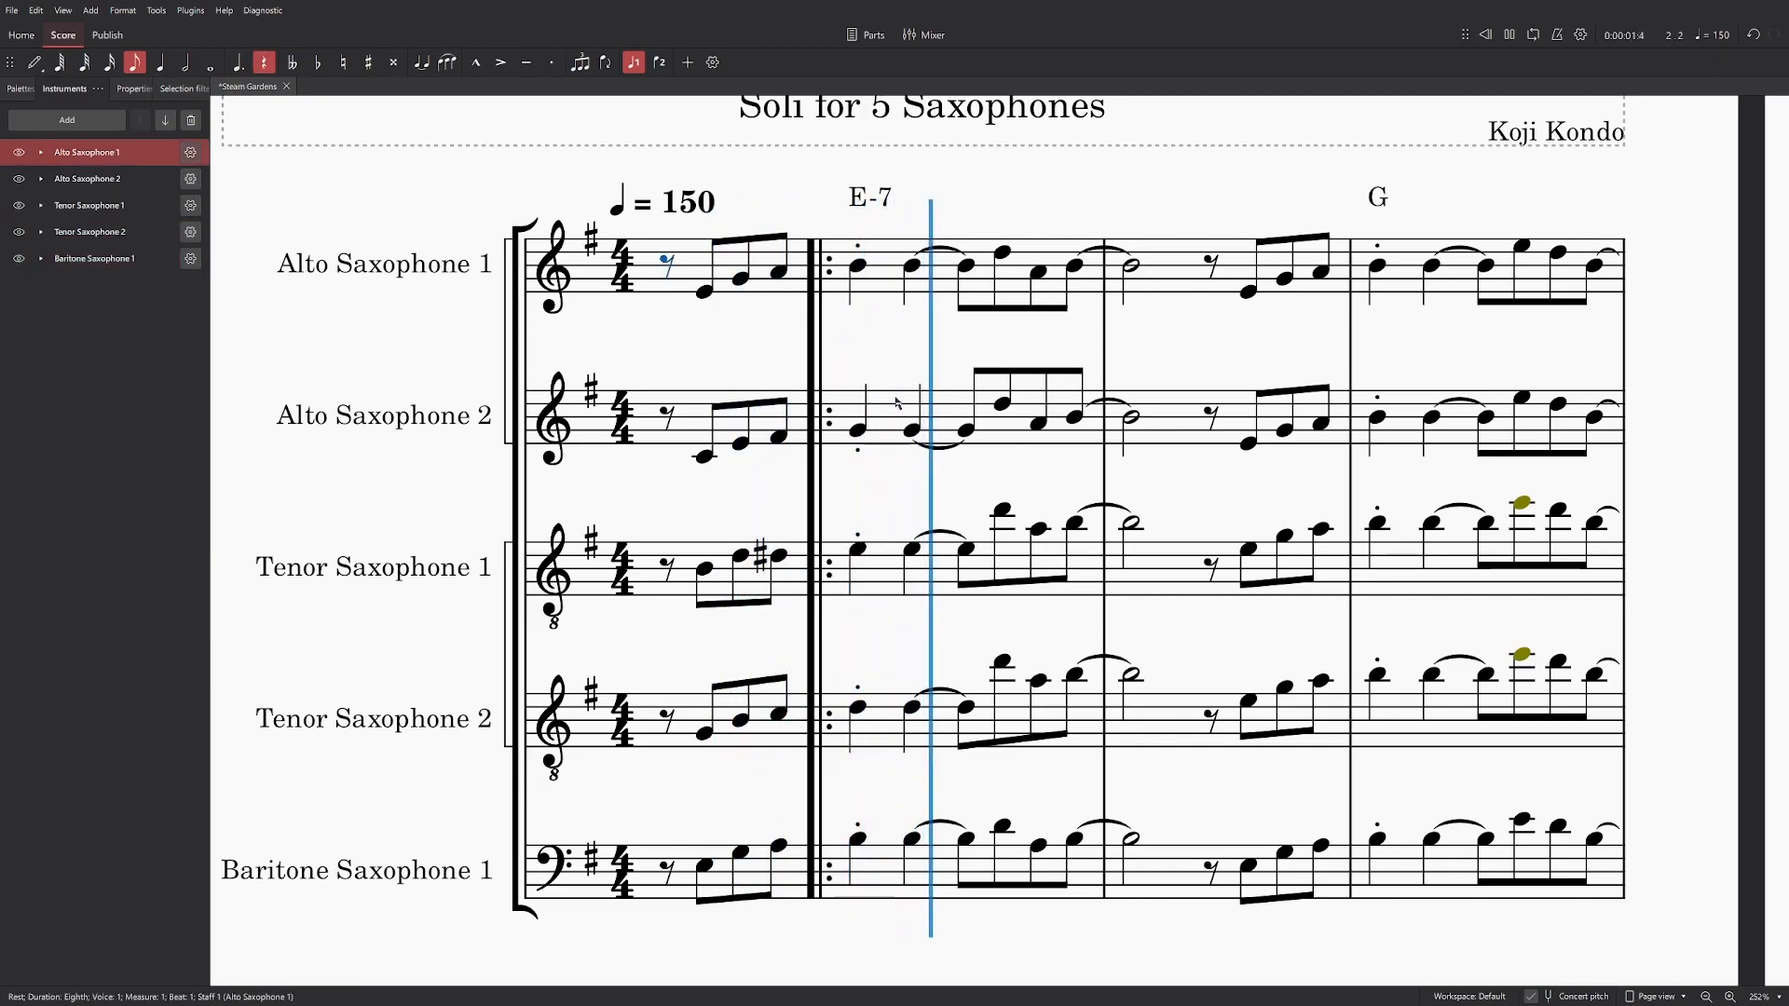
key(space)
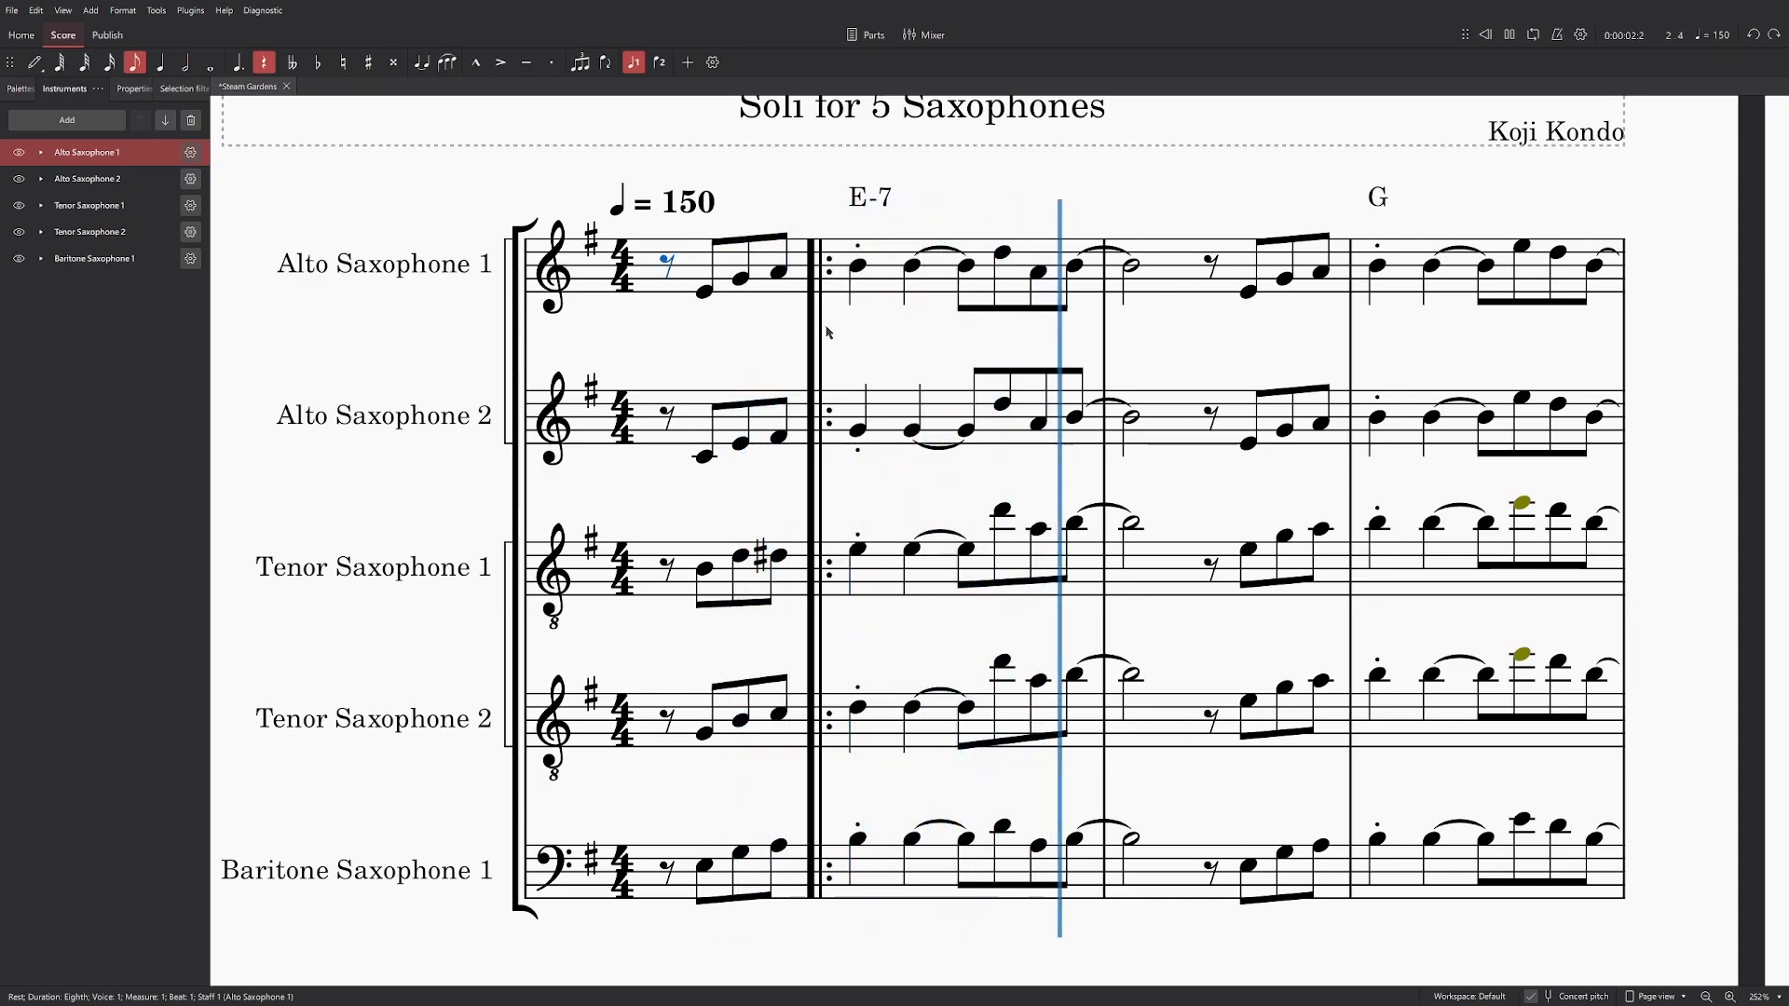
key(space)
Step: Revoice the D5 eighth note in measure 2 with B4 in Alto Saxophone 2, G4 in Tenor Saxophone 1 and E4 in Tenor Saxophone 2
click(1004, 269)
click(1003, 253)
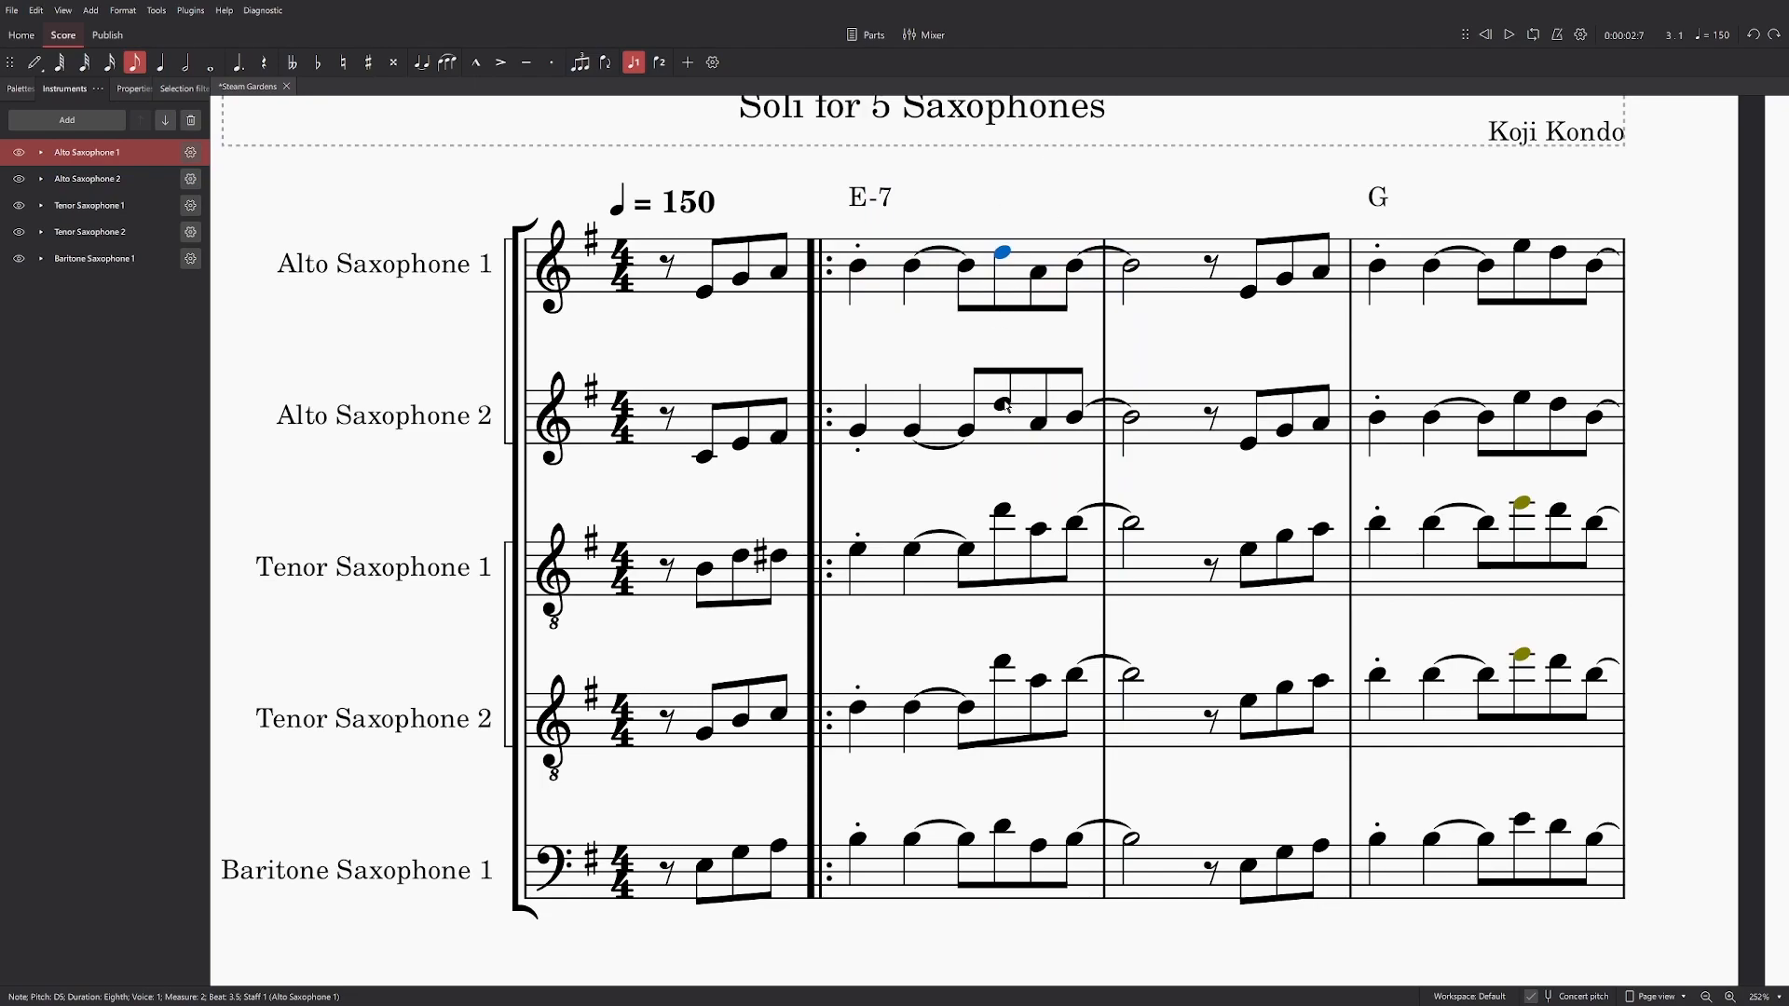
click(1005, 405)
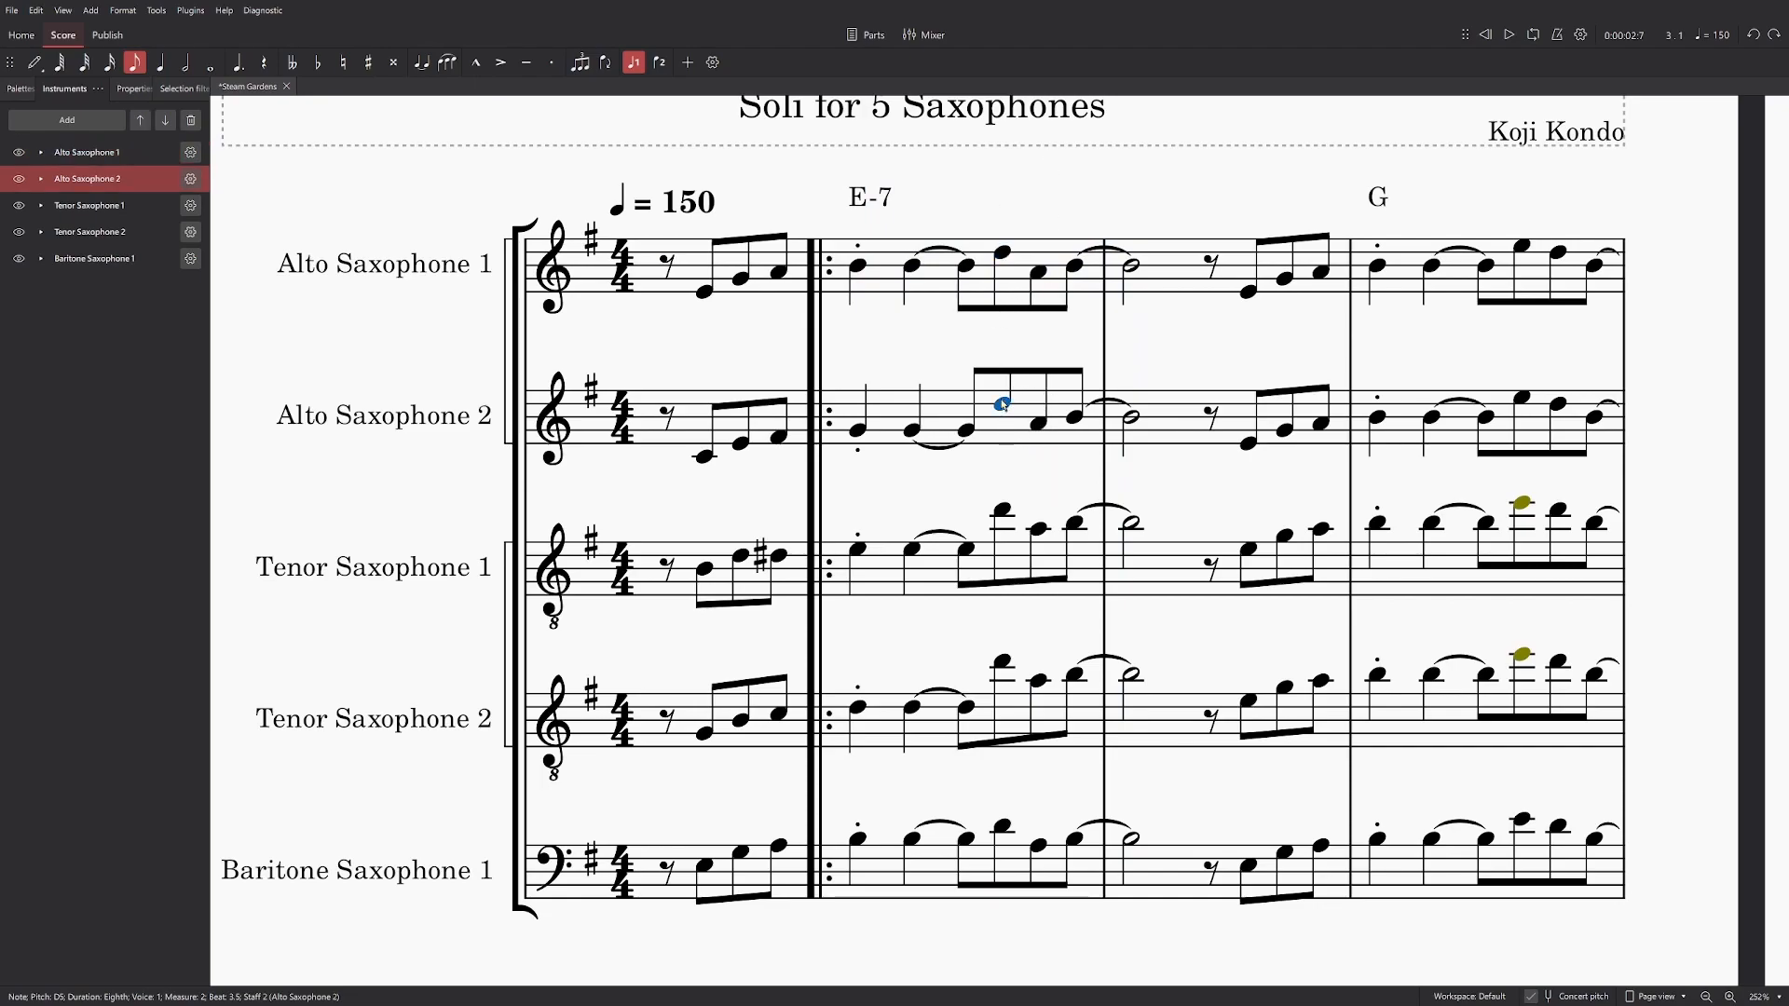
drag(1005, 405, 1006, 418)
drag(1003, 511, 1014, 542)
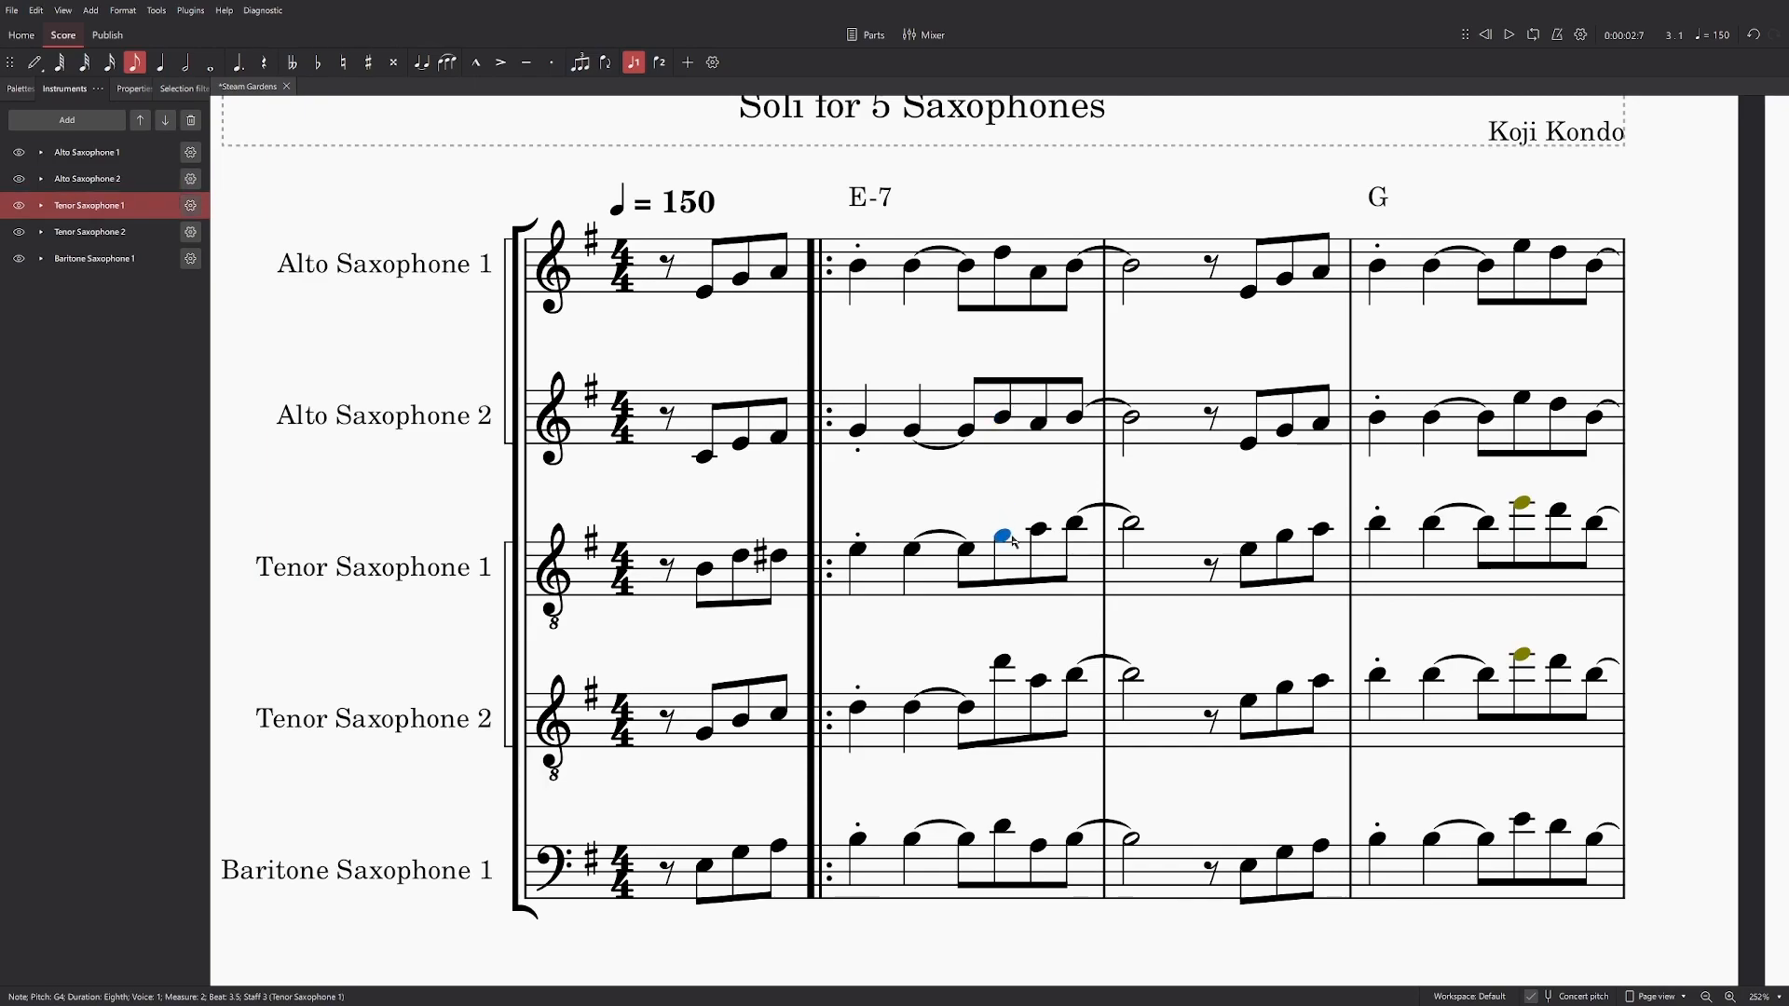
drag(1004, 664, 1006, 701)
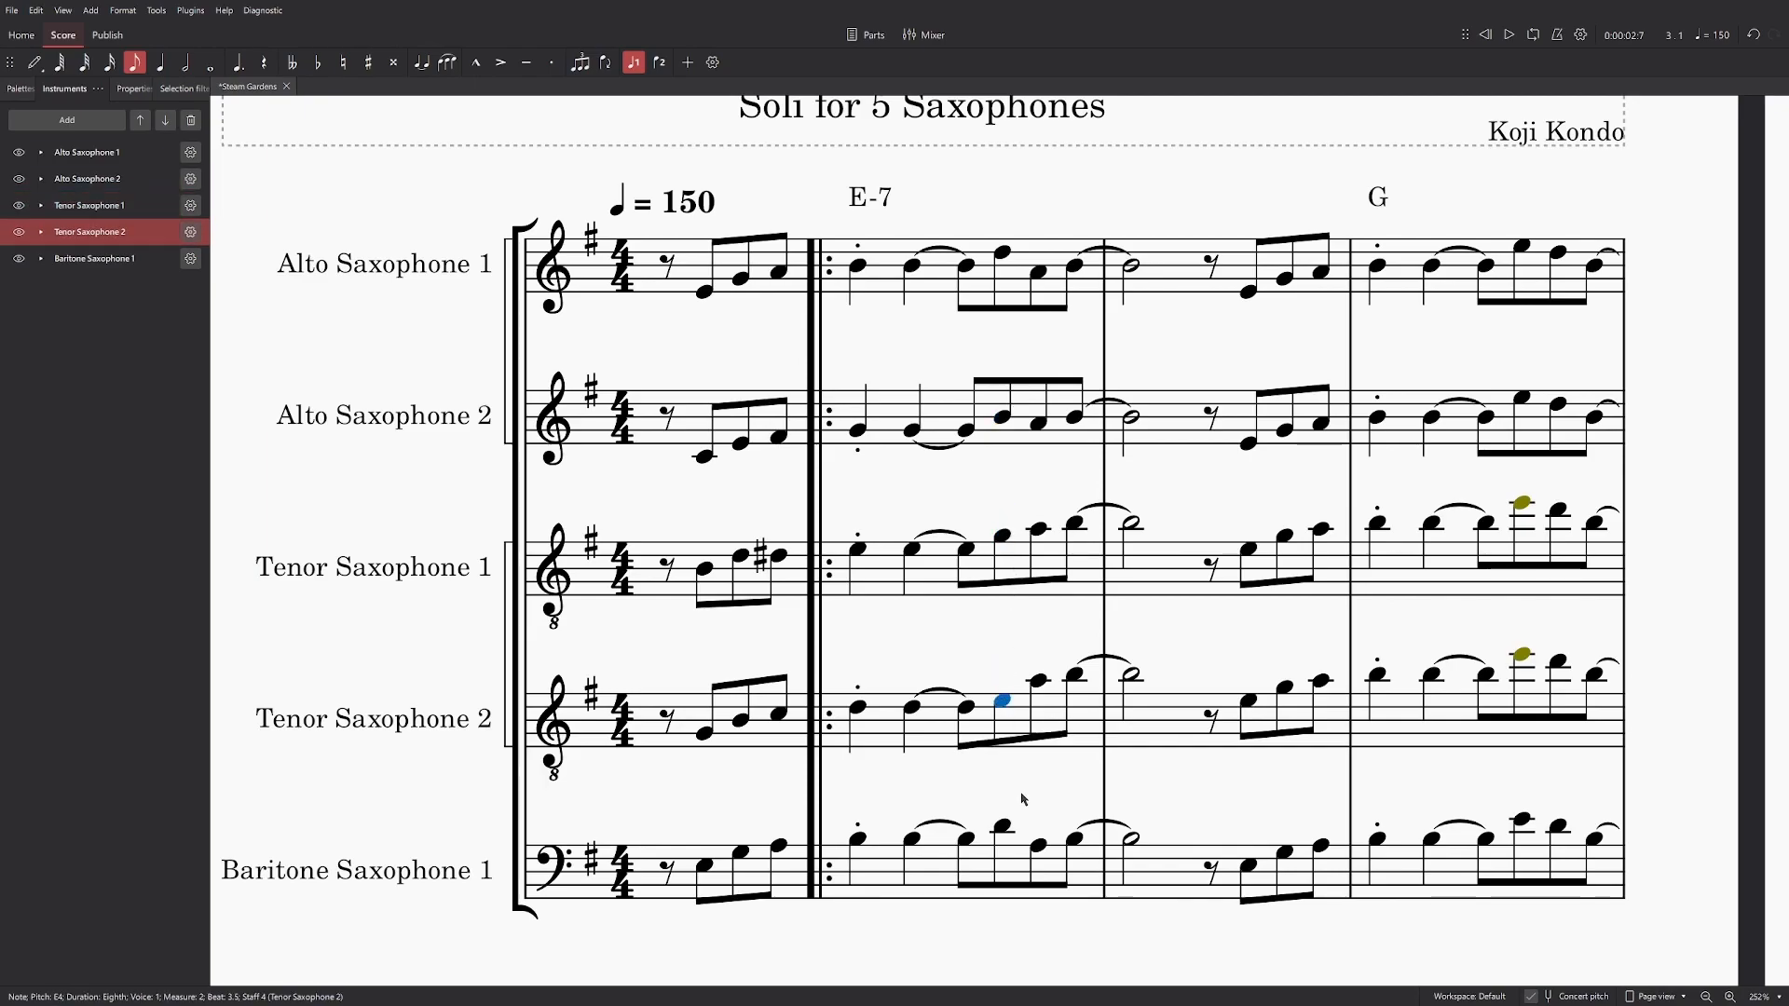
Step: Raise Baritone Saxophone 1's fourth note in measure 2 to E4, comparing it with Tenor Saxophone 2's note
click(1006, 826)
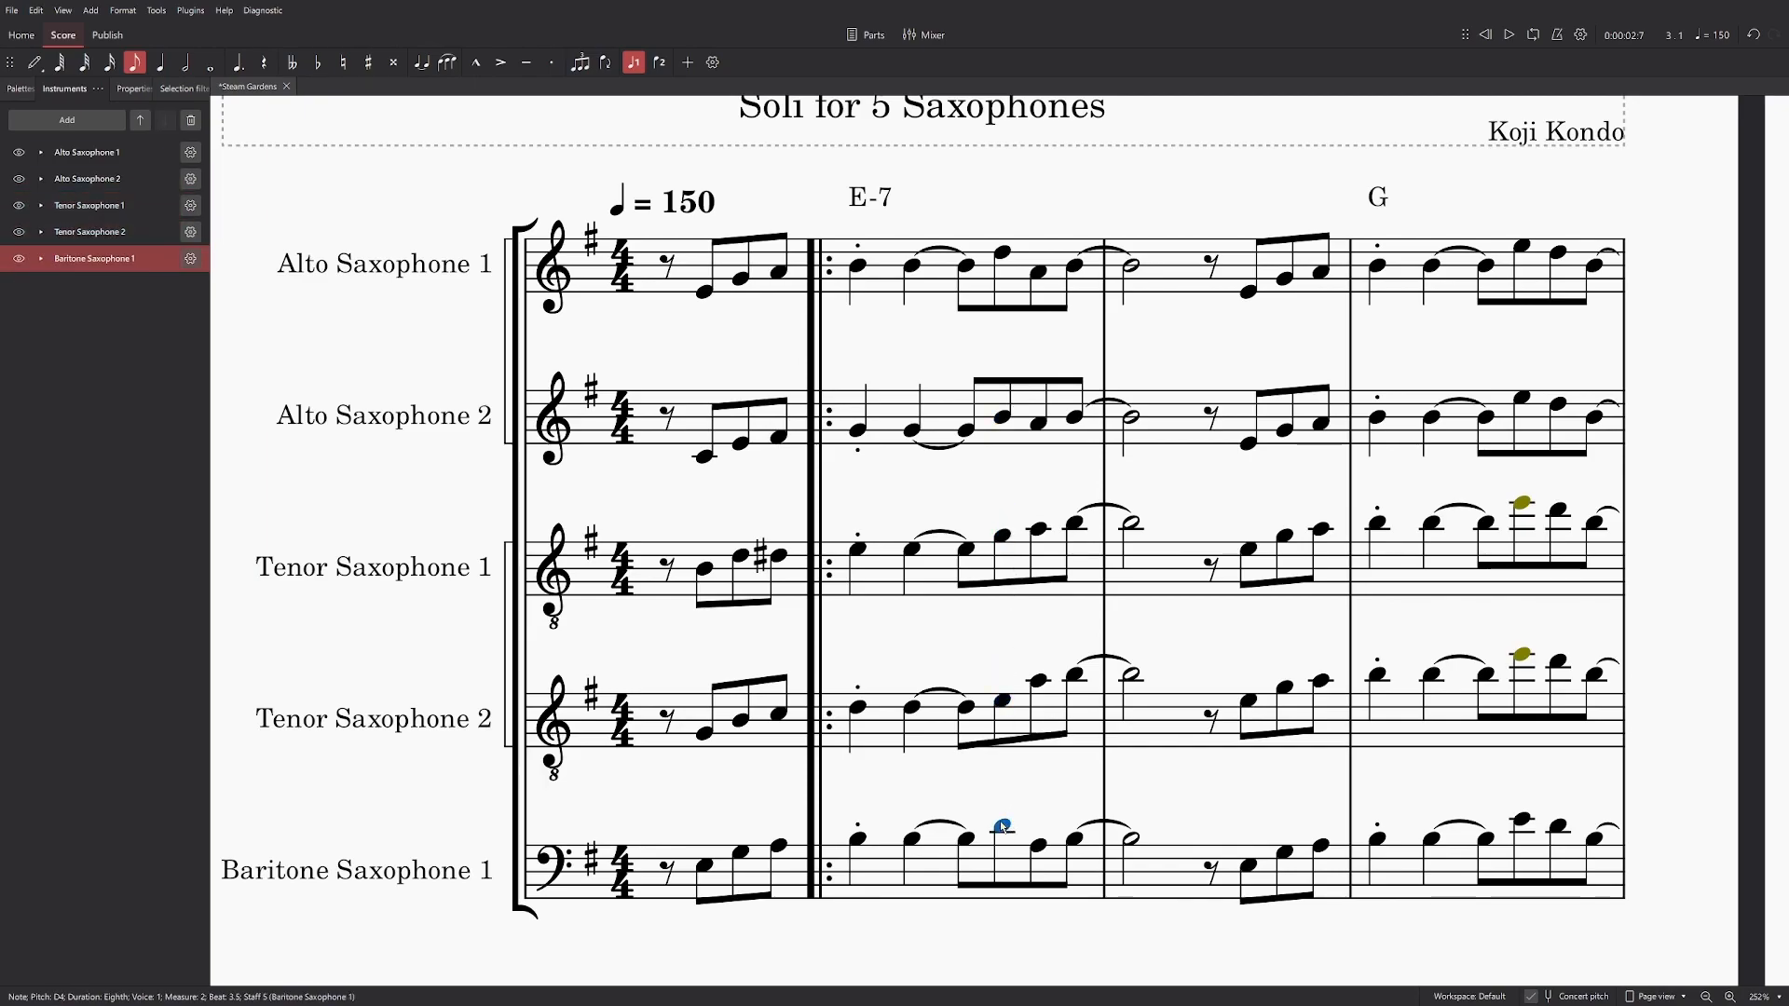
drag(1003, 826, 1004, 819)
click(1006, 704)
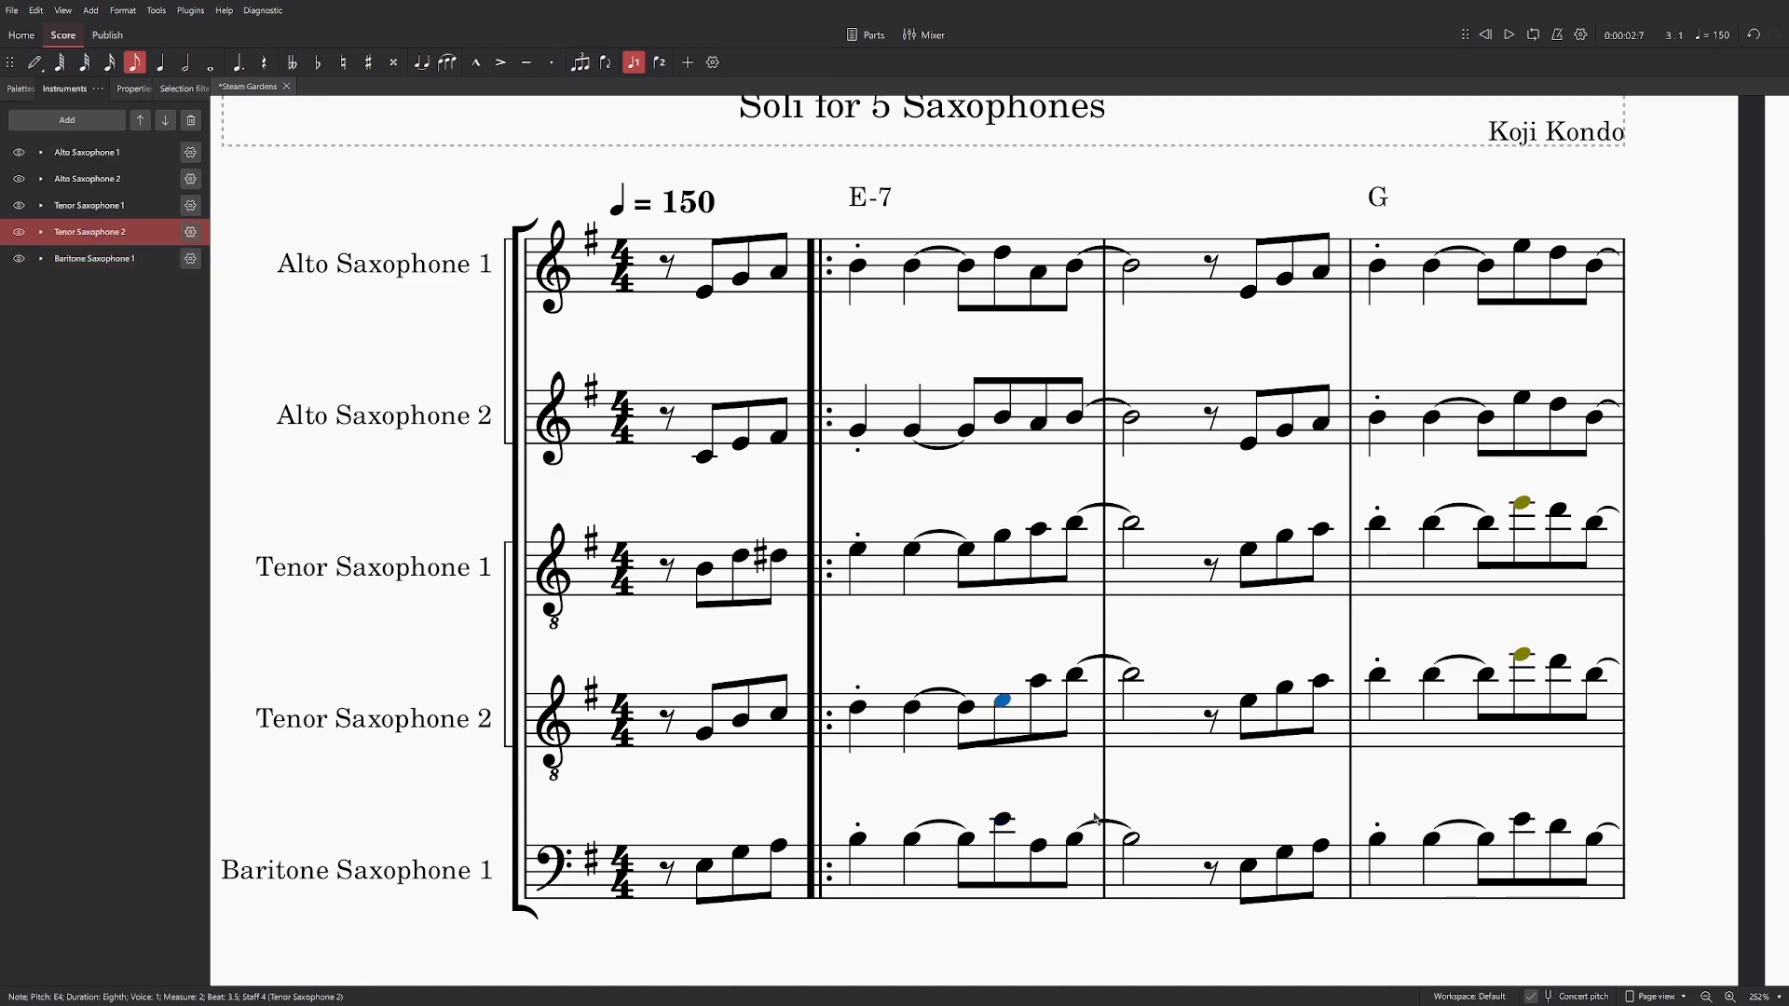
click(1003, 824)
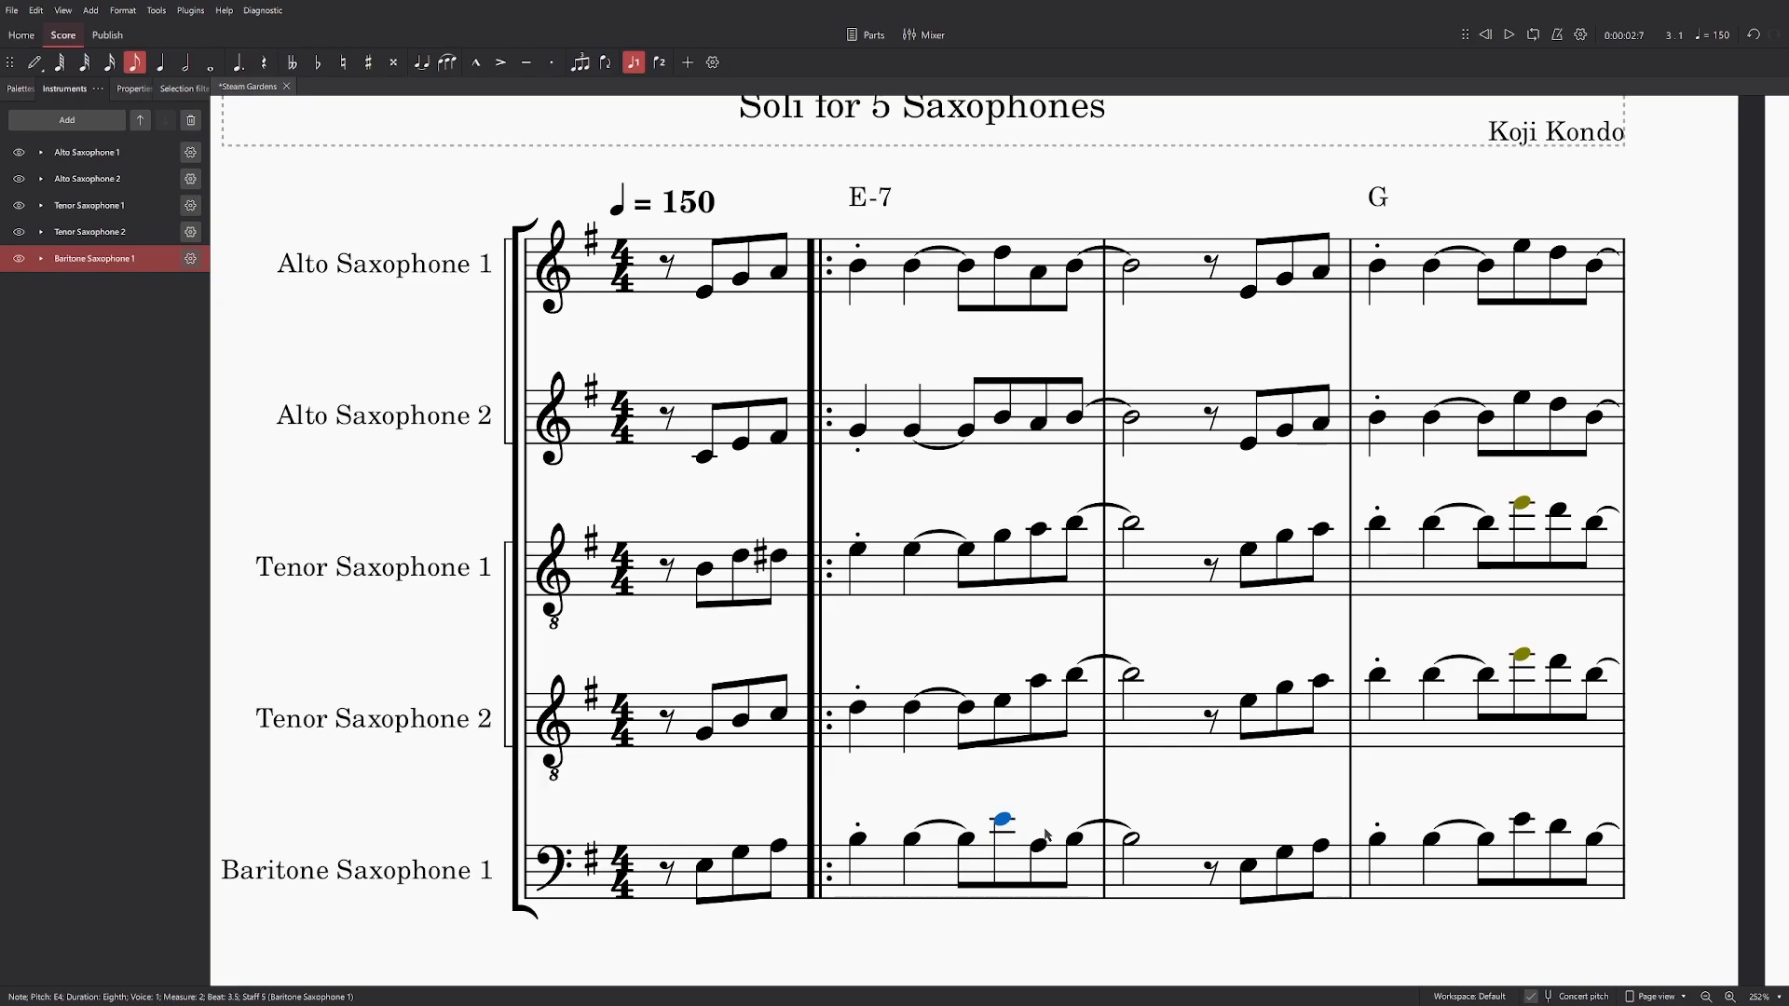
Step: Play back the passage from the start to hear the revoiced measure 2
key(ctrl+Home)
key(space)
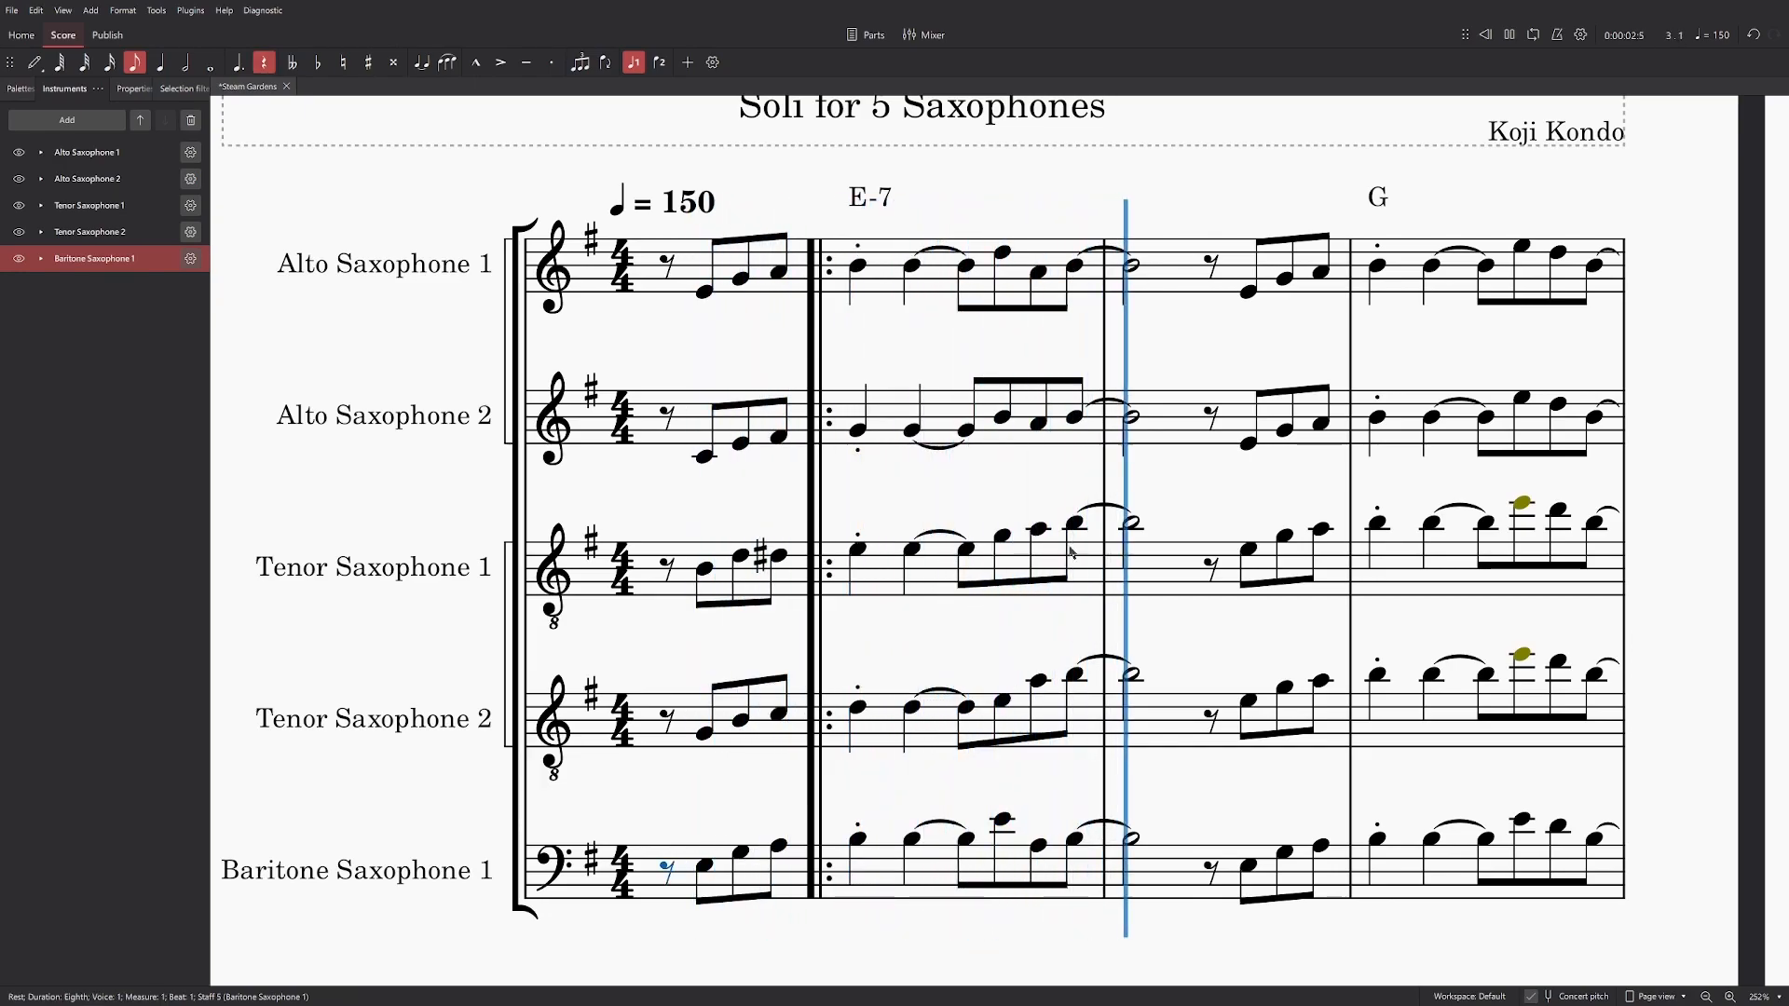
key(space)
Step: Reuse the last pickup note's voicing under the A4 in measure 2: F♯4 in Alto Saxophone 2, D♯4 in Tenor Saxophone 1, C4 in Tenor Saxophone 2
key(Left)
key(Left)
key(Left)
key(Left)
key(Left)
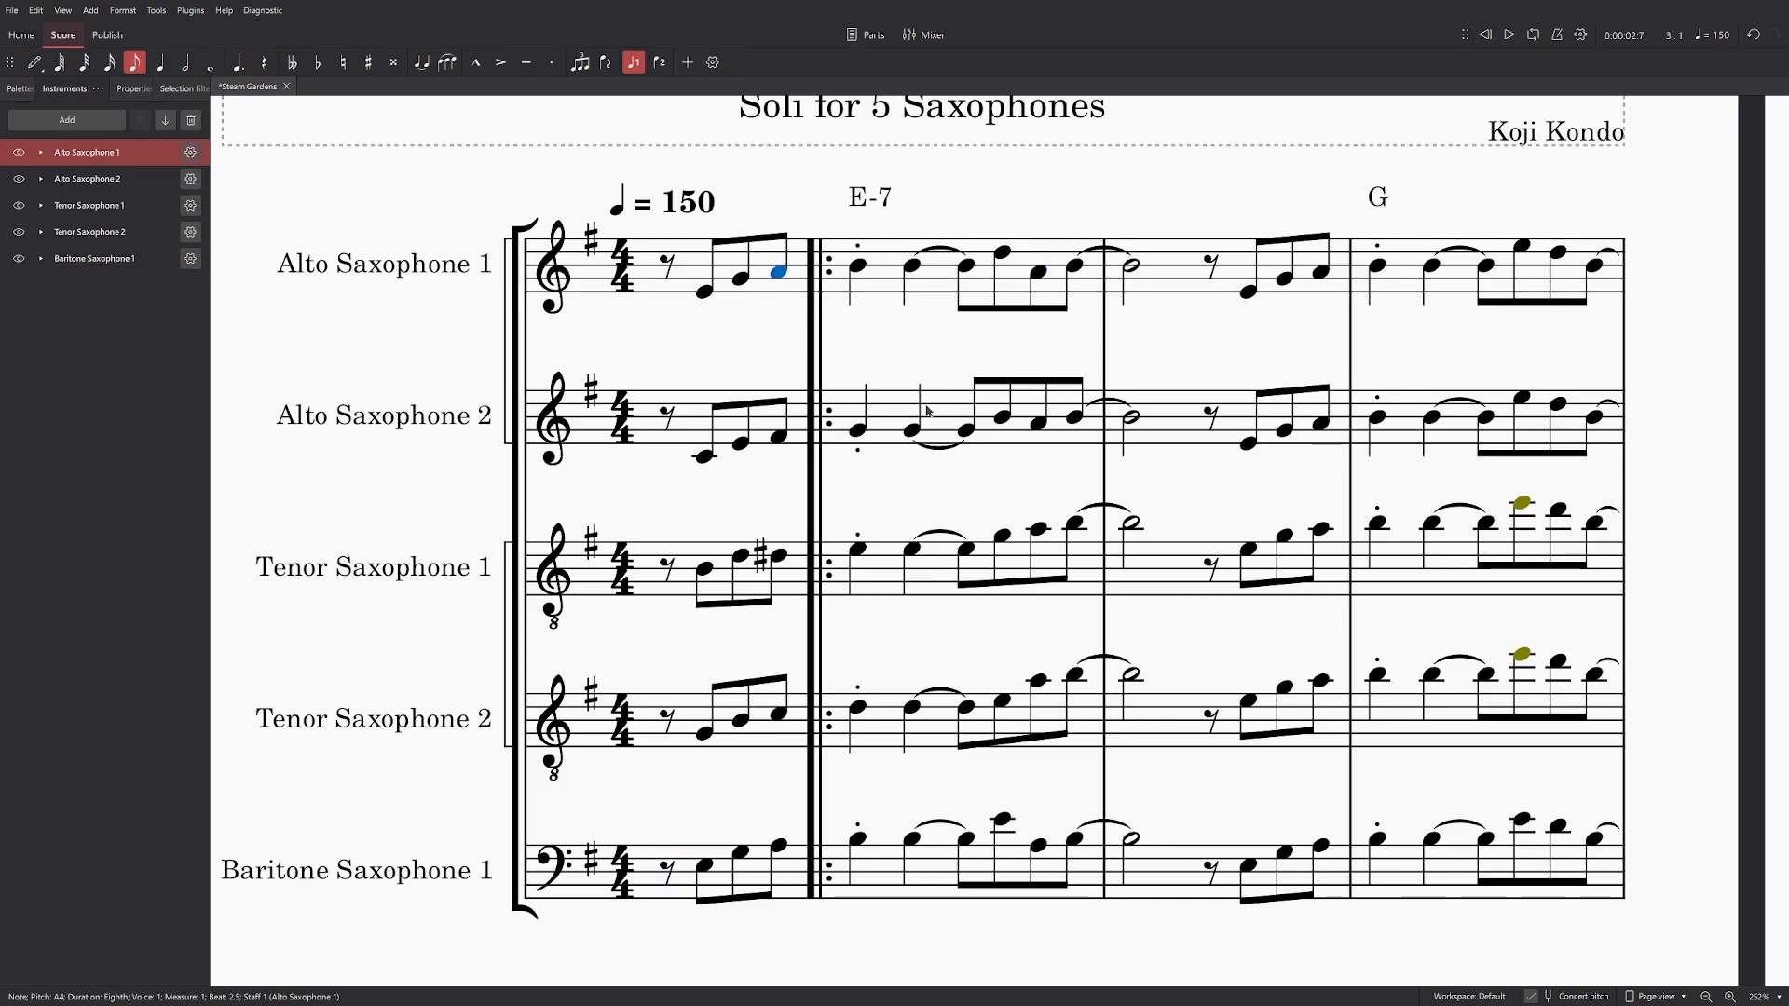
key(space)
key(space)
Step: Lower the last note of measure 2 to G4 in Alto Saxophone 2, E4 in Tenor Saxophone 1 and D4 in Tenor Saxophone 2
click(1078, 268)
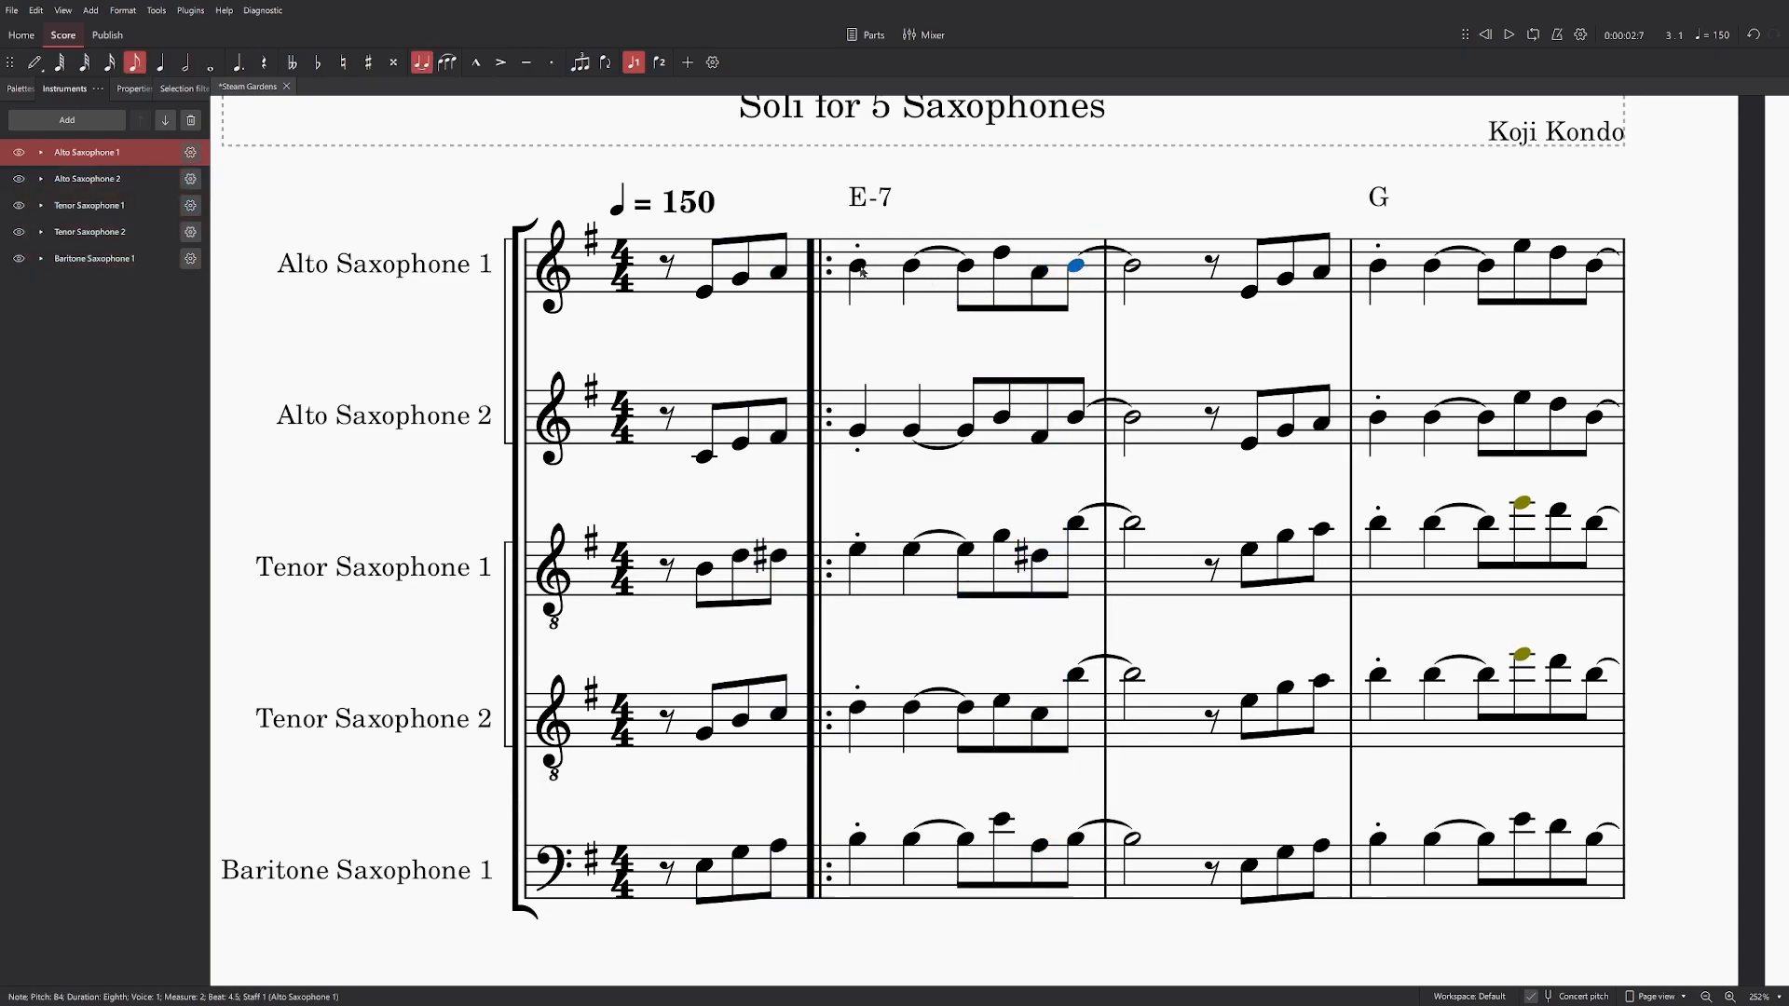
drag(1078, 419, 1078, 430)
drag(1077, 524, 1079, 552)
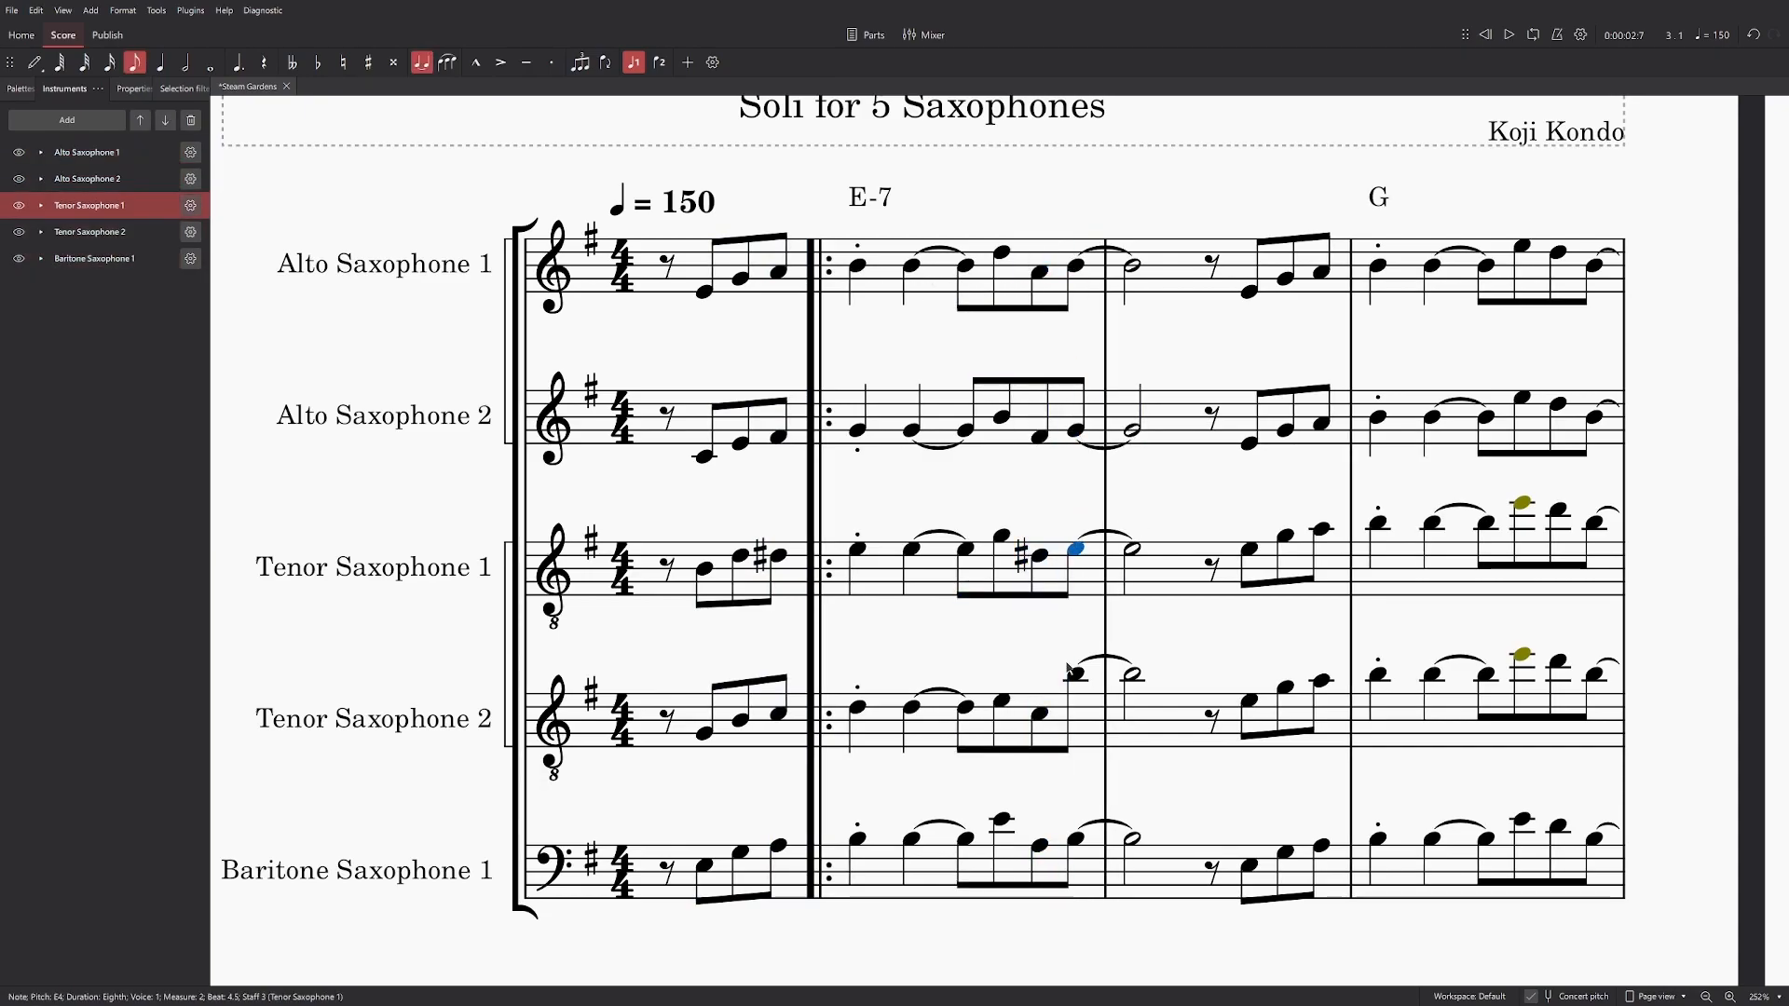
drag(1072, 671, 1077, 706)
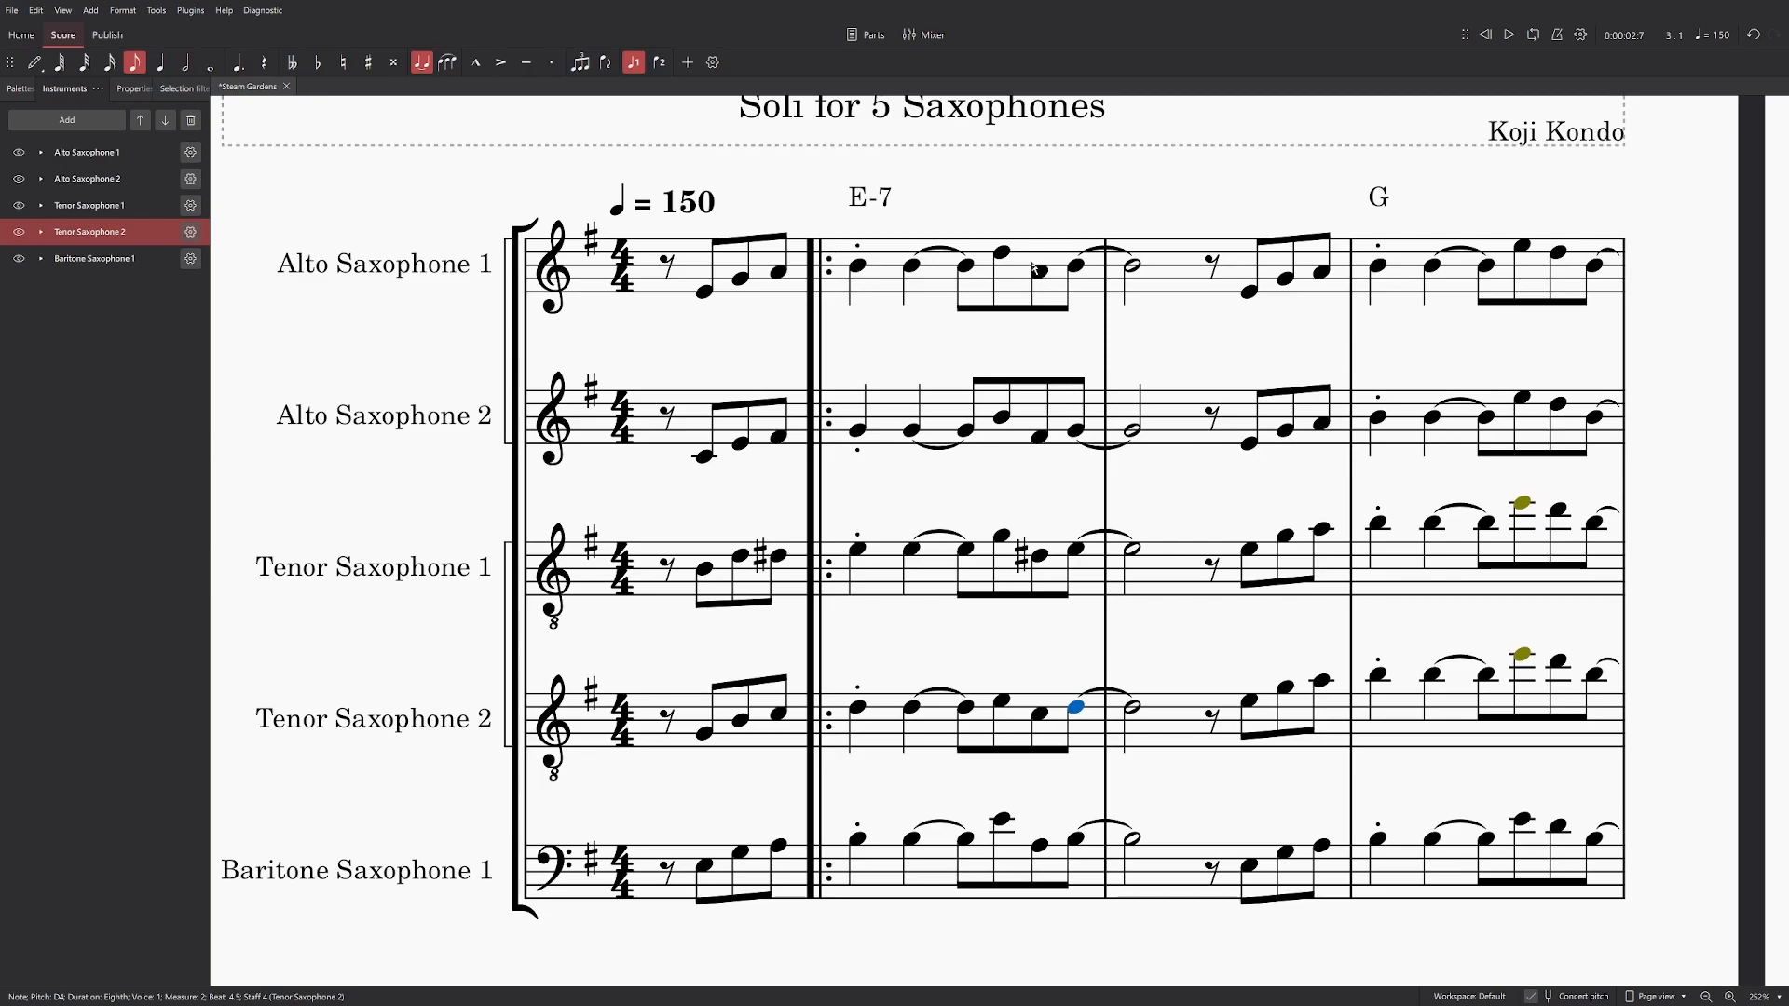
Step: Play back the score from the first beat of measure 2
click(863, 268)
key(space)
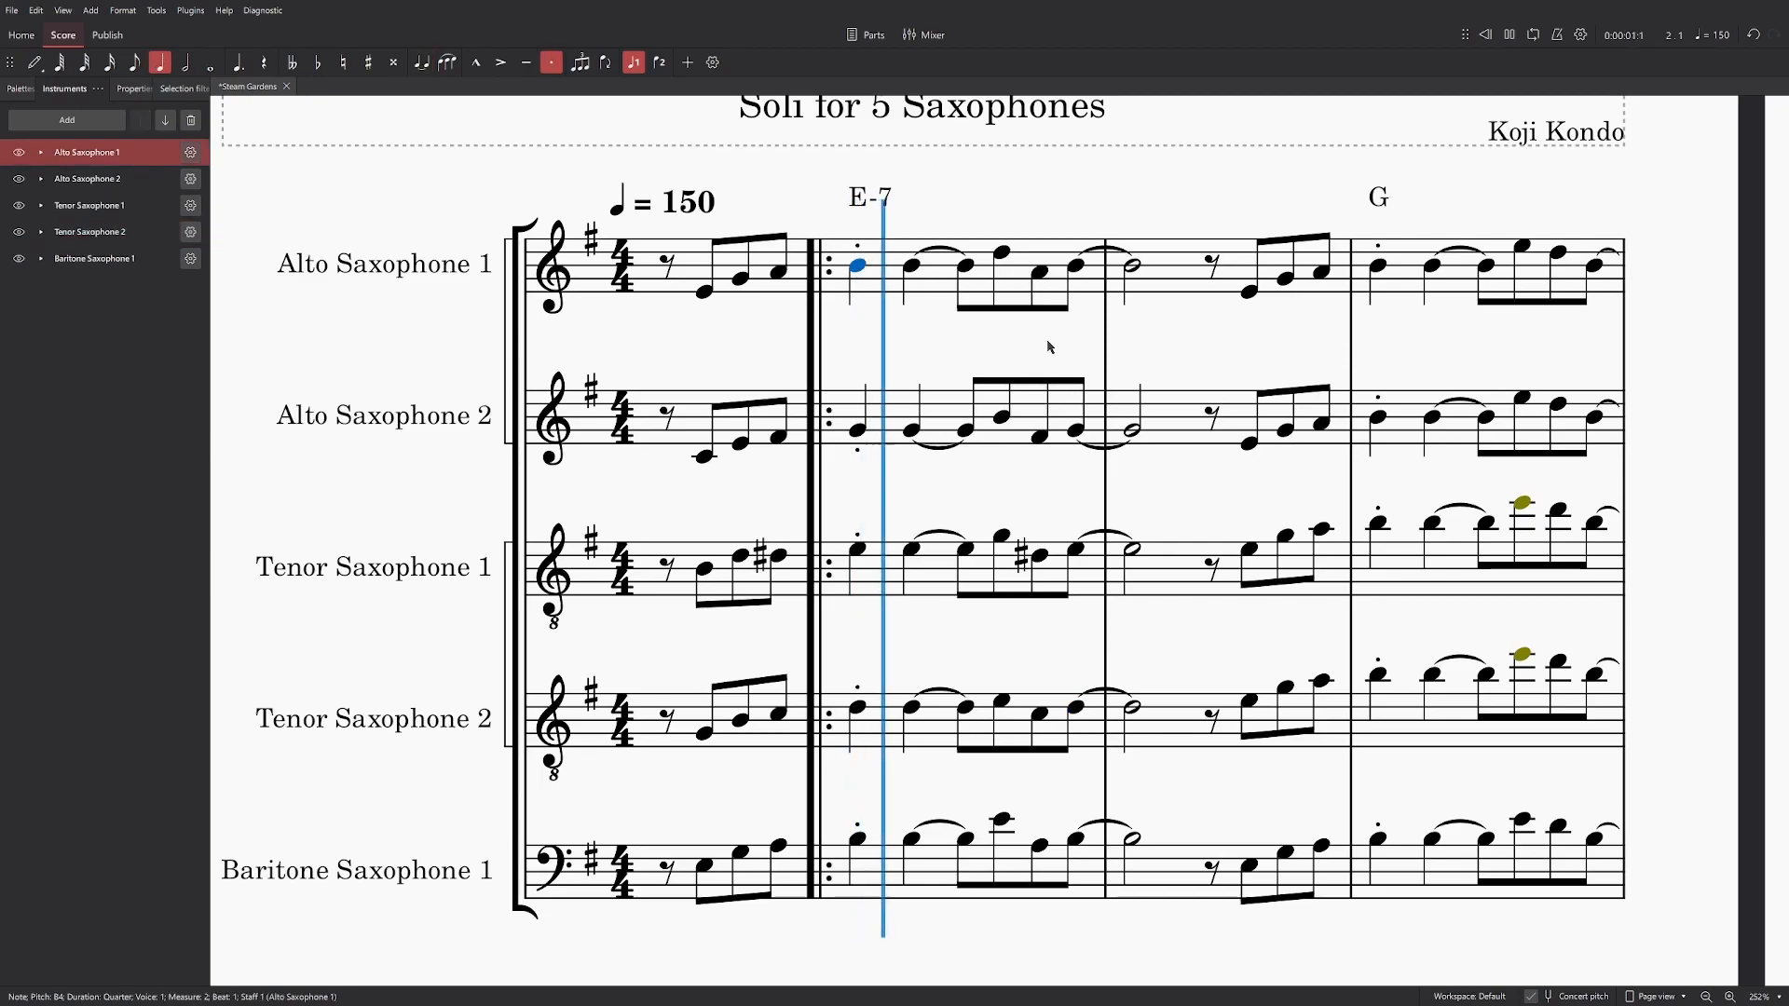
key(space)
Step: Slow the playback tempo to 50% and listen from the second note of measure 2
key(Right)
key(Right)
drag(1465, 35, 1258, 97)
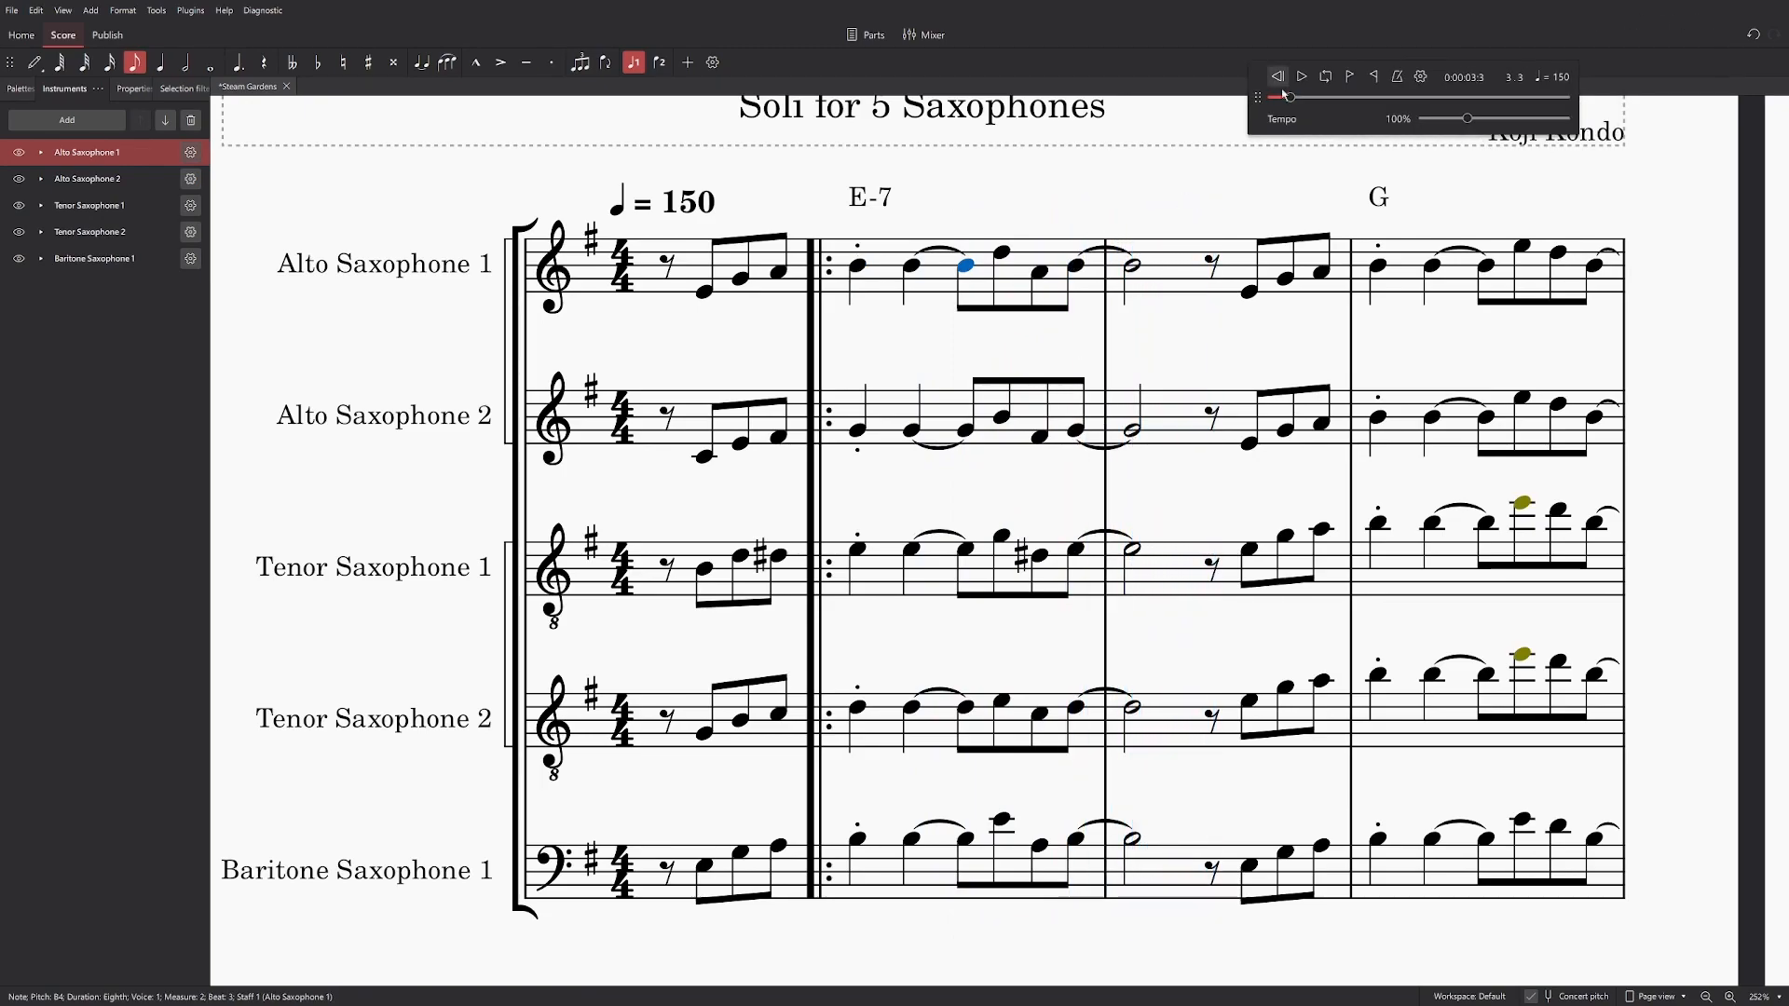
key(Left)
key(space)
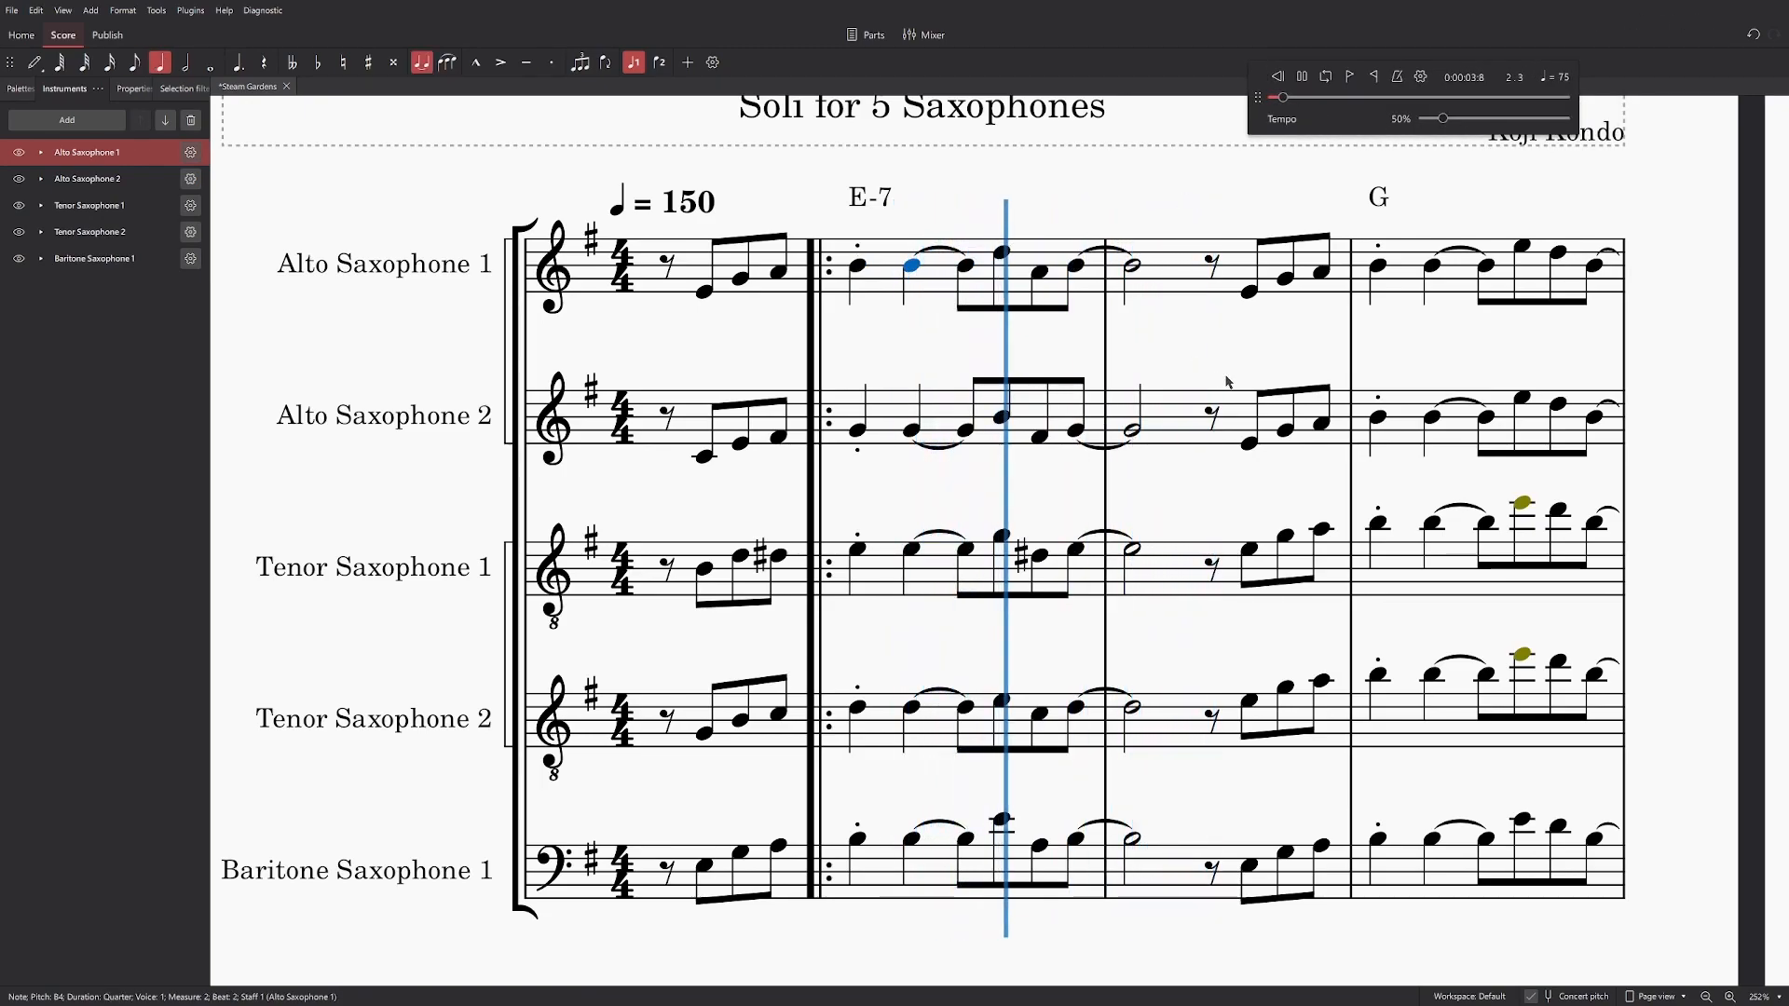
key(space)
drag(1259, 97, 1407, 34)
Step: Revoice under measure 2's A4 with E4 in Alto Saxophone 2, D4 in Tenor Saxophone 1, B3 in Tenor Saxophone 2 and G3 in Baritone Saxophone 1
key(Right)
key(Right)
key(Right)
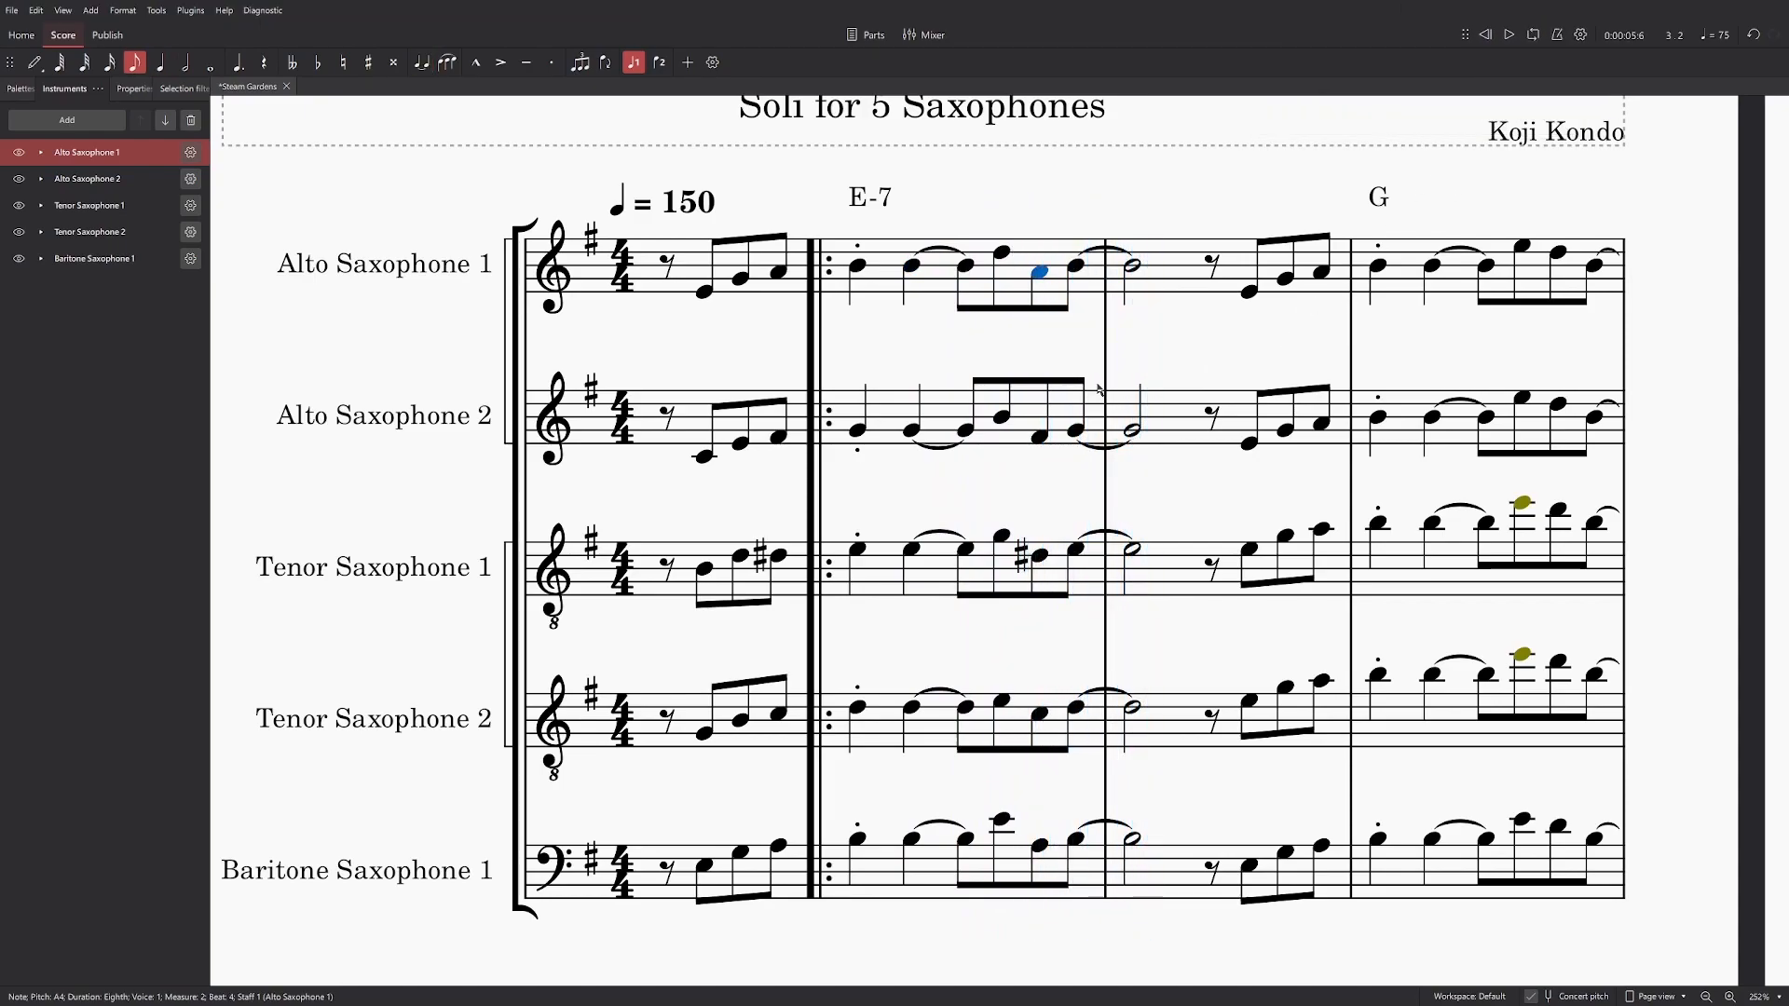
click(1041, 435)
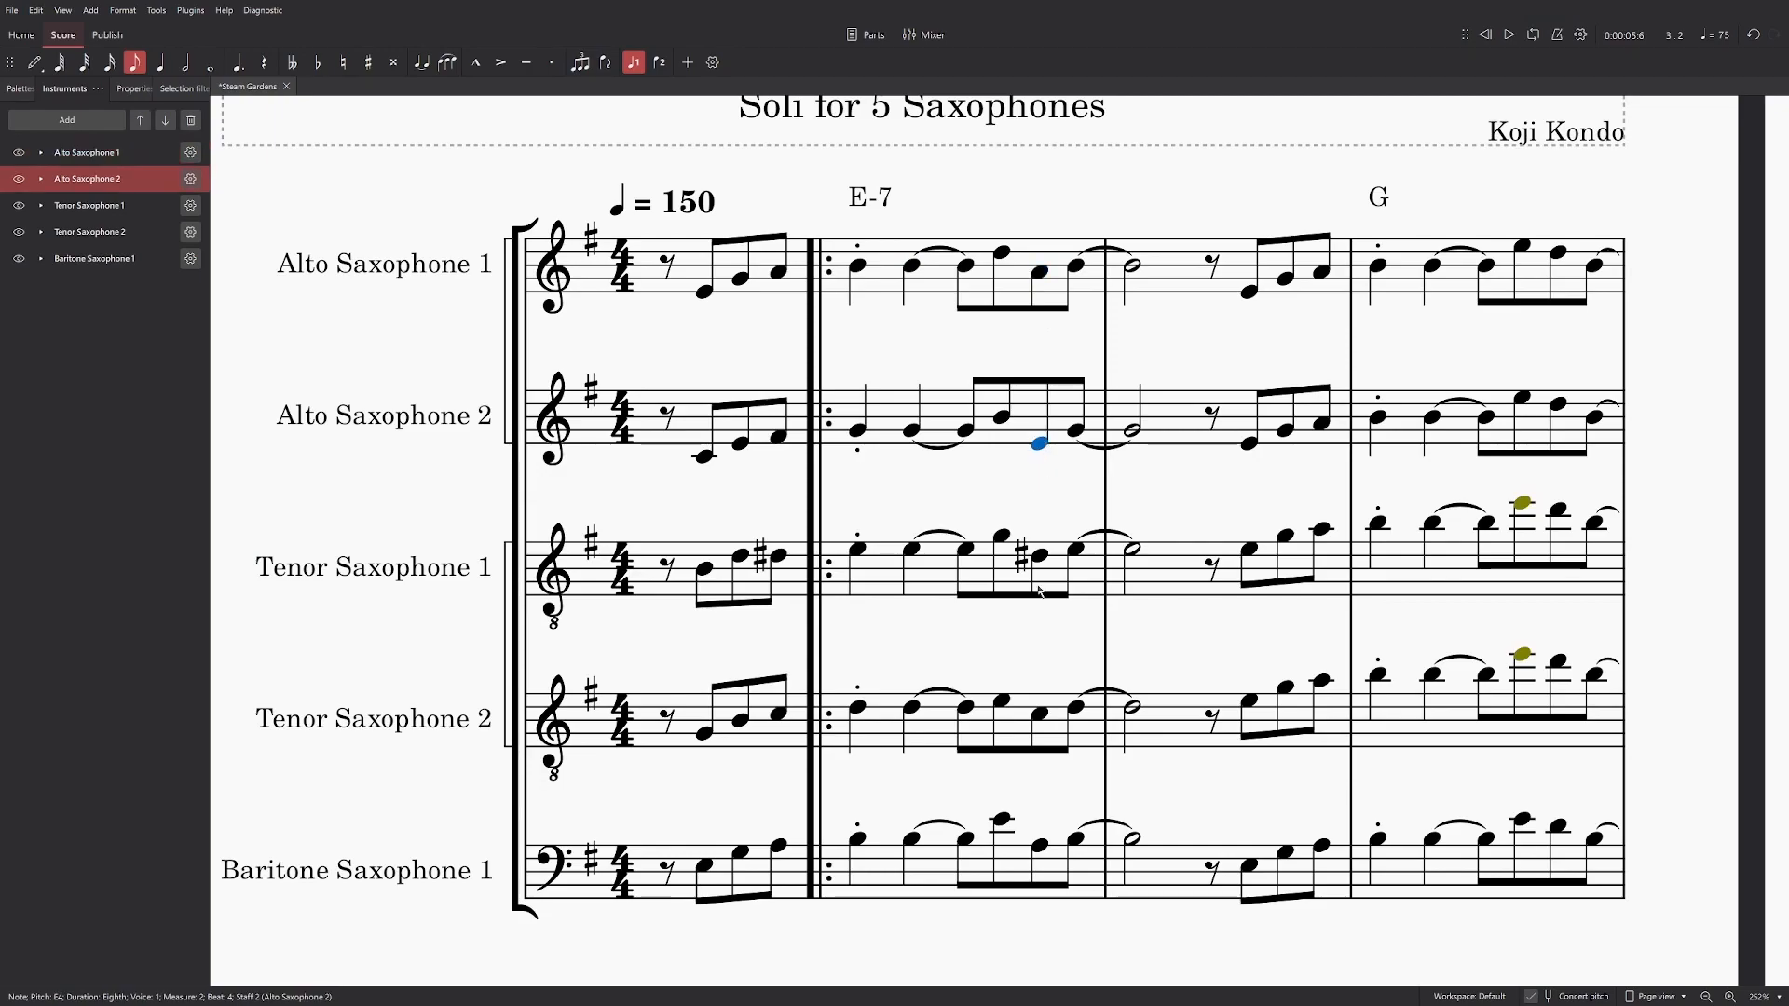
click(1044, 558)
key(Down)
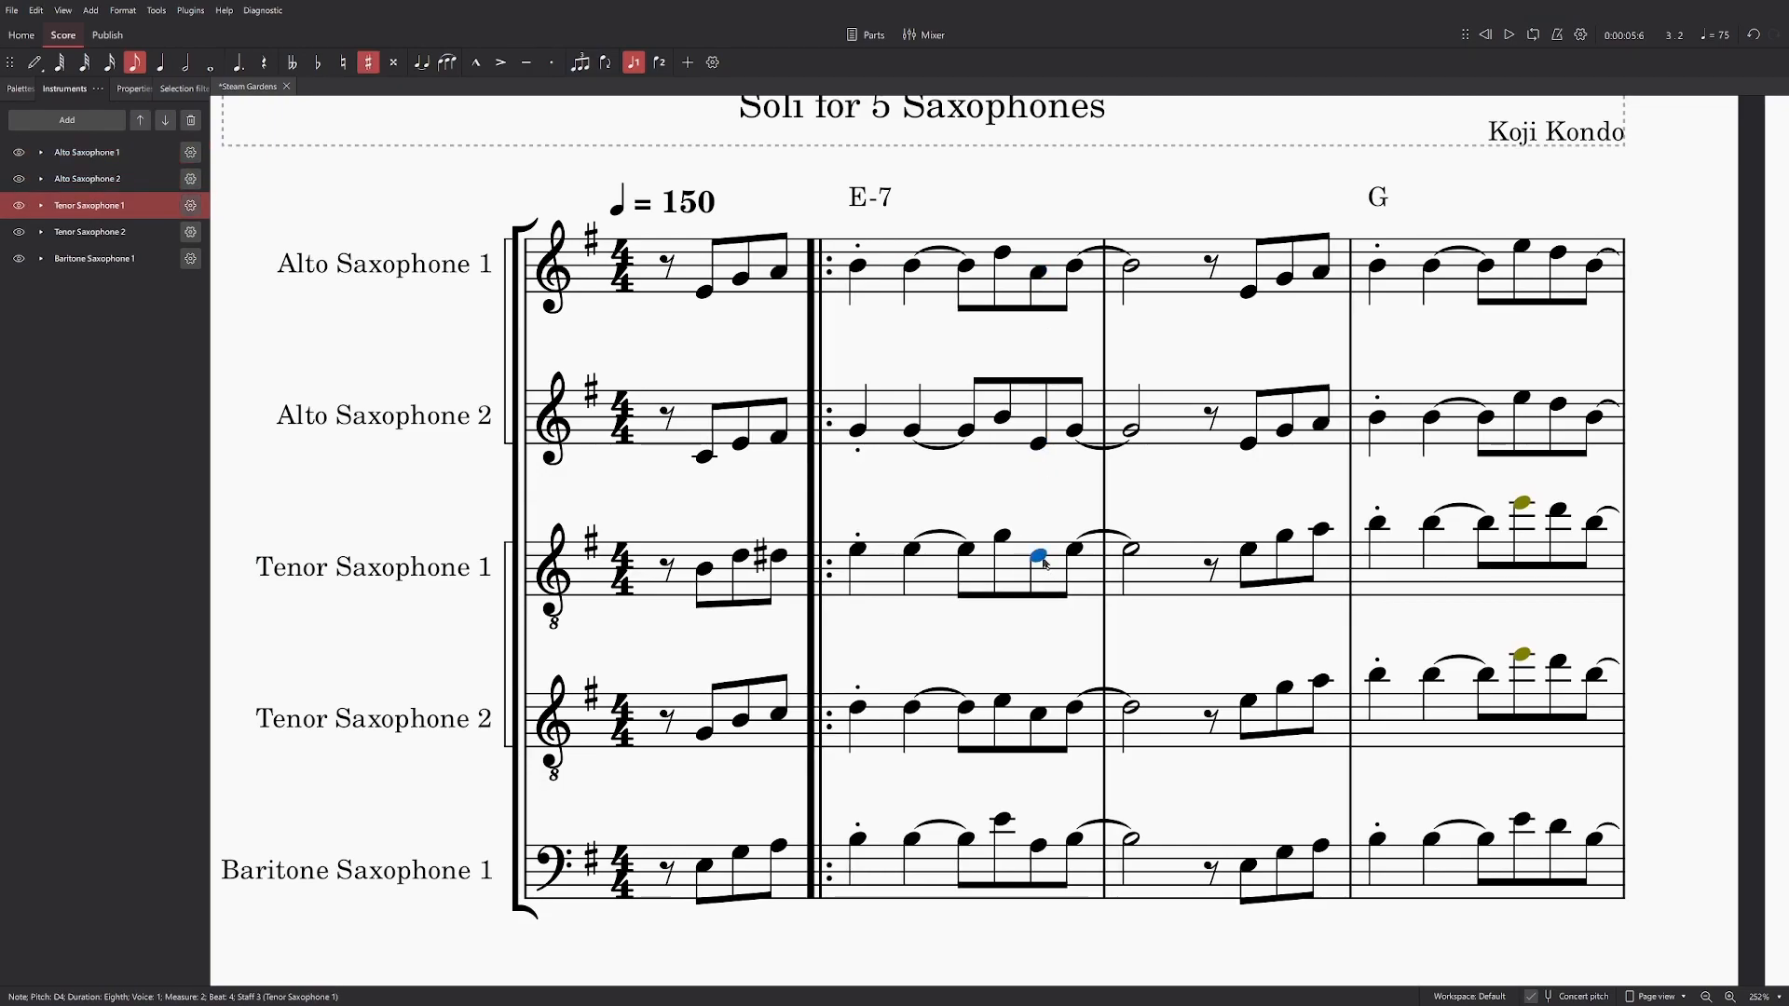
click(1039, 720)
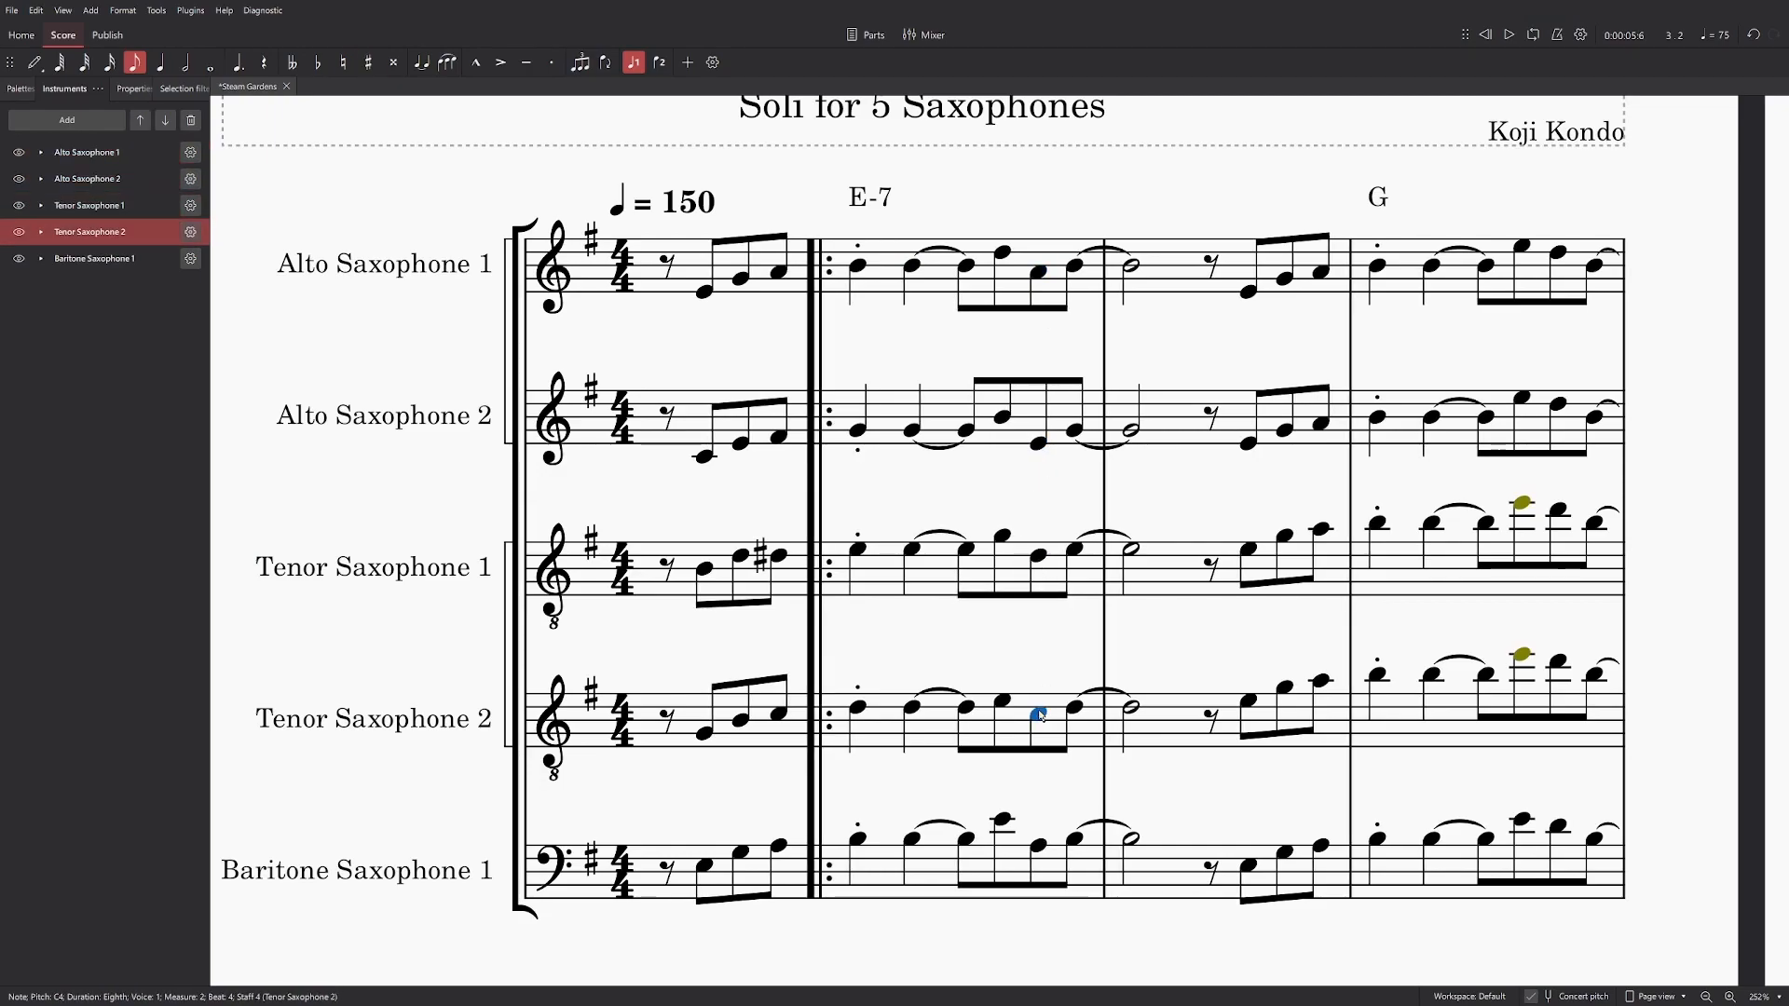
click(1040, 845)
key(Down)
Step: Play back the pickup and measure 2 from the start at the slow tempo
key(ctrl+Home)
key(space)
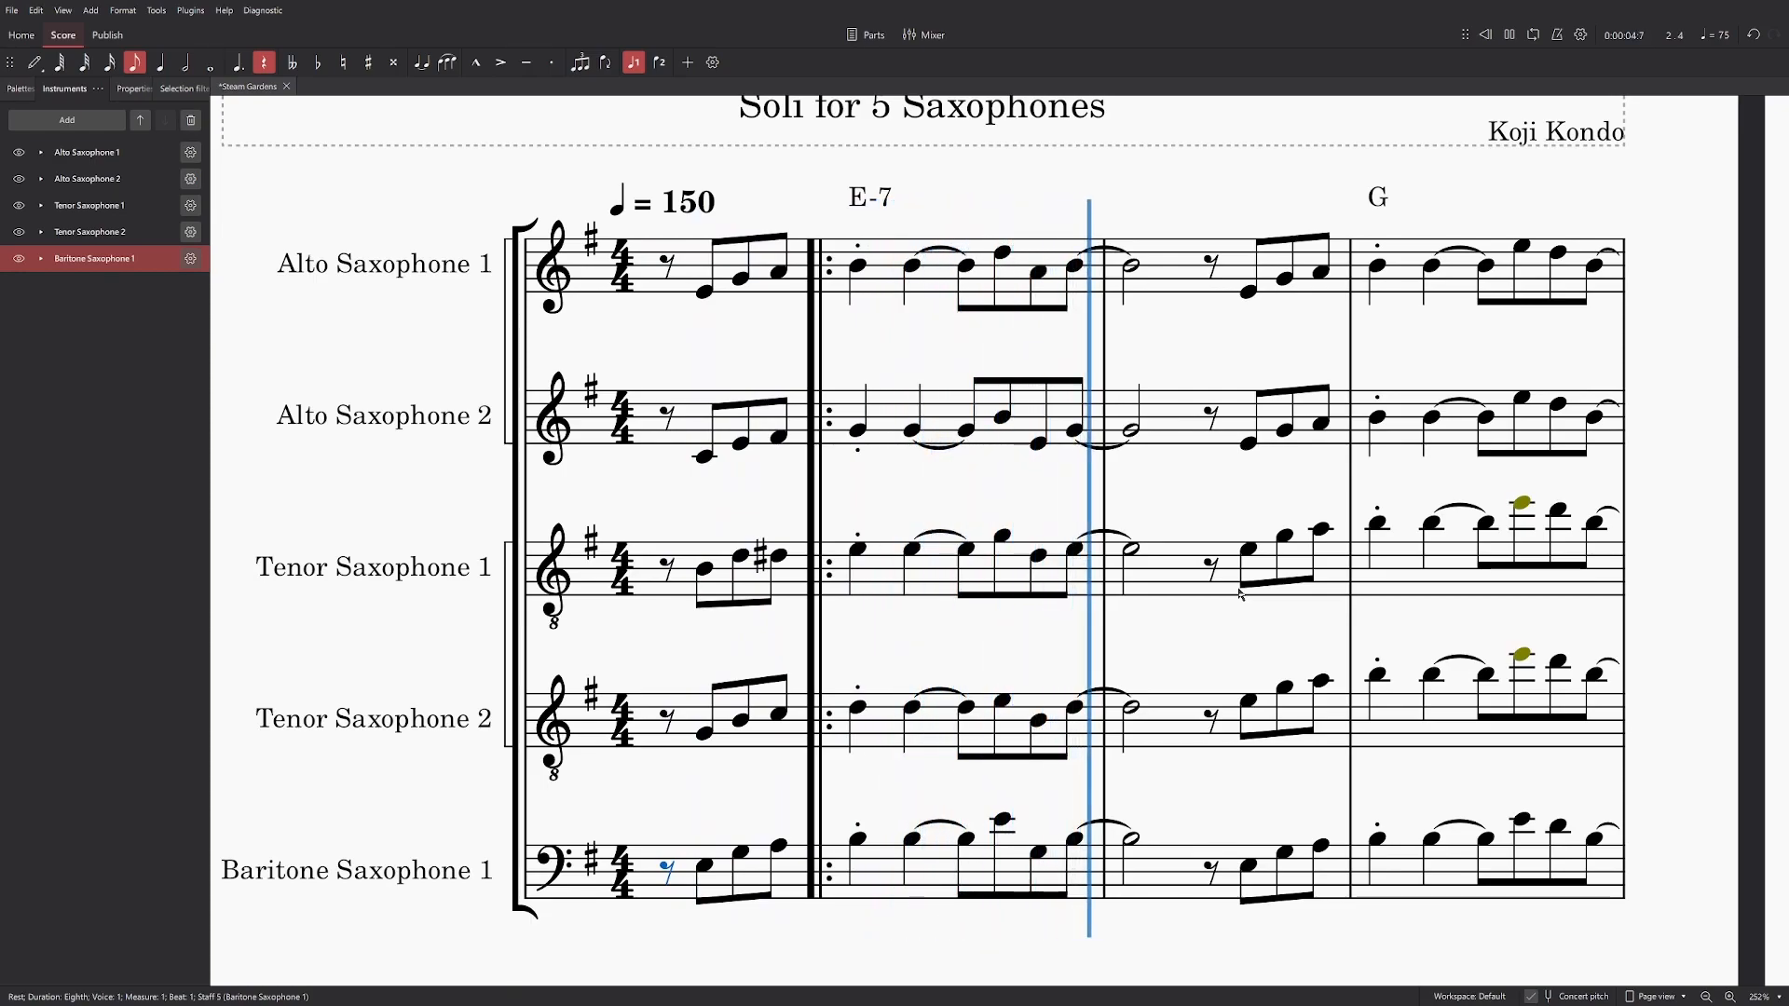
key(space)
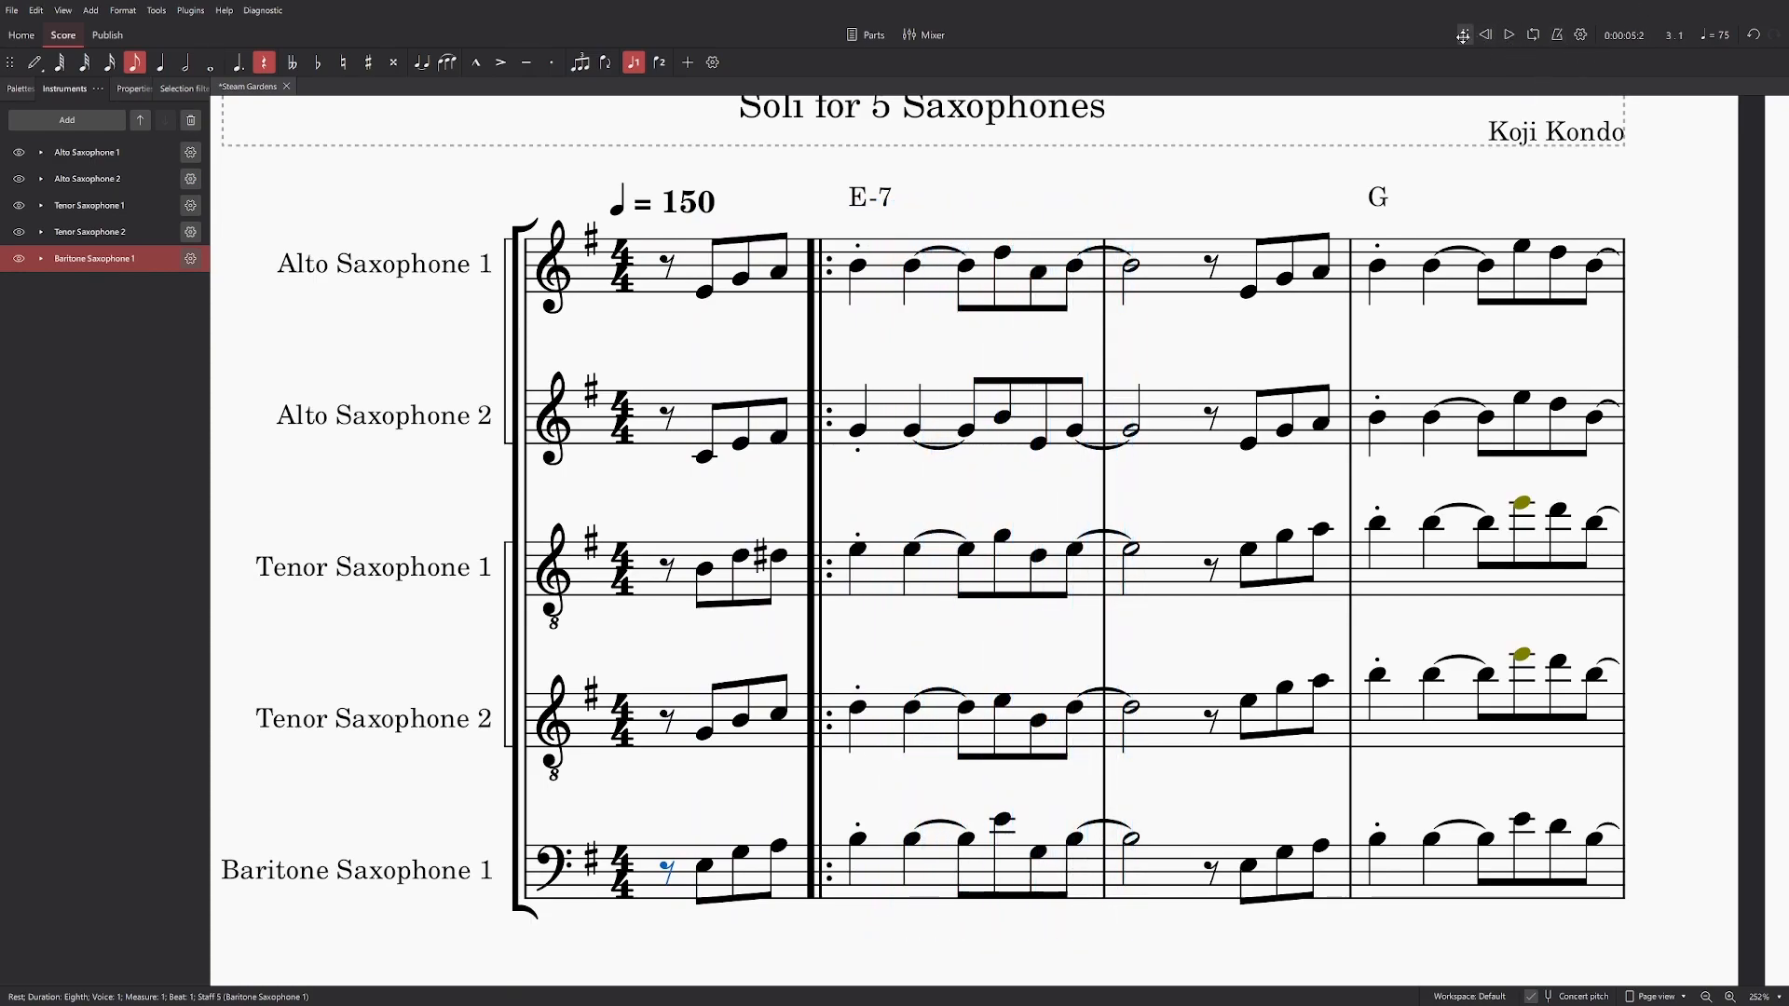
Step: Restore the playback tempo to 100%
drag(1465, 34, 1322, 104)
drag(1503, 127, 1532, 128)
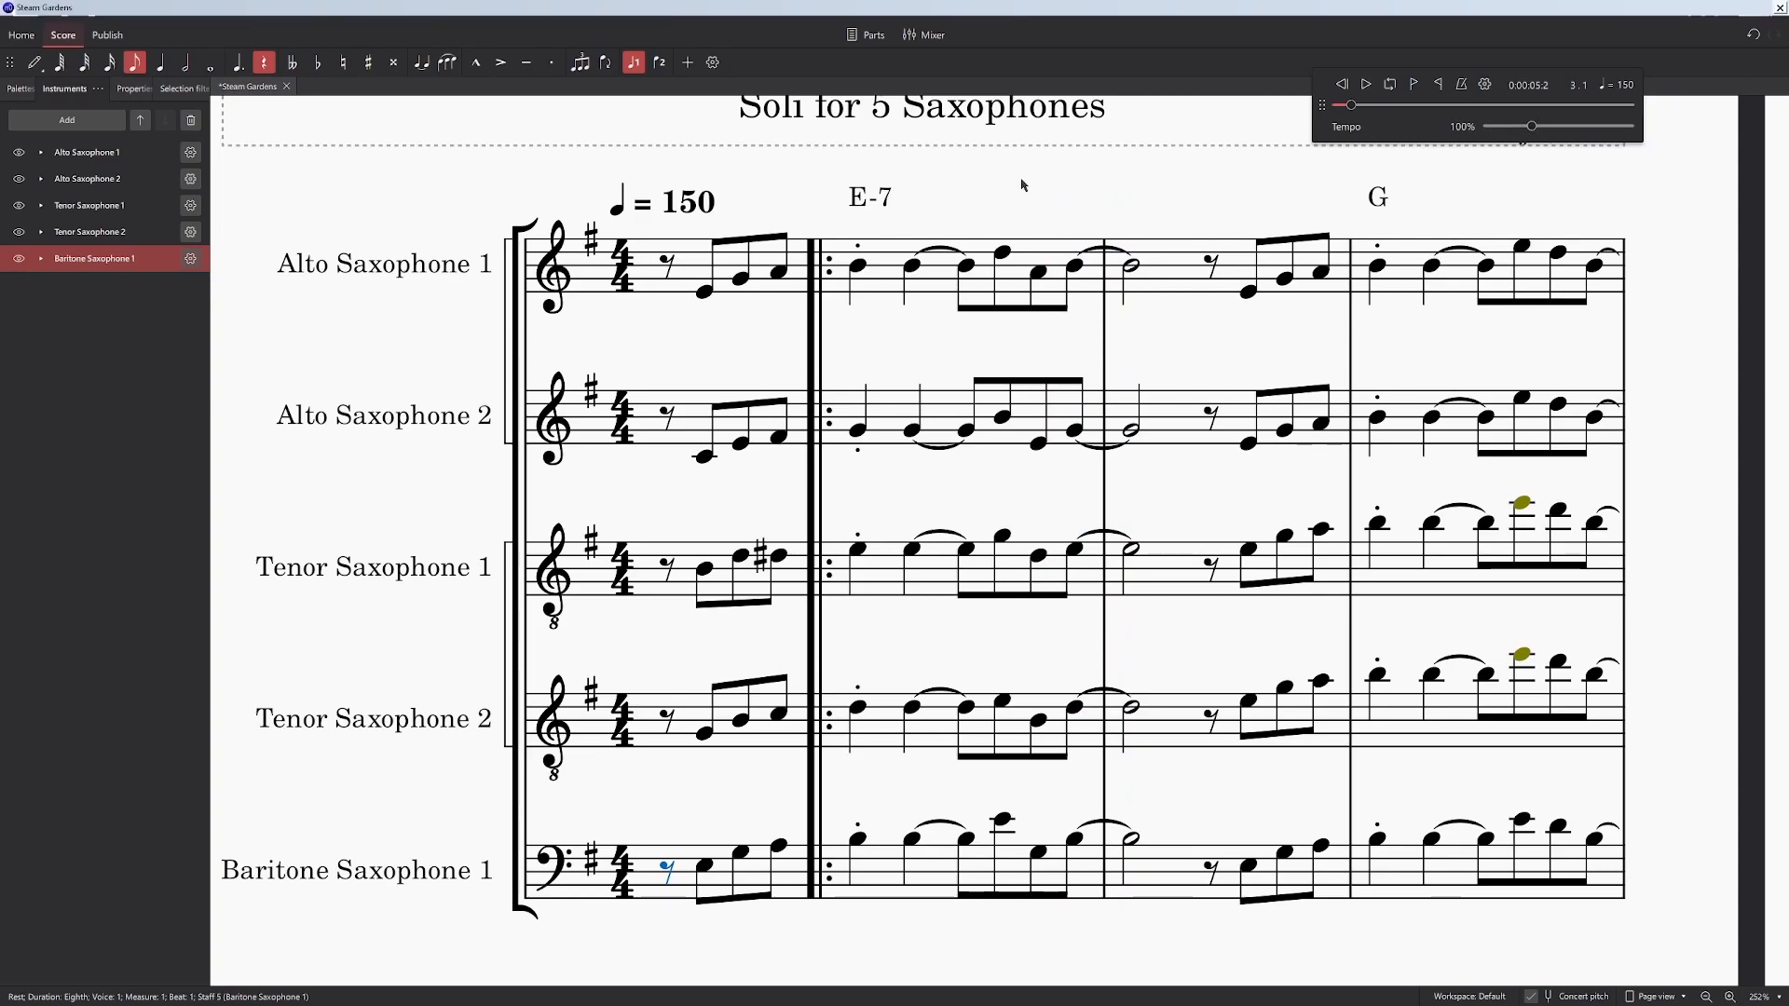
click(1050, 287)
Step: Copy the opening pickup measure in all five saxophone parts and paste it starting at the eighth rest in measure 3
click(1075, 267)
key(Right)
key(Right)
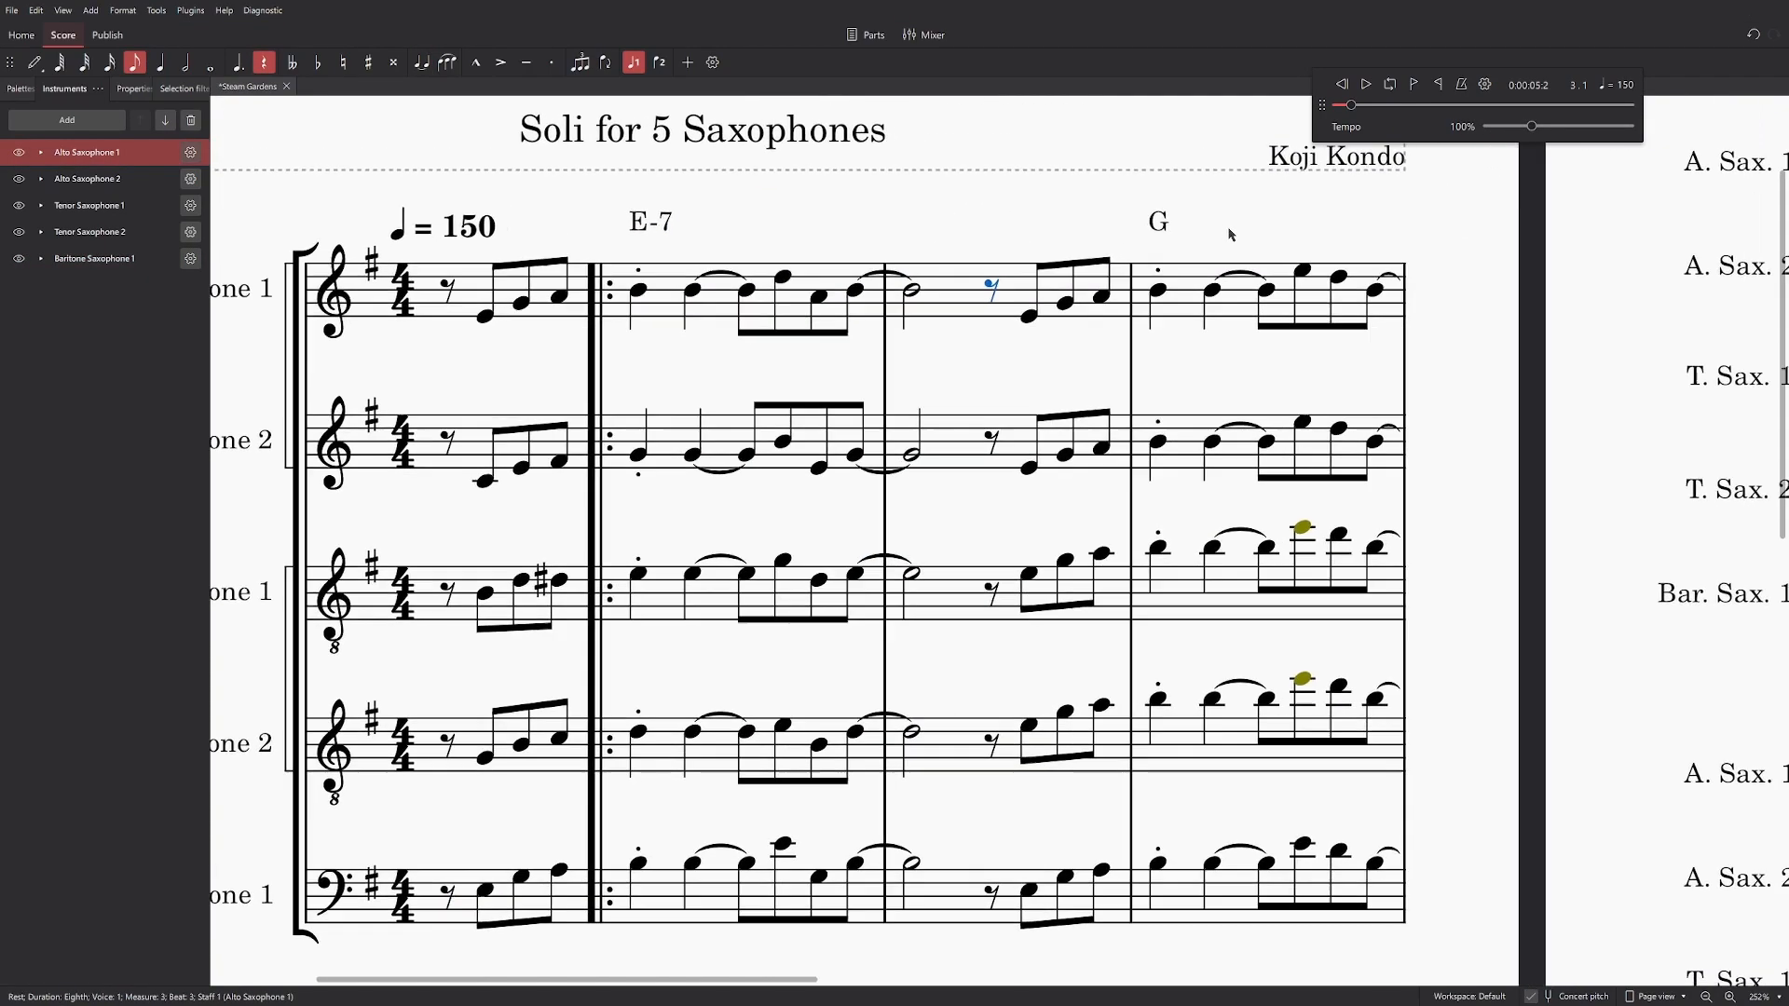
scroll(1031, 313, up, 2)
scroll(1031, 312, down, 1)
key(Right)
ctrl+scroll(1050, 251, down, 2)
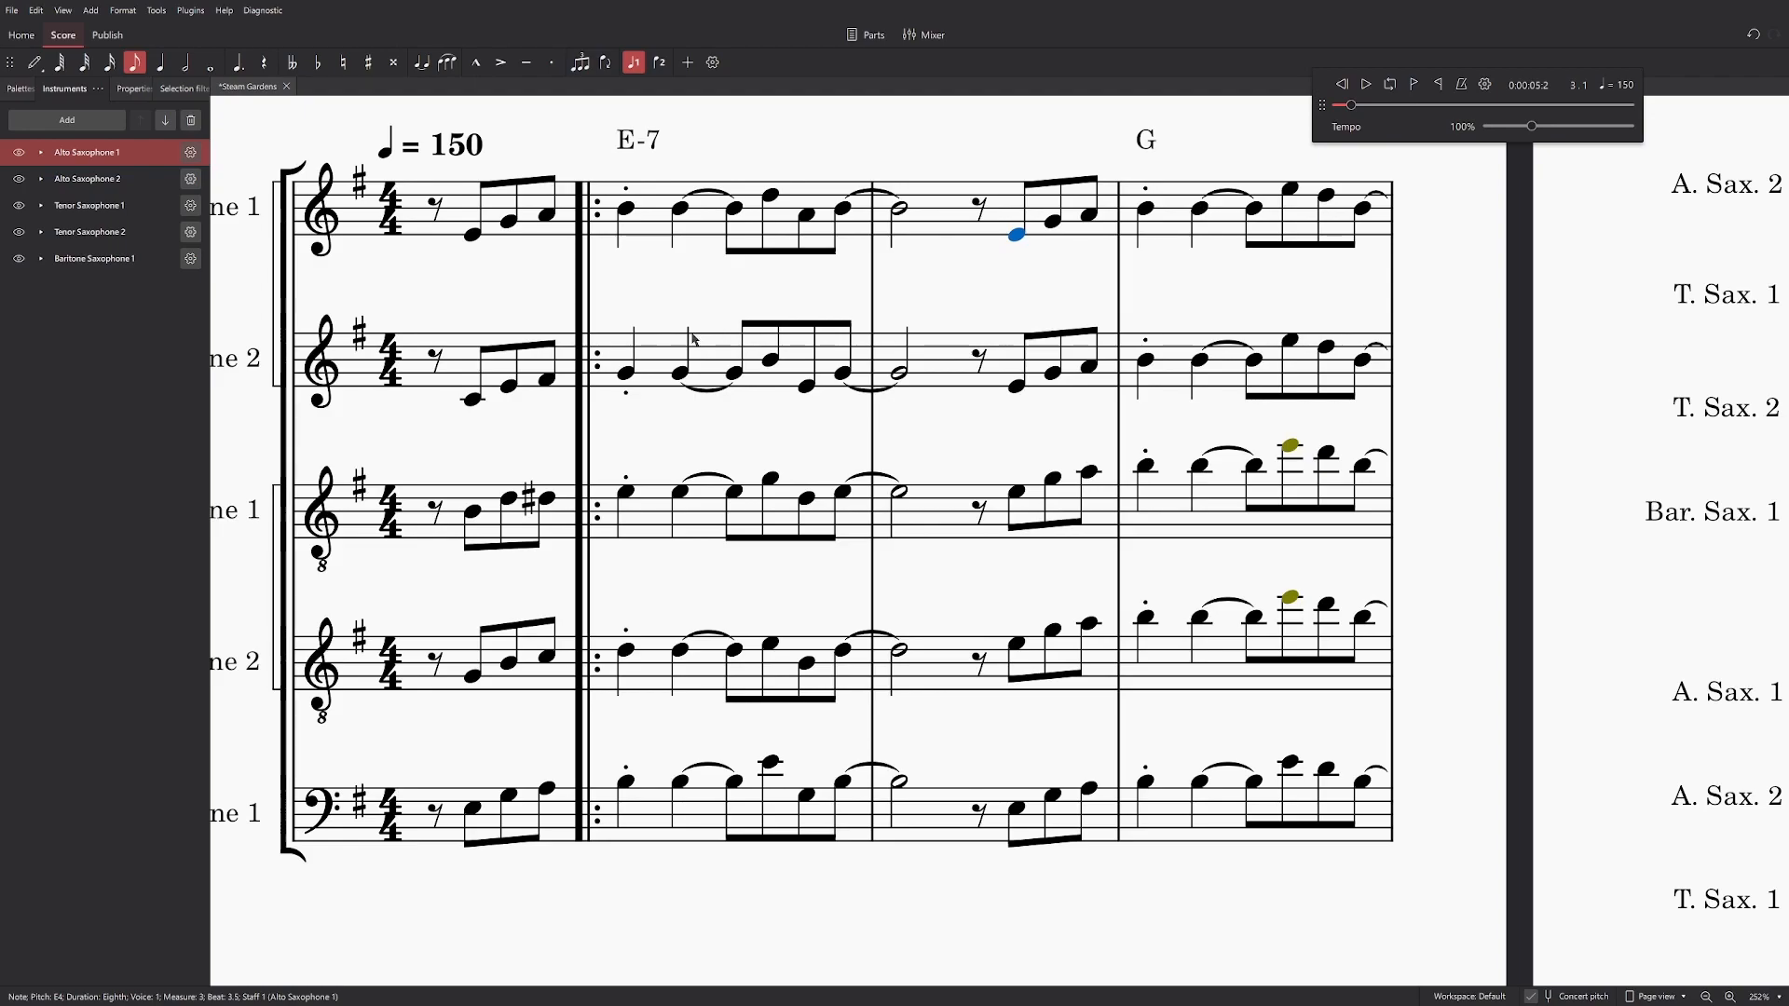
click(436, 207)
shift+click(548, 790)
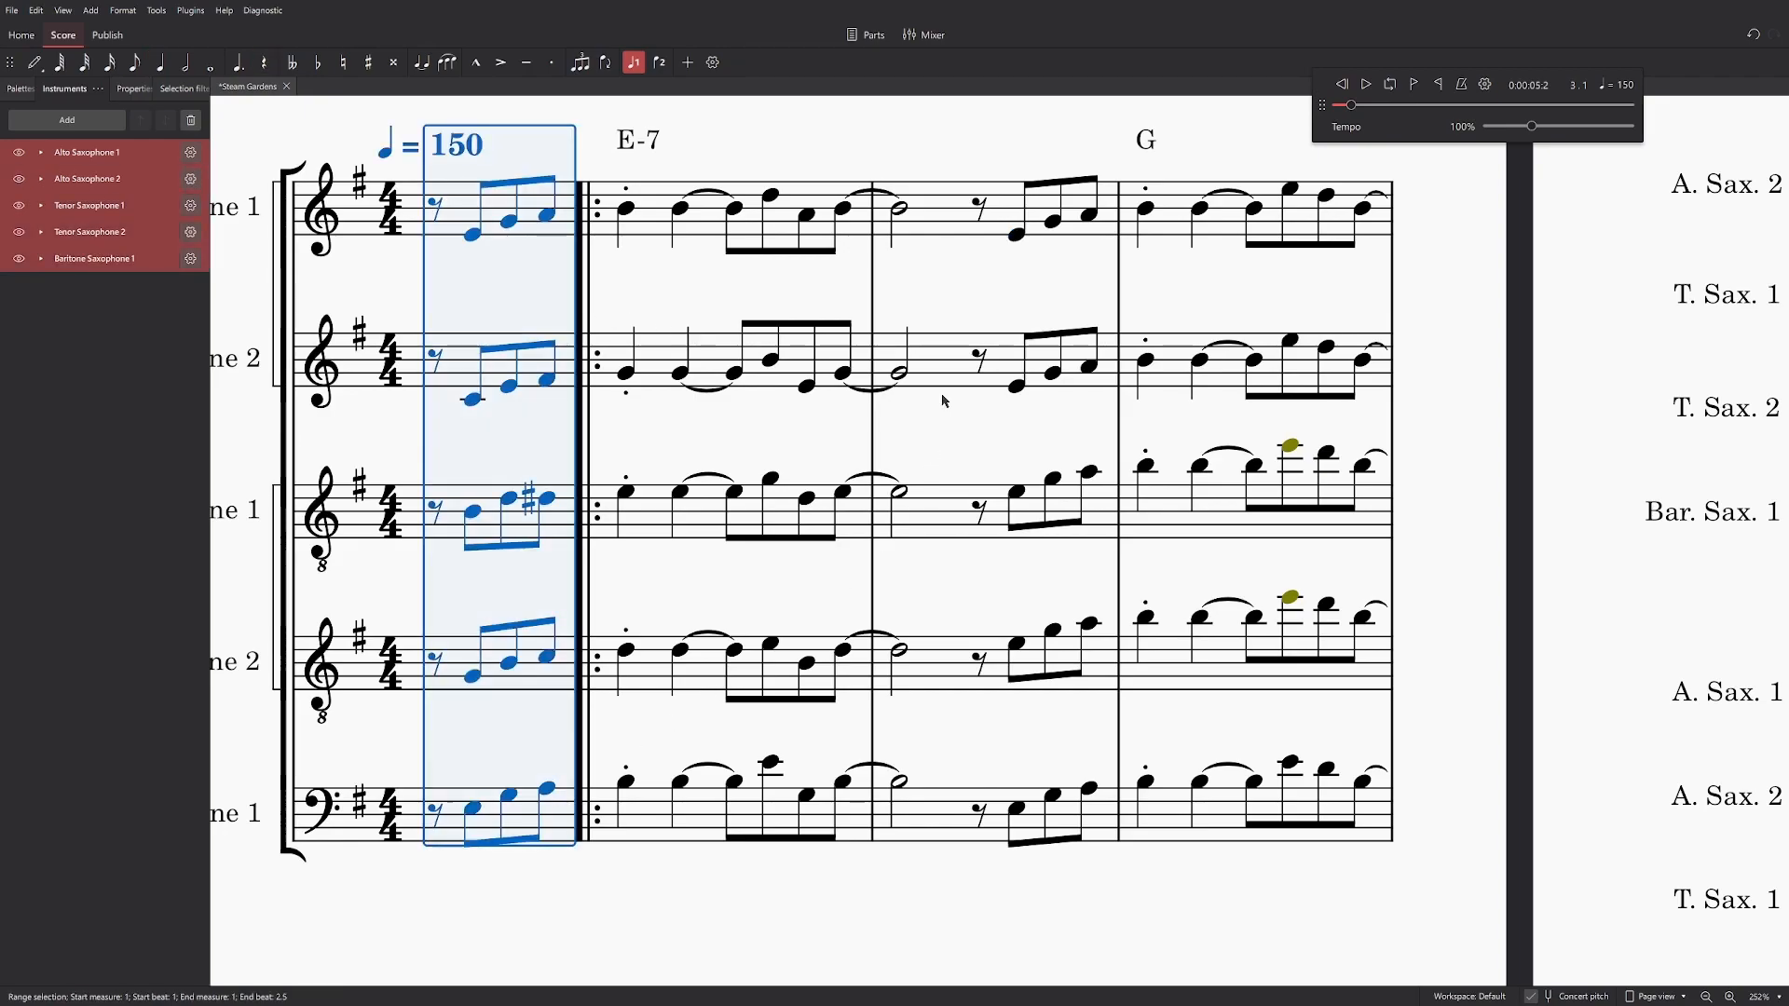
click(978, 207)
key(ctrl+v)
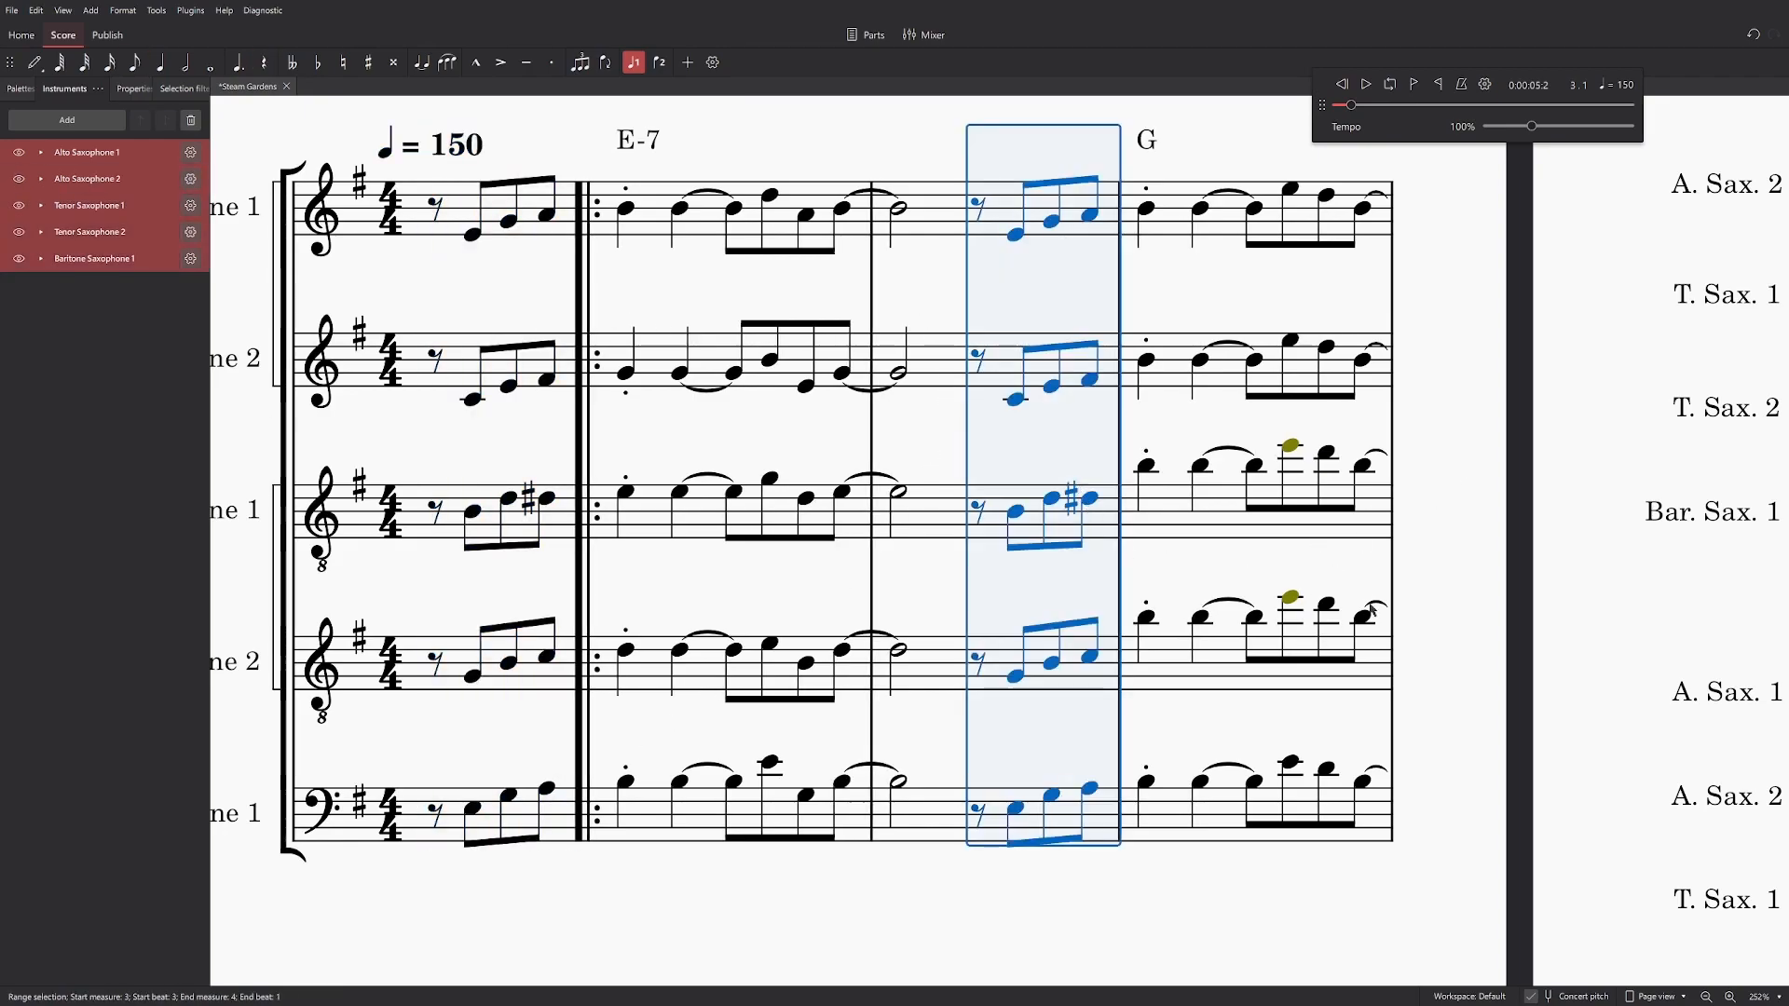
Step: Lower the first note of measure 4 to G4 in Alto Saxophone 2 and D4 in Tenor Saxophone 1
key(Right)
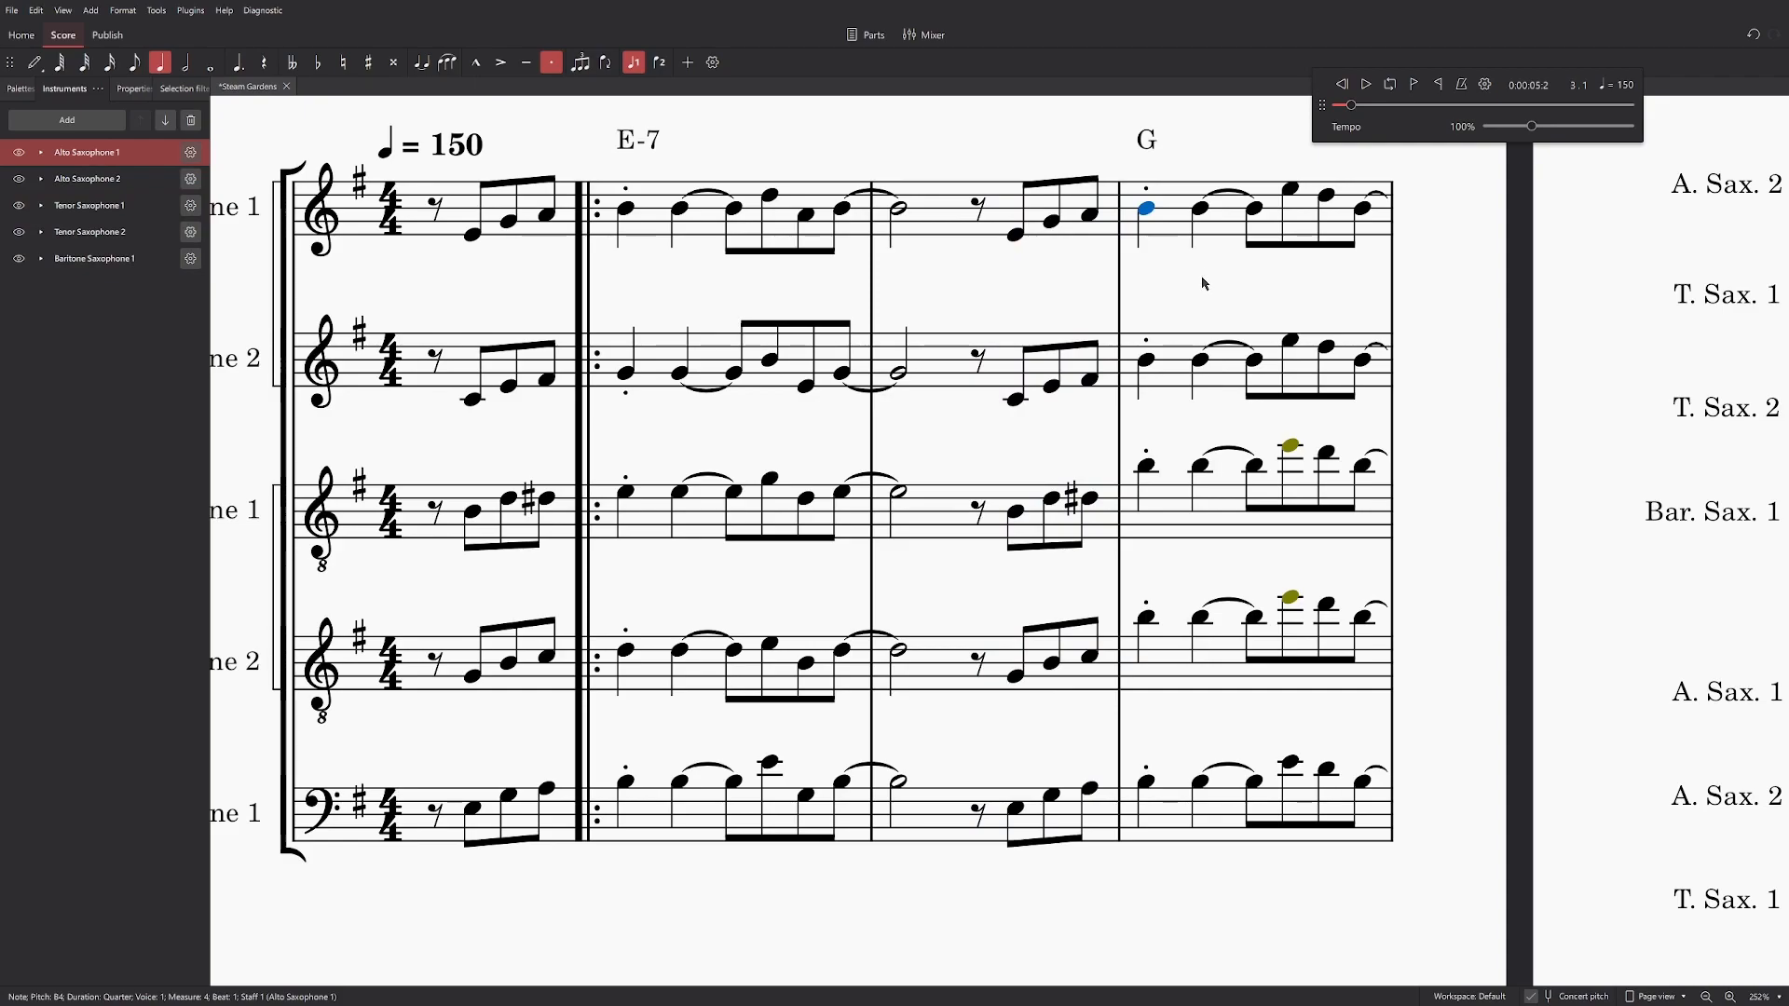
click(1148, 363)
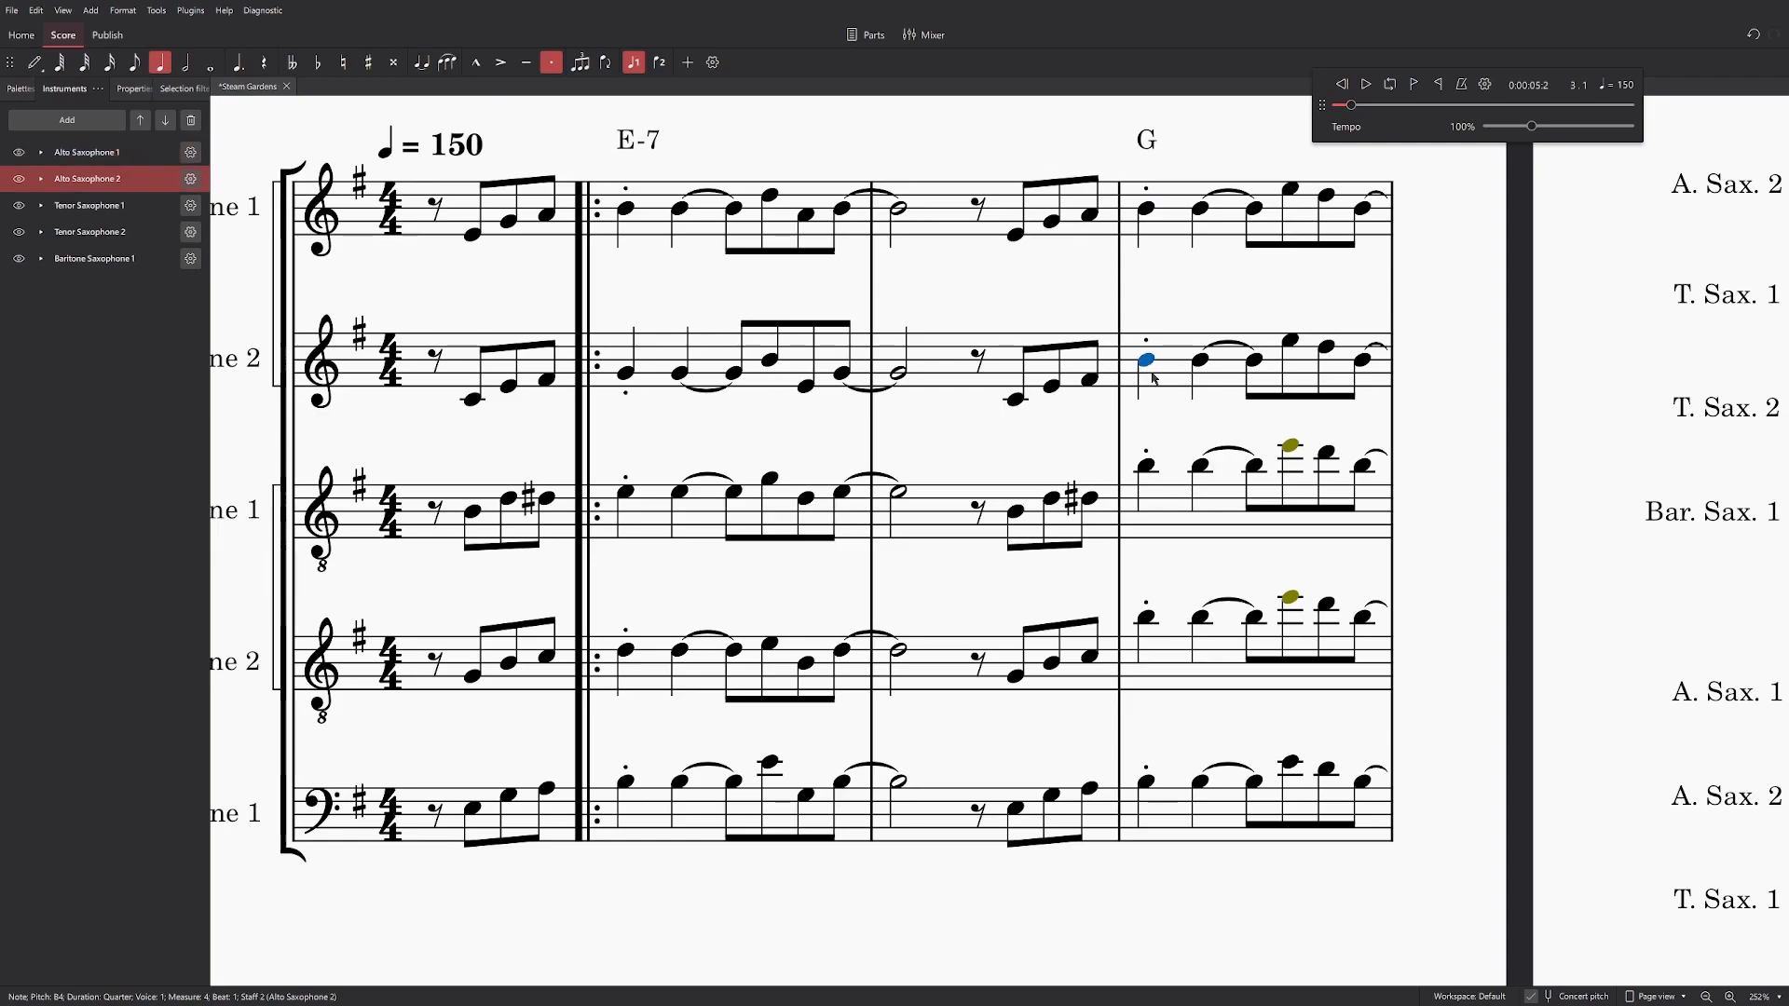
key(Down)
key(Down)
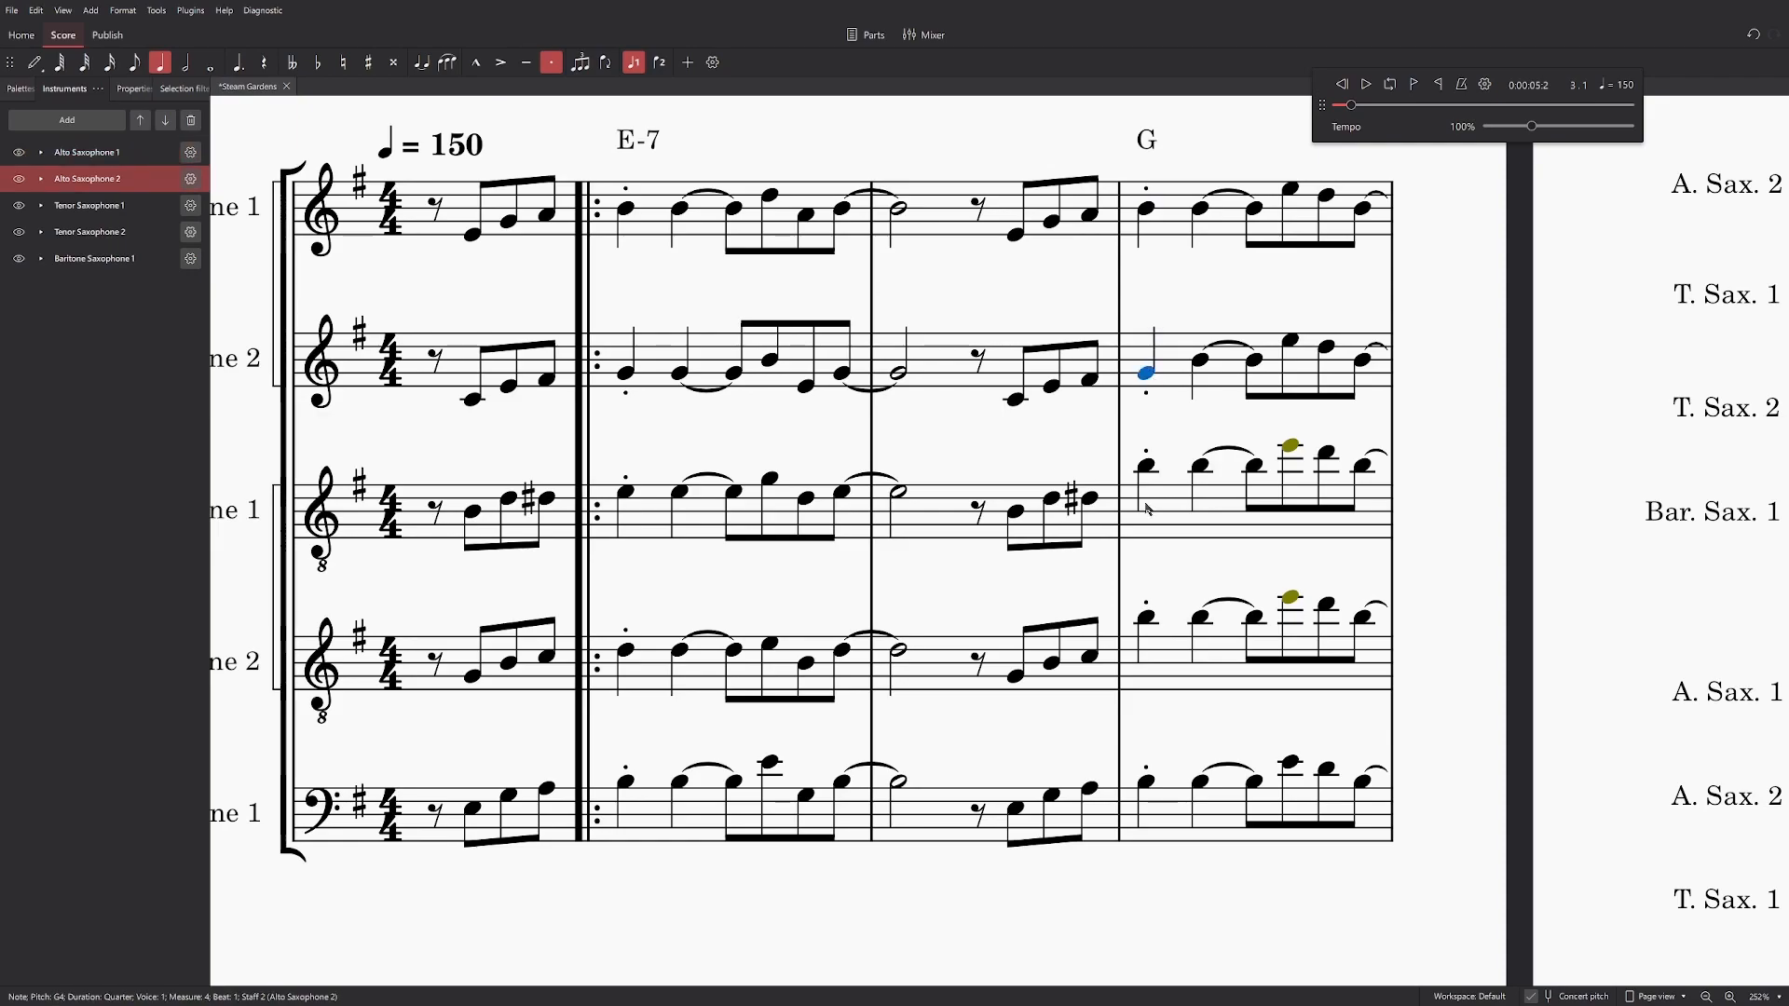
click(1148, 466)
key(Down)
key(Down)
key(Down)
key(Down)
key(Down)
key(Down)
key(Down)
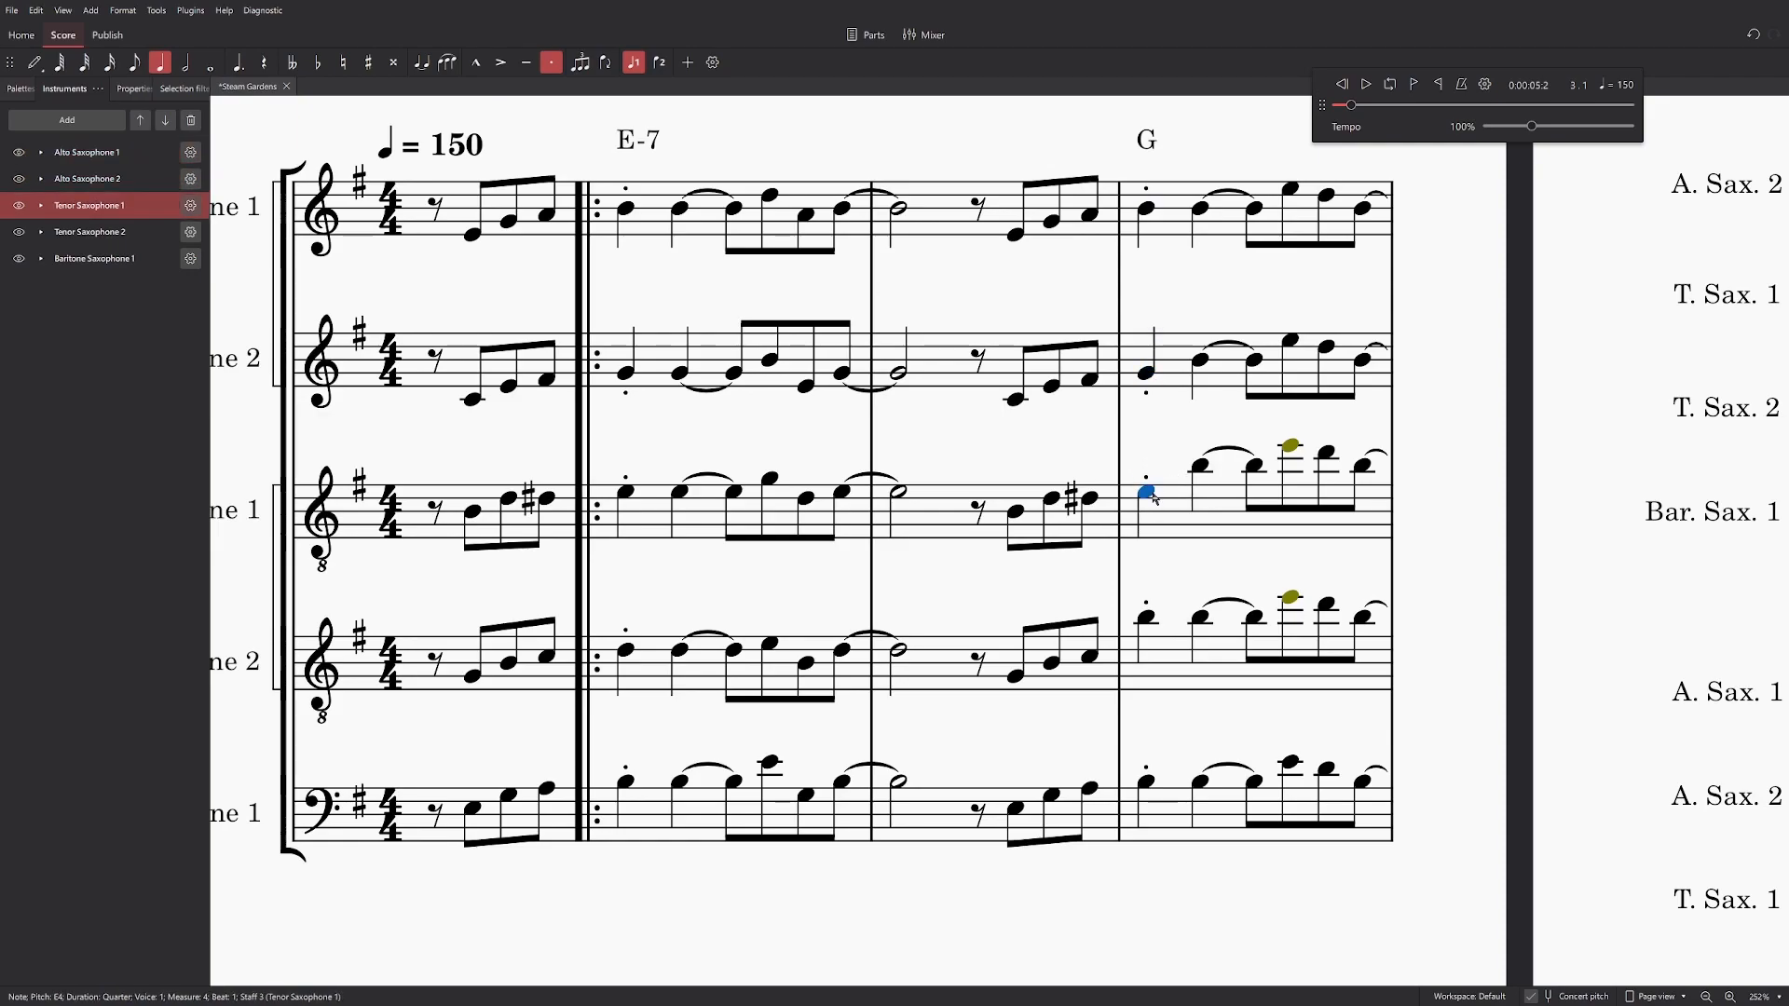
Step: Lower the first note of measure 4 to B3 in Tenor Saxophone 2 and G3 in Baritone Saxophone 1
click(1148, 615)
key(Down)
key(Down)
key(Down)
key(Down)
key(Down)
key(Down)
key(Down)
key(Down)
key(Down)
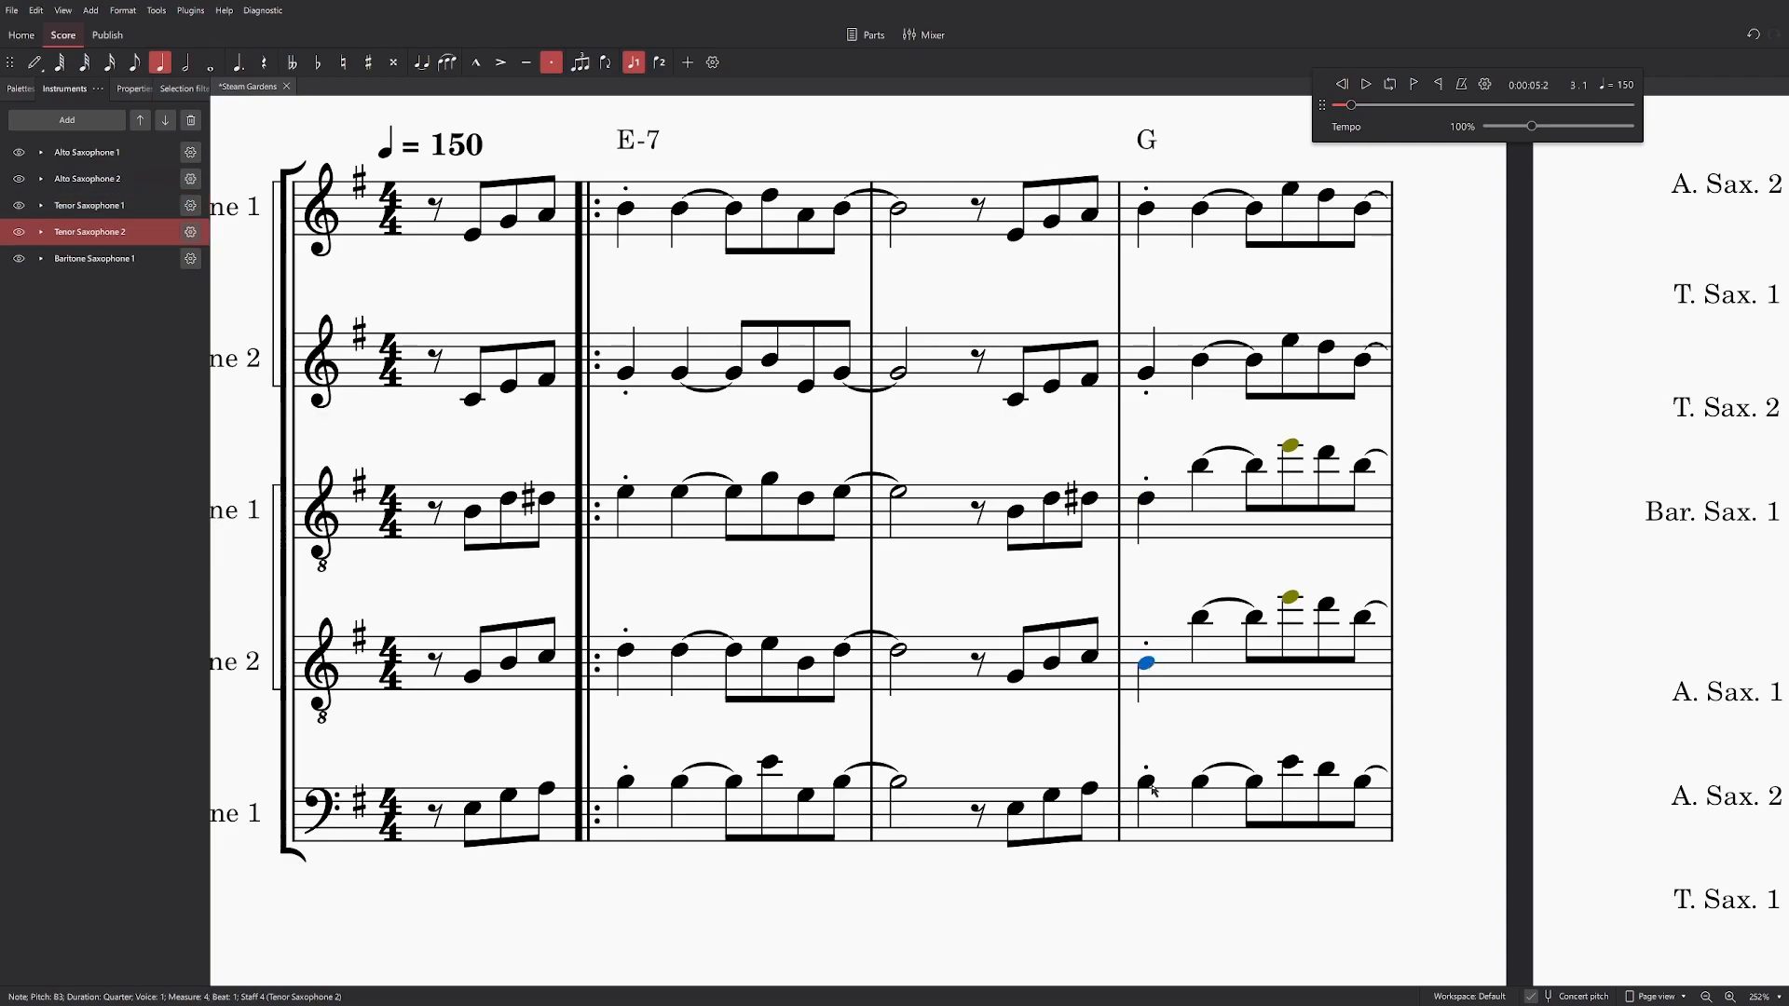
click(1147, 783)
key(Down)
key(Down)
key(Down)
key(Down)
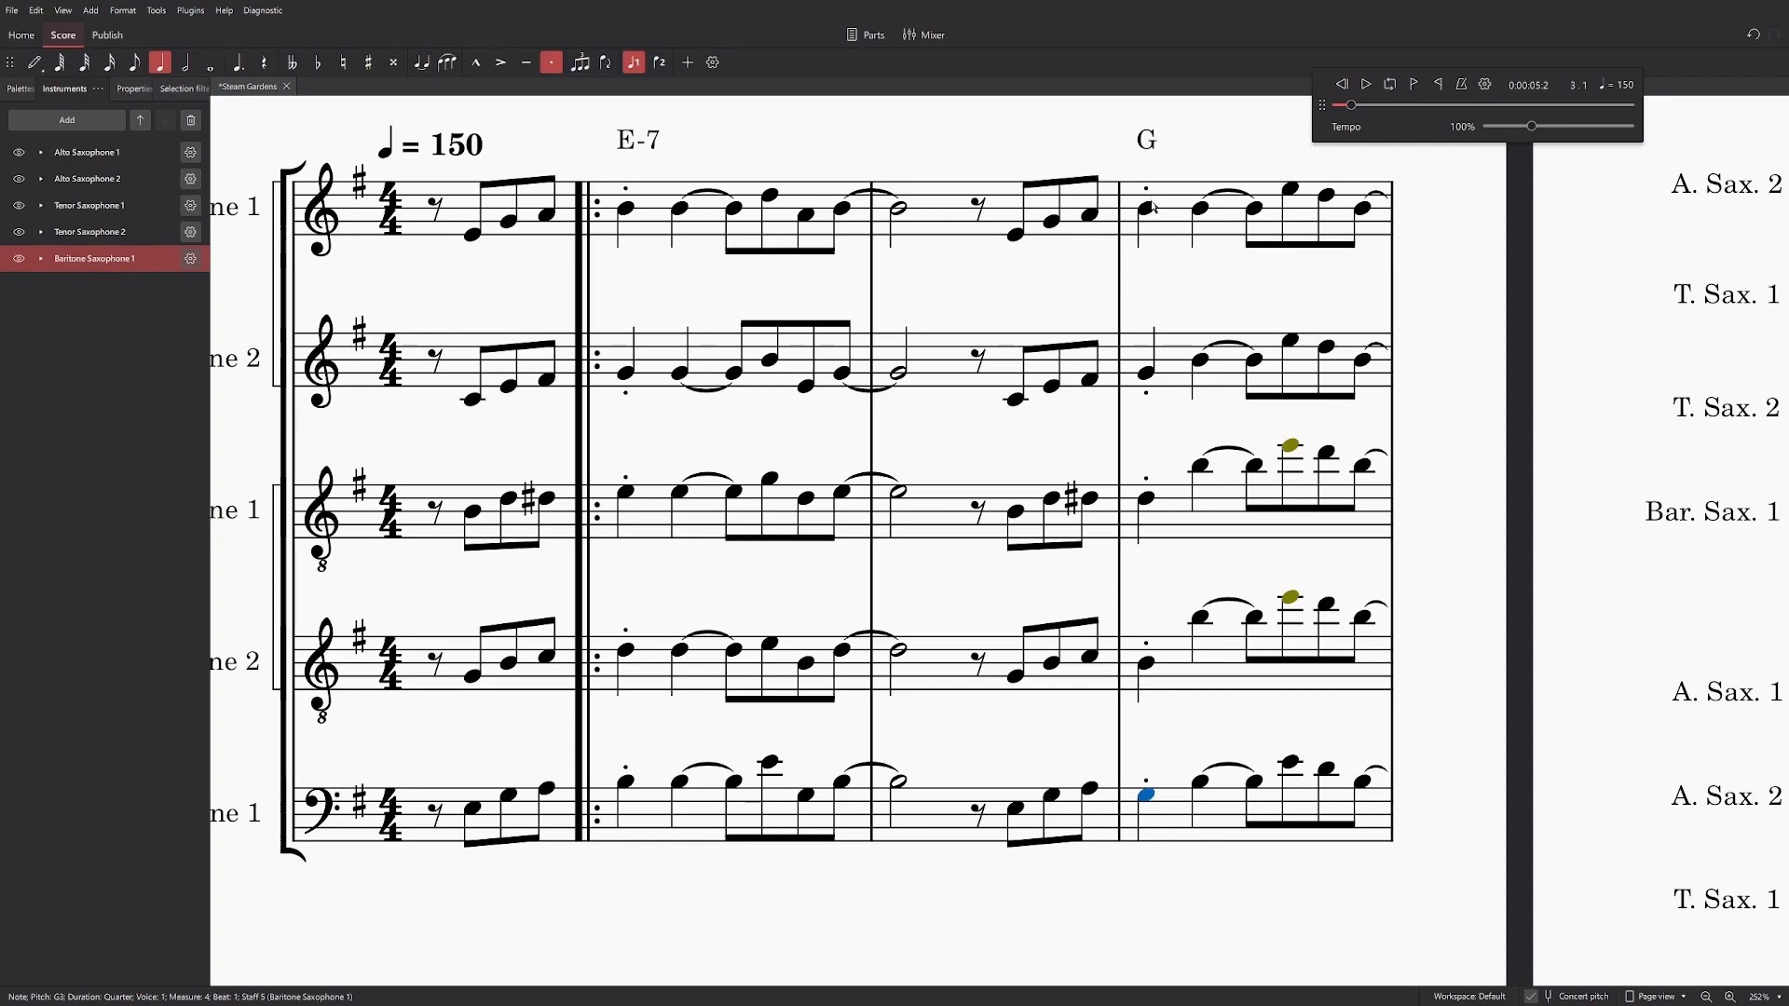
Step: Play back the score from the opening pickup through measure 4
key(ctrl+Home)
key(space)
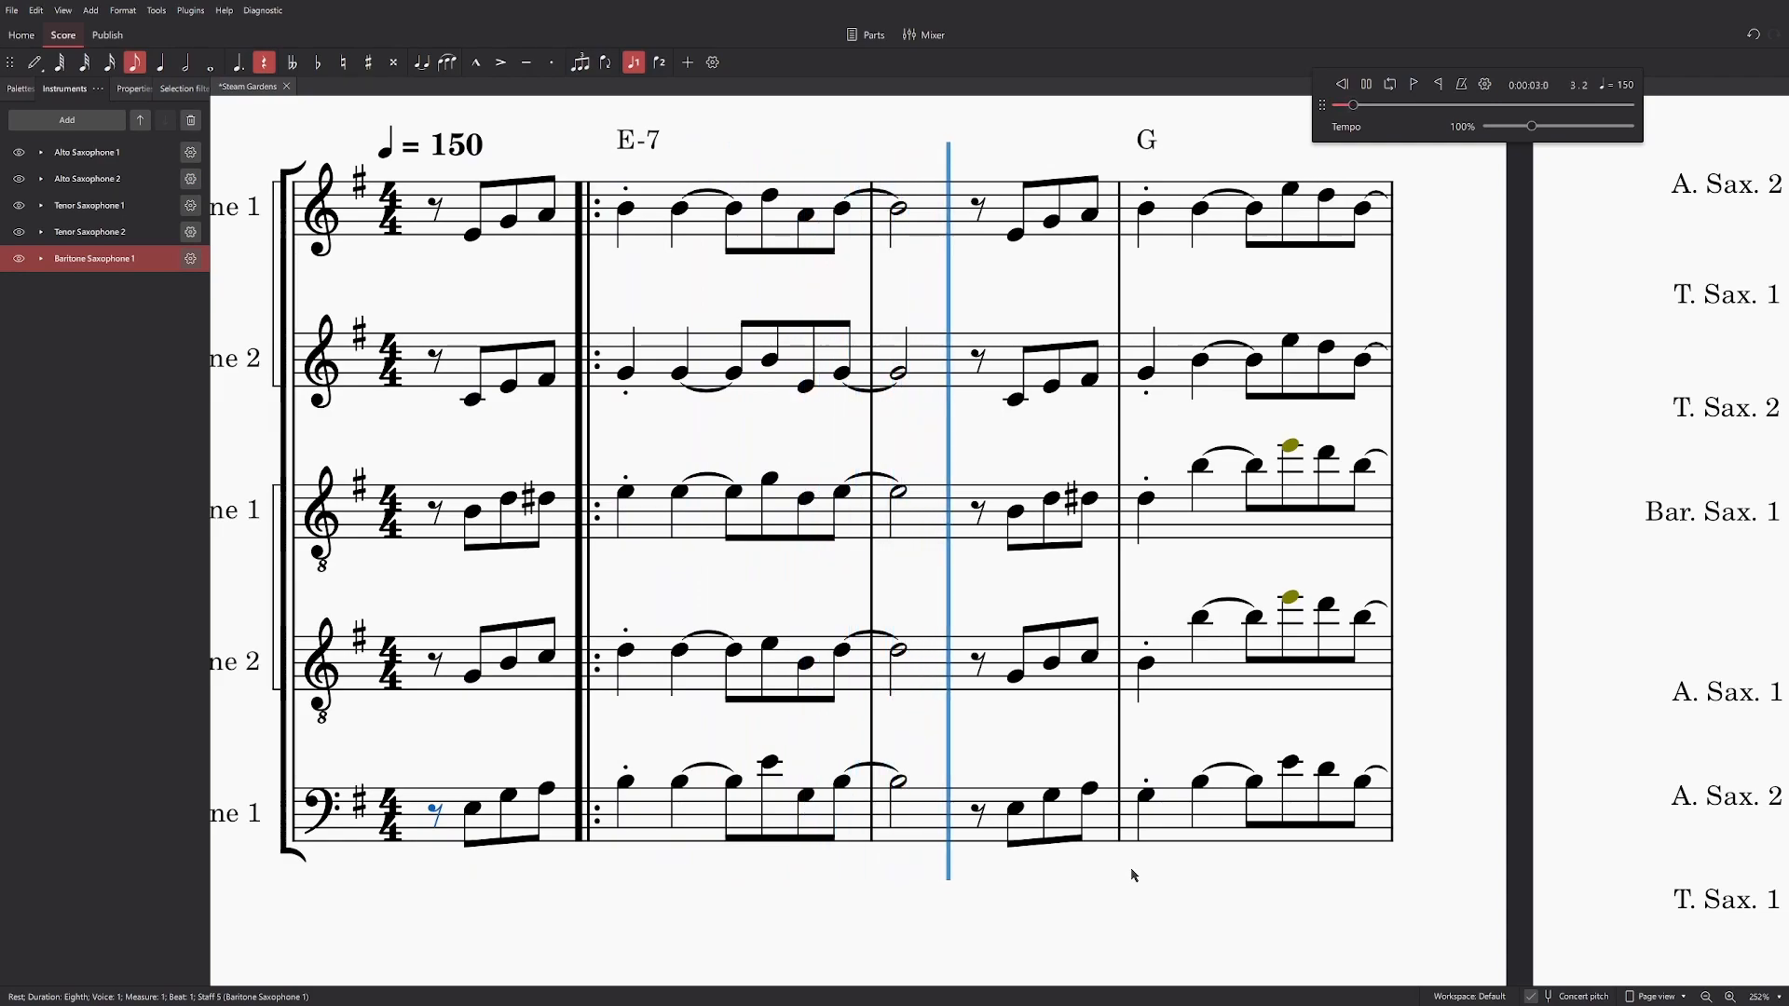
key(space)
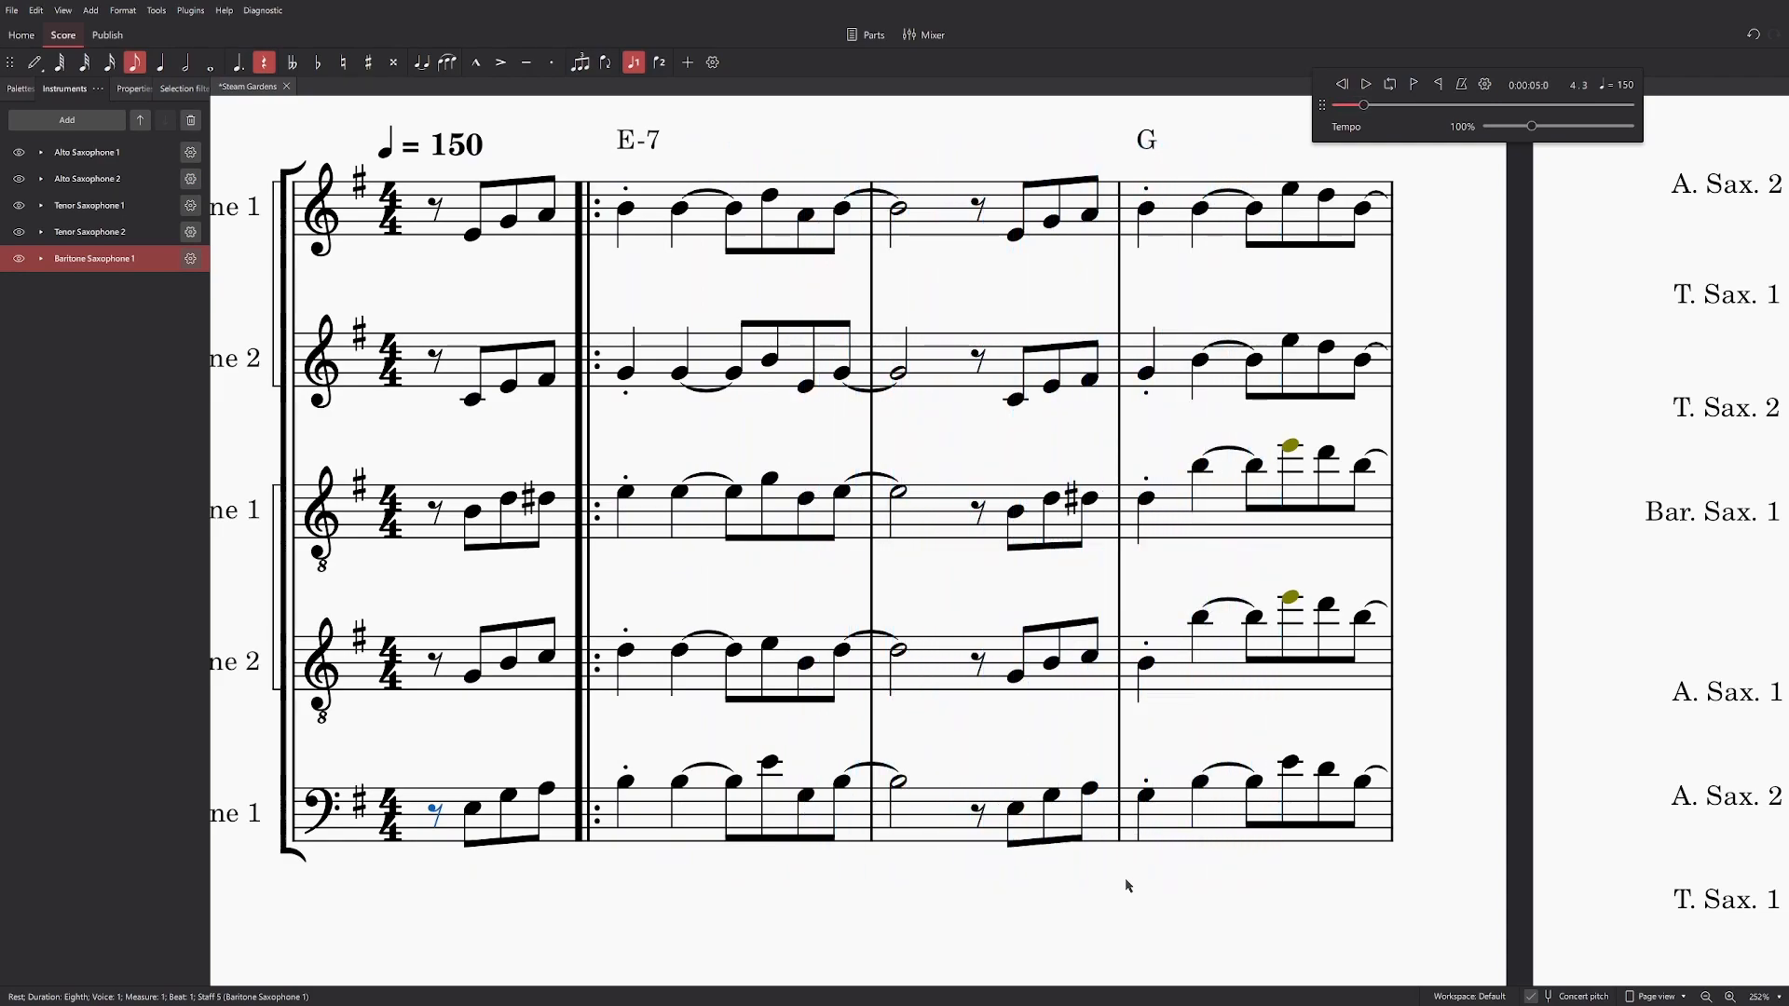
Step: Lower the tied second note of measure 4 to G4 in Alto 2, D4 in Tenor 1, B3 in Tenor 2 and G3 in Baritone
drag(1201, 358, 1204, 374)
drag(1202, 464, 1203, 501)
drag(1201, 616, 1205, 669)
drag(1201, 781, 1202, 794)
Step: Check the Tenor Saxophone 1 note on beat 3.5 of measure 4 by switching concert pitch off and on again
scroll(1361, 743, up, 2)
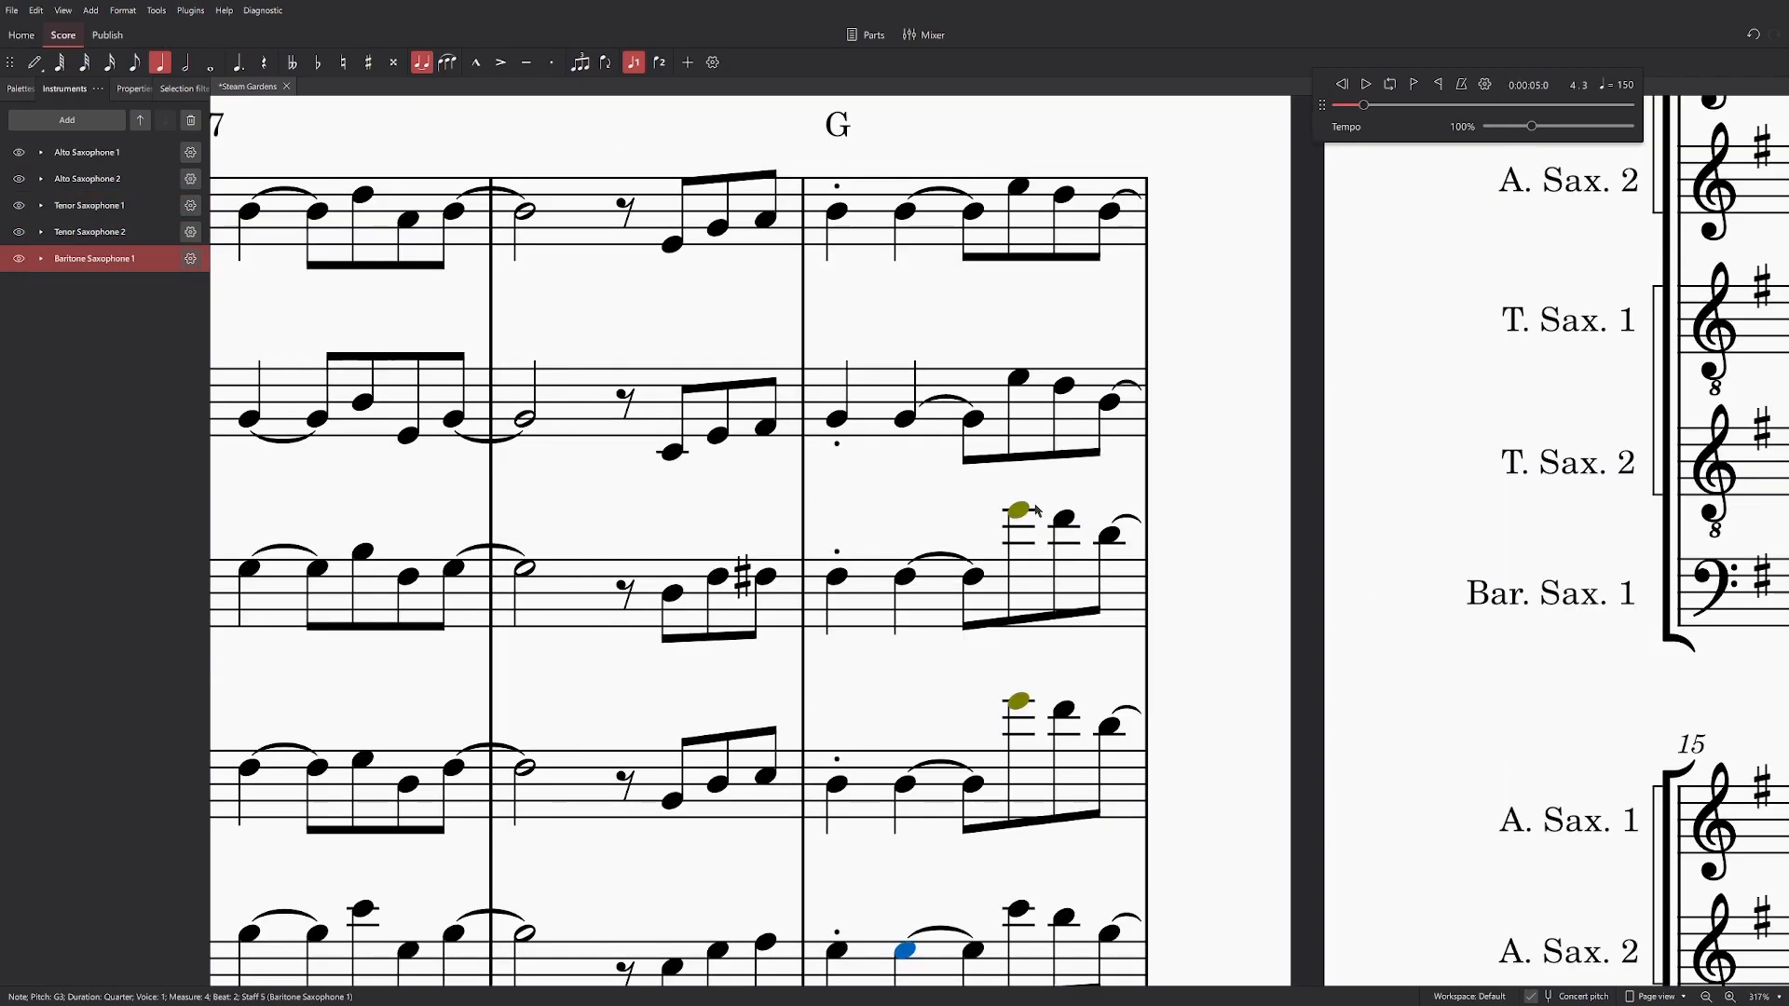
click(1064, 518)
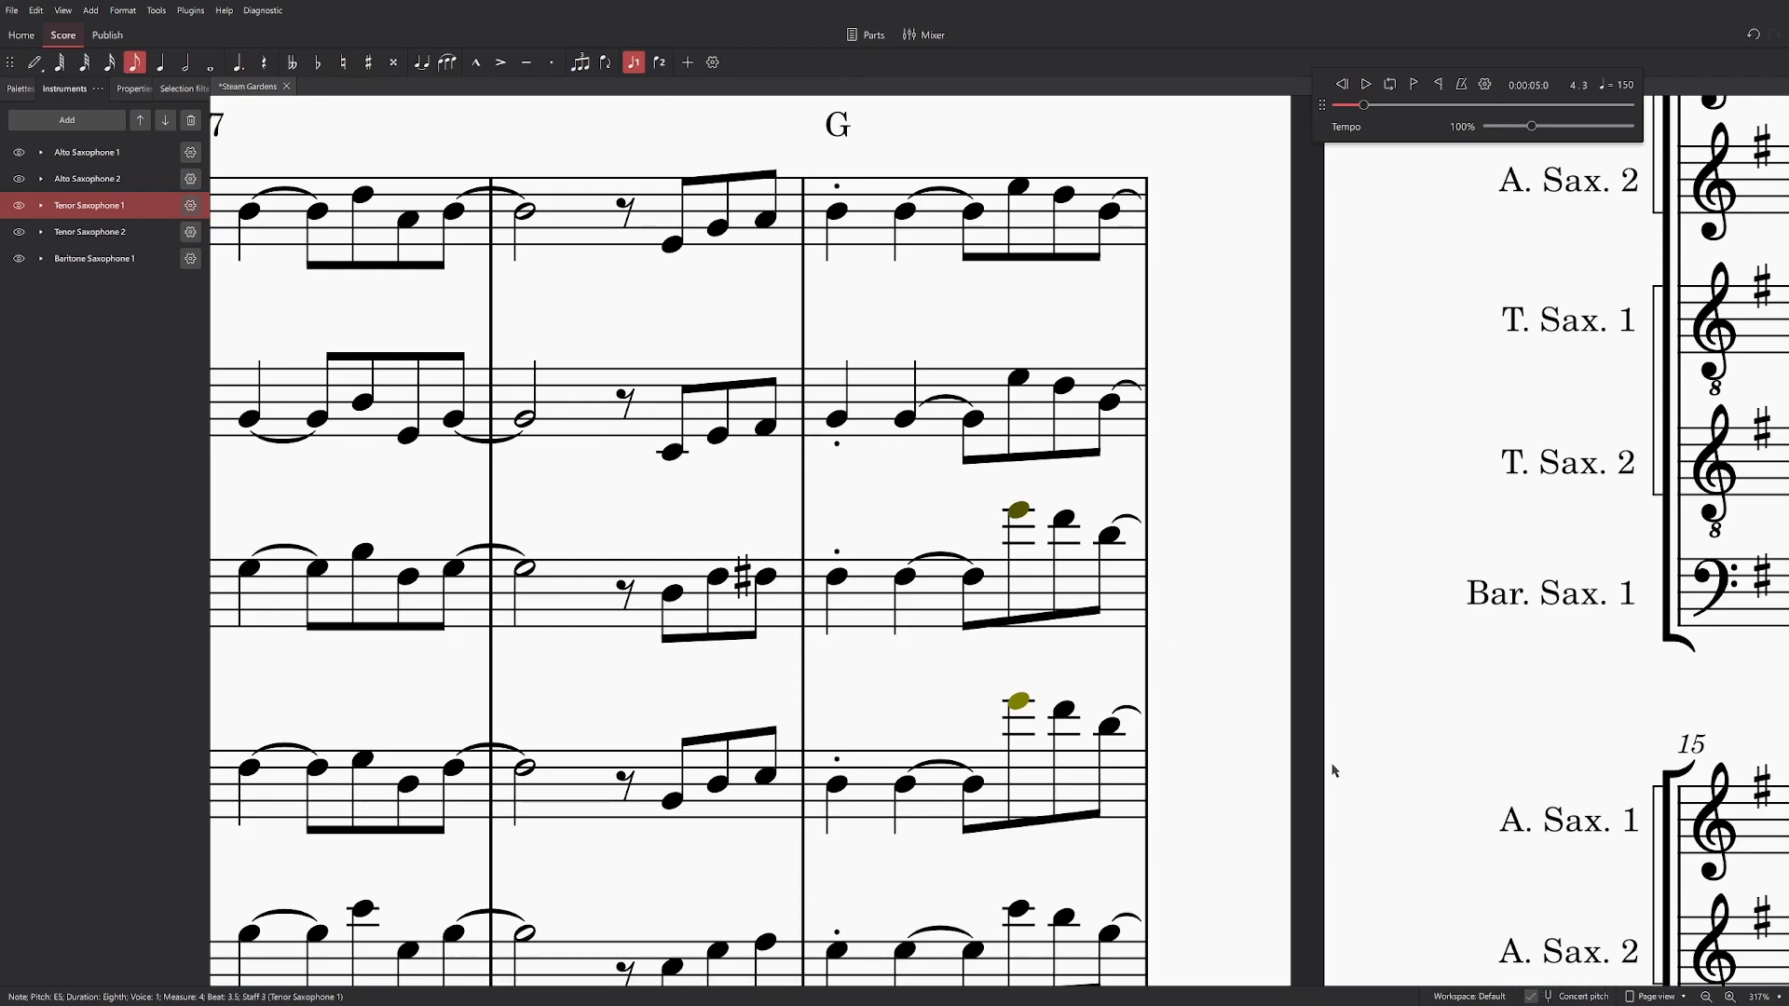
click(1531, 997)
click(1530, 996)
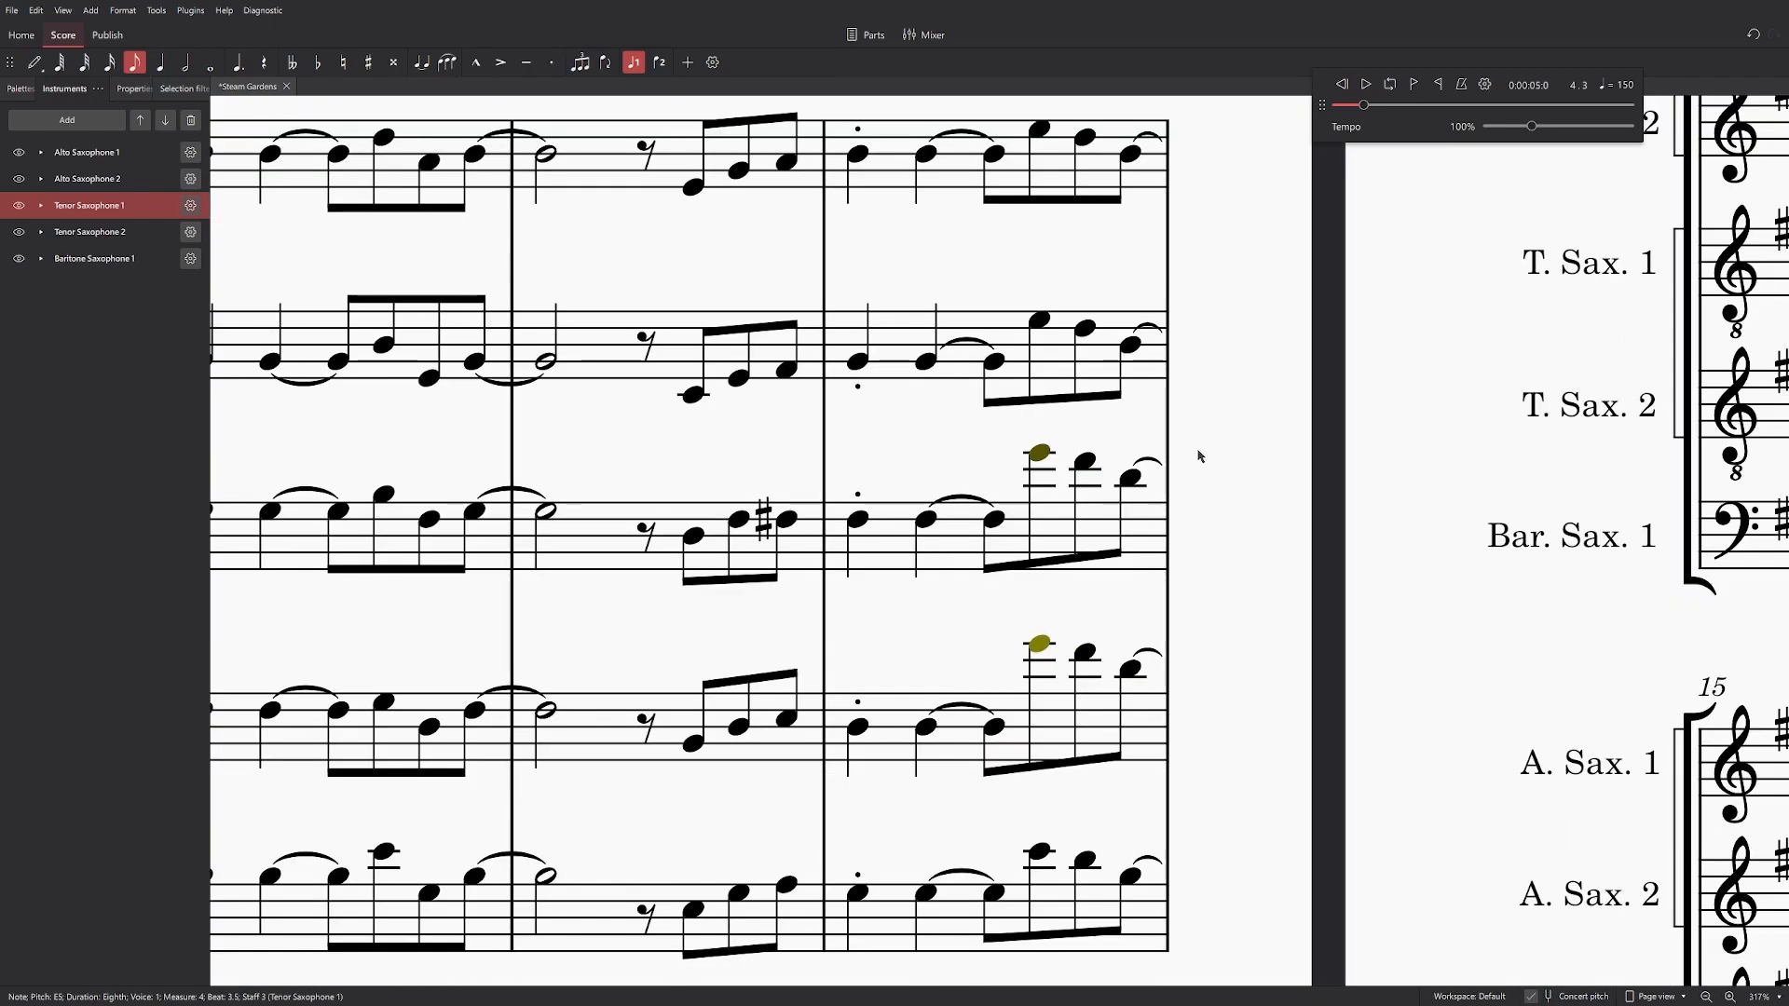
scroll(1207, 454, down, 3)
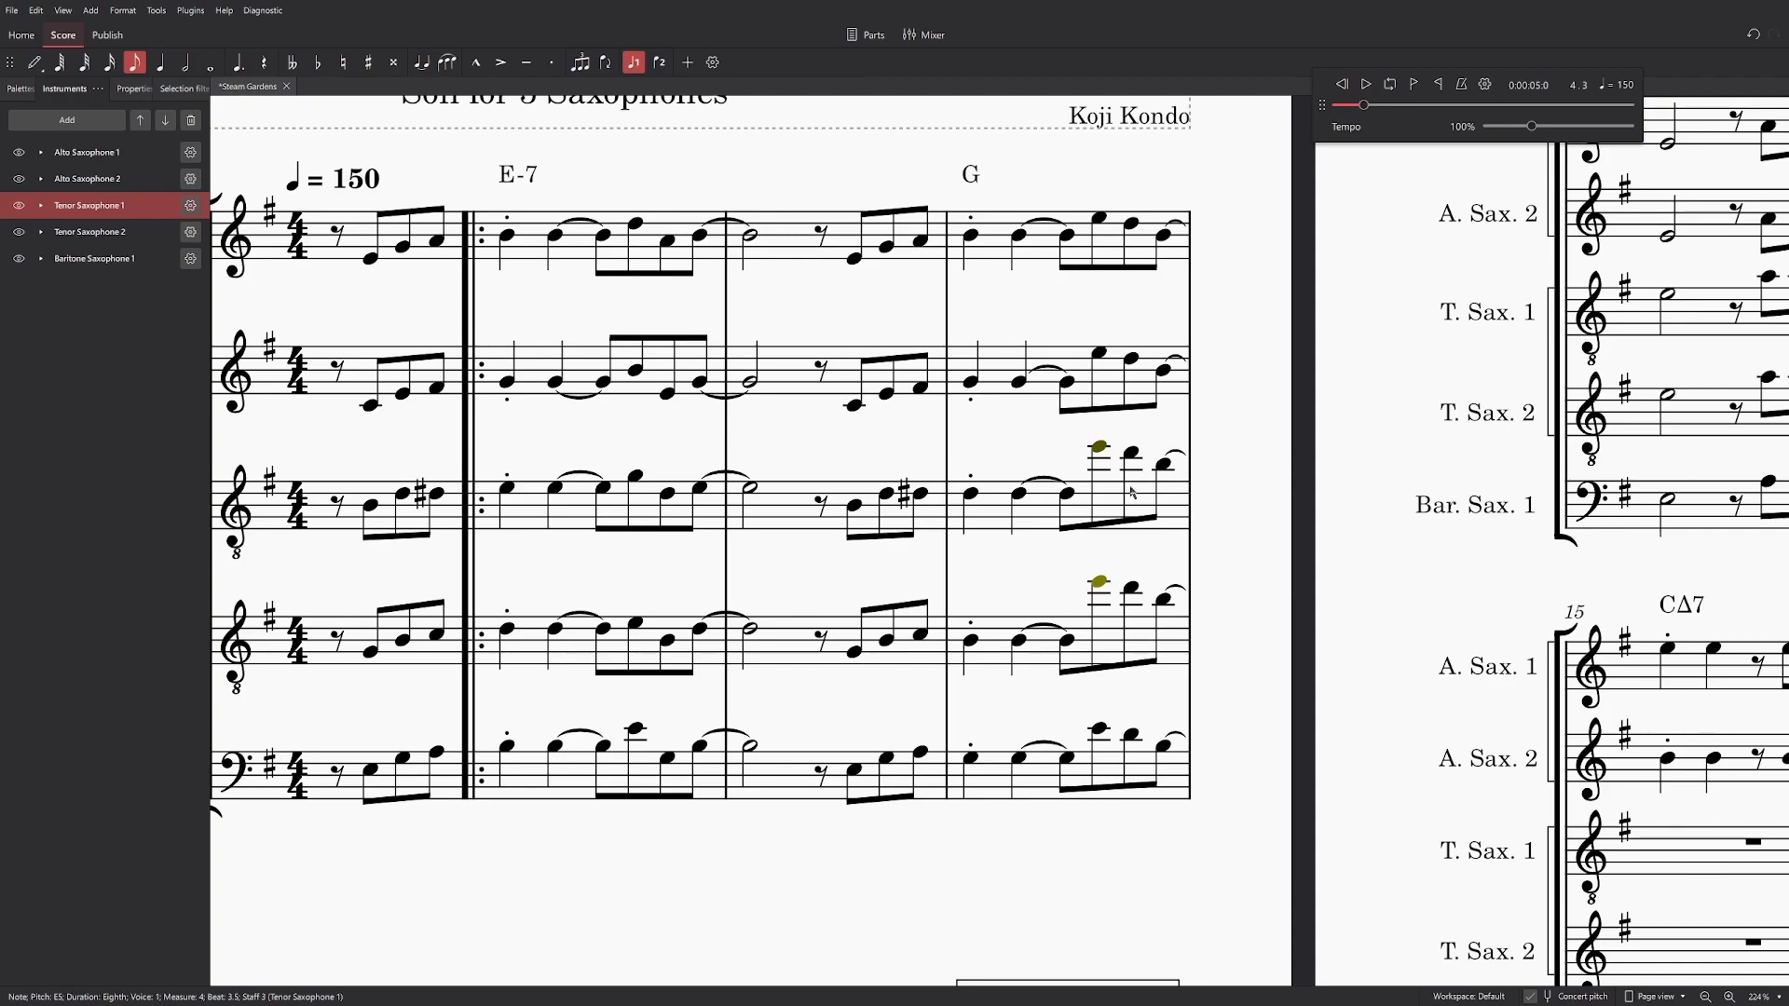
Step: Select the Alto Saxophone 1 melody in measure 4 and play back the measure from its first note
key(alt+Up)
key(alt+Up)
ctrl+scroll(1195, 391, up, 2)
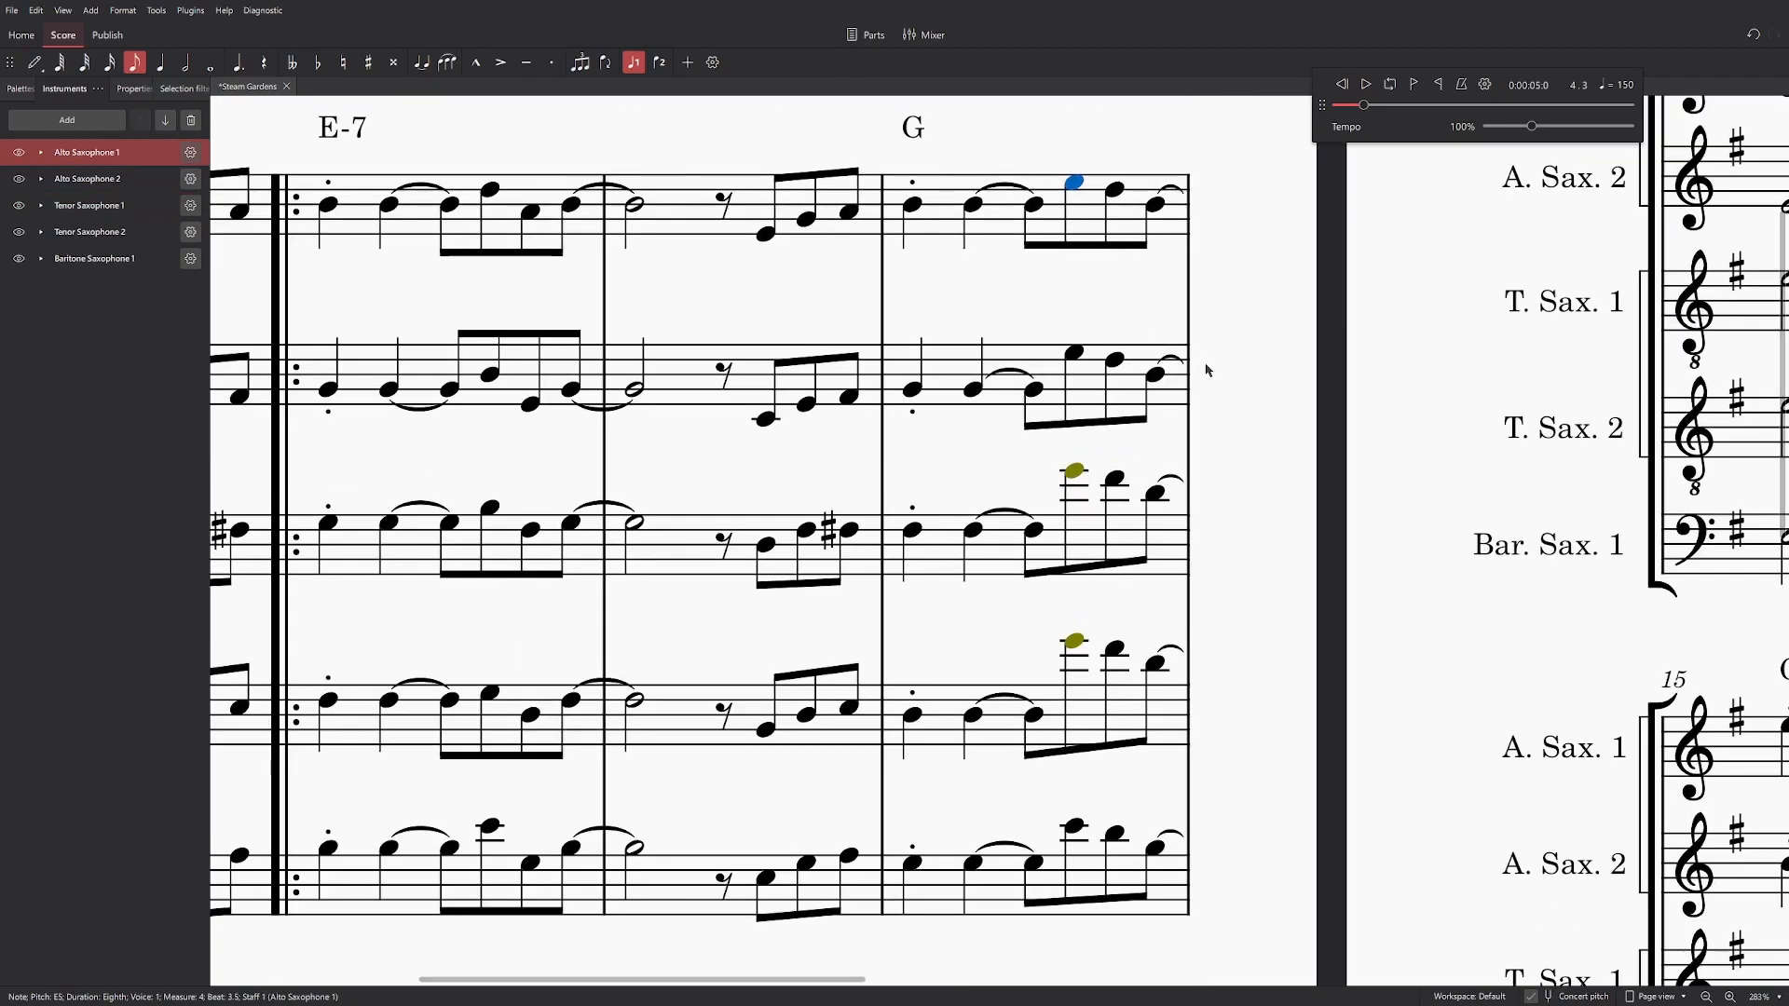
key(space)
click(913, 204)
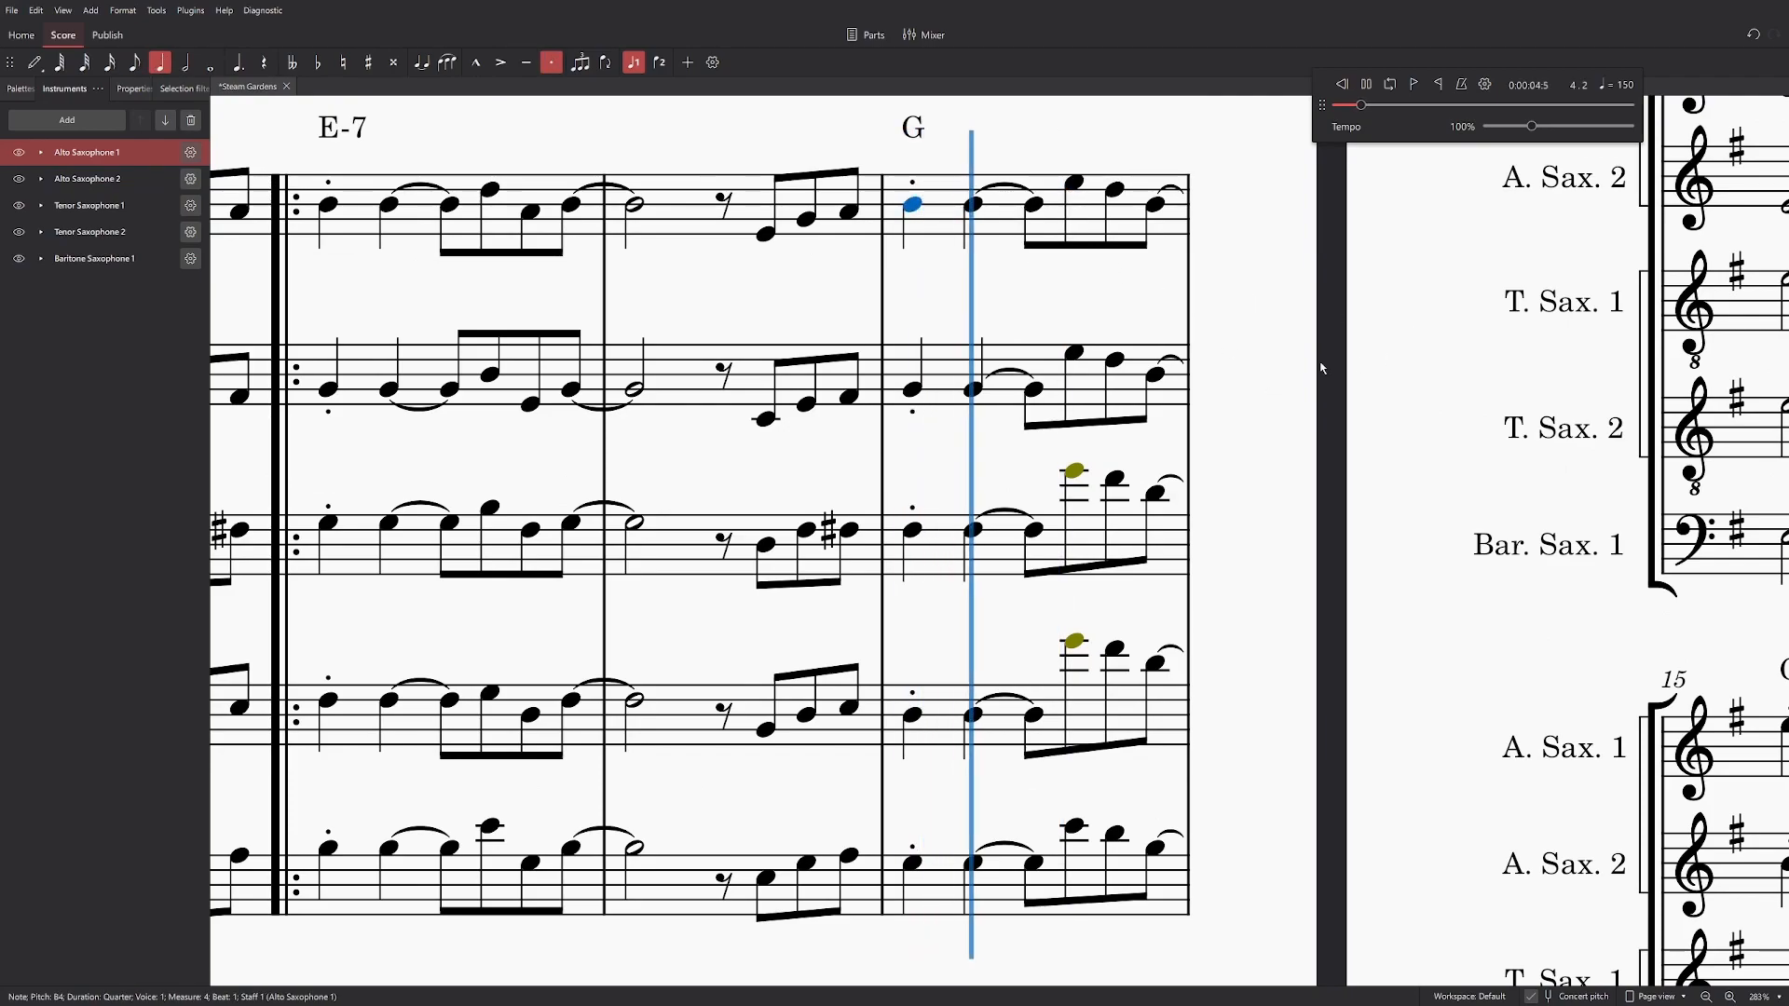
key(space)
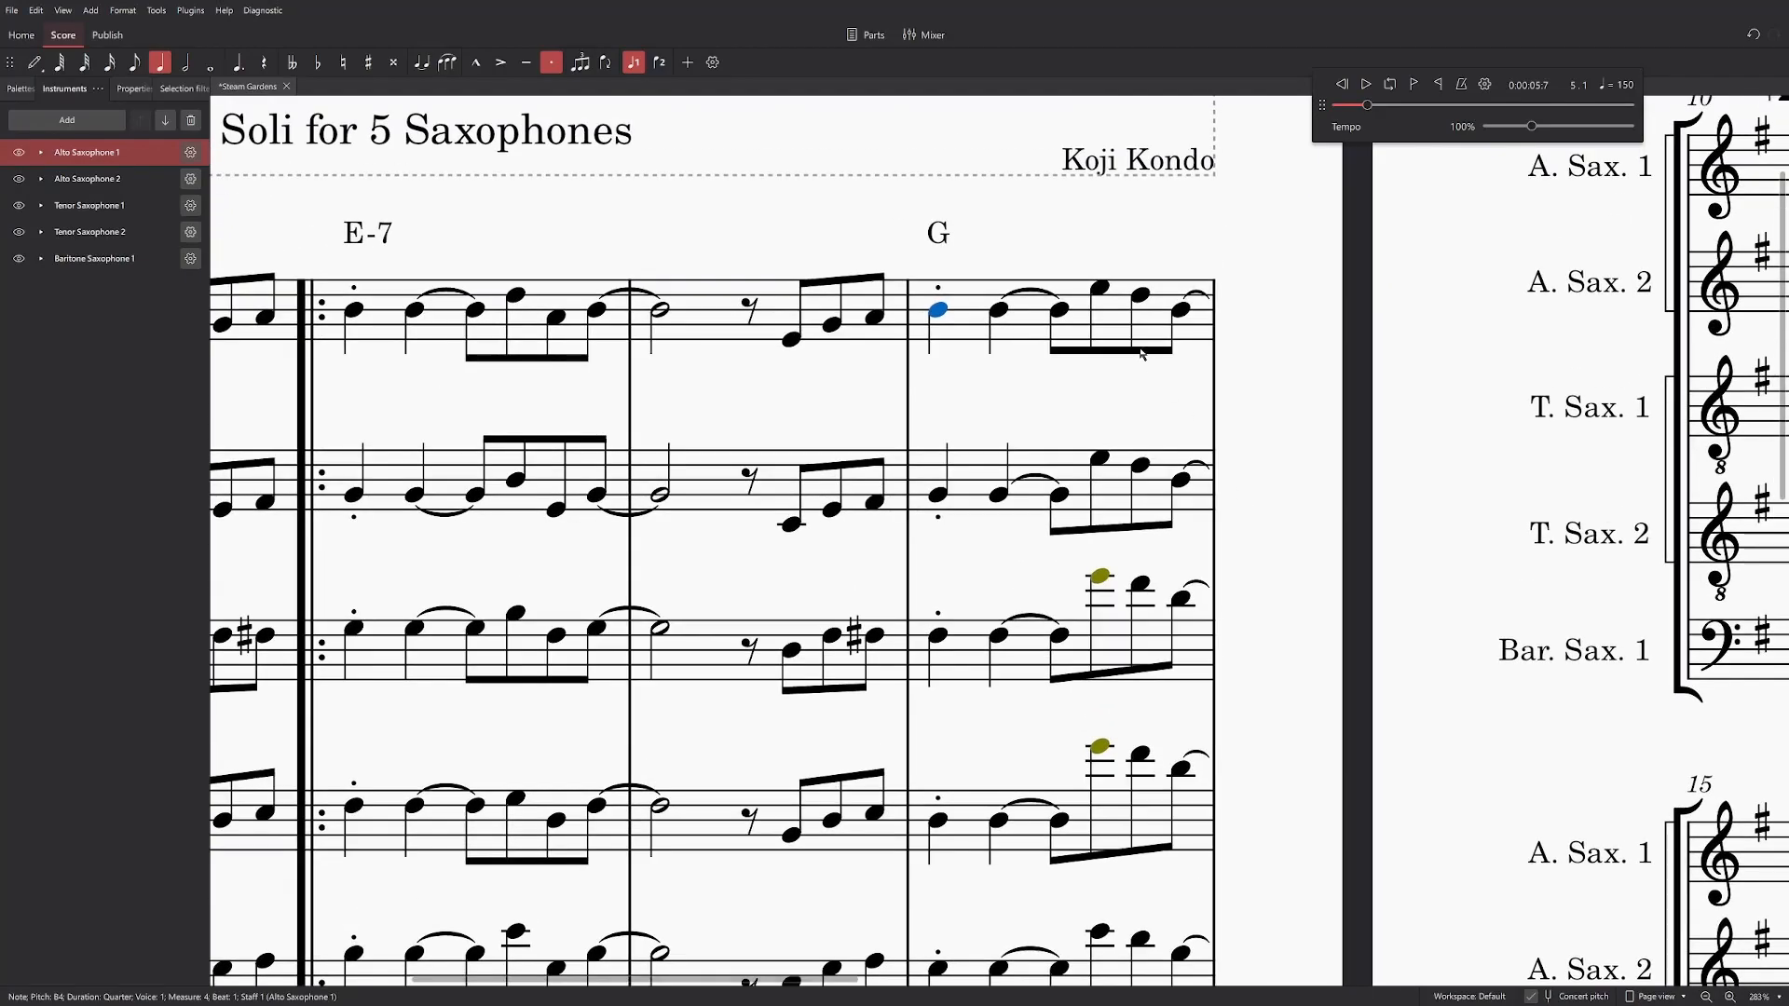
Step: Examine the Alto Saxophone 1 melody note on beat 3.5 of measure 4 alongside the other saxophone parts
key(Right)
key(Right)
key(Right)
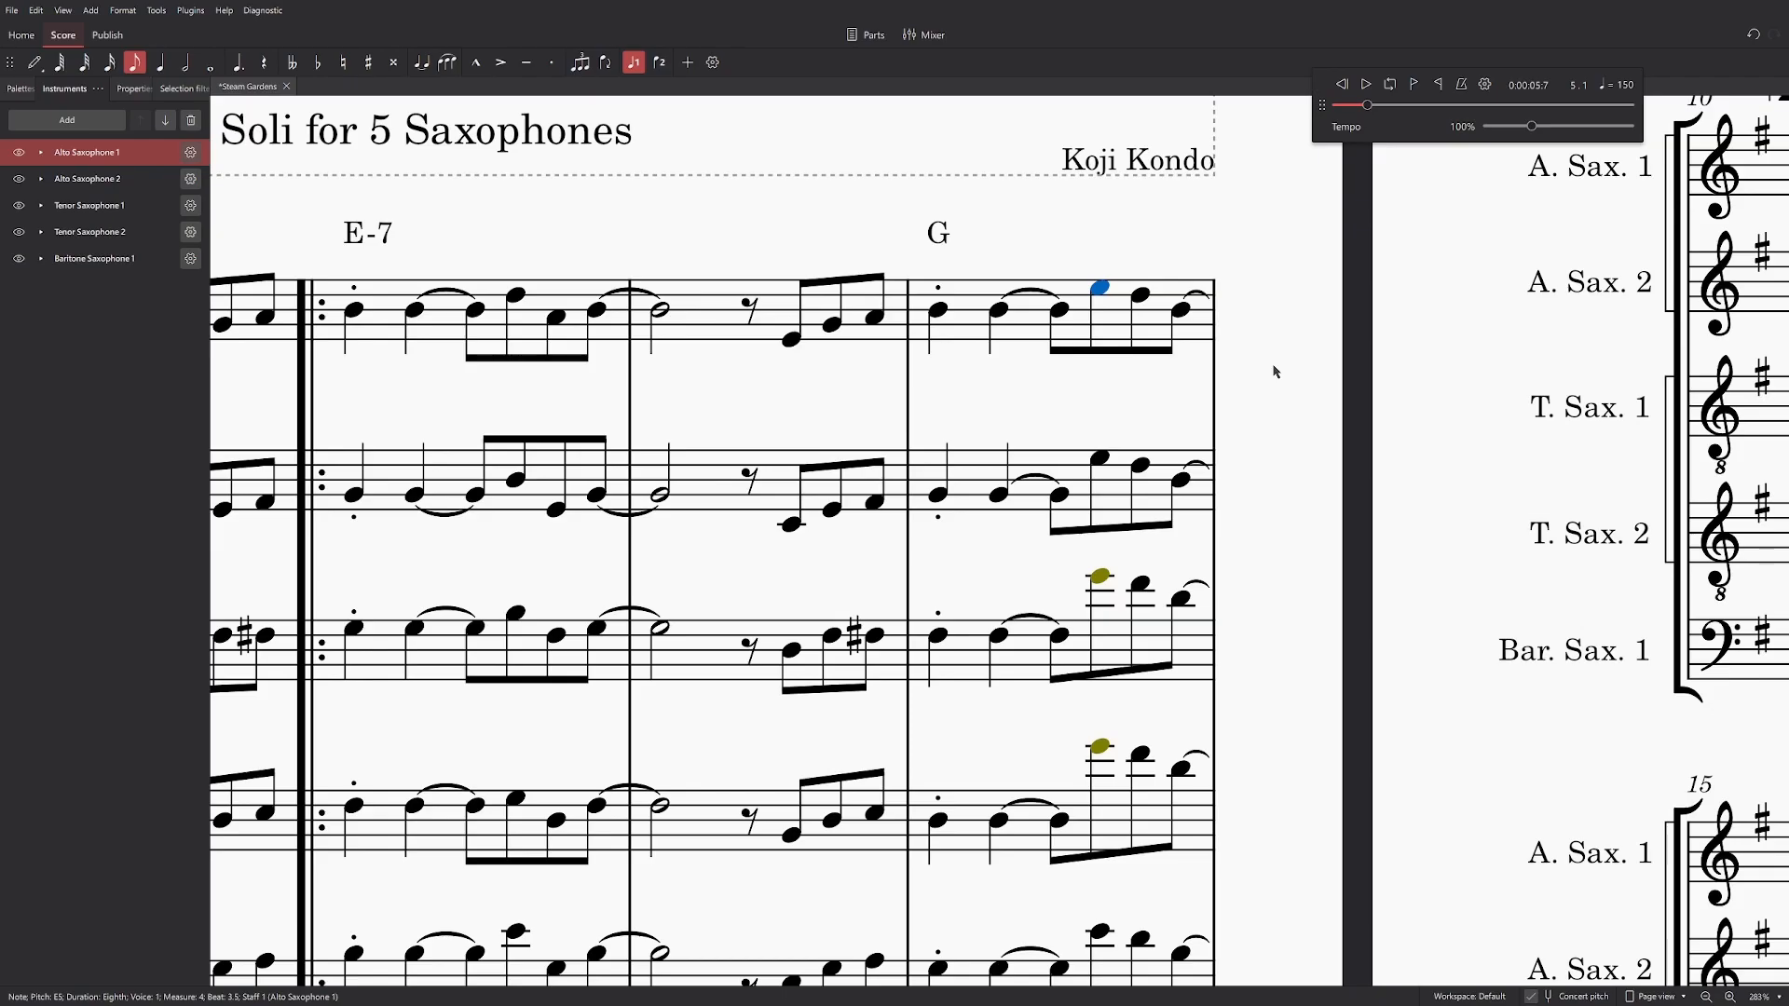
ctrl+scroll(1282, 676, down, 4)
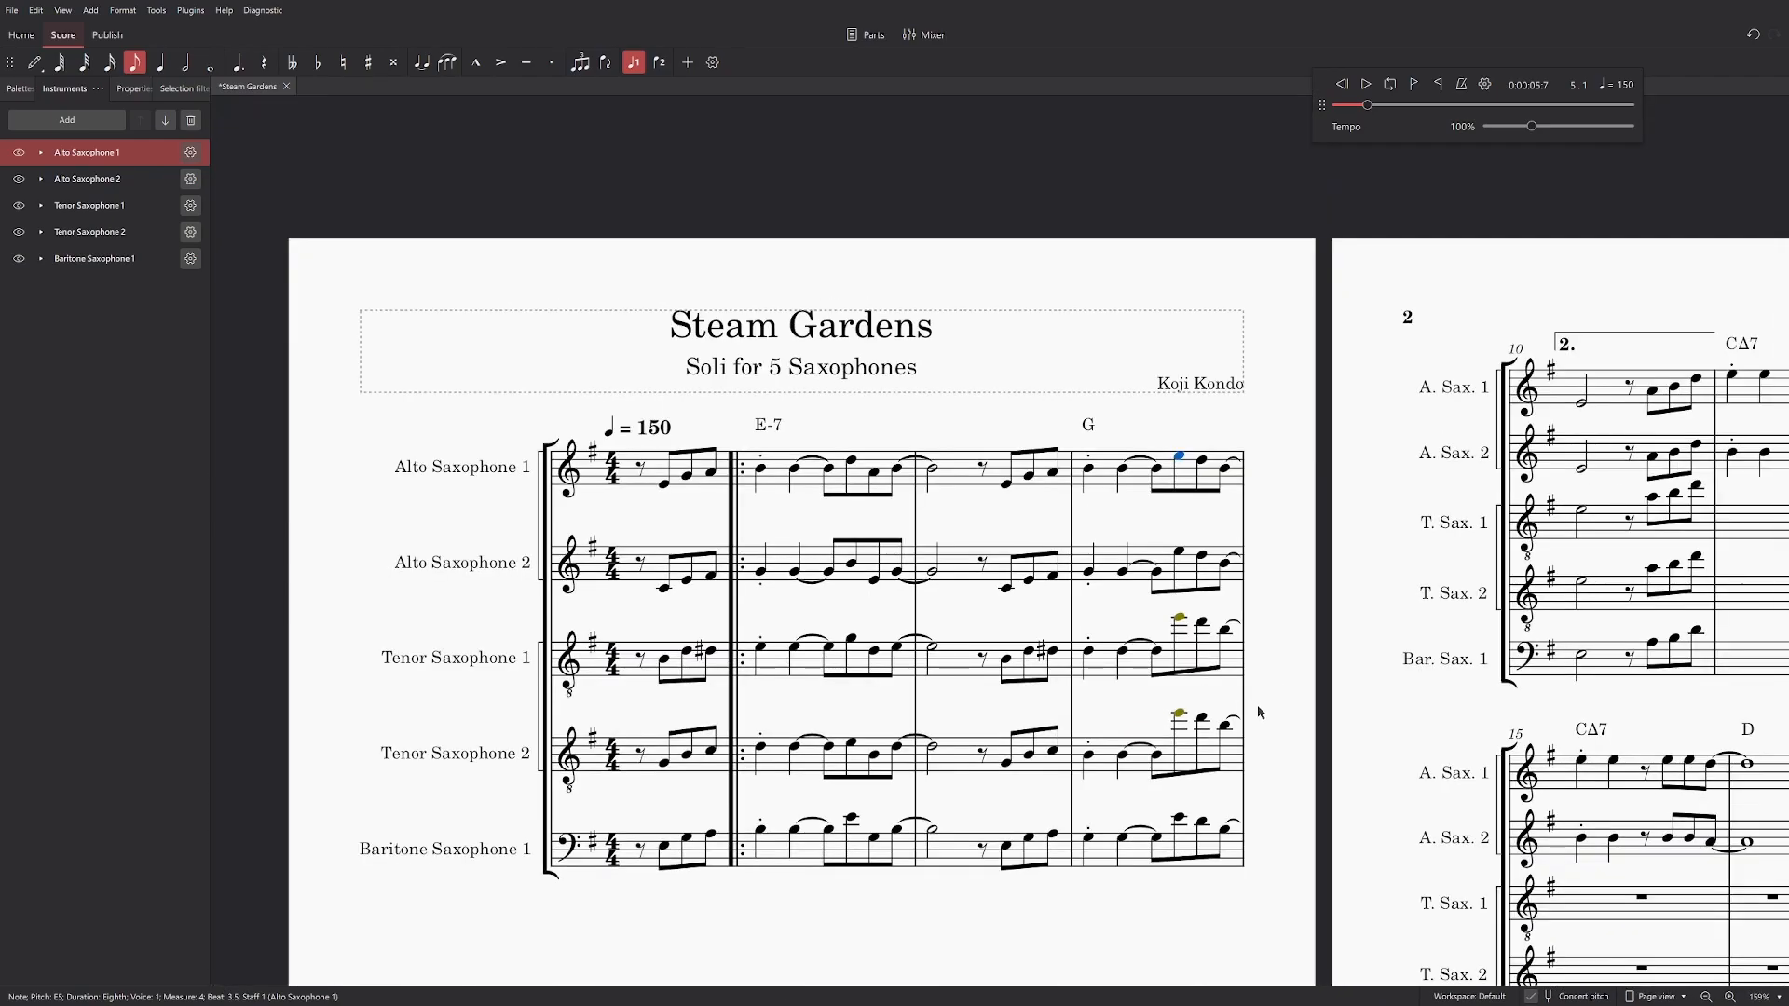
scroll(1186, 288, down, 3)
scroll(1205, 726, up, 4)
scroll(1204, 726, up, 3)
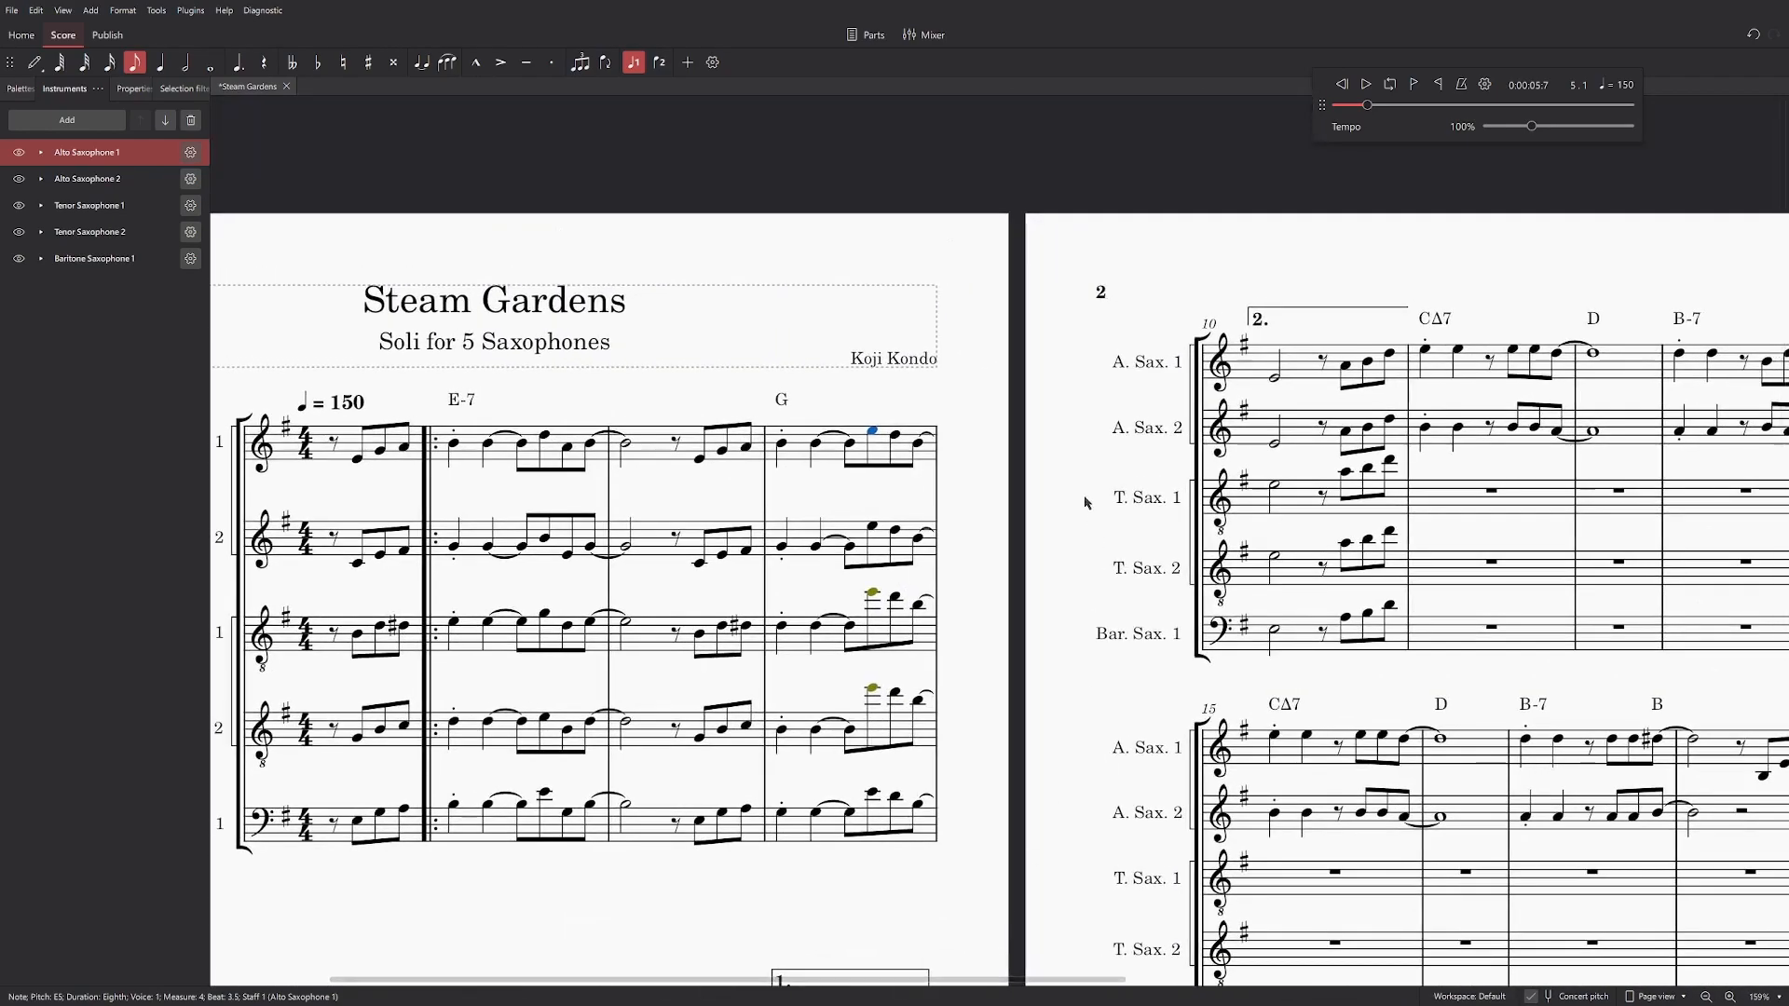
ctrl+scroll(1284, 270, up, 5)
drag(1284, 269, 1306, 270)
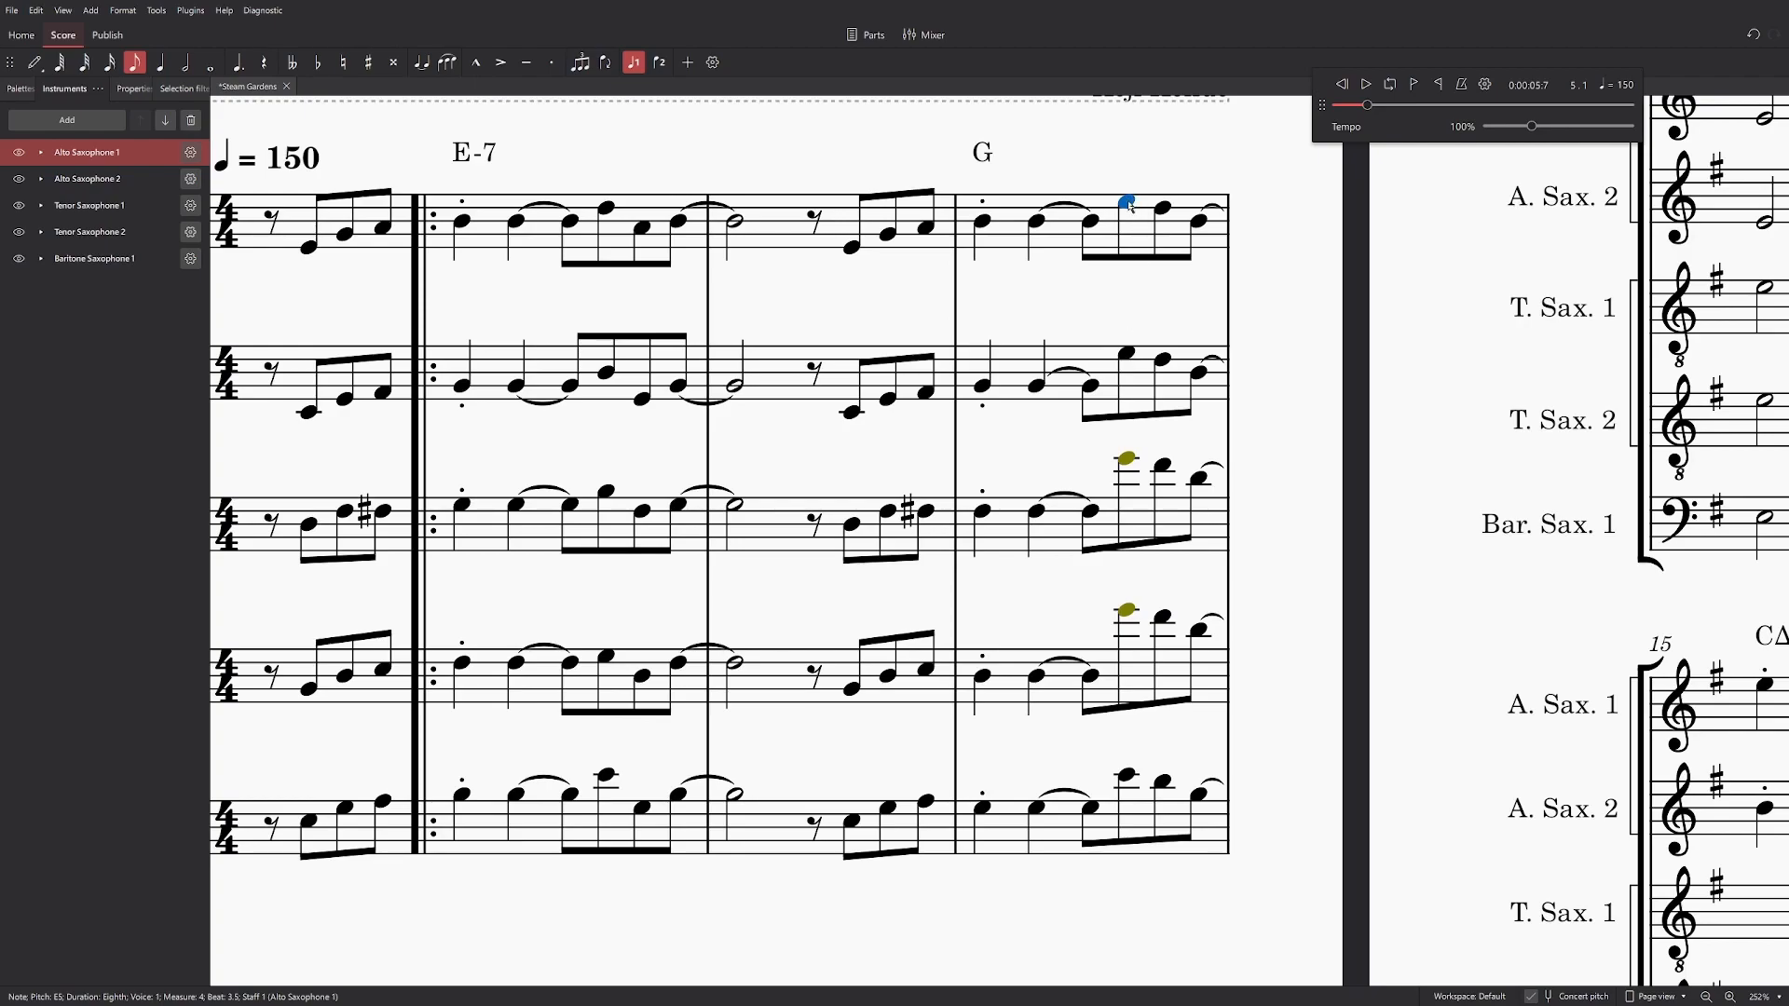
Step: Lower the beat 3.5 note of measure 4 to B4 in Alto 2, G4 in Tenor 1, D4 in Tenor 2 and B3 in Baritone
click(1129, 357)
drag(1129, 359, 1130, 381)
drag(1129, 460, 1133, 501)
drag(1128, 612, 1130, 662)
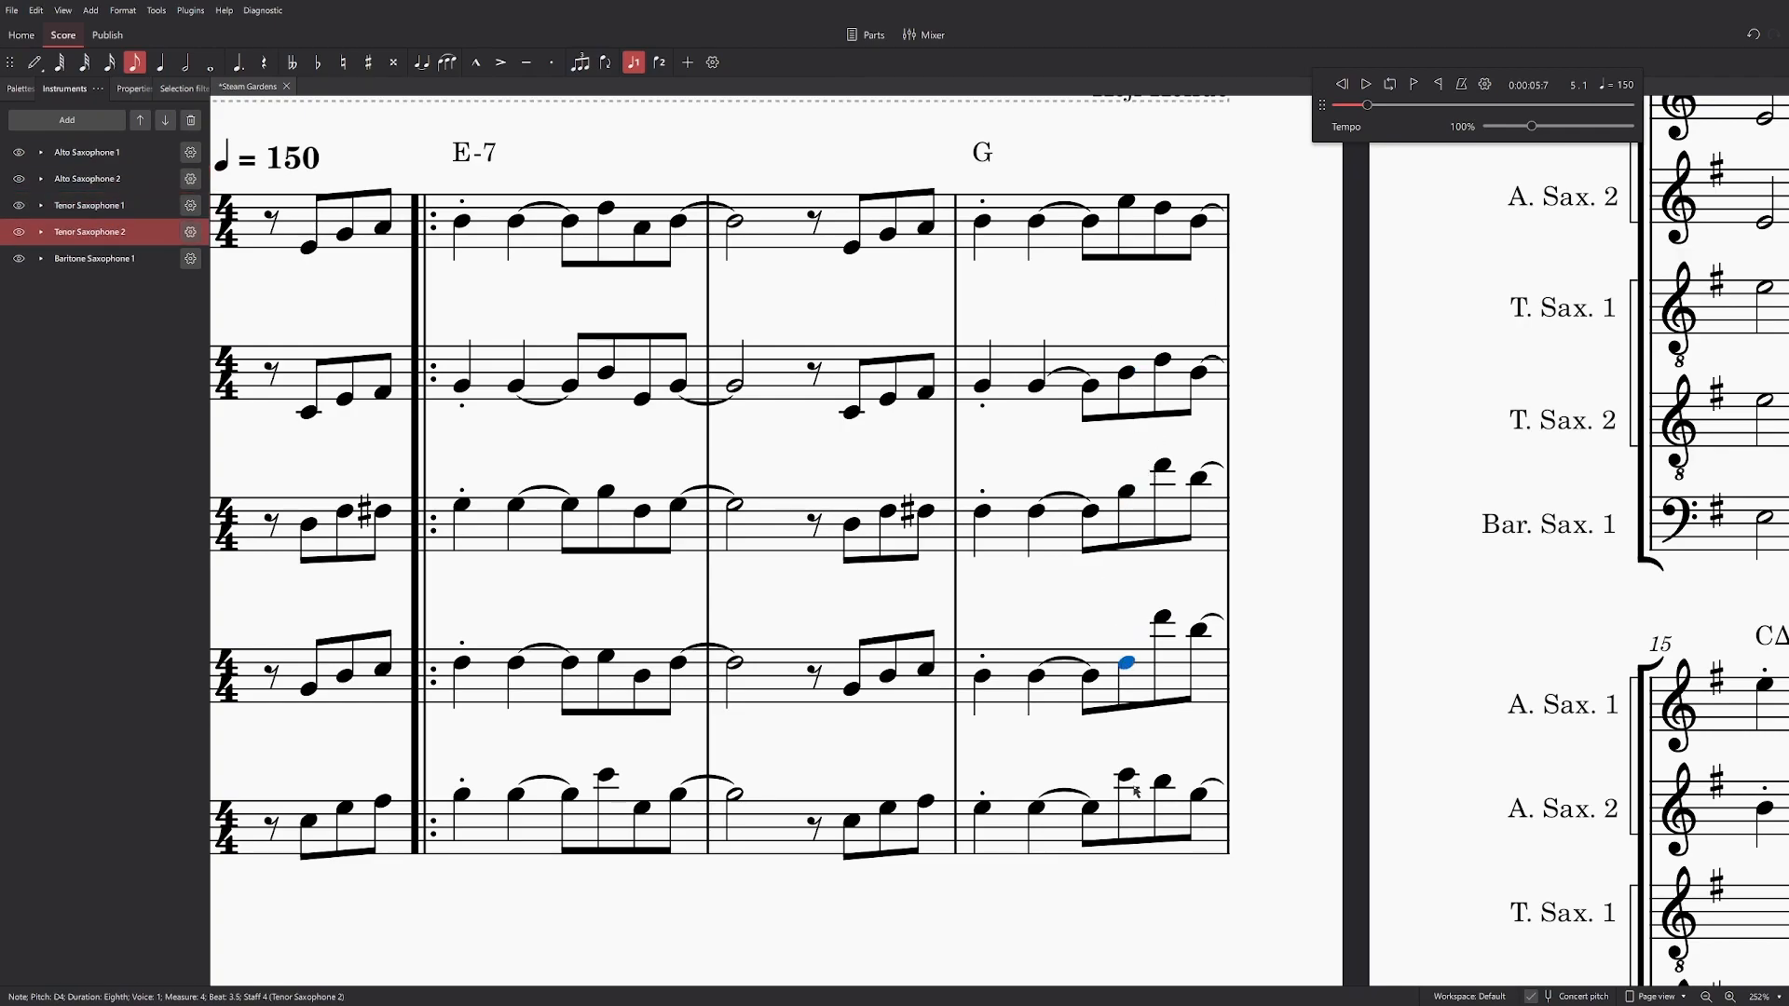
drag(1129, 779, 1128, 813)
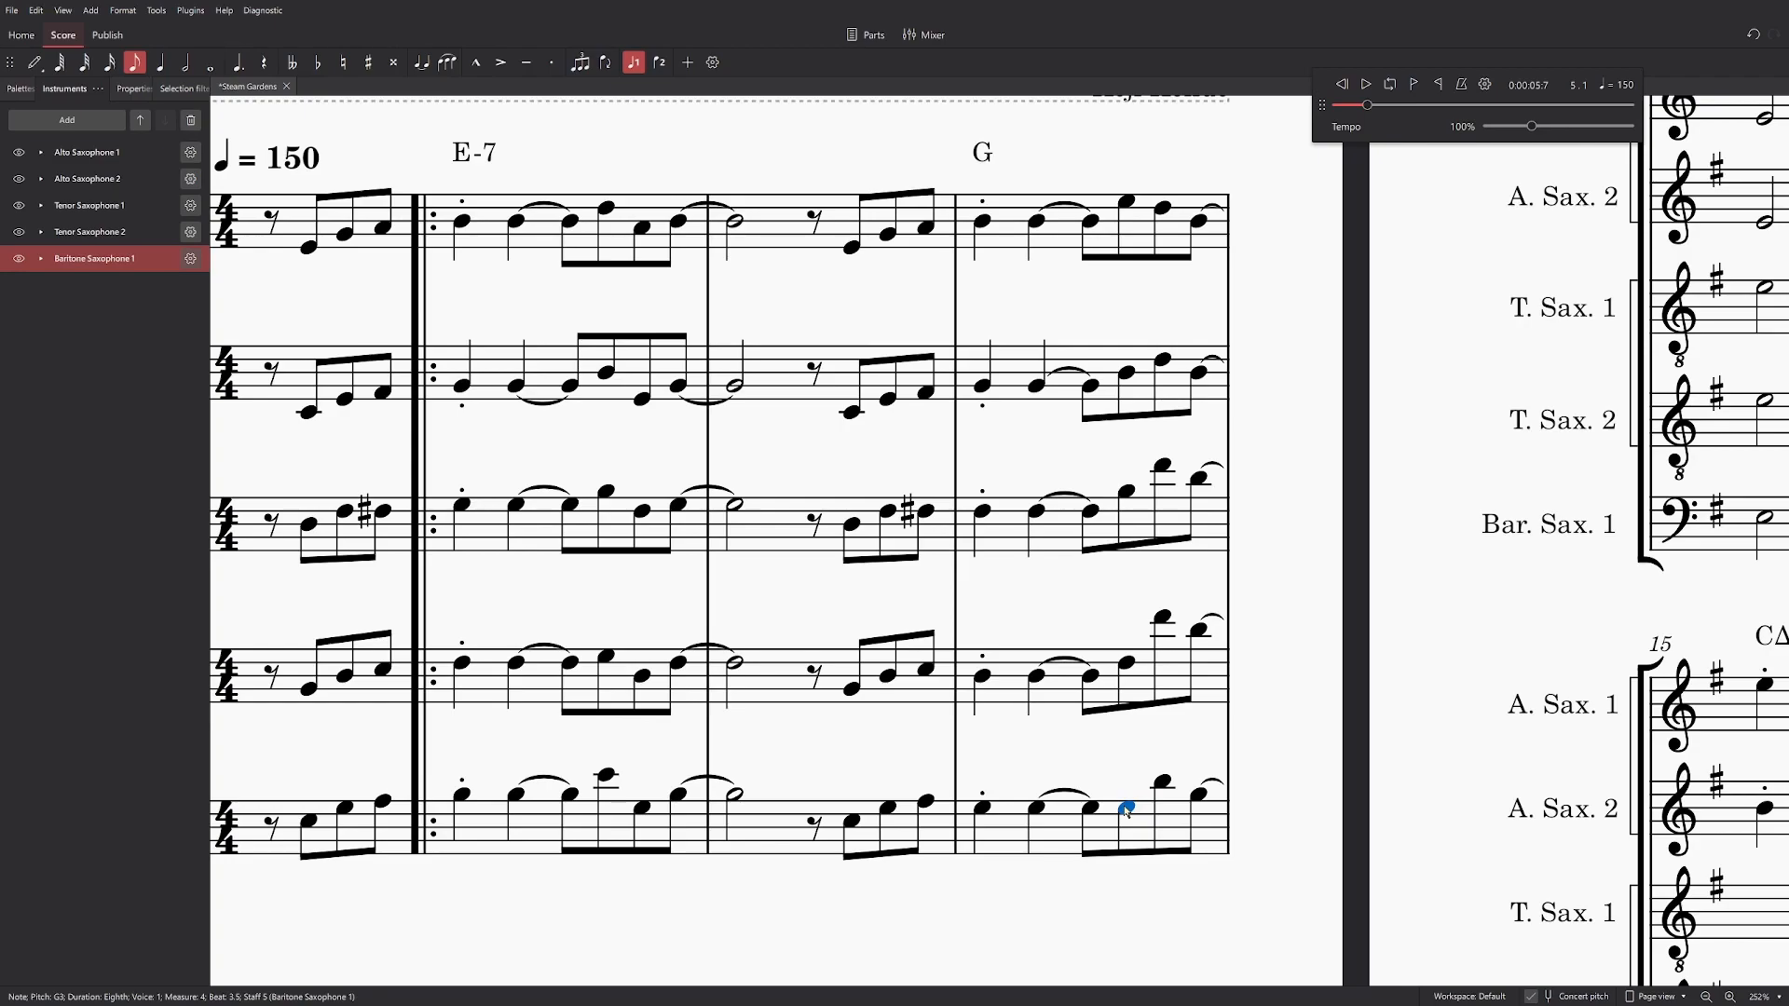
click(1127, 665)
drag(1127, 807, 1129, 795)
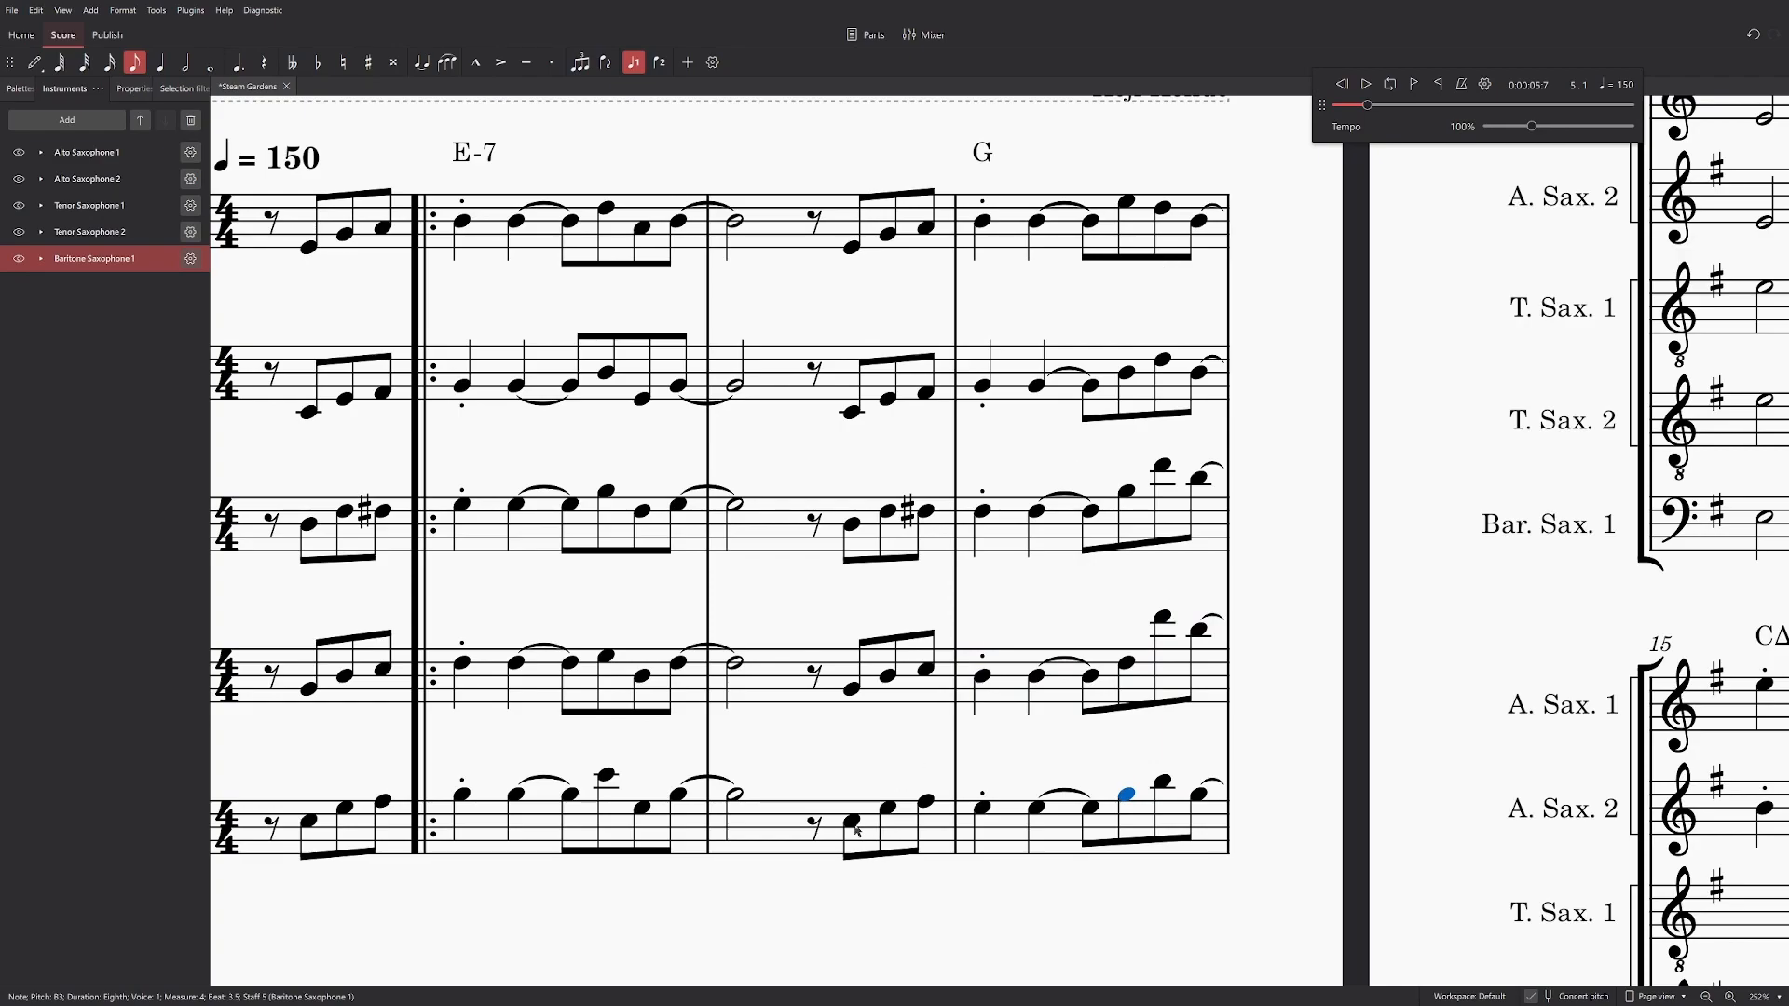
Step: Play back from the eighth rest in measure 3 through the end of measure 4
click(813, 824)
key(space)
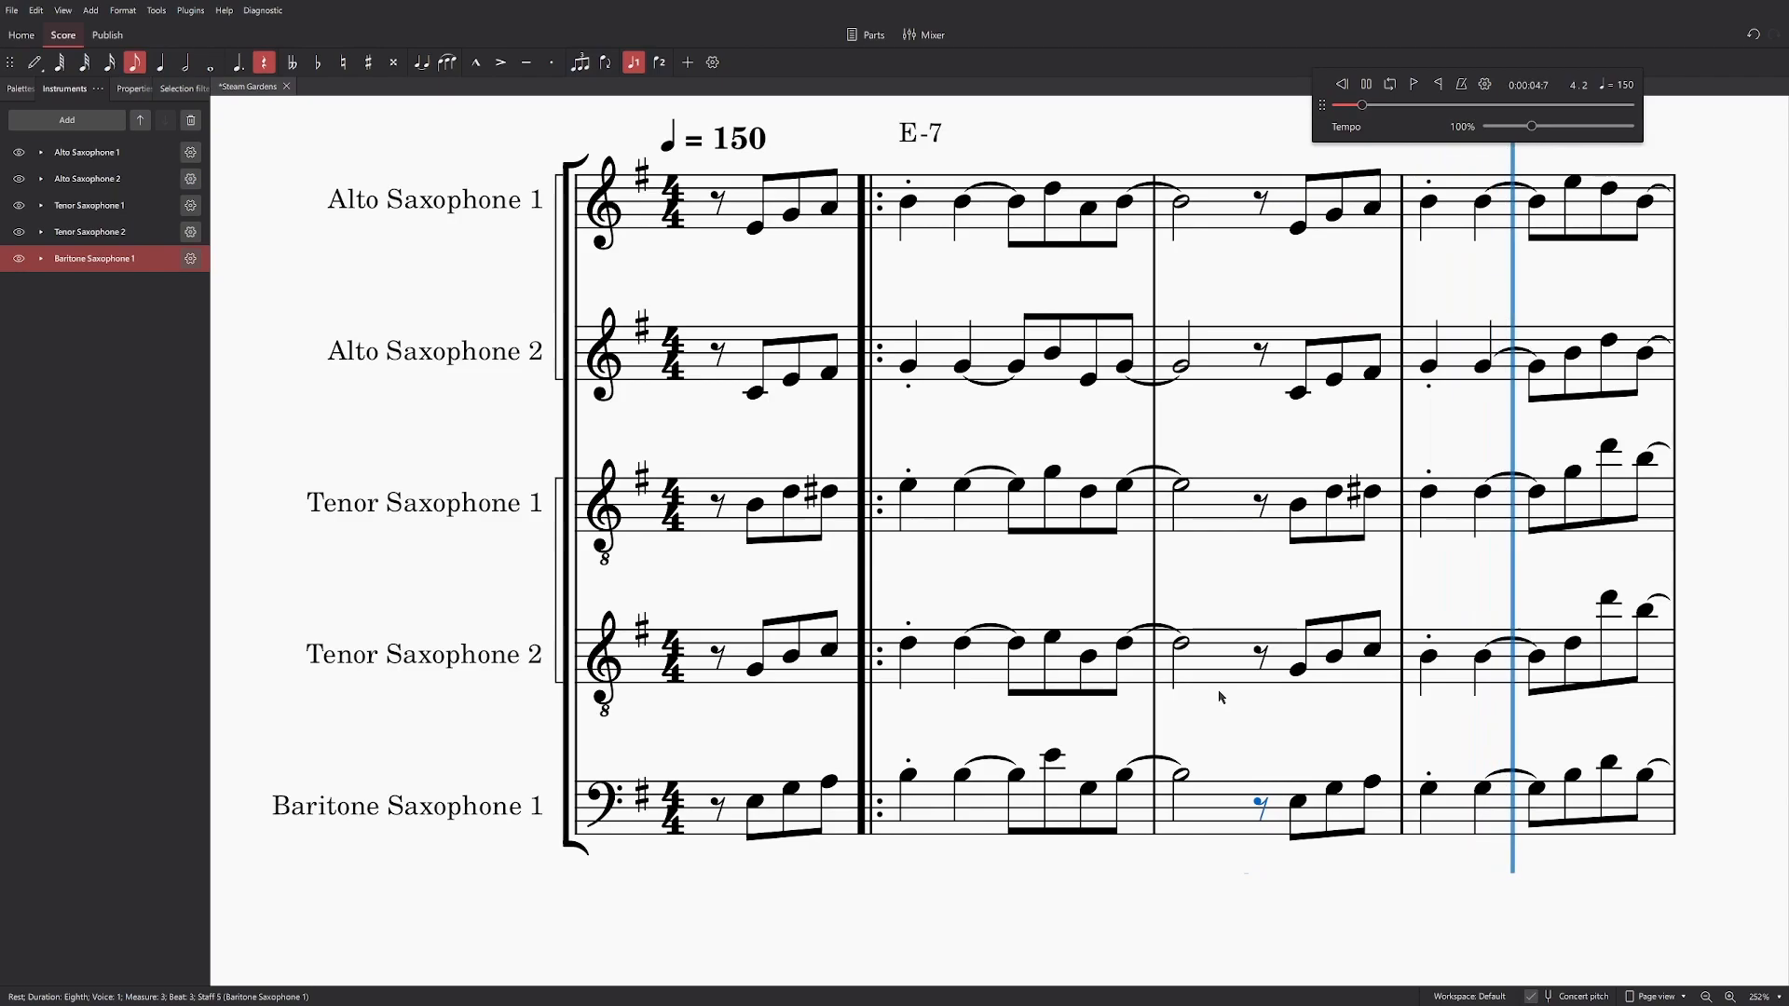
key(space)
scroll(646, 659, up, 5)
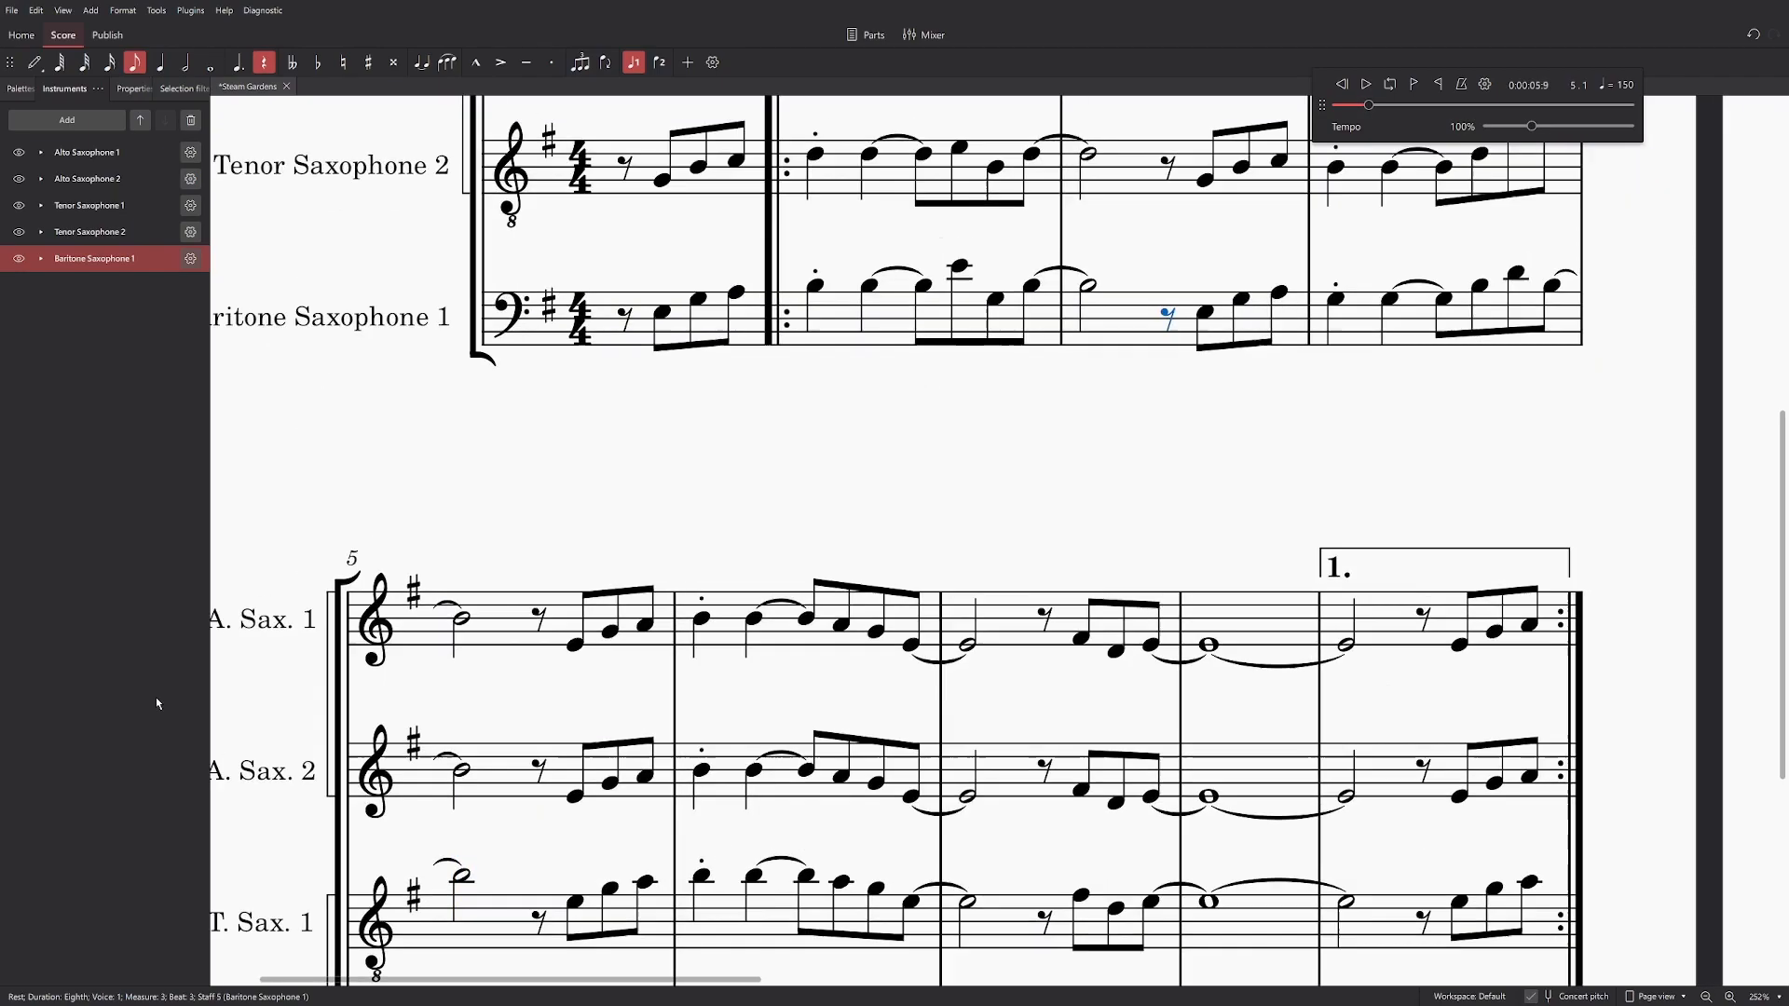
scroll(1010, 559, up, 5)
scroll(1010, 559, down, 2)
Step: Check the Alto Saxophone 1 melody note on beat 4 of measure 4 and replay measures 3 and 4
click(849, 178)
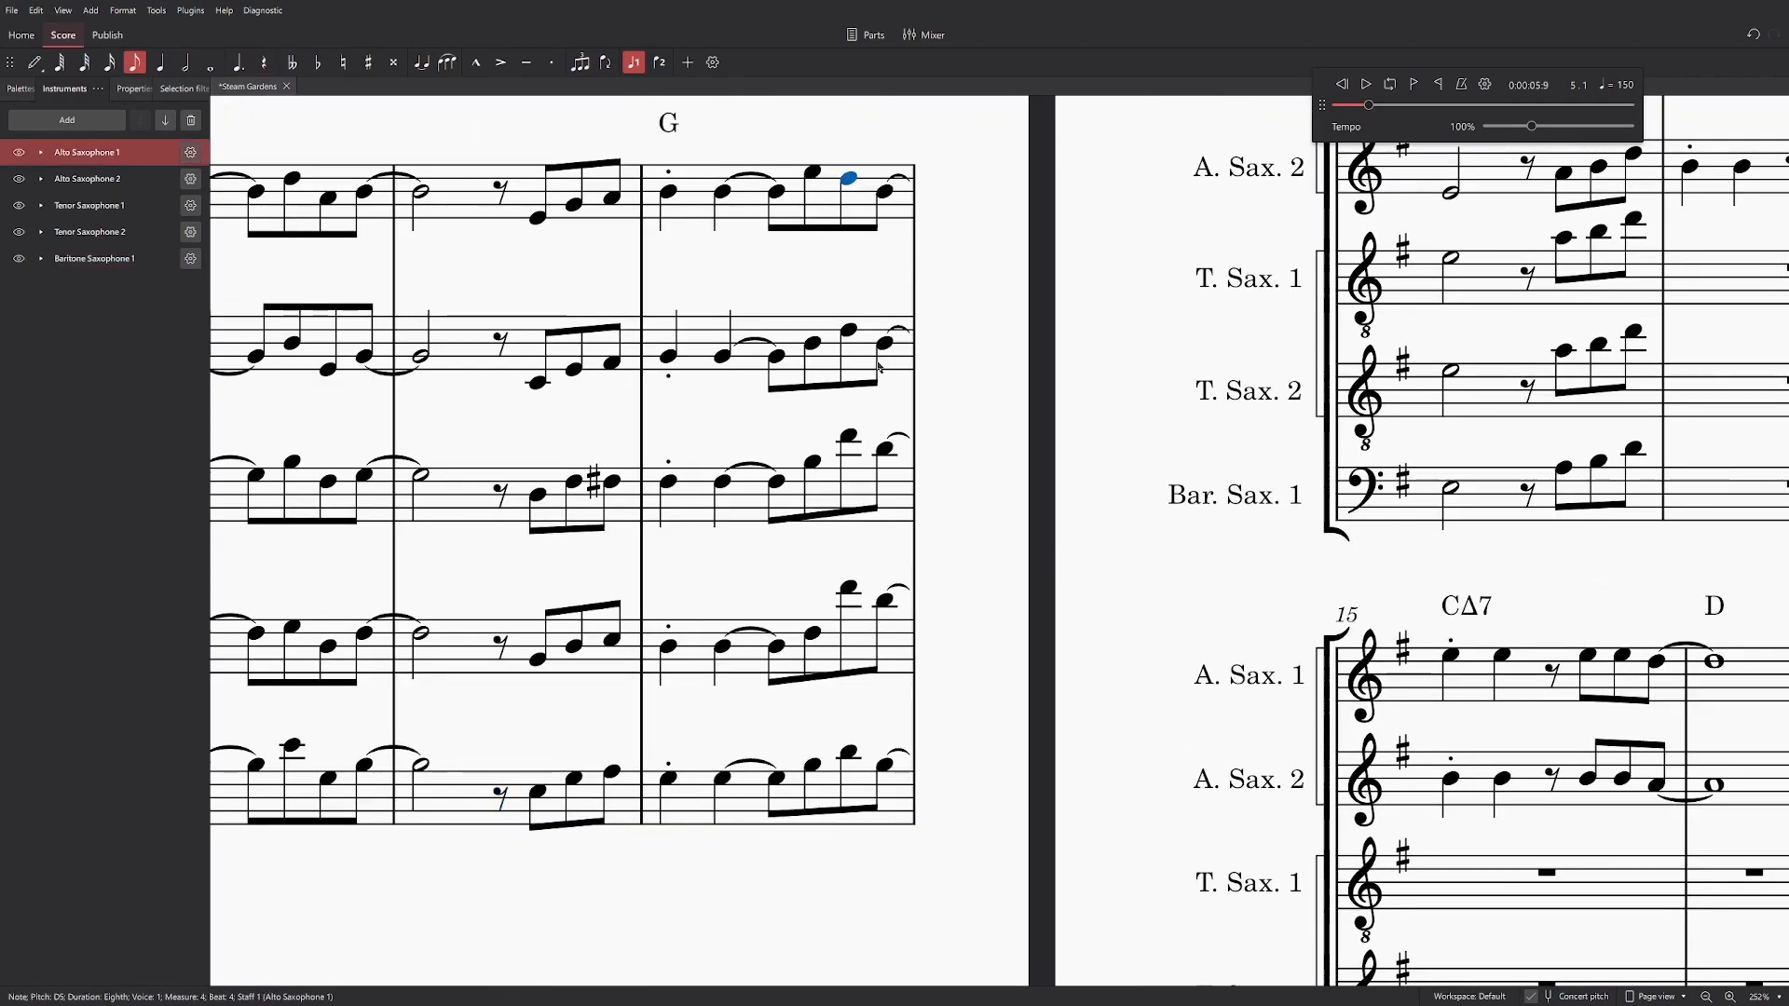
scroll(1039, 328, up, 1)
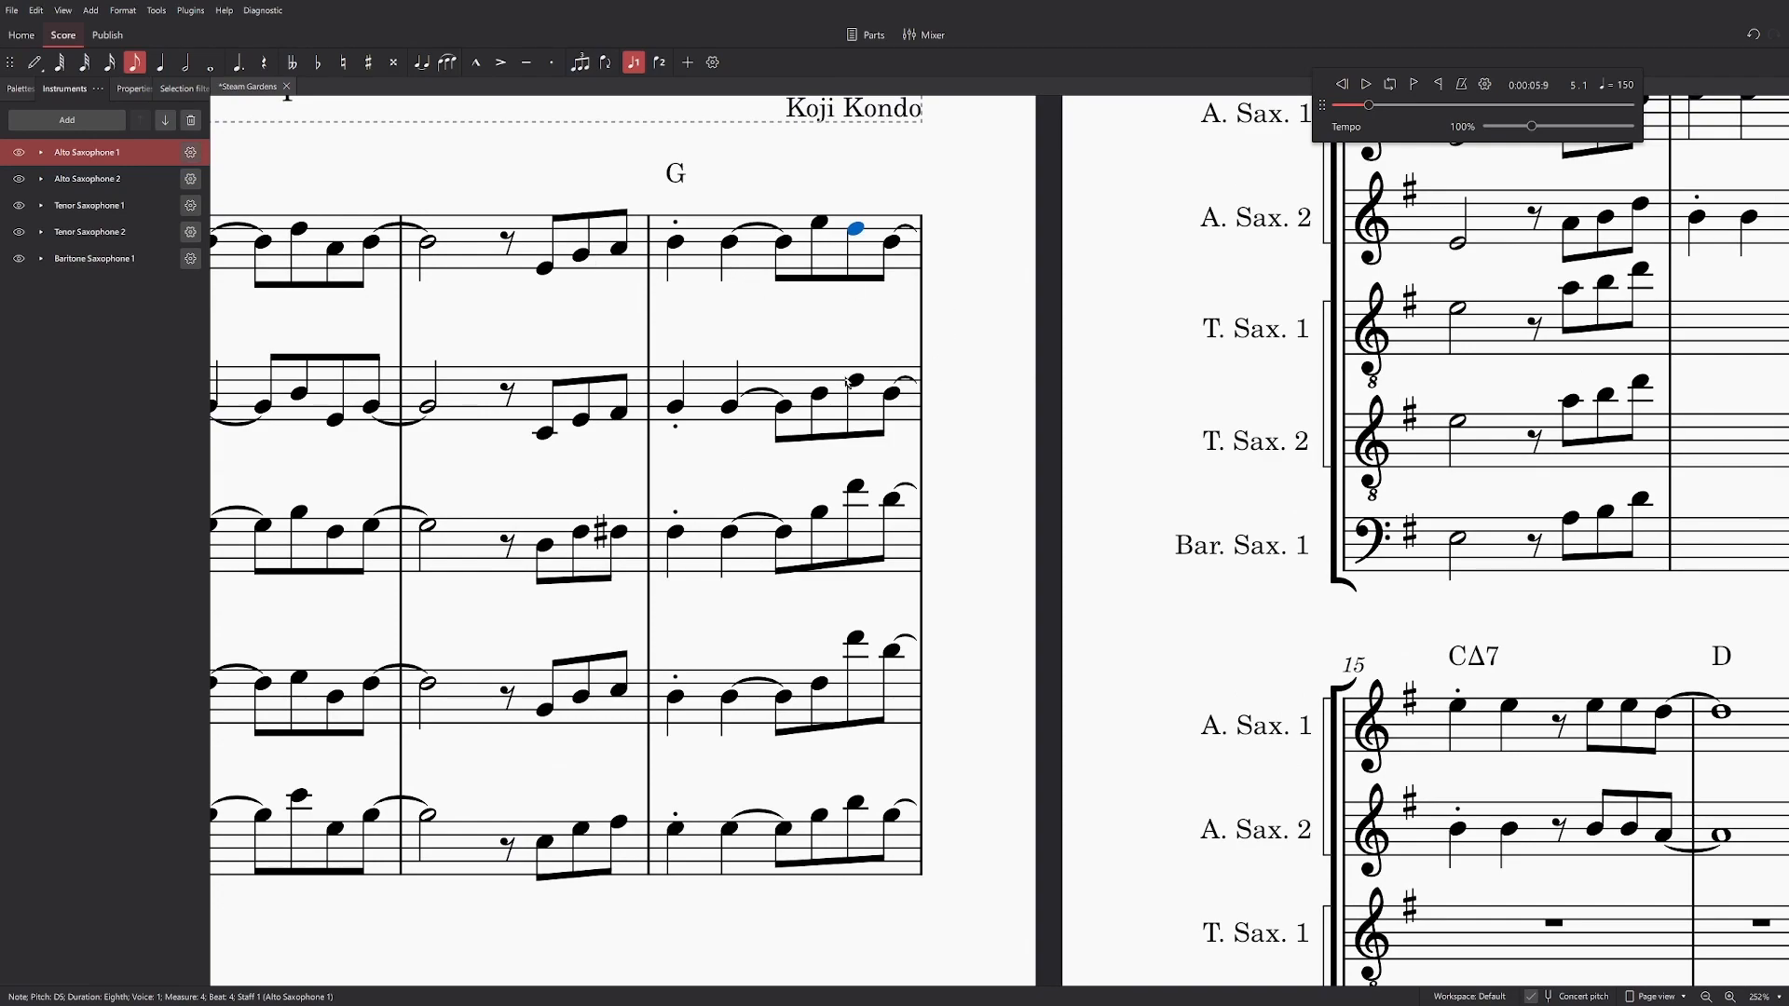
click(519, 571)
key(space)
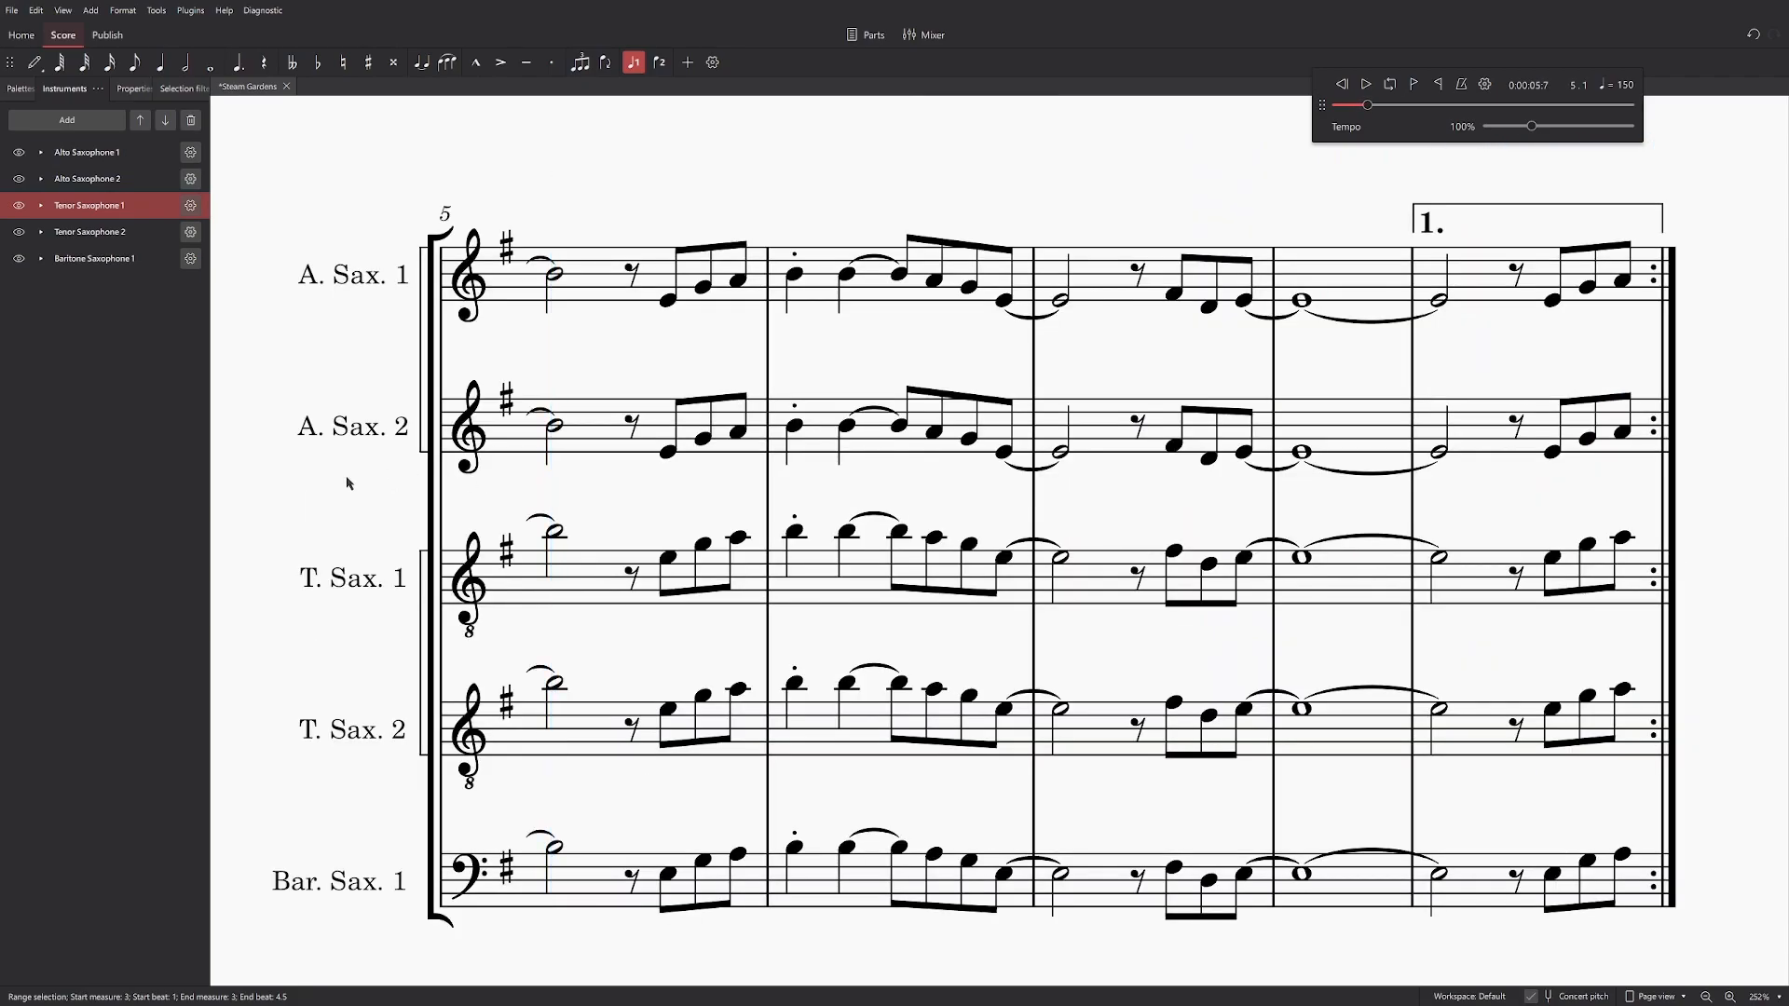
key(Escape)
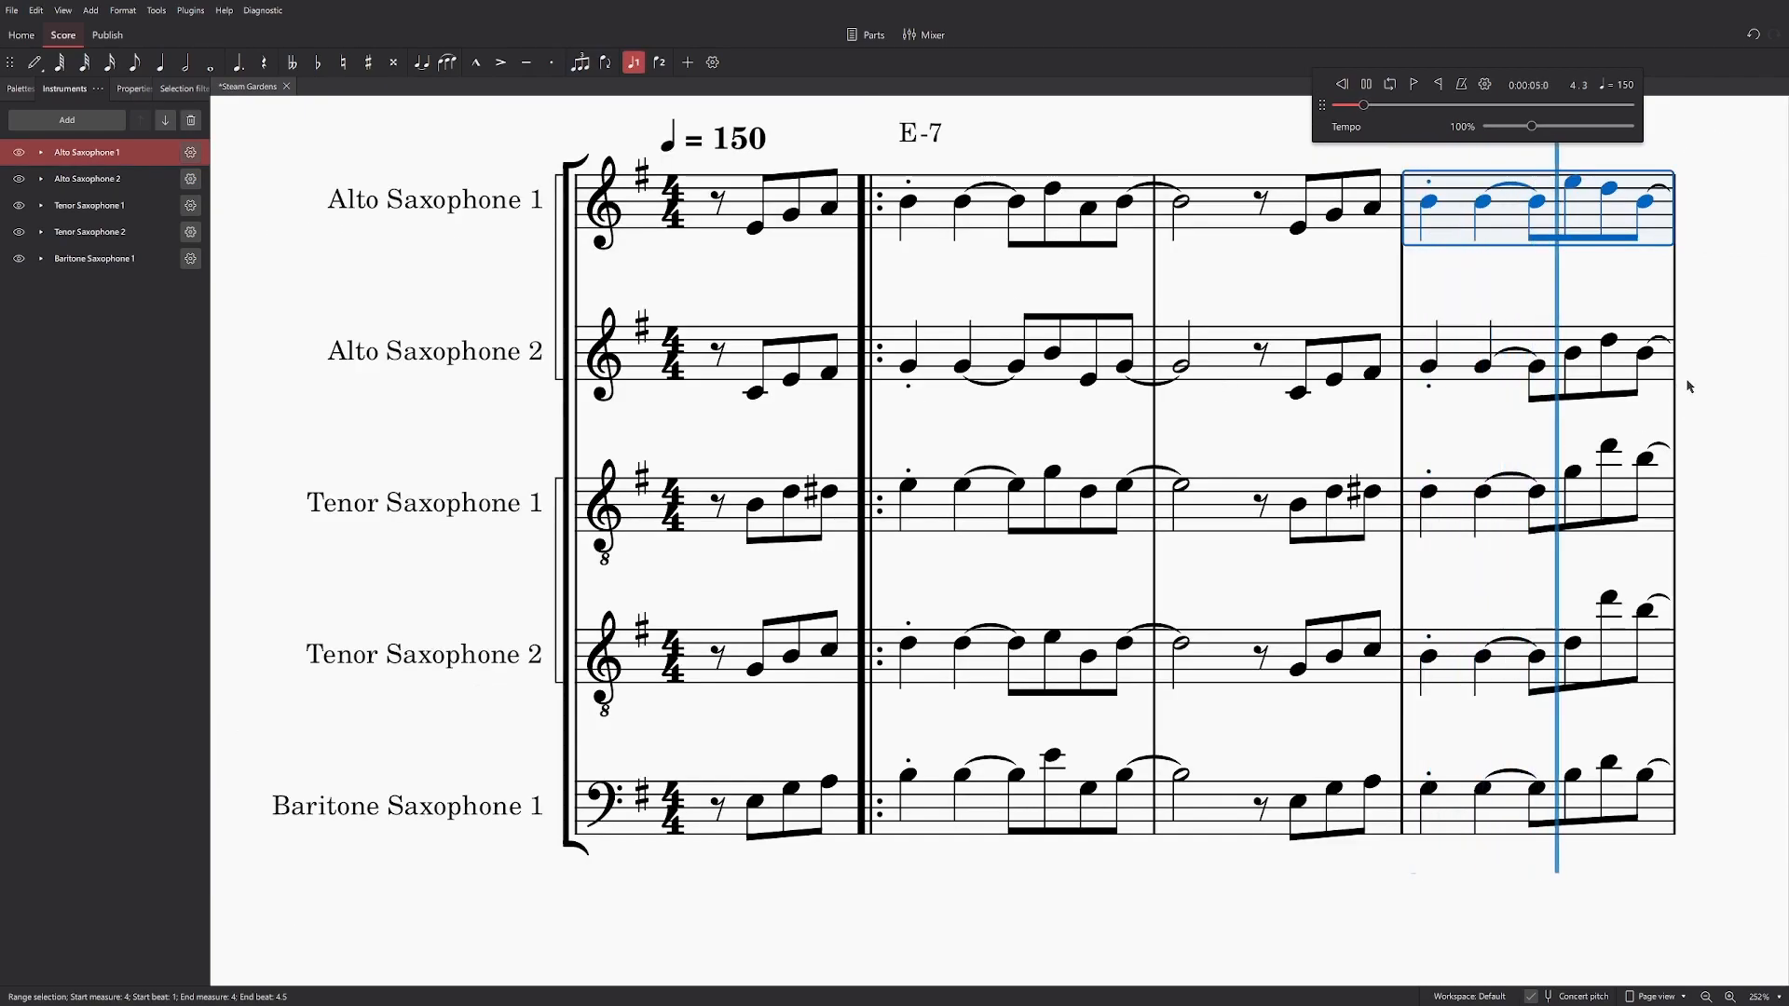
scroll(641, 194, down, 10)
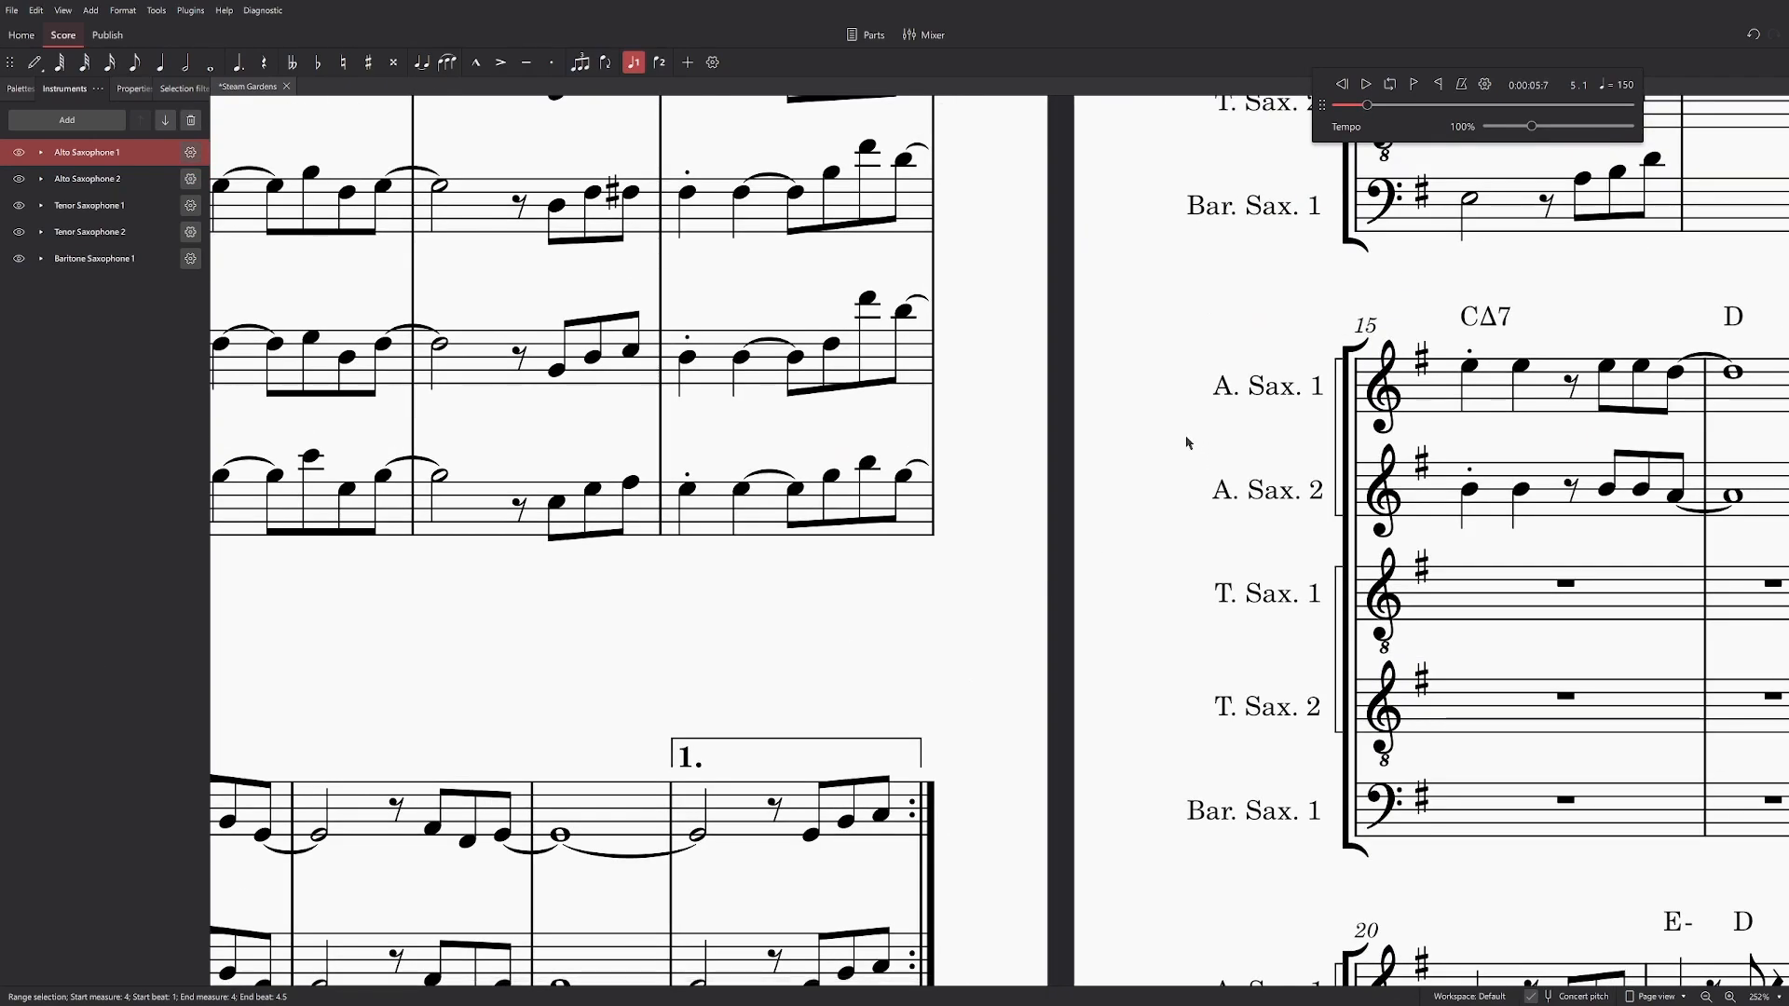
Step: Lower the beat 4 note of measure 4 to B4 in Alto Saxophone 2
click(932, 317)
click(918, 358)
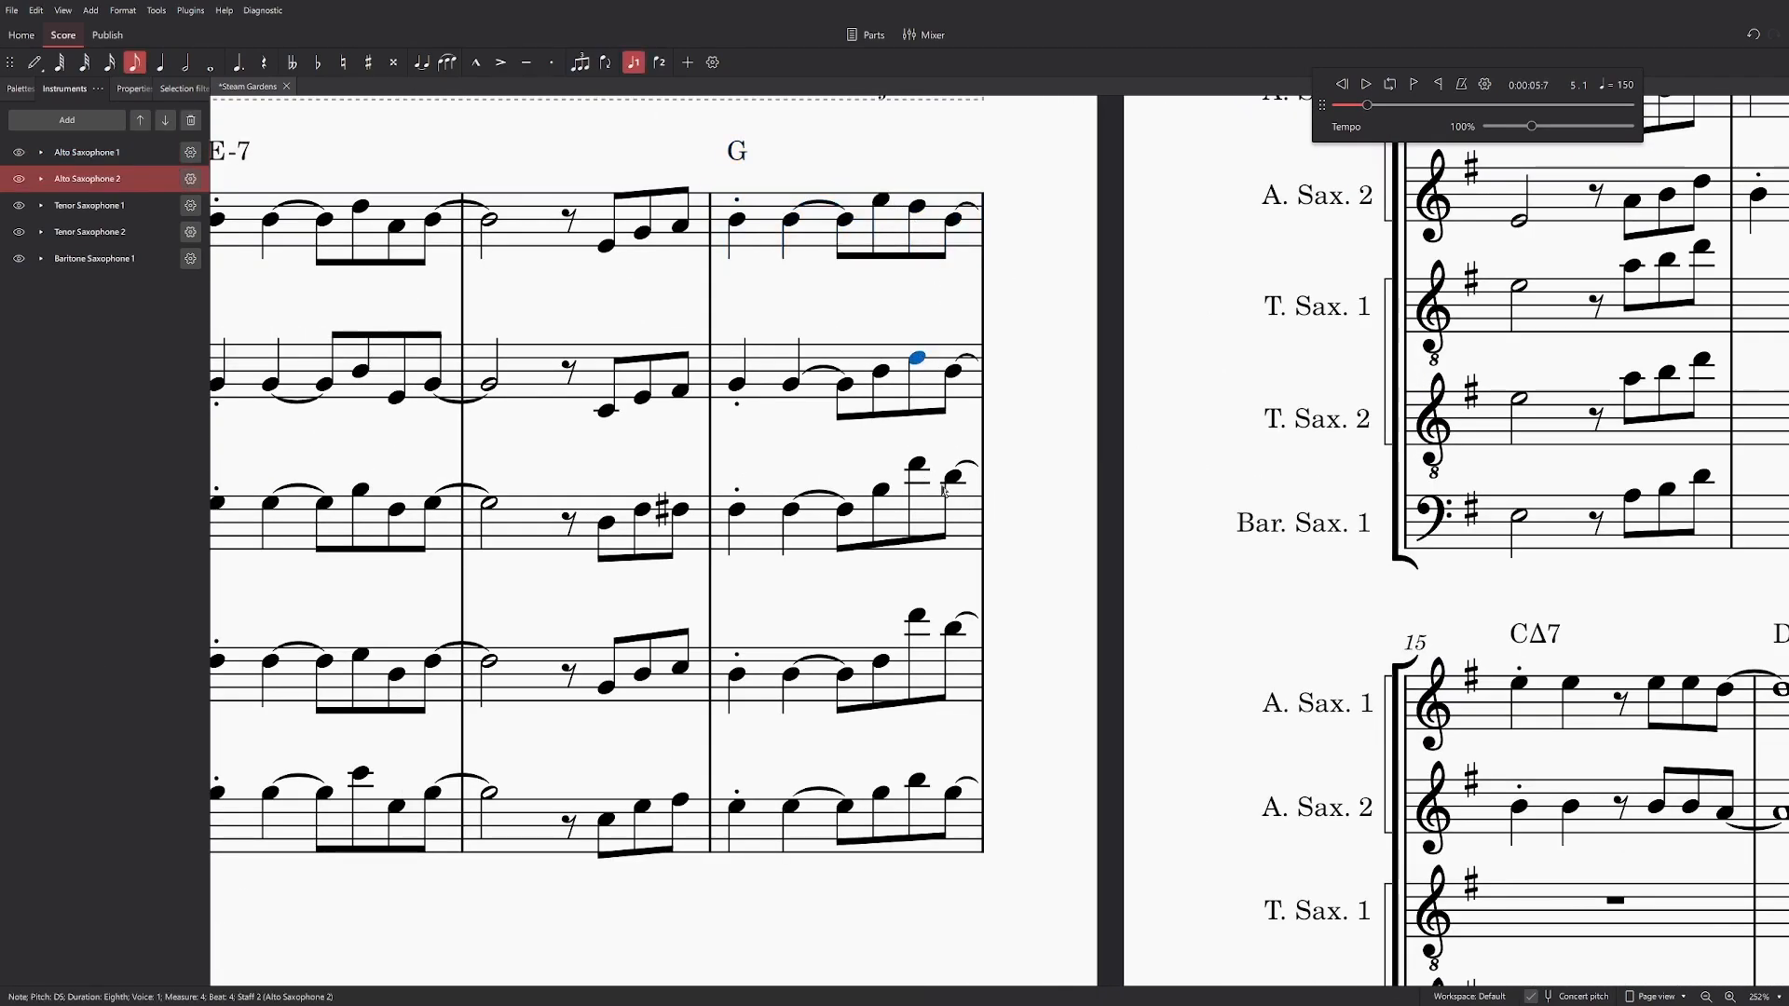
drag(913, 366, 917, 378)
click(882, 372)
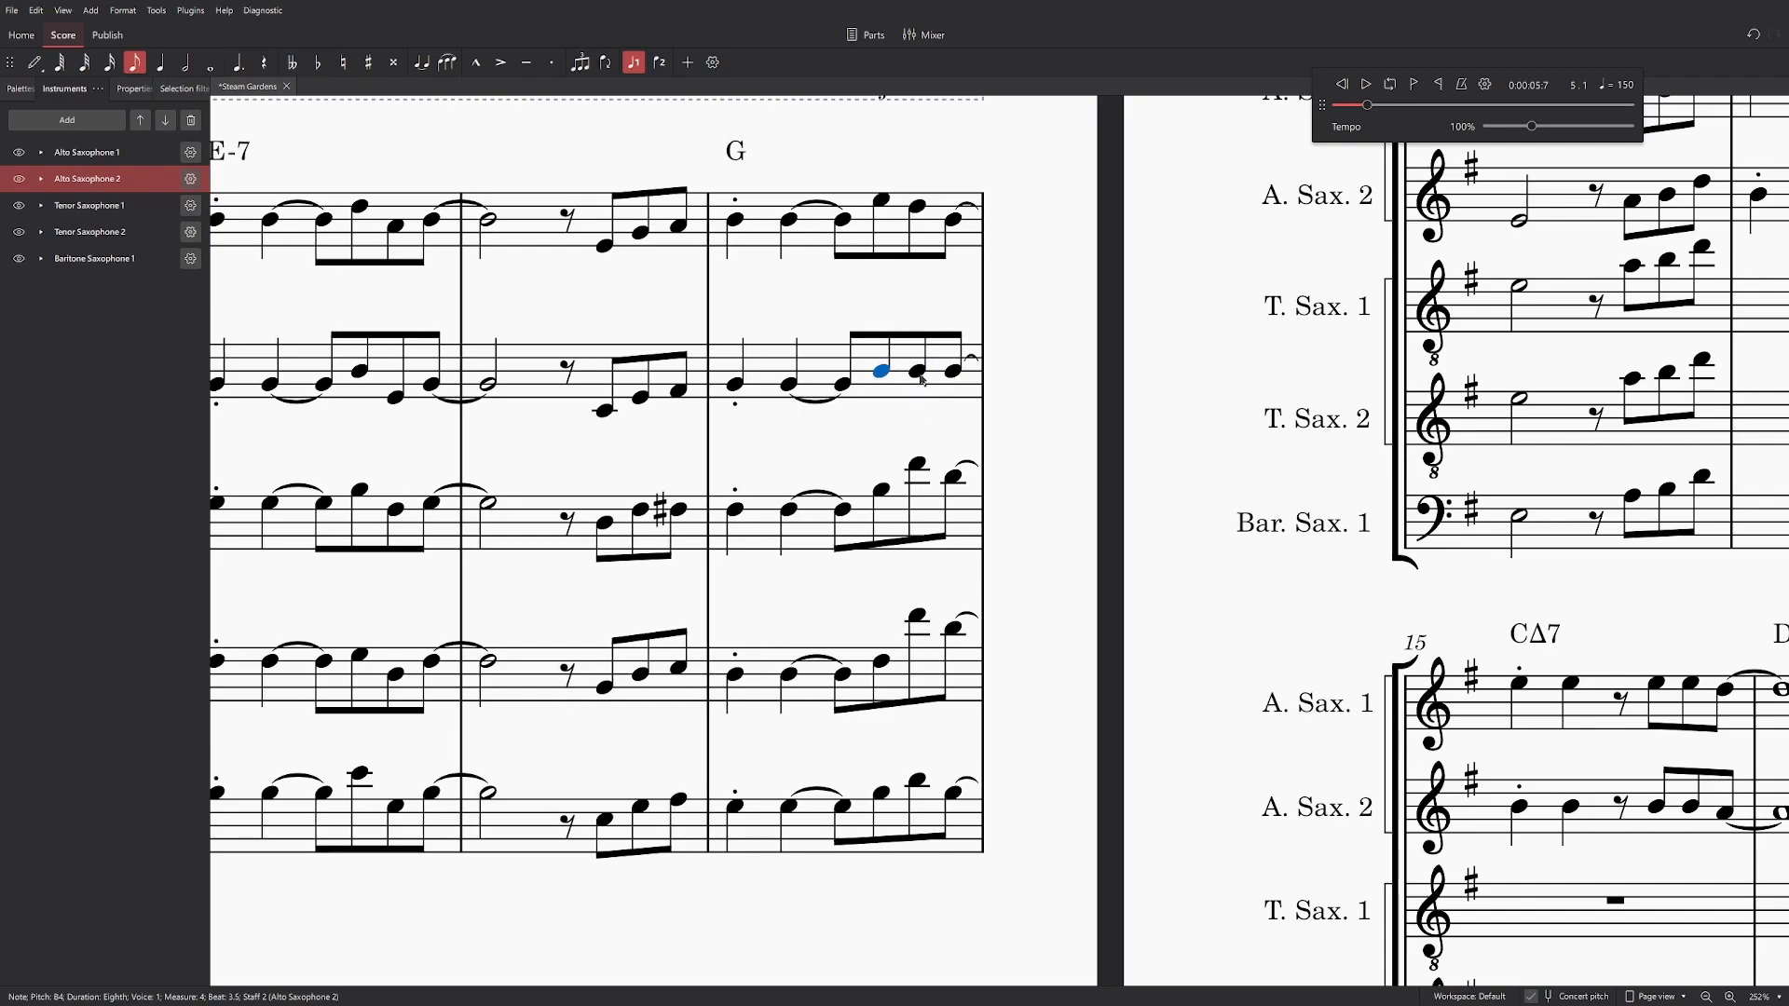
click(917, 373)
click(882, 372)
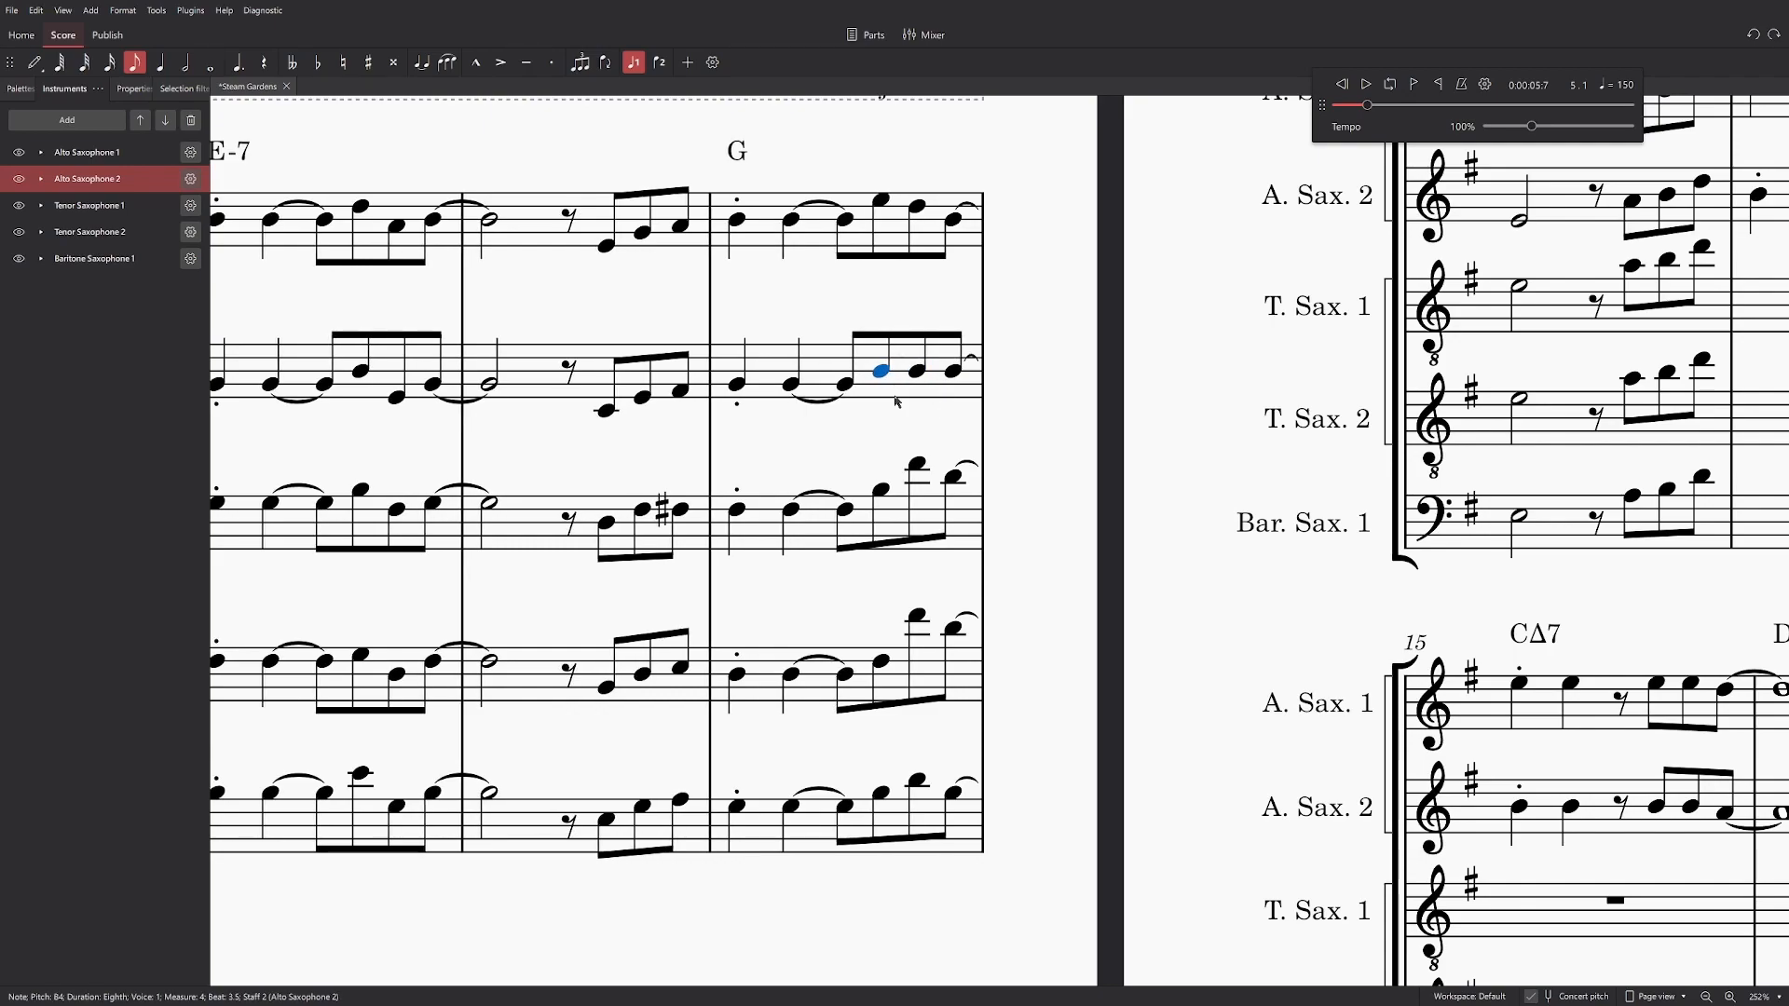
key(ctrl+z)
Step: Lower the beat 4 note of measure 4 to G4 in Tenor Saxophone 1, D4 in Tenor Saxophone 2 and B3 in Baritone Saxophone 1
drag(921, 468, 919, 492)
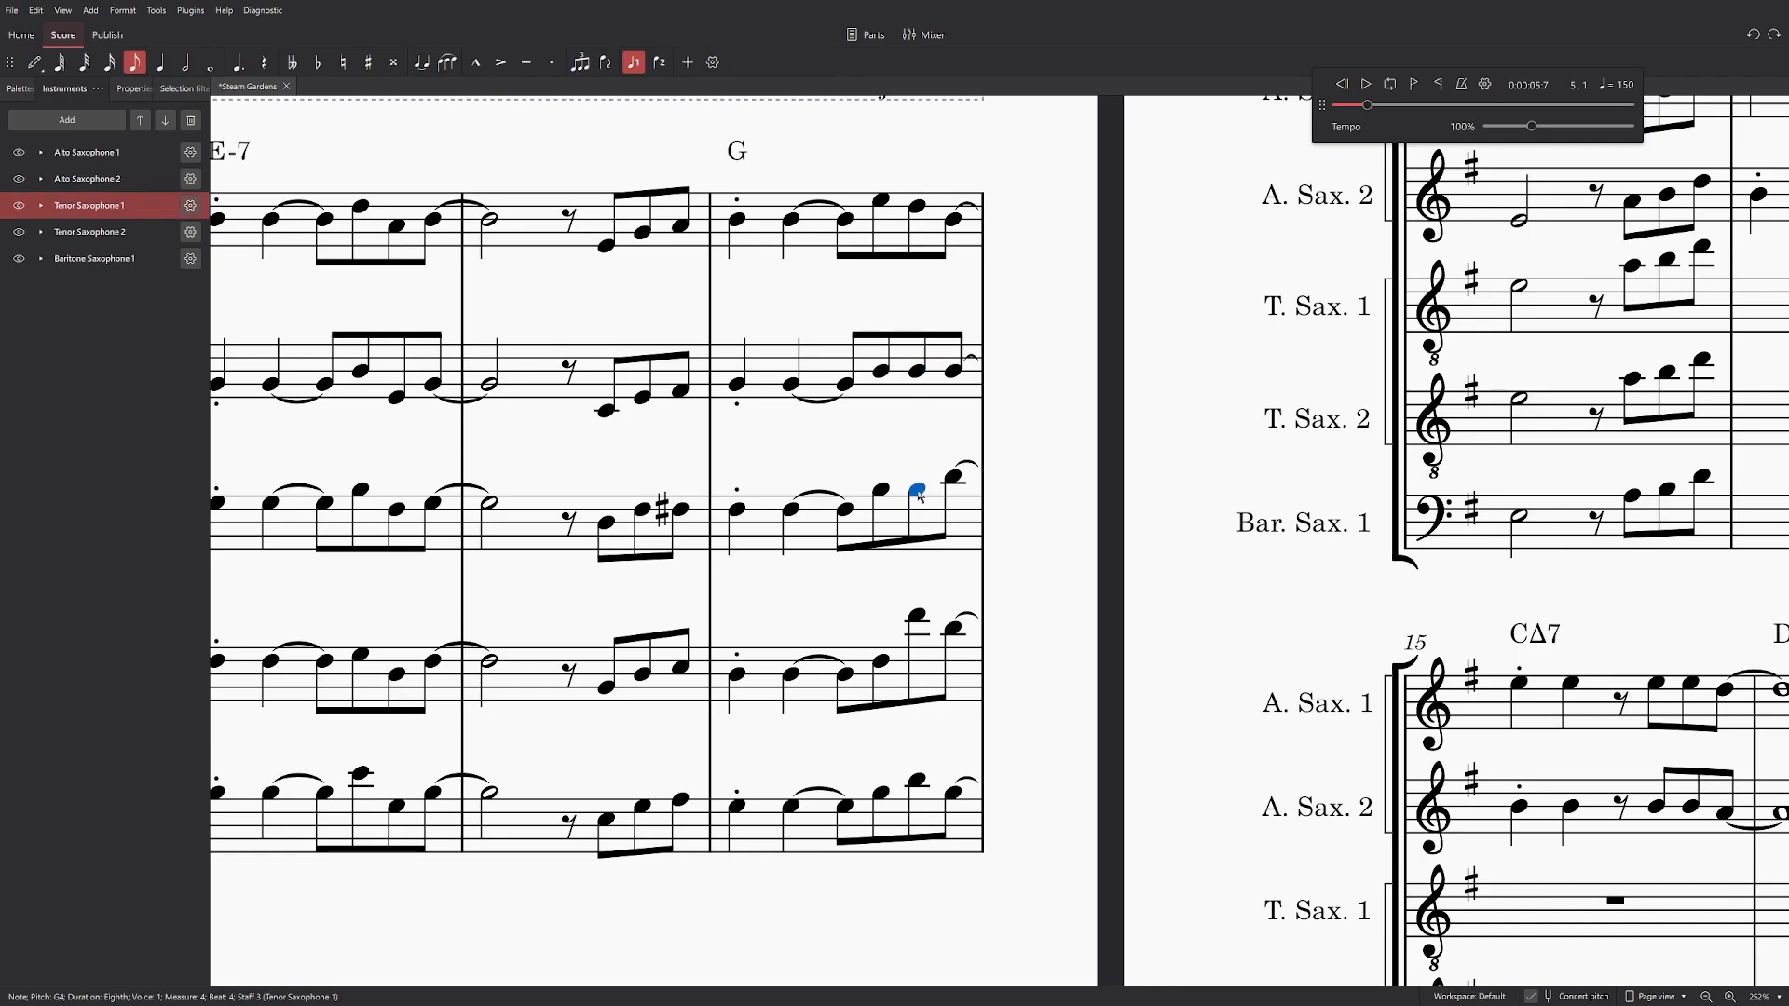
drag(917, 619, 918, 665)
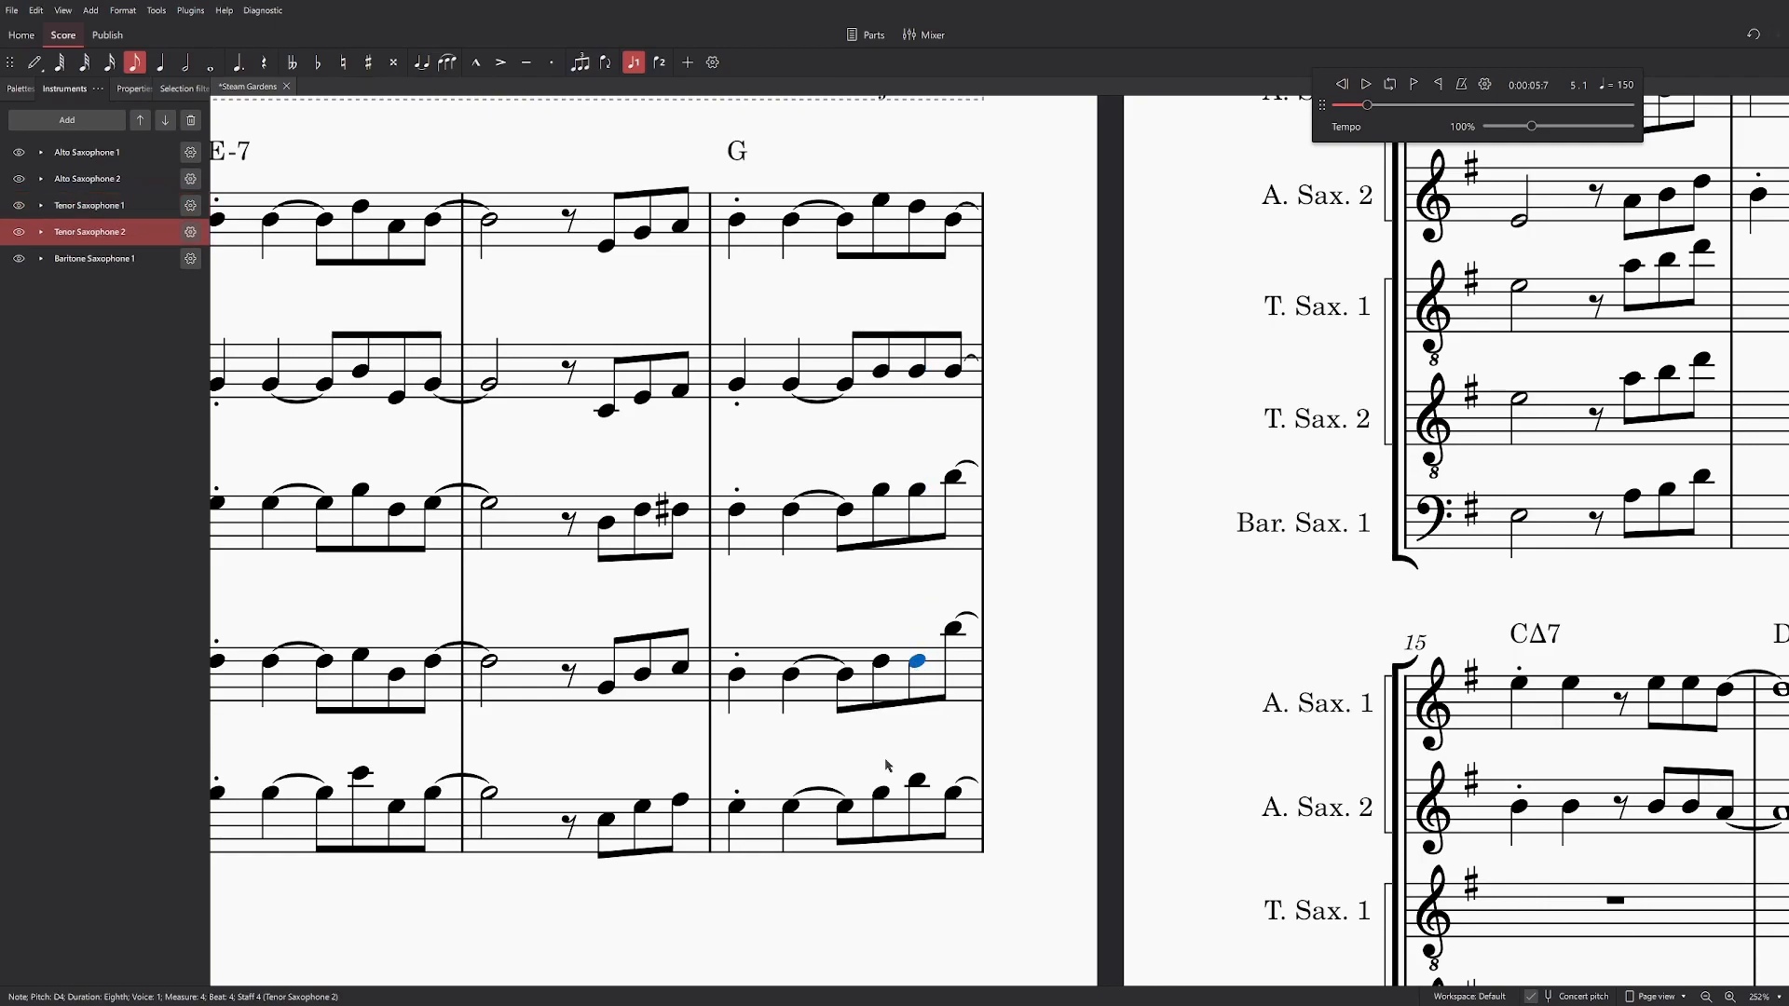
drag(918, 781, 921, 795)
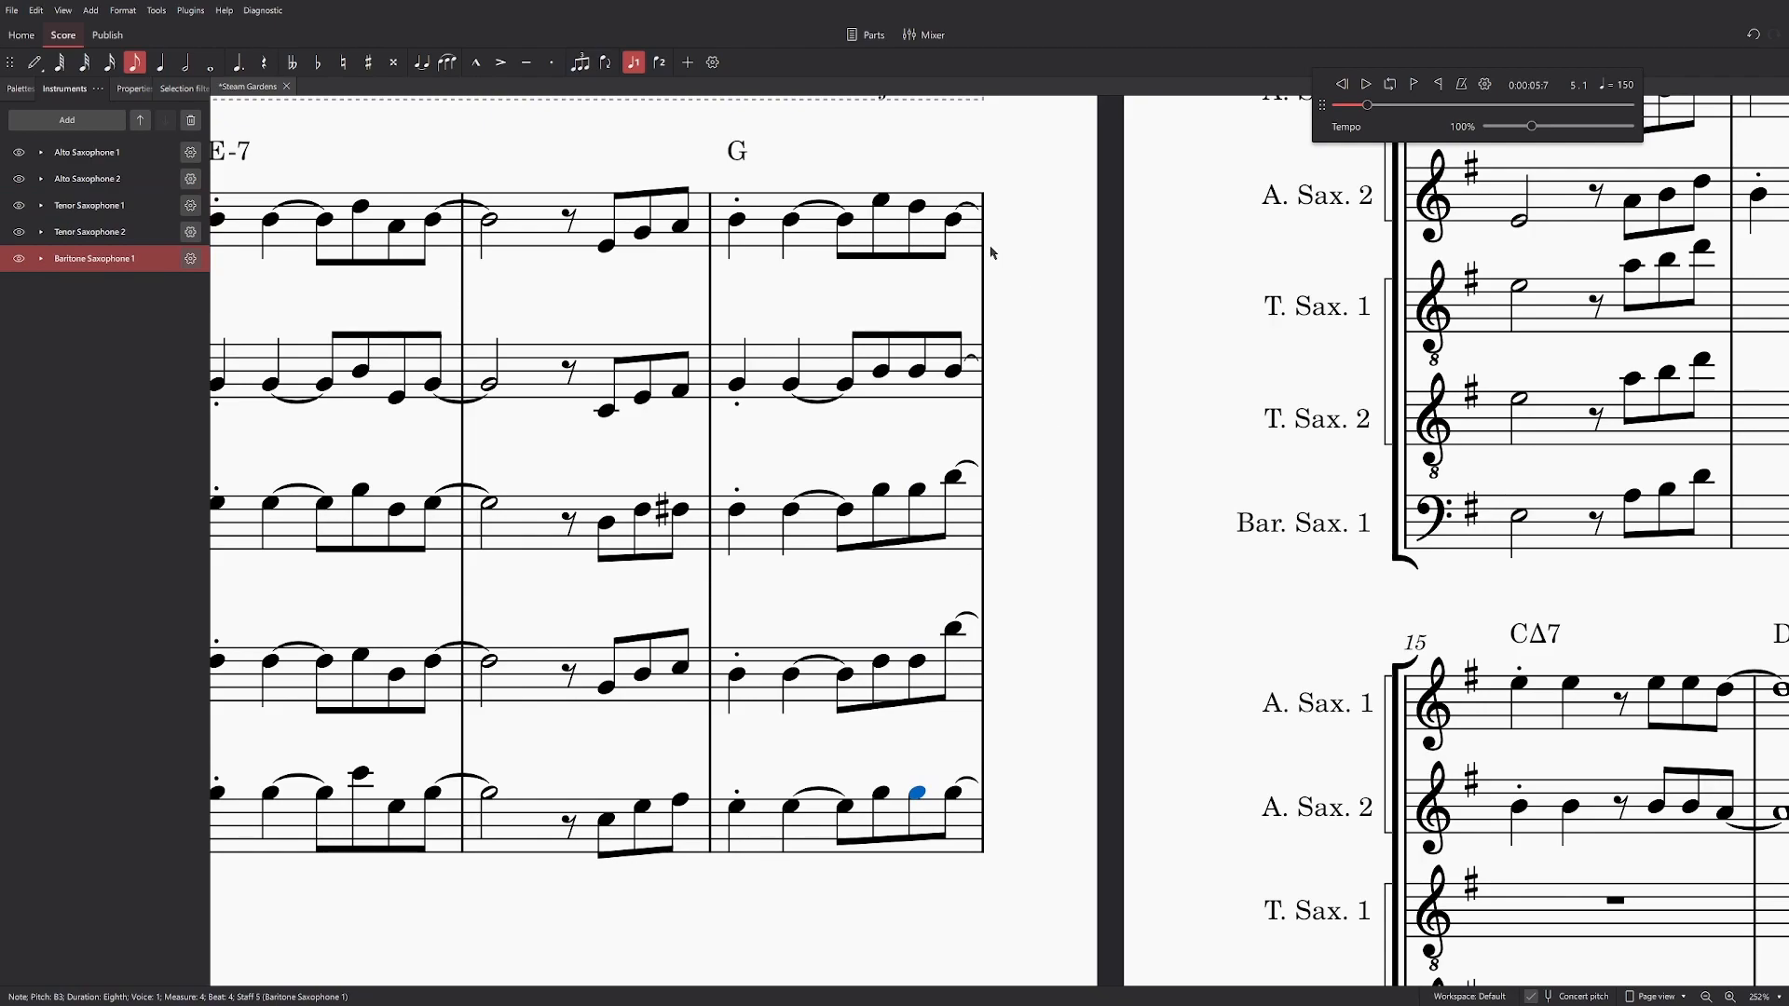
Step: Raise the beat 3.5 approach note of measure 4 to C#5 in Alto Saxophone 2 and A#4 in Tenor Saxophone 1
click(918, 207)
key(Left)
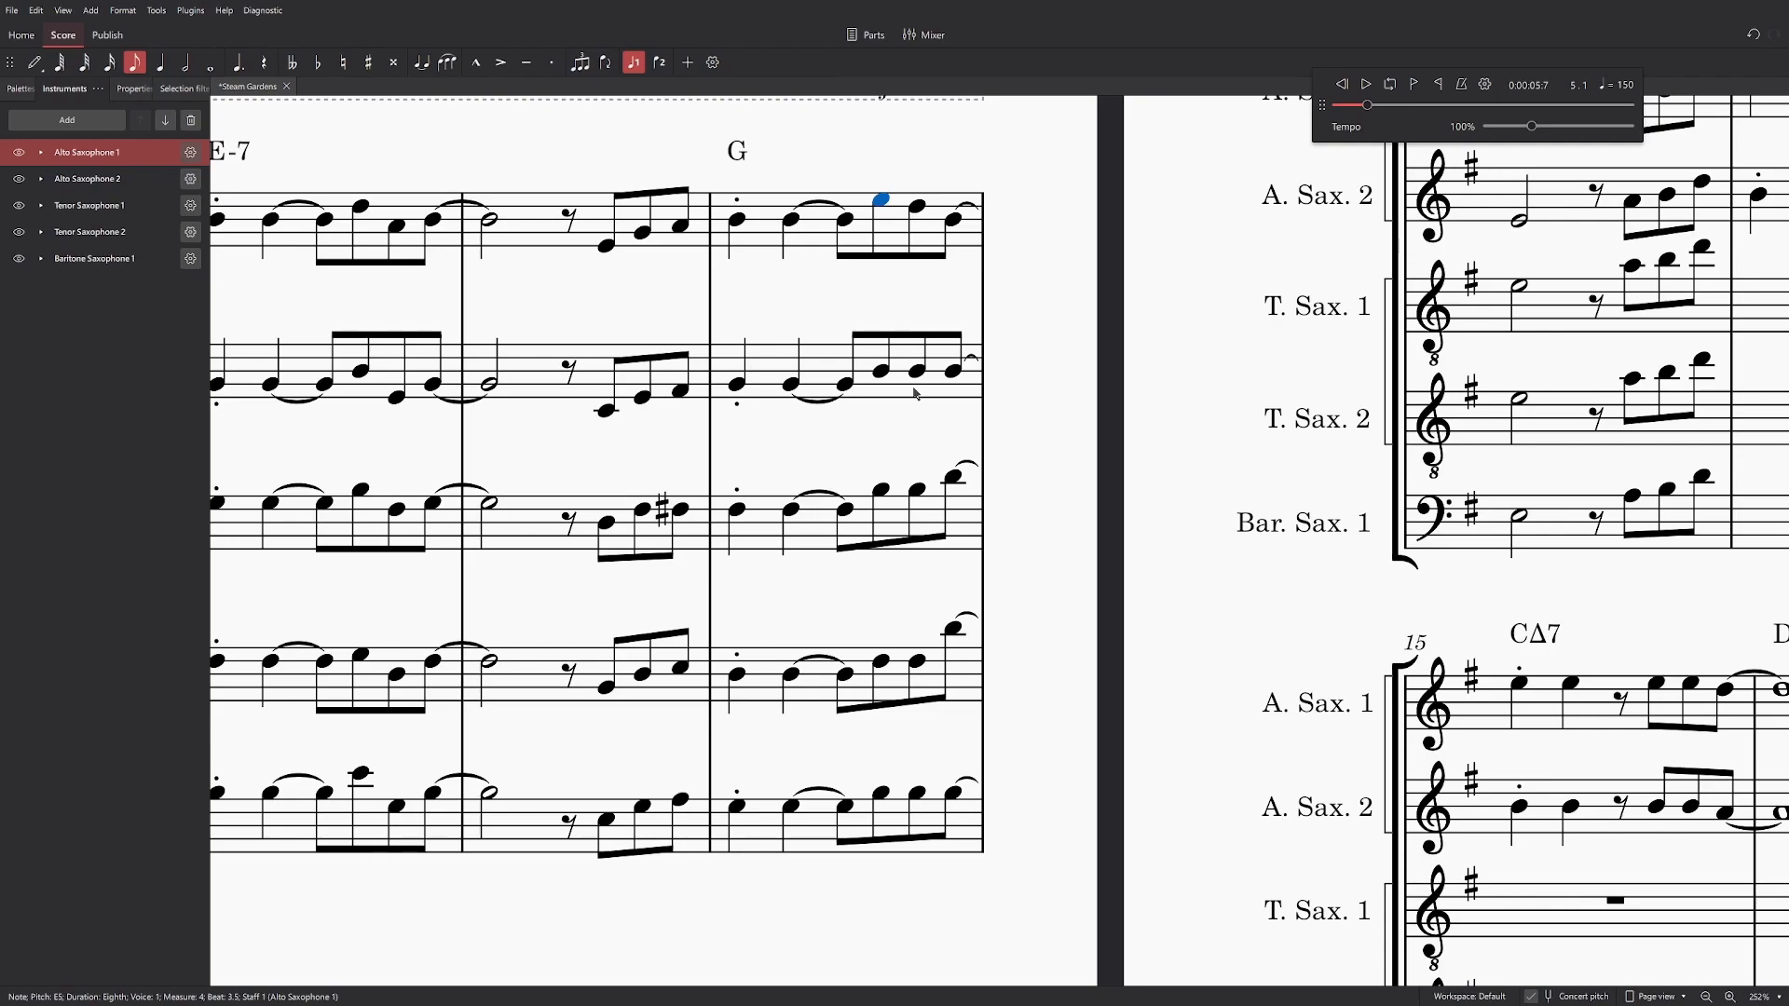
click(882, 371)
key(Up)
key(Up)
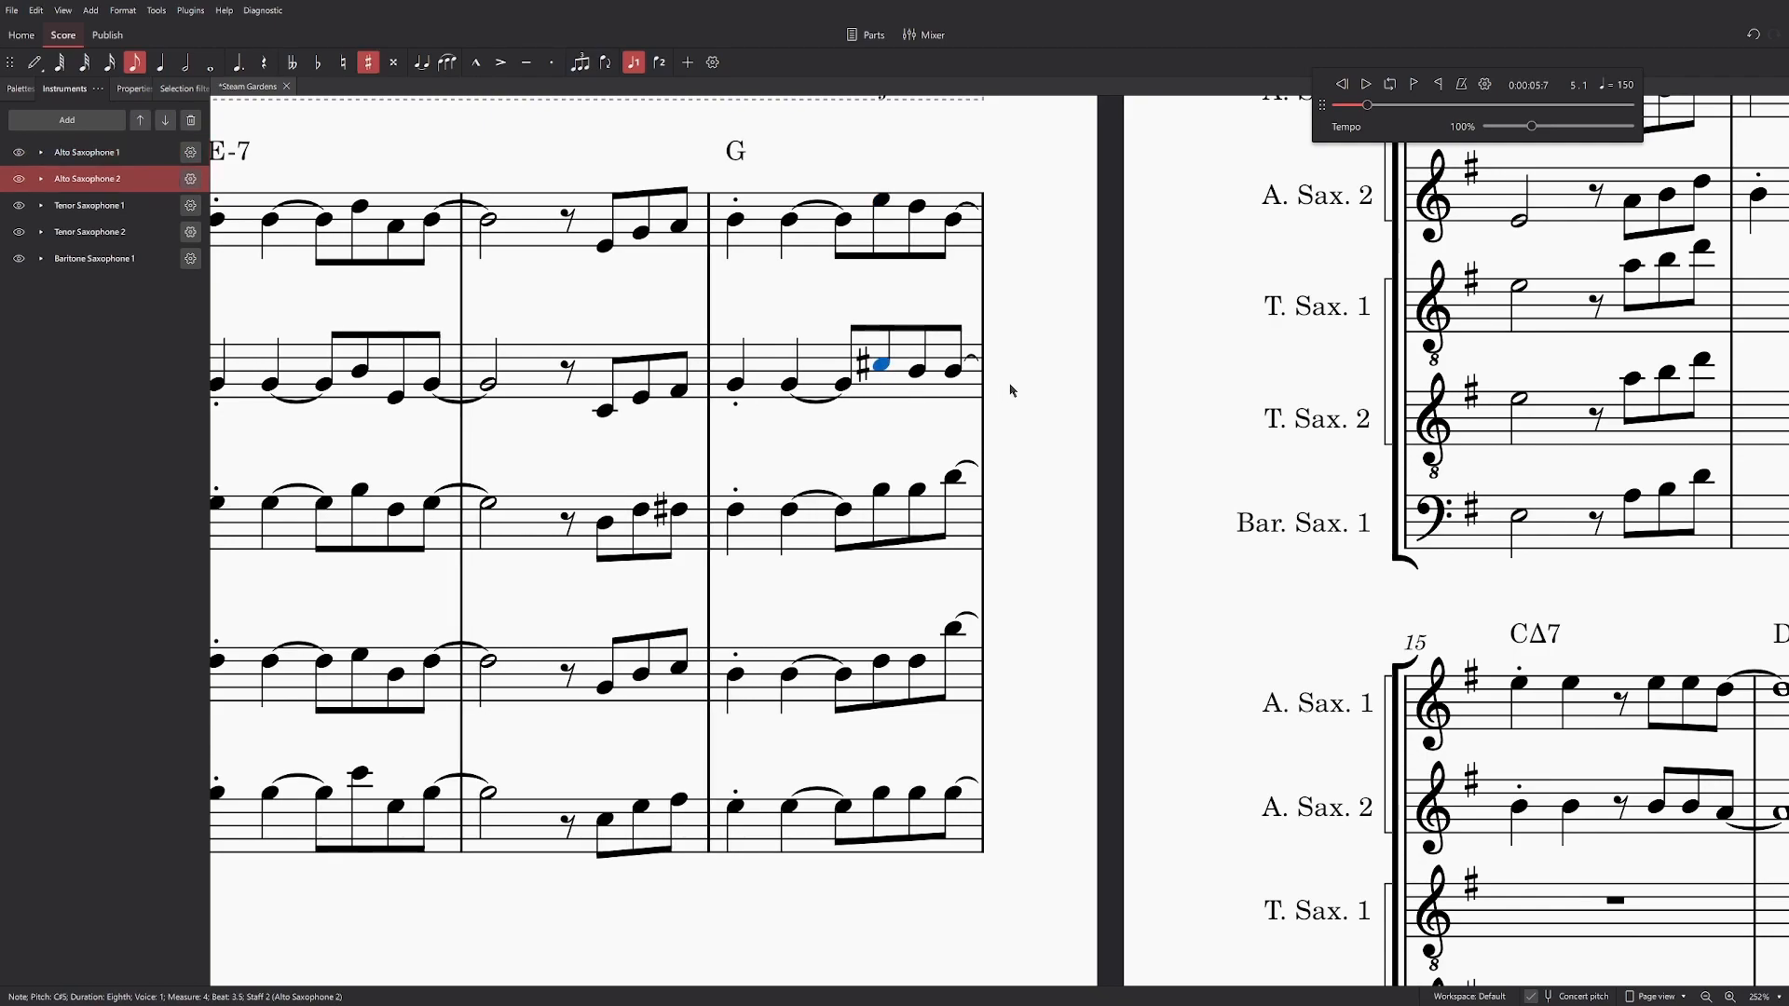
click(881, 491)
key(Up)
key(Up)
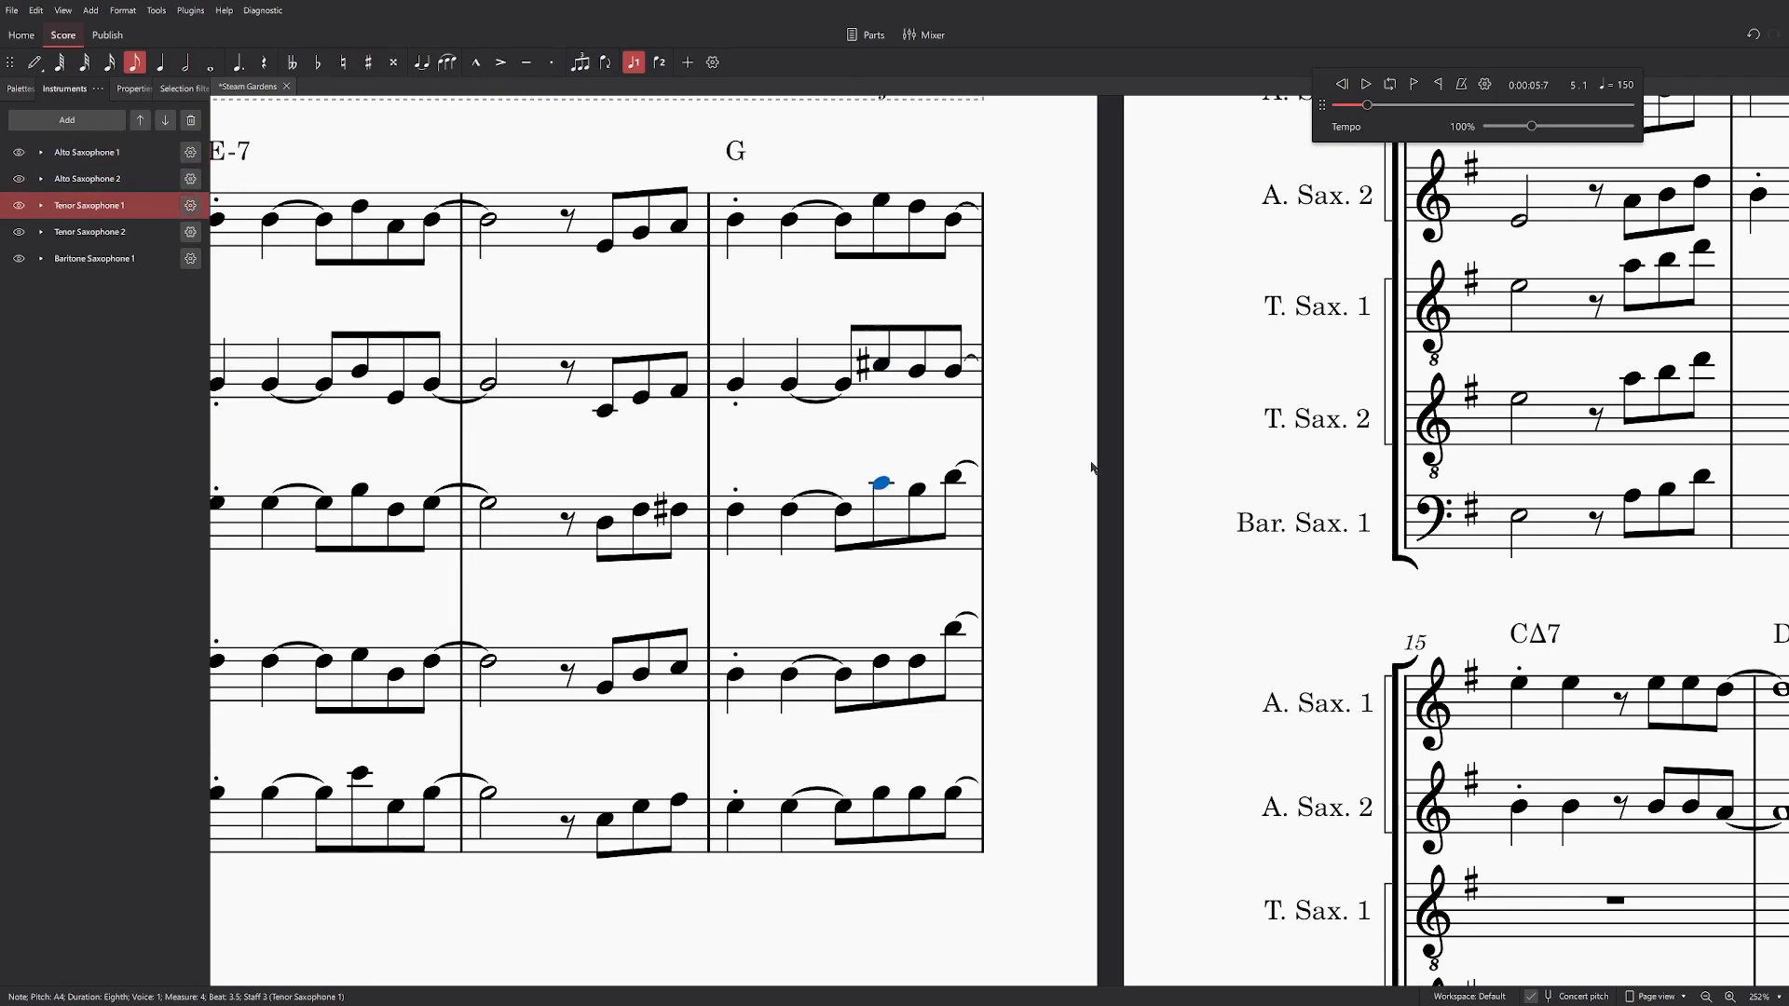
key(Up)
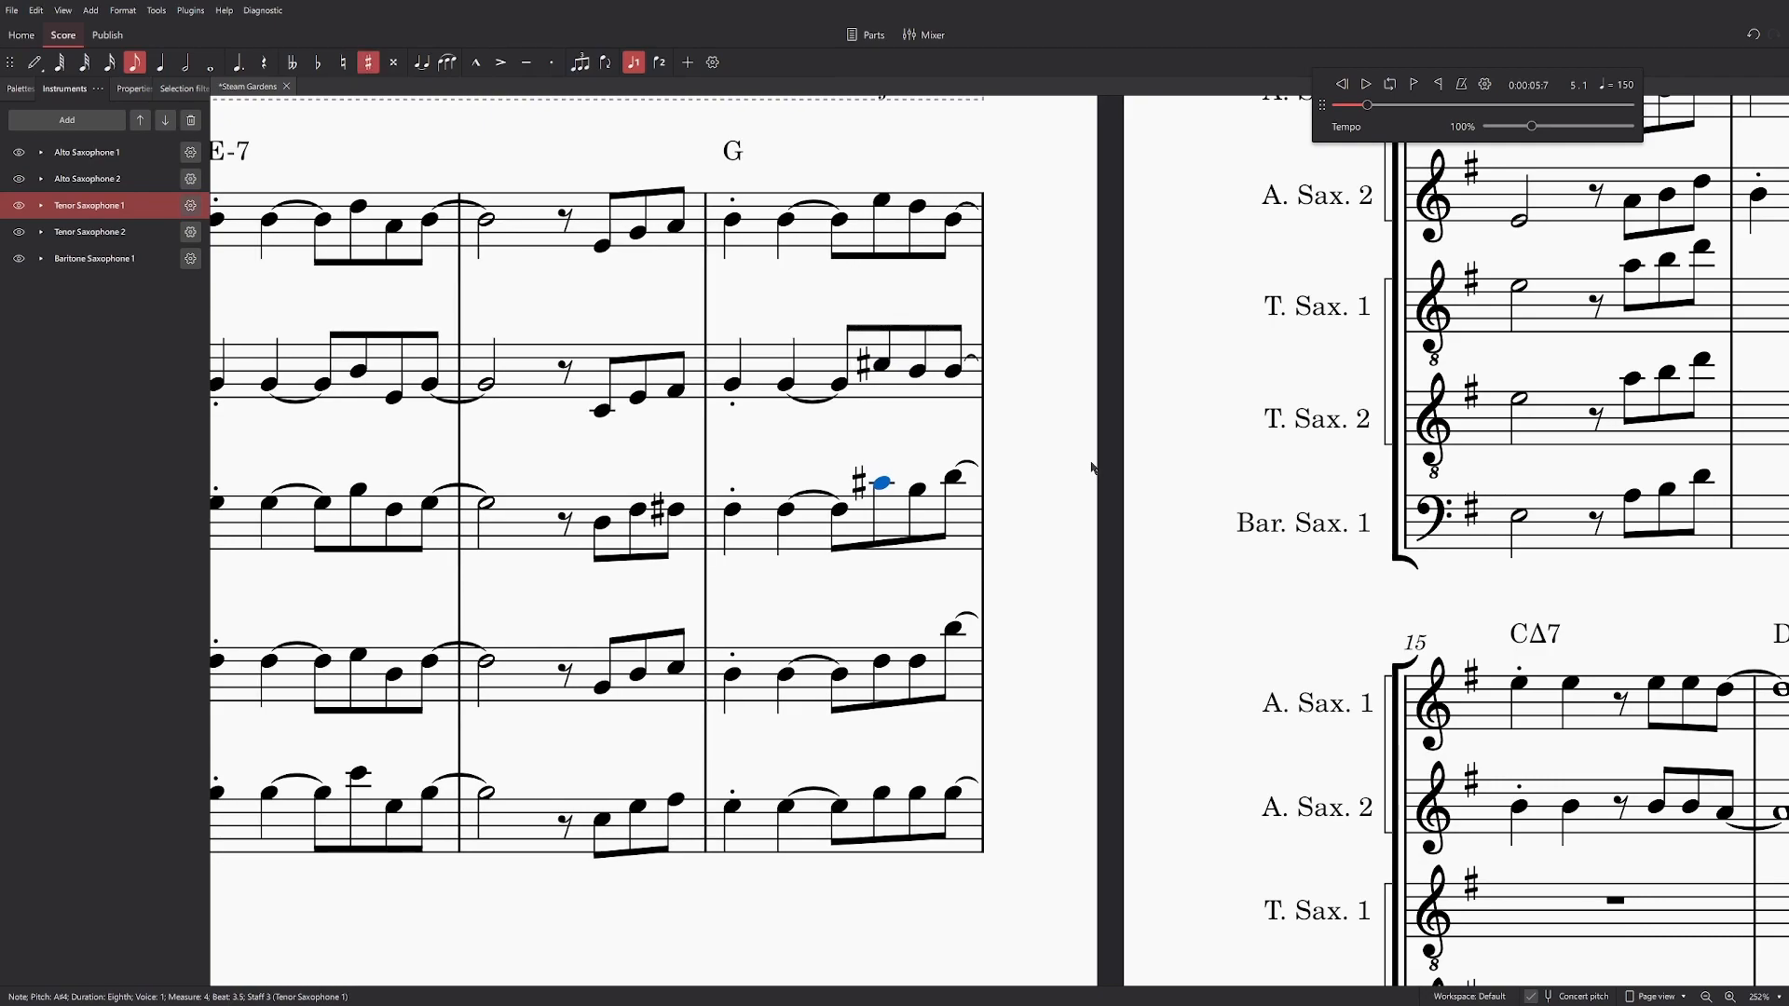
Step: Raise the beat 3.5 approach note of measure 4 to G4 in Tenor Saxophone 2 and E4 in Baritone Saxophone 1
click(883, 661)
key(Up)
key(Up)
key(Up)
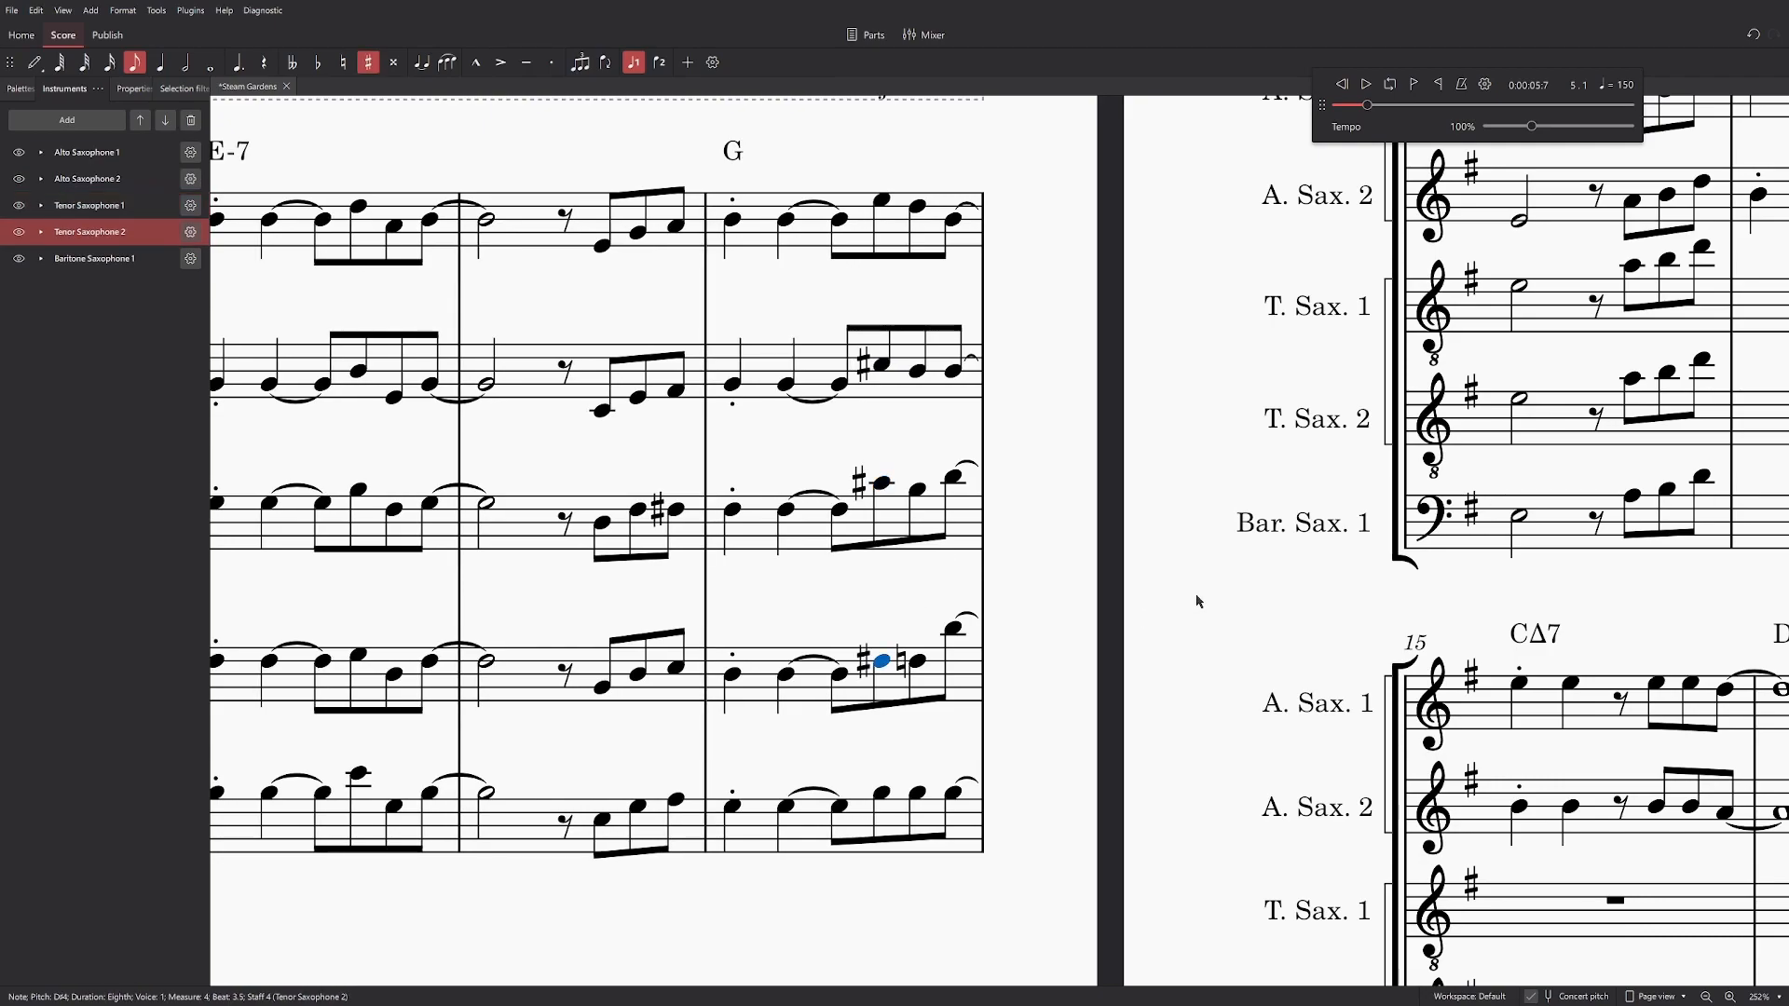
click(882, 793)
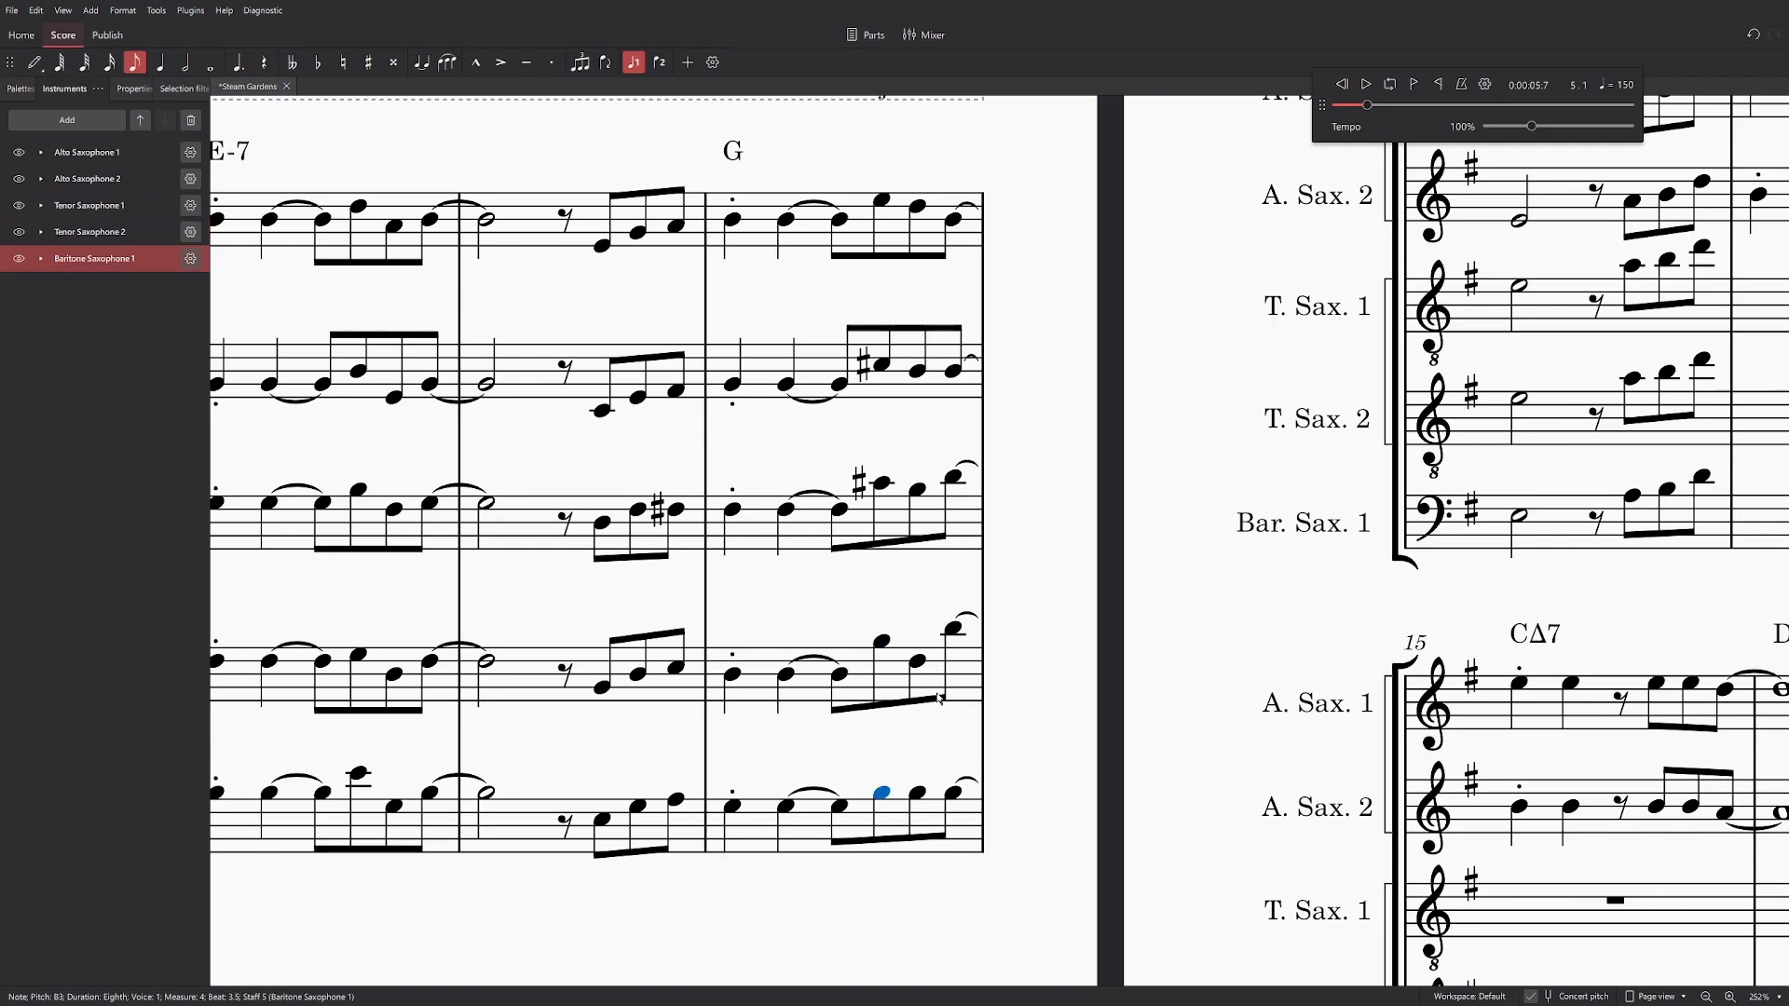
click(884, 643)
click(884, 794)
key(Up)
key(Up)
key(Up)
click(1025, 789)
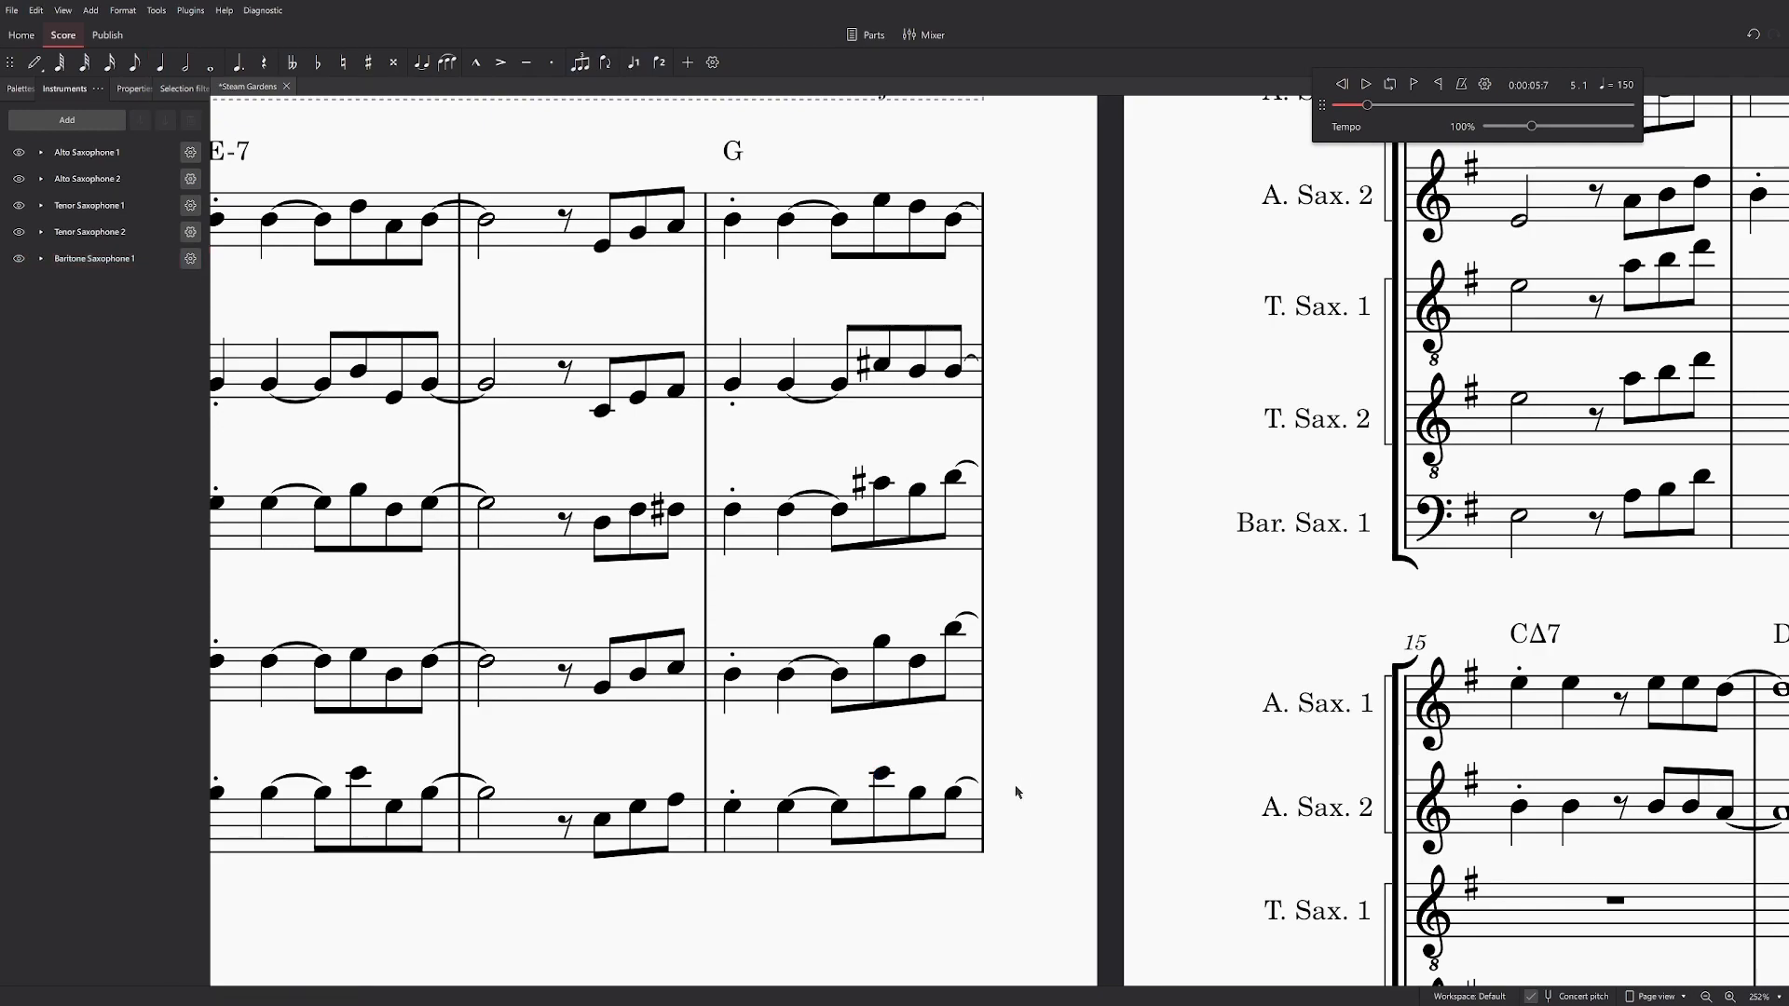
Step: Replay measure 4 at full tempo and again at 50% tempo, restoring the playback tempo to 100%
key(space)
key(space)
drag(1556, 719, 1140, 793)
drag(1532, 126, 1507, 126)
click(910, 304)
click(962, 303)
key(space)
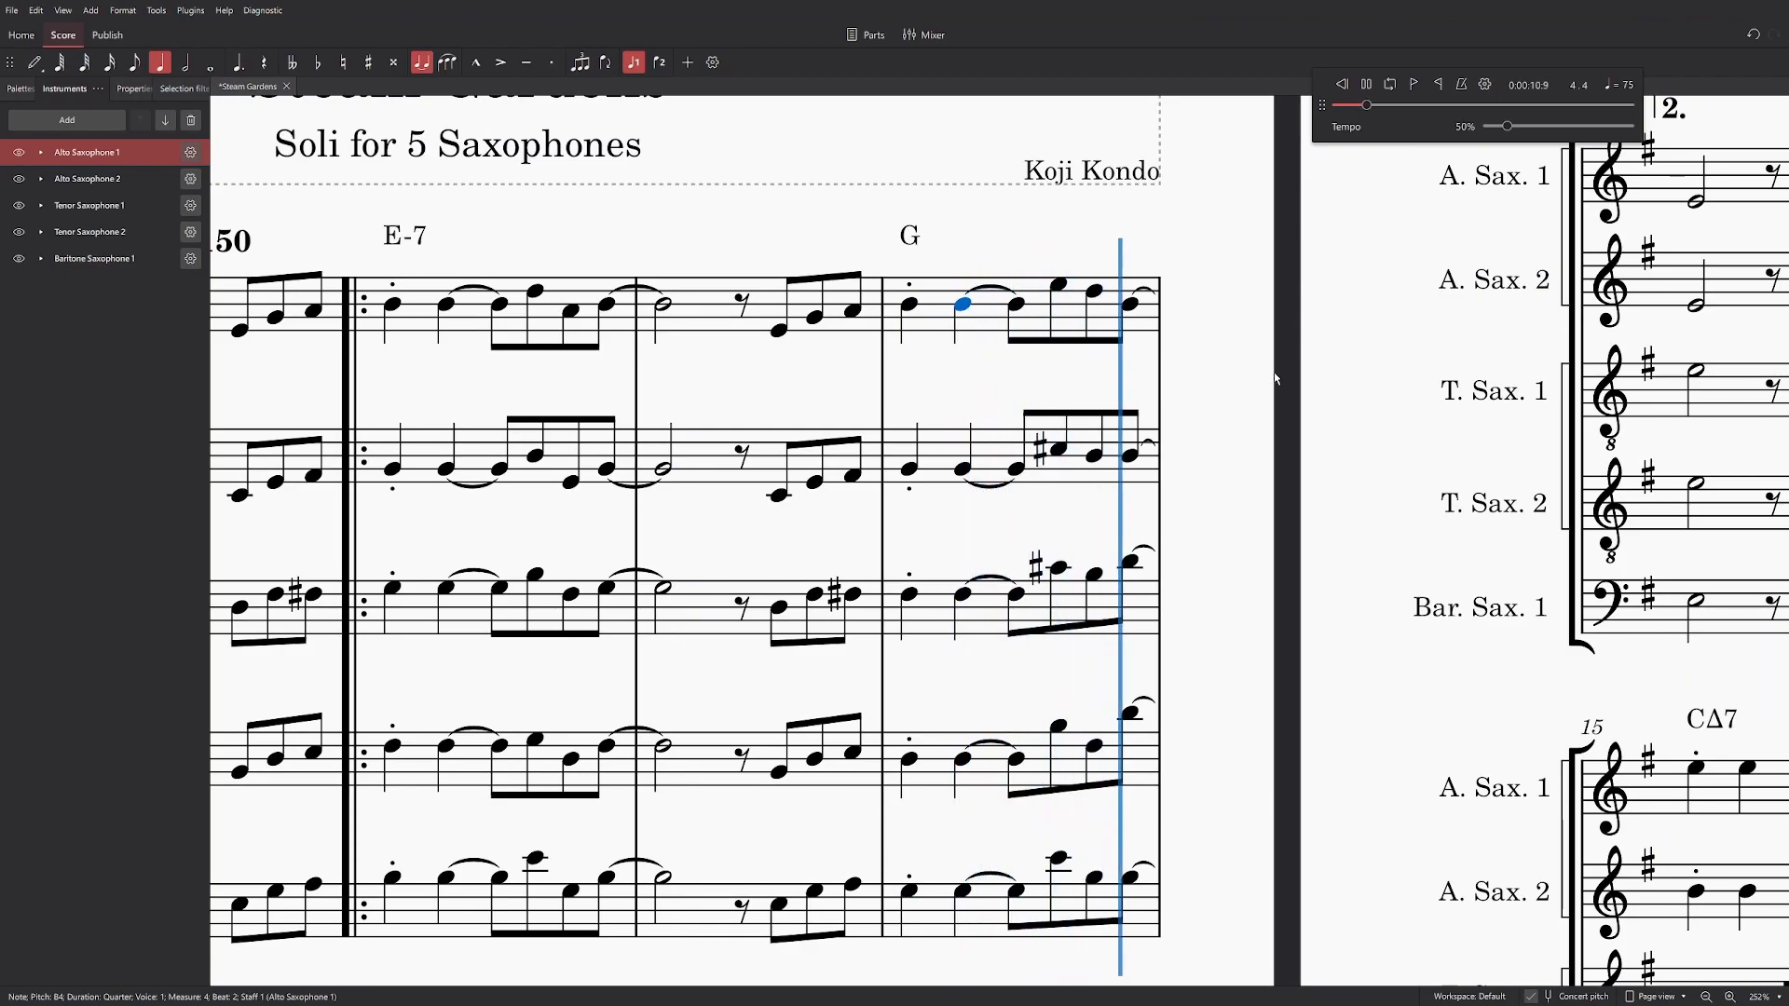
key(space)
drag(1507, 125, 1532, 125)
scroll(957, 920, up, 5)
drag(956, 920, 530, 1005)
Step: Lower measure 4's beat 4.5 note to G4 in Alto Saxophone 2, D4 in Tenor 1, B3 in Tenor 2 and G3 in Baritone, and replay it
click(1233, 190)
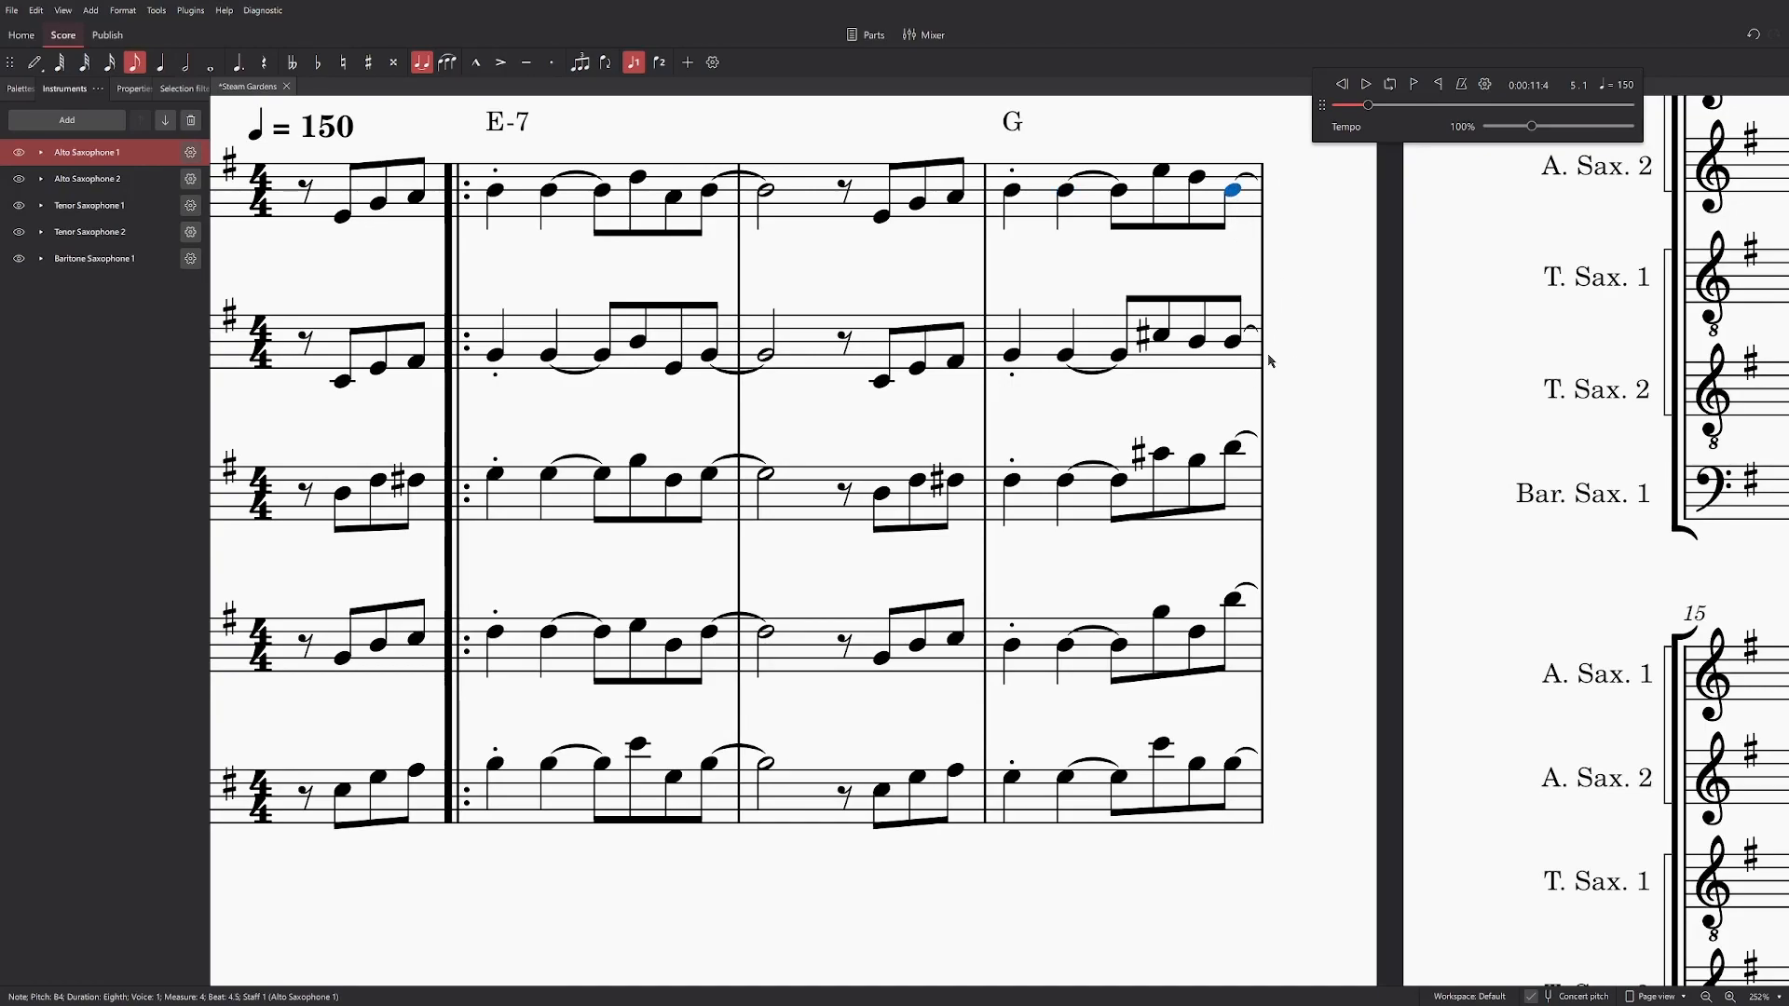
click(1233, 356)
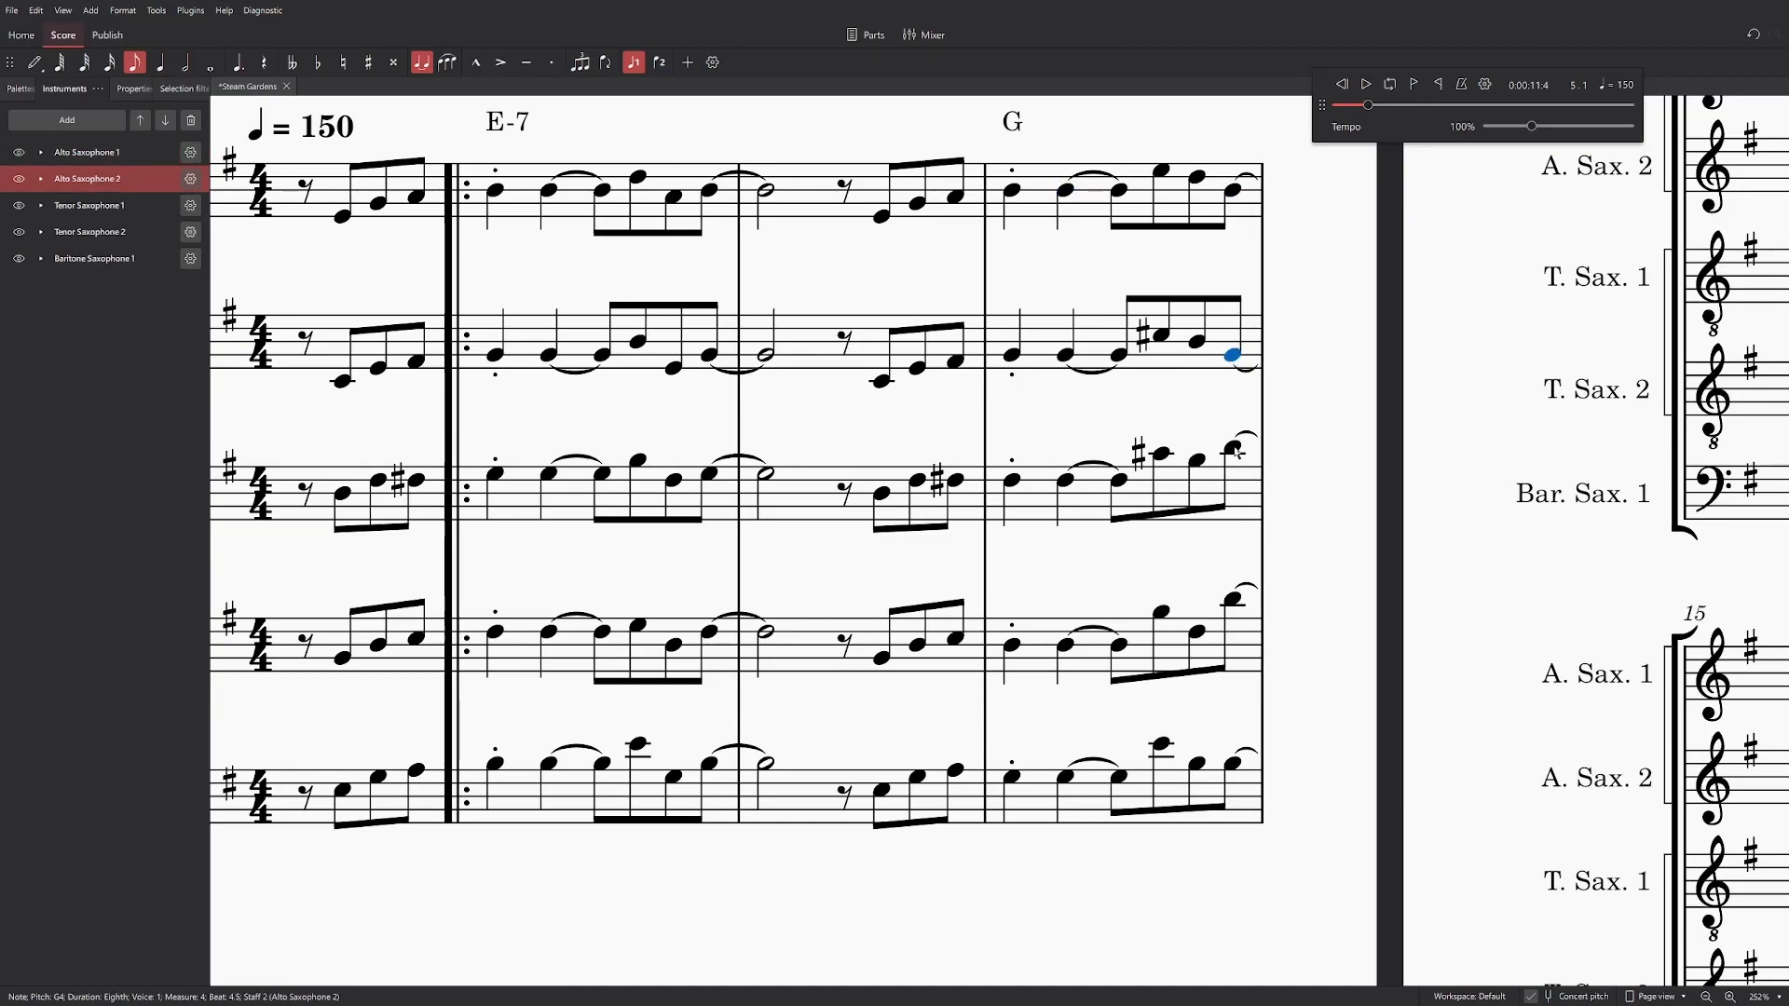
drag(1235, 452, 1240, 485)
drag(1234, 606, 1237, 653)
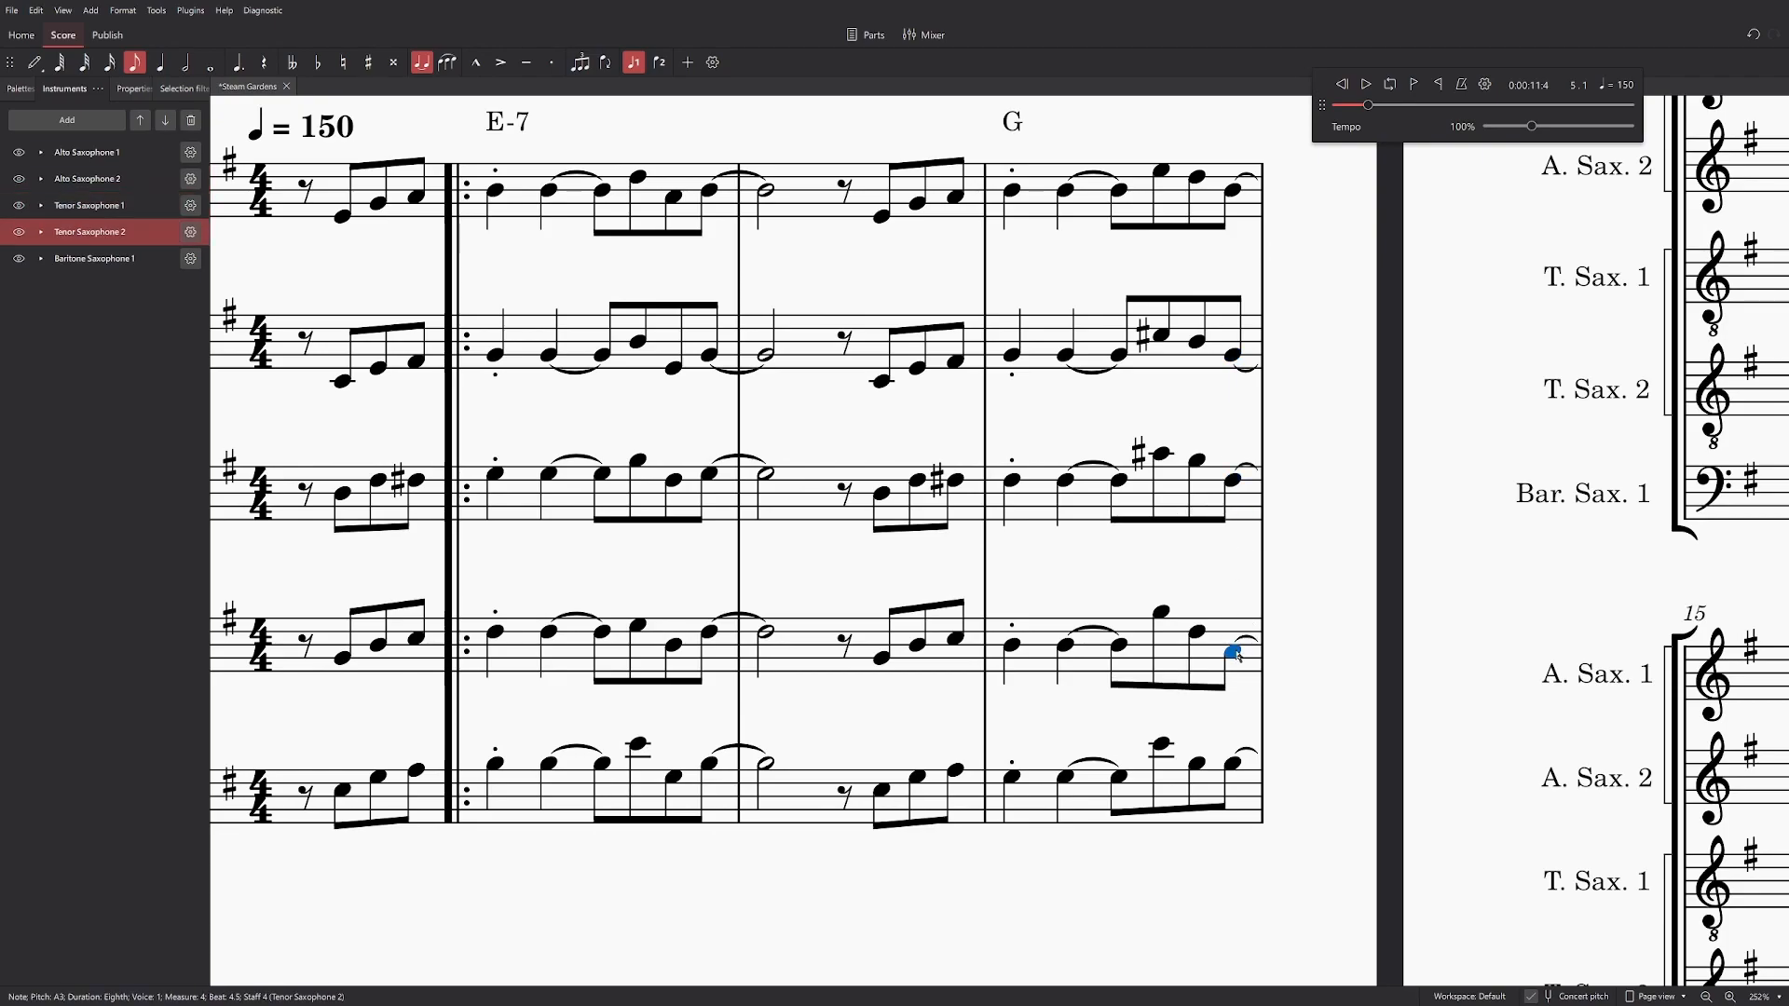
drag(1238, 770, 1240, 782)
key(space)
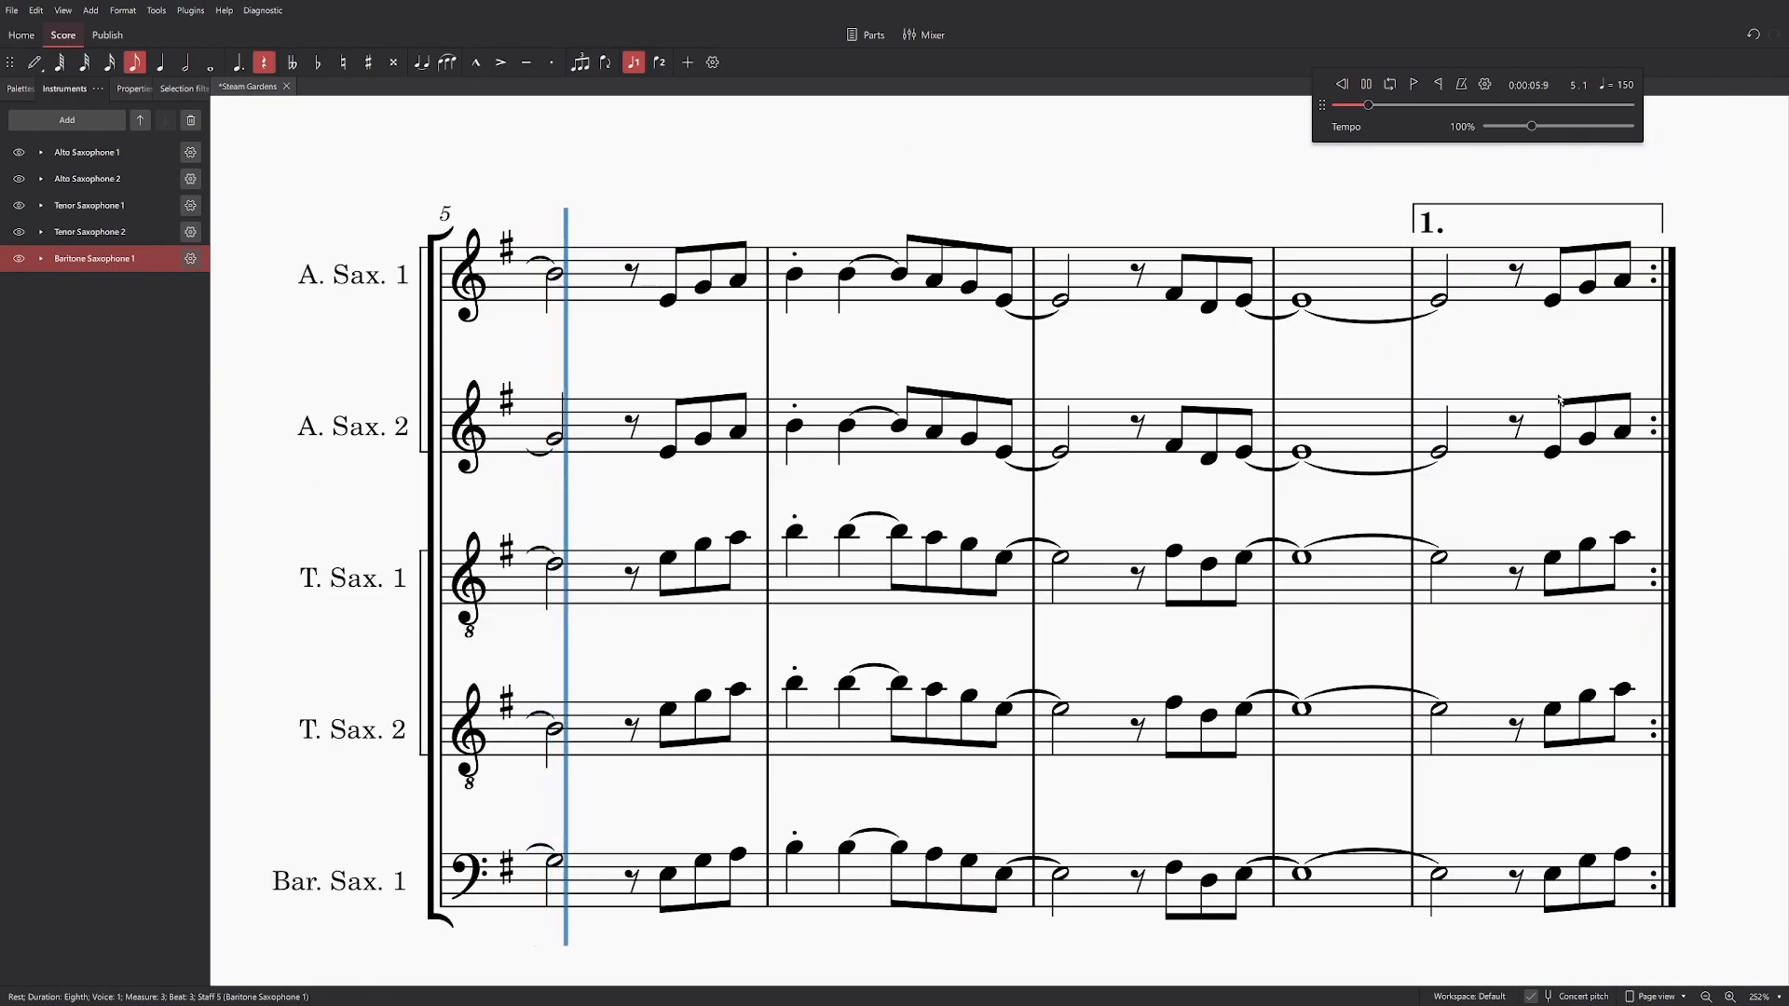
key(space)
Step: Try C5 as the beat 3.5 approach note of measure 4 in Alto Saxophone 2
click(1196, 363)
scroll(1377, 492, up, 5)
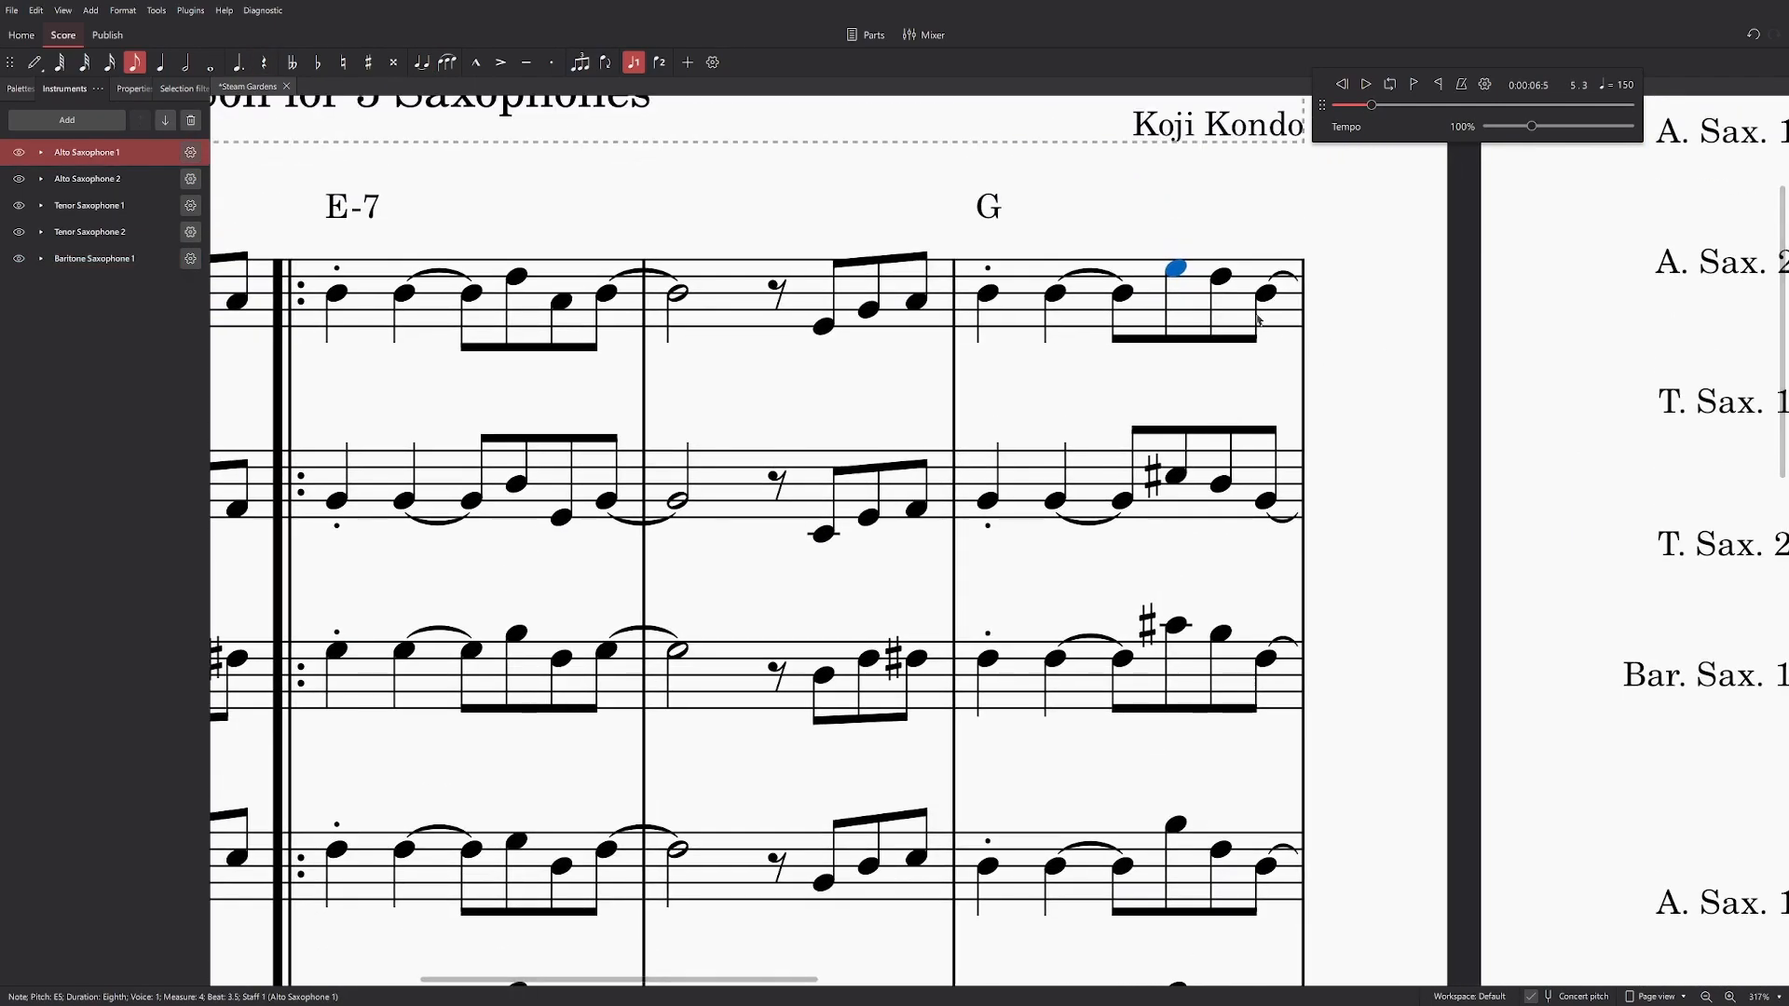
key(Down)
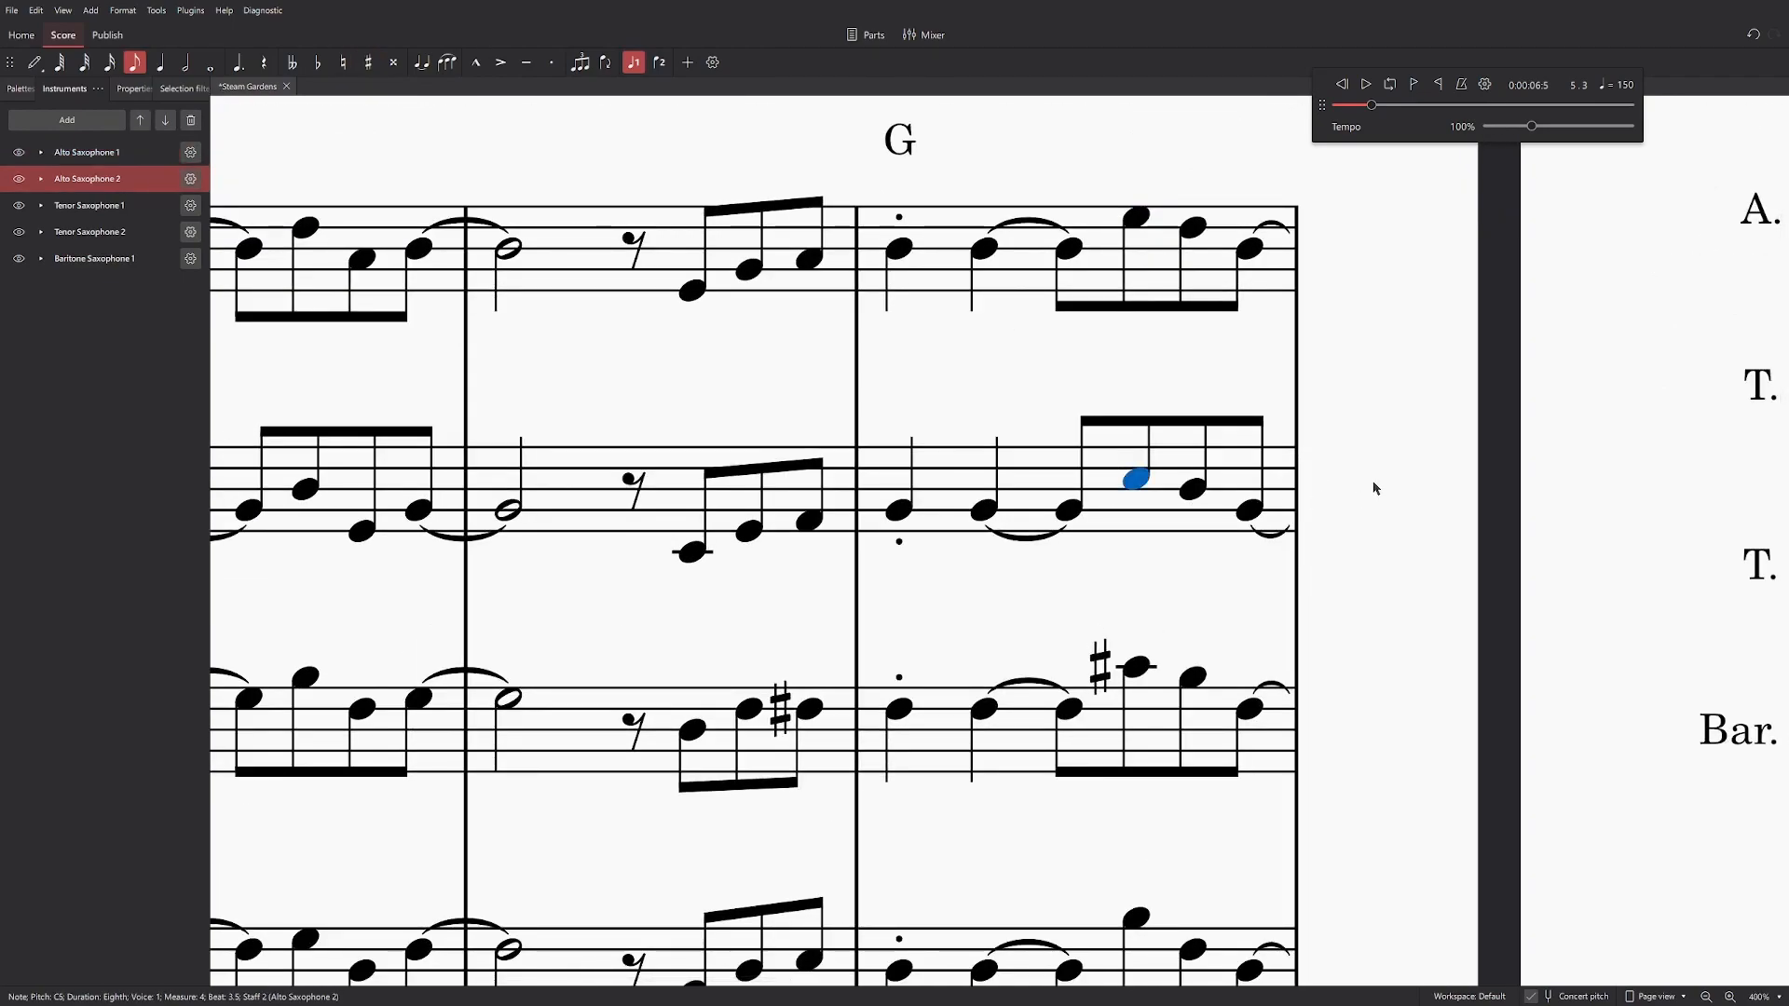
key(Right)
key(Left)
key(Up)
Step: Lower the beat 3.5 approach note of measure 4 to A4 in Tenor Saxophone 1 and E4 in Tenor Saxophone 2
click(1136, 668)
key(Right)
key(Left)
key(Down)
scroll(1316, 664, down, 3)
key(alt+Down)
key(Down)
Step: Set the beat 3.5 approach note of measure 4 to C#4 in Baritone Saxophone 1
key(Right)
scroll(1359, 748, down, 3)
key(alt+Down)
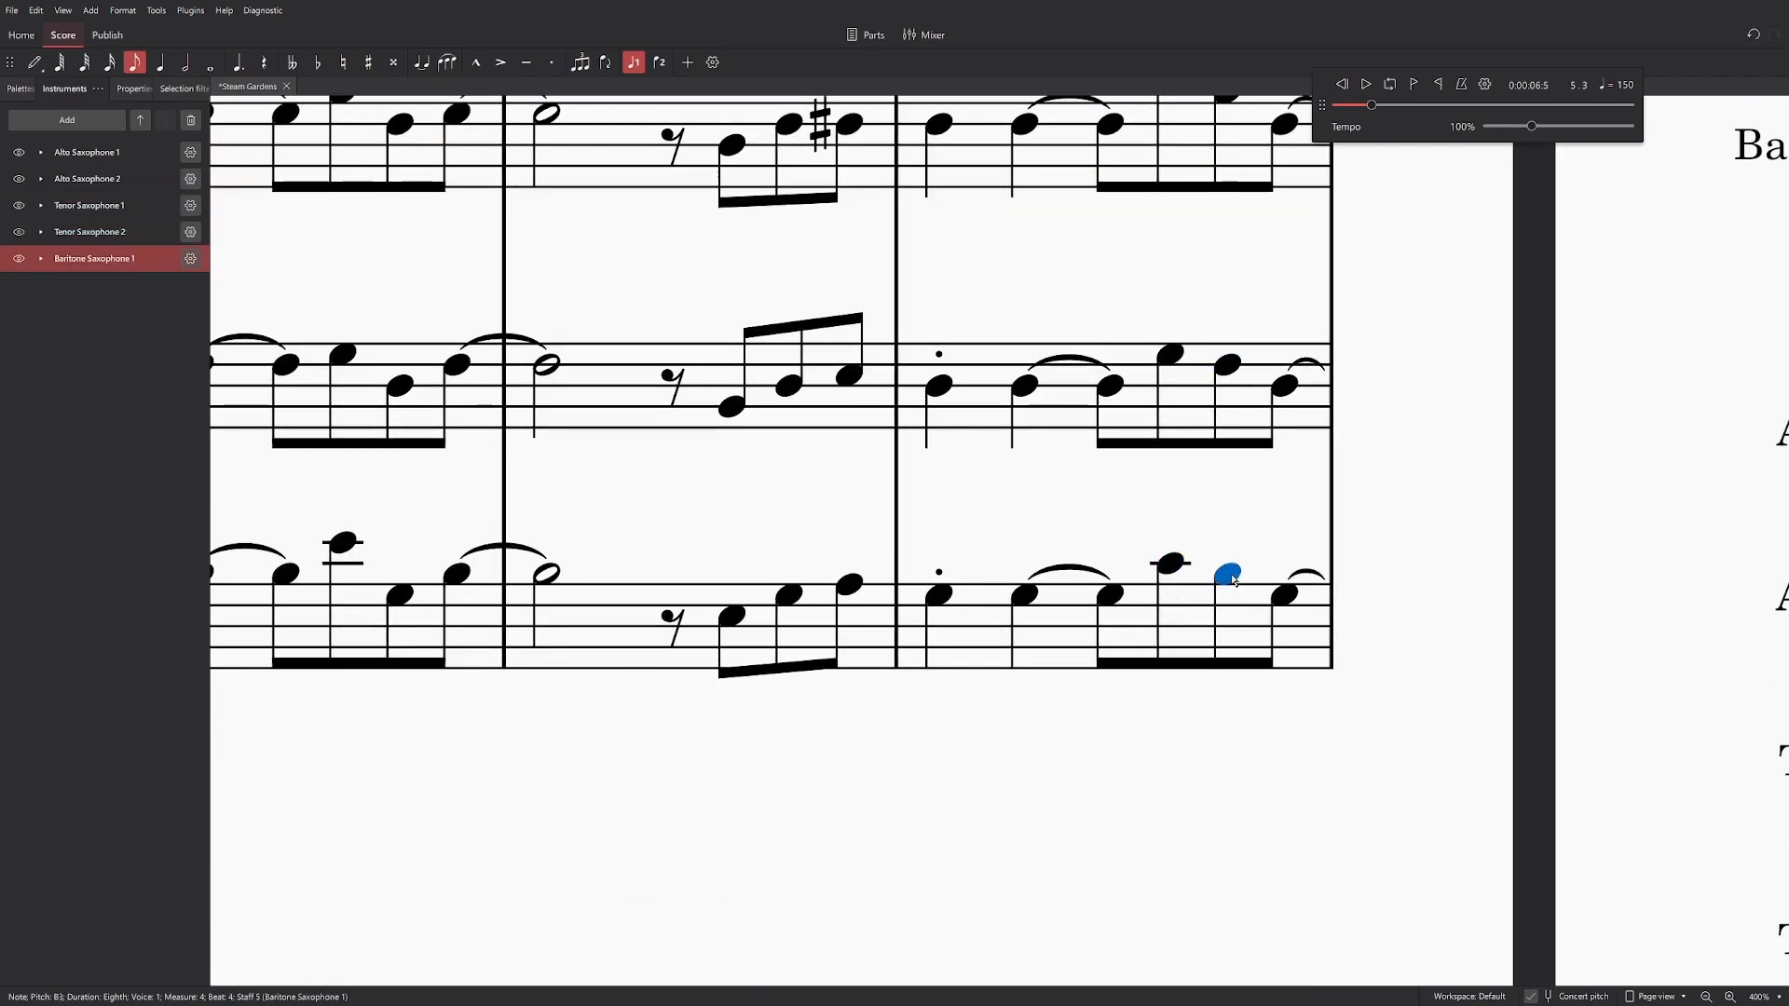
scroll(1127, 693, down, 2)
key(Up)
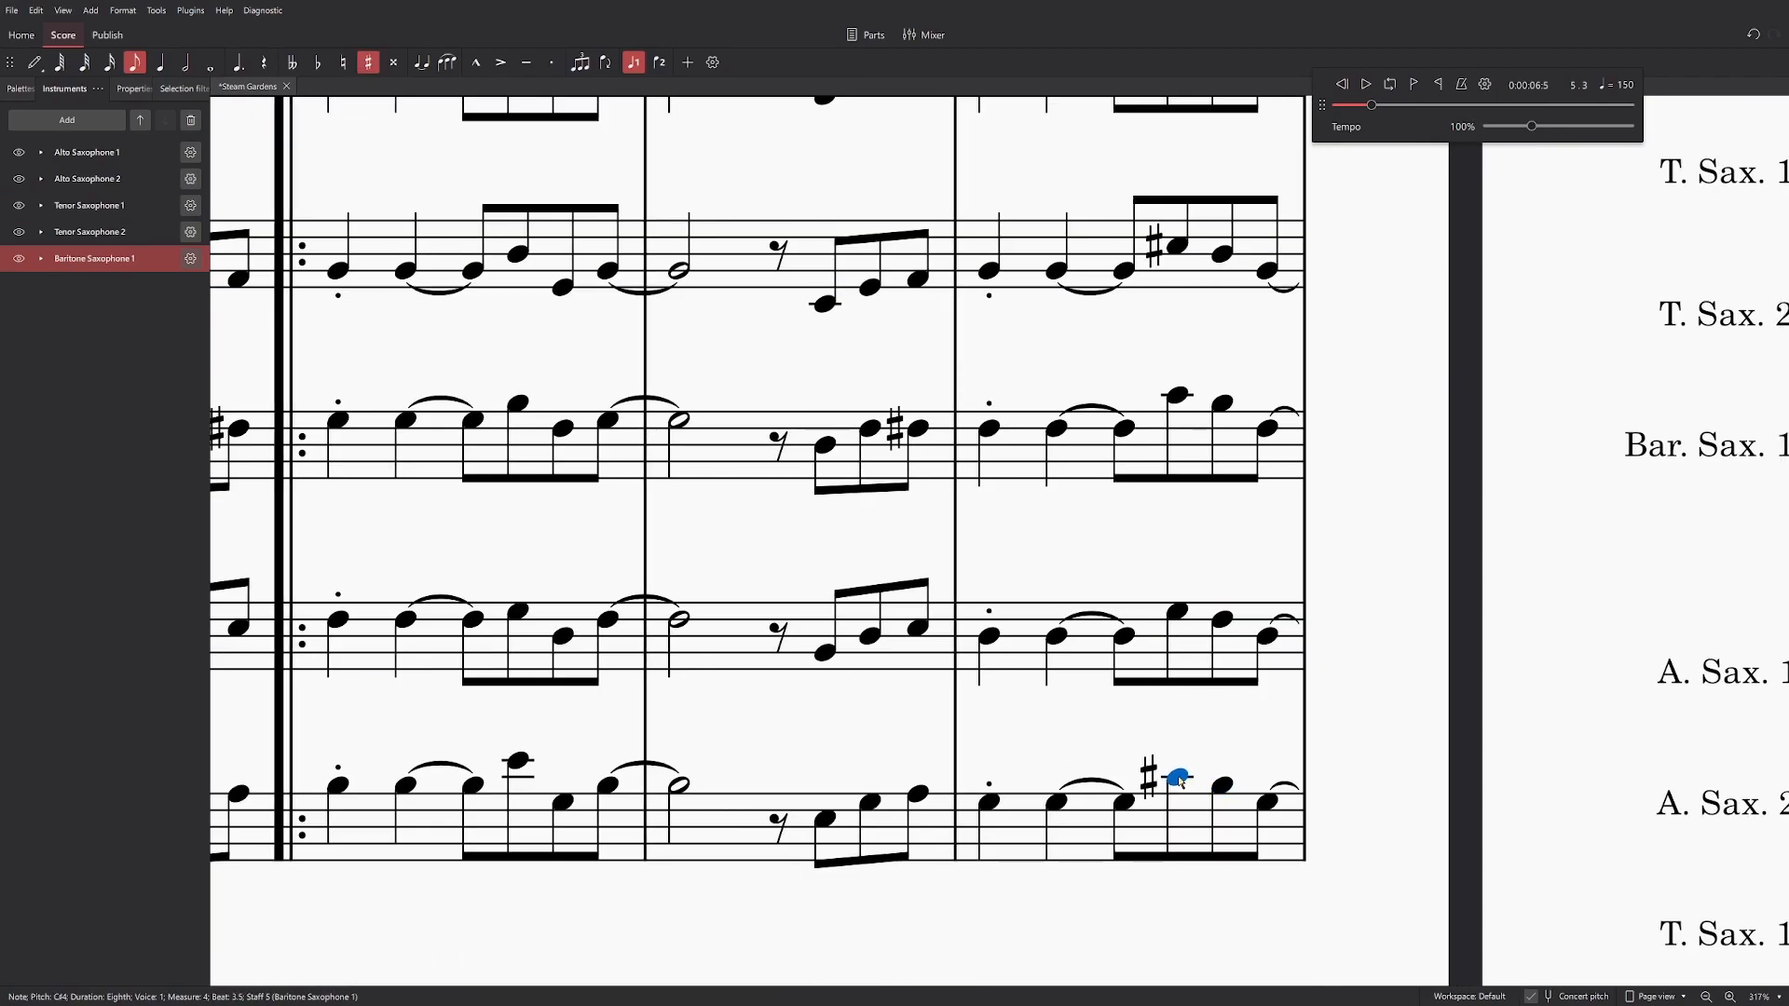
scroll(1127, 692, down, 1)
scroll(977, 203, up, 1)
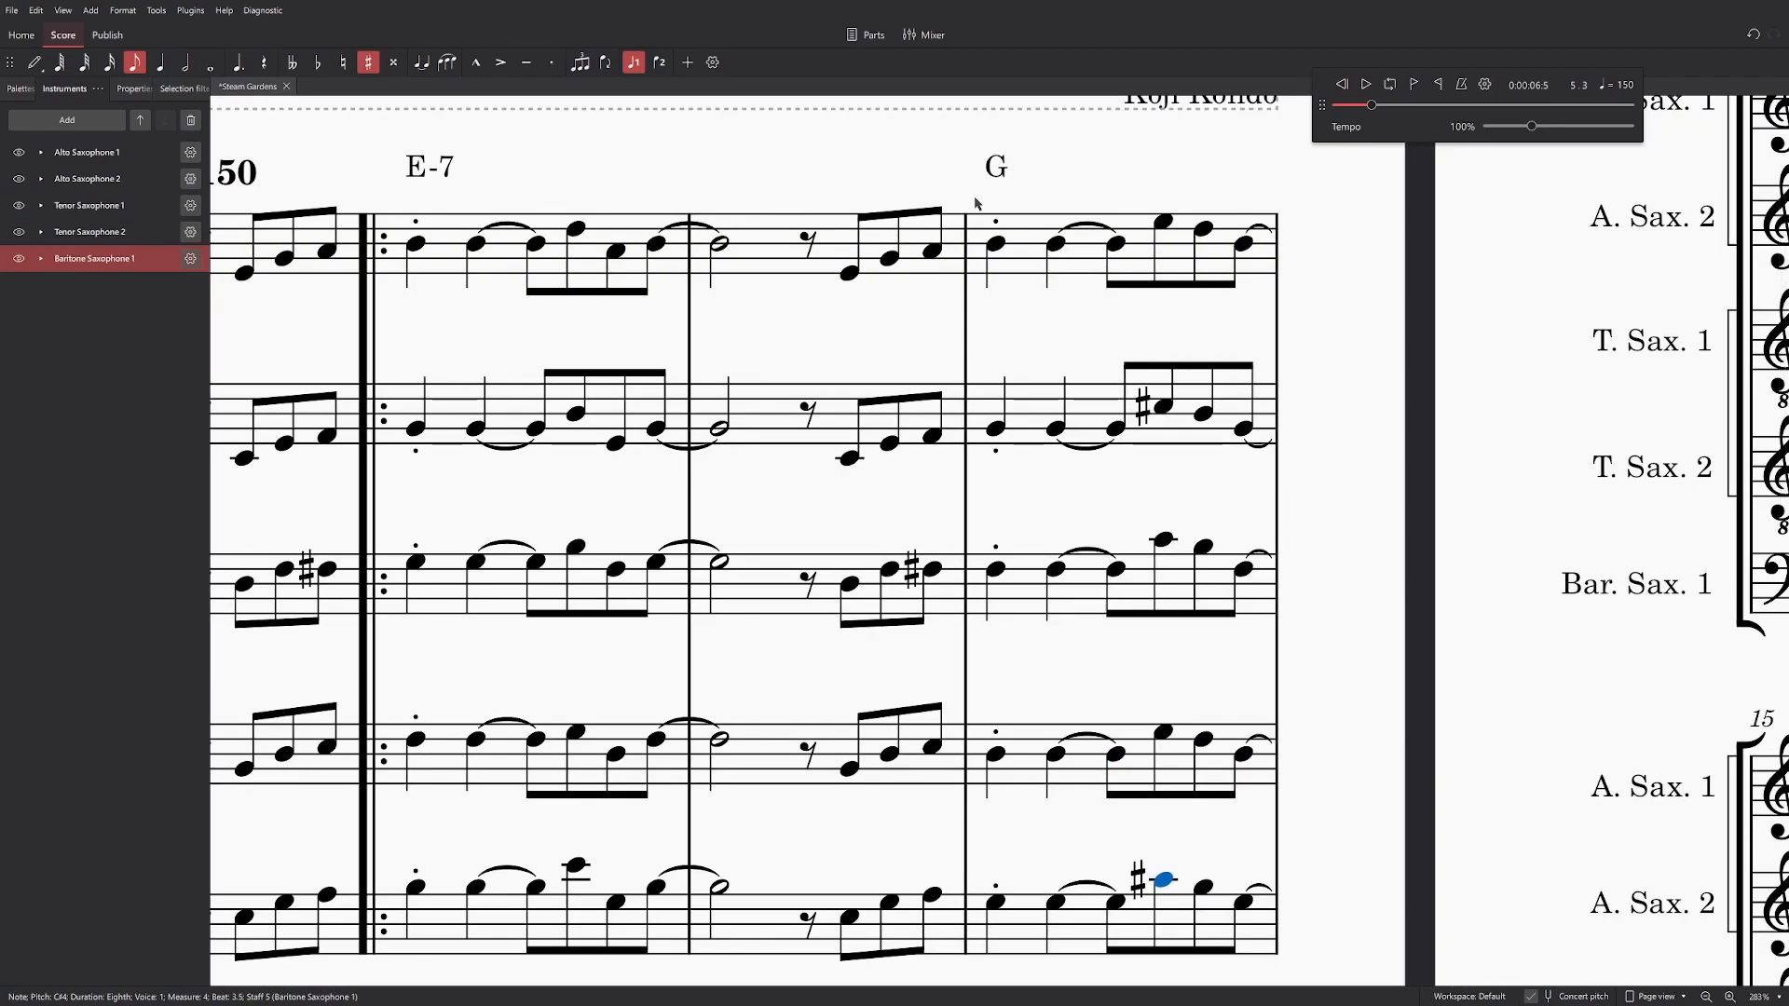
Step: Listen to the revised beat 3.5 chord of measure 4 at full tempo and at 50%, restoring the tempo to 100%
click(996, 246)
key(space)
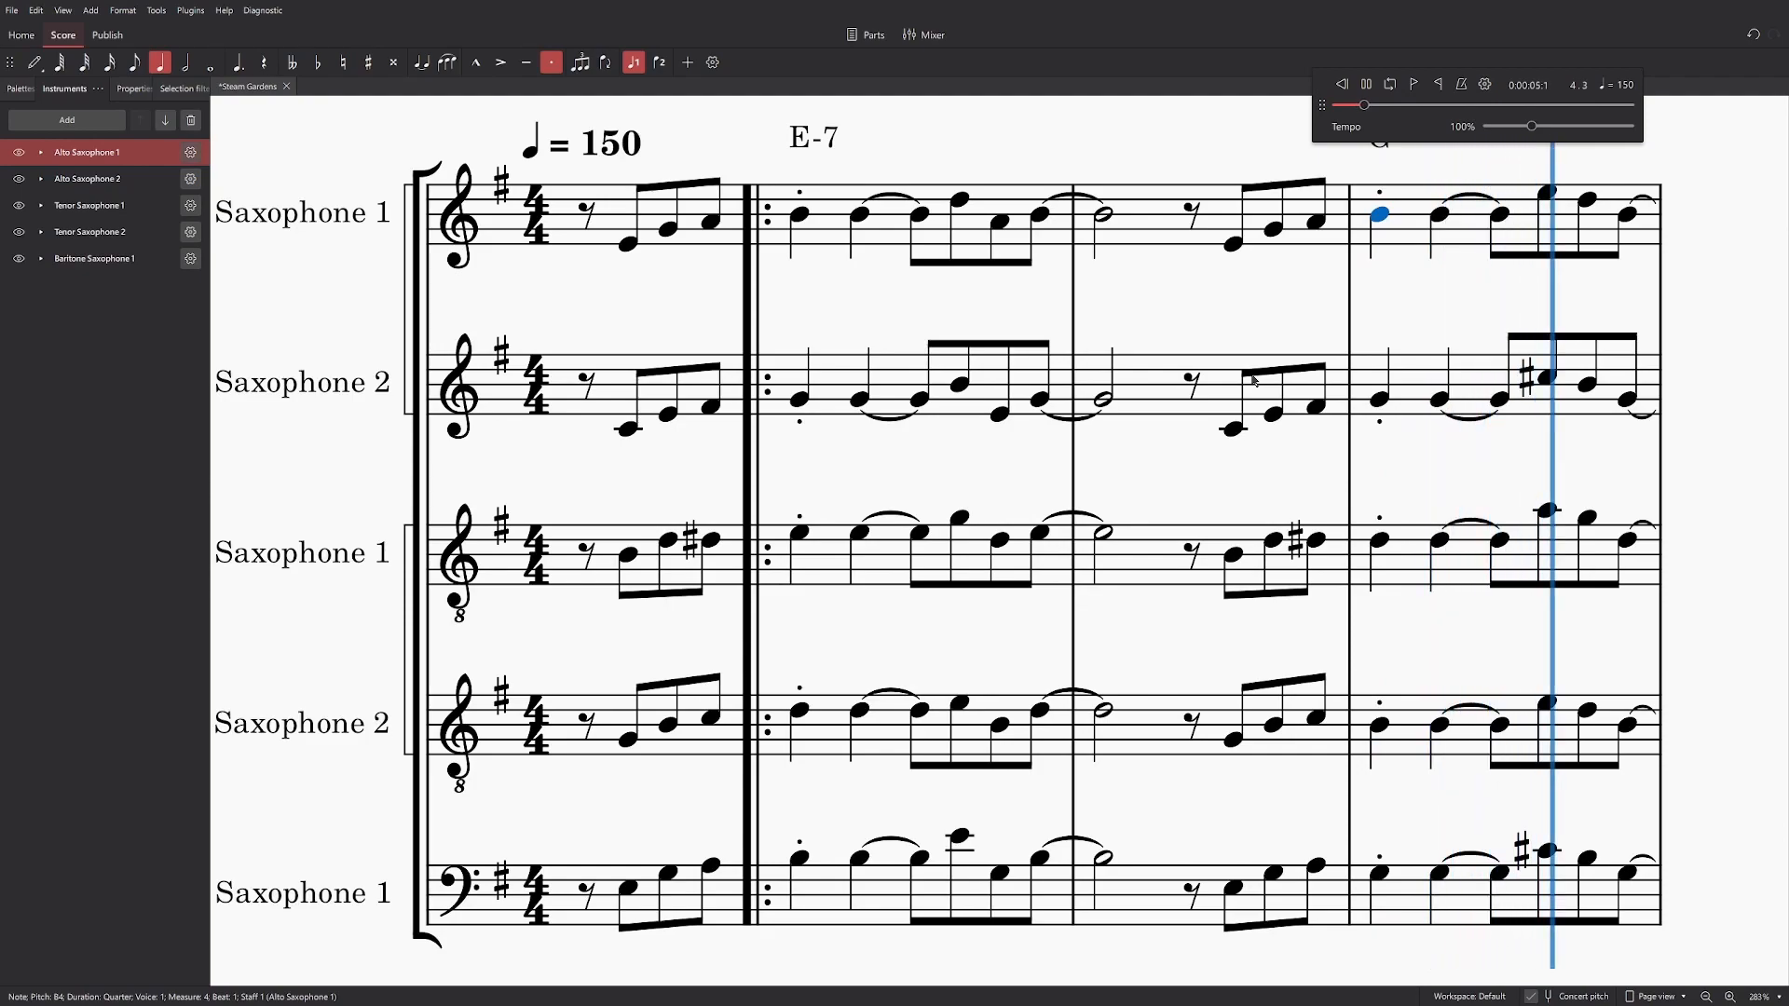
key(space)
drag(1253, 464, 1076, 951)
drag(1398, 459, 1230, 863)
drag(1532, 127, 1507, 127)
click(1093, 242)
key(space)
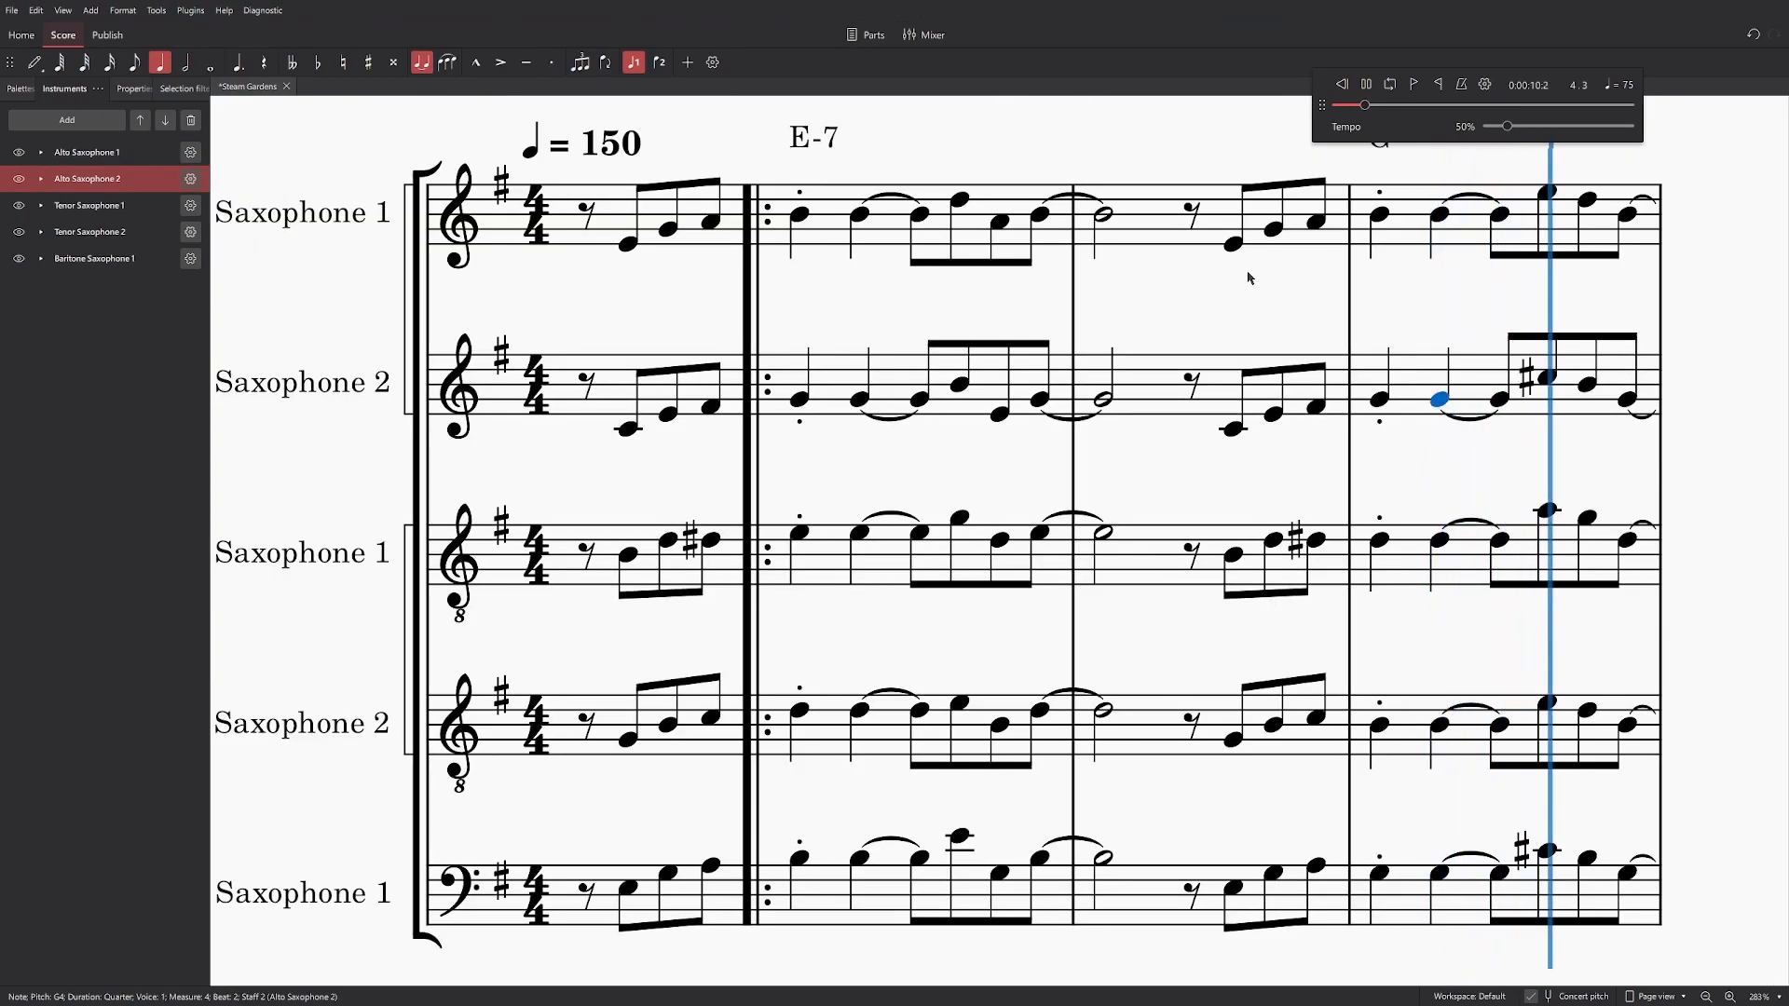
drag(1507, 126, 1532, 127)
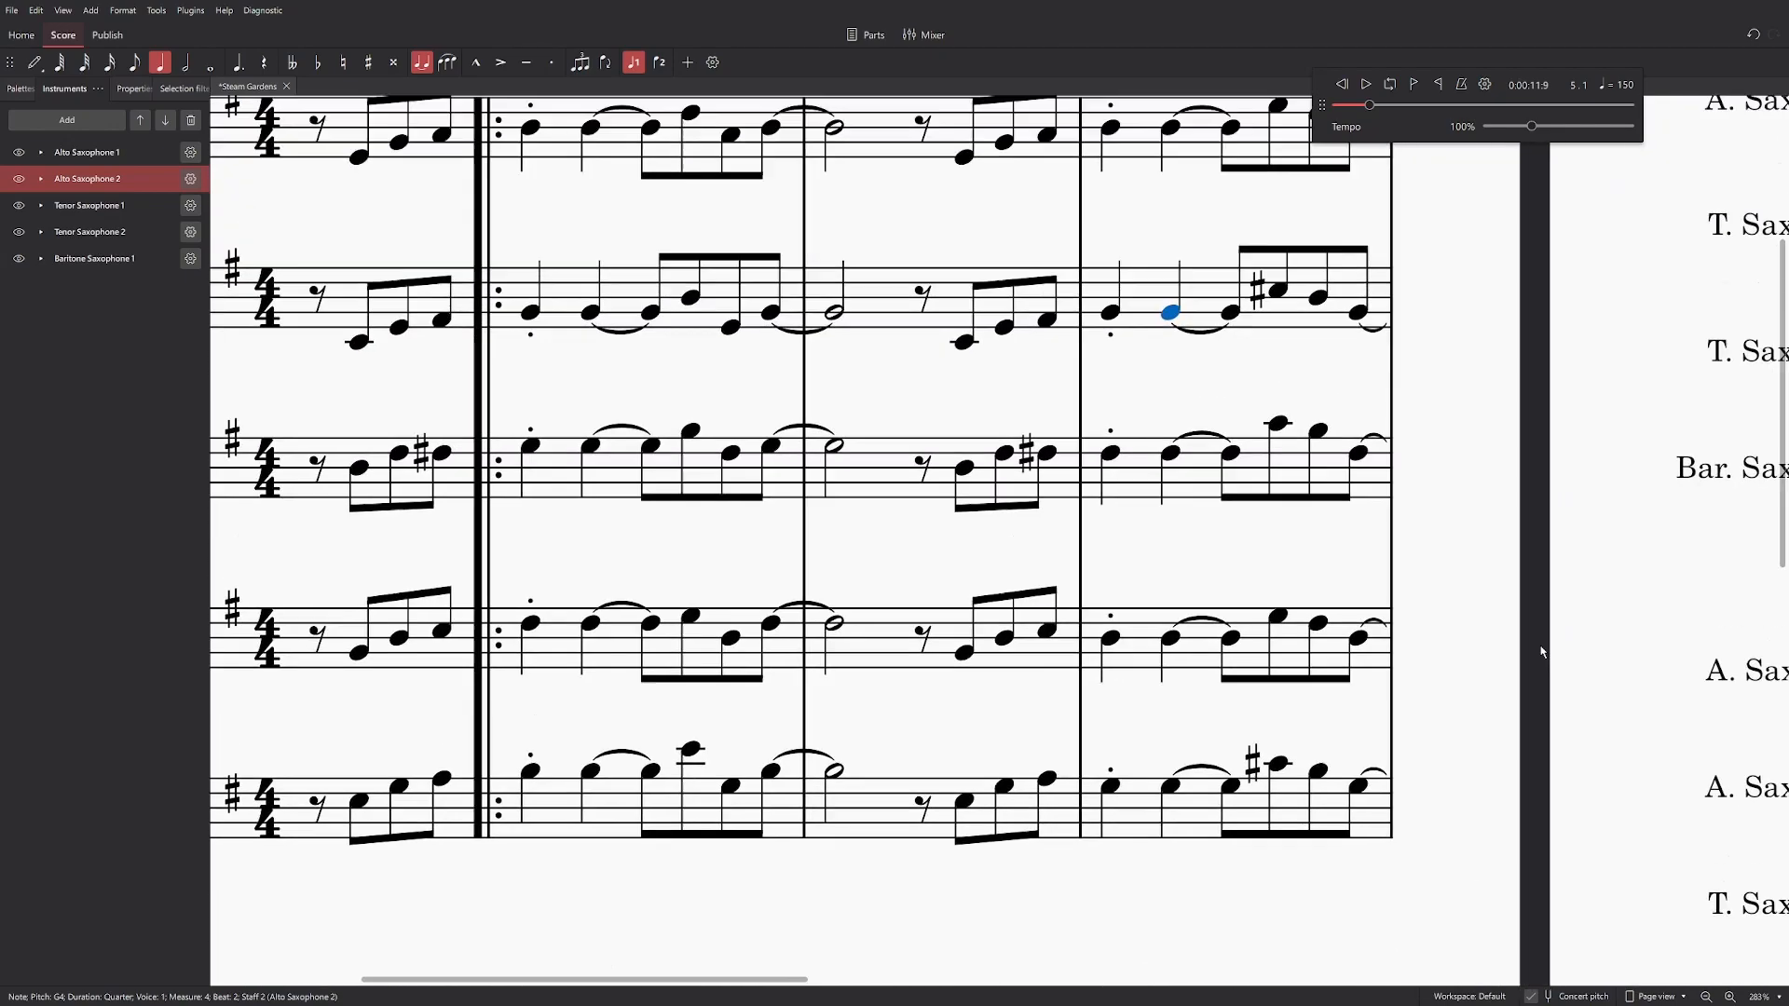
Step: Check the beat 3.5 chord of measure 4 and lower it to C5 in Alto Saxophone 2 and C4 in Baritone Saxophone 1
click(1263, 182)
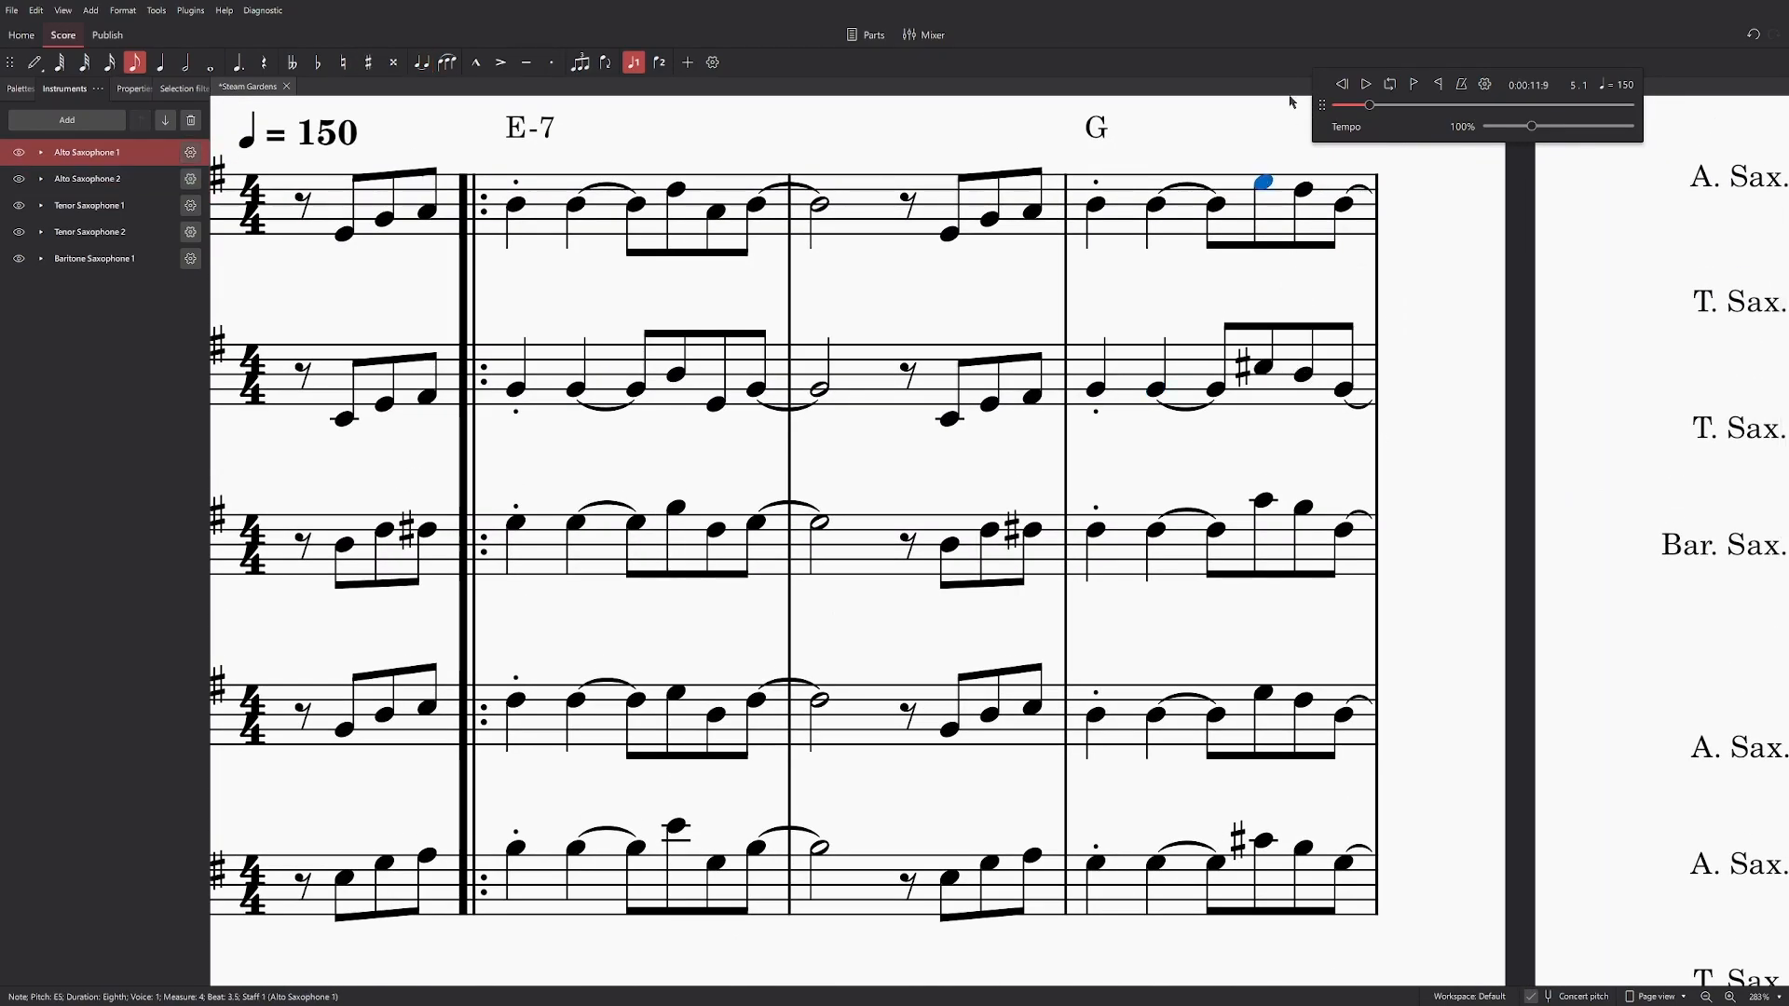
click(1264, 370)
click(1265, 508)
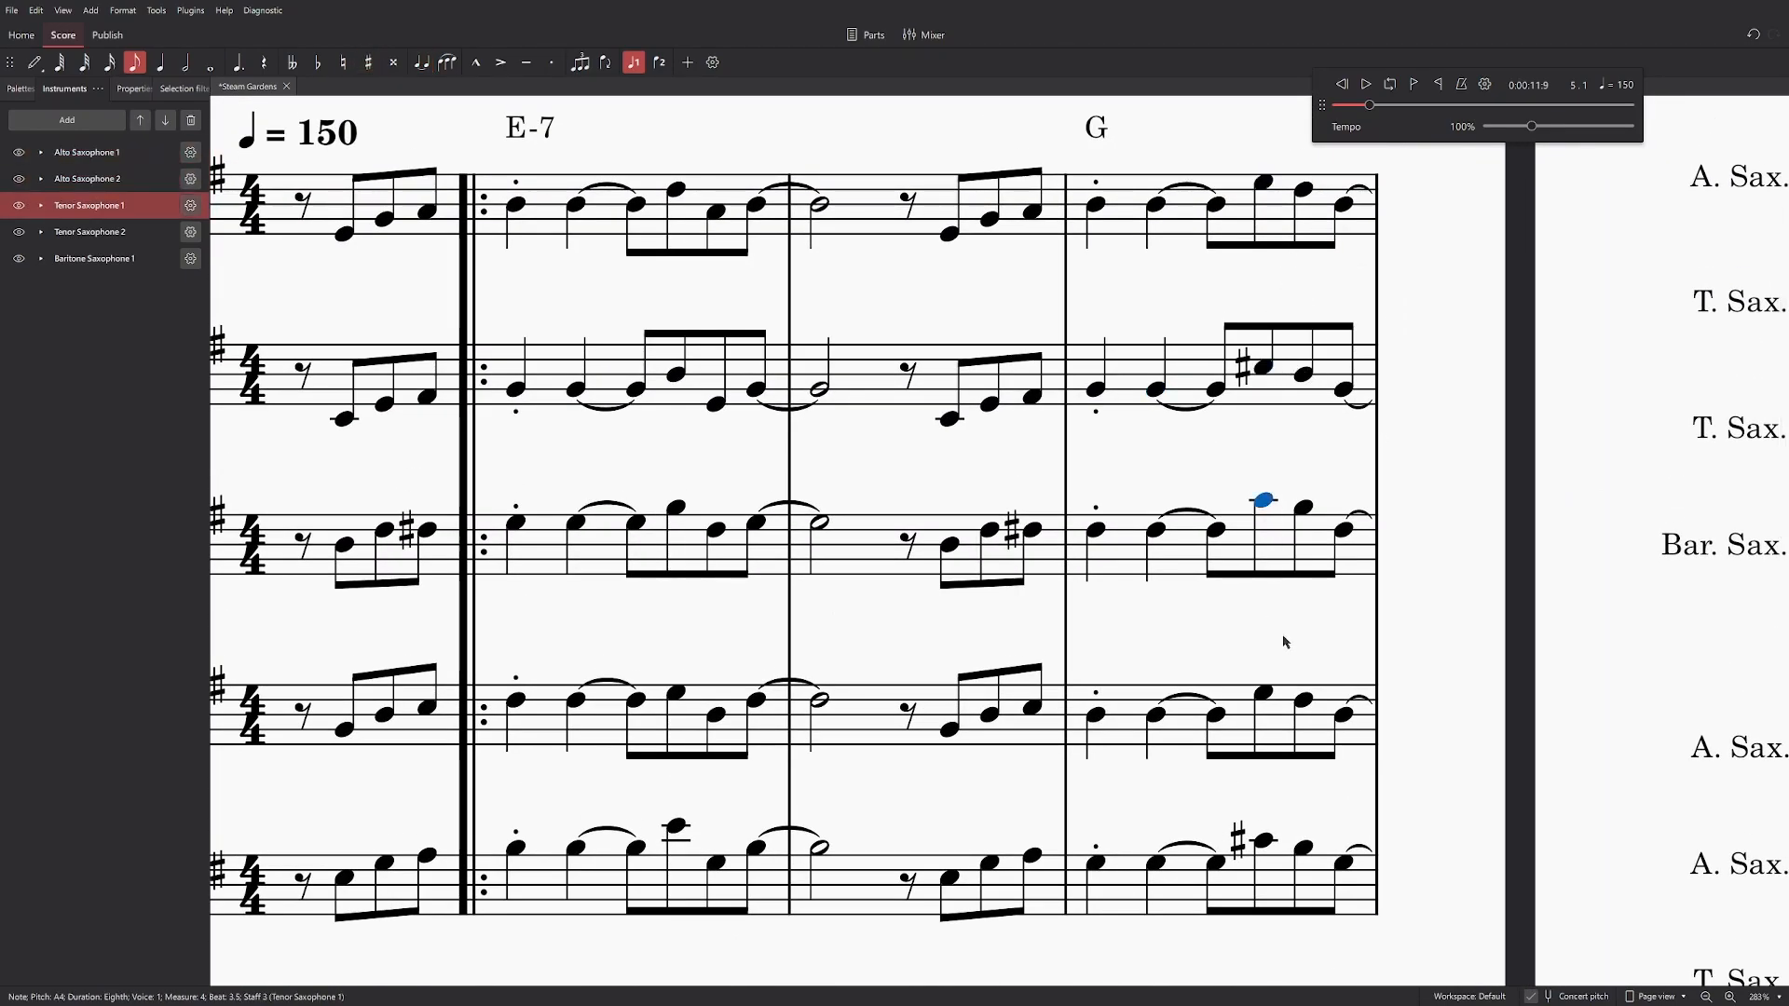
click(1263, 694)
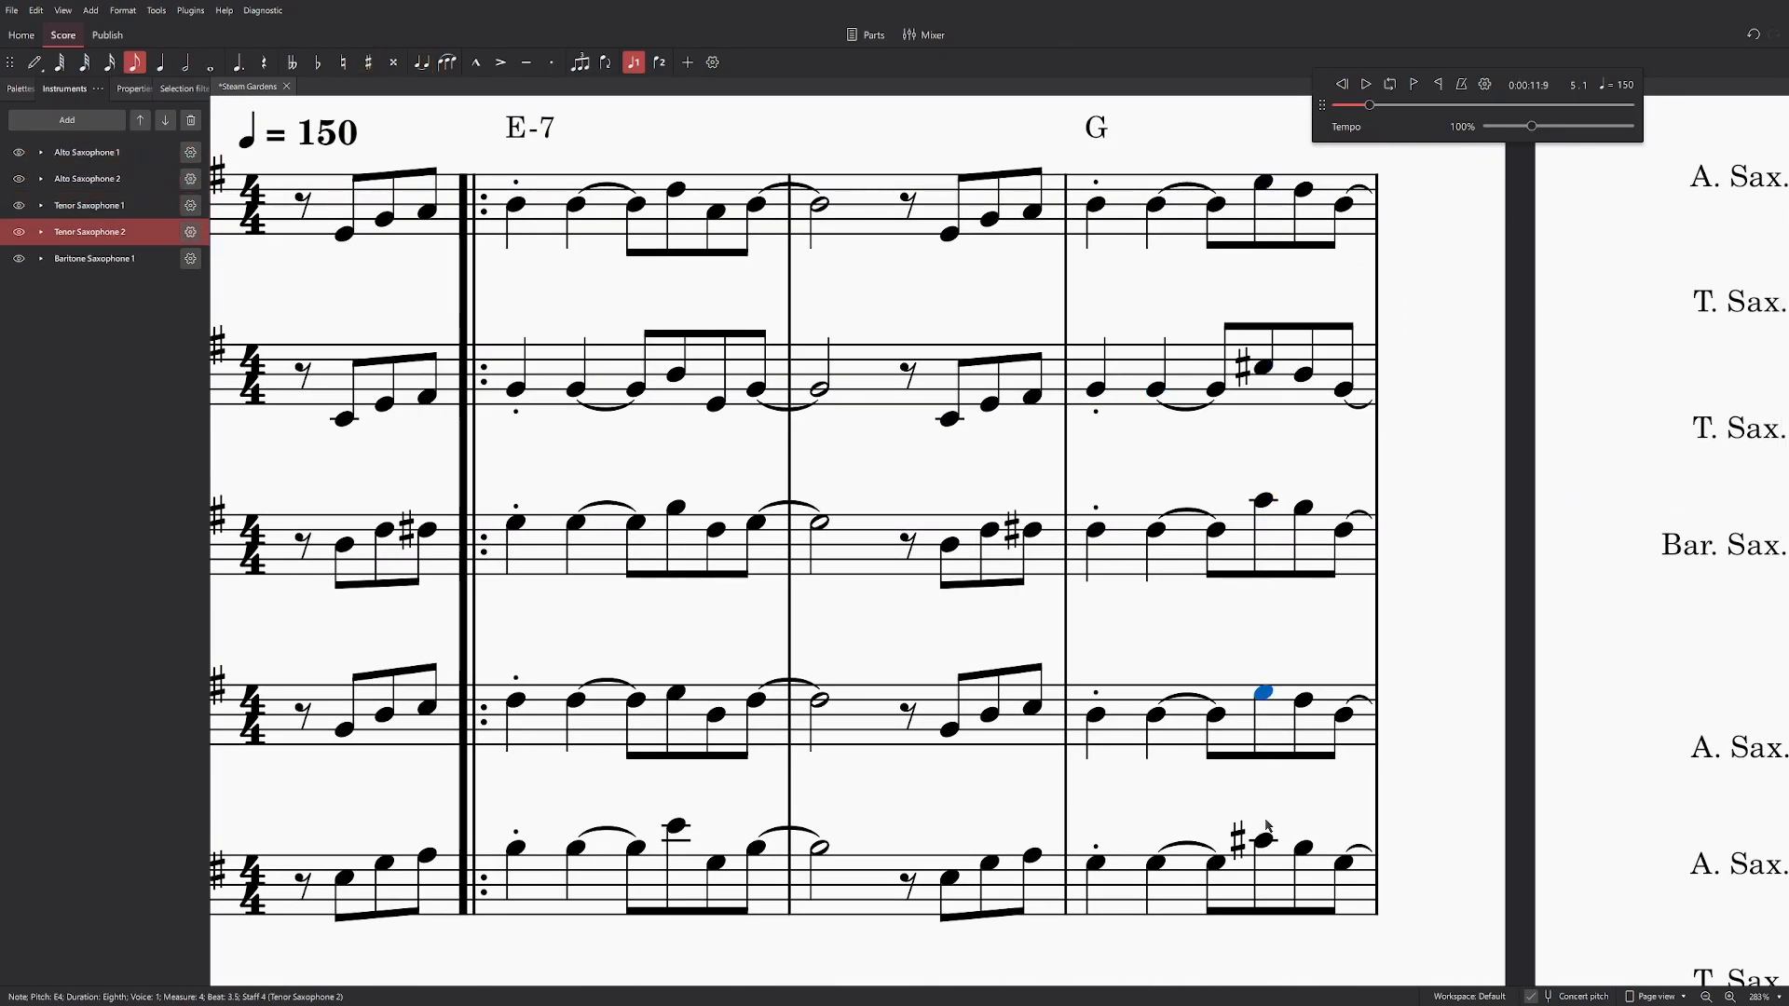
click(1267, 371)
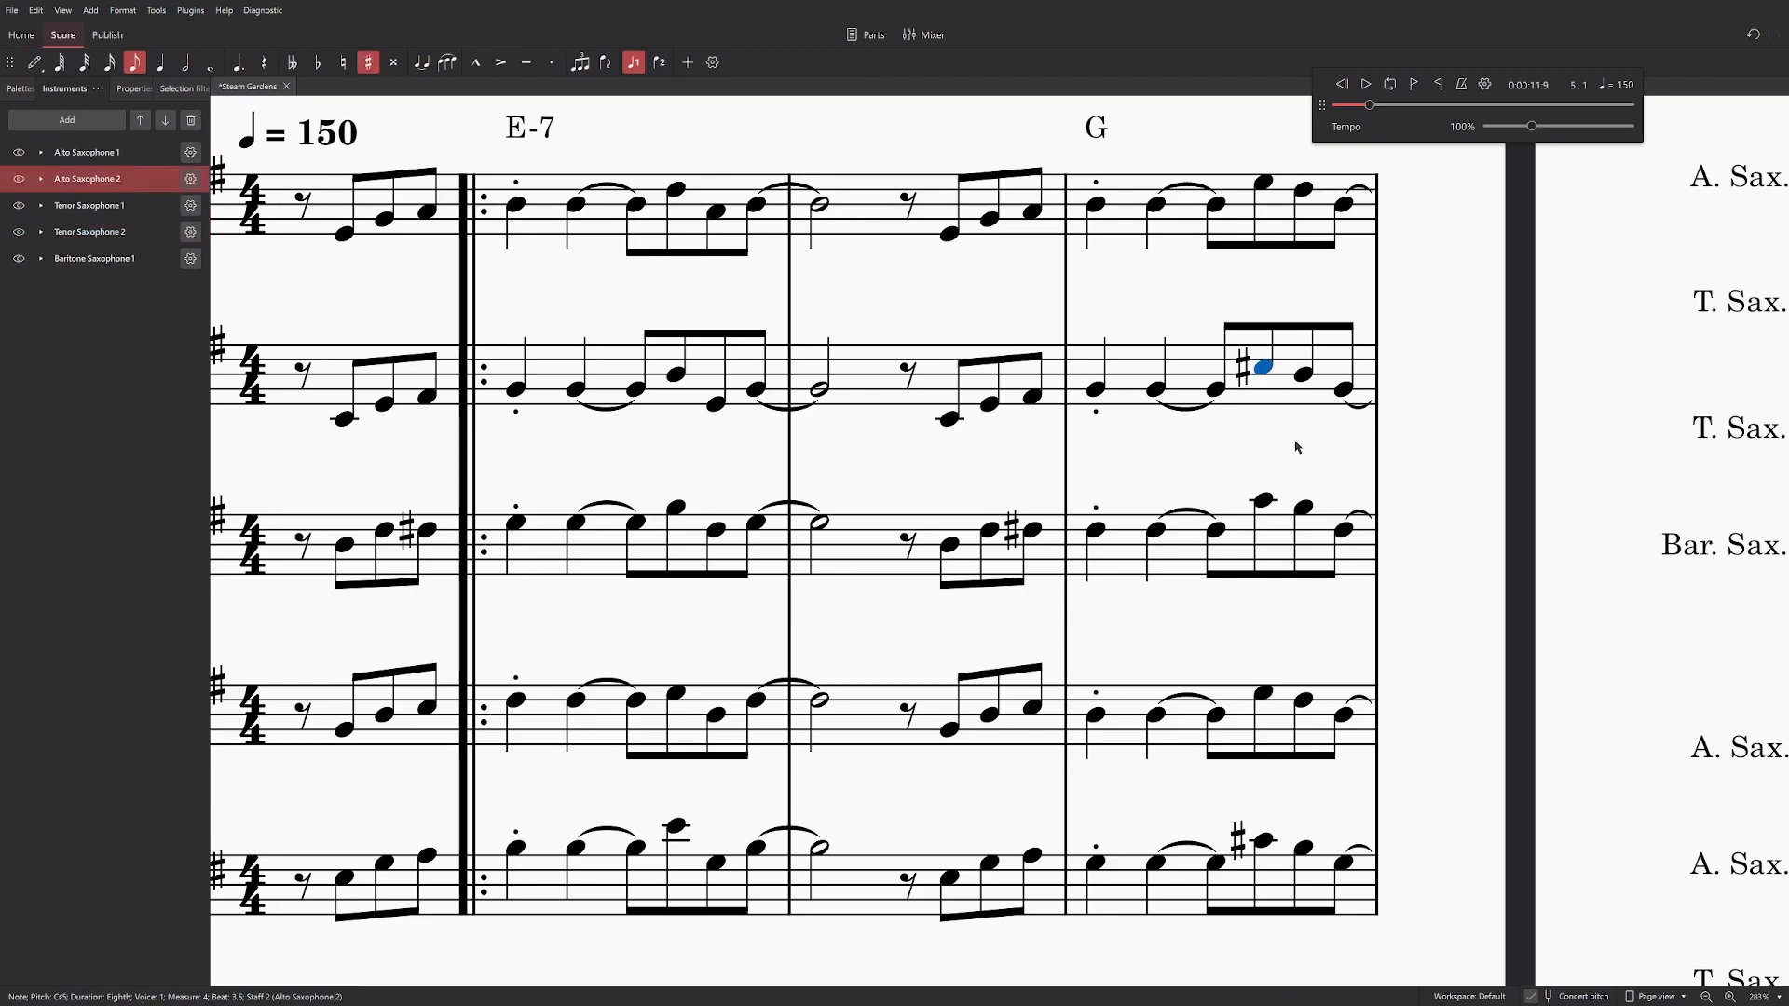
click(1264, 842)
key(Down)
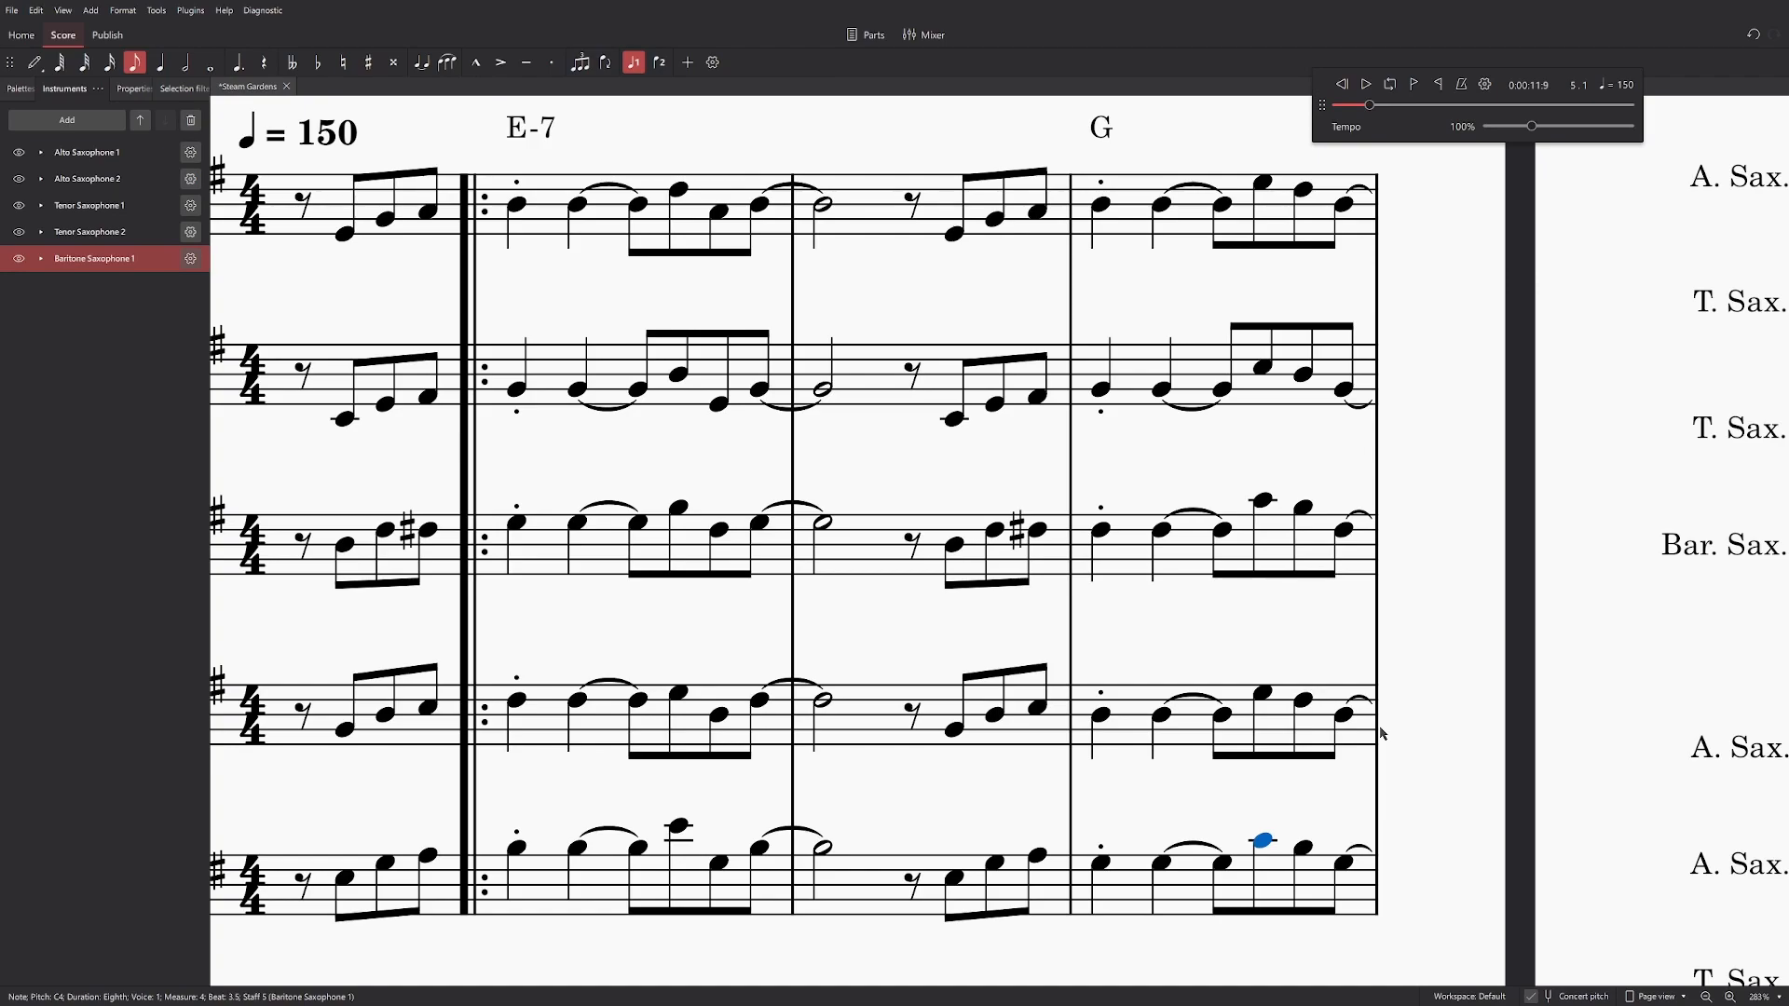
Step: Play measure 4 with the lowered notes at full tempo and at 50%, restoring the tempo to 100%
key(space)
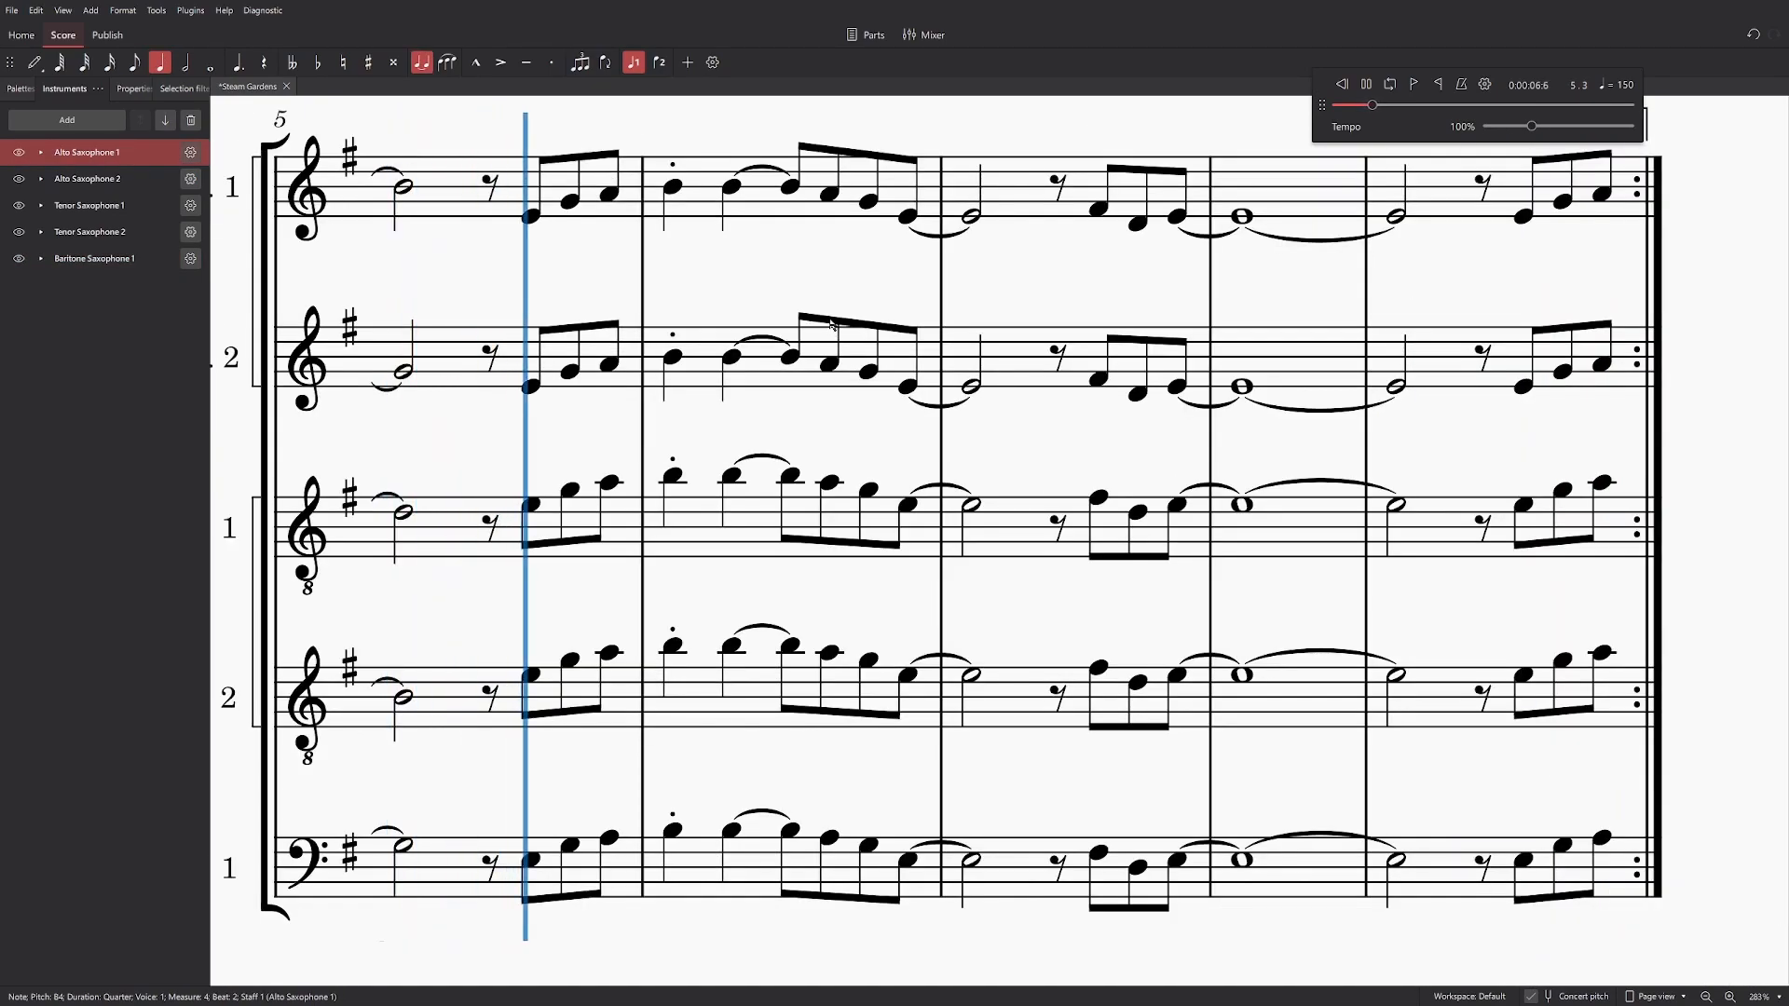
key(space)
key(ctrl+minus)
drag(1532, 126, 1524, 131)
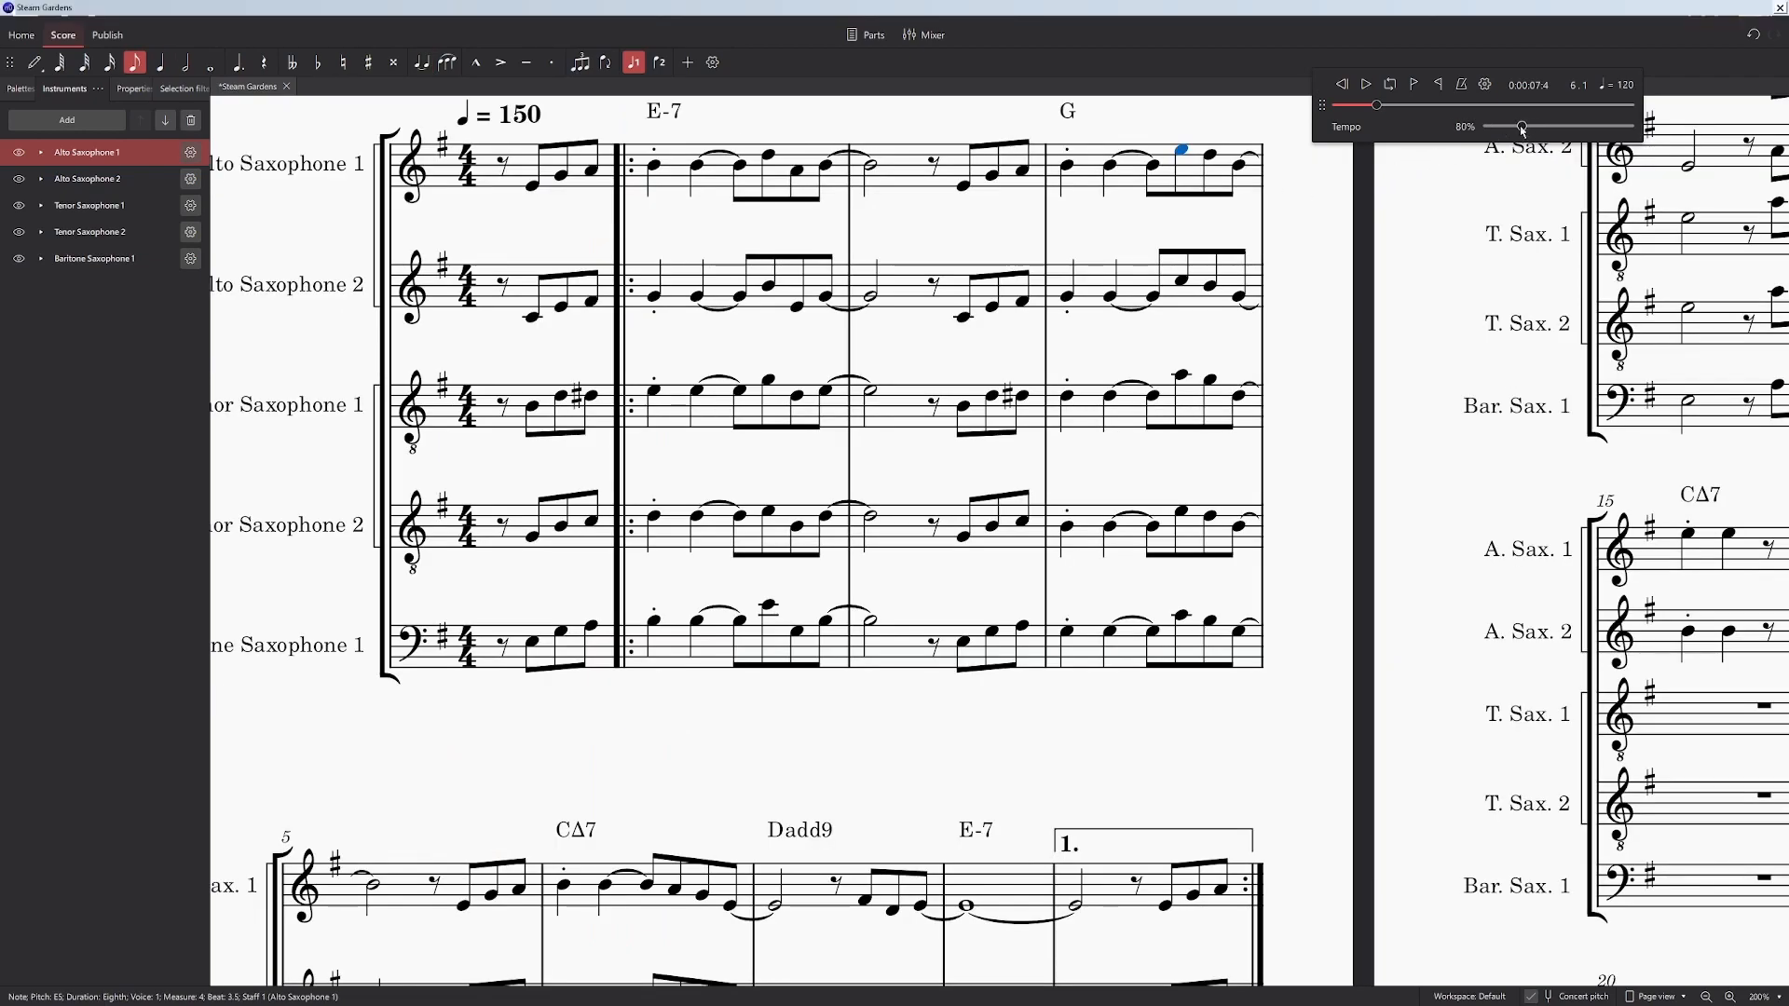
click(1067, 167)
key(space)
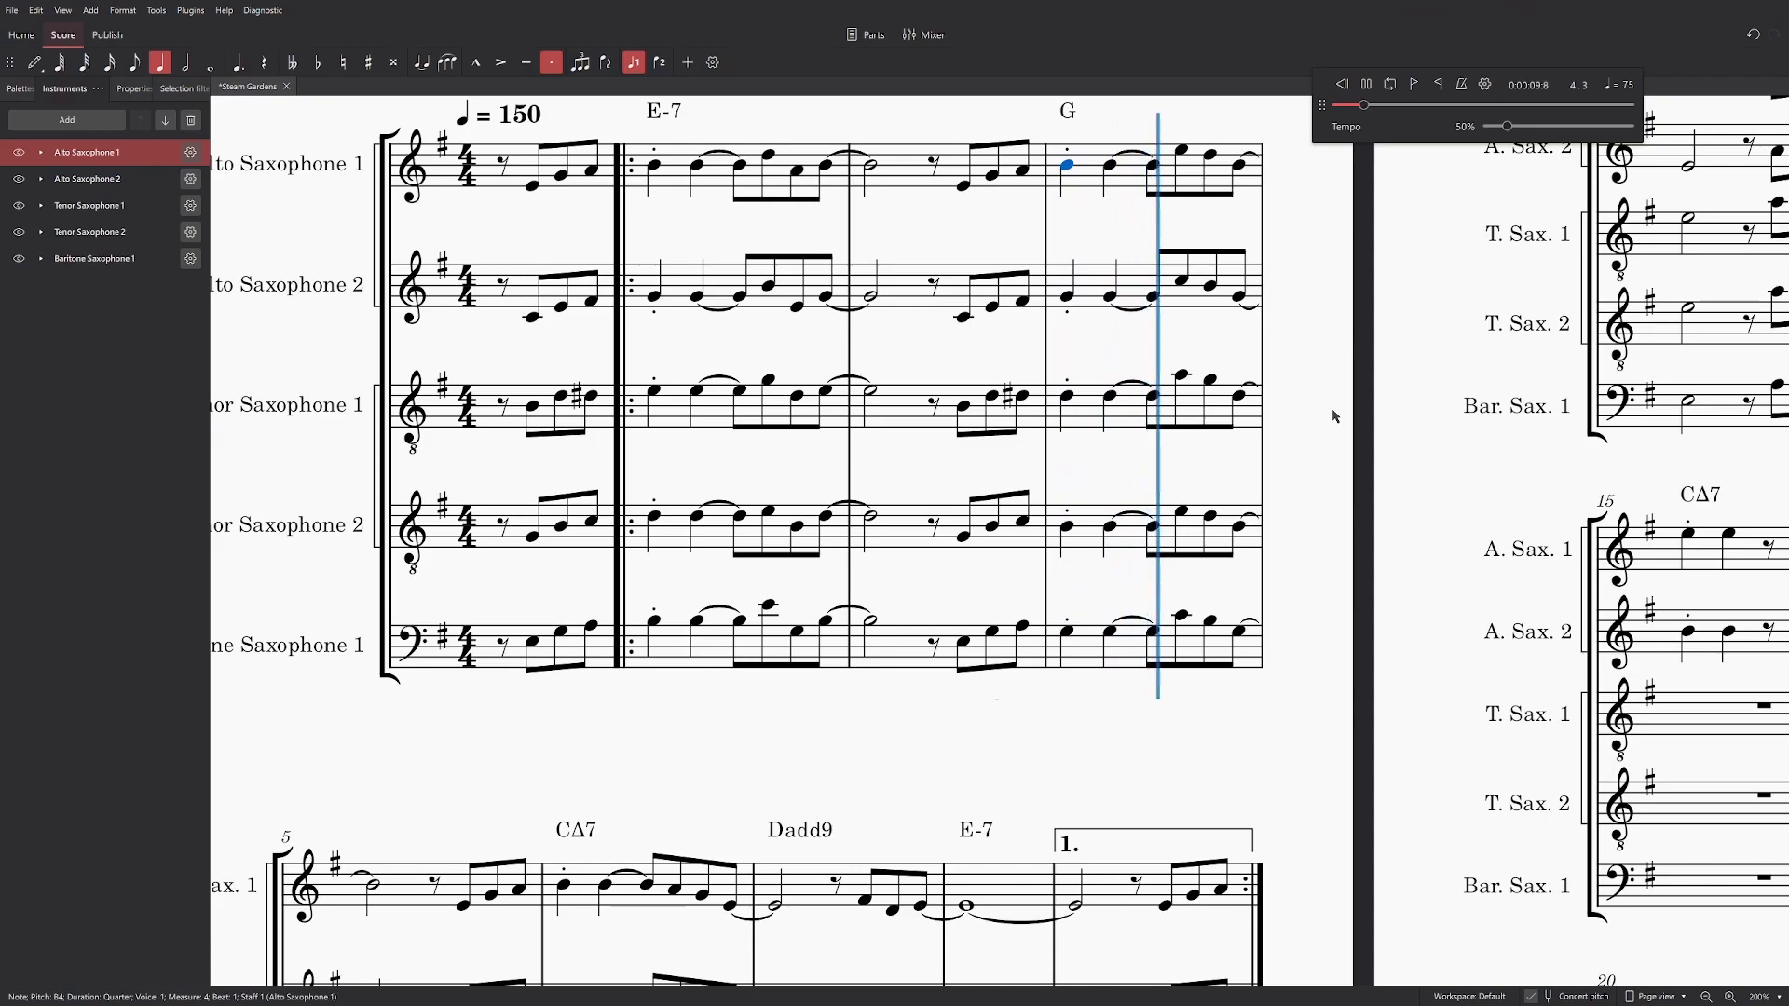
key(space)
drag(1507, 126, 1532, 126)
Step: Raise the beat 3.5 note of measure 4 to G4 in Tenor Saxophone 2 and lower it to A3 in Baritone Saxophone 1
scroll(1109, 294, up, 5)
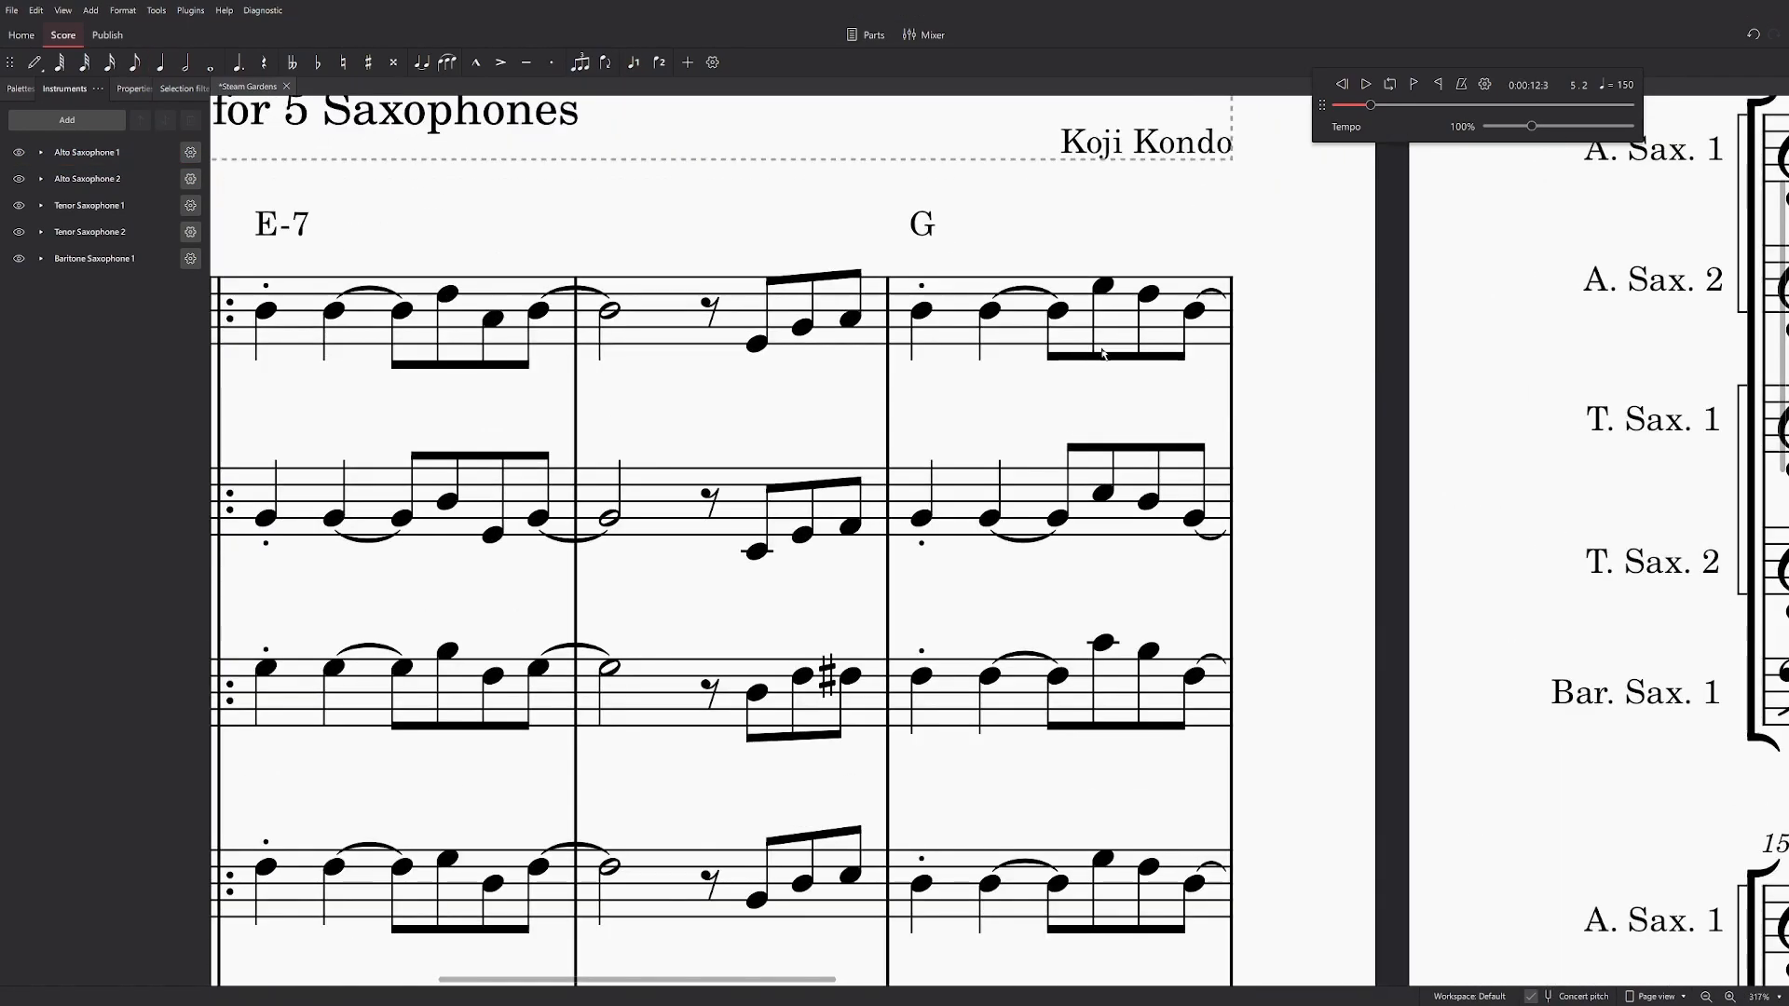
click(1105, 289)
key(alt+Down)
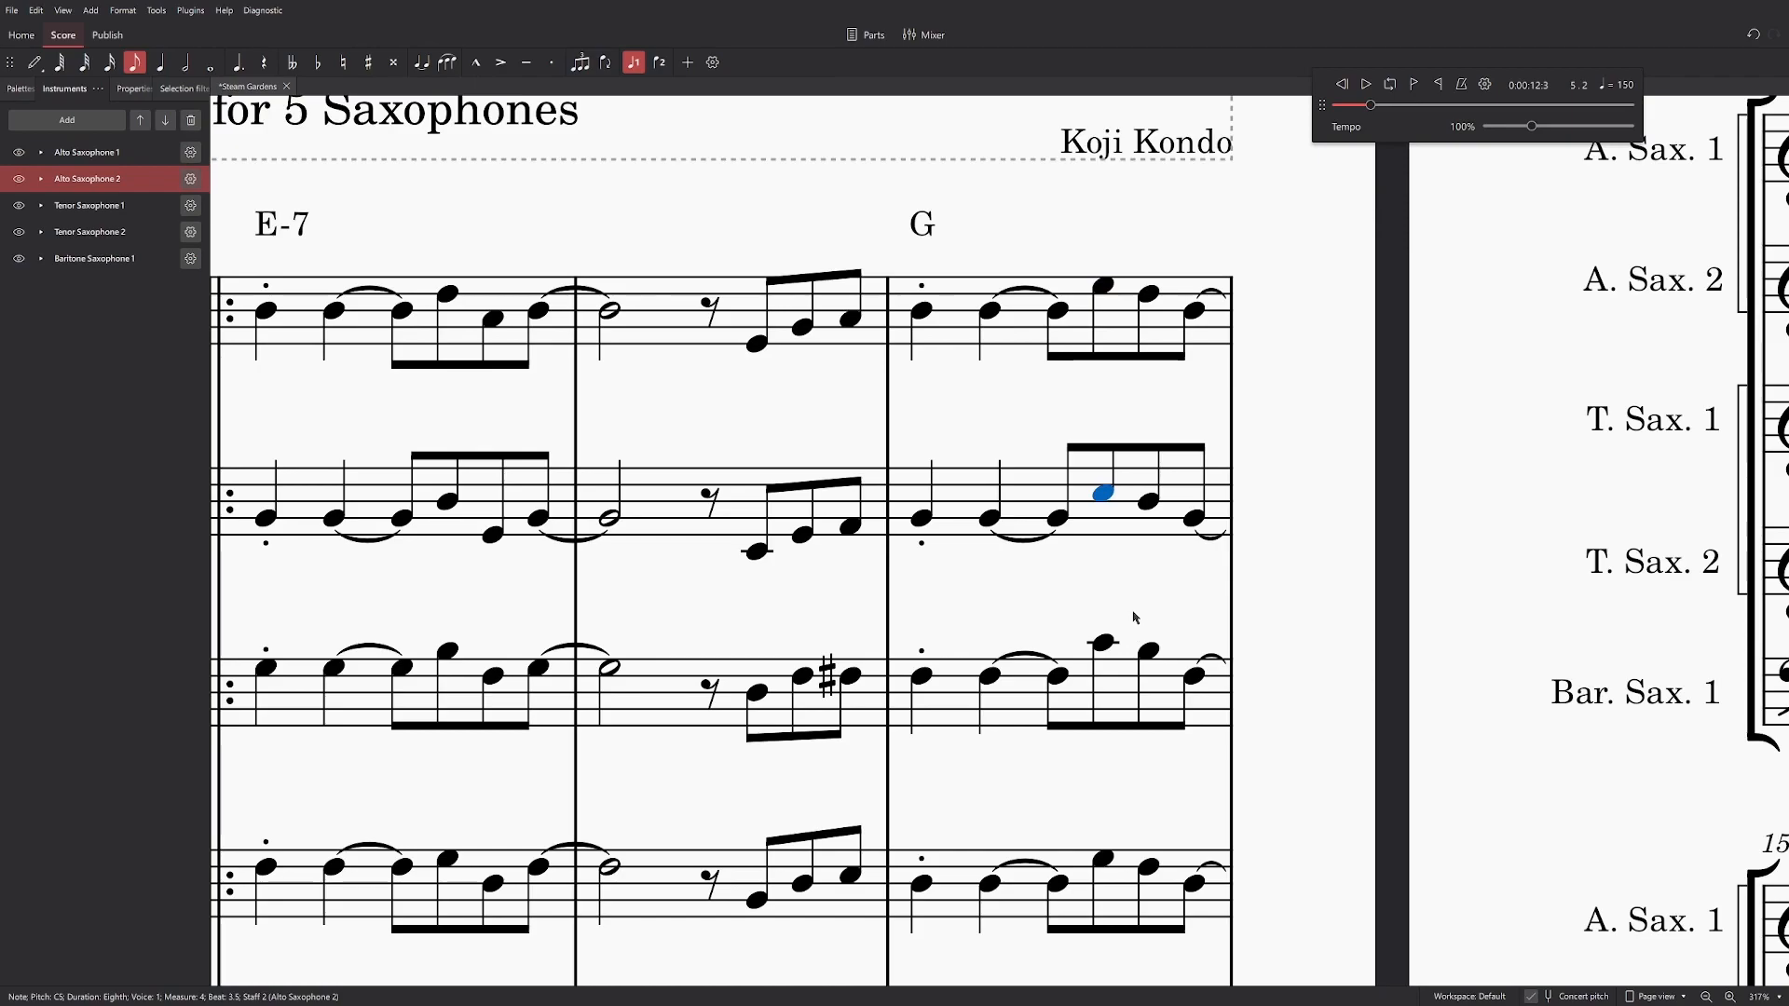
key(alt+Down)
scroll(1298, 731, down, 3)
key(alt+Down)
key(Up)
key(Up)
key(Up)
key(Up)
key(Down)
key(Down)
key(Down)
drag(1071, 739, 1076, 759)
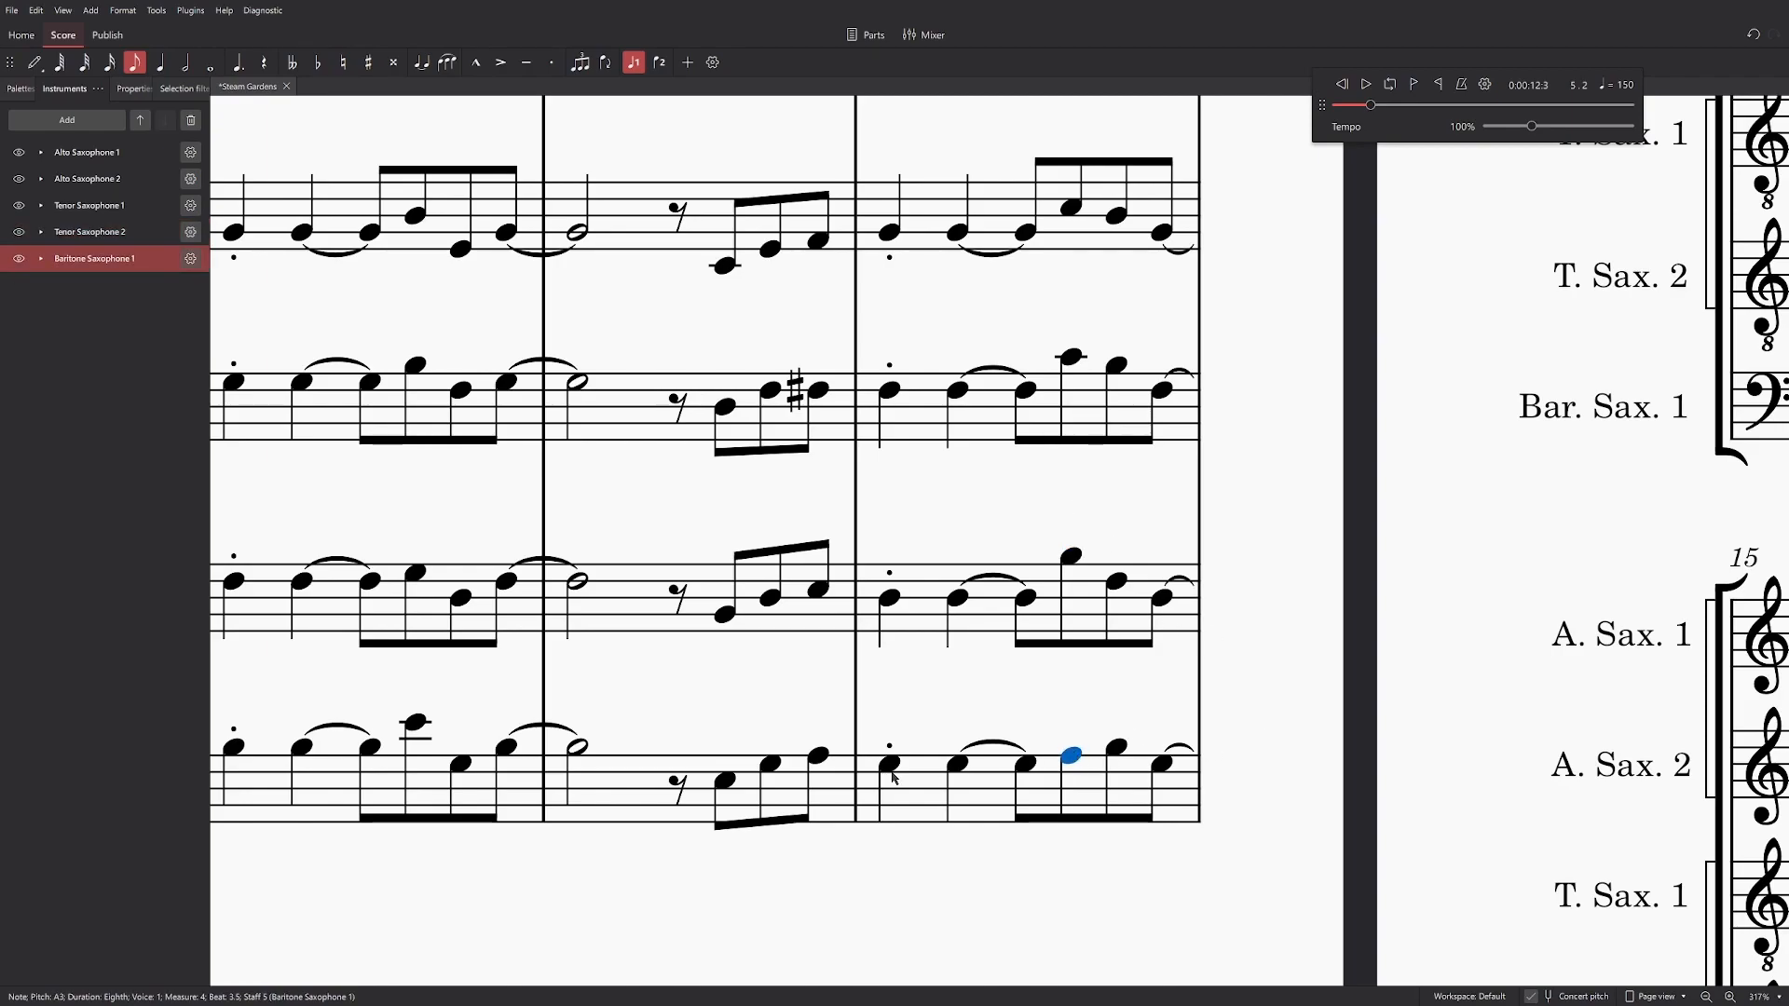
Step: Replay measure 4 into the start of measure 5 to hear the beat 3.5 voicing
key(space)
key(space)
drag(477, 147, 535, 978)
drag(1417, 875, 1152, 466)
scroll(1250, 404, down, 2)
drag(1250, 404, 1265, 372)
drag(570, 408, 819, 419)
drag(1496, 339, 1182, 481)
drag(1167, 607, 1076, 839)
scroll(1077, 840, down, 2)
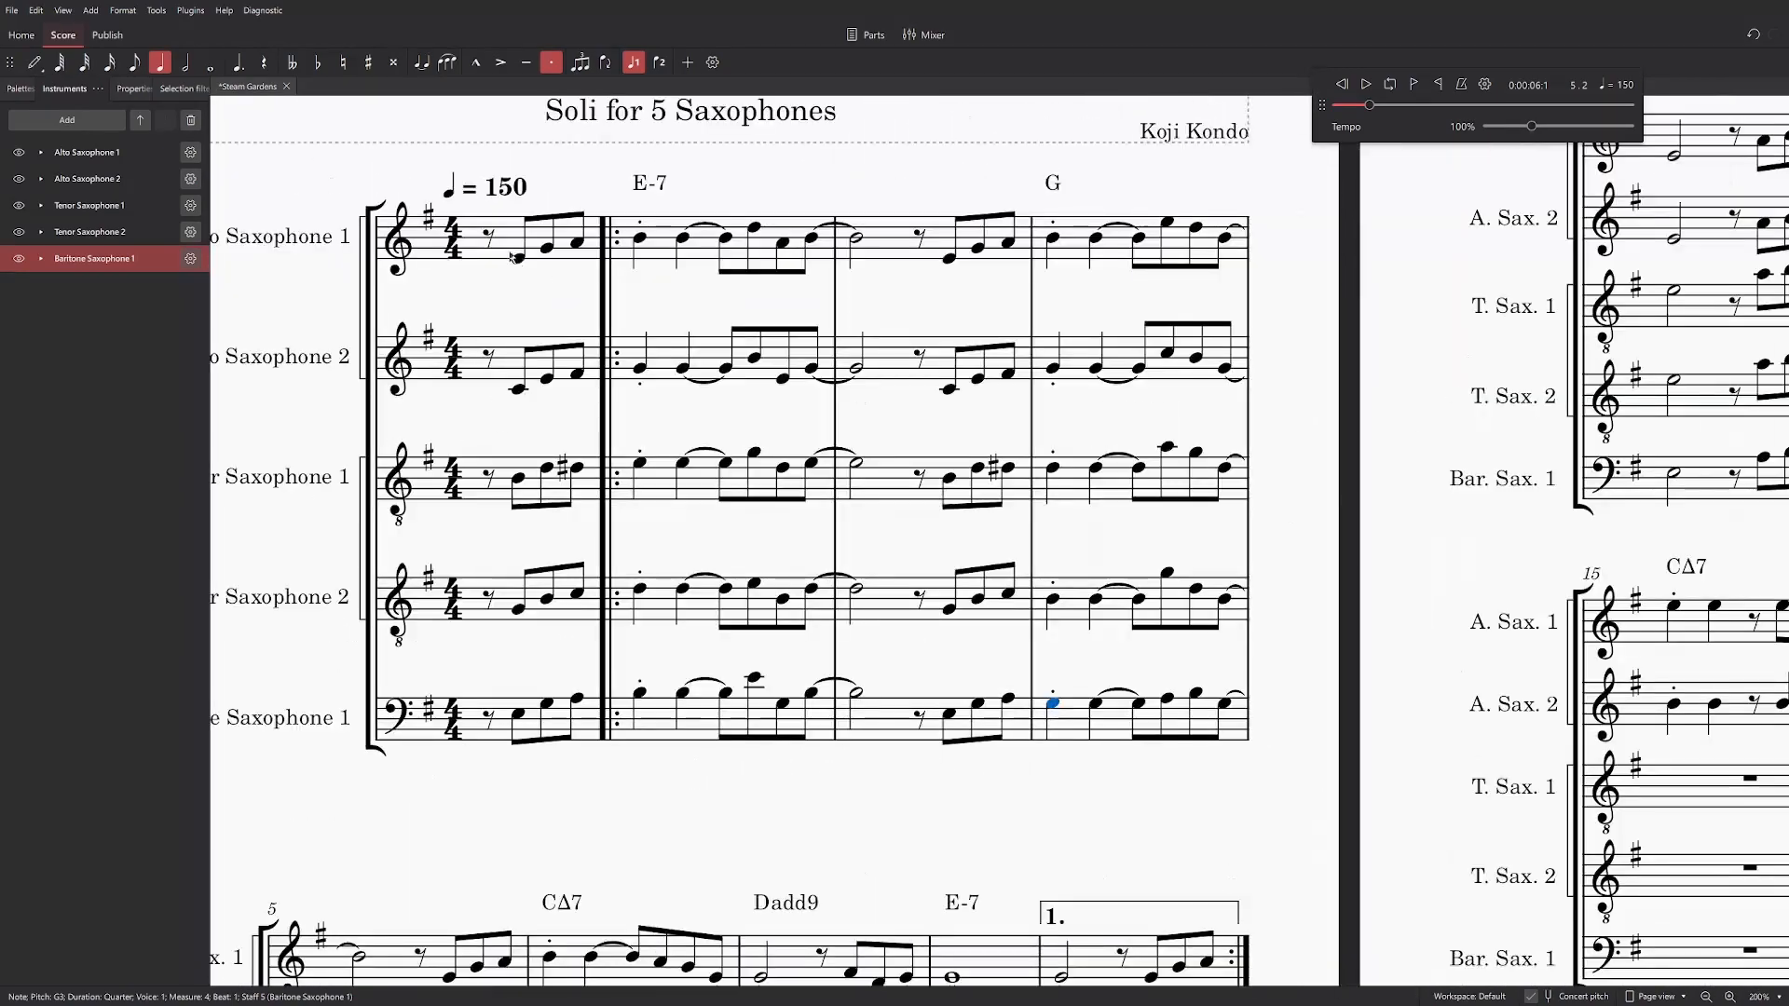
Step: Play the soli from the opening pickup through measure 5, pausing to view the mixer channels
click(486, 238)
key(space)
drag(675, 326, 843, 268)
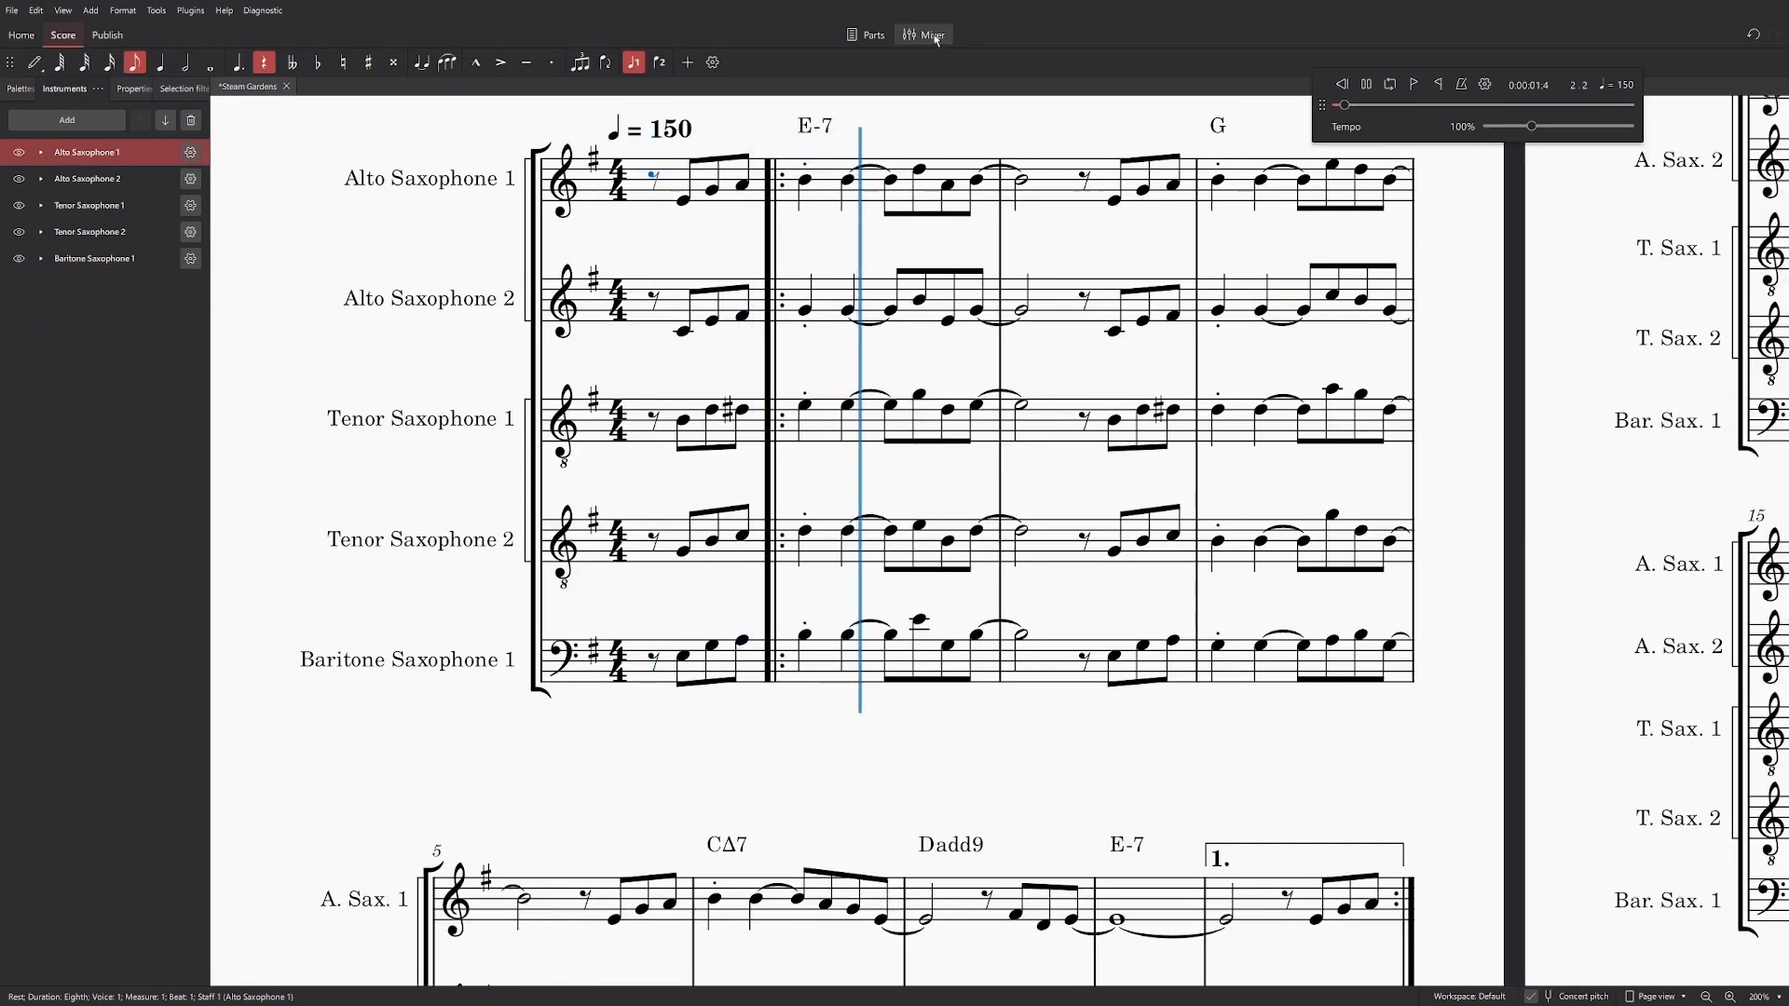
click(926, 35)
key(space)
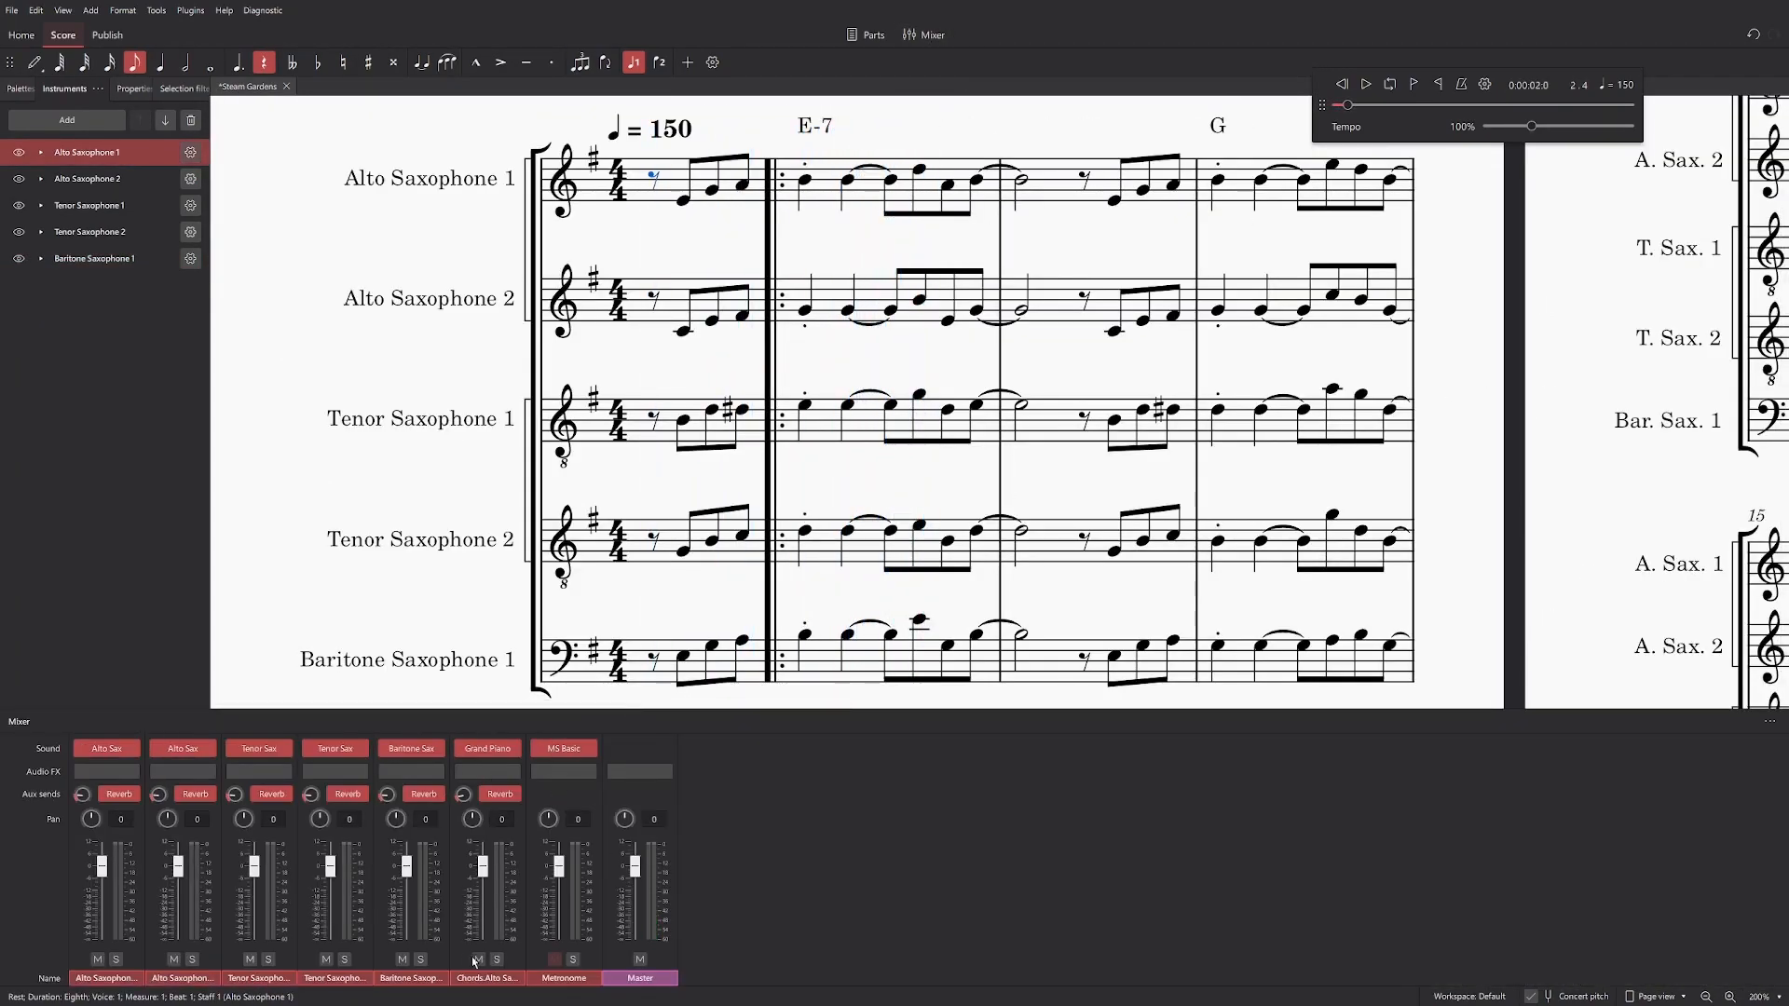
click(925, 34)
key(space)
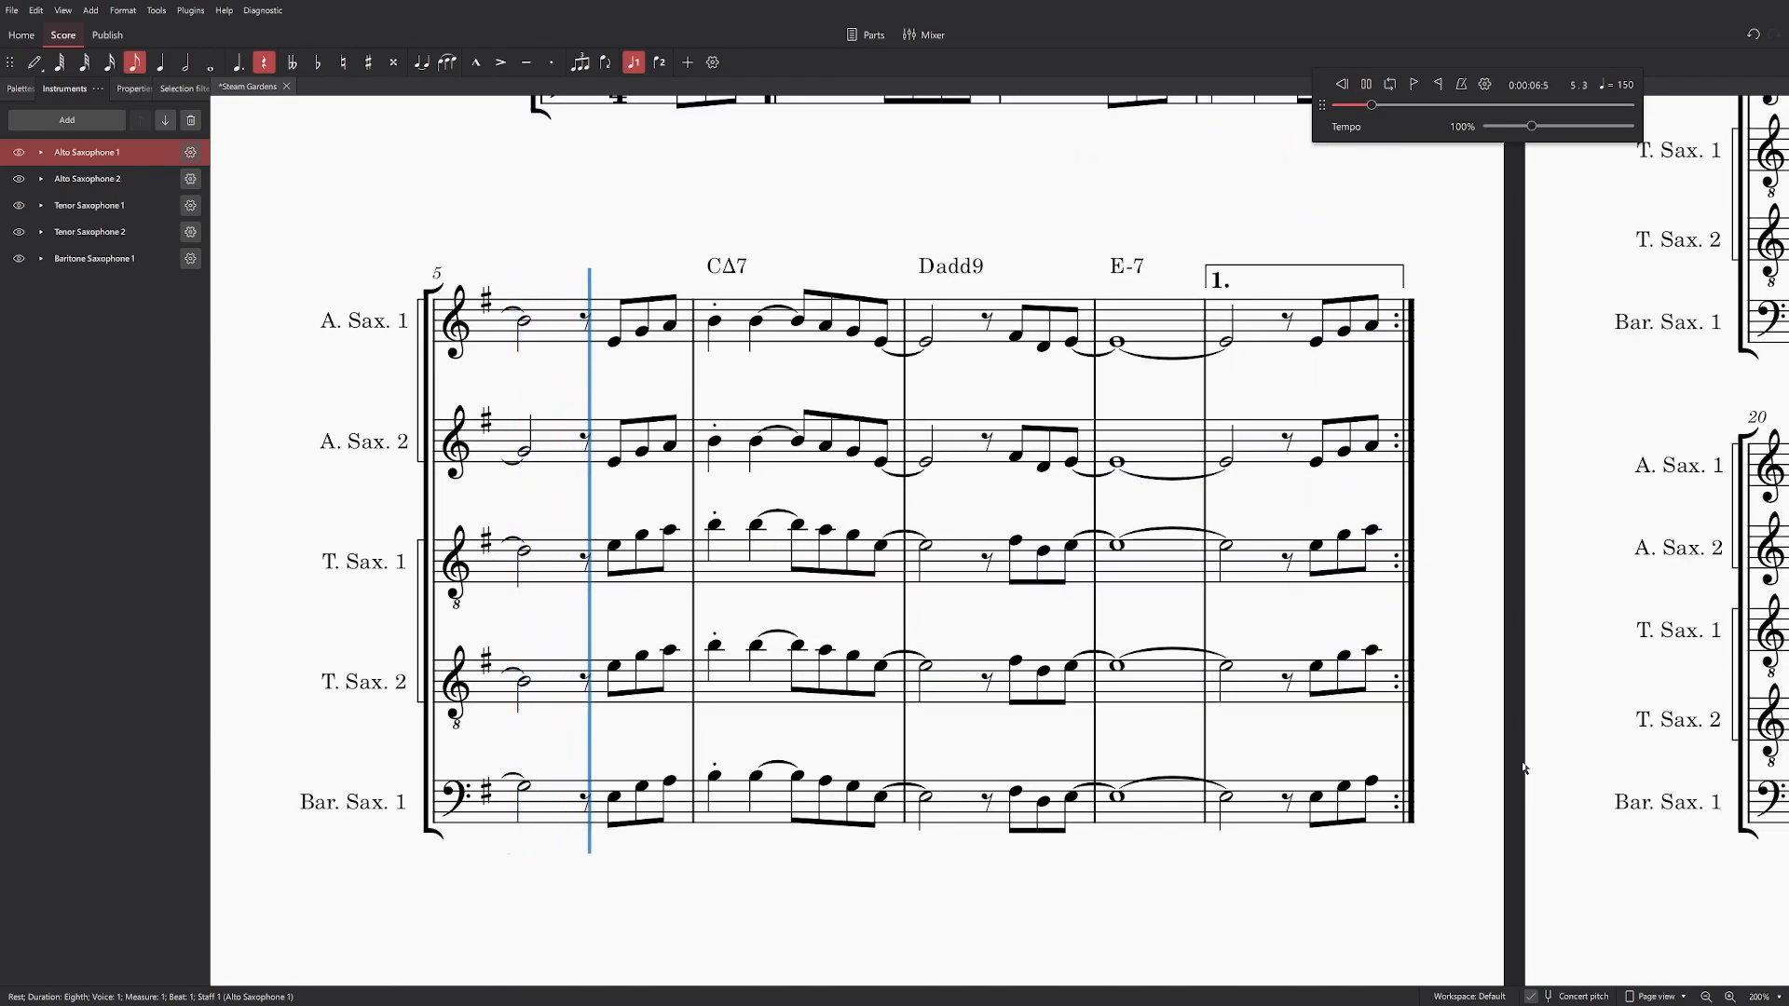
key(space)
Step: Lower the Alto Saxophone 2 note on beat 3.5 of measure 5 to B3
scroll(1258, 261, up, 2)
scroll(839, 271, down, 1)
ctrl+scroll(760, 391, up, 4)
drag(759, 391, 757, 465)
click(719, 385)
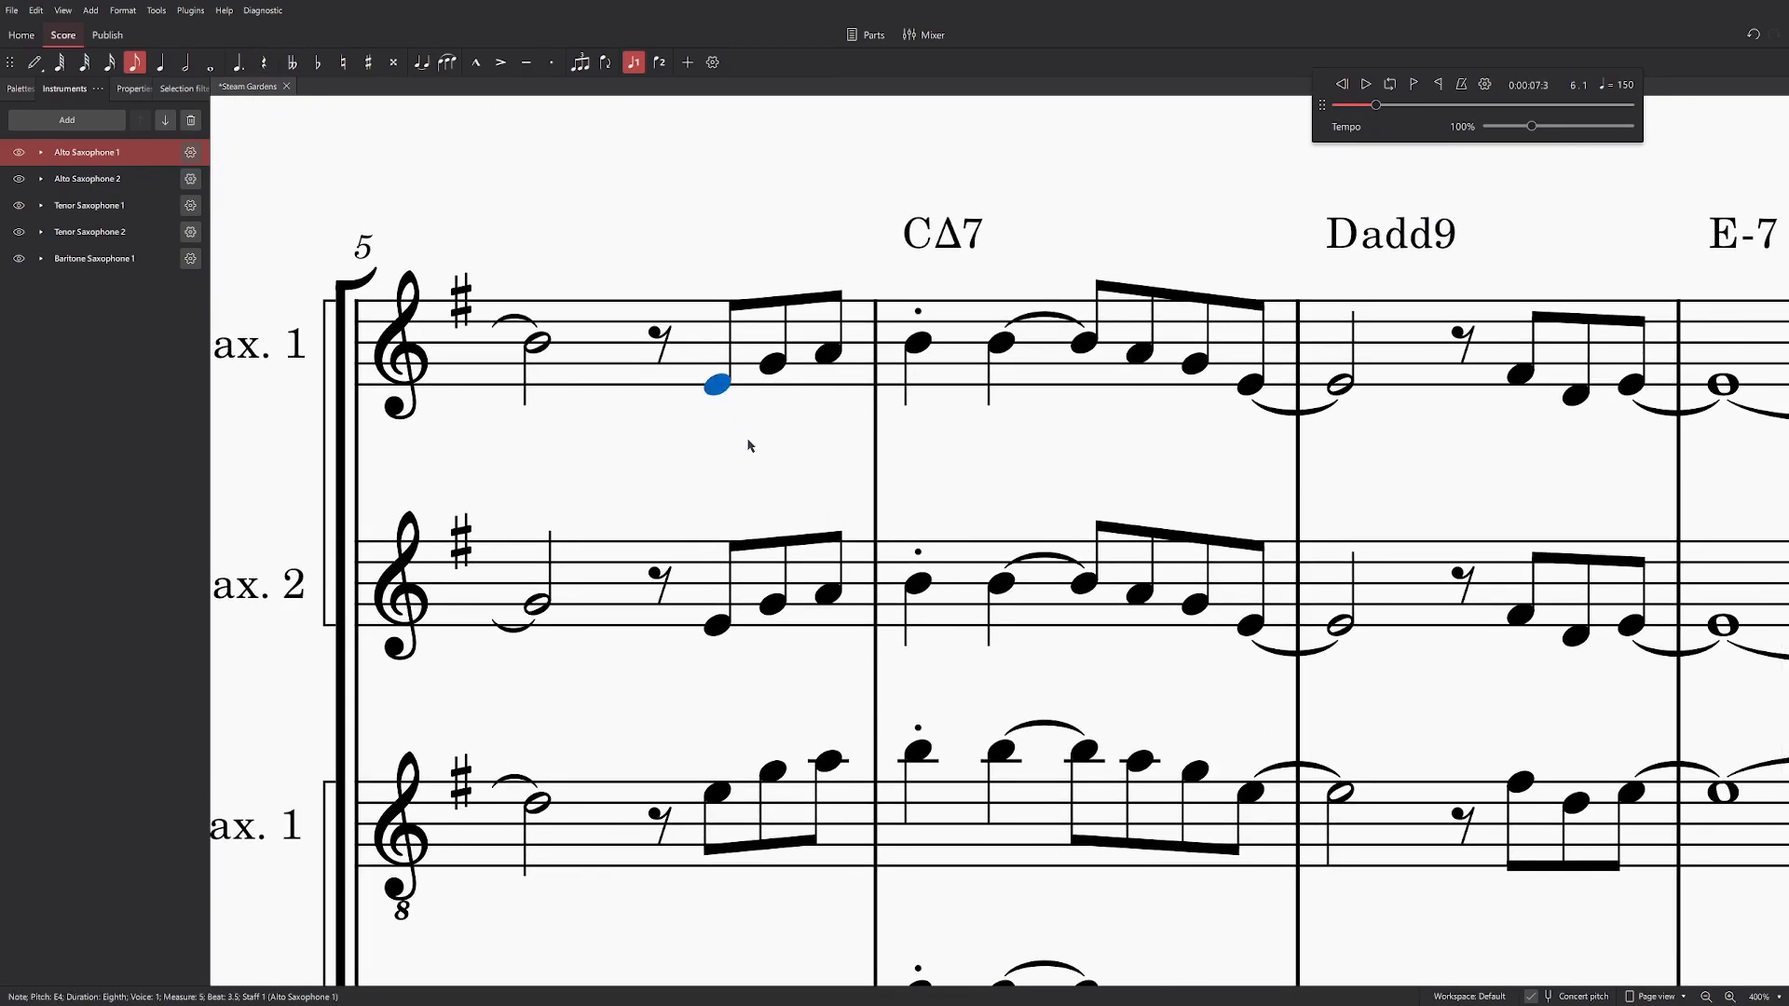
ctrl+scroll(720, 560, down, 5)
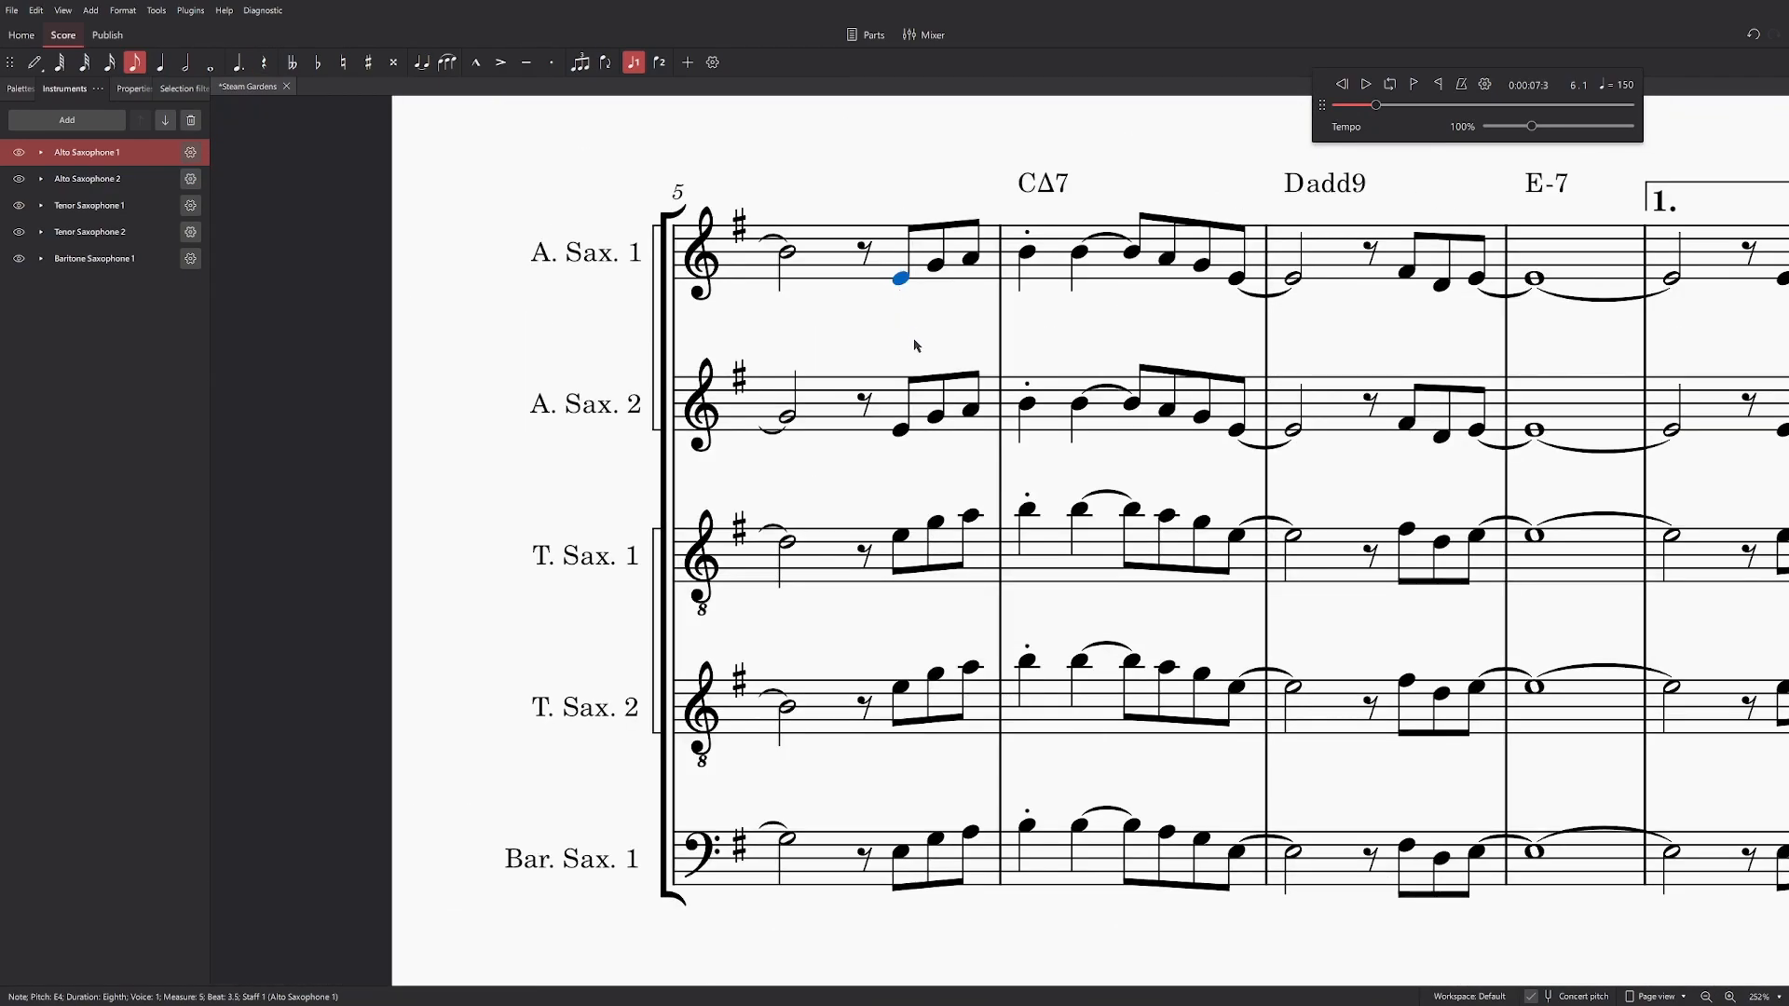
scroll(957, 346, down, 1)
ctrl+scroll(948, 372, up, 2)
scroll(932, 420, up, 1)
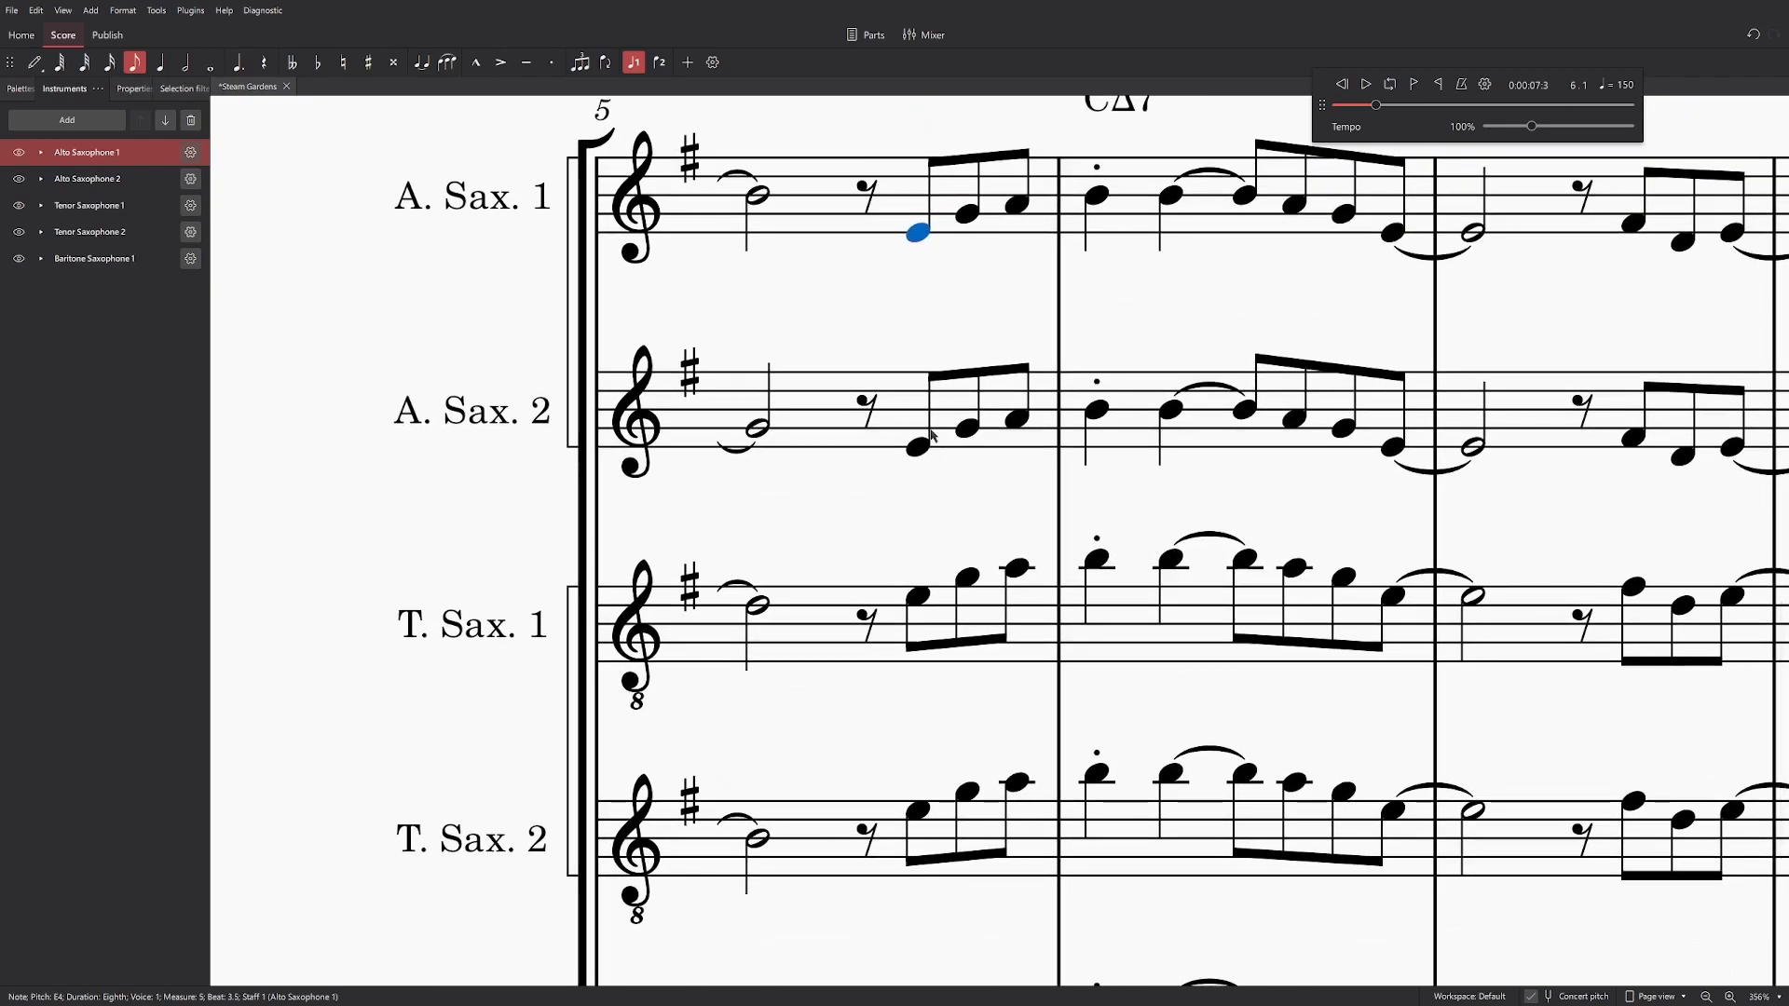
click(920, 448)
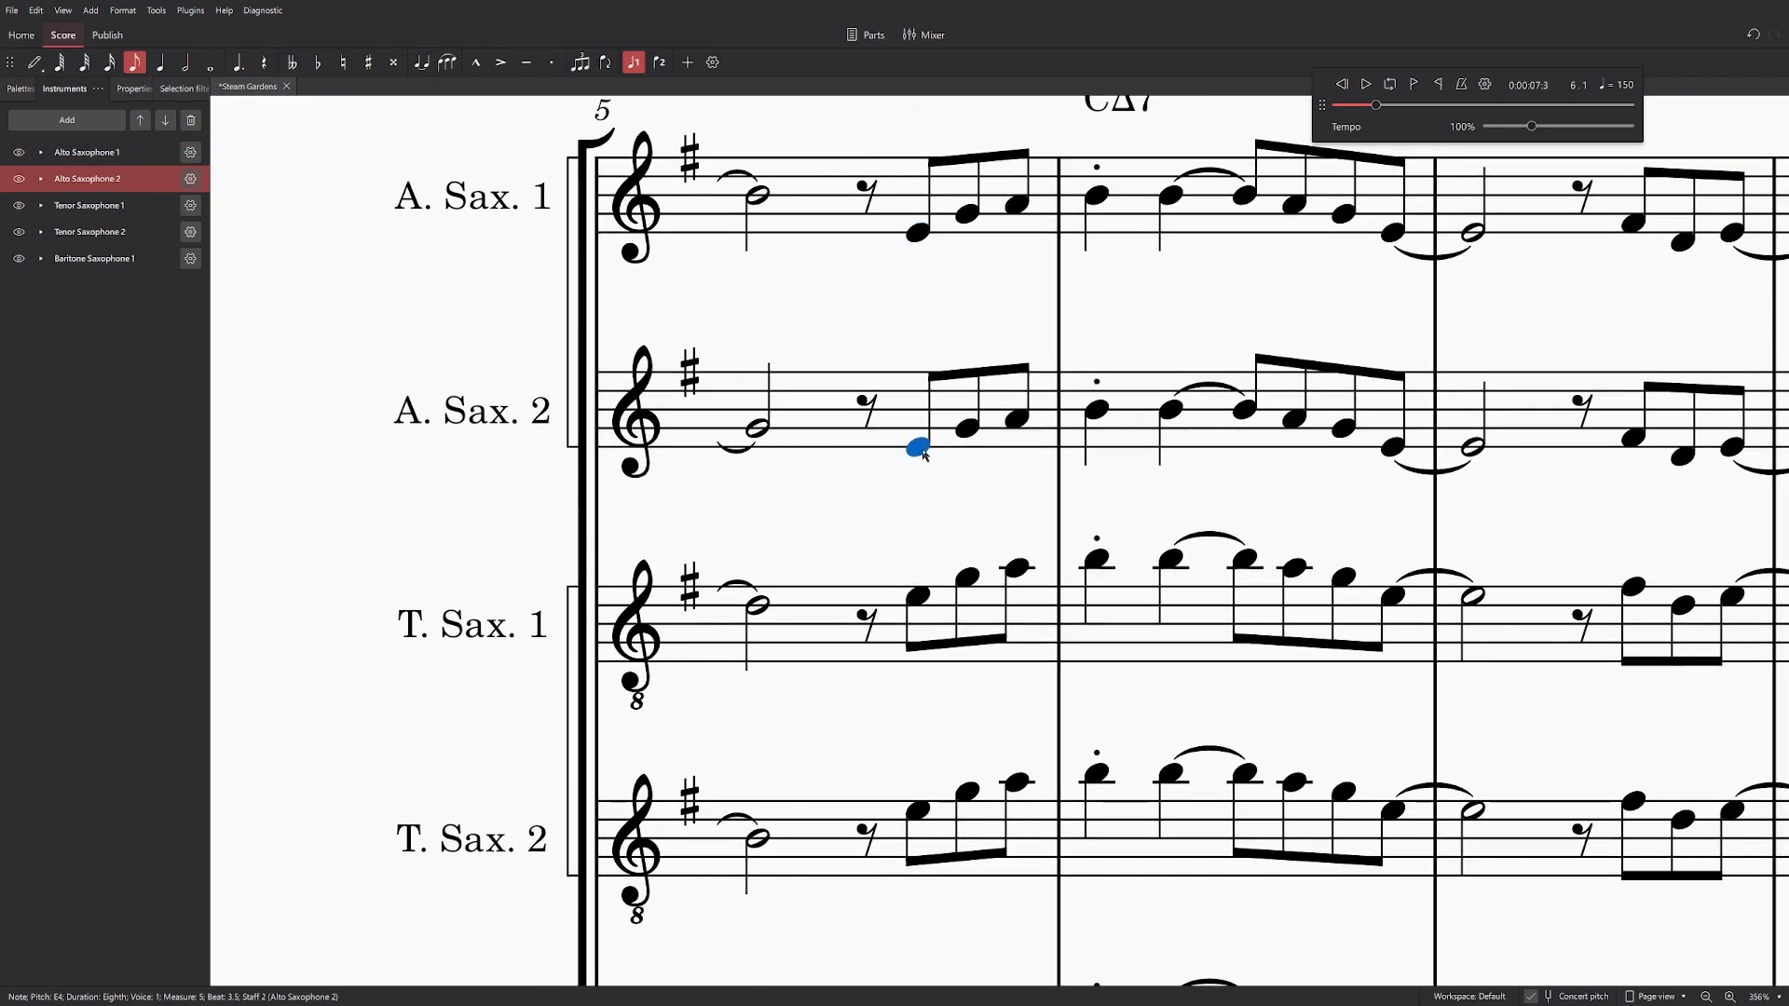
click(920, 238)
click(914, 449)
key(Down)
key(Down)
key(Down)
key(Down)
key(Down)
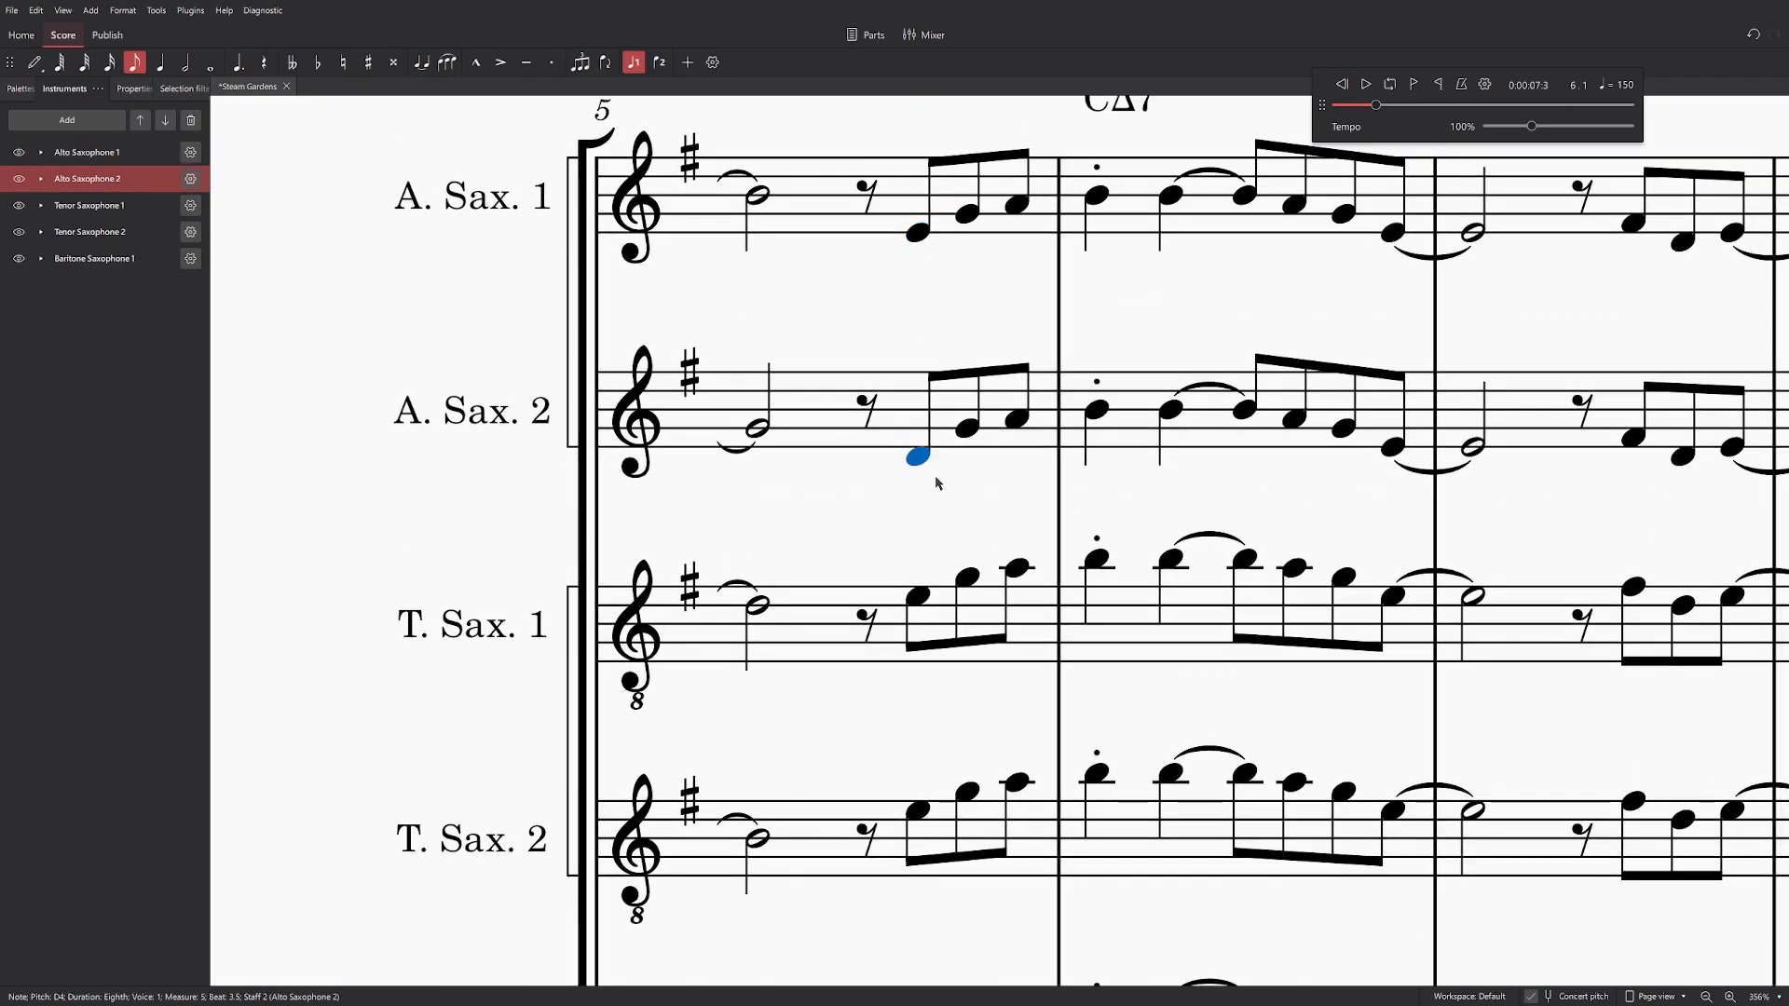
Step: Lower the Tenor Saxophone 1 note on beat 3.5 of measure 5 to G3
scroll(961, 456, down, 3)
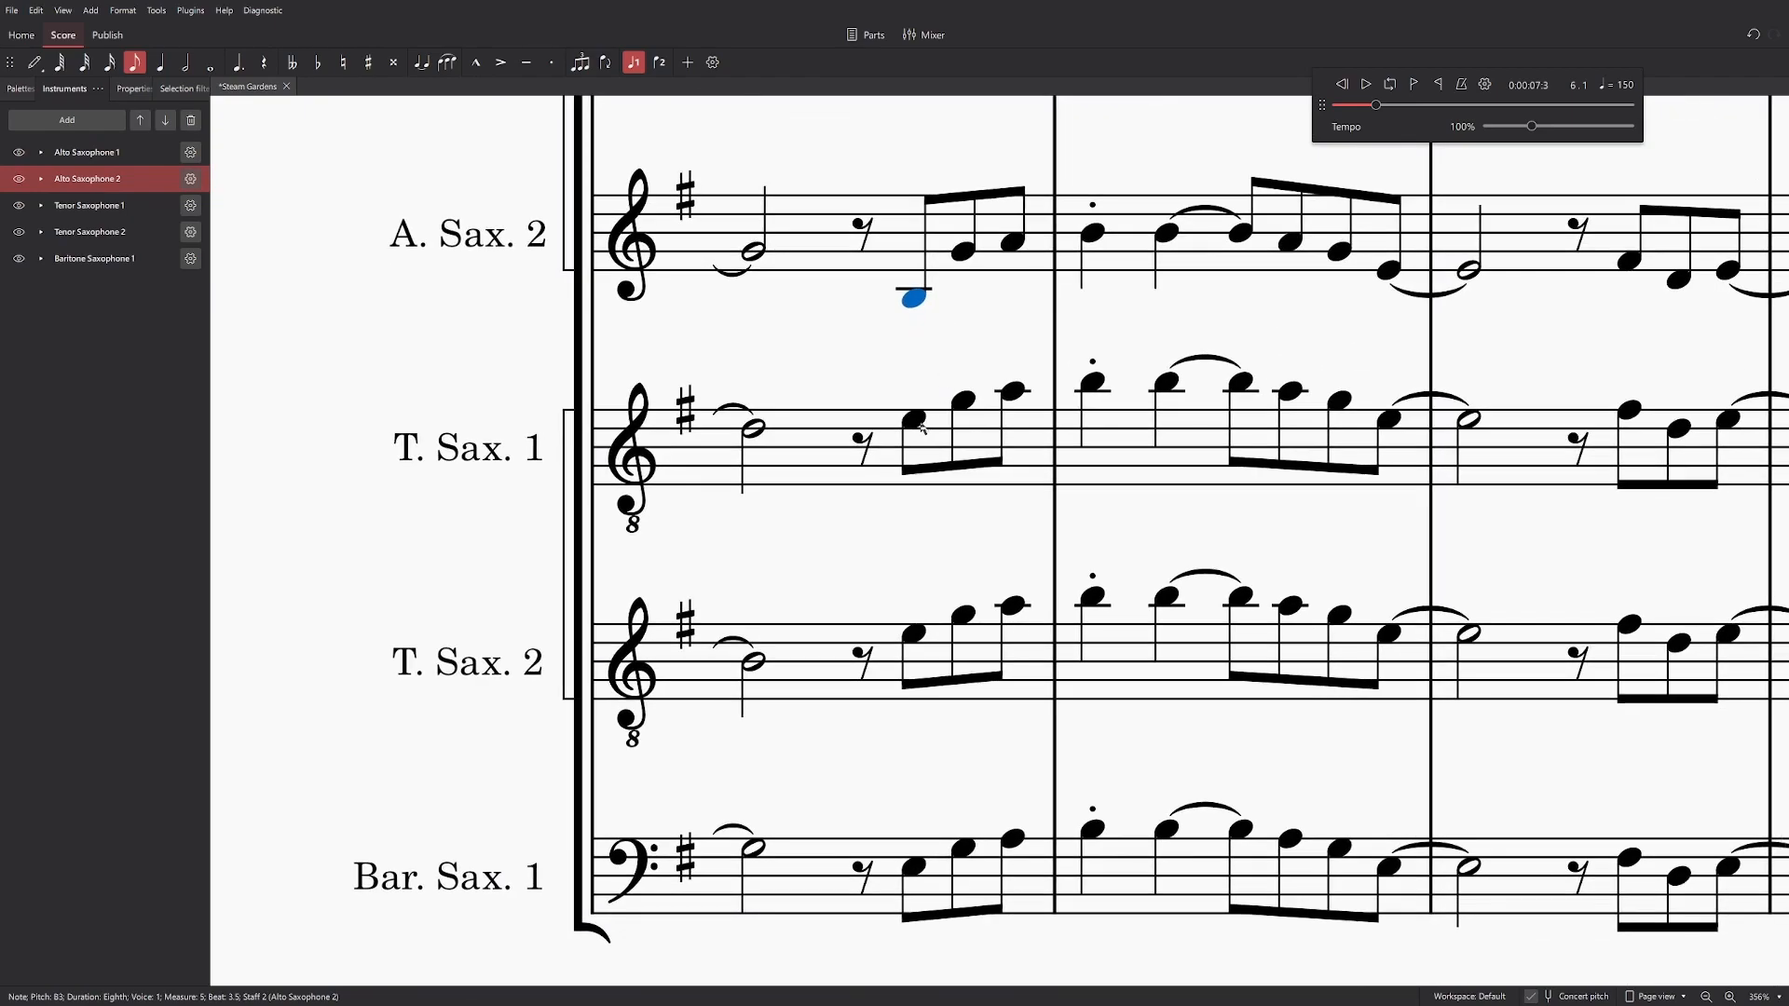
click(921, 427)
key(Down)
key(Down)
key(Down)
key(Down)
key(Down)
key(Down)
key(Down)
key(Down)
key(Down)
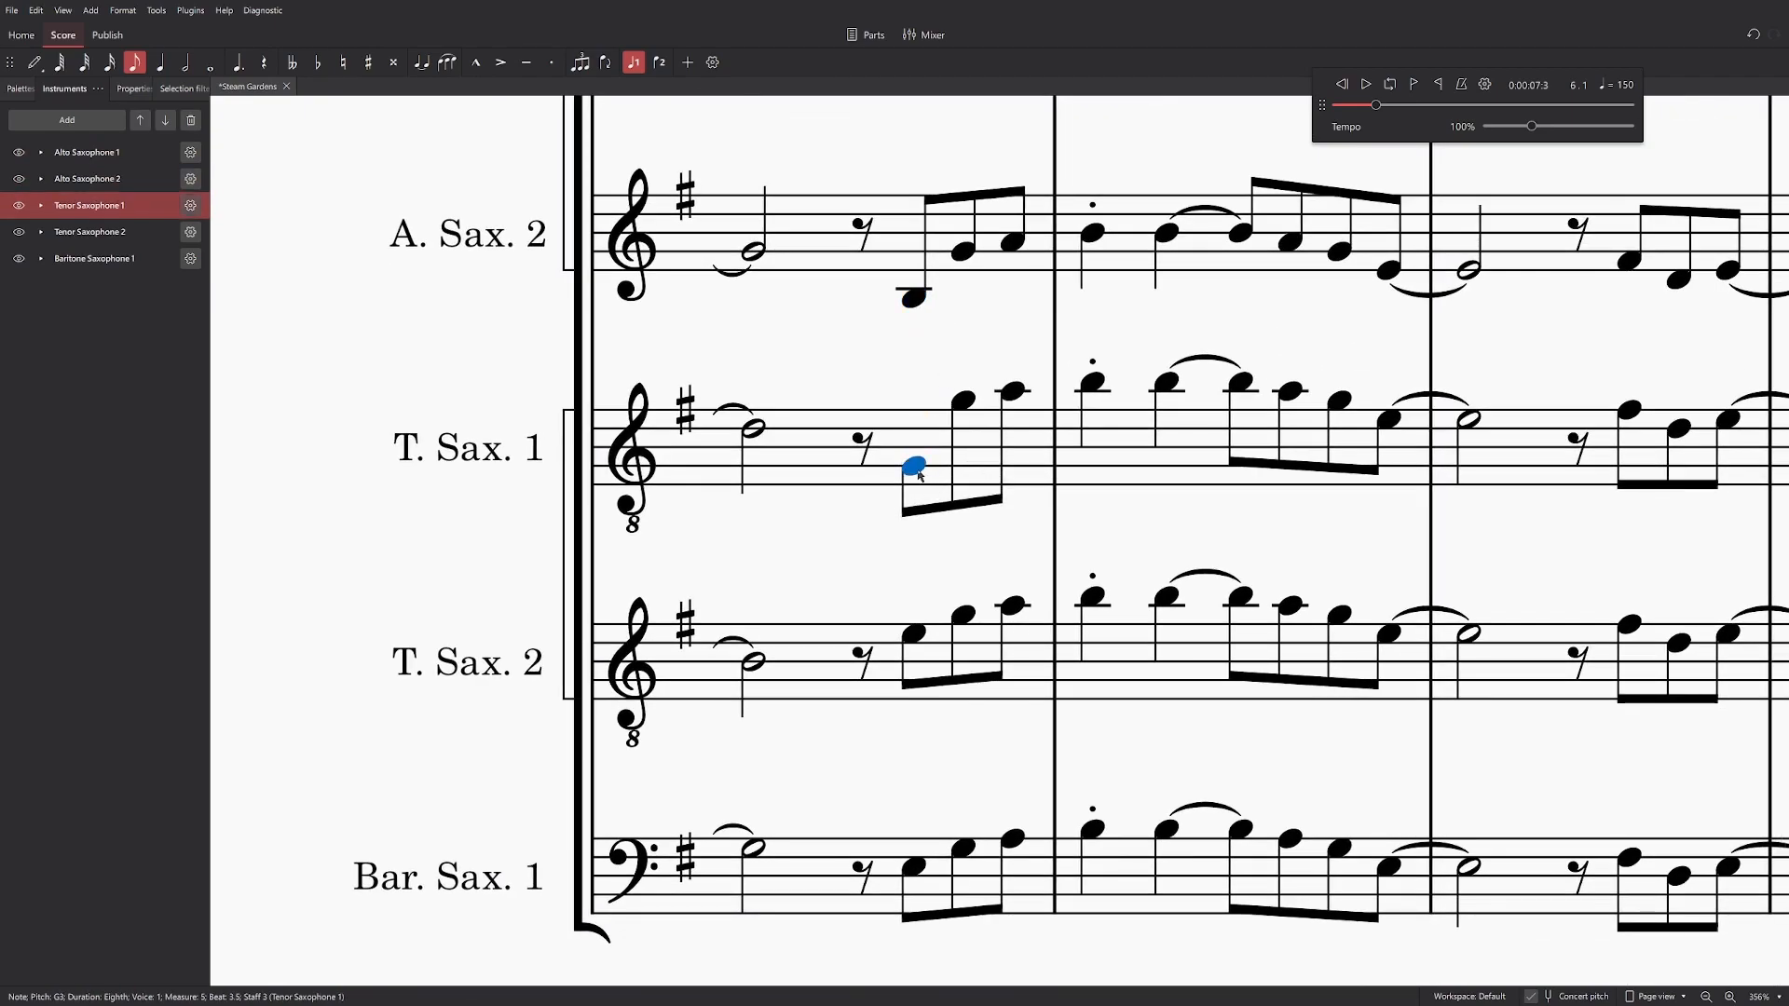
Step: Lower the Tenor Saxophone 2 note on beat 3.5 of measure 5 to D3
scroll(918, 485, down, 3)
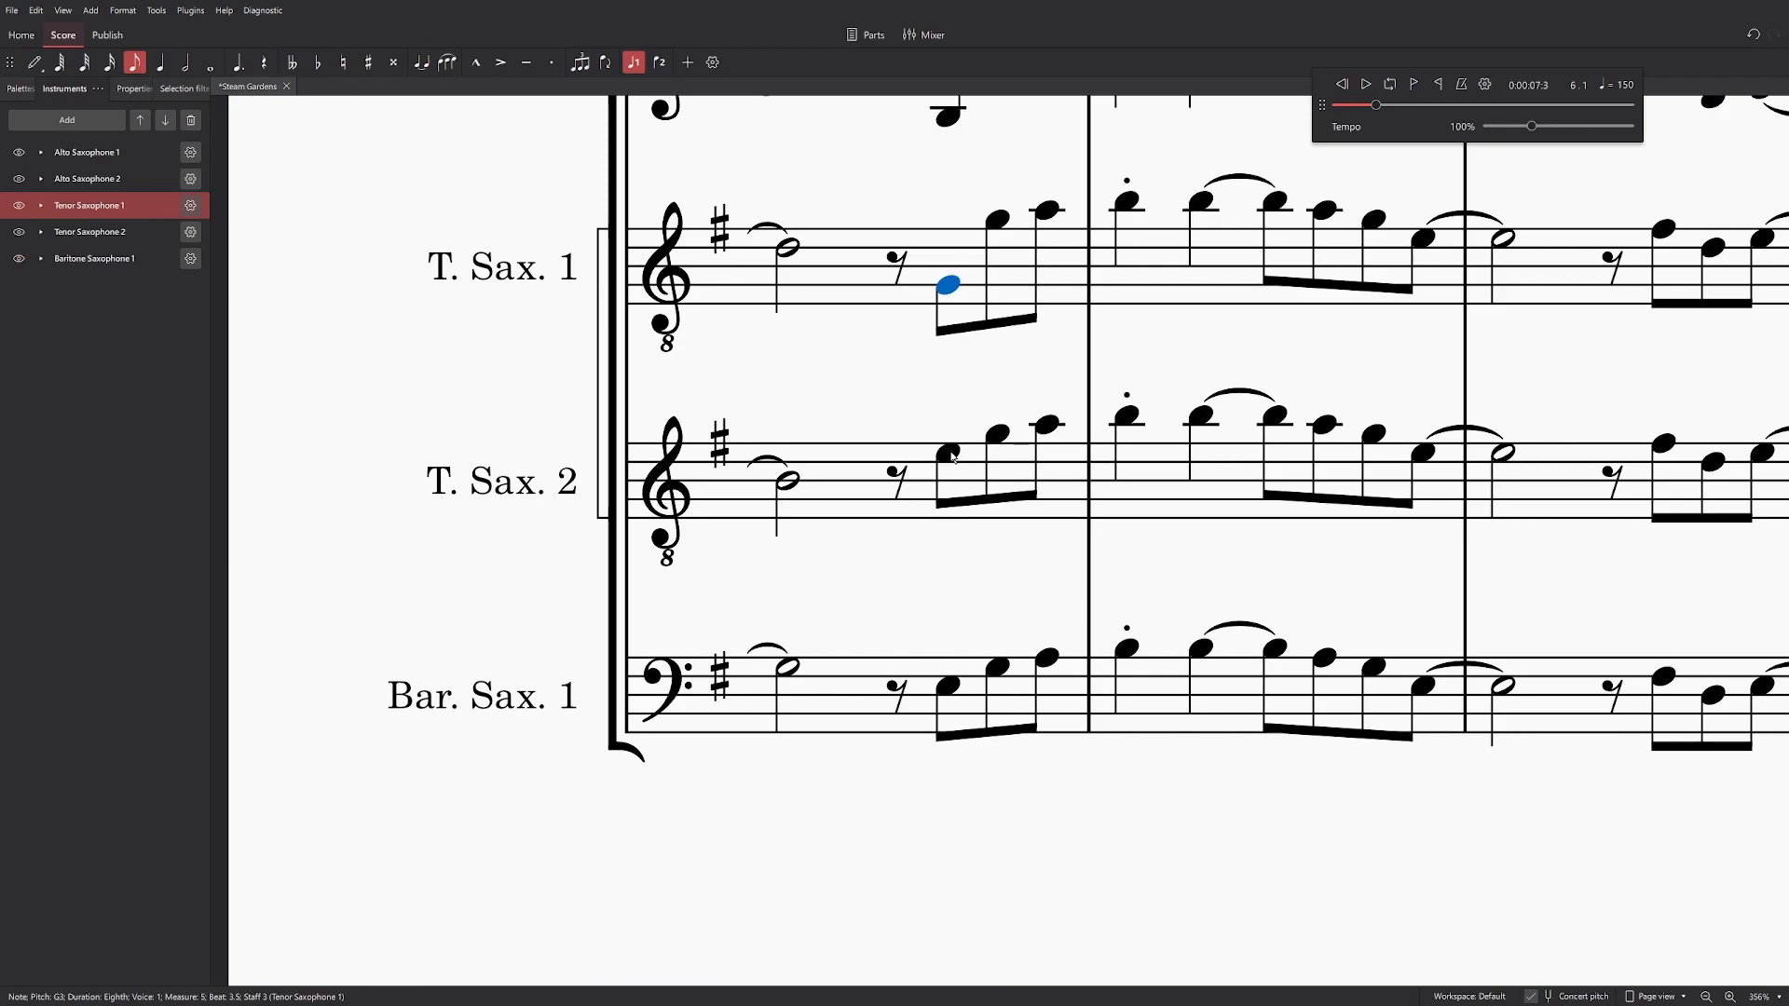
click(952, 457)
key(Down)
key(Down)
key(Down)
key(Down)
key(Down)
key(Down)
key(Down)
key(Down)
key(Down)
key(Down)
key(Down)
key(Down)
drag(947, 518, 949, 533)
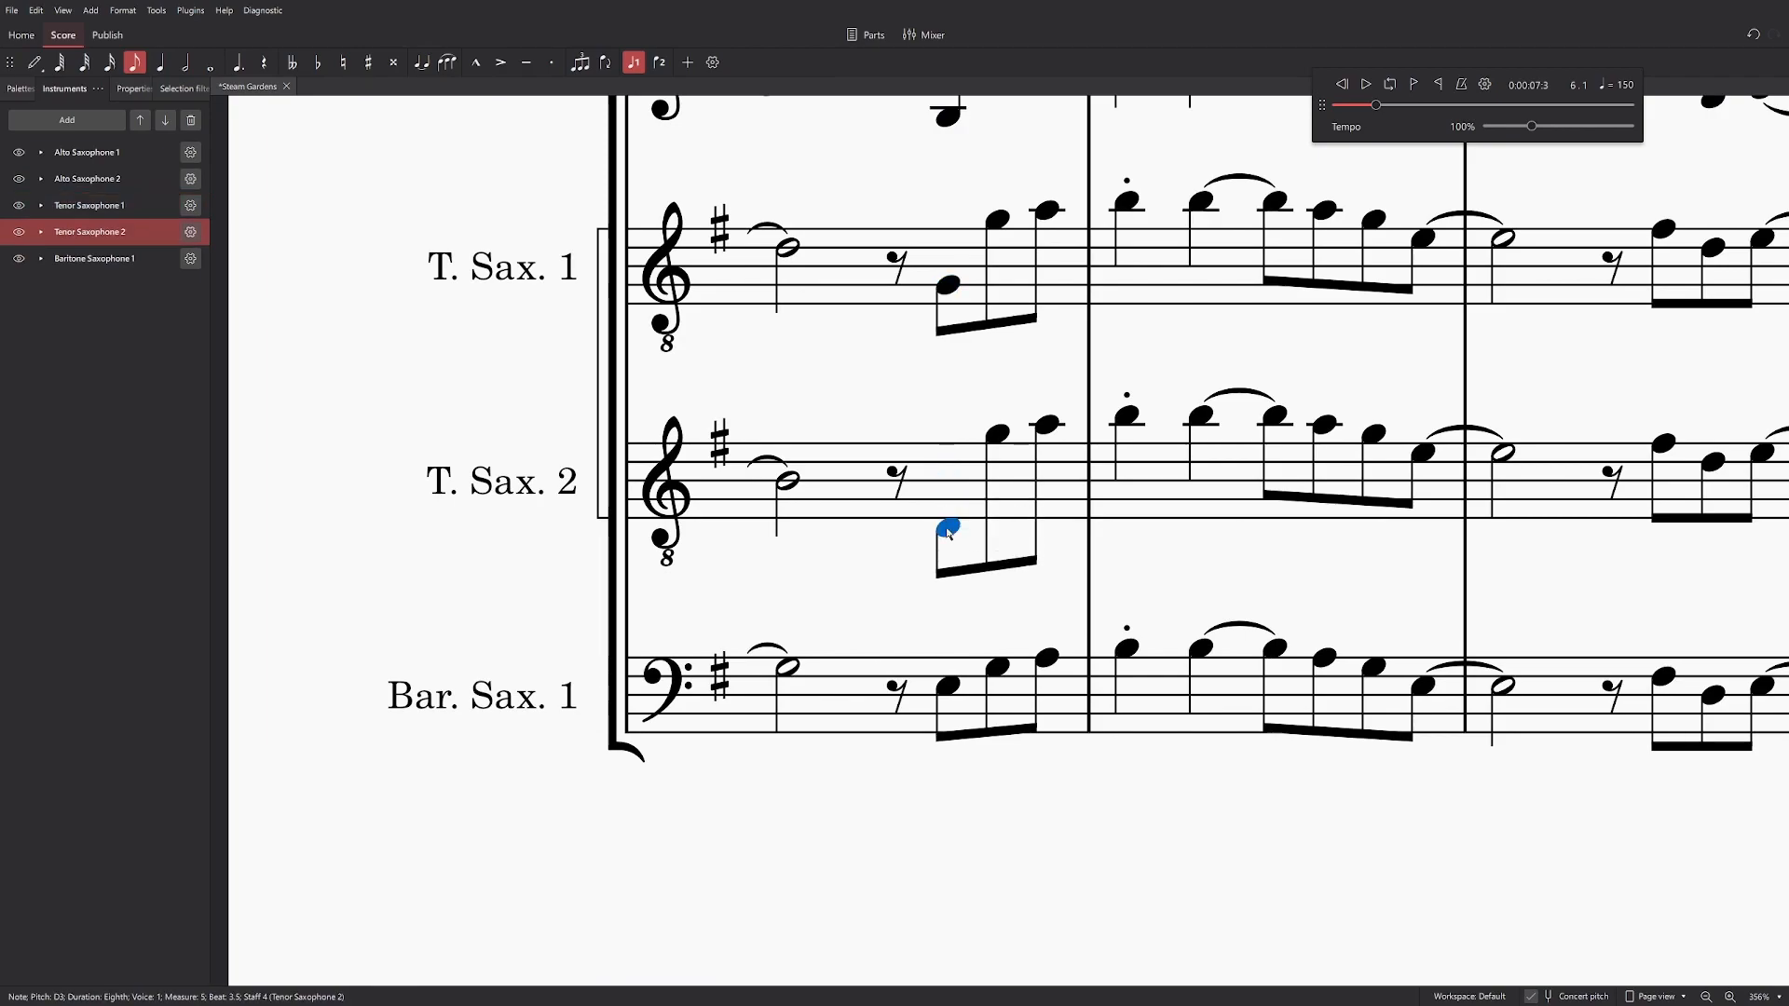
Step: Raise the Baritone Saxophone 1 note on beat 3.5 of measure 5 to G3
click(947, 688)
drag(955, 692, 953, 671)
scroll(995, 344, up, 2)
scroll(995, 344, down, 2)
drag(831, 603, 835, 665)
scroll(835, 417, up, 5)
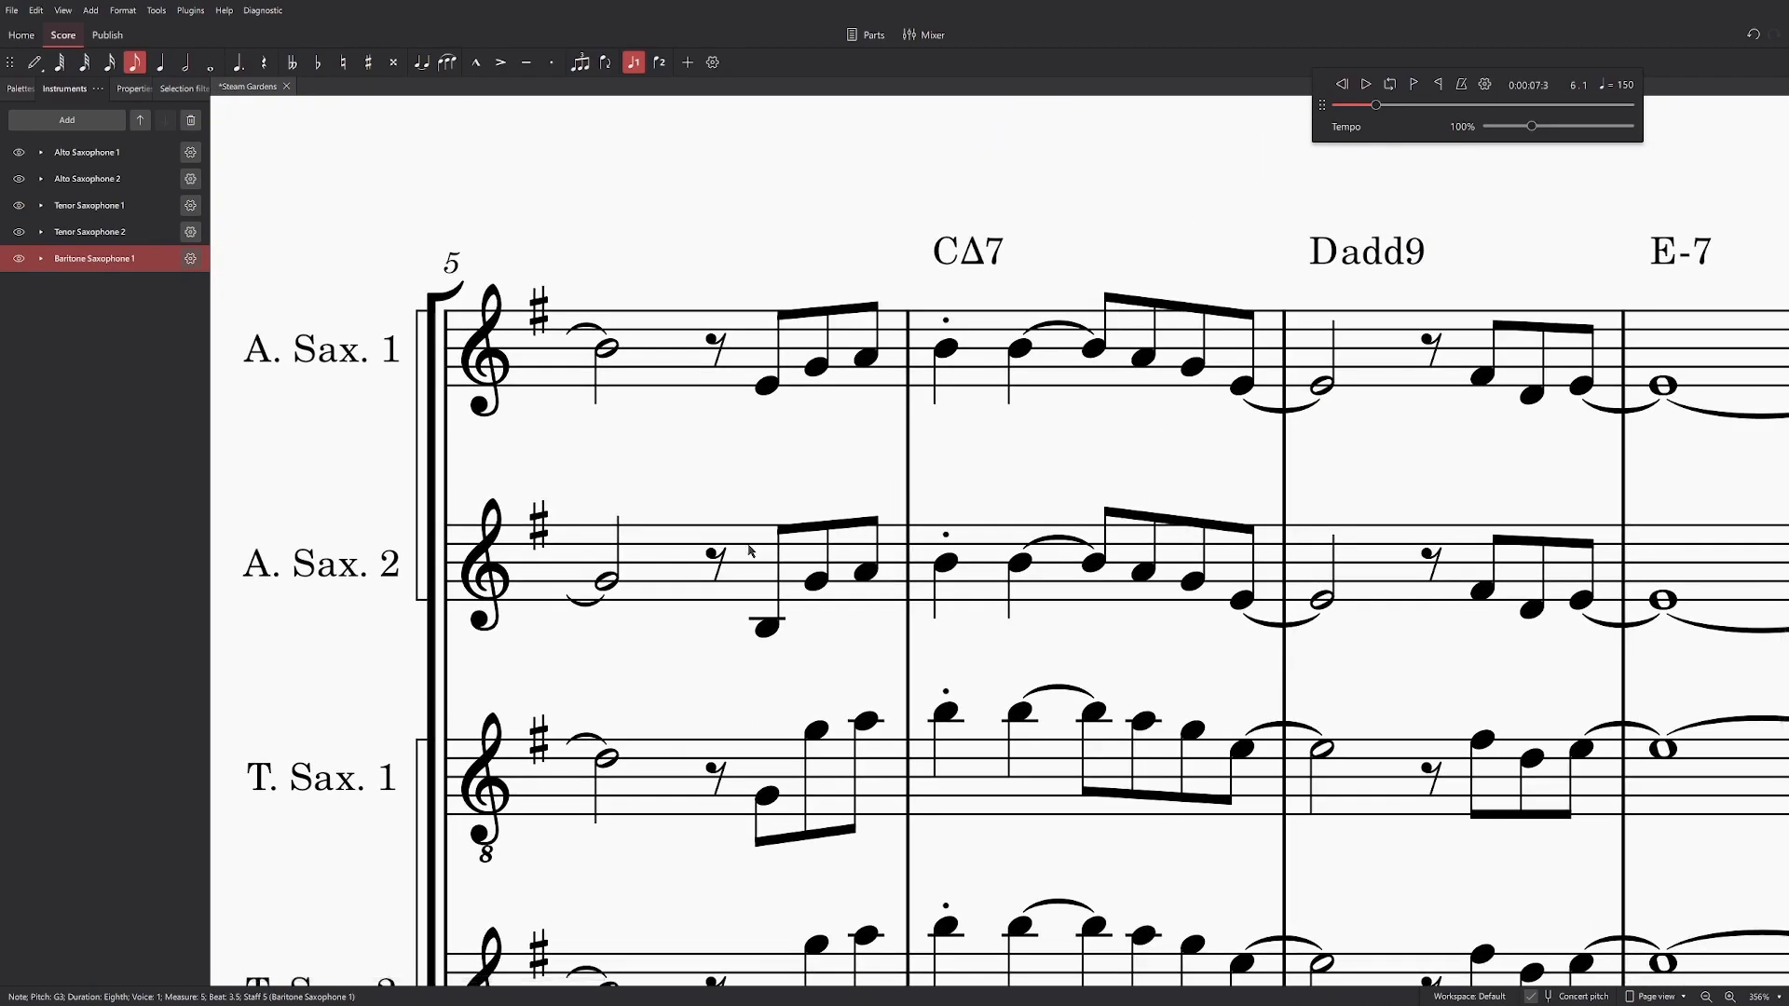
scroll(857, 168, down, 1)
scroll(812, 499, up, 1)
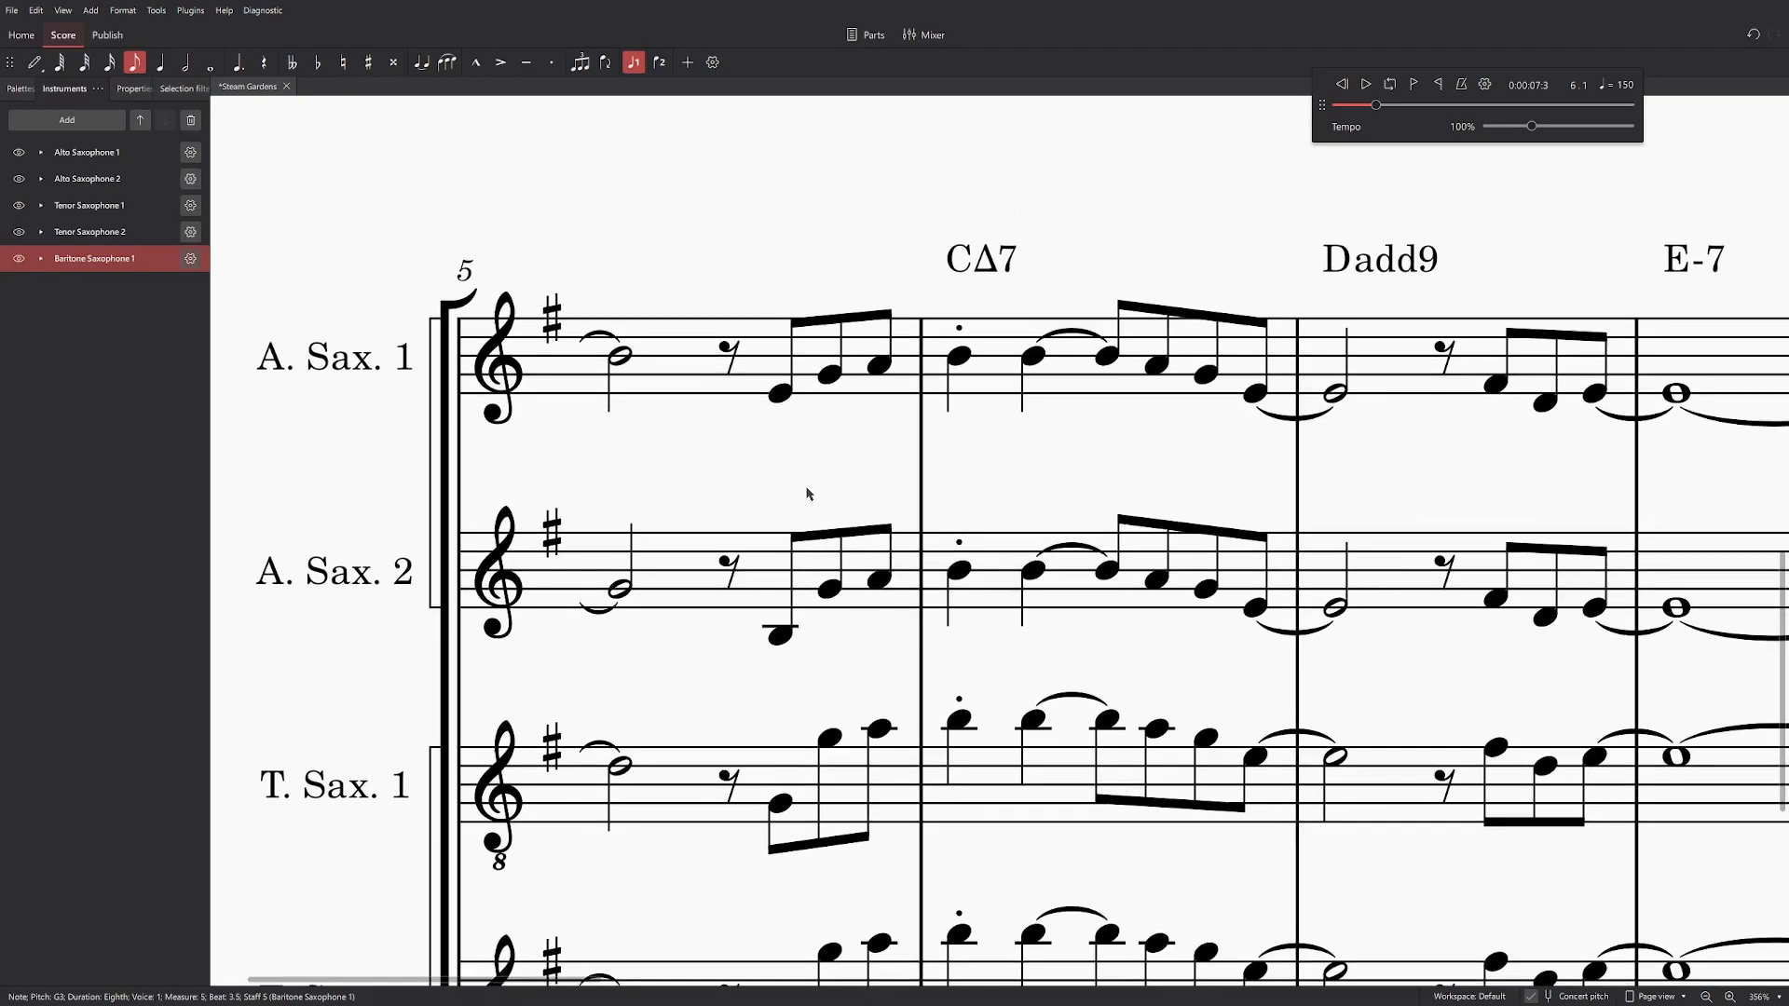
Step: Lower the Alto Saxophone 2 note on beat 4 of measure 5 to D4
click(829, 377)
scroll(830, 378, down, 3)
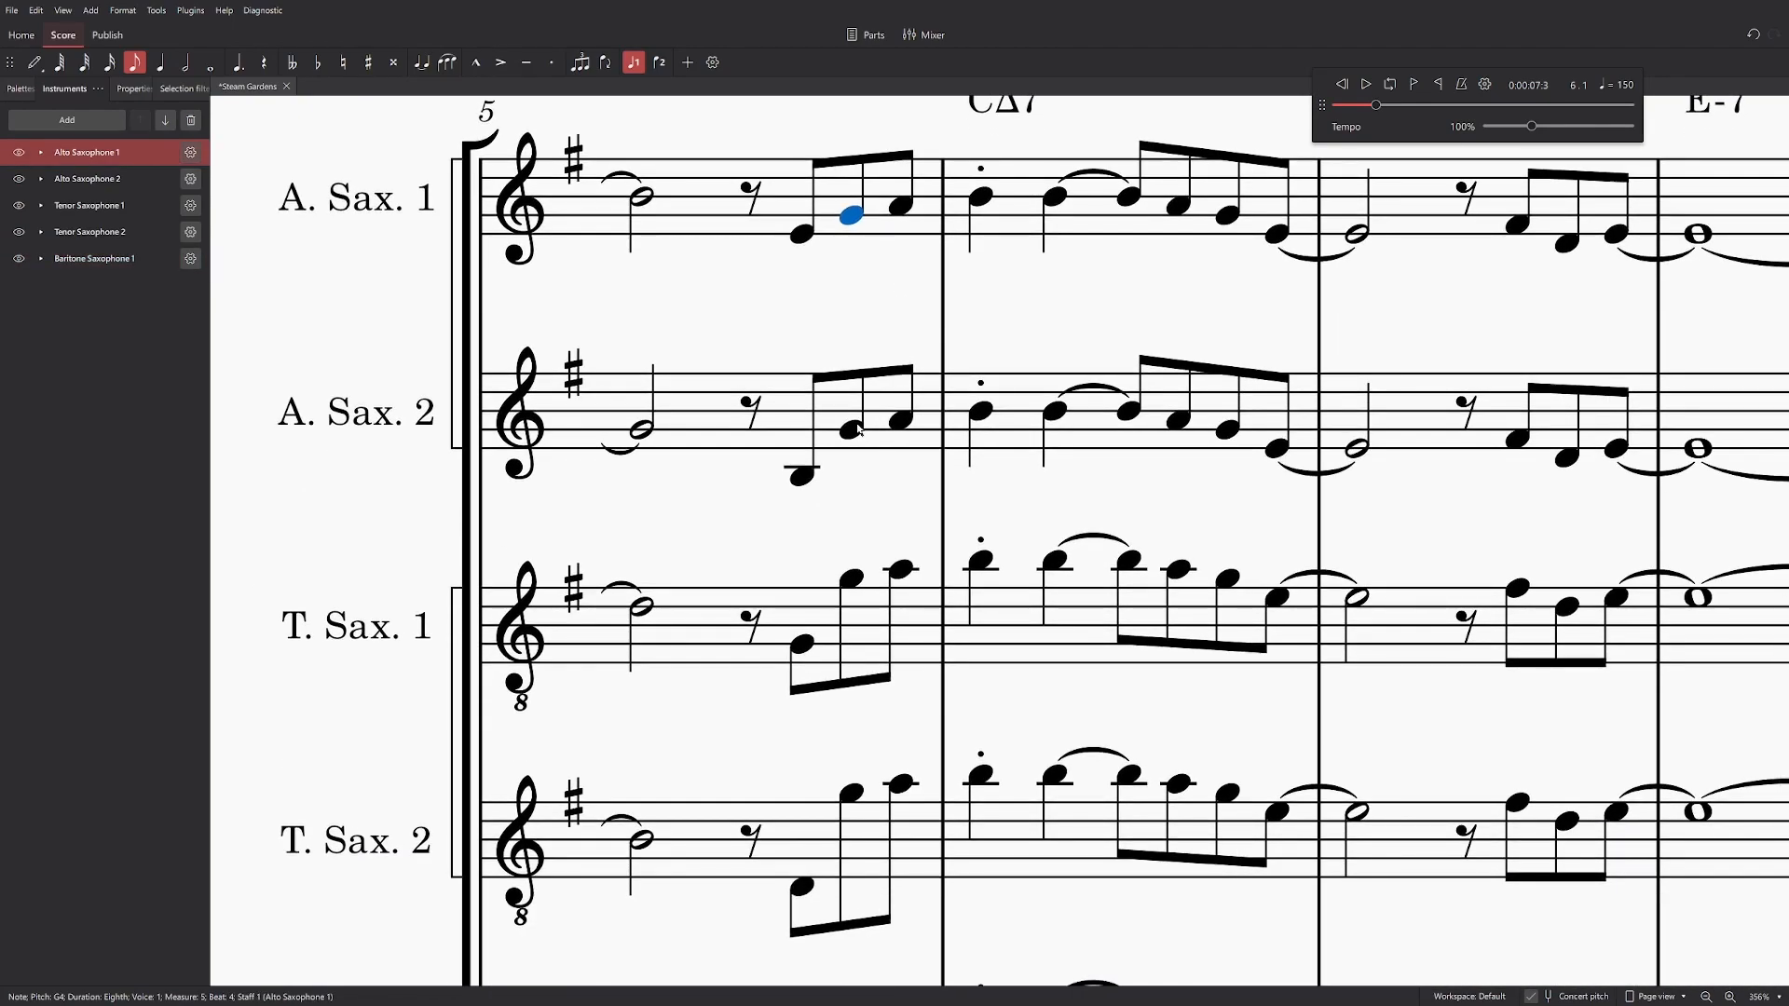
scroll(851, 447, down, 2)
click(863, 371)
key(Down)
key(Down)
key(Down)
key(Down)
key(Down)
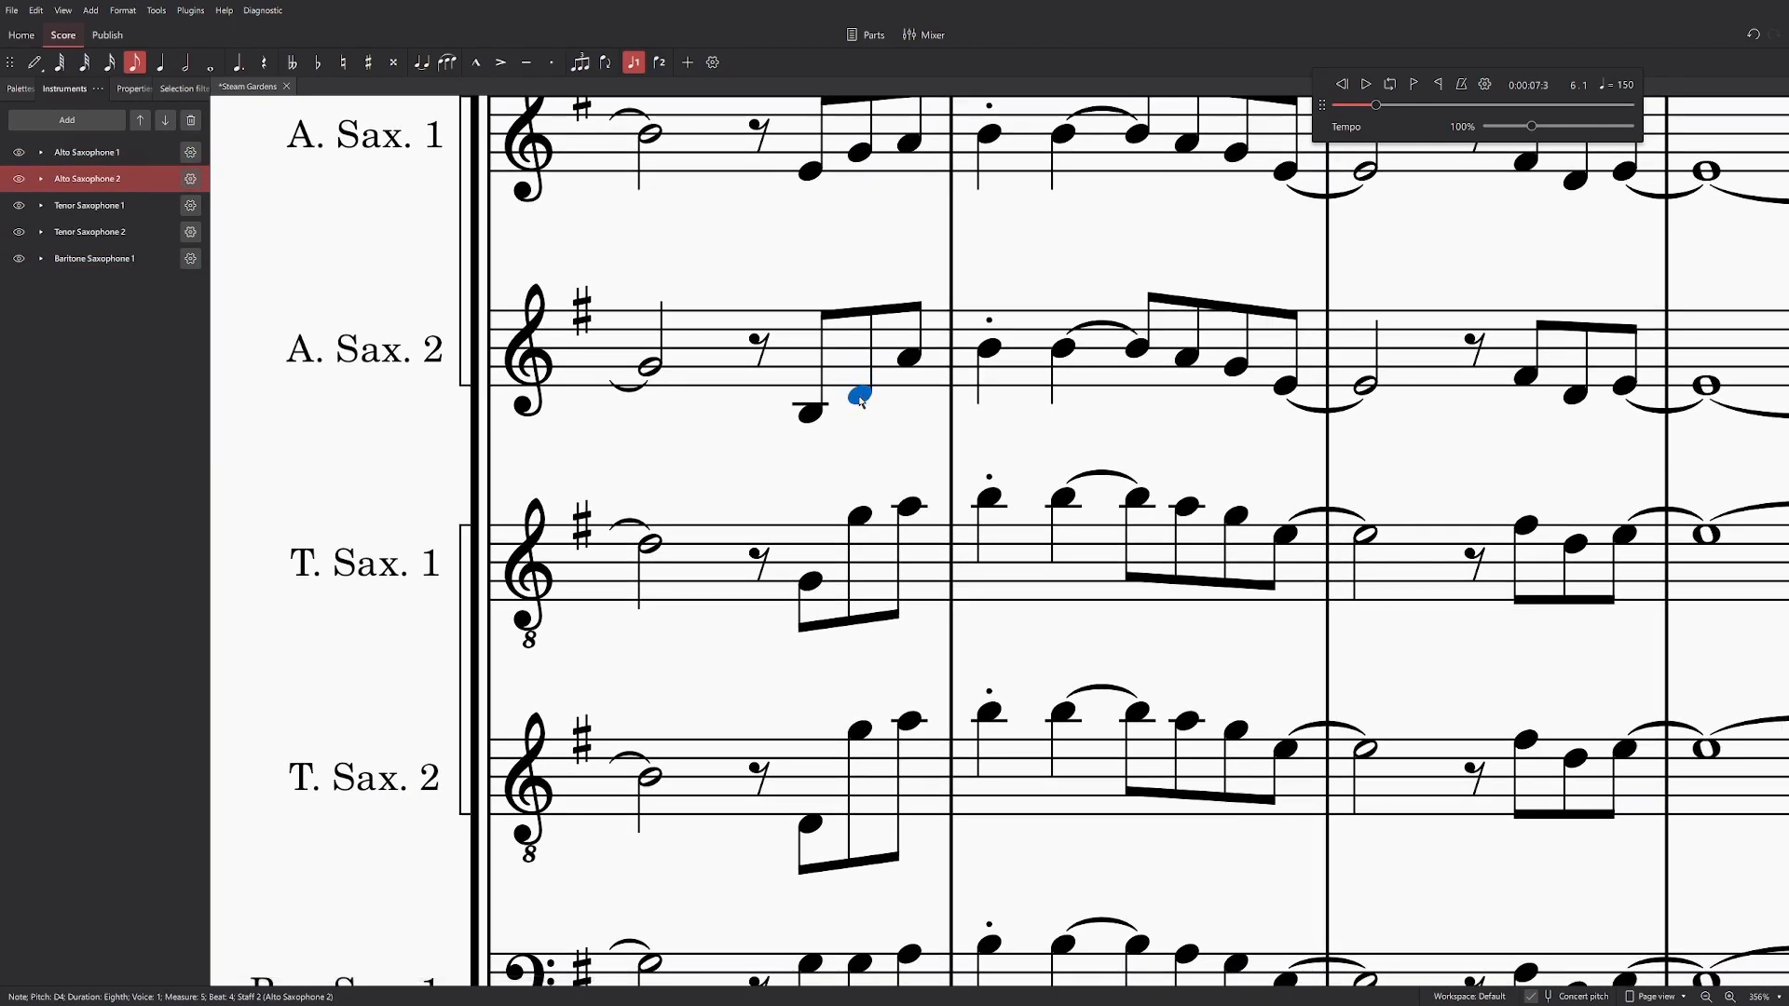
Step: Lower the Tenor Saxophone 1 note on beat 4 of measure 5 to B3
scroll(867, 373, down, 3)
click(888, 347)
key(Down)
key(Down)
key(Down)
key(Down)
key(Down)
click(980, 424)
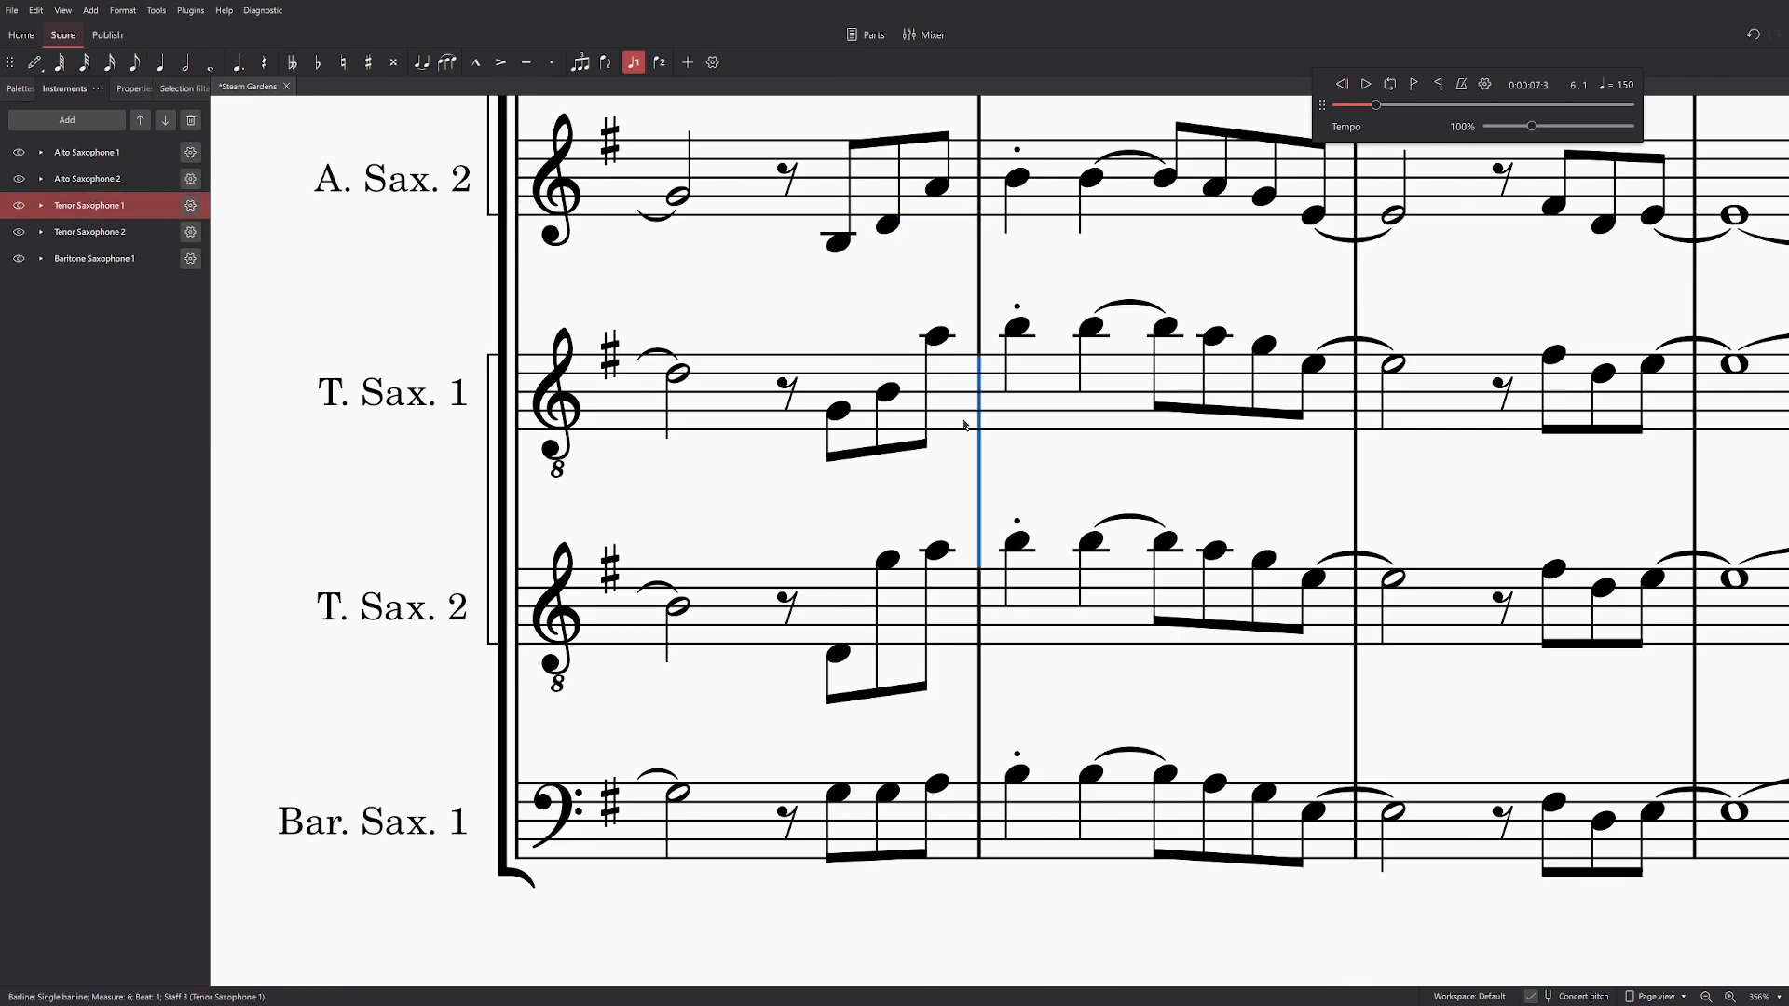
Step: Lower the beat 4 note of measure 5 to G3 in Tenor Saxophone 2 and to D3 in Baritone Saxophone 1
scroll(947, 479, down, 3)
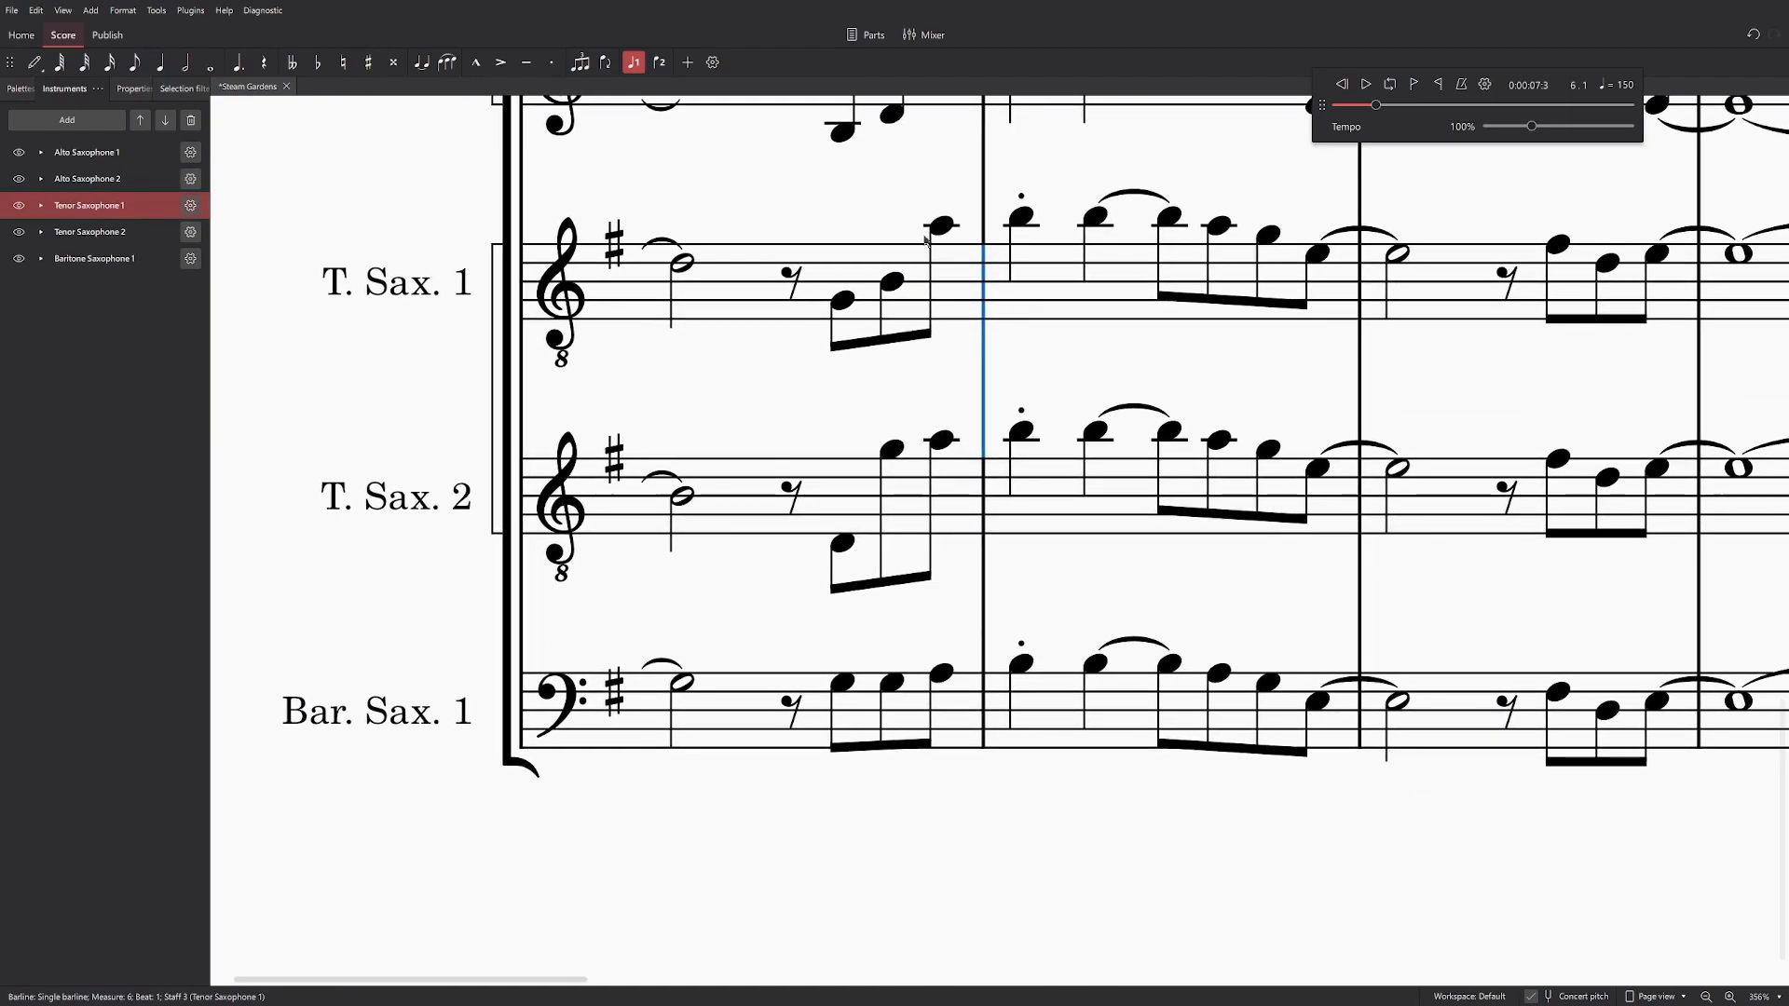
click(894, 451)
key(ctrl+Down)
click(893, 683)
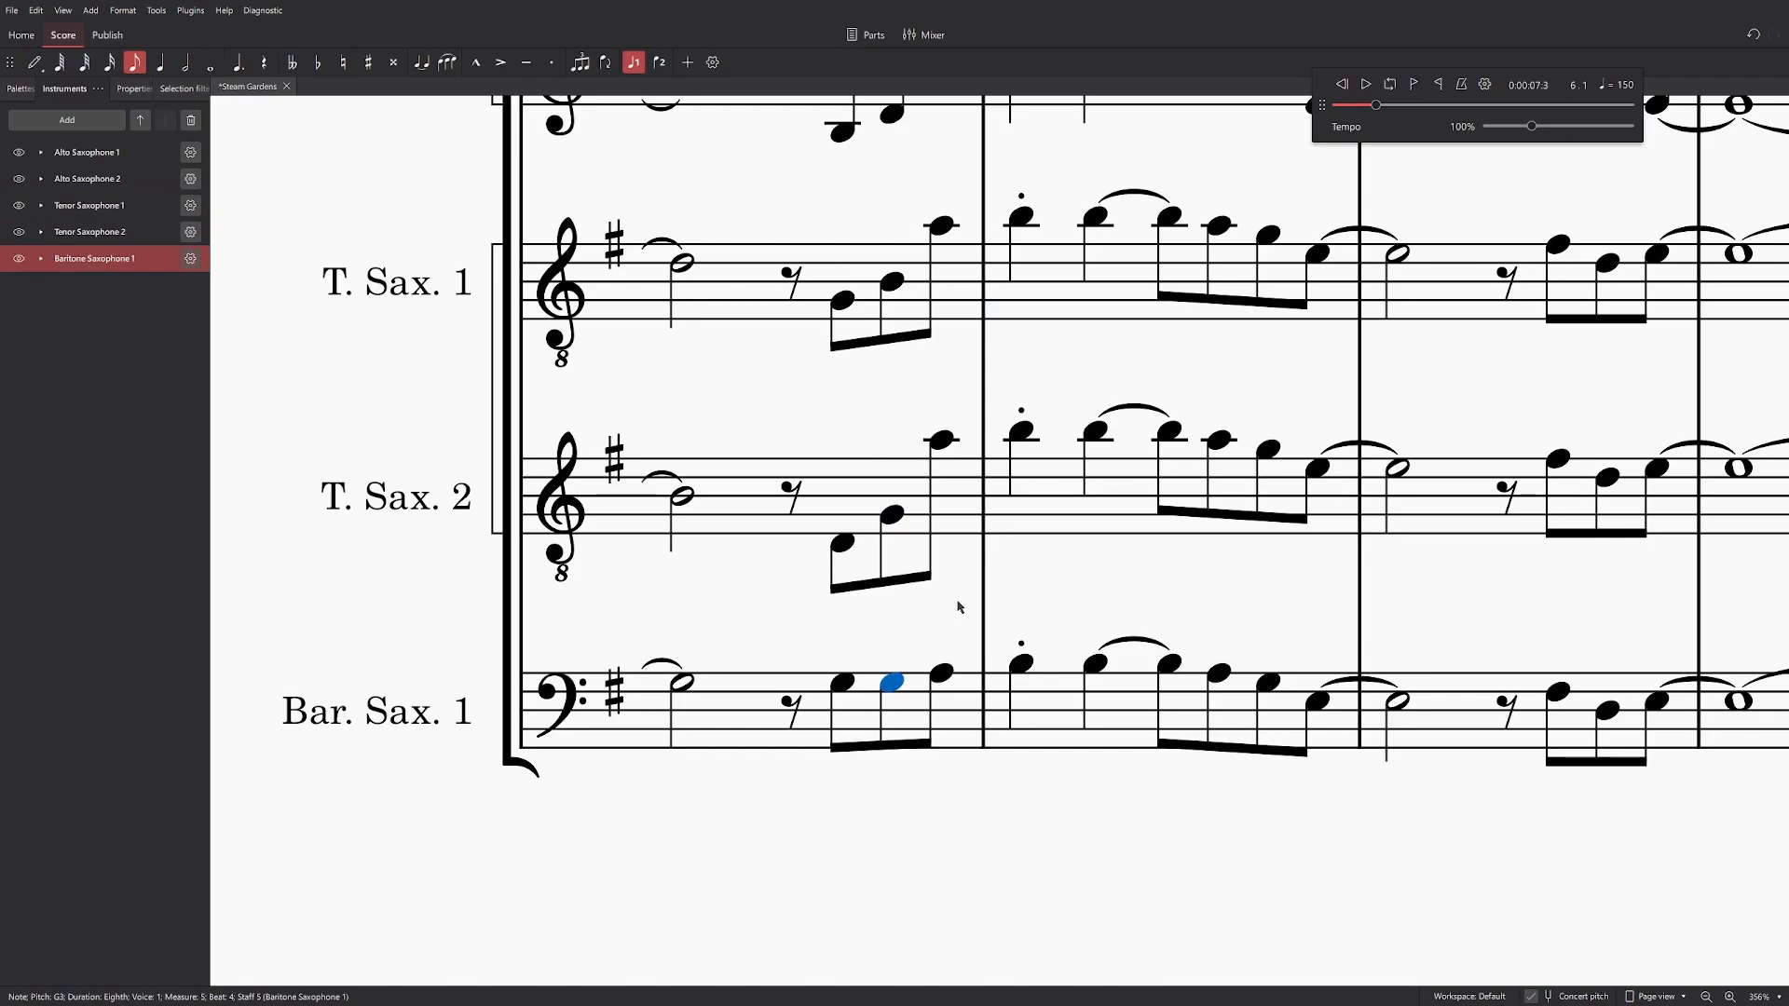
key(d)
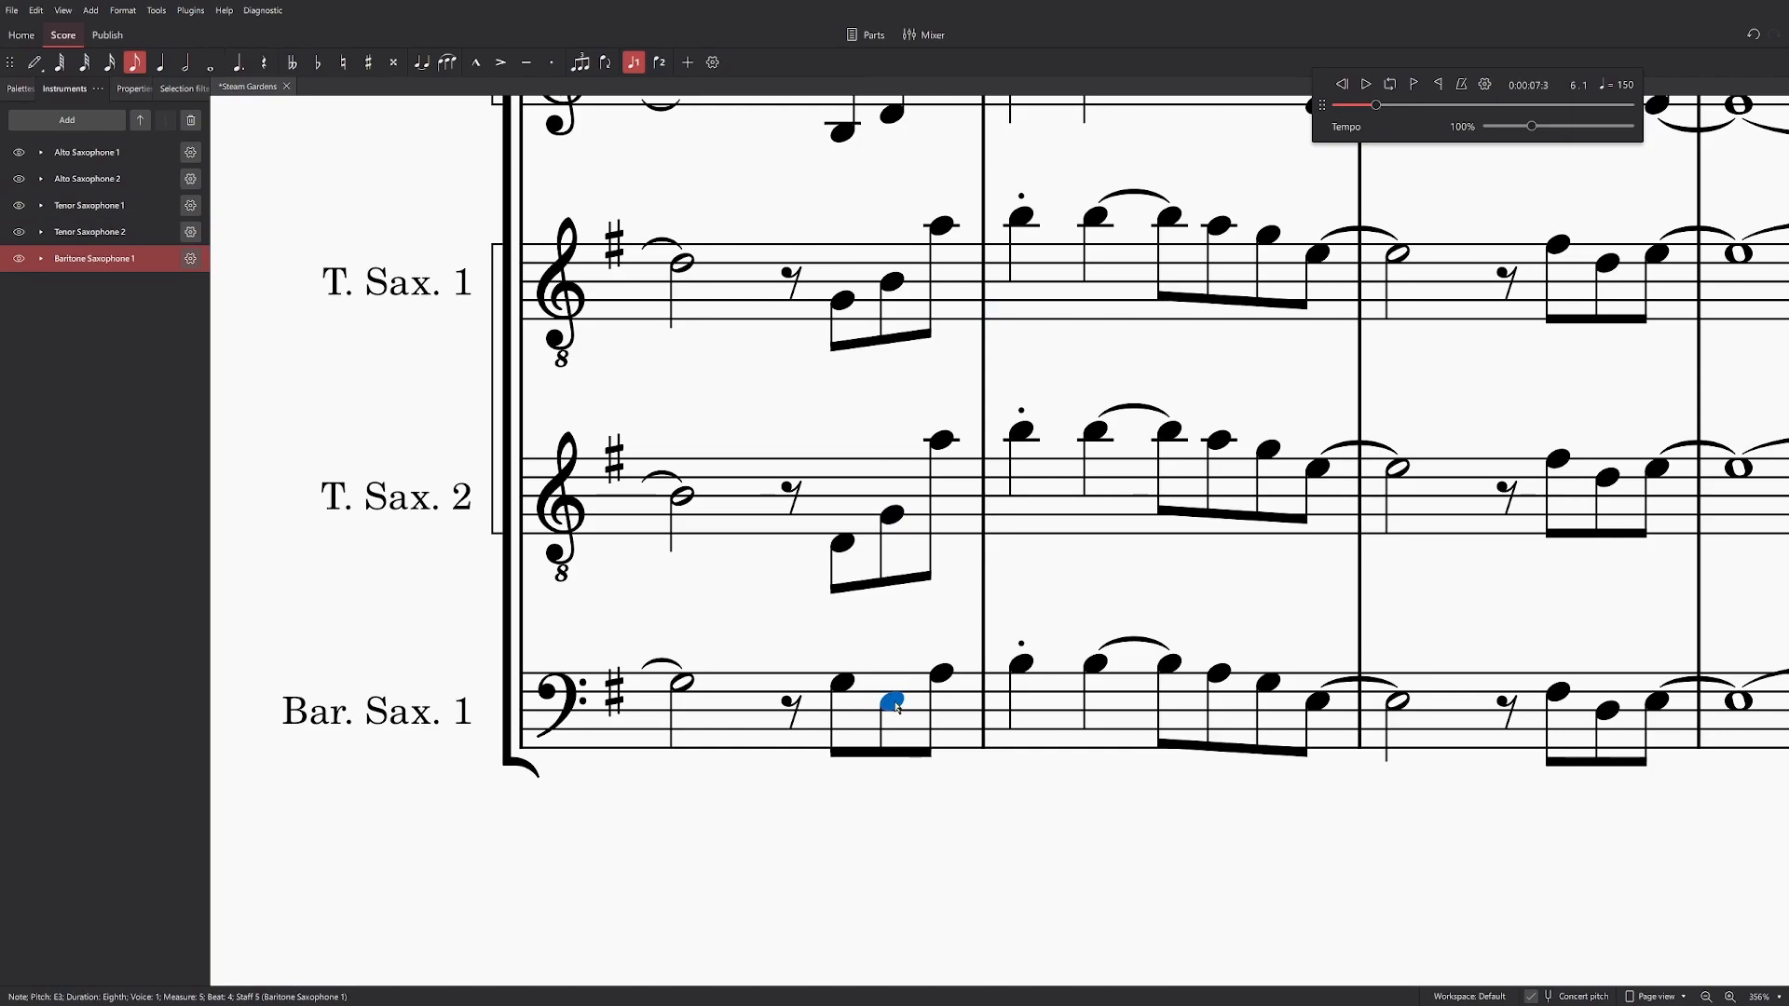
key(Escape)
Step: Play measure 5 from beat 1 to hear the beat 3.5 and beat 4 voicings
scroll(970, 643, up, 1)
click(703, 766)
key(space)
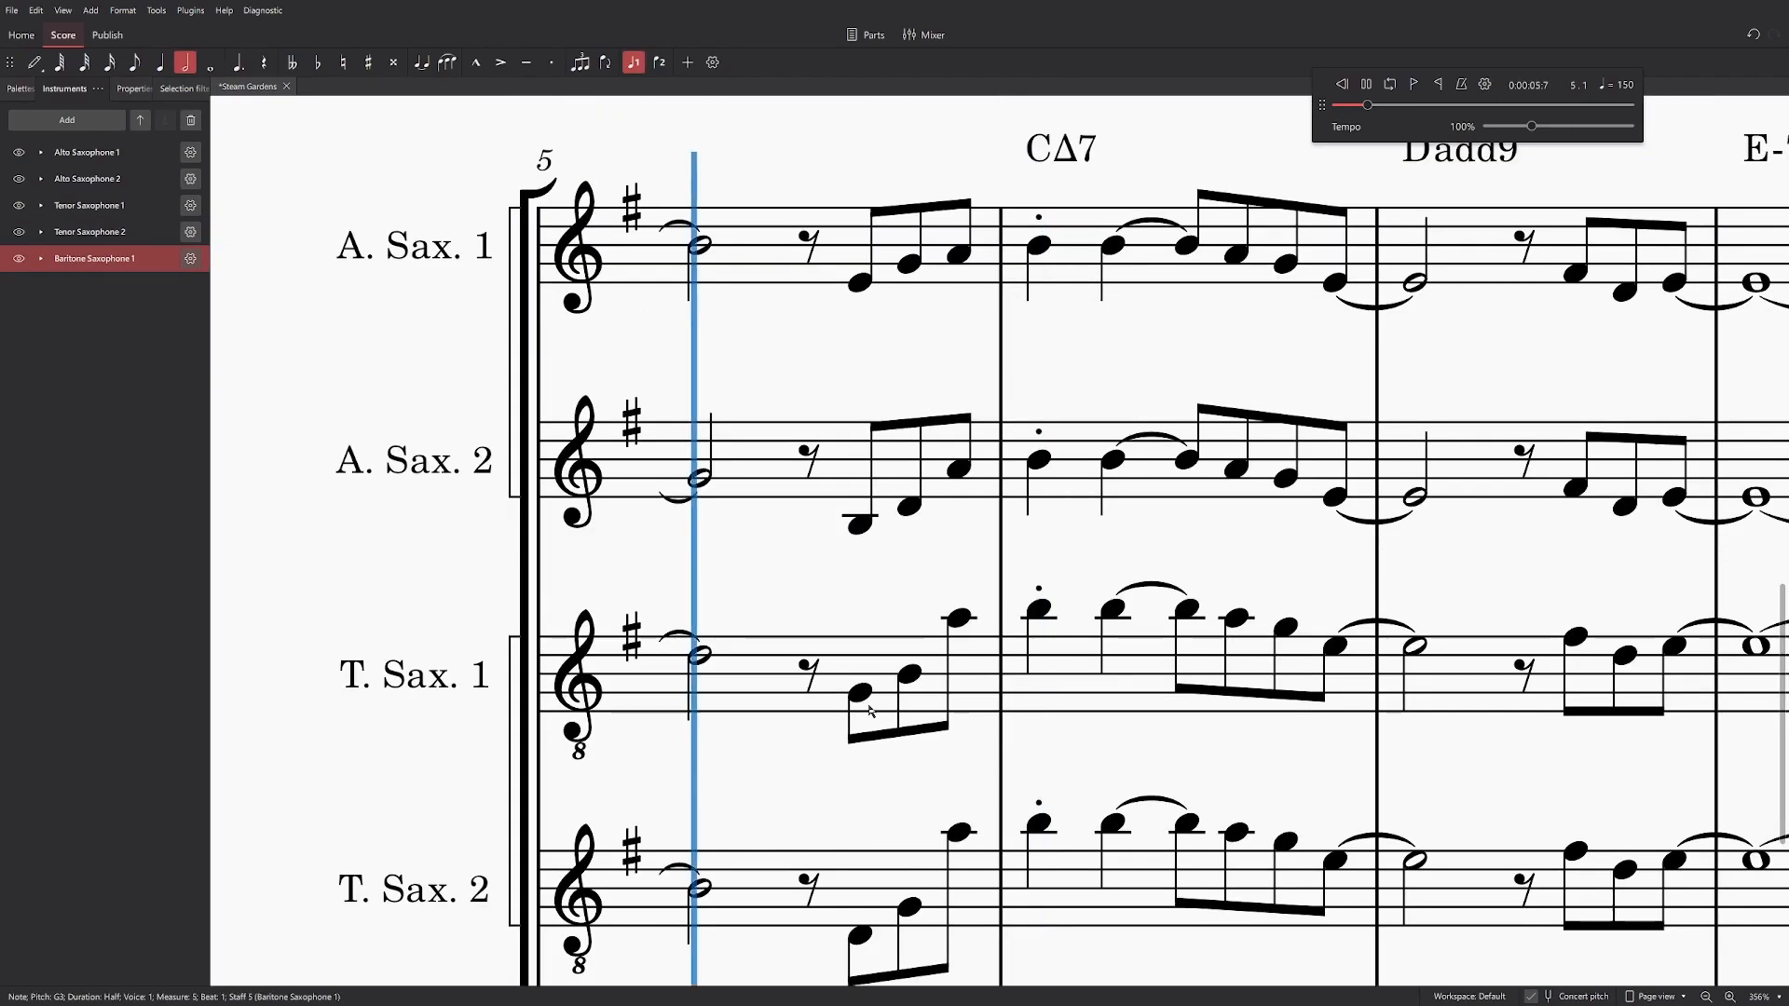
key(space)
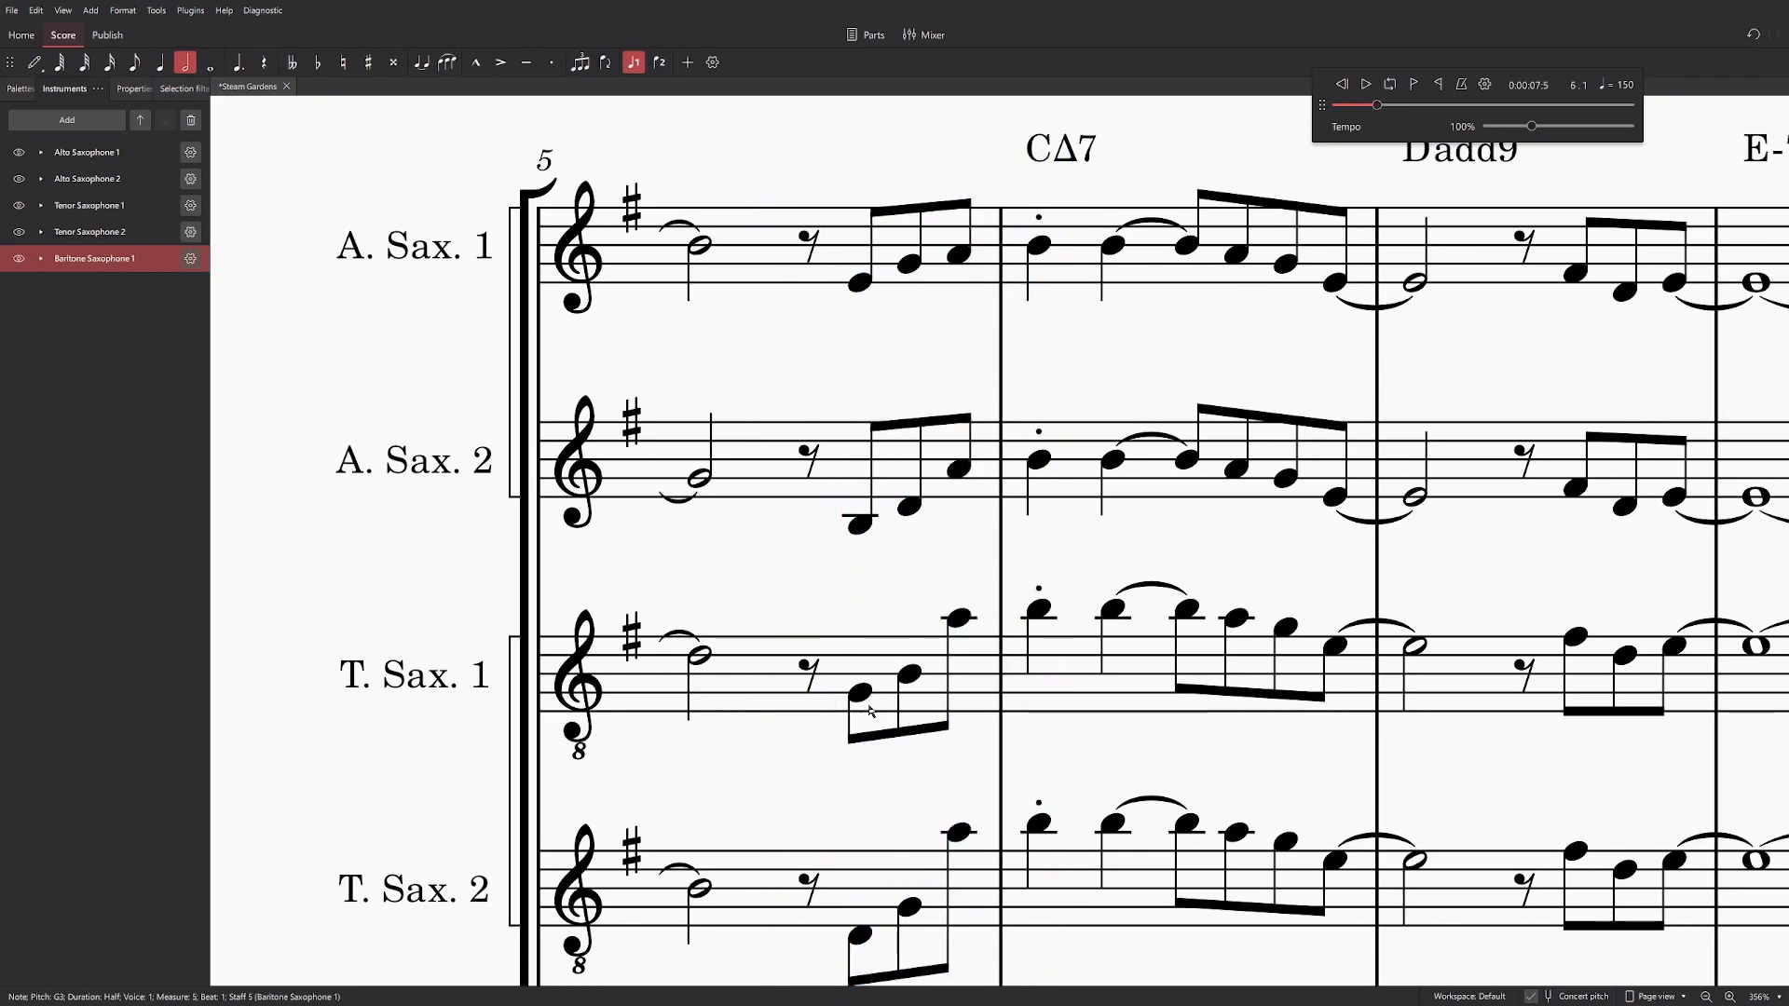
Step: Raise the Baritone Saxophone 1 note on beat 4 of measure 5 an octave to D4 and replay the measure
scroll(867, 792, down, 3)
click(909, 734)
key(ctrl+Up)
key(space)
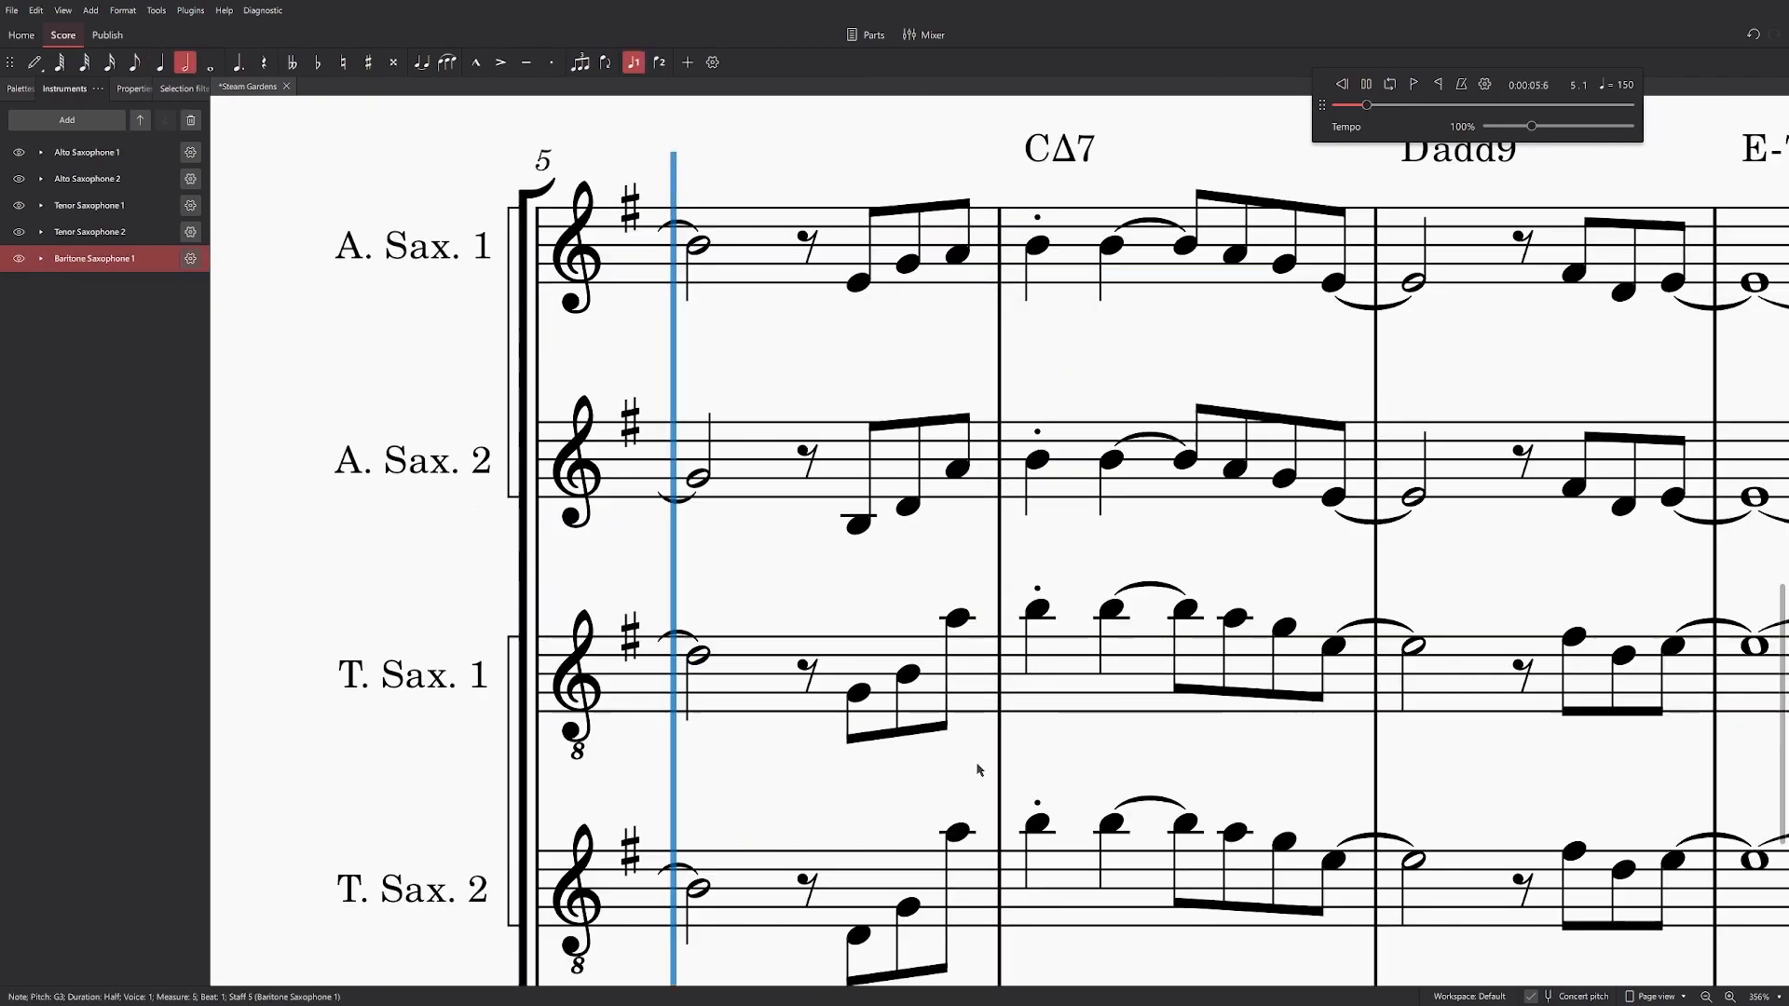
key(space)
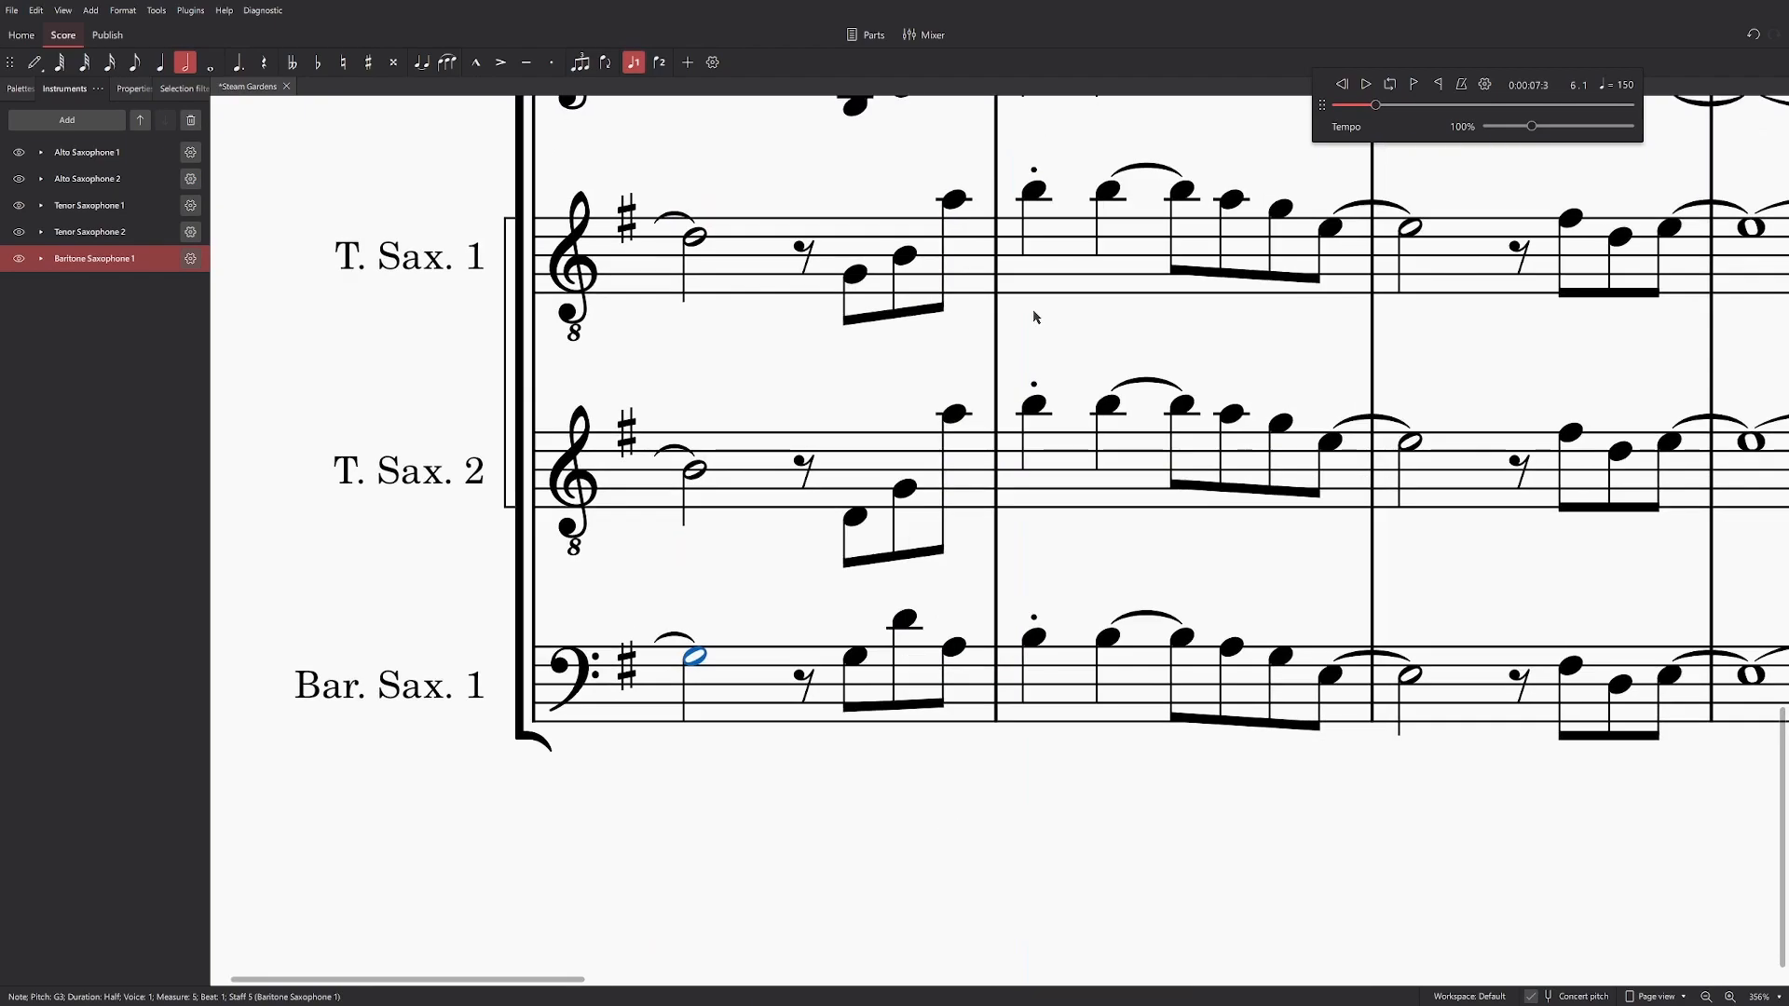
Step: Lower the Baritone Saxophone 1 notes in measure 5 by an octave, to D3 on beat 4 and G2 on beat 3.5
click(902, 494)
key(alt+Down)
click(902, 498)
click(912, 619)
key(shift+Right)
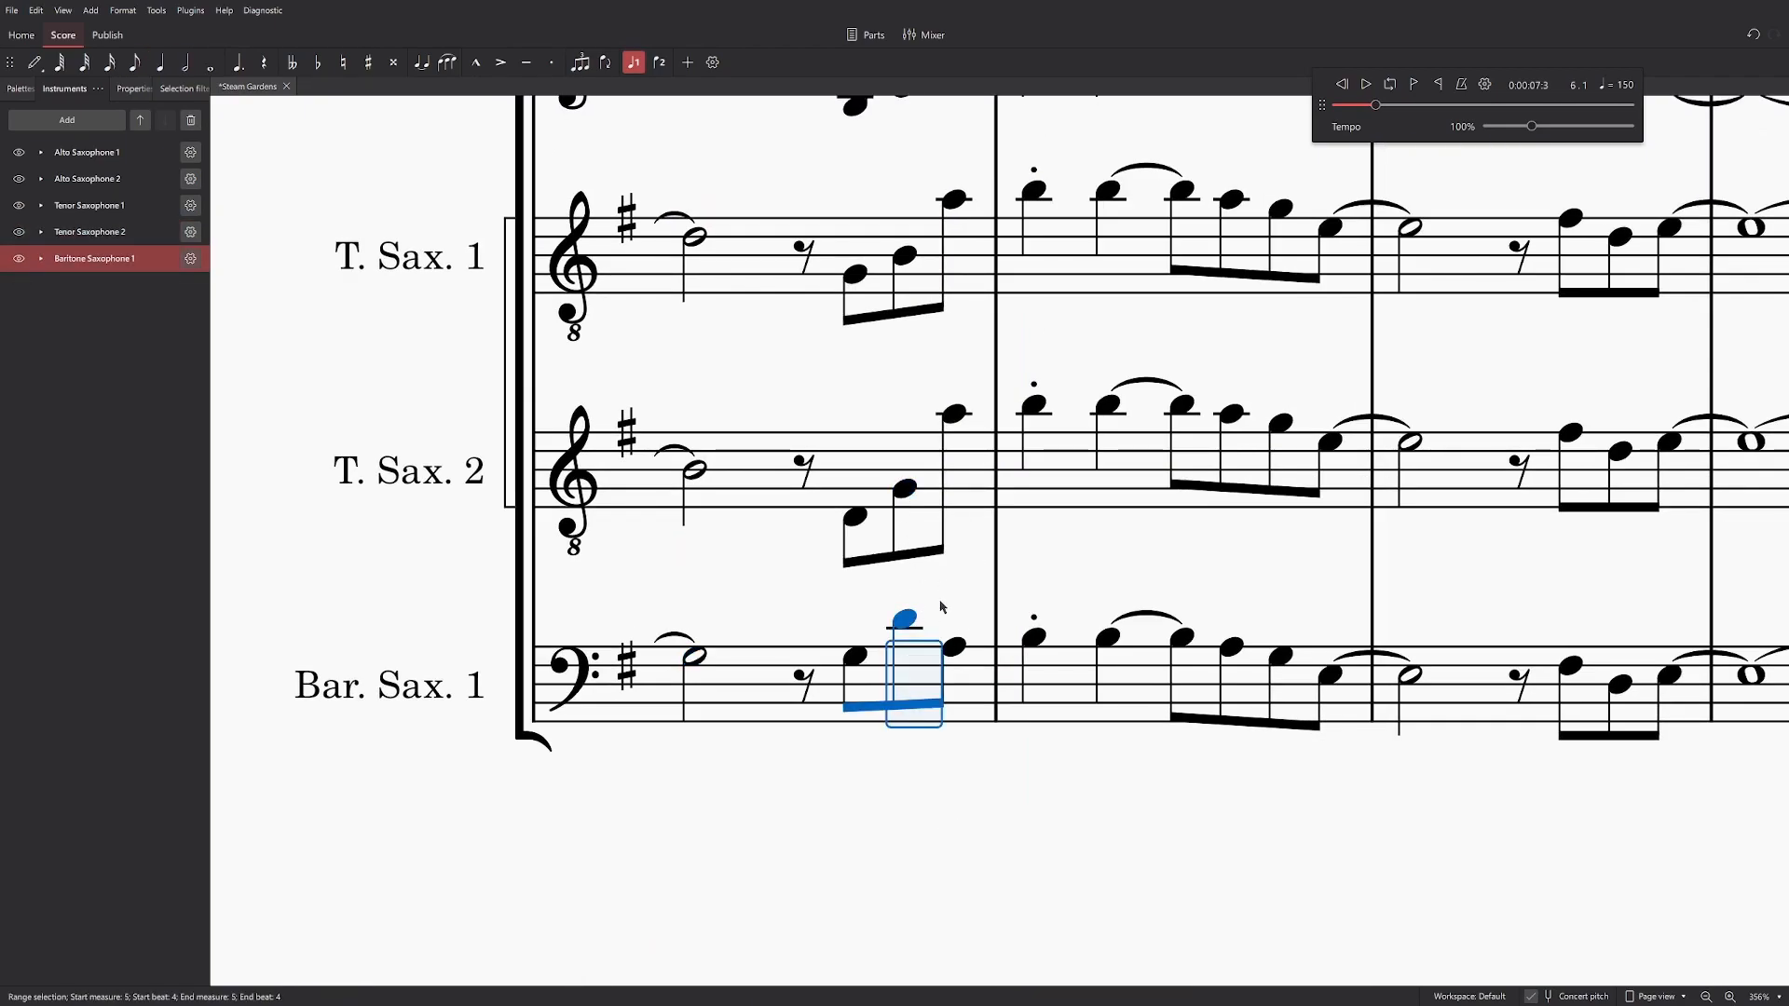
click(911, 619)
key(ctrl+Down)
click(854, 518)
click(857, 658)
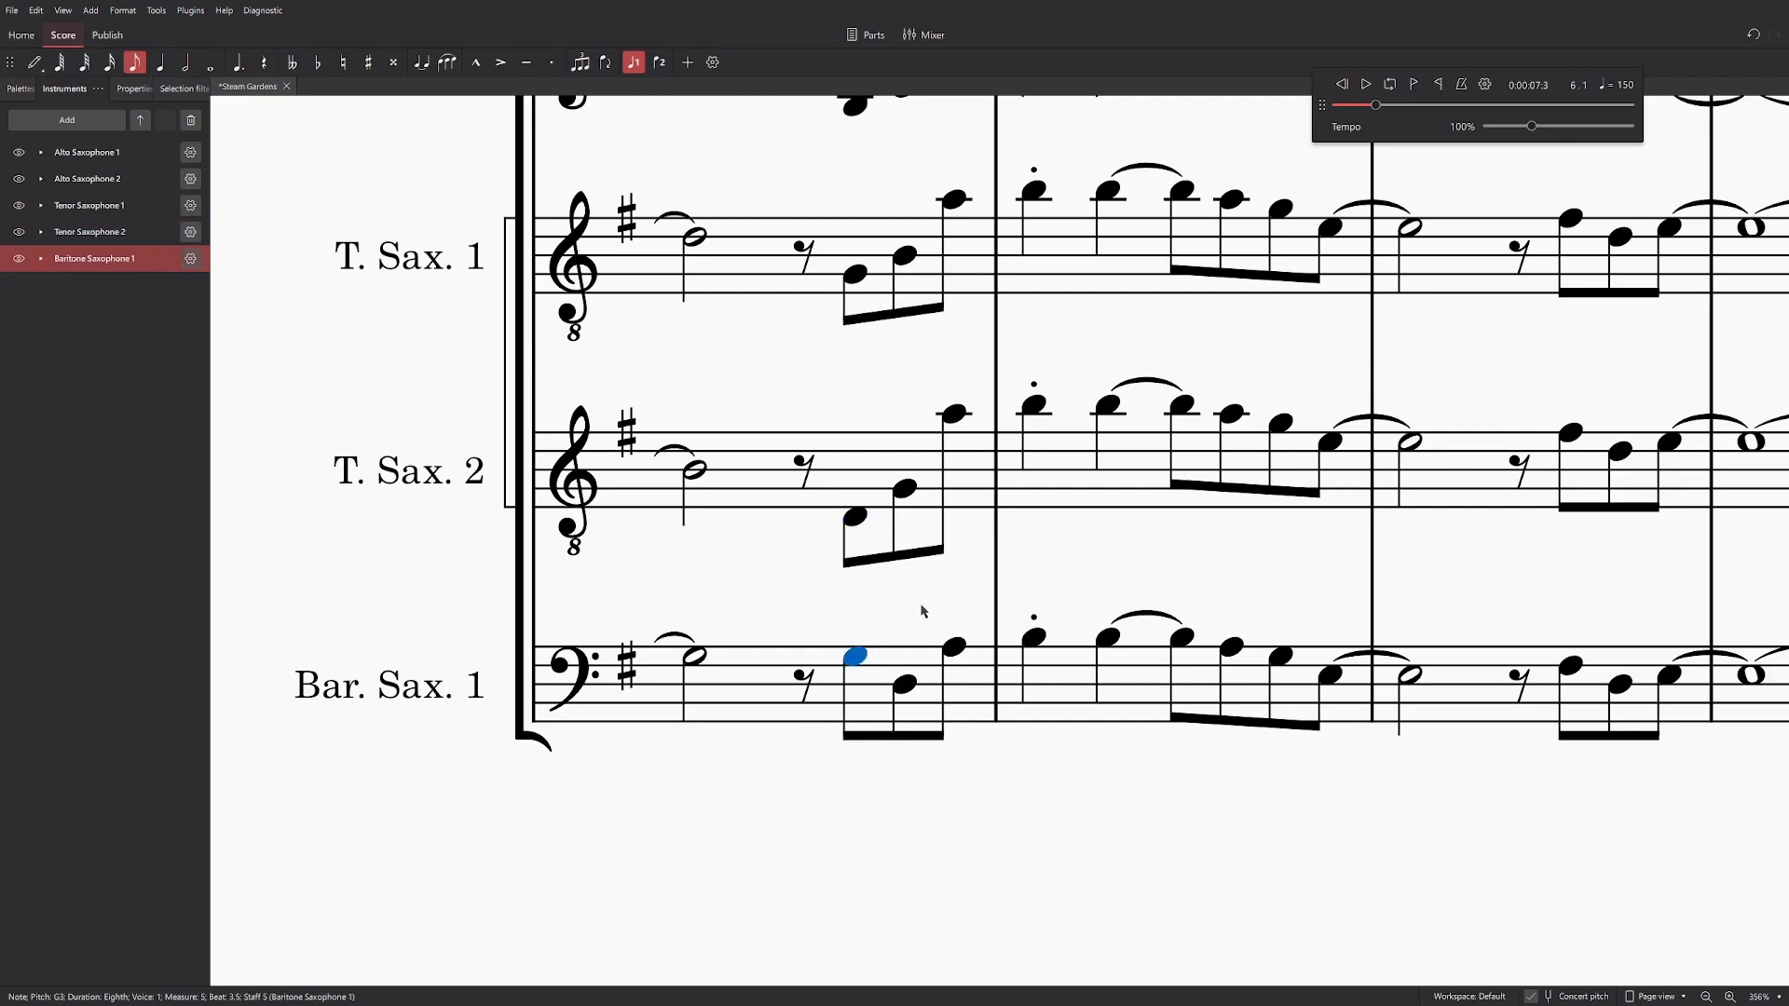
key(ctrl+Down)
Step: Replay measure 5 from beat 1 to hear the lowered baritone notes
key(space)
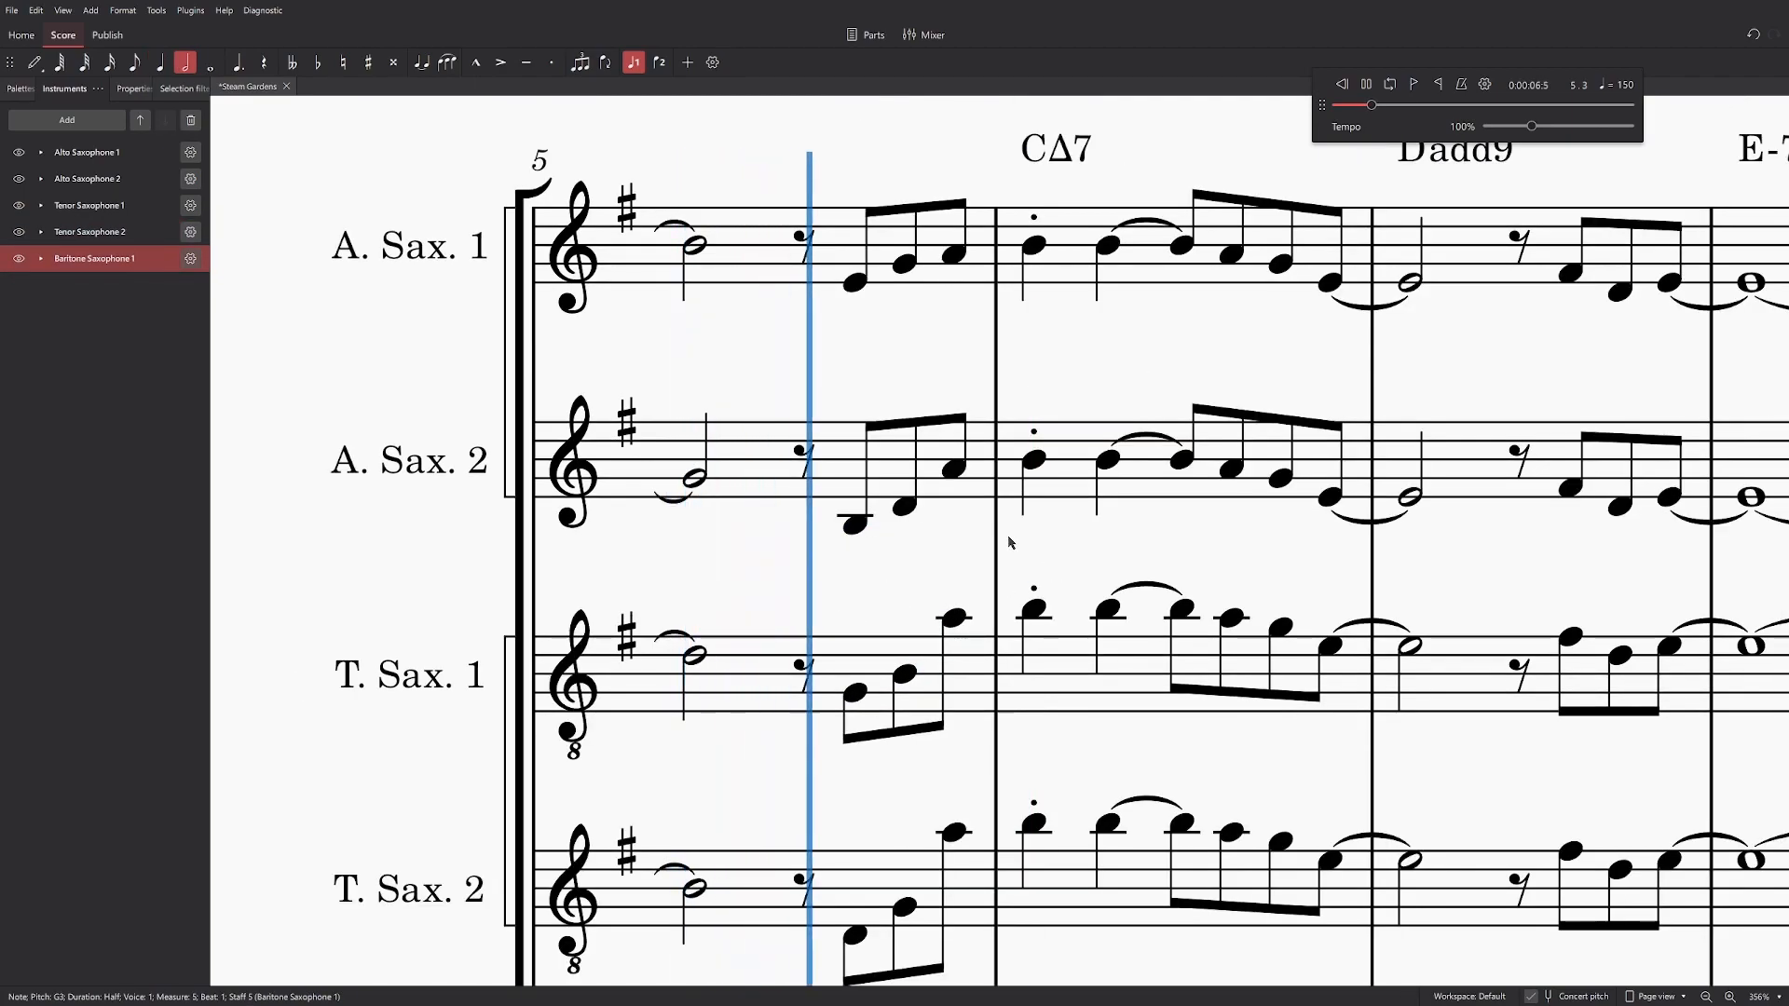
key(space)
scroll(1095, 386, down, 5)
click(1047, 503)
scroll(1047, 503, up, 1)
key(Escape)
Step: Compare the Tenor Saxophone 2 and Baritone Saxophone 1 eighth notes in the second half of measure 4, note by note
scroll(1226, 289, up, 5)
scroll(1227, 289, right, 3)
scroll(1226, 288, down, 4)
scroll(958, 683, up, 3)
scroll(958, 683, right, 3)
click(945, 572)
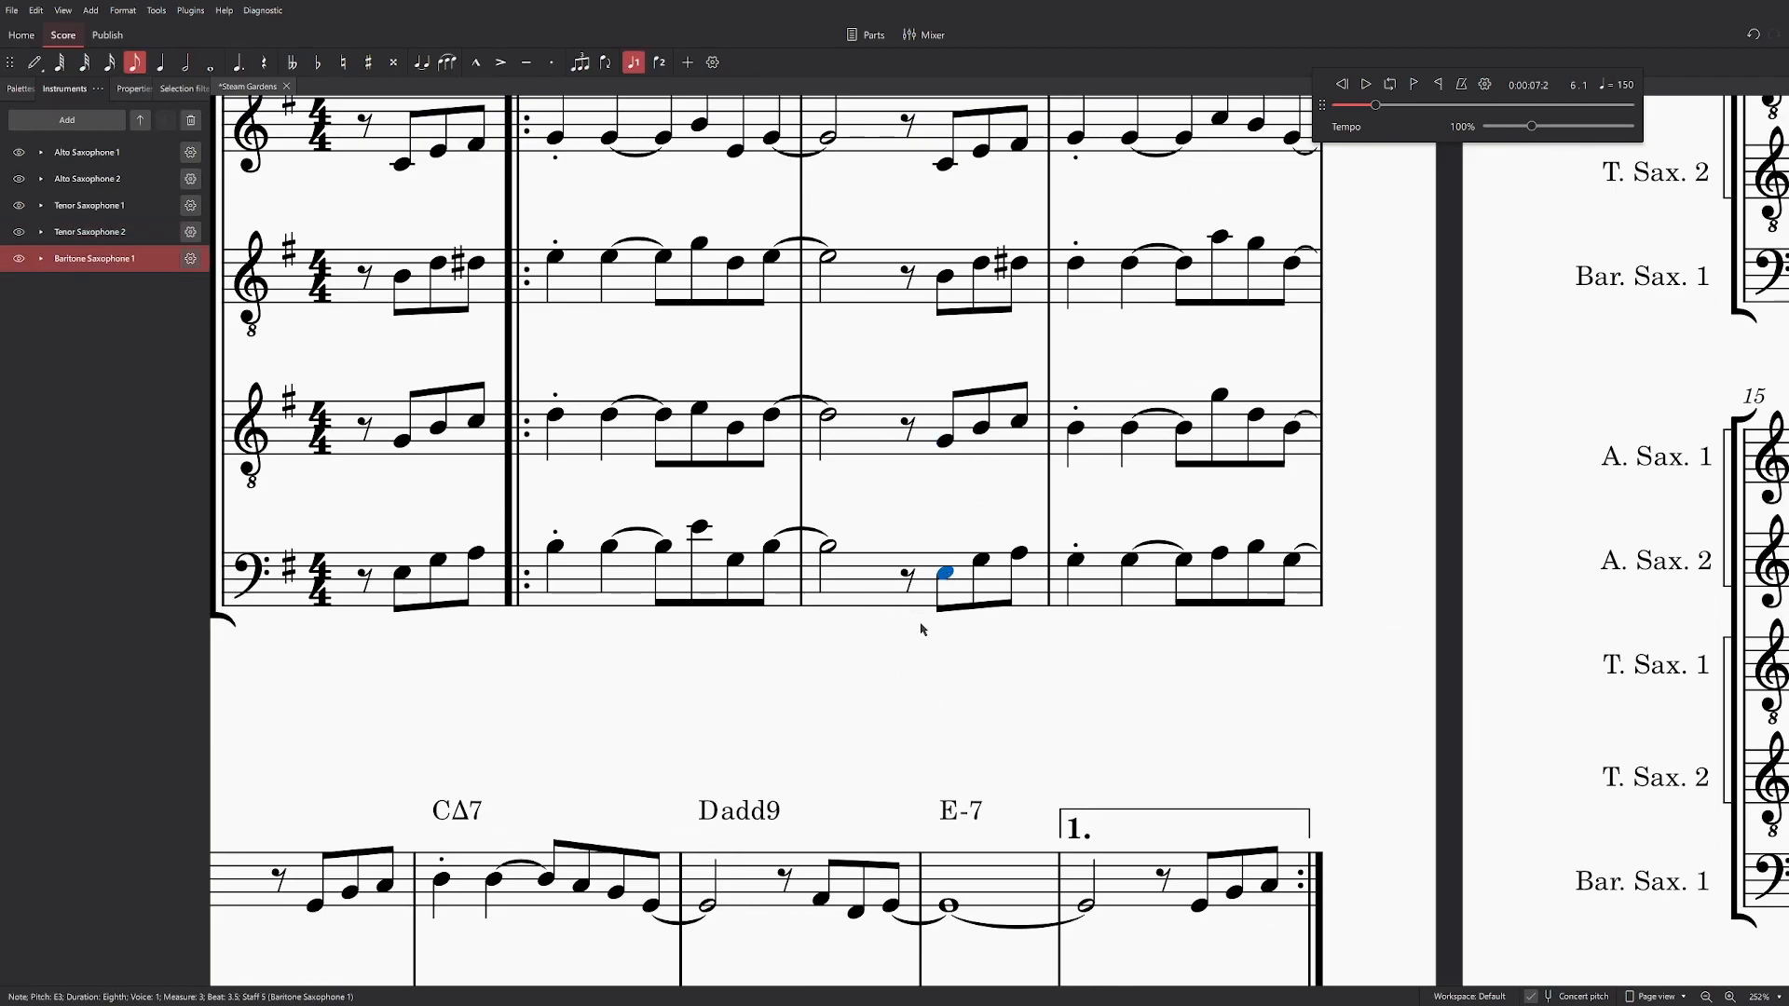
drag(888, 640, 771, 690)
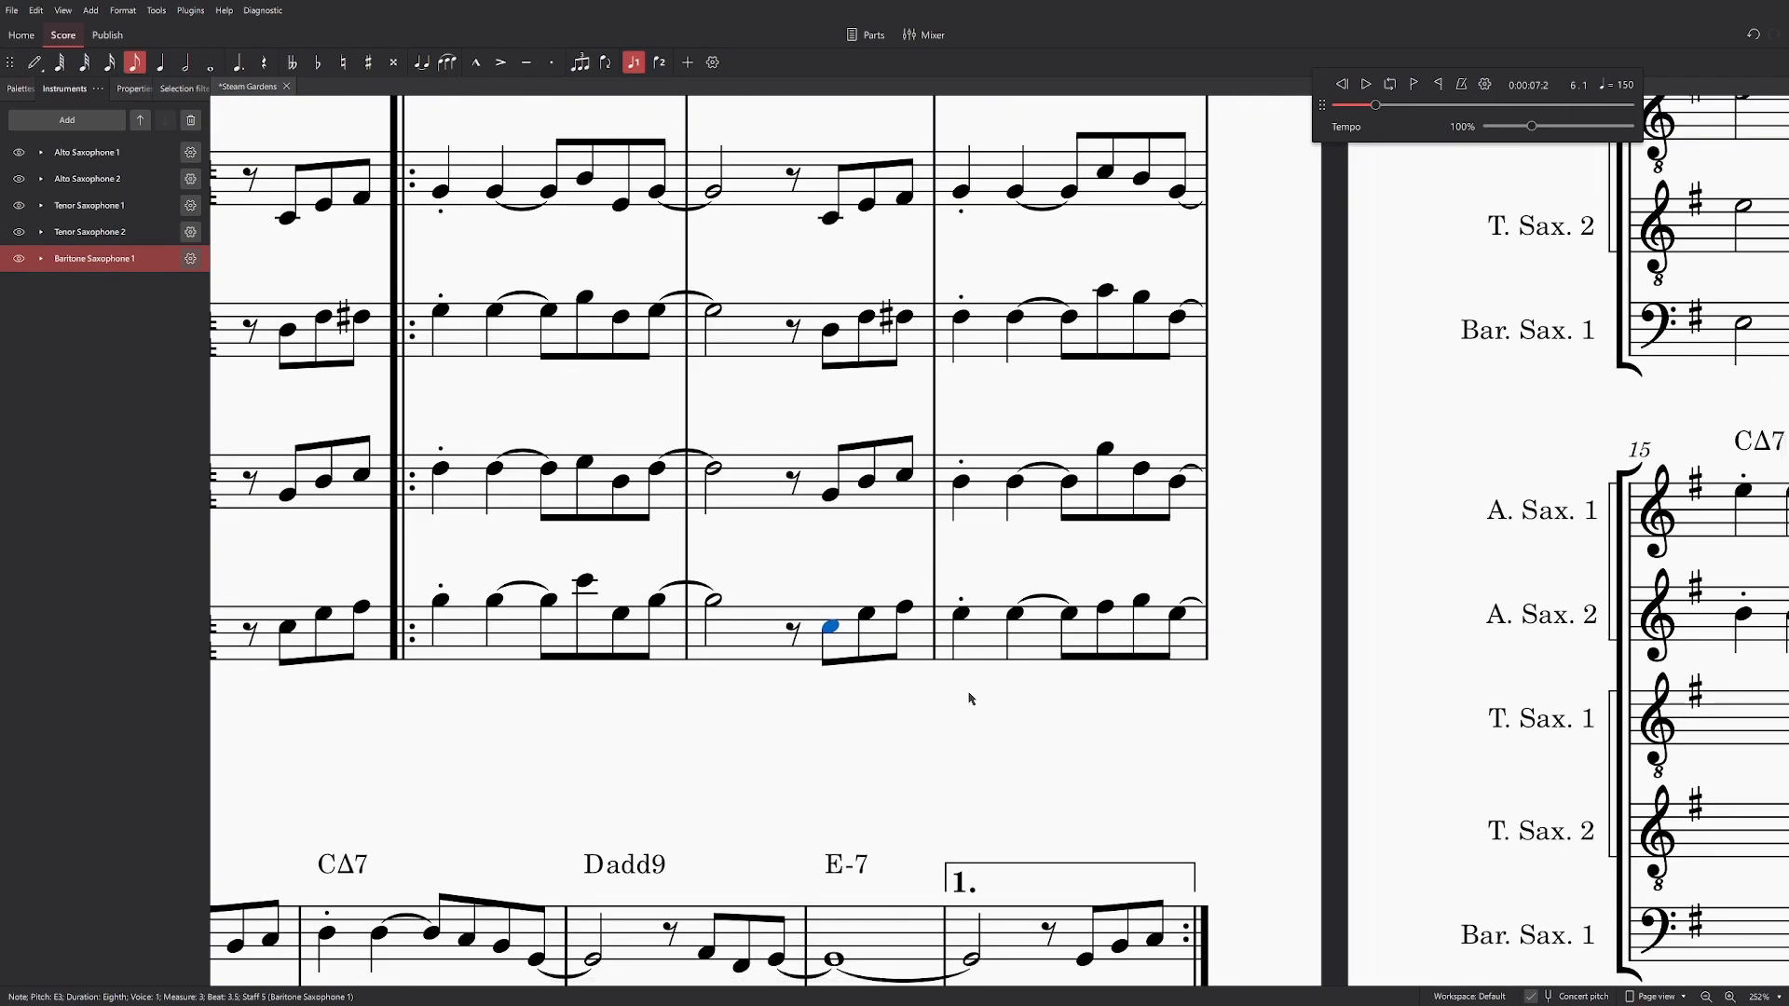
click(1106, 451)
click(1142, 601)
click(1141, 469)
click(1106, 451)
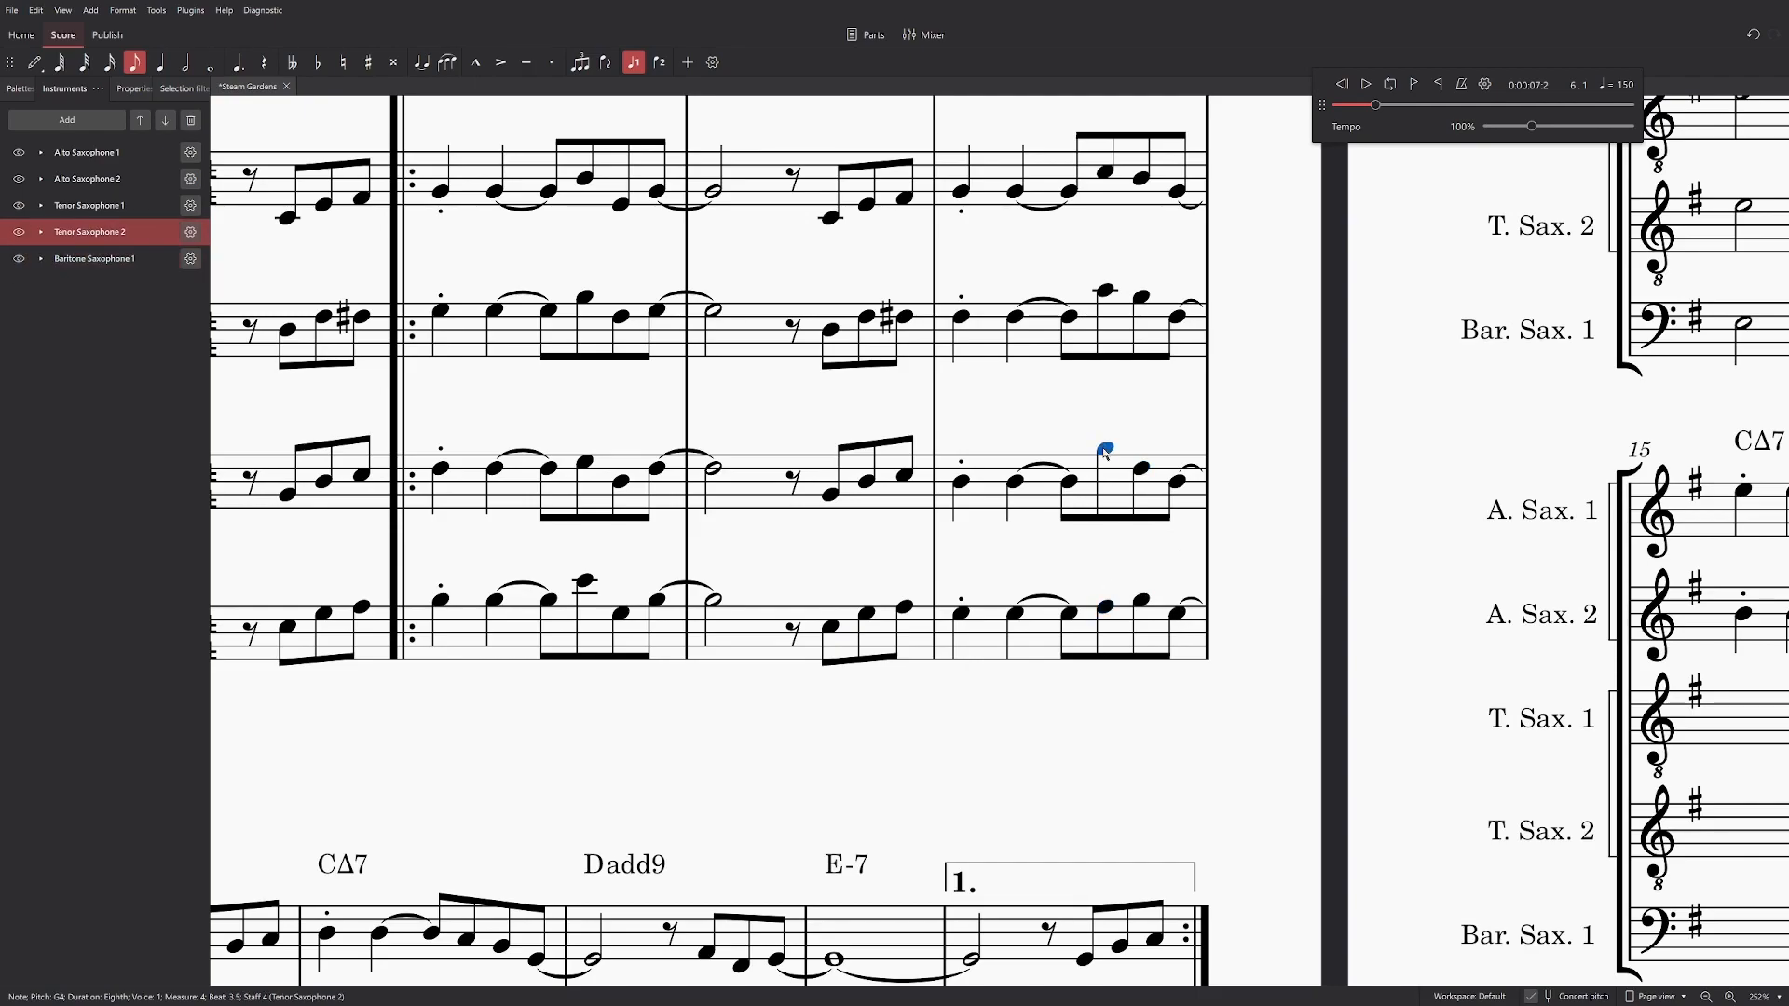
click(1143, 601)
click(1141, 468)
click(1178, 613)
click(1178, 482)
scroll(781, 820, down, 10)
scroll(666, 241, up, 2)
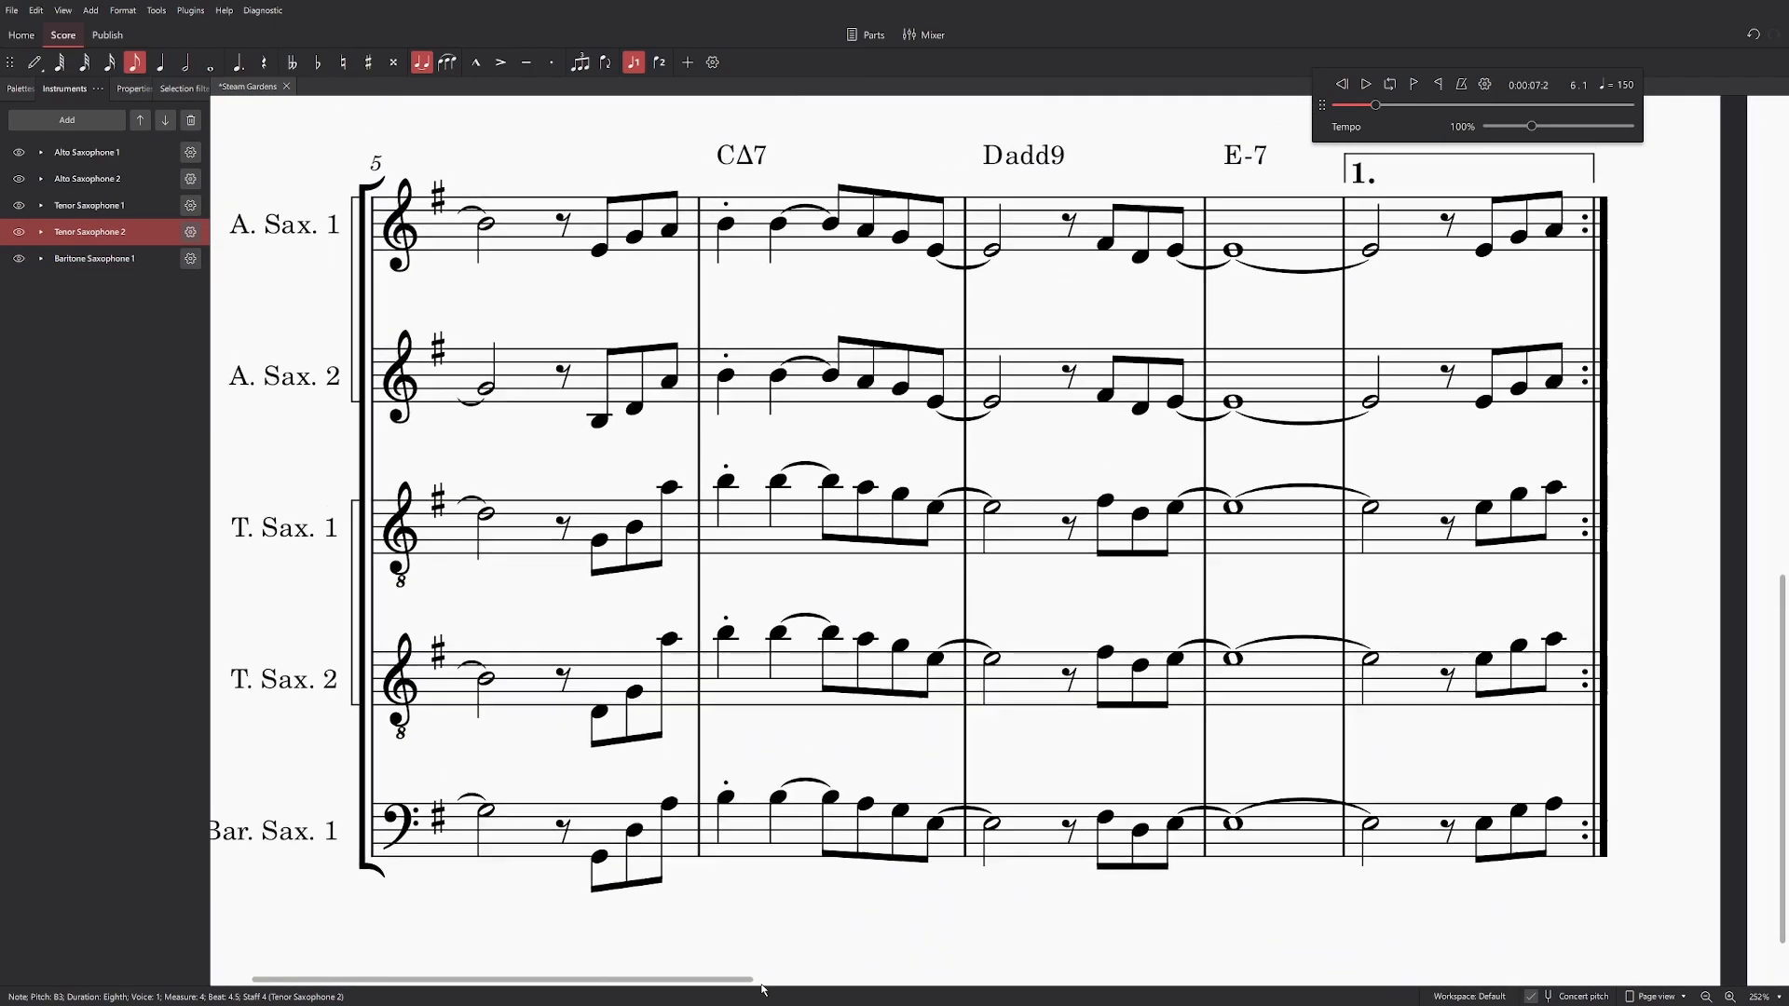
Step: Lower the beat 1 note of measure 6 to G4 in Alto Saxophone 2 and to E4 in Tenor Saxophone 1
click(668, 233)
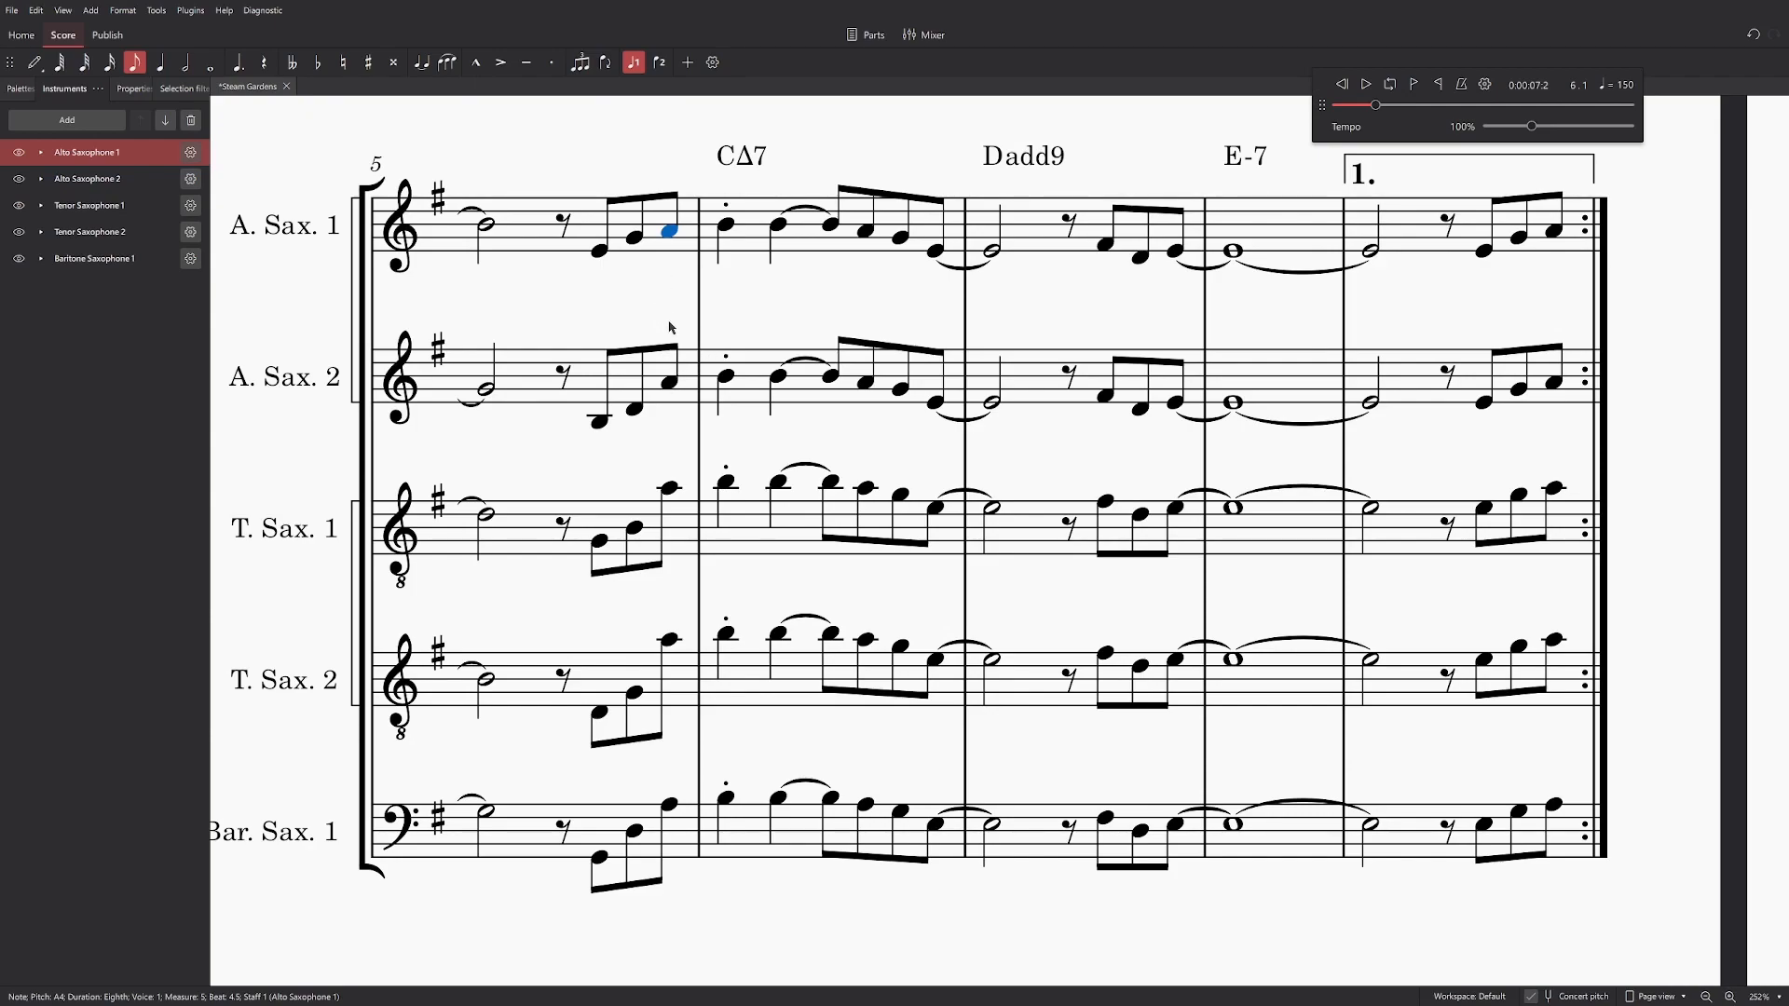
mouse_move(670, 387)
mouse_down()
mouse_move(664, 414)
mouse_move(664, 386)
mouse_up()
drag(838, 139, 837, 444)
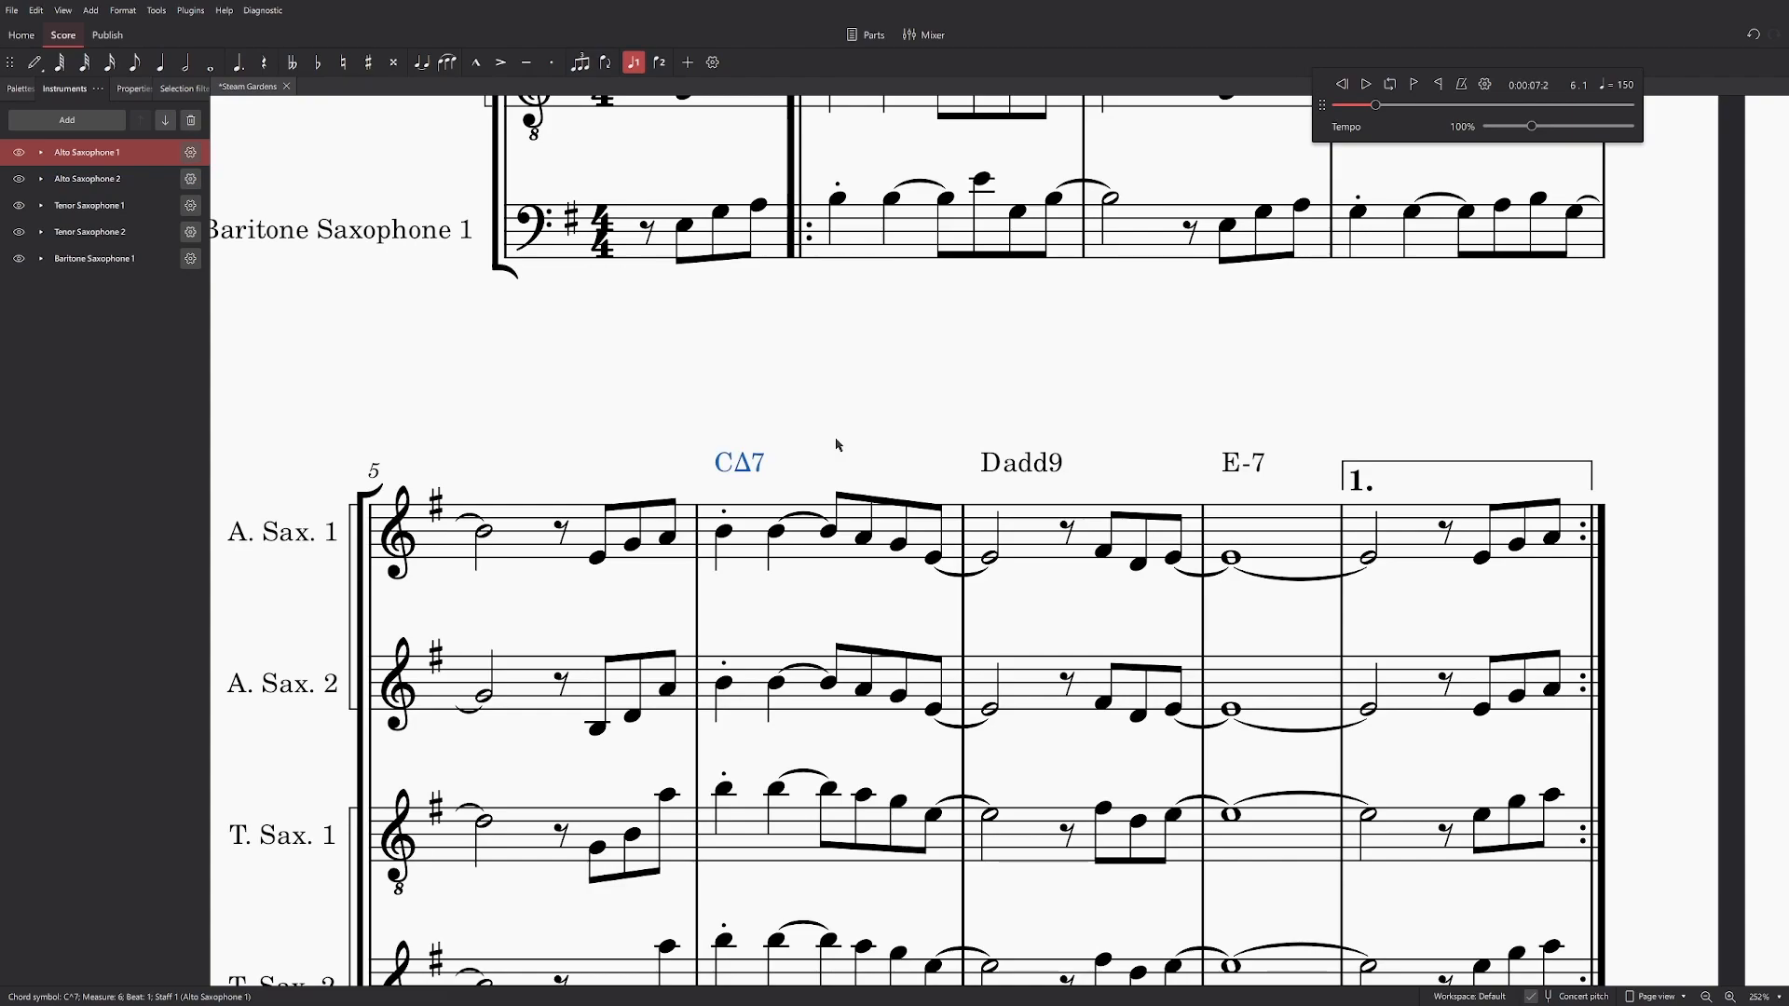
drag(820, 450, 848, 260)
click(755, 342)
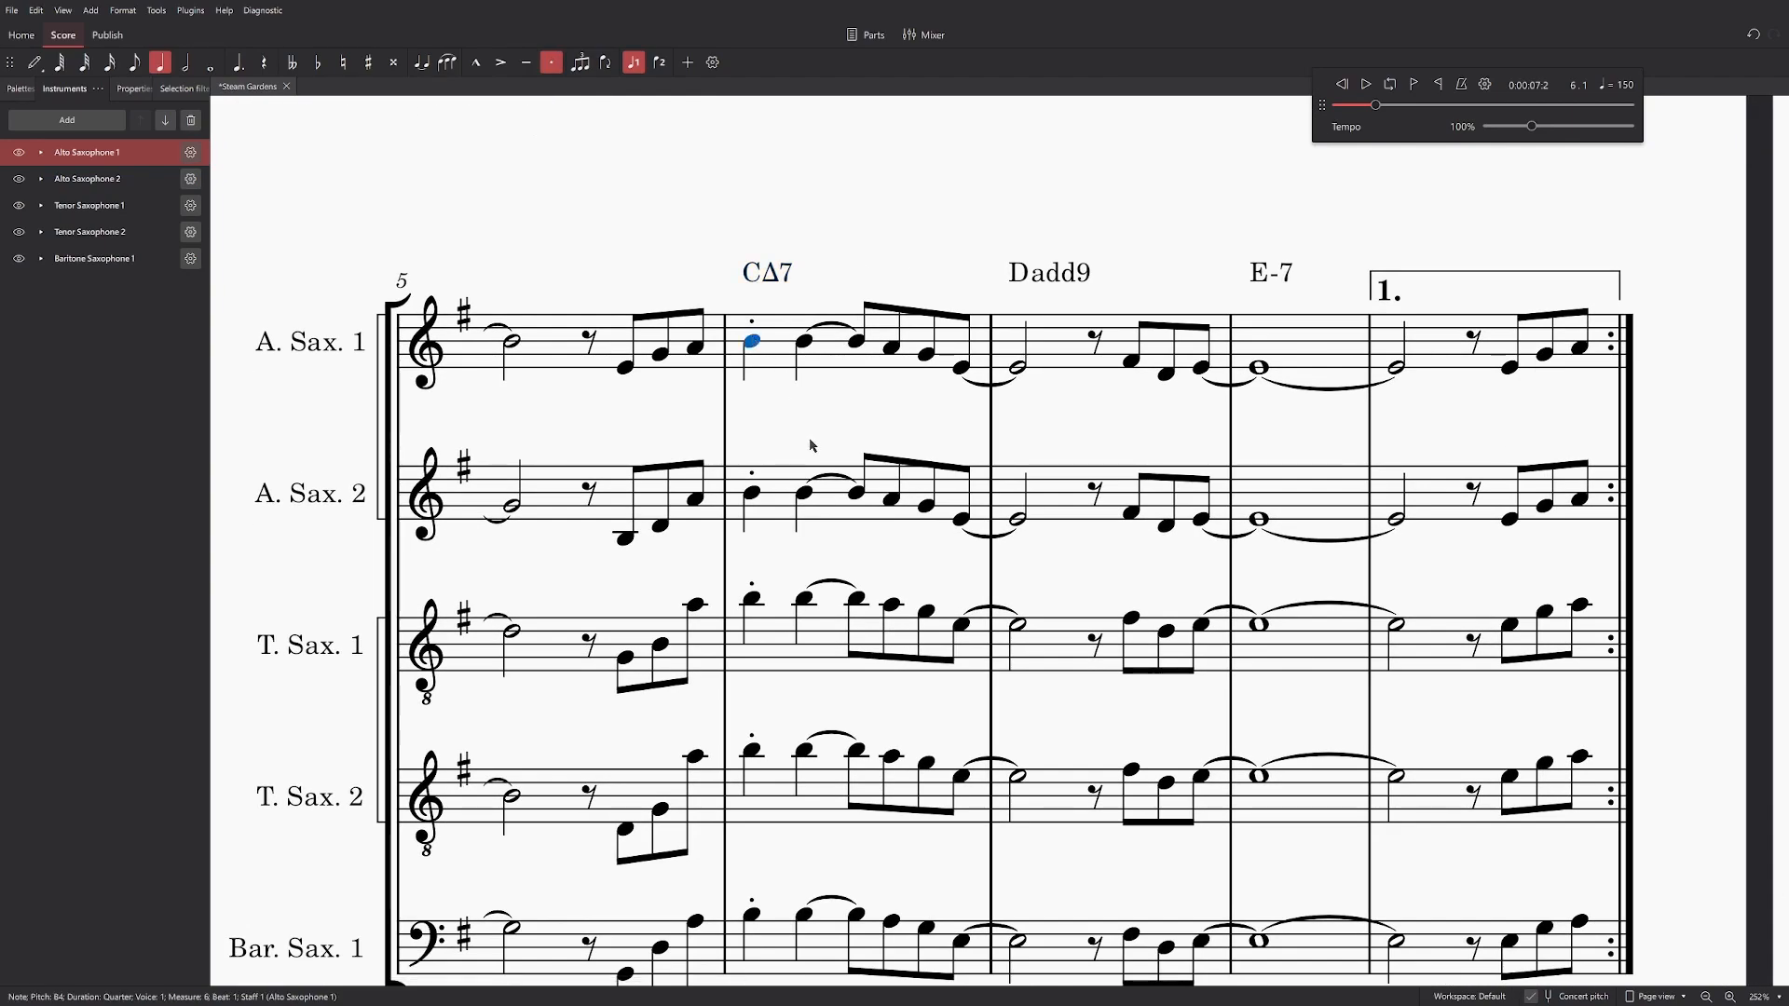
drag(810, 449, 824, 307)
drag(767, 352, 770, 366)
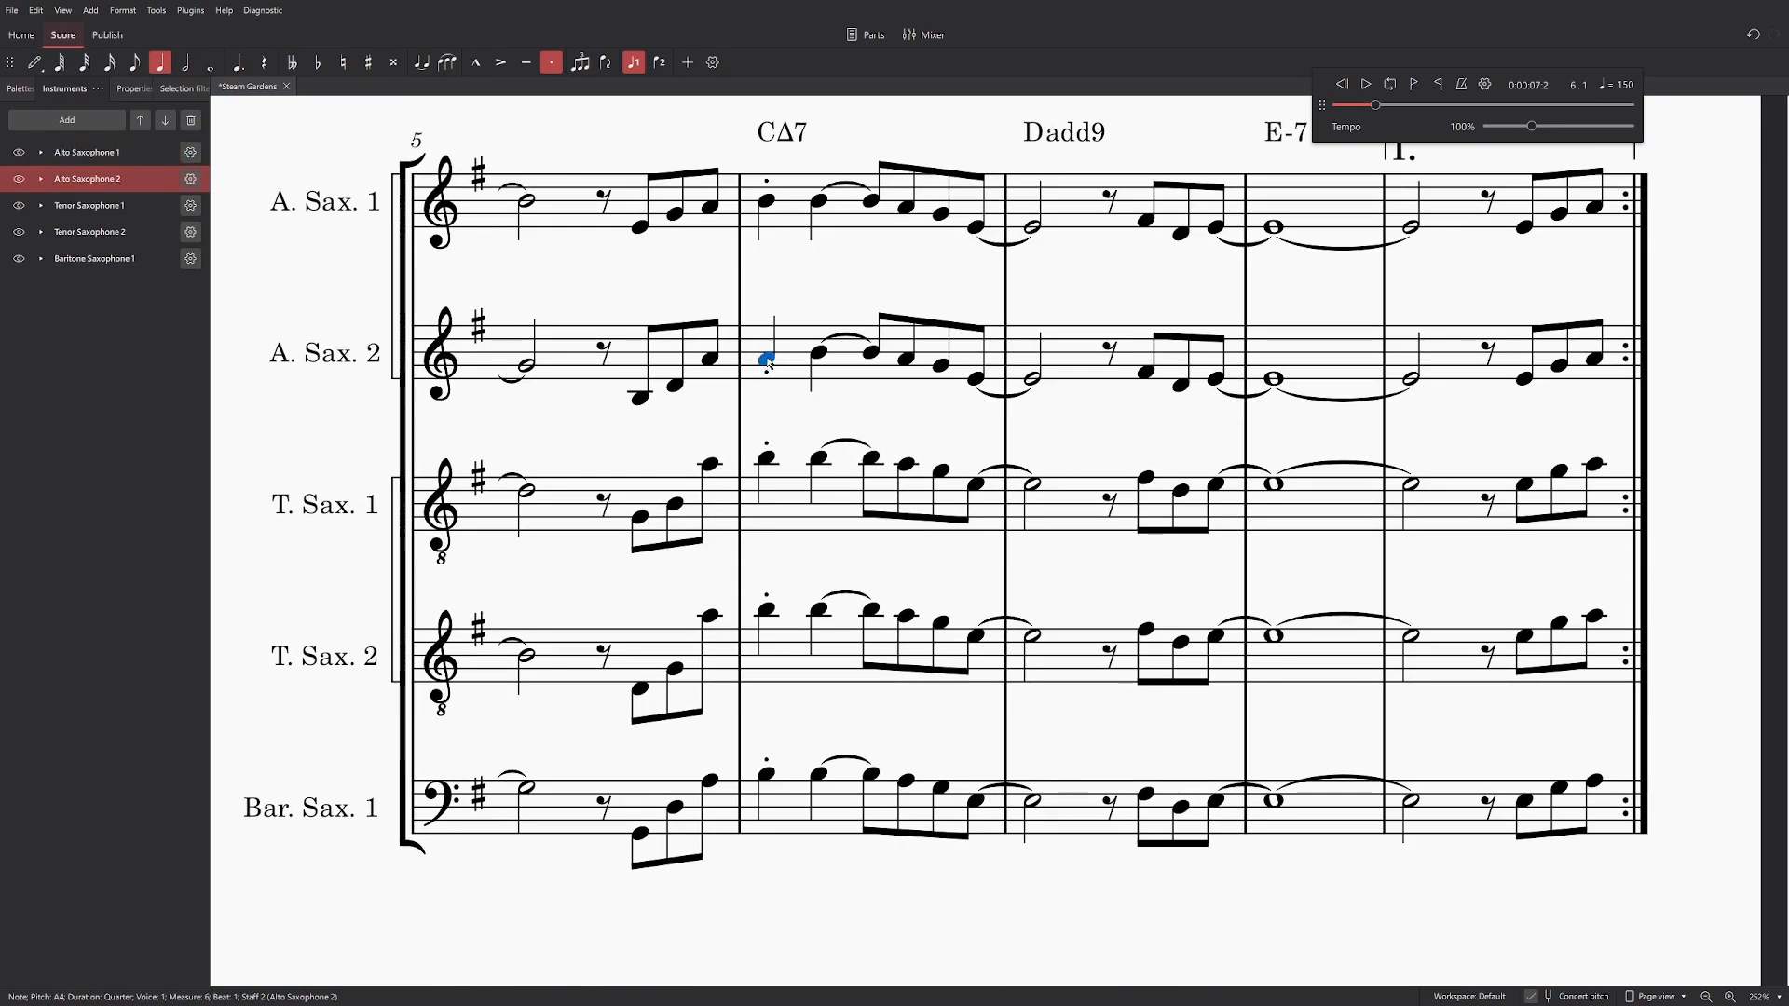
drag(766, 457, 766, 484)
Step: Set the beat 1 note of measure 6 to C4 in both Tenor Saxophone 2 and Baritone Saxophone 1
drag(768, 614, 768, 652)
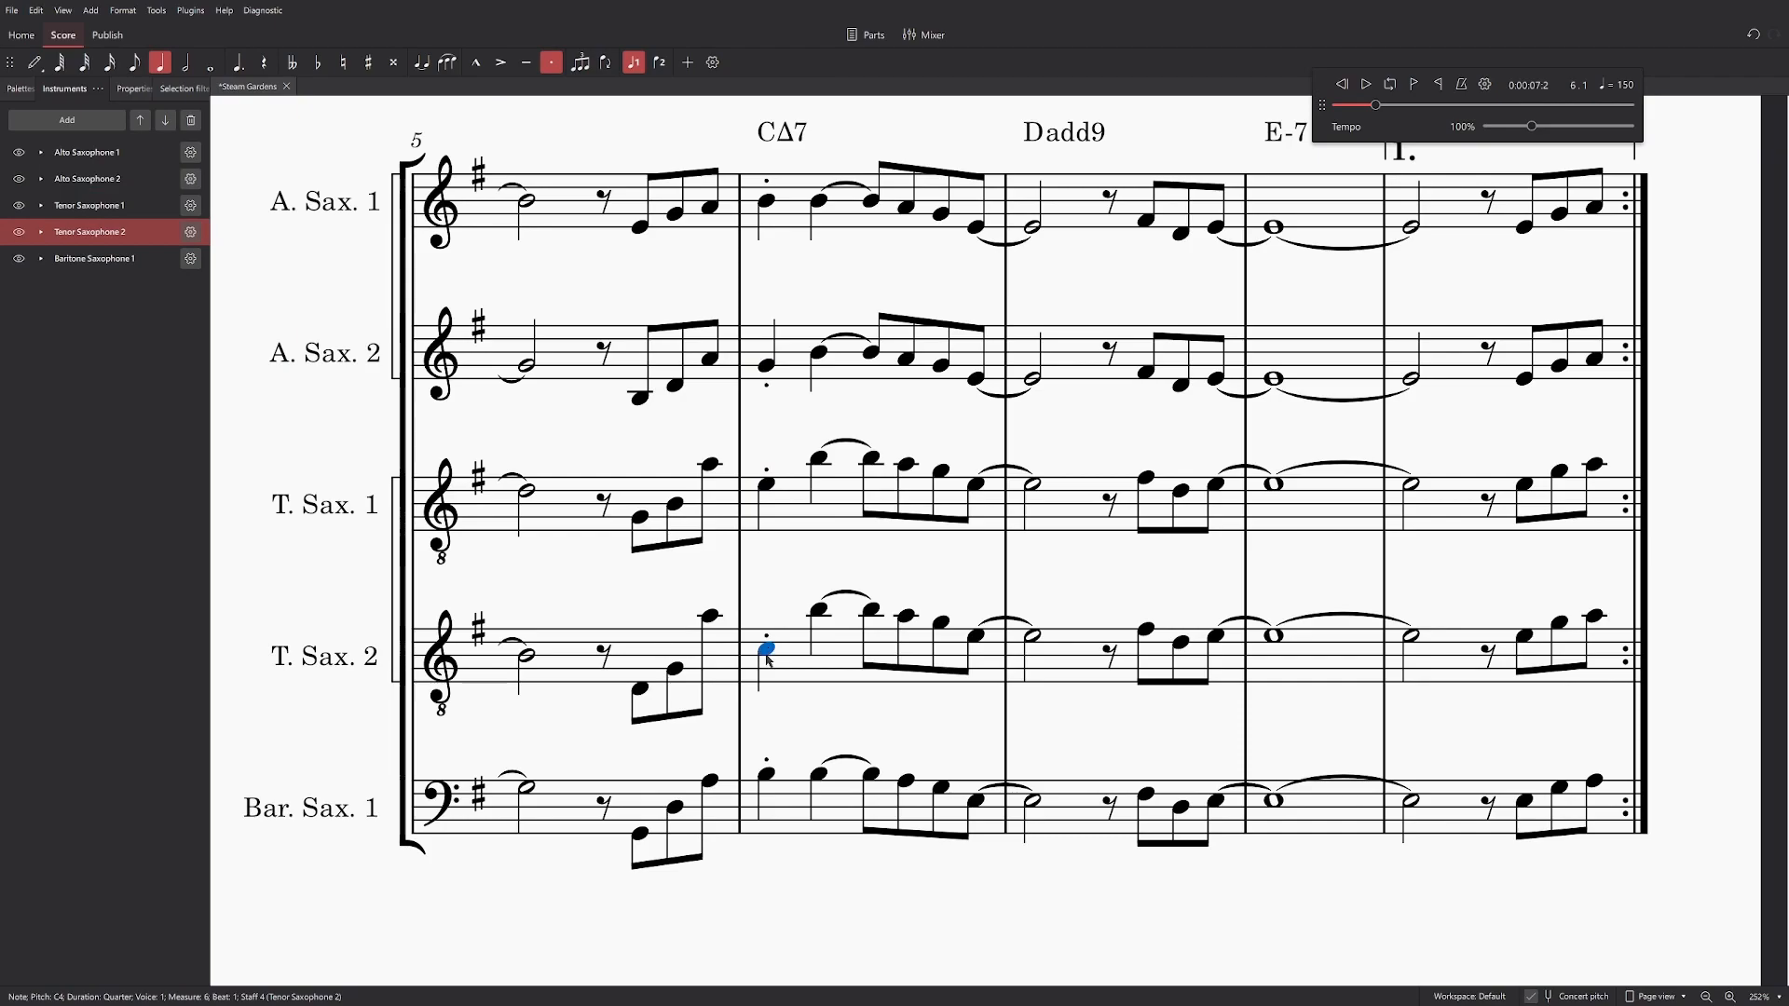
click(767, 776)
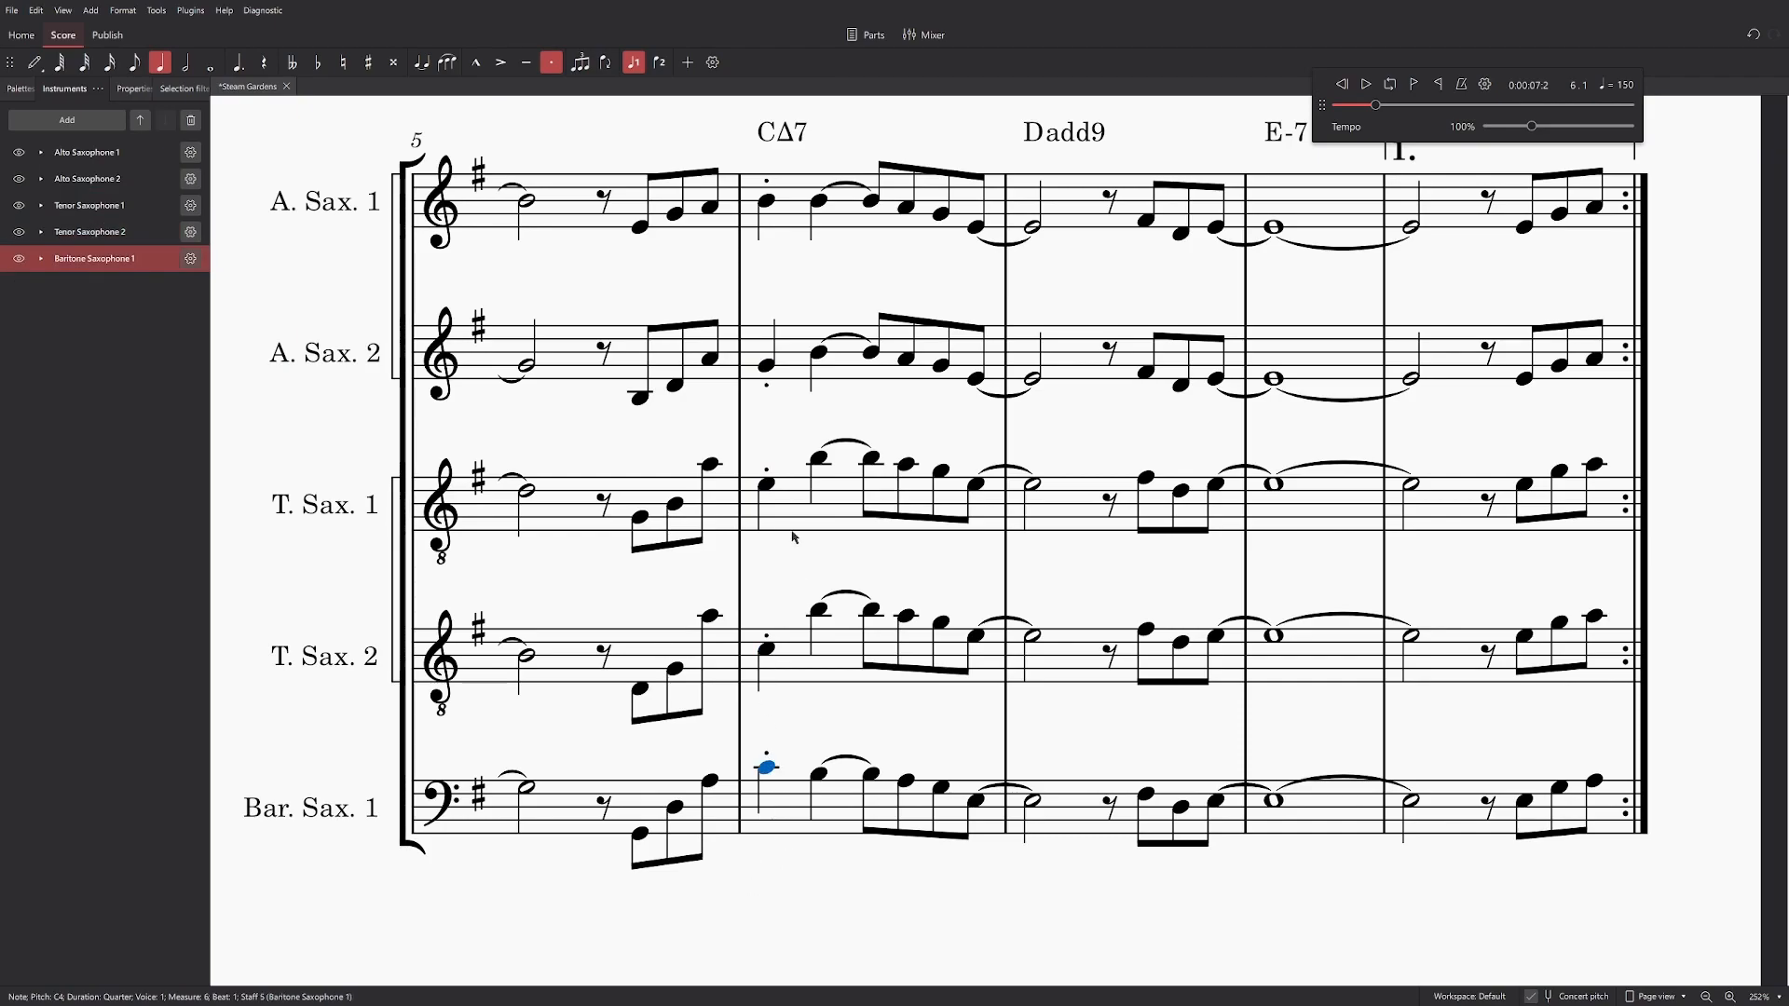
click(769, 651)
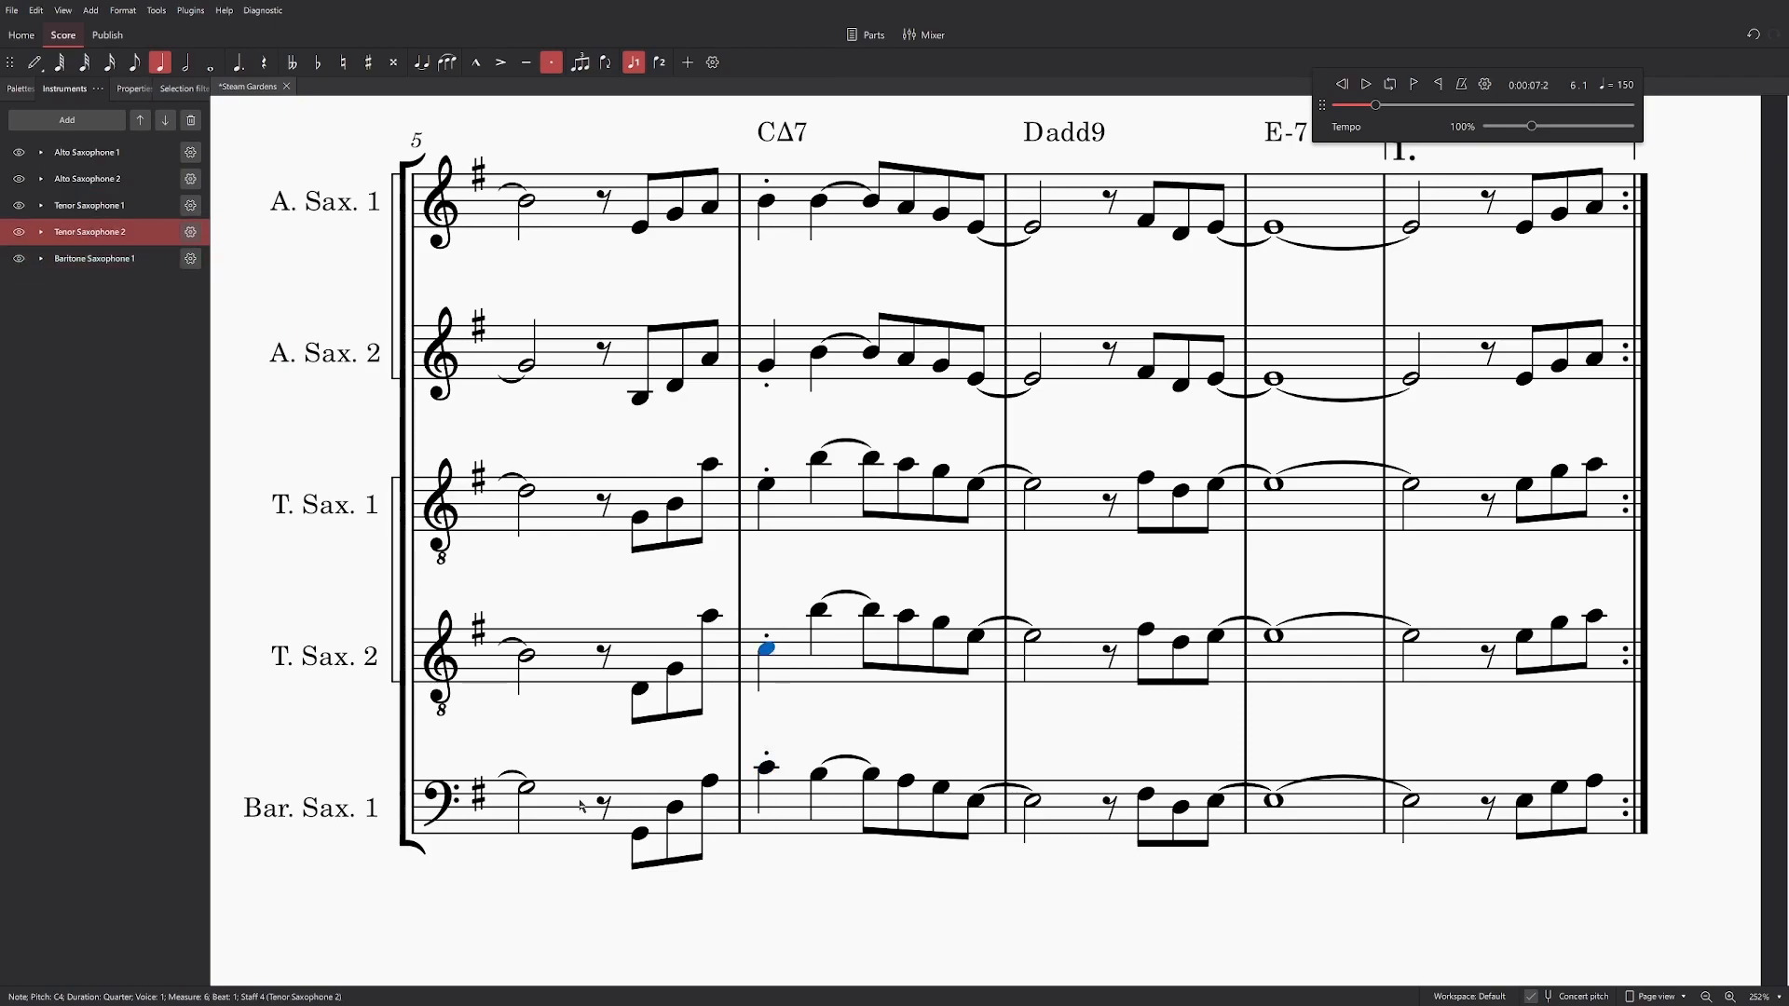
Step: Play back from beat 1 of measure 5 into measure 6
click(528, 790)
key(space)
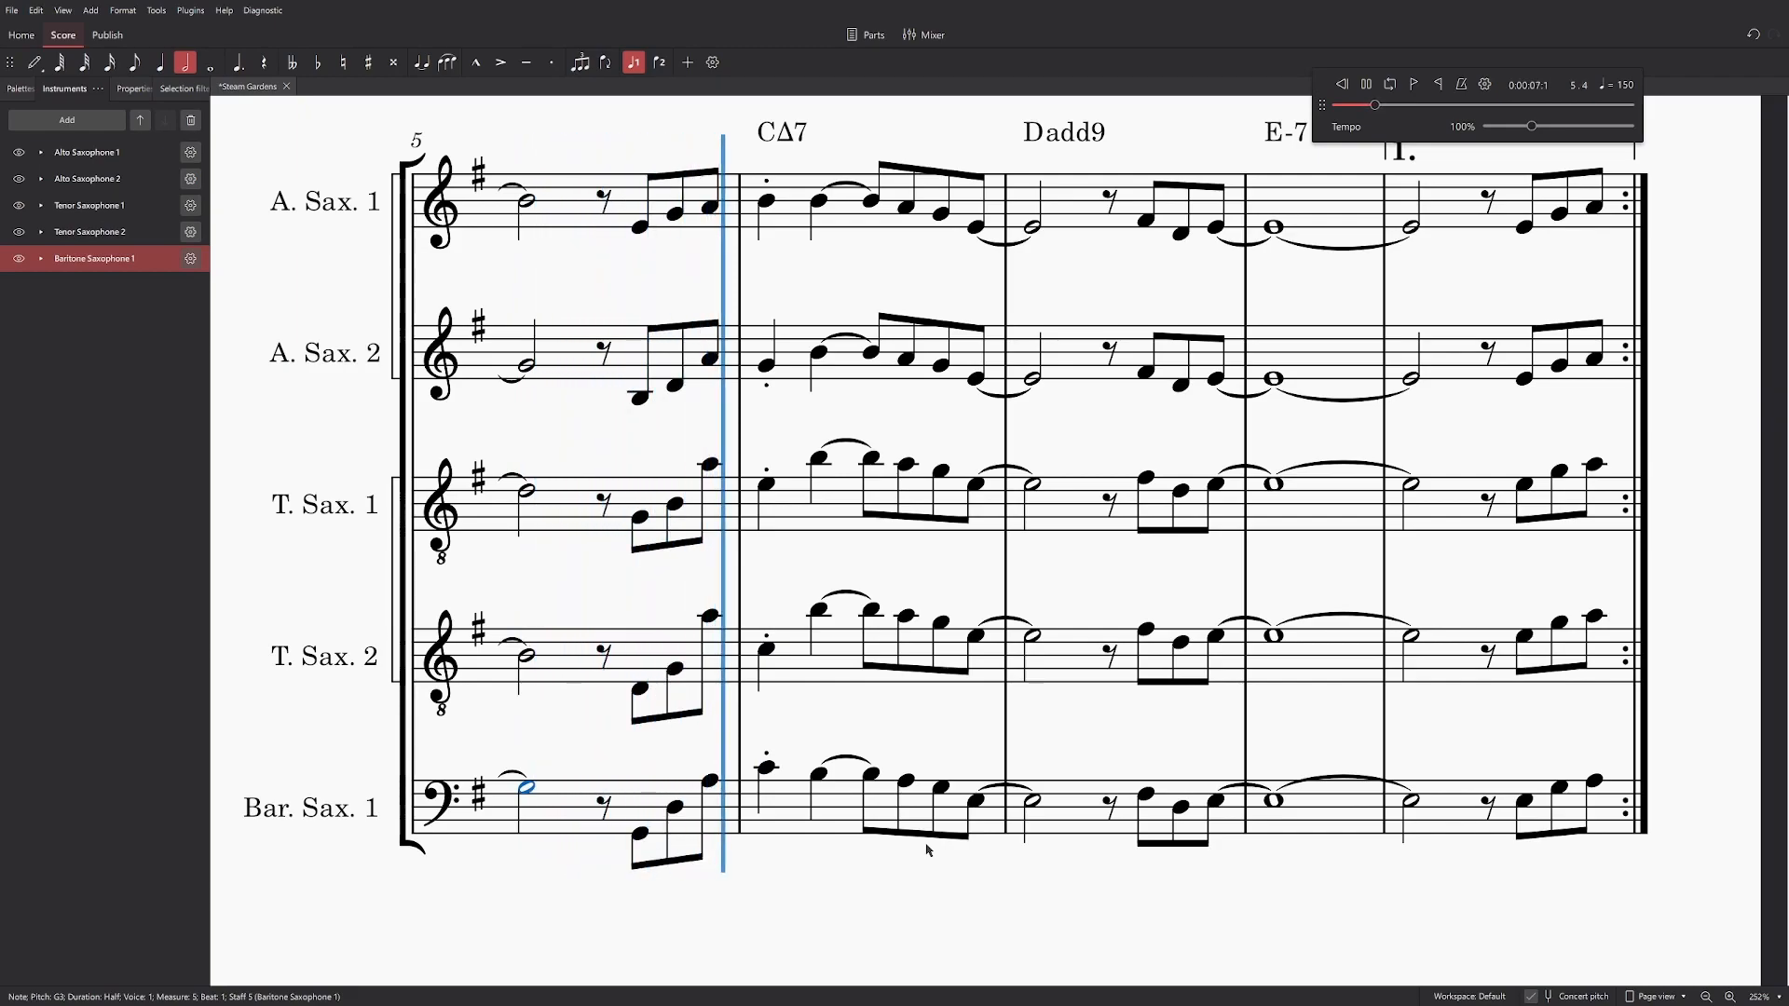
key(space)
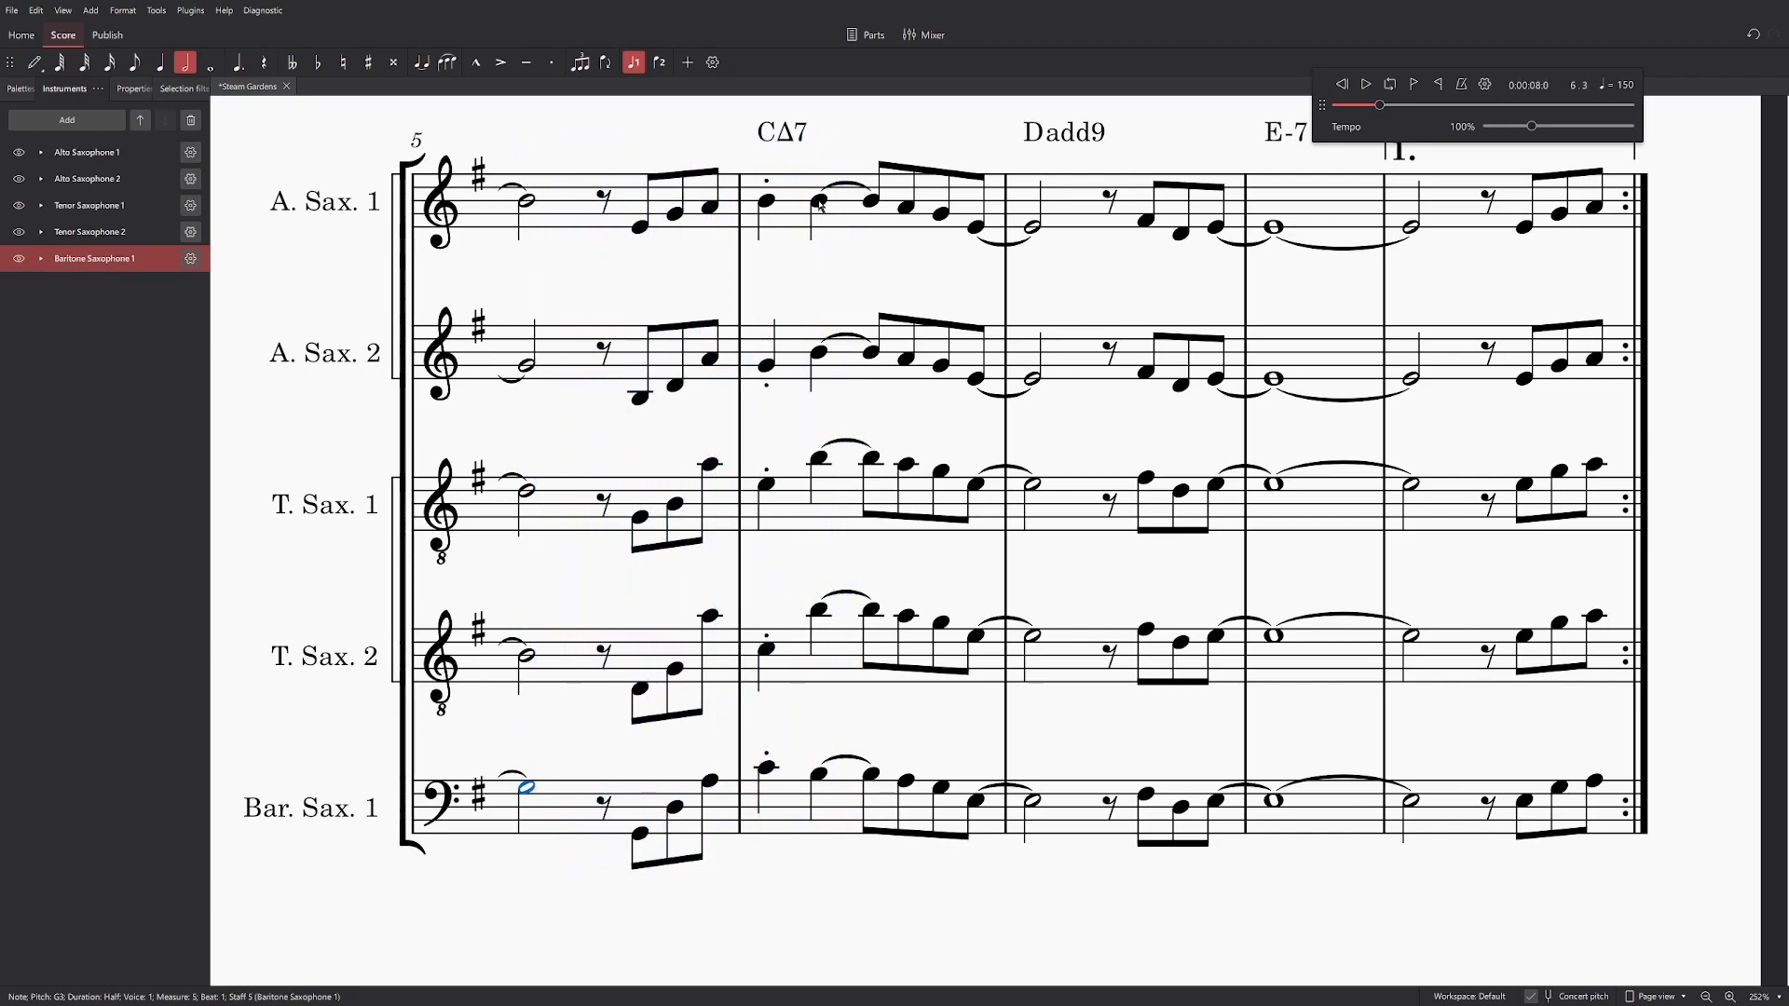
Step: Set the beat 2 note of measure 6 to G4 in Alto Saxophone 2, E4 in Tenor Saxophone 1, and C4 in Tenor Saxophone 2 and Baritone
drag(818, 361, 818, 371)
drag(818, 463, 819, 489)
drag(820, 616, 821, 655)
drag(818, 773, 819, 767)
Step: Play back the opening chords of measure 6 from beat 1
click(766, 766)
key(space)
key(space)
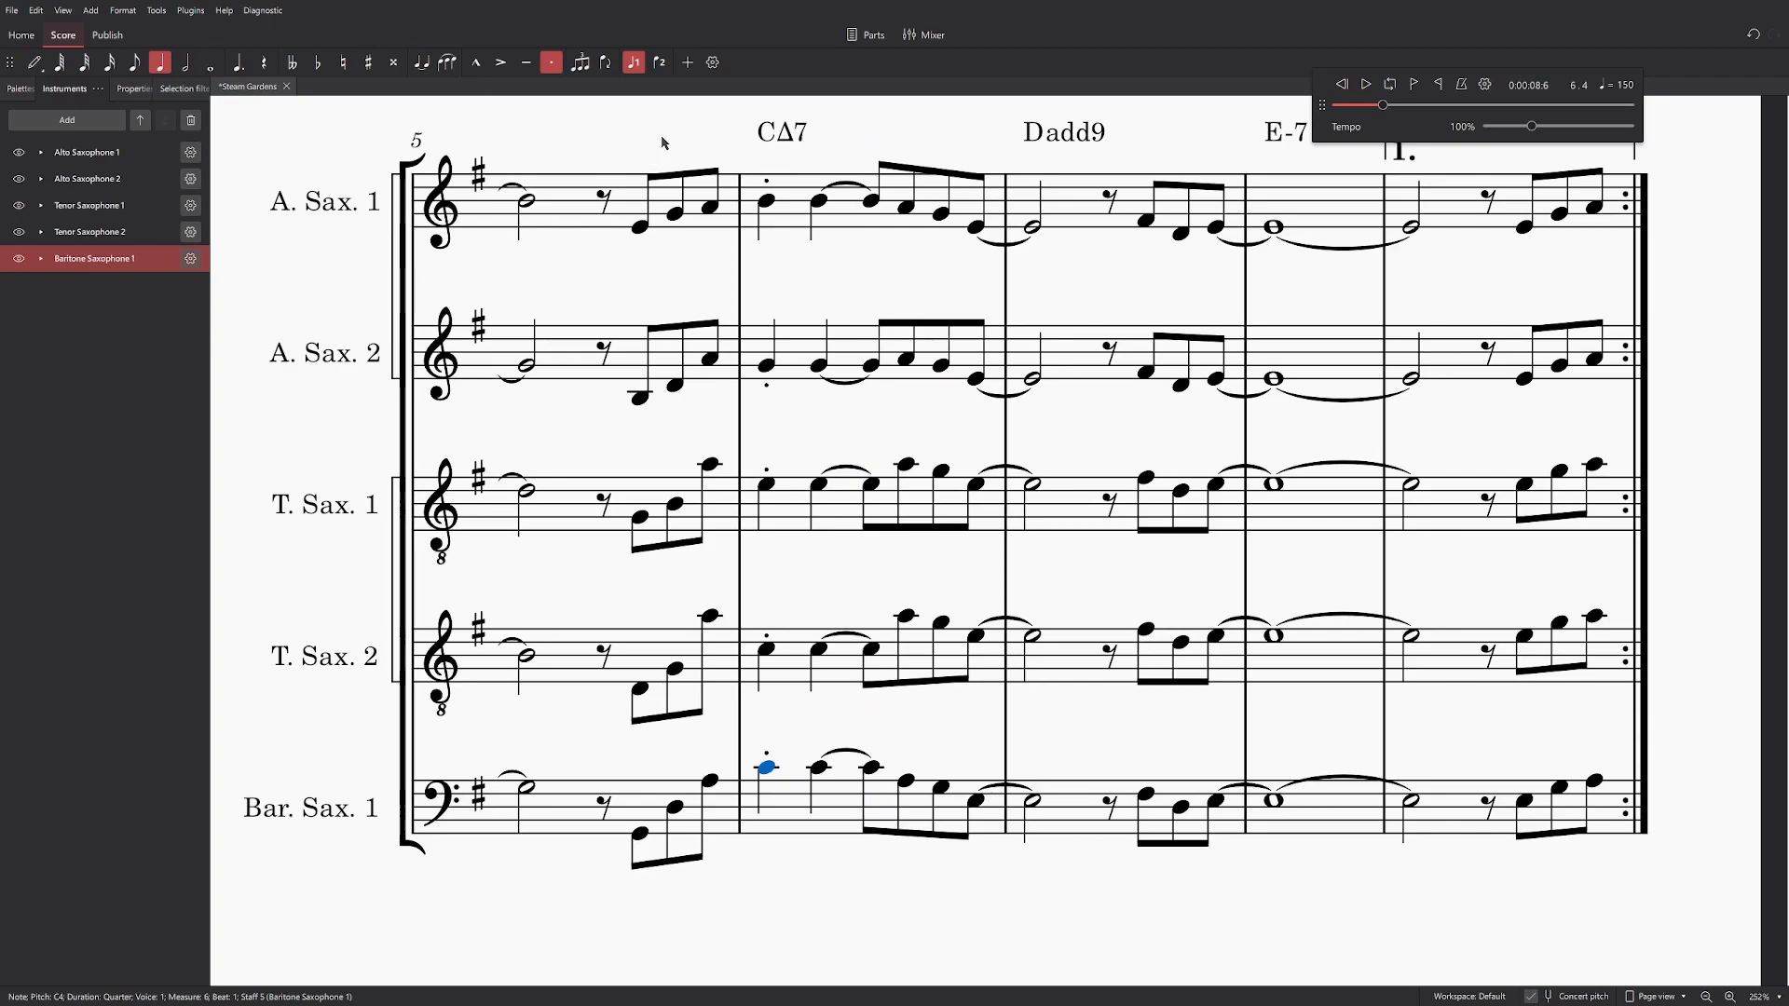
Step: Set measure 5's last eighth note to F#4 in Alto Saxophone 2, D4 in Tenor Saxophone 1, and B3 in Tenor Saxophone 2 and Baritone
click(710, 208)
drag(711, 364, 715, 378)
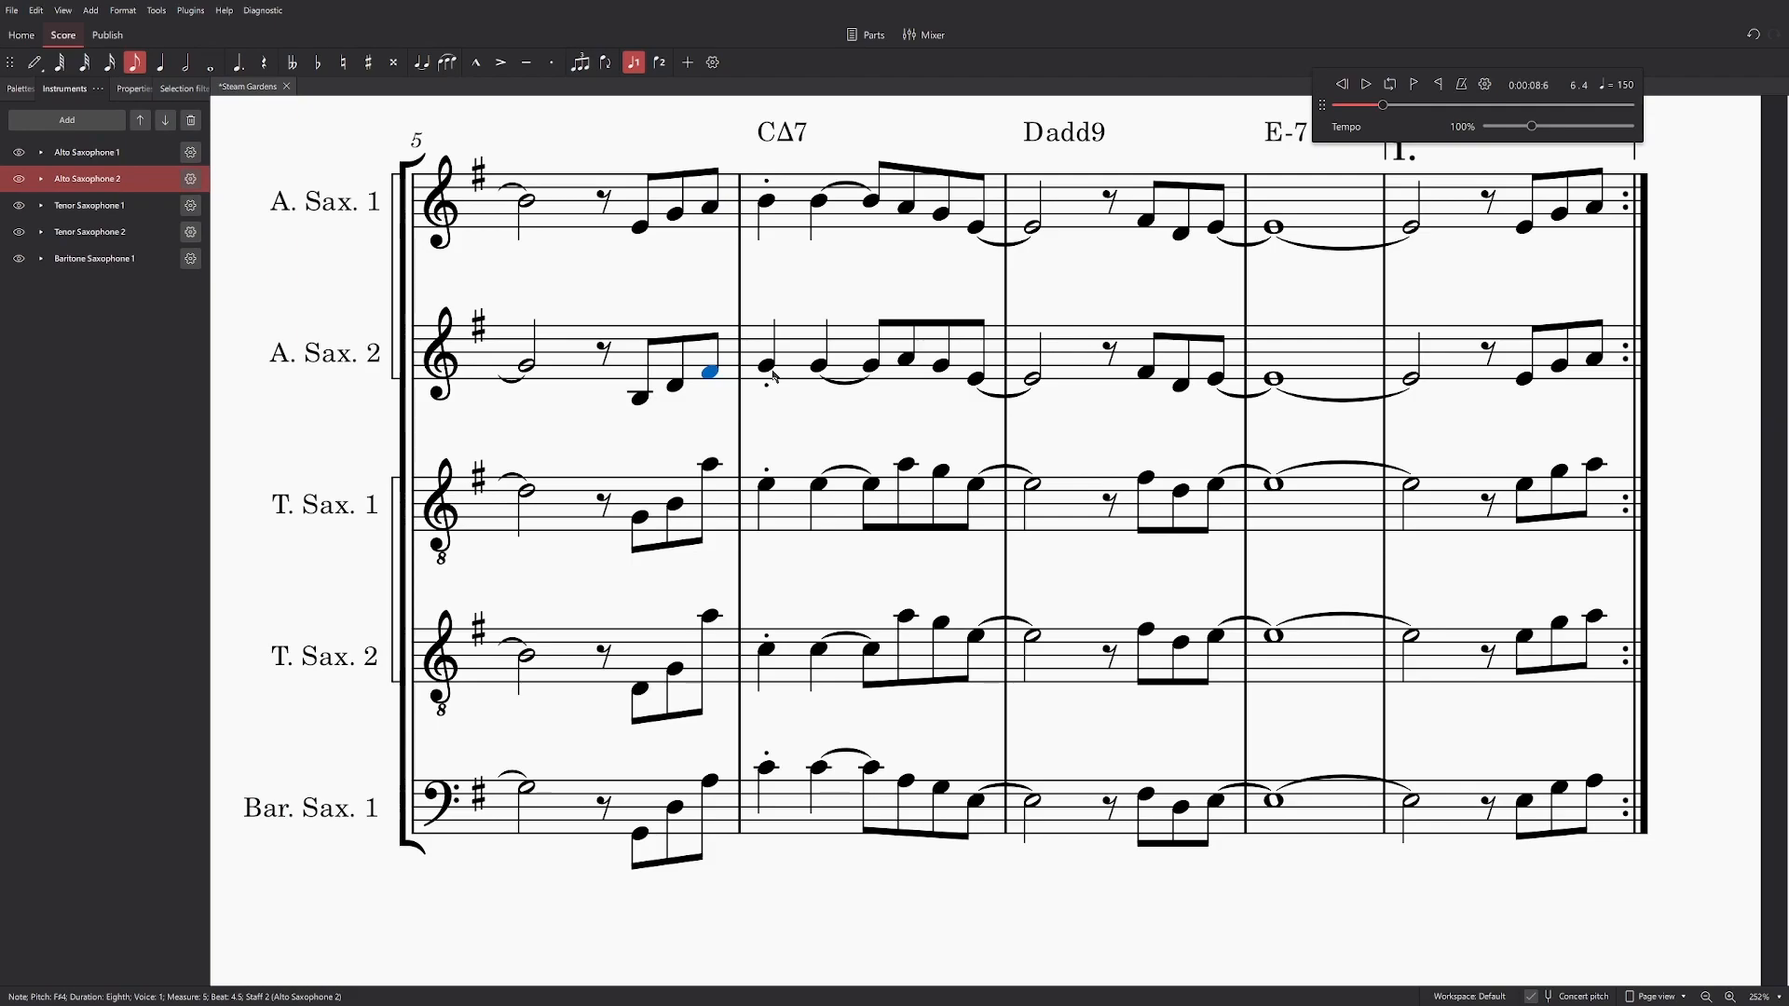
drag(708, 473, 710, 492)
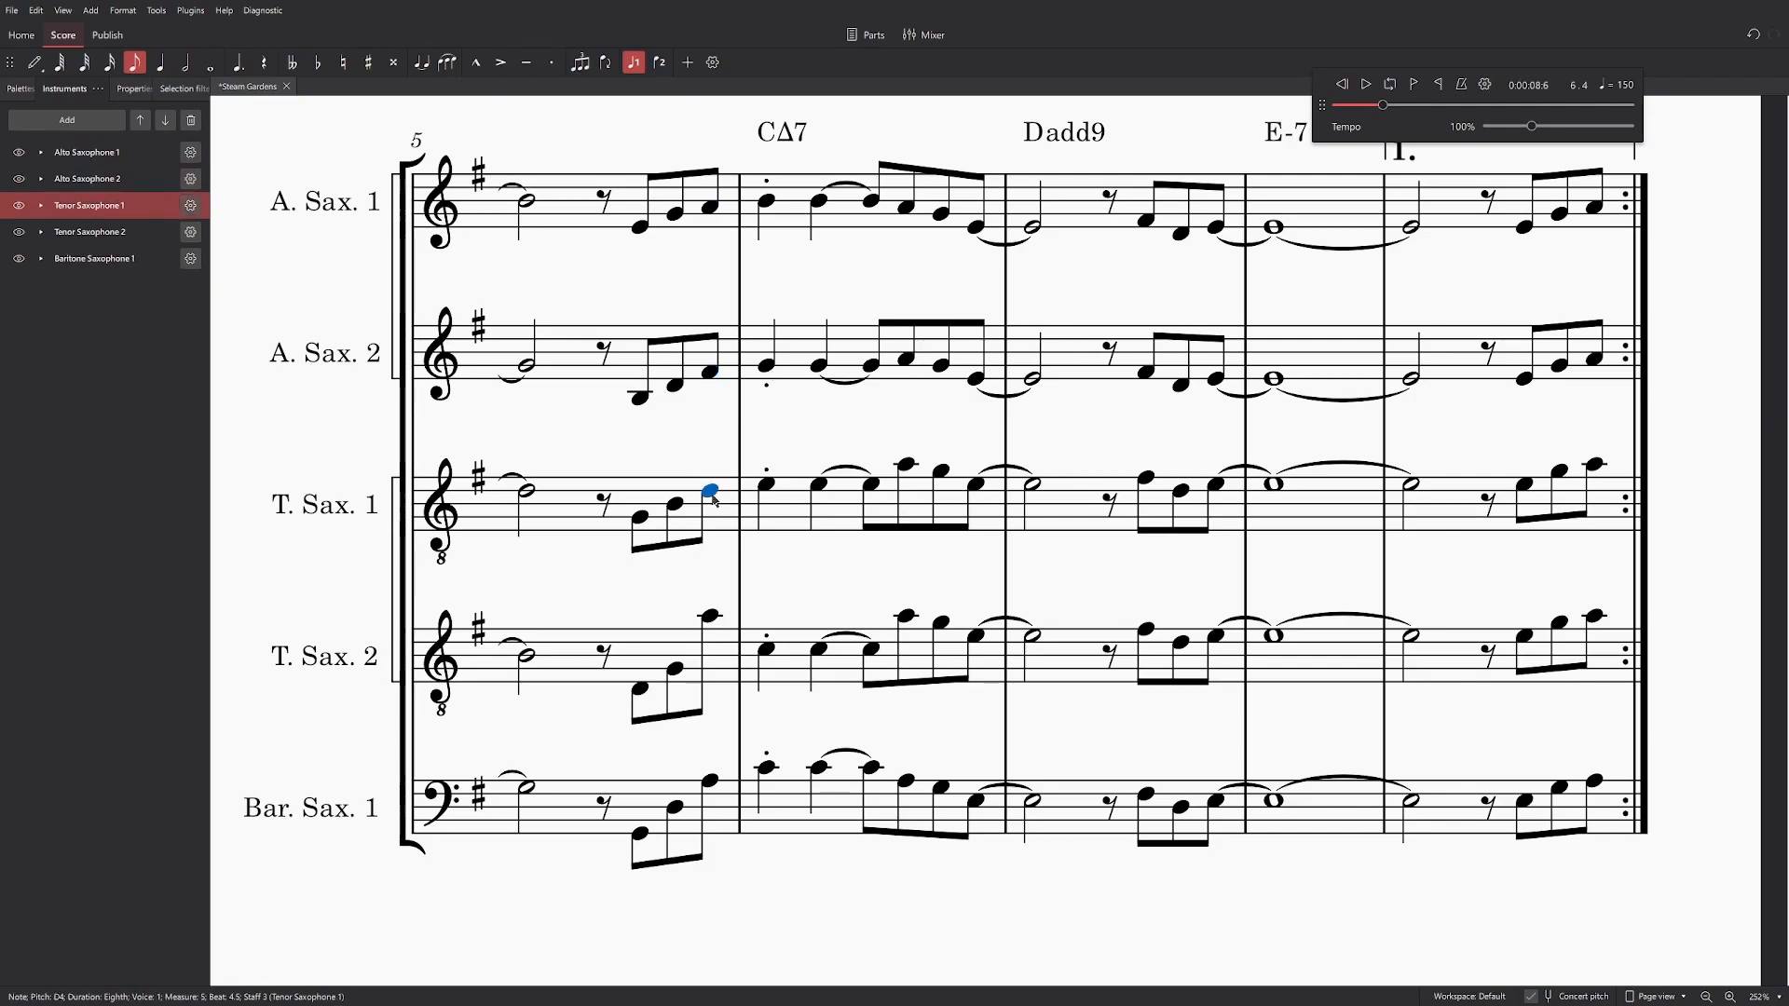
drag(712, 617, 725, 662)
key(Right)
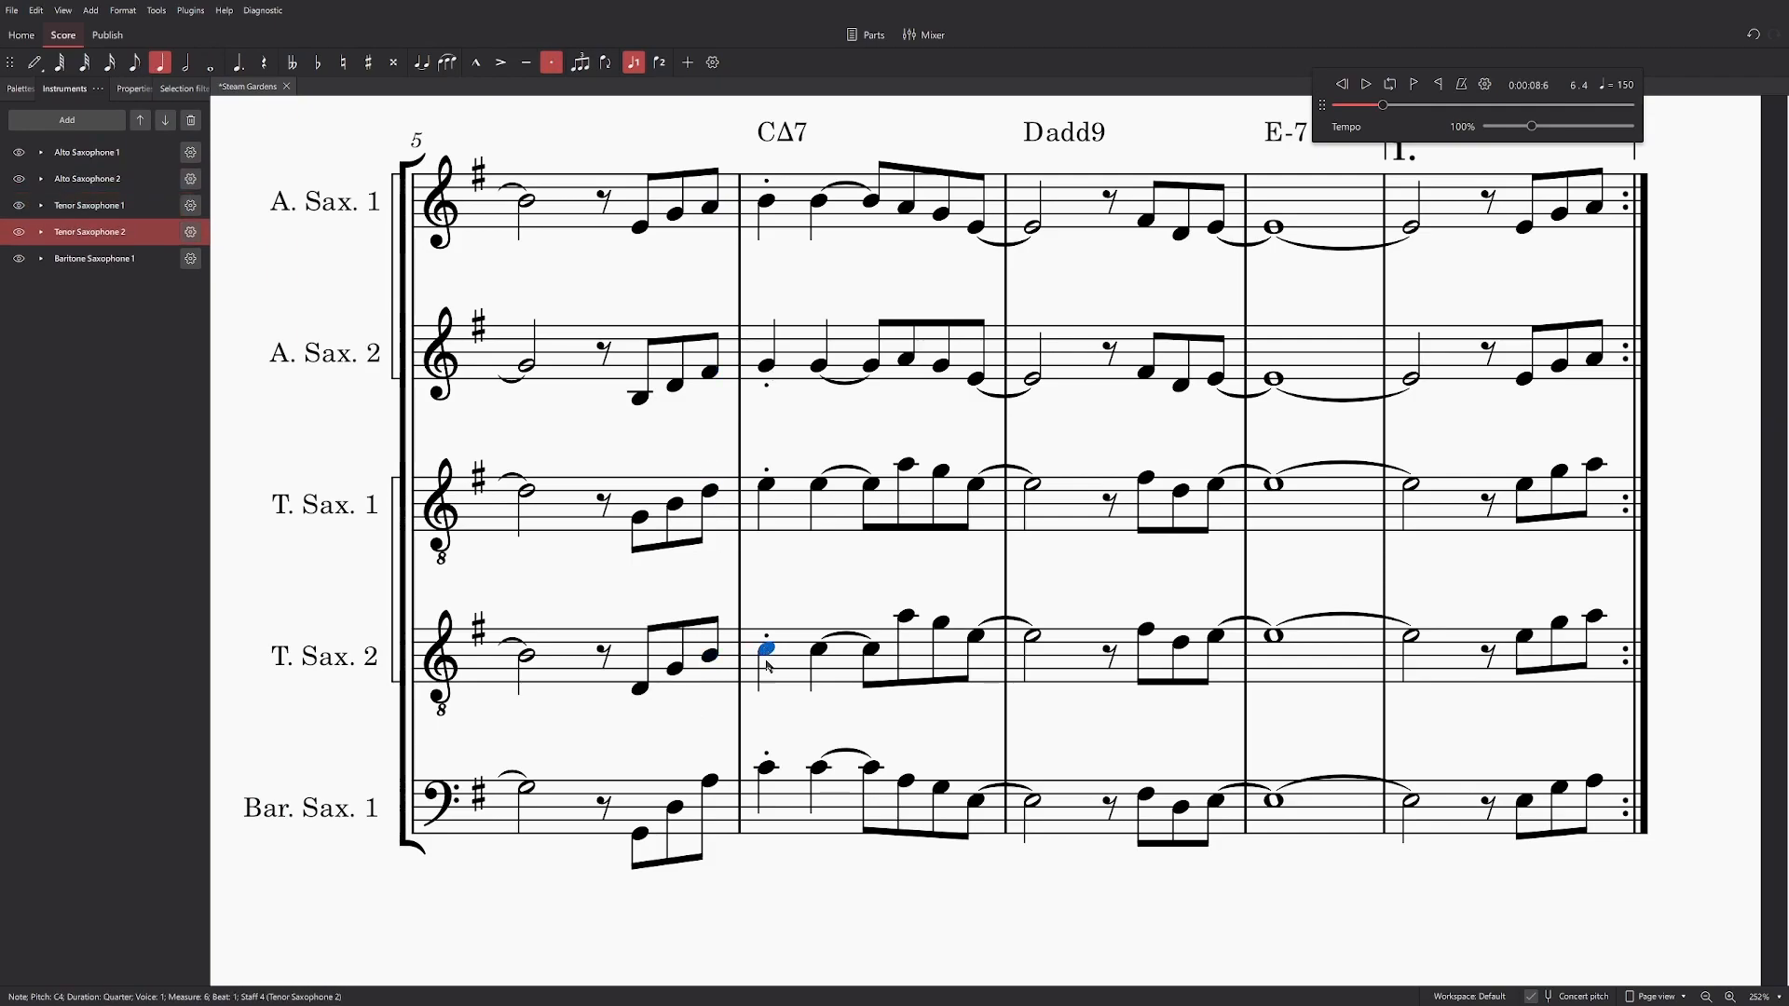
key(alt+Down)
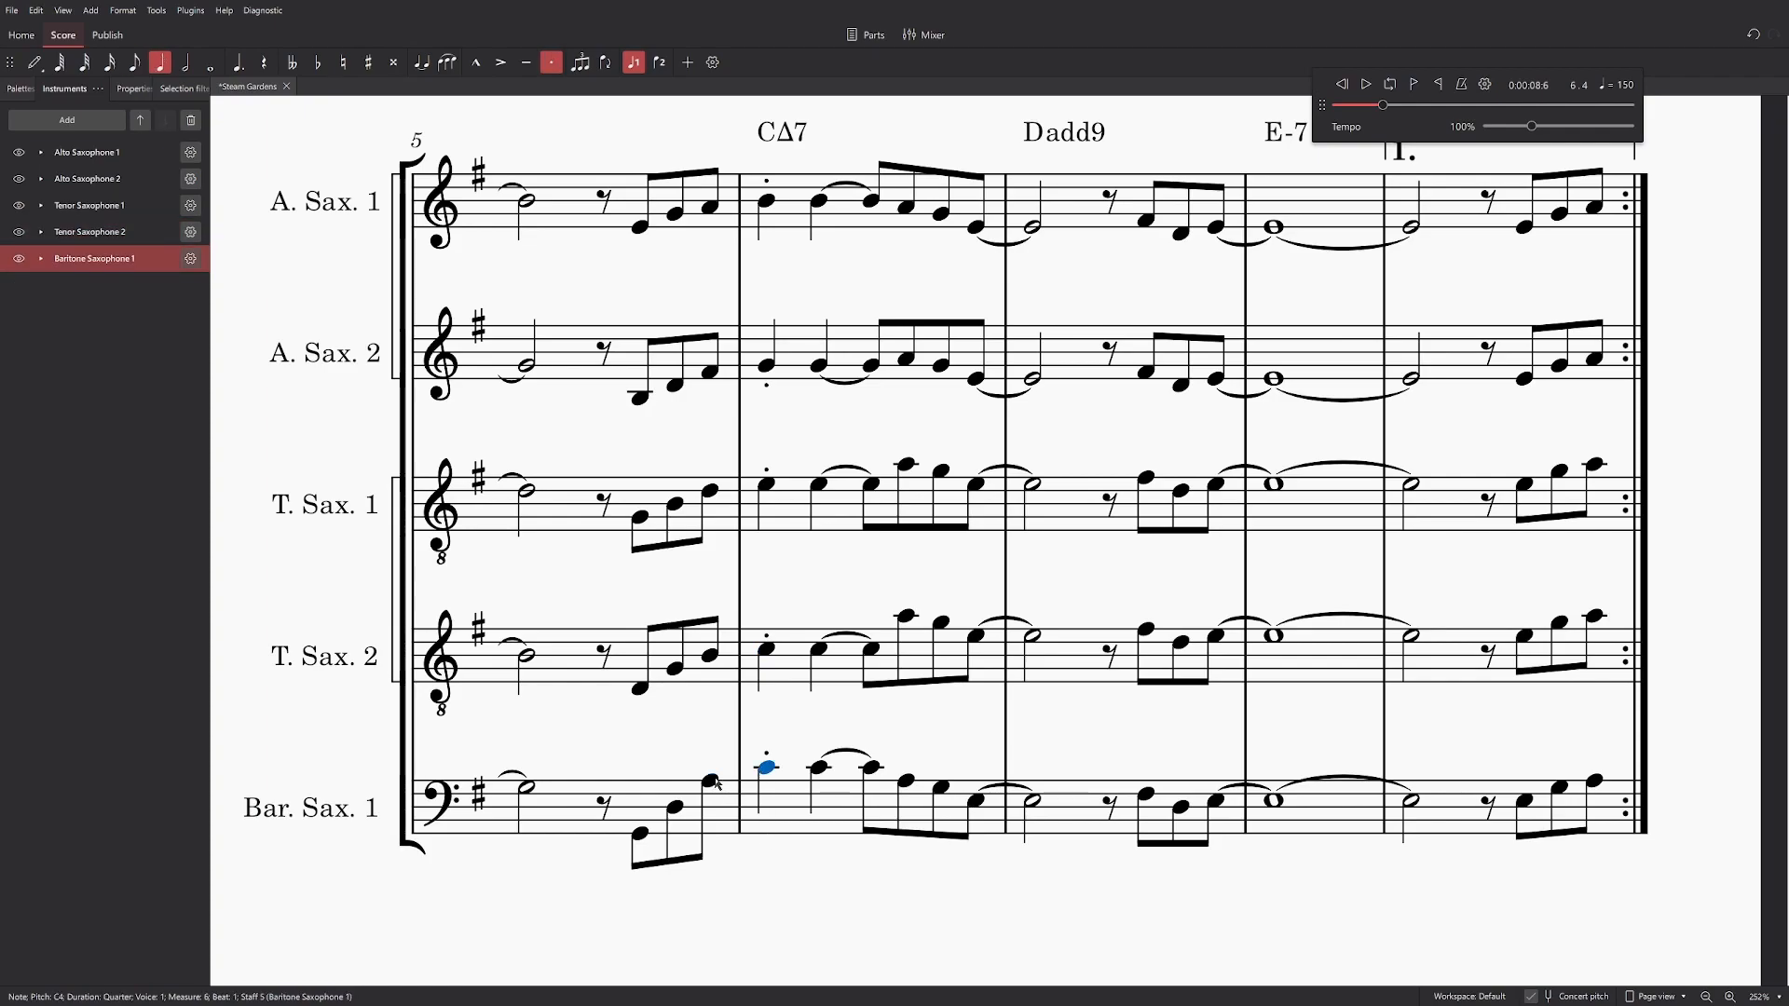
drag(716, 782, 762, 769)
key(alt+Up)
key(alt+Up)
key(alt+Up)
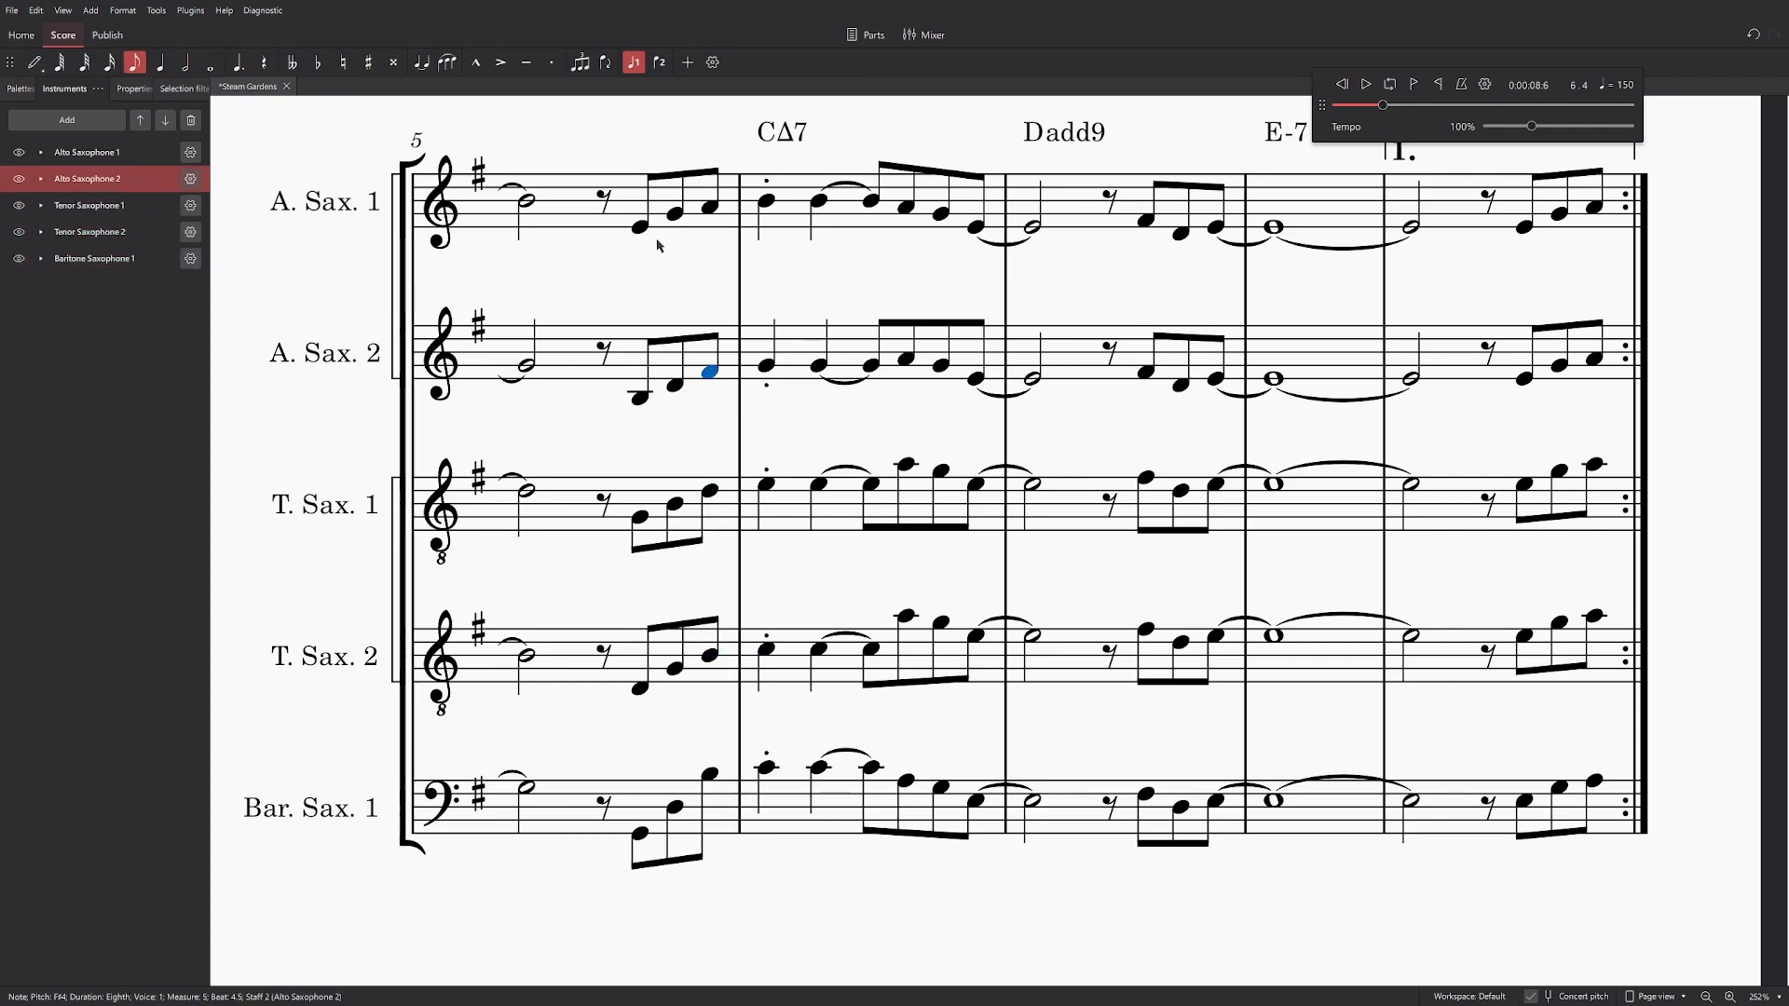
Step: Replay measure 5 from beat 1, and repeat its last eighth note into measure 6 at 45% tempo
scroll(834, 357, up, 3)
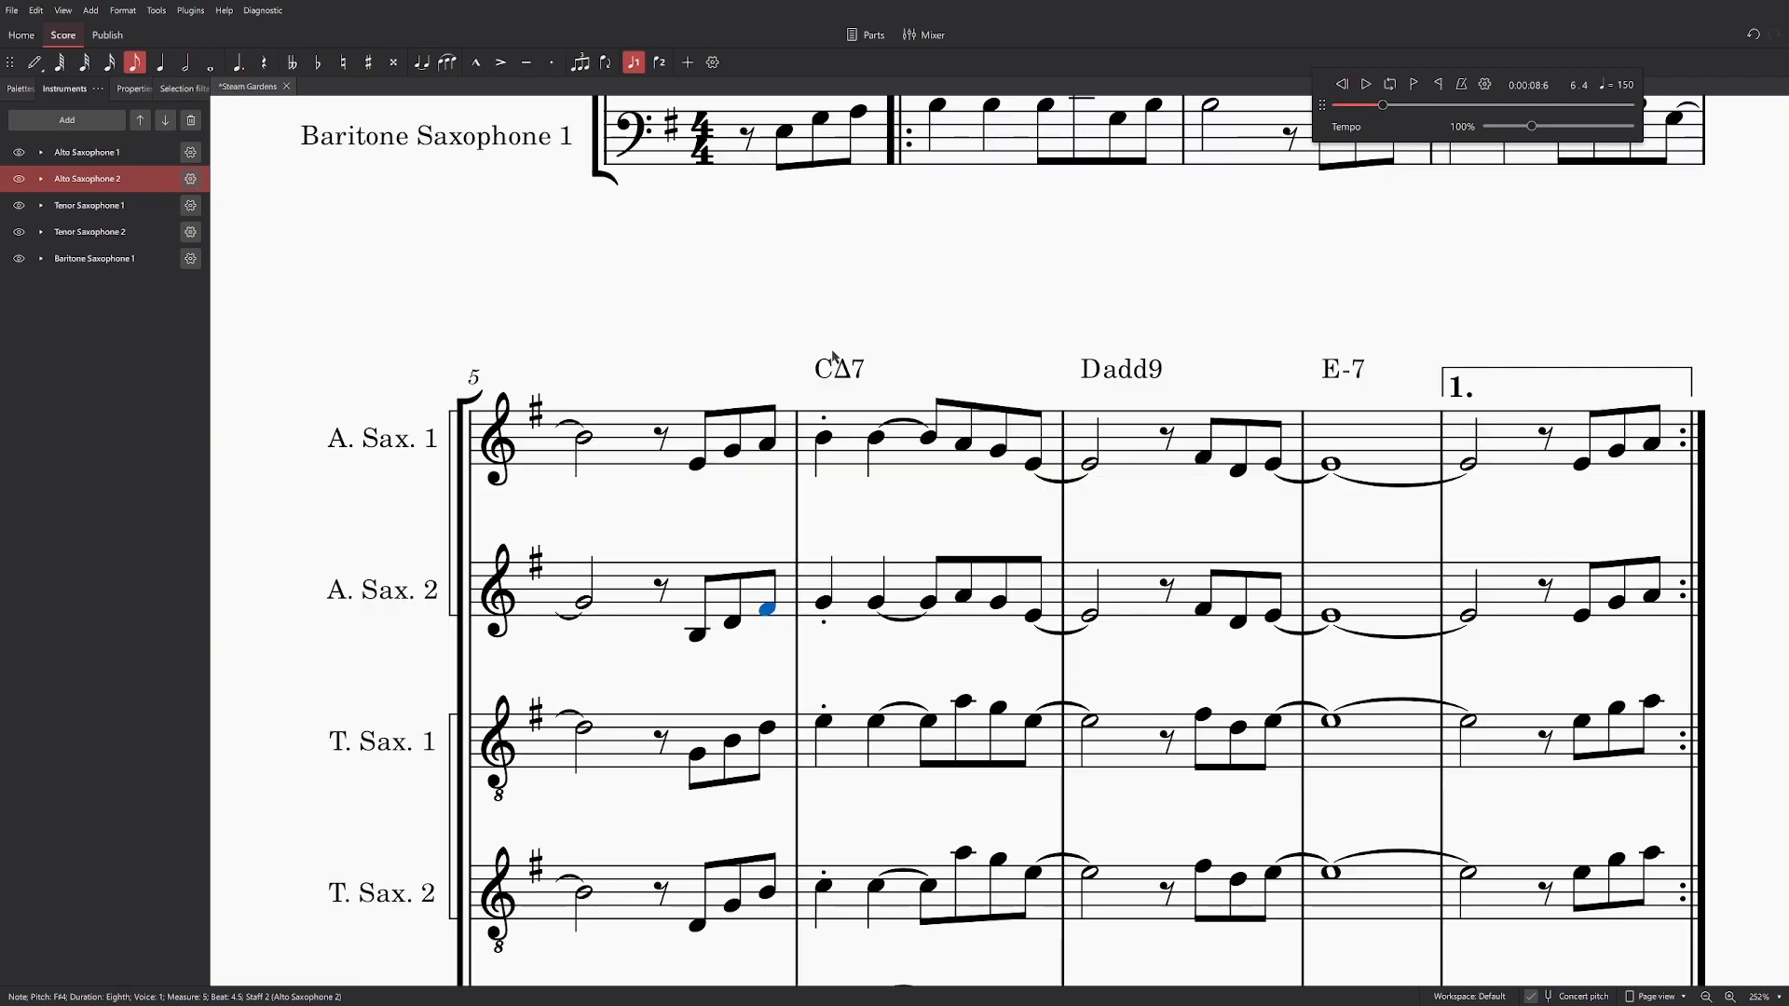
click(586, 442)
key(space)
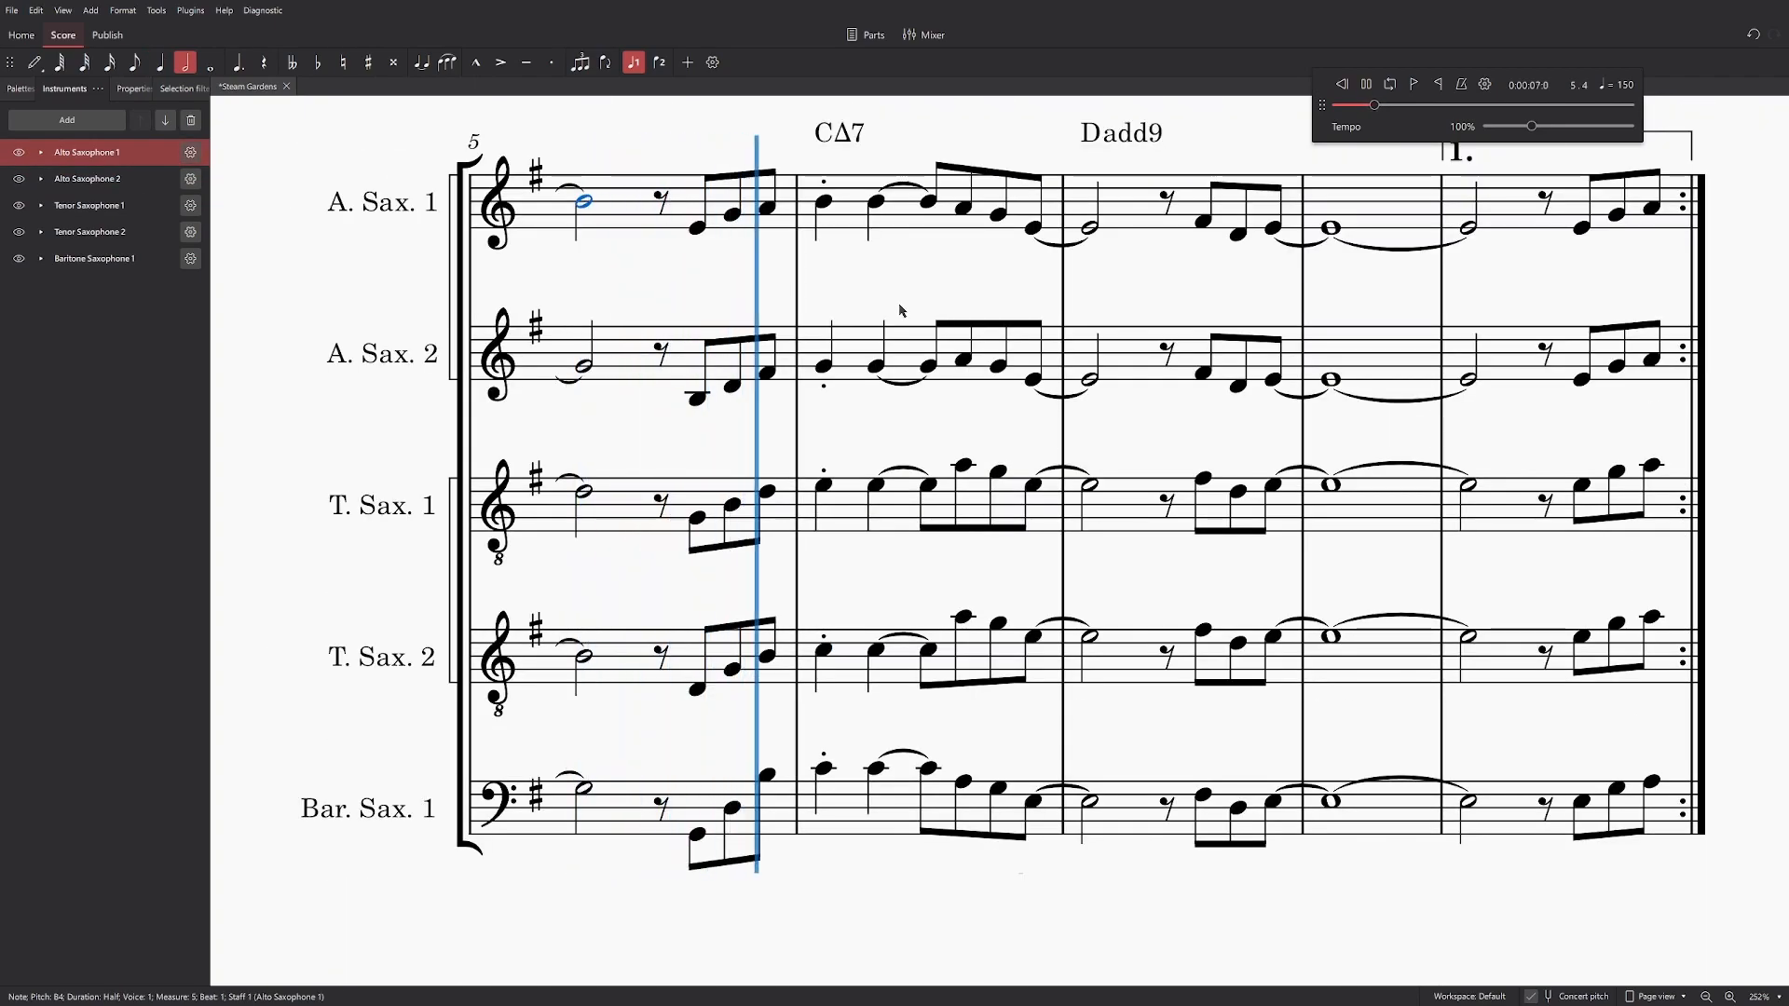
key(space)
click(770, 209)
key(space)
key(space)
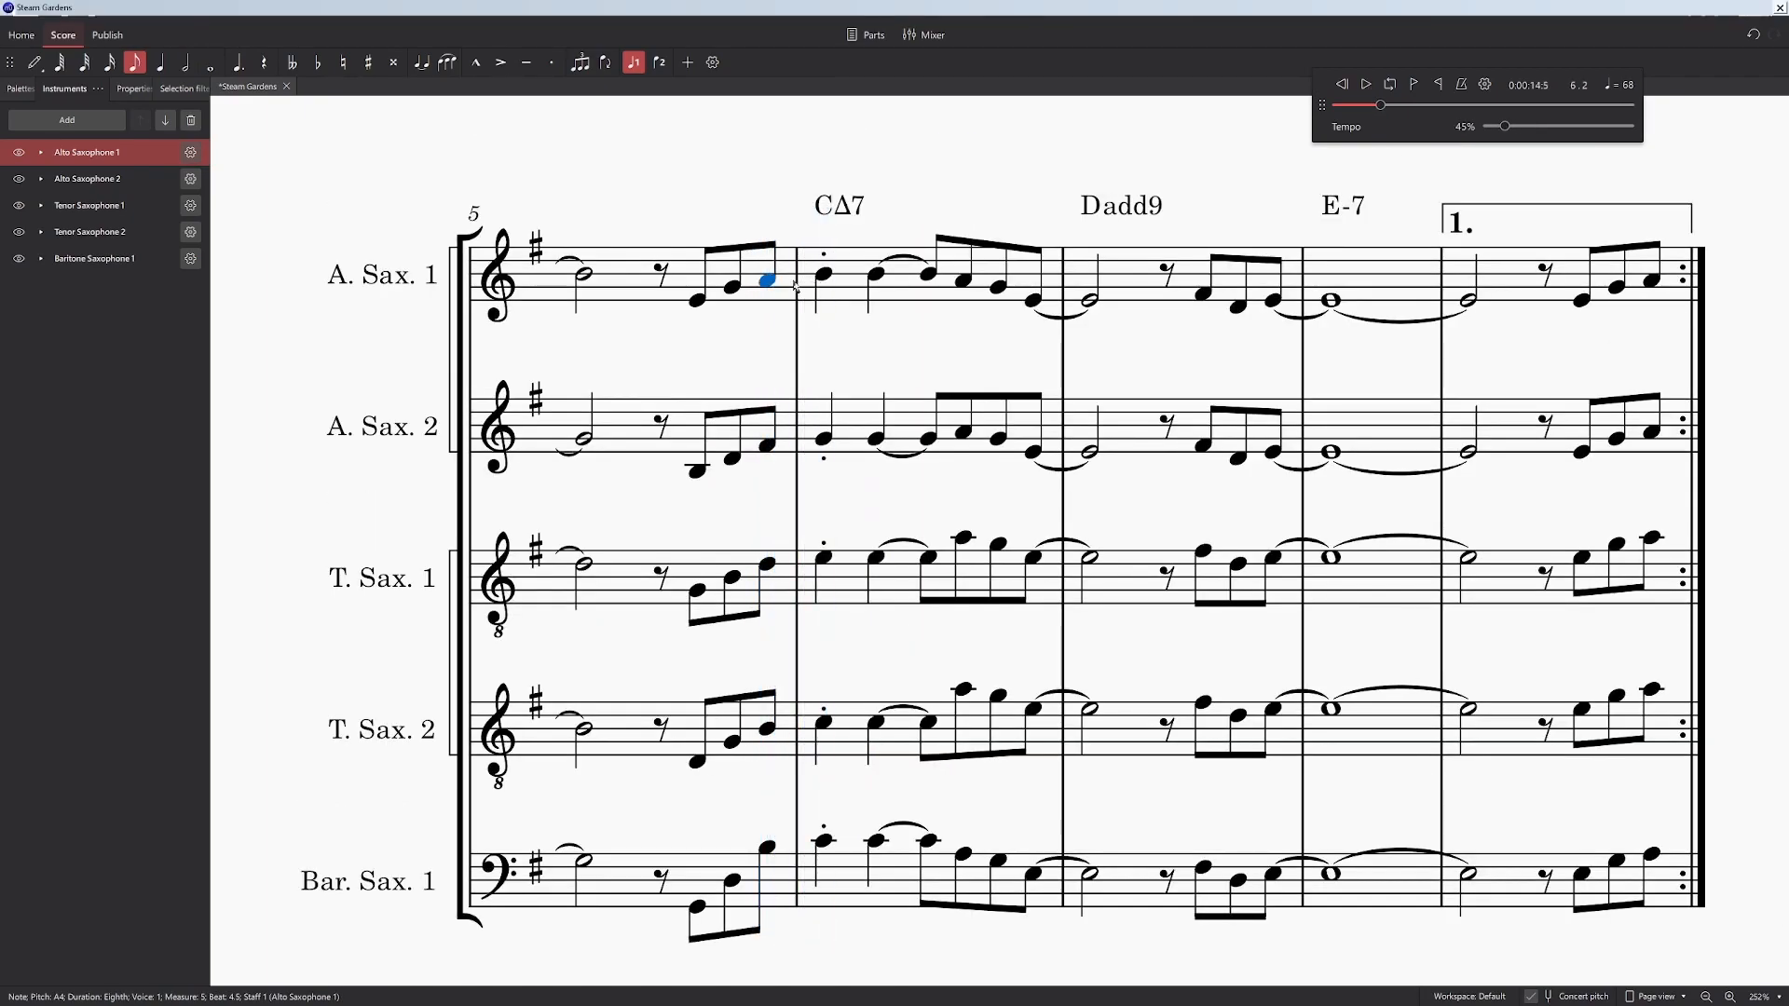
key(space)
key(space)
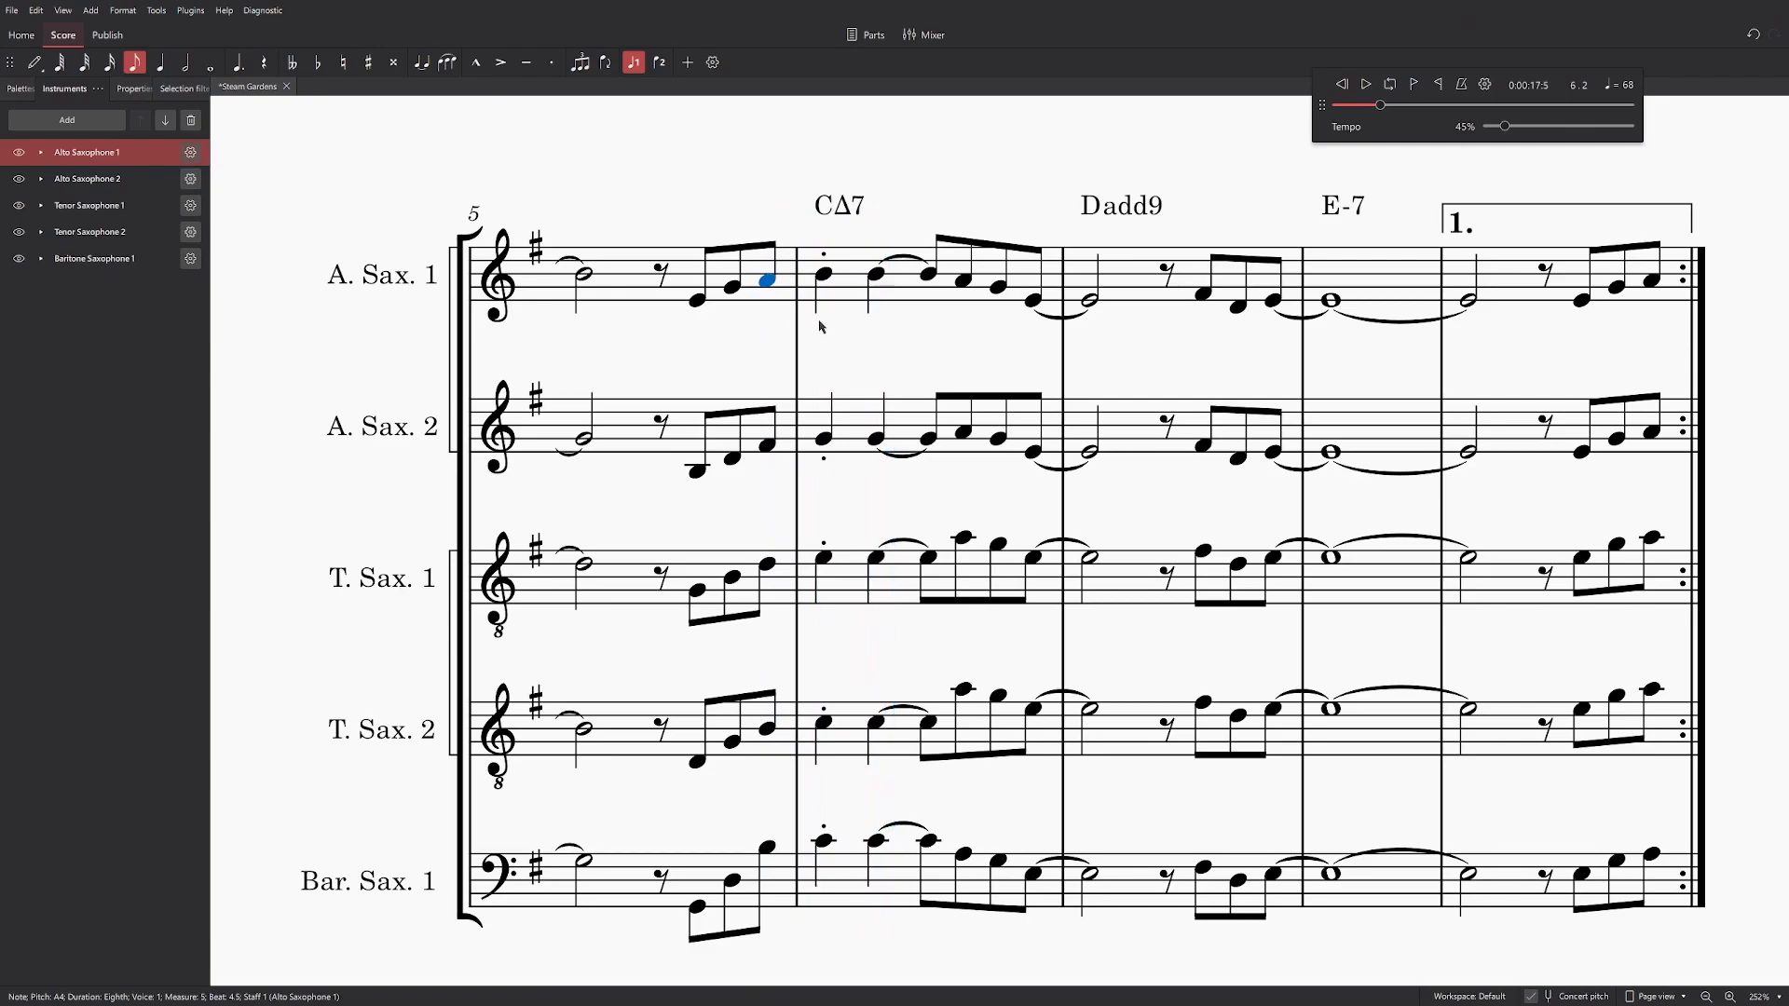
Step: Try lowering measure 5's last eighth note to F4 in Alto Saxophone 2 and Bb3 in Tenor Saxophone 2 and Baritone, and play it
click(767, 448)
key(Down)
click(767, 730)
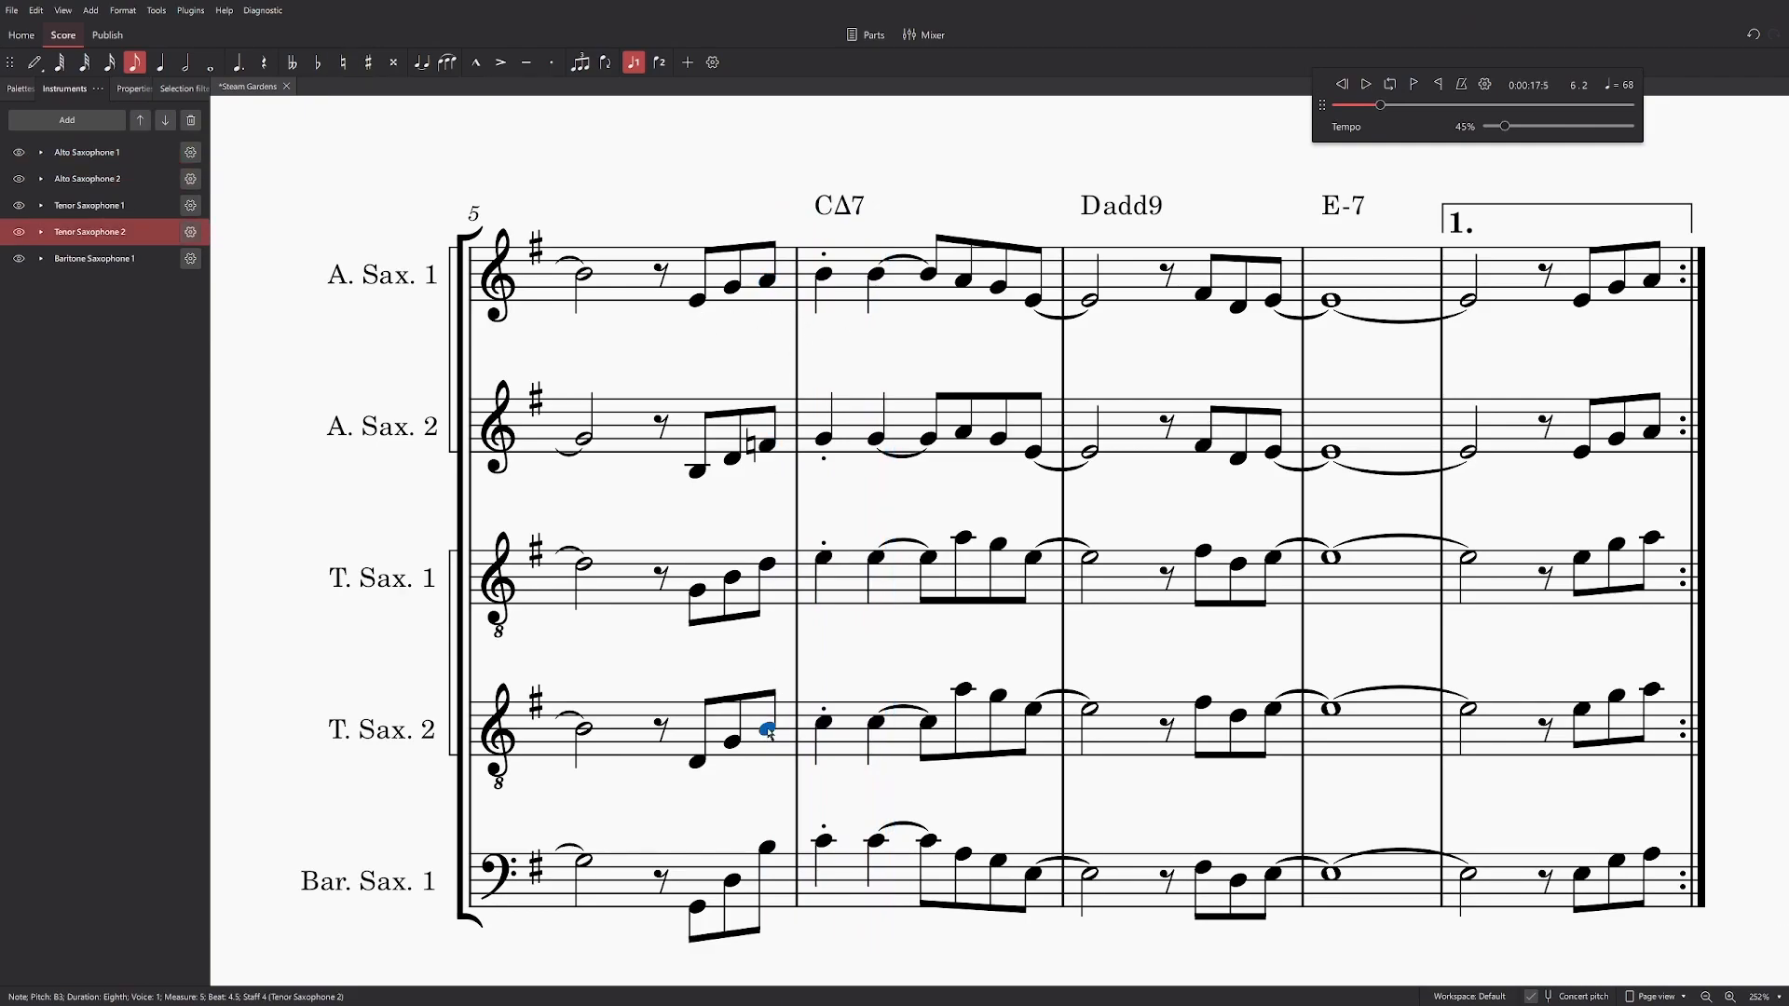
key(Down)
click(767, 842)
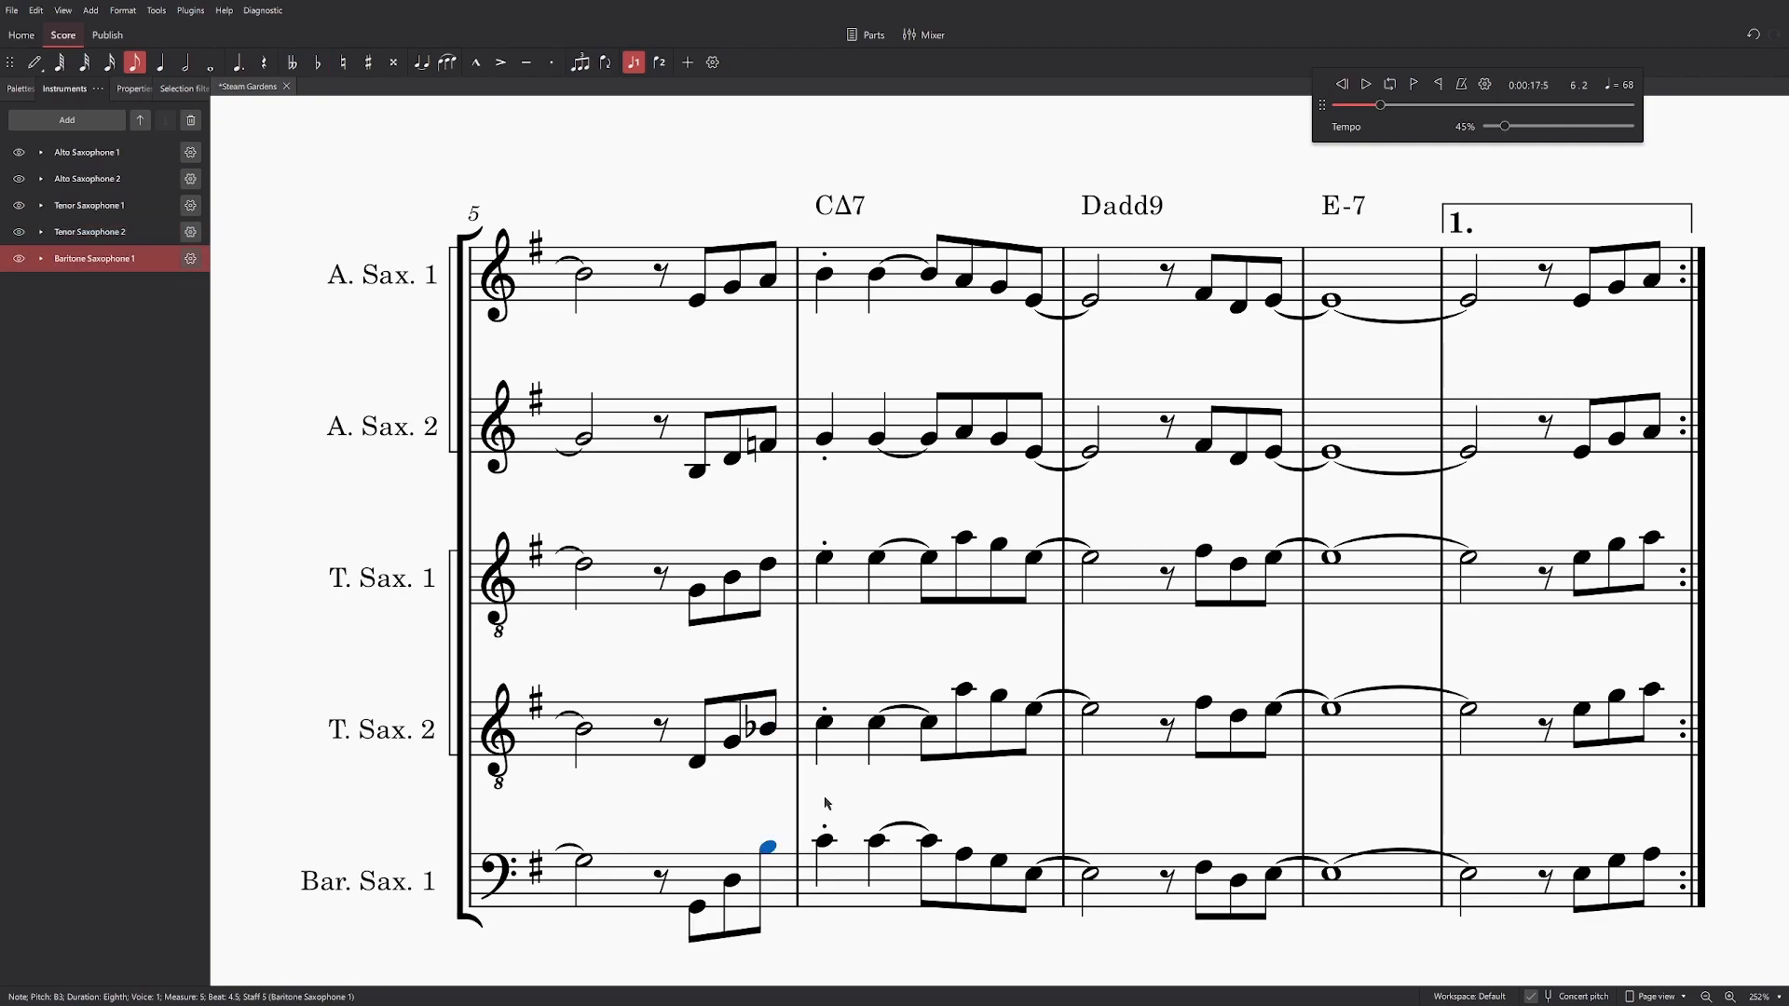
key(Down)
click(767, 728)
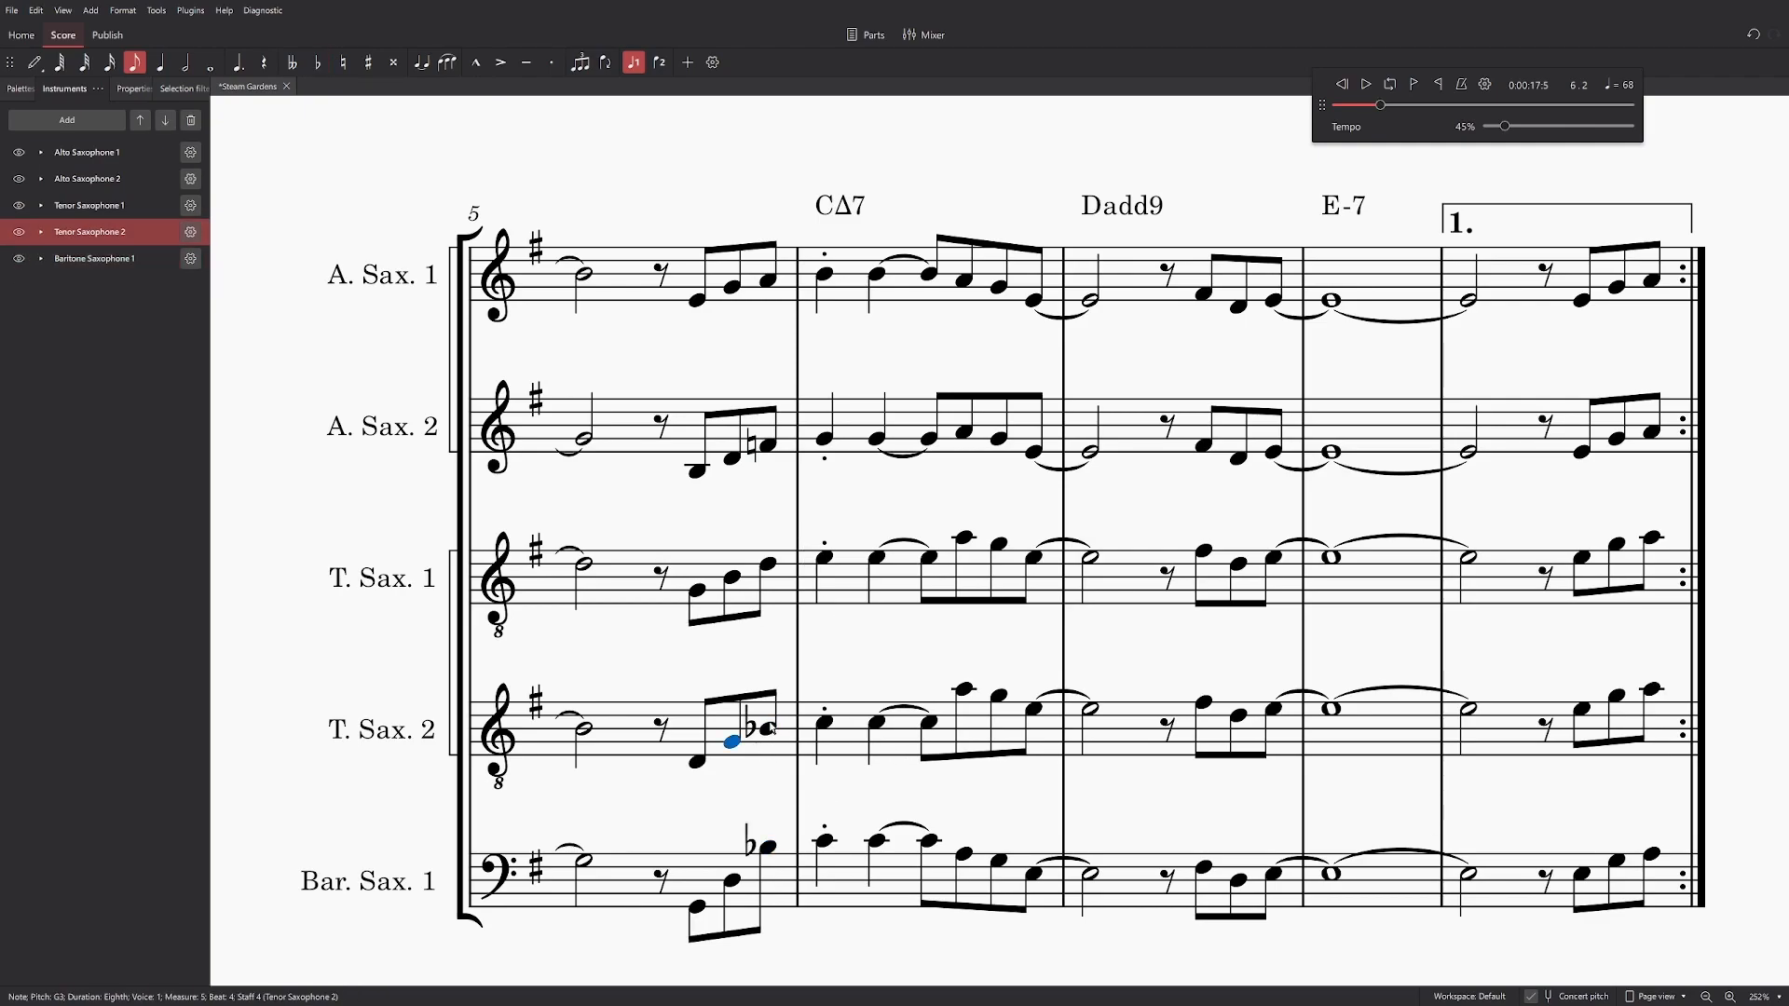
key(space)
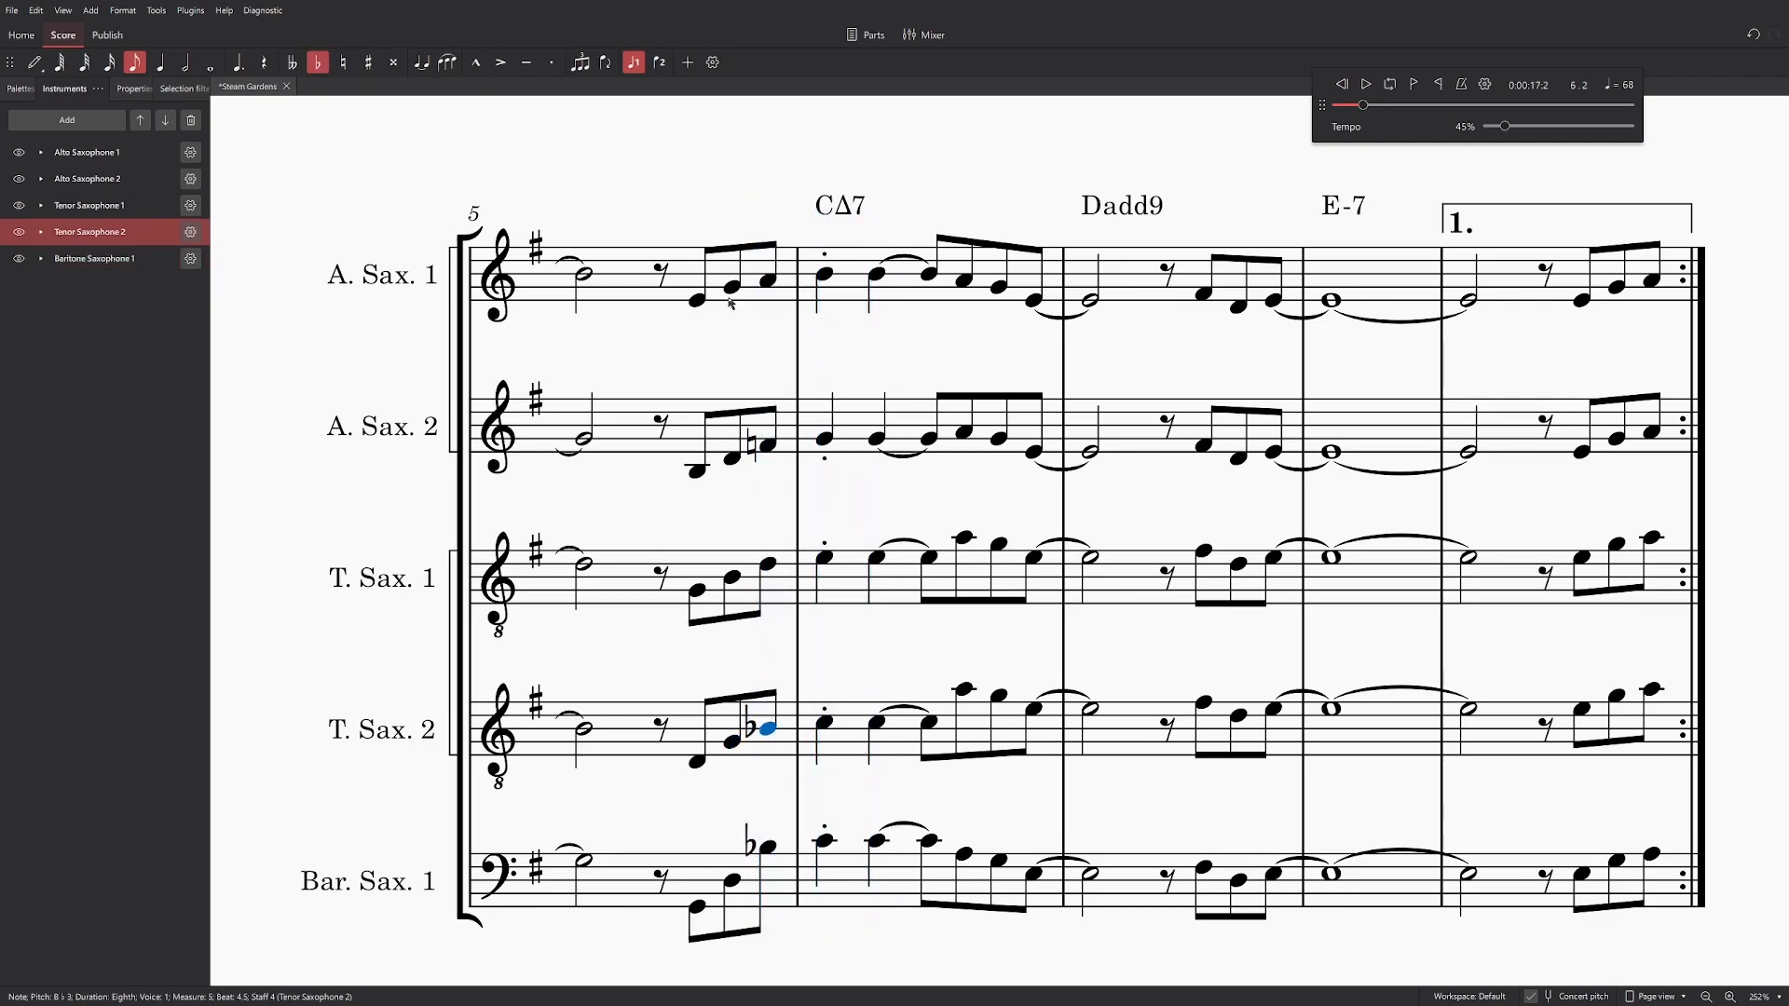
click(697, 300)
Step: Undo the semitone changes to the last eighth note of measure 5 in the alto, tenor and baritone parts
key(ctrl+z)
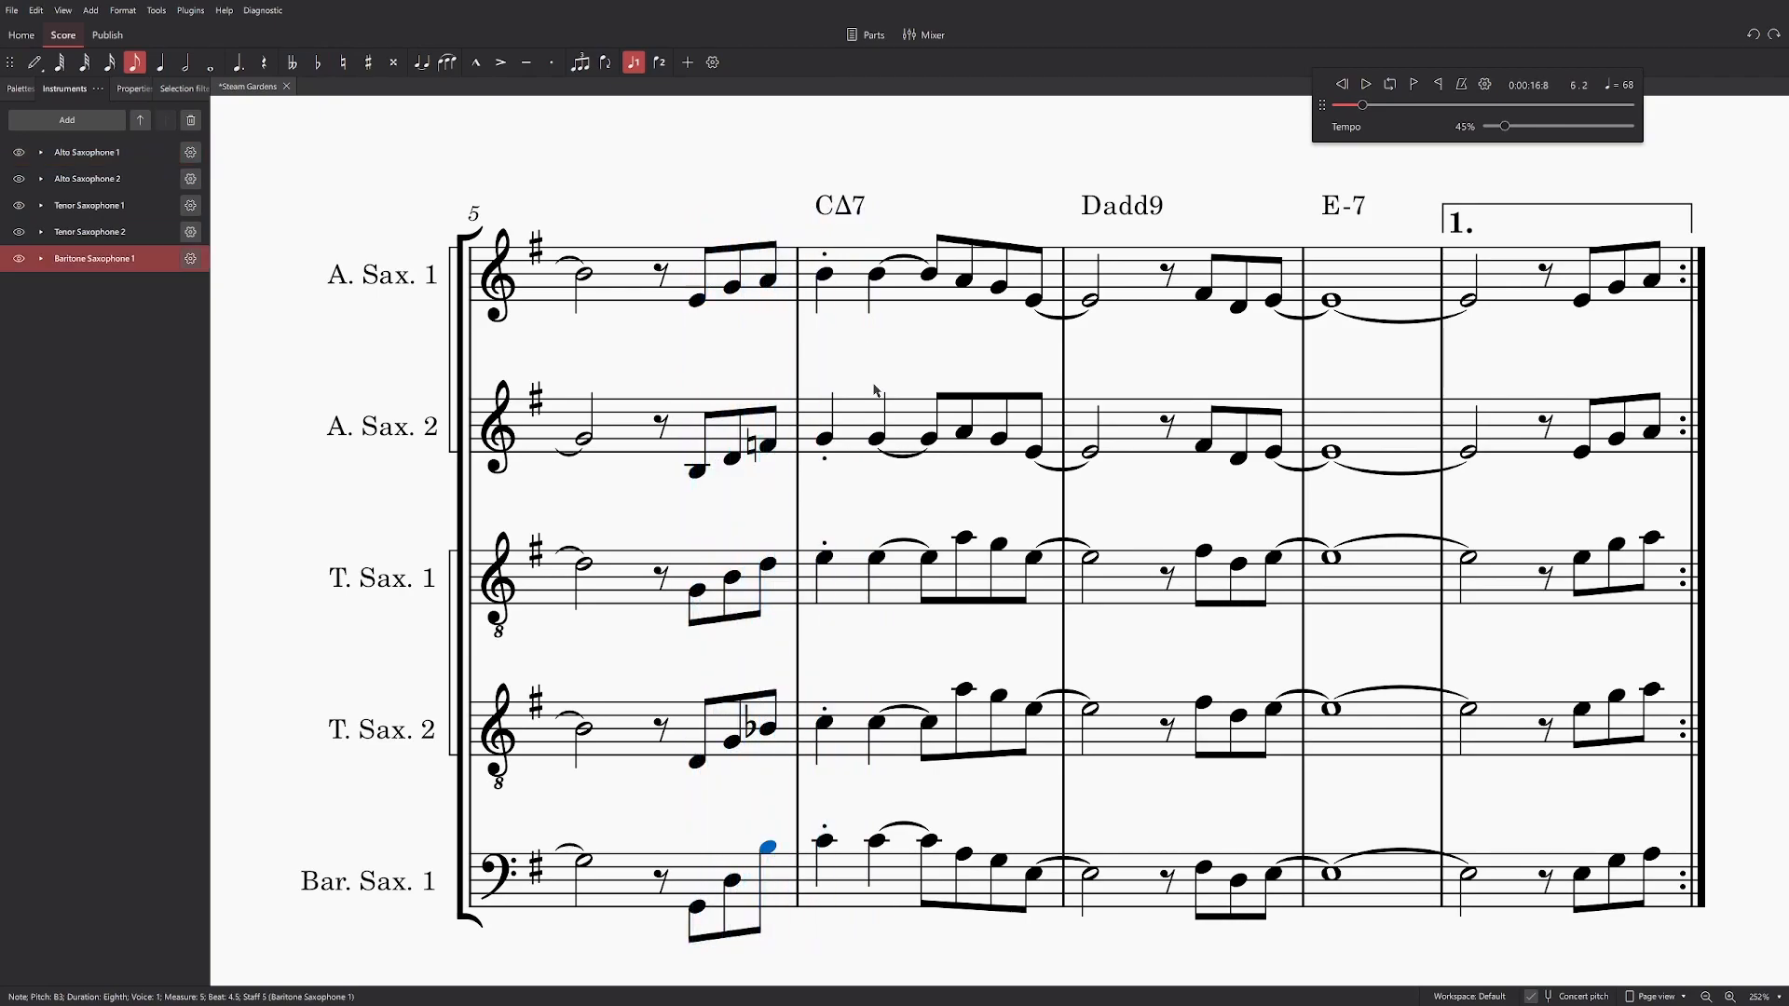
key(ctrl+z)
key(ctrl+z)
key(ctrl+z)
Step: Replay the end of measure 5 into measure 6, and return the playback tempo to 100%
key(space)
key(space)
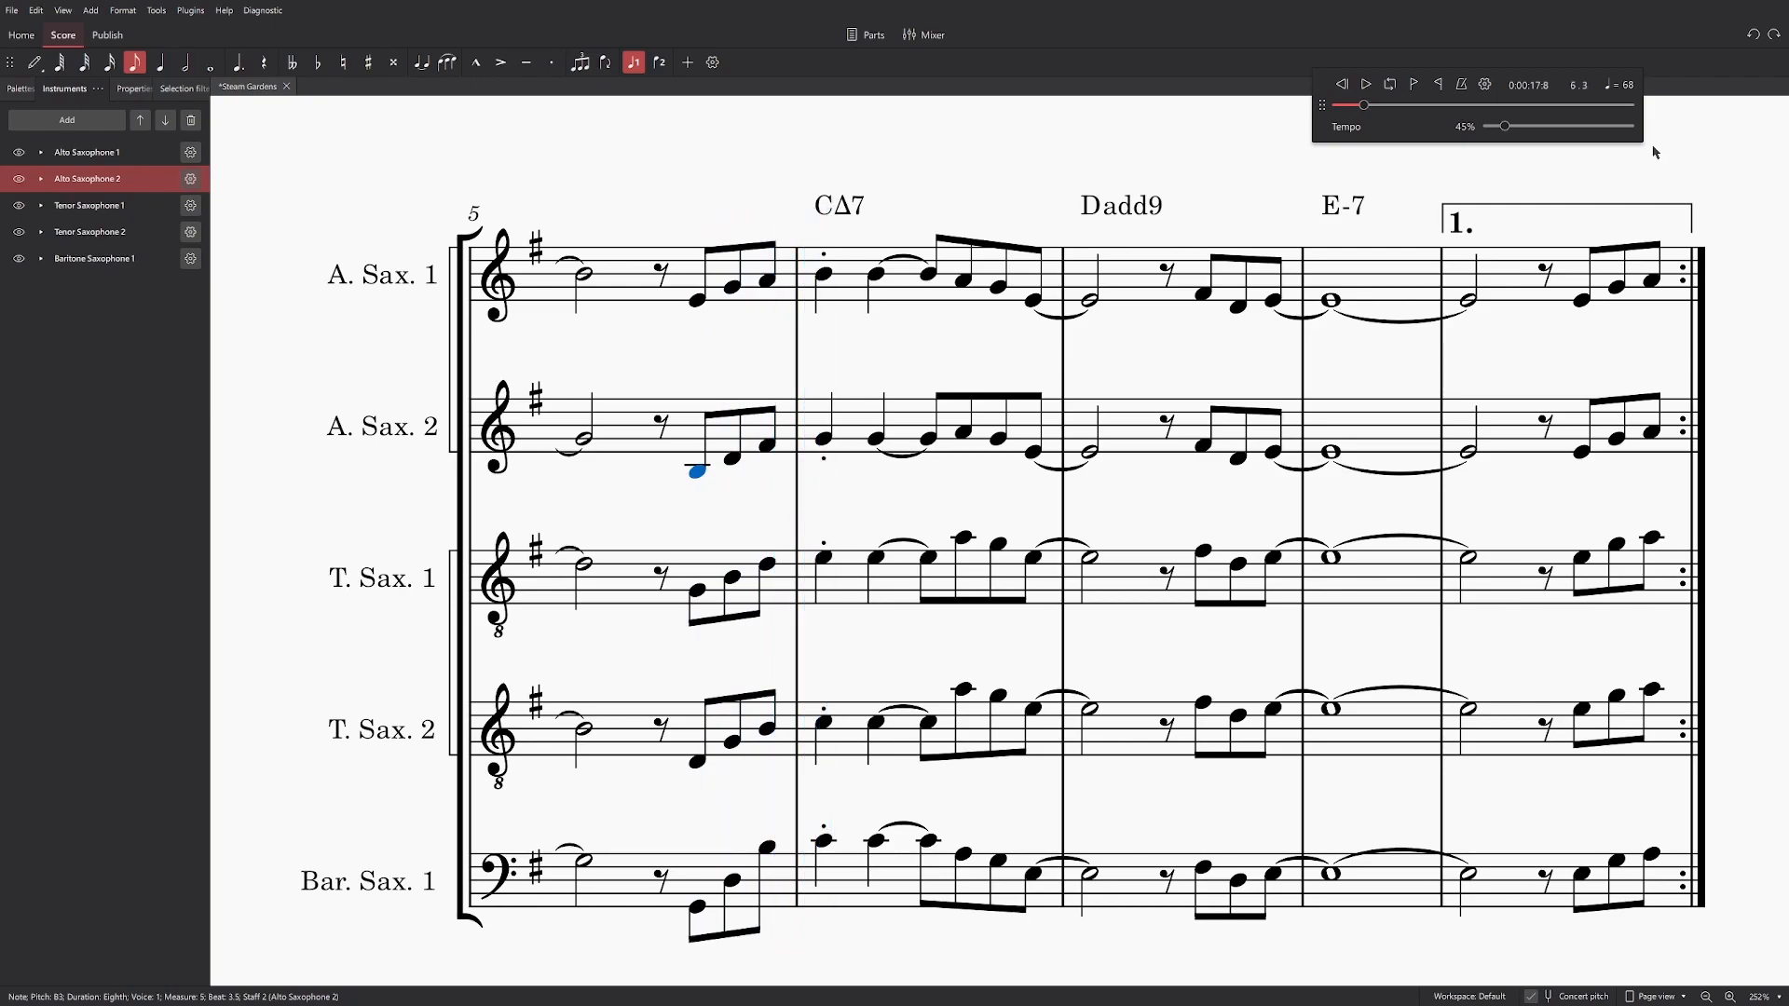
drag(1506, 129, 1537, 133)
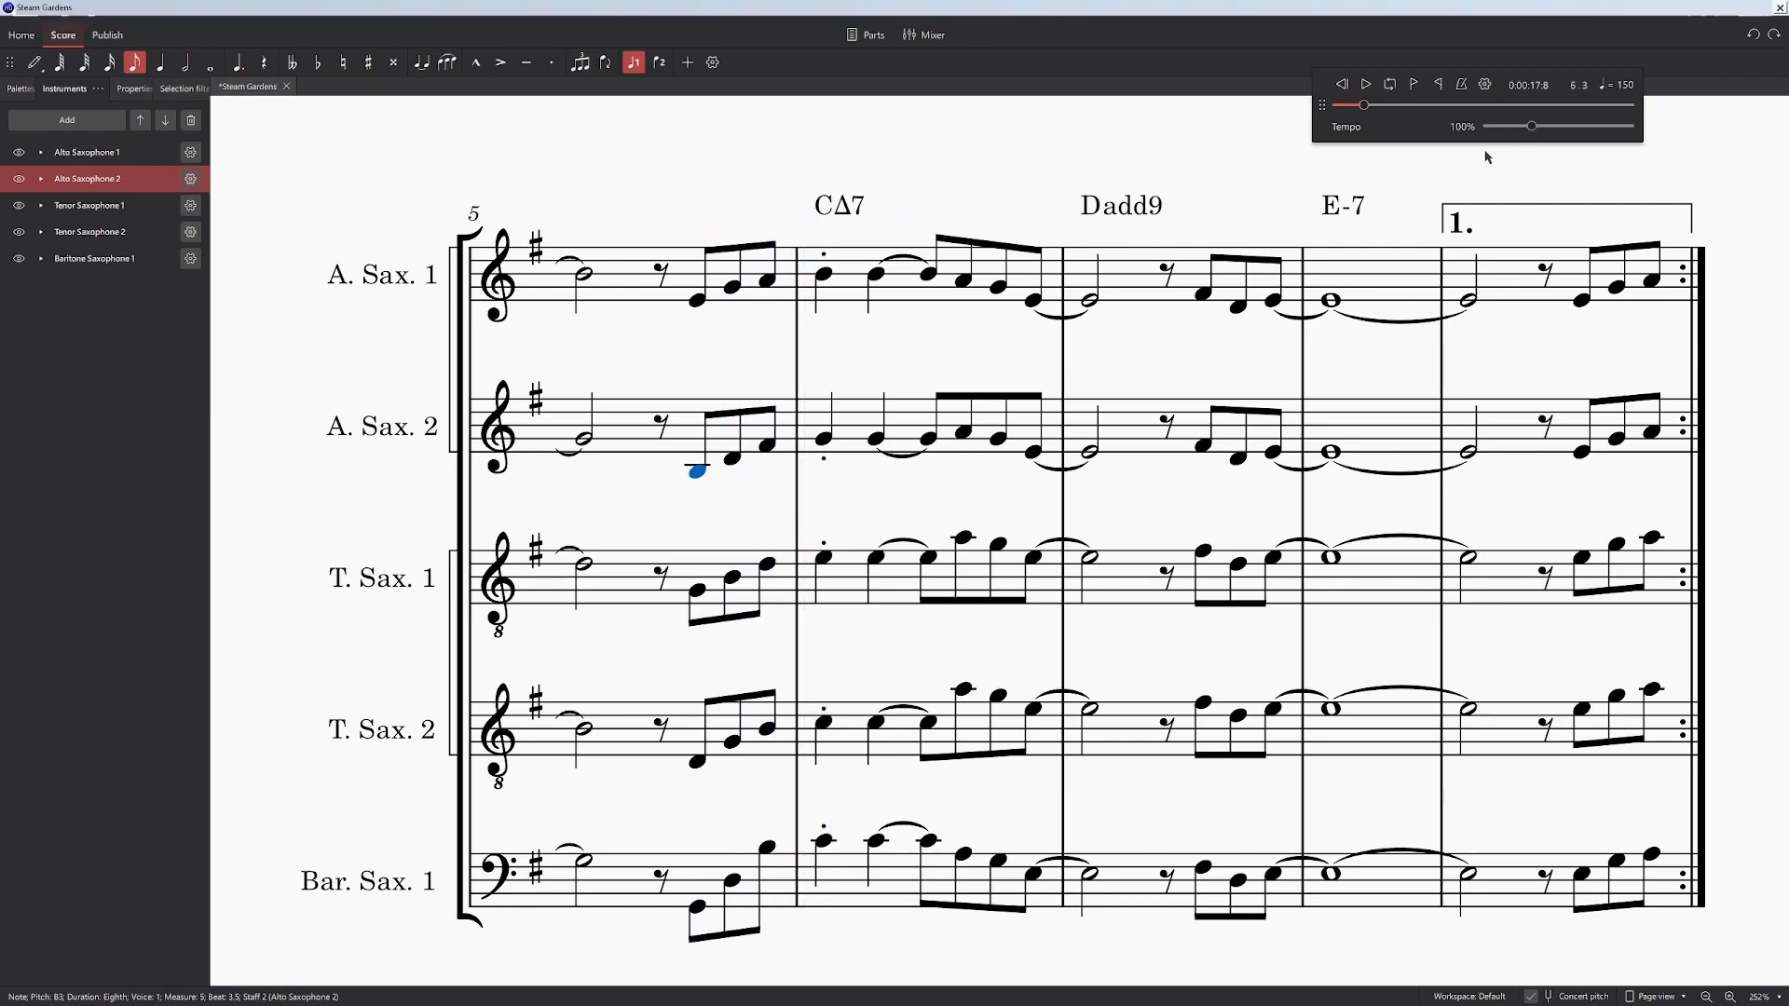
click(949, 185)
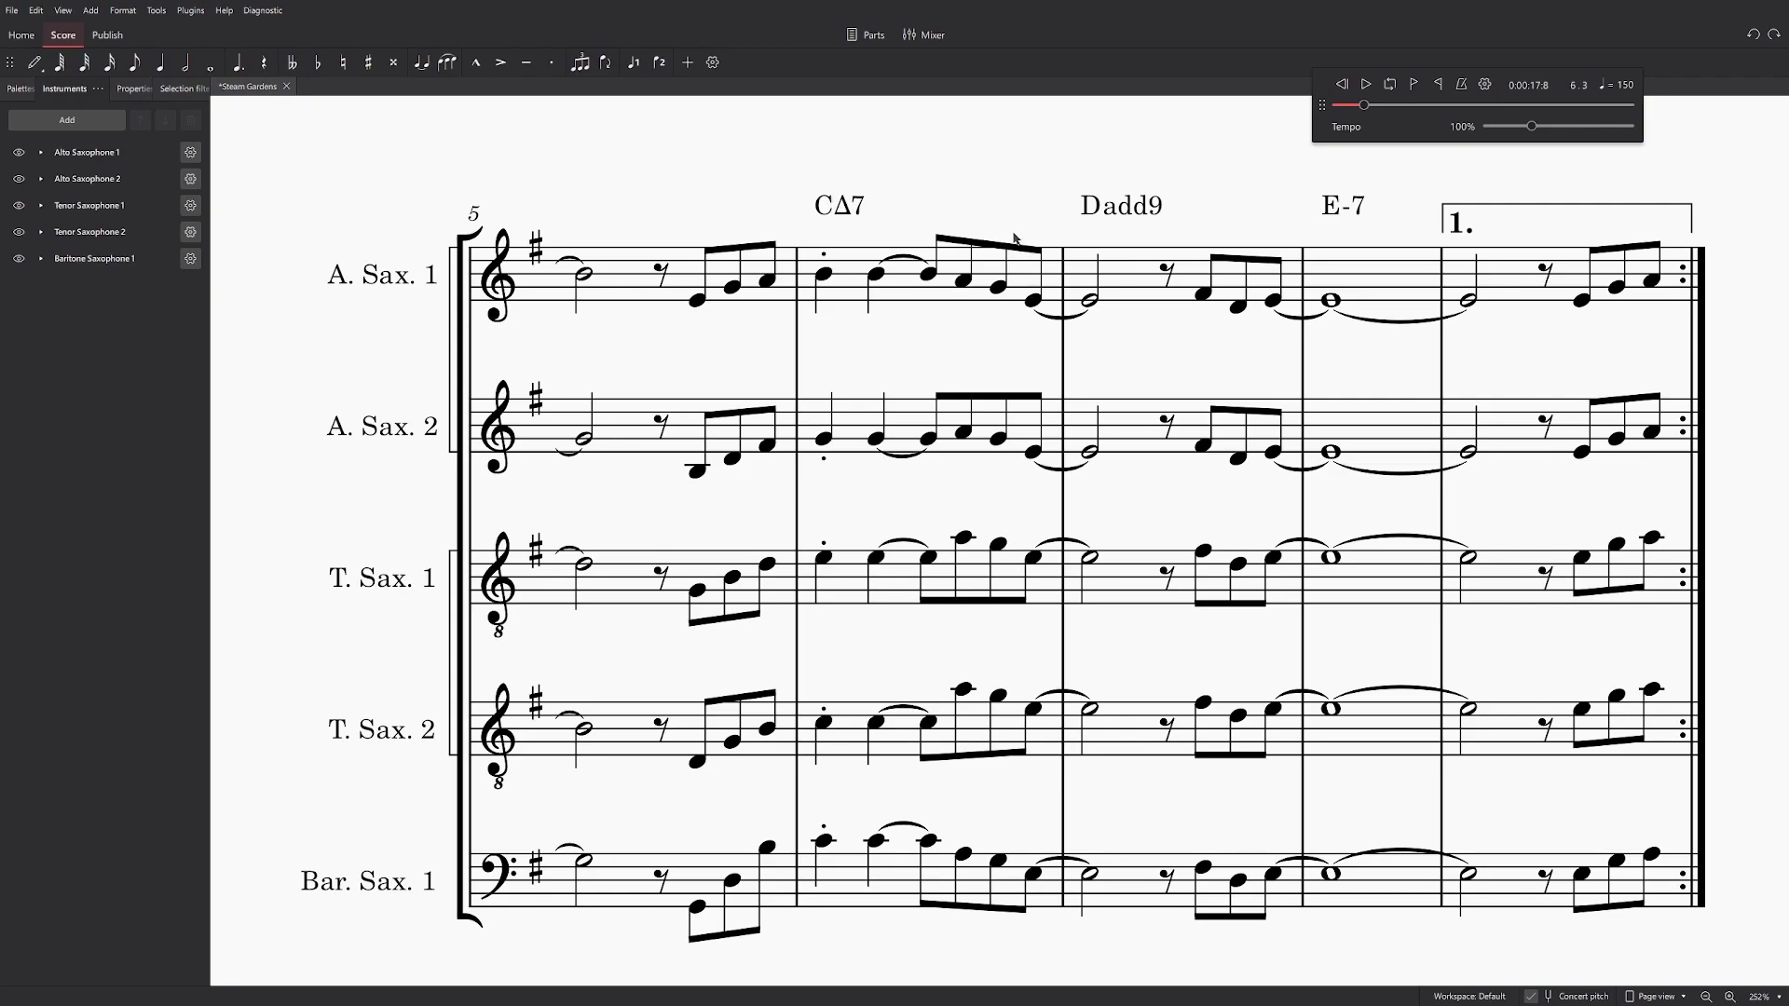
Step: Examine the melody's eighth notes in the second half of measure 6 against the surrounding chords
scroll(1068, 369, down, 2)
drag(1343, 693, 384, 900)
drag(1497, 527, 1397, 796)
scroll(1397, 796, down, 3)
scroll(1230, 494, up, 5)
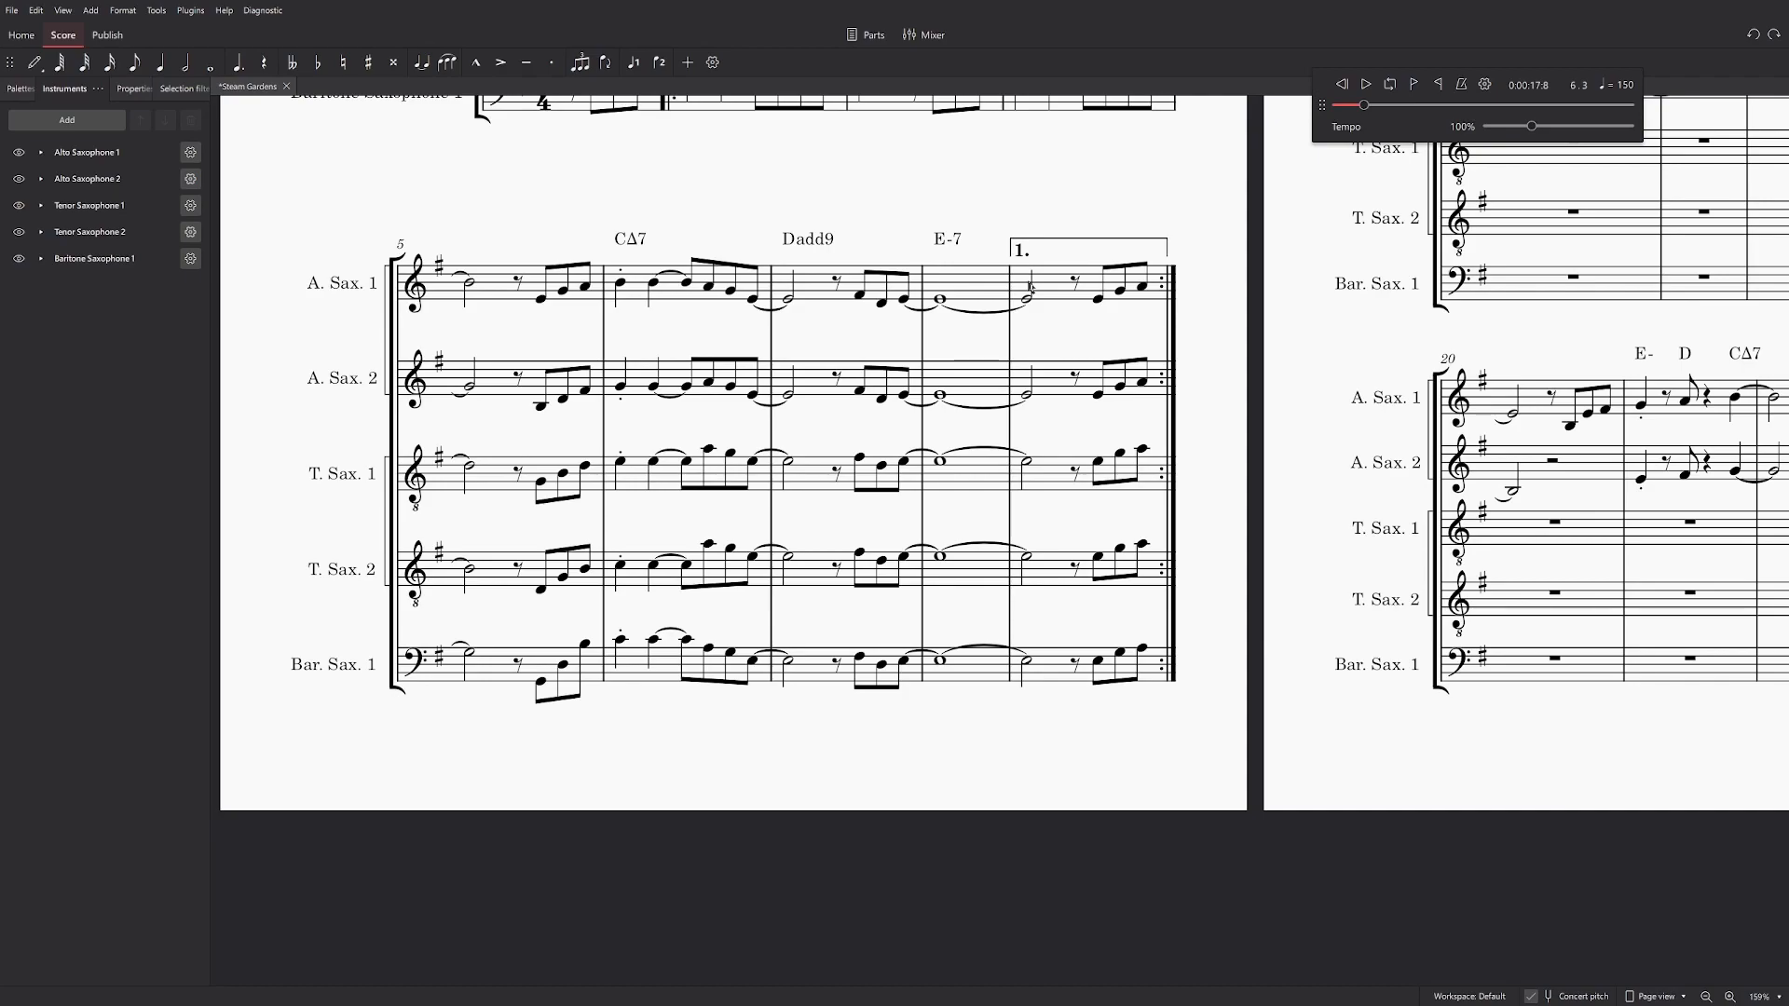
click(708, 383)
scroll(709, 382, up, 2)
drag(808, 264, 911, 287)
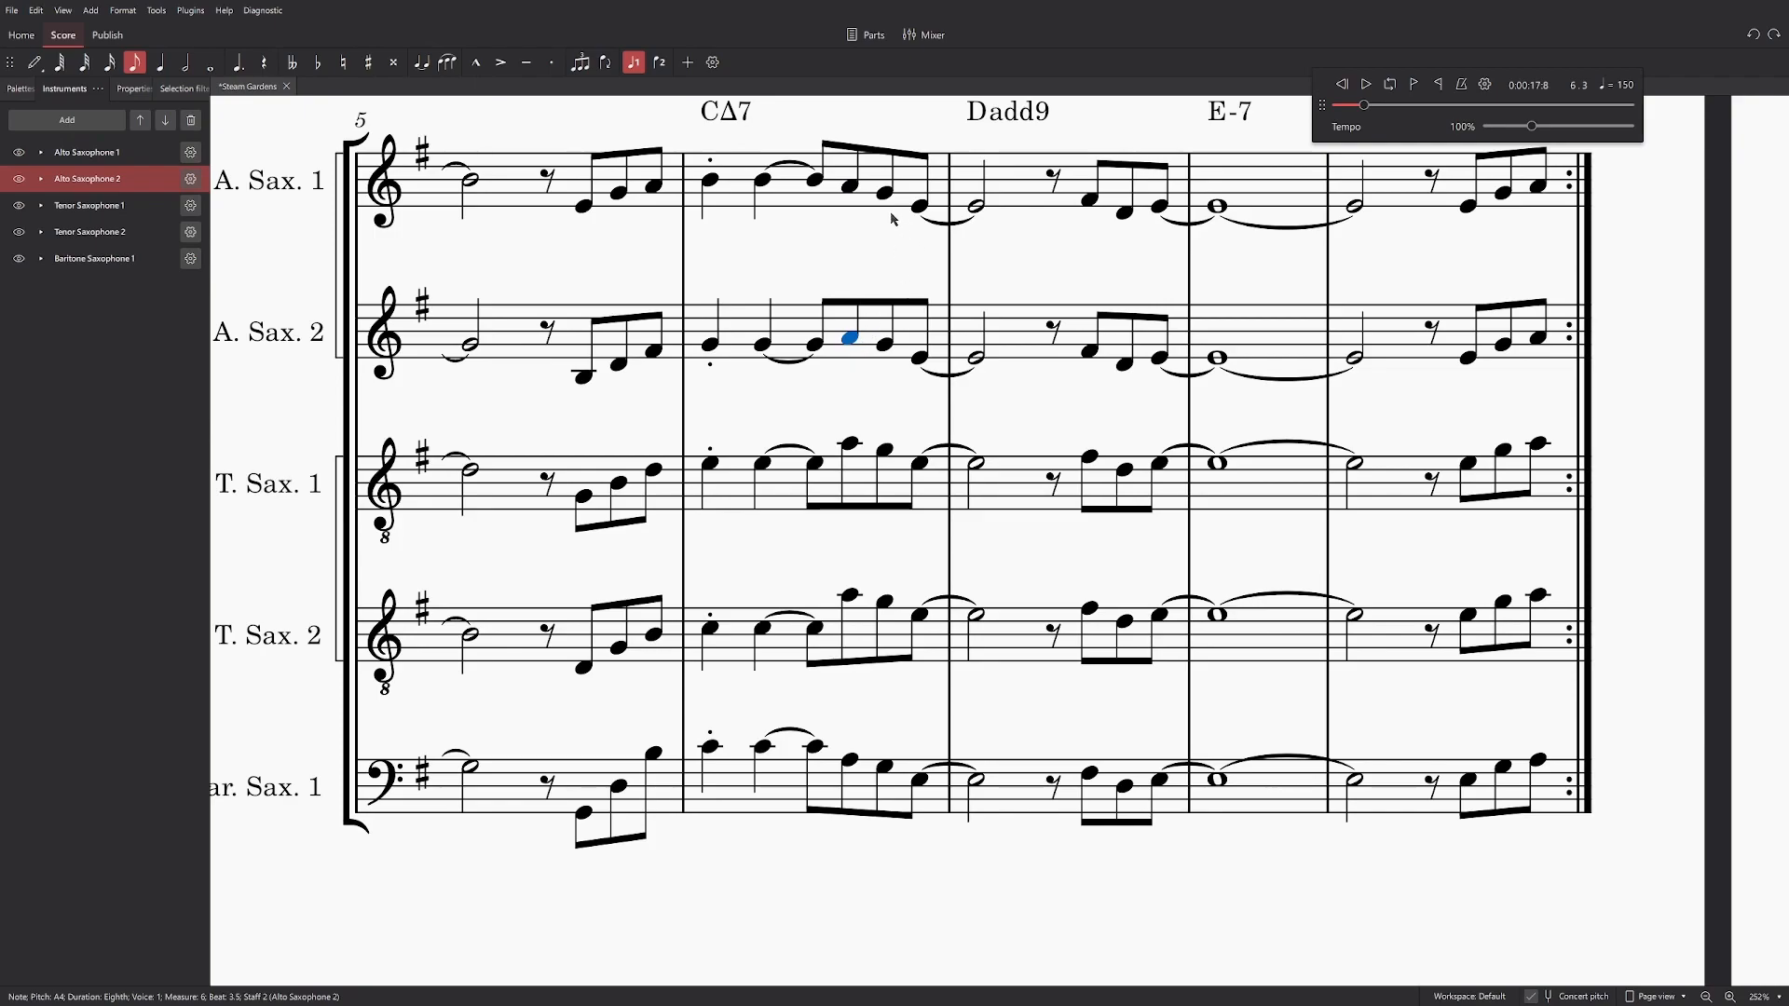
click(848, 185)
click(885, 196)
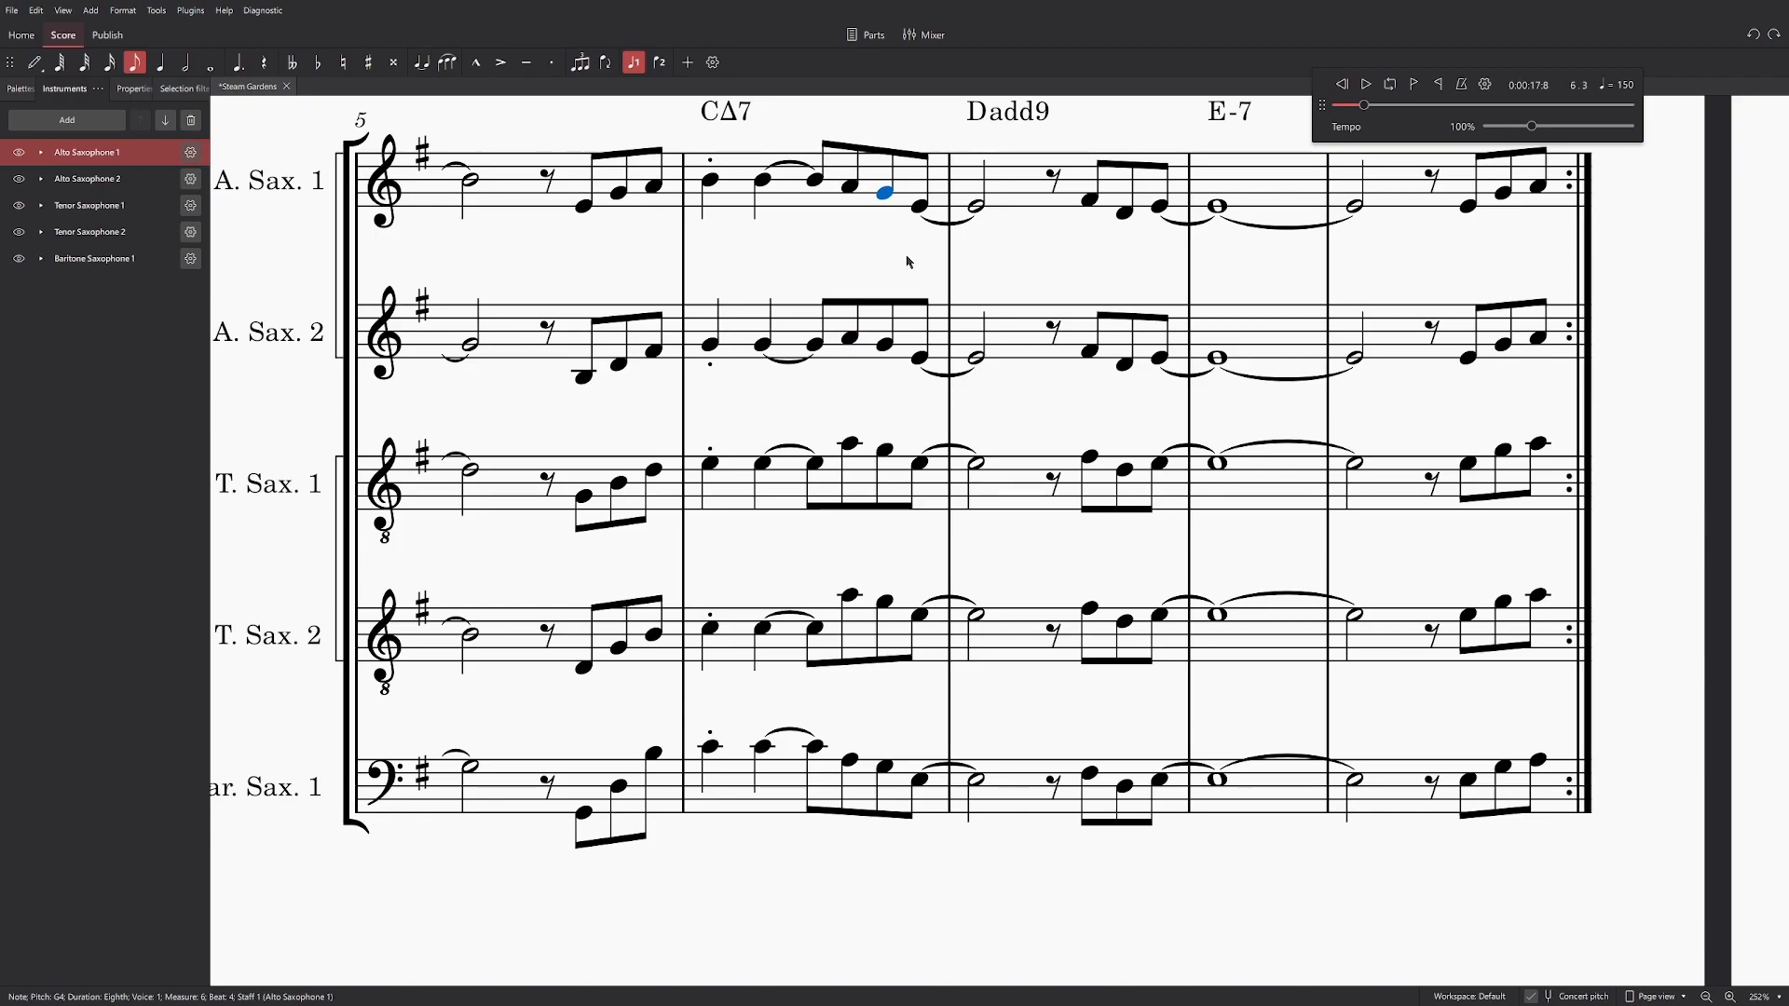
Step: Set the beat 3.5 note of measure 6 to G4 in Alto Saxophone 2, E4 in Tenor Saxophone 1 and C4 in Tenor Saxophone 2
click(849, 186)
key(alt+Down)
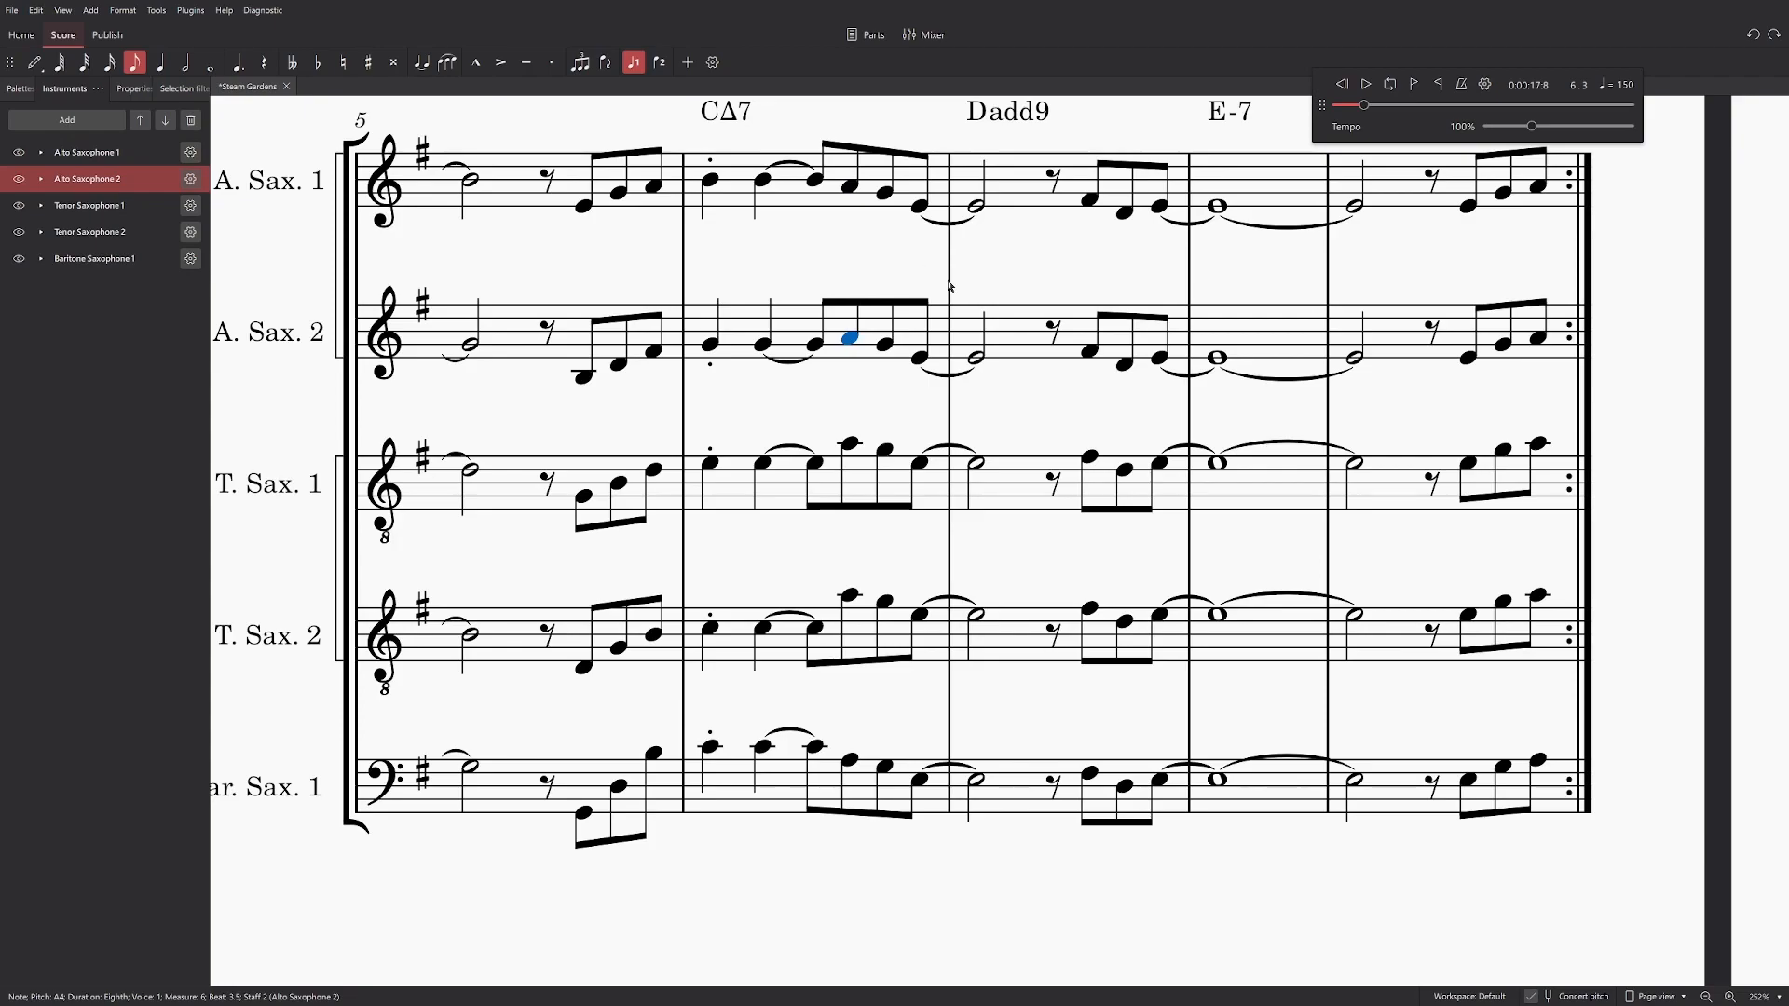
drag(854, 343, 856, 355)
drag(853, 443, 852, 464)
click(815, 463)
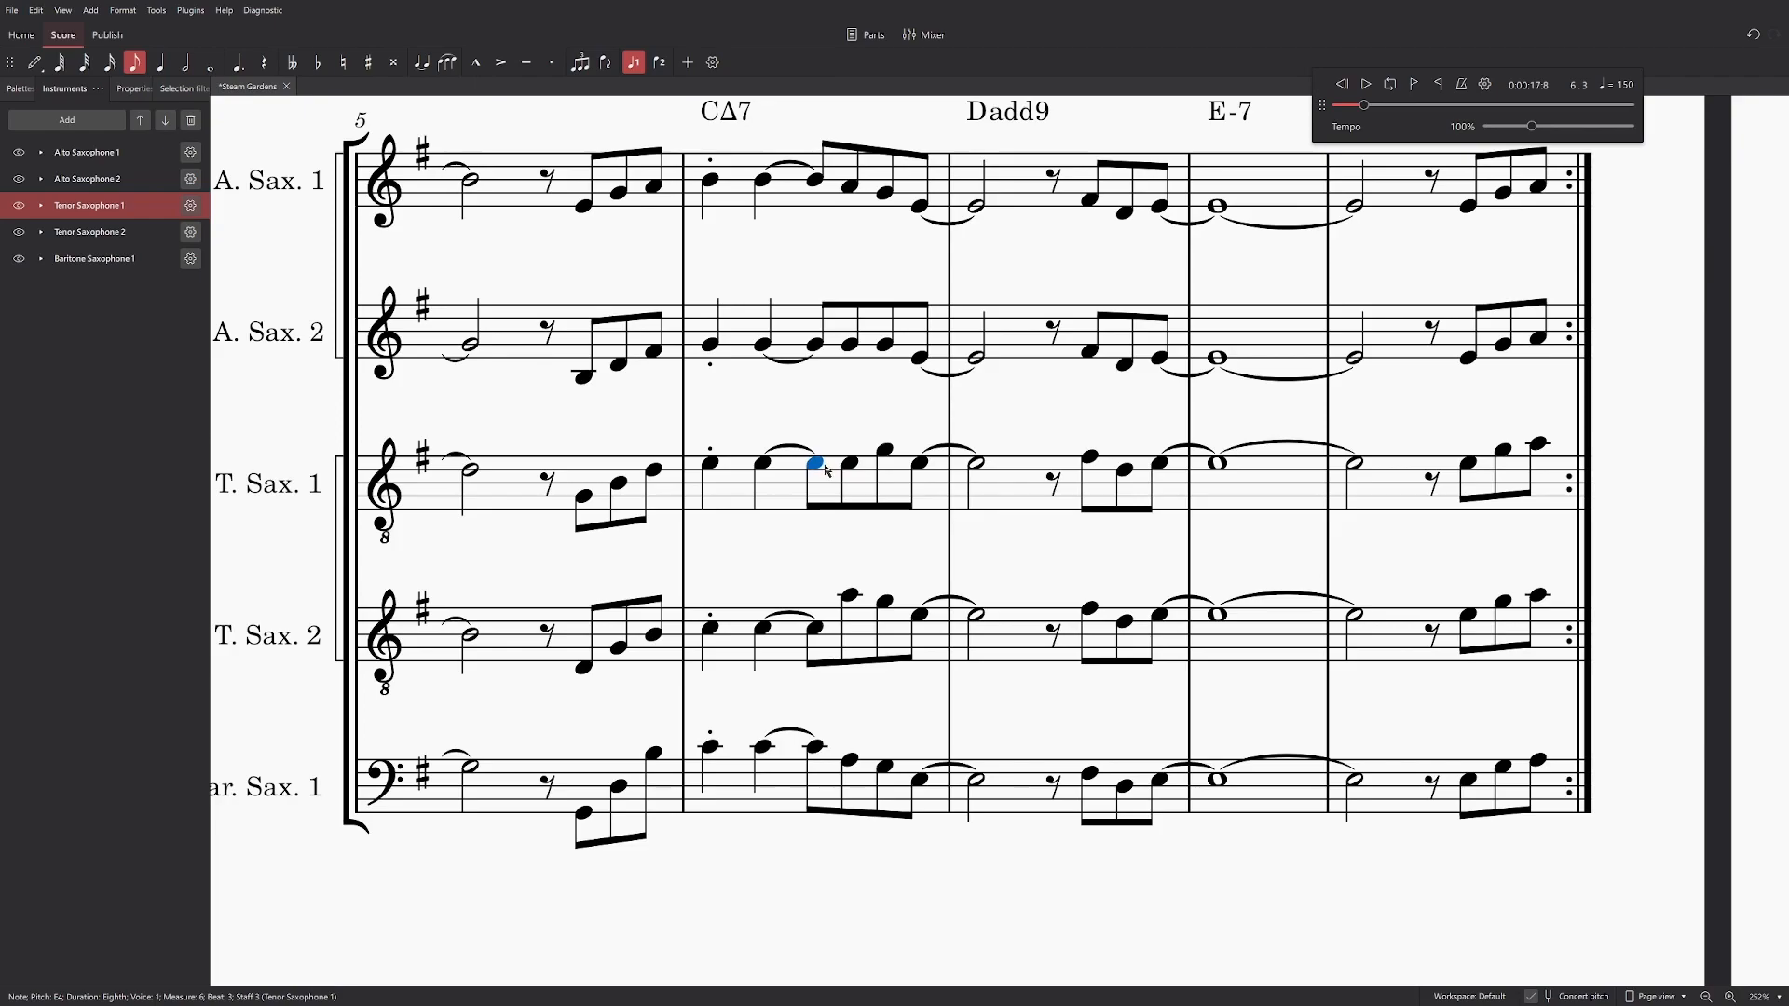
click(851, 469)
drag(859, 602, 861, 633)
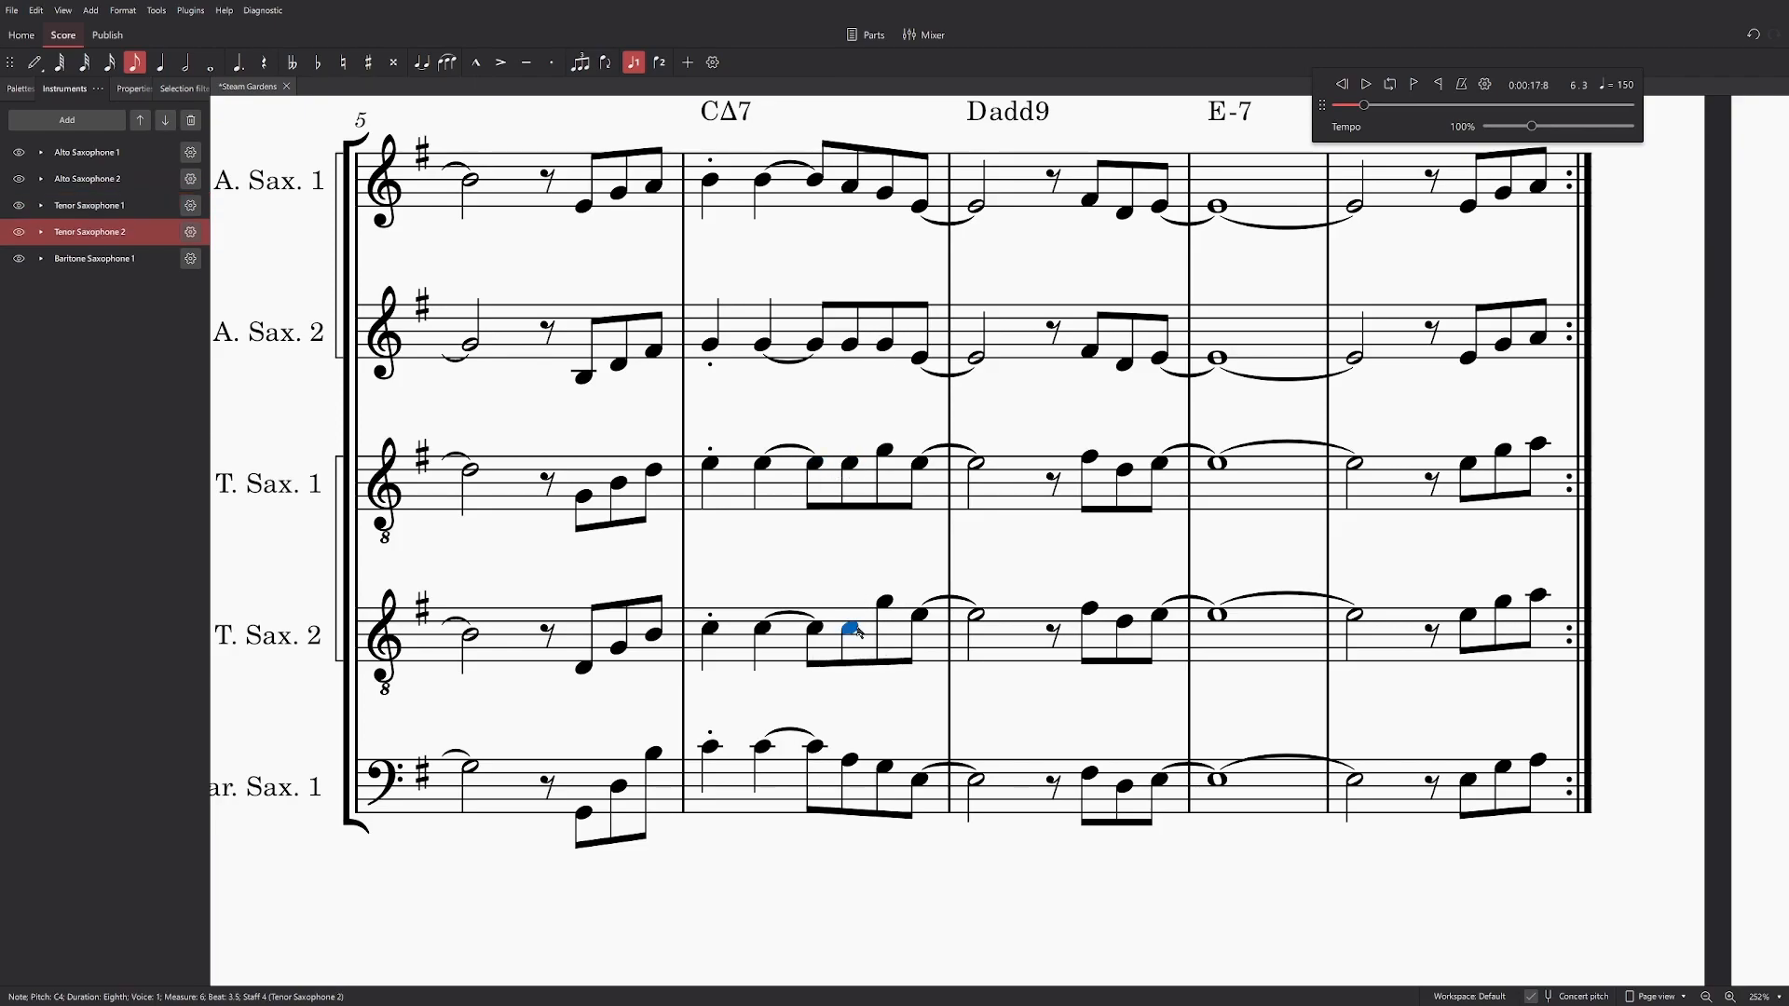
click(850, 762)
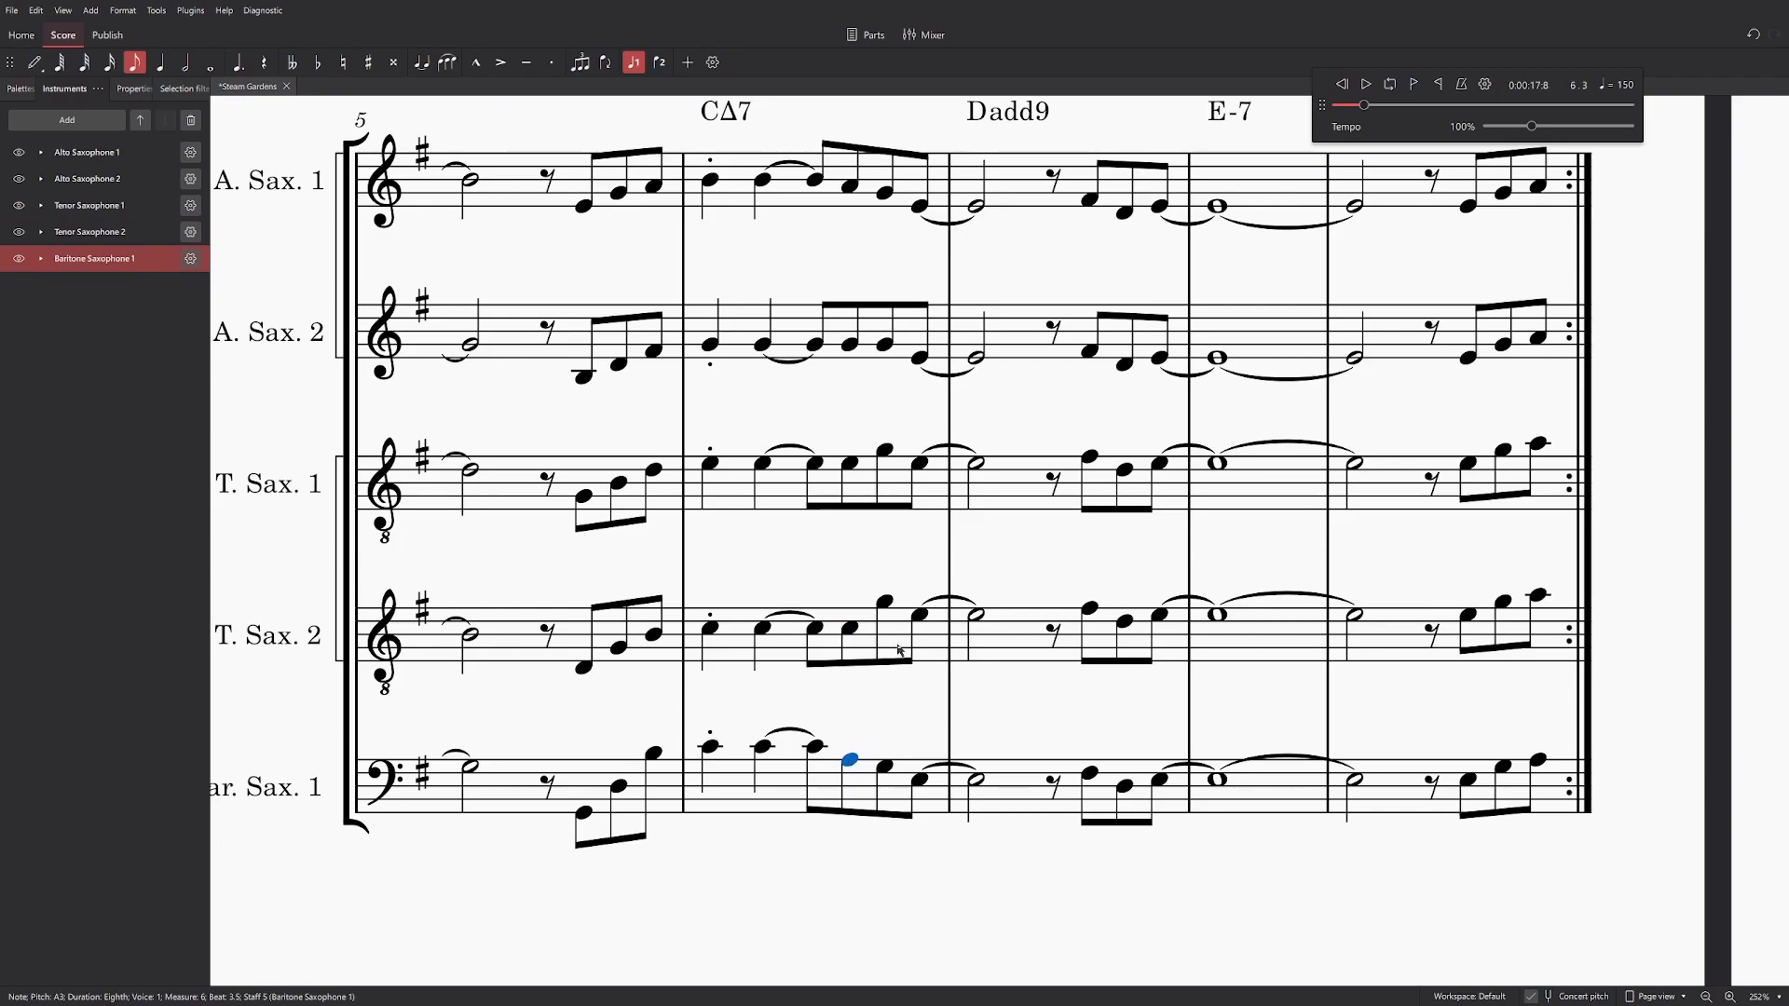
Step: Set the beat 4 note of measure 6 to E4 in Alto Saxophone 2, C4 in Tenor Saxophone 1 and B3 in Tenor Saxophone 2
click(850, 187)
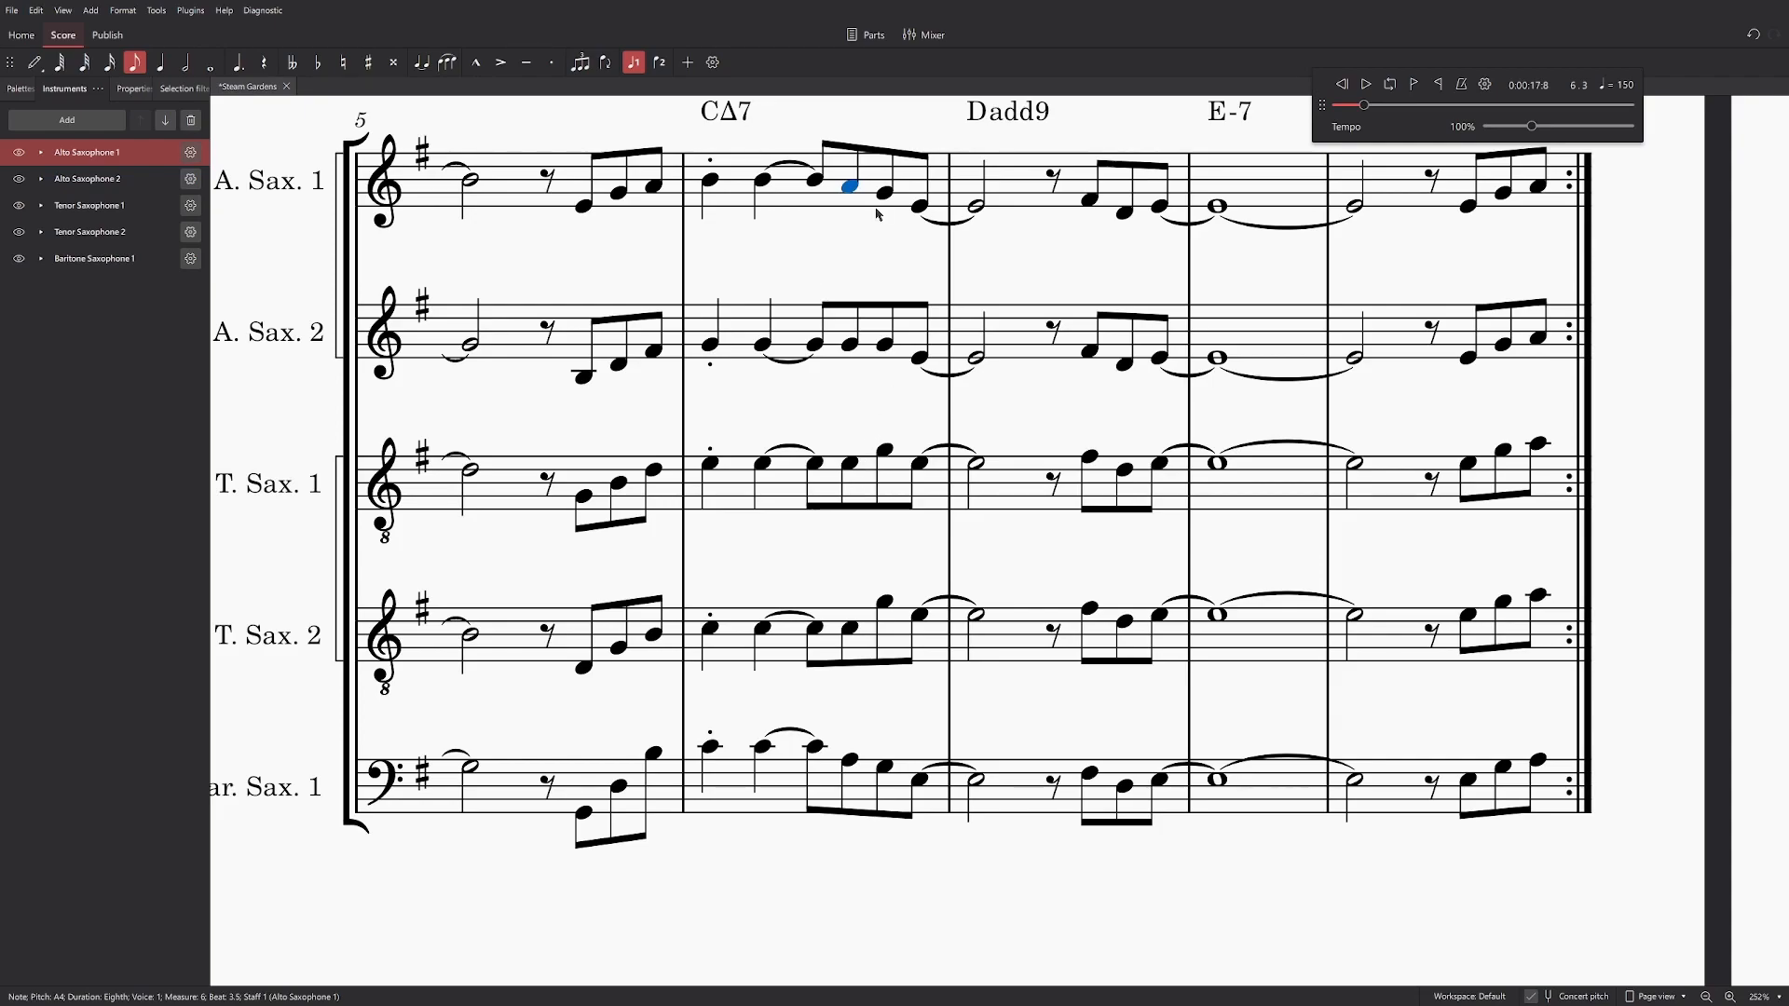
key(Right)
click(887, 357)
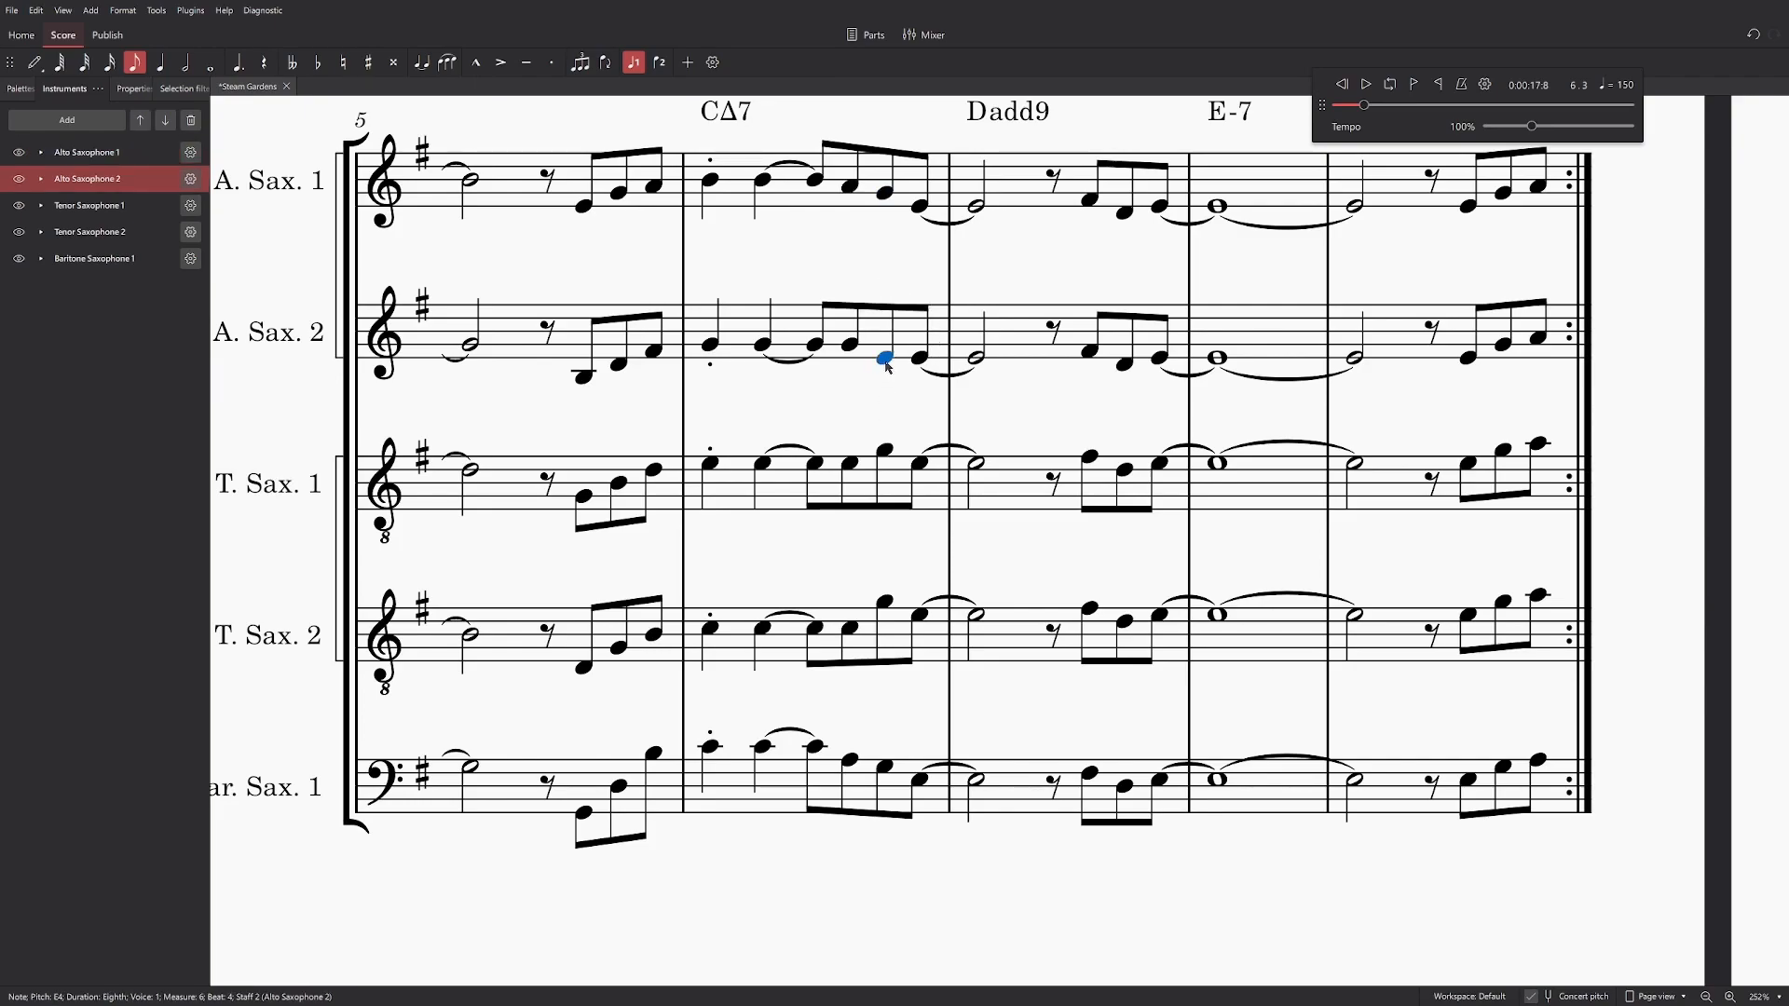
click(885, 465)
drag(885, 472, 887, 481)
click(886, 602)
drag(885, 604, 888, 643)
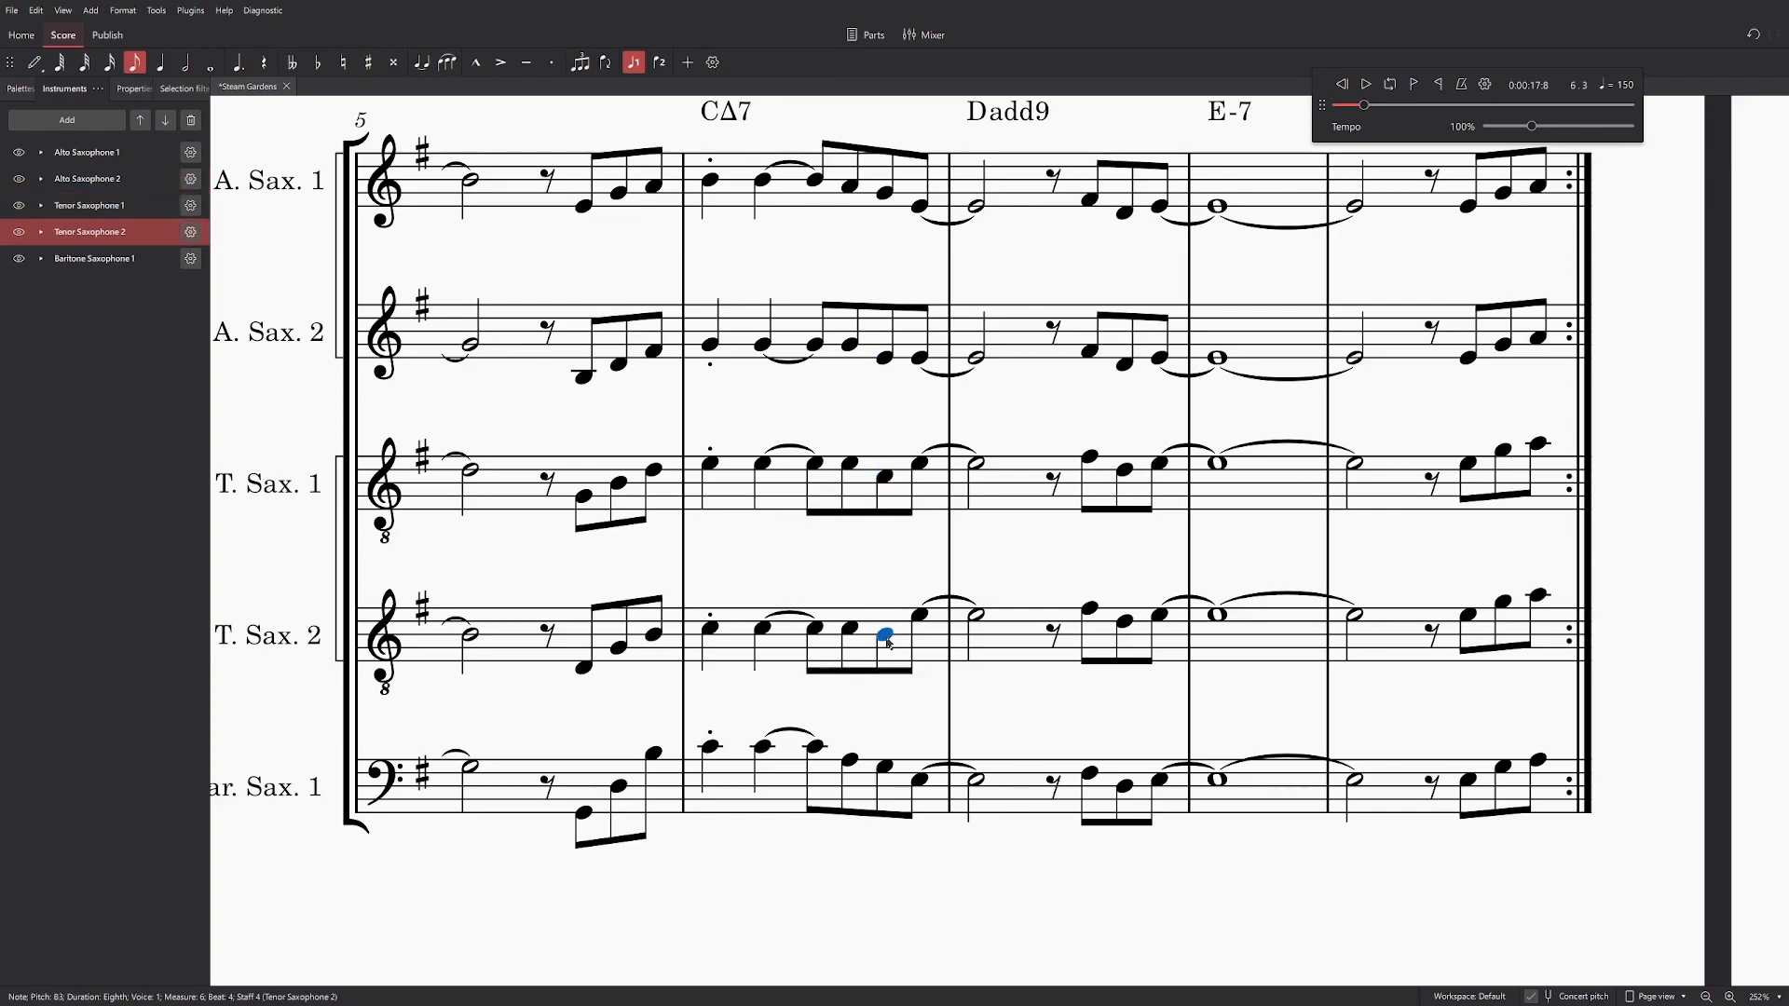
click(886, 767)
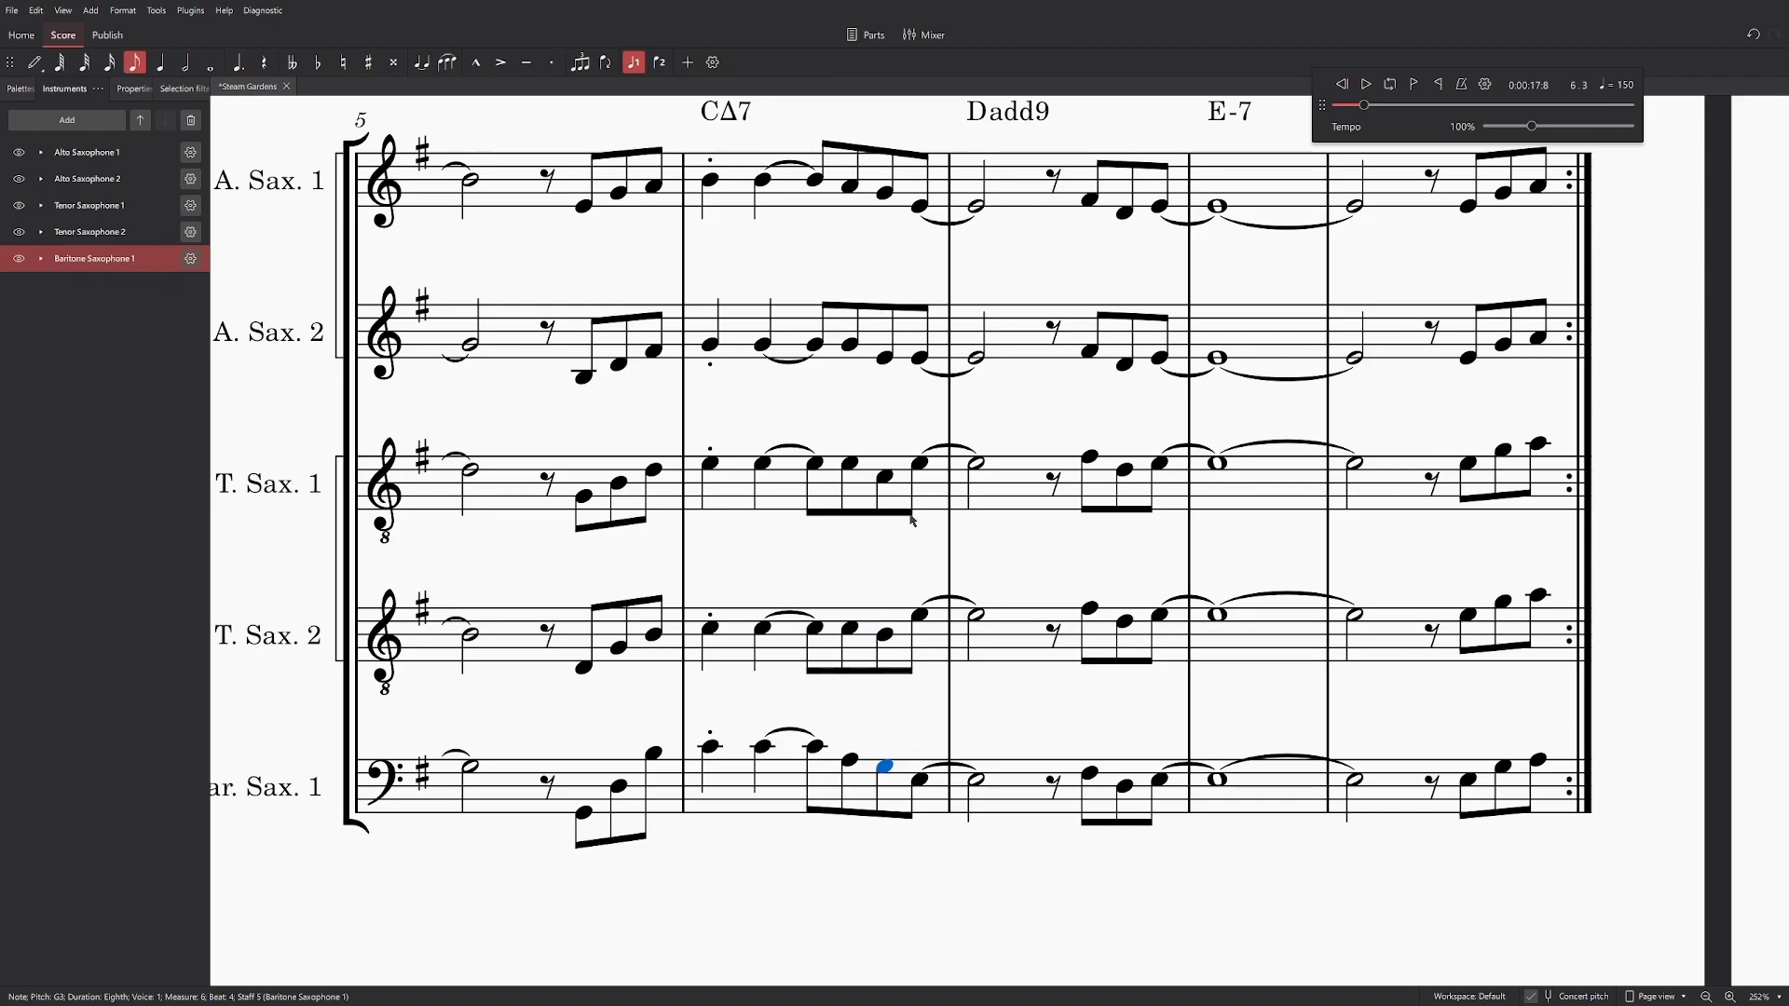
Step: Play back measure 6 from beat 1 at 45% tempo
key(space)
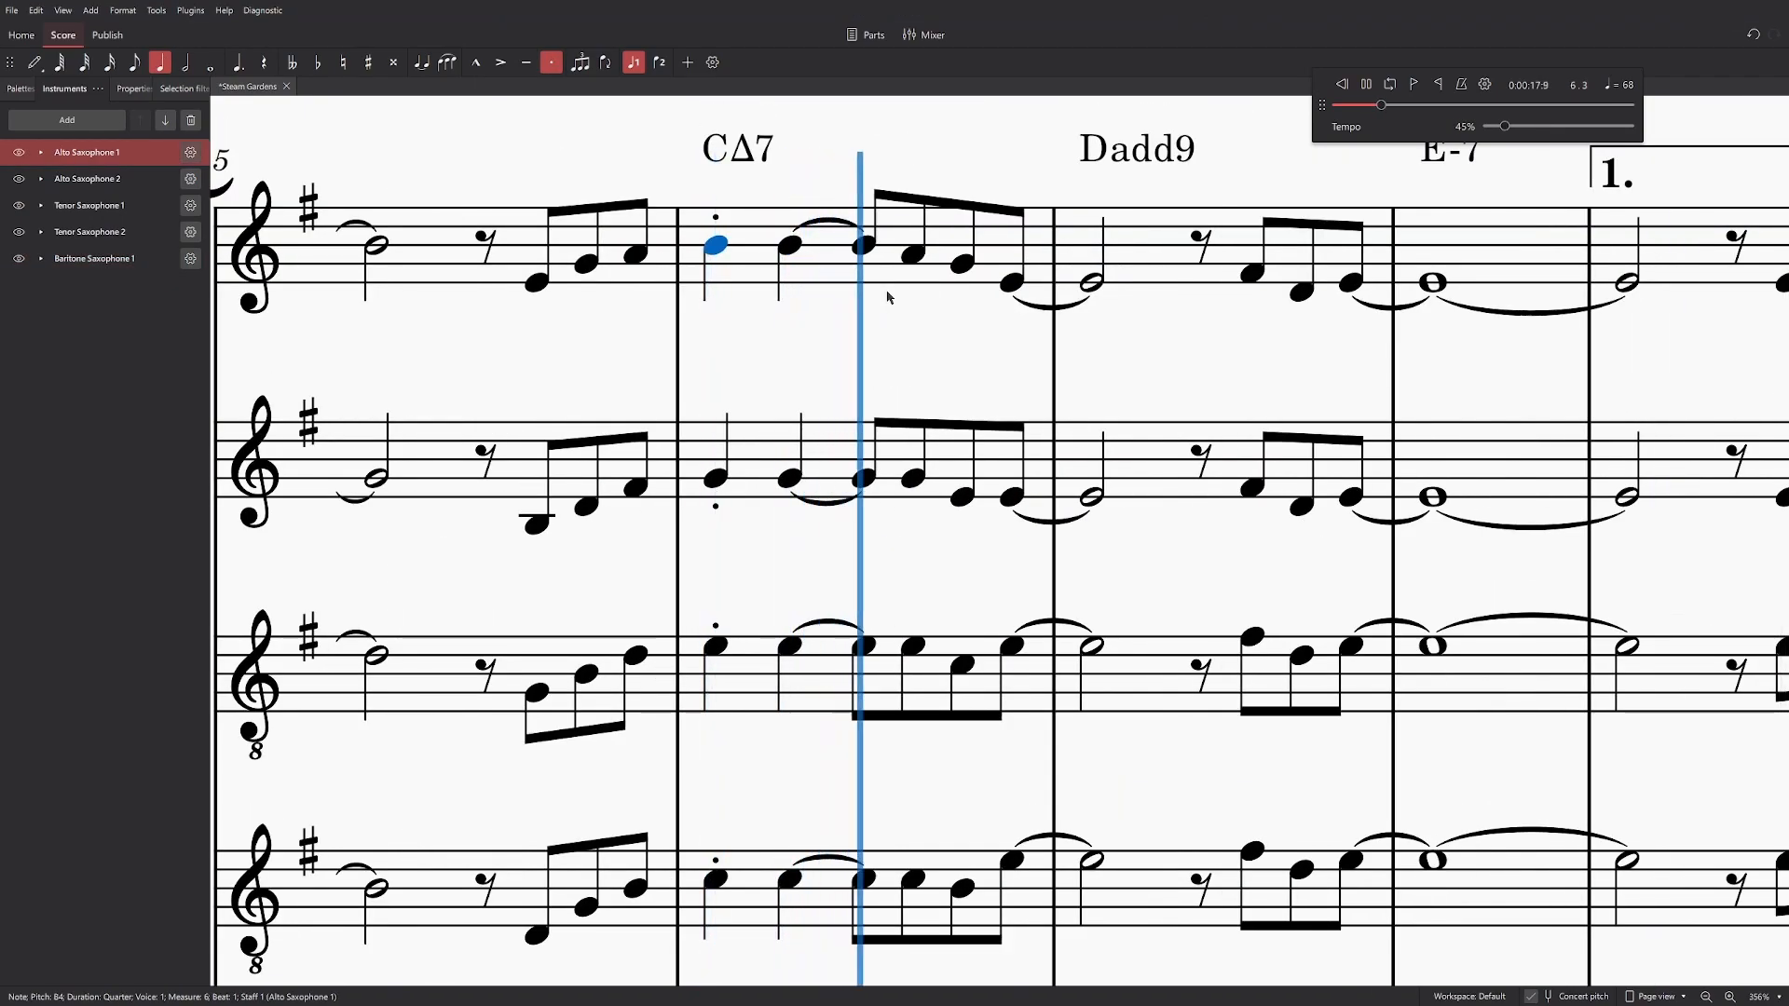
key(space)
Step: Change the beat 3.5 note of measure 6 to F#4 in Alto Saxophone 2, D4 in Tenor Saxophone 1 and A3 in Tenor Saxophone 2
scroll(960, 377, down, 2)
click(916, 312)
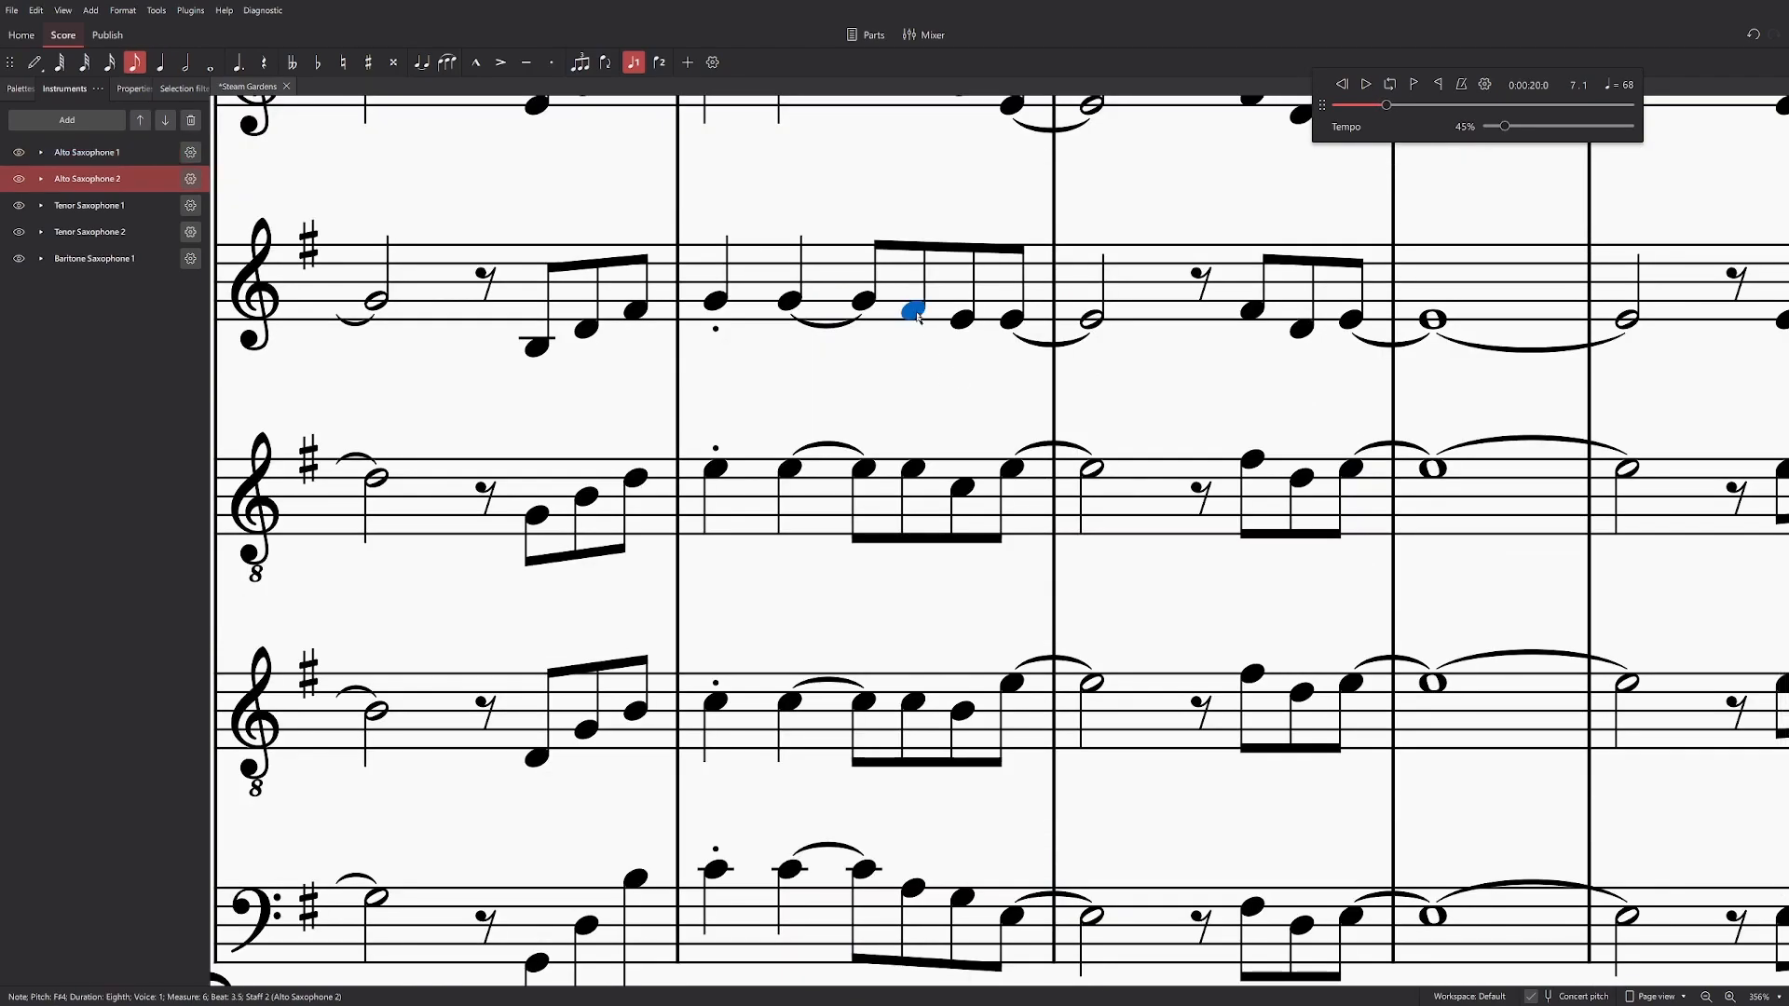
click(913, 477)
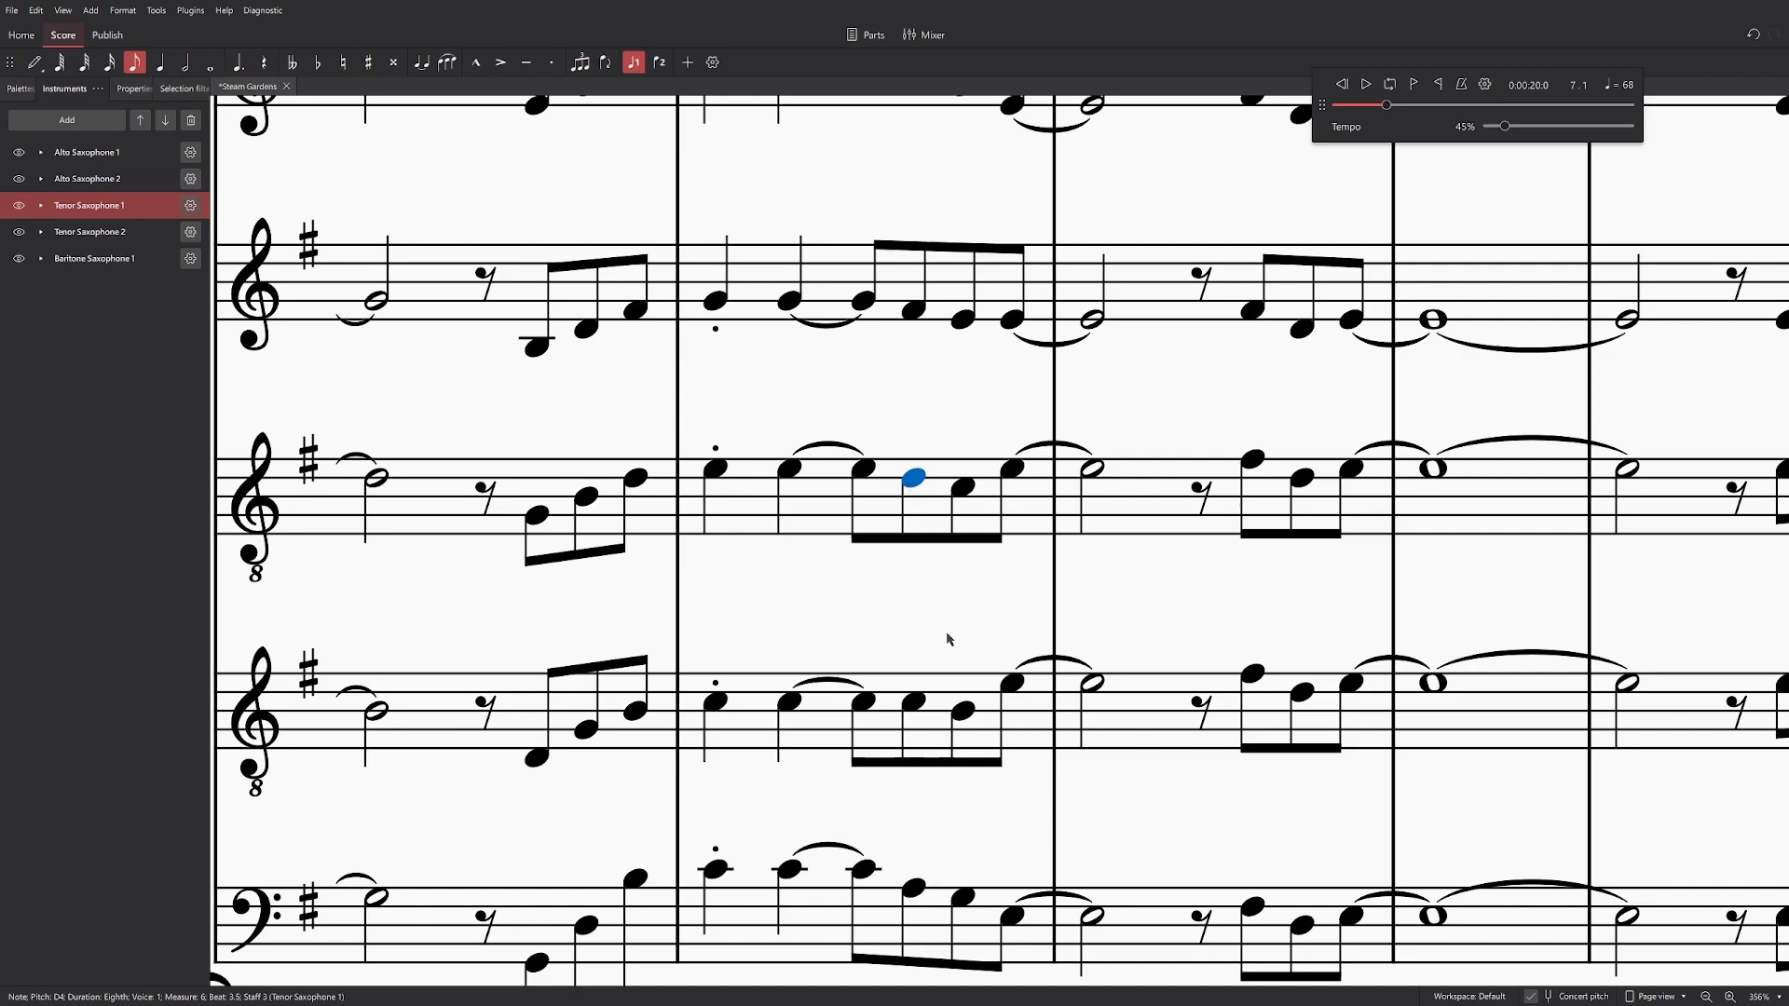
scroll(950, 639, down, 3)
click(916, 440)
click(866, 442)
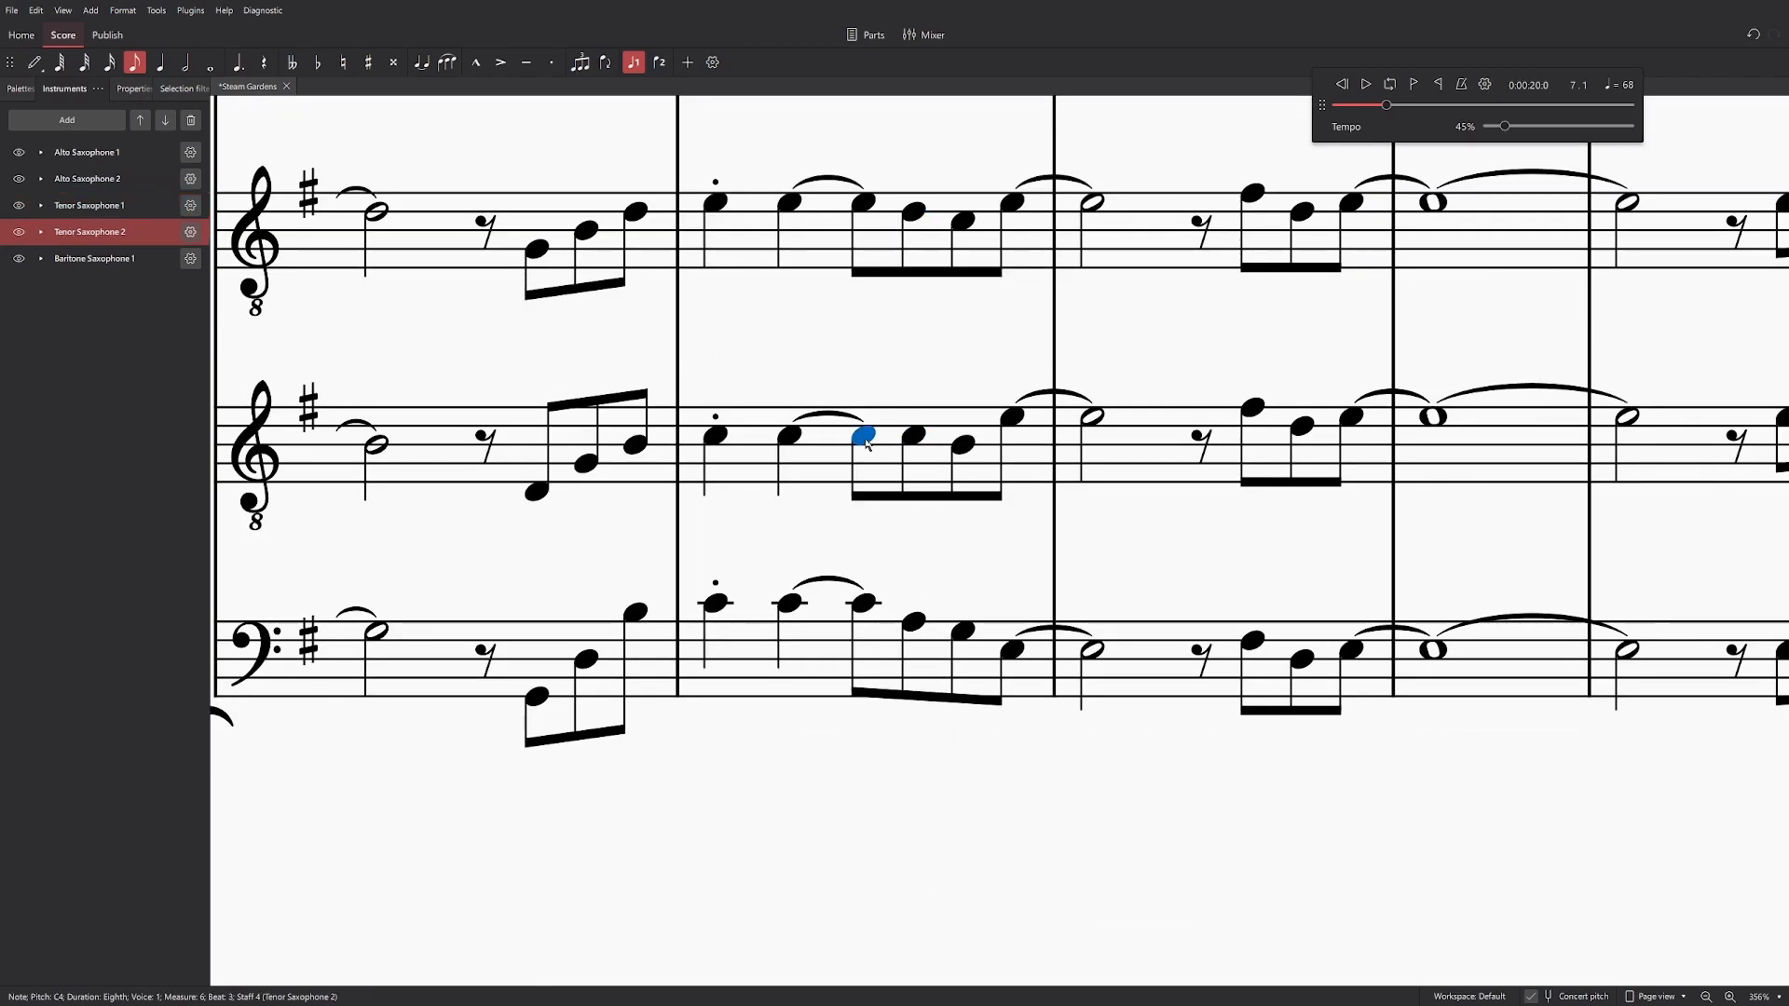
click(913, 438)
click(963, 446)
key(alt+Left)
click(915, 438)
drag(915, 440, 913, 464)
scroll(1002, 500, down, 1)
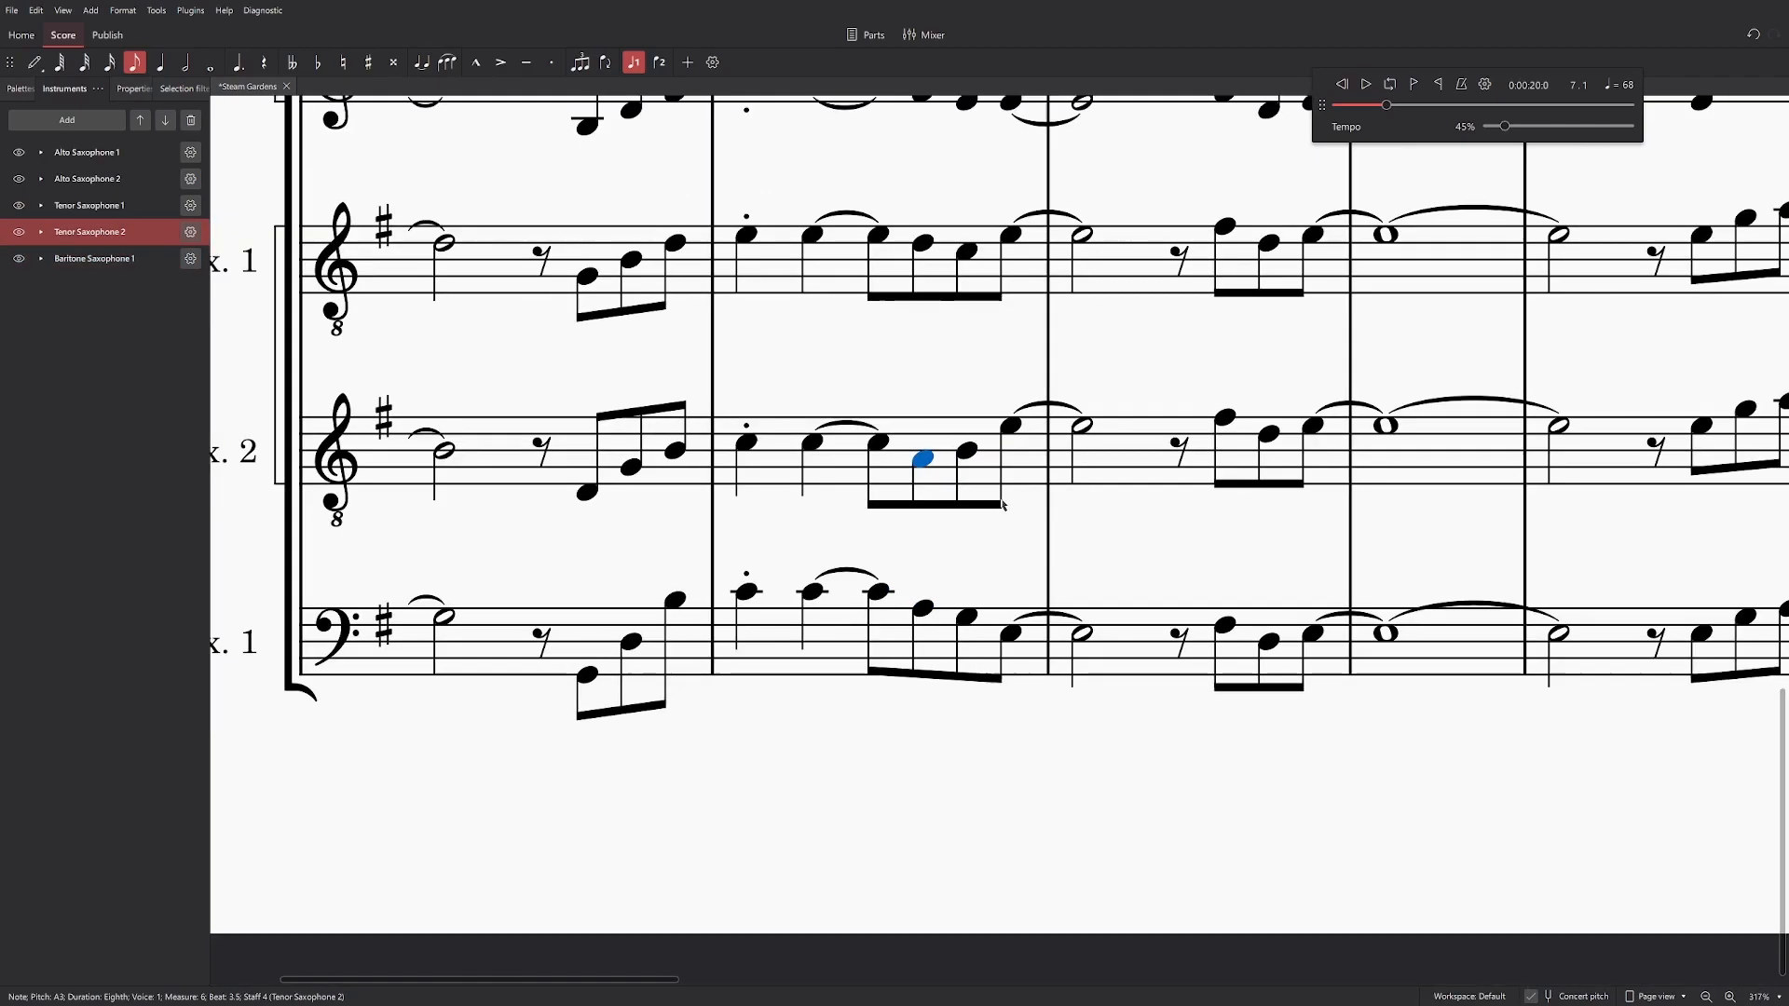
Step: Play back the score from the first Alto Saxophone 1 note of measure 6 and stop after the phrase
scroll(1078, 387, up, 4)
click(741, 292)
key(space)
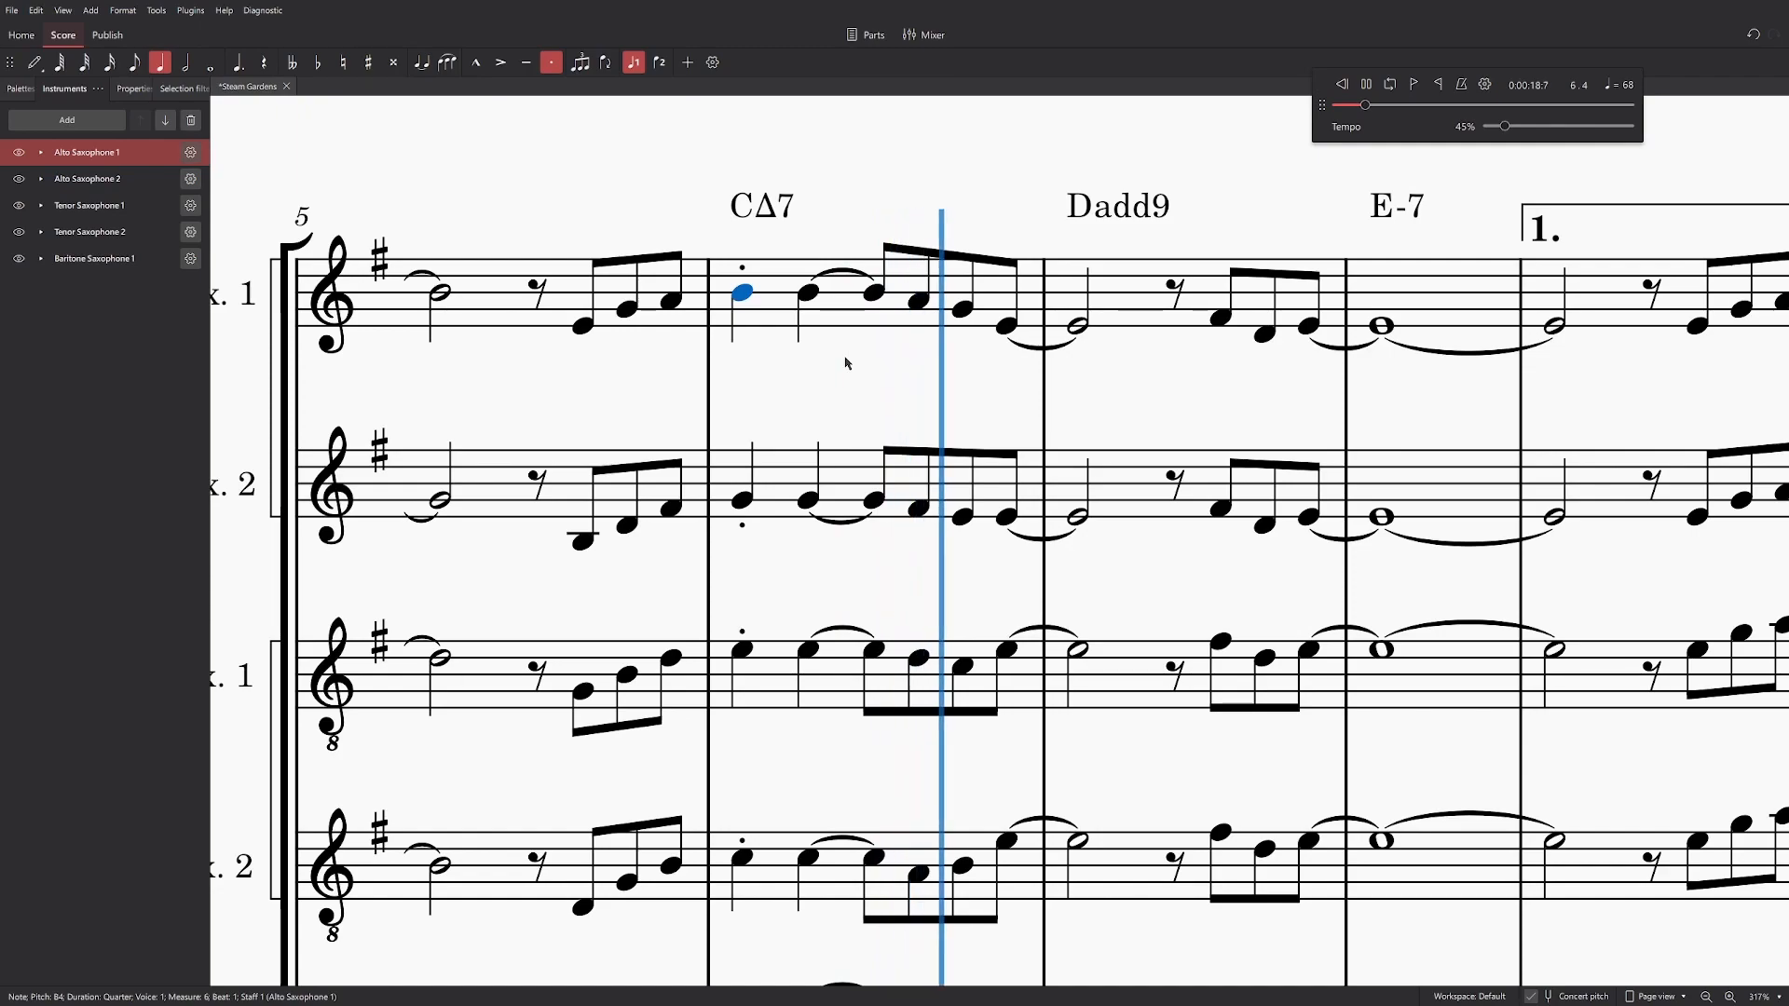
key(space)
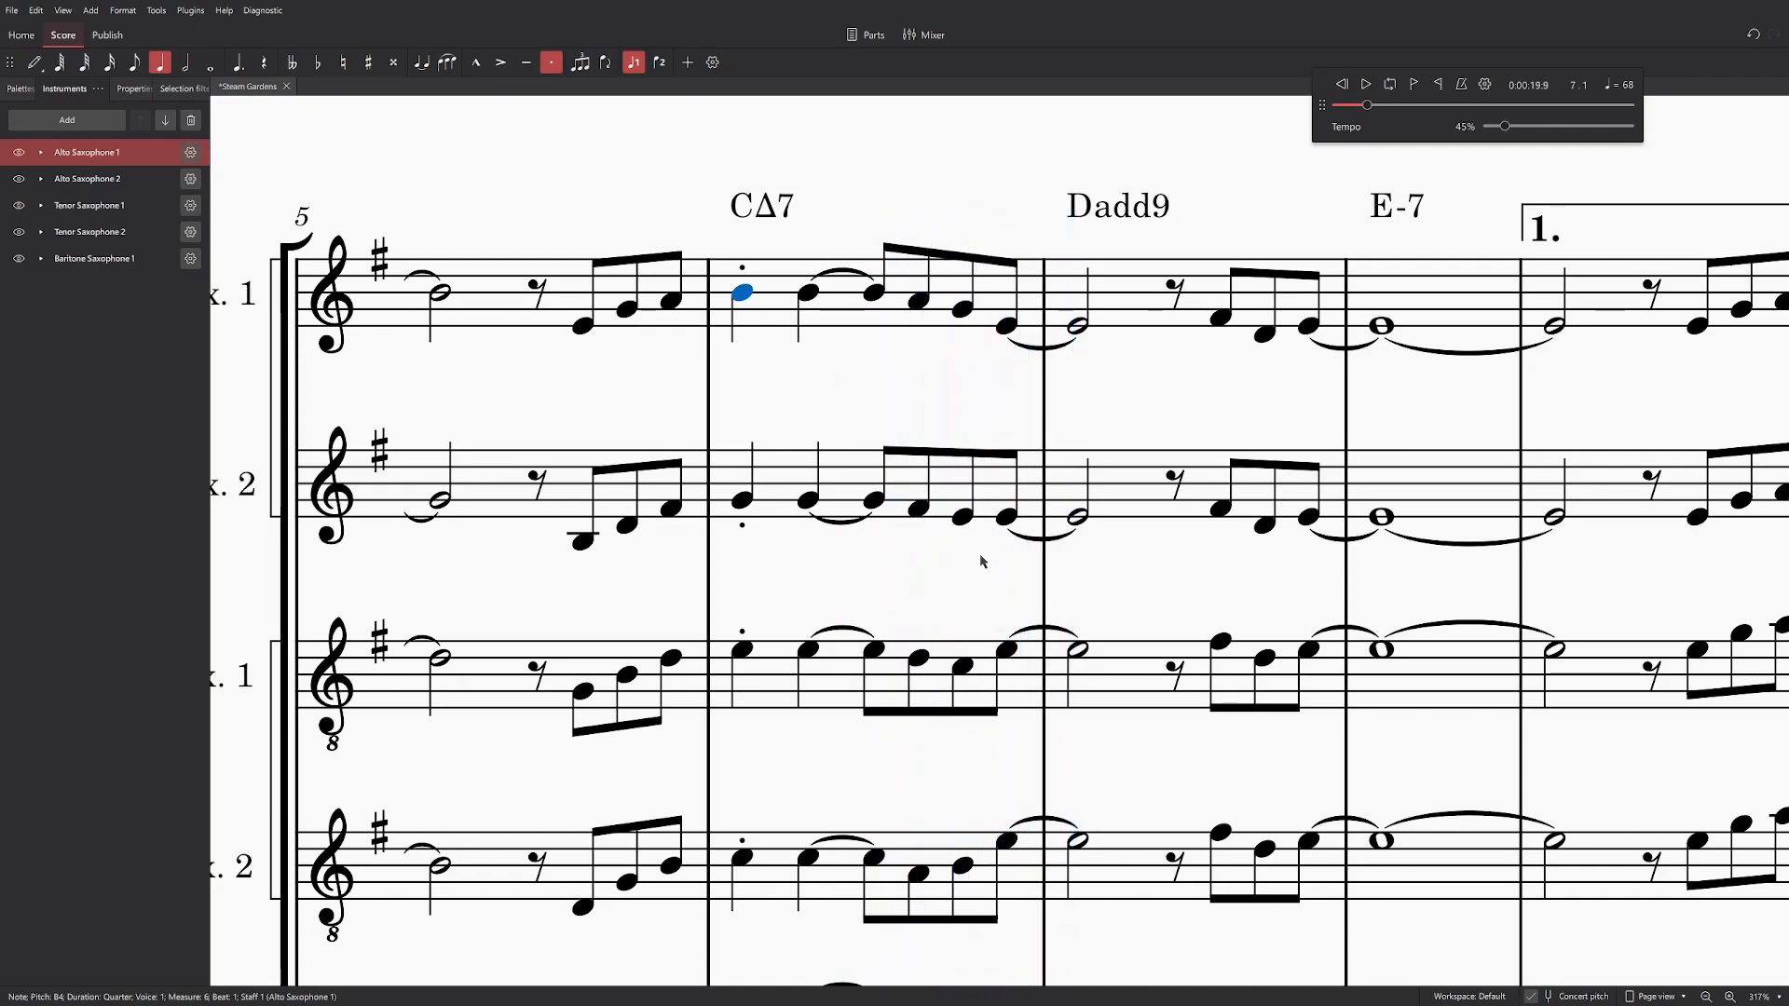
Step: Examine the chord on beat 3.5 of measure 6 across the saxophone staves, from Tenor Saxophone 2 up to Alto Saxophone 1
scroll(981, 559, down, 4)
click(920, 581)
scroll(922, 550, up, 3)
click(921, 519)
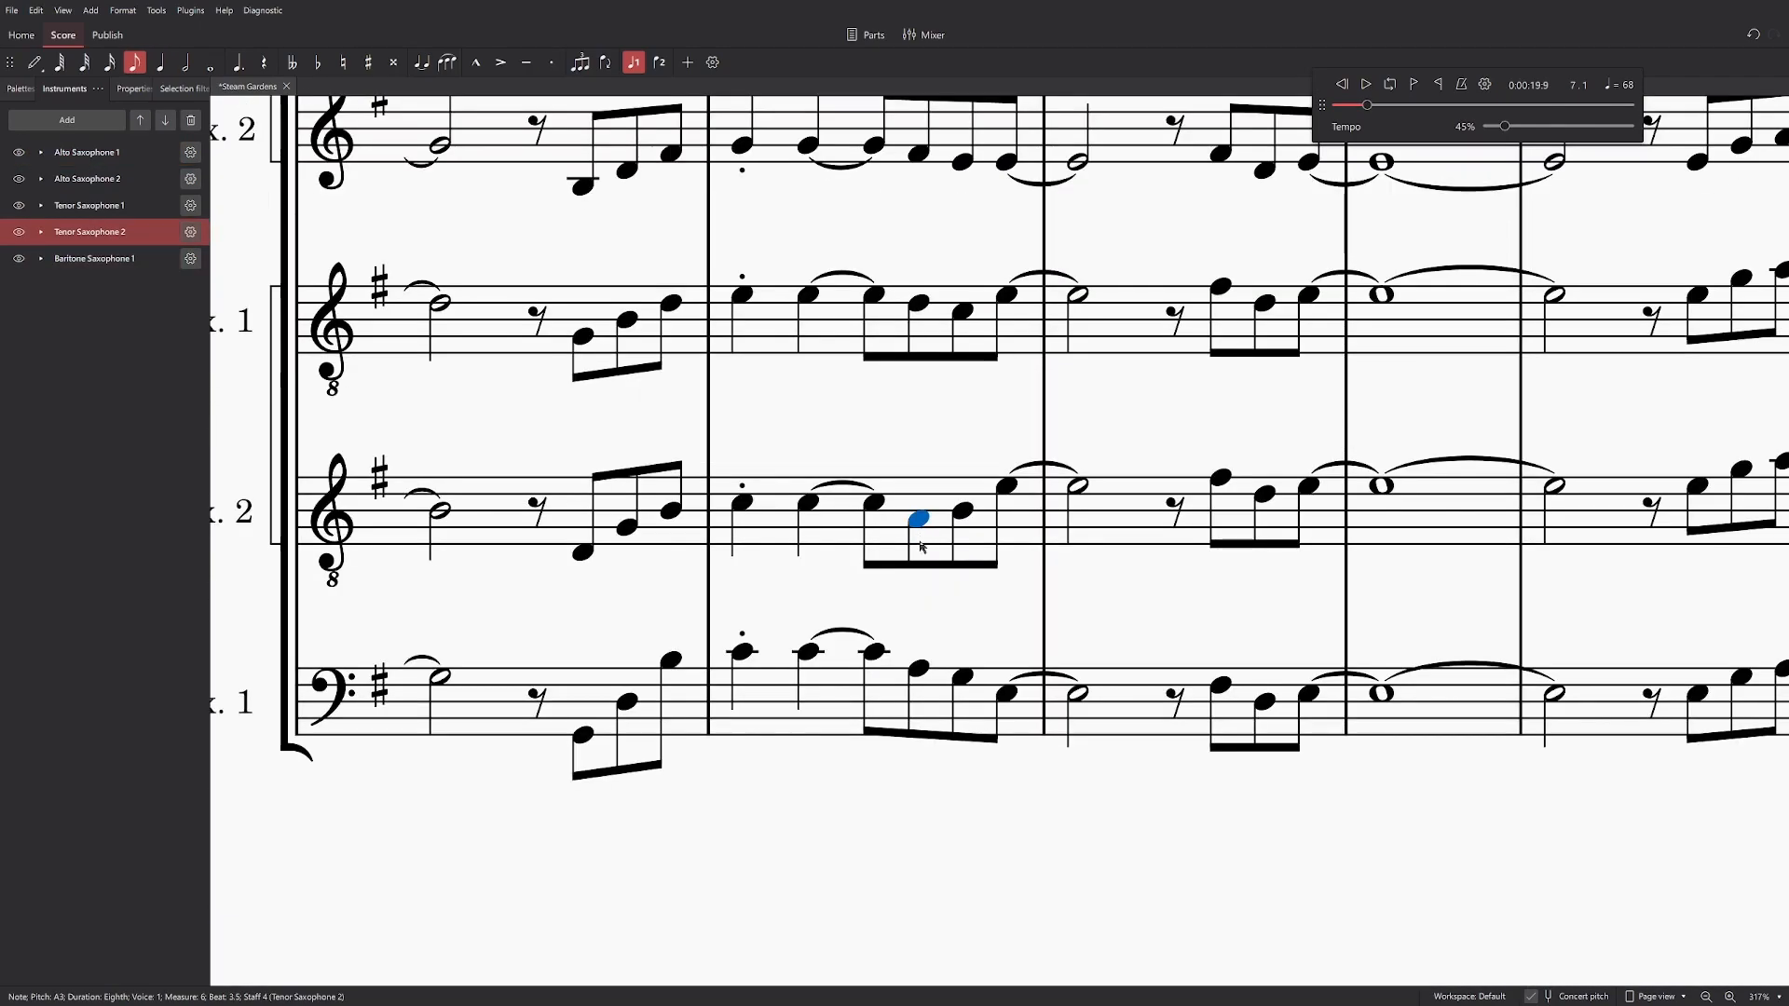
click(927, 559)
key(alt+Up)
scroll(942, 539, up, 1)
key(alt+Up)
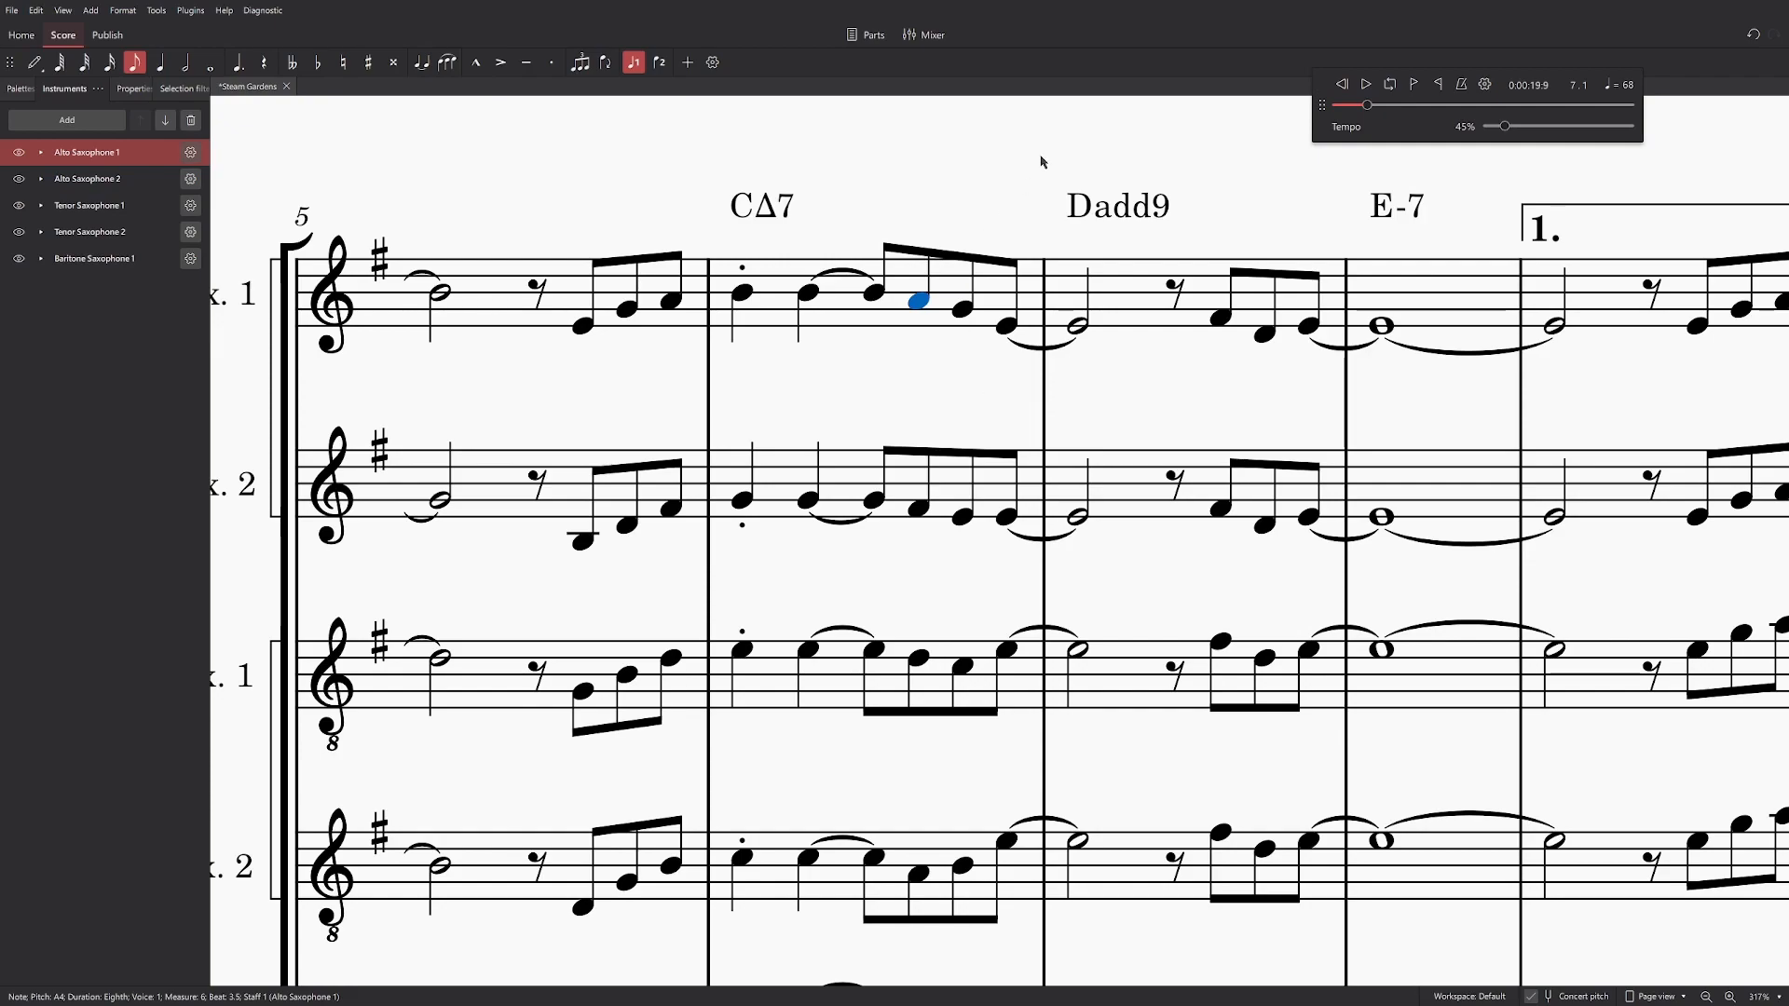
Step: Set the playback tempo to 100%
drag(1504, 125, 1530, 139)
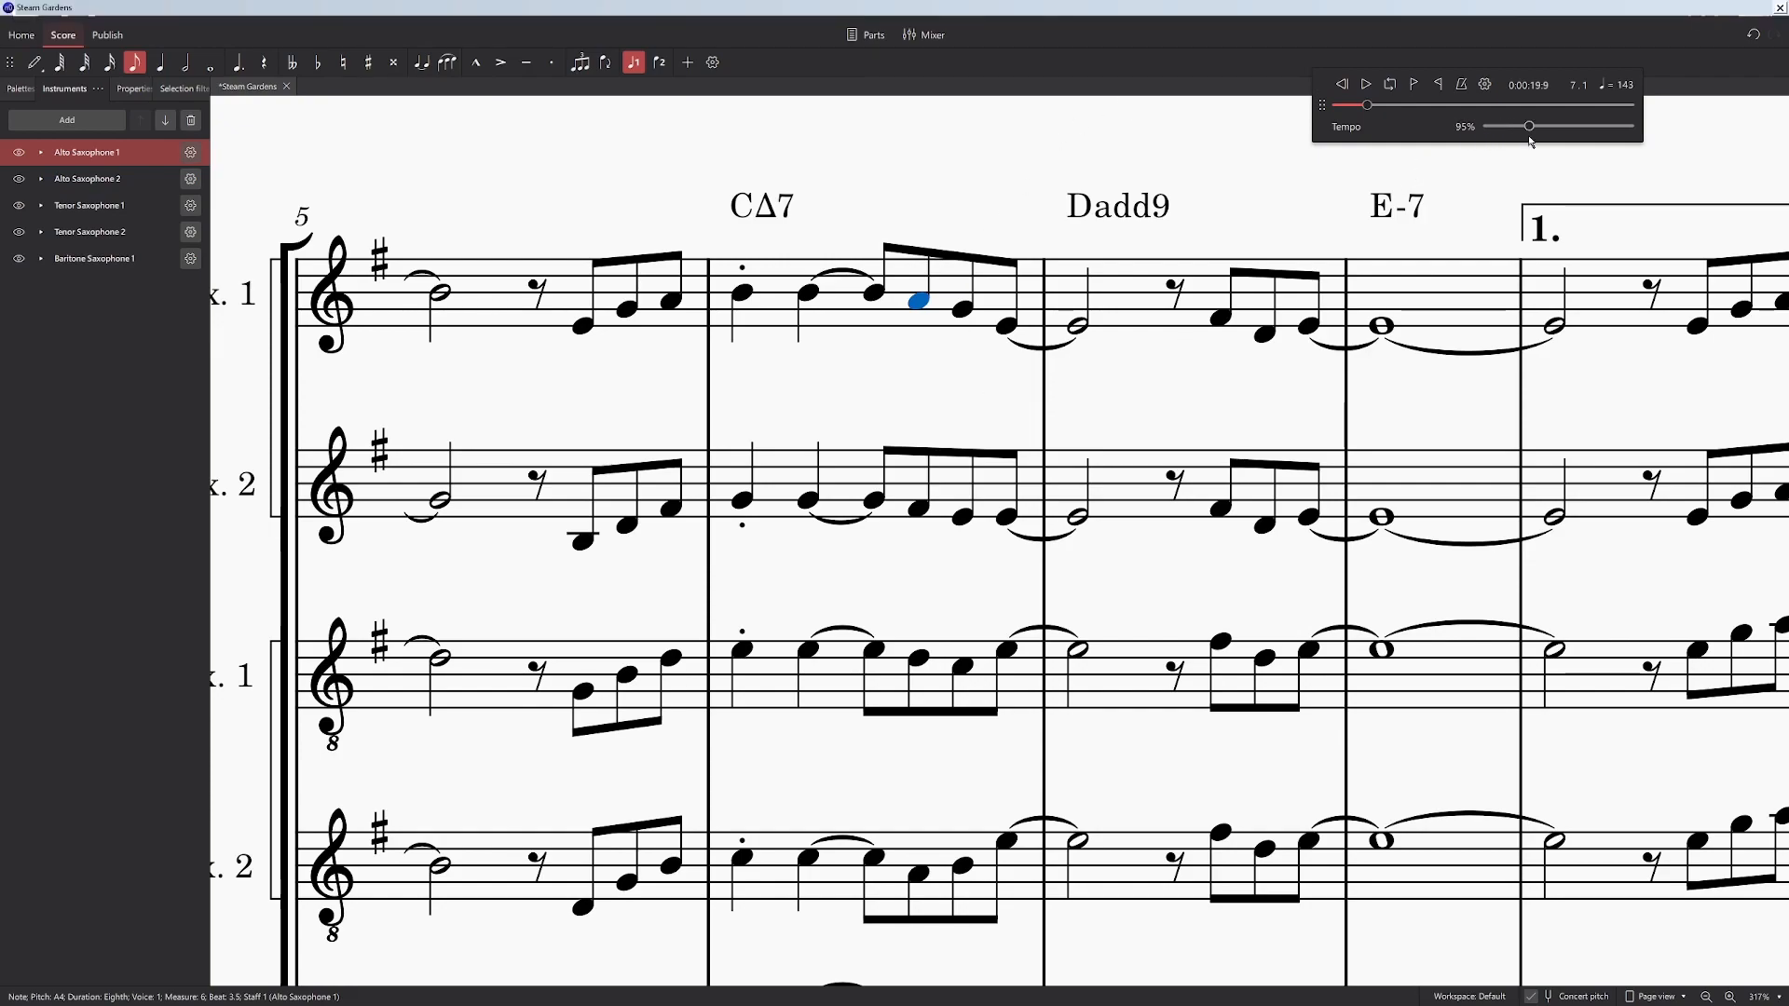
key(Escape)
Step: Change the last eighth note of measure 6 to C4 in Alto Saxophone 2, B3 in Tenor Saxophone 1 and G3 in Tenor Saxophone 2
click(1007, 327)
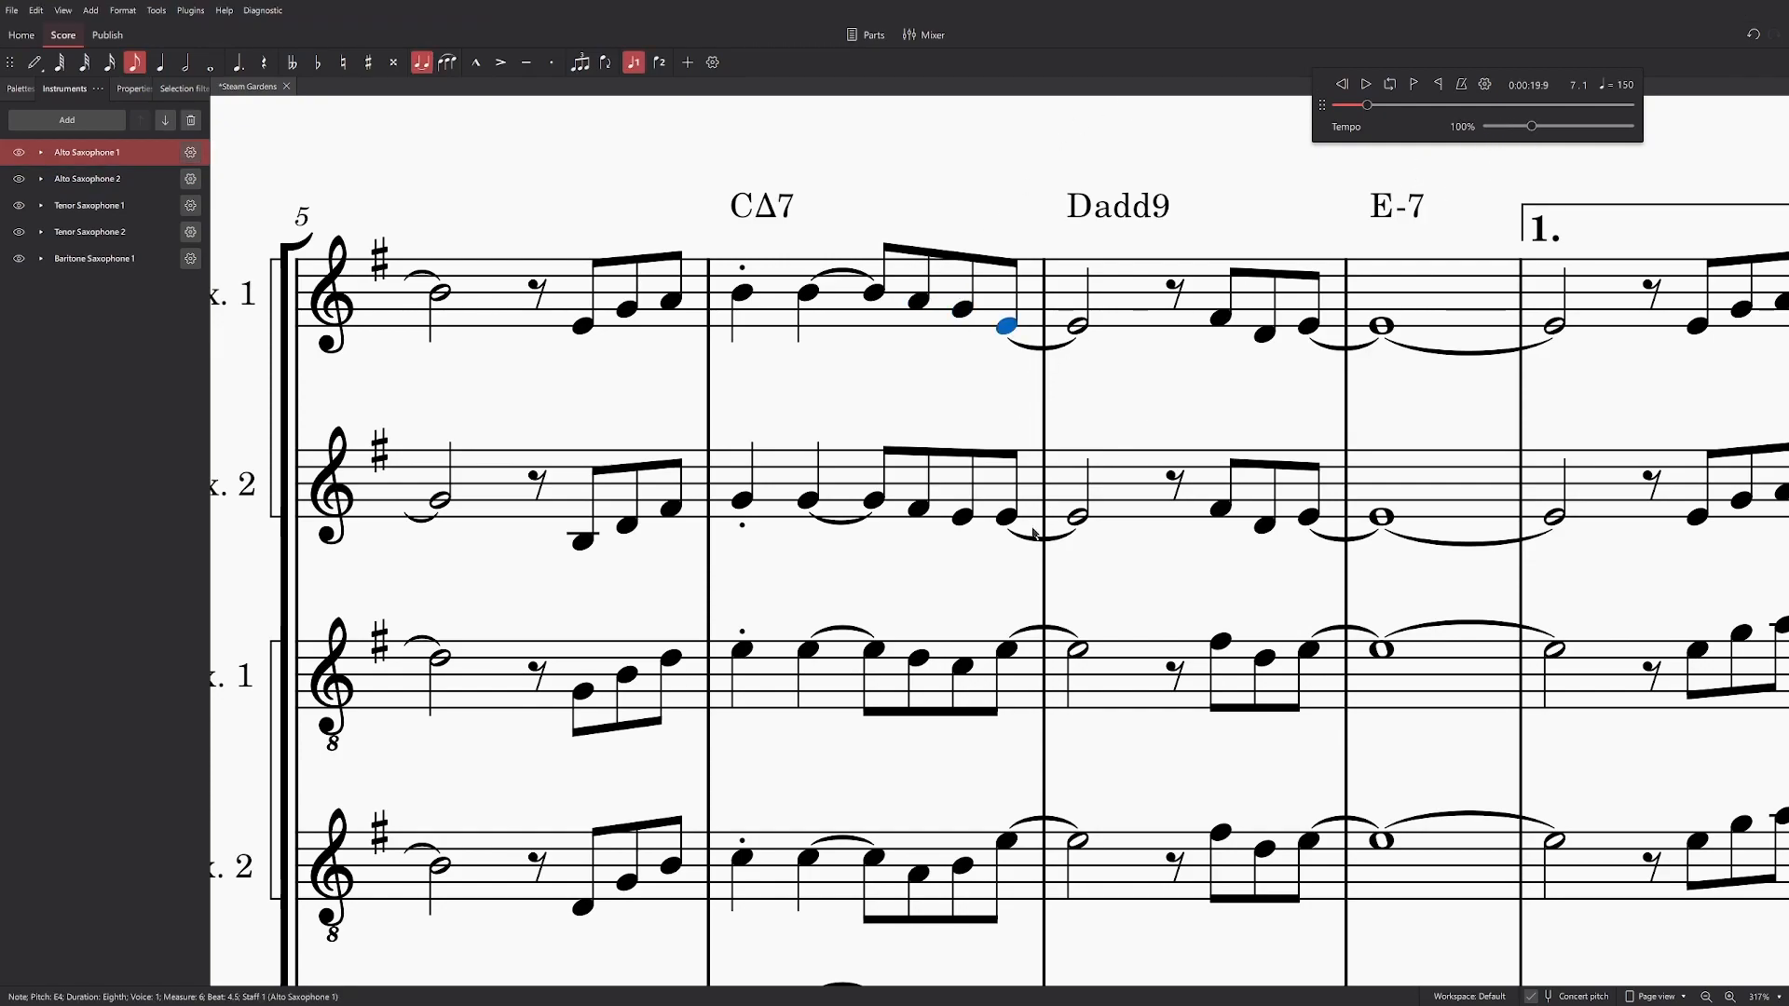
scroll(993, 441, down, 2)
key(alt+Down)
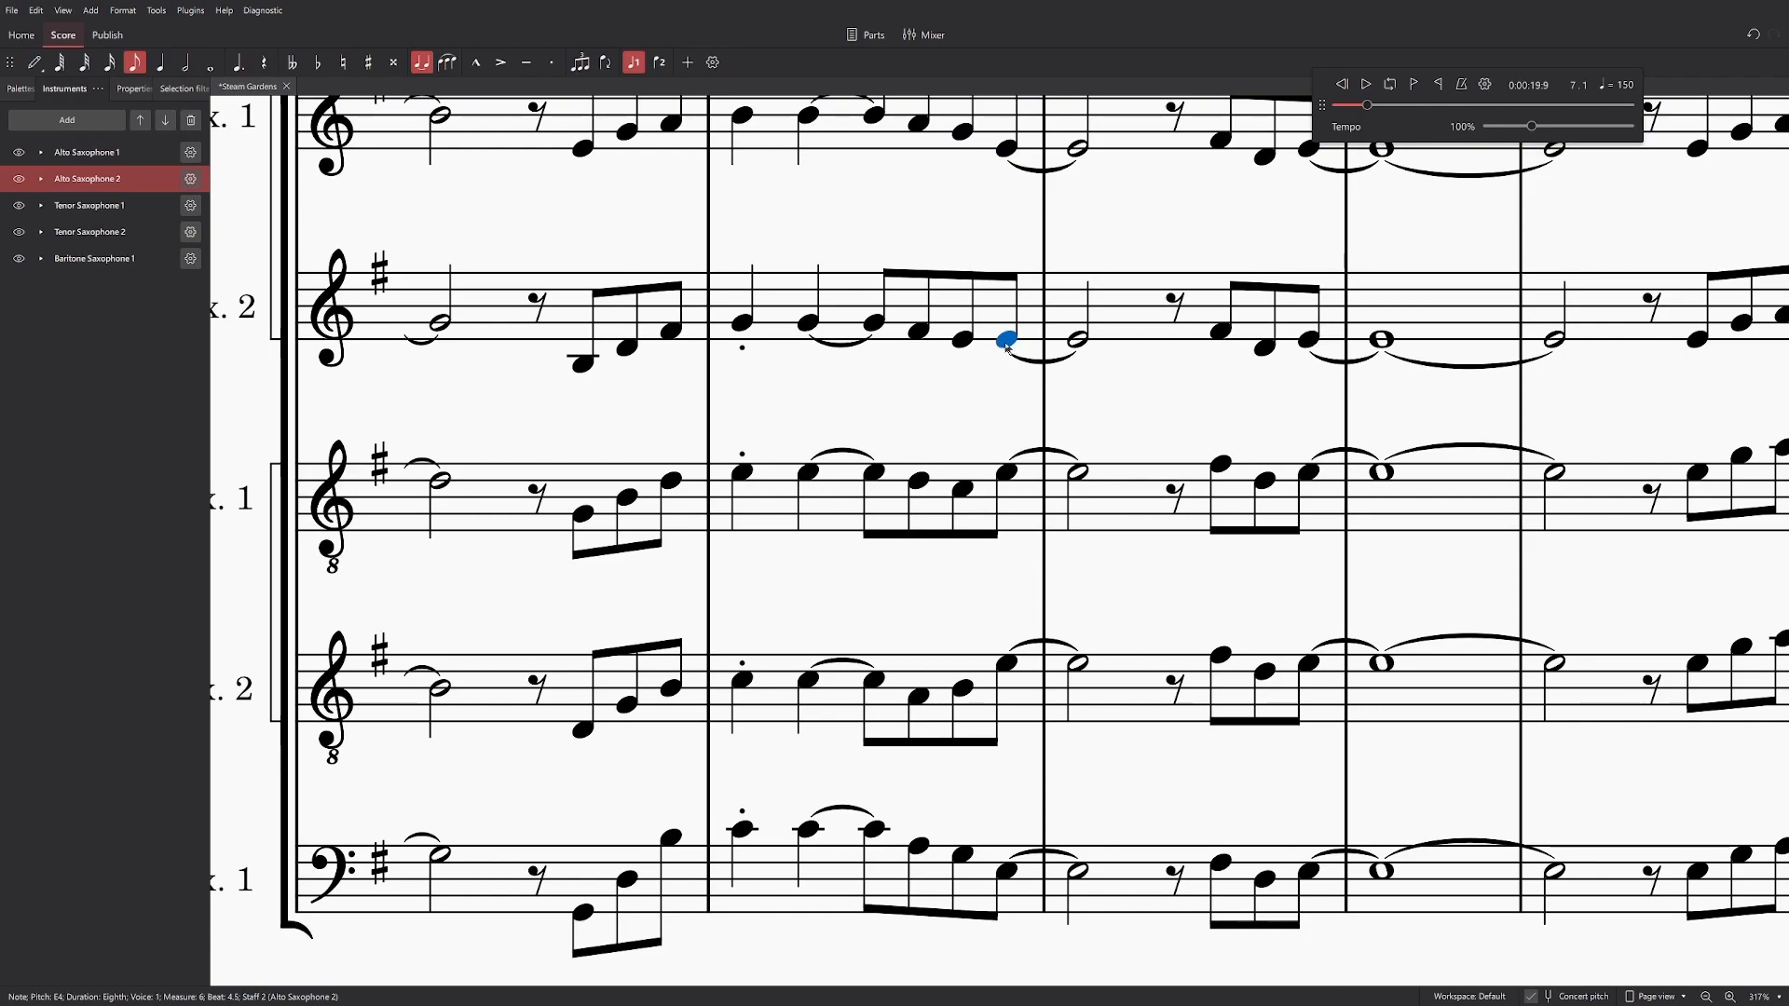
key(c)
click(1007, 489)
key(b)
click(1007, 664)
key(g)
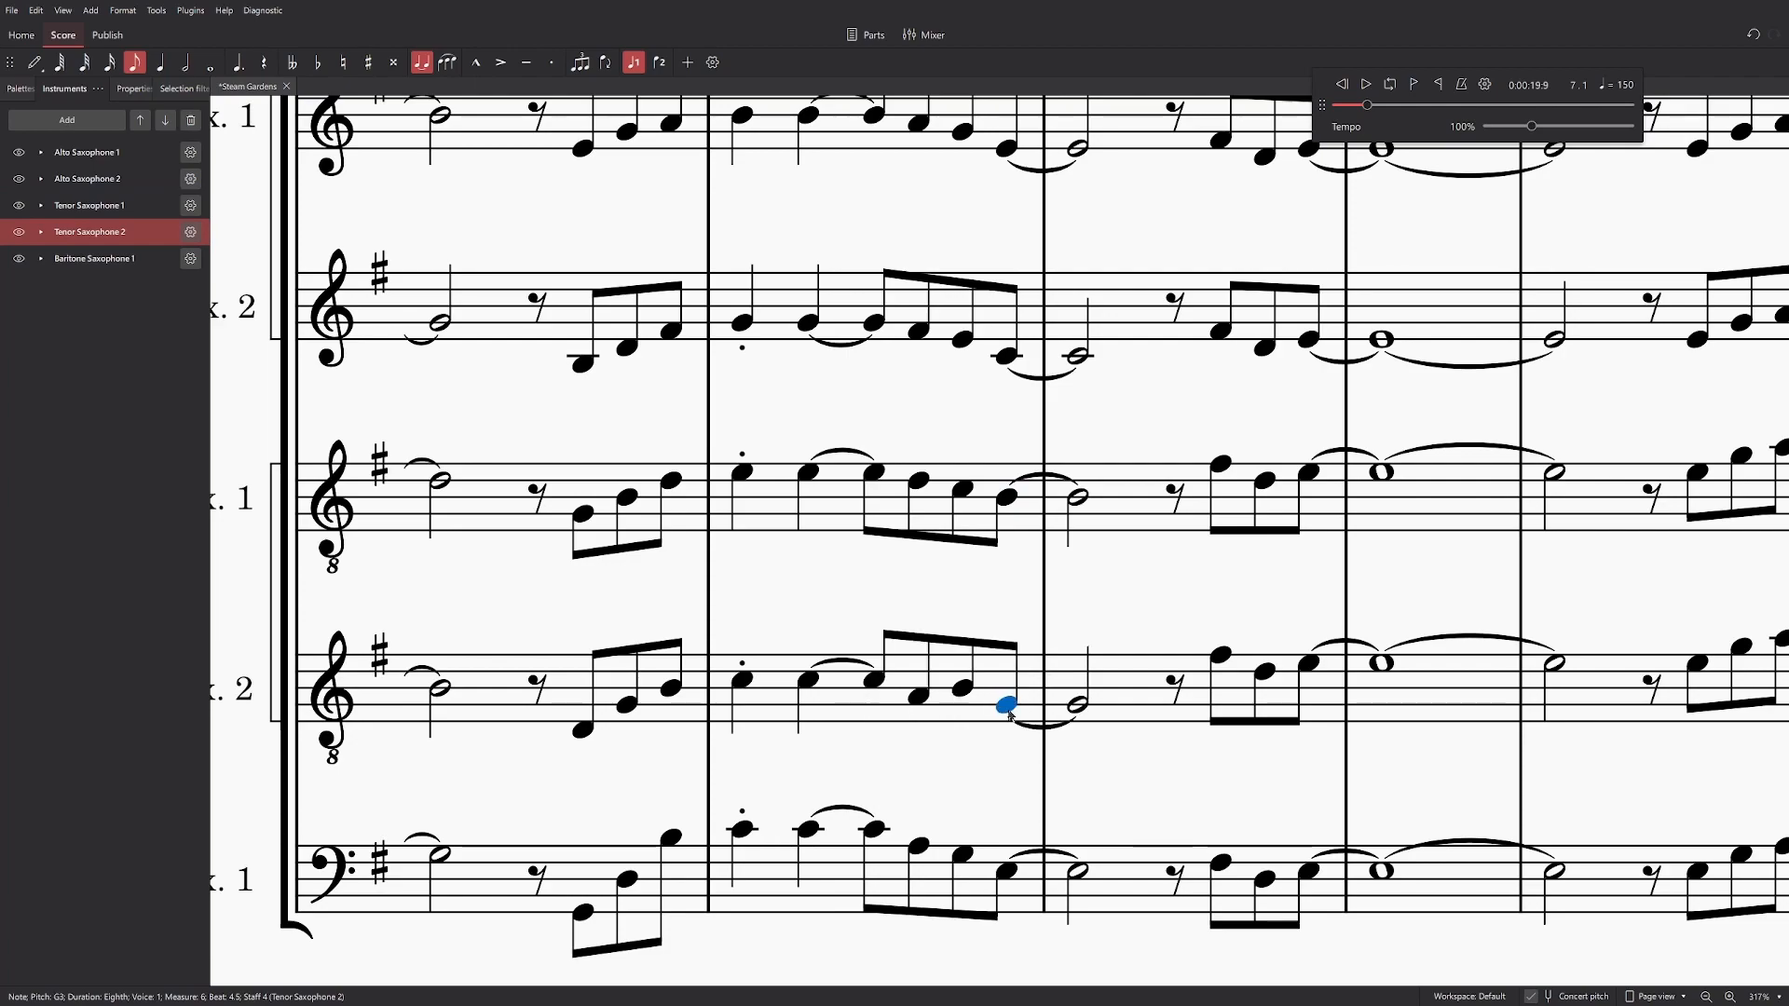
Step: Change the last two eighth notes of measure 6 in Baritone Saxophone 1 to D3 and C3
scroll(1010, 716, down, 2)
click(1008, 696)
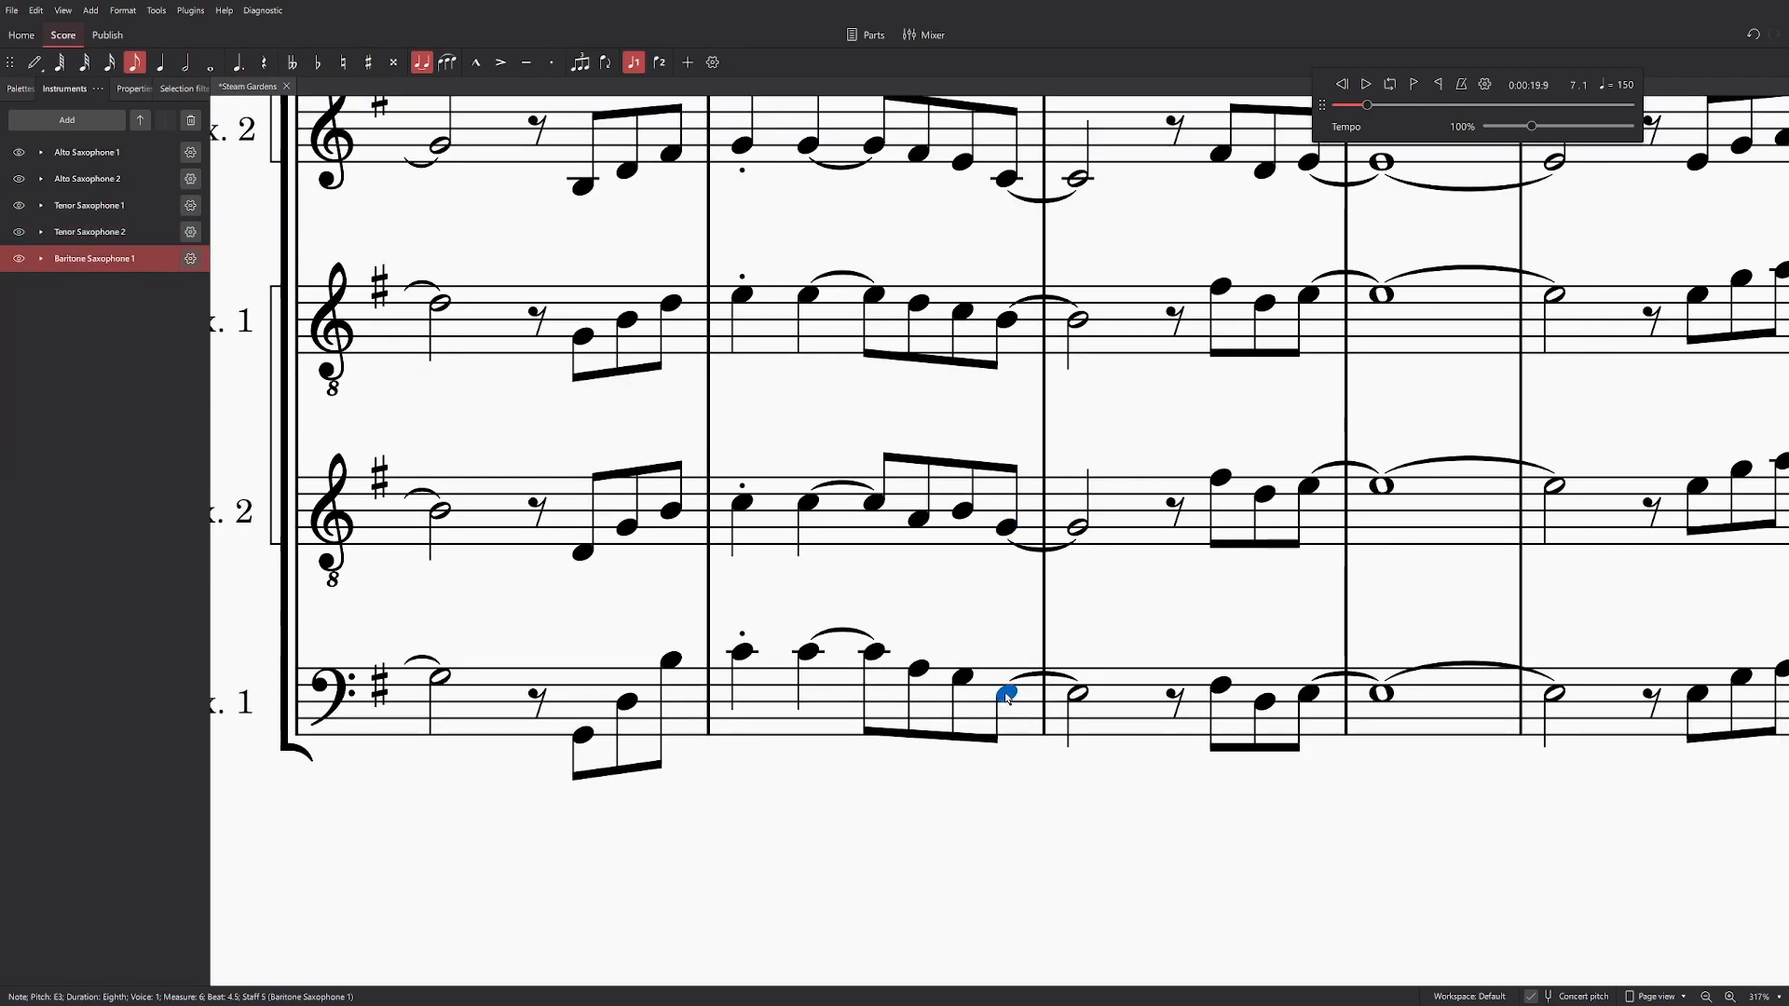
key(c)
scroll(1036, 800, up, 3)
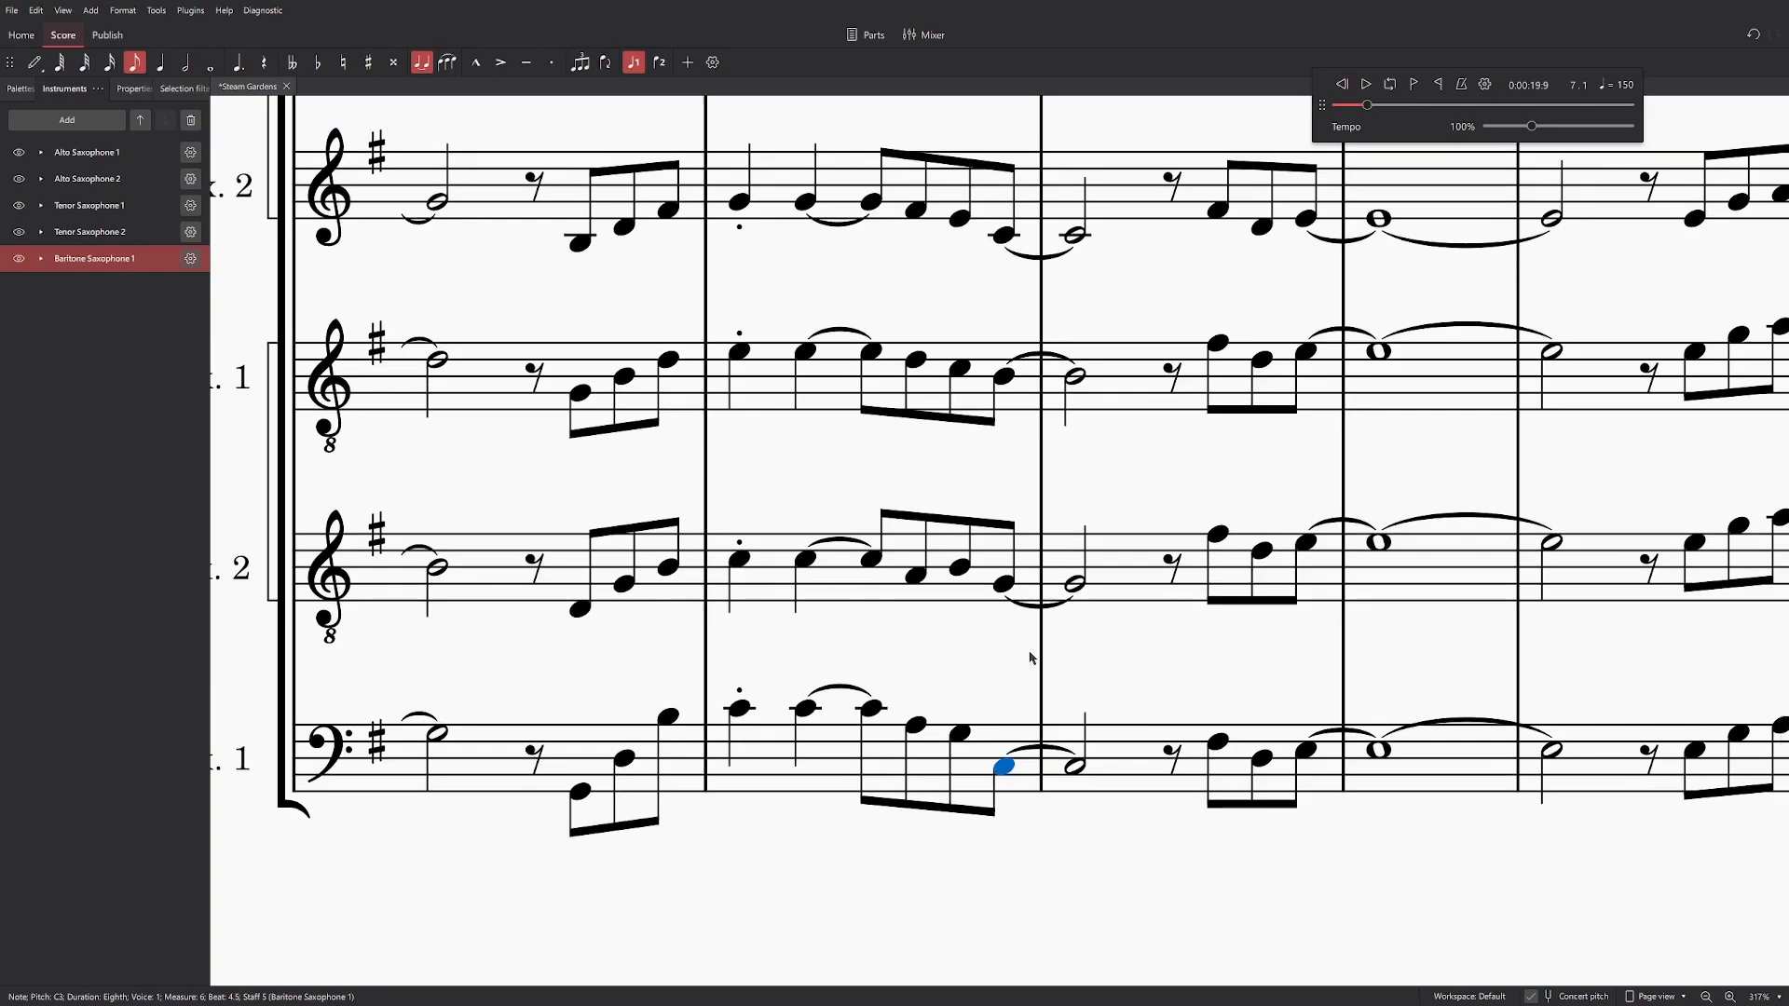
key(Left)
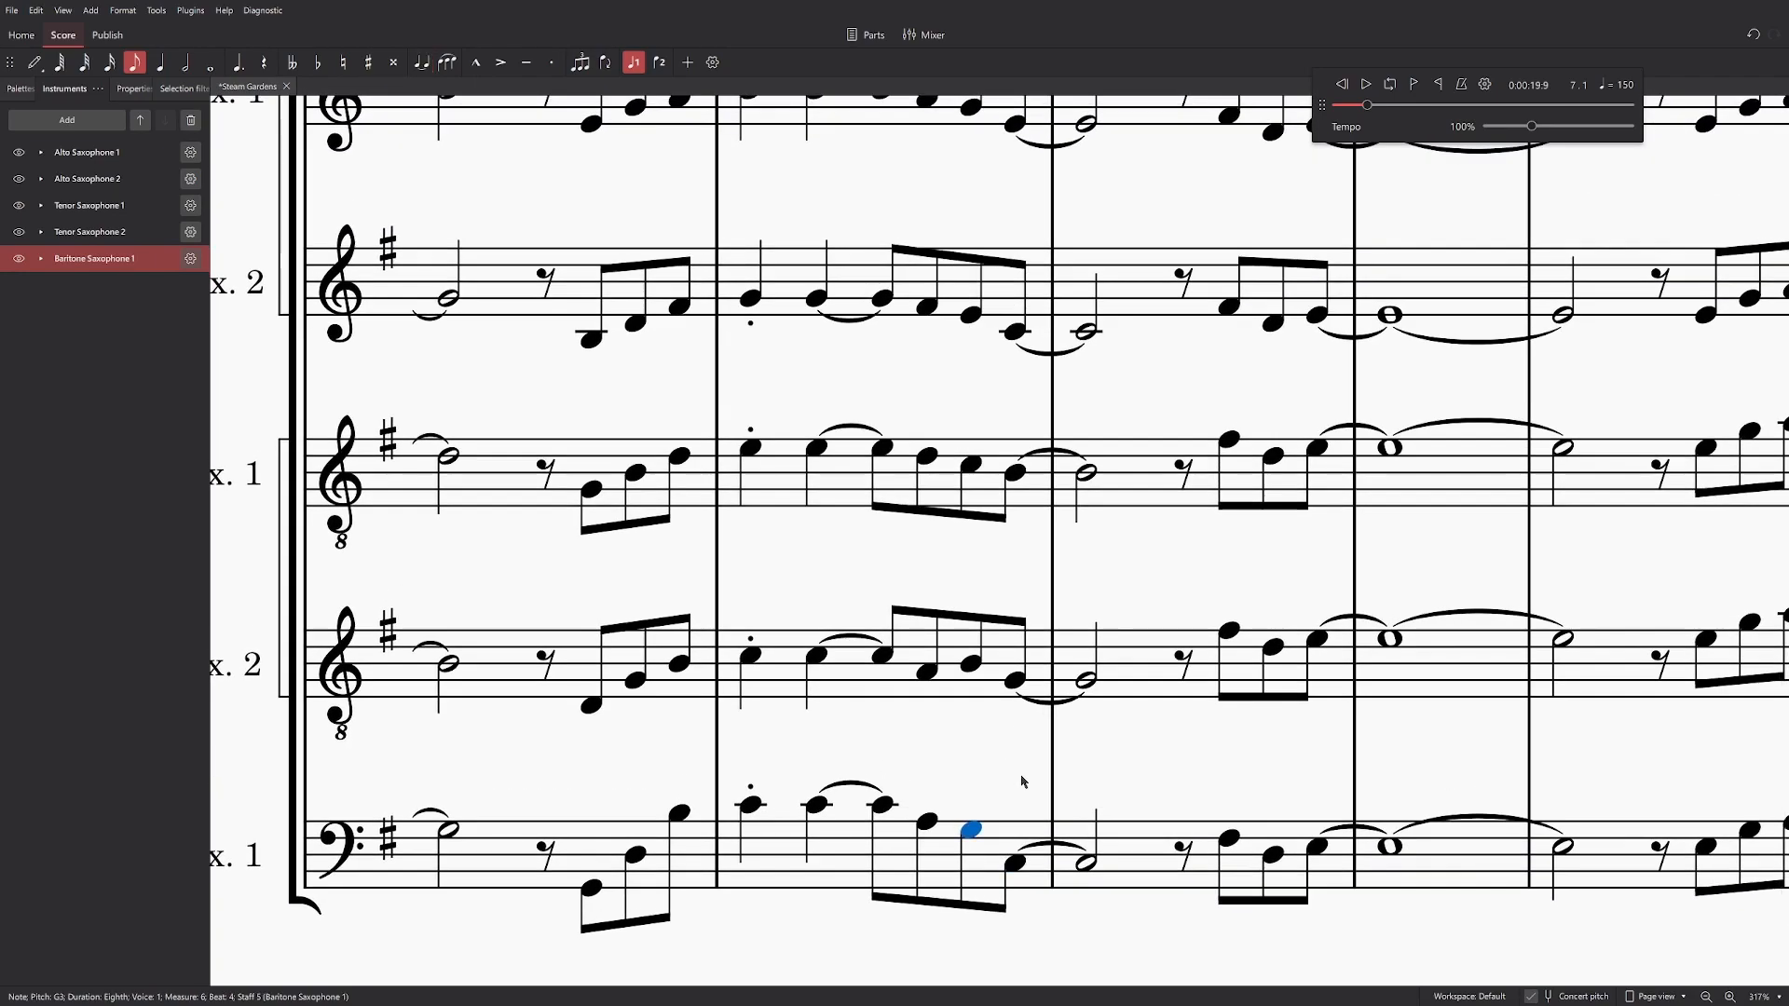
drag(976, 830, 977, 856)
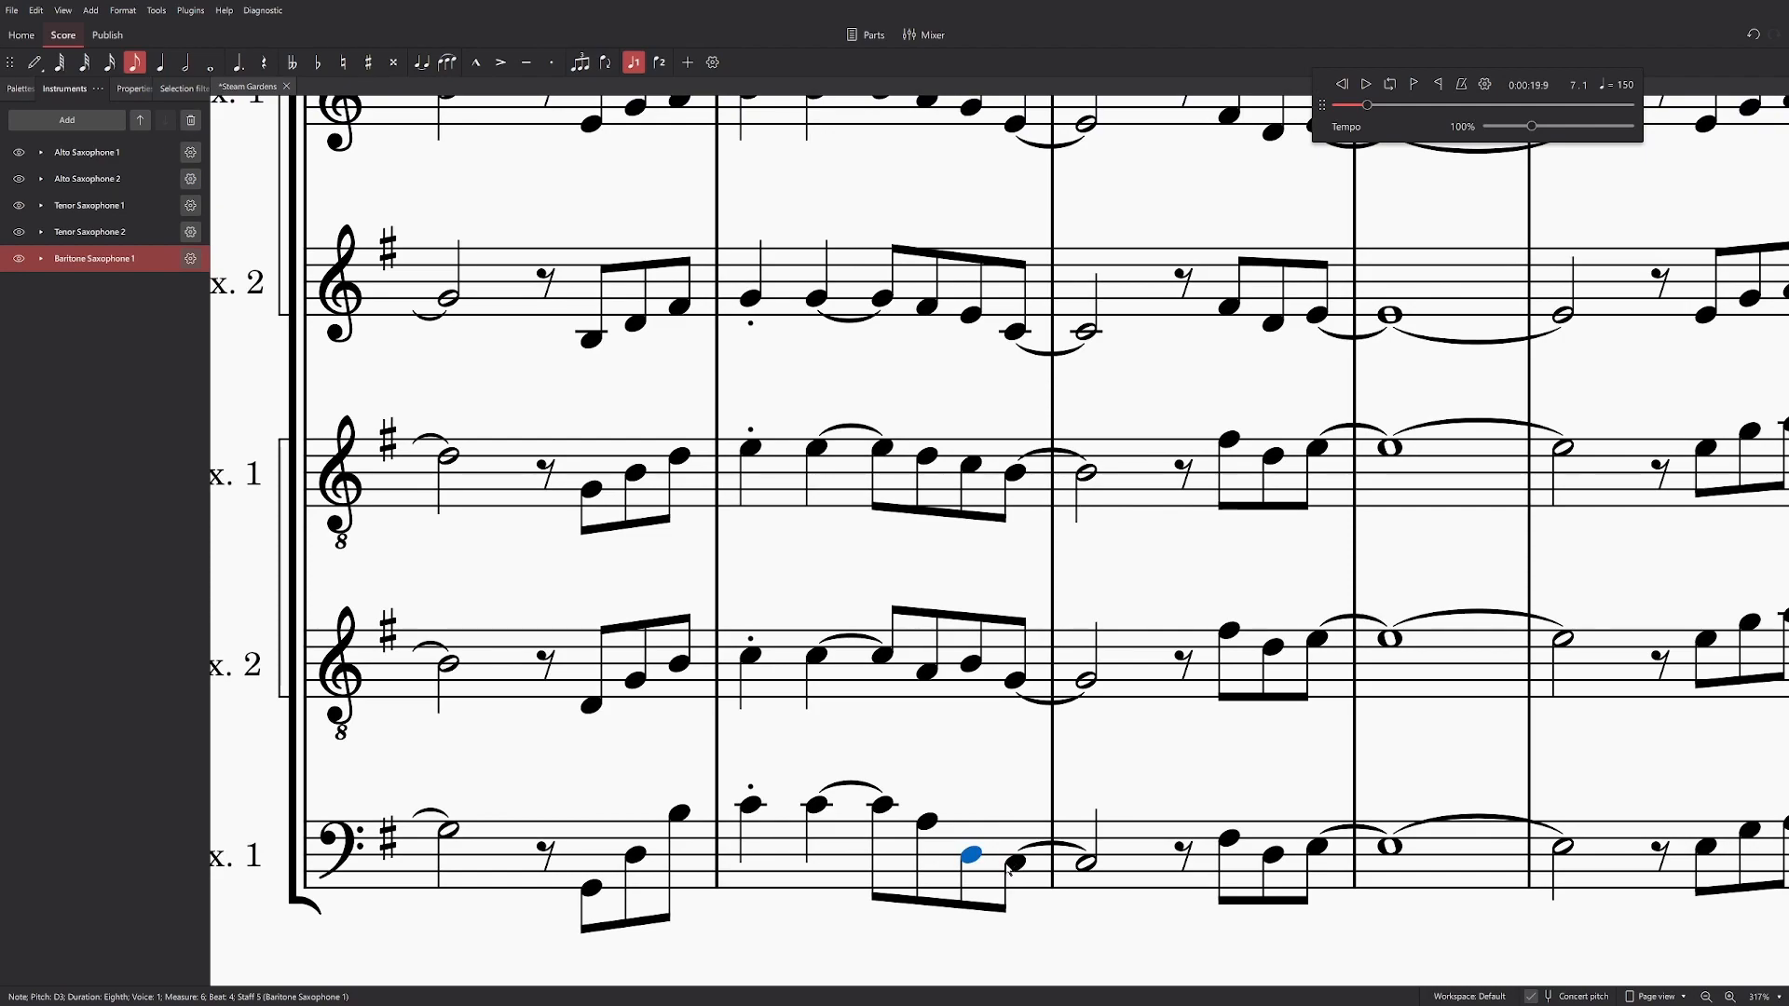
Step: Play back the revoiced passage from the start of measure 6 through measure 7
click(1046, 803)
click(750, 804)
key(space)
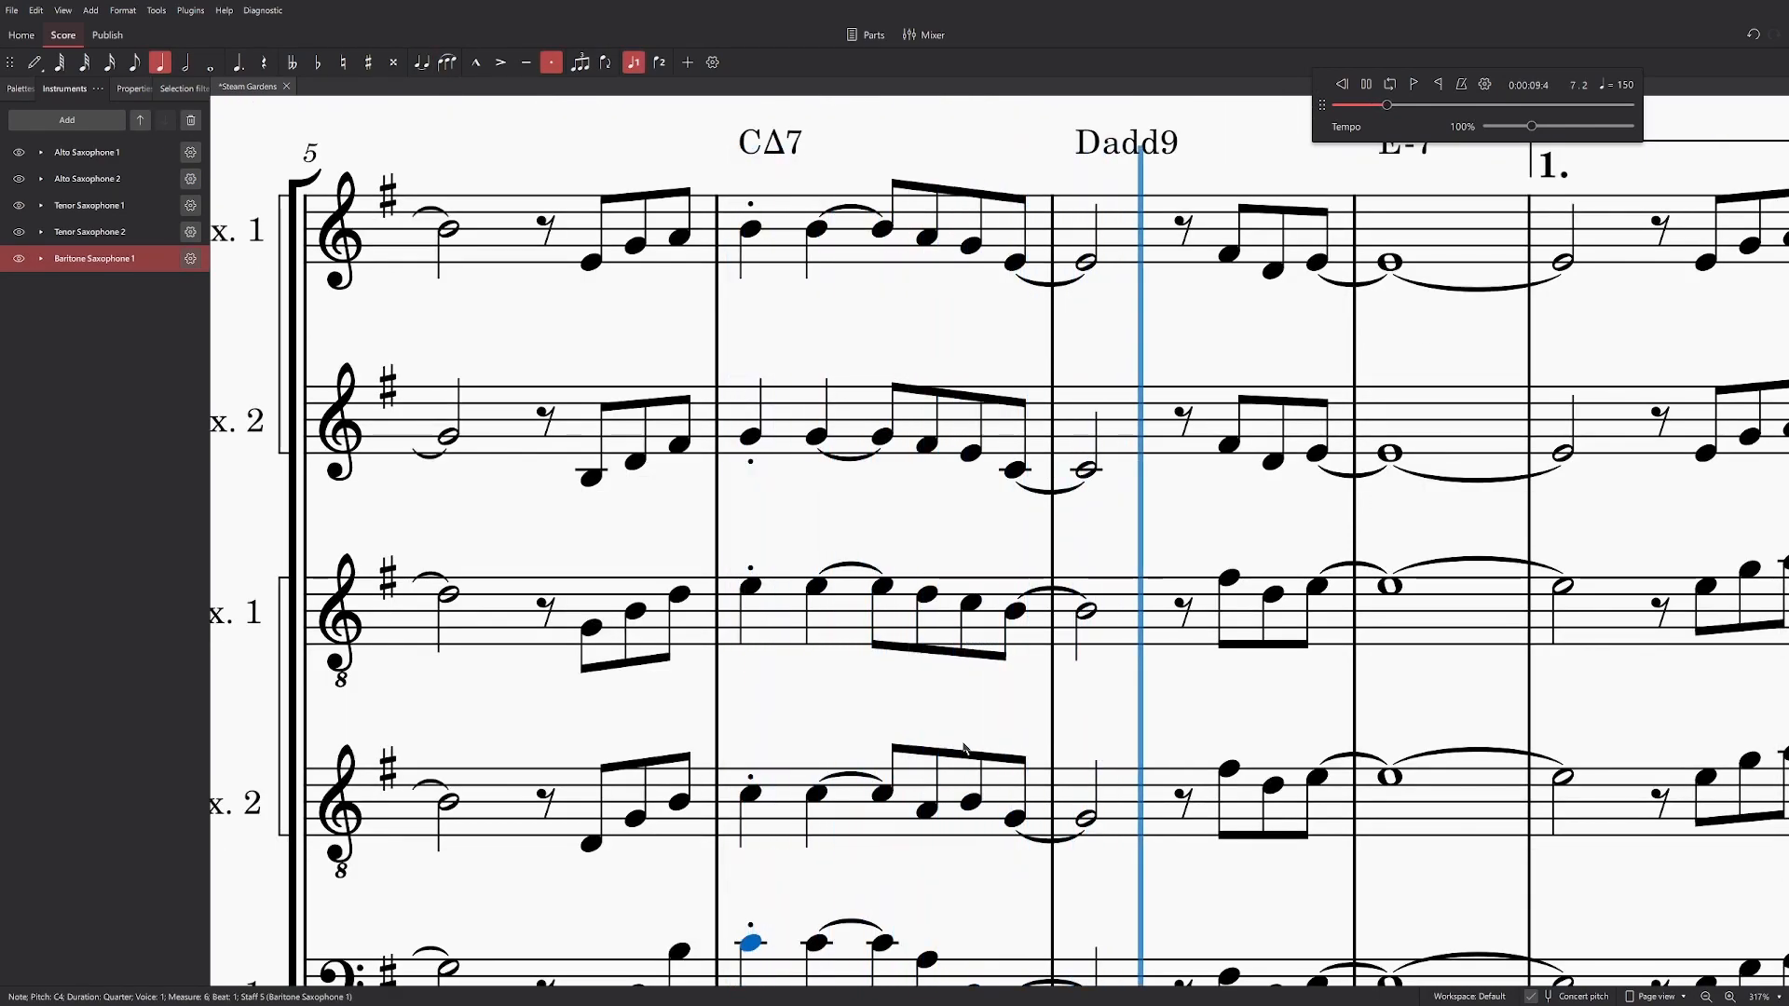
key(space)
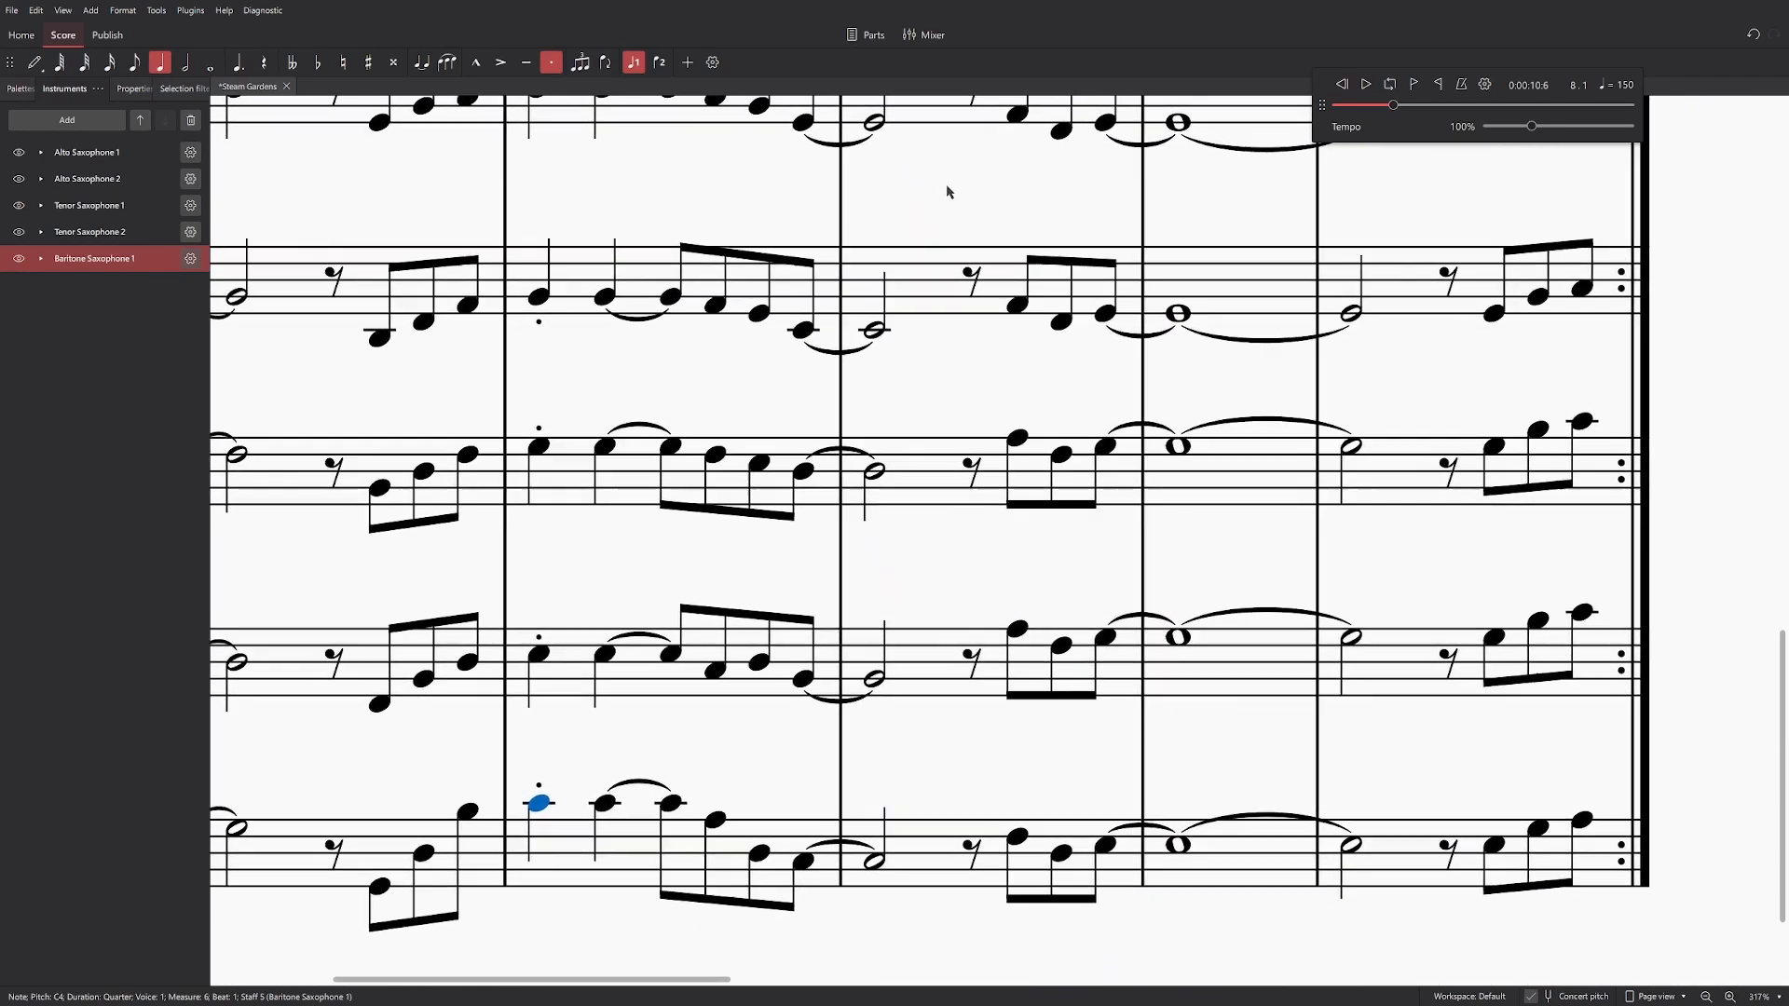
Step: Lower the last eighth note of measure 6 and its tied half note in Alto Saxophone 2 to A3
click(869, 383)
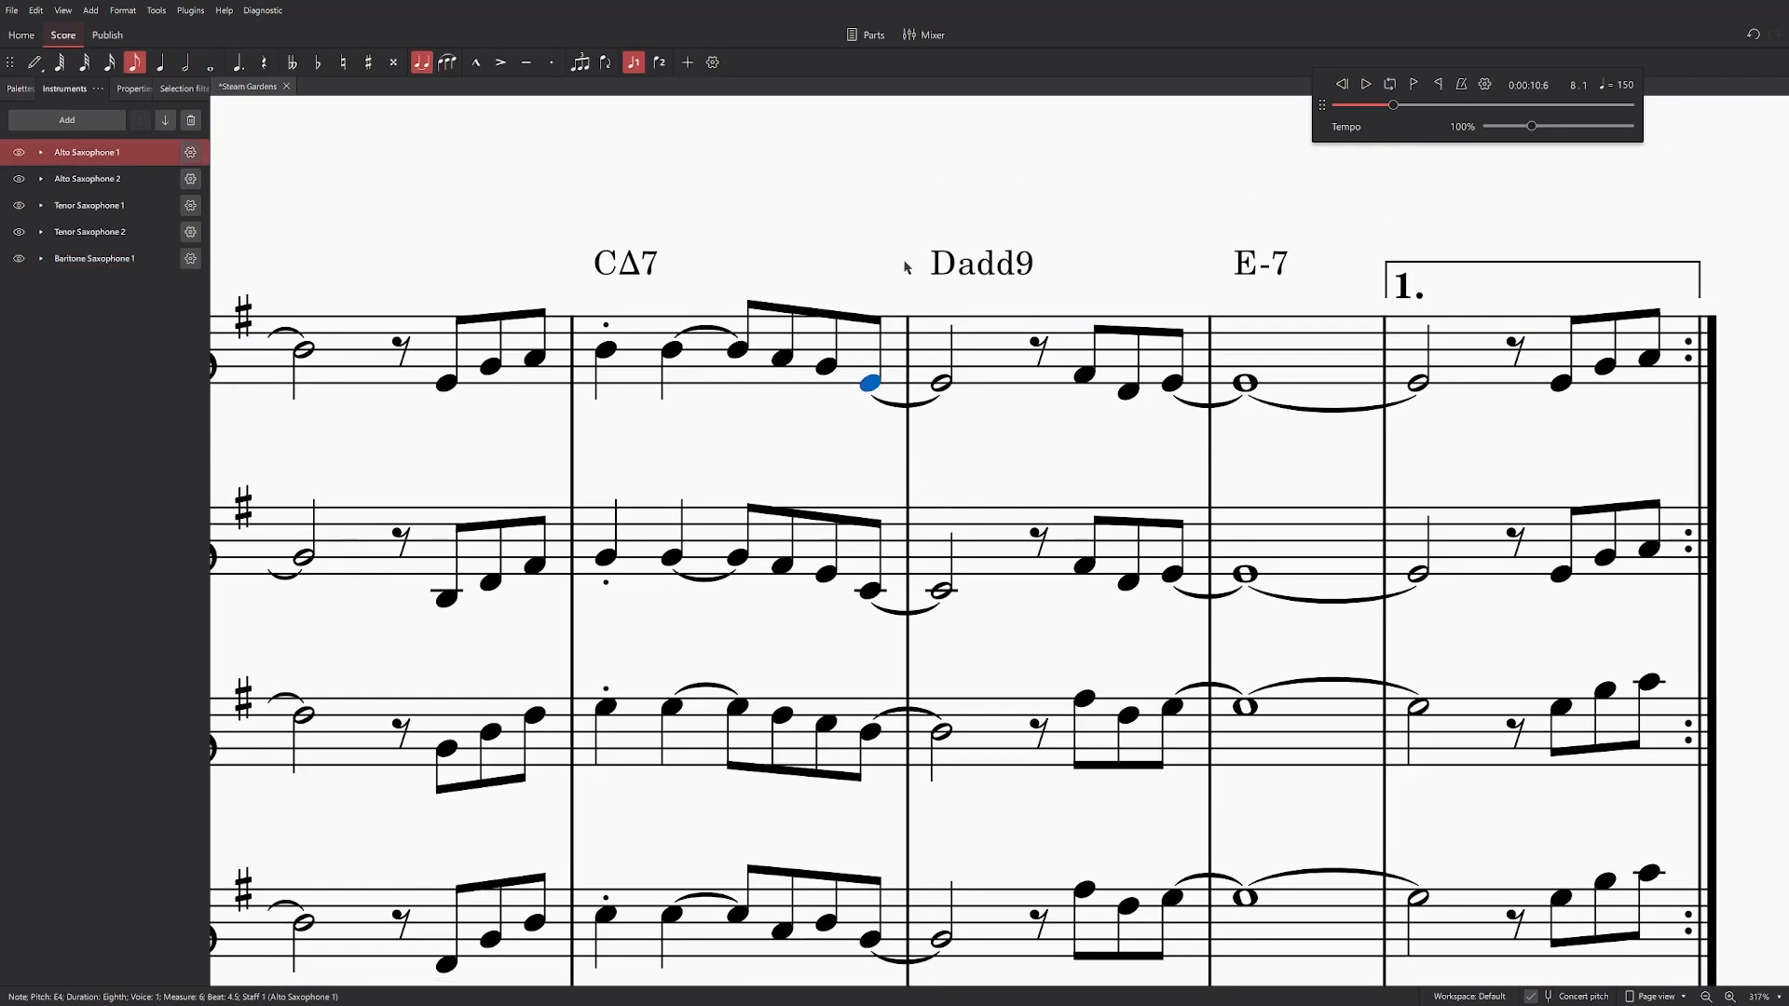
click(871, 591)
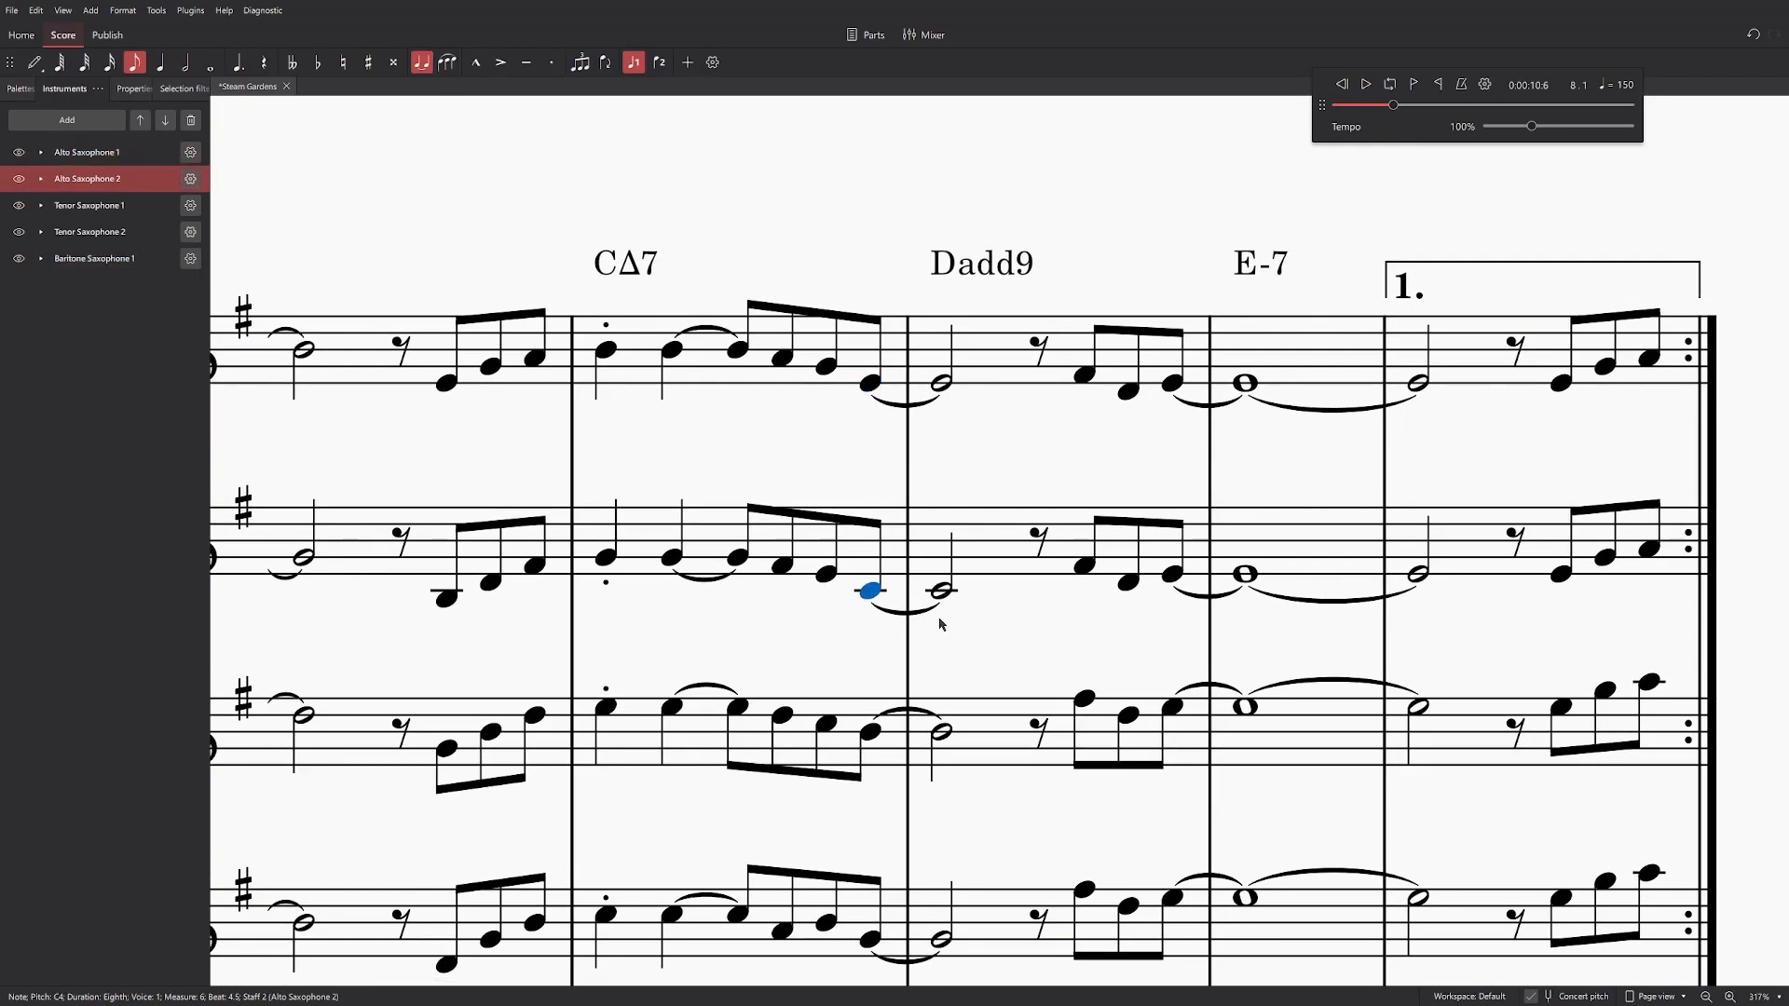
click(883, 395)
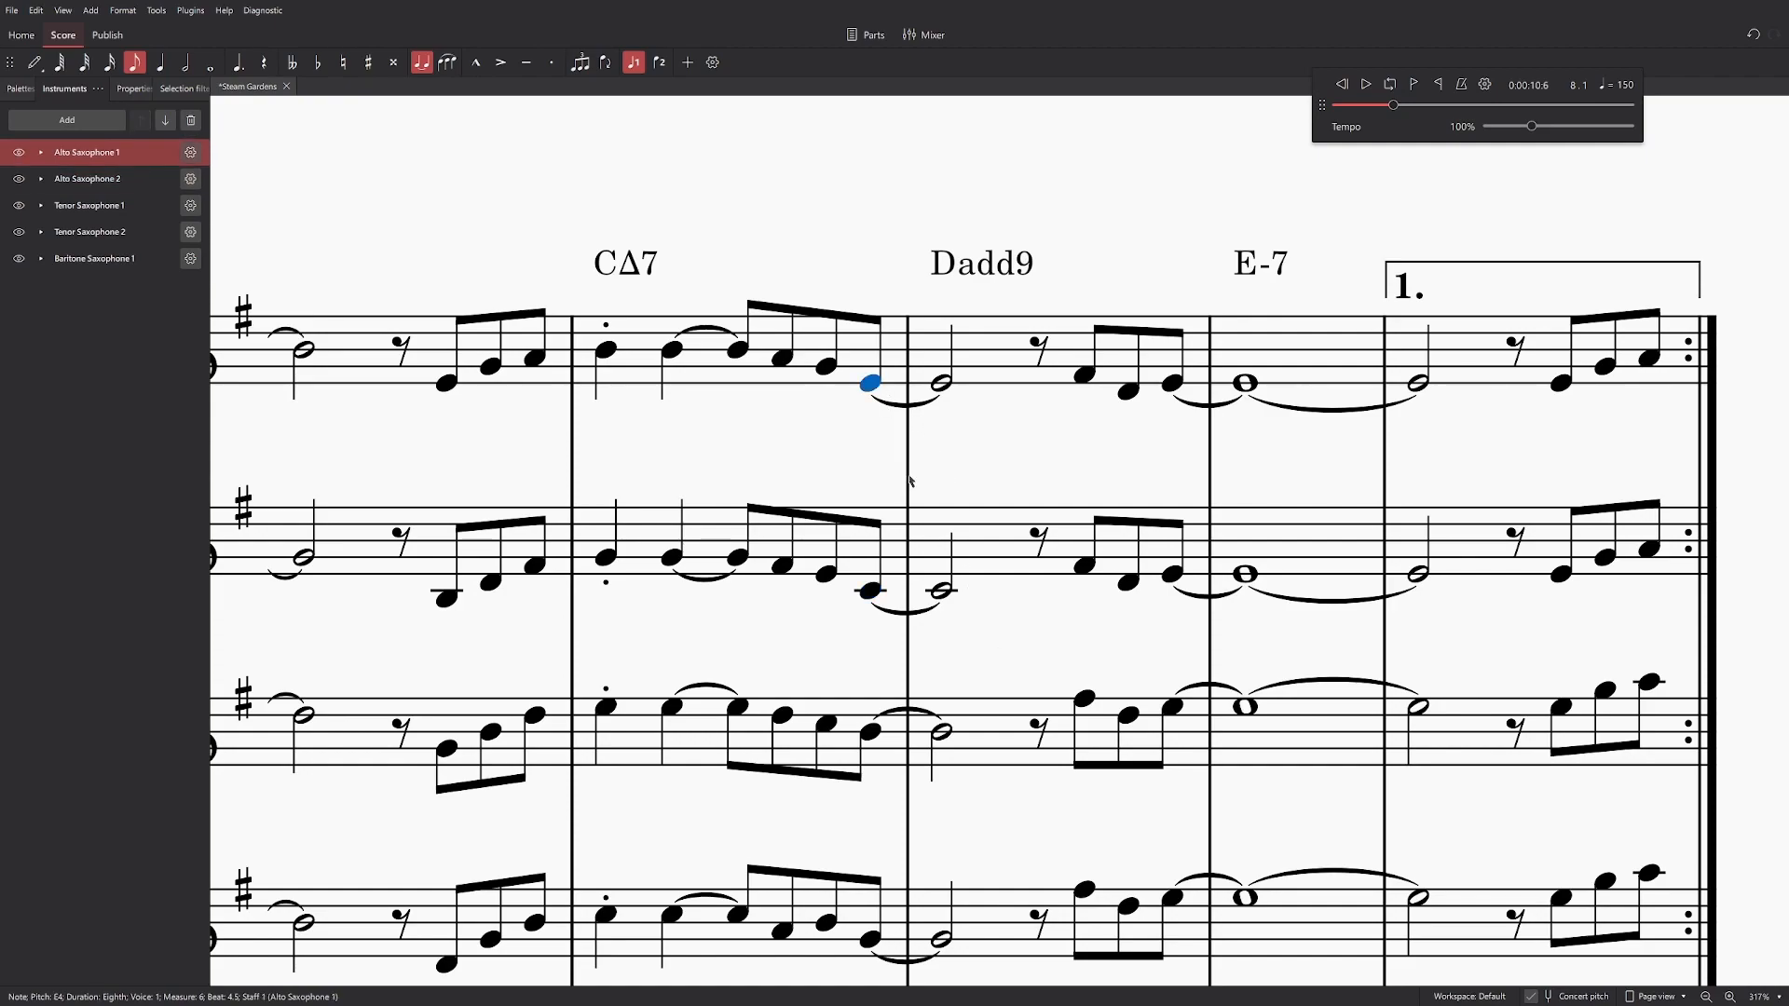
key(alt+Down)
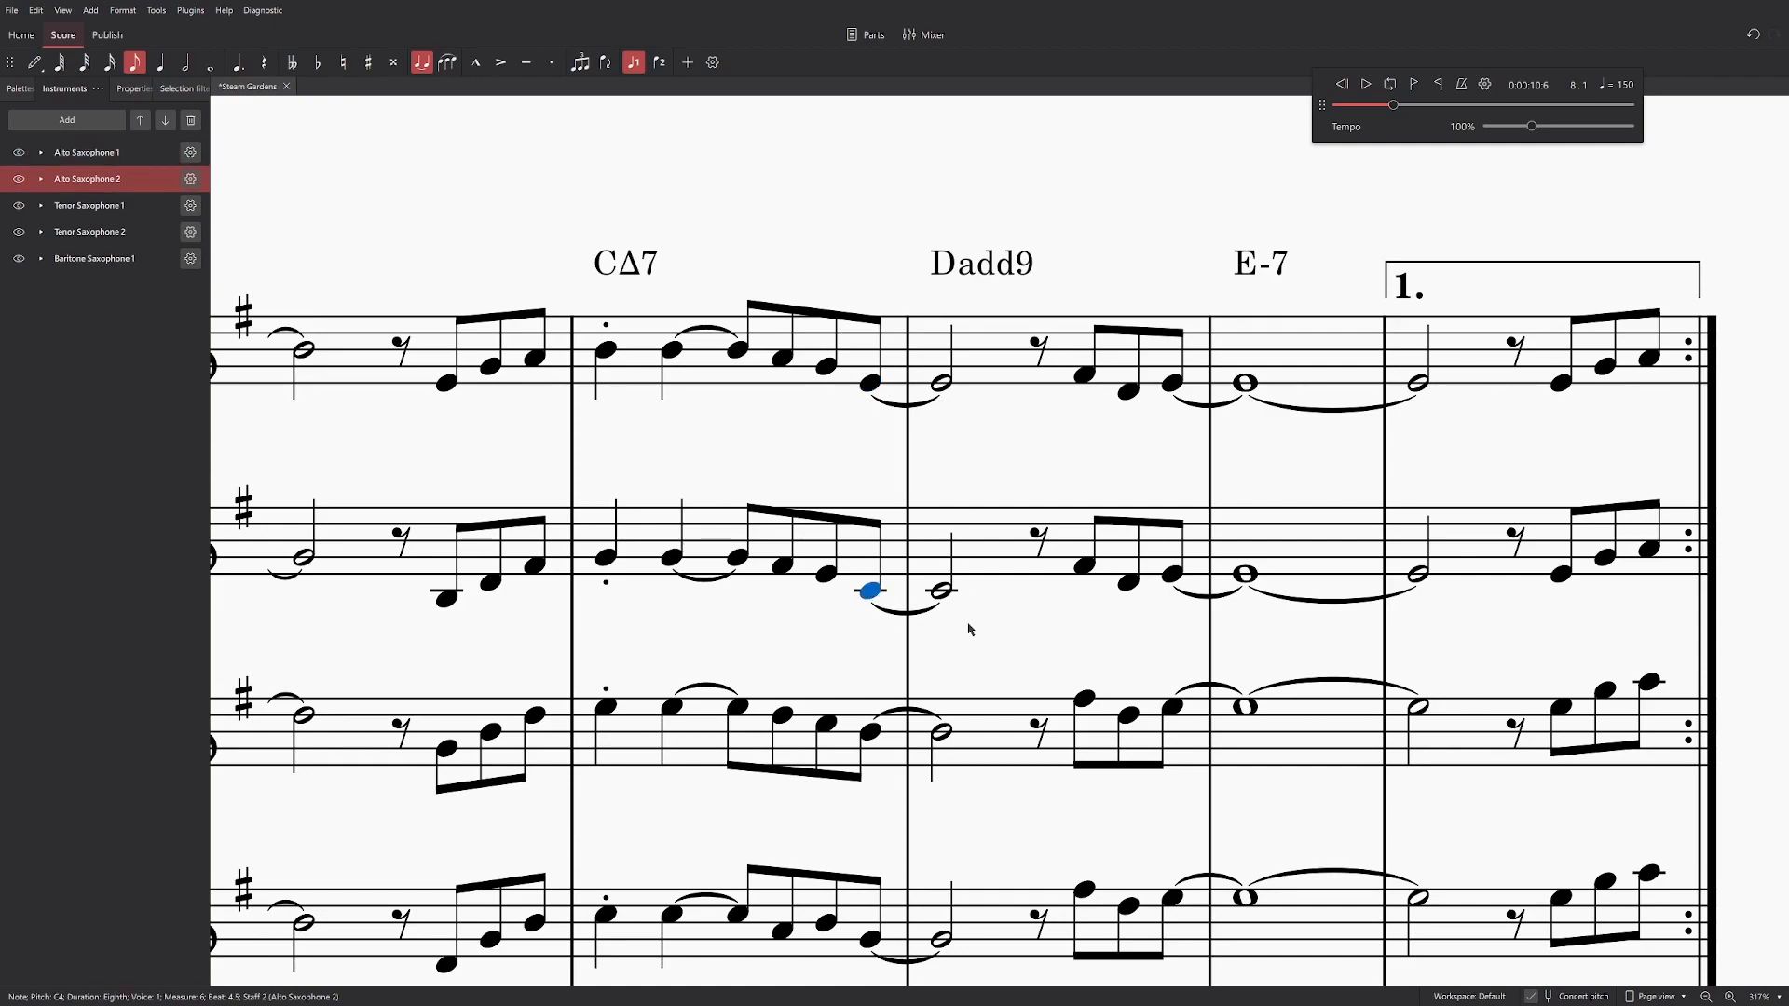
click(876, 398)
key(alt+Down)
key(Down)
key(Down)
key(Down)
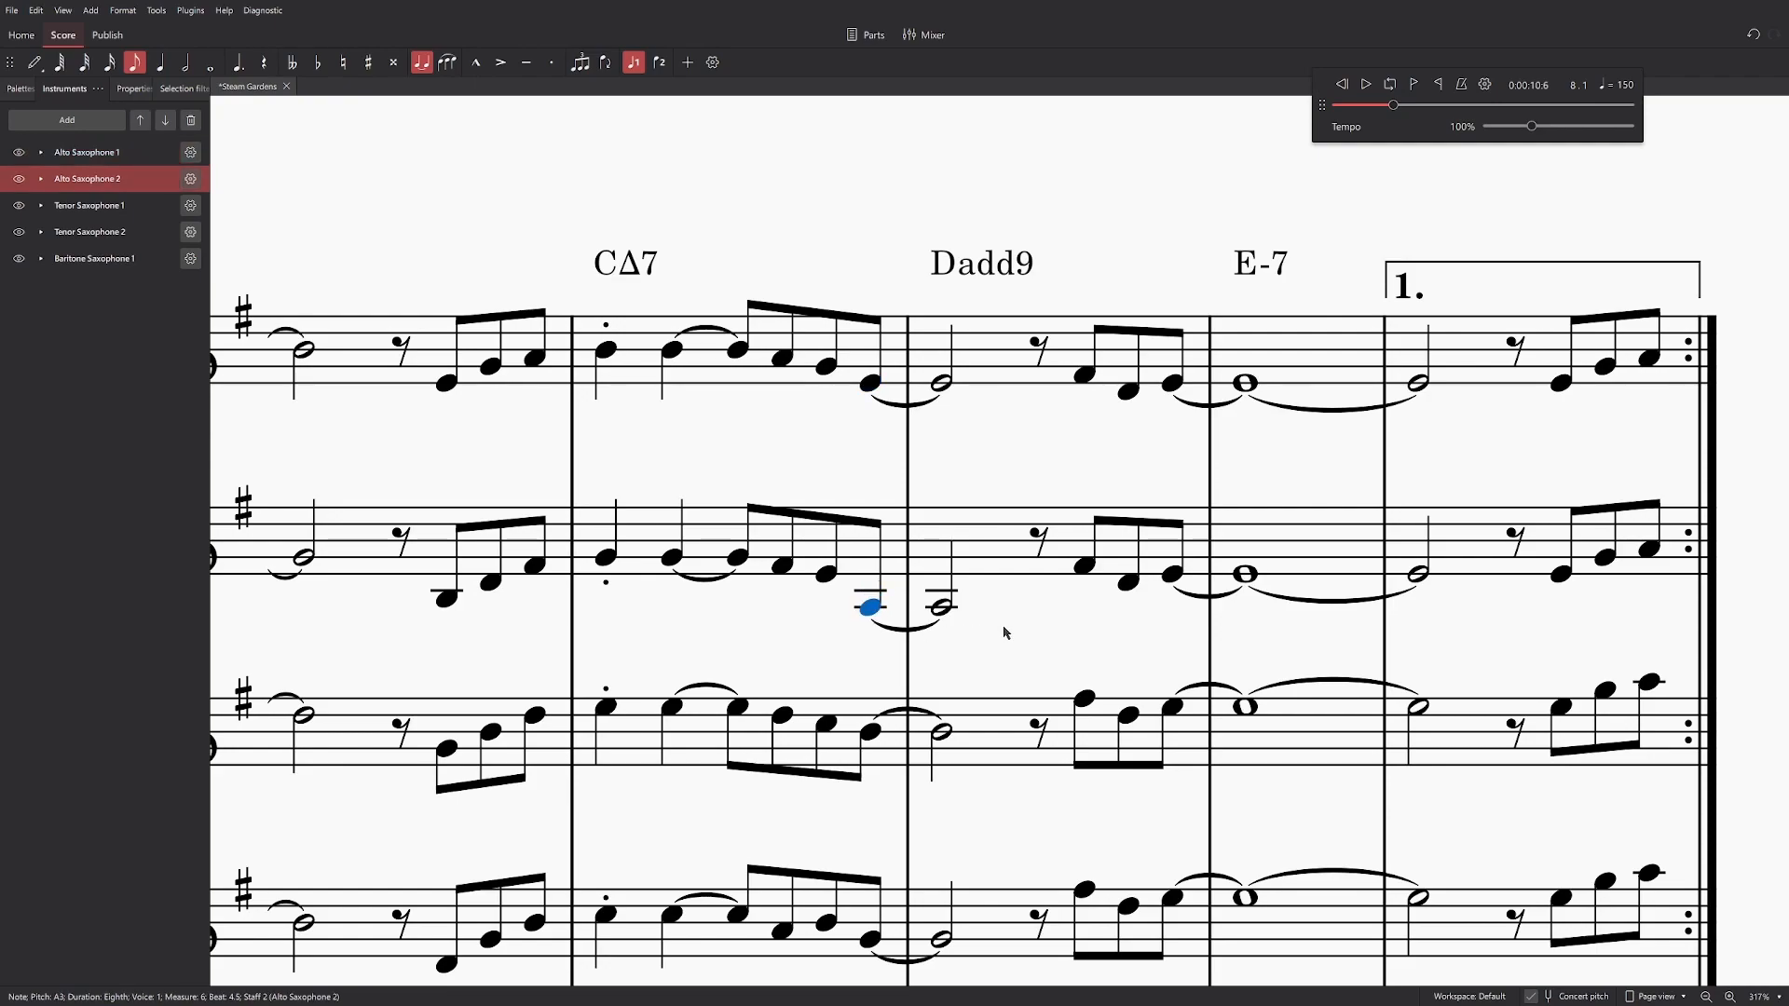
Step: Lower the last eighth note of measure 6 and its tied note to F#3 in Tenor Saxophone 1 and D3 in Tenor Saxophone 2
scroll(932, 513, down, 3)
key(alt+Down)
key(Down)
key(Down)
key(Down)
key(alt+Down)
key(Down)
key(Down)
key(Down)
Step: Change the last eighth note of measure 6 and its tied note in Baritone Saxophone 1 to D2
key(alt+Down)
key(Up)
key(Up)
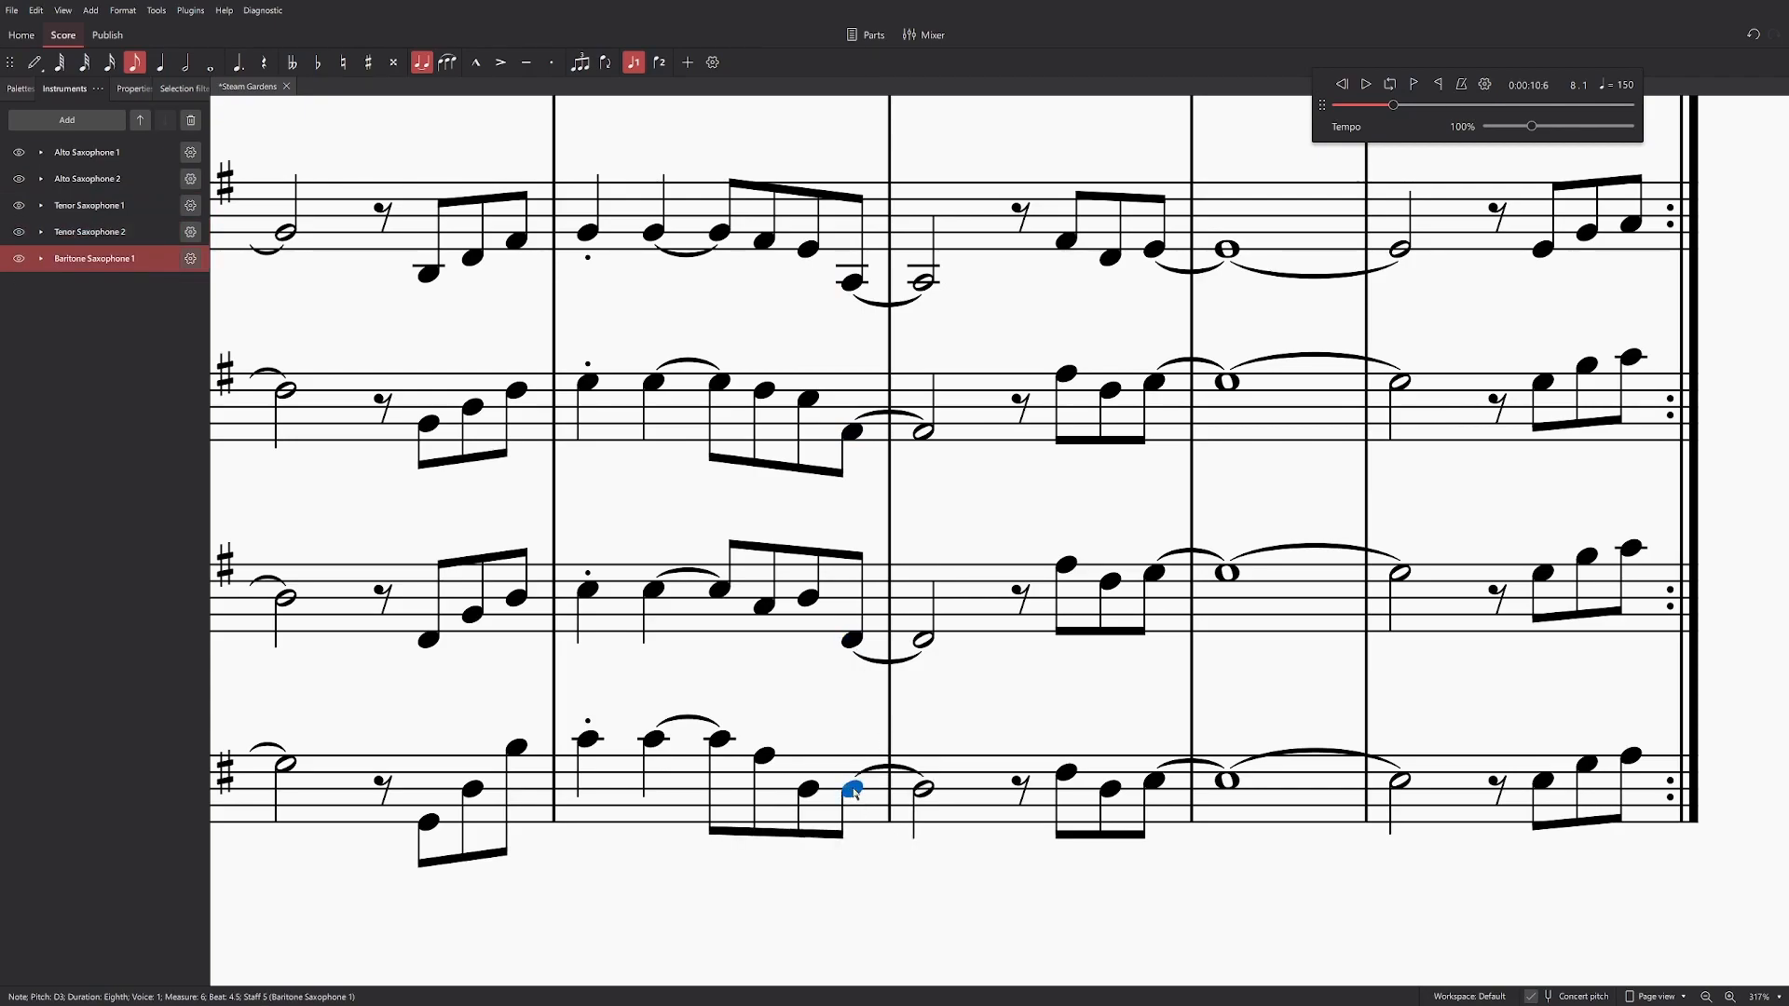
key(ctrl+Down)
Step: Play back the new chord voicing from the beginning of measure 6 into measure 7
key(ctrl+Left)
key(space)
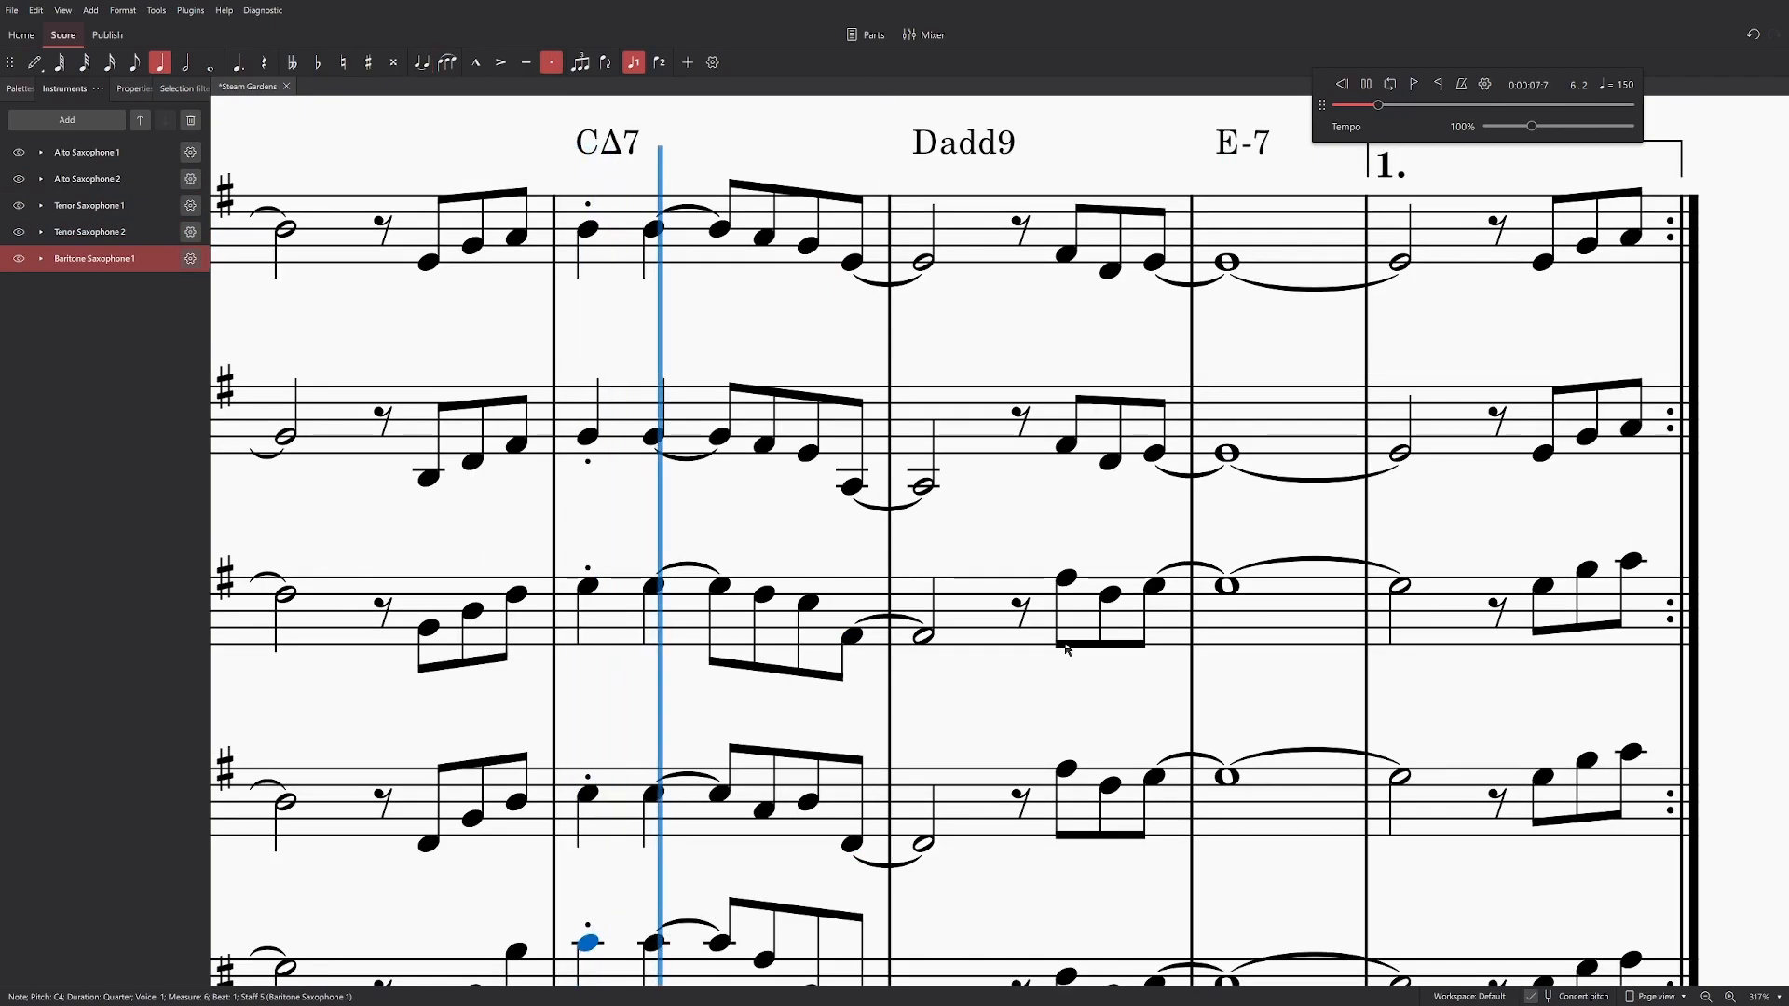
key(space)
Step: Lower the first two eighth notes of measure 7 in Baritone Saxophone 1 to D2
drag(1190, 195, 791, 486)
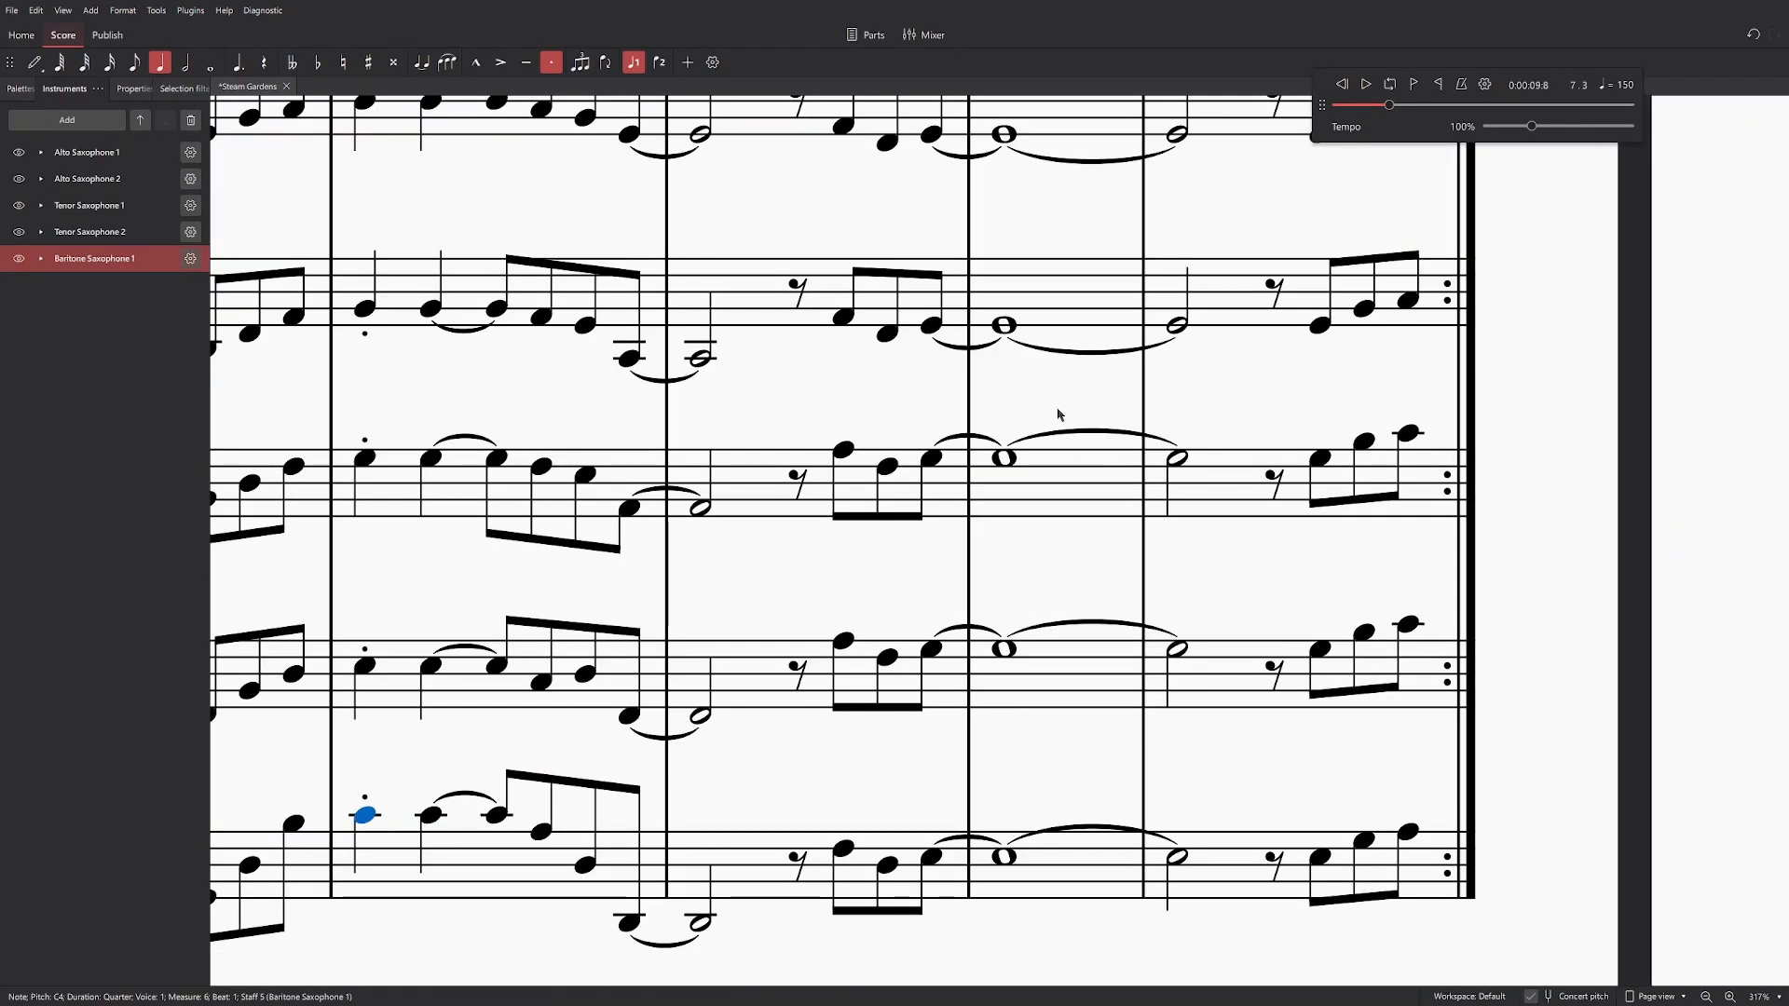
drag(1044, 393, 1050, 138)
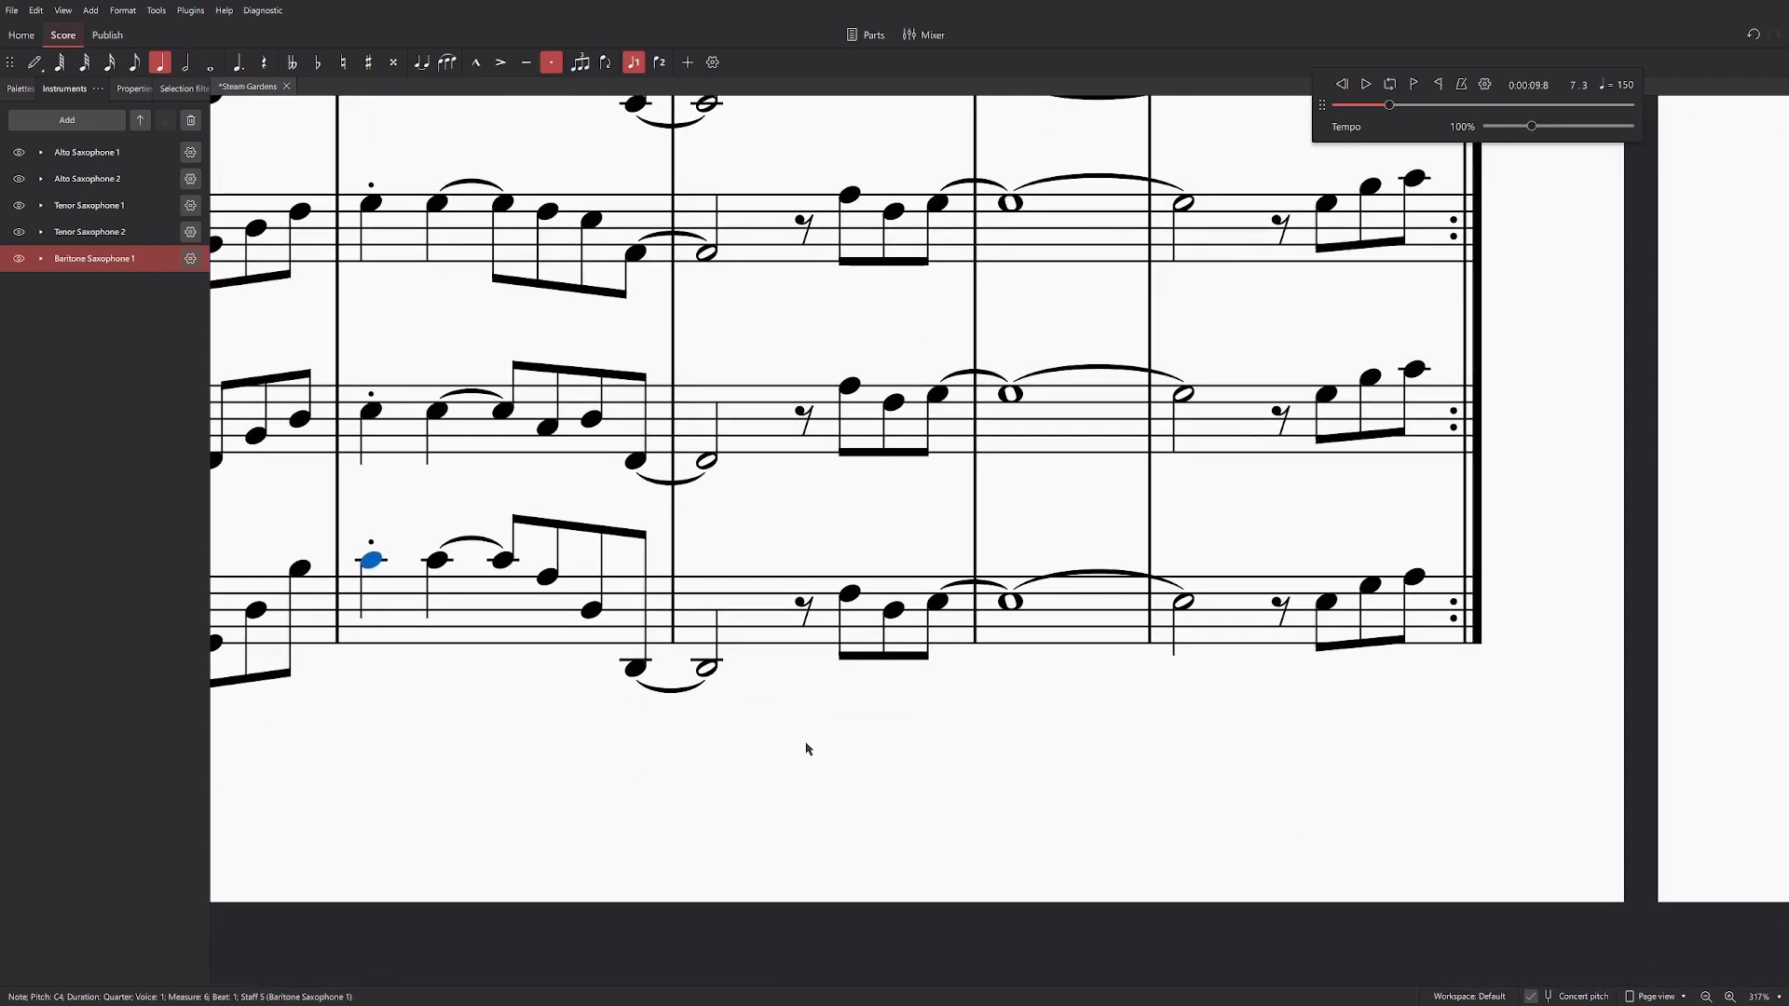
drag(857, 597, 850, 671)
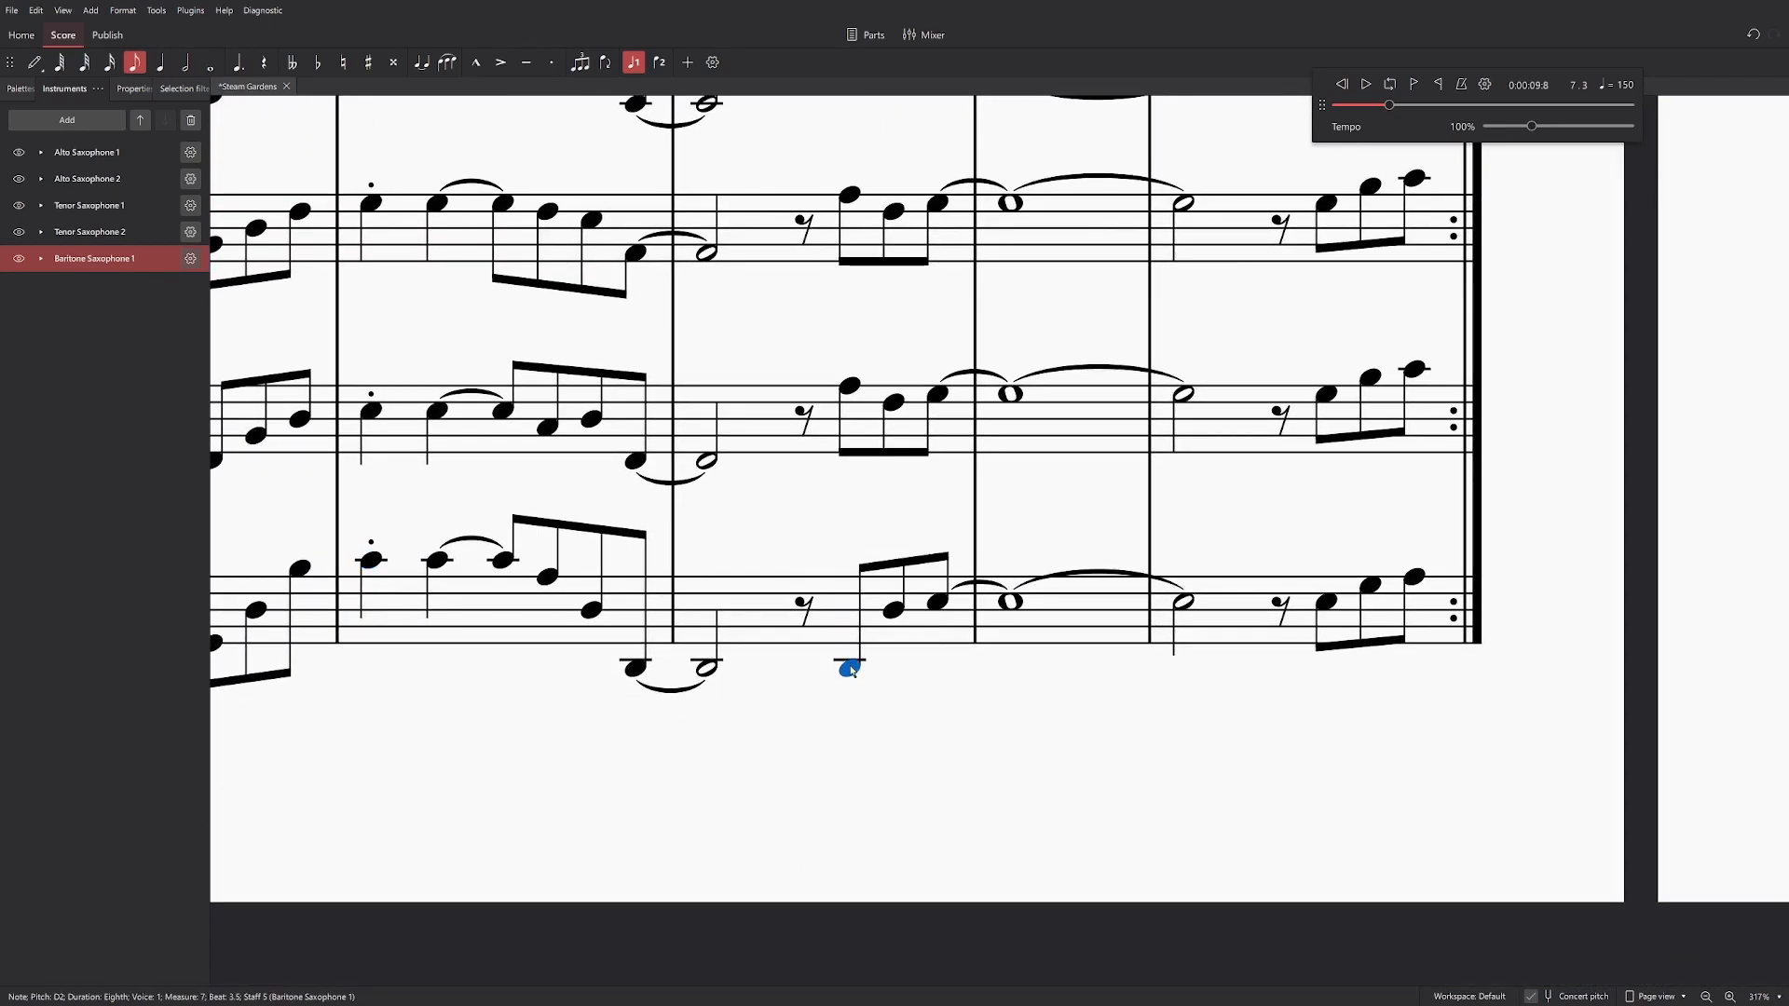
drag(895, 611, 895, 666)
Step: Lower the baritone's tied E notes from the end of measure 7 into measure 9 by an octave and raise the preceding eighth to D#2
key(Right)
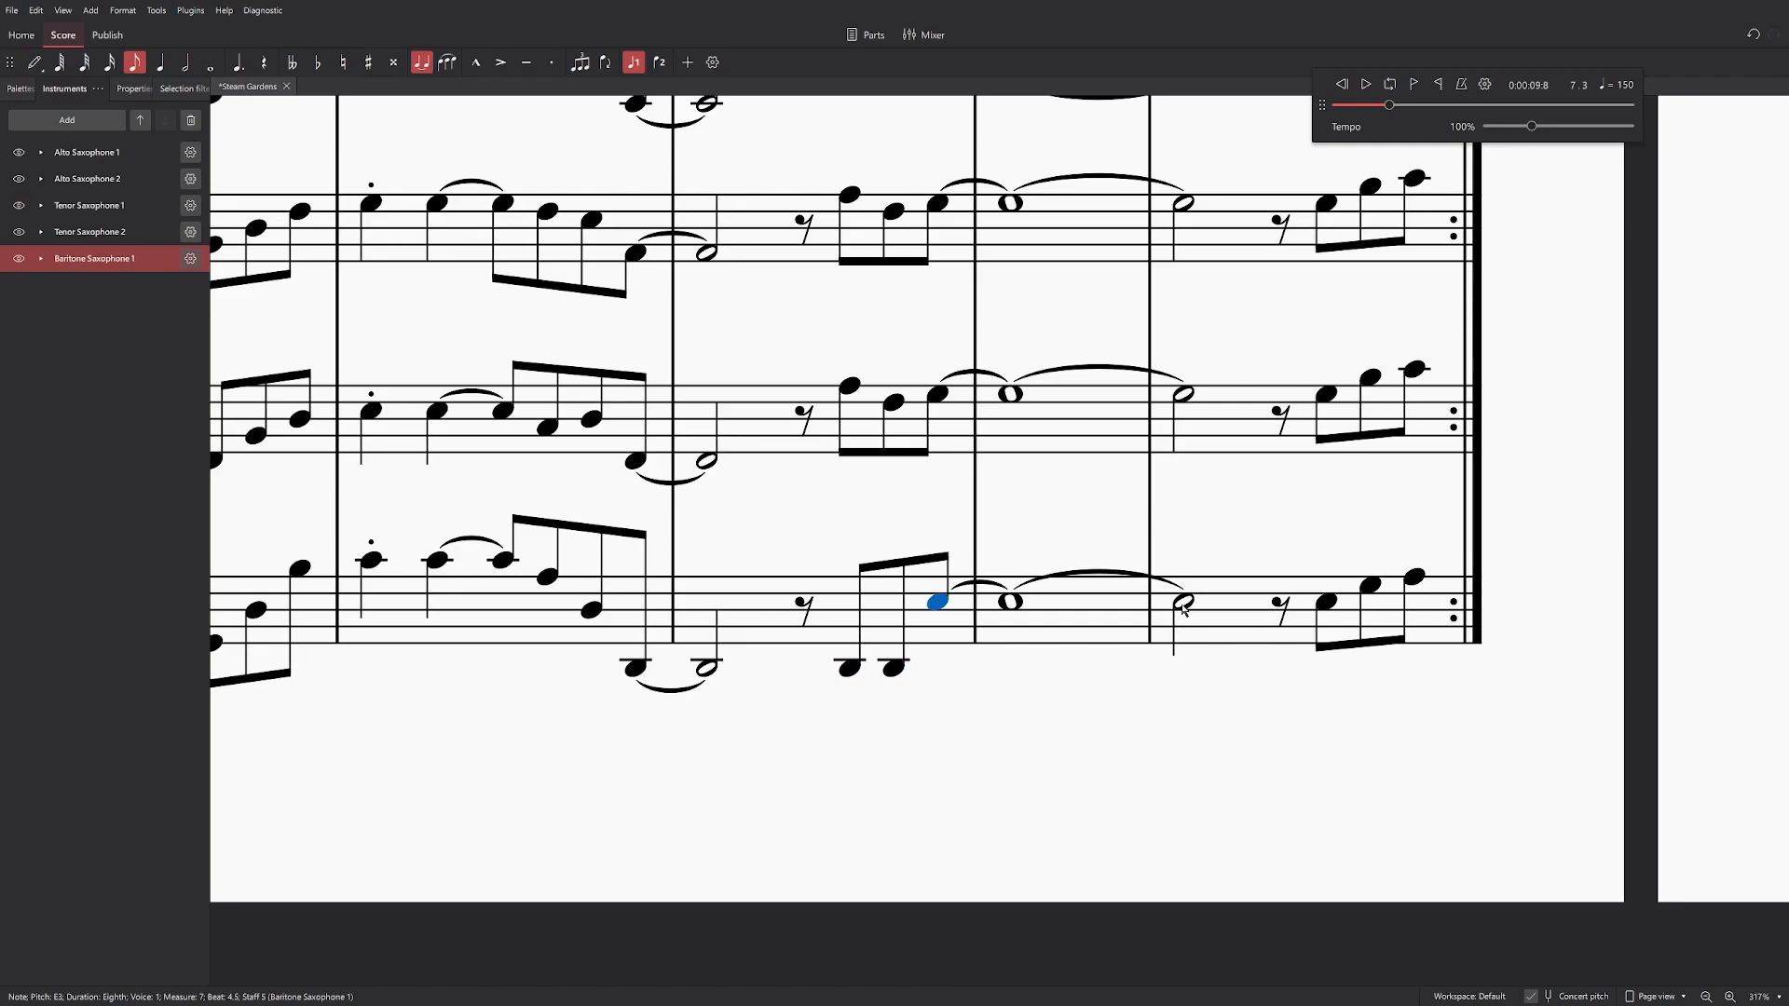
shift+click(1184, 606)
key(ctrl+Down)
key(Left)
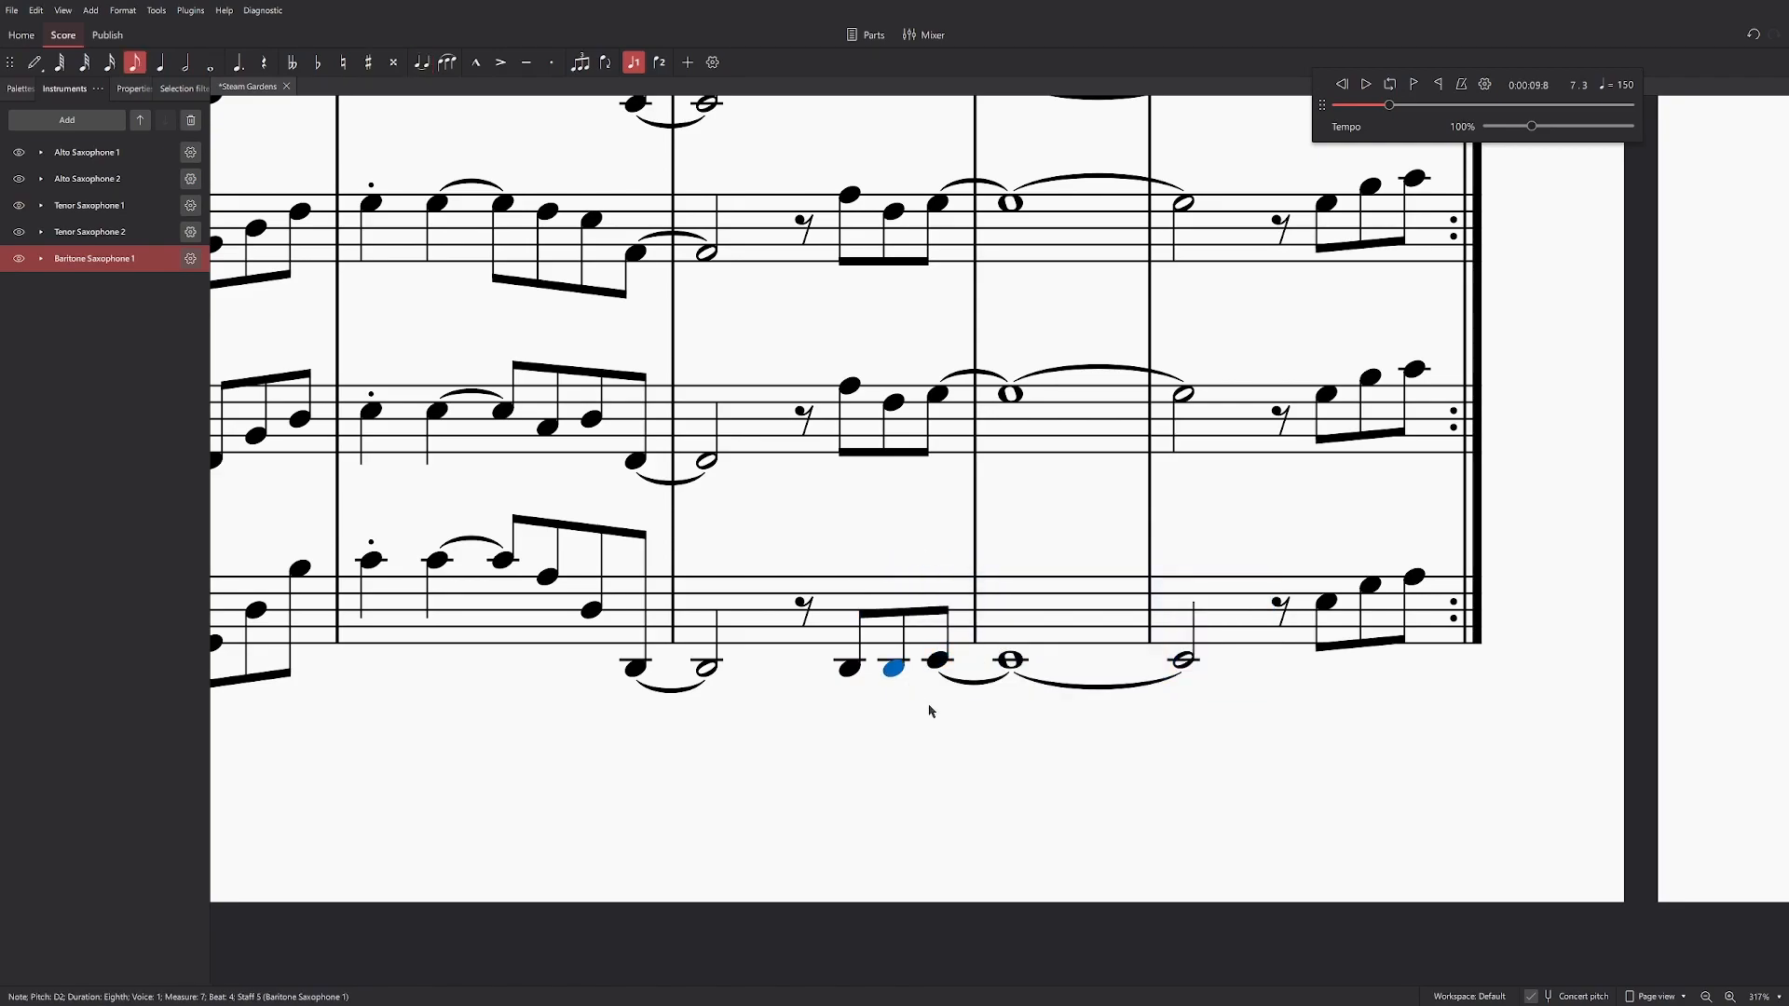
key(Up)
Step: Play back from measure 6 into measure 8 and check the Baritone Saxophone 1 whole note in measure 8
key(space)
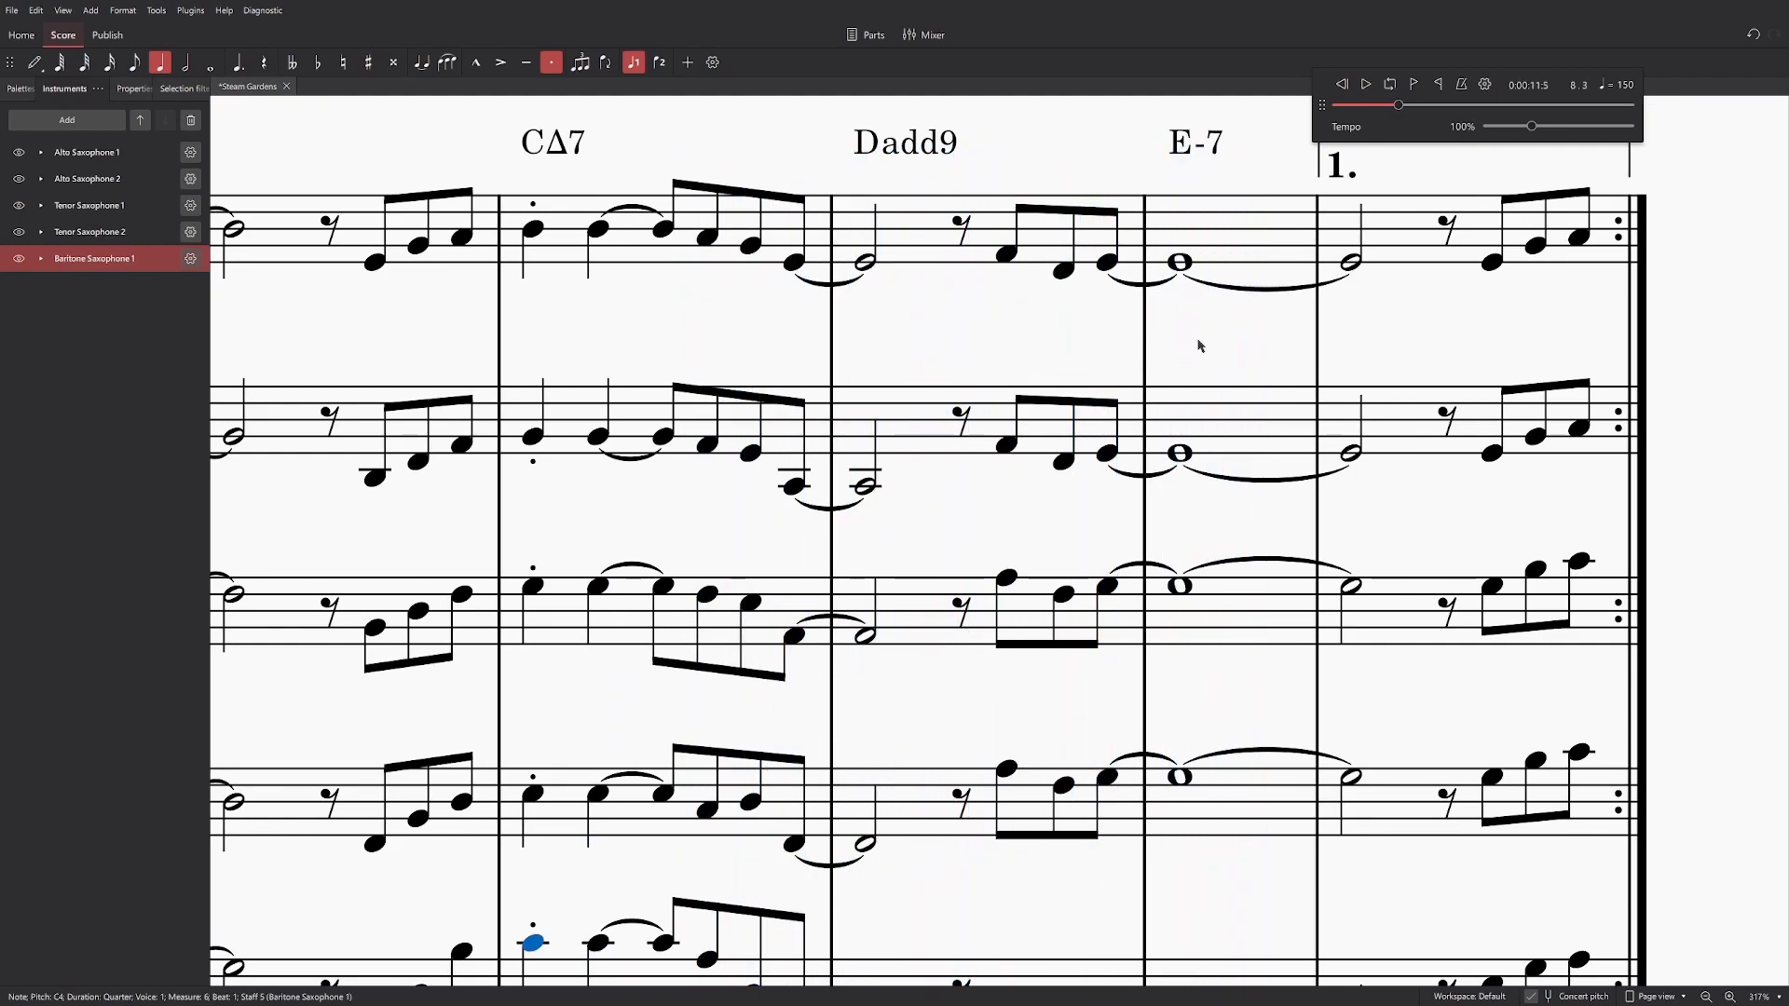
key(space)
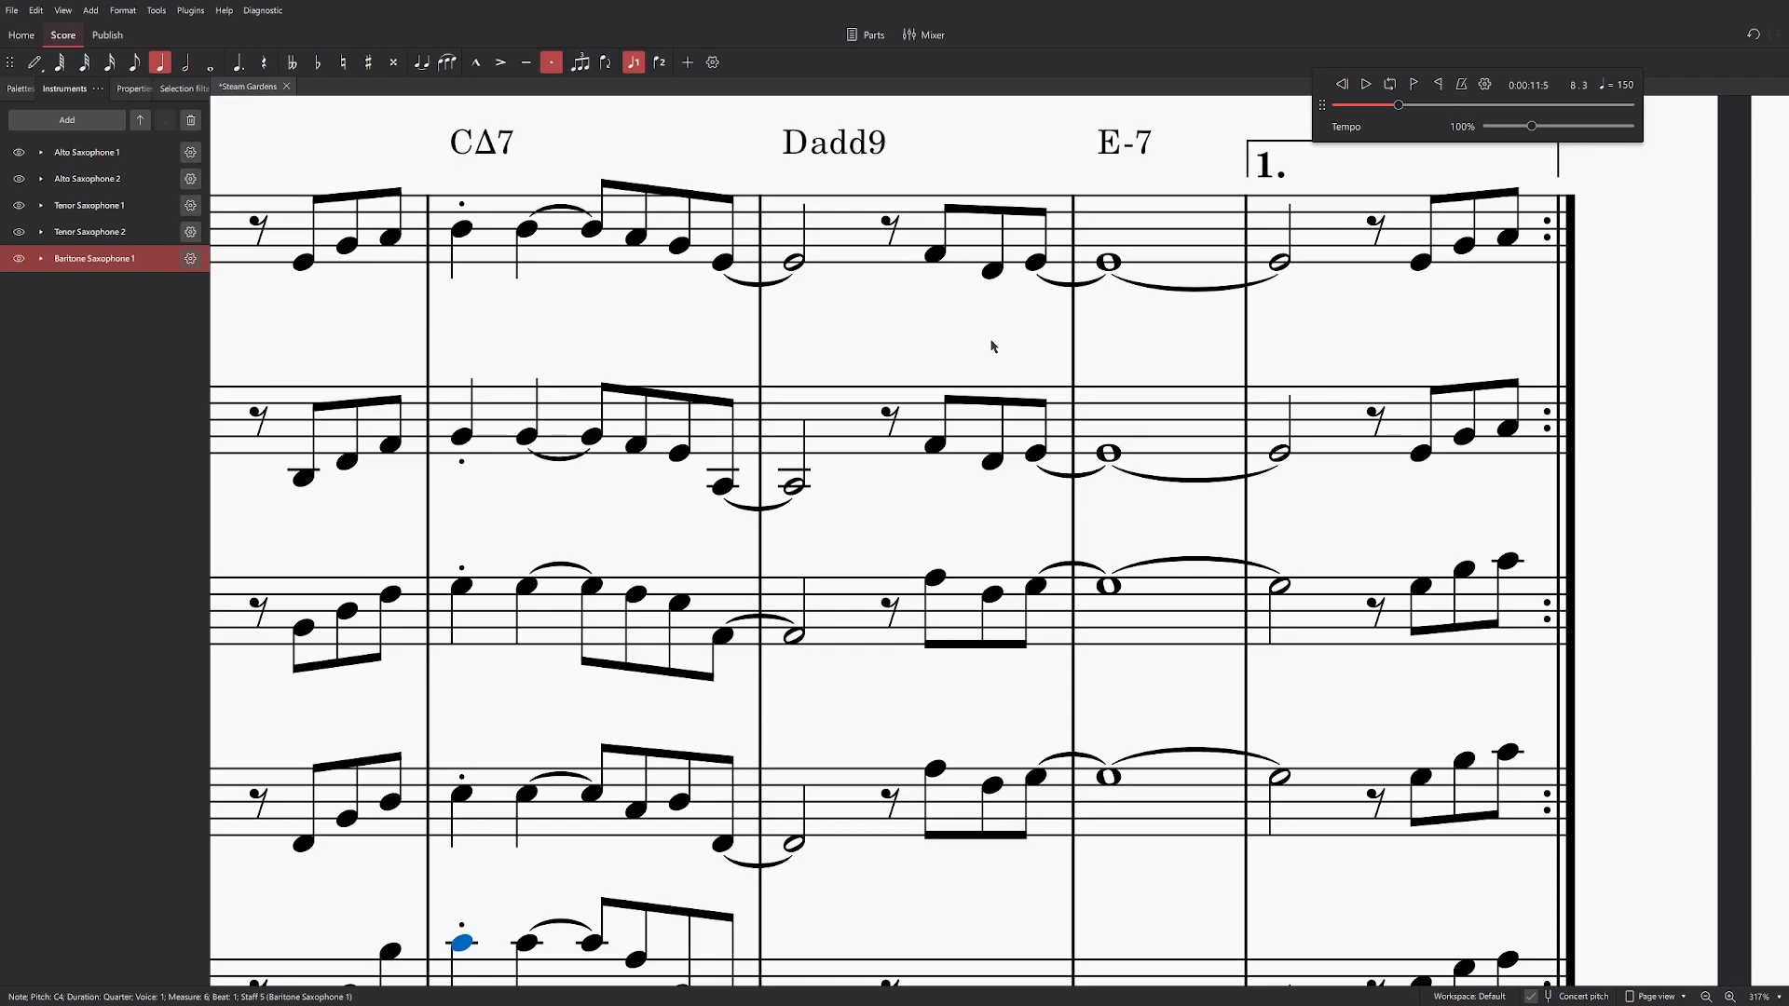
scroll(1032, 734, down, 3)
click(1031, 706)
scroll(991, 819, up, 3)
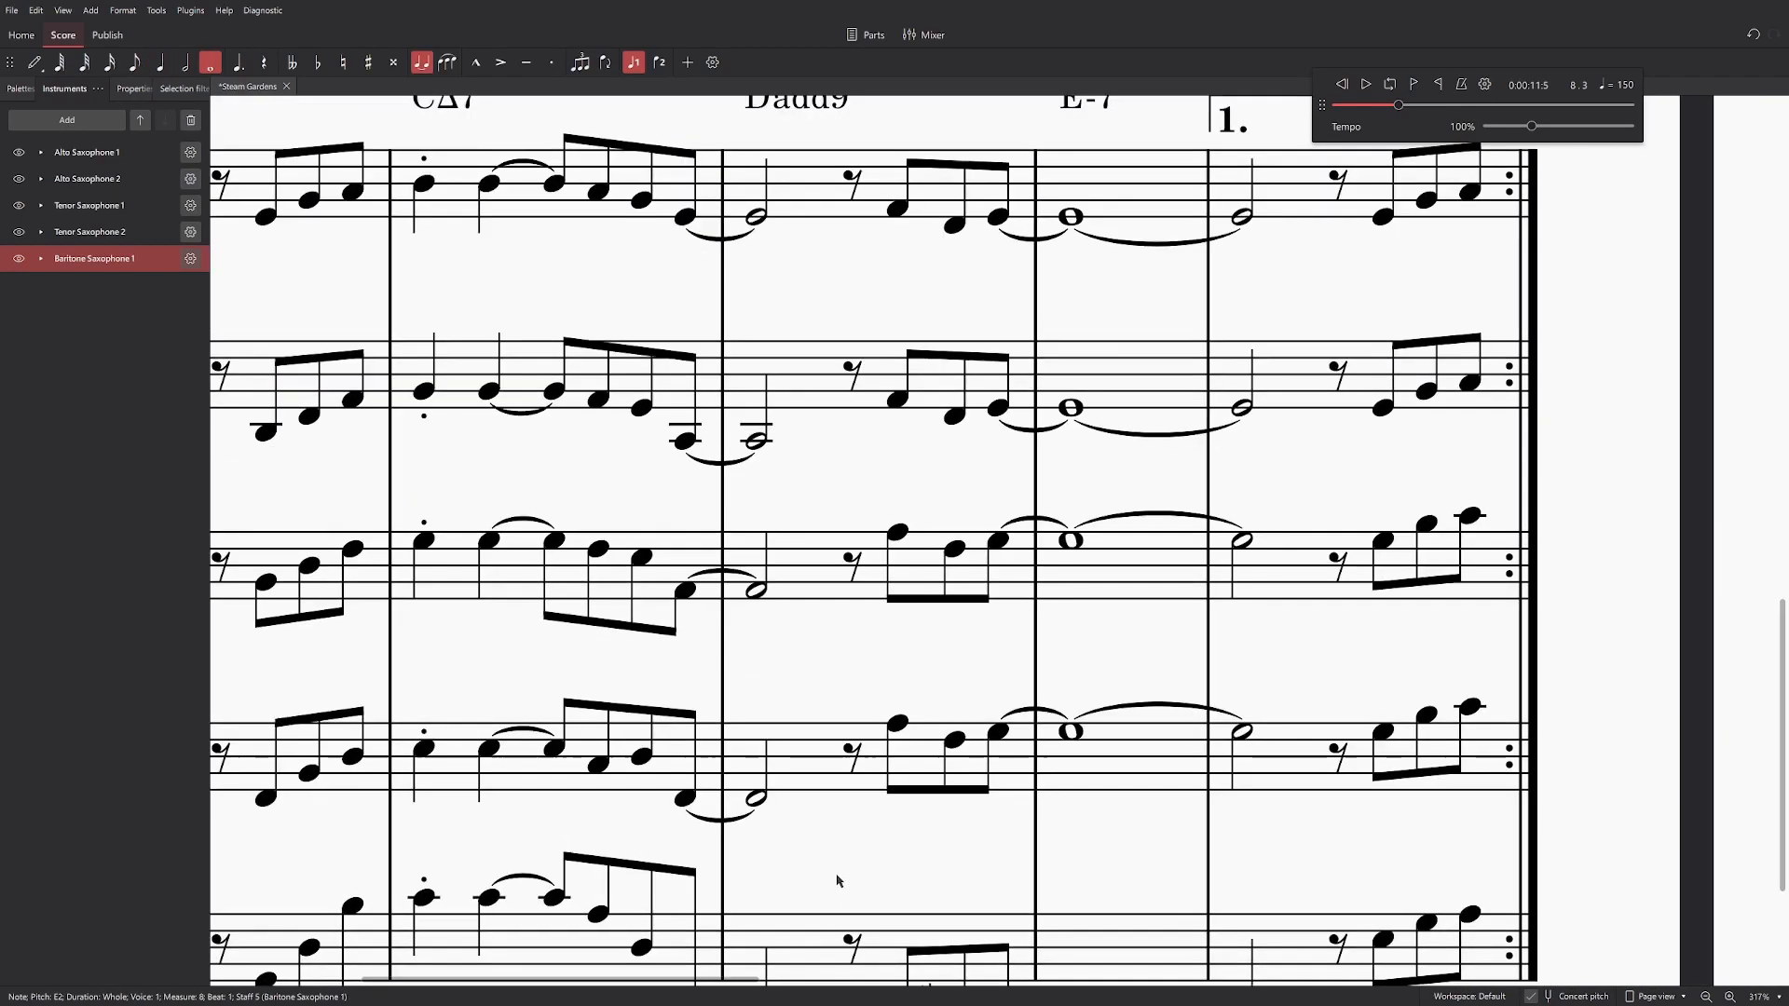
Step: Change the first eighth note of measure 7 to D4 in Alto Saxophone 2, E4 in Tenor Saxophone 1 and A3 in Tenor Saxophone 2
click(898, 213)
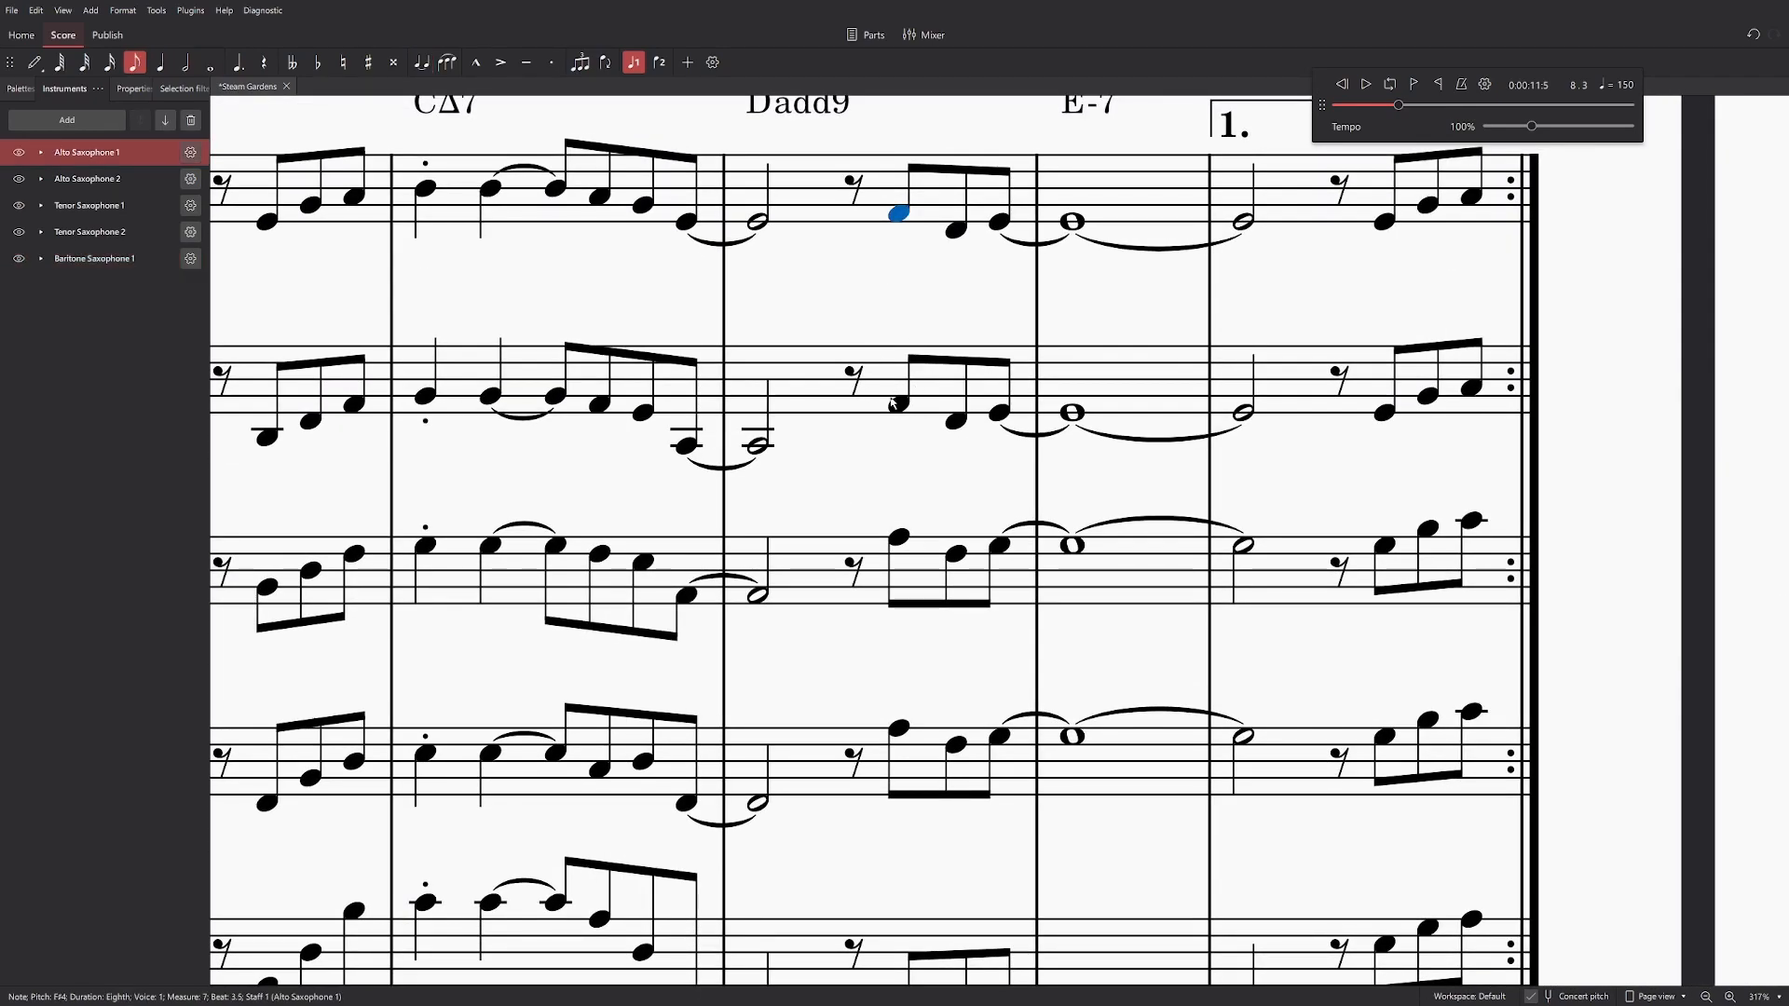
drag(906, 411, 907, 441)
key(ctrl+z)
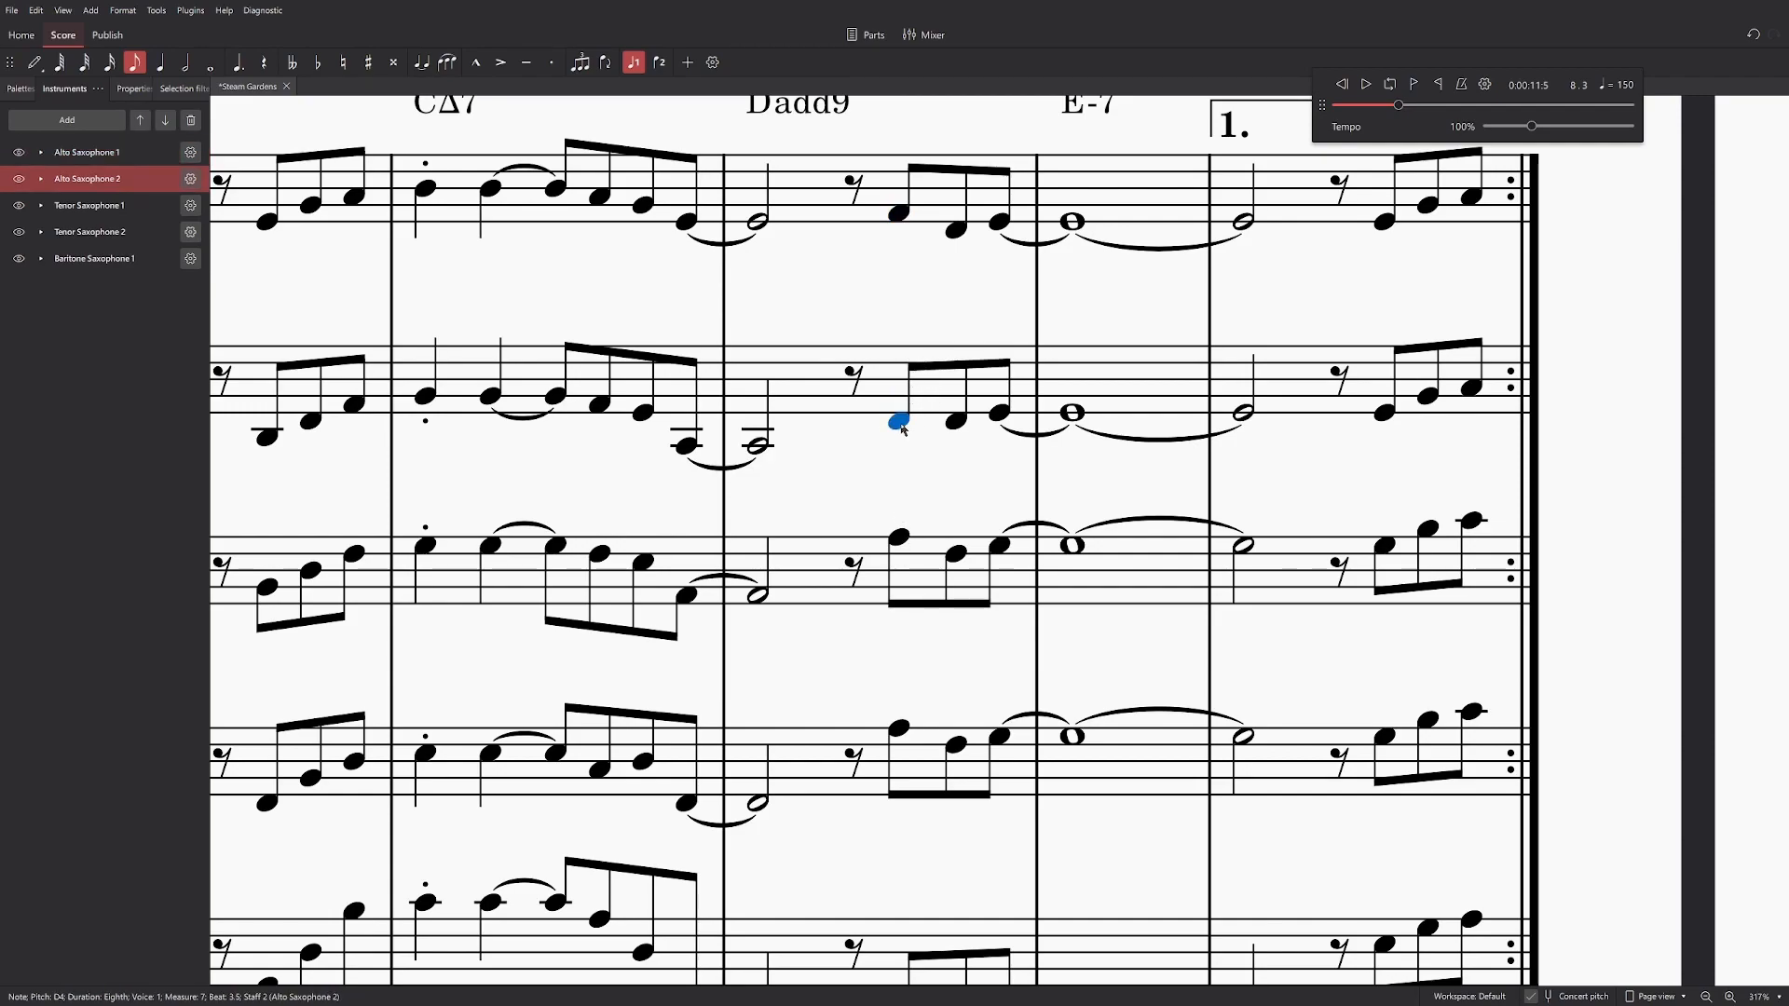
click(899, 537)
drag(901, 540, 902, 552)
drag(900, 731, 902, 779)
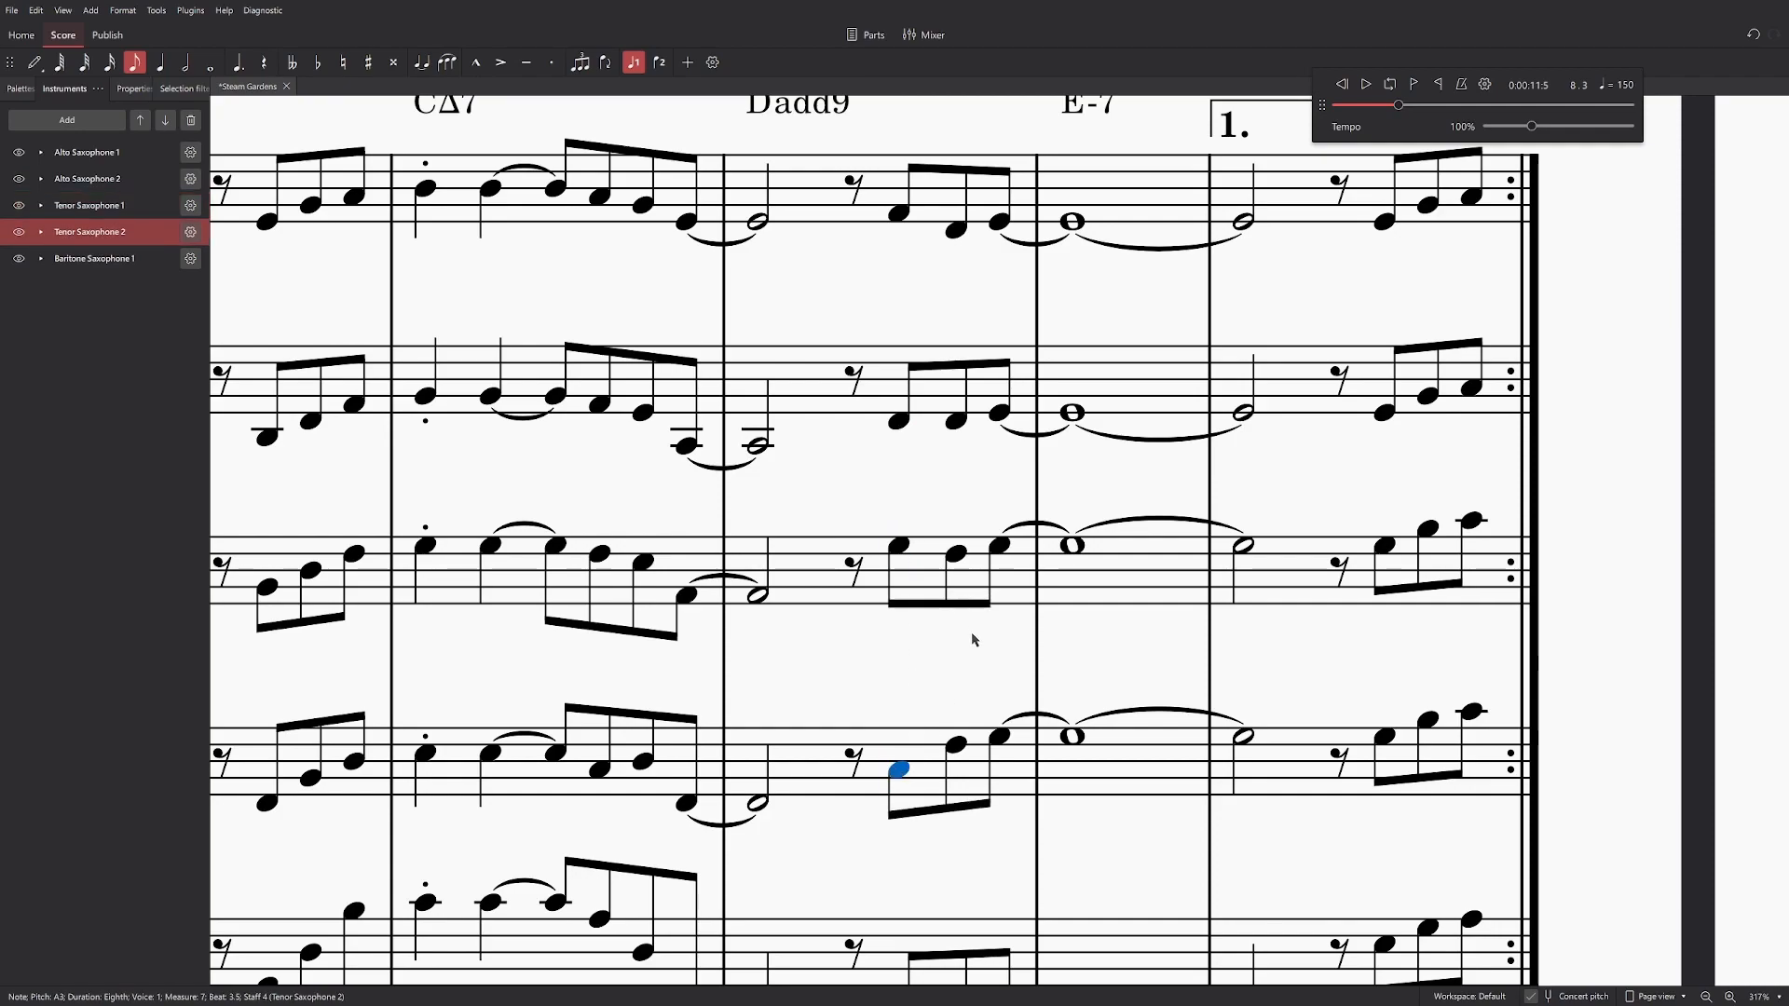
Step: Lower the first eighth note of measure 7 in Tenor Saxophone 1 to A3
key(alt+Up)
key(alt+Up)
click(901, 546)
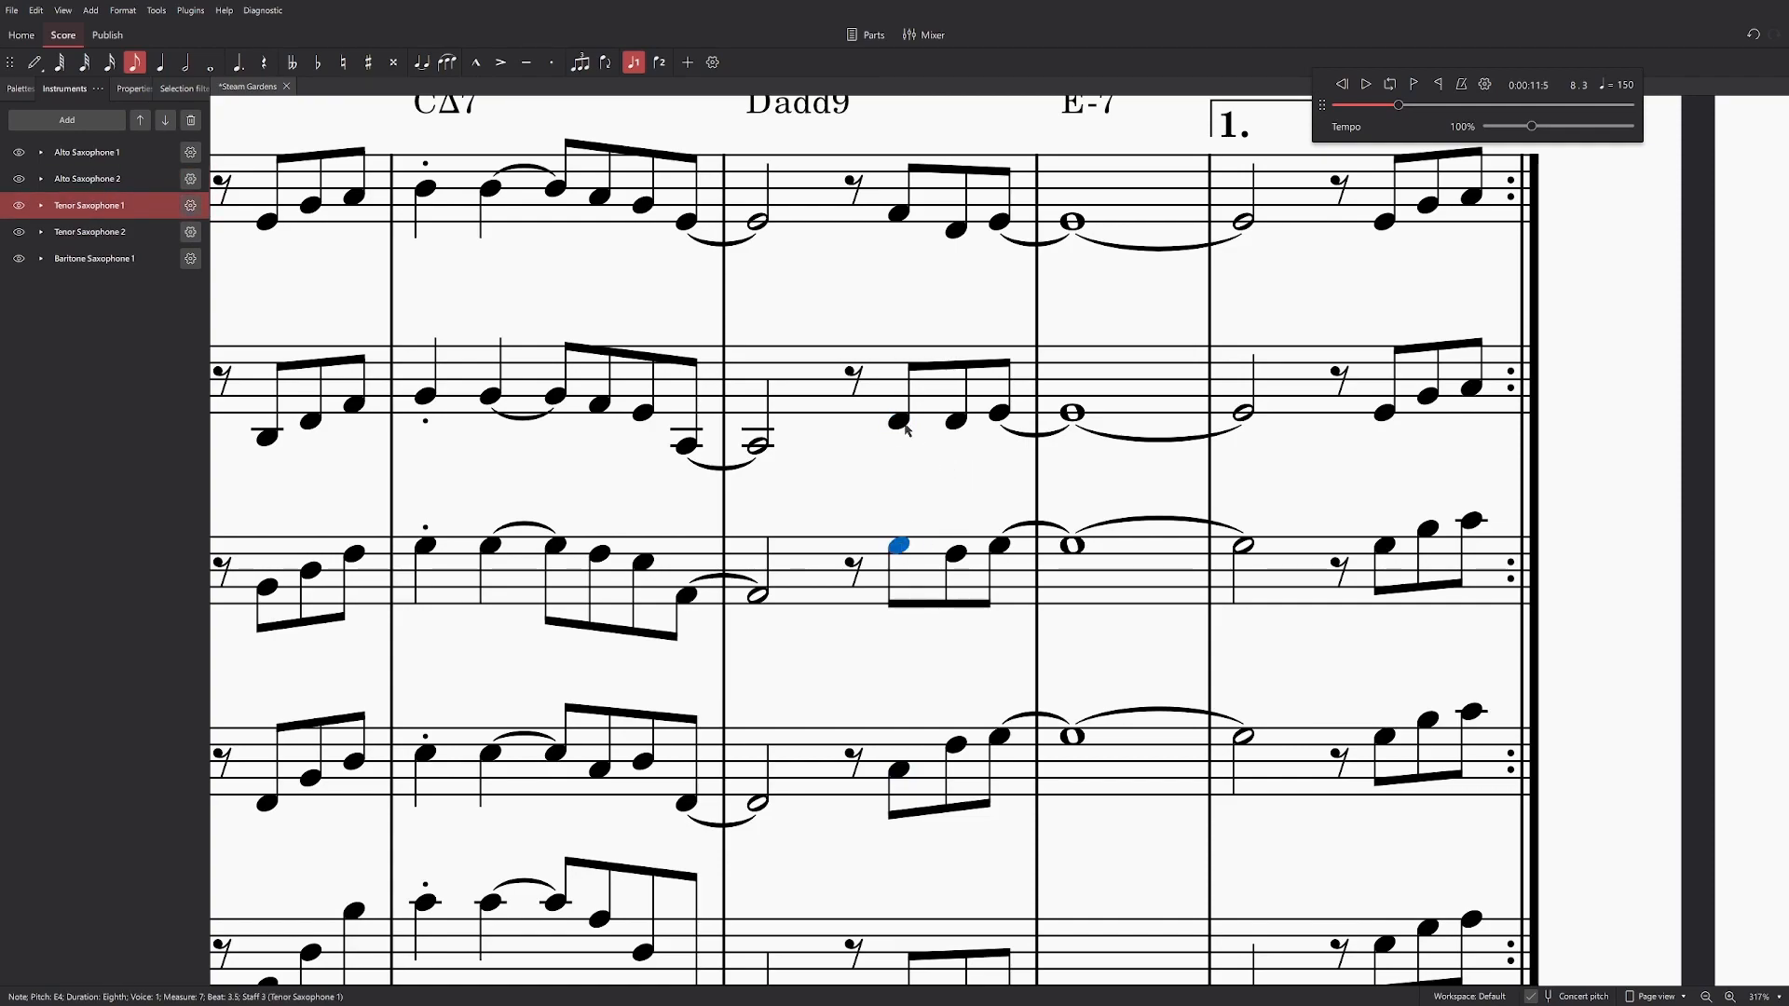
drag(902, 552, 898, 574)
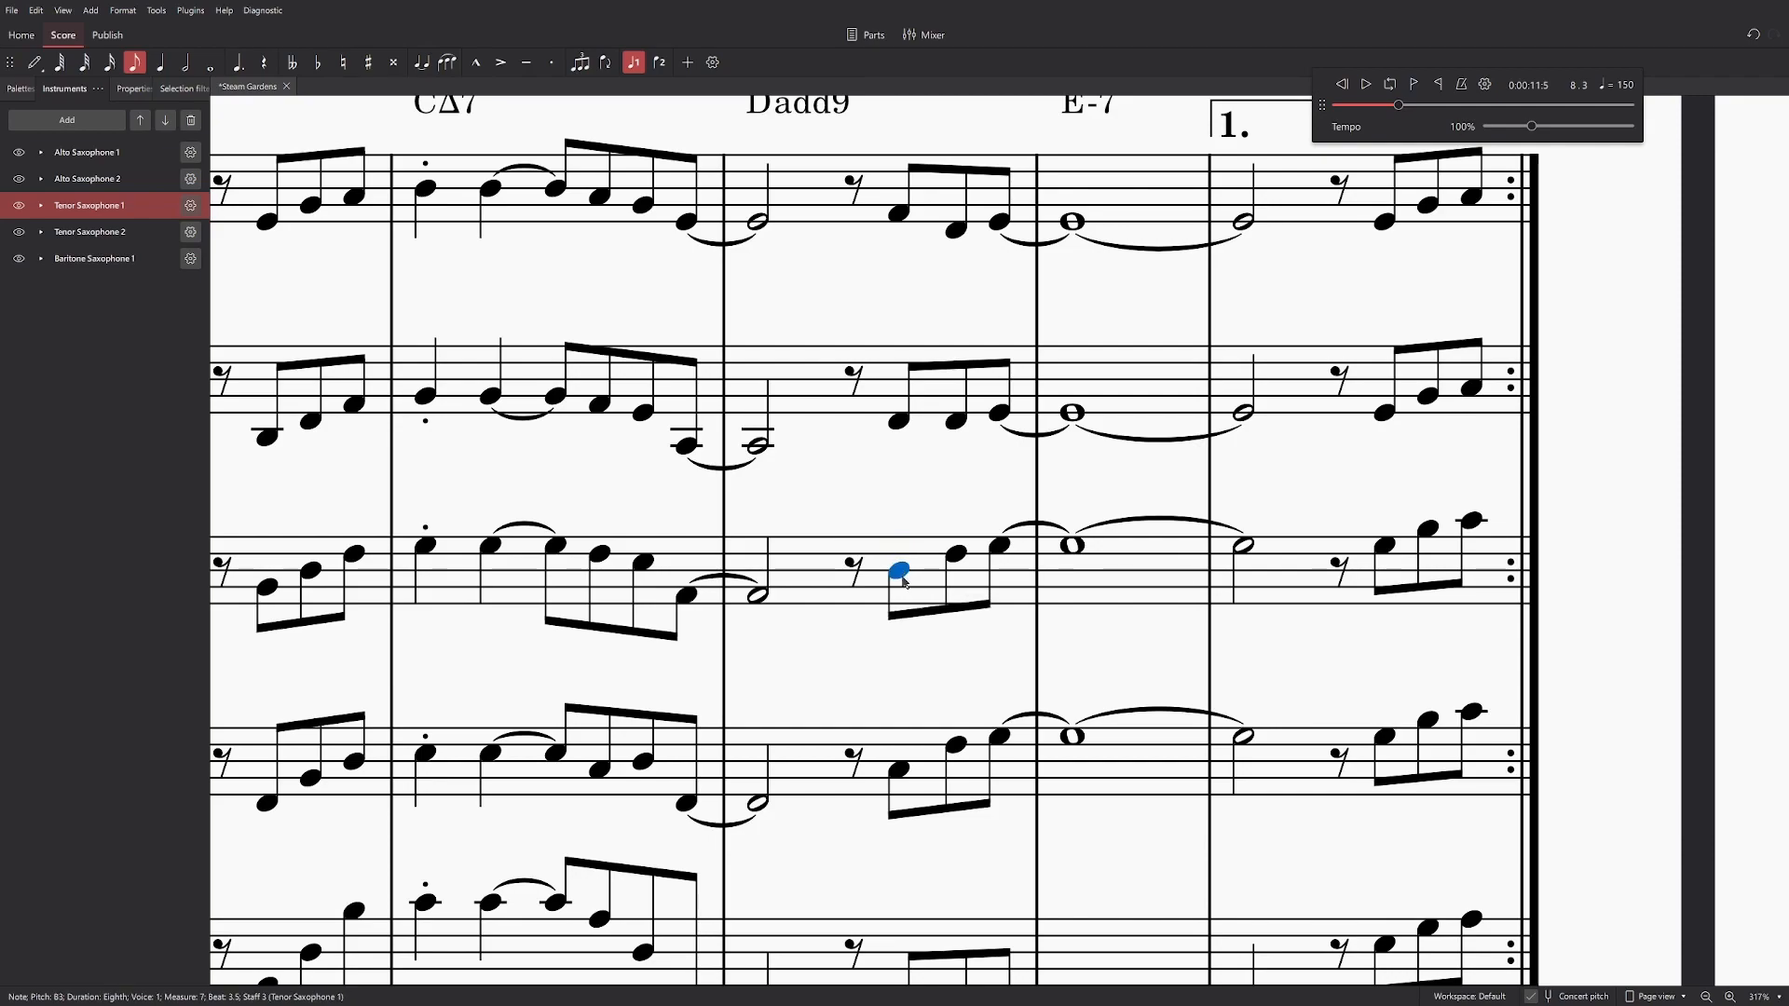
drag(904, 580, 902, 587)
Step: Lower the first eighth note of measure 7 in Tenor Saxophone 2 to F#3
click(899, 770)
scroll(973, 663, down, 3)
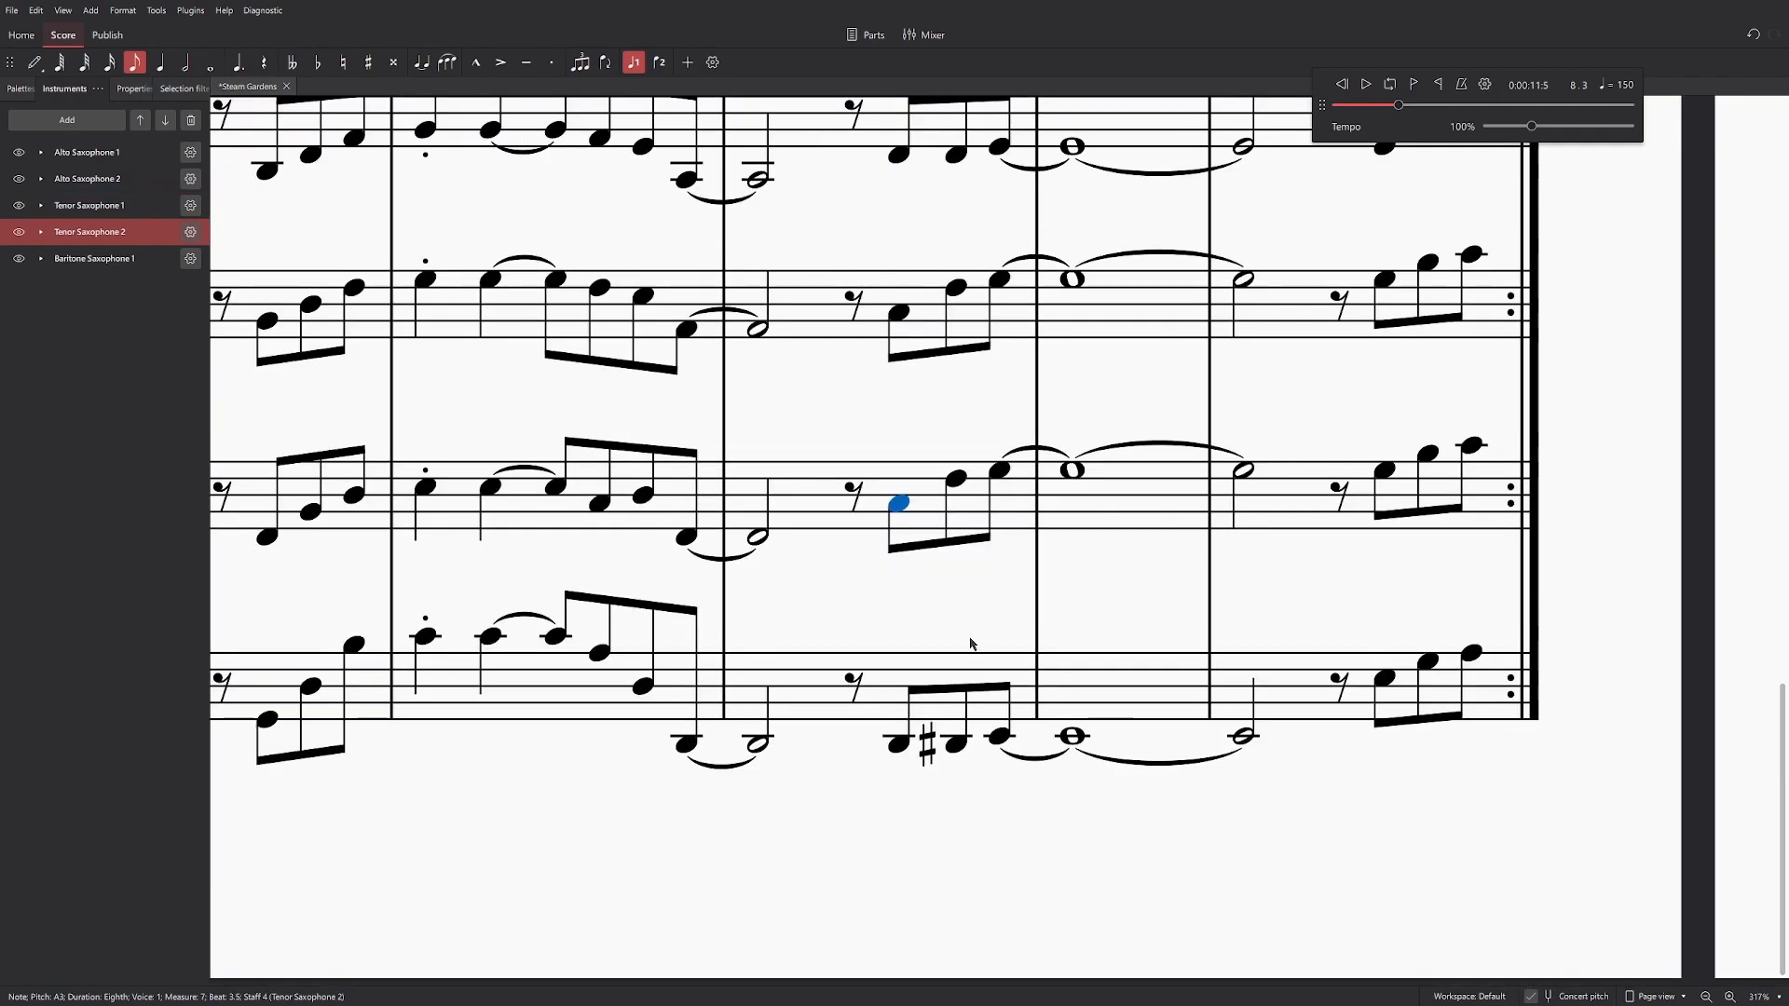
scroll(974, 663, up, 4)
scroll(990, 447, down, 4)
drag(900, 502, 903, 524)
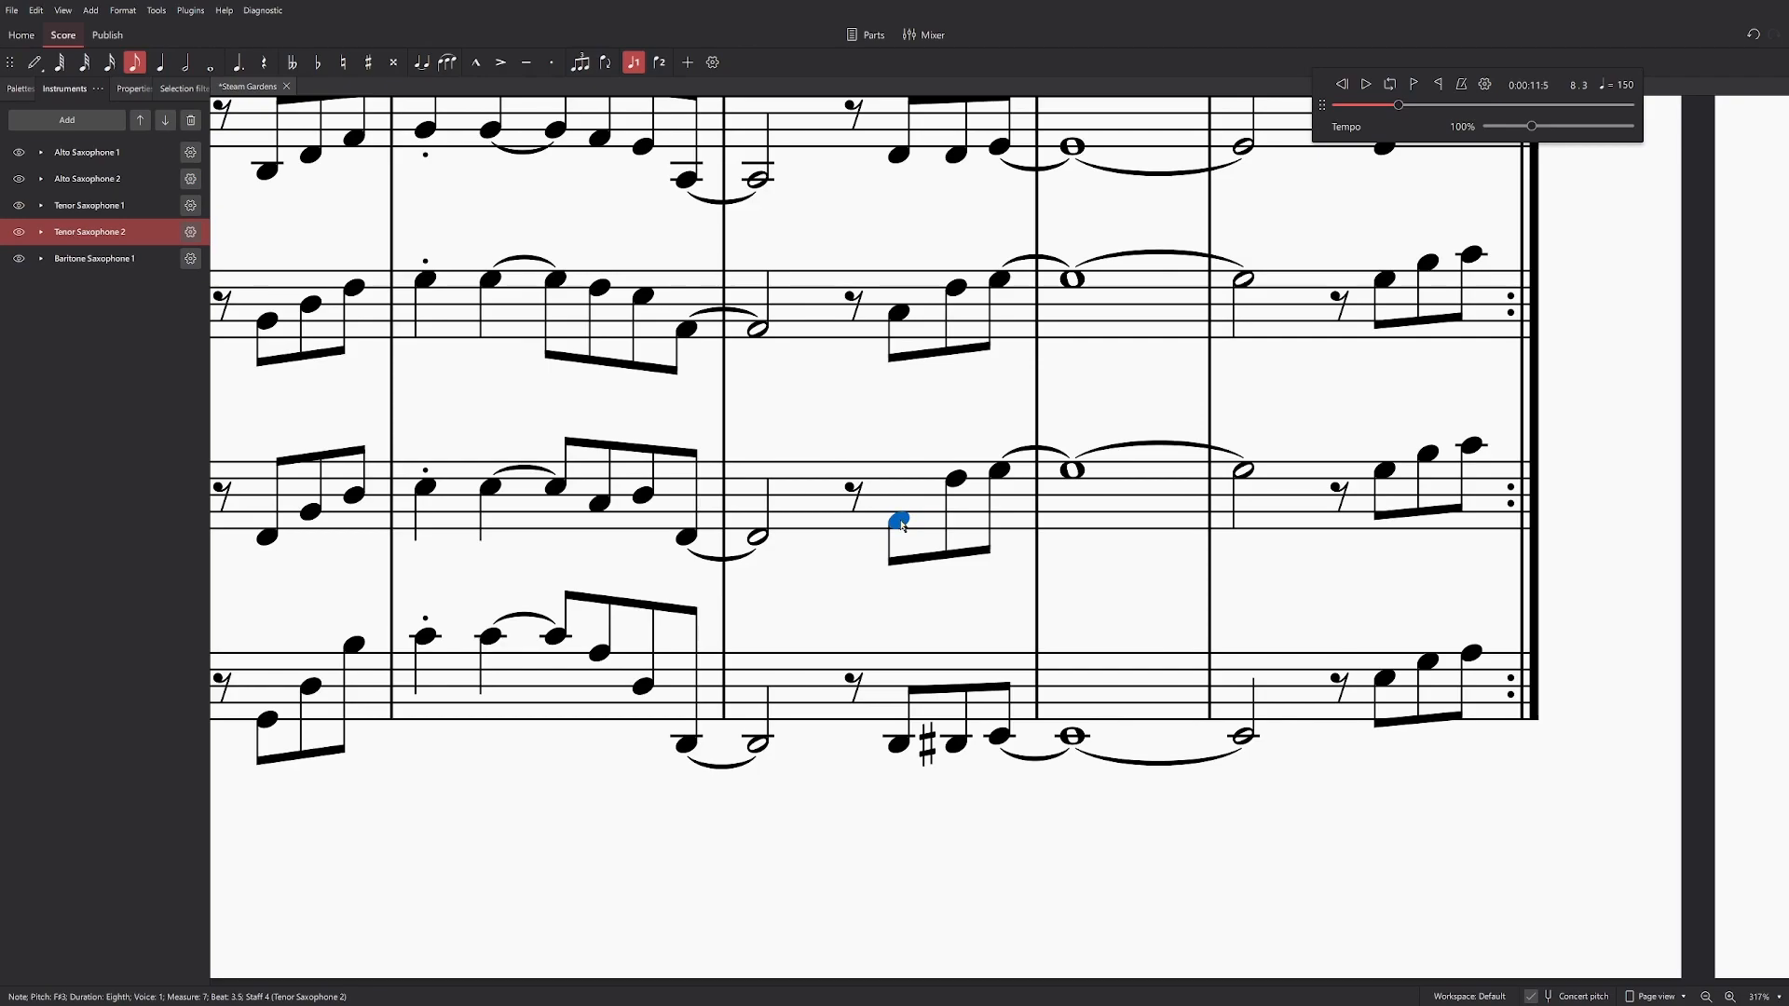
Step: Listen to the first eighth-note chord of measure 7 at 35% tempo, stop playback and restore the tempo to 100%
click(901, 746)
drag(946, 825, 1042, 936)
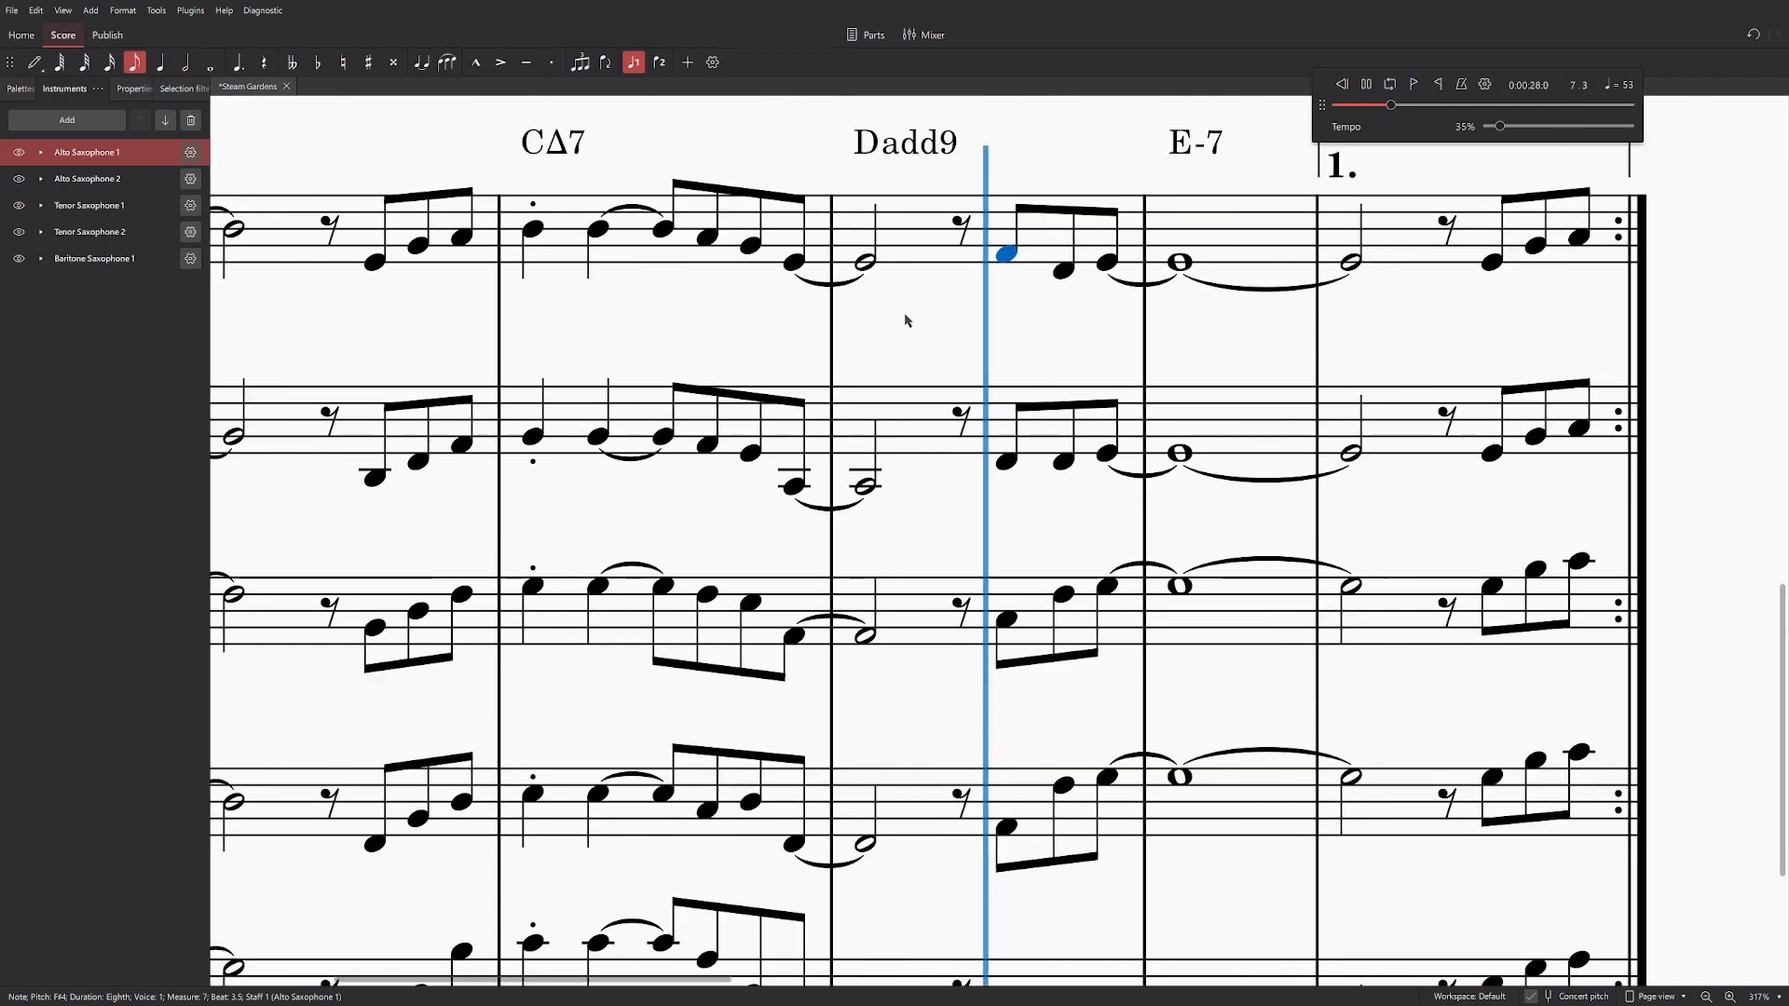
key(space)
drag(1500, 126, 1531, 139)
Step: Lower the second eighth note of measure 7 to A3 in Alto Saxophone 2, F#3 in Tenor Saxophone 1 and D3 in Tenor Saxophone 2
click(1078, 268)
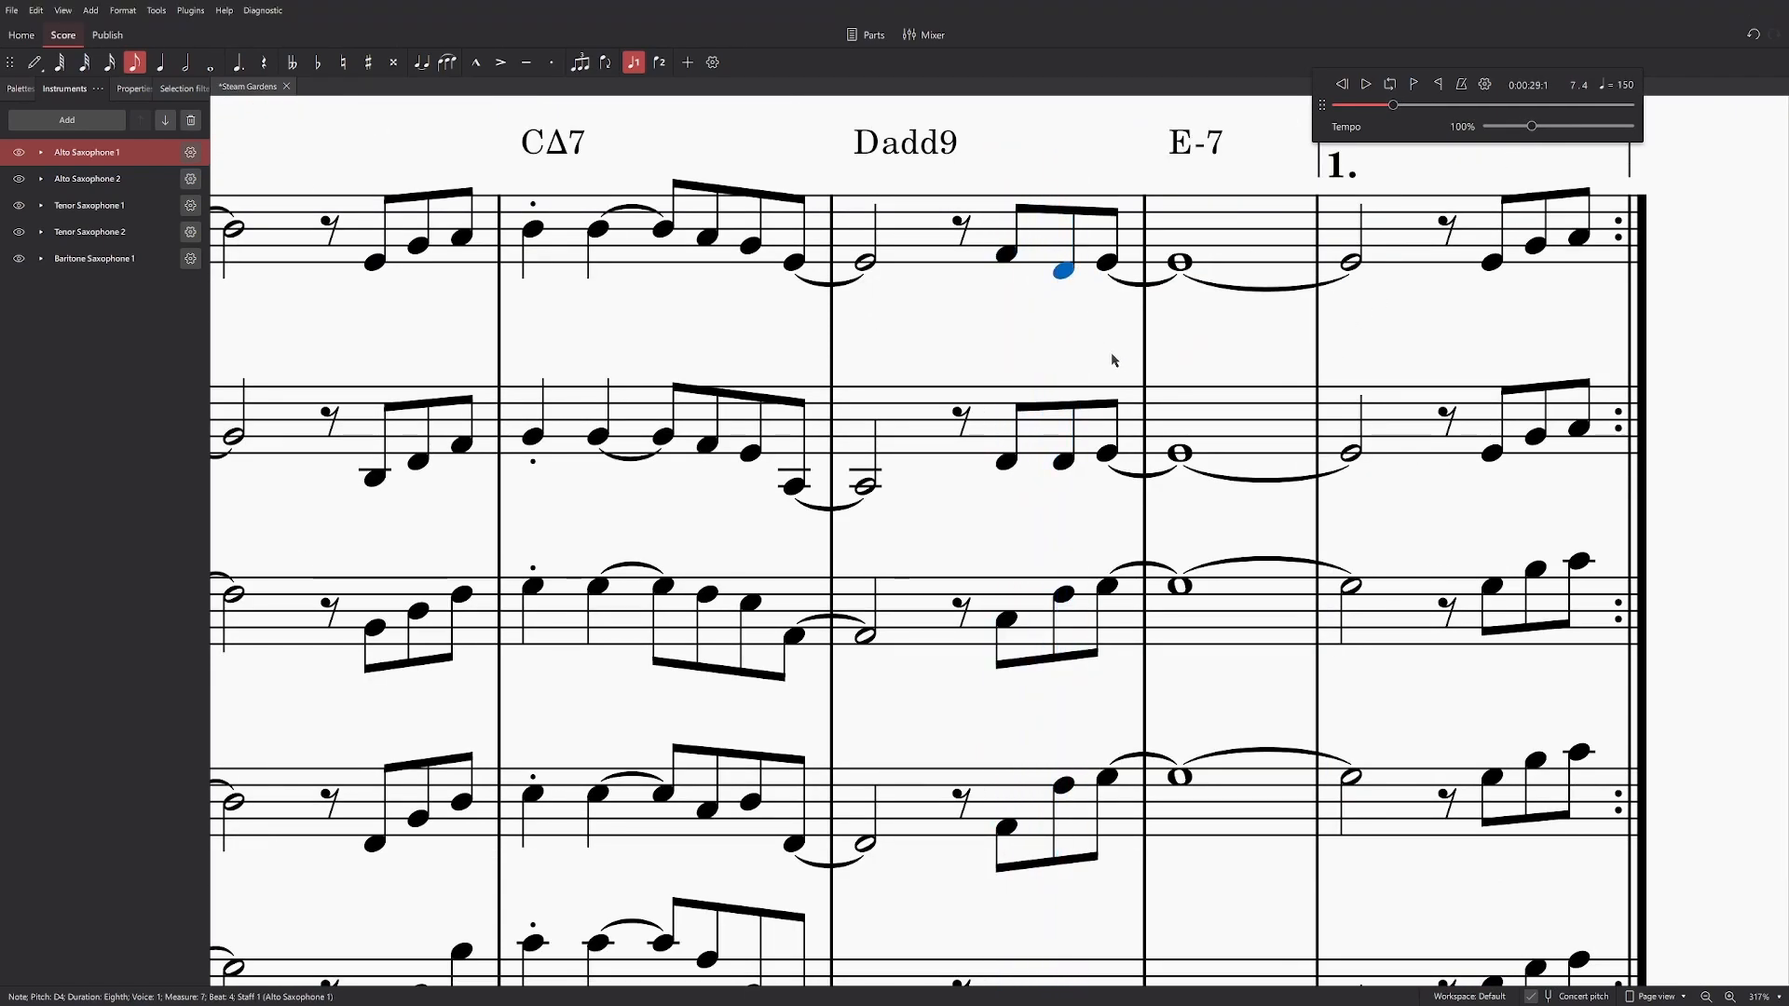
scroll(1115, 337, down, 2)
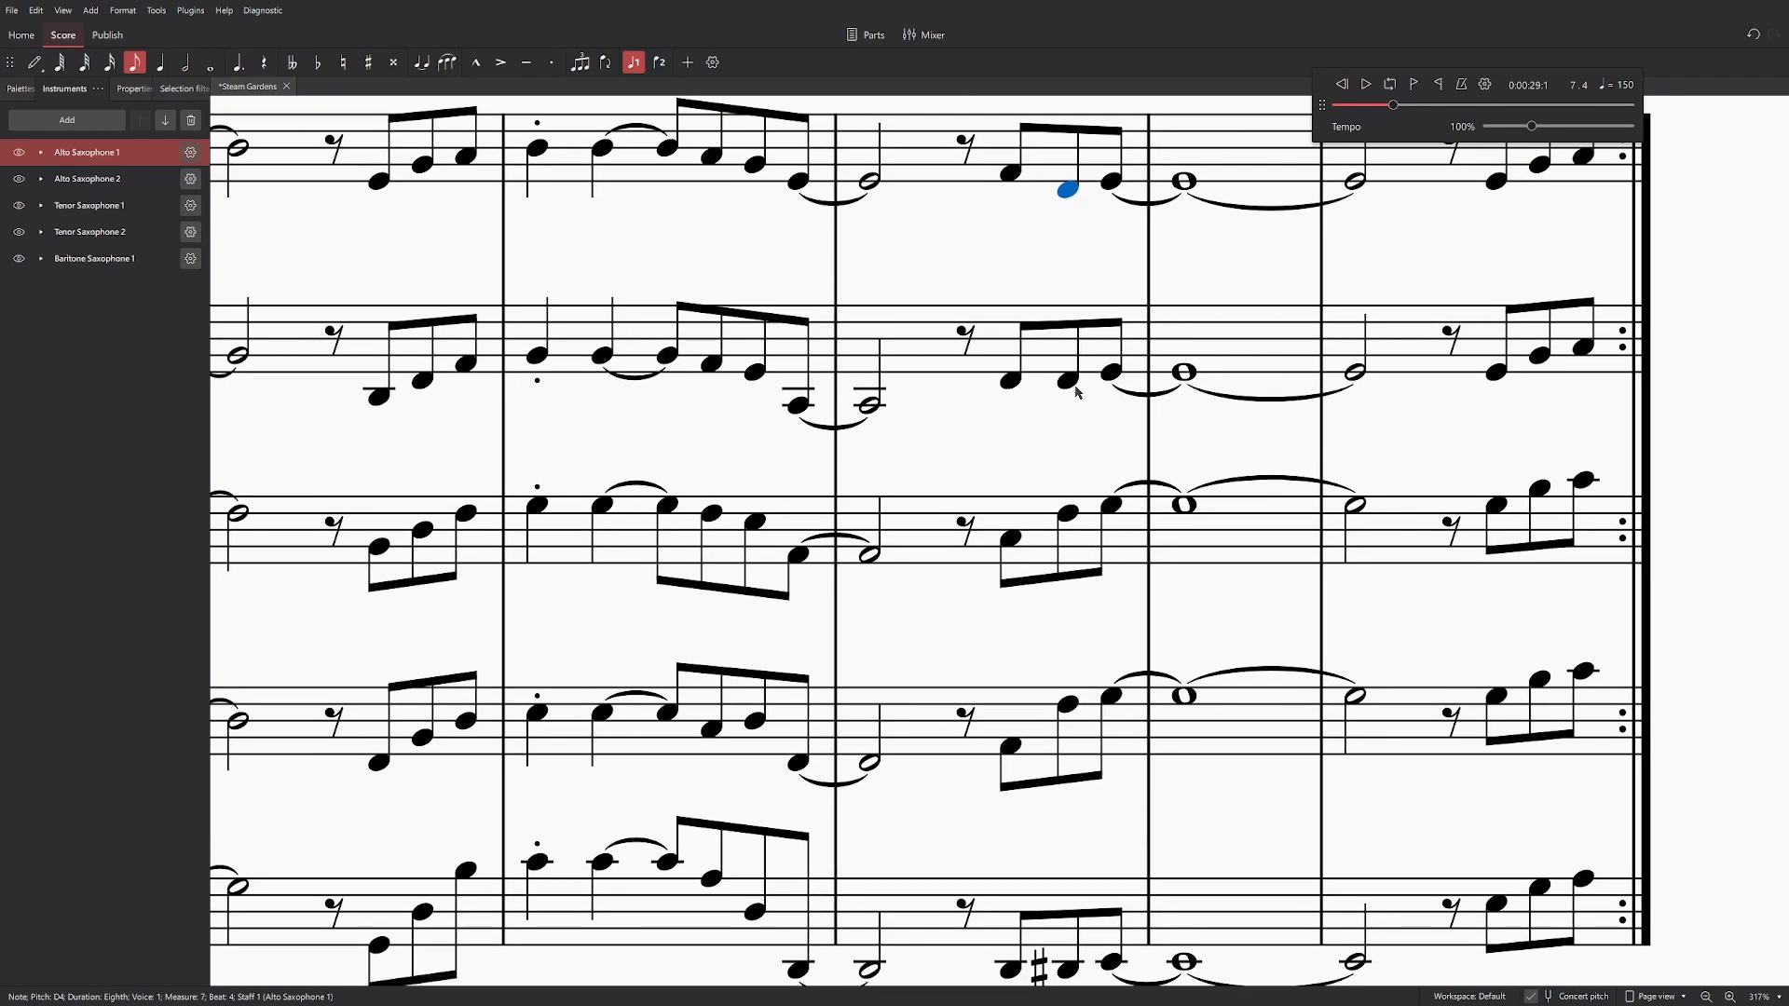
click(1068, 379)
key(Down)
key(Down)
key(Down)
key(Down)
key(Down)
drag(1095, 430, 1098, 303)
drag(1071, 388, 1074, 429)
drag(1097, 459, 1102, 323)
drag(1076, 443, 1078, 501)
Step: Lower measure 7's last eighth and its tied notes to C4 in Alto Saxophone 2, B3 in Tenor Saxophone 1 and G3 in Tenor Saxophone 2
scroll(1123, 538, up, 10)
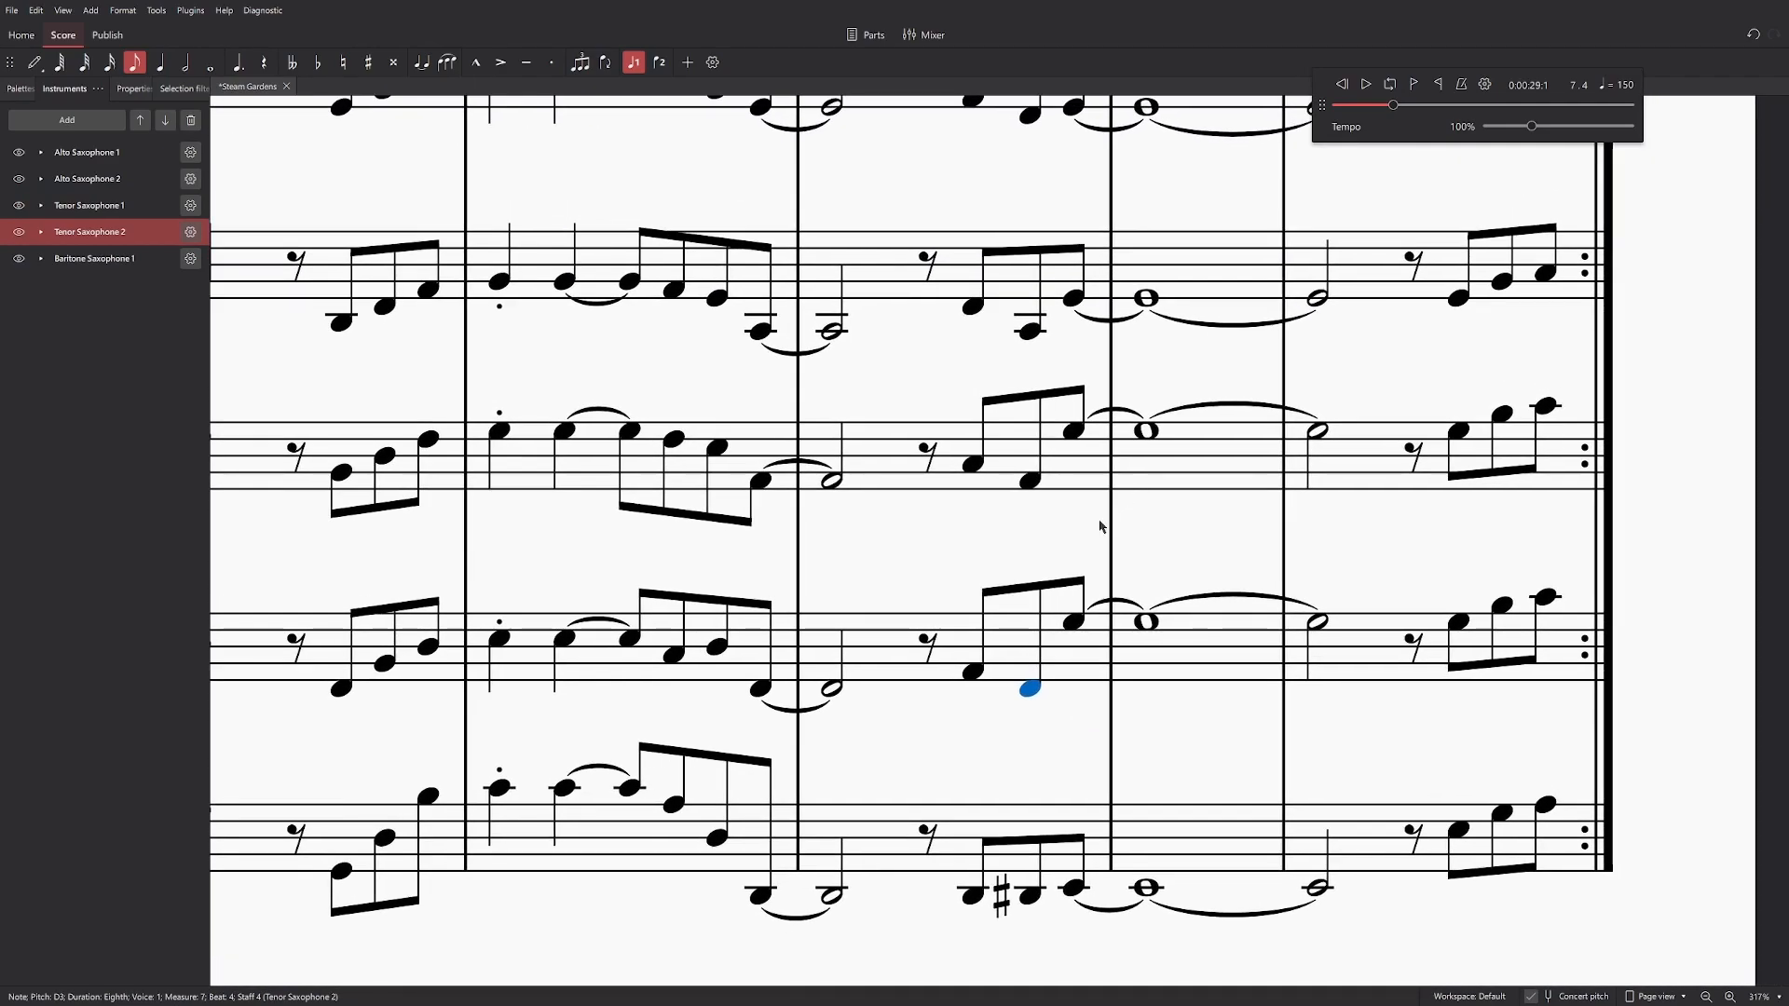
scroll(1036, 793, down, 13)
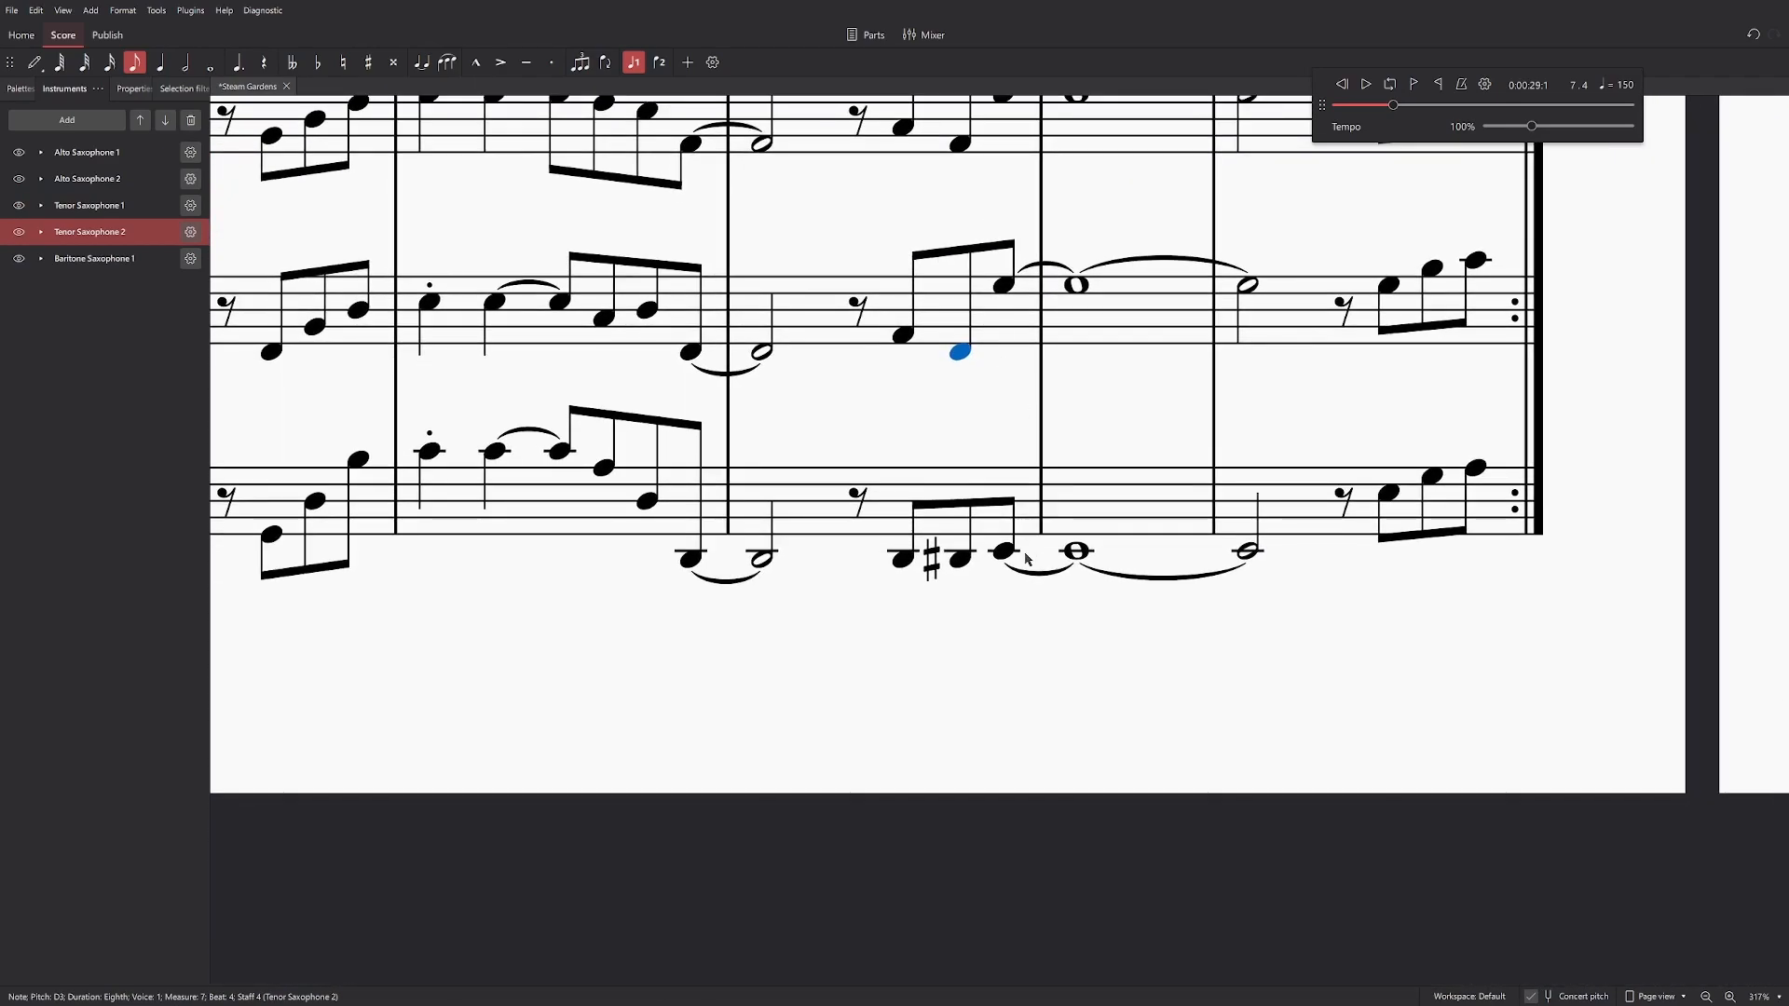
scroll(1029, 556, up, 12)
click(936, 503)
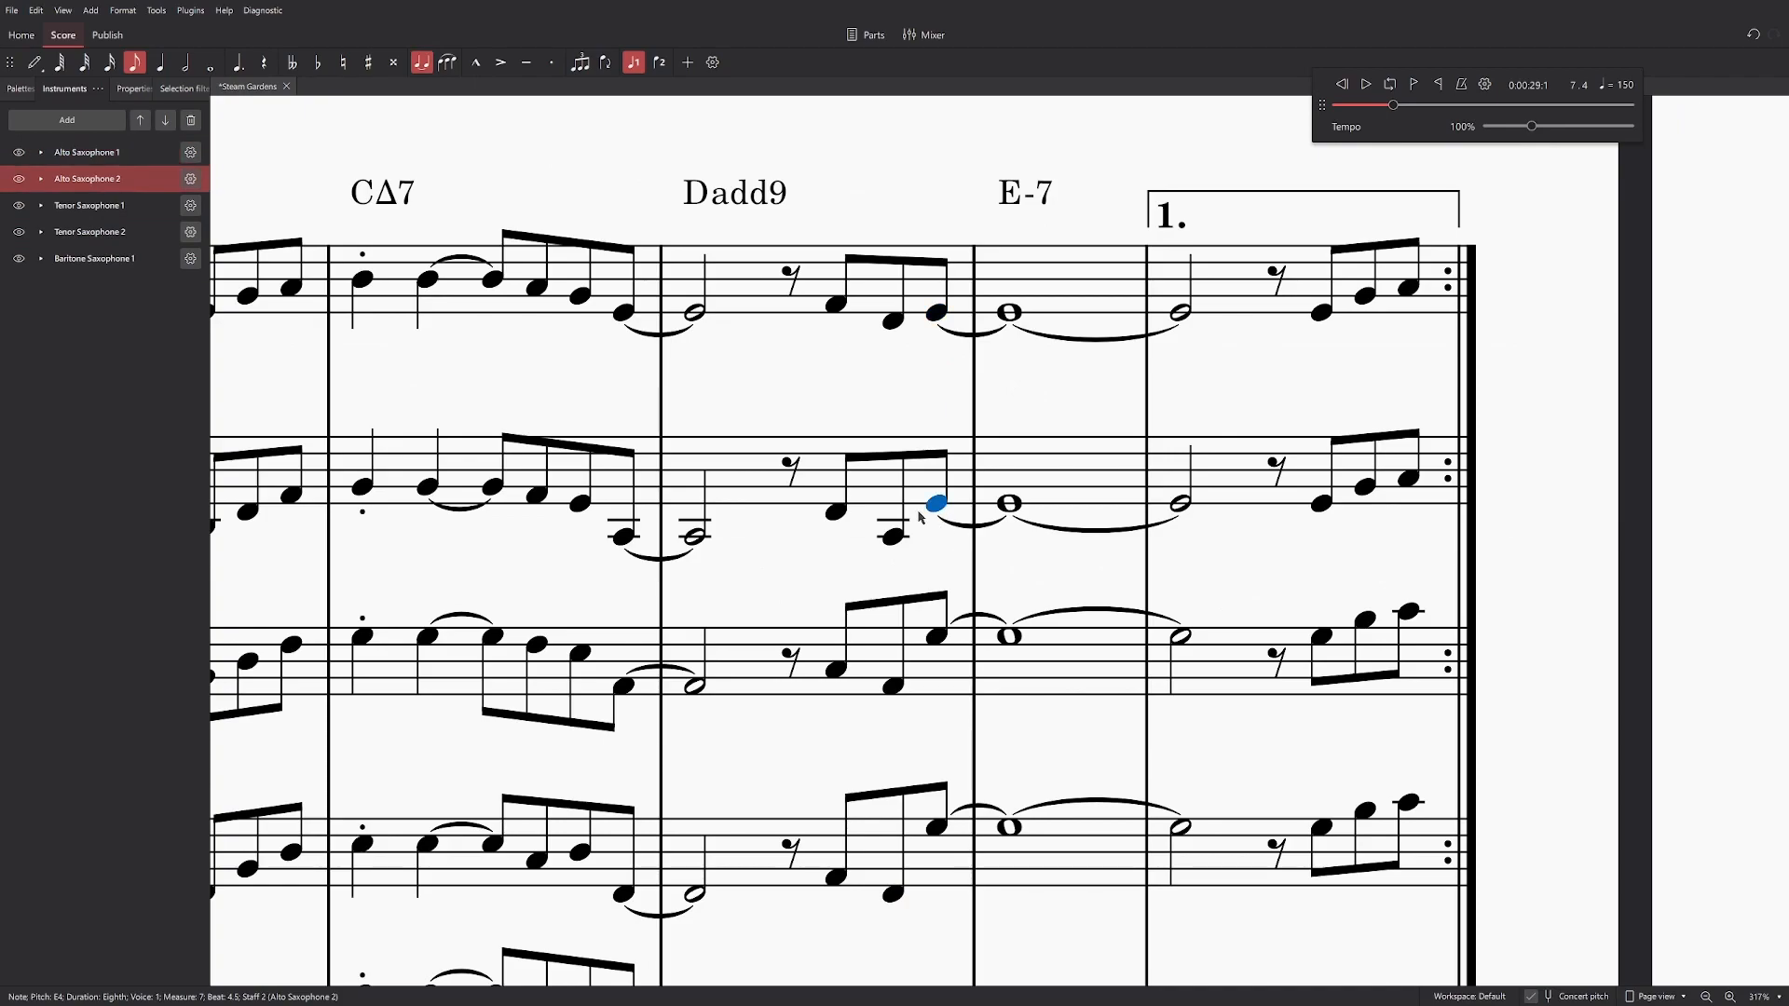
scroll(892, 451, down, 3)
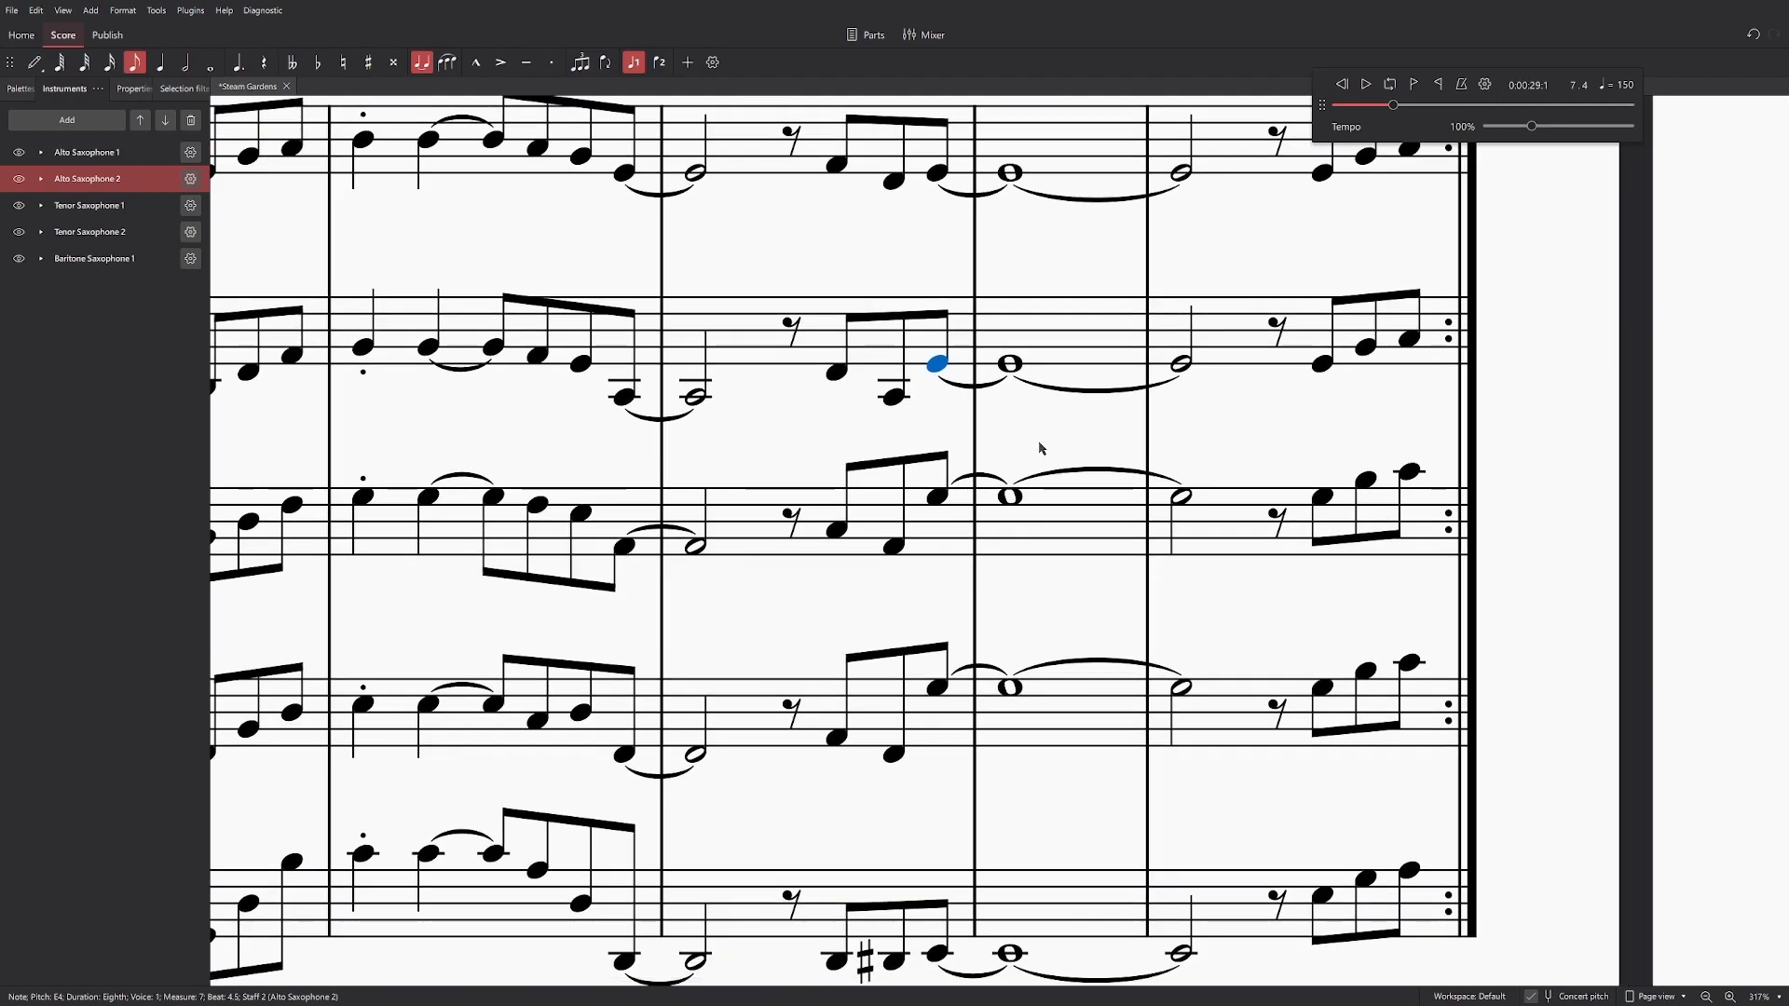
drag(1041, 449, 1045, 490)
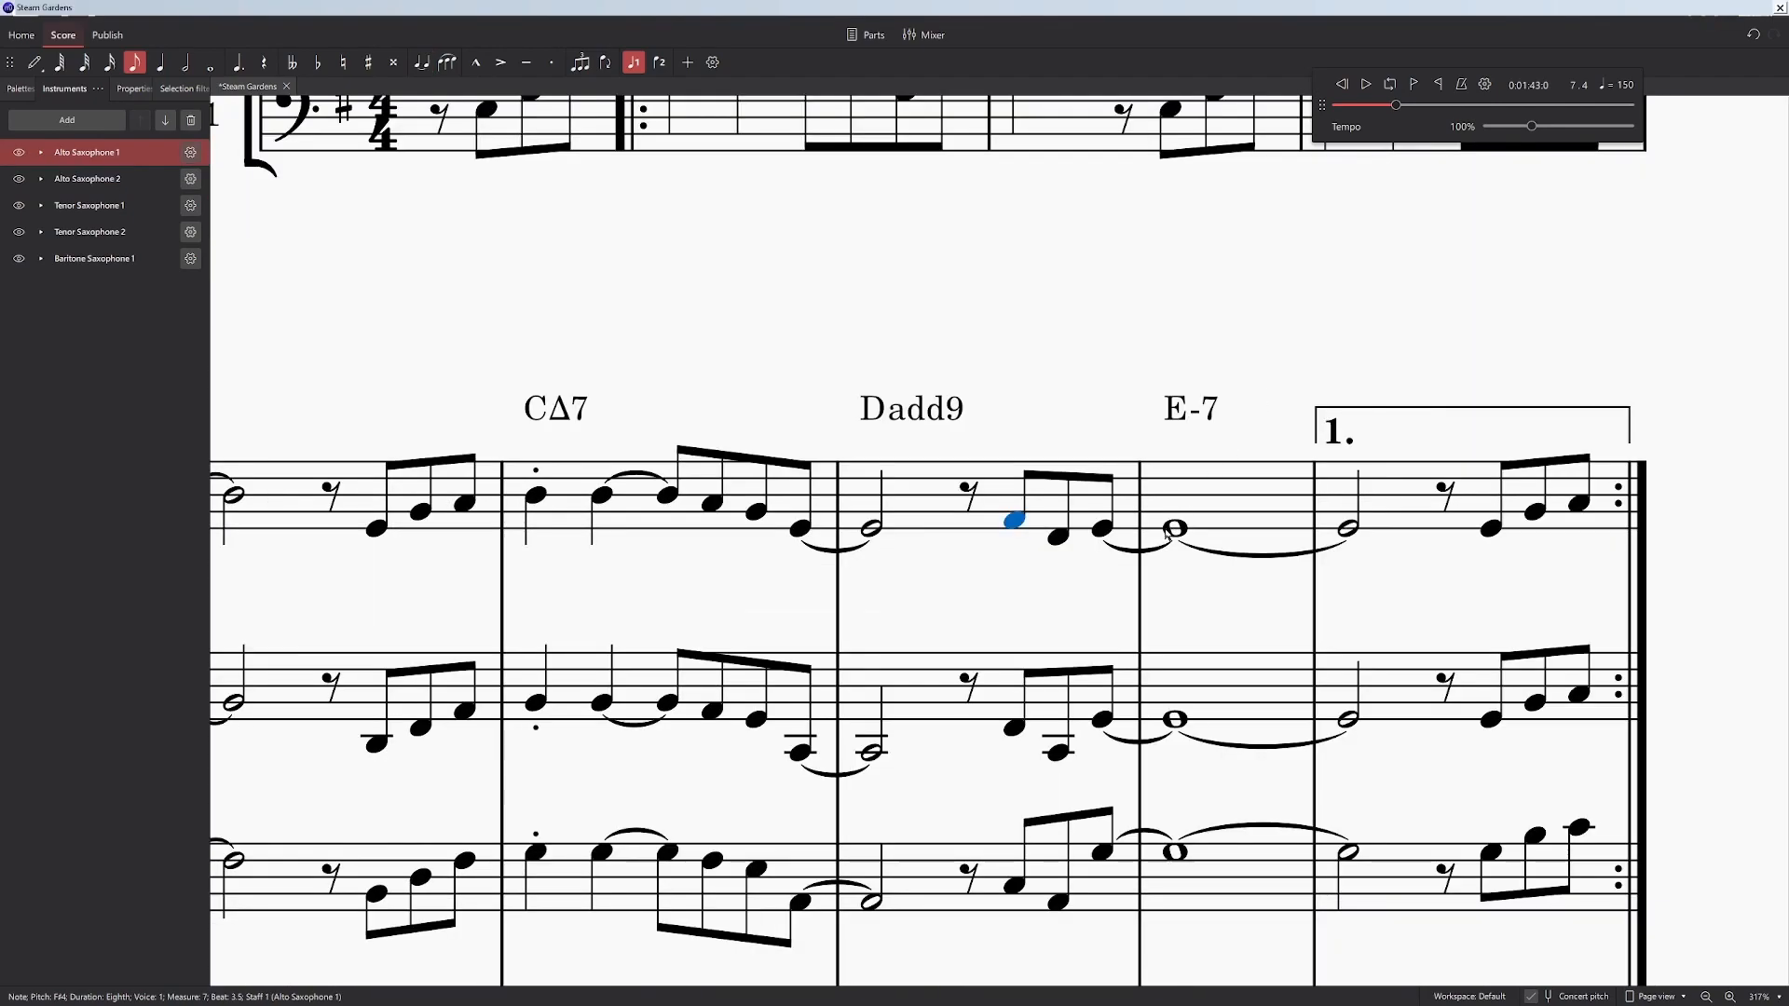
scroll(1135, 427, down, 2)
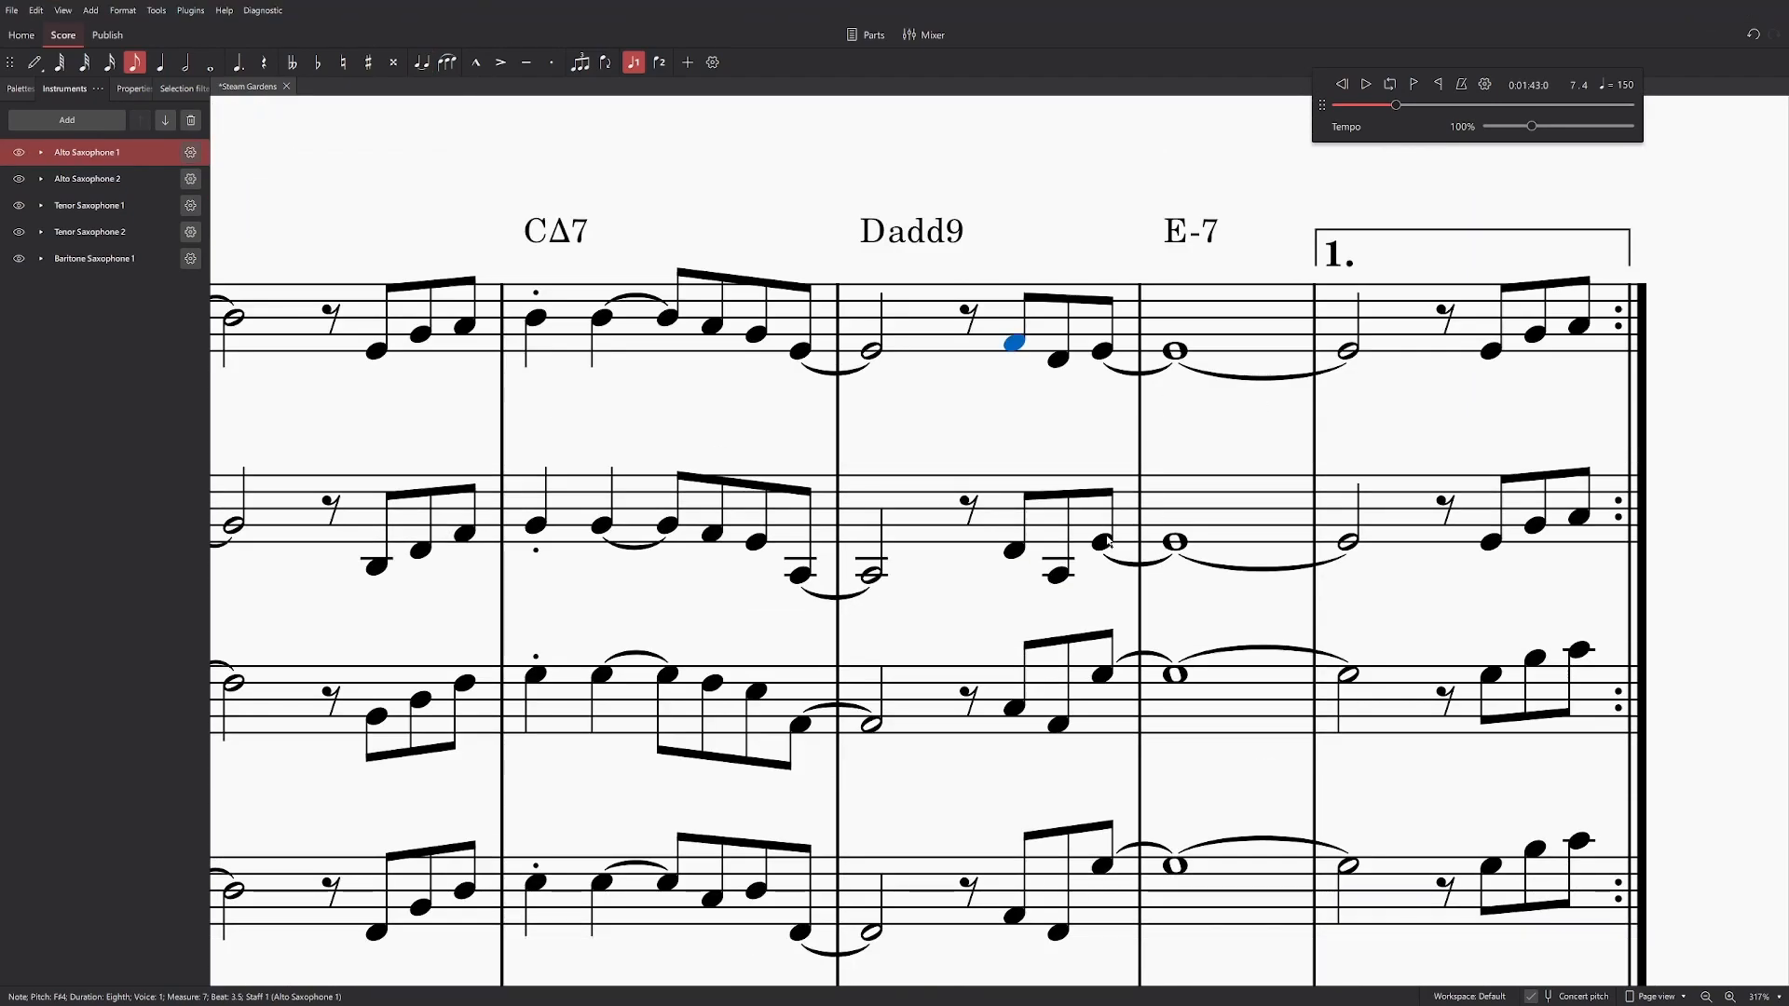
click(1105, 543)
drag(1104, 545, 1104, 560)
drag(1107, 675, 1107, 734)
scroll(1113, 757, down, 2)
scroll(1095, 806, down, 3)
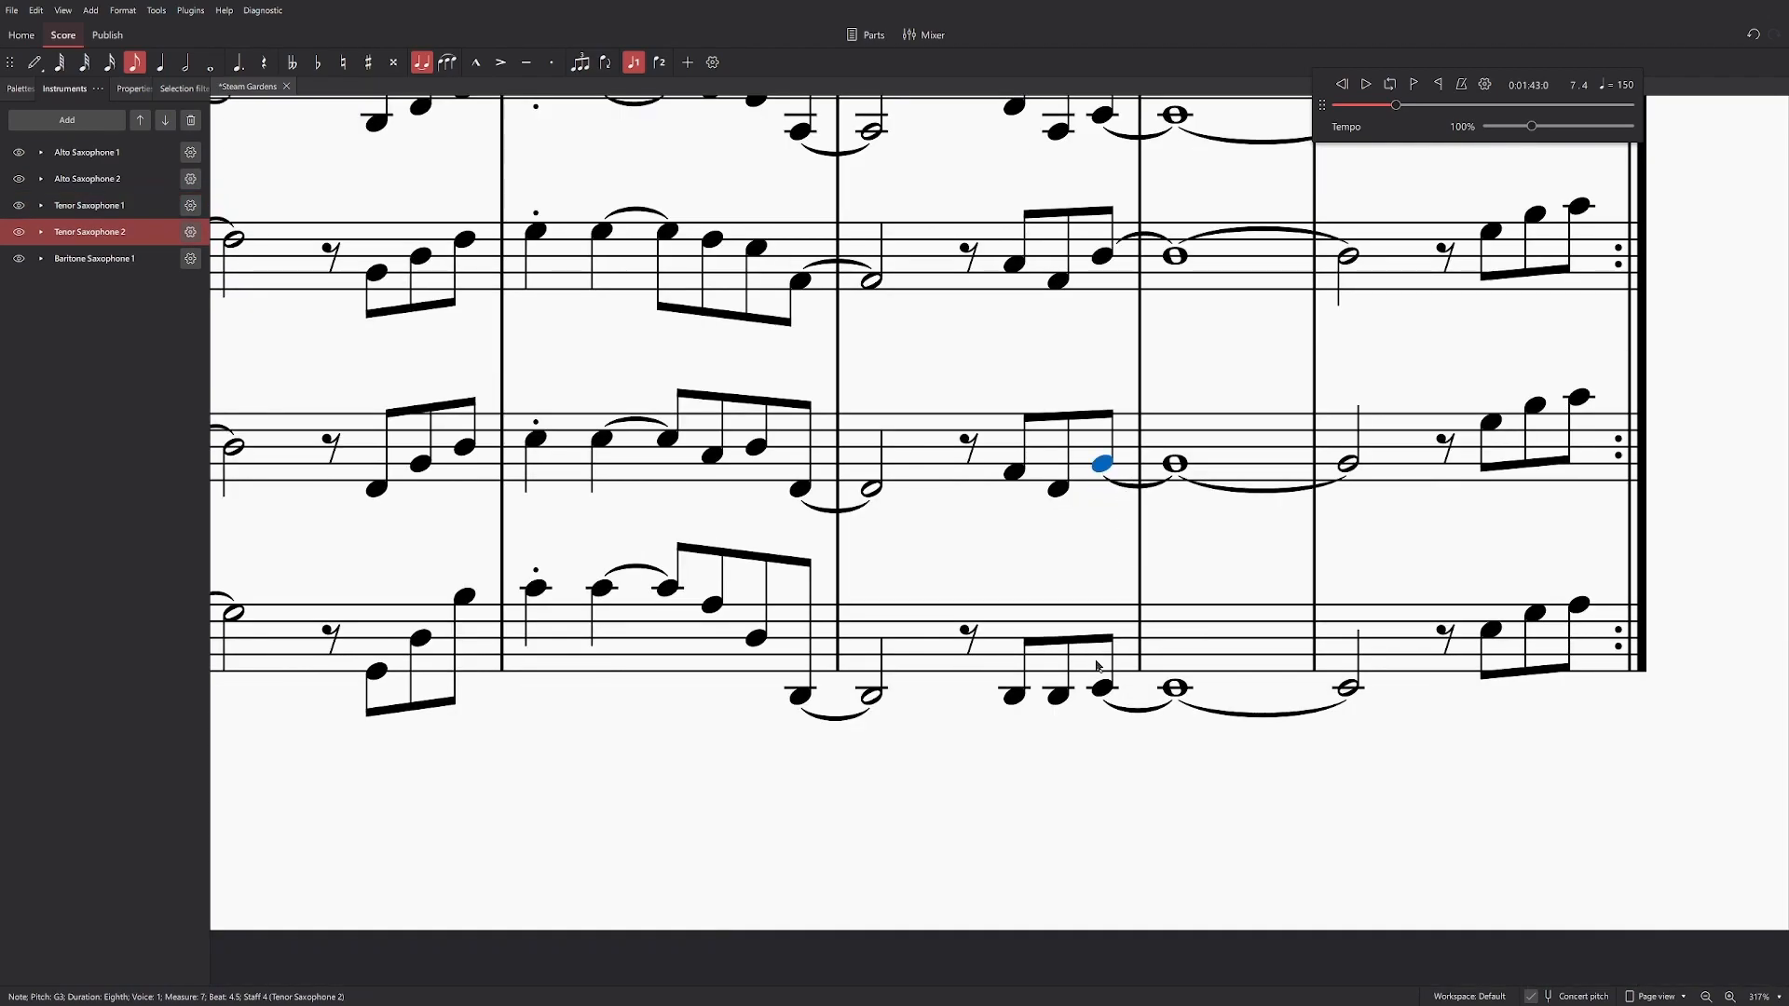
click(1106, 693)
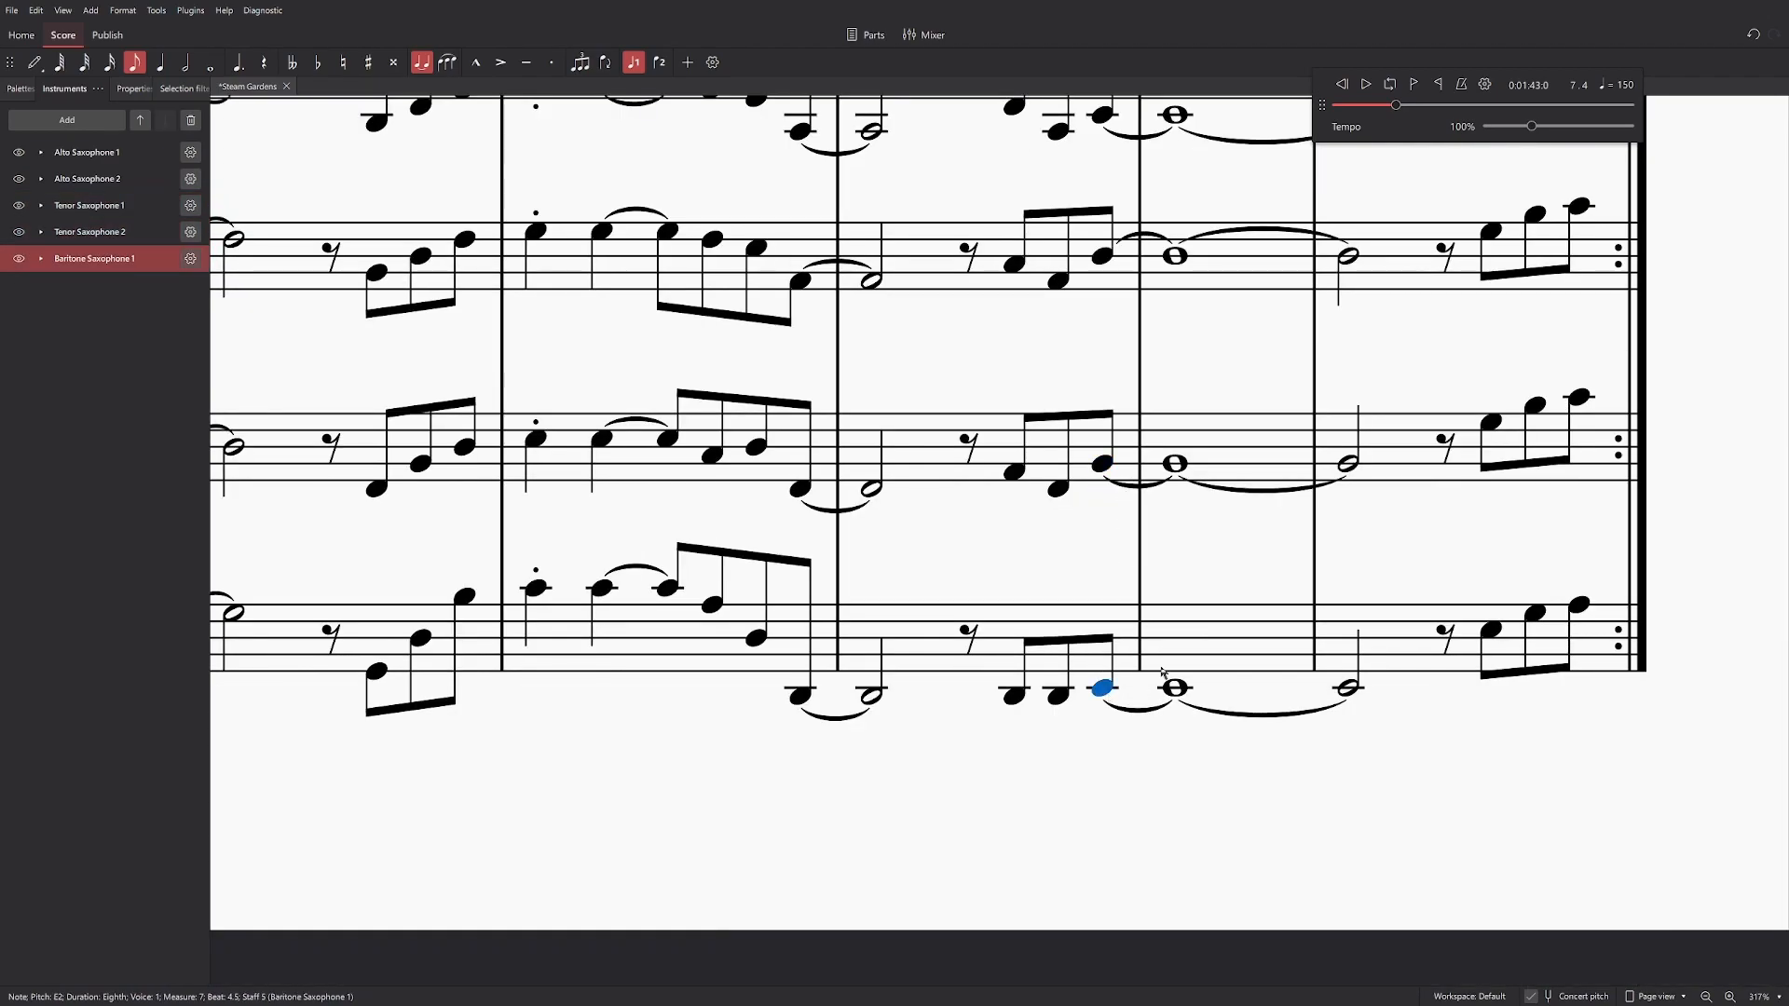
click(1164, 800)
Step: Copy the pickup of measure 1 across all five saxophones to the end of measure 9
click(536, 588)
drag(1698, 99, 1670, 784)
drag(689, 117, 848, 1002)
click(563, 309)
drag(643, 630, 648, 120)
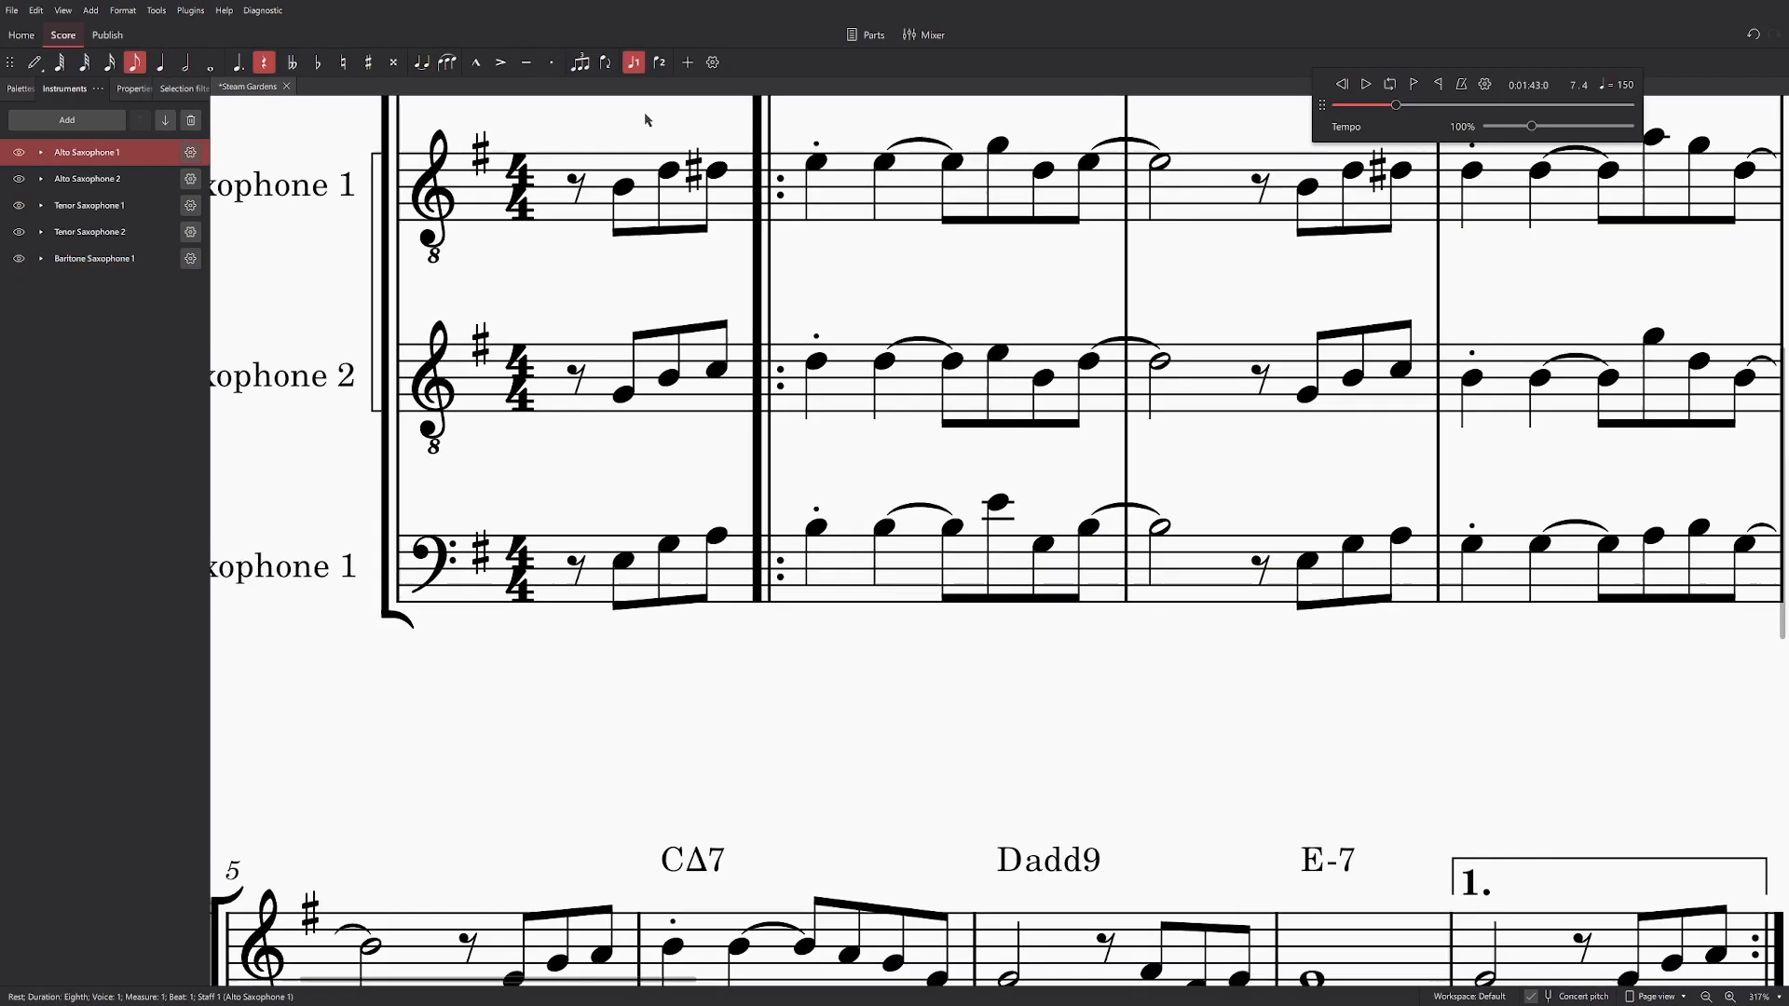
shift+click(715, 537)
drag(1033, 743, 573, 50)
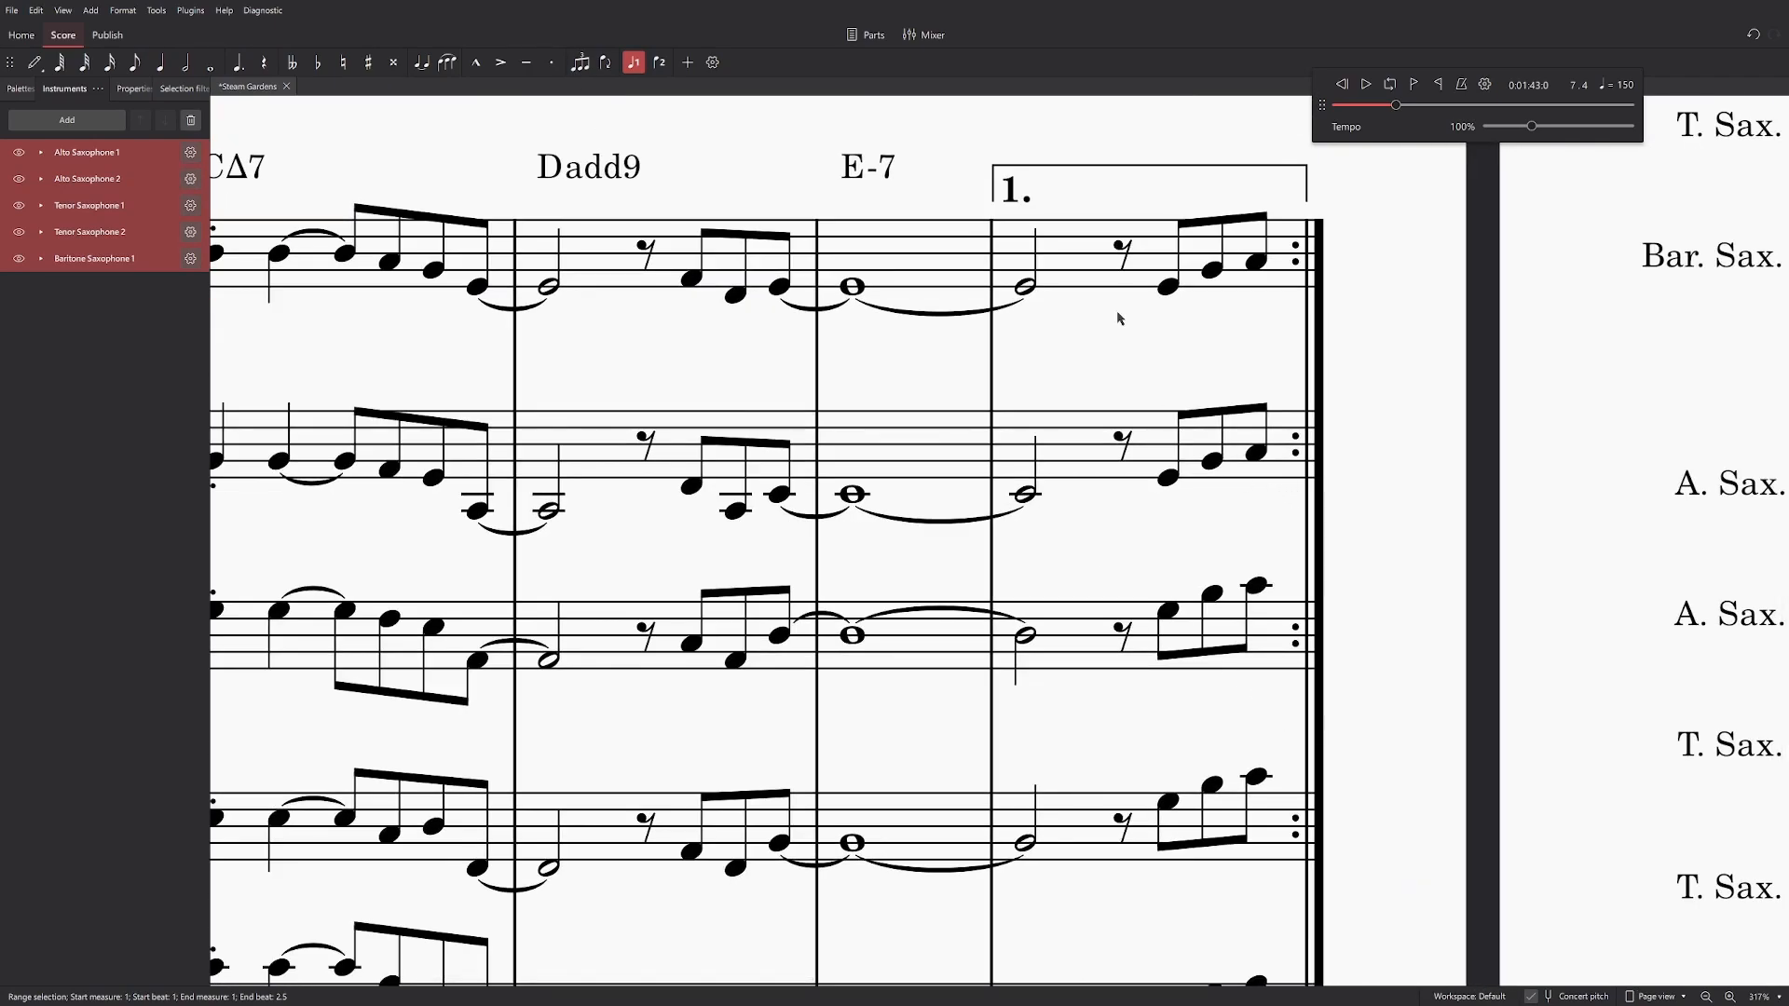
Step: Play back the score from the beginning into measure 9 and stop
key(ctrl+Home)
key(ctrl+minus)
key(space)
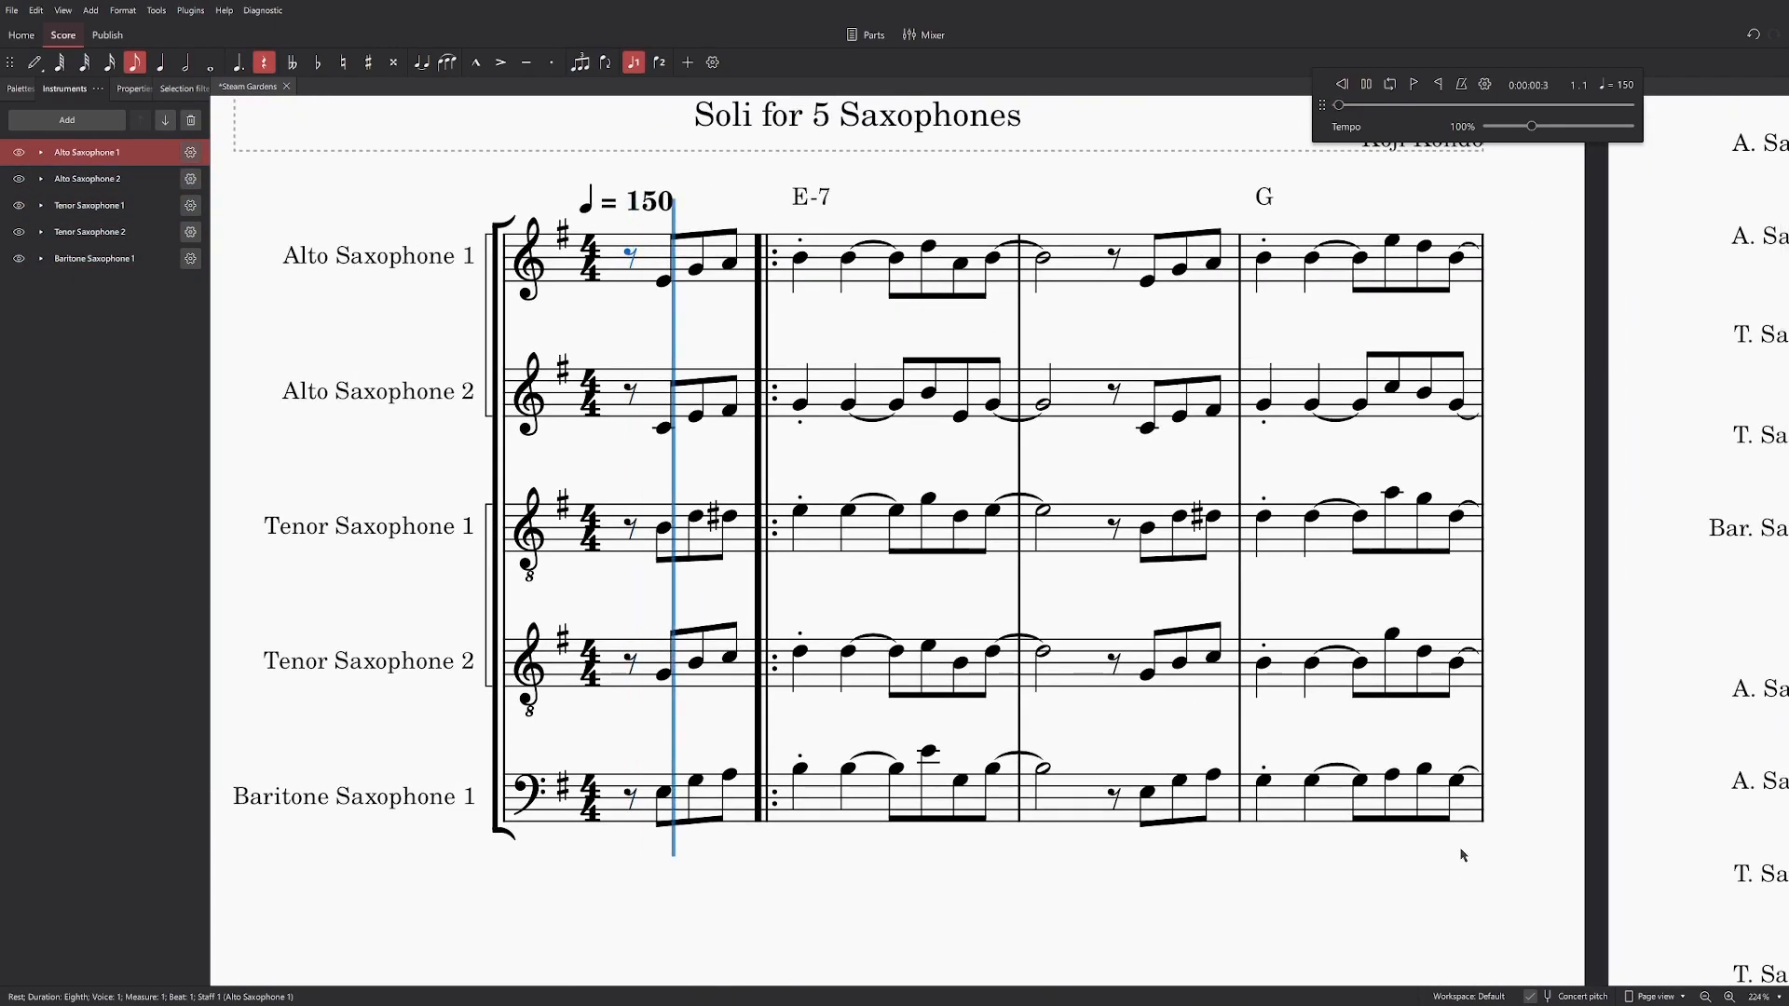
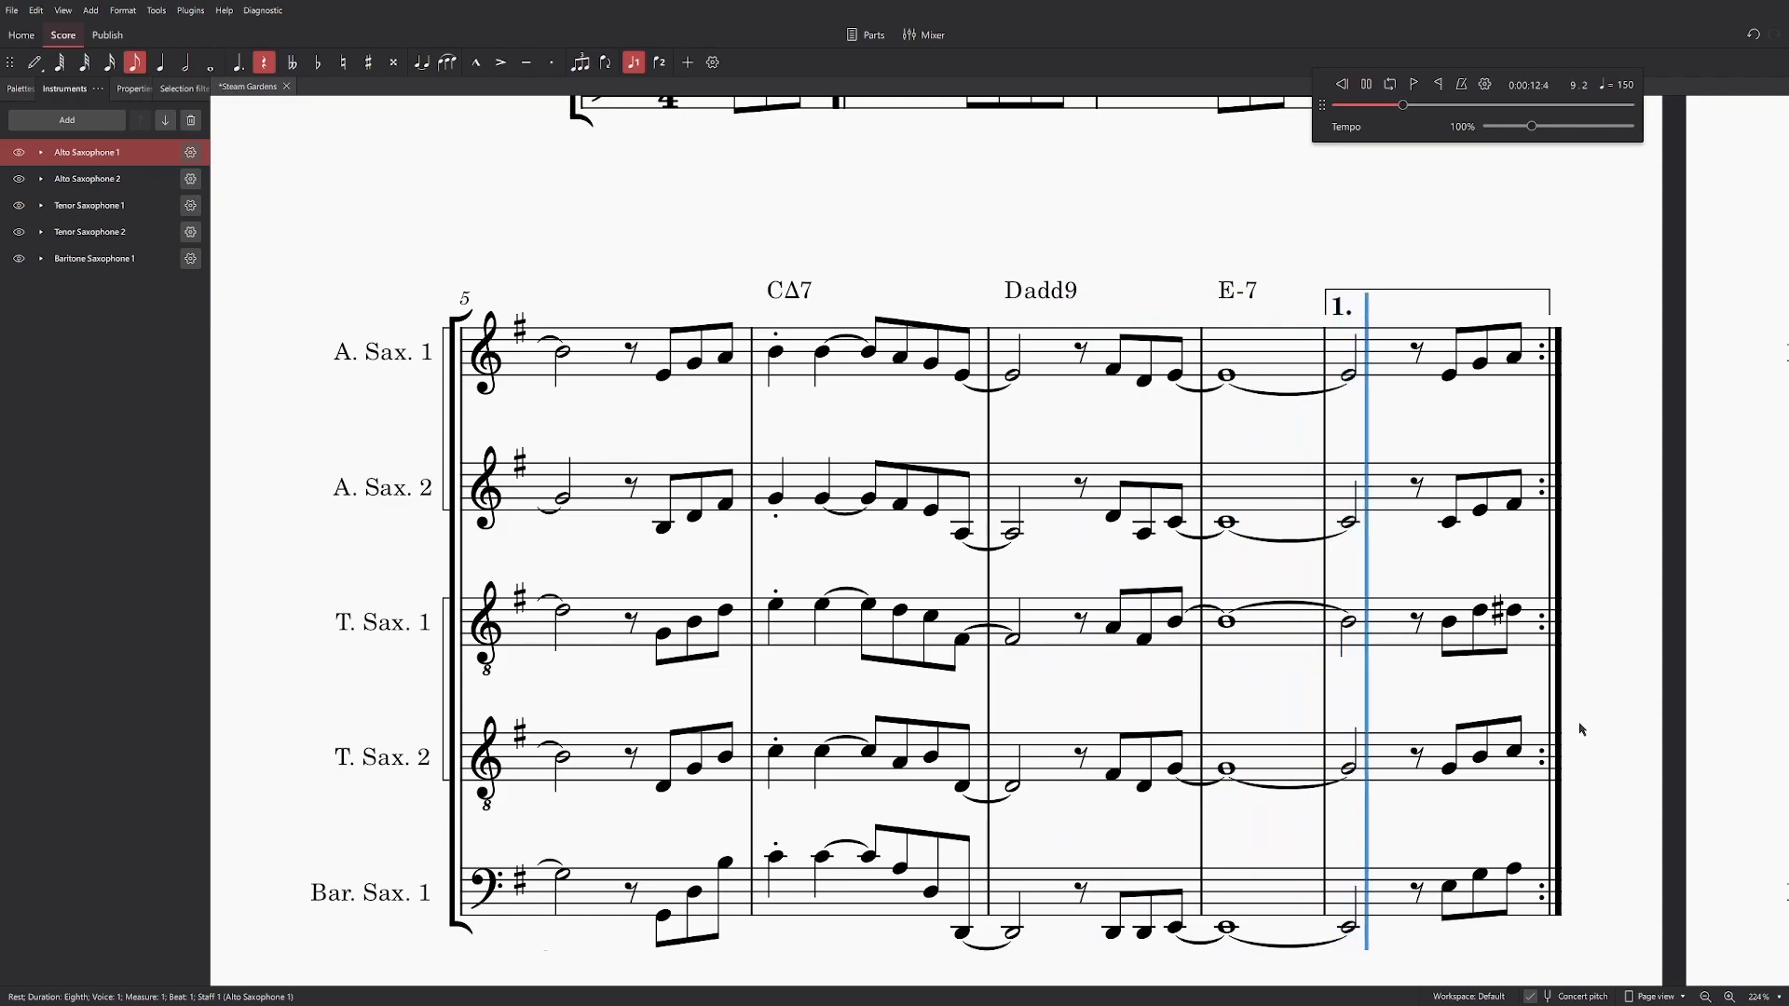
key(space)
Step: Raise Alto Saxophone 2's last eighth of measure 7 and its tied notes to E4, and play back from measure 6
drag(1176, 521, 1176, 510)
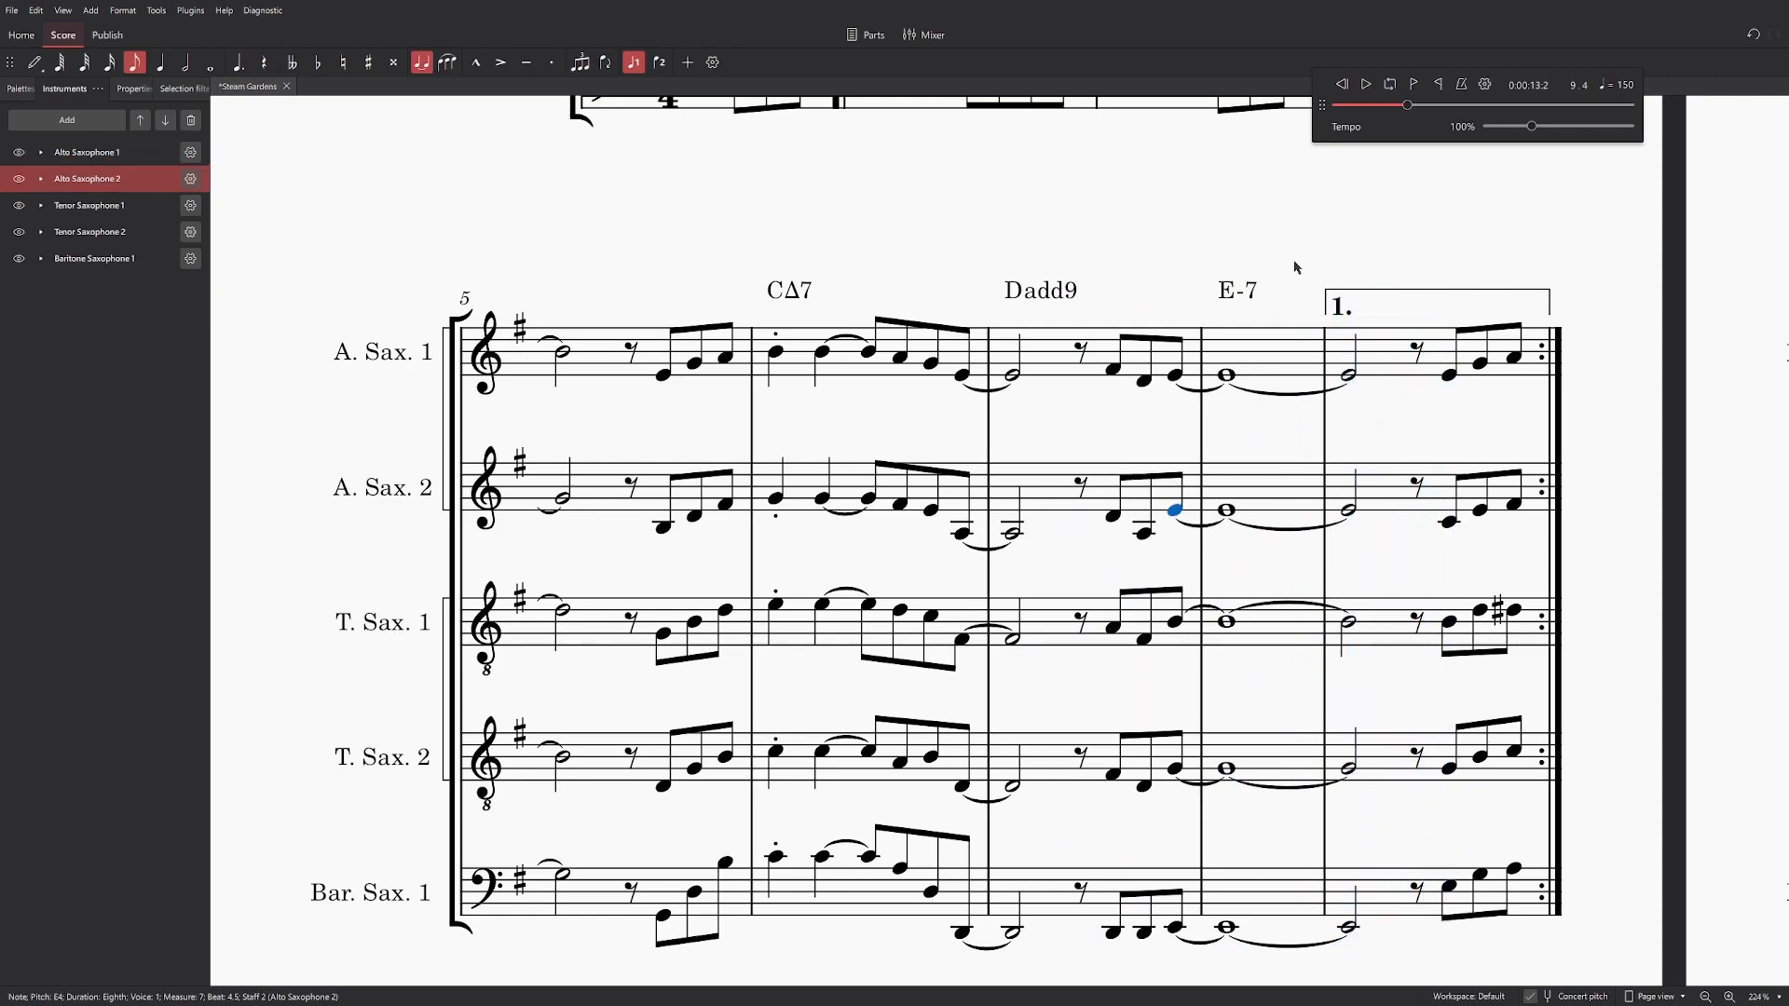
click(776, 351)
key(space)
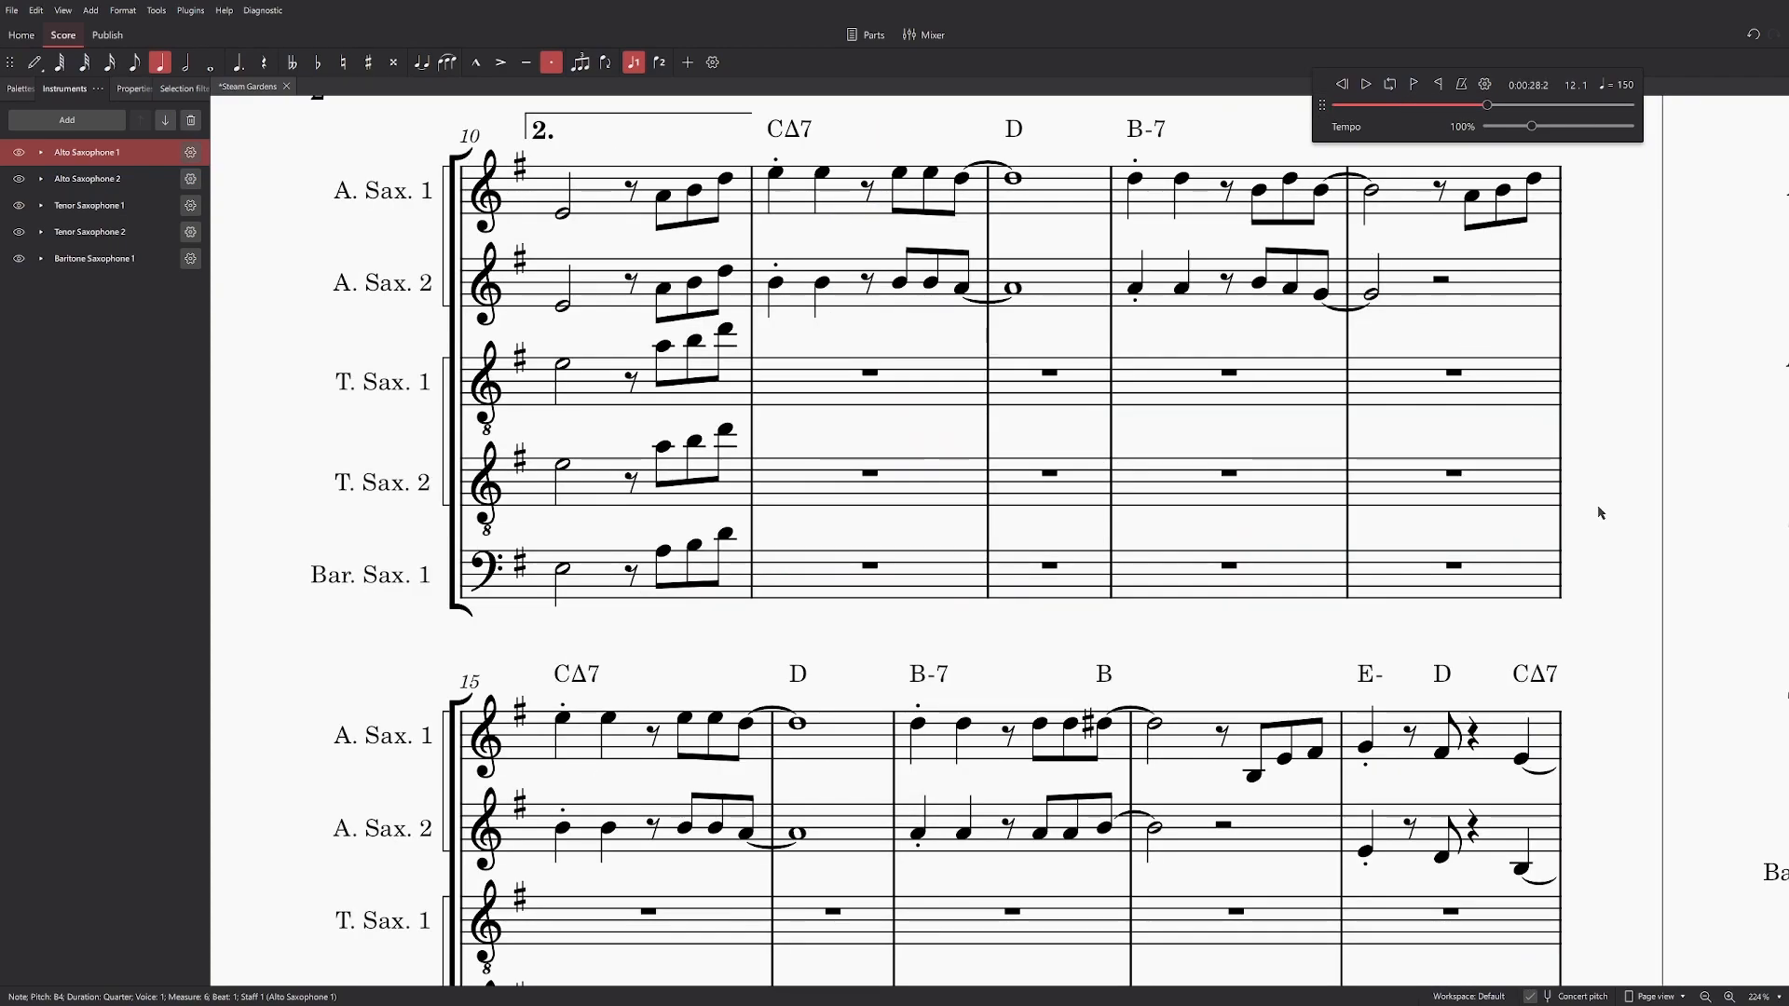
Step: Copy the Alto Saxophone 1 melody of measures 11 to 14 into both tenor saxophones and the baritone
scroll(1529, 618, up, 2)
click(175, 89)
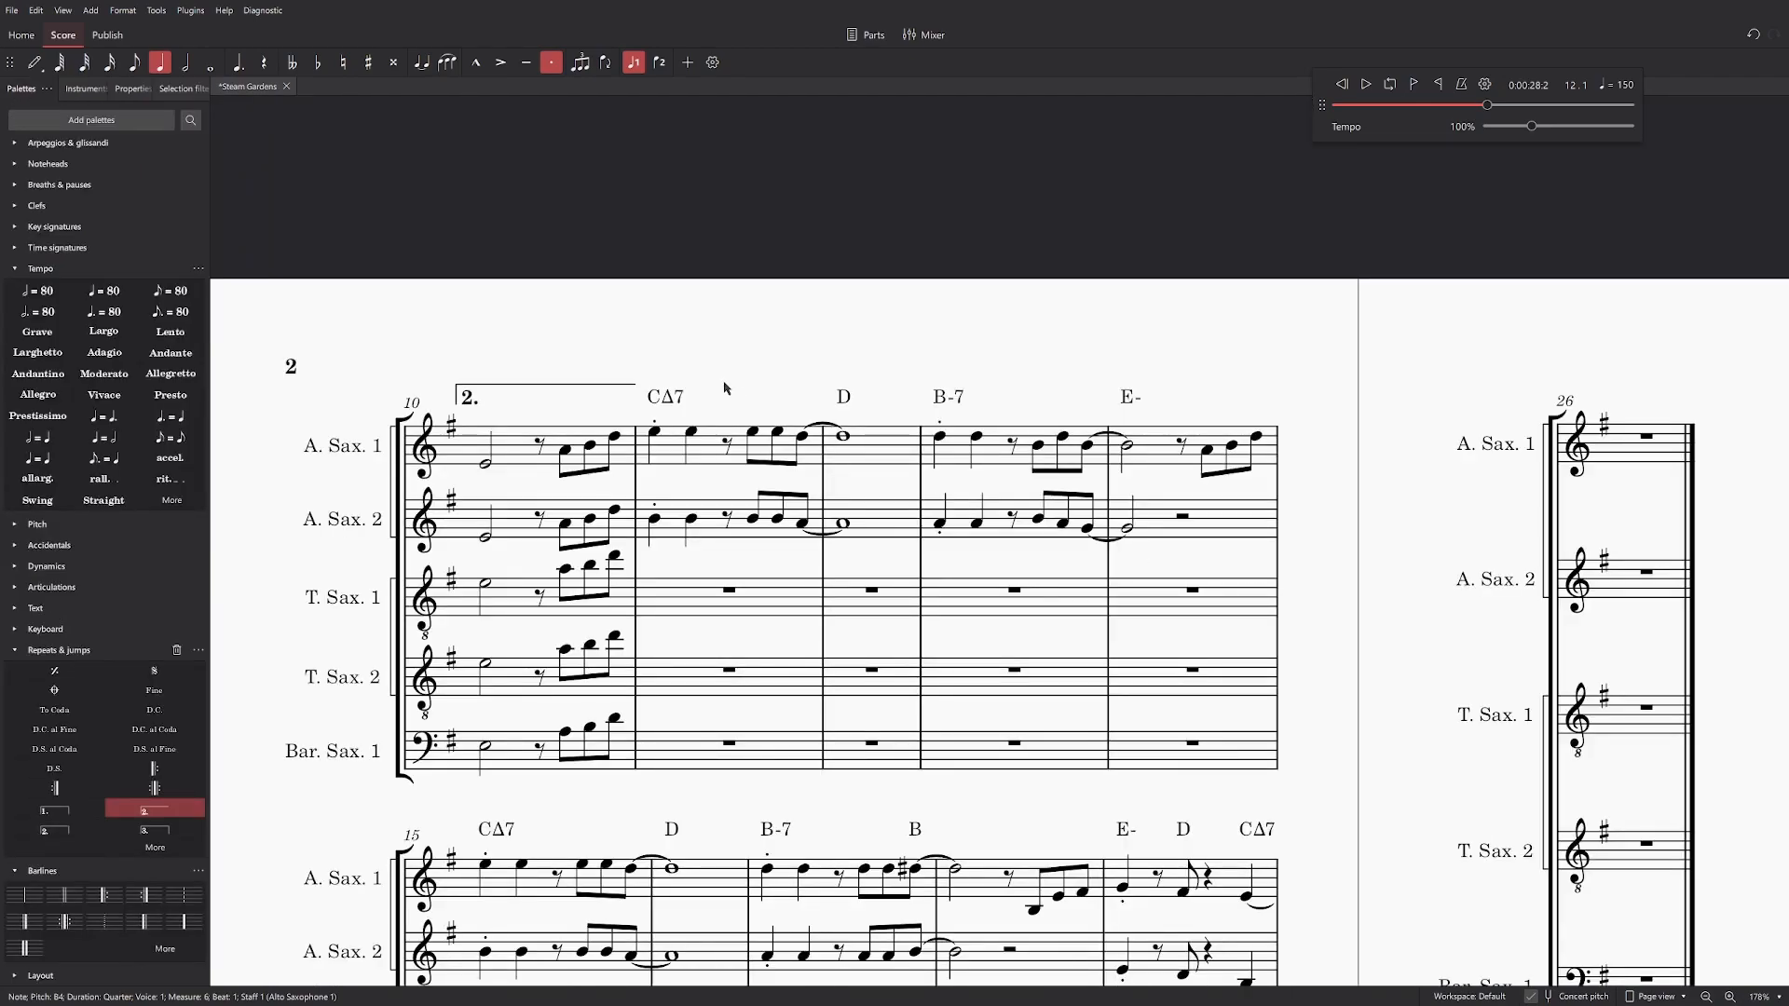
click(711, 452)
scroll(1354, 606, down, 5)
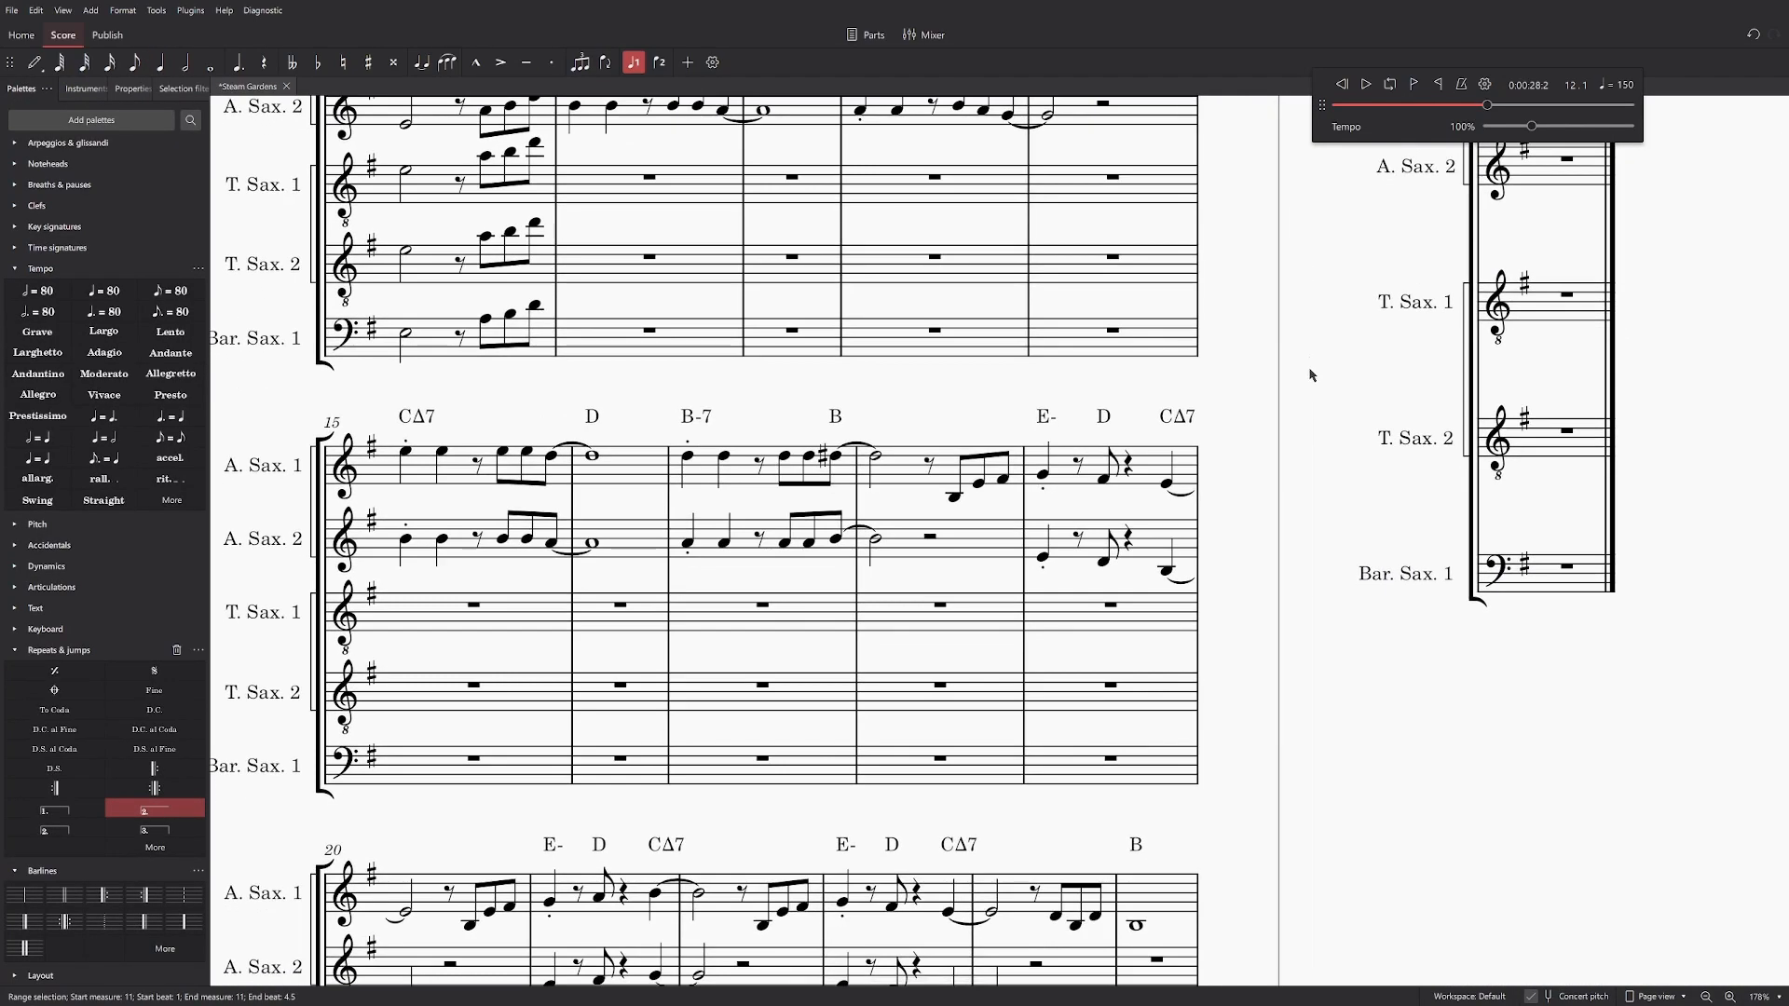
scroll(1338, 599, up, 3)
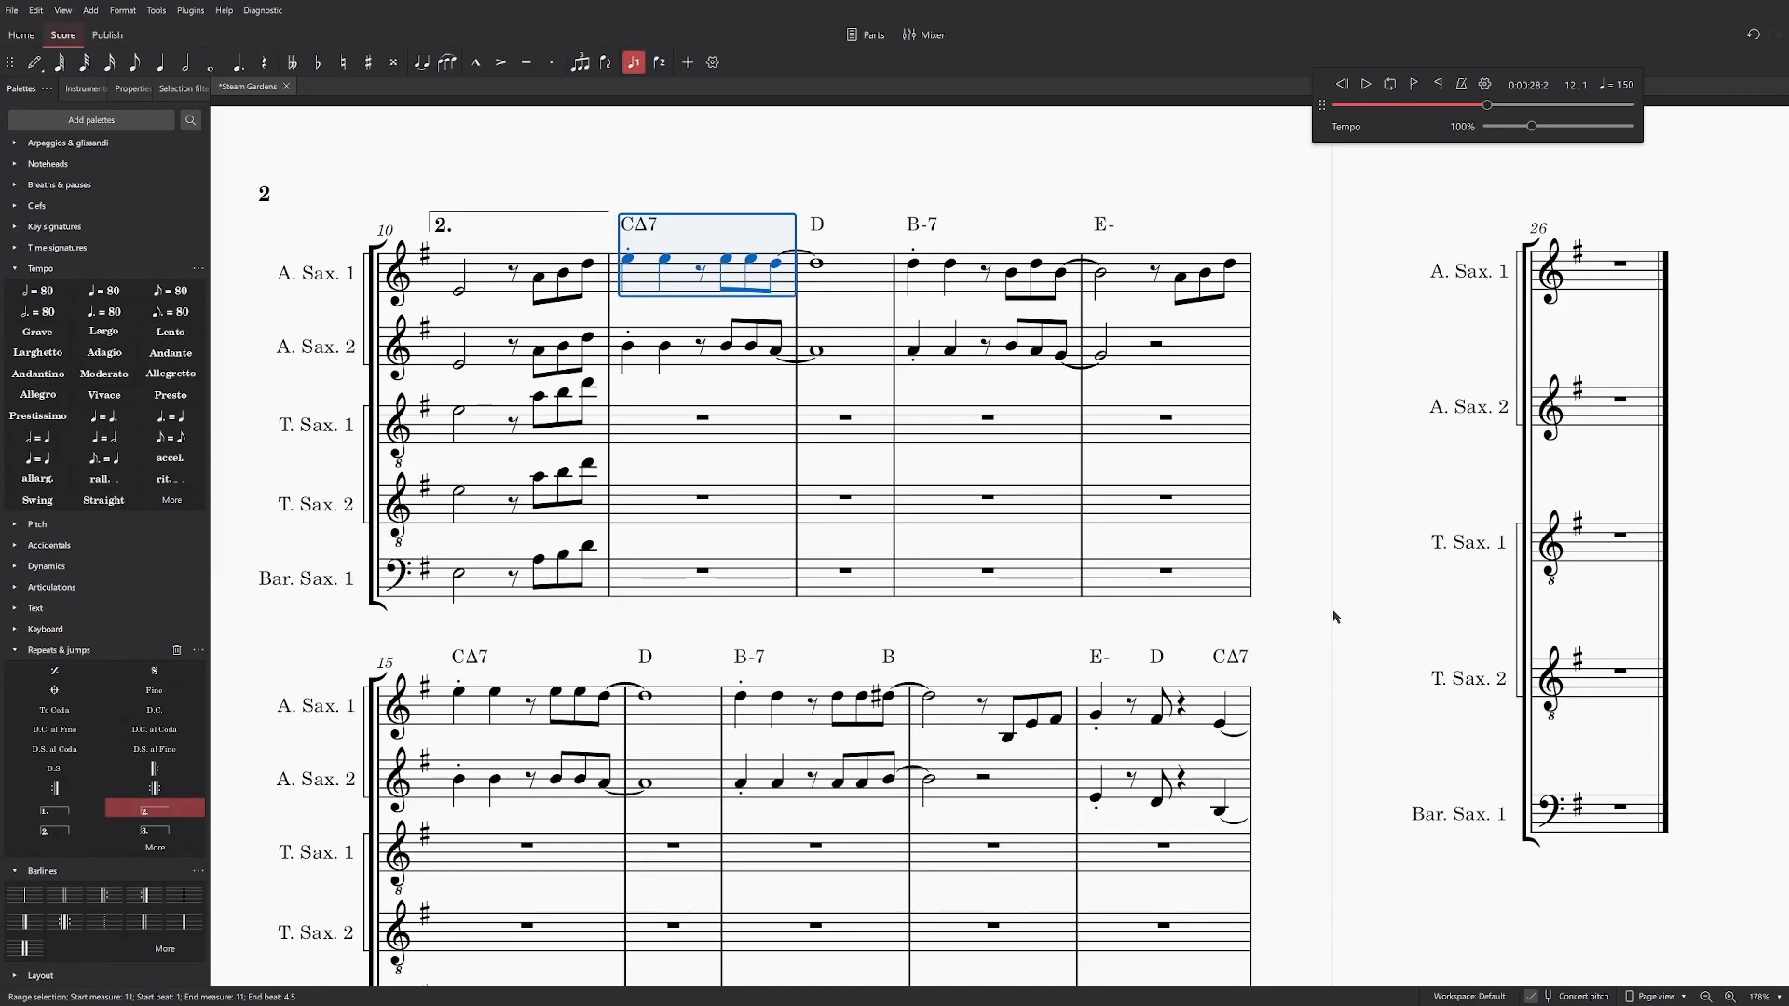
scroll(1255, 326, down, 3)
scroll(1255, 326, down, 3)
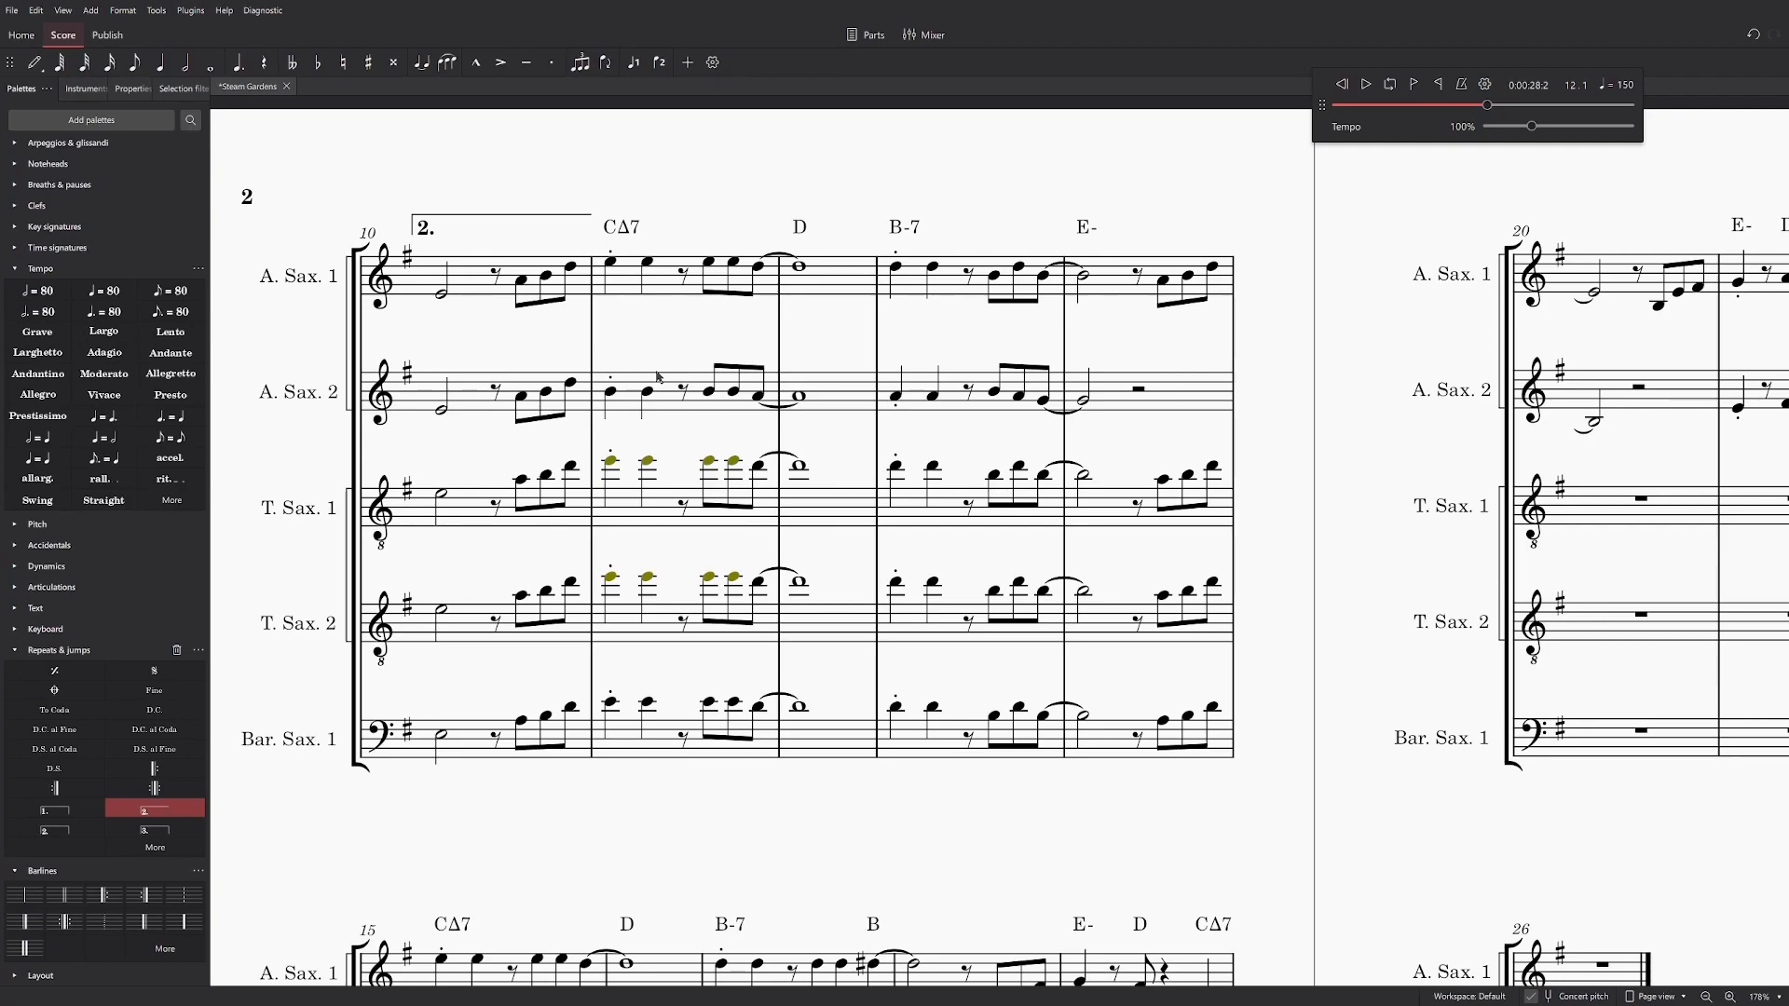
Step: Copy the eighth rest and three eighth notes ending measure 14 from Alto Saxophone 1 into Alto Saxophone 2
click(1137, 275)
shift+click(1212, 267)
key(ctrl+c)
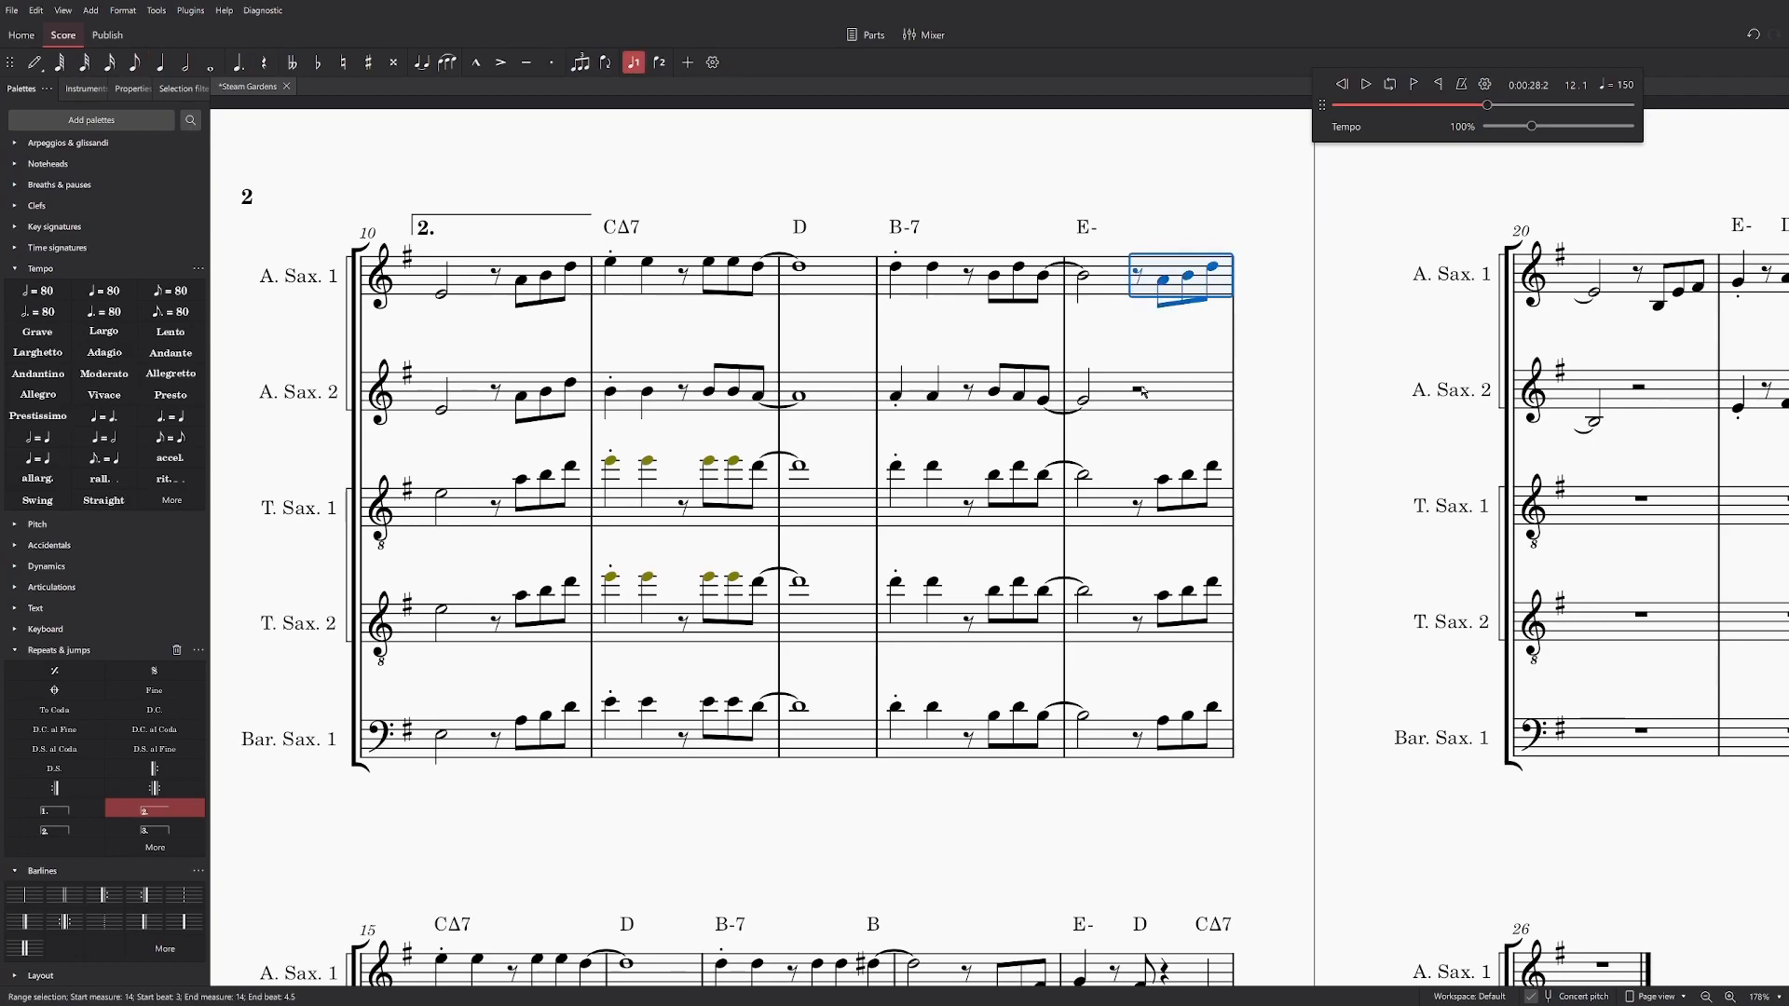
click(1139, 388)
key(ctrl+v)
Step: Check the half note and first eighth note of measure 10 in Alto Saxophone 1 and the matching eighth in Alto Saxophone 2
scroll(428, 330, up, 2)
click(520, 300)
scroll(653, 350, down, 3)
scroll(596, 535, up, 4)
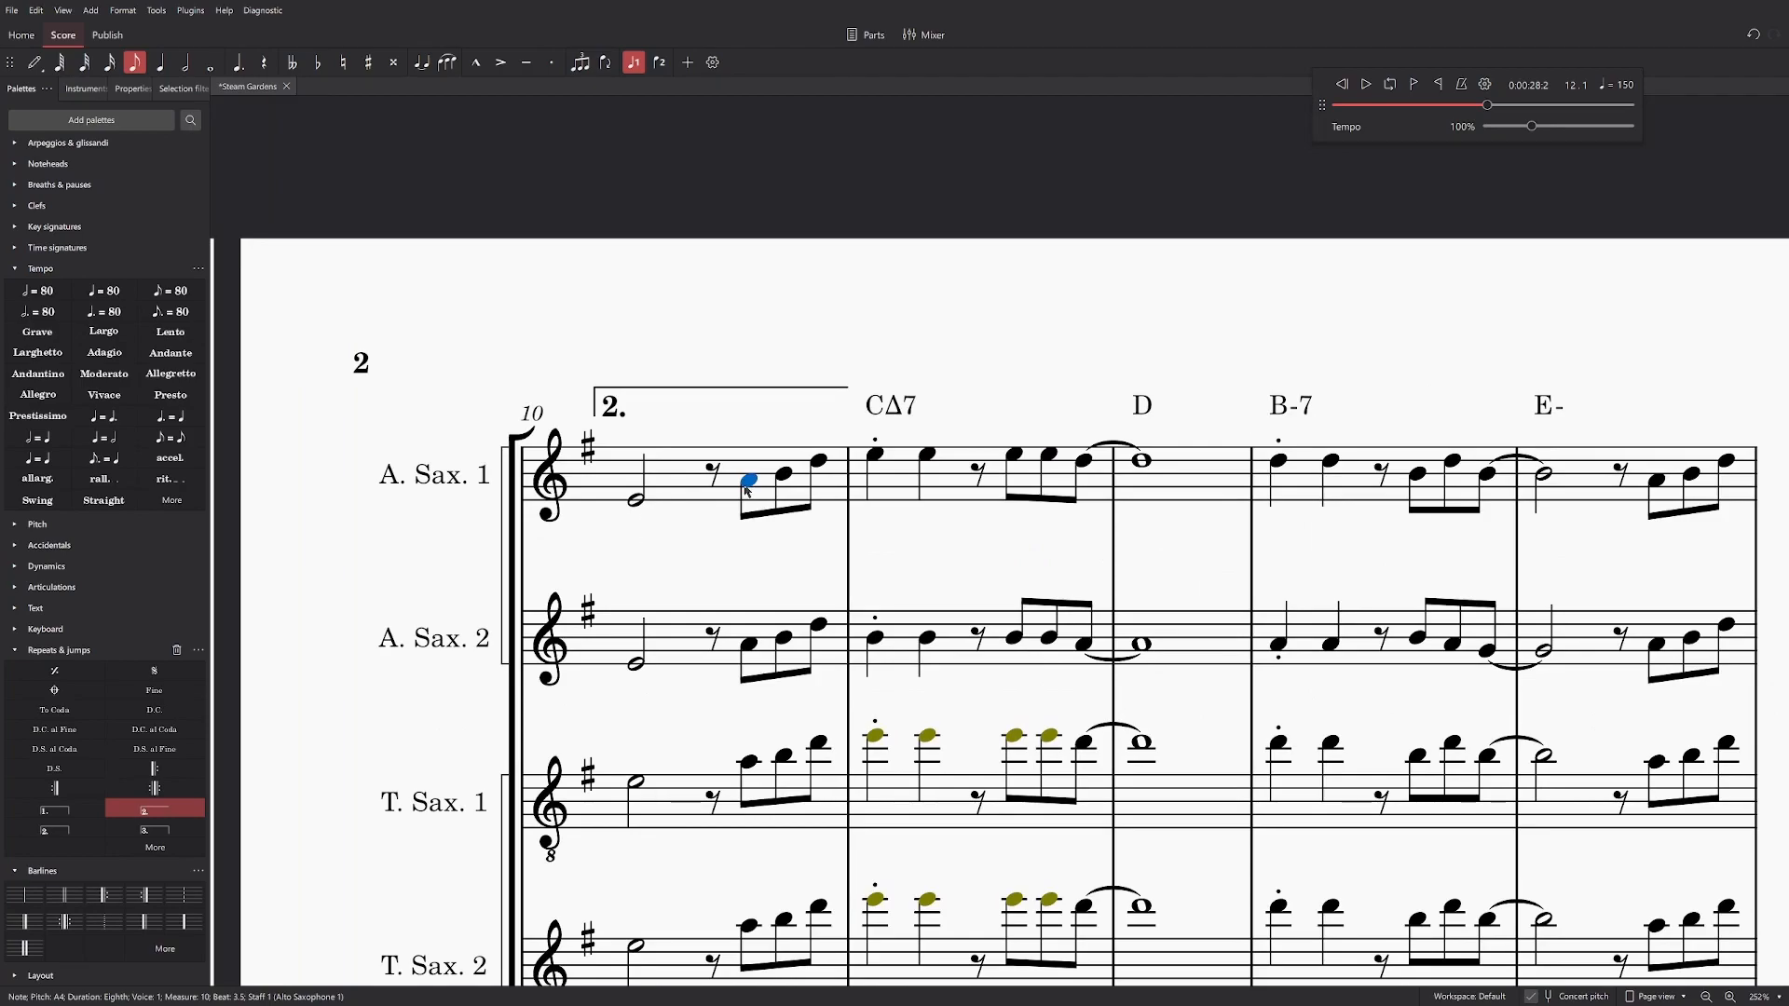
click(637, 501)
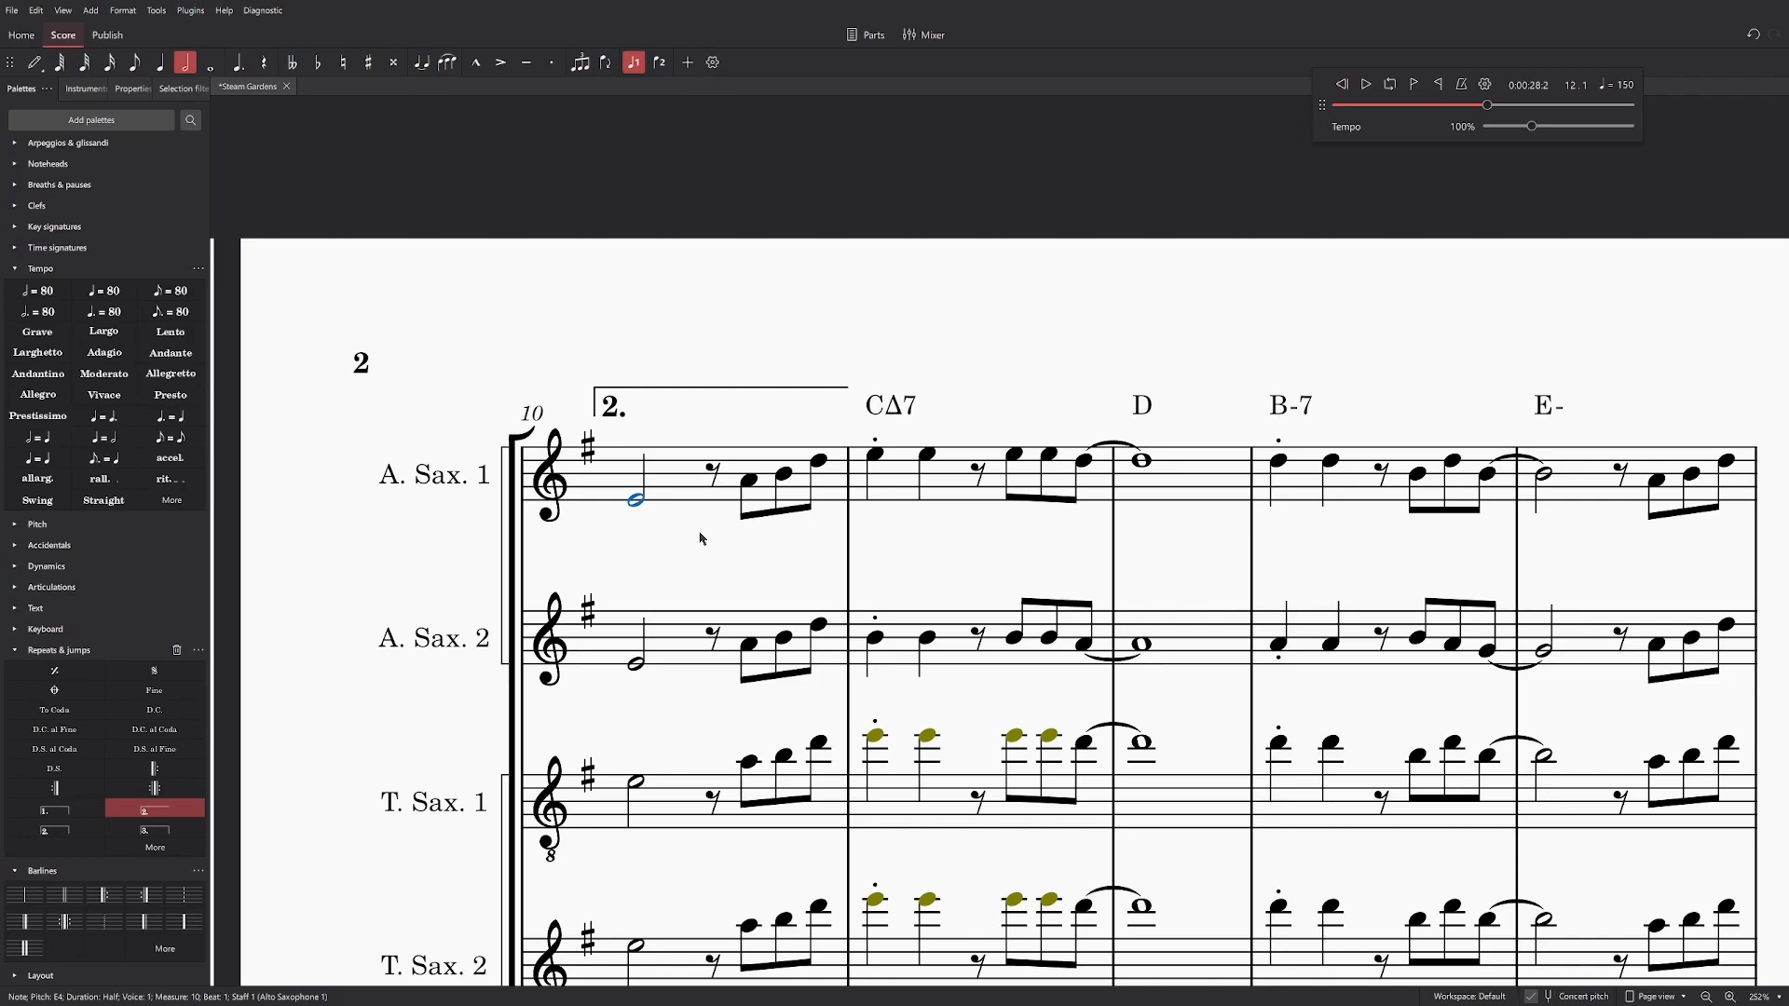
key(Escape)
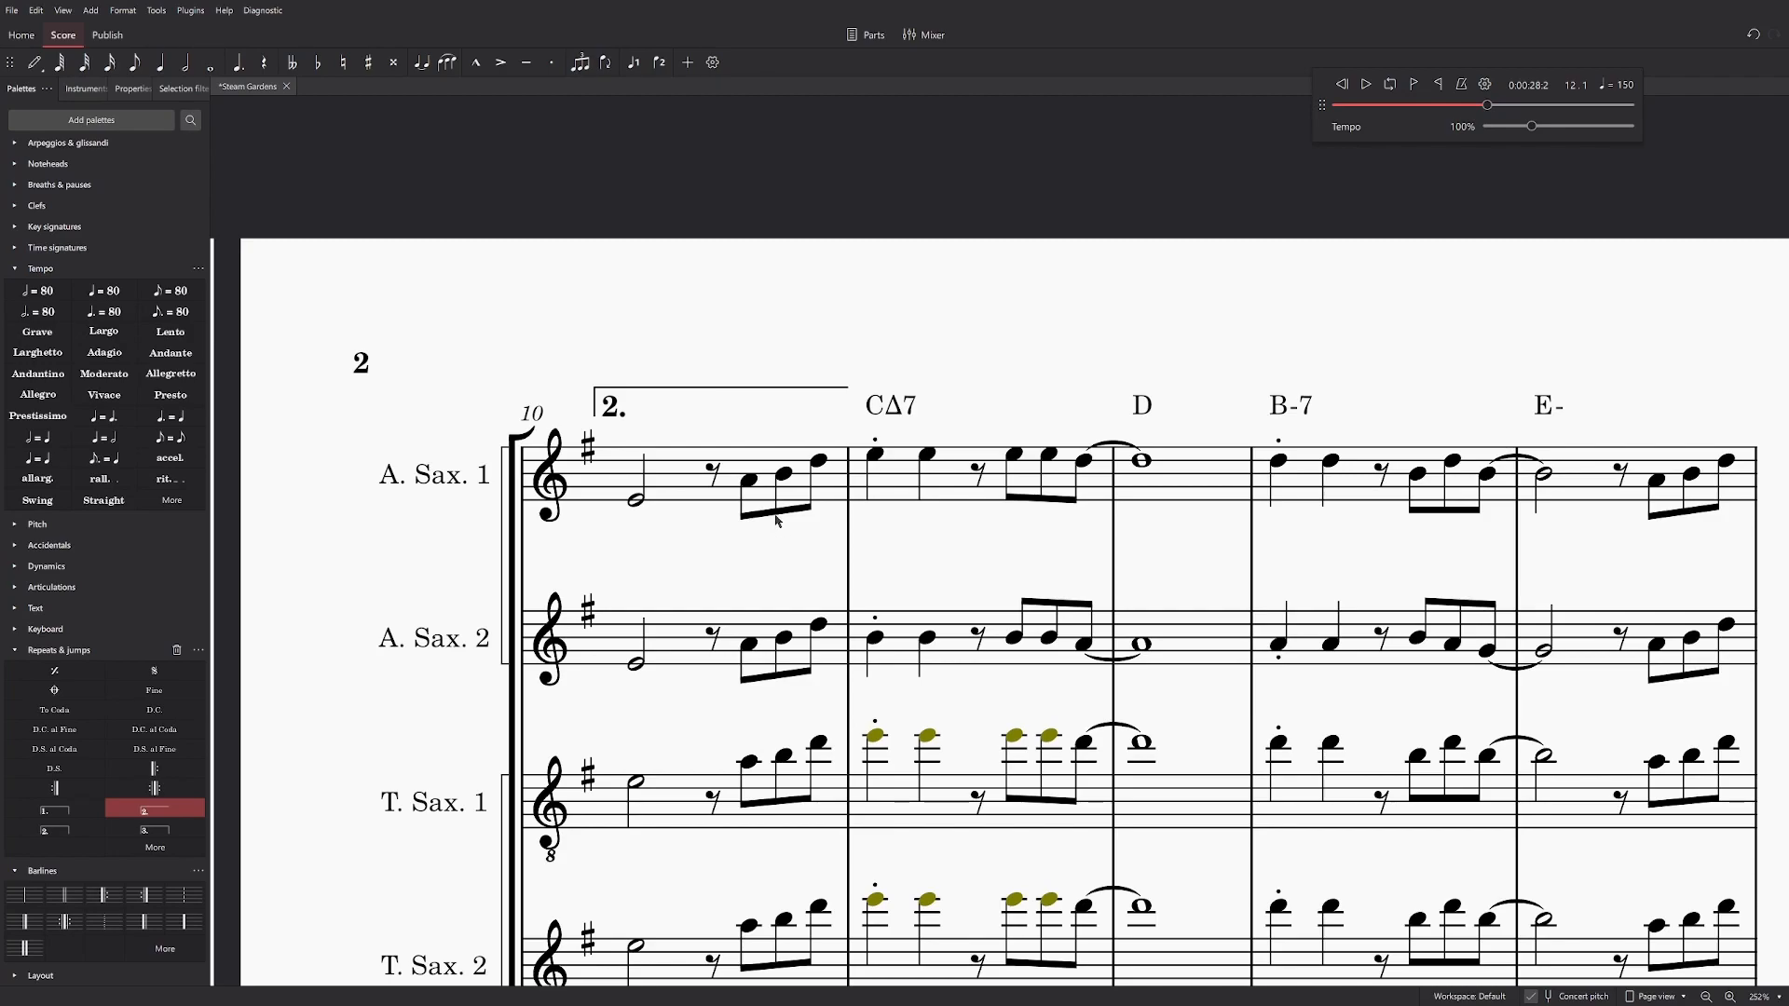
click(749, 480)
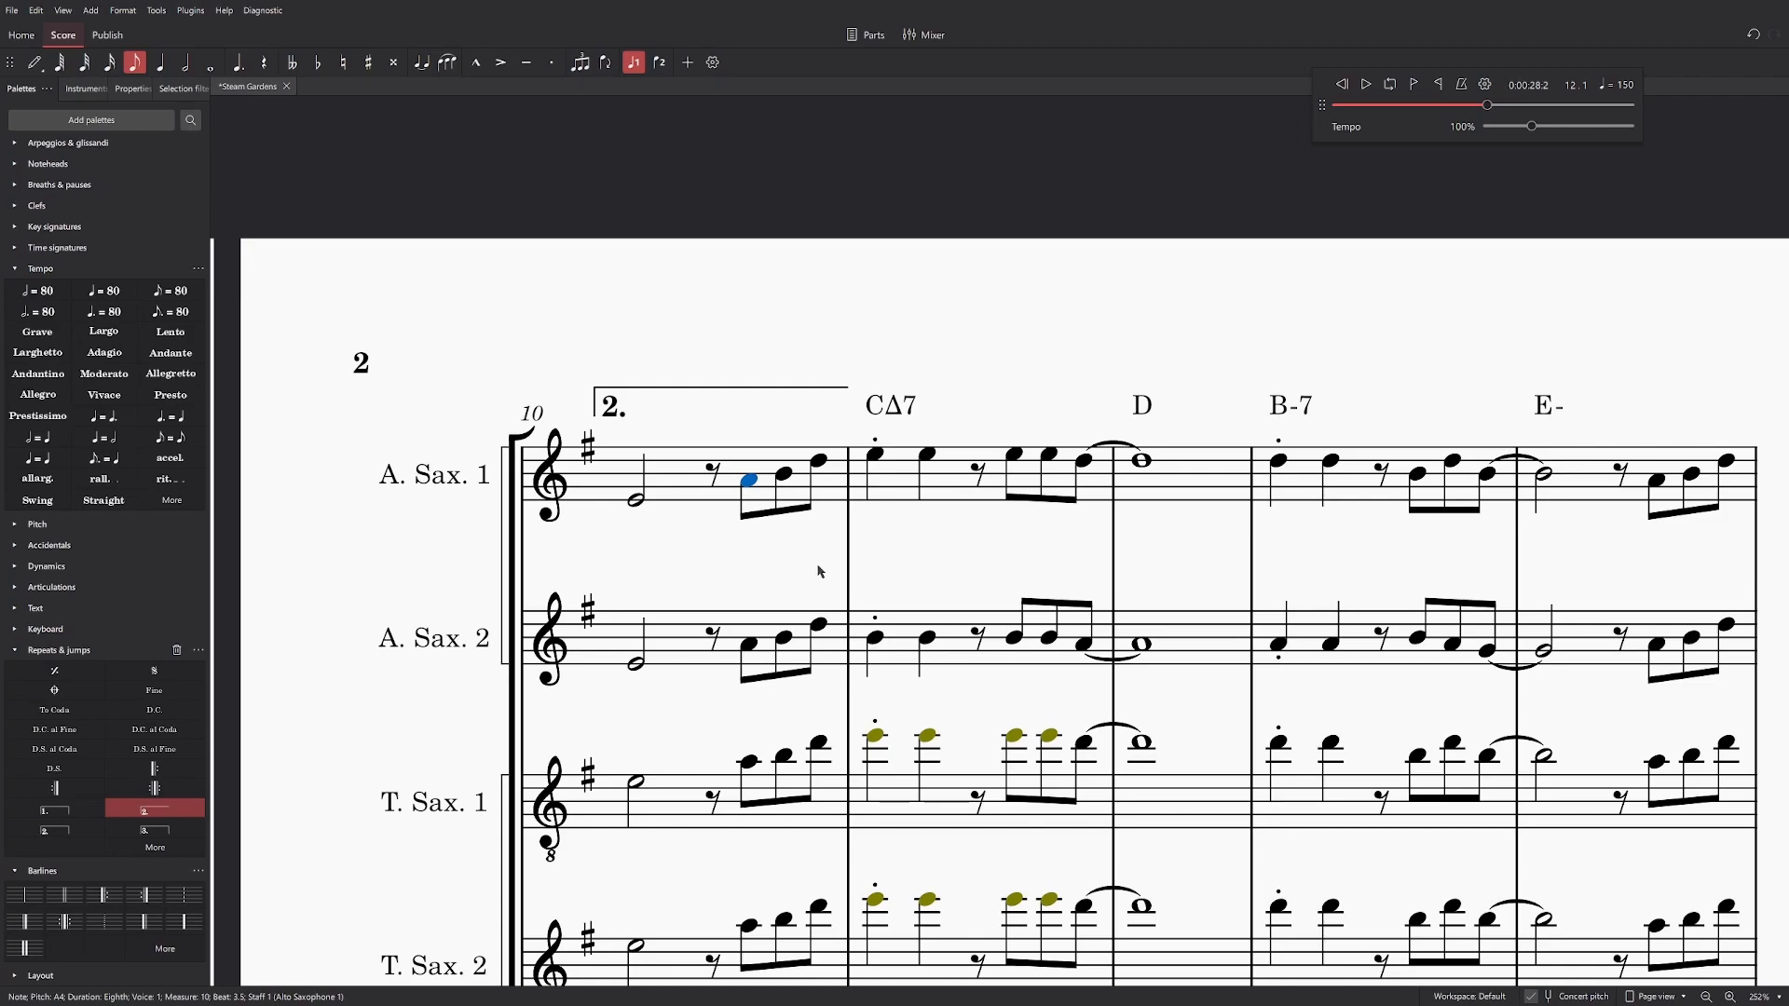
drag(821, 571, 838, 355)
click(768, 433)
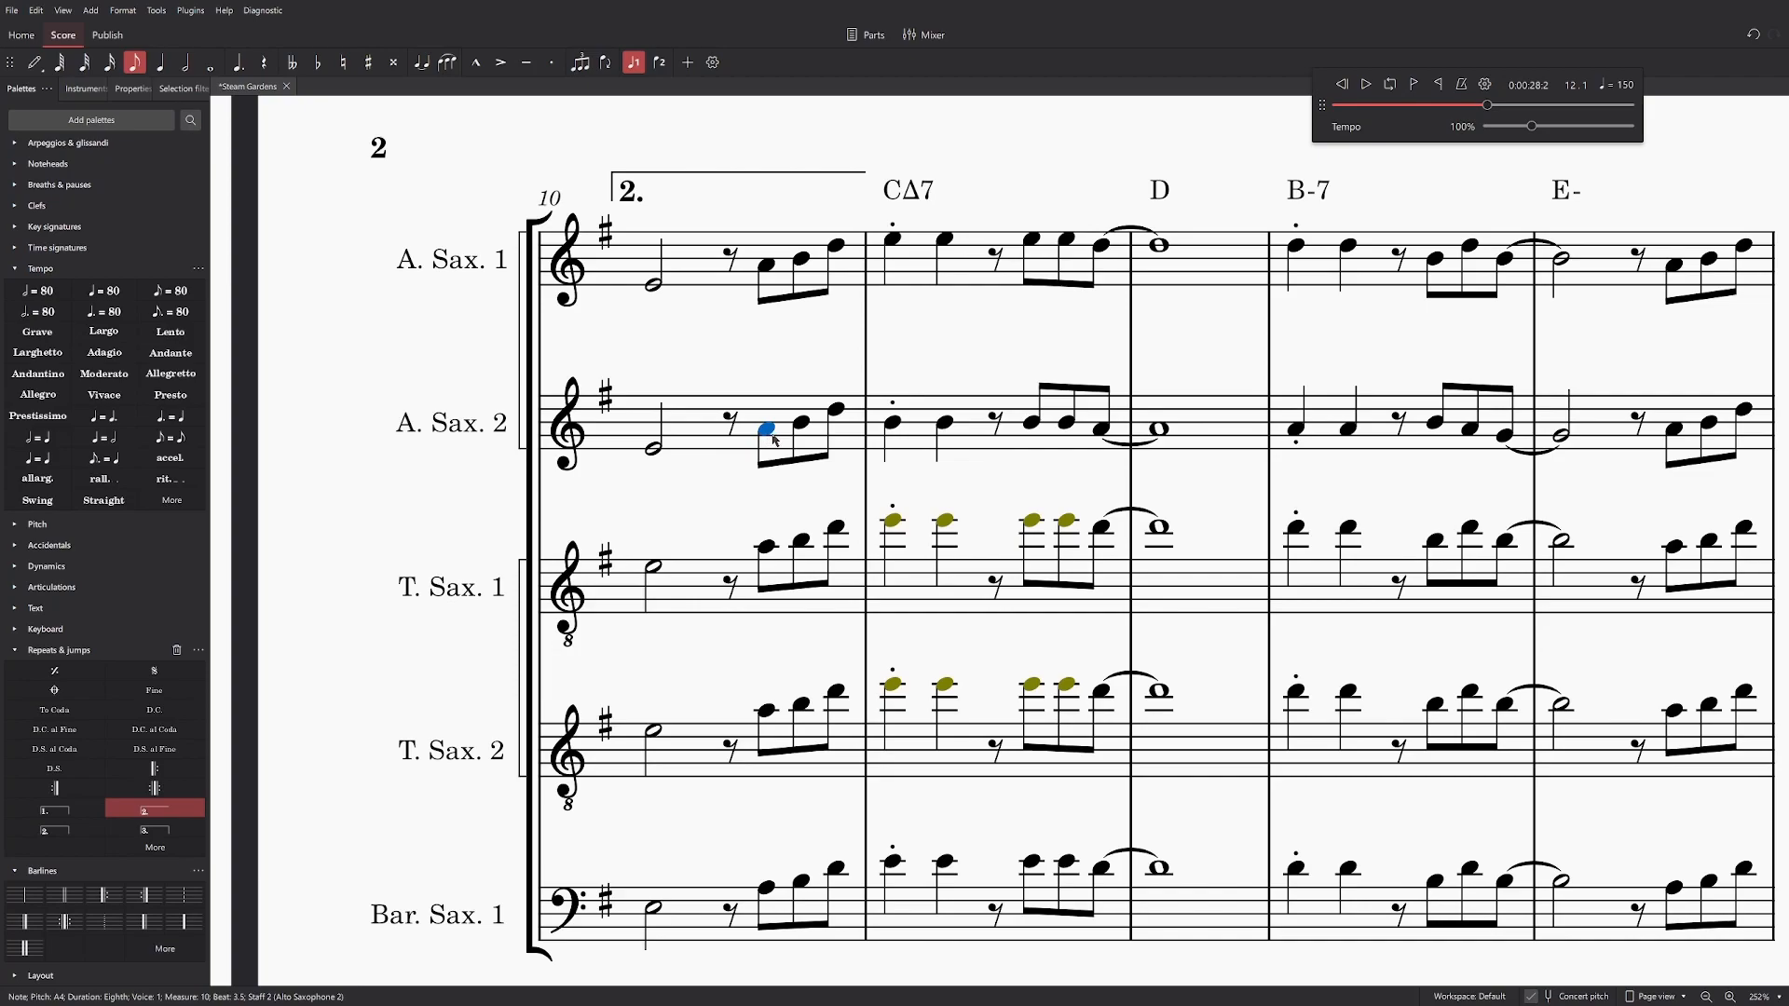
drag(808, 486, 773, 634)
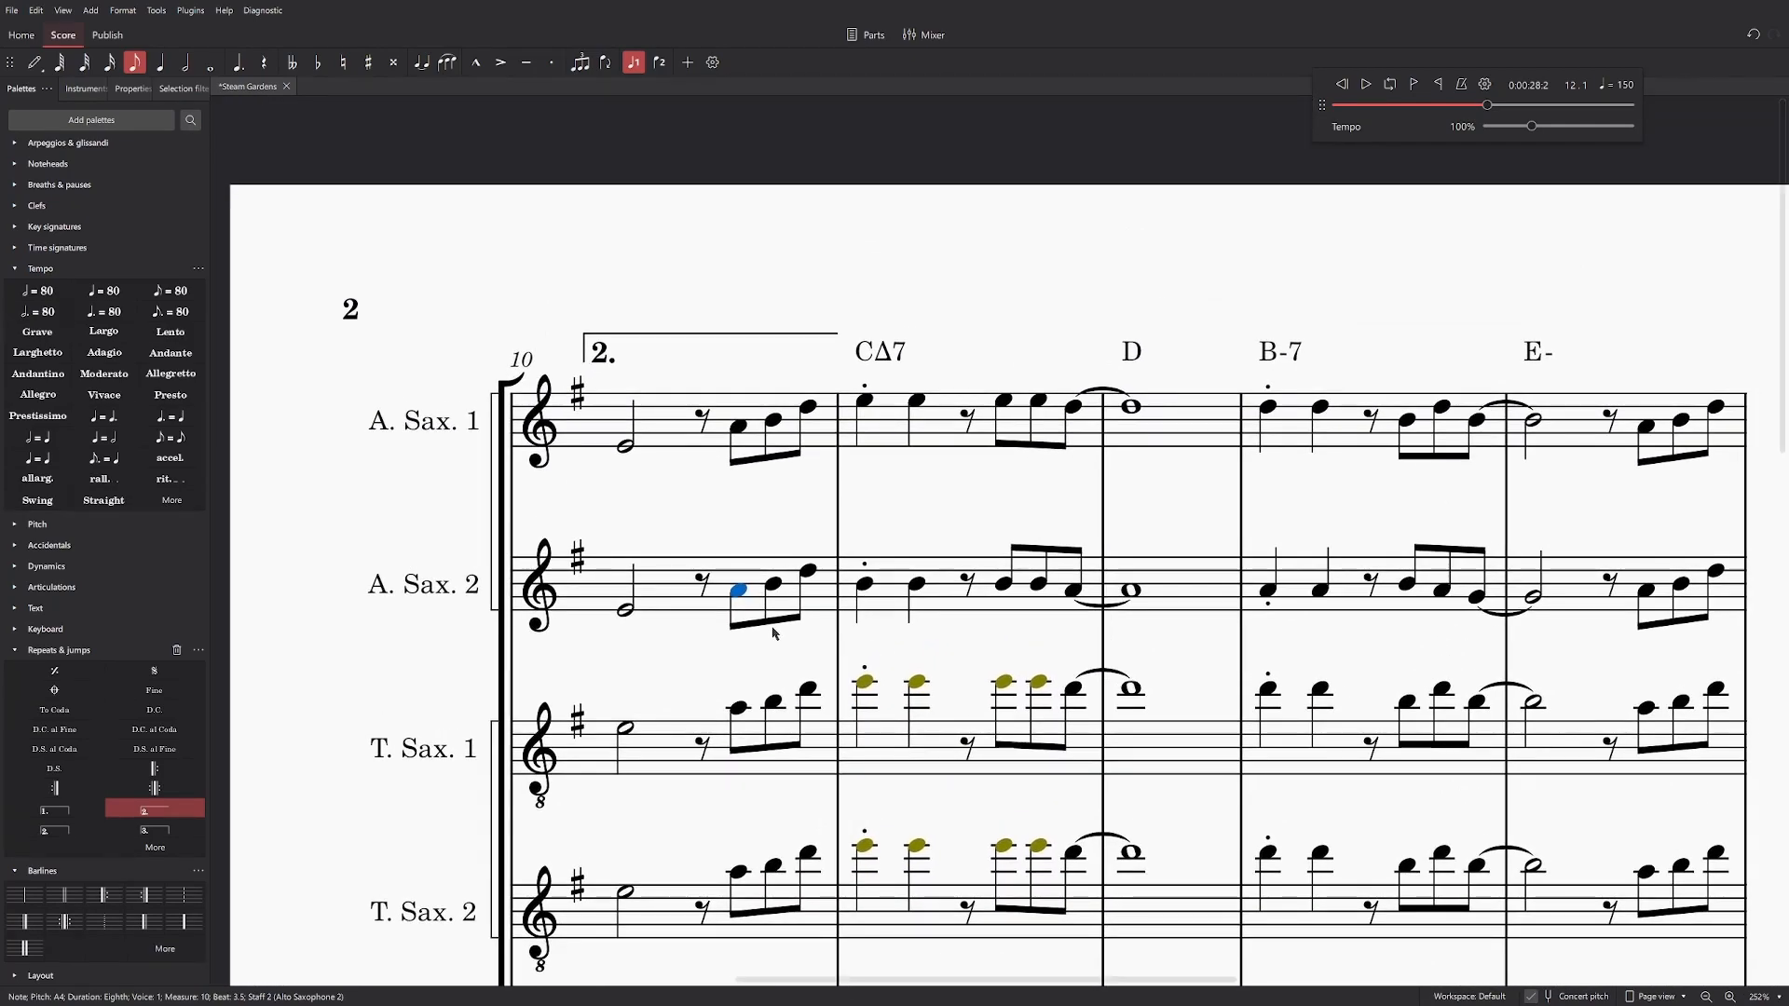
click(749, 442)
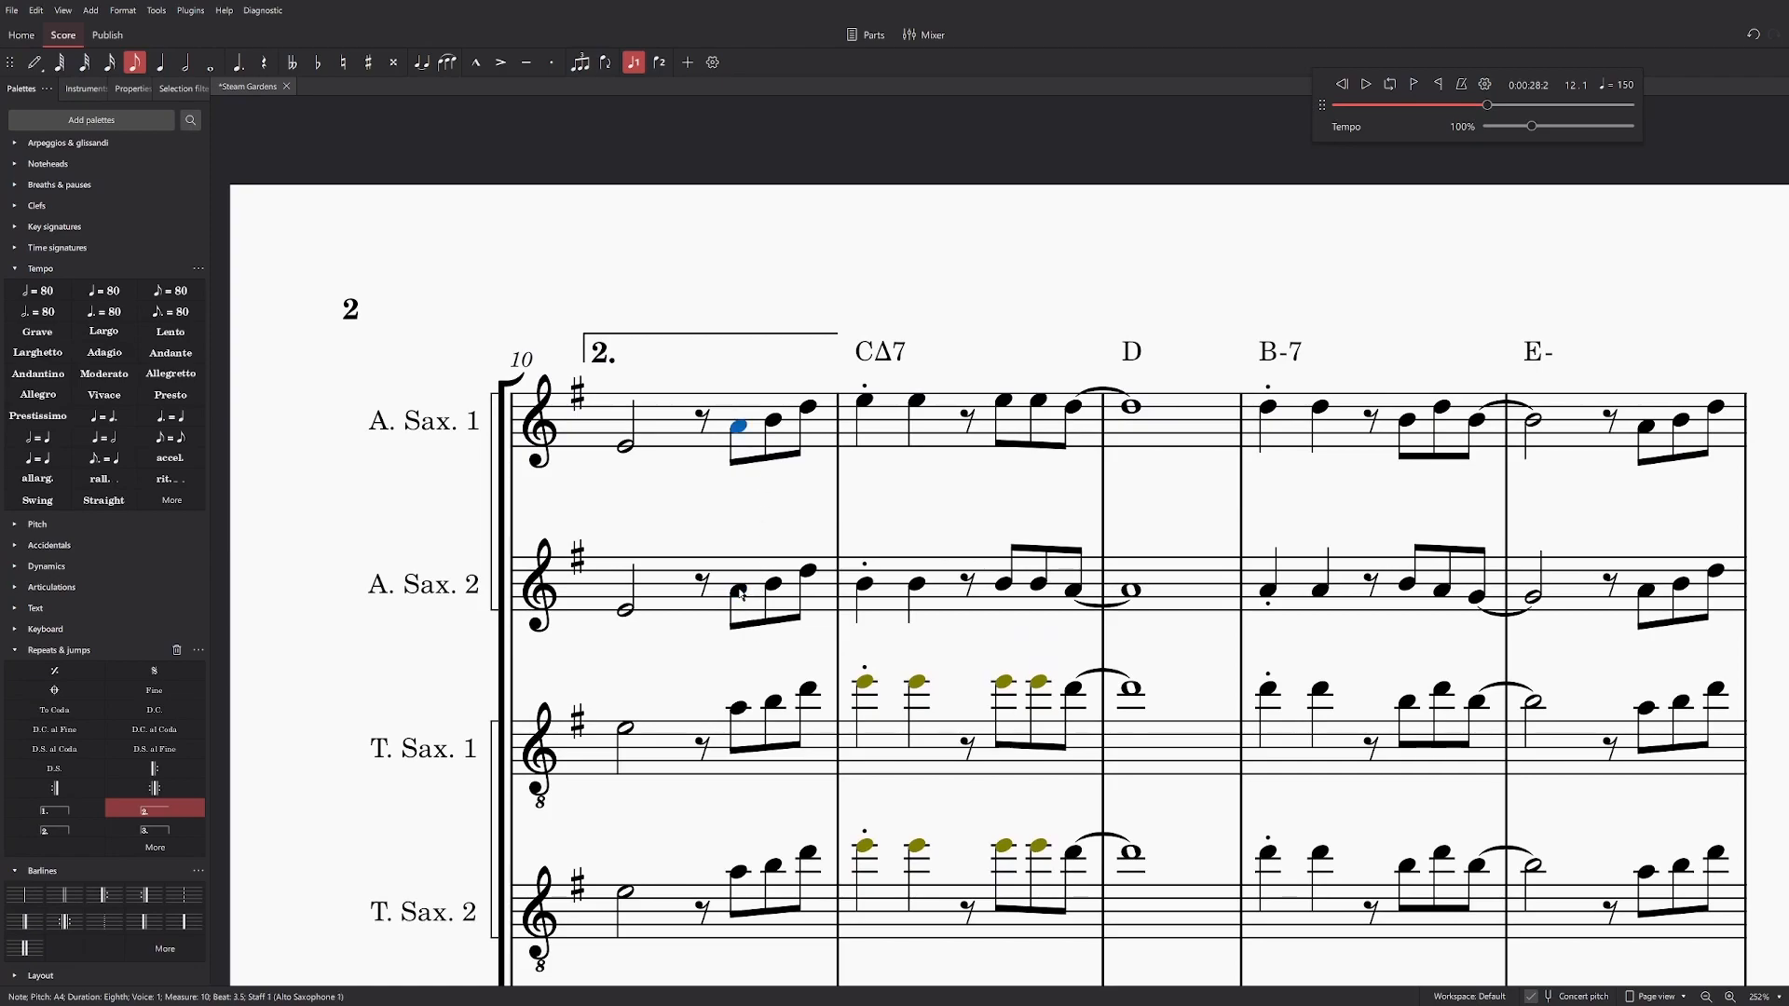
Step: Lower the first eighth note of measure 10 to E4 in Alto Saxophone 2, C4 in Tenor Saxophone 1 and B3 in Tenor Saxophone 2
drag(743, 594, 742, 613)
scroll(745, 615, down, 3)
drag(822, 501, 835, 558)
scroll(825, 597, down, 3)
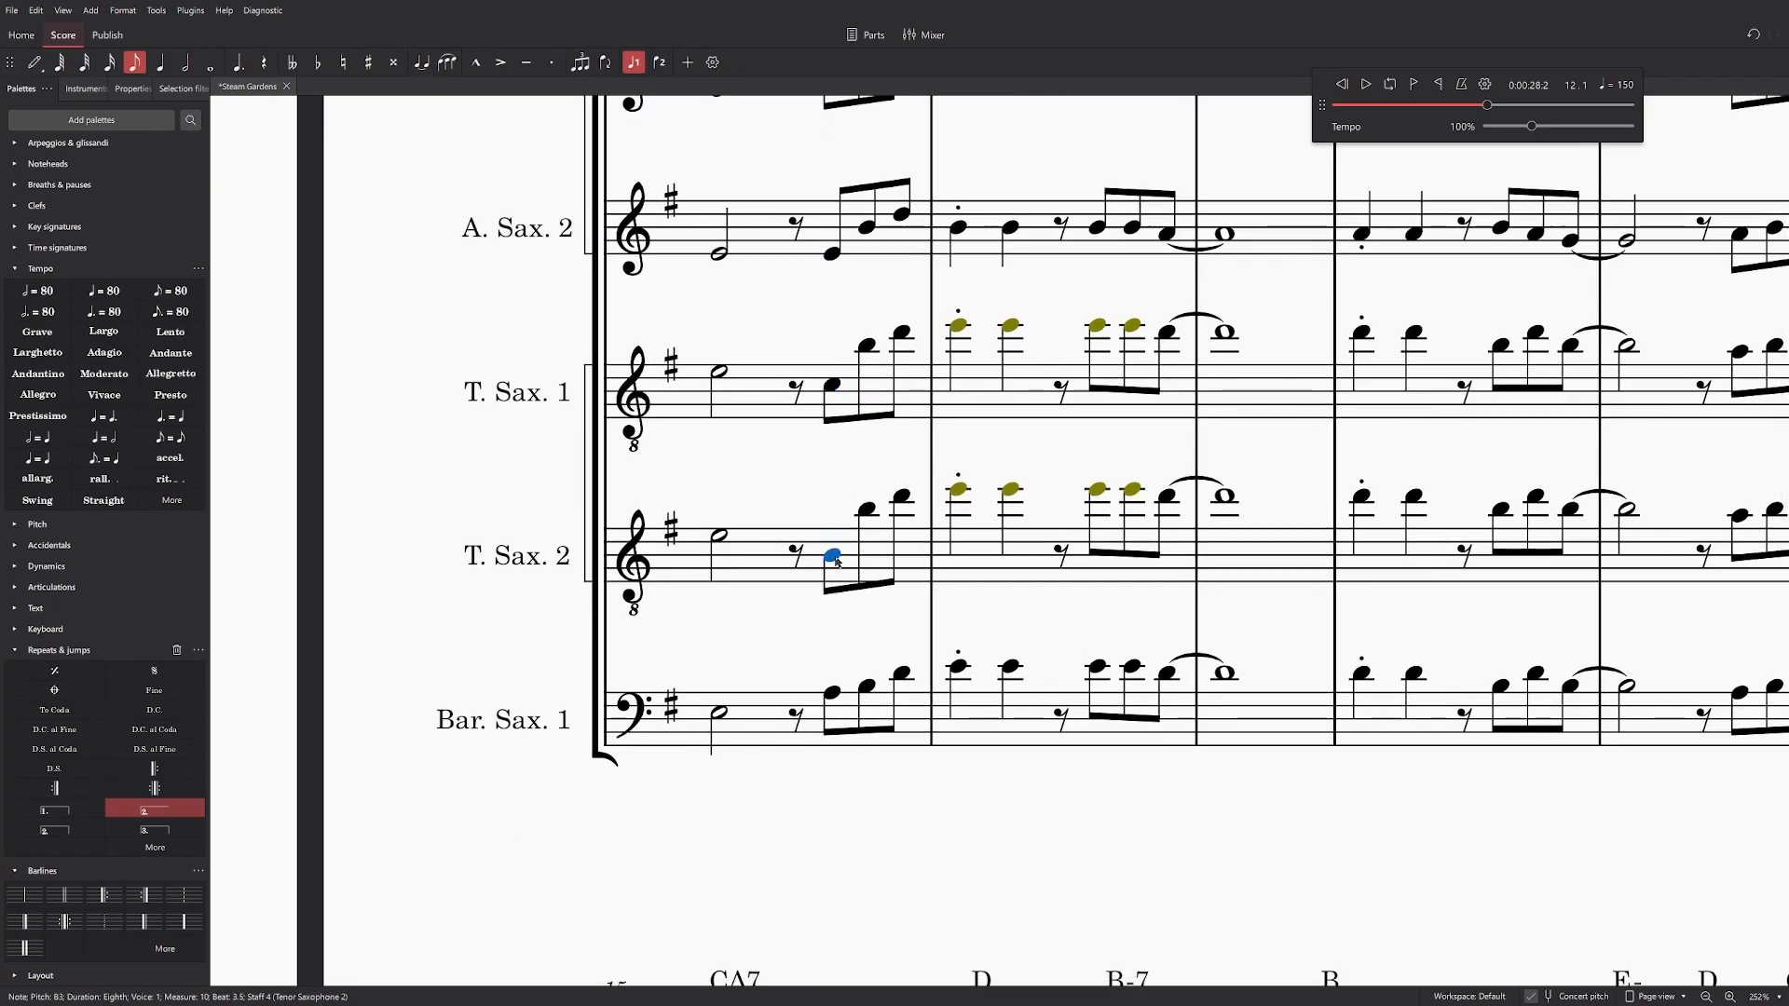
Step: Try E3 and G3 for the first eighth note of measure 10 in Baritone Saxophone 1
click(835, 696)
key(Down)
key(Down)
key(Down)
key(Down)
key(Down)
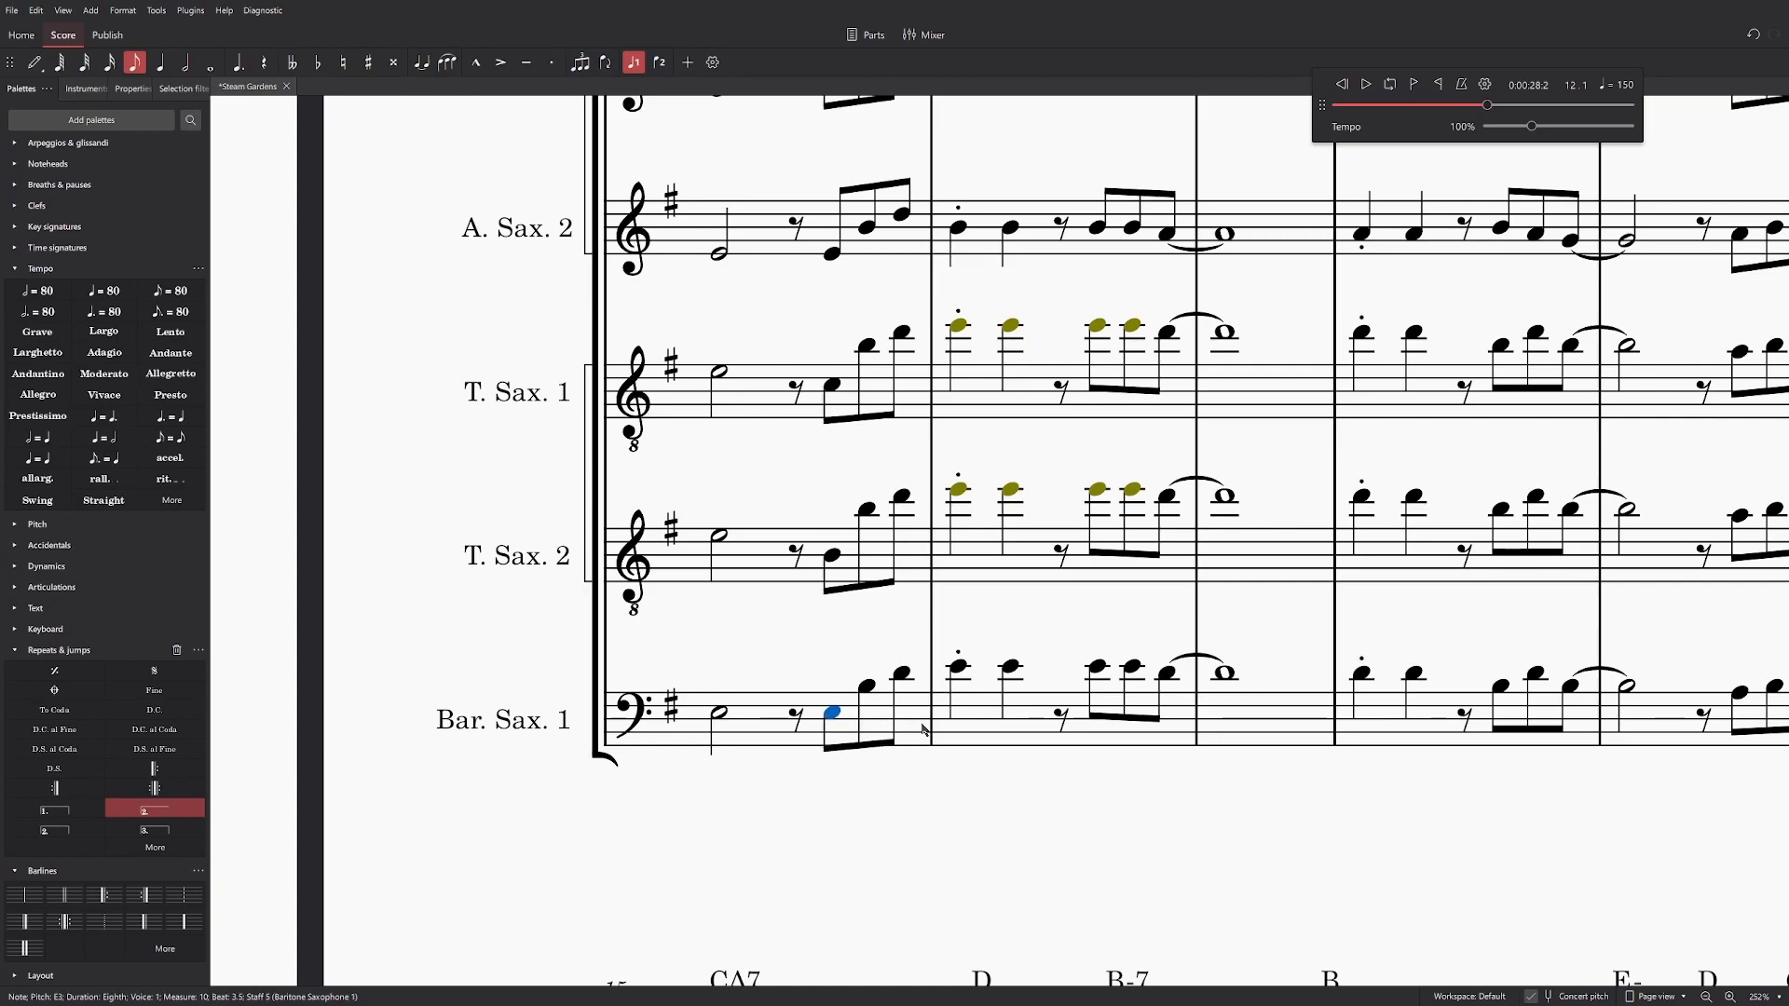
key(Up)
key(Up)
key(Up)
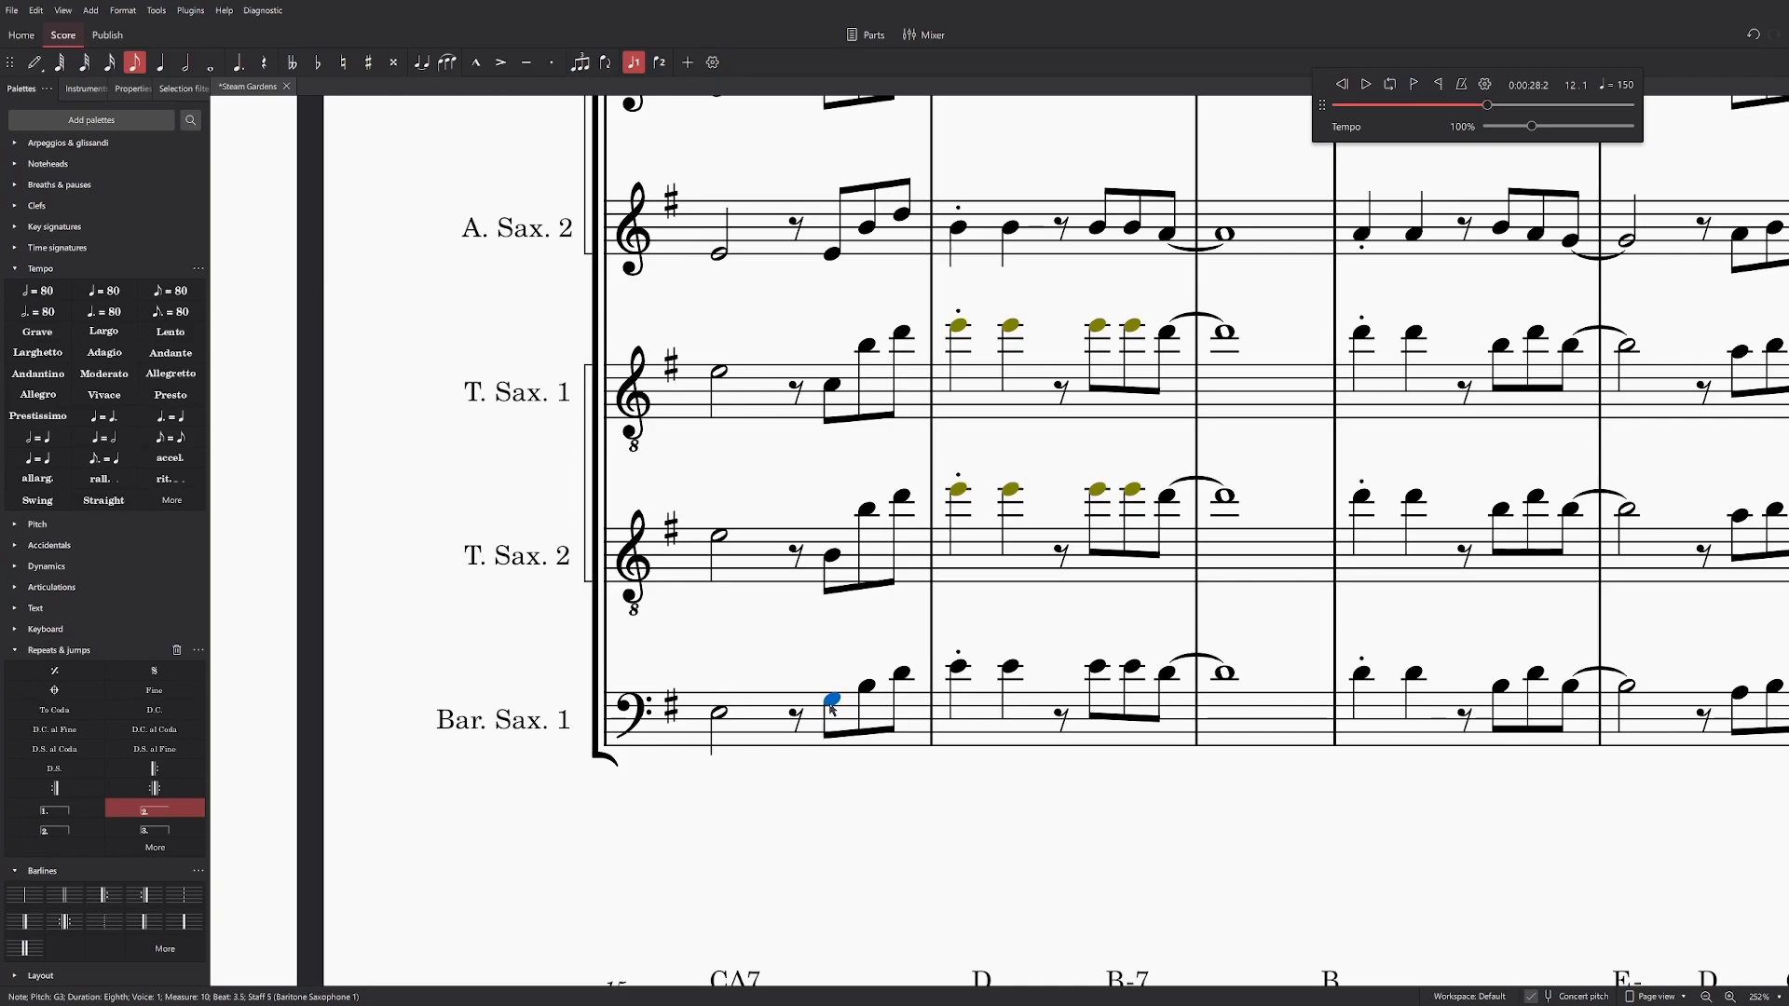
Step: Raise the first eighth note of measure 10 in Baritone Saxophone 1 to C4
key(Up)
key(Up)
key(Up)
key(Up)
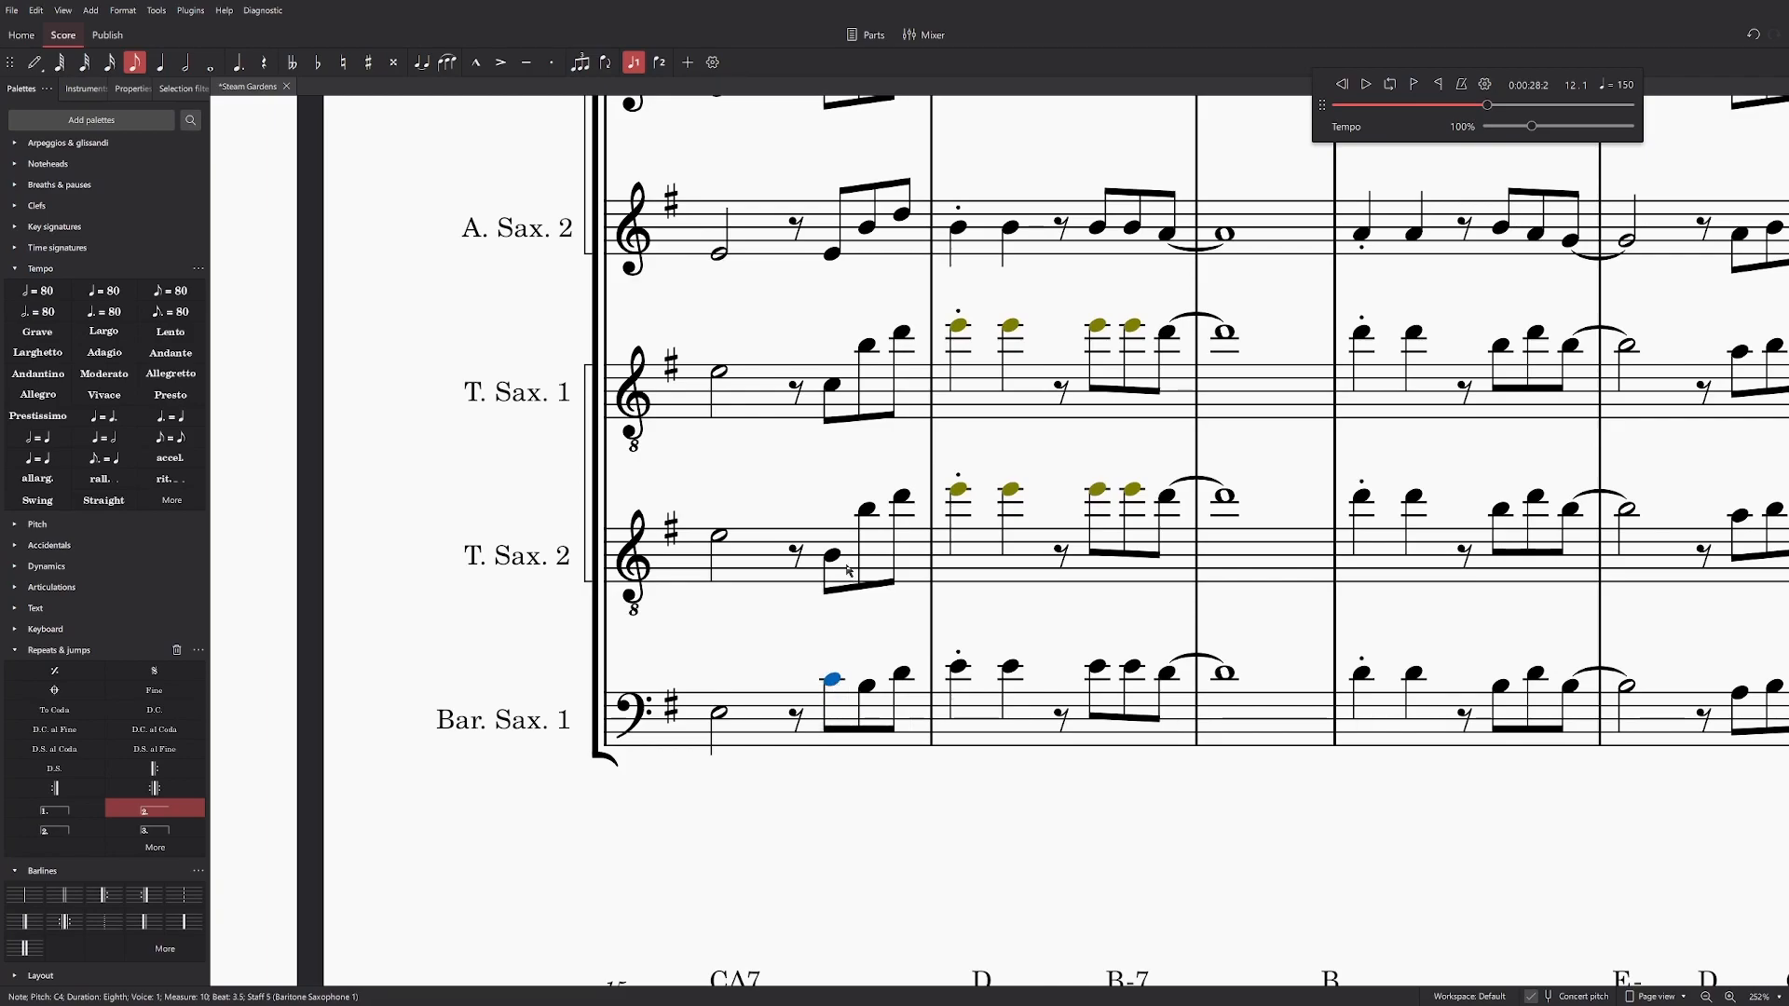
Step: Lower the first eighth note of measure 10 in Baritone Saxophone 1 to C3 and play back from the measure's start
key(alt+Up)
click(830, 388)
click(836, 679)
key(Left)
key(Left)
key(space)
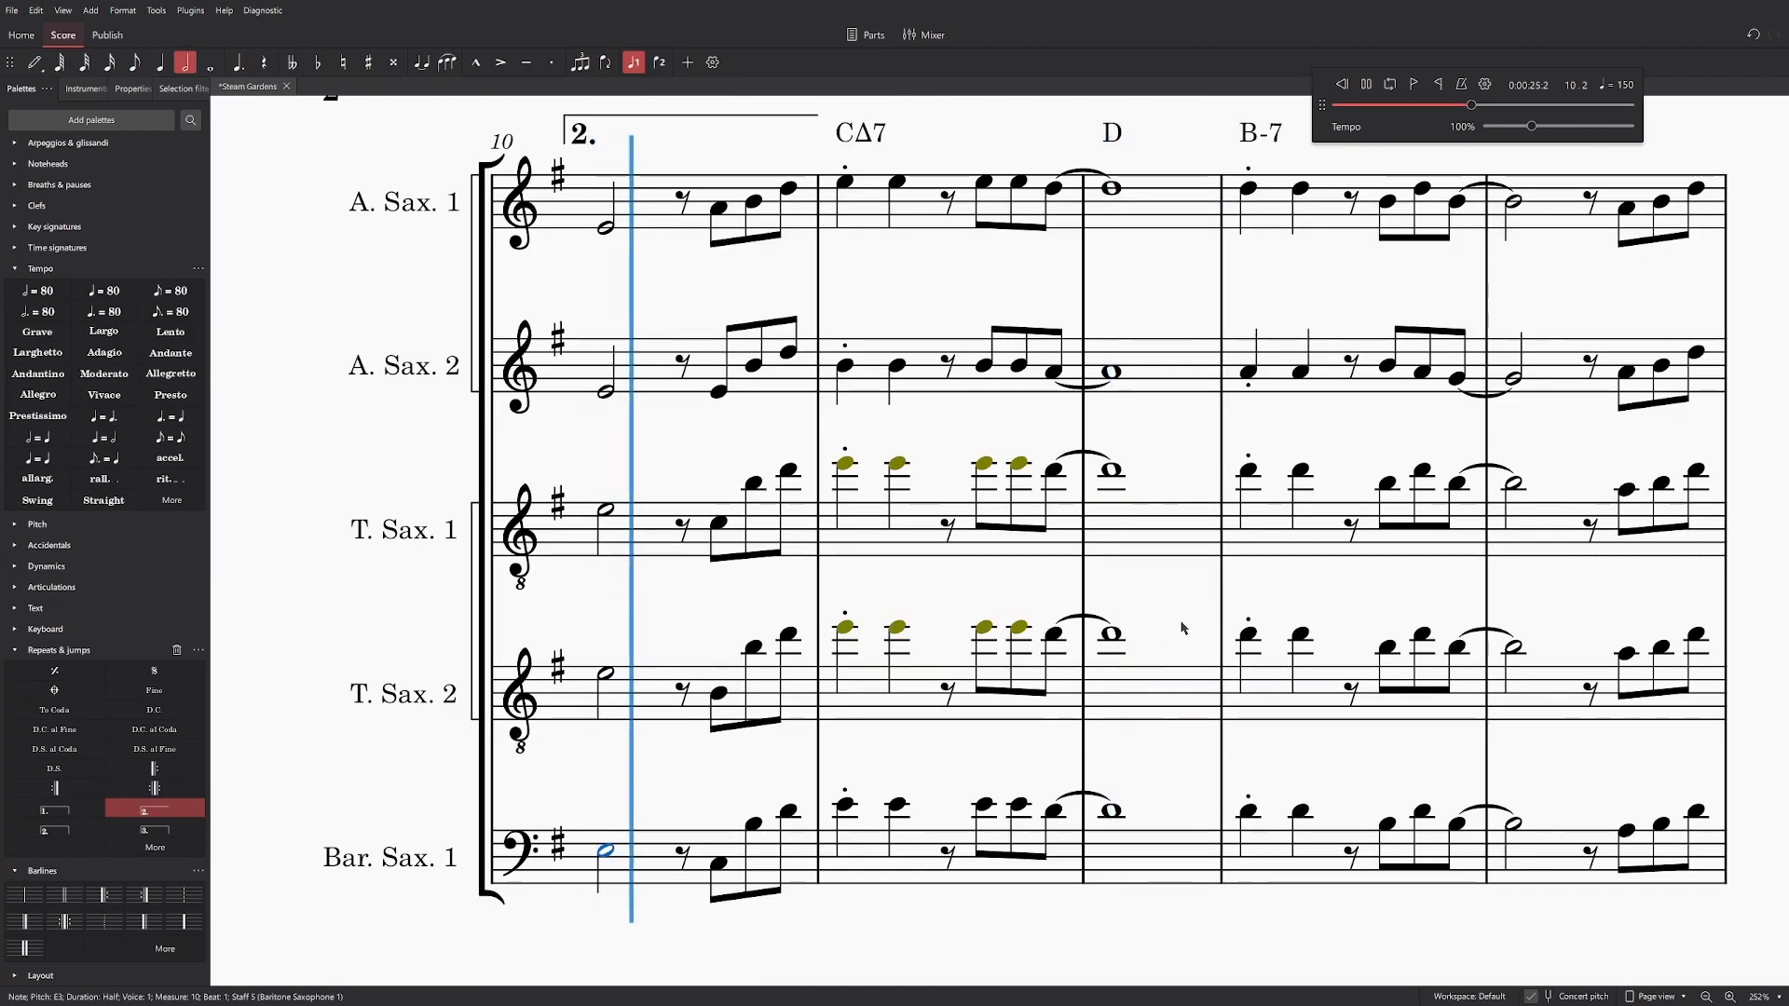
Step: Lower measure 10's second eighth note to G4 in Alto 2, E4 in Tenor 1, C4 in Tenor 2 and E3 in Baritone, and play it back
click(754, 201)
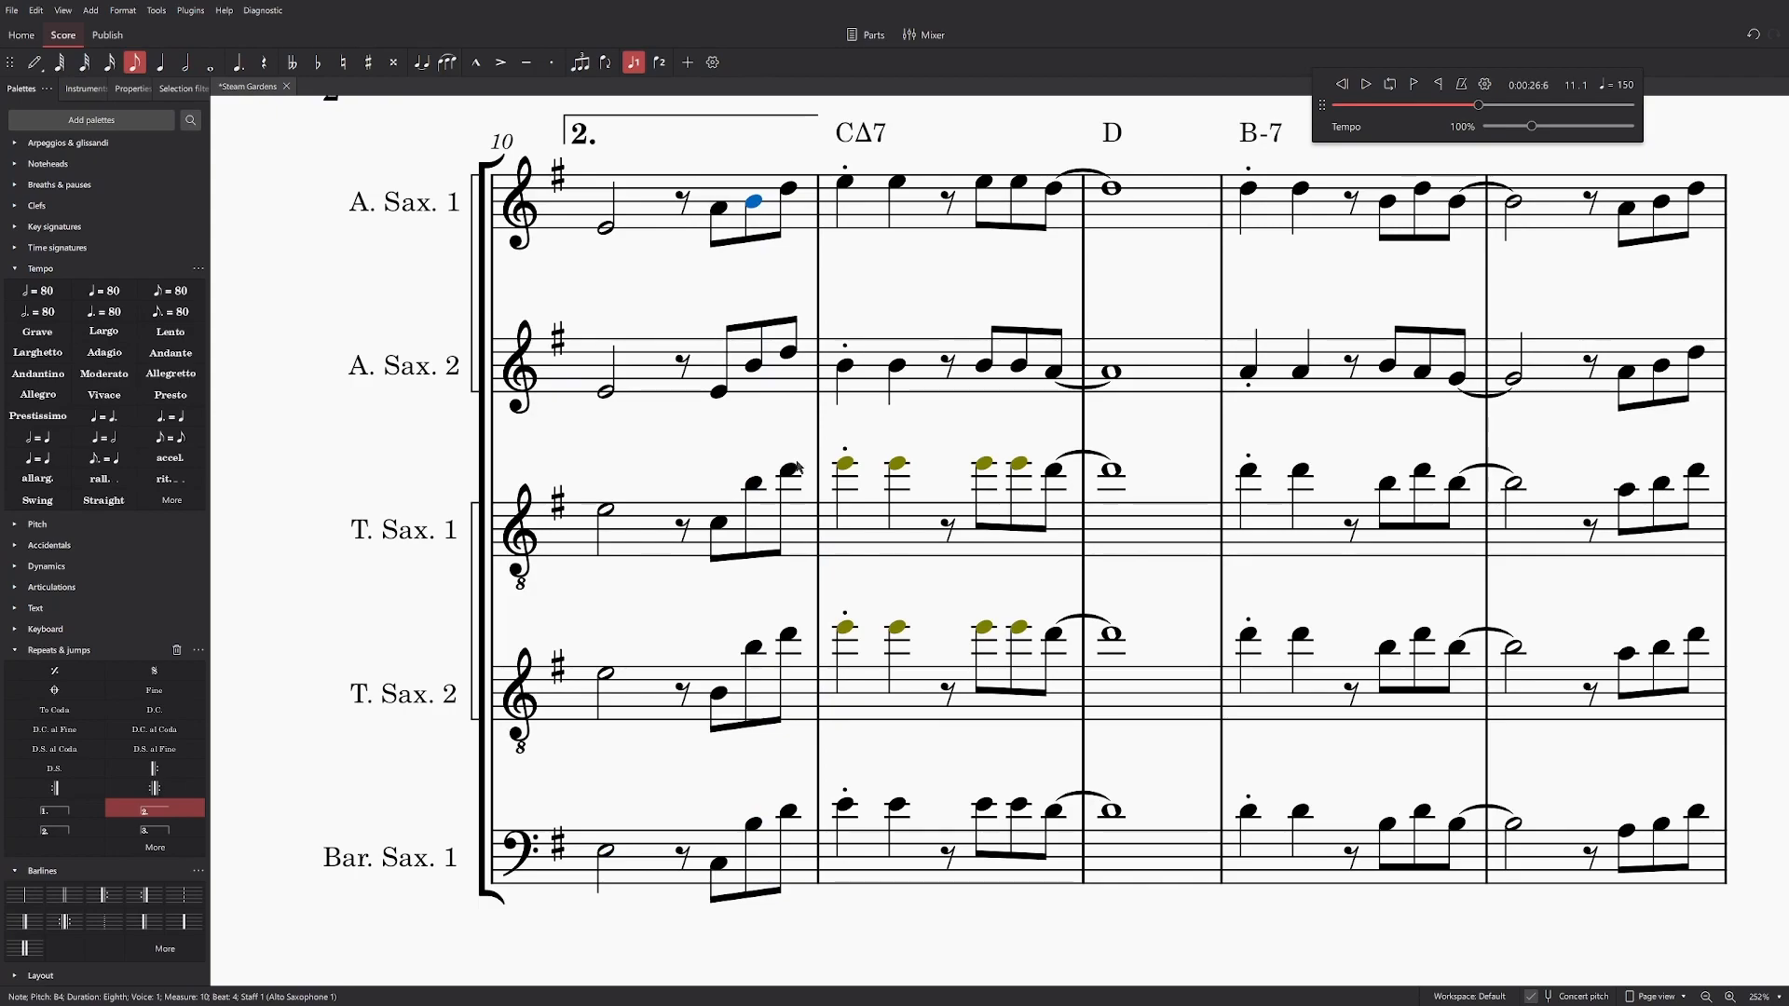
drag(757, 372, 758, 383)
drag(753, 483, 754, 510)
drag(754, 647, 756, 686)
key(alt+Up)
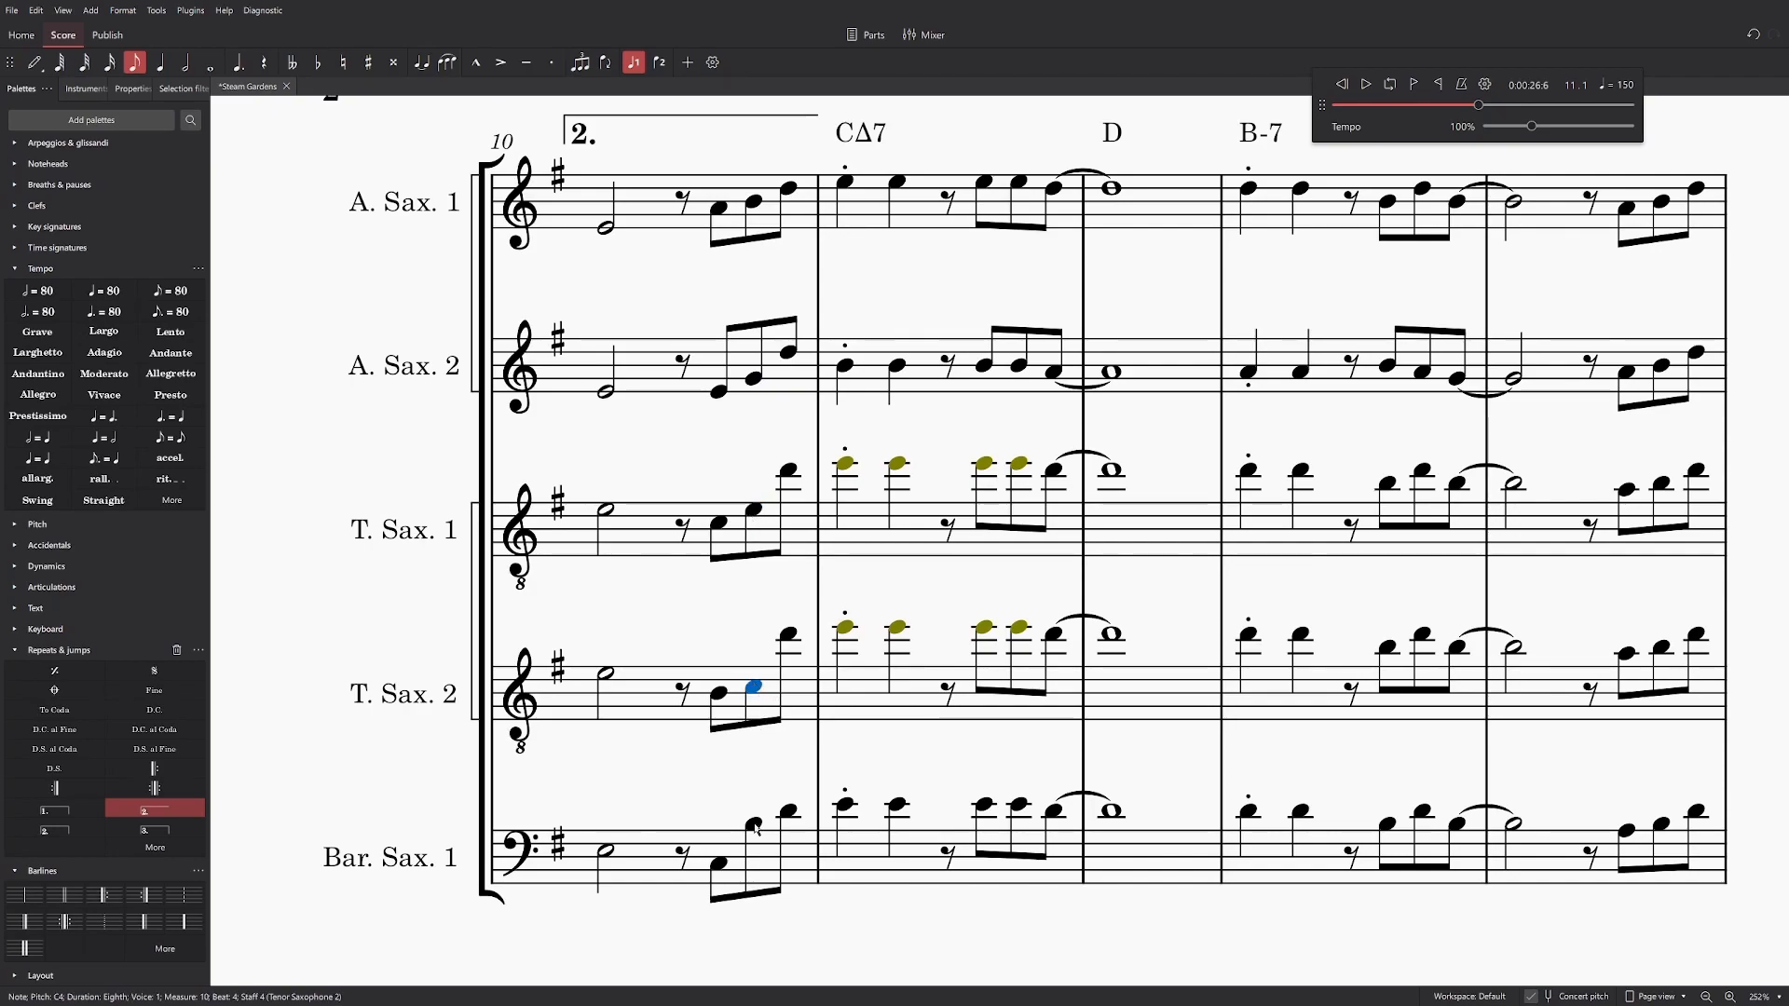
click(606, 228)
key(space)
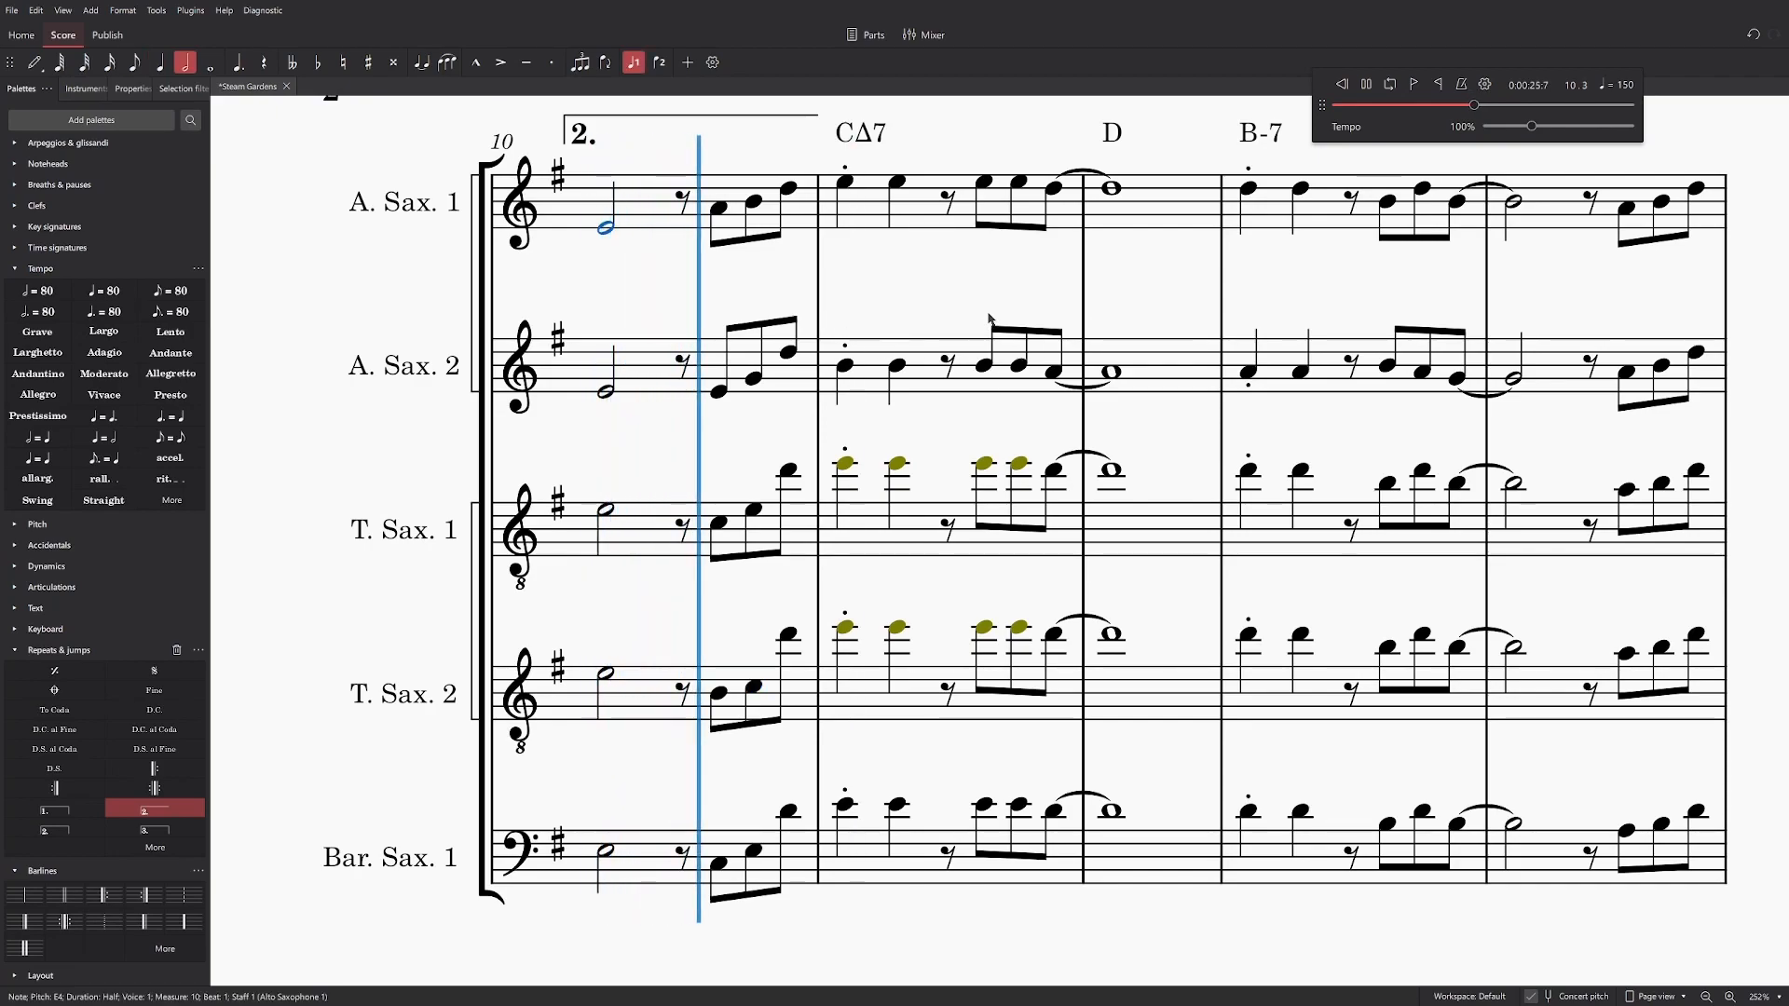
key(space)
Step: Lower measure 10's last eighth note to B4 in Alto 2, G4 in Tenor 1, E4 in Tenor 2 and C4 in Baritone
key(alt+Down)
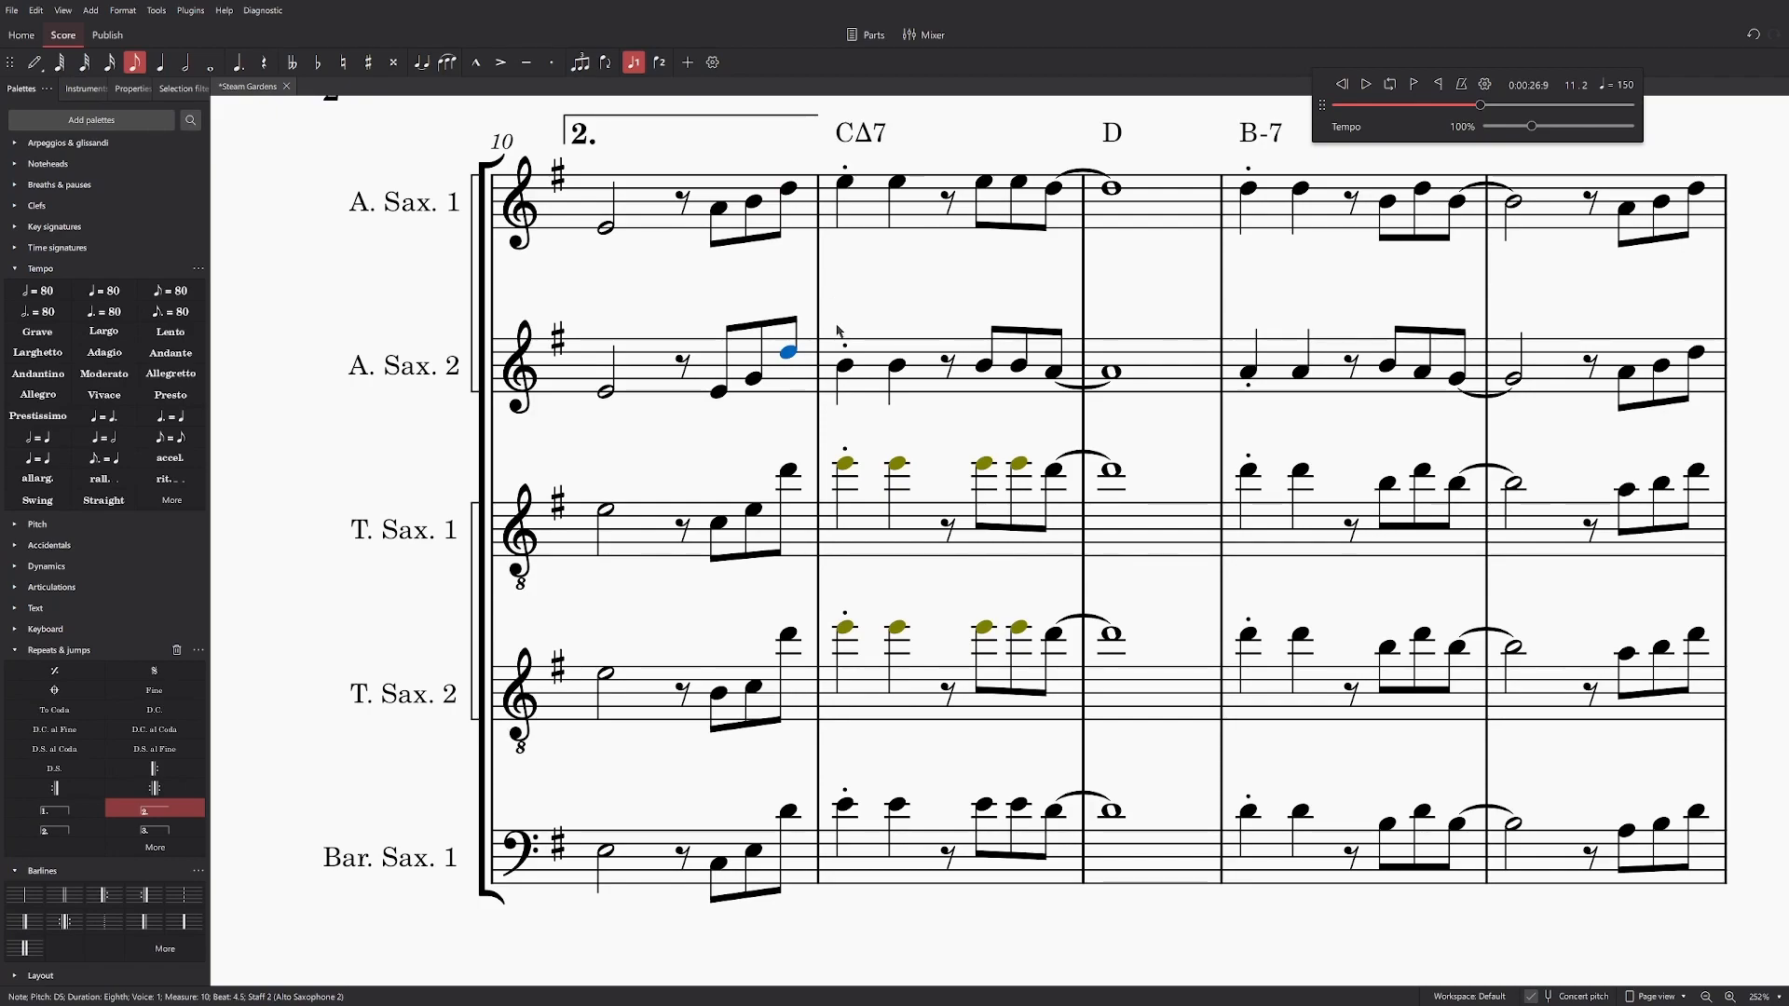
drag(789, 357, 790, 371)
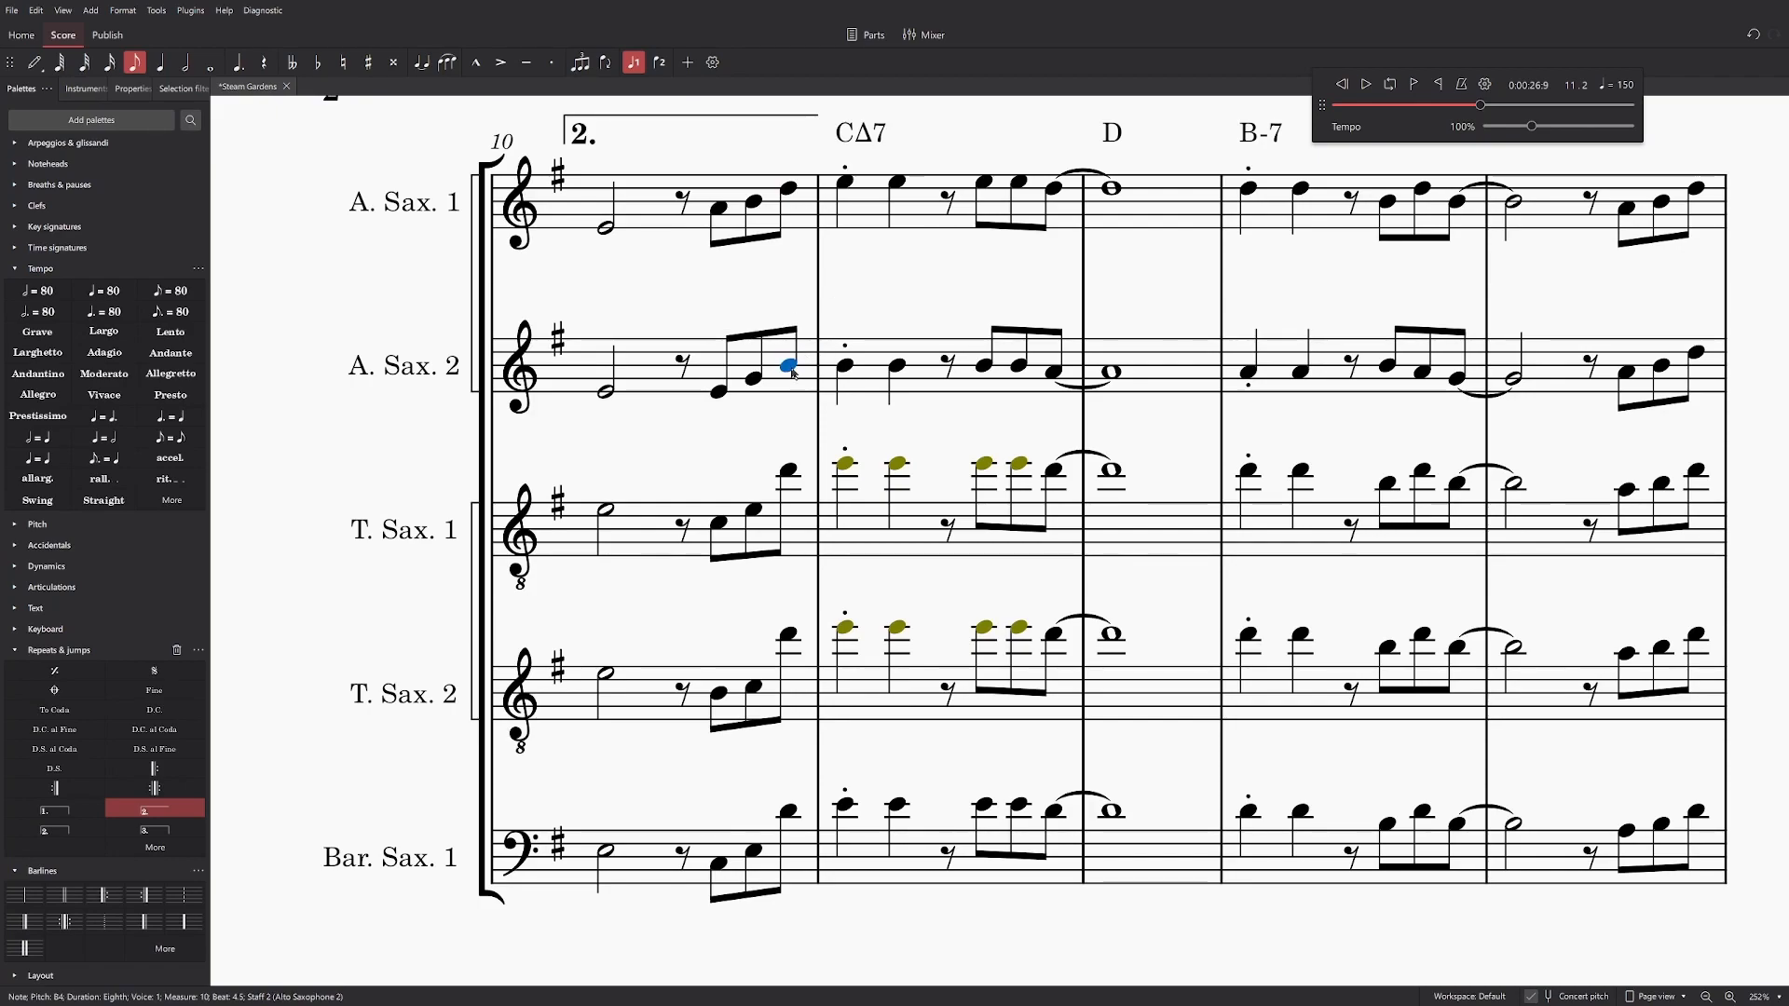
drag(794, 475, 791, 503)
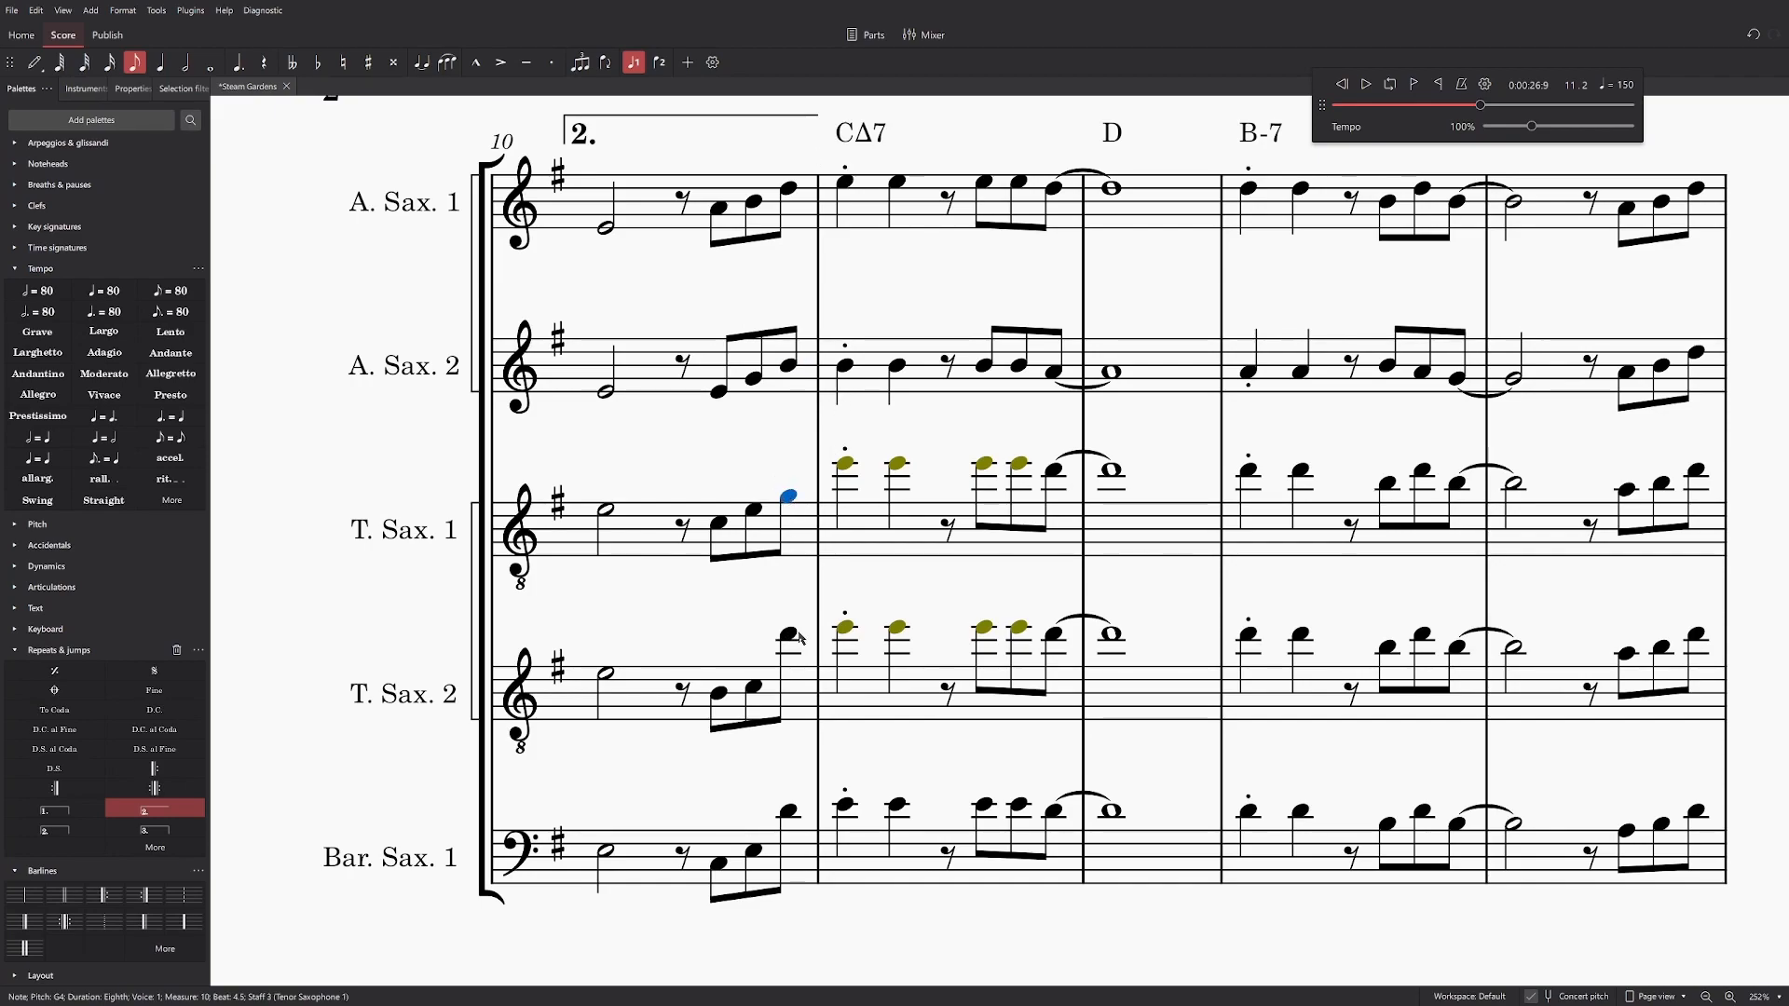
drag(791, 640, 789, 680)
drag(789, 819, 791, 825)
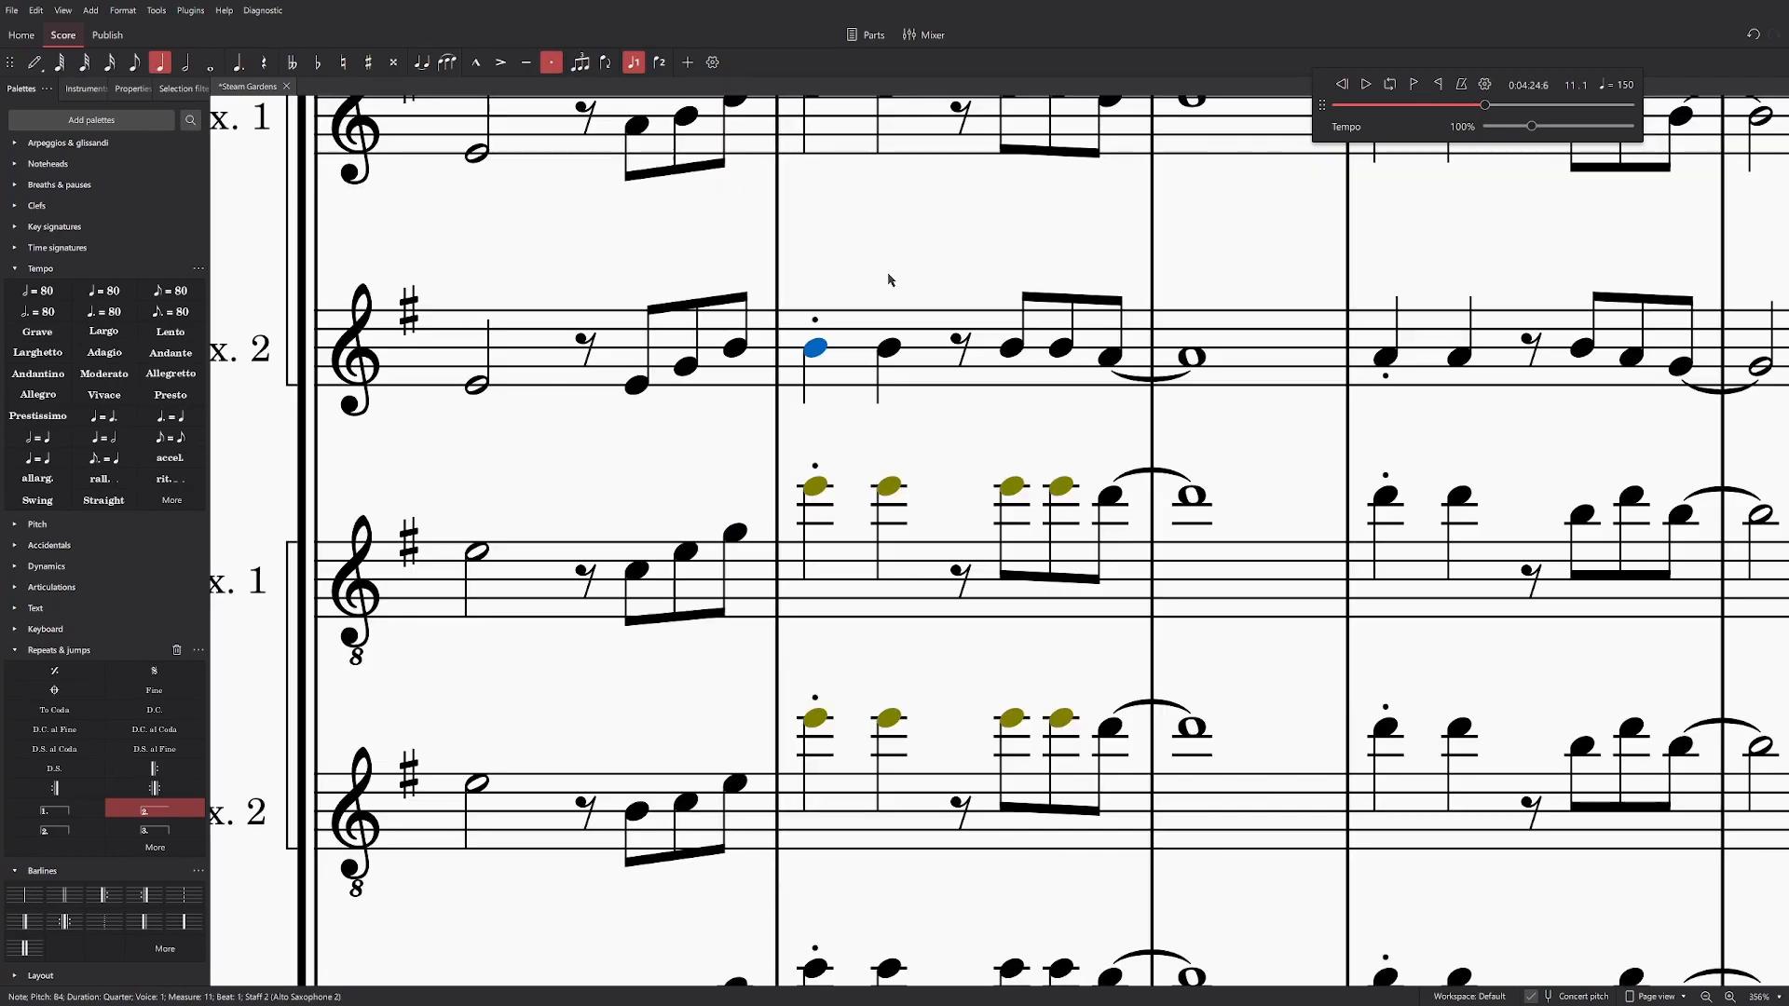
Step: Lower the first quarter note of measure 11 to B4 in Tenor Saxophone 1 and C4 in Tenor Saxophone 2
drag(896, 267, 880, 348)
click(818, 522)
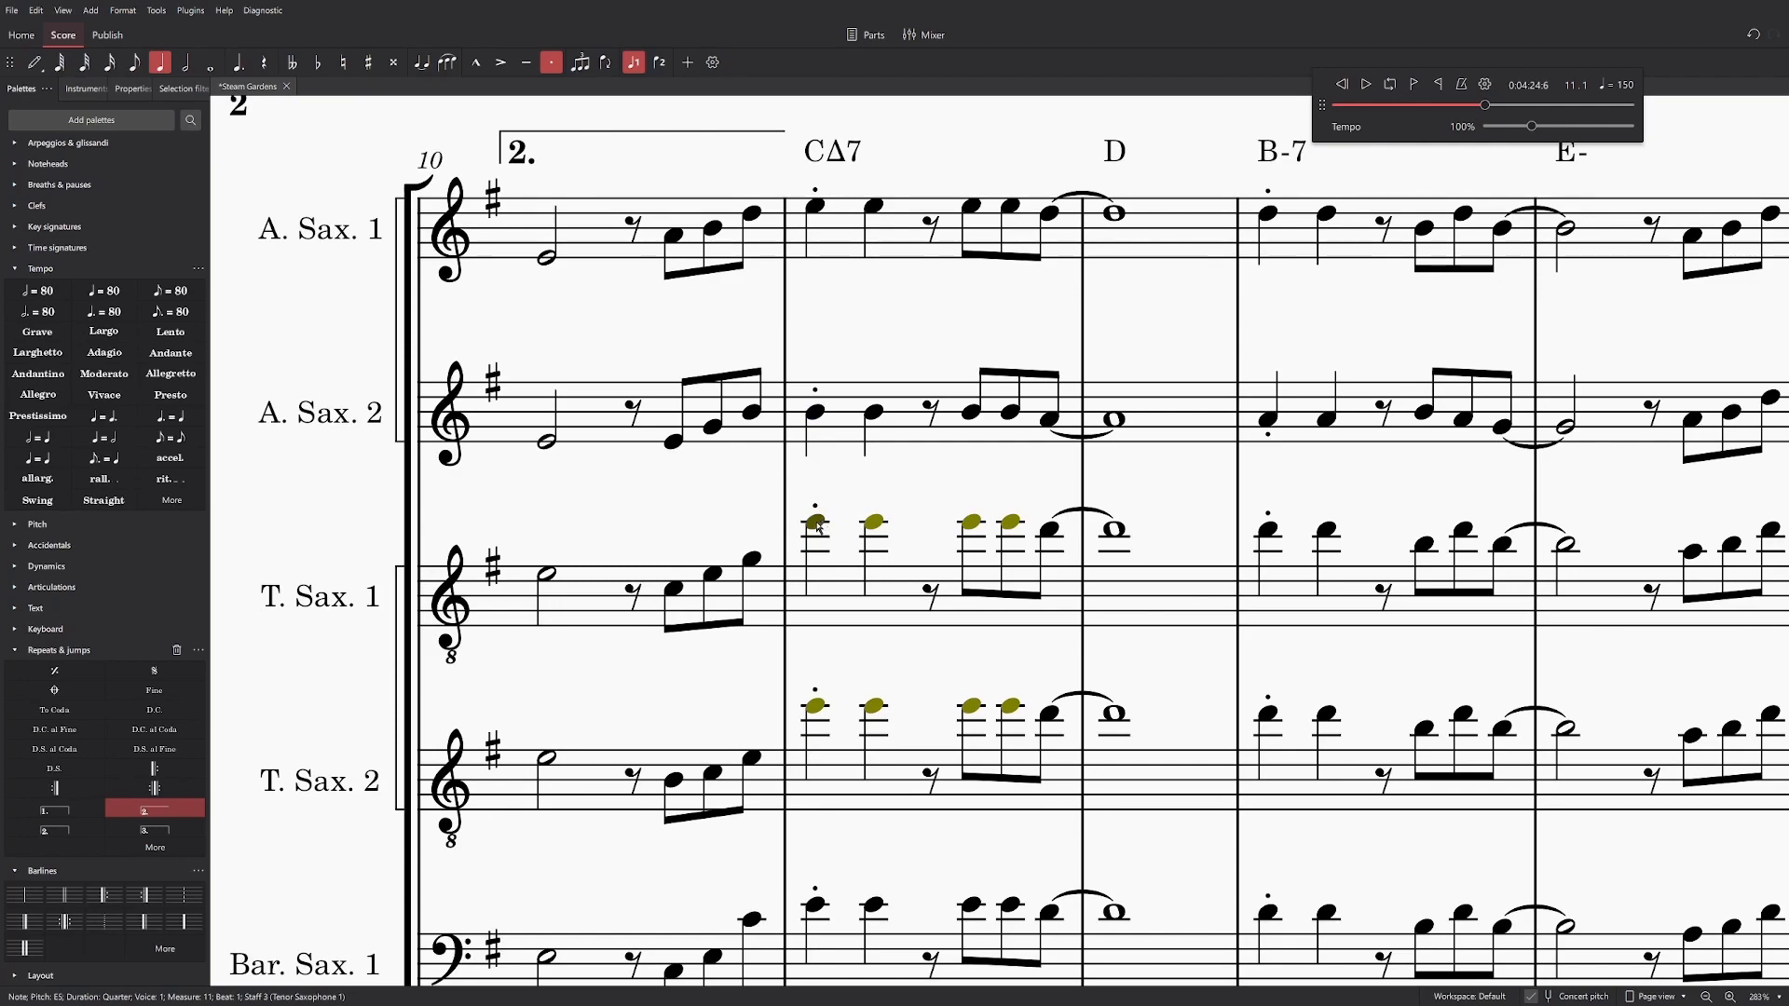
drag(817, 524, 819, 543)
scroll(818, 578, down, 3)
click(819, 658)
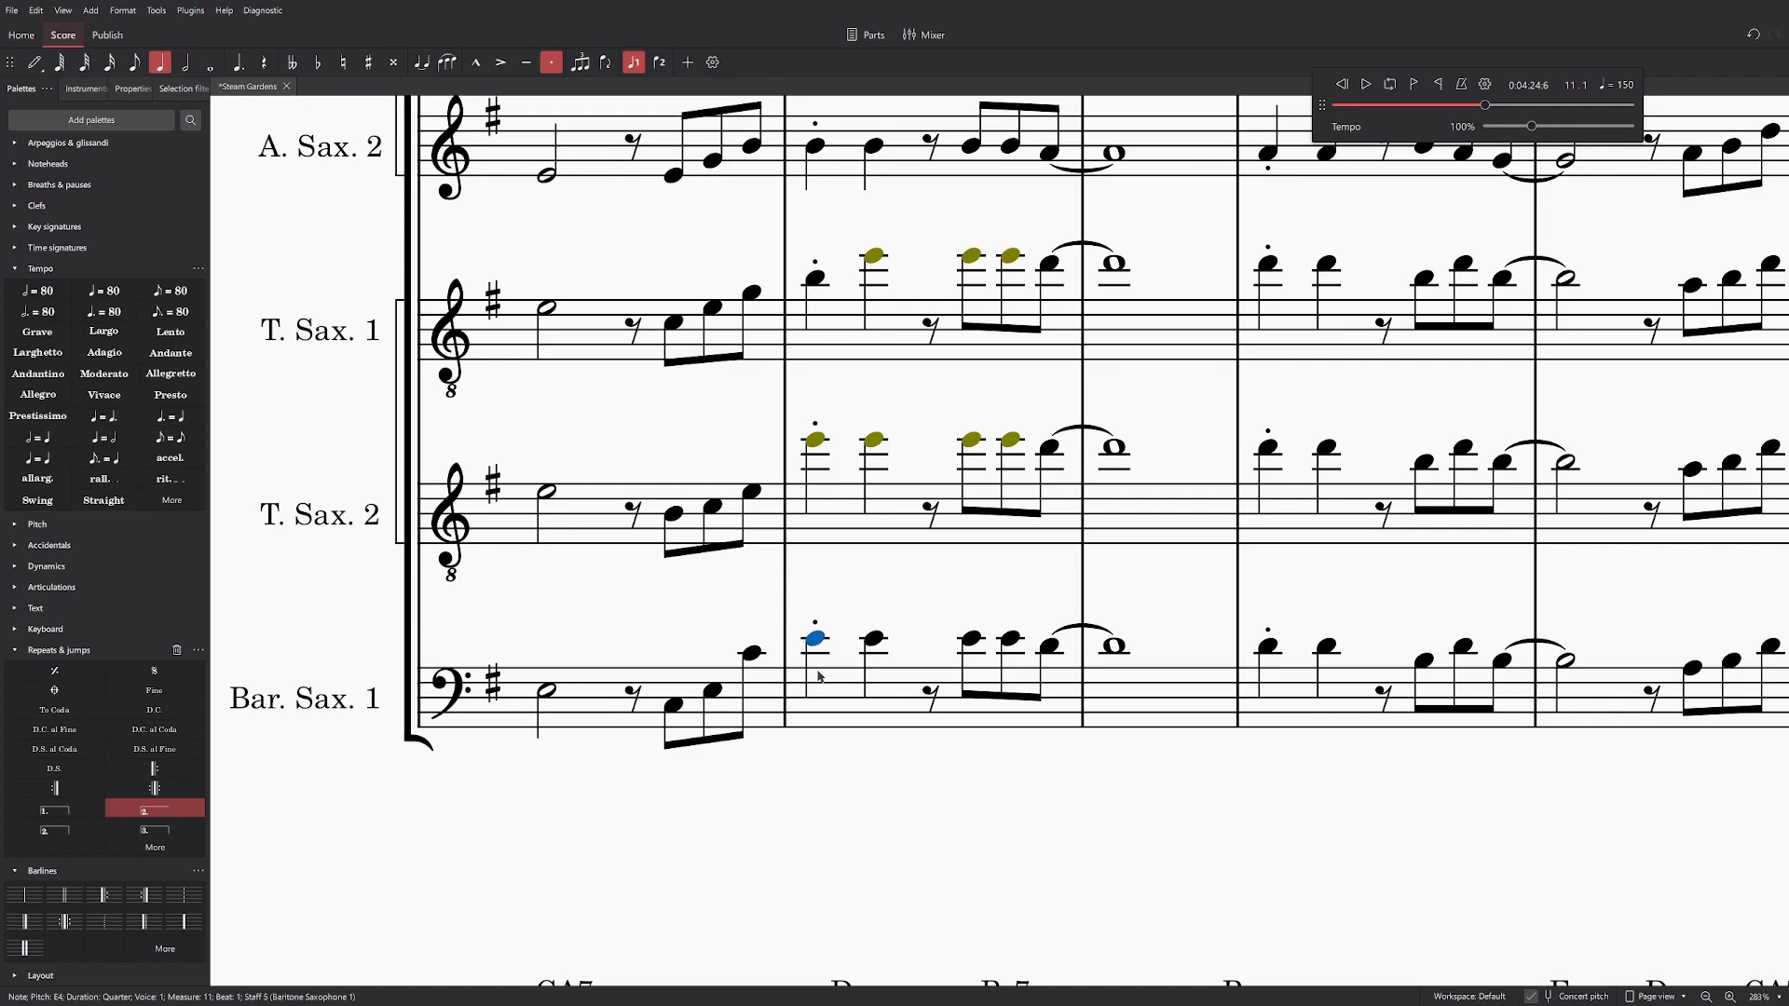
scroll(820, 709, up, 2)
scroll(851, 643, up, 1)
scroll(853, 650, down, 1)
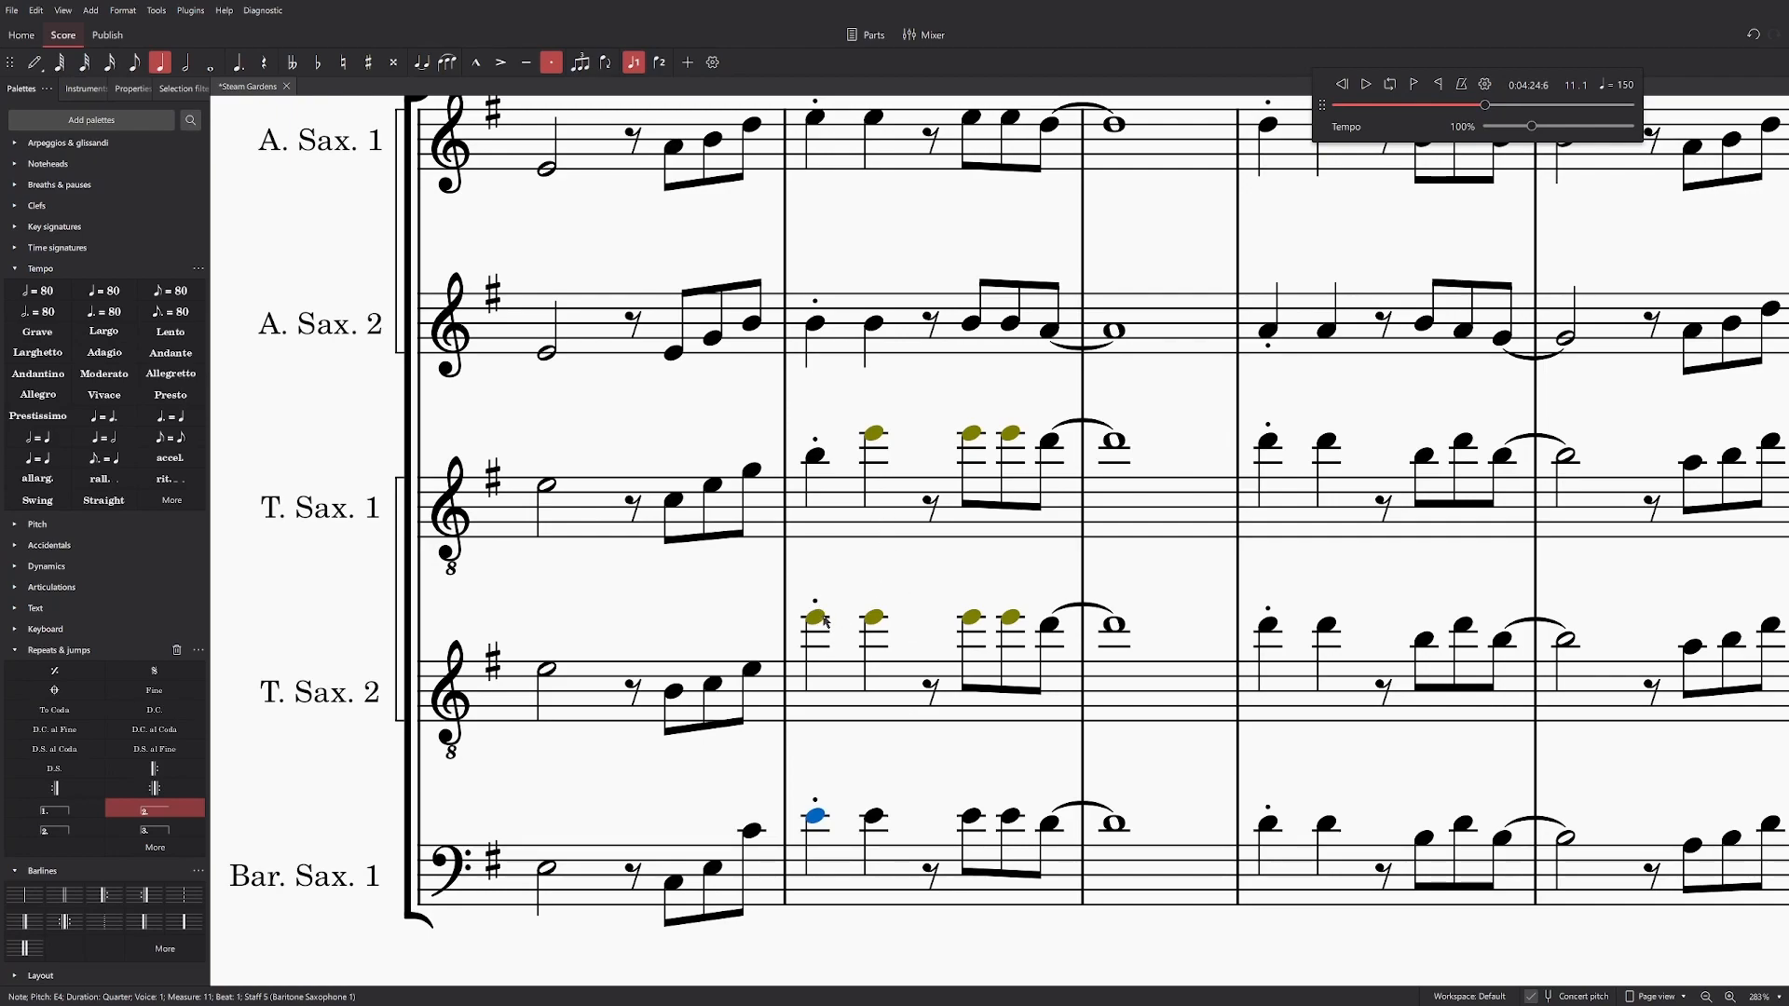
drag(826, 621, 818, 691)
Step: Lower measure 11's first quarter note to G4 in Tenor Saxophone 1 and G3 in Baritone Saxophone 1, and play back from measure 10
click(813, 457)
scroll(813, 461, up, 2)
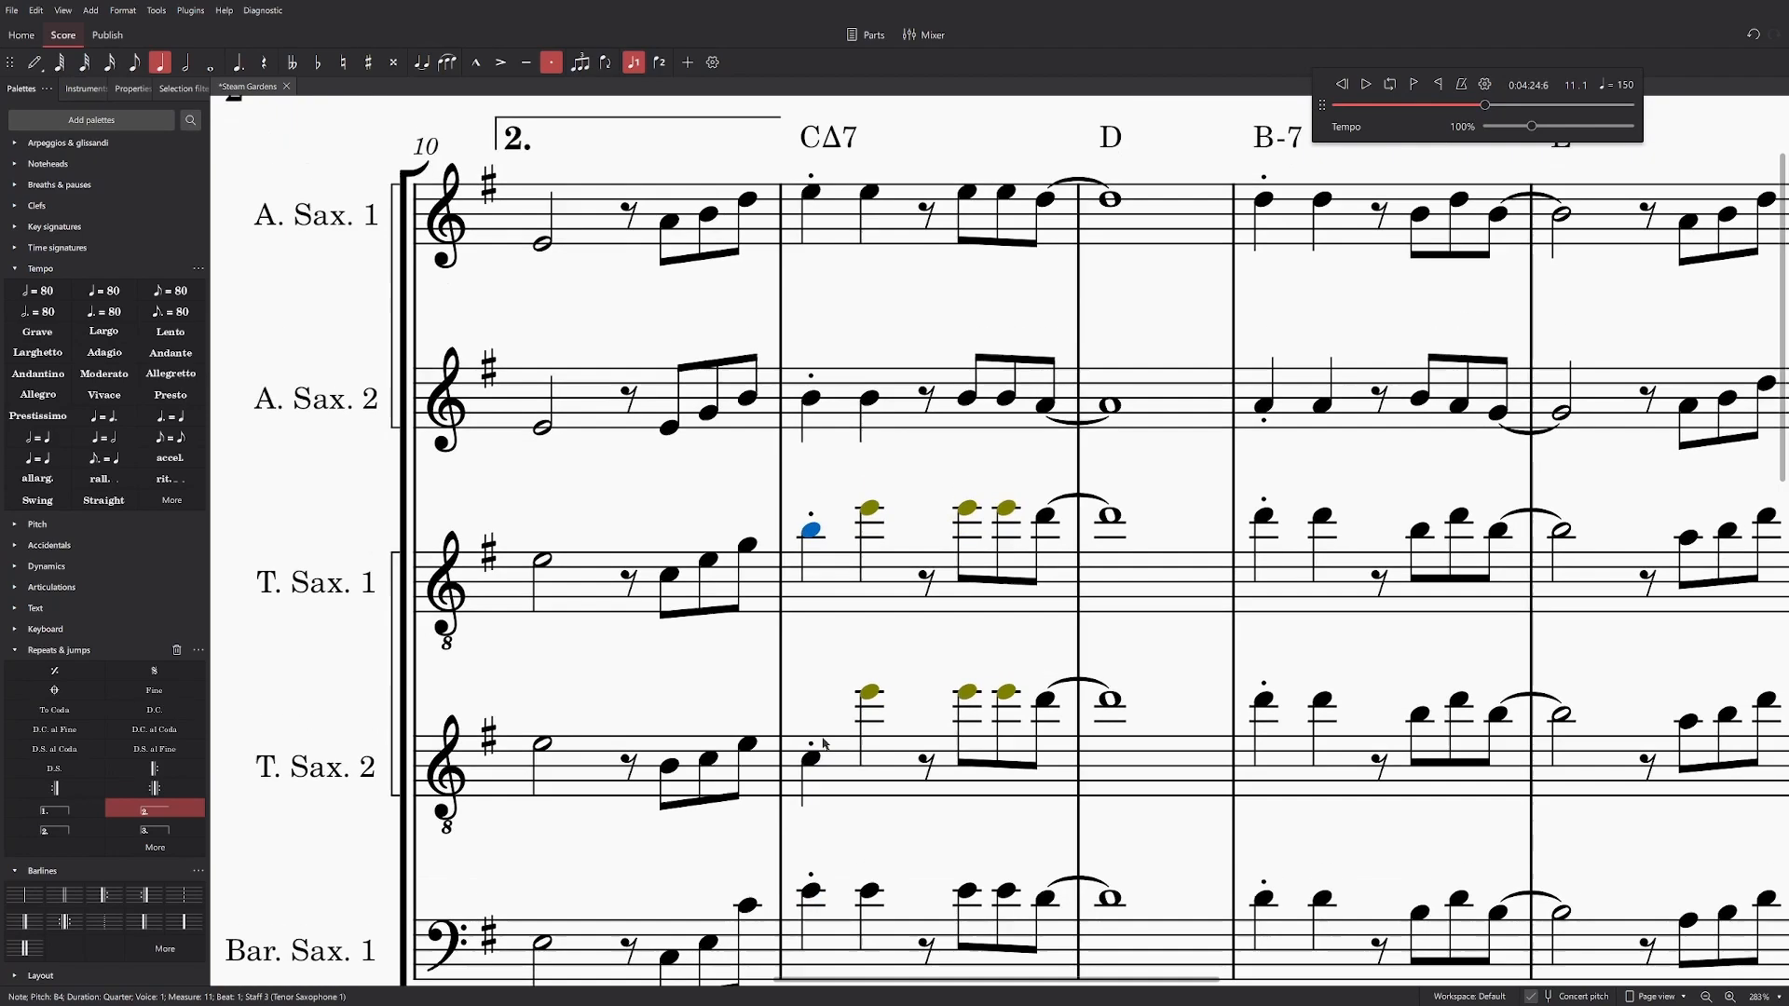
click(802, 494)
click(805, 606)
drag(805, 606, 807, 624)
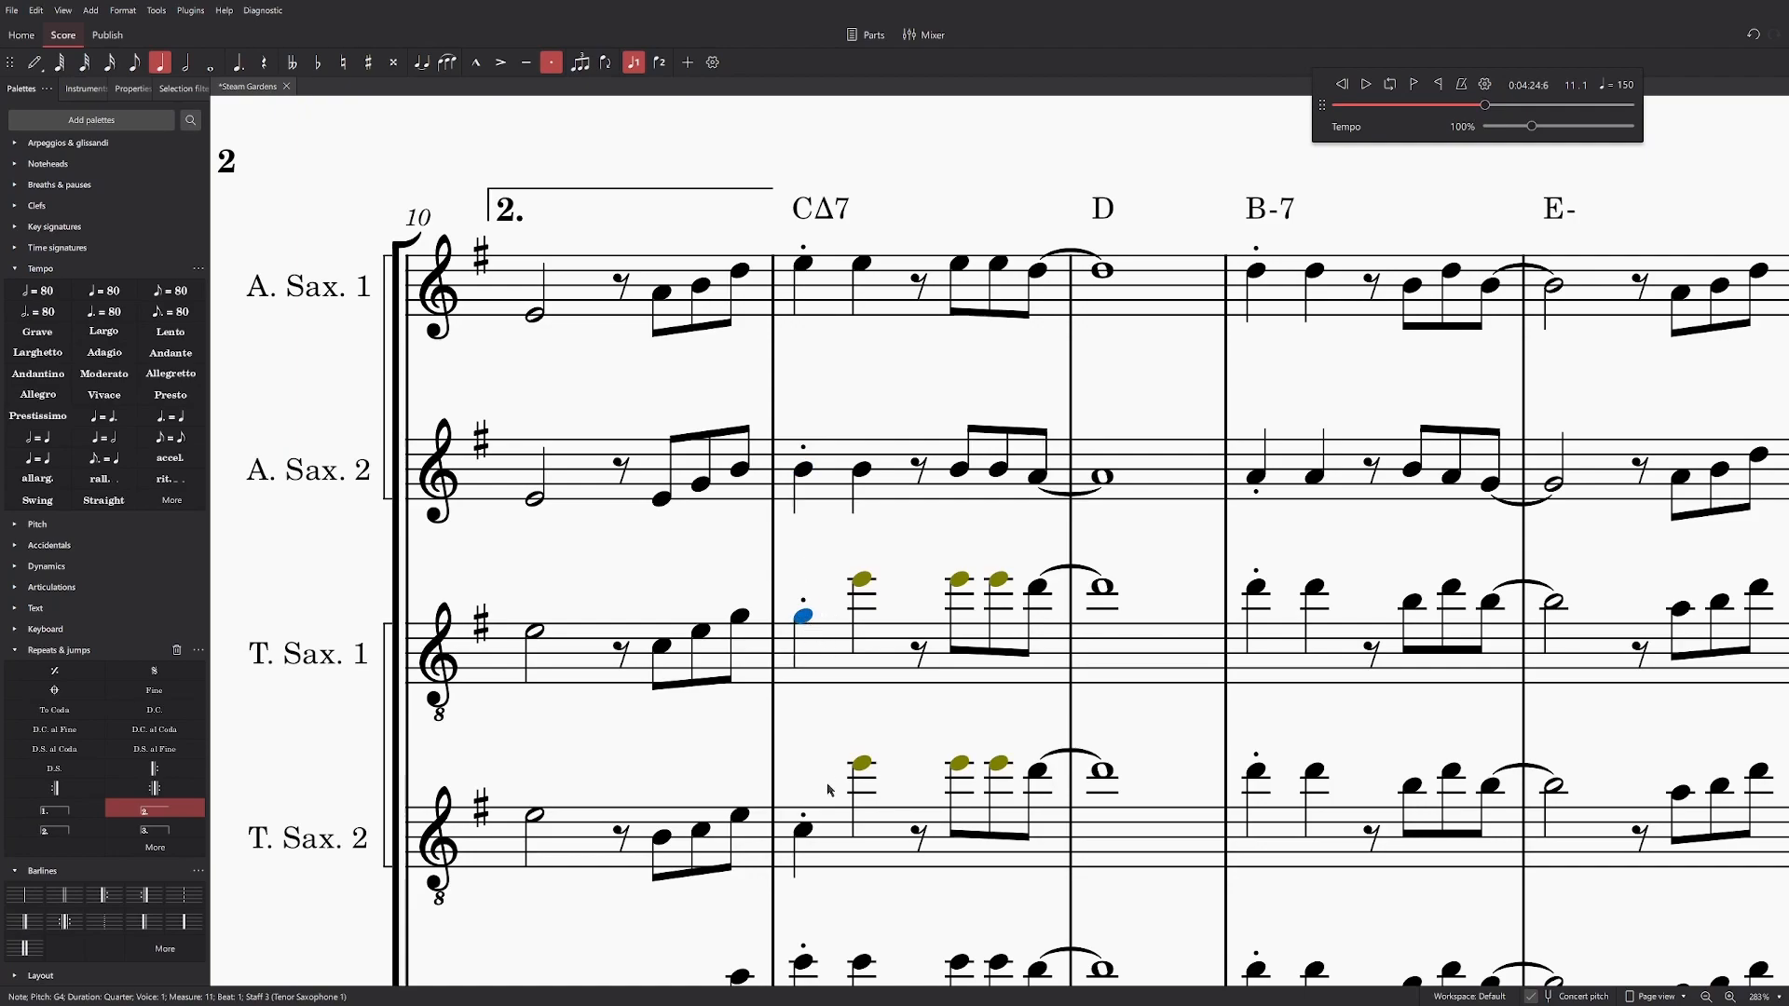
scroll(827, 775, down, 5)
scroll(857, 634, up, 2)
drag(818, 713, 817, 748)
key(ctrl+Left)
key(space)
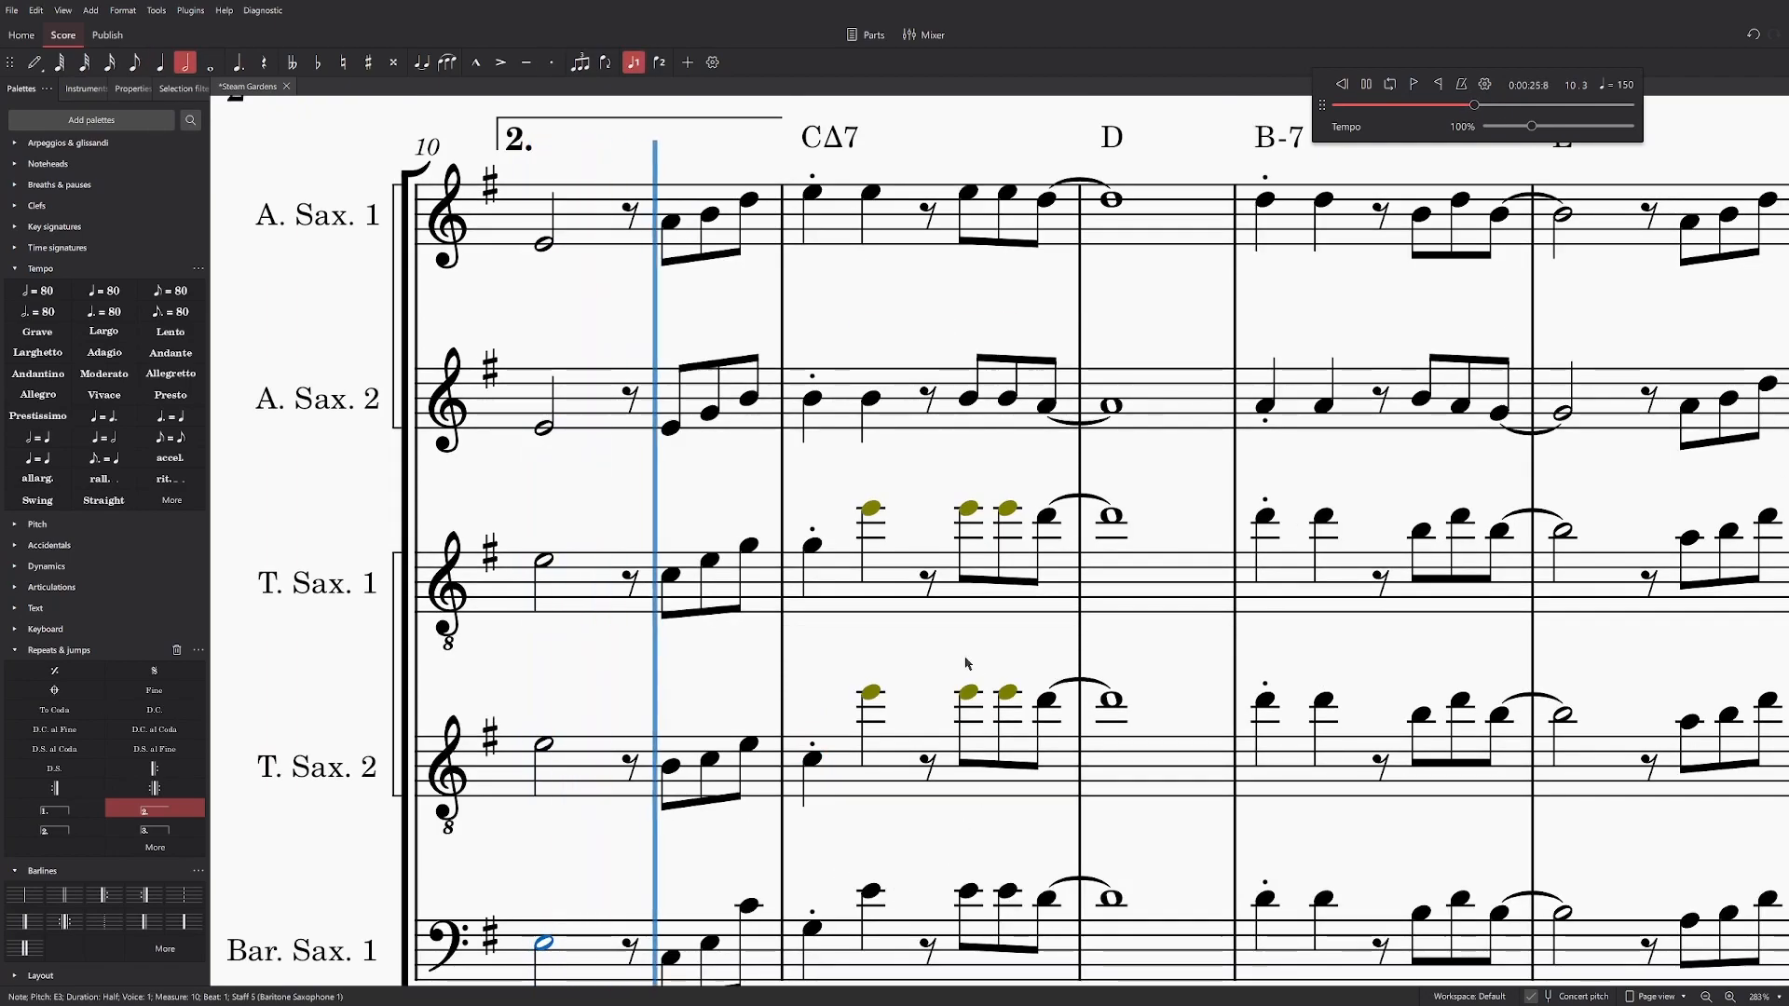
key(space)
Step: Lower measure 11's second quarter note to G4 in Tenor 1, C4 in Tenor 2 and G3 in Baritone, and play back from measure 10
click(874, 542)
drag(876, 550, 869, 590)
drag(870, 694, 872, 762)
drag(870, 893, 876, 937)
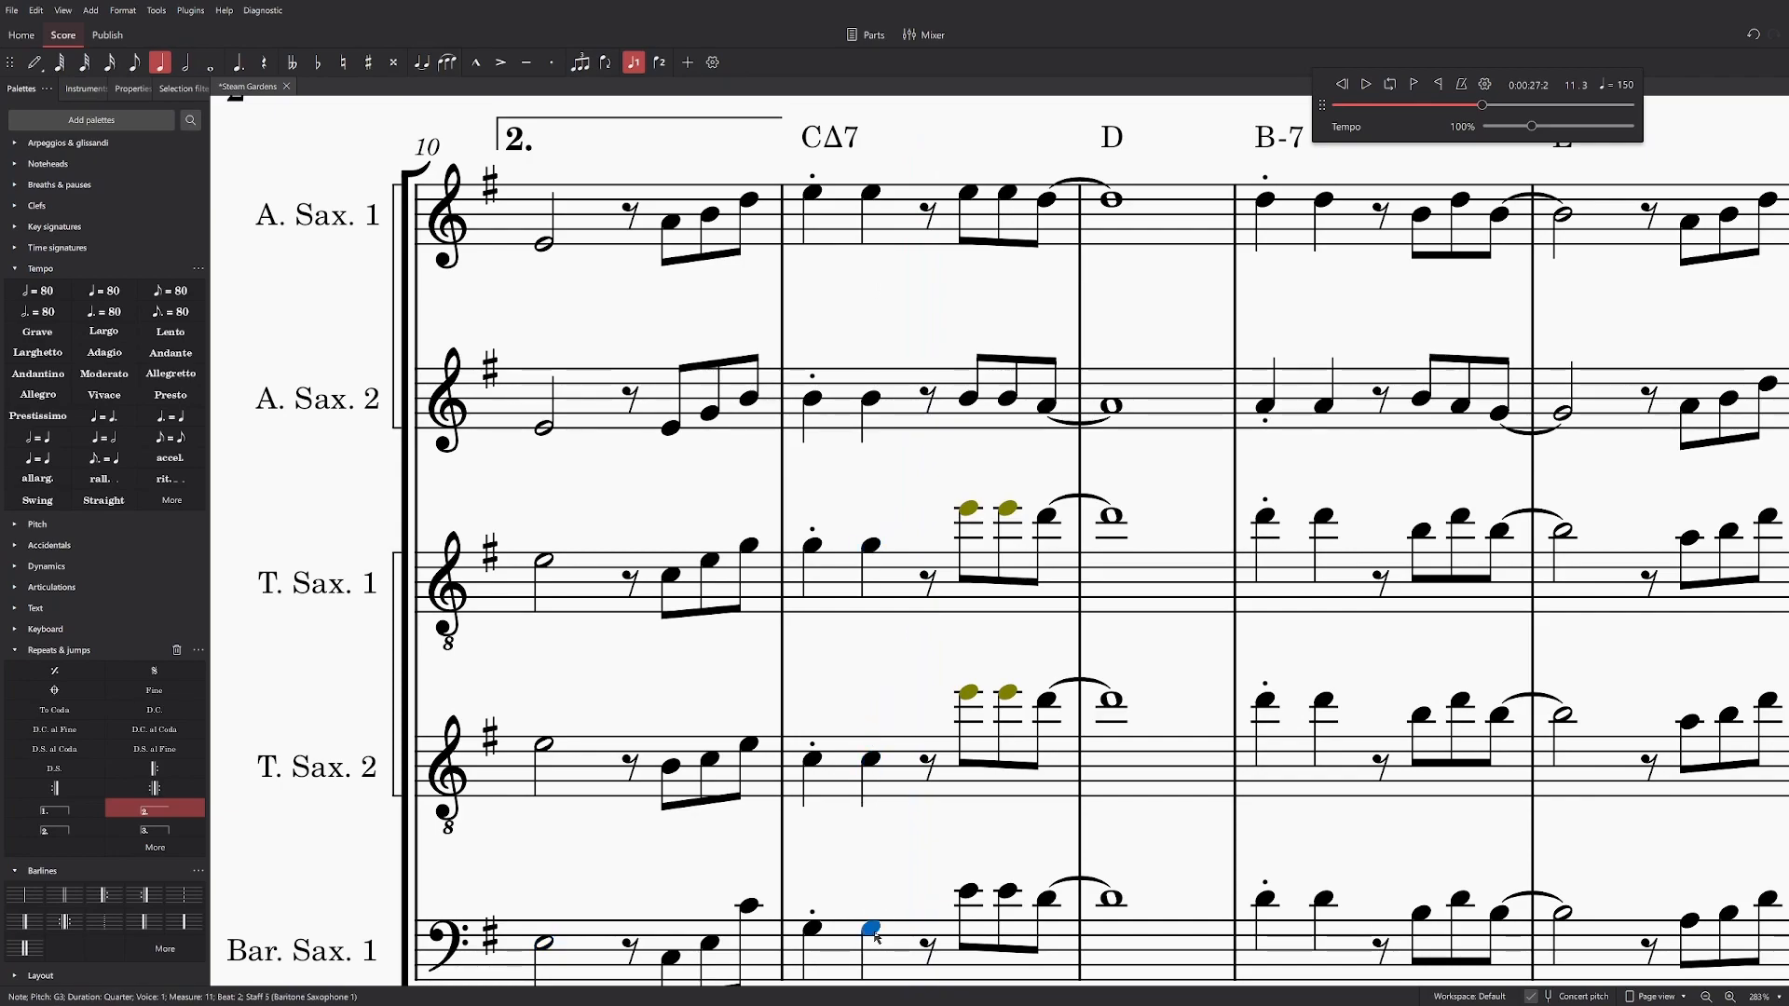
key(ctrl+Left)
key(space)
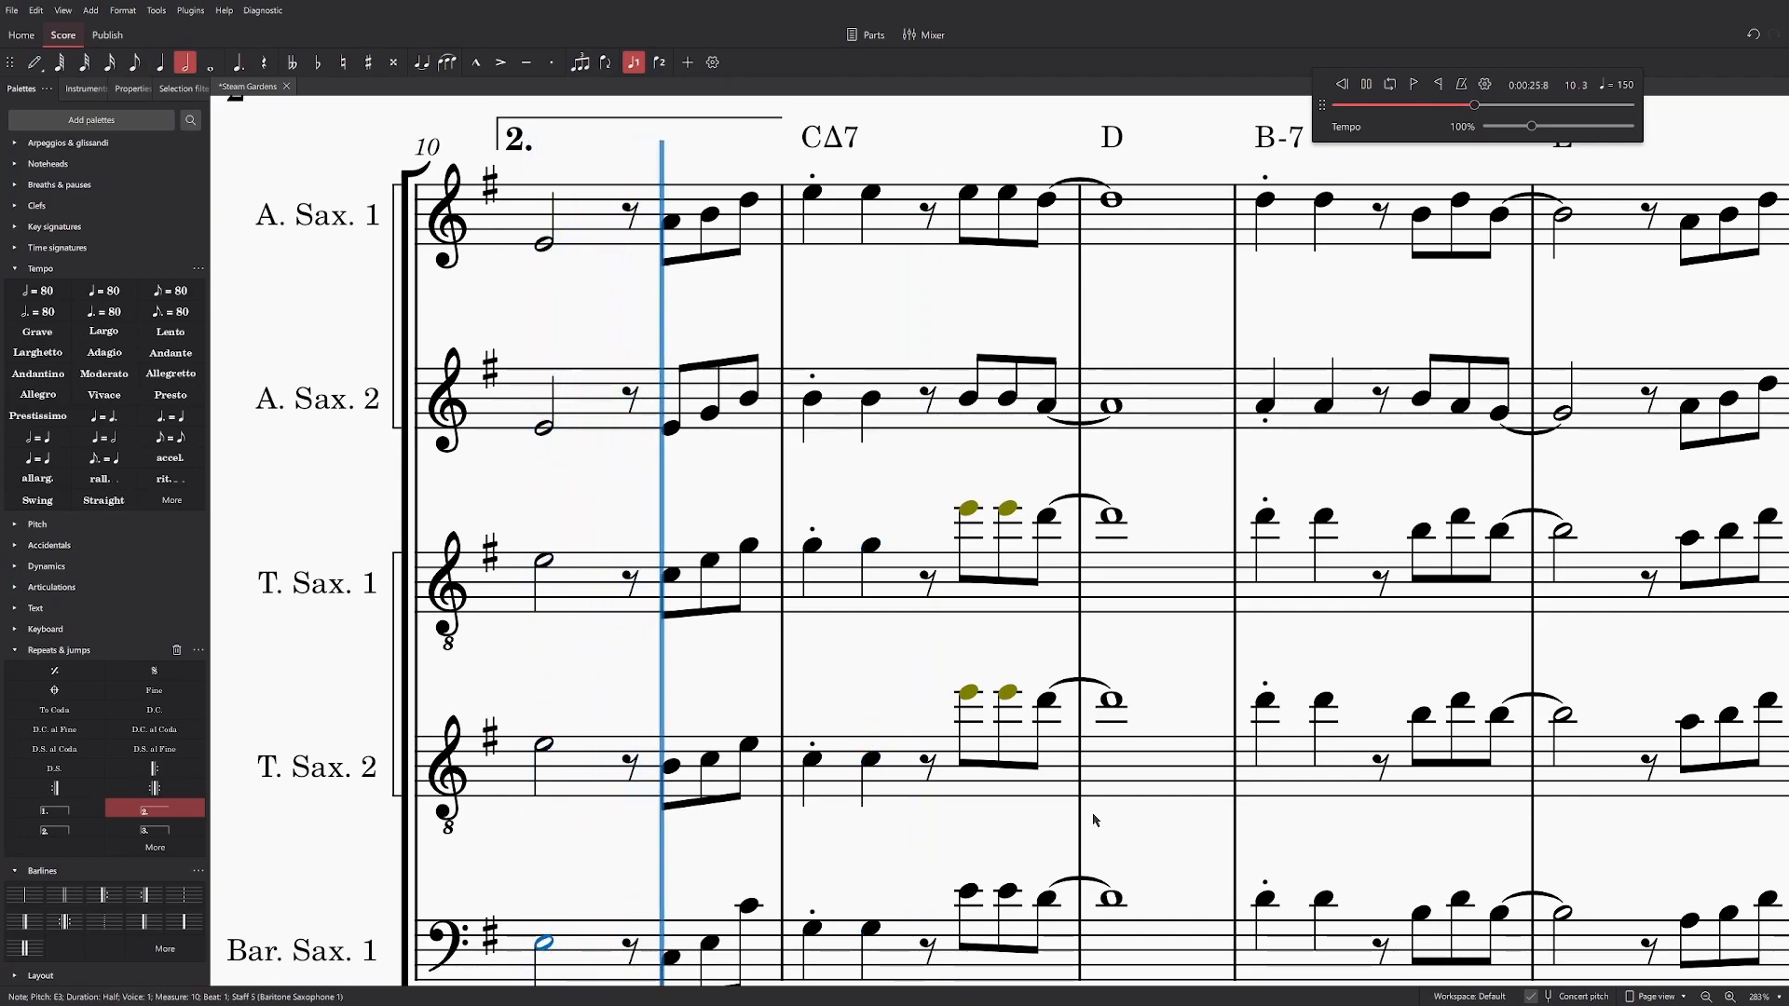
key(space)
Step: Lower measure 11's first two eighth notes to G4 in Tenor 1, C4 in Tenor 2 and G3 in Baritone, and play back from measure 10
click(971, 192)
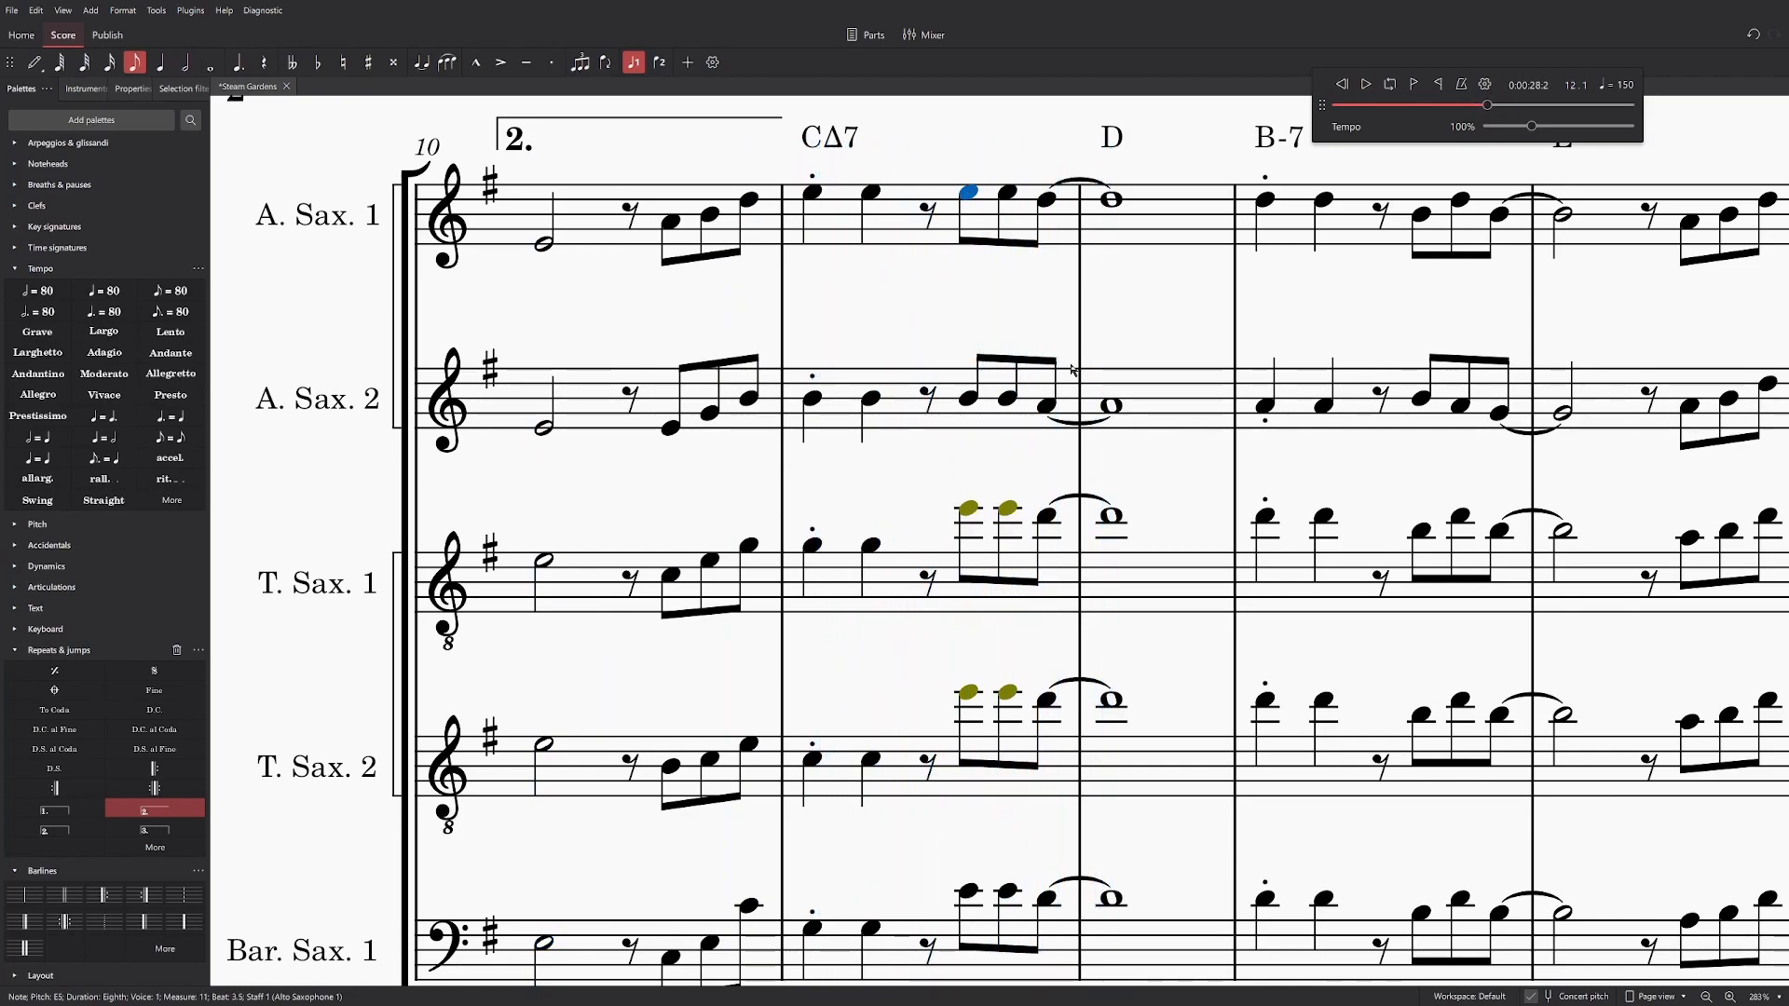
click(969, 398)
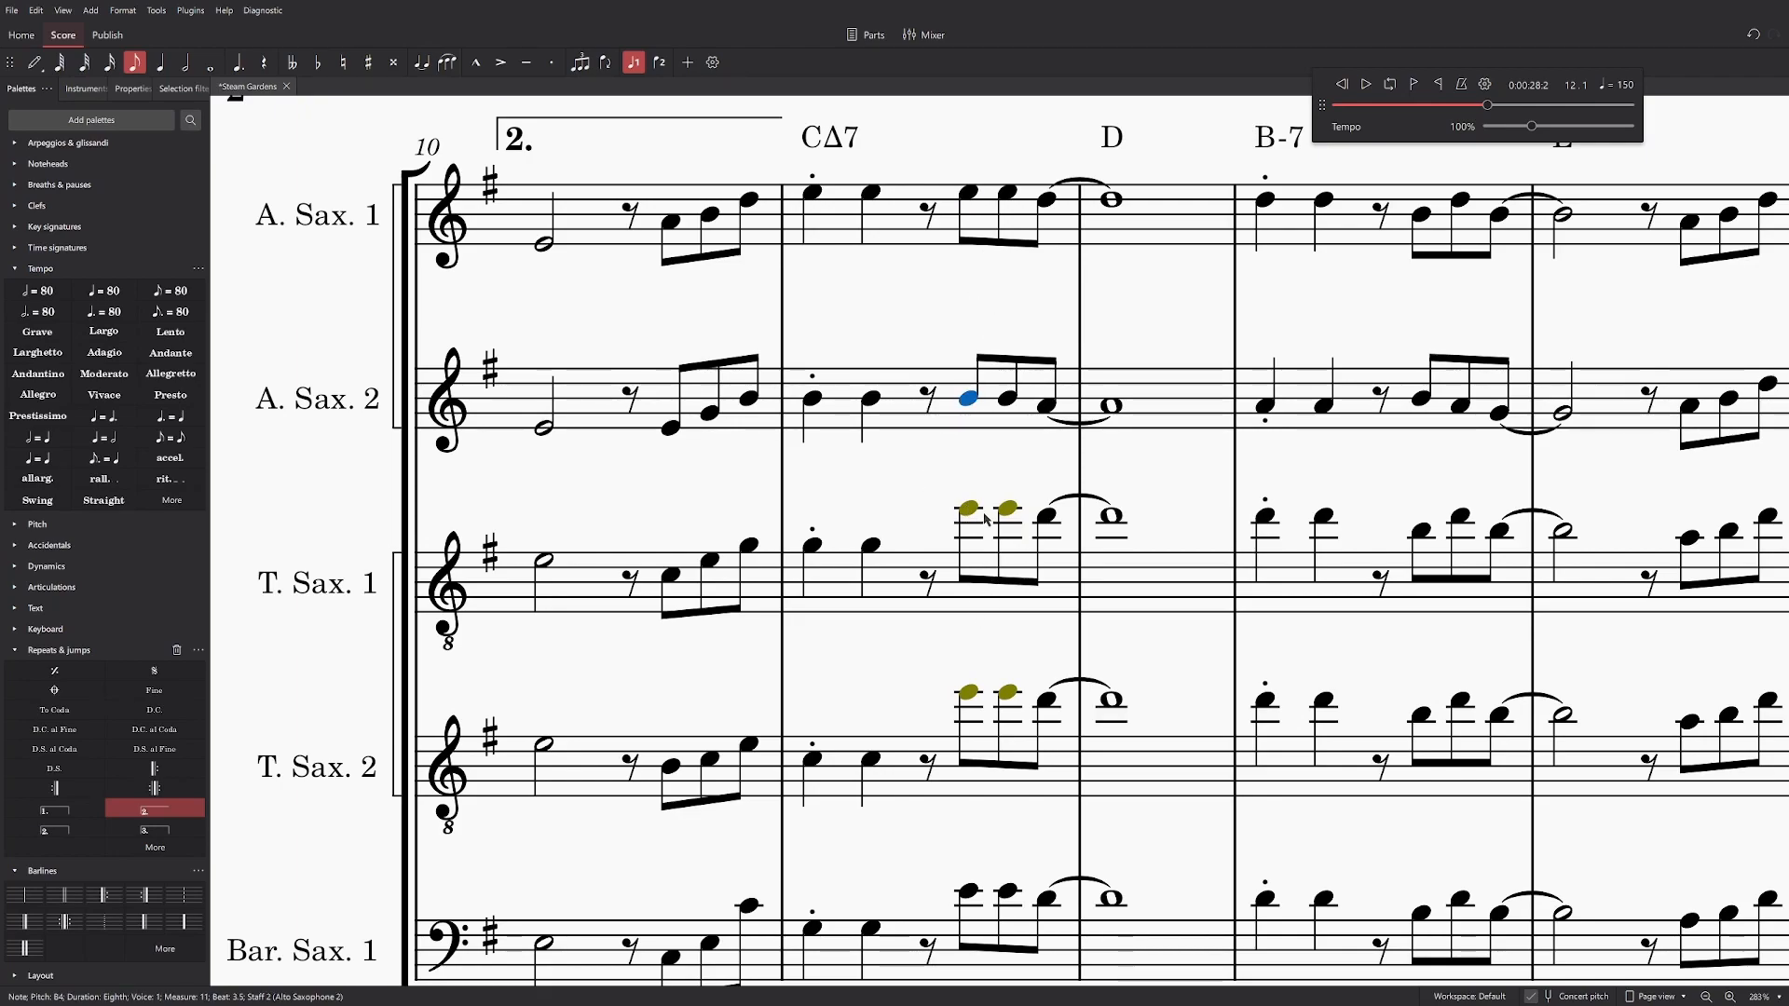
drag(973, 512, 974, 546)
drag(1011, 512, 1011, 546)
drag(974, 695, 1008, 750)
scroll(1013, 776, down, 2)
click(546, 765)
key(space)
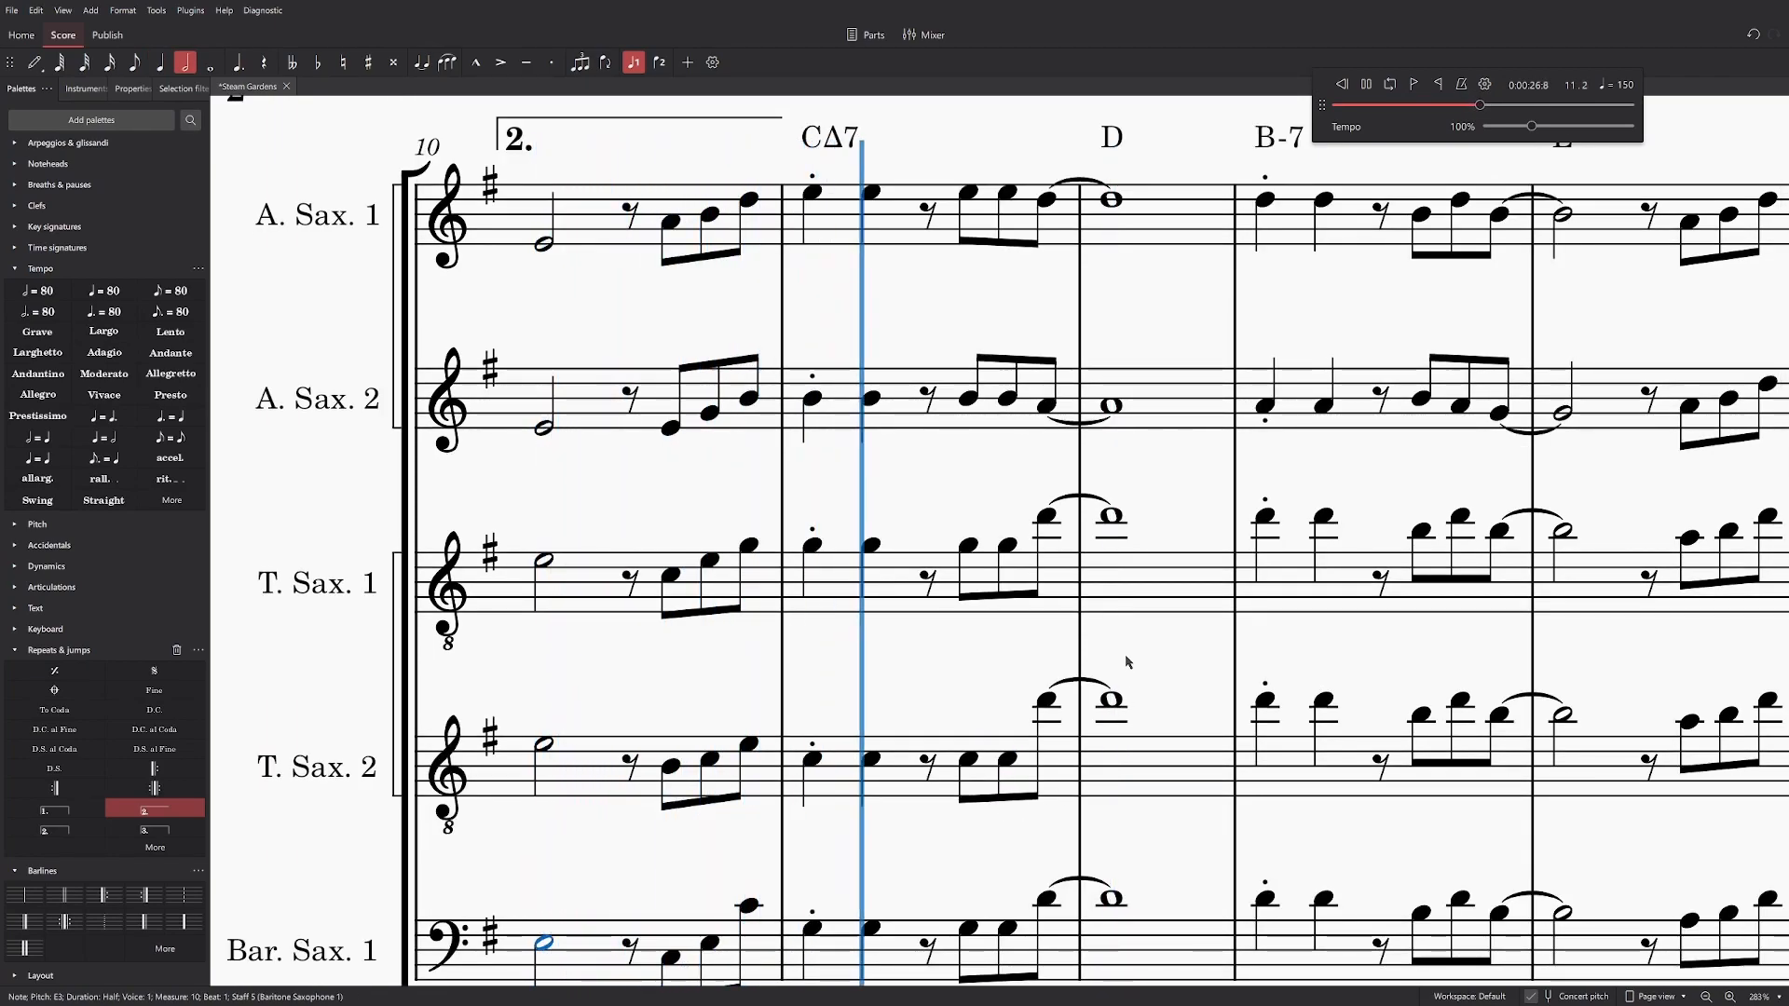
key(space)
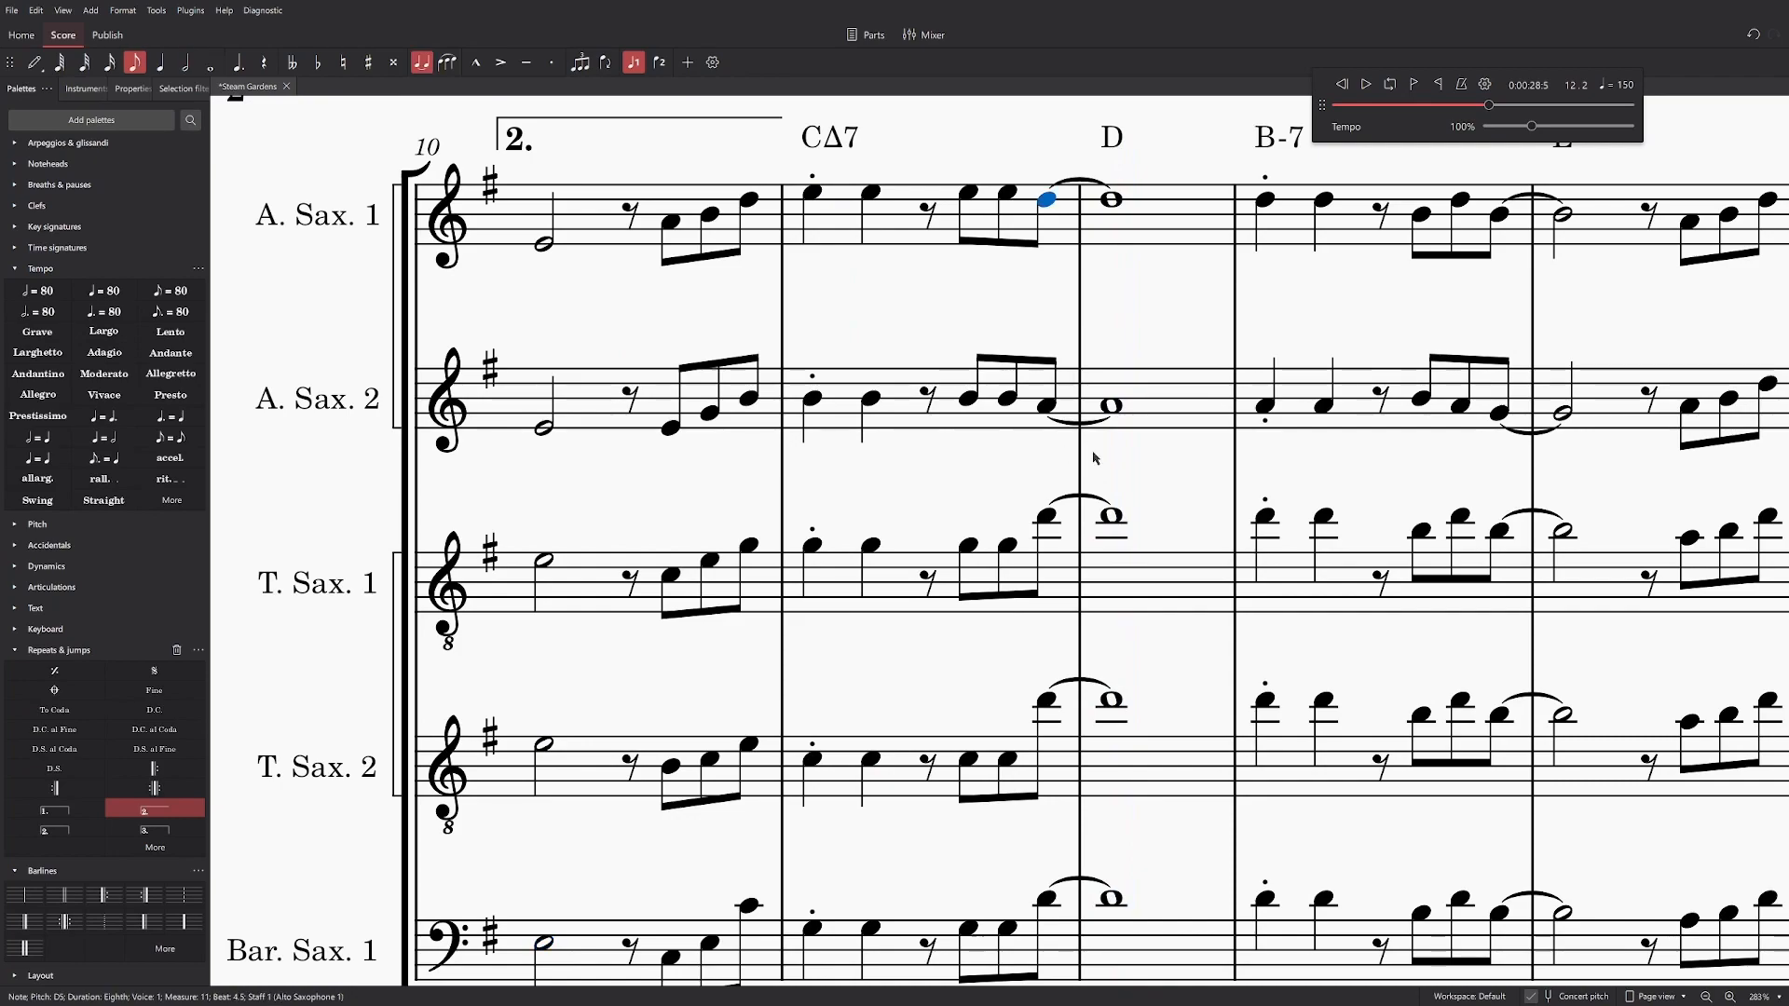
Step: Lower the last eighth of measure 11 and its tied whole note to F♯4 in Tenor Saxophone 1 and A3 in Tenor Saxophone 2
key(alt+Down)
drag(1051, 517, 1048, 554)
drag(1047, 700, 1050, 784)
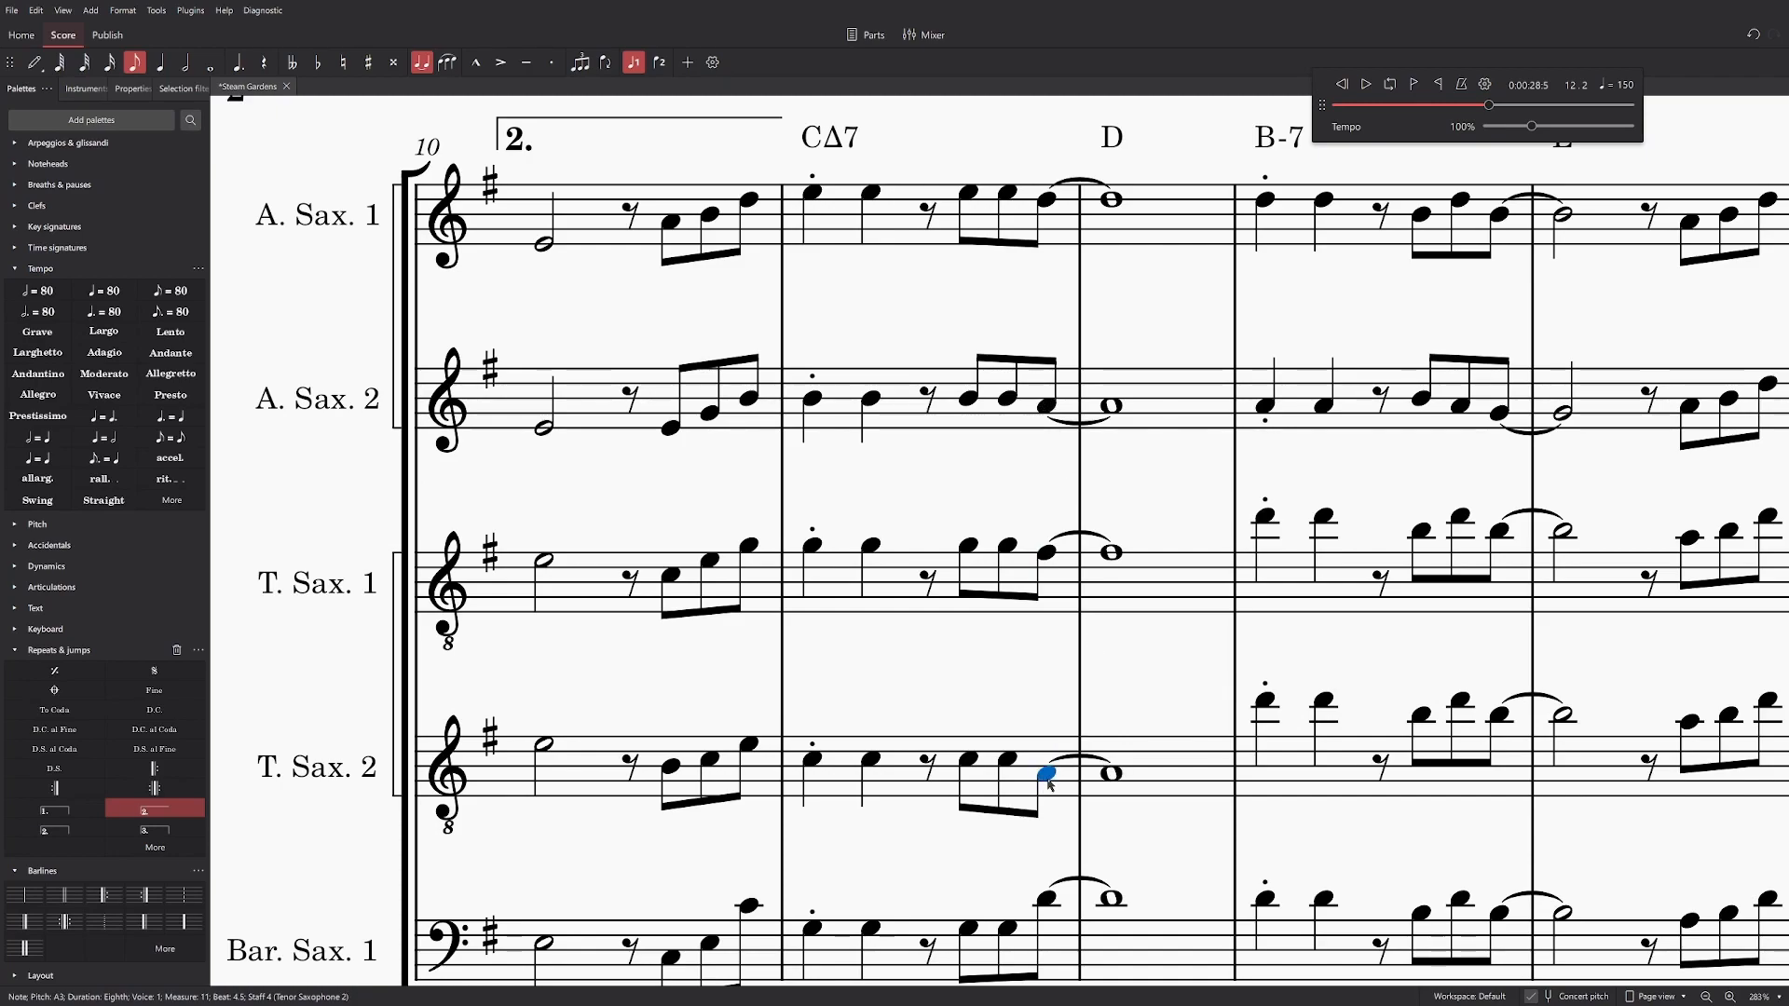
click(1046, 901)
Step: Try the first two eighth notes of measure 11 in Baritone Saxophone 1 an octave higher, at G4, and play back from measure 10
click(968, 752)
shift+click(1007, 751)
key(ctrl+Up)
click(544, 766)
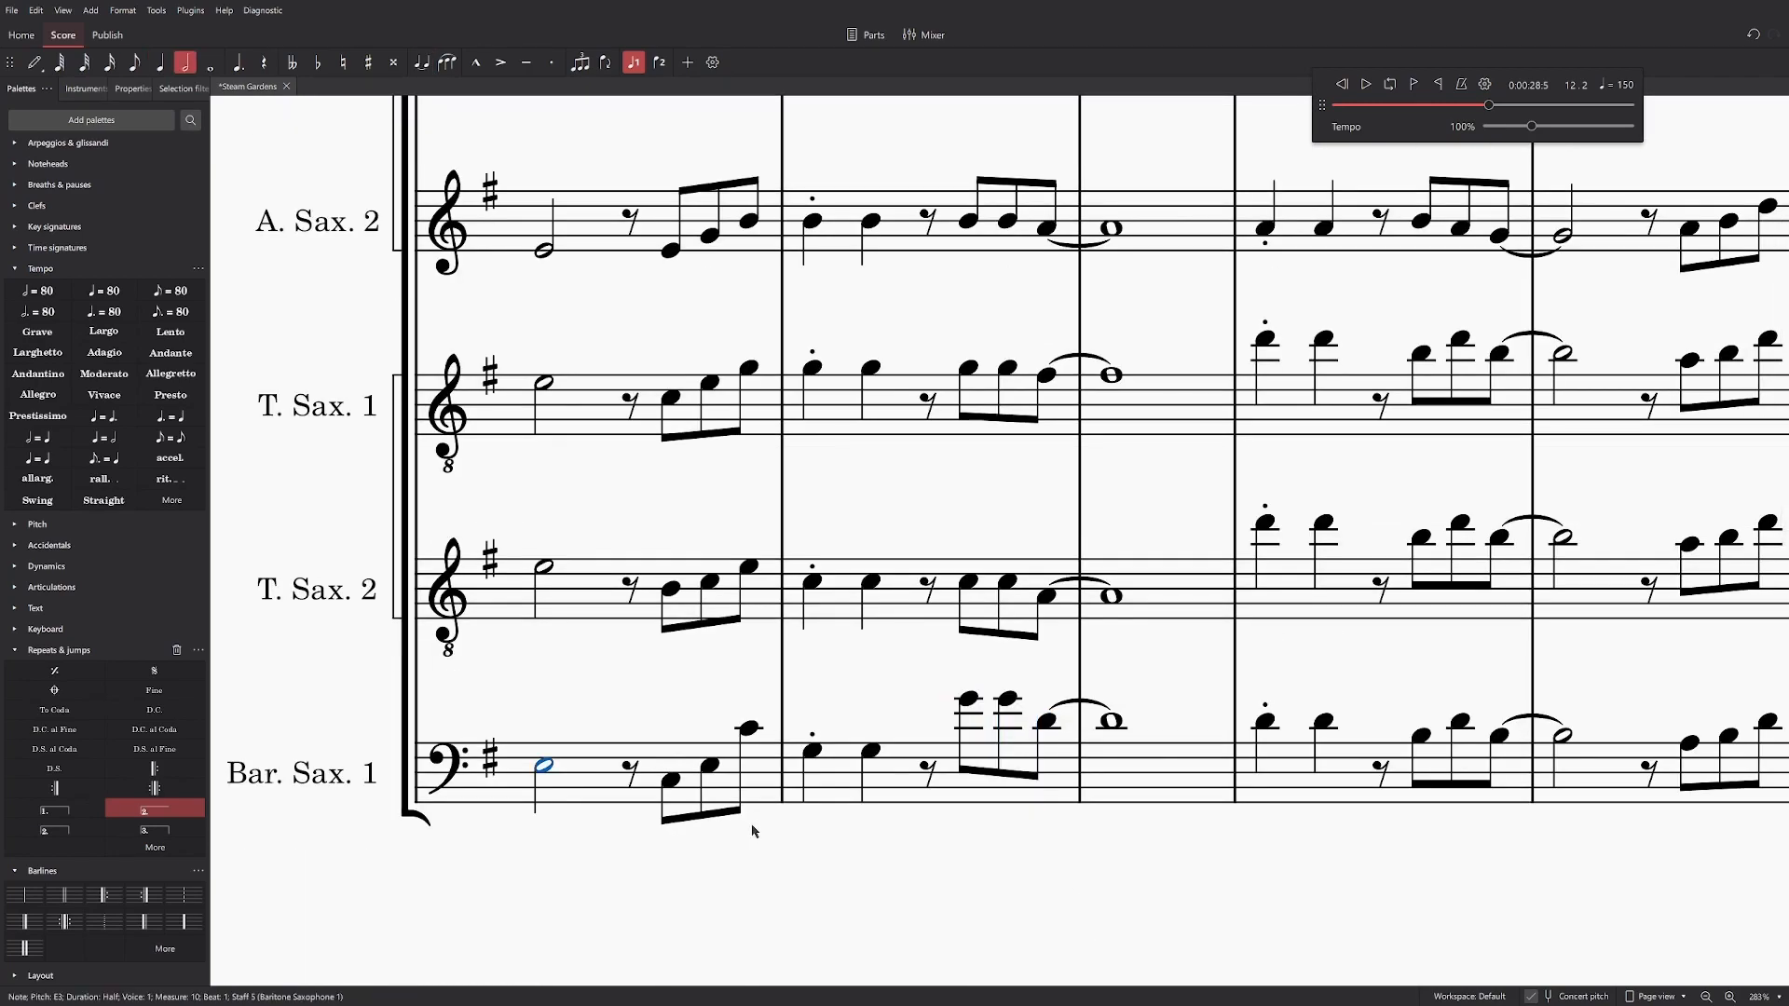
key(space)
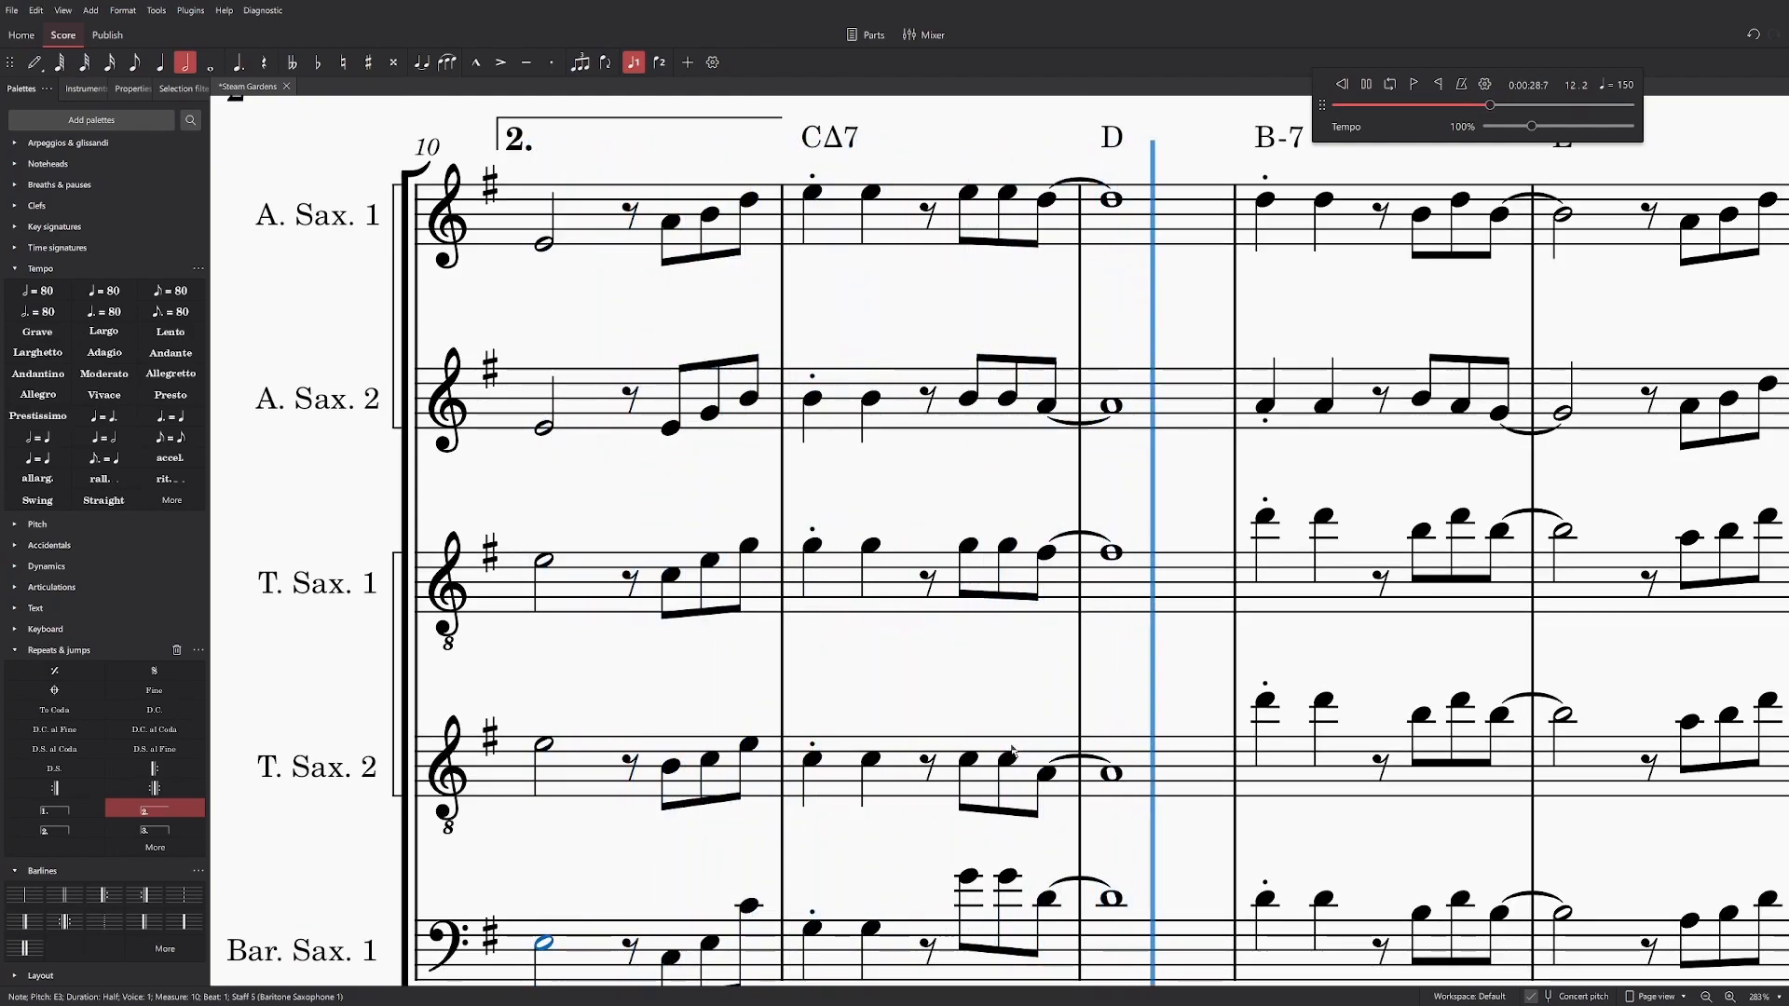
key(space)
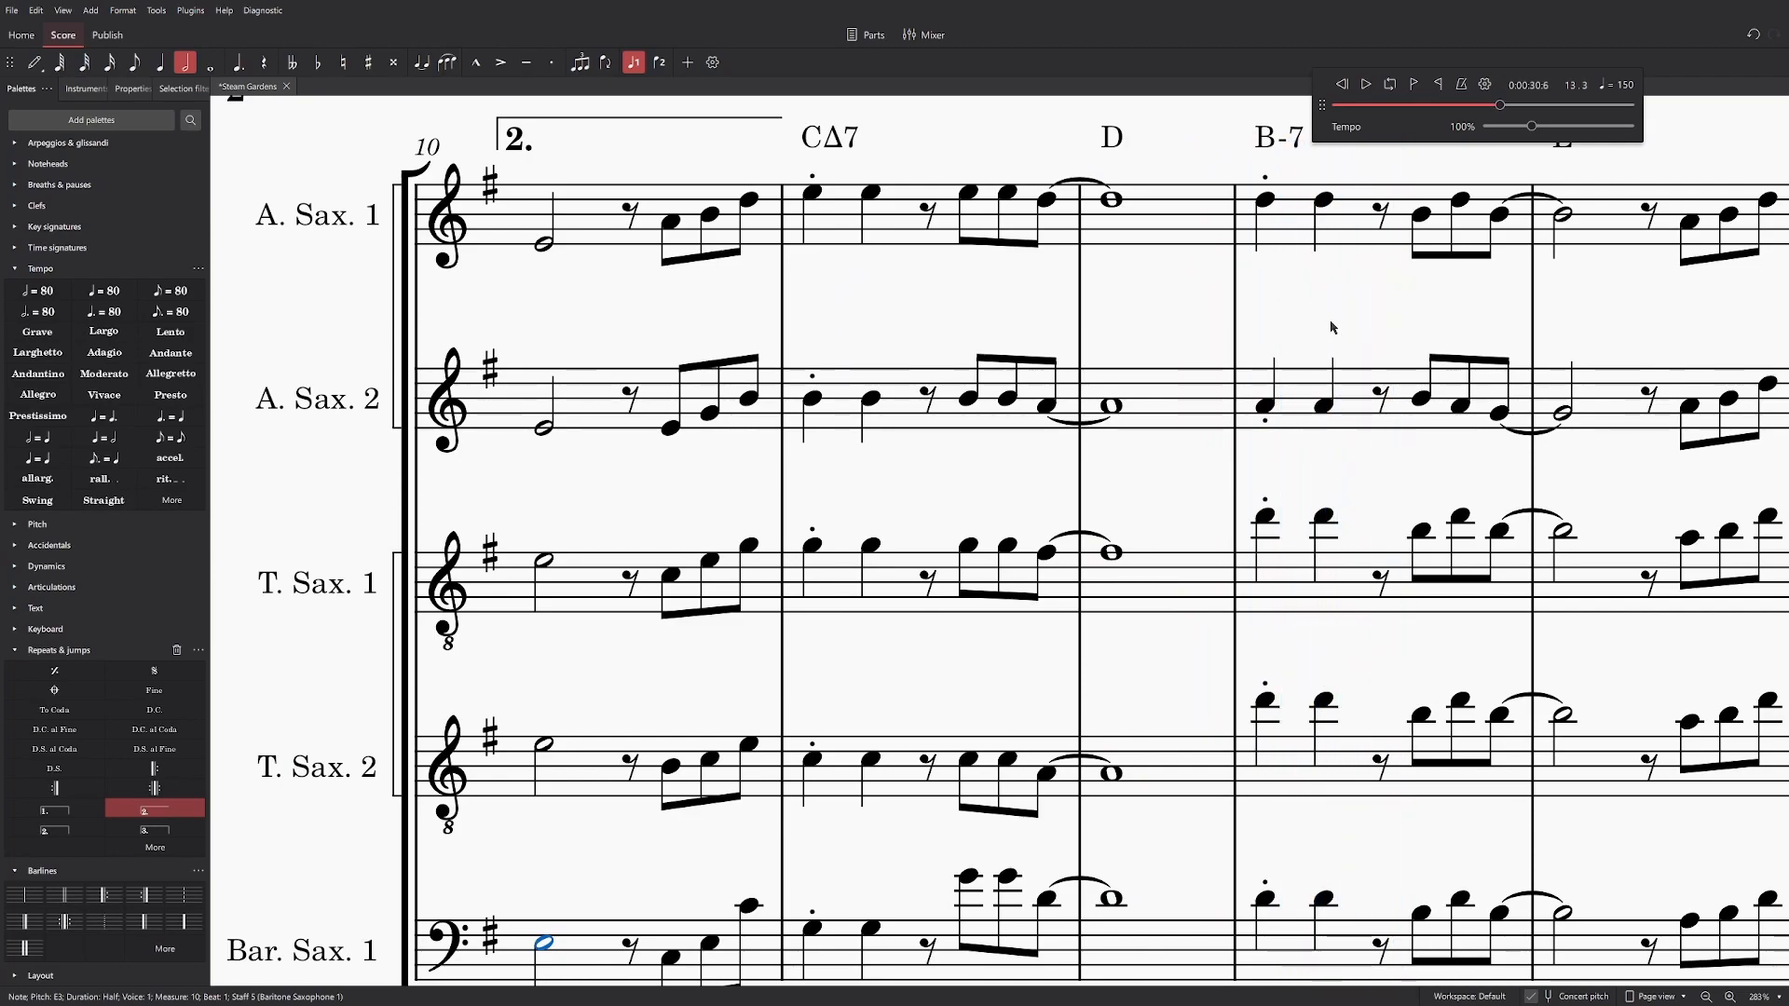
Step: Set the first two eighth notes of measure 11 in Baritone Saxophone 1 to E4 and play back from measure 10
scroll(946, 439, down, 3)
scroll(945, 439, right, 3)
scroll(945, 747, up, 3)
click(866, 827)
click(905, 826)
key(alt+Up)
key(alt+Up)
click(882, 824)
shift+click(905, 832)
drag(873, 832, 911, 845)
key(ctrl+Left)
key(space)
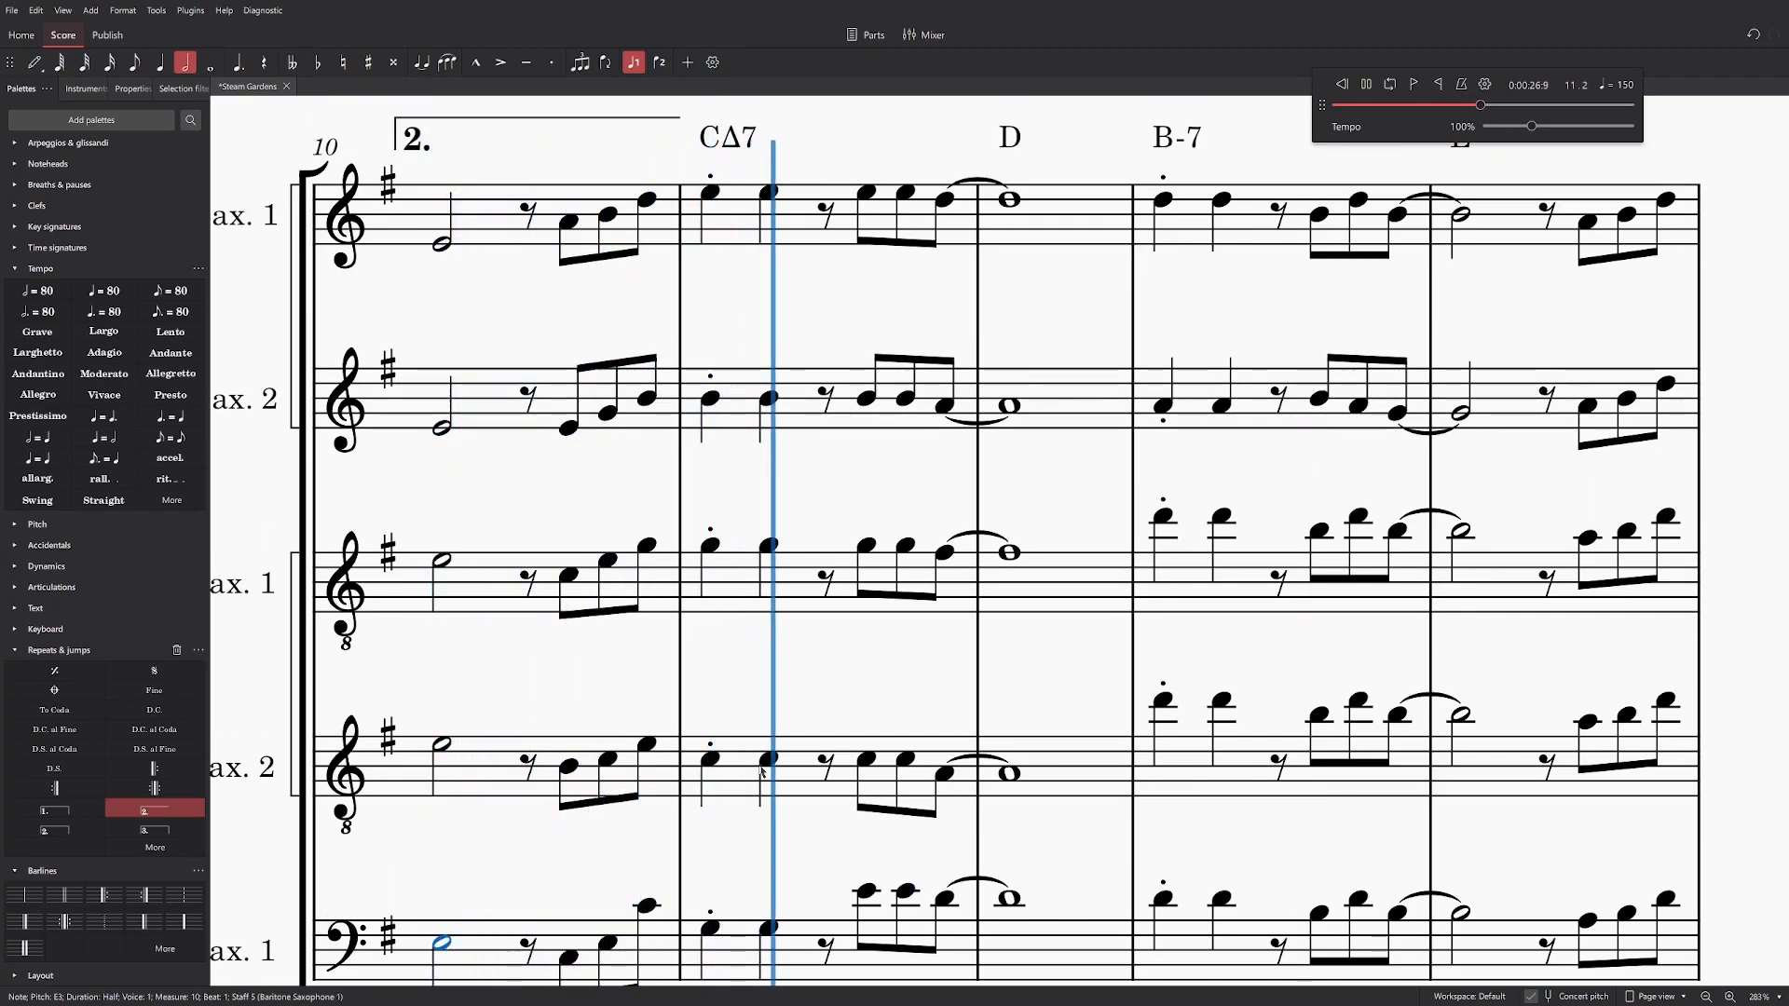
key(space)
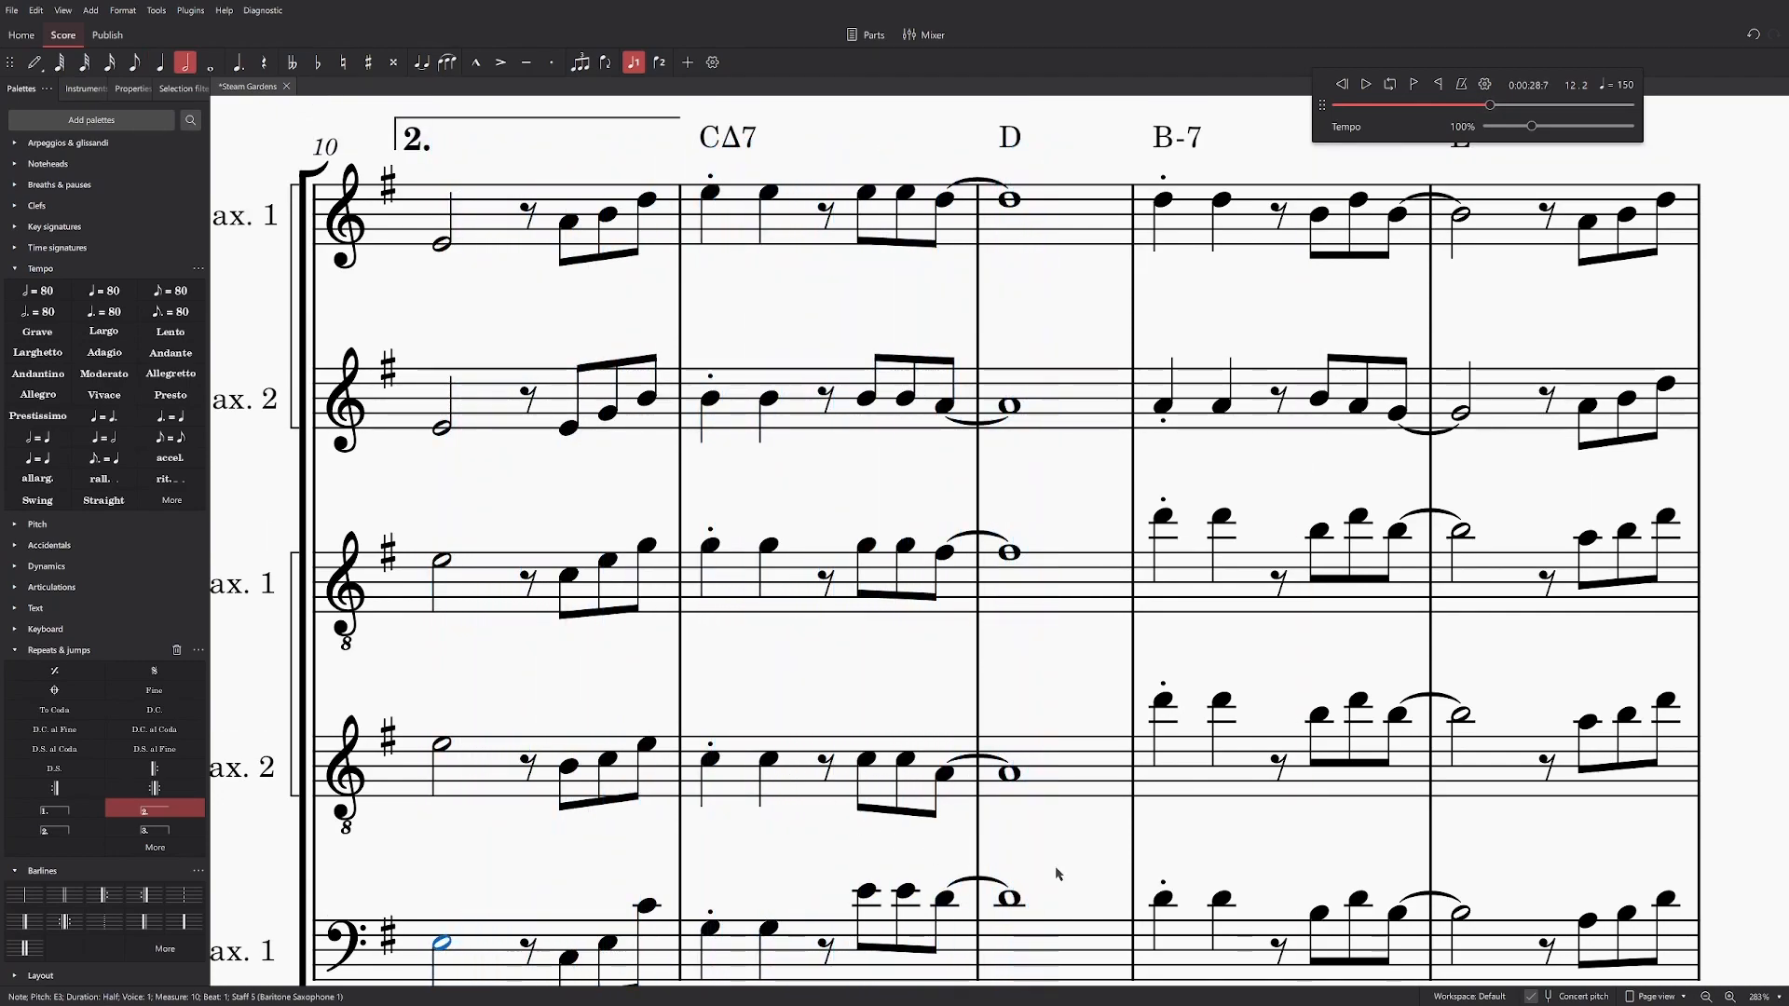
Step: Try E3 for both quarter notes of measure 11 in Baritone Saxophone 1 and play back from measure 10
key(alt+Up)
key(alt+Up)
key(alt+Up)
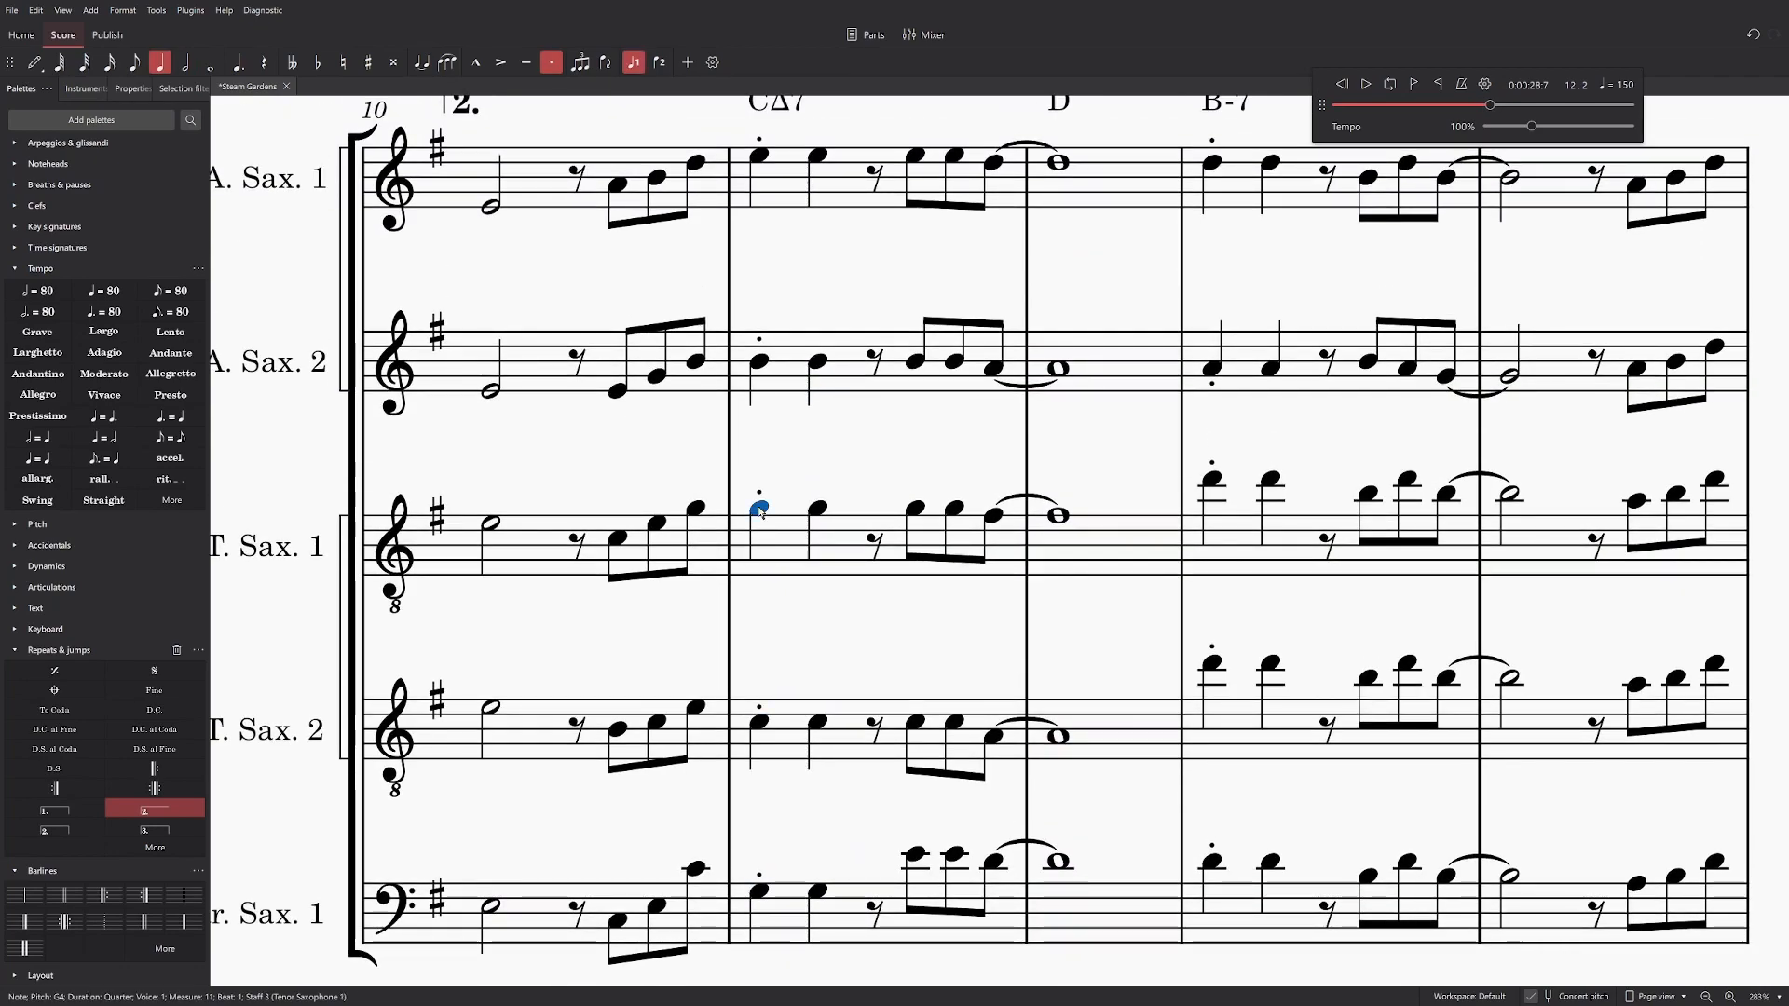
click(765, 162)
drag(763, 895, 820, 911)
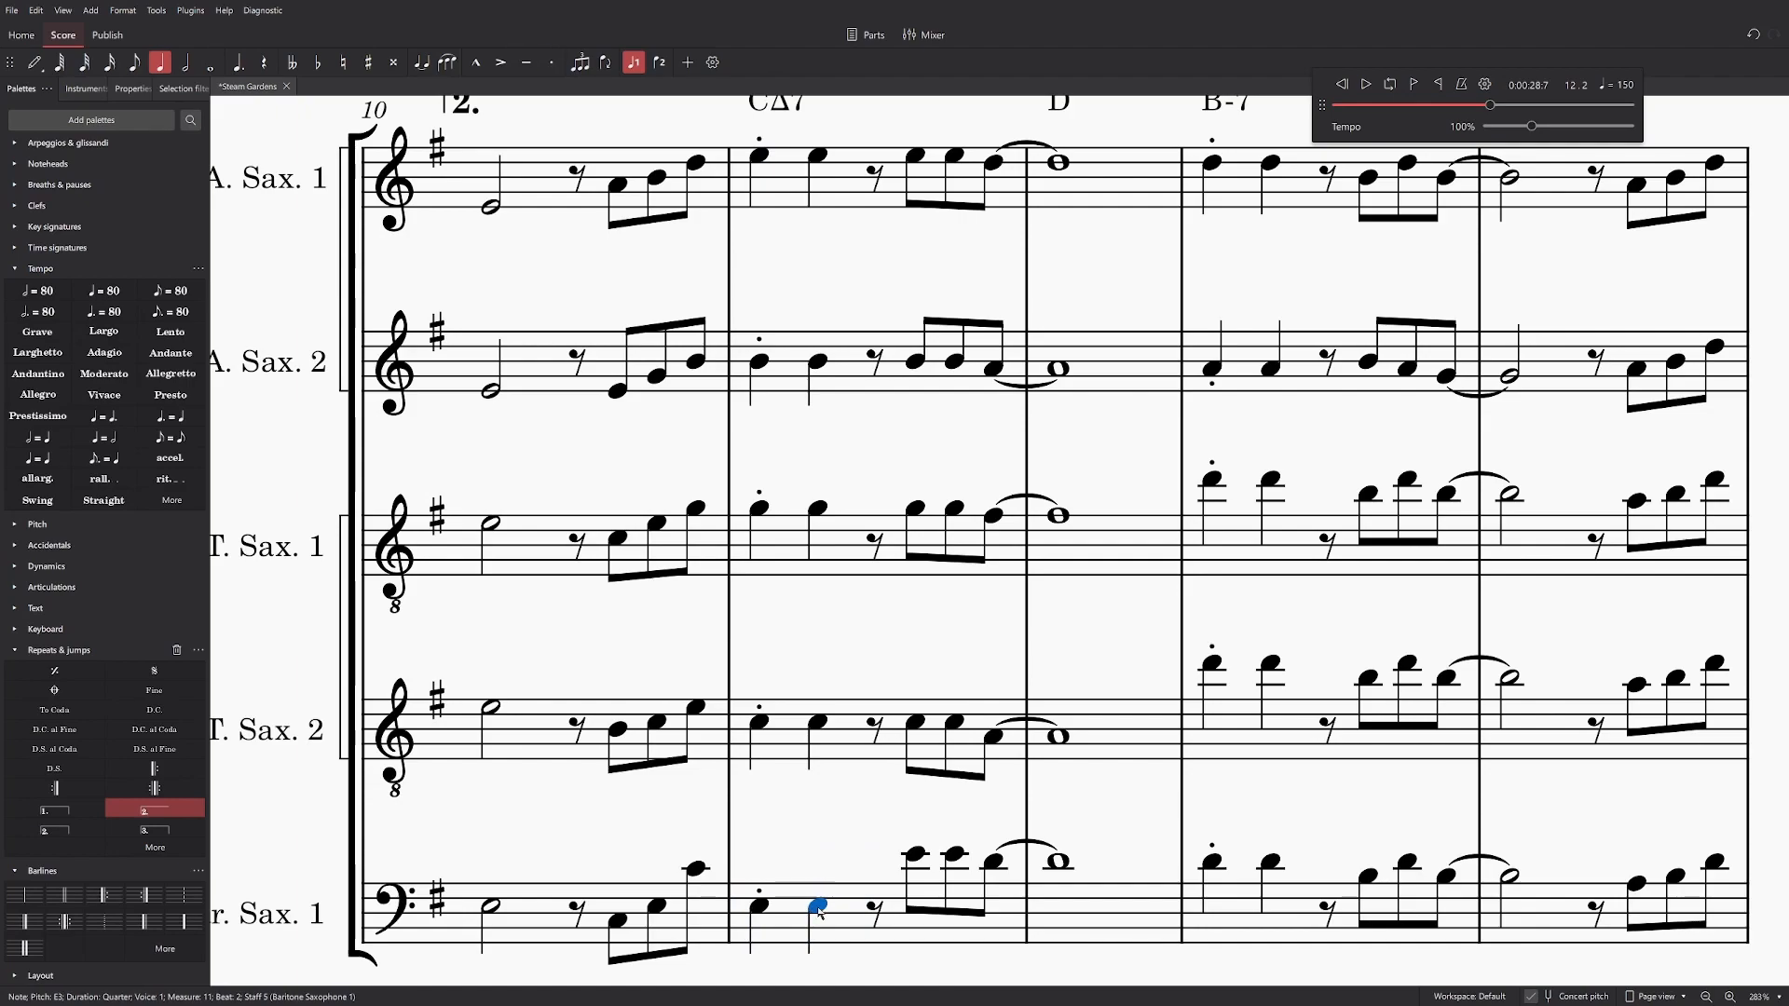
click(497, 912)
key(space)
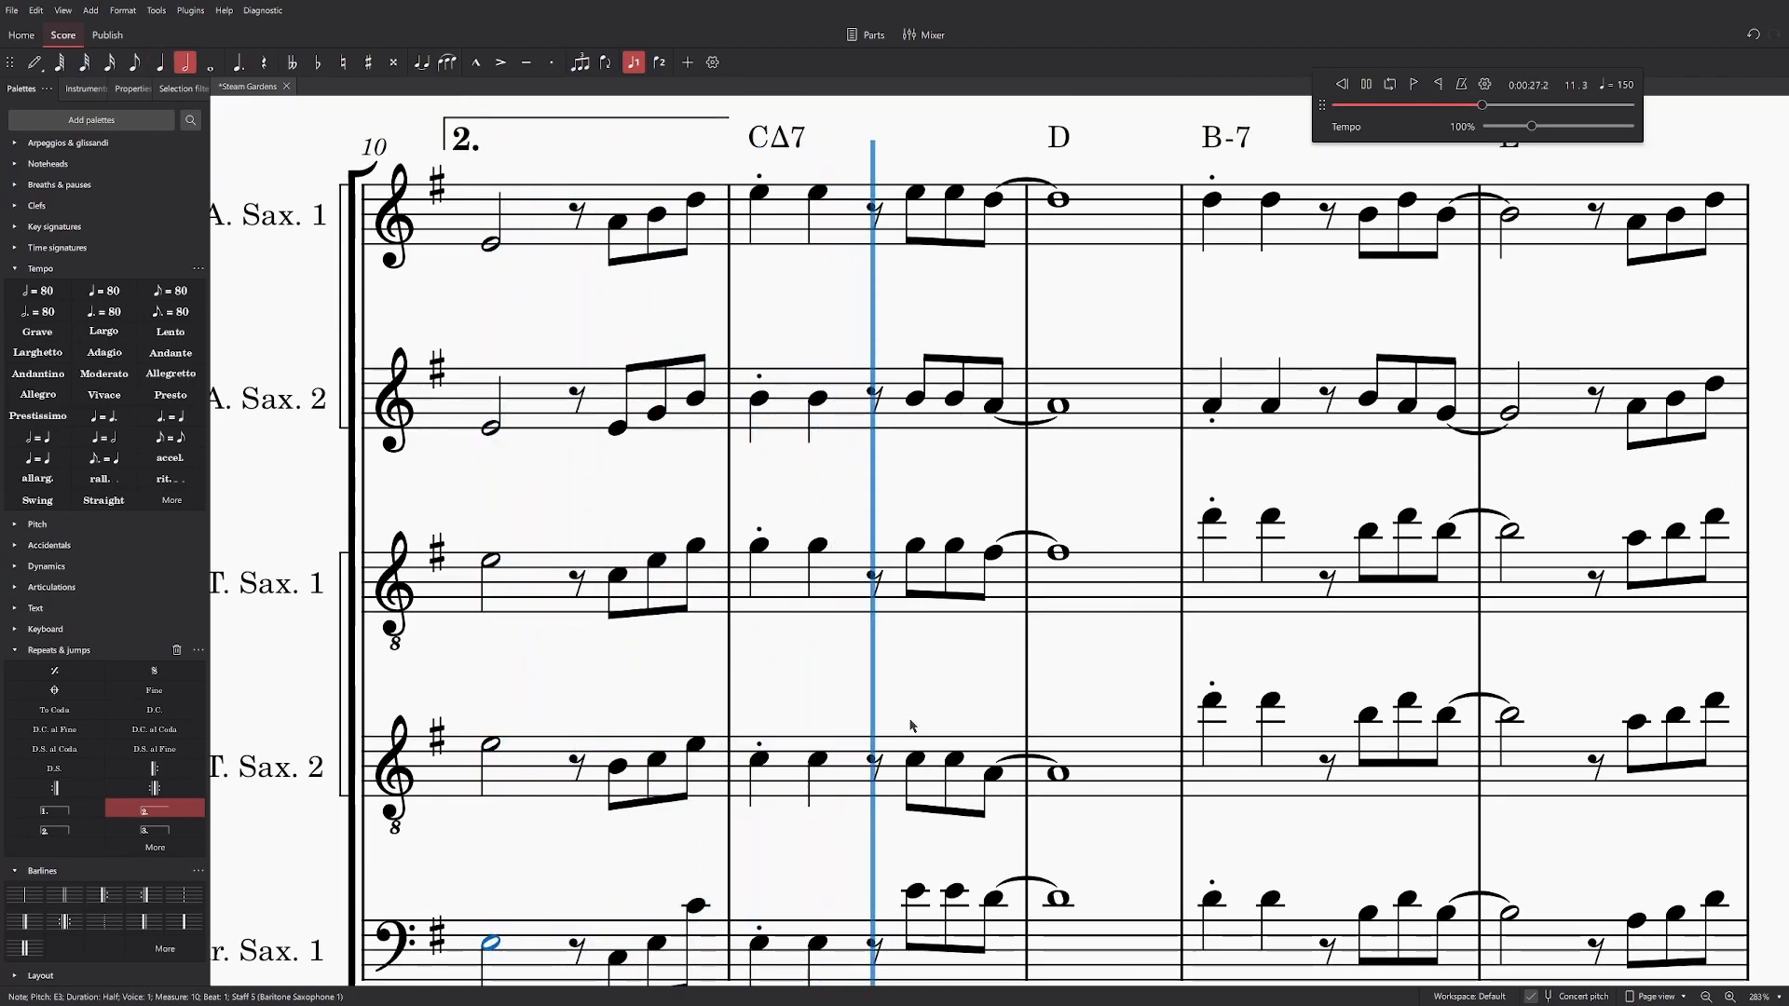
key(space)
Step: Raise both quarter notes of measure 11 in Baritone Saxophone 1 to E4 and play back from measure 10
click(759, 892)
shift+click(818, 892)
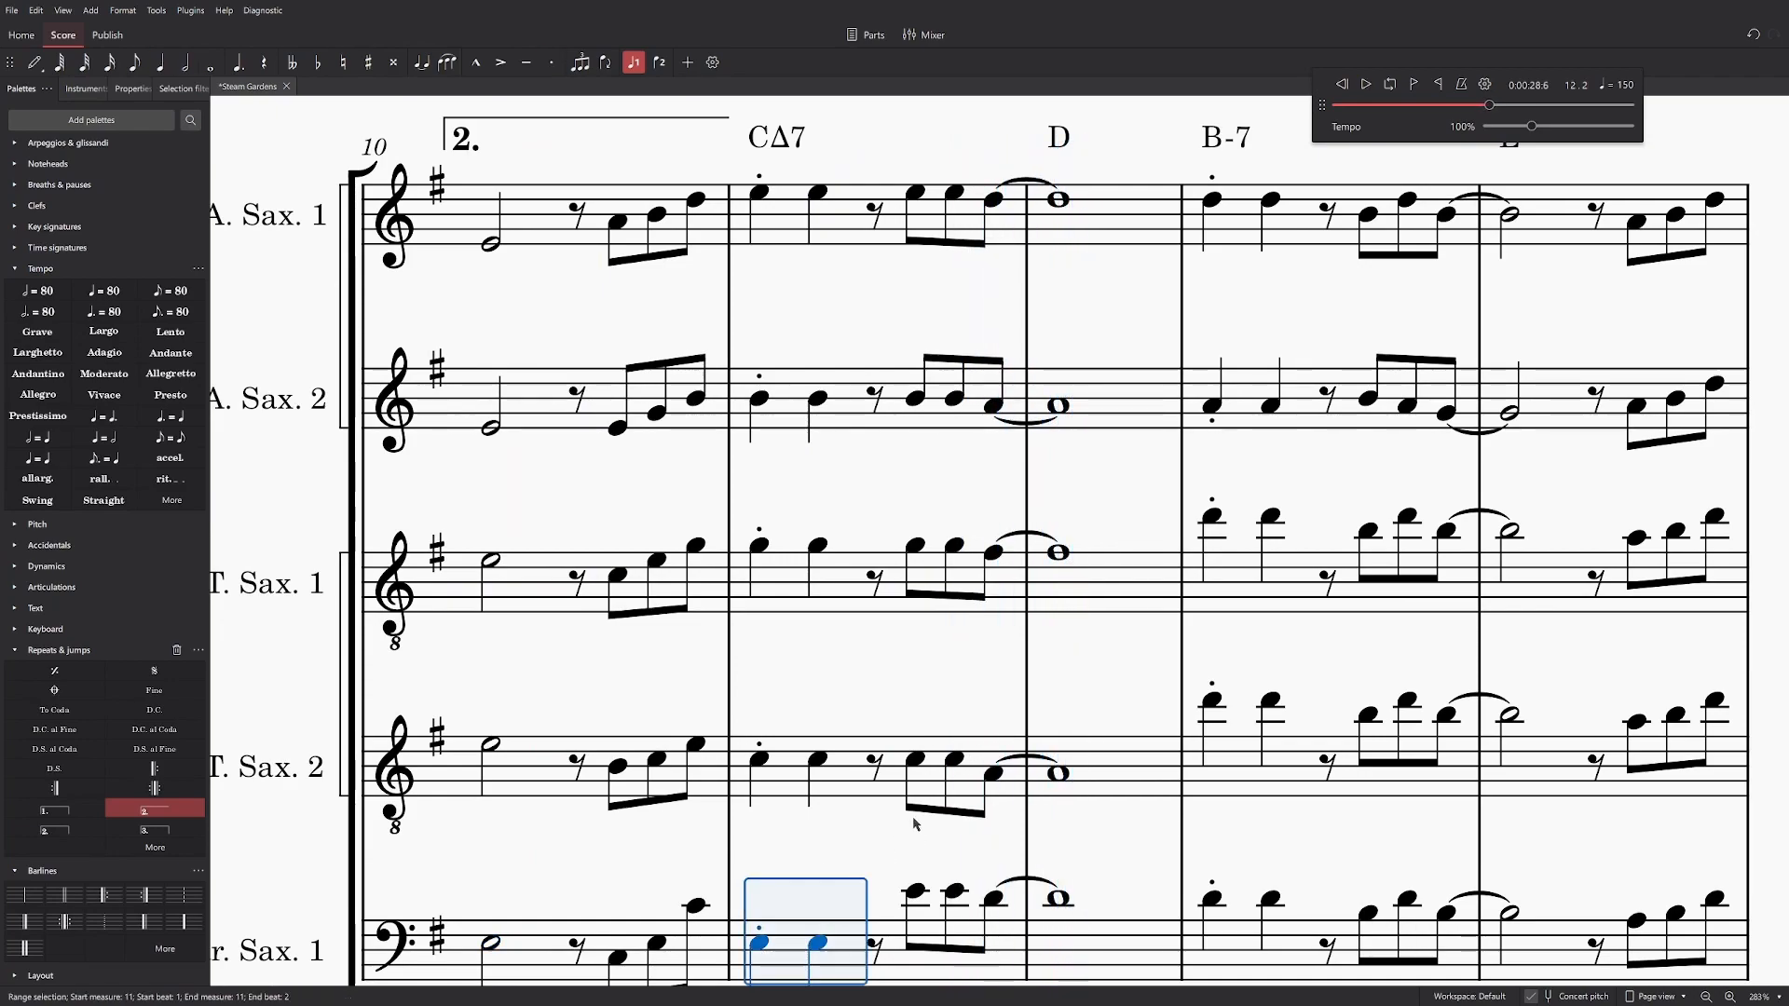
click(490, 945)
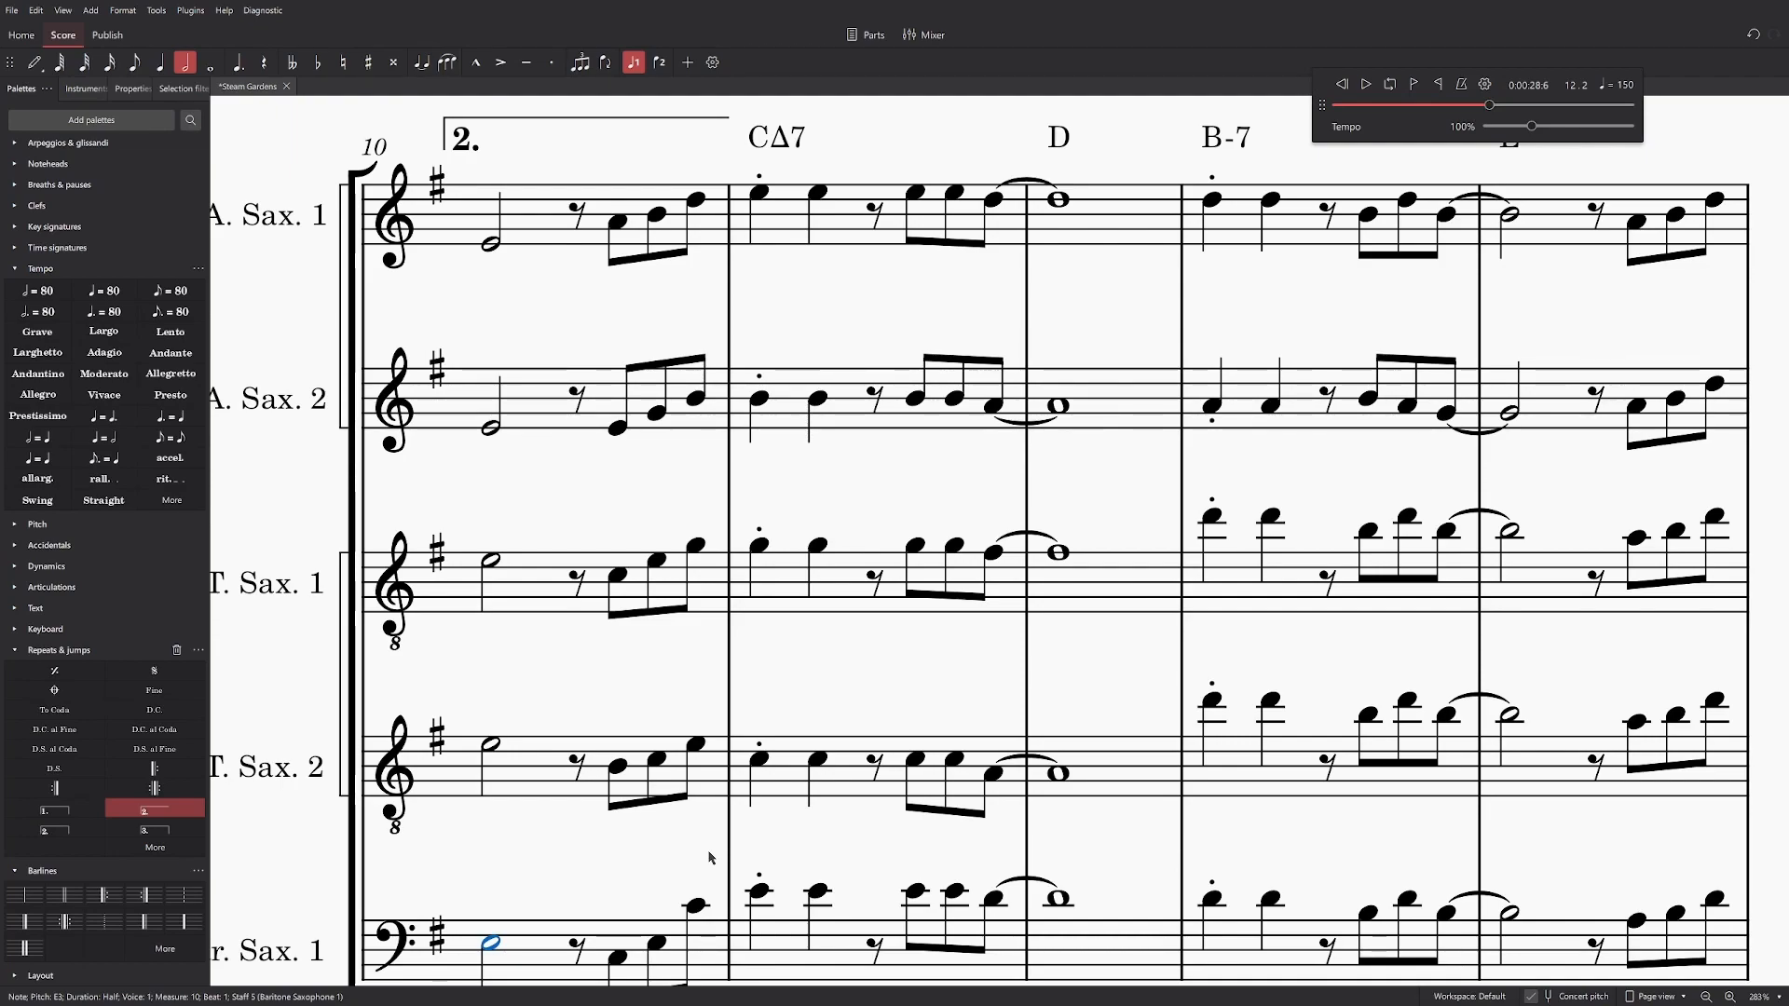
key(space)
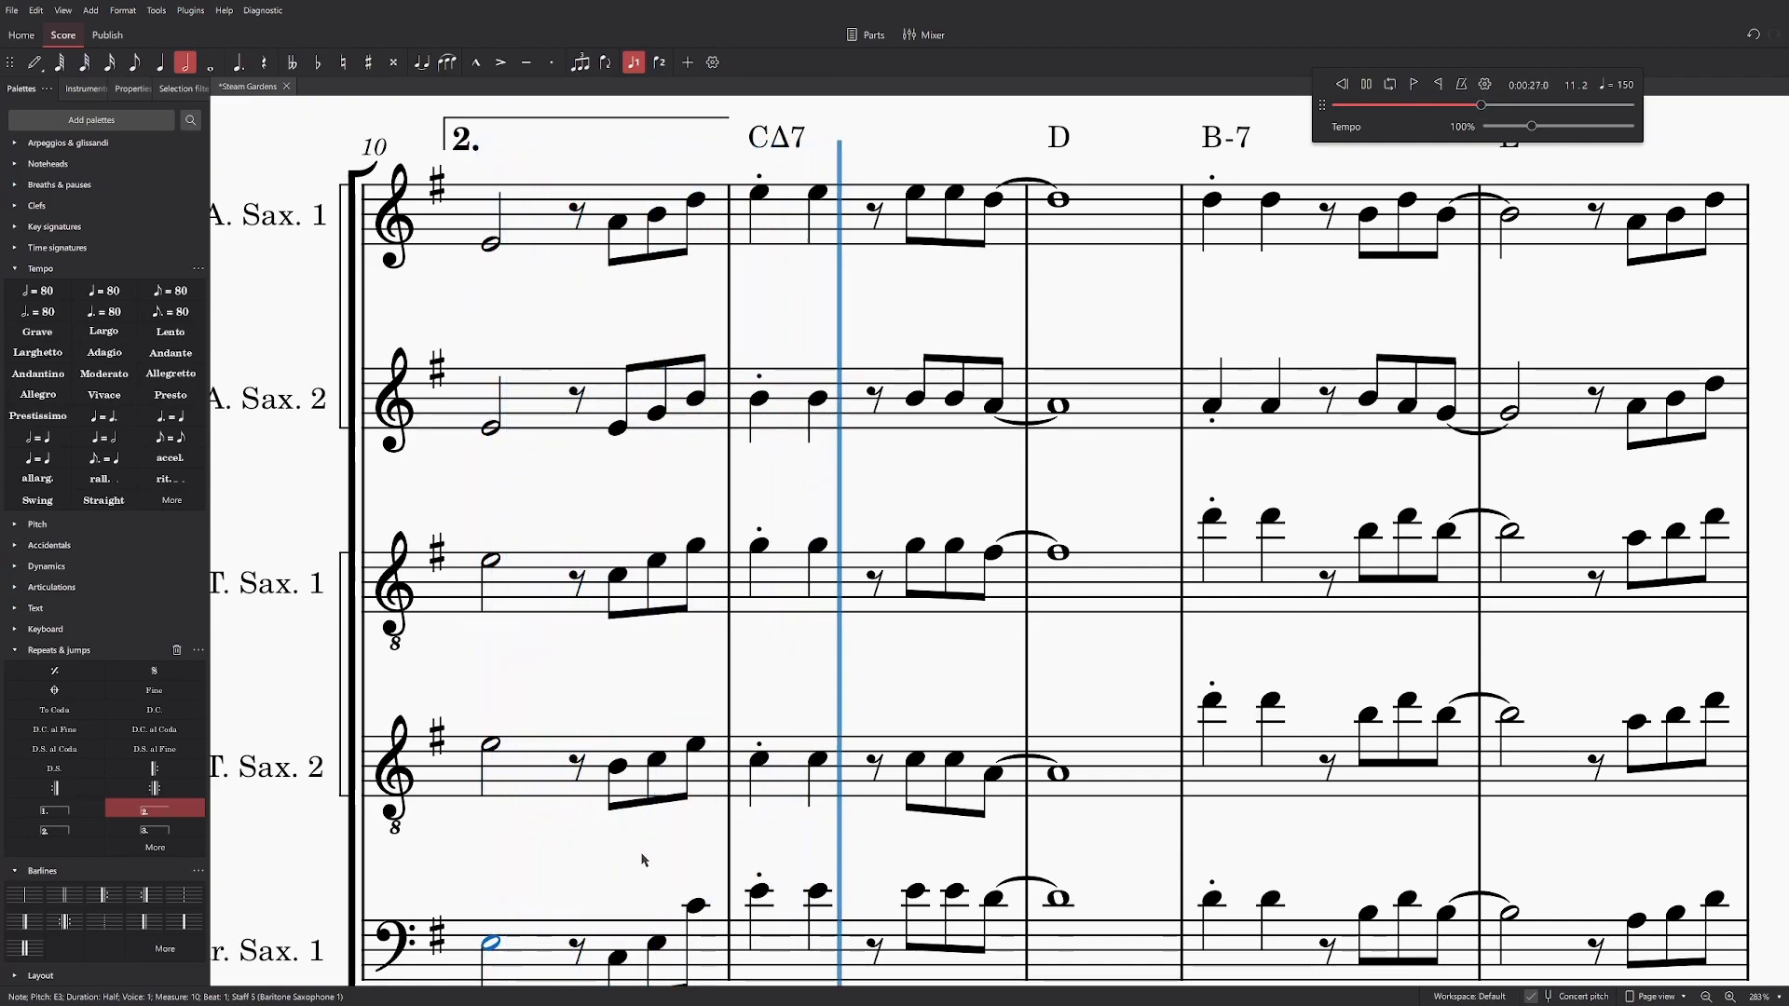
key(space)
Step: Lower both quarter notes of measure 13 in Baritone Saxophone 1 to B3
drag(1172, 855, 812, 913)
click(854, 256)
click(854, 463)
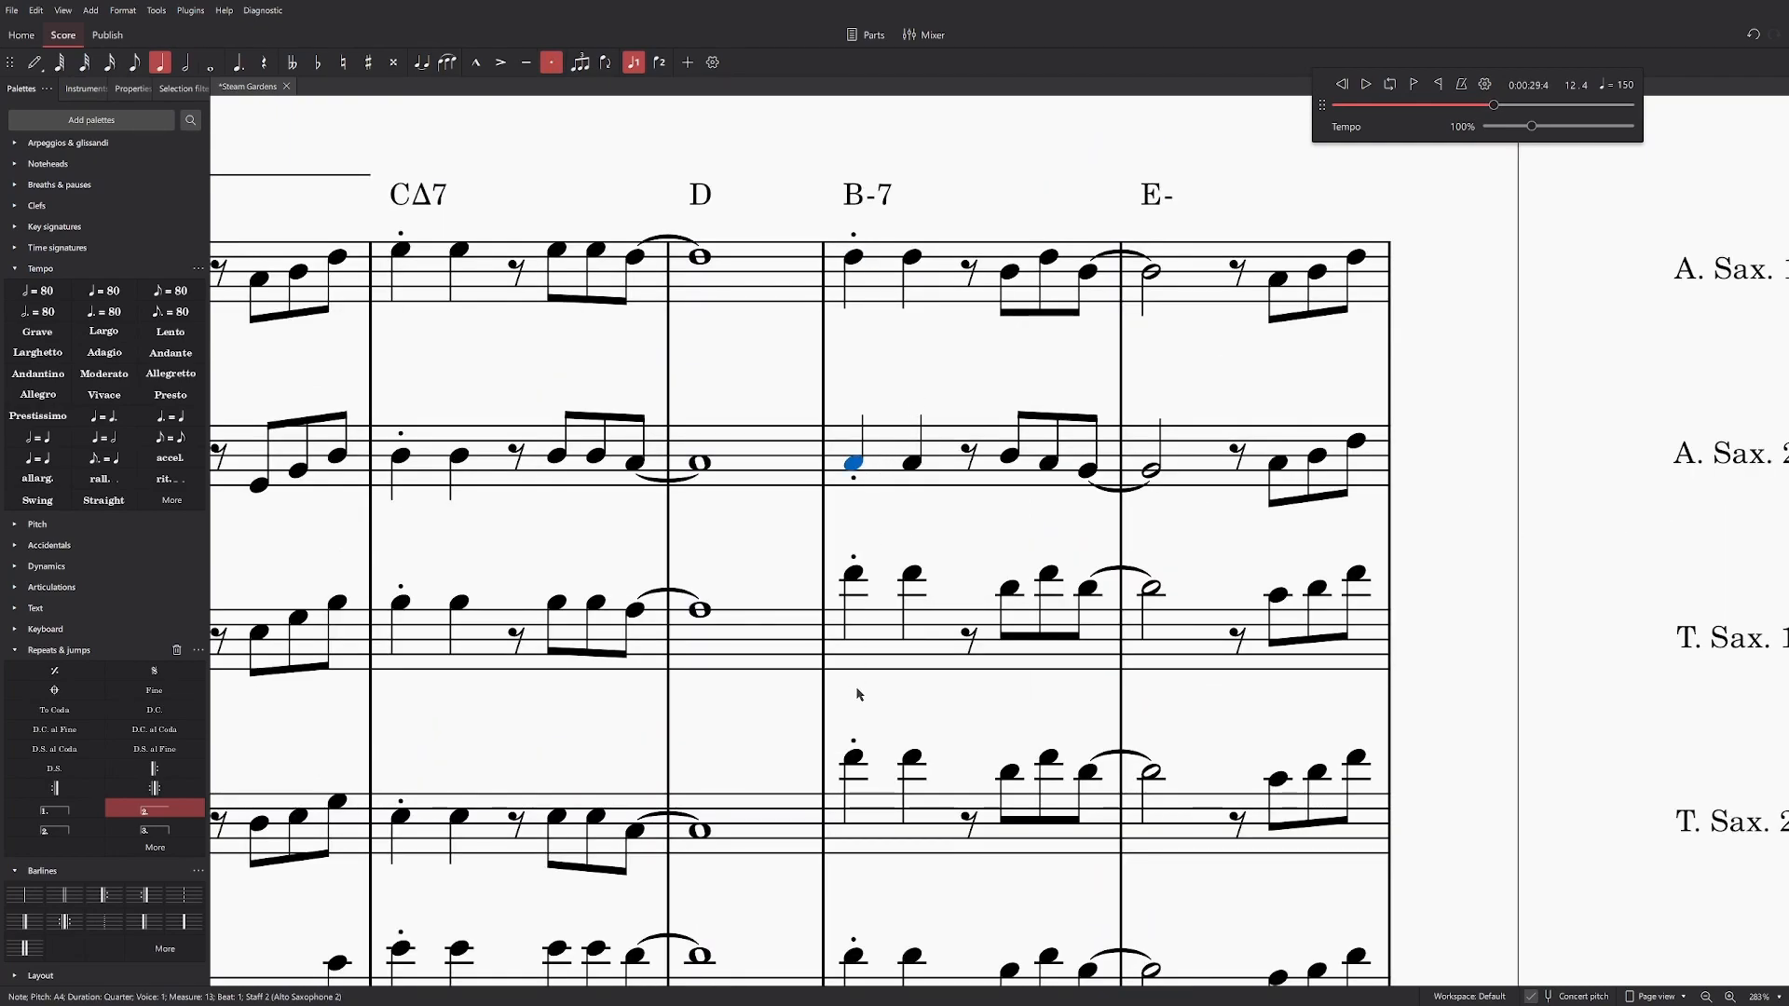
scroll(852, 792, down, 1)
click(850, 864)
ctrl+click(915, 867)
mouse_move(858, 867)
mouse_down()
mouse_move(859, 904)
mouse_move(859, 882)
mouse_up()
ctrl+click(911, 884)
click(911, 884)
scroll(959, 838, up, 1)
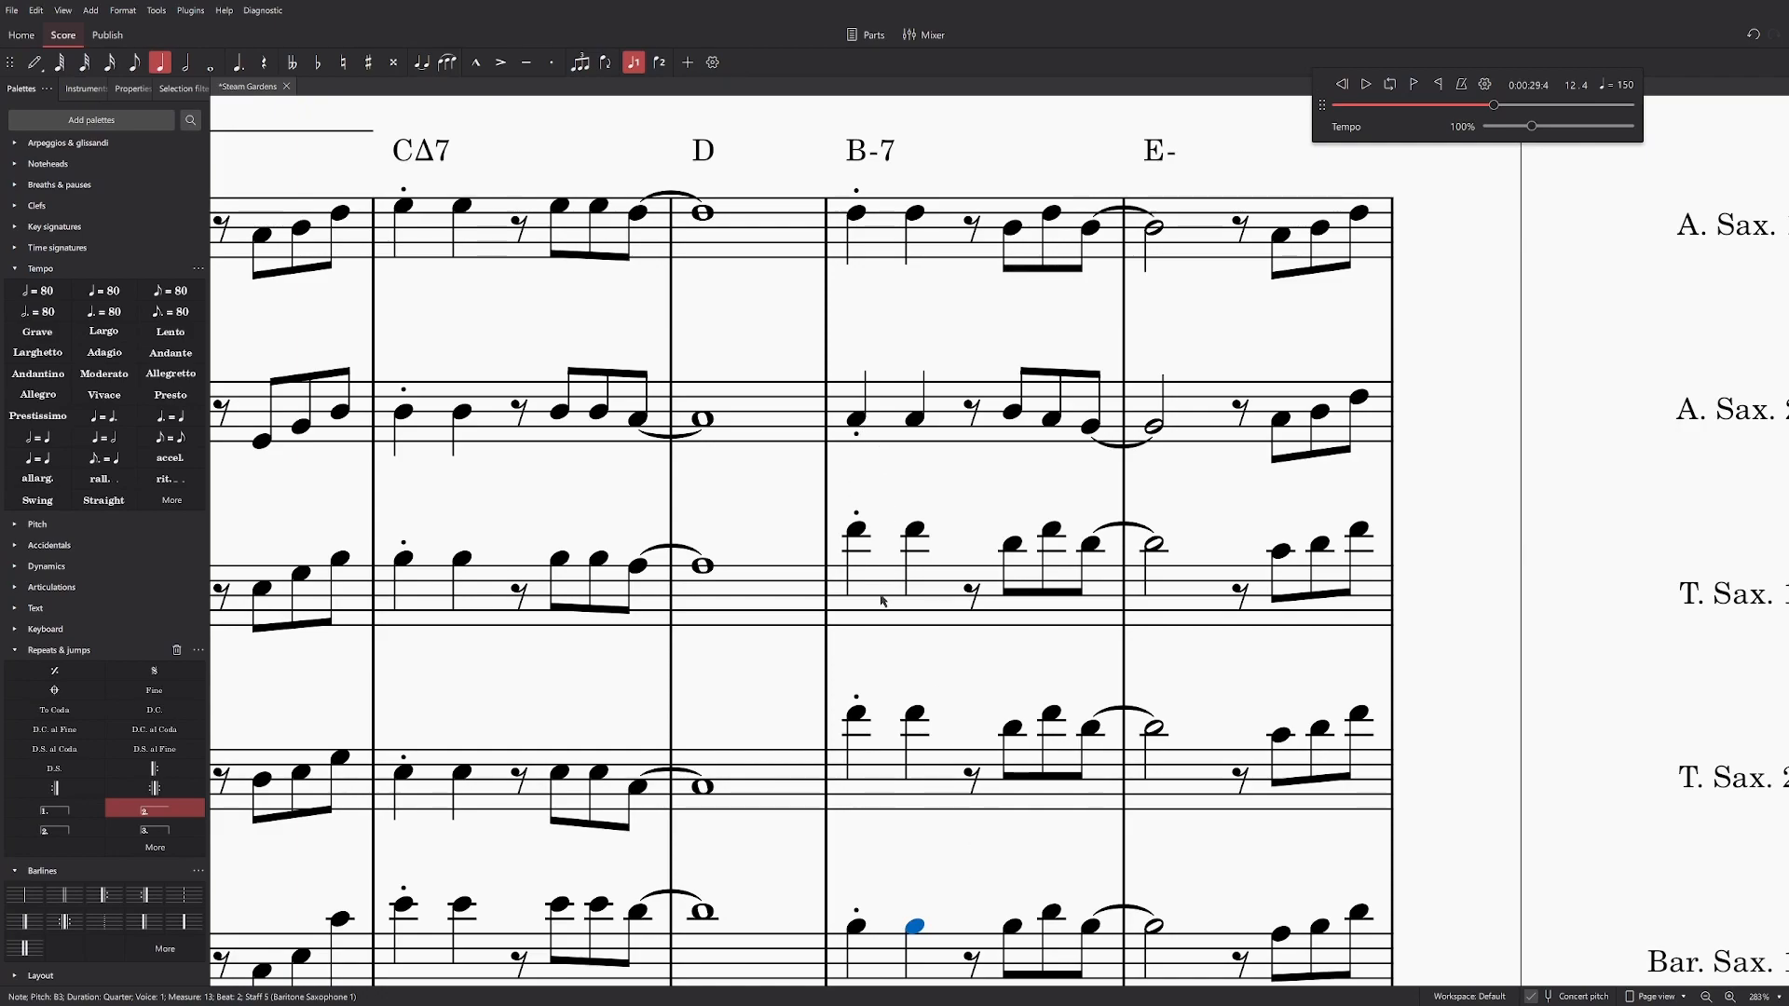
Step: Lower both quarter notes of measure 13 in Tenor Saxophone 1 to F♯4
click(886, 226)
click(916, 214)
click(855, 213)
click(855, 419)
click(915, 419)
click(857, 533)
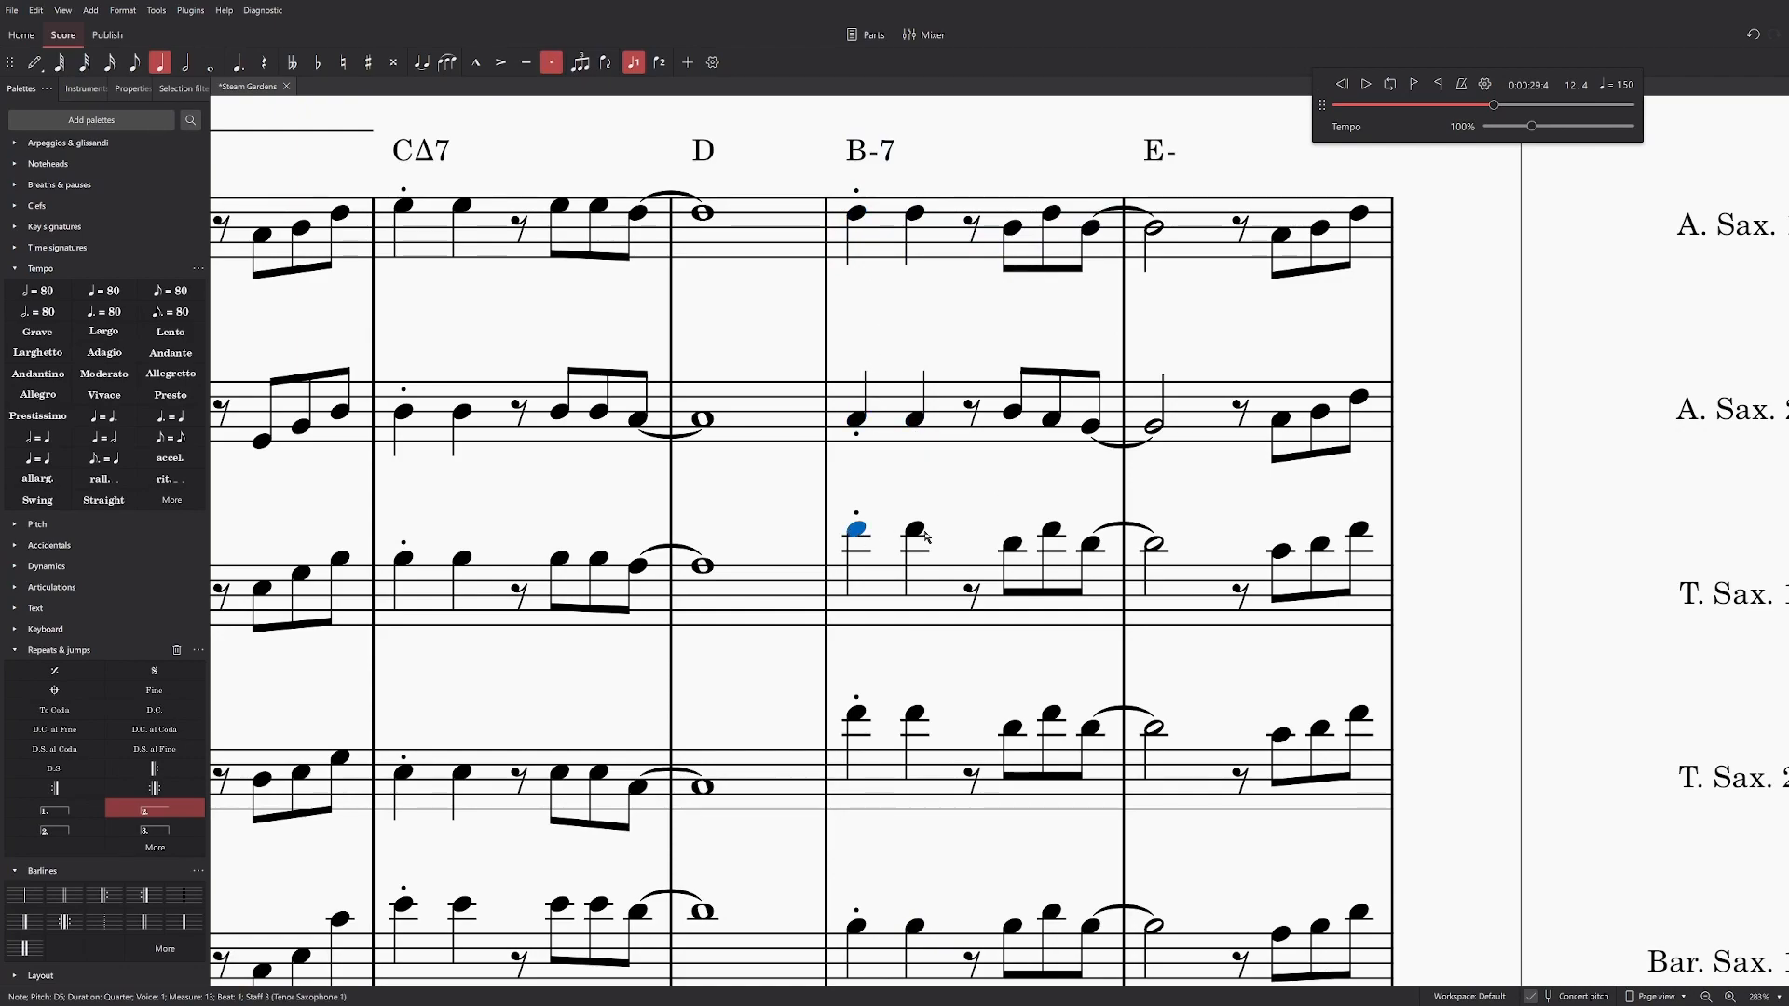
click(915, 531)
click(855, 214)
click(916, 214)
click(915, 531)
ctrl+click(856, 531)
drag(858, 529, 865, 582)
click(857, 566)
key(Right)
Step: Lower both quarter notes of measure 13 in Tenor Saxophone 2 to D4
click(857, 714)
shift+click(915, 714)
scroll(904, 769, down, 1)
click(856, 477)
click(915, 477)
click(855, 626)
ctrl+click(915, 626)
scroll(894, 679, up, 1)
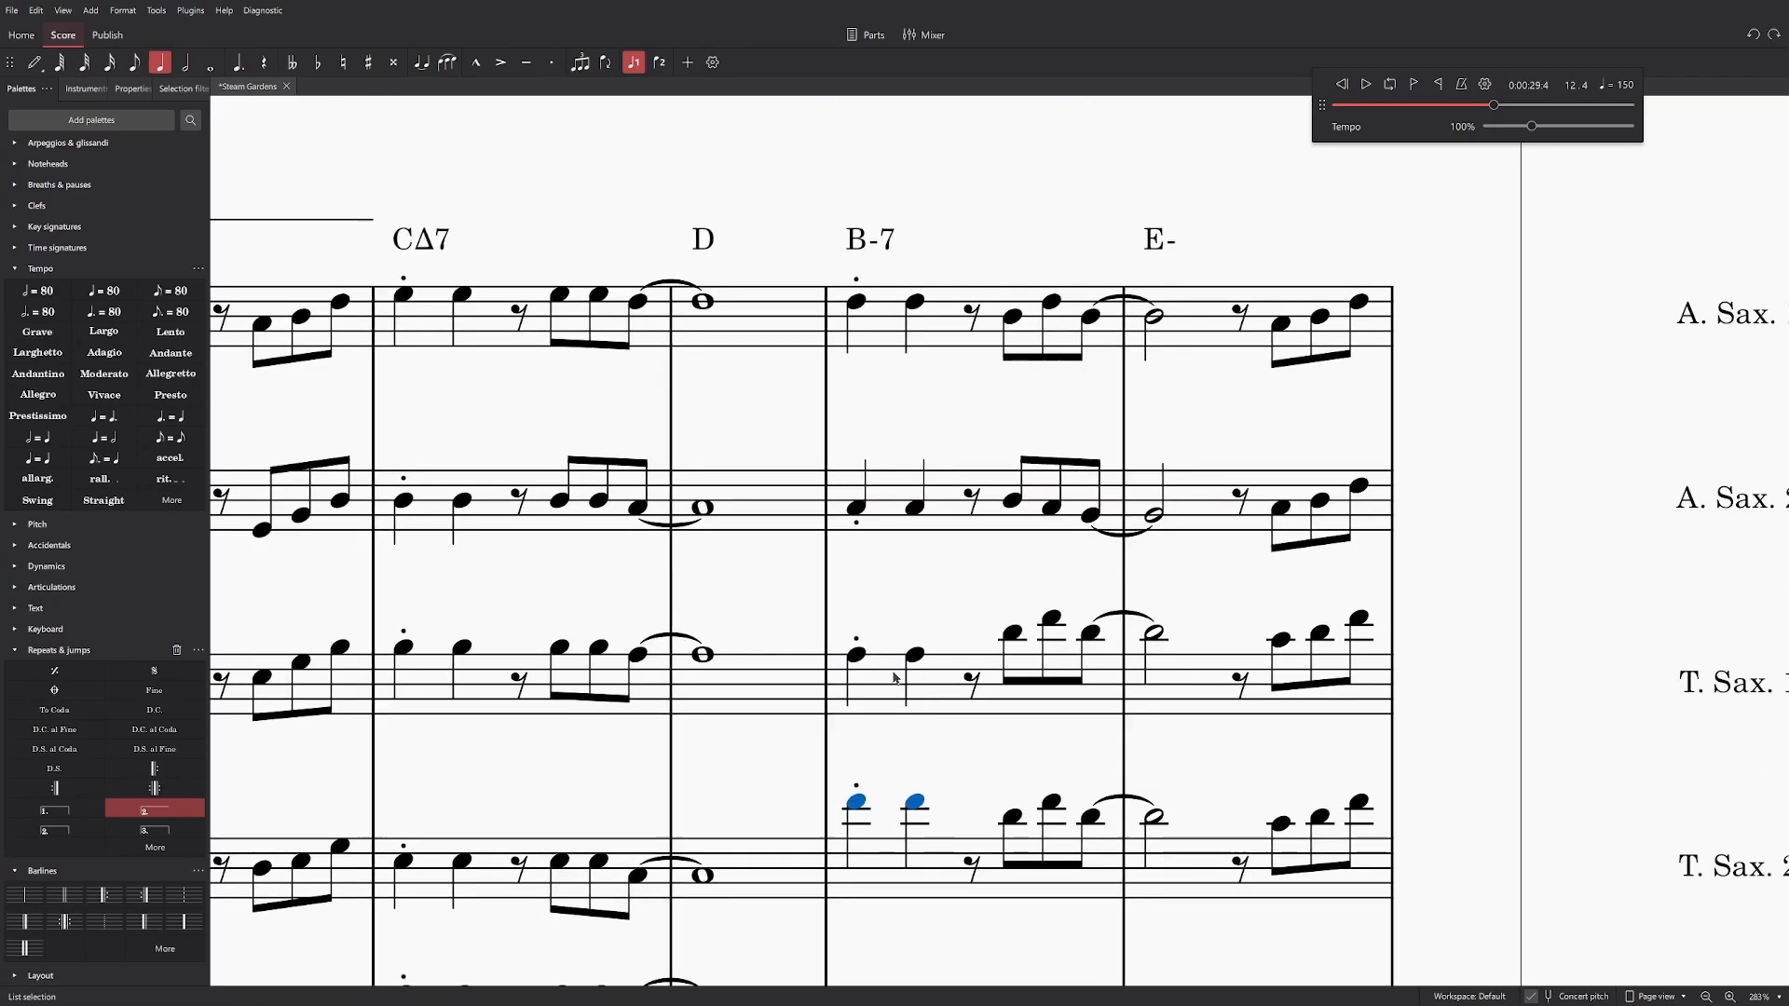
scroll(894, 678, down, 1)
scroll(876, 522, up, 1)
scroll(861, 634, down, 1)
drag(861, 634, 863, 689)
key(ctrl+z)
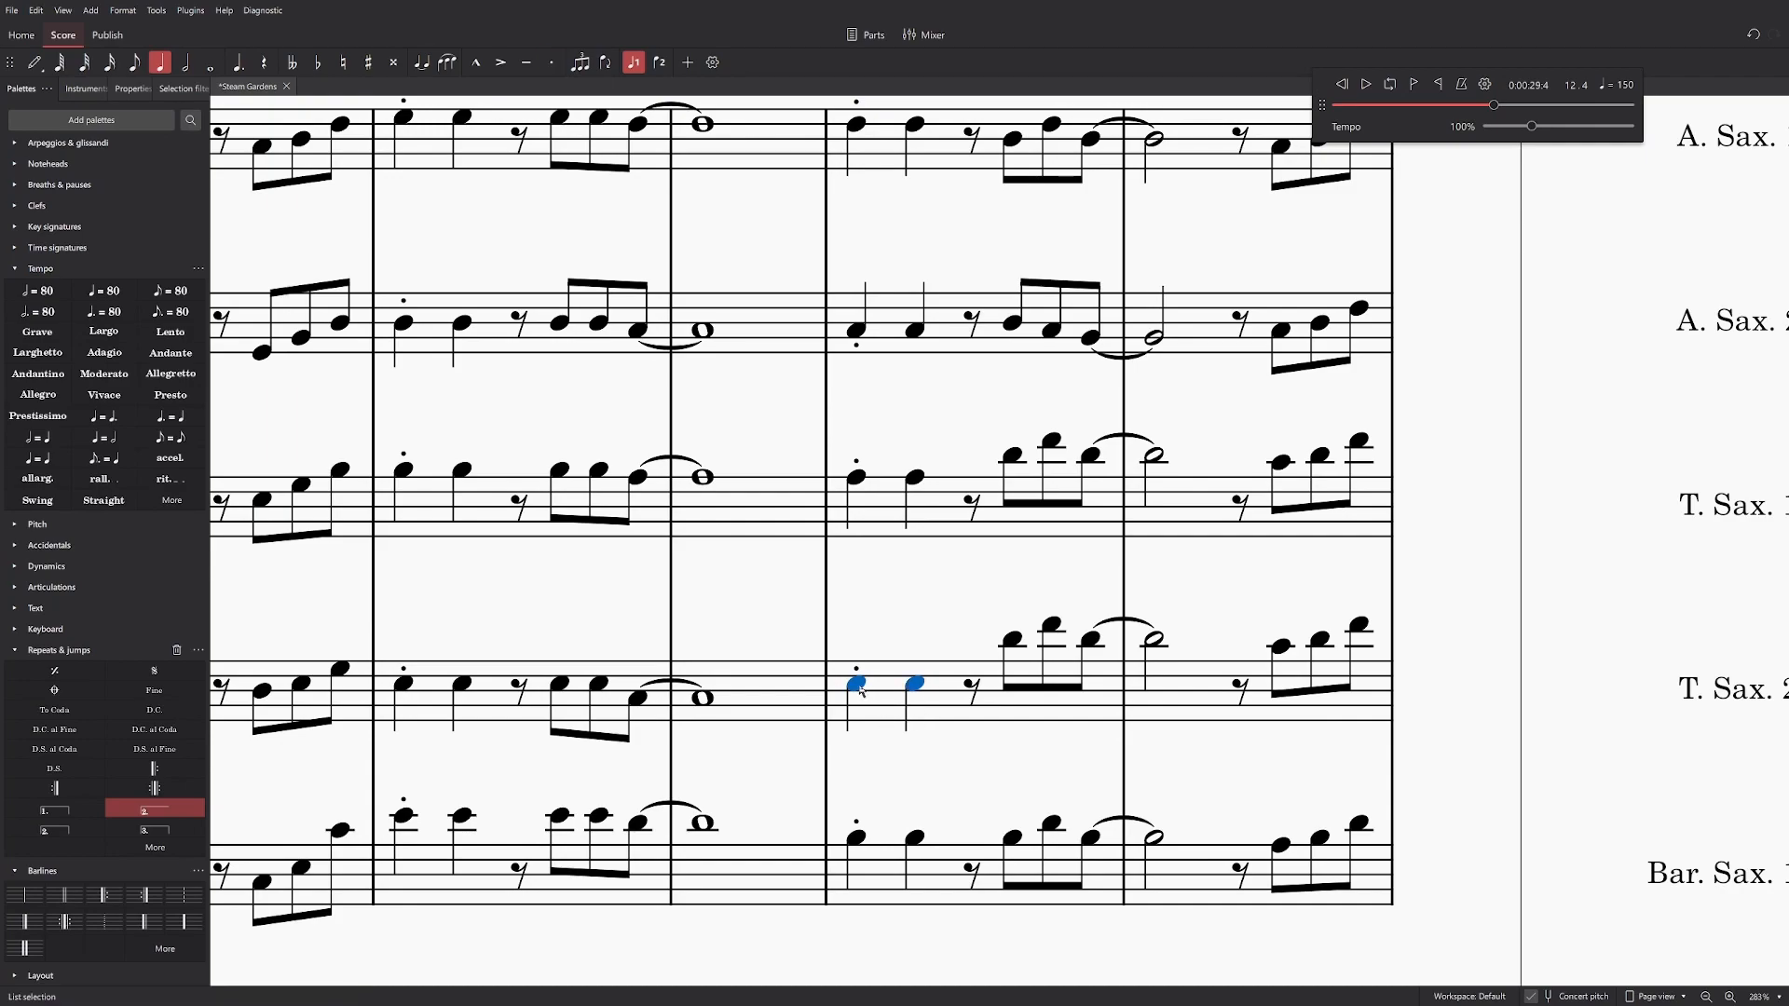
click(859, 680)
key(Escape)
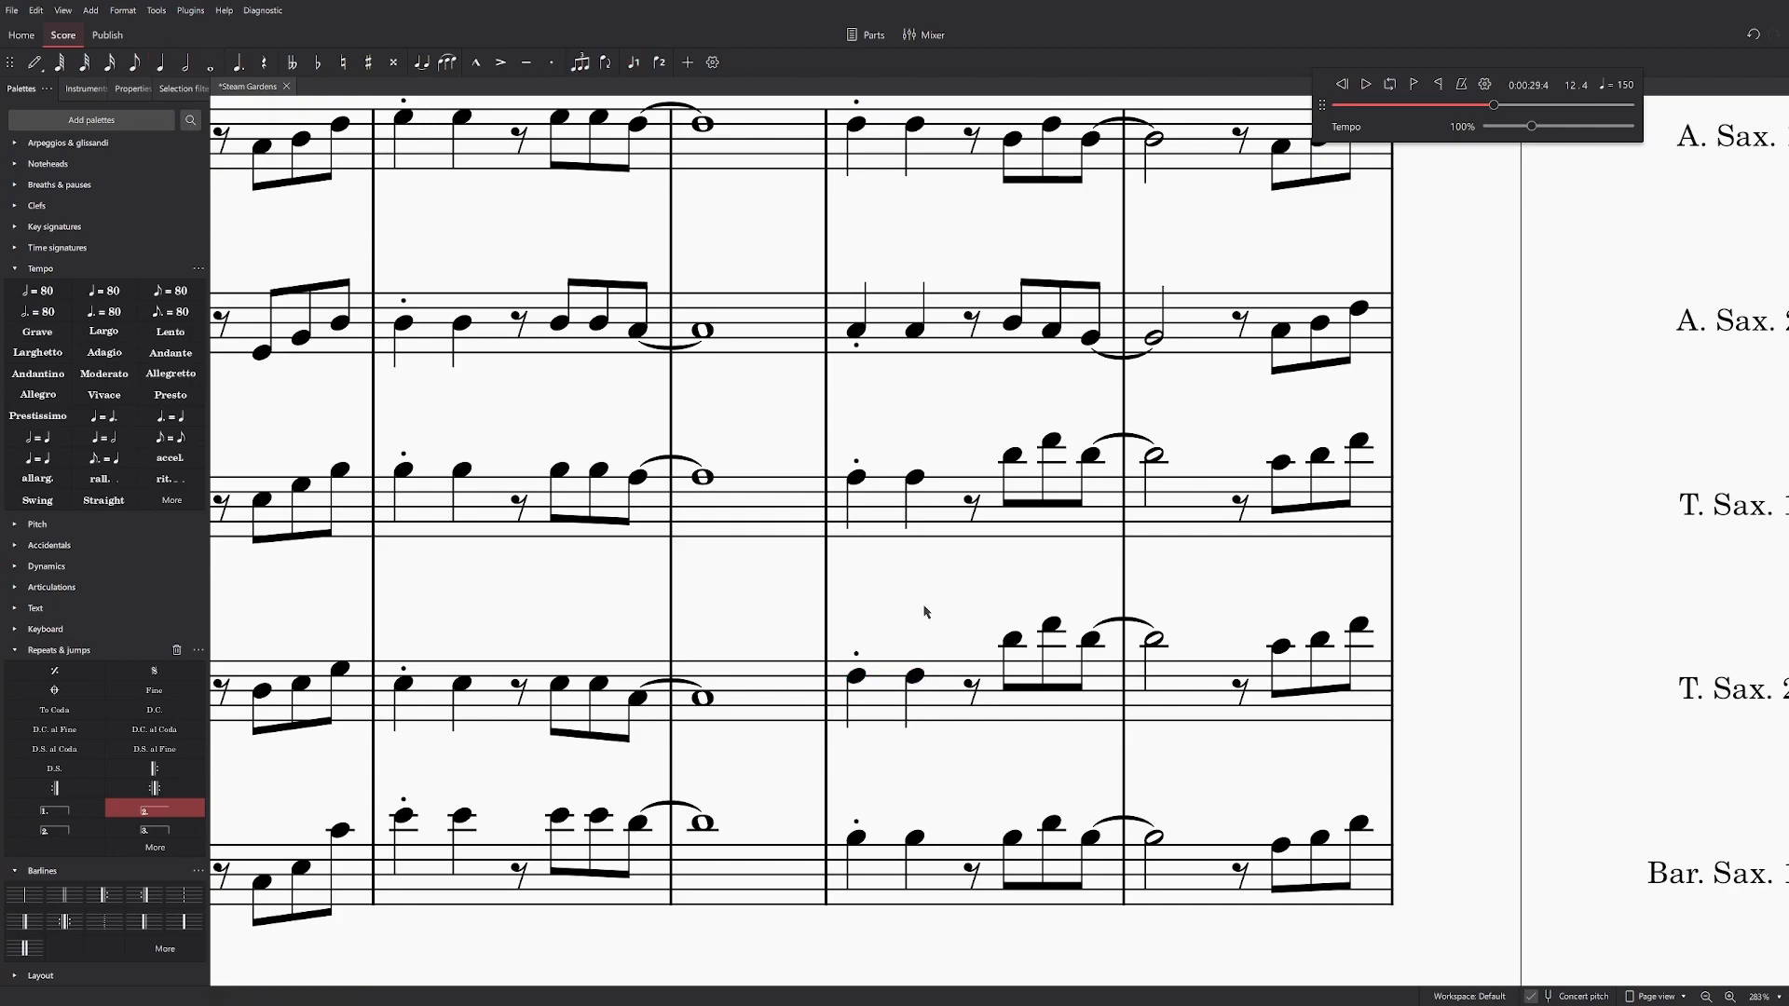
Step: Play back from measure 13 and return the playback tempo to 100%
scroll(901, 429, up, 1)
click(858, 214)
key(space)
drag(1529, 123, 990, 291)
key(space)
drag(1217, 257, 438, 509)
drag(1164, 524, 876, 289)
scroll(876, 289, down, 4)
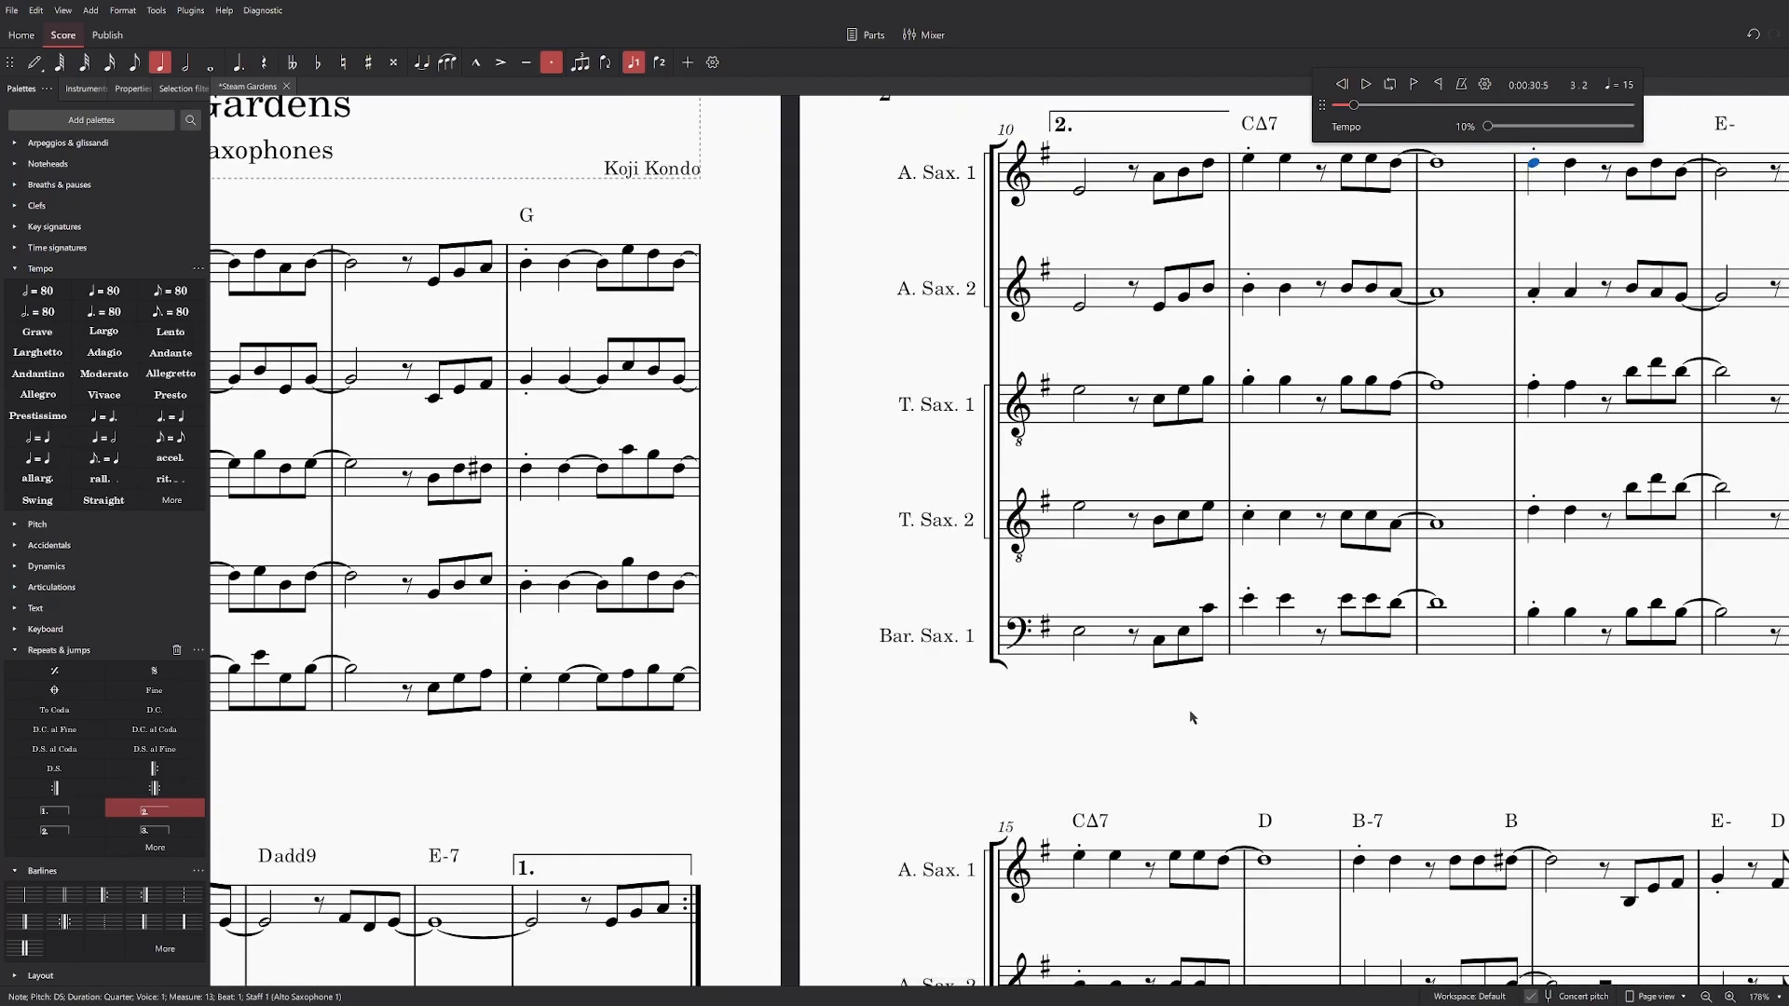
drag(1685, 563, 990, 628)
key(space)
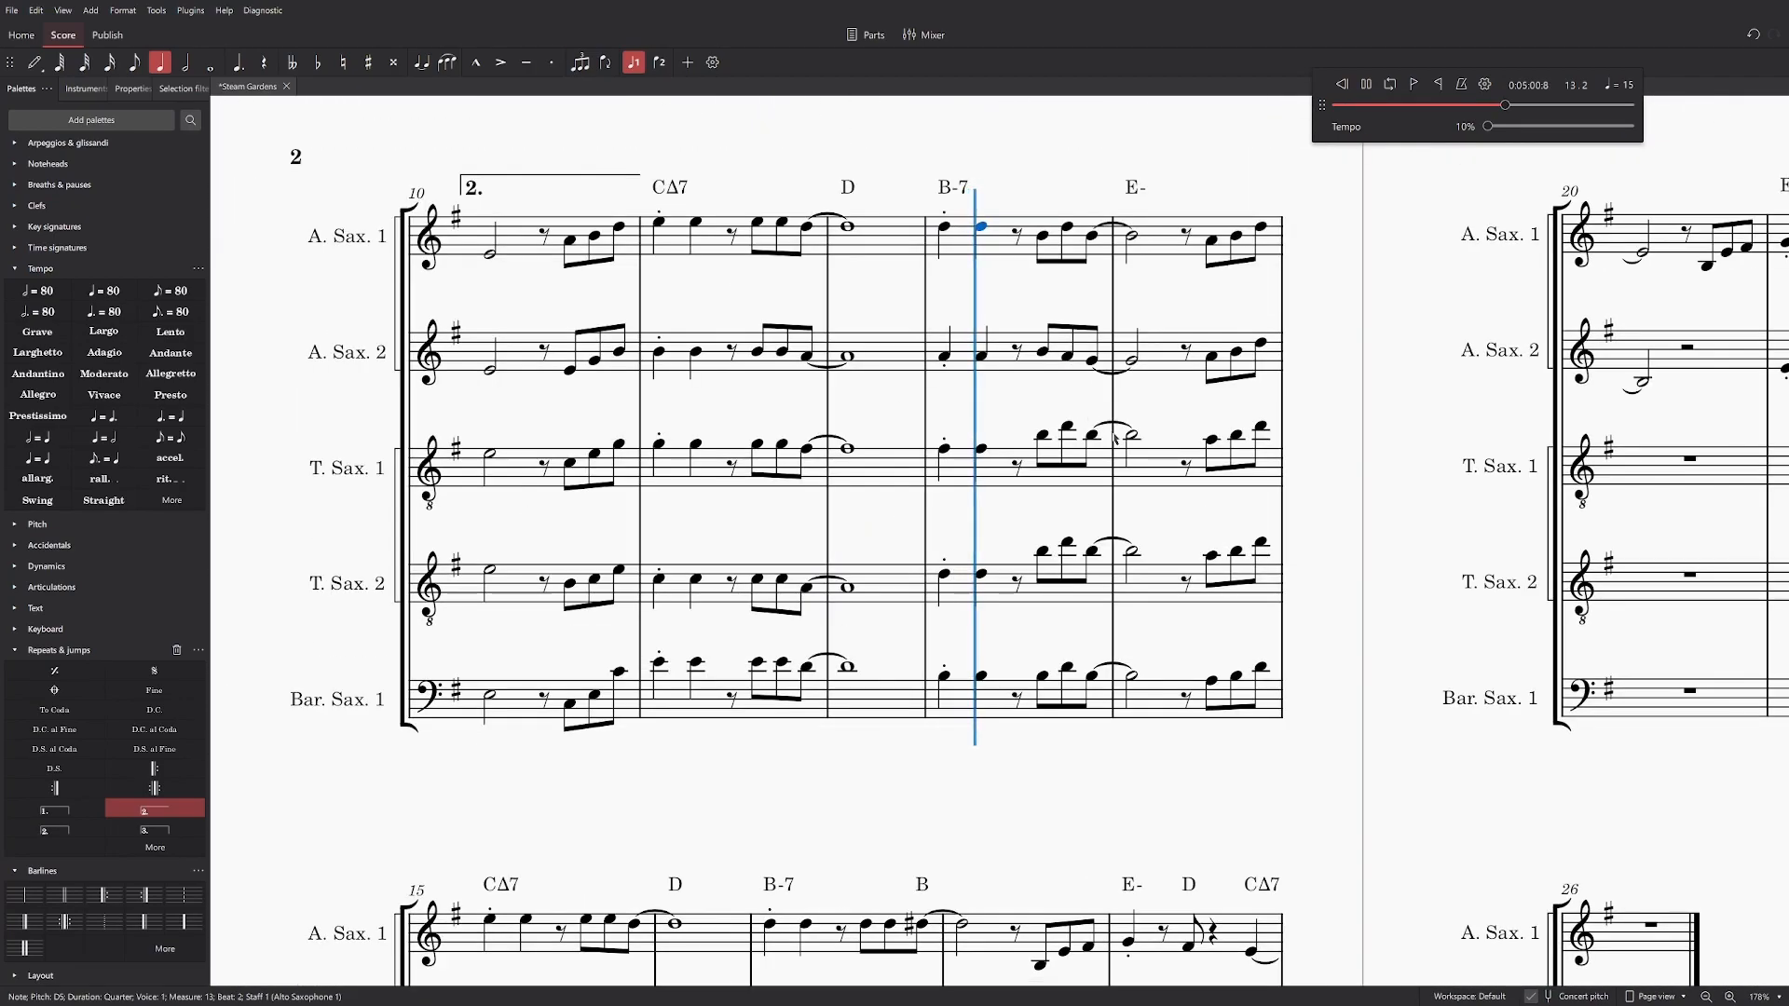
drag(1497, 124, 1535, 136)
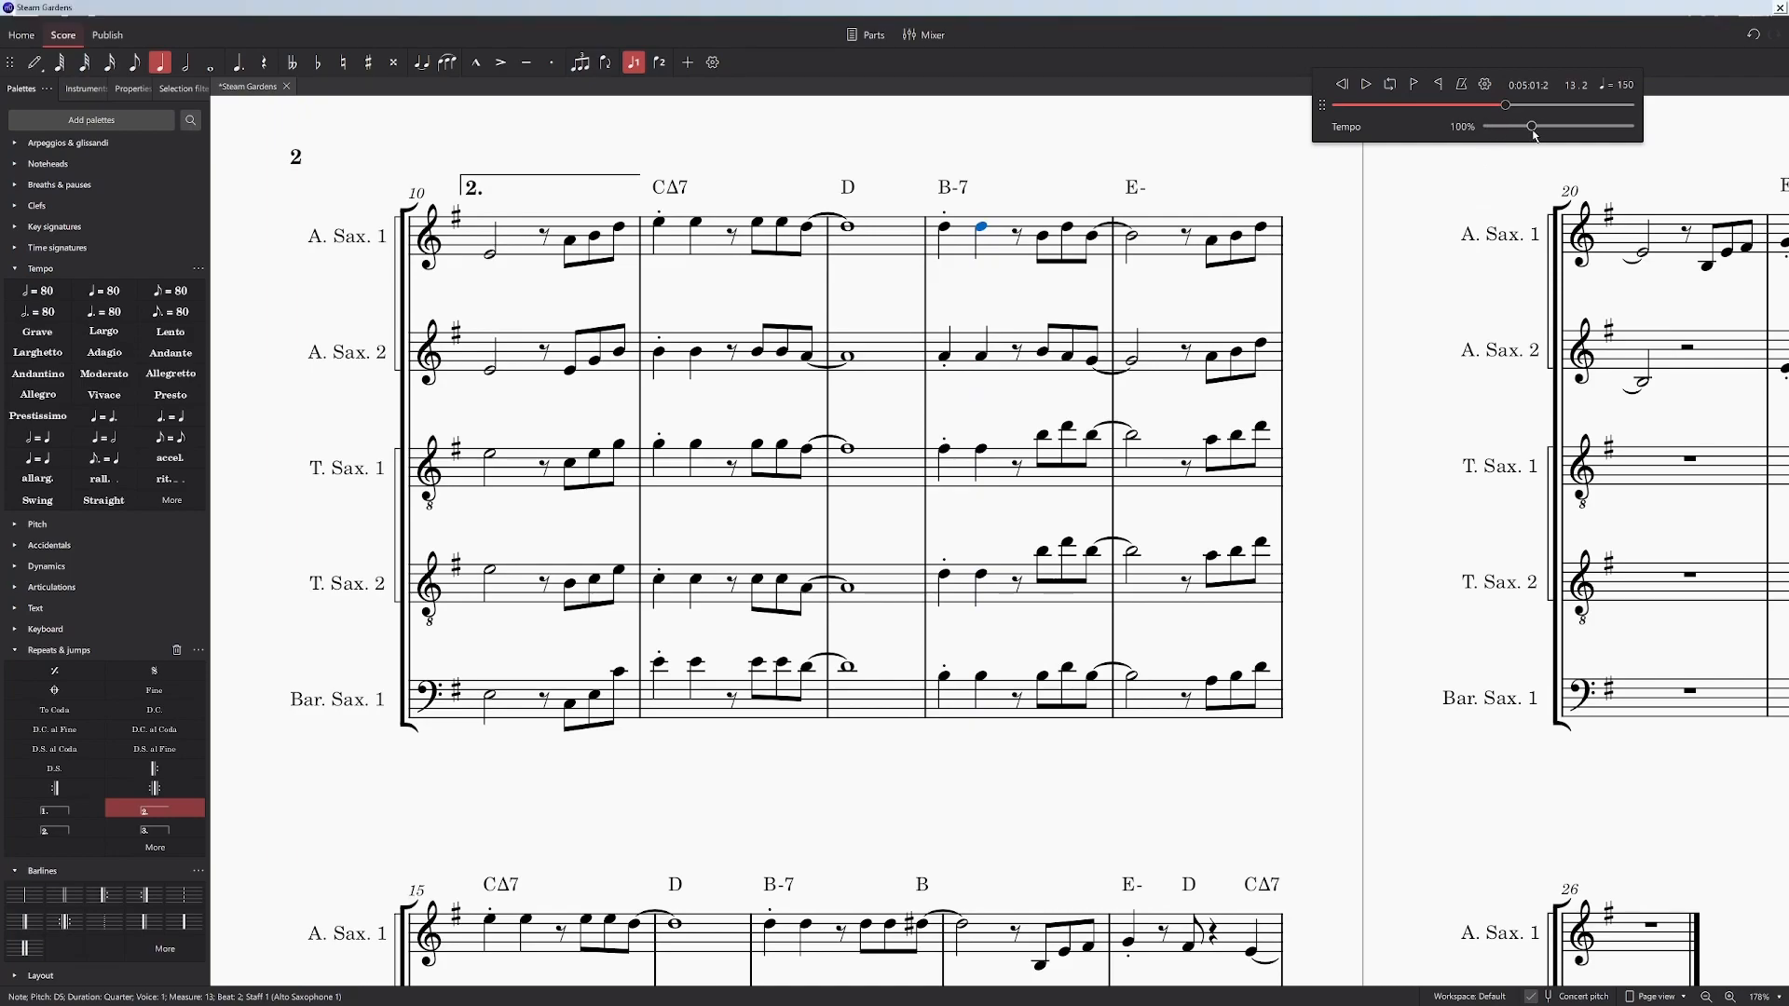
Step: Play back the score from measure 11 through the B-7 chord
click(658, 222)
key(space)
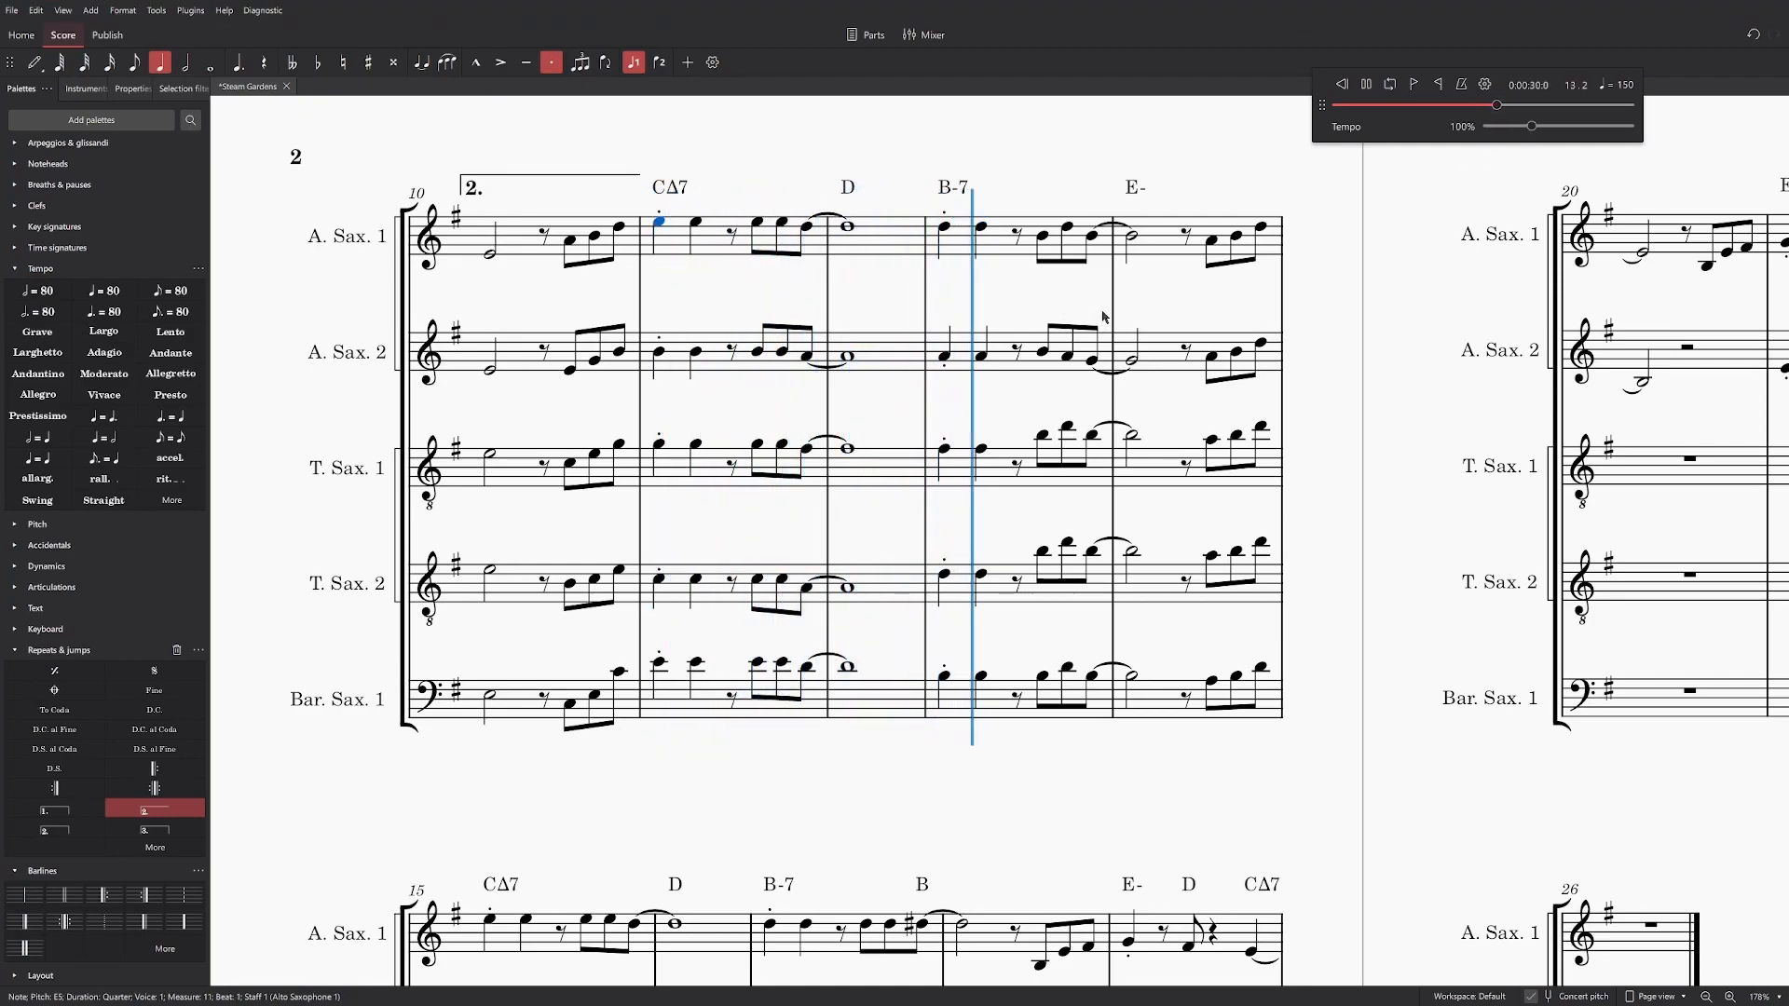
key(space)
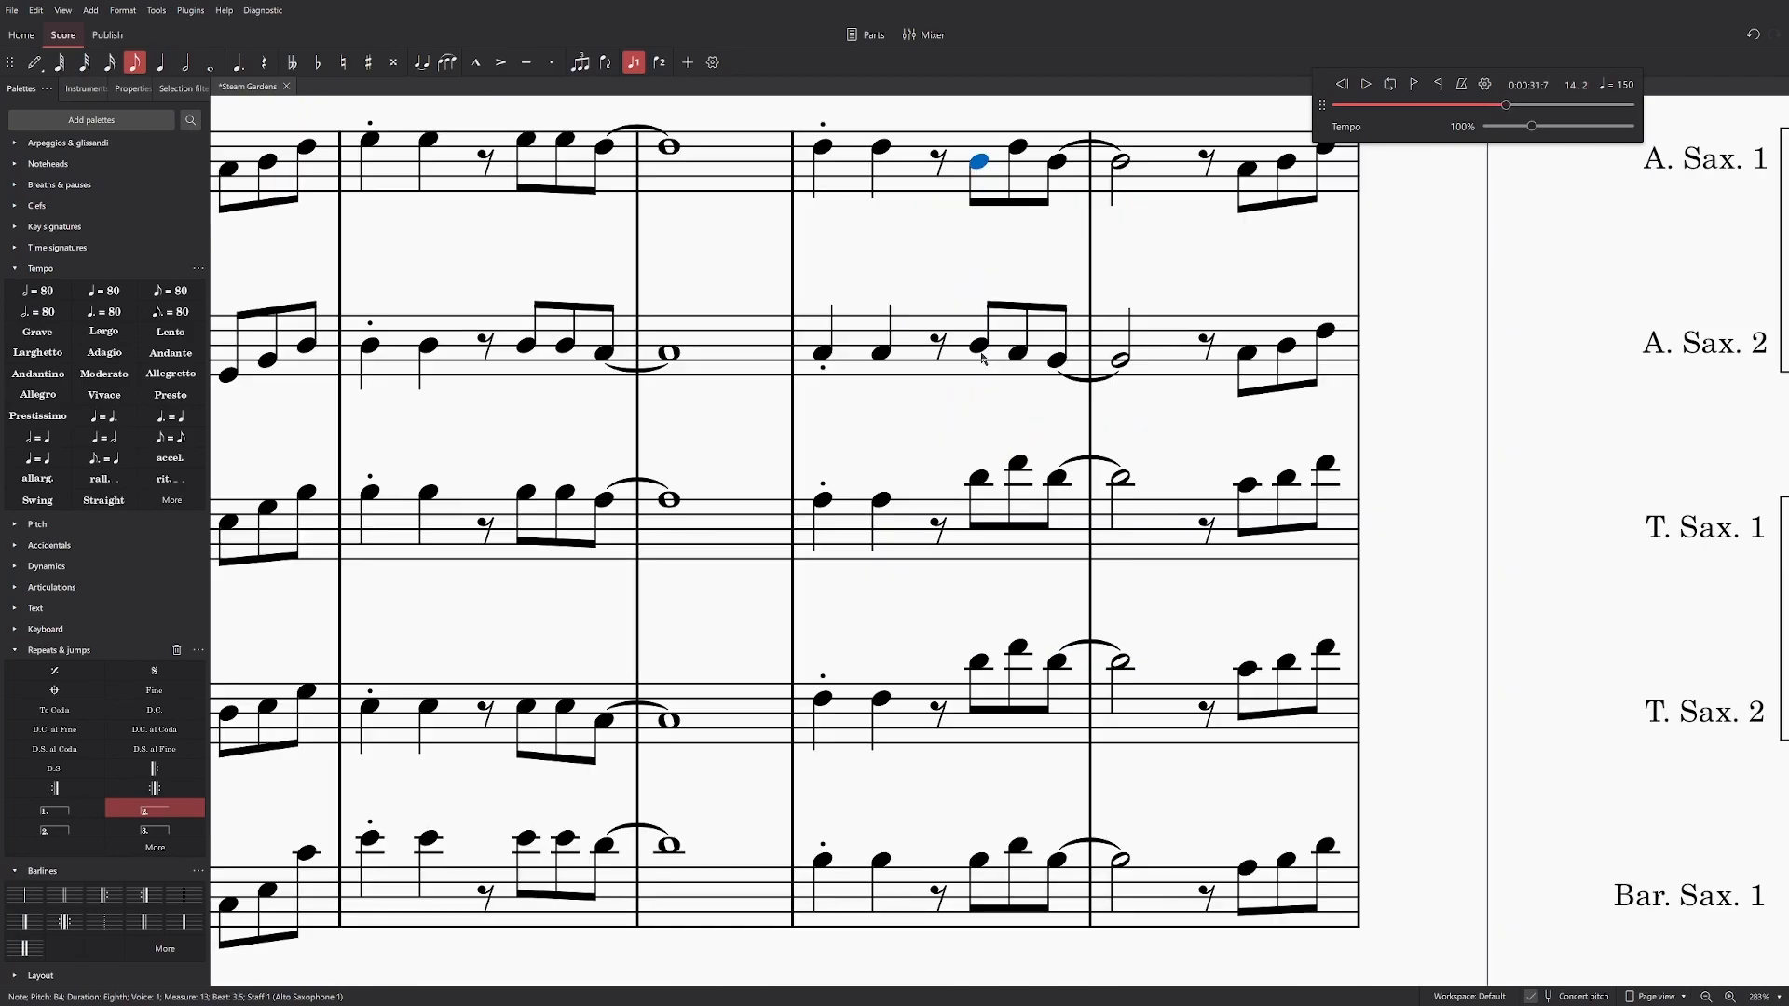
Step: Lower the first eighth note of measure 13 to G4 in Alto Saxophone 2, F♯4 in Tenor Saxophone 1 and D4 in Tenor Saxophone 2
click(979, 347)
scroll(997, 419, up, 1)
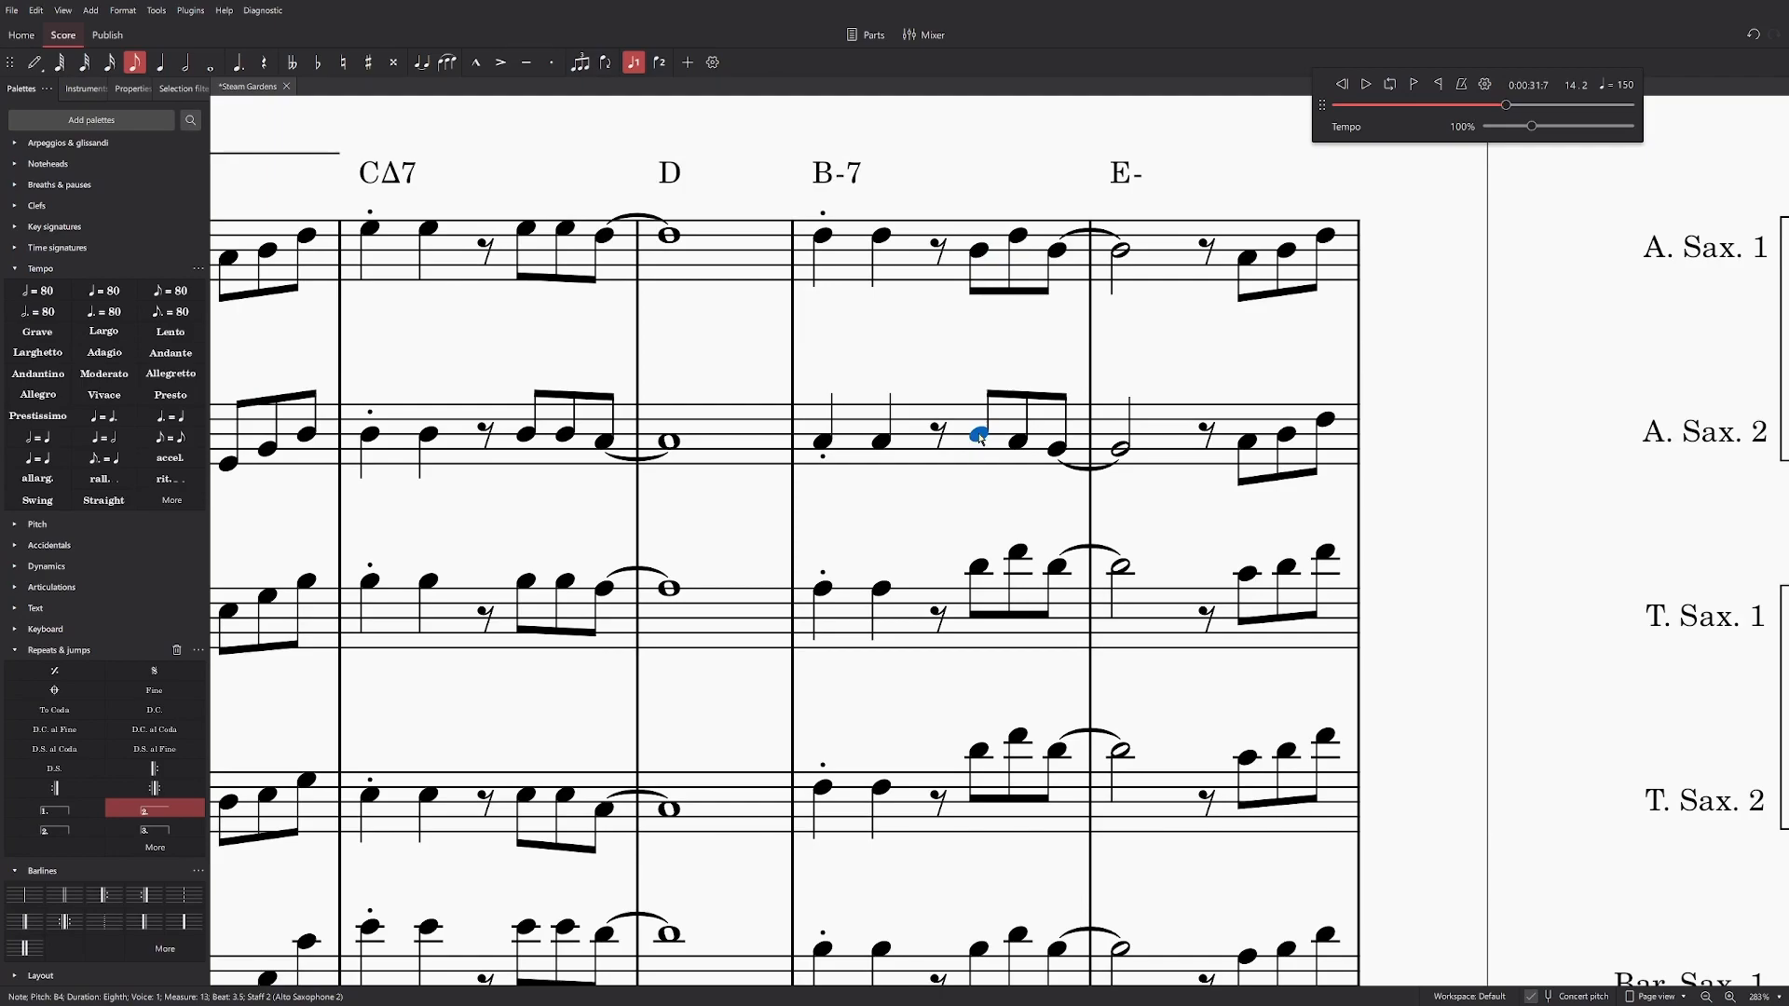
drag(981, 438, 983, 454)
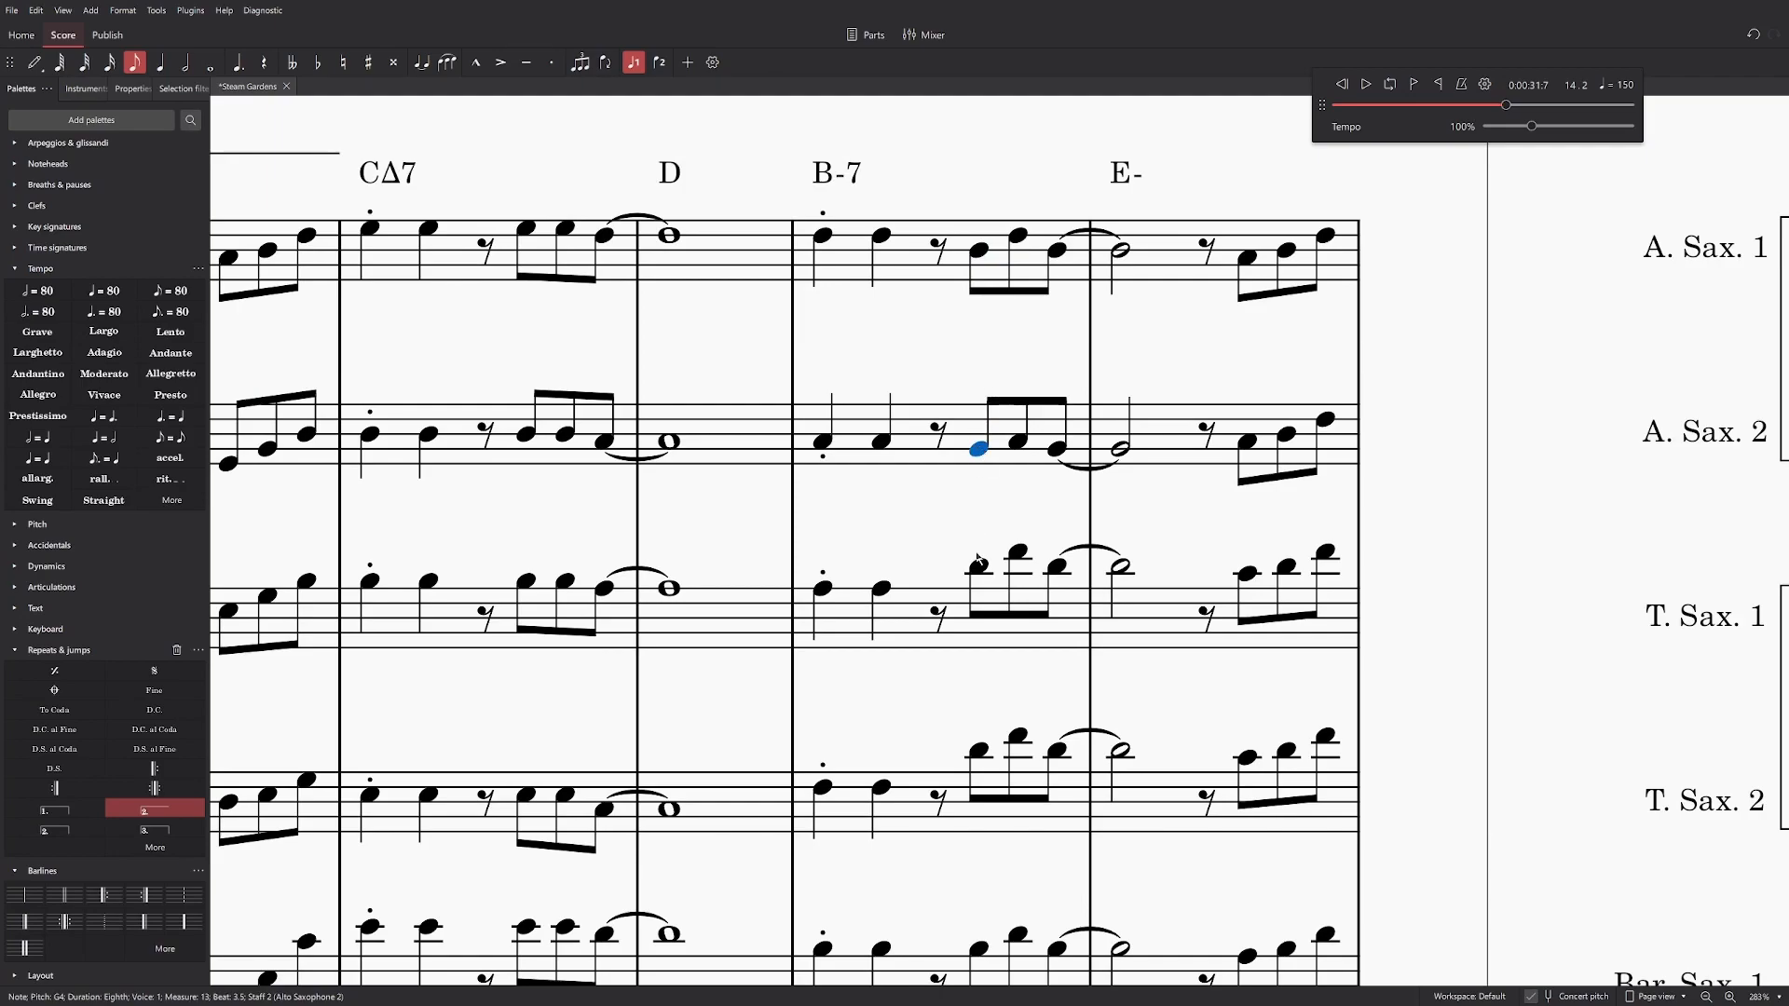
drag(980, 568, 985, 592)
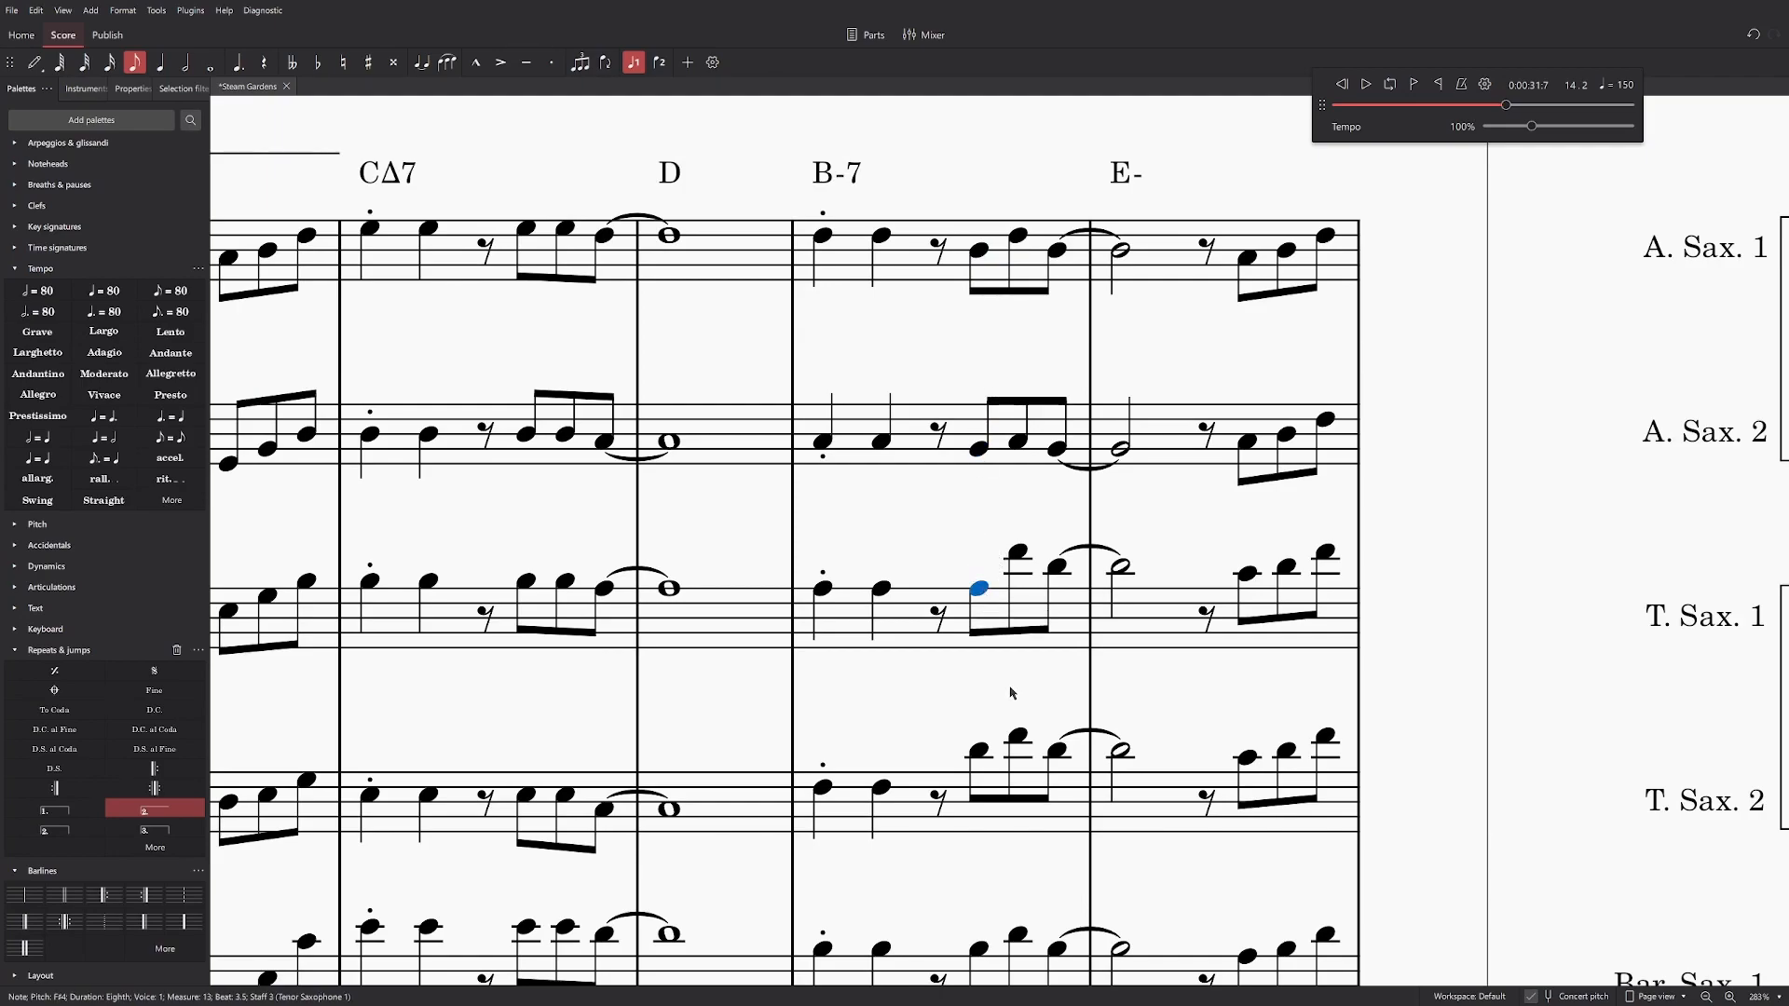
scroll(1018, 701, down, 1)
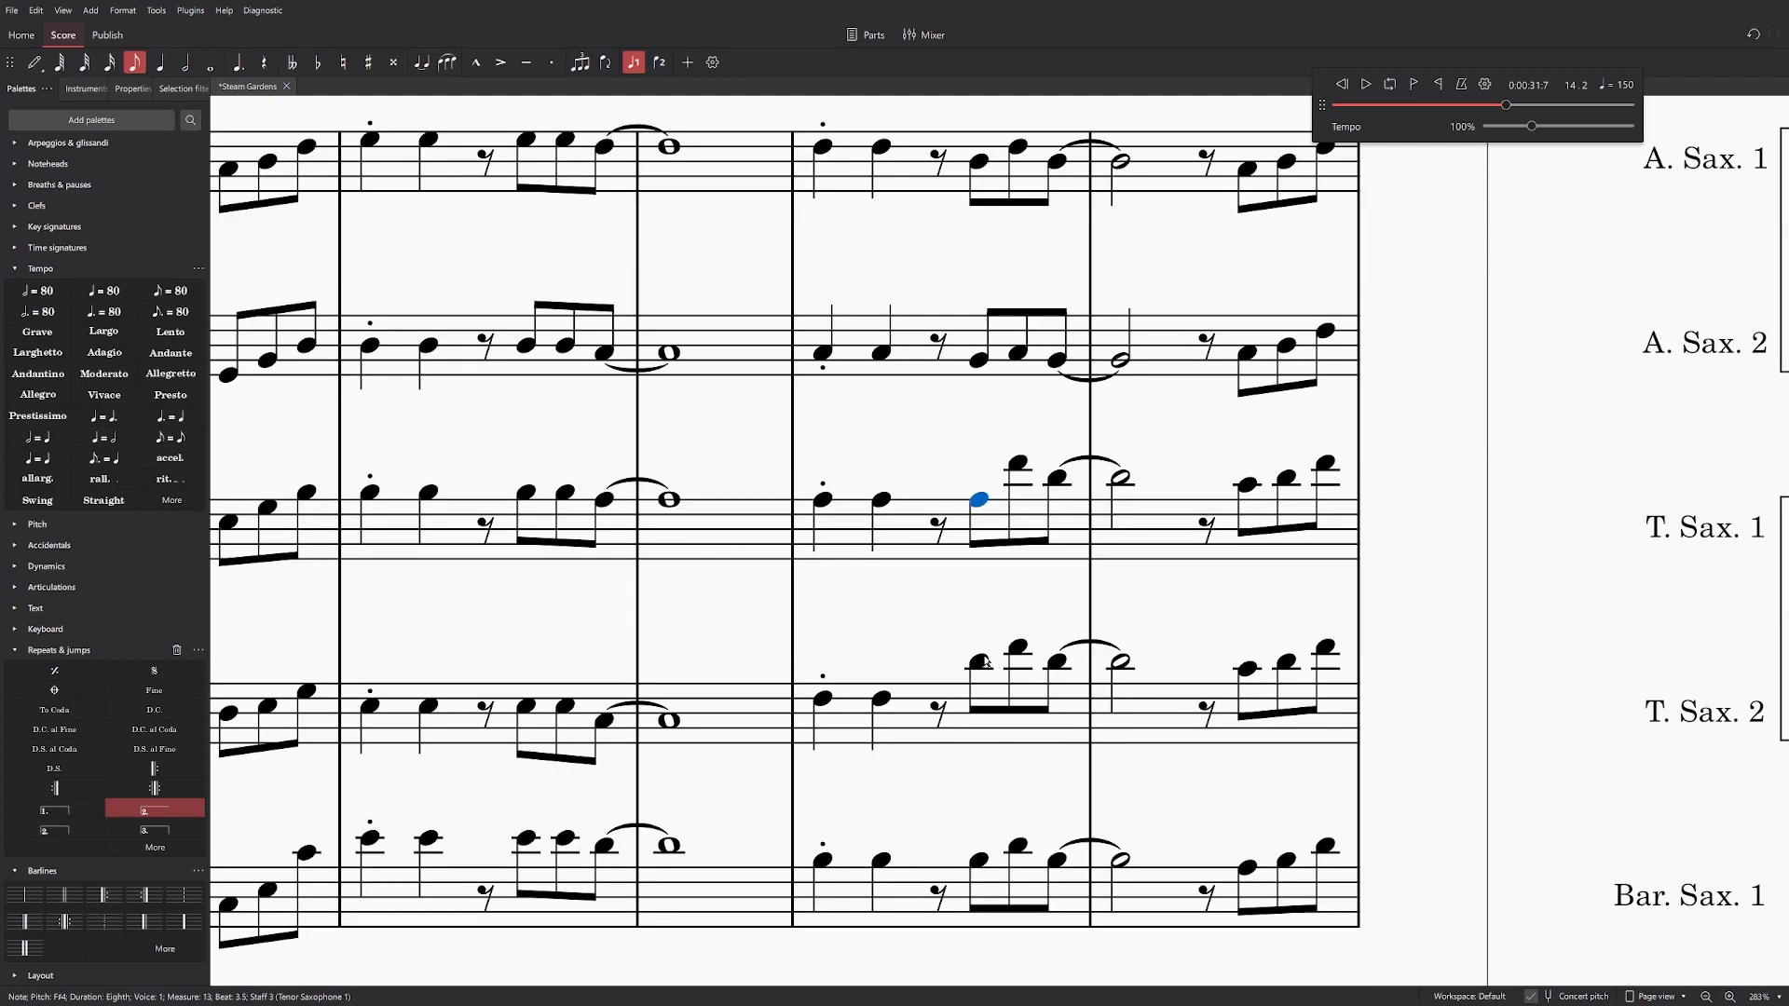
drag(981, 668, 985, 706)
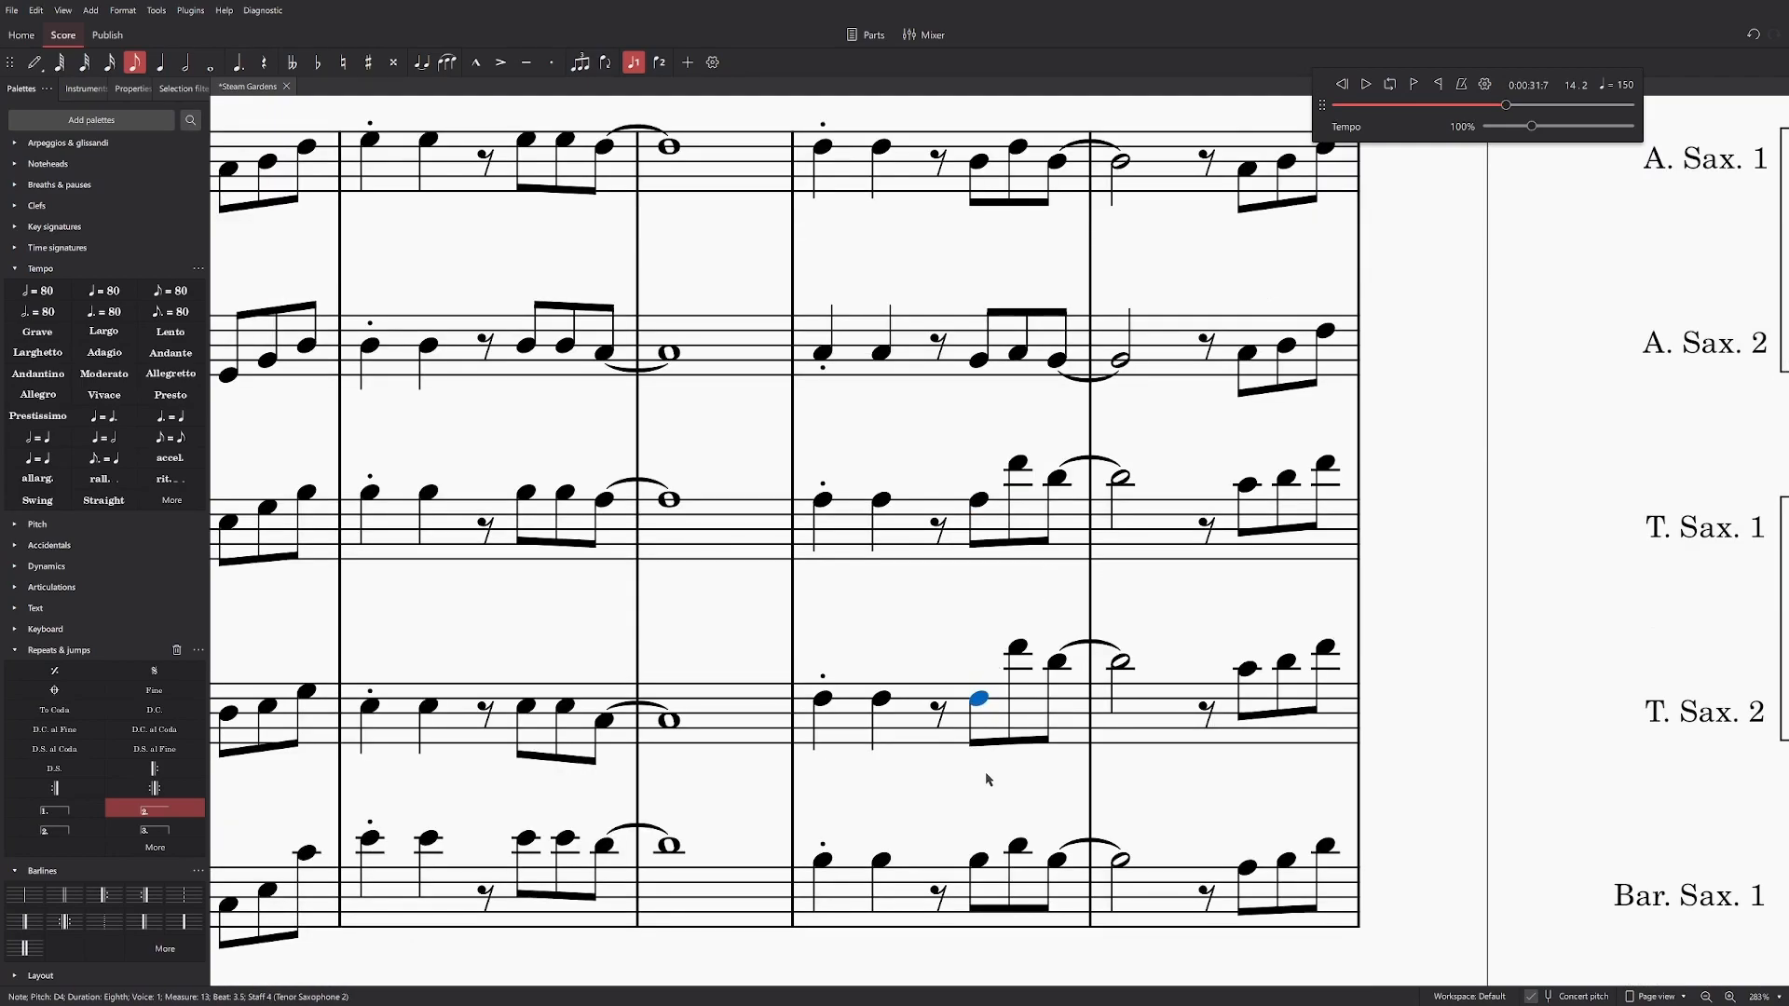
Step: Audition the first eighth note of measure 13 in Baritone Saxophone 1 against the upper parts
click(980, 856)
click(983, 698)
click(983, 861)
click(983, 701)
click(1023, 811)
click(983, 859)
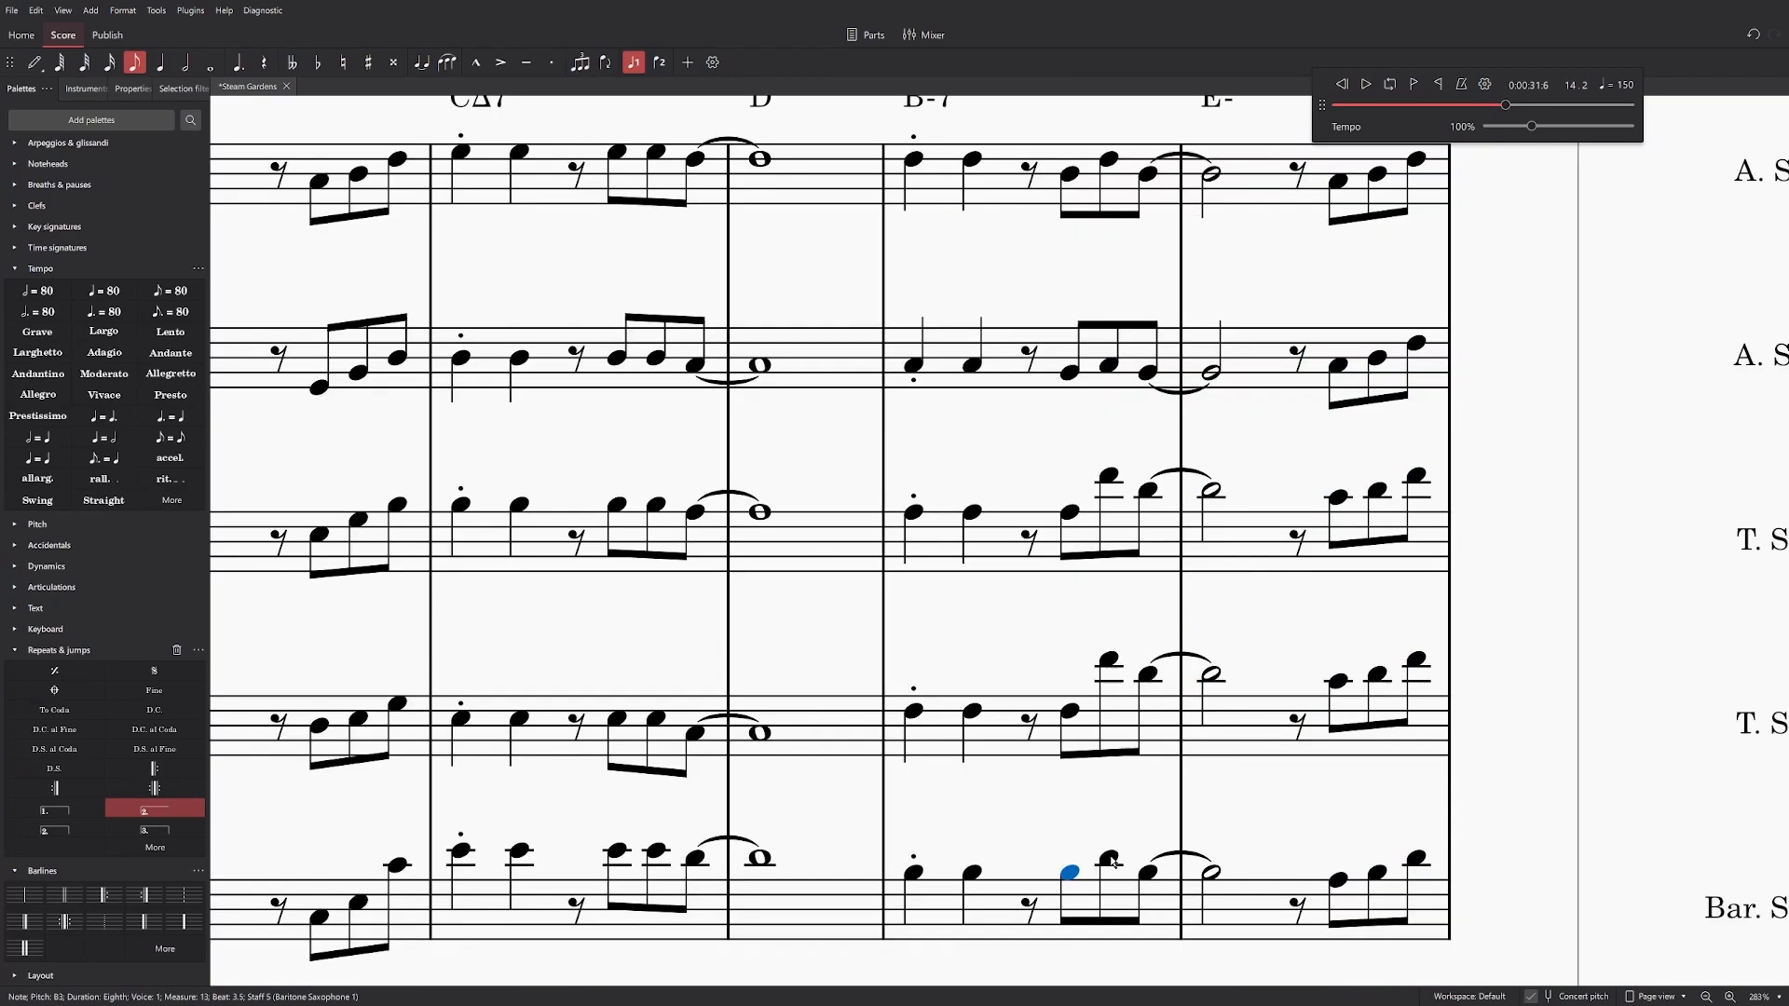
key(alt+Up)
key(alt+Up)
key(alt+Up)
click(1072, 181)
Step: Try F♯4 in Tenor Saxophone 1 and D4 in Tenor Saxophone 2 on the last eighth note of measure 13
click(1152, 177)
click(1152, 376)
click(1152, 515)
click(1149, 674)
key(f)
click(1109, 159)
key(ctrl+z)
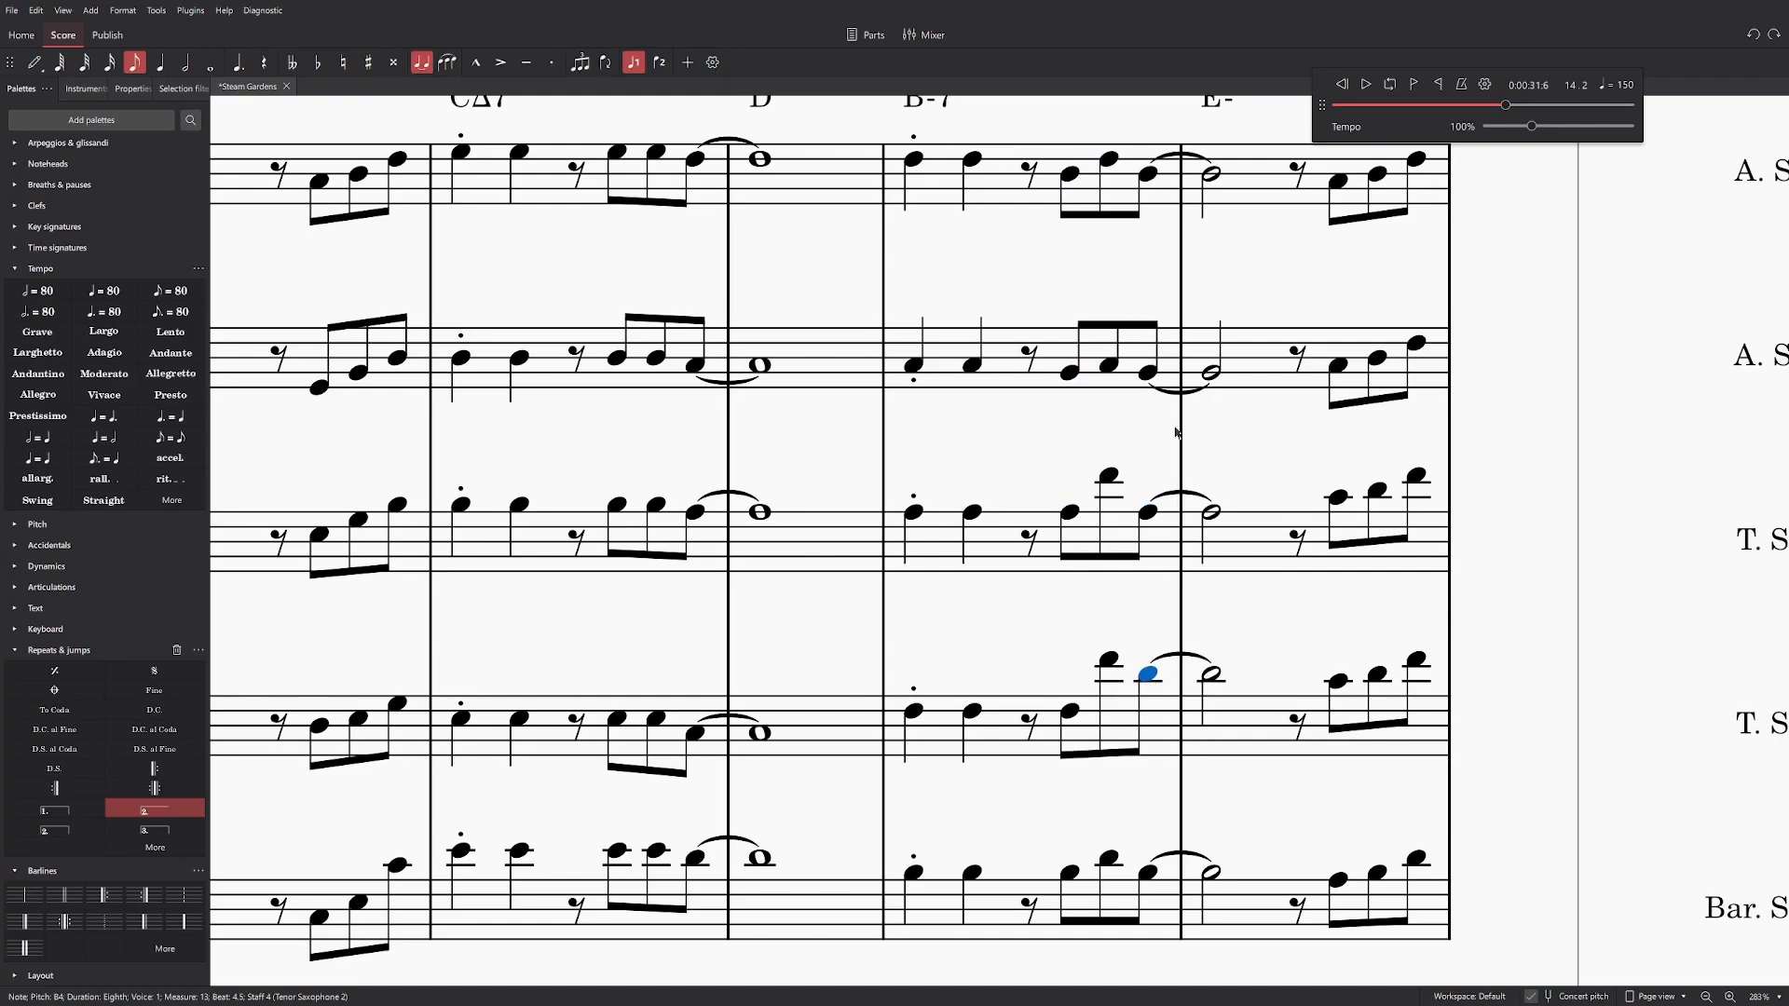
key(ctrl+y)
key(ctrl+z)
key(ctrl+y)
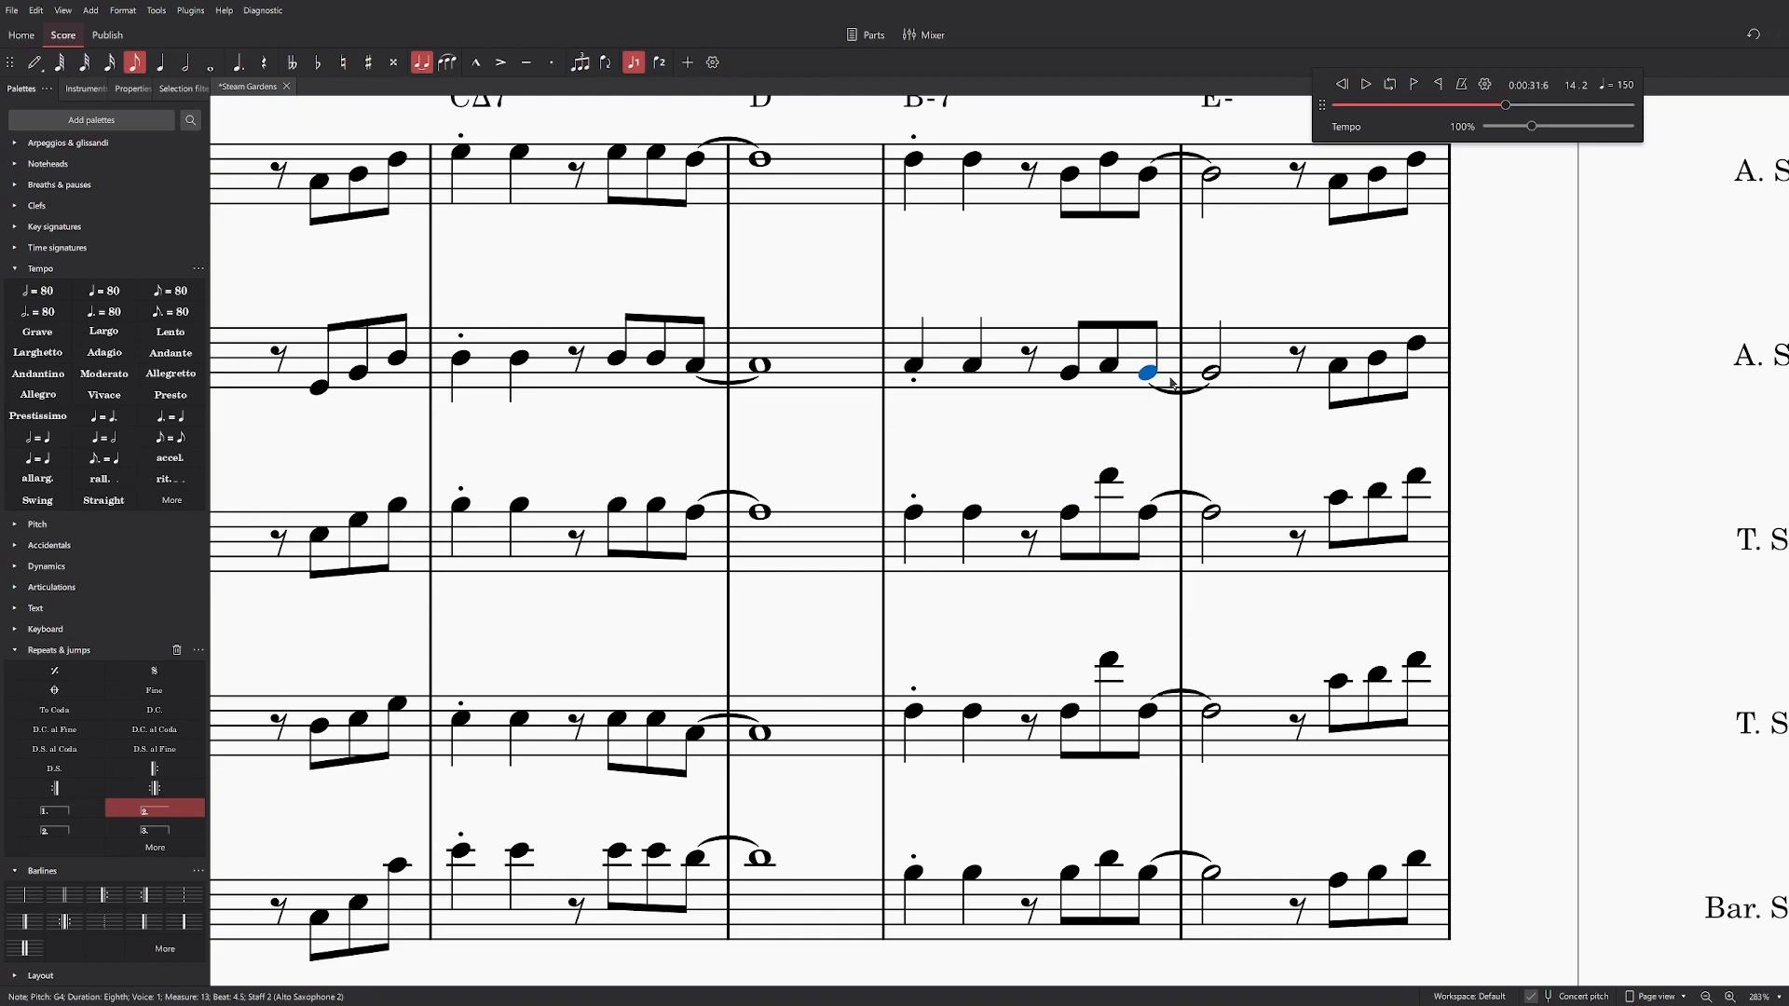
Step: Set the beat 4 eighth note of measure 13 to D4 in Tenor Saxophone 1 and F♯4 in Tenor Saxophone 2
click(1111, 161)
click(1109, 365)
scroll(1141, 382, up, 1)
scroll(1104, 480, down, 1)
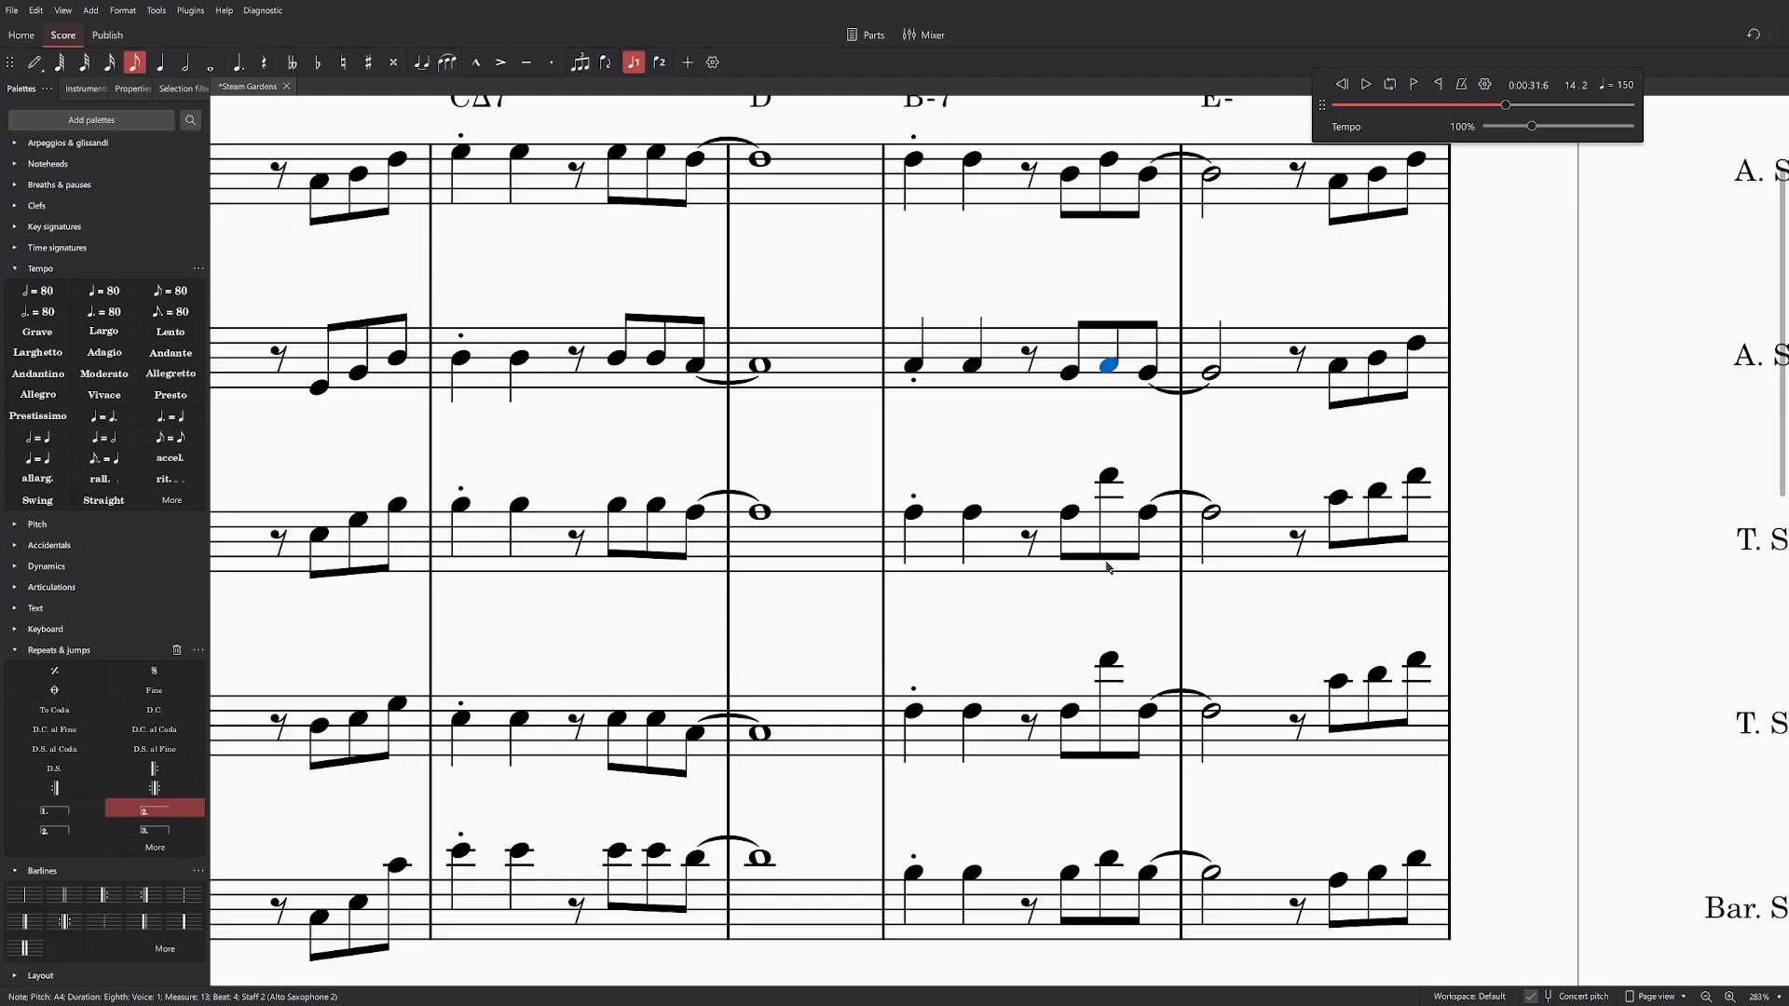
drag(1106, 477, 1109, 518)
mouse_move(1111, 664)
mouse_down()
mouse_move(1114, 729)
mouse_move(1108, 695)
mouse_up()
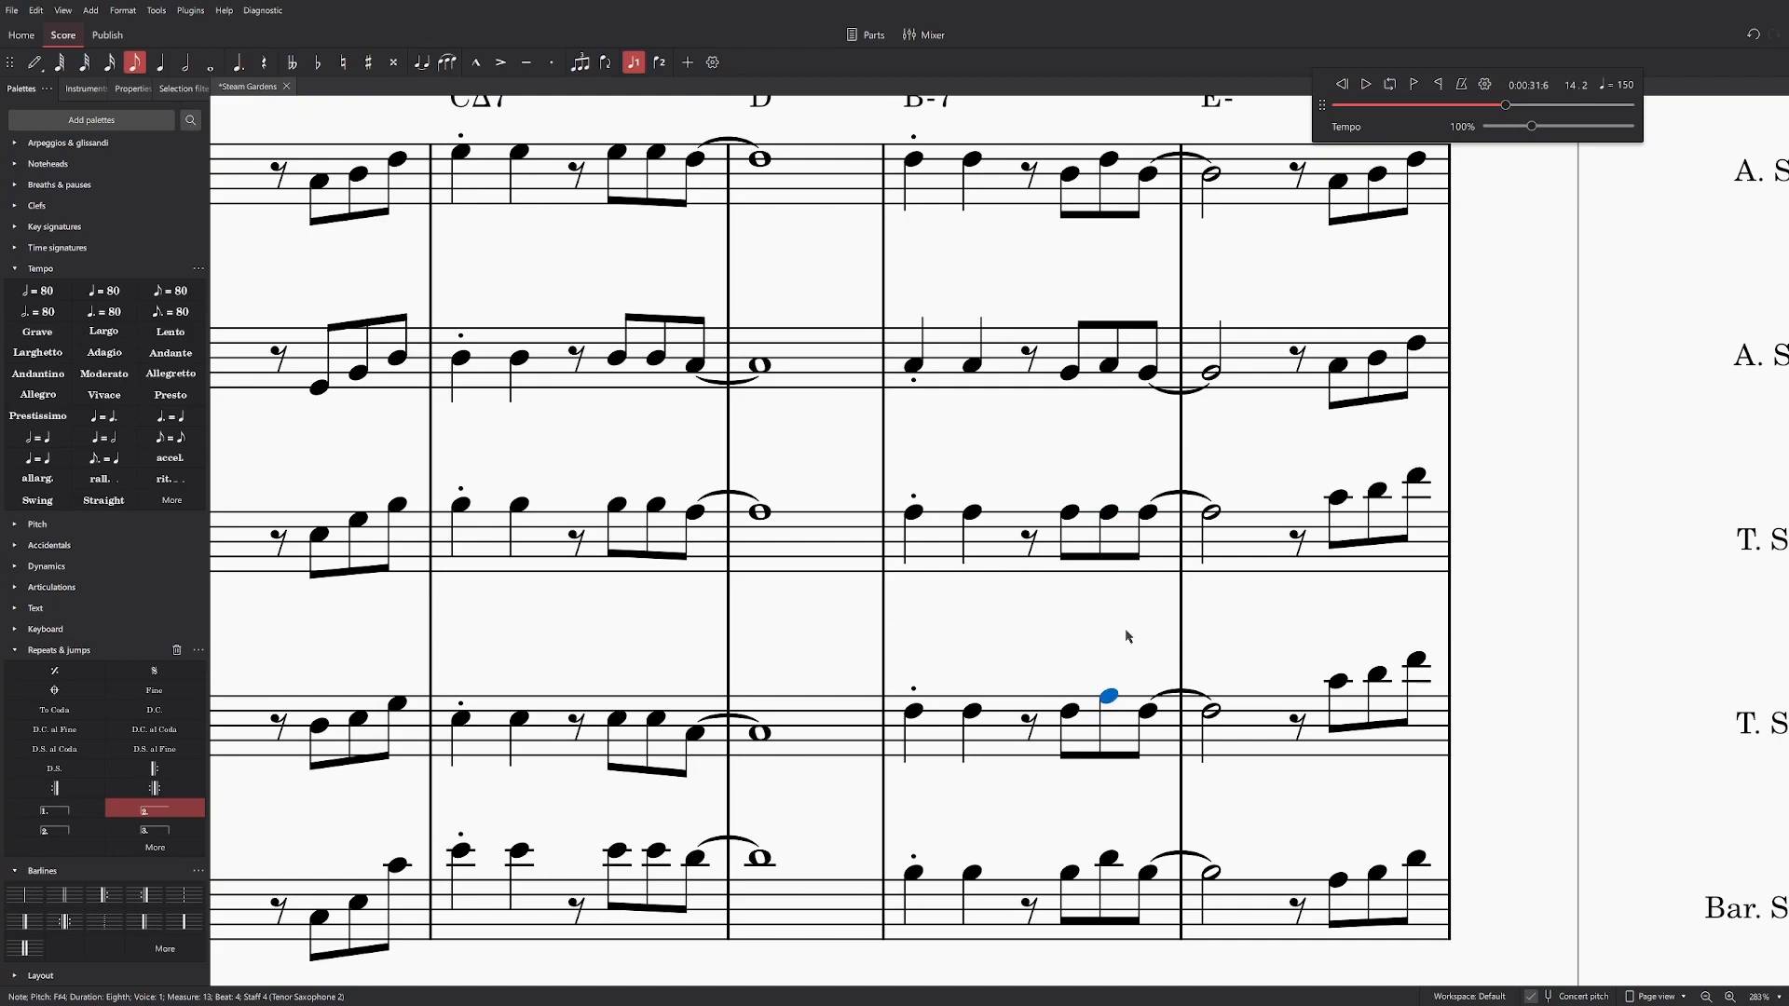
drag(1109, 512, 1110, 526)
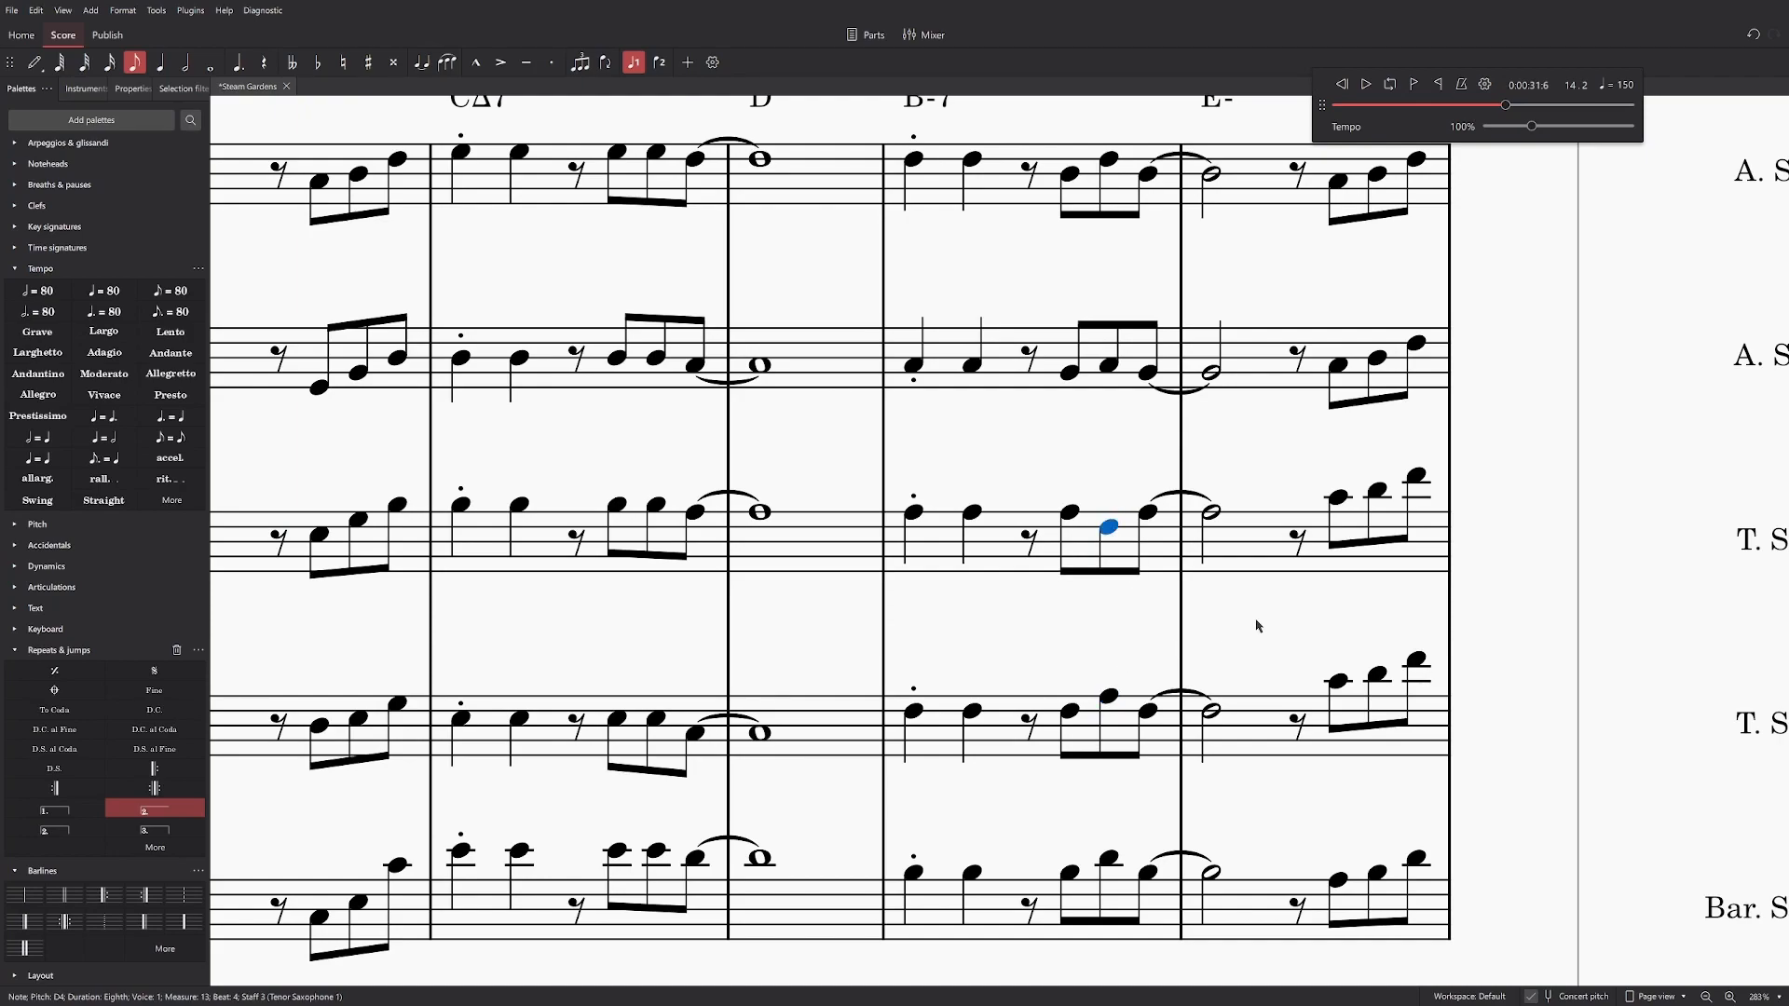
Step: Check the beat 4 note in Baritone Saxophone 1 and play back from measure 13
click(1109, 859)
scroll(1126, 641, left, 1)
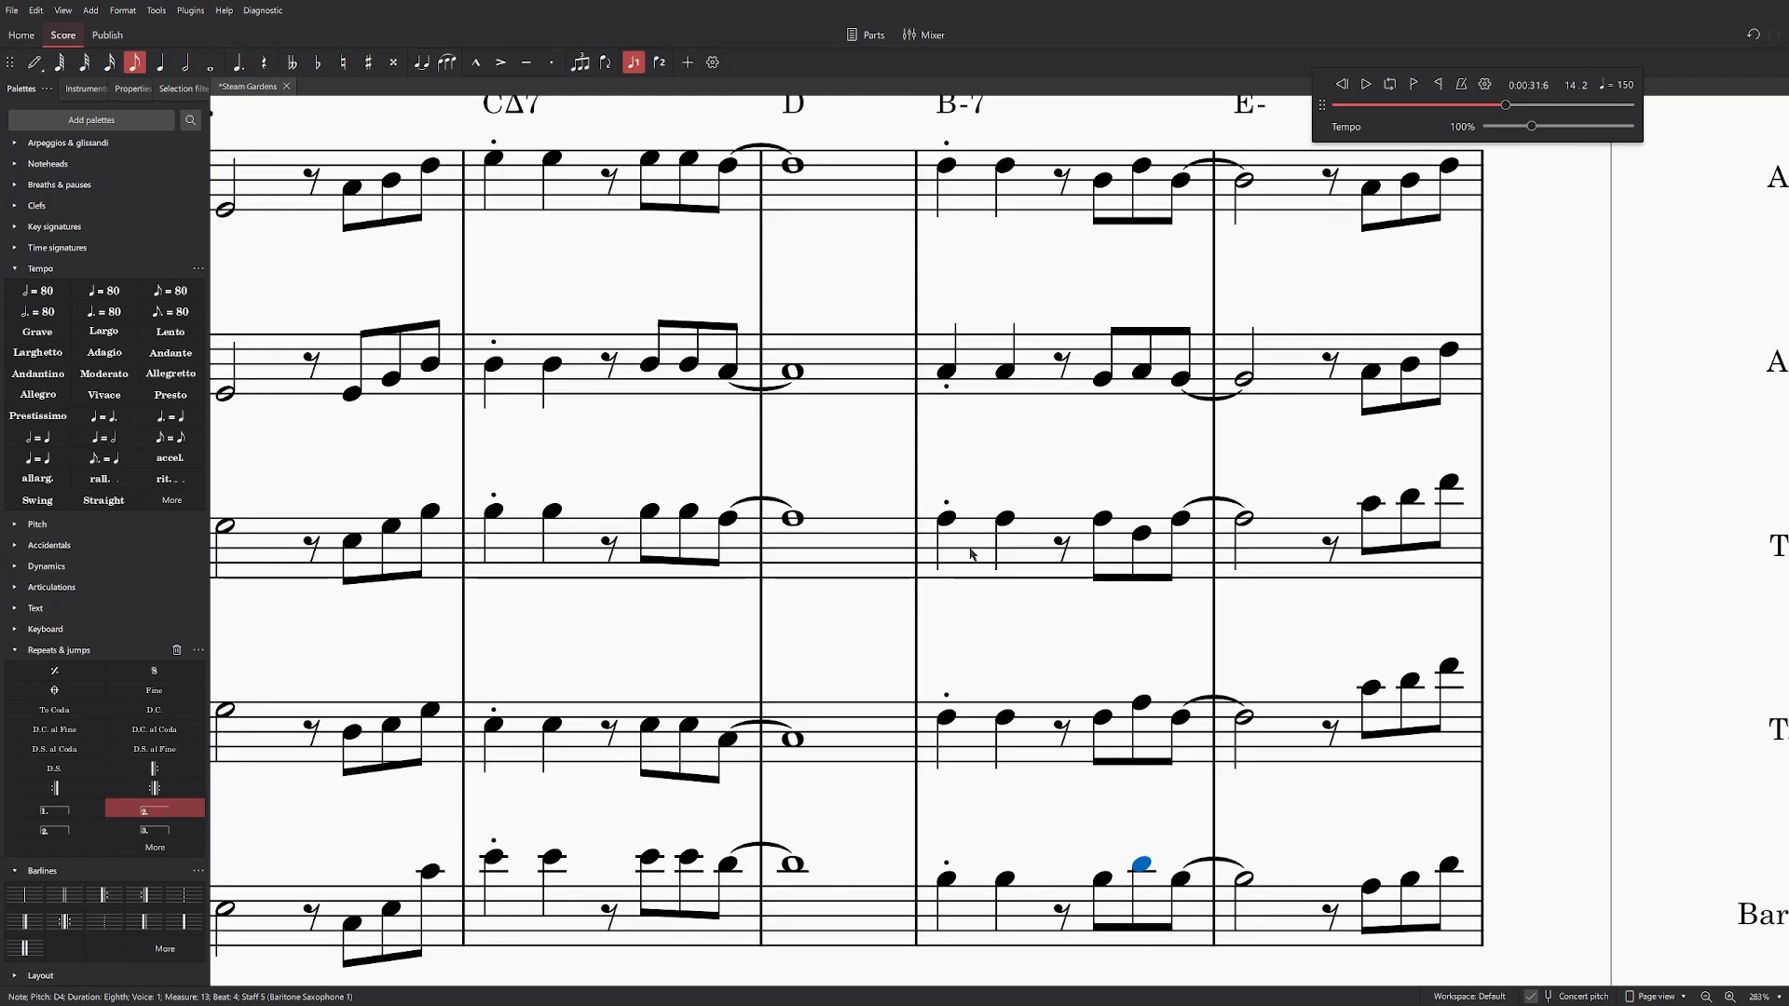
key(Left)
click(1145, 863)
key(ctrl+Left)
key(space)
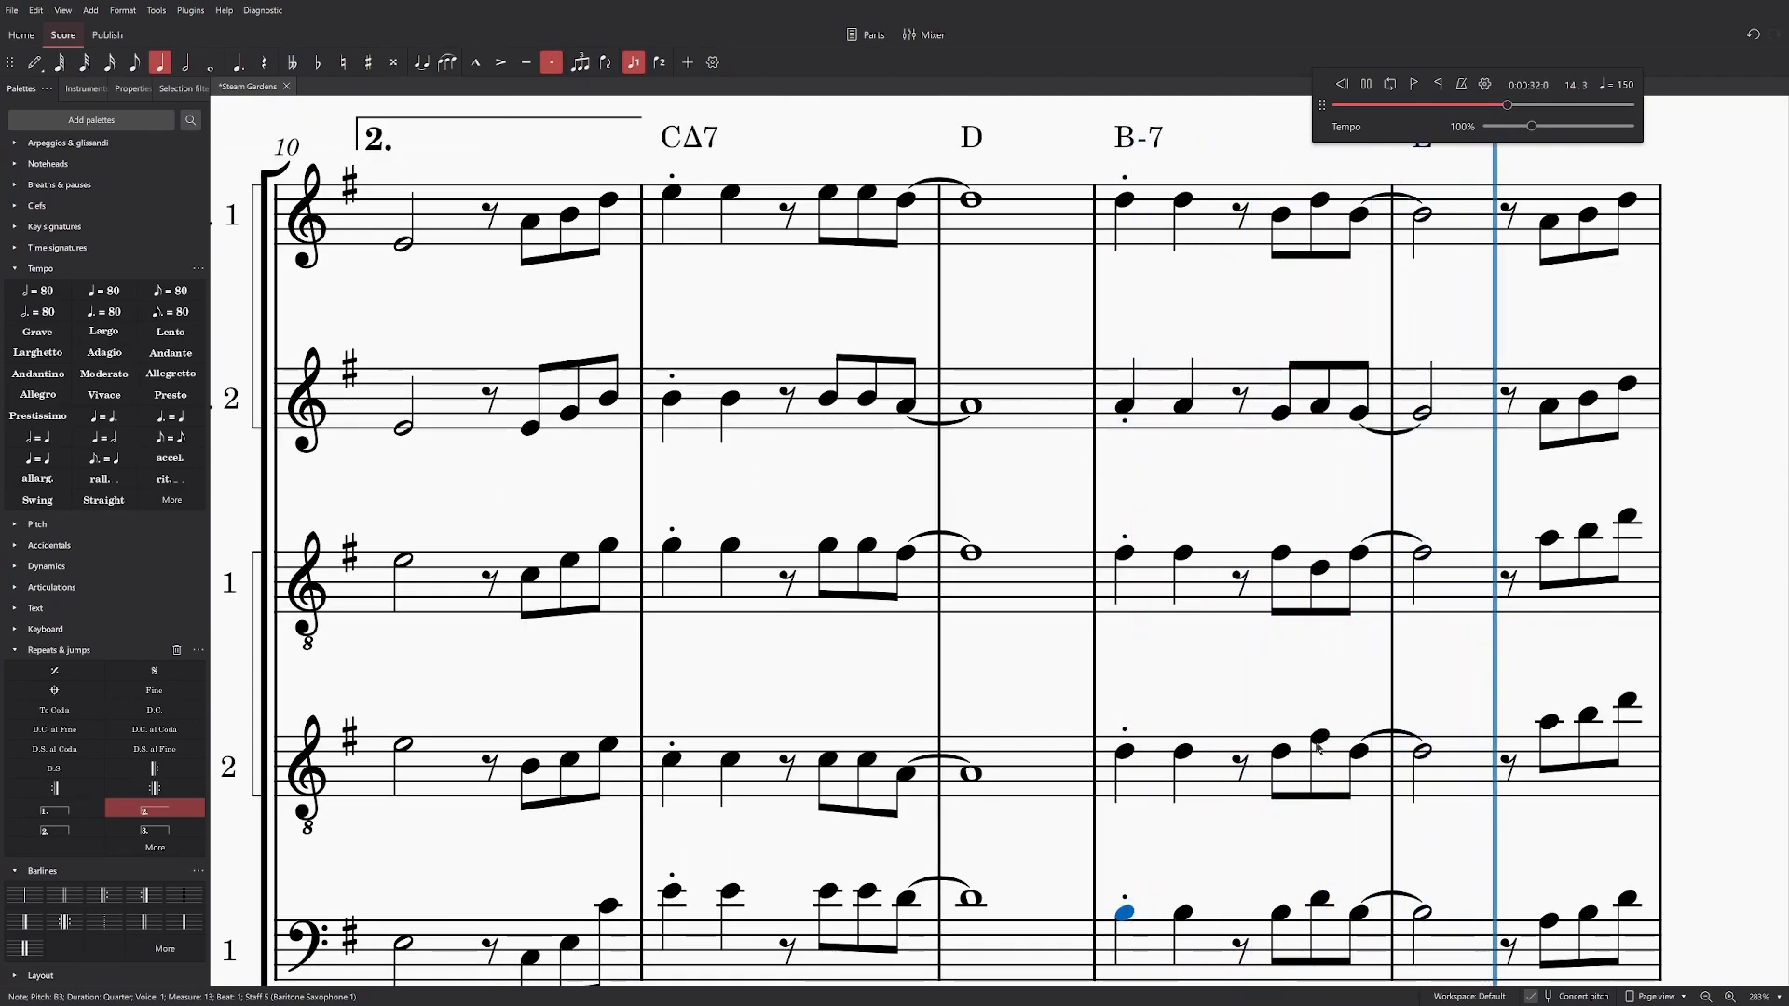
key(space)
Step: Lower the last eighth note of measure 13, tied into measure 14, to E4 in Tenor Saxophone 1 and B3 in Tenor Saxophone 2
key(alt+Down)
key(alt+Up)
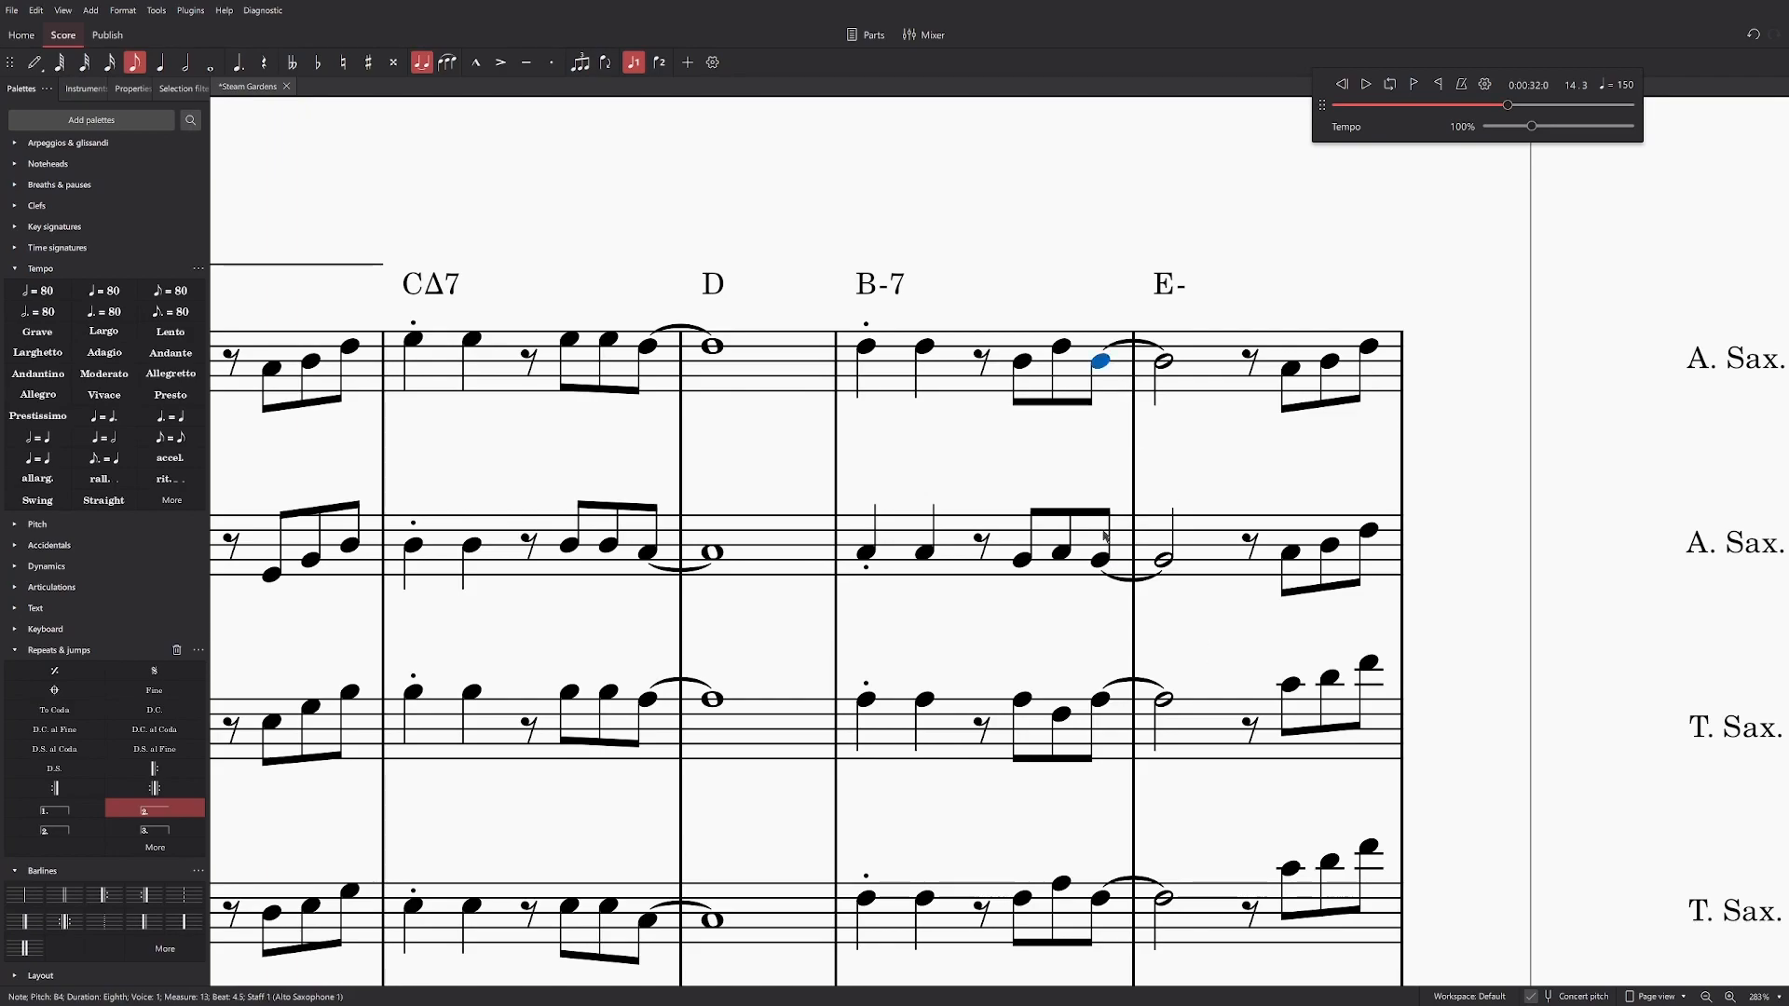
key(alt+Down)
scroll(1266, 699, down, 3)
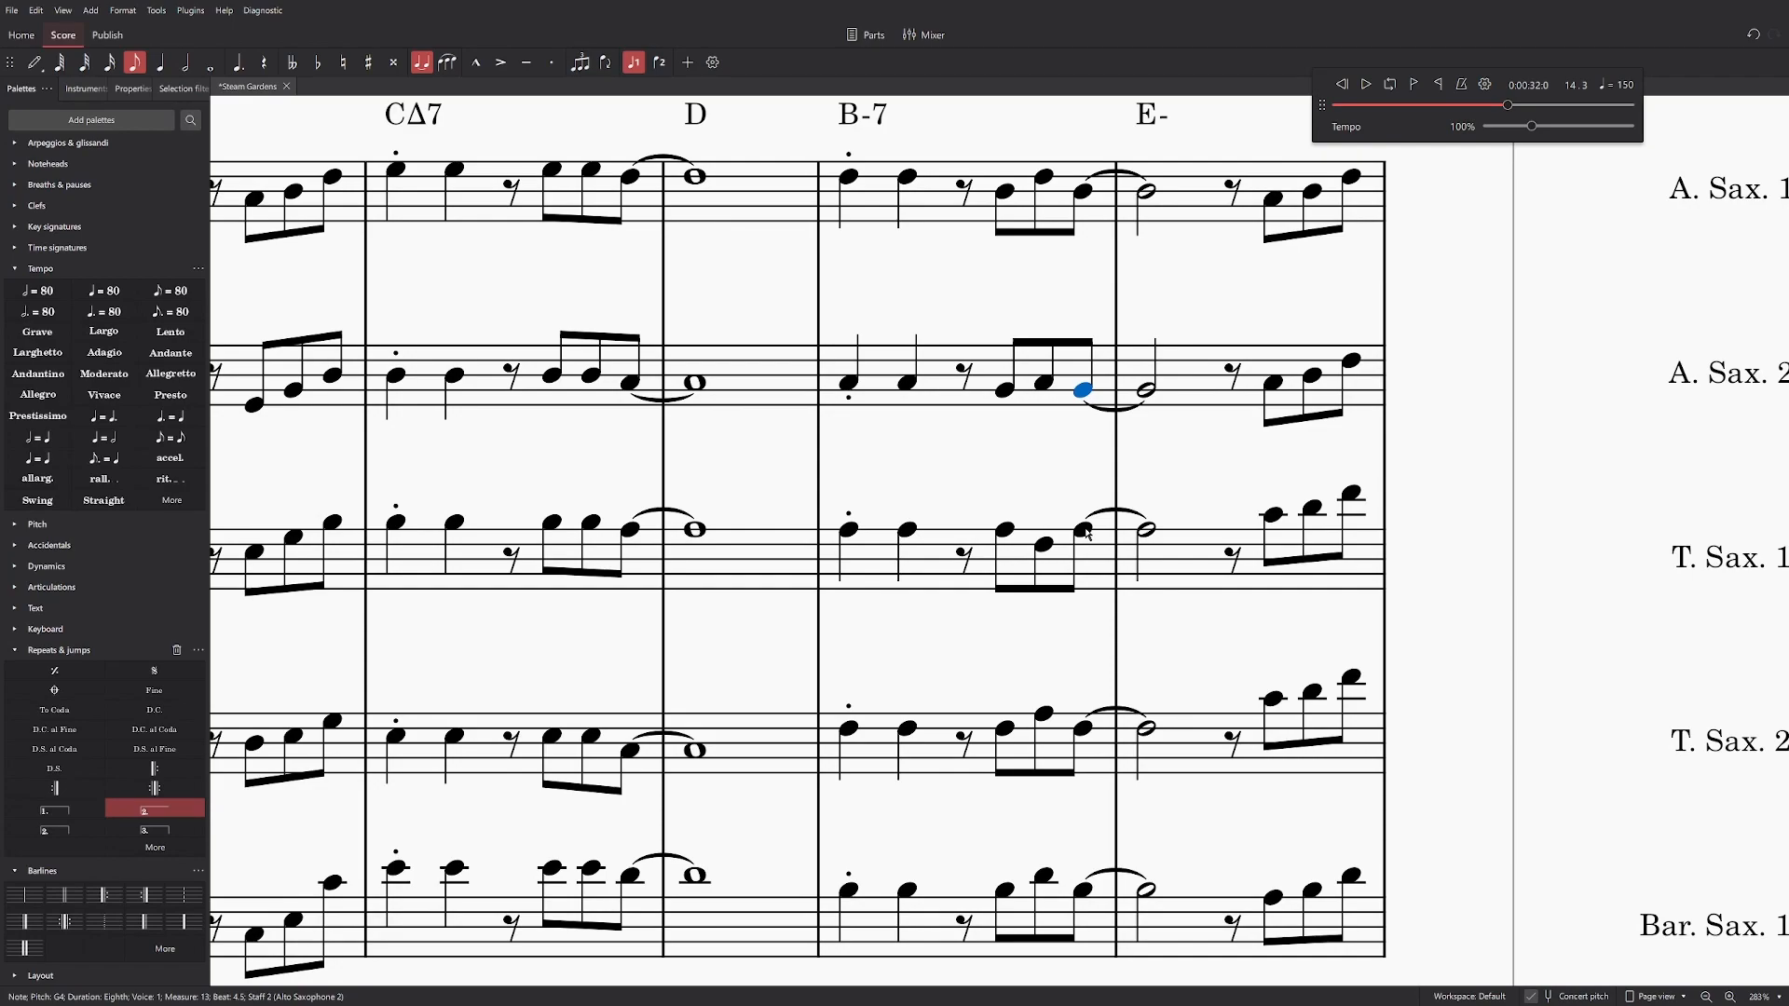
click(1087, 533)
drag(1088, 537, 1083, 520)
click(1084, 389)
click(1086, 524)
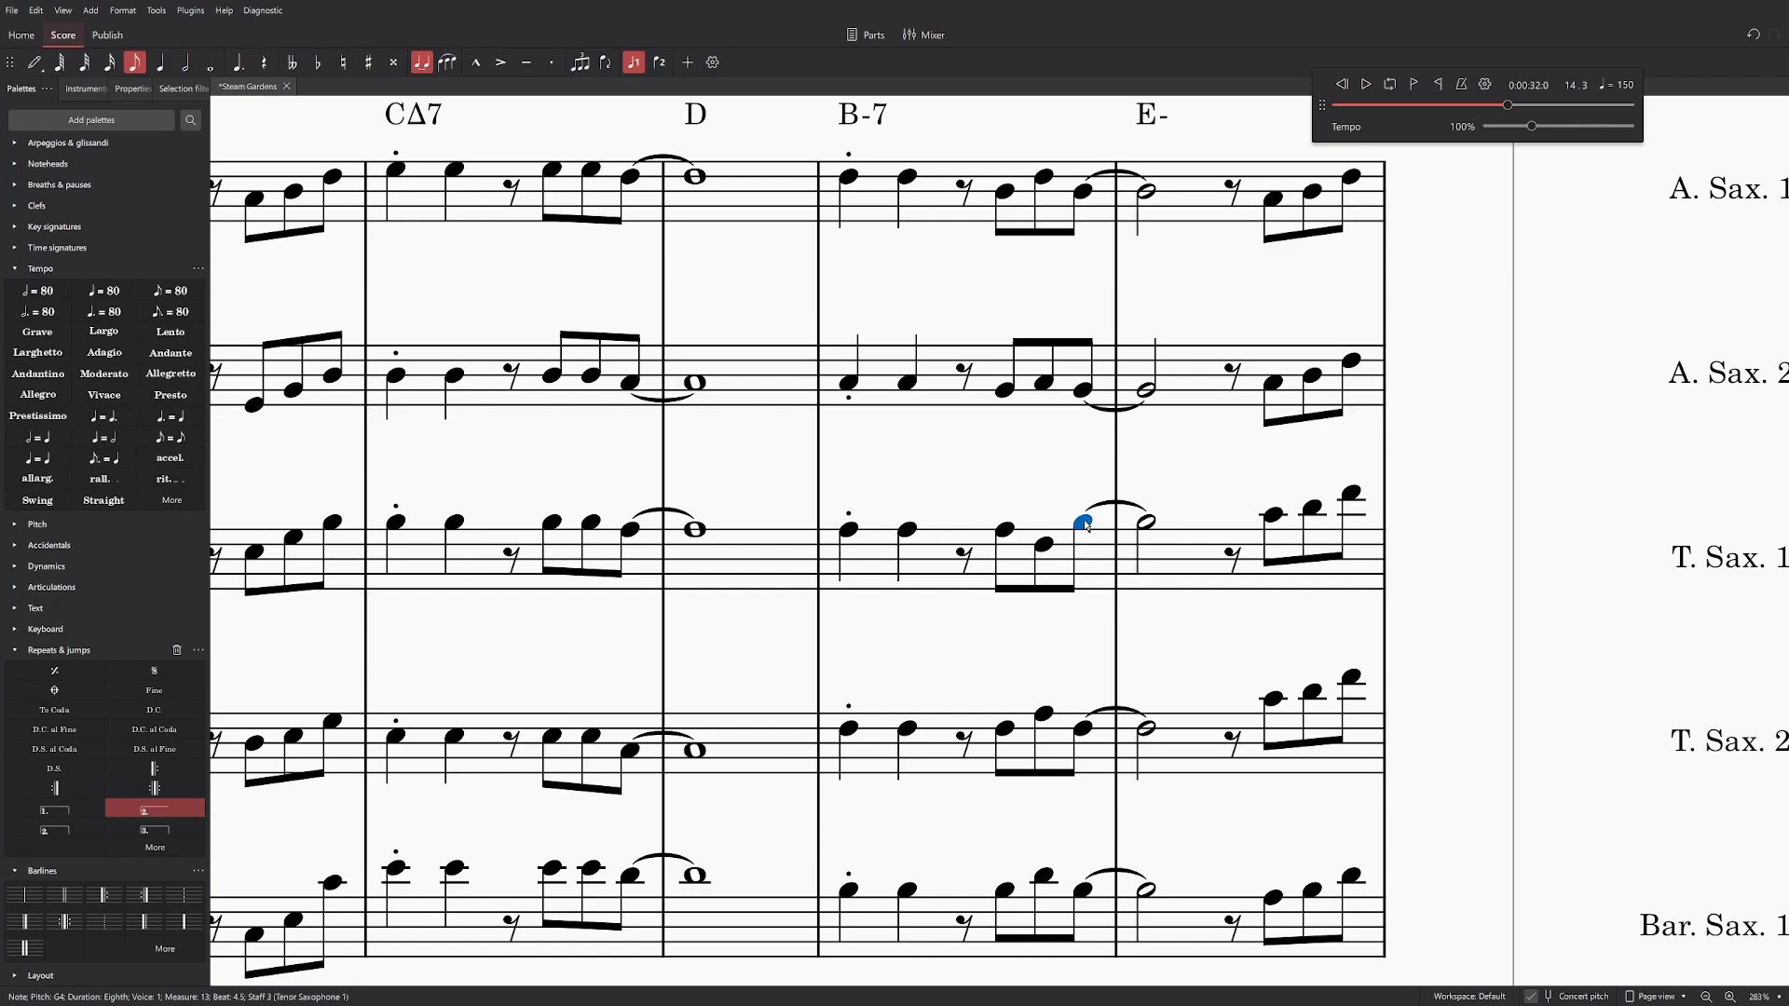
drag(1088, 527, 1087, 543)
click(1083, 728)
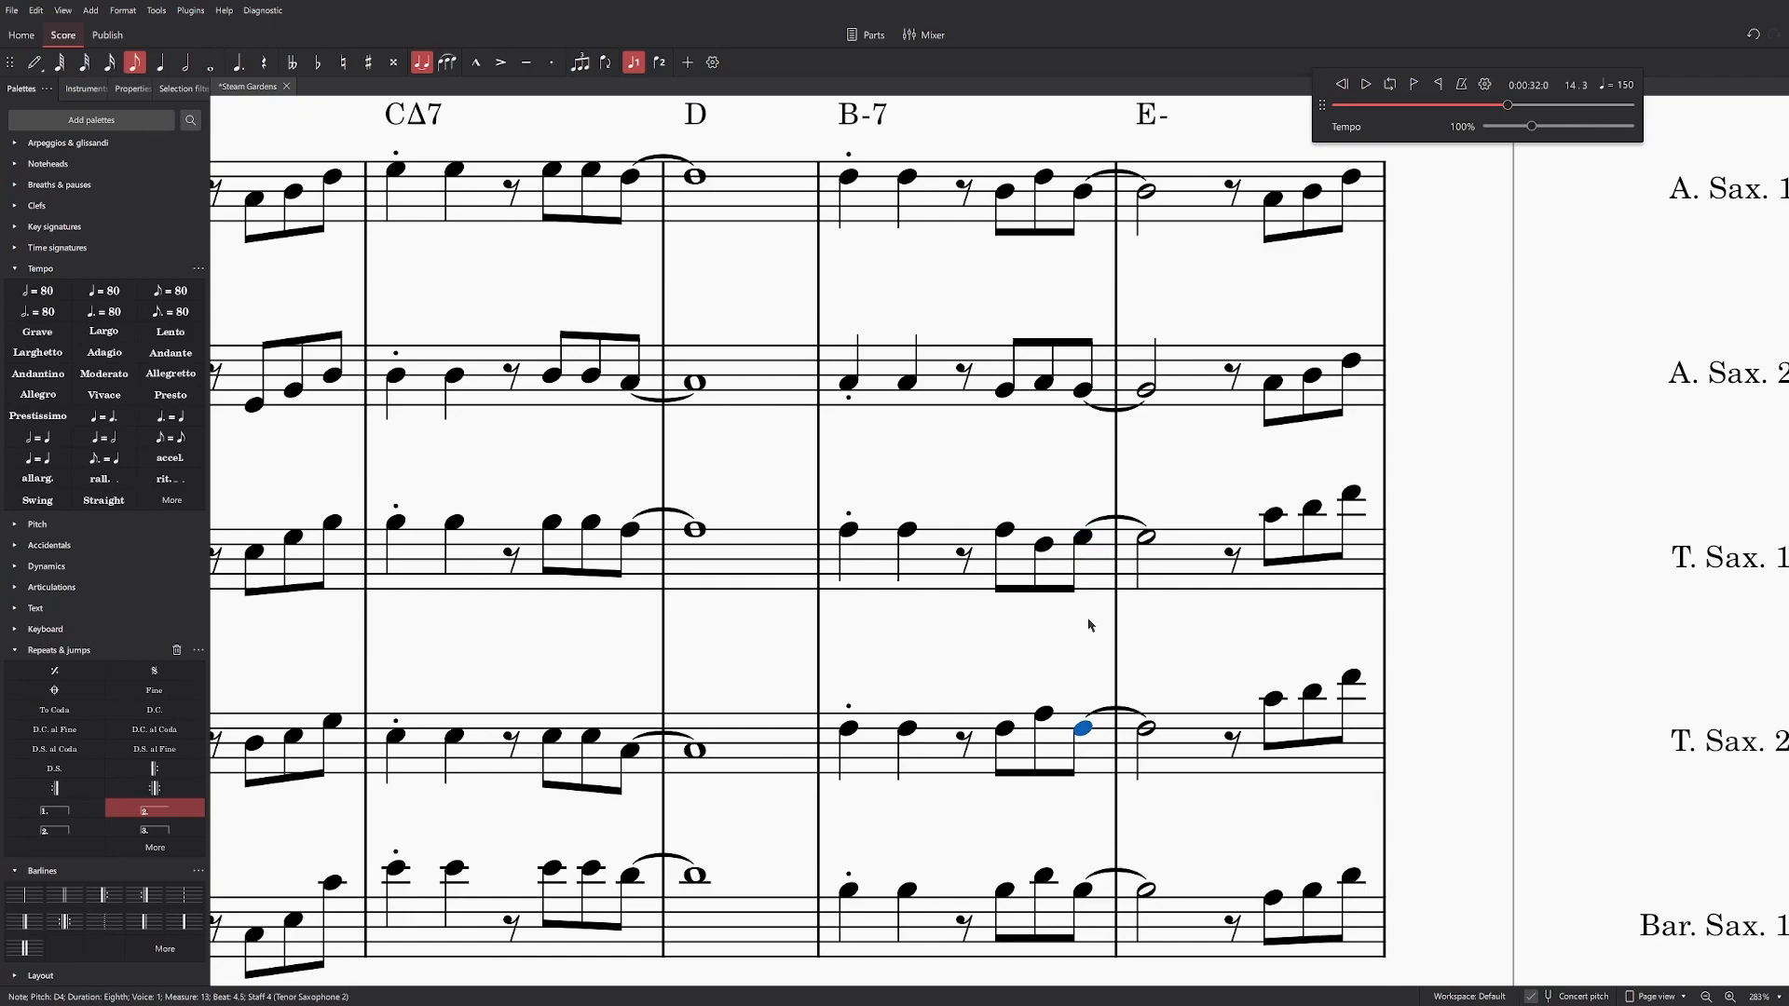
drag(1083, 729, 1087, 746)
Step: Raise the last eighth note of measure 13 in Baritone Saxophone 1 to E4 and play back from measure 13
click(1086, 890)
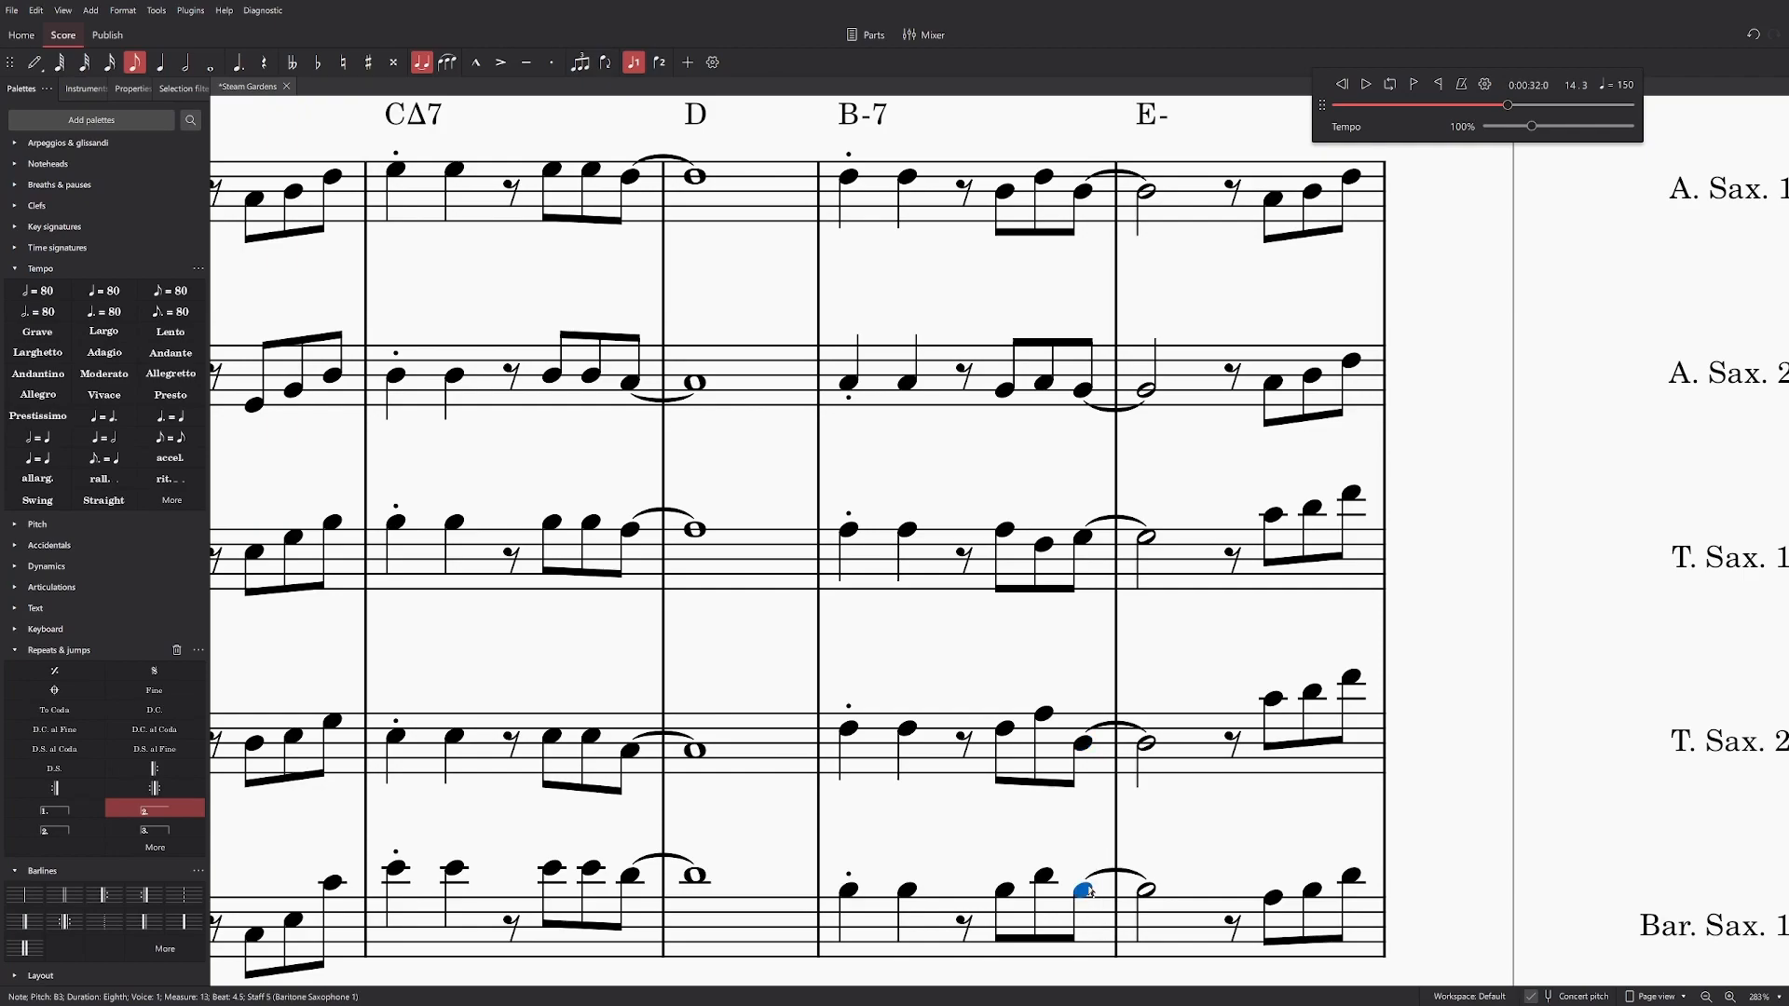
mouse_move(1088, 895)
mouse_down()
mouse_move(1092, 932)
mouse_move(1093, 874)
mouse_up()
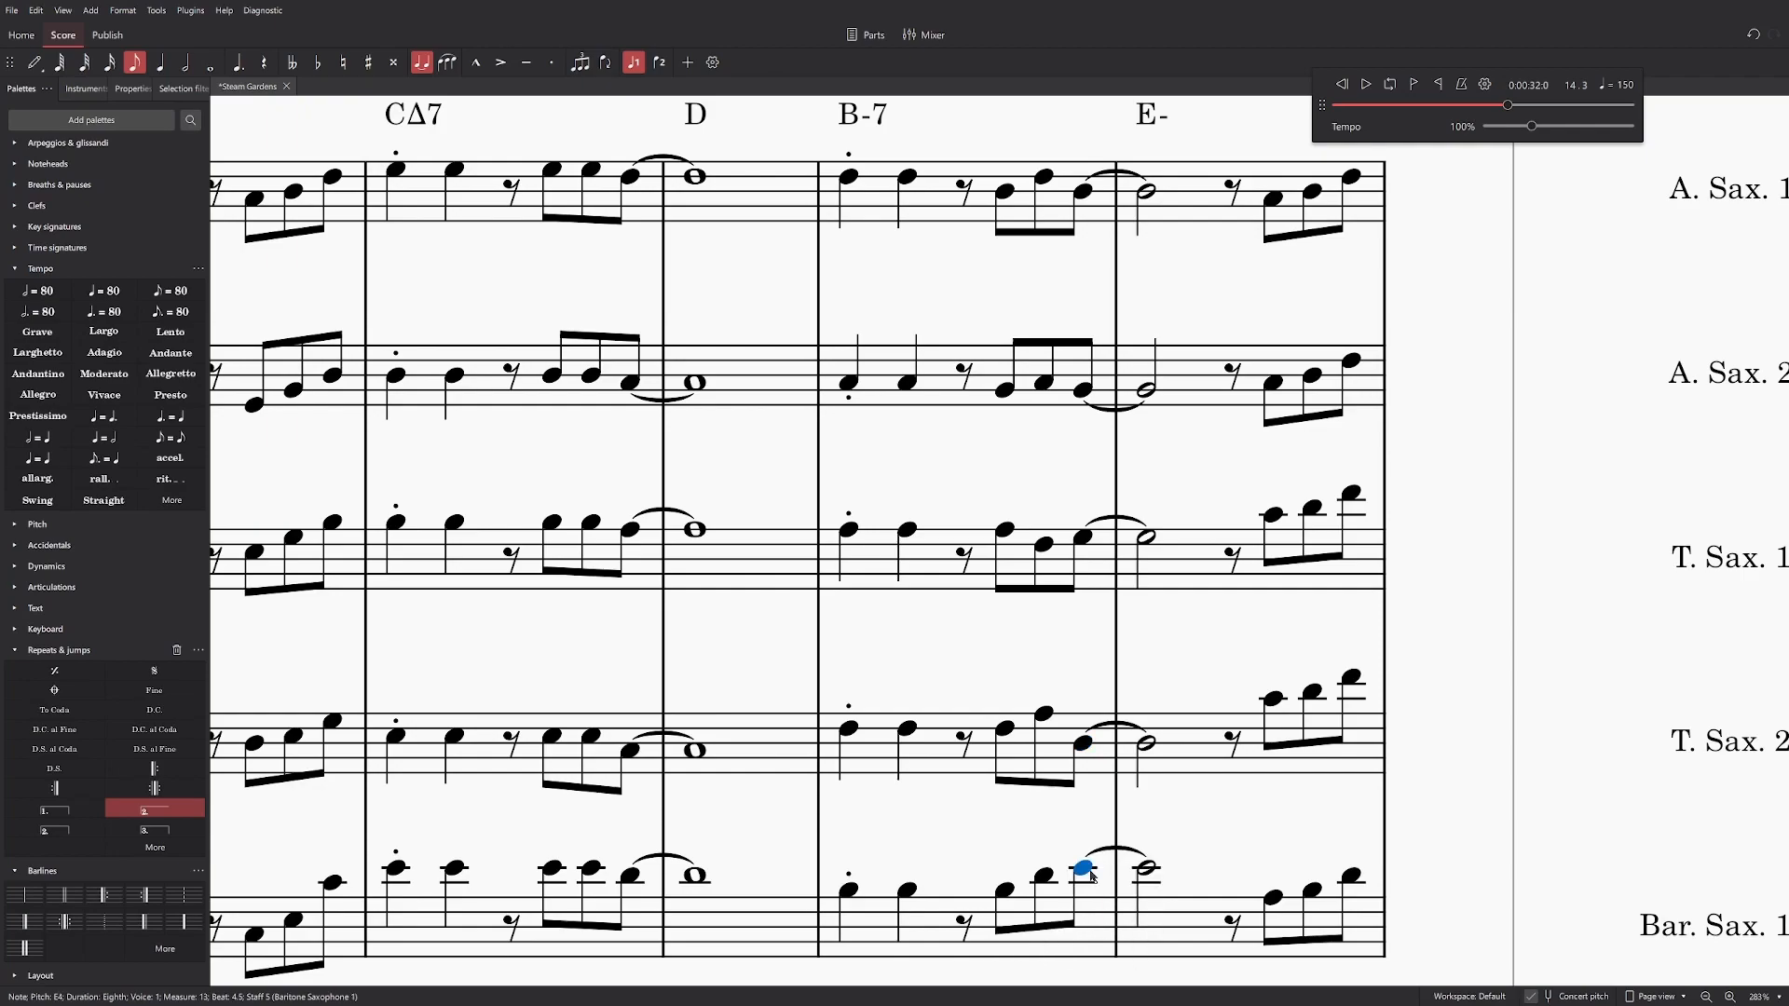
click(1004, 891)
click(1043, 876)
click(1083, 869)
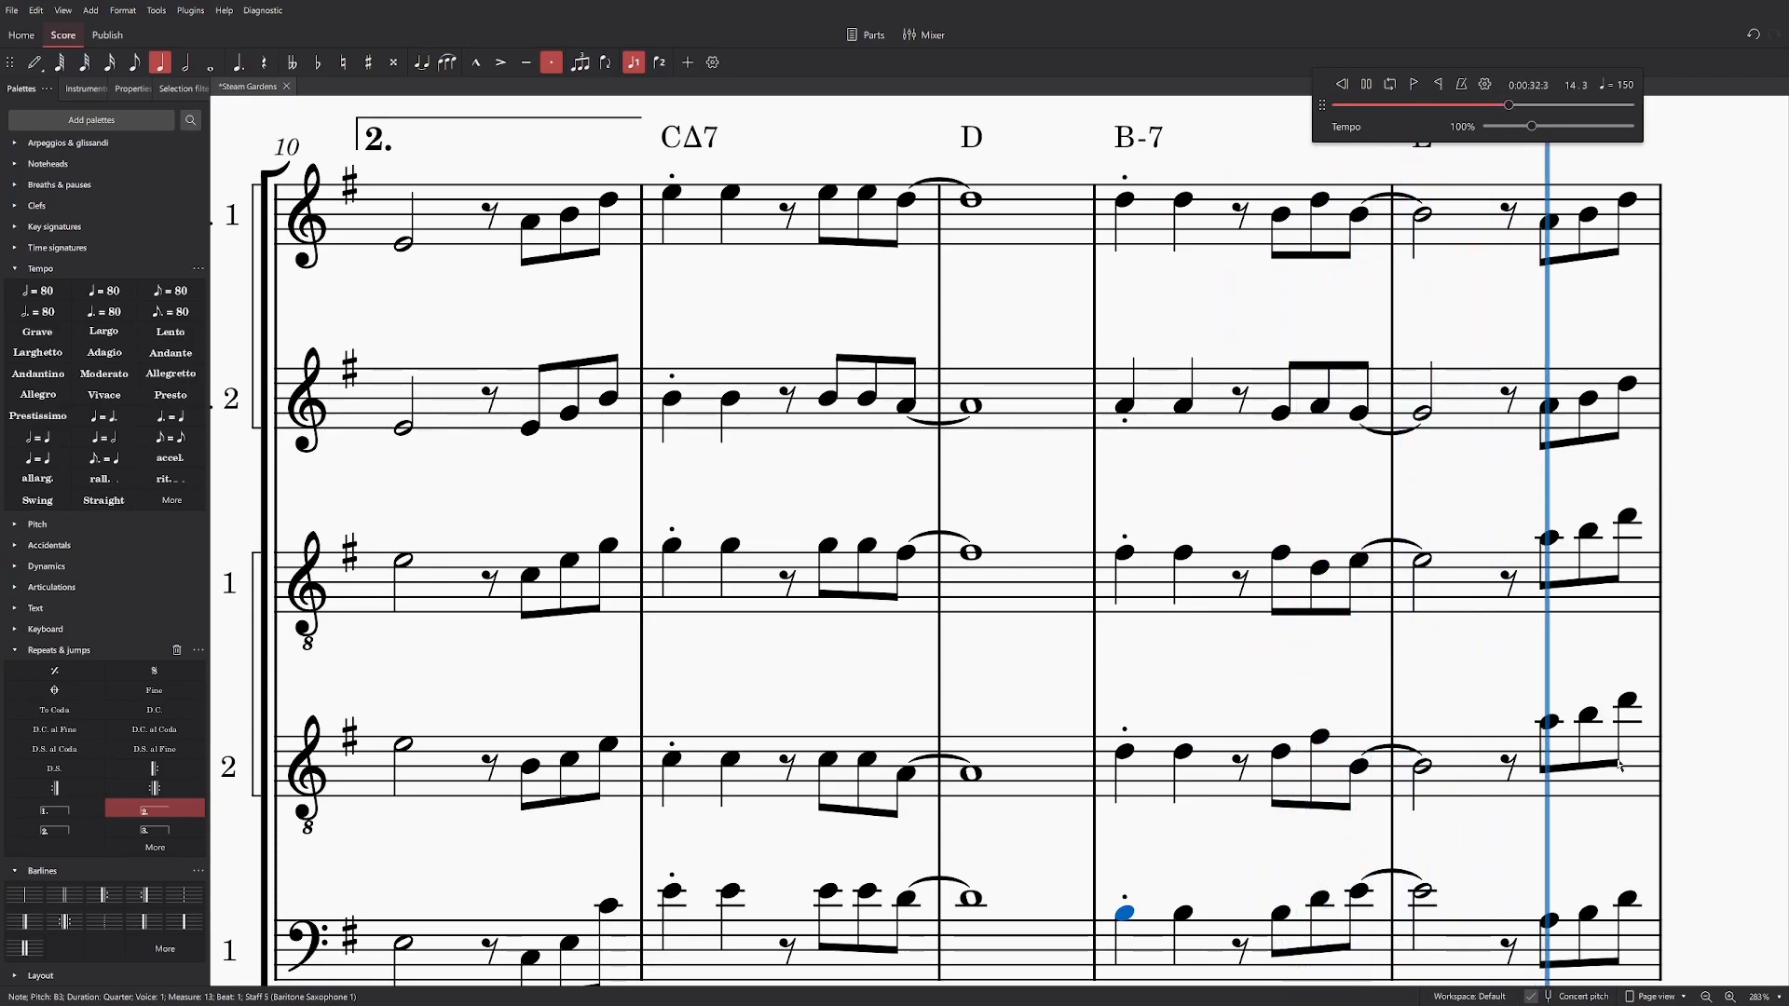
key(space)
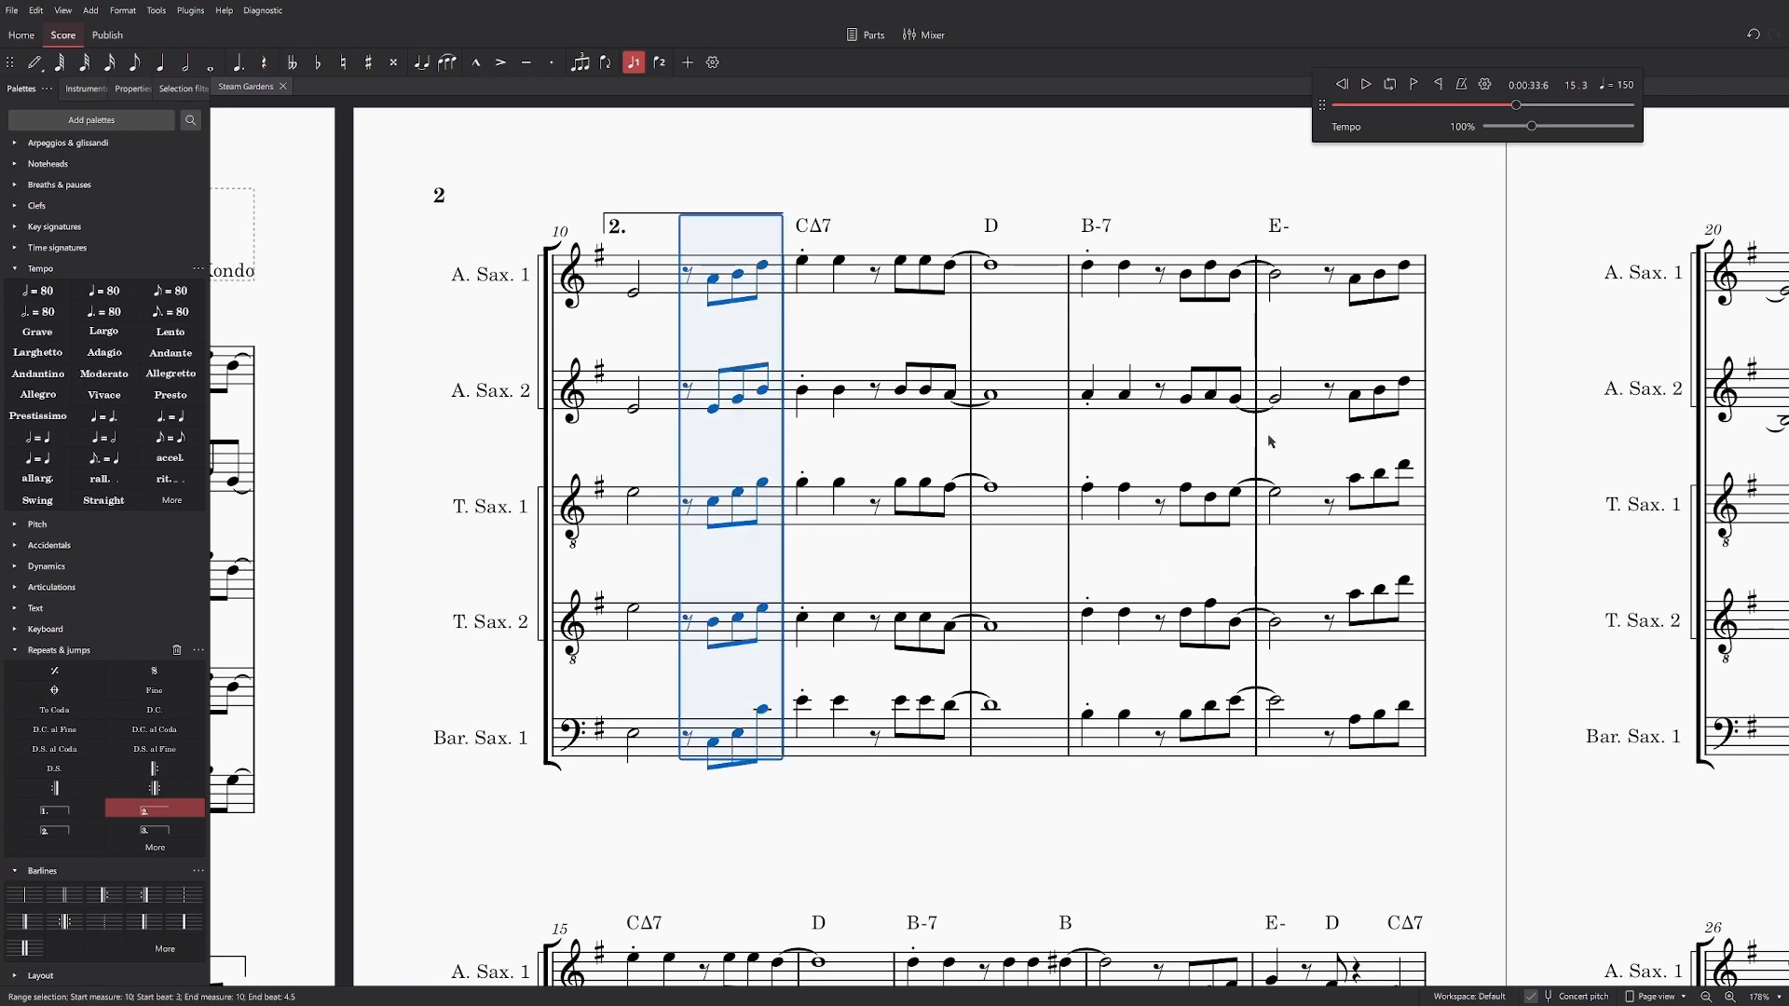
Step: Reuse the five-part eighth-note pickup of measure 10 in measure 14 and the voicings of measures 11 to 13 from measure 15
key(ctrl+z)
shift+click(1005, 792)
scroll(989, 331, up, 2)
scroll(990, 331, up, 3)
scroll(990, 331, up, 2)
key(Escape)
Step: Voice the first two eighth notes of measure 17 as A4, F♯4, D4 and B3 in the four parts below Alto Saxophone 1
click(872, 436)
drag(909, 399, 909, 434)
drag(870, 583, 910, 635)
drag(870, 780, 911, 796)
click(960, 780)
scroll(986, 707, down, 1)
drag(986, 707, 989, 737)
Step: Copy the eighth rest and three eighth notes ending measure 18 from Tenor Saxophone 1 to Alto Saxophone 2
click(1130, 521)
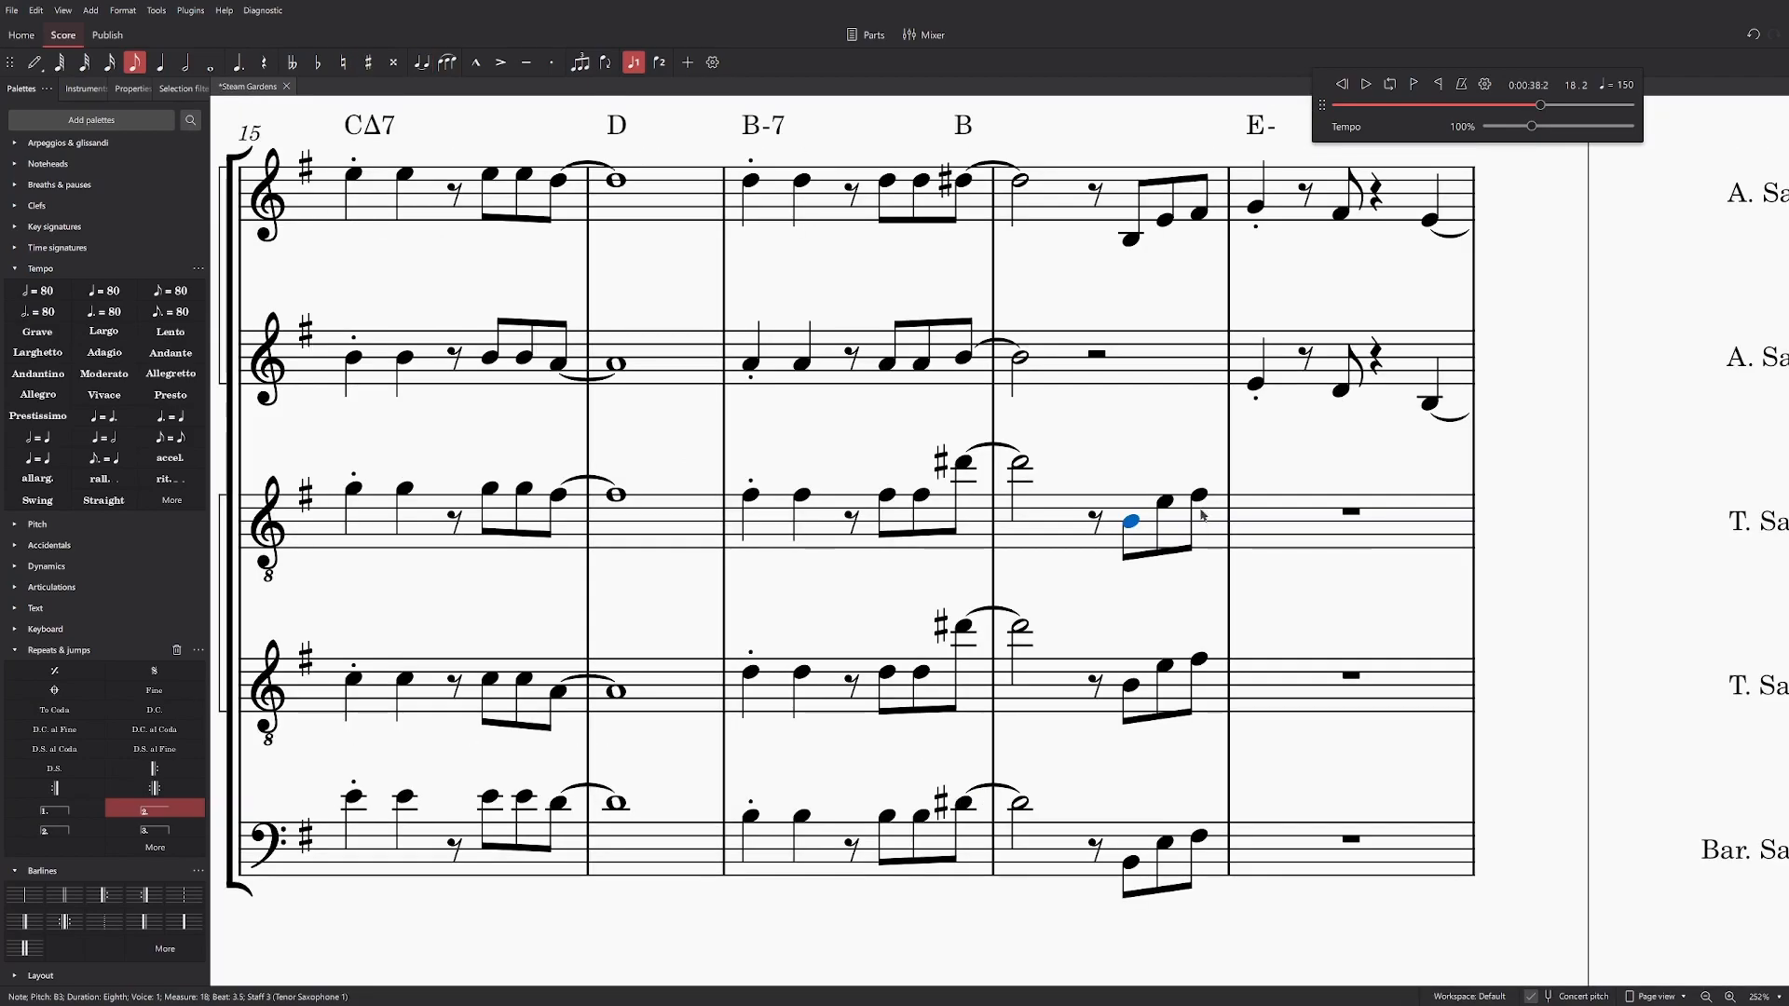
click(1095, 515)
shift+click(1201, 496)
key(ctrl+c)
click(1101, 363)
click(1099, 356)
key(ctrl+v)
Step: Play back the score from measure 17
drag(1302, 833, 1383, 893)
click(761, 348)
key(space)
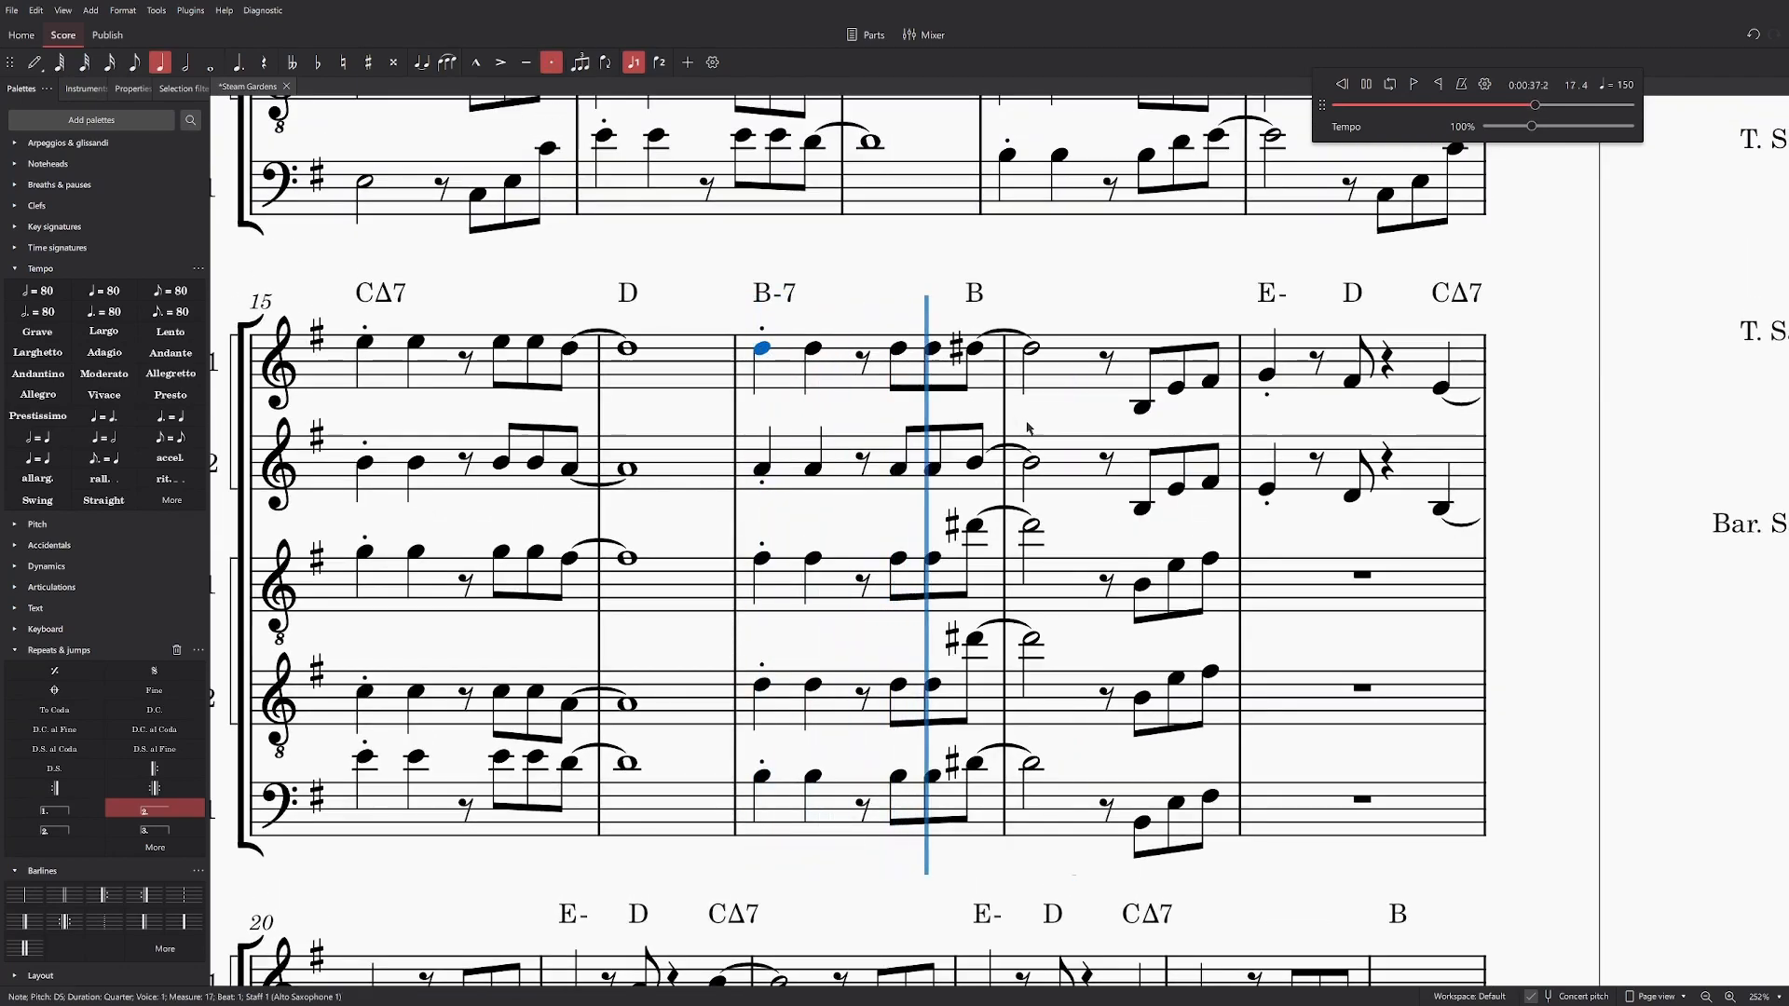
key(space)
Step: Lower the last eighth note of measure 17 in Tenor Saxophone 1, tied into measure 18, to F♯4
click(975, 350)
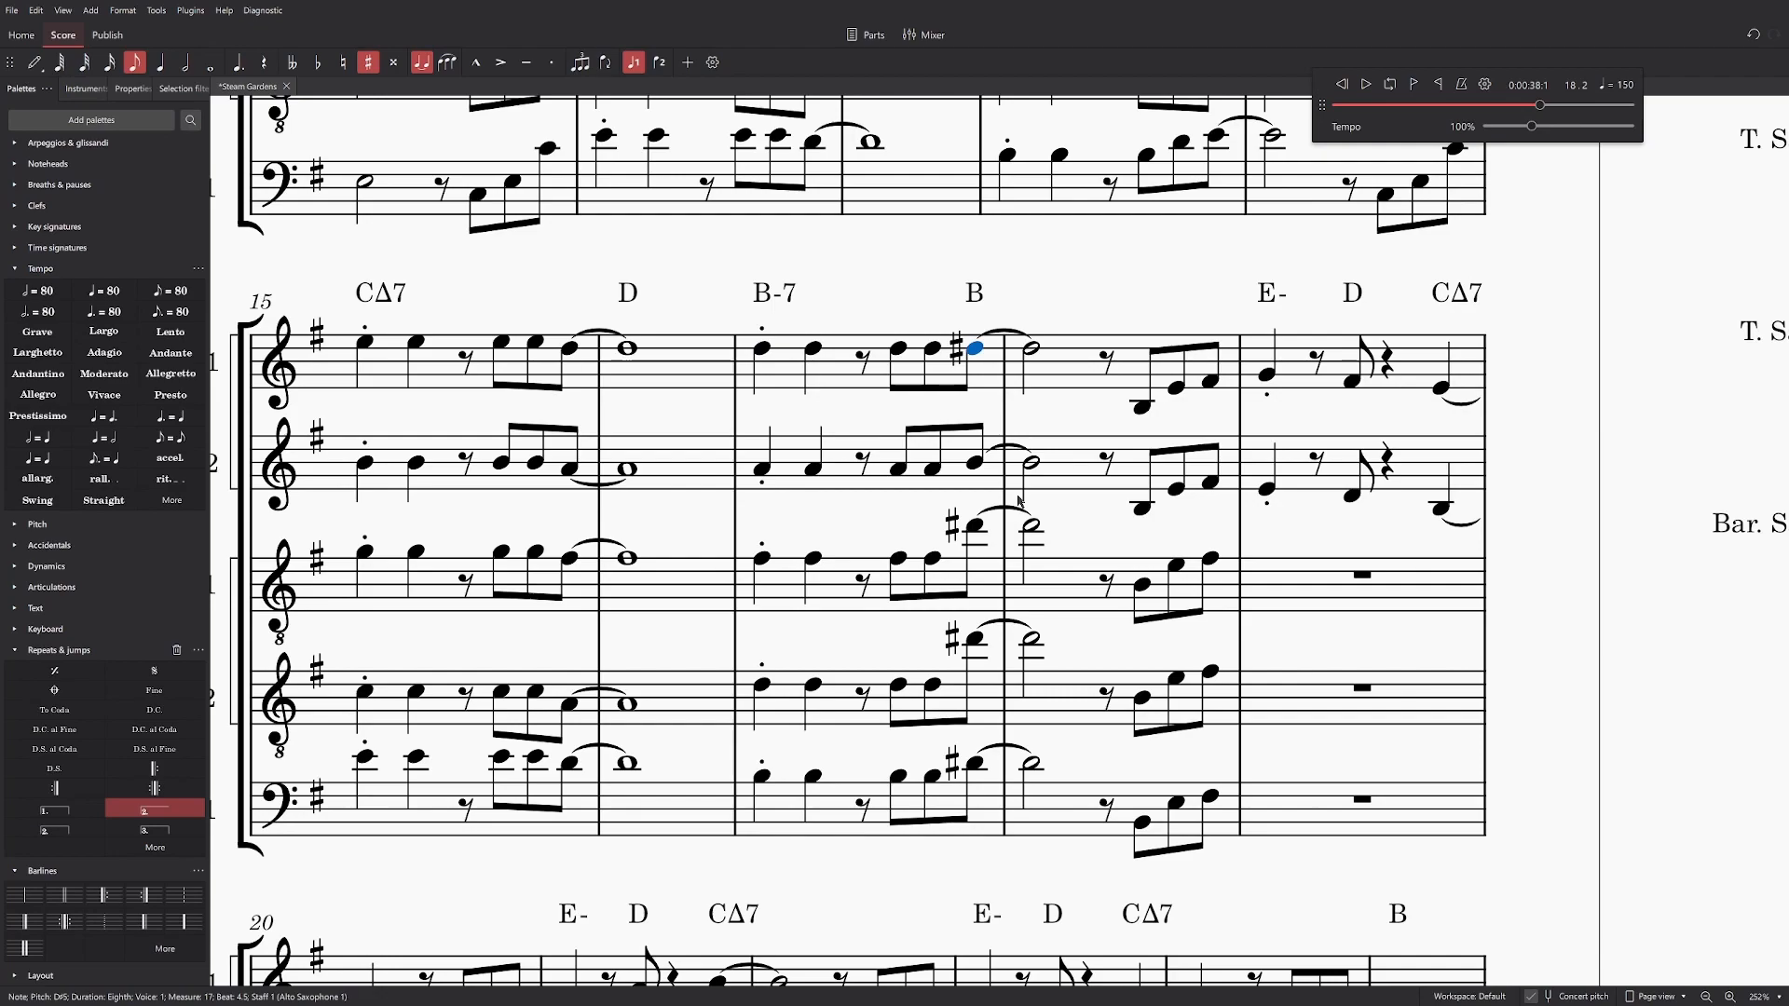
click(976, 465)
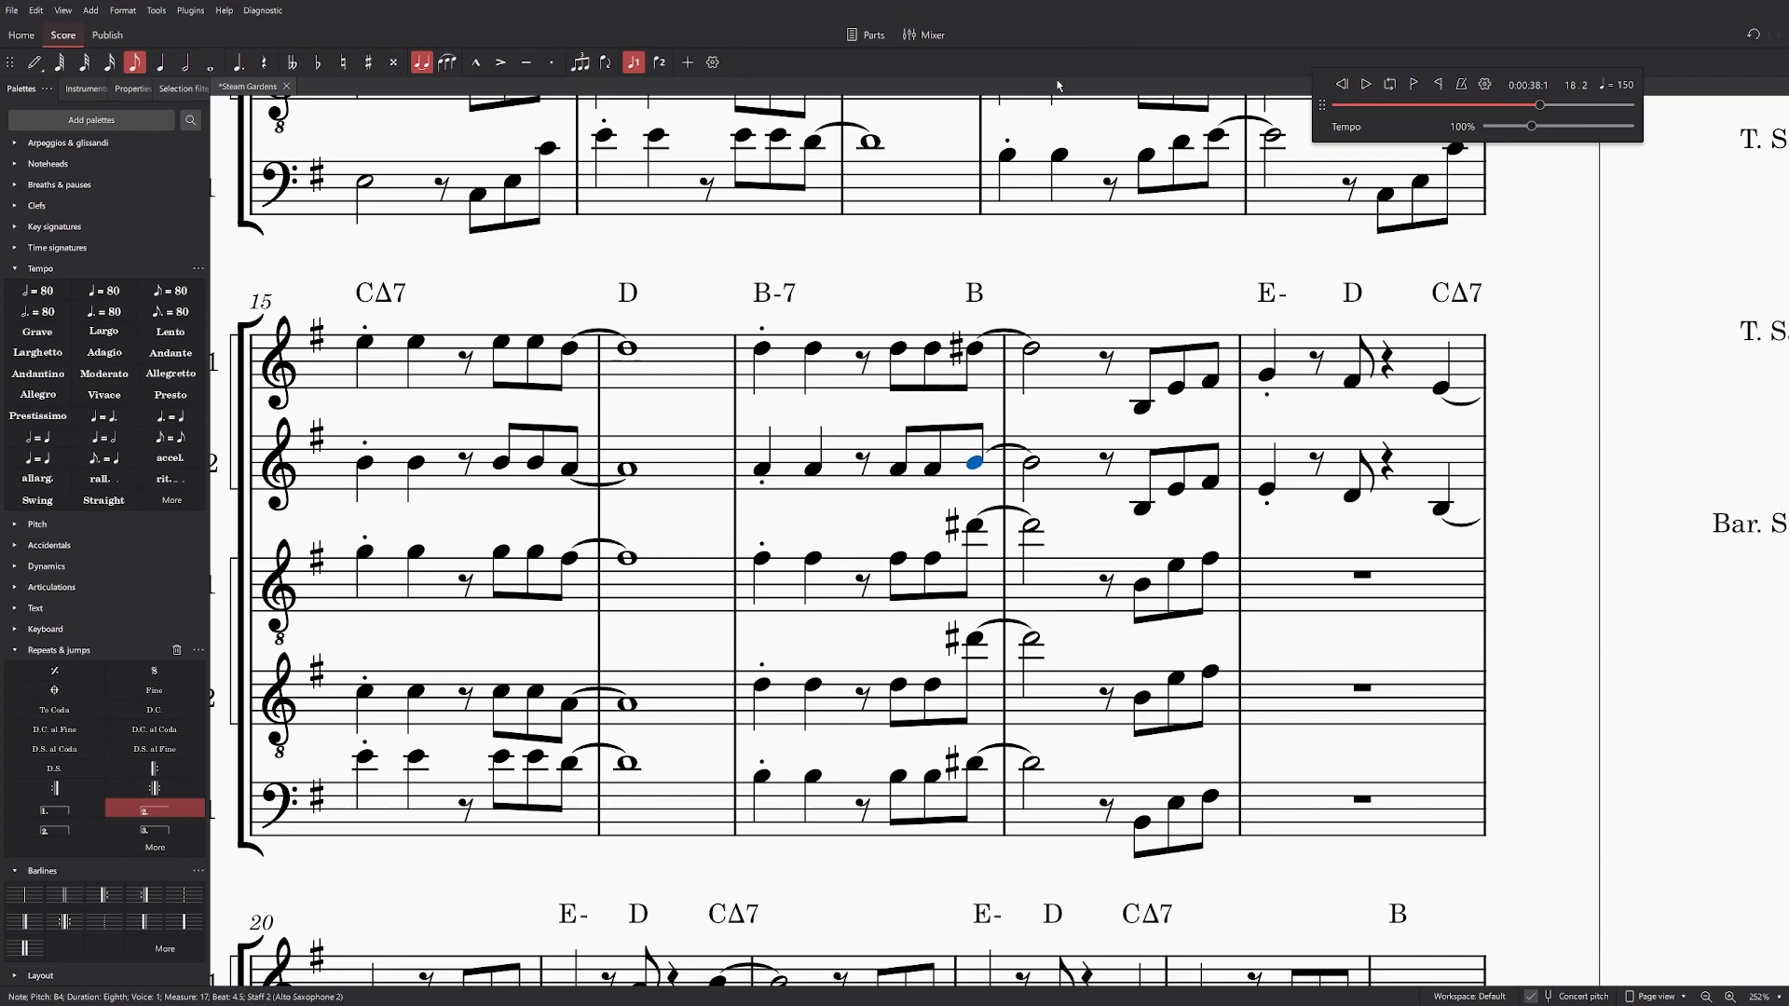
click(970, 537)
drag(980, 543, 957, 574)
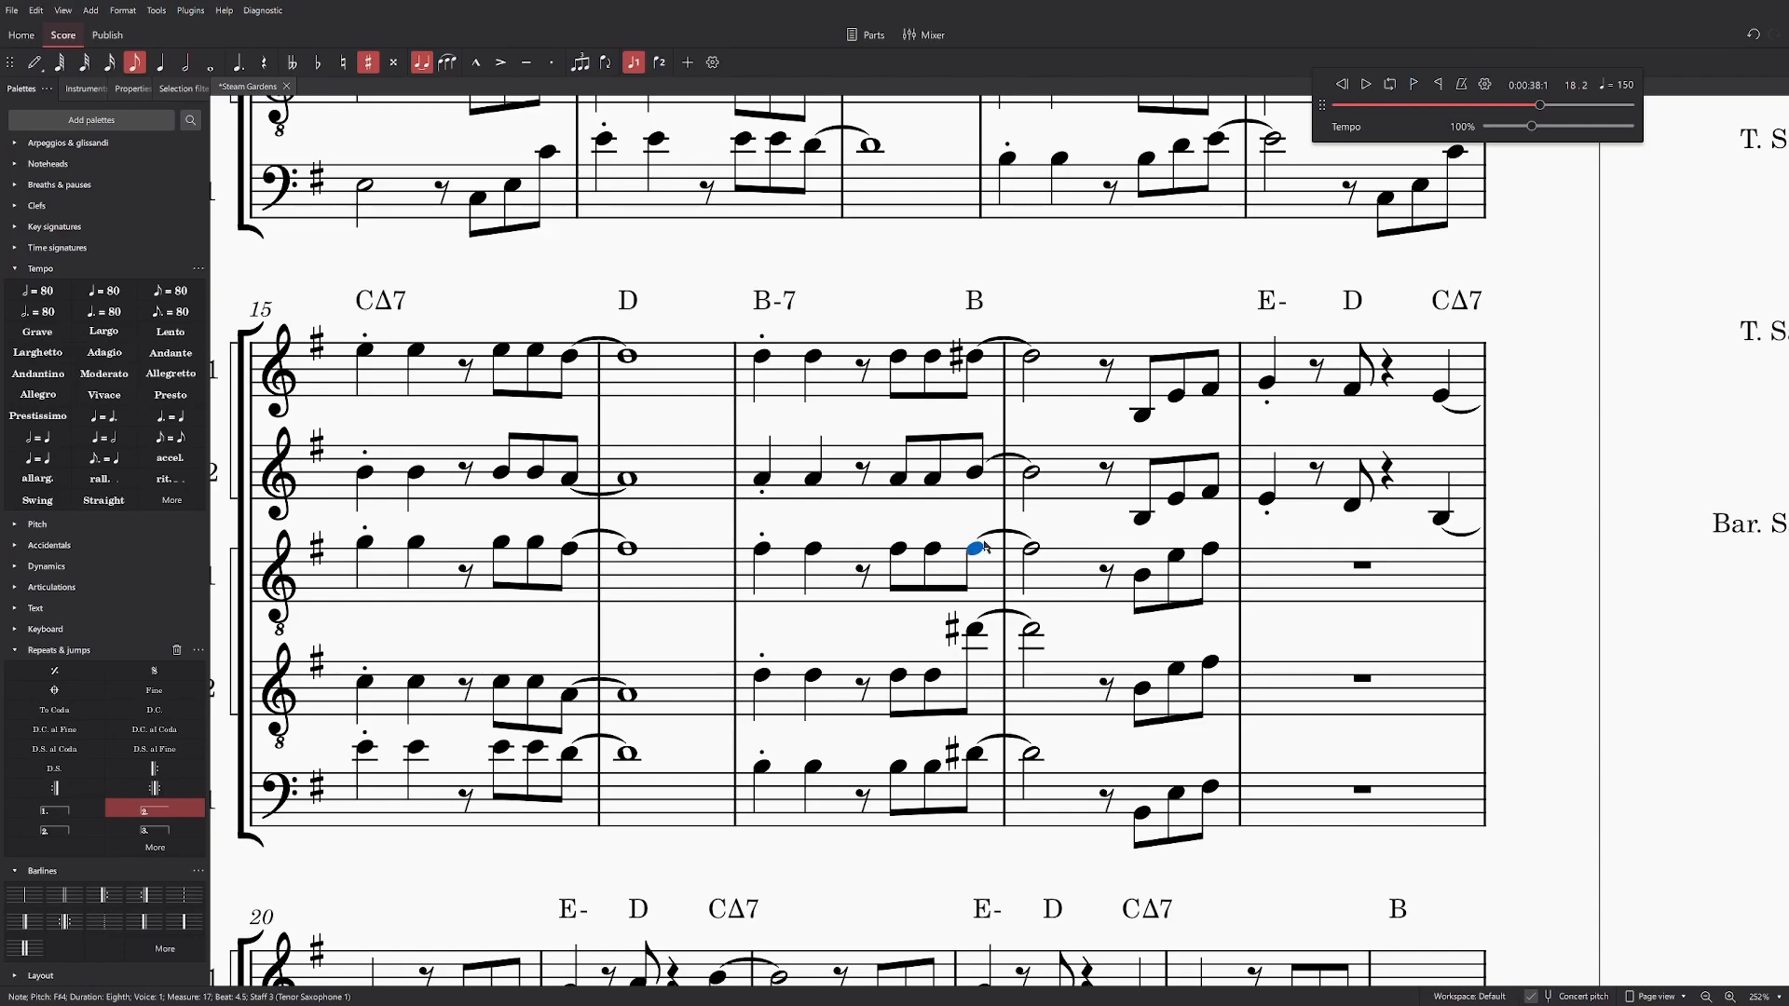
Step: Revoice the last eighth note of measure 17 as G♯4 in Tenor Saxophone 1 and F♯4 in Tenor Saxophone 2
click(977, 475)
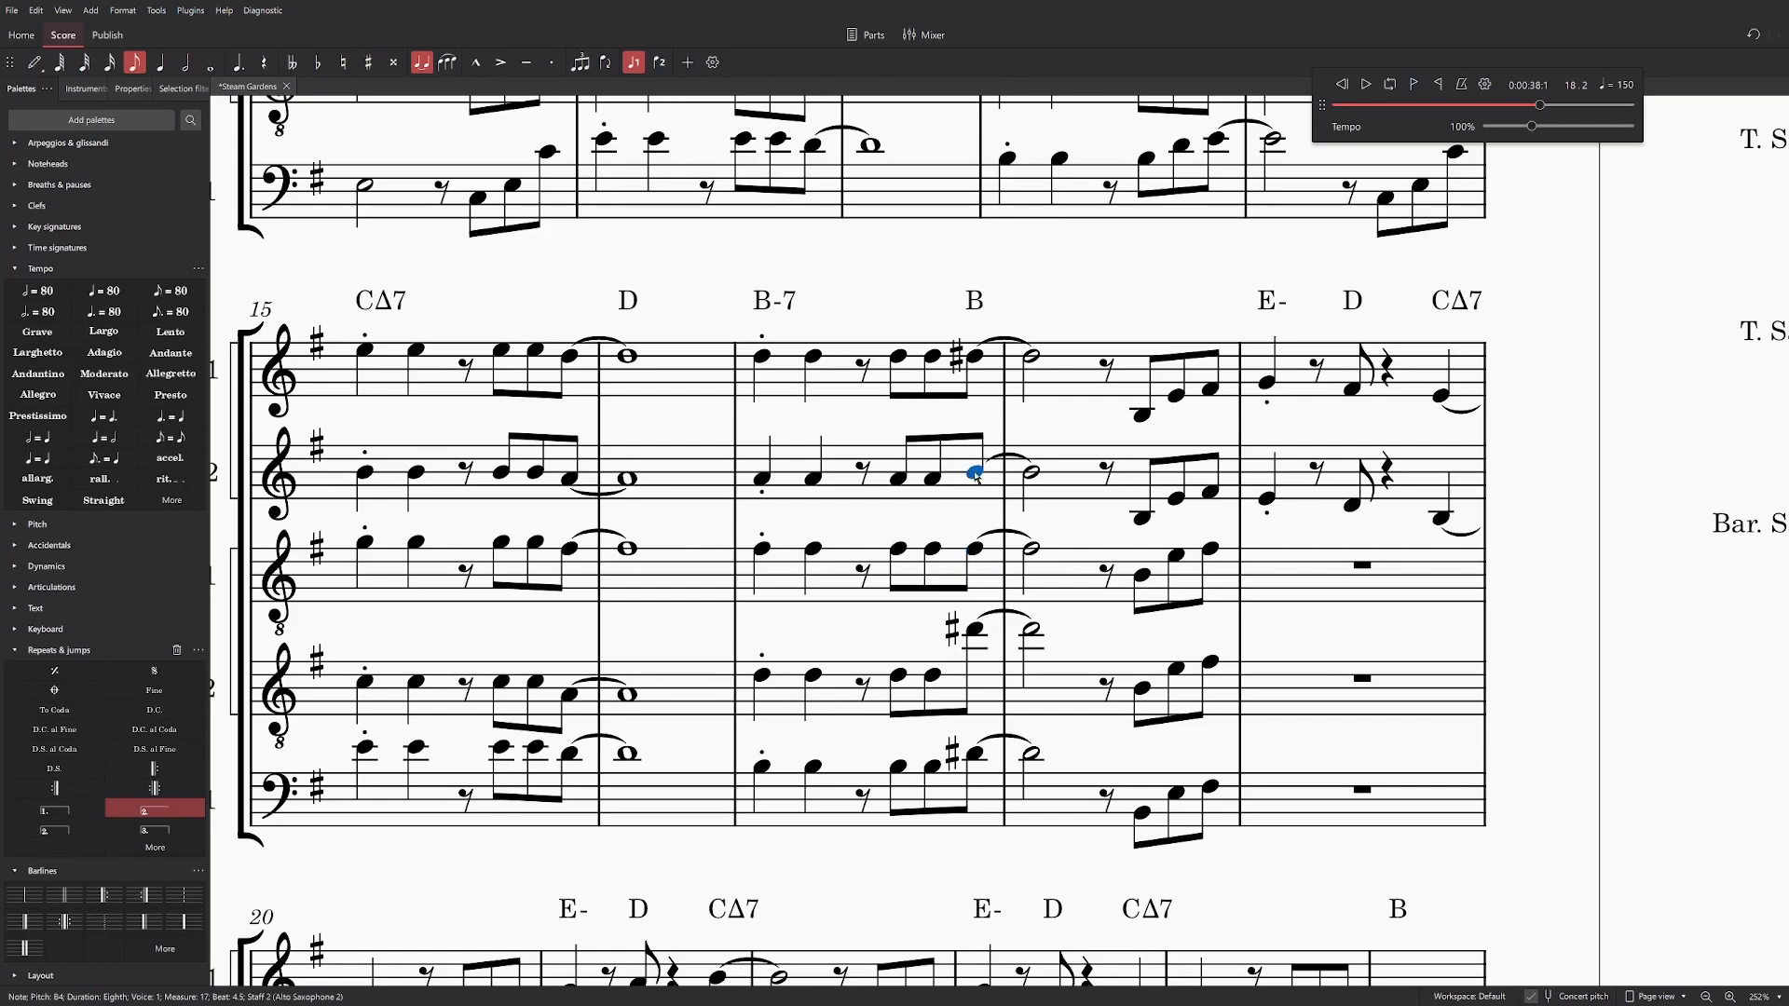
click(979, 554)
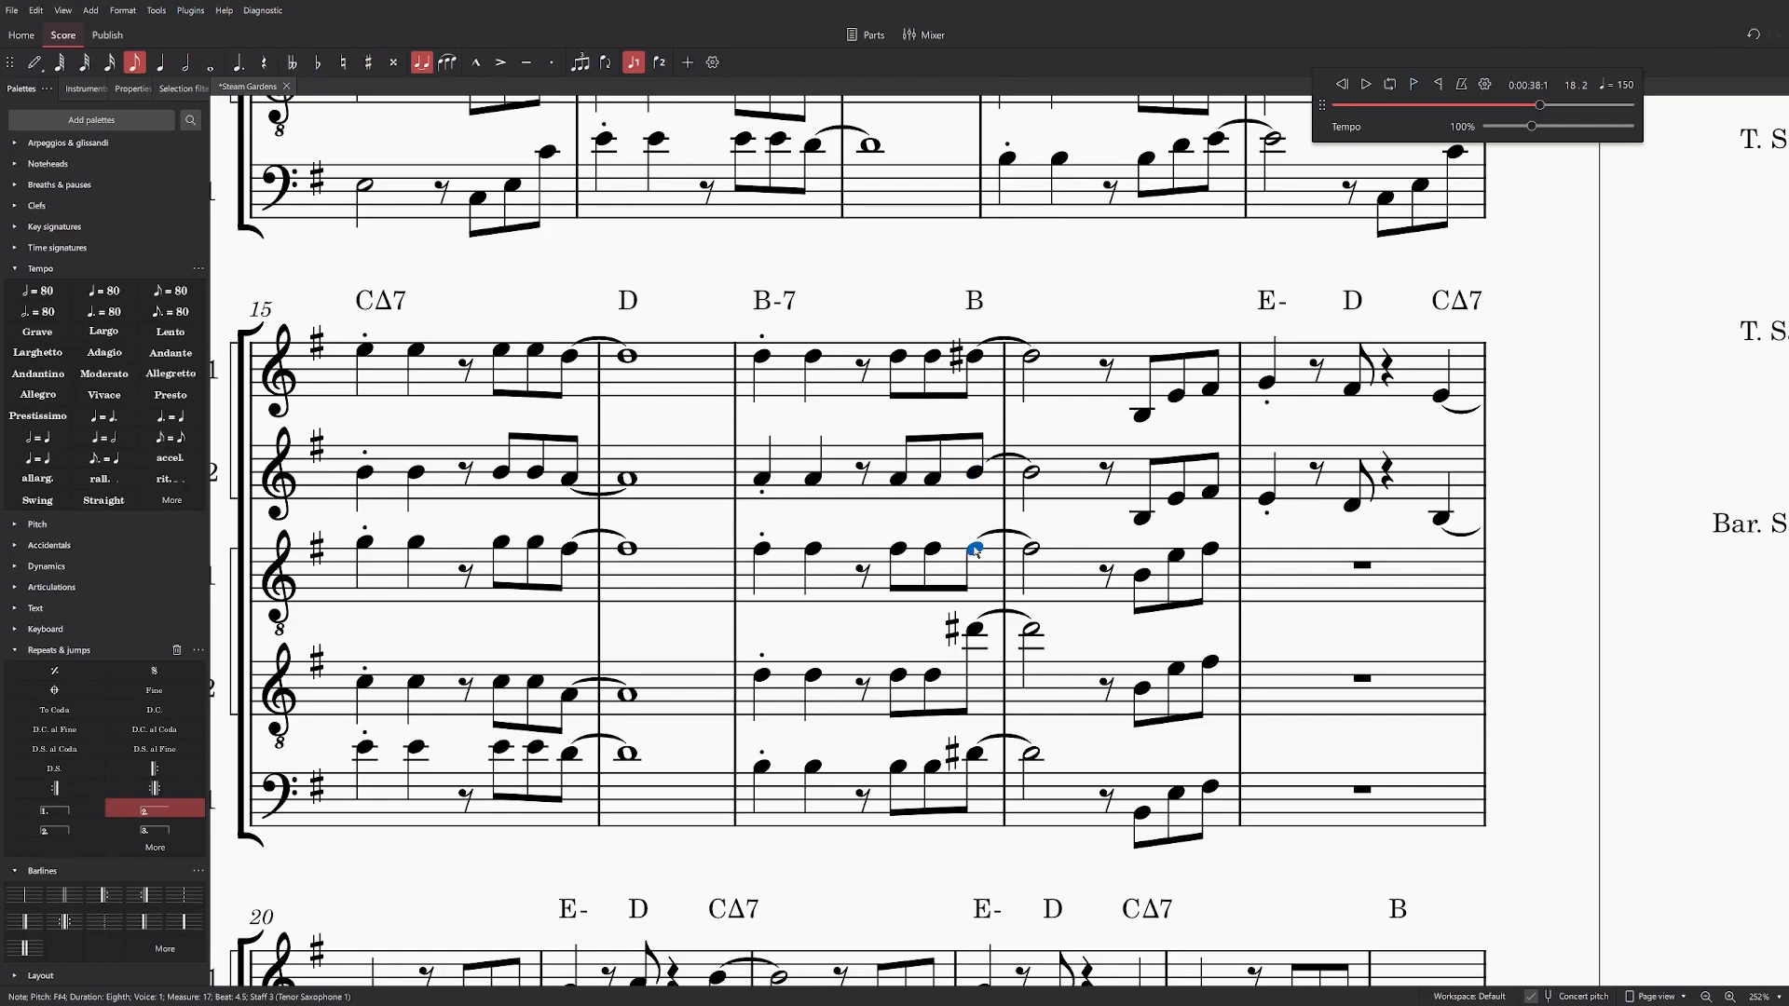
drag(976, 550, 975, 544)
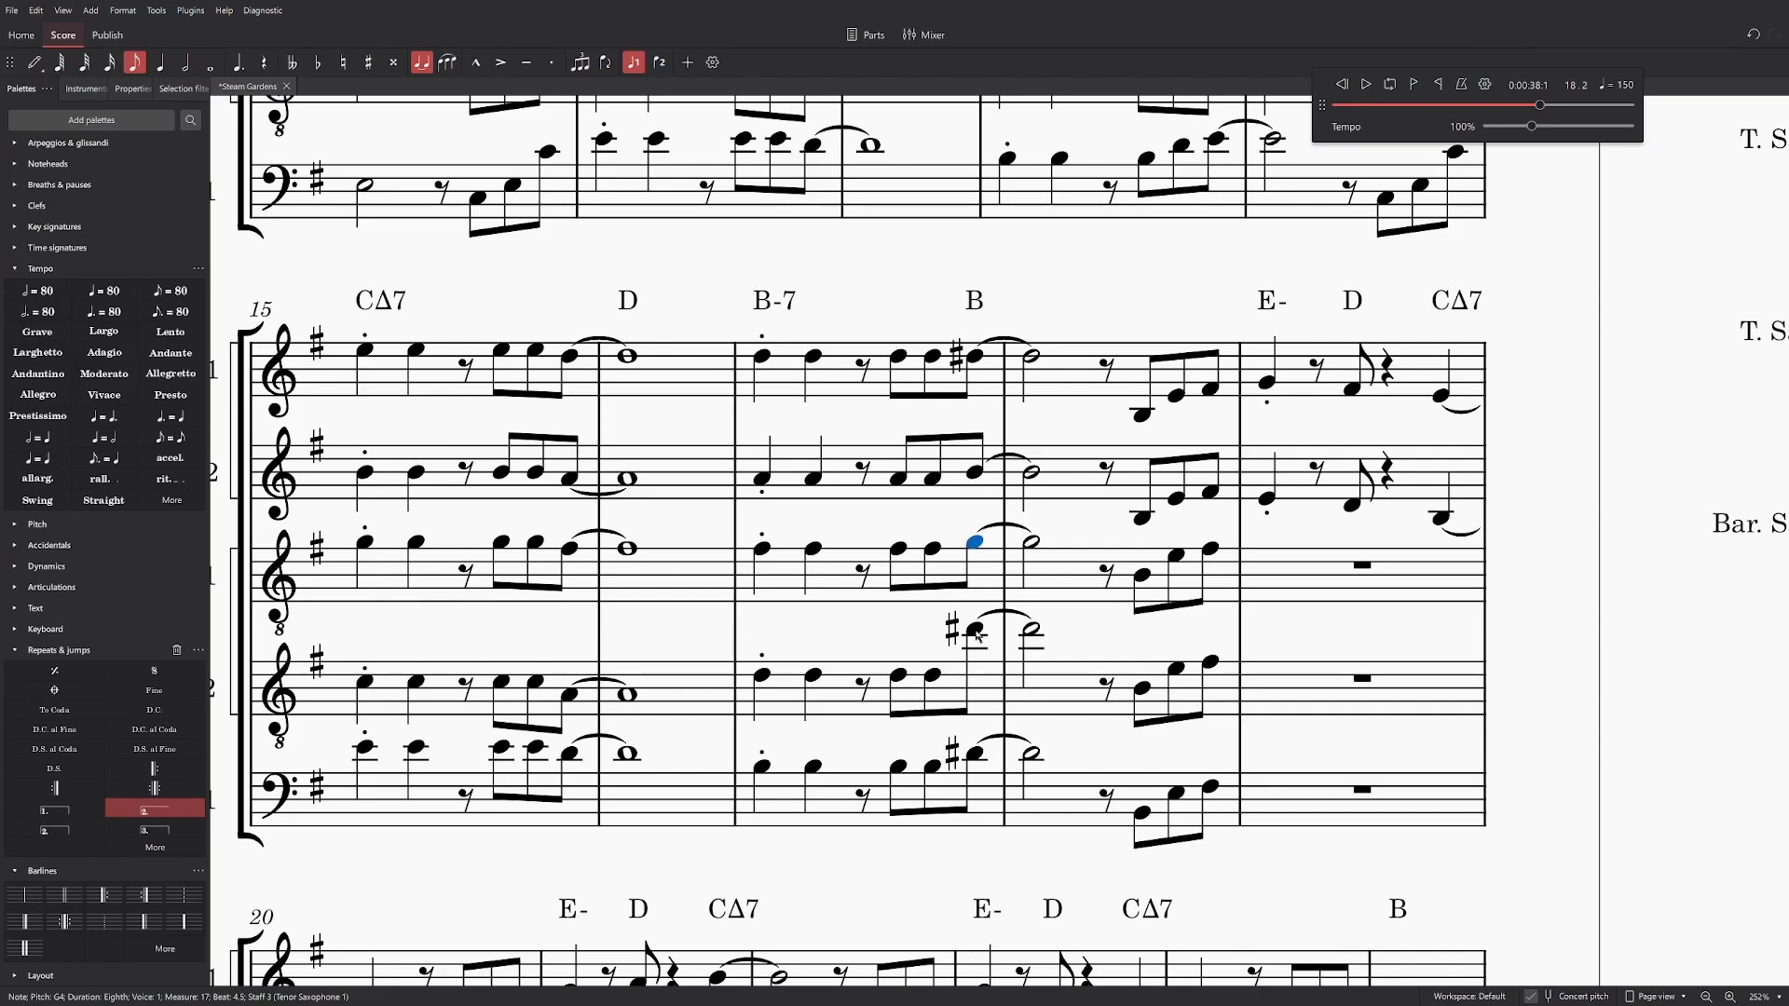
drag(975, 631, 976, 663)
click(975, 544)
key(Up)
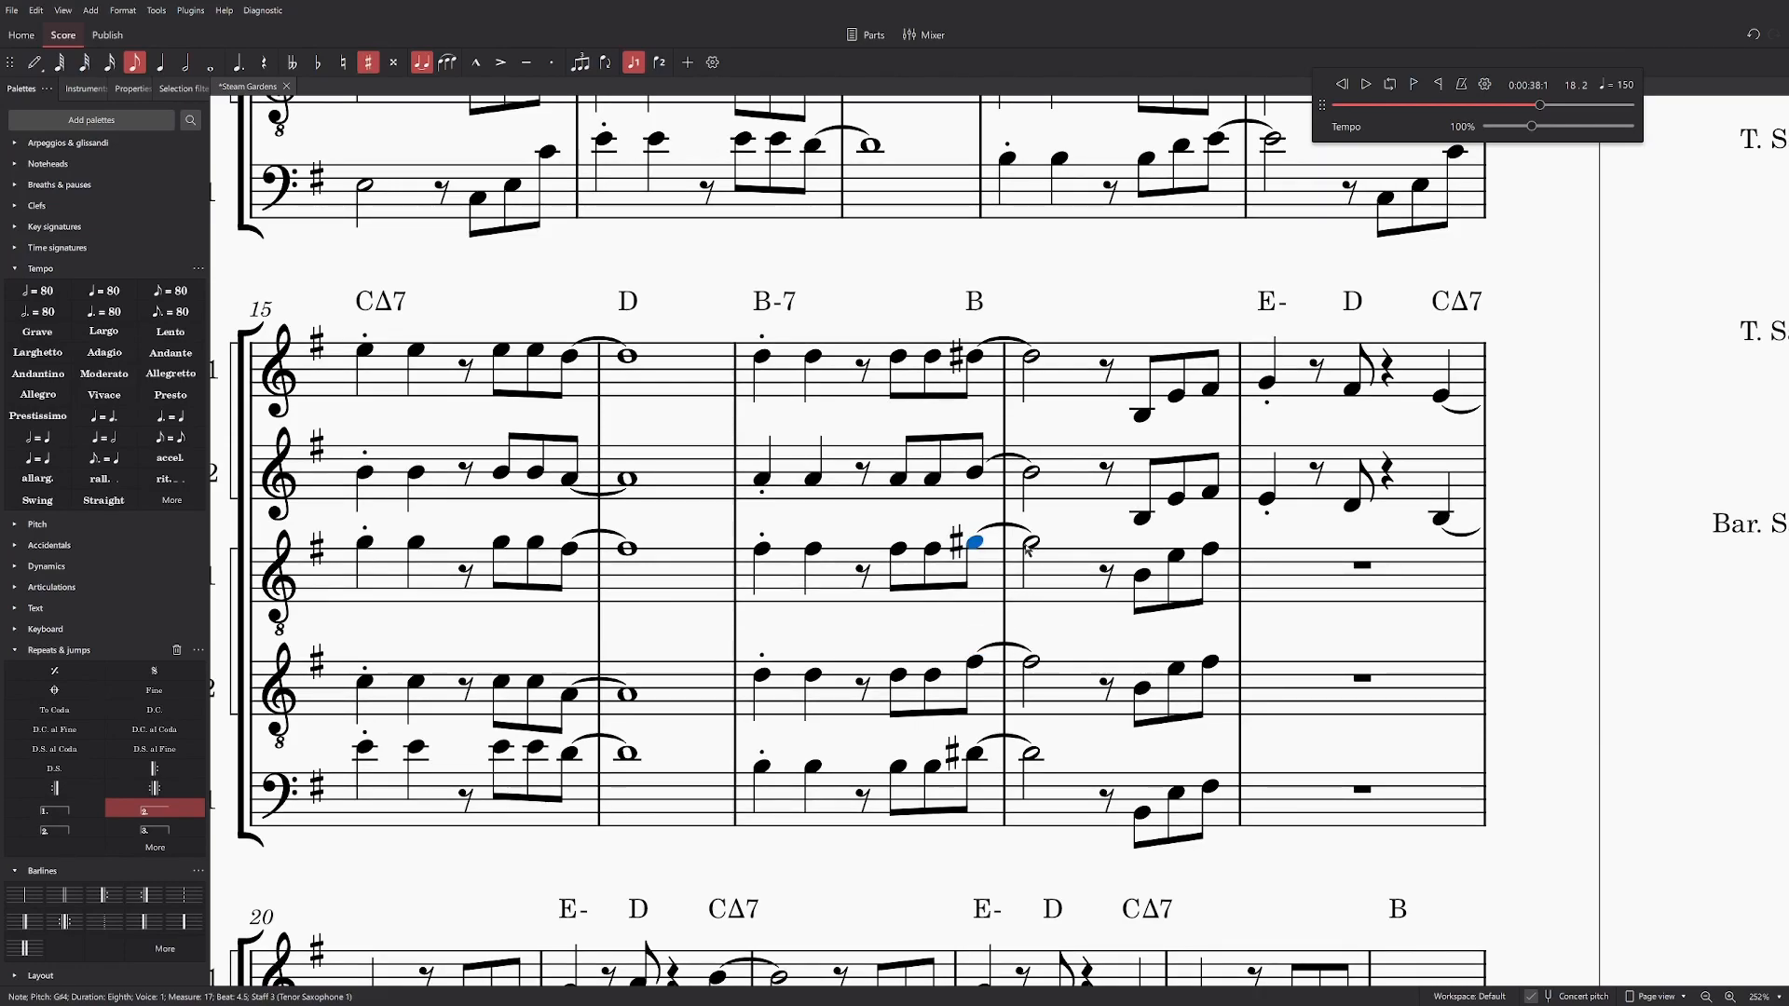
Step: Lower the last eighth note of measure 17 in Baritone Saxophone 1, tied into measure 18, to B3
key(alt+Down)
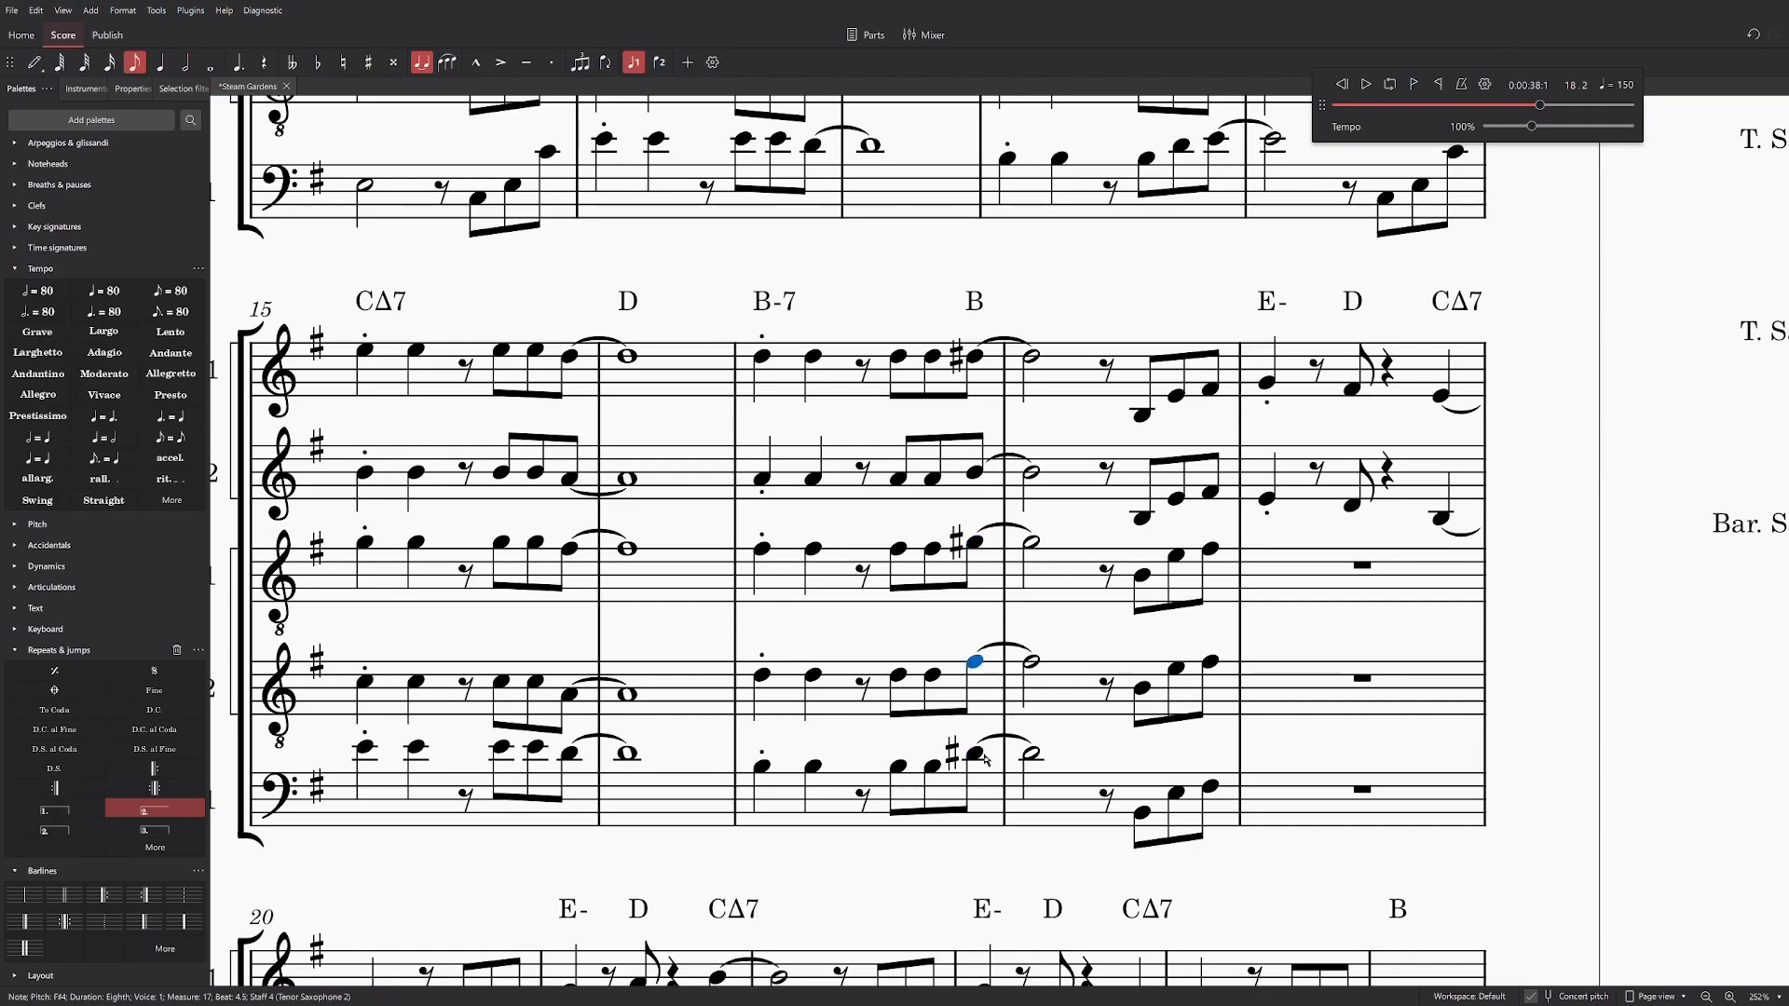
key(alt+Down)
drag(982, 761, 979, 774)
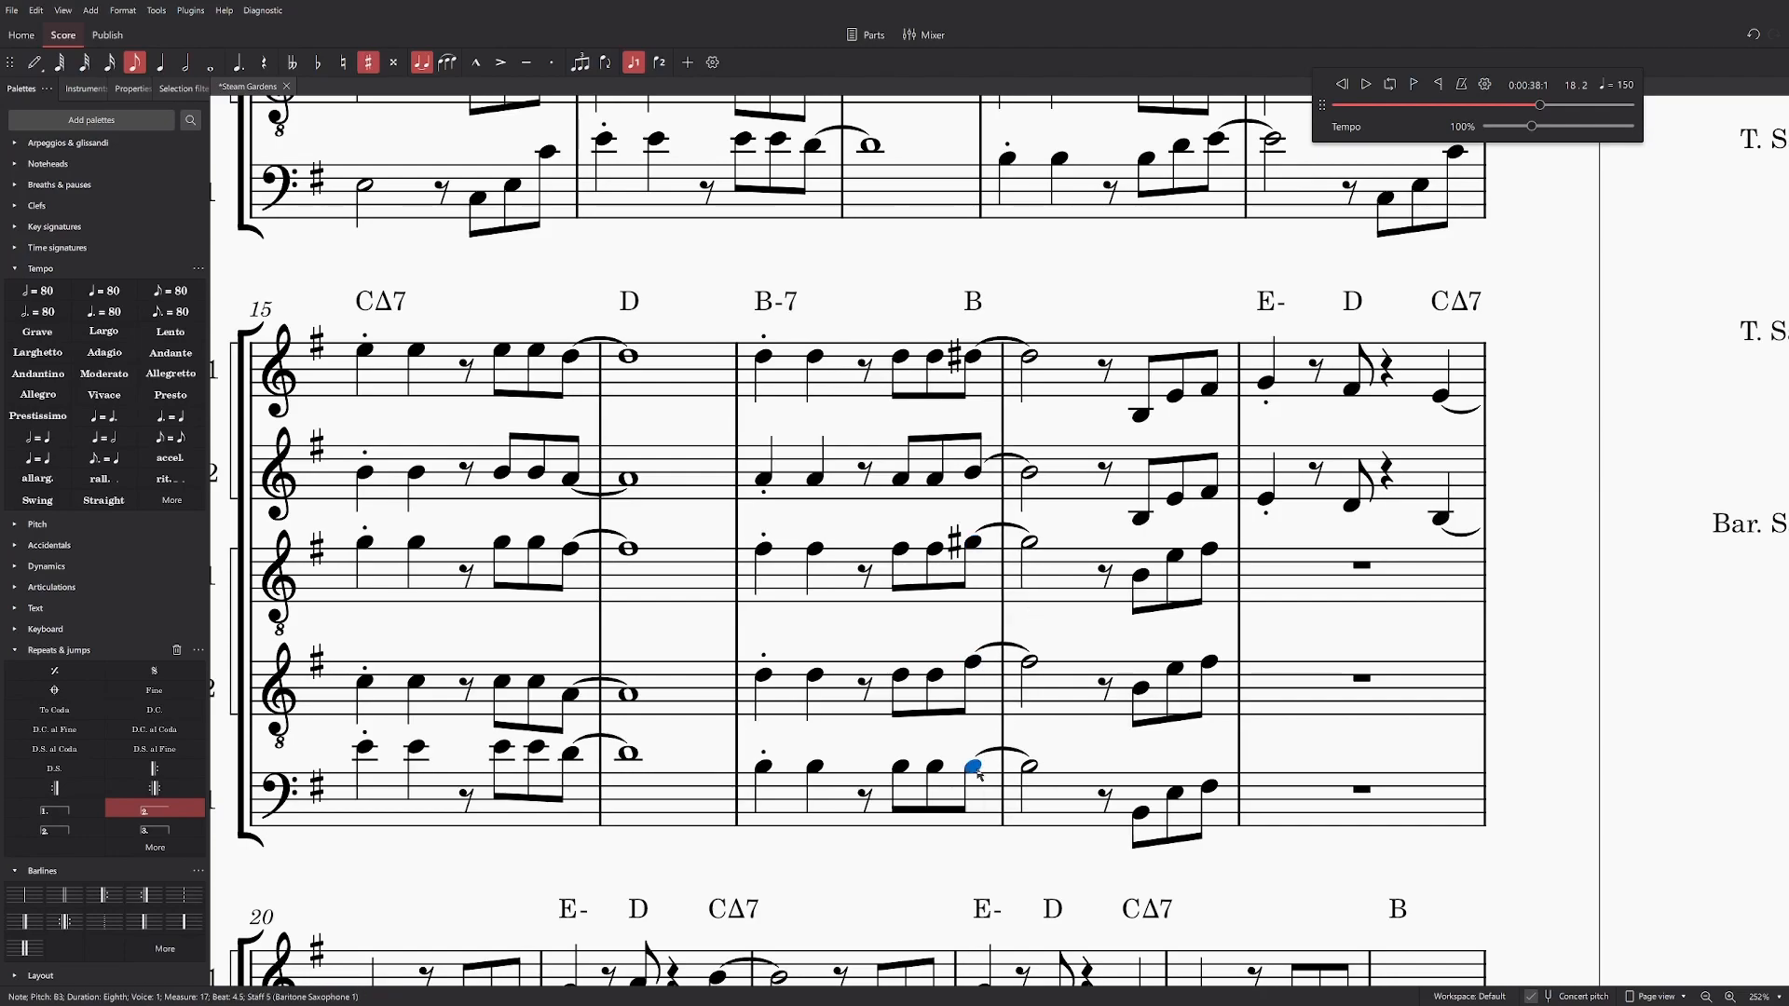
key(alt+Up)
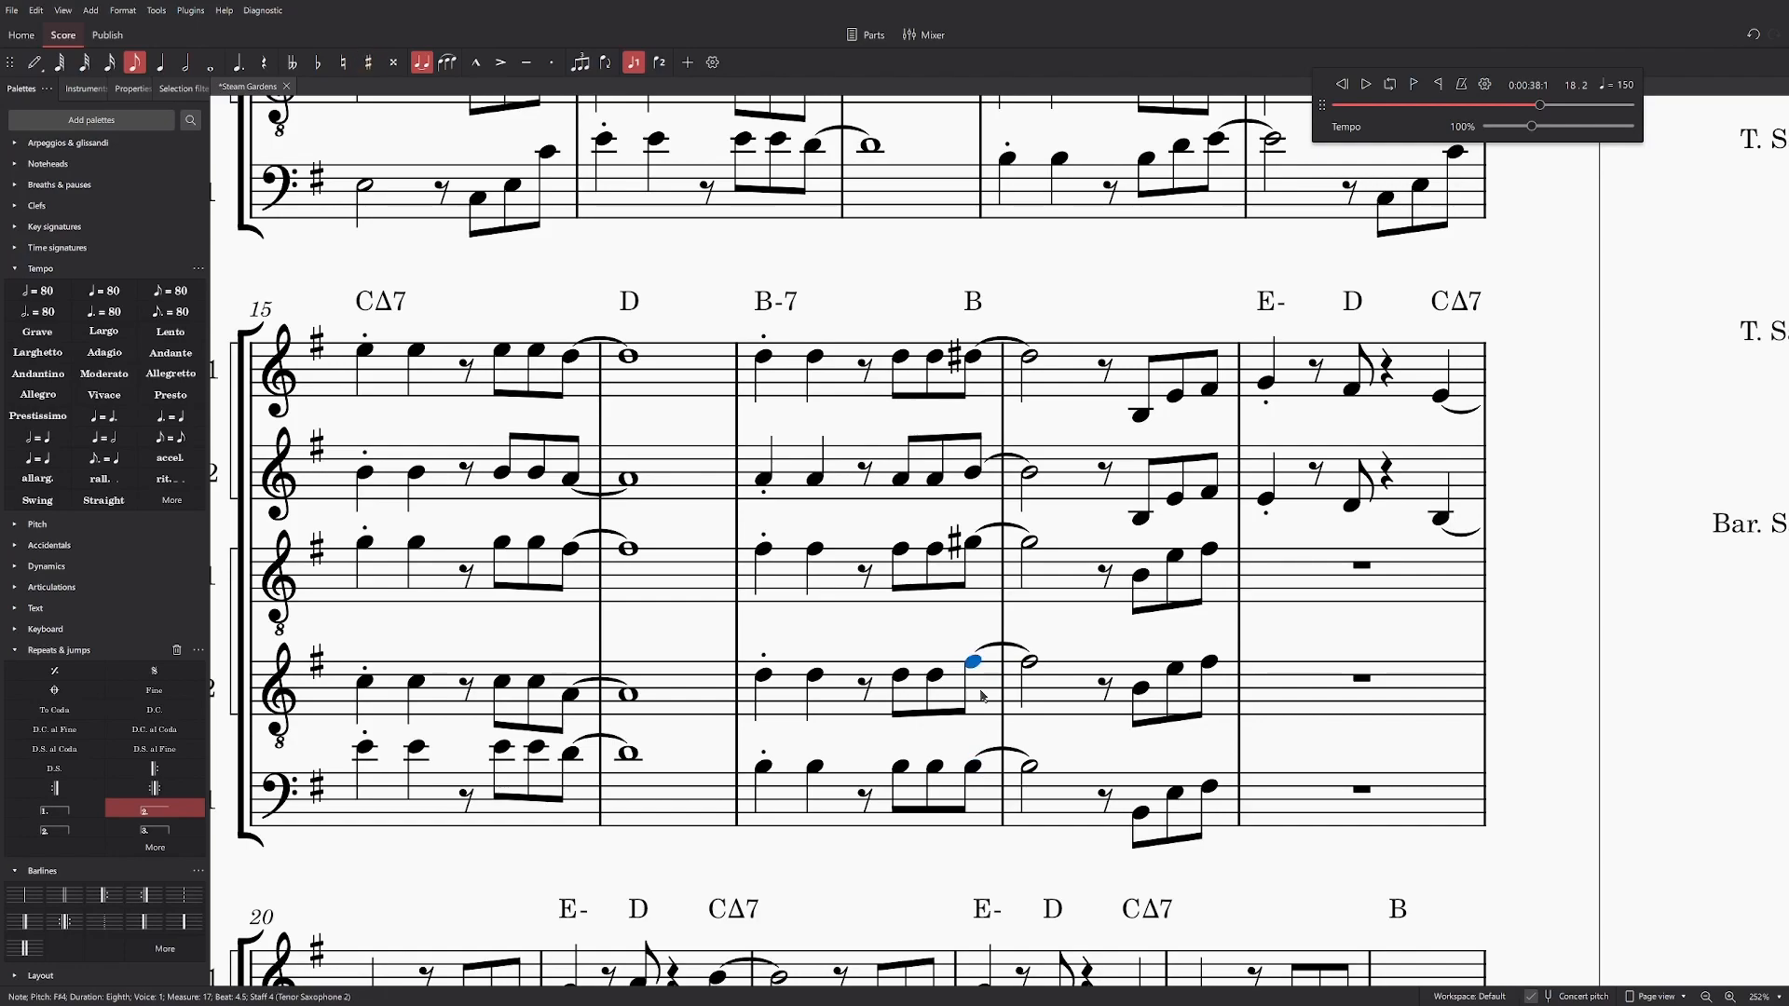
Step: Play back the score from measure 17 into measure 18
click(765, 357)
key(space)
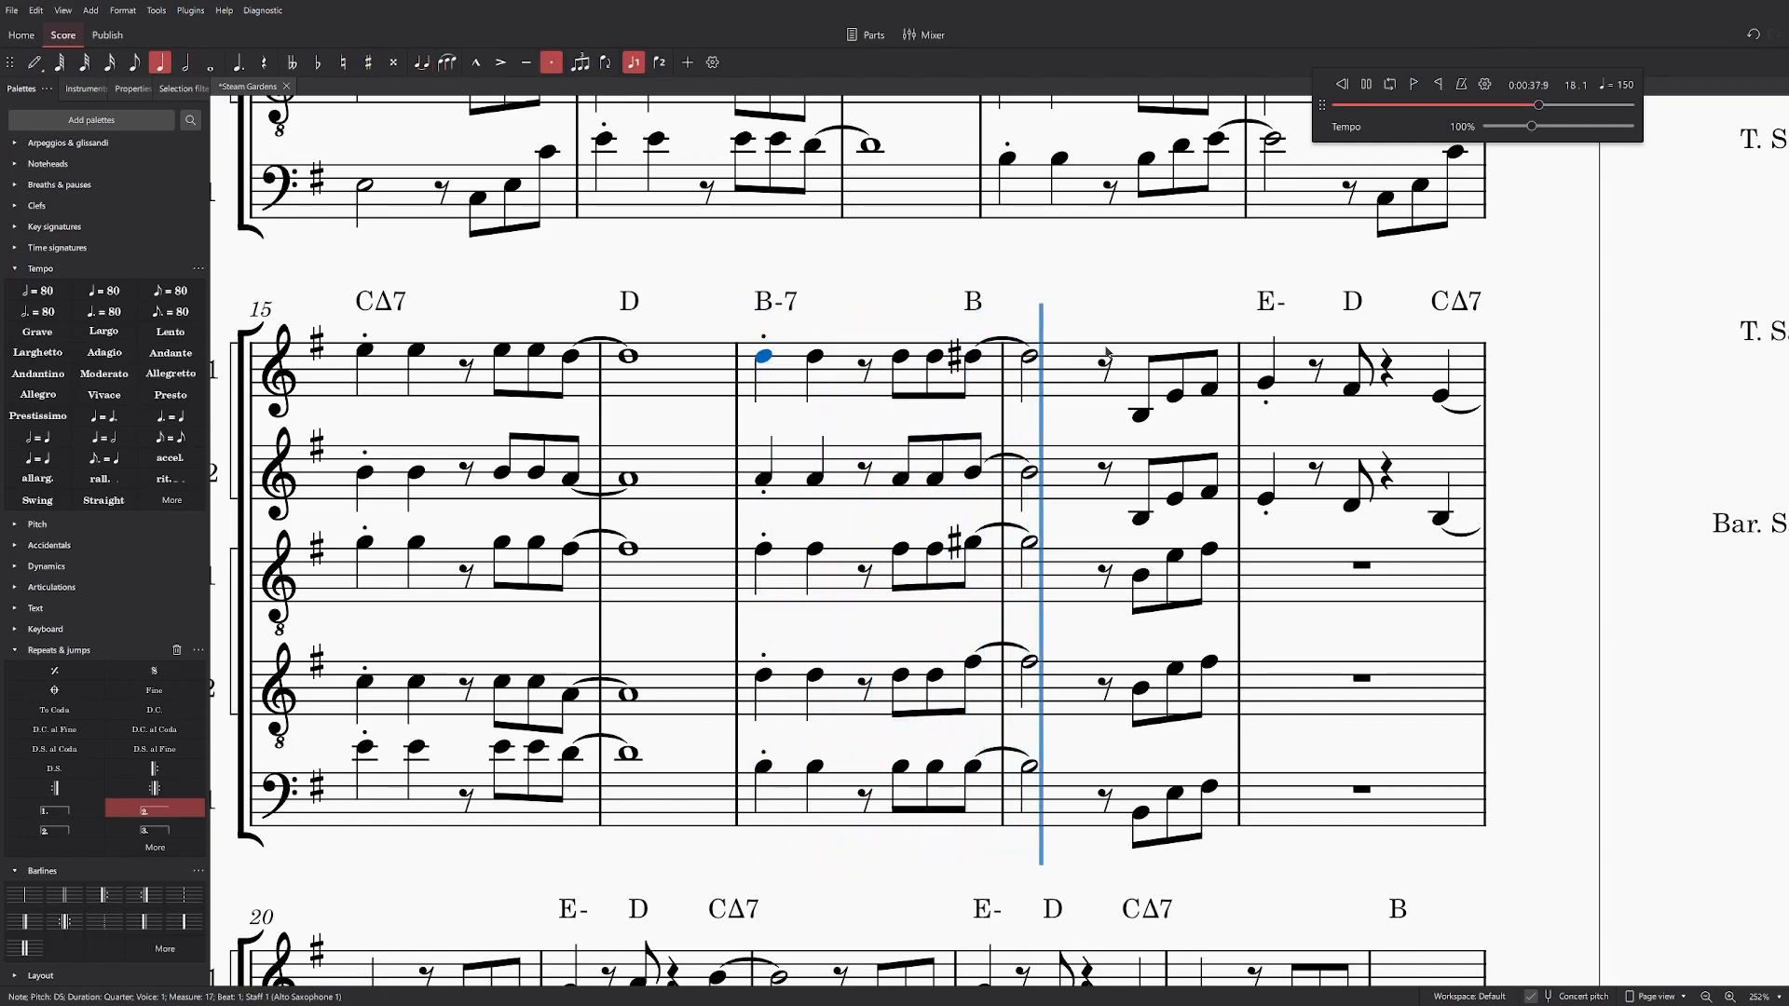
key(space)
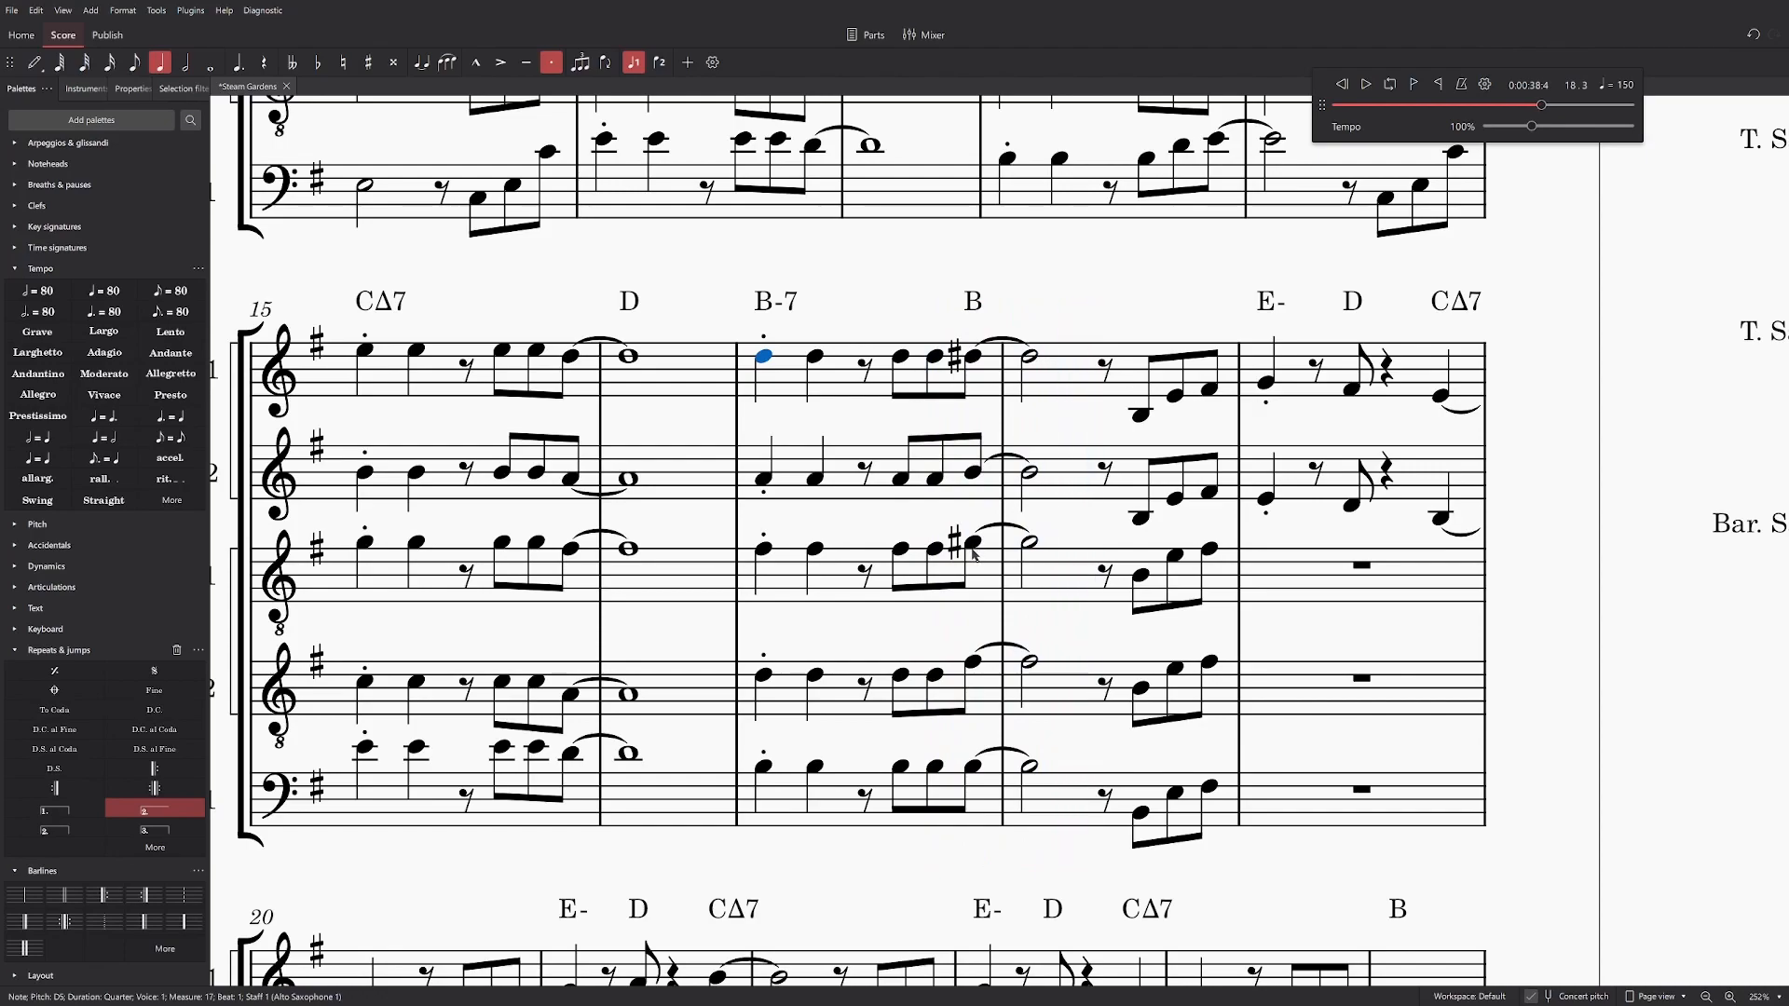
Step: Lower the last eighth note of measure 17 in Tenor Saxophone 1, tied into measure 18, to B3
click(975, 545)
key(Down)
key(Down)
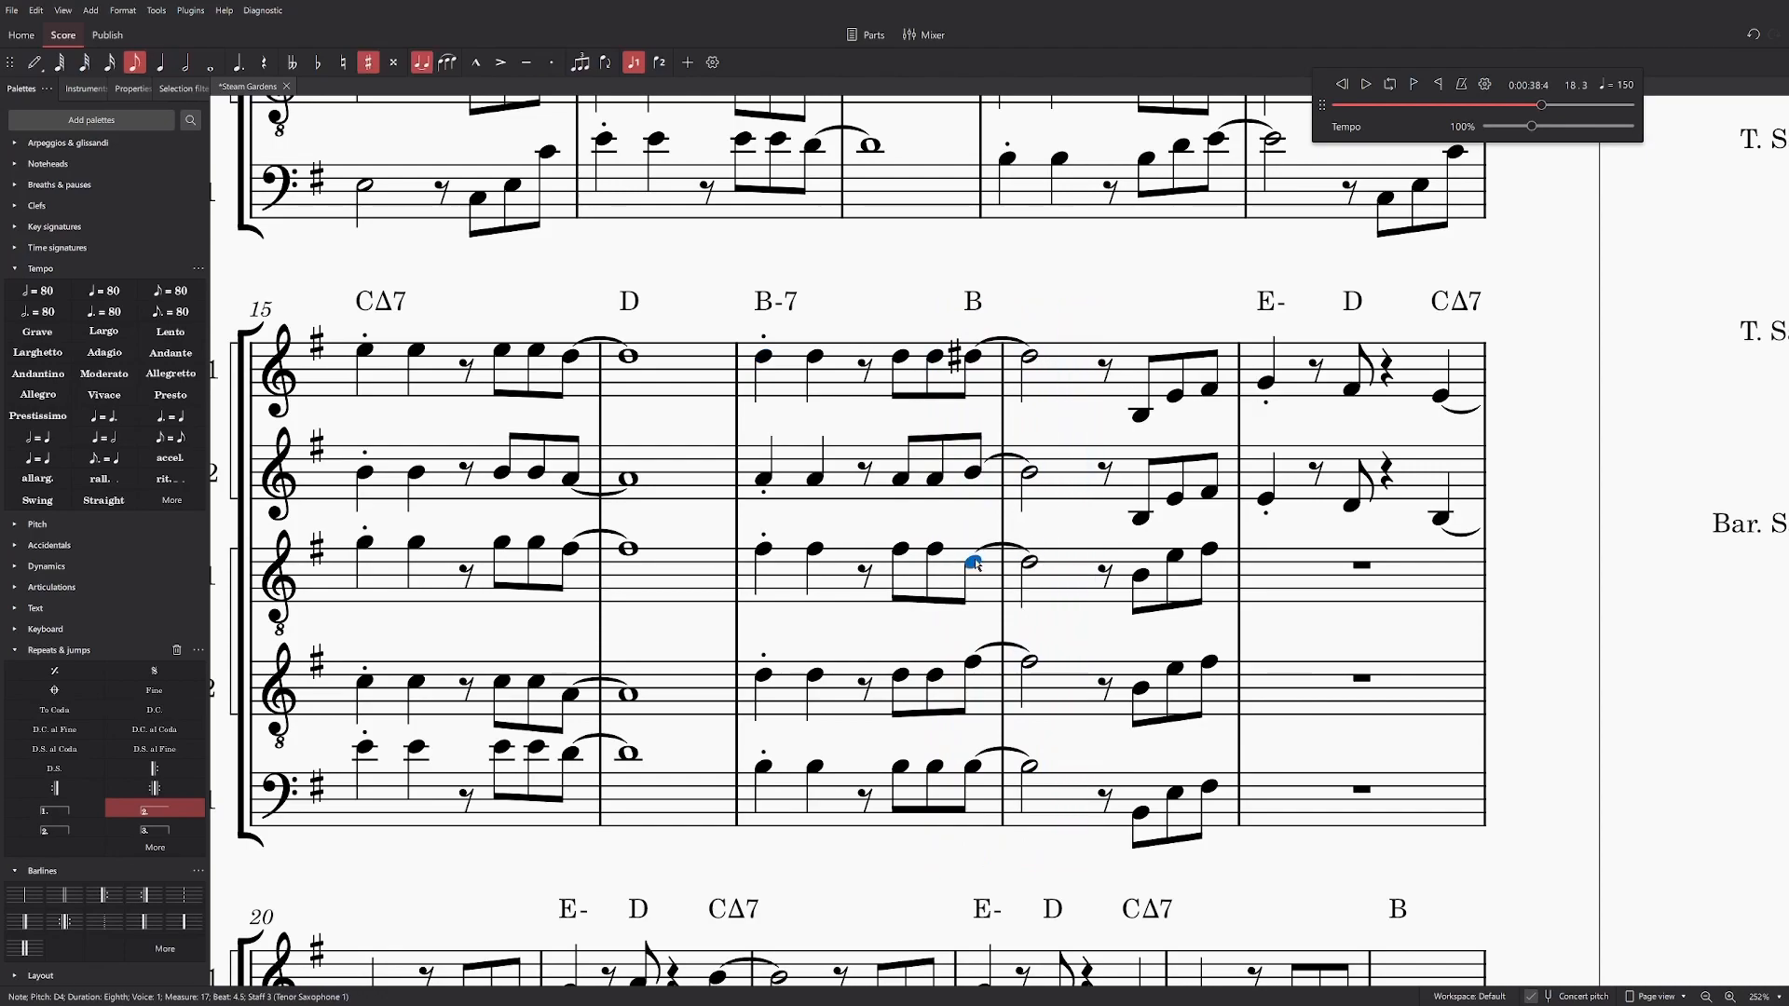
click(900, 549)
key(Right)
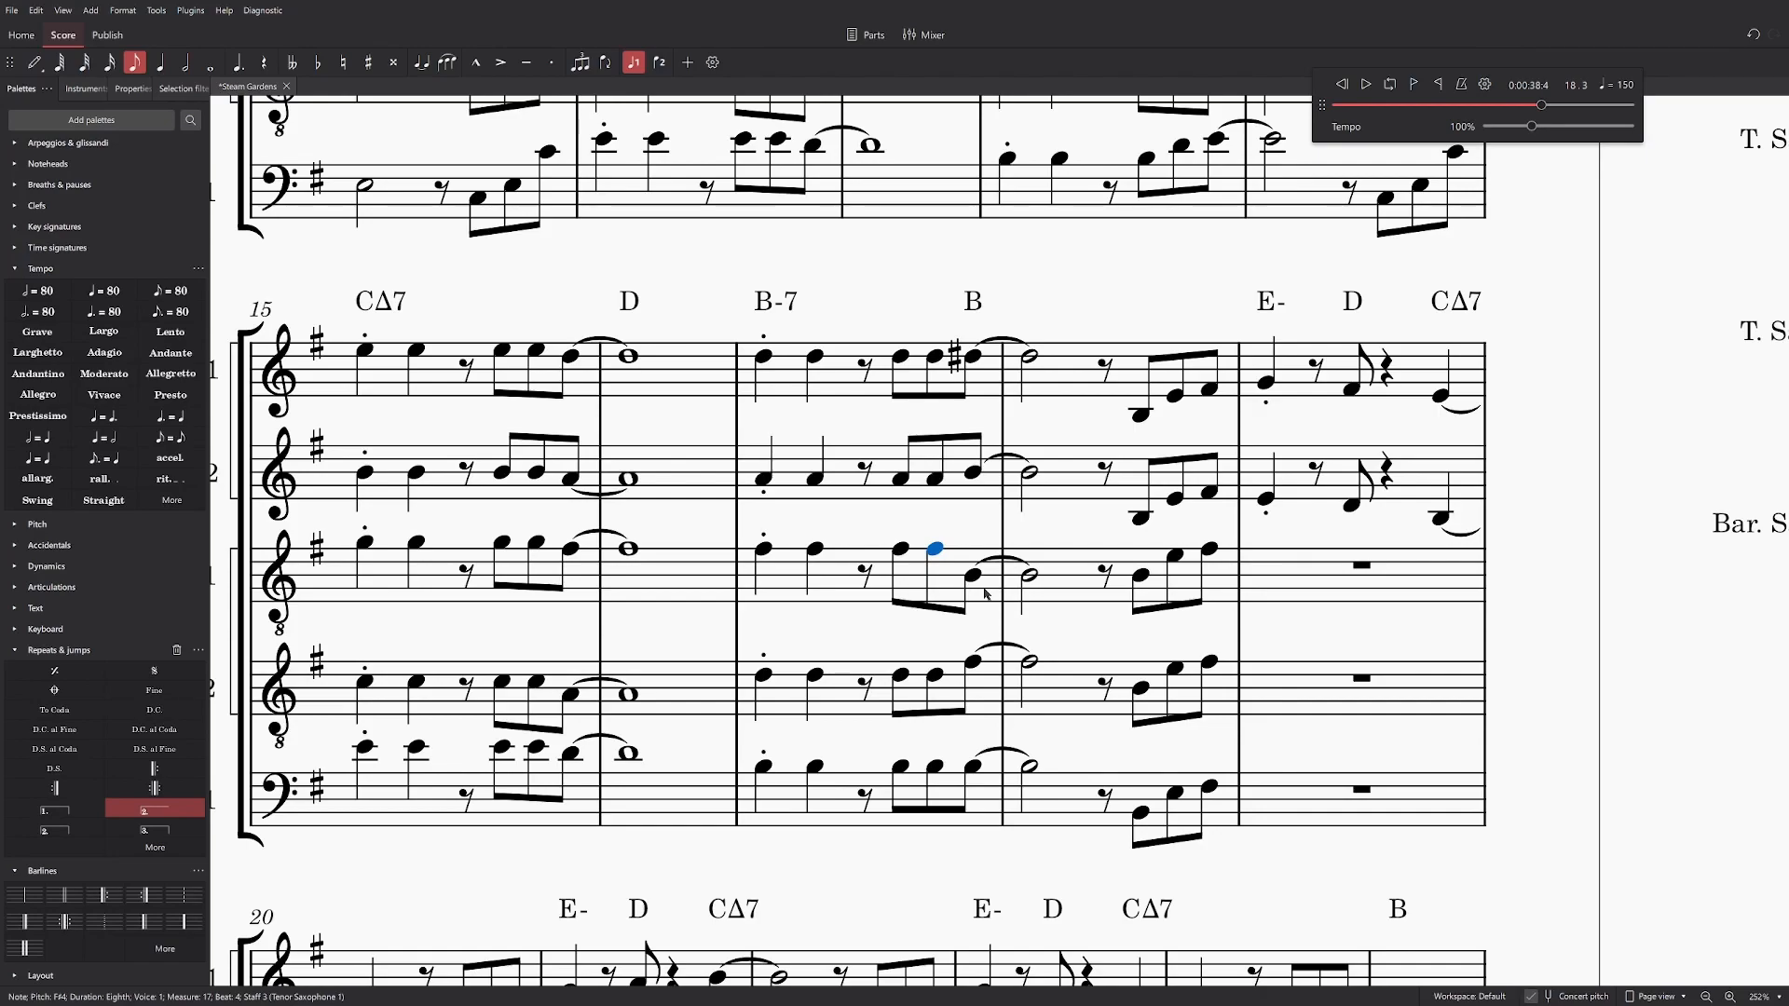
Step: Try the last eighth note of measure 17 in Tenor Saxophone 2 an octave lower and undo the change
click(974, 662)
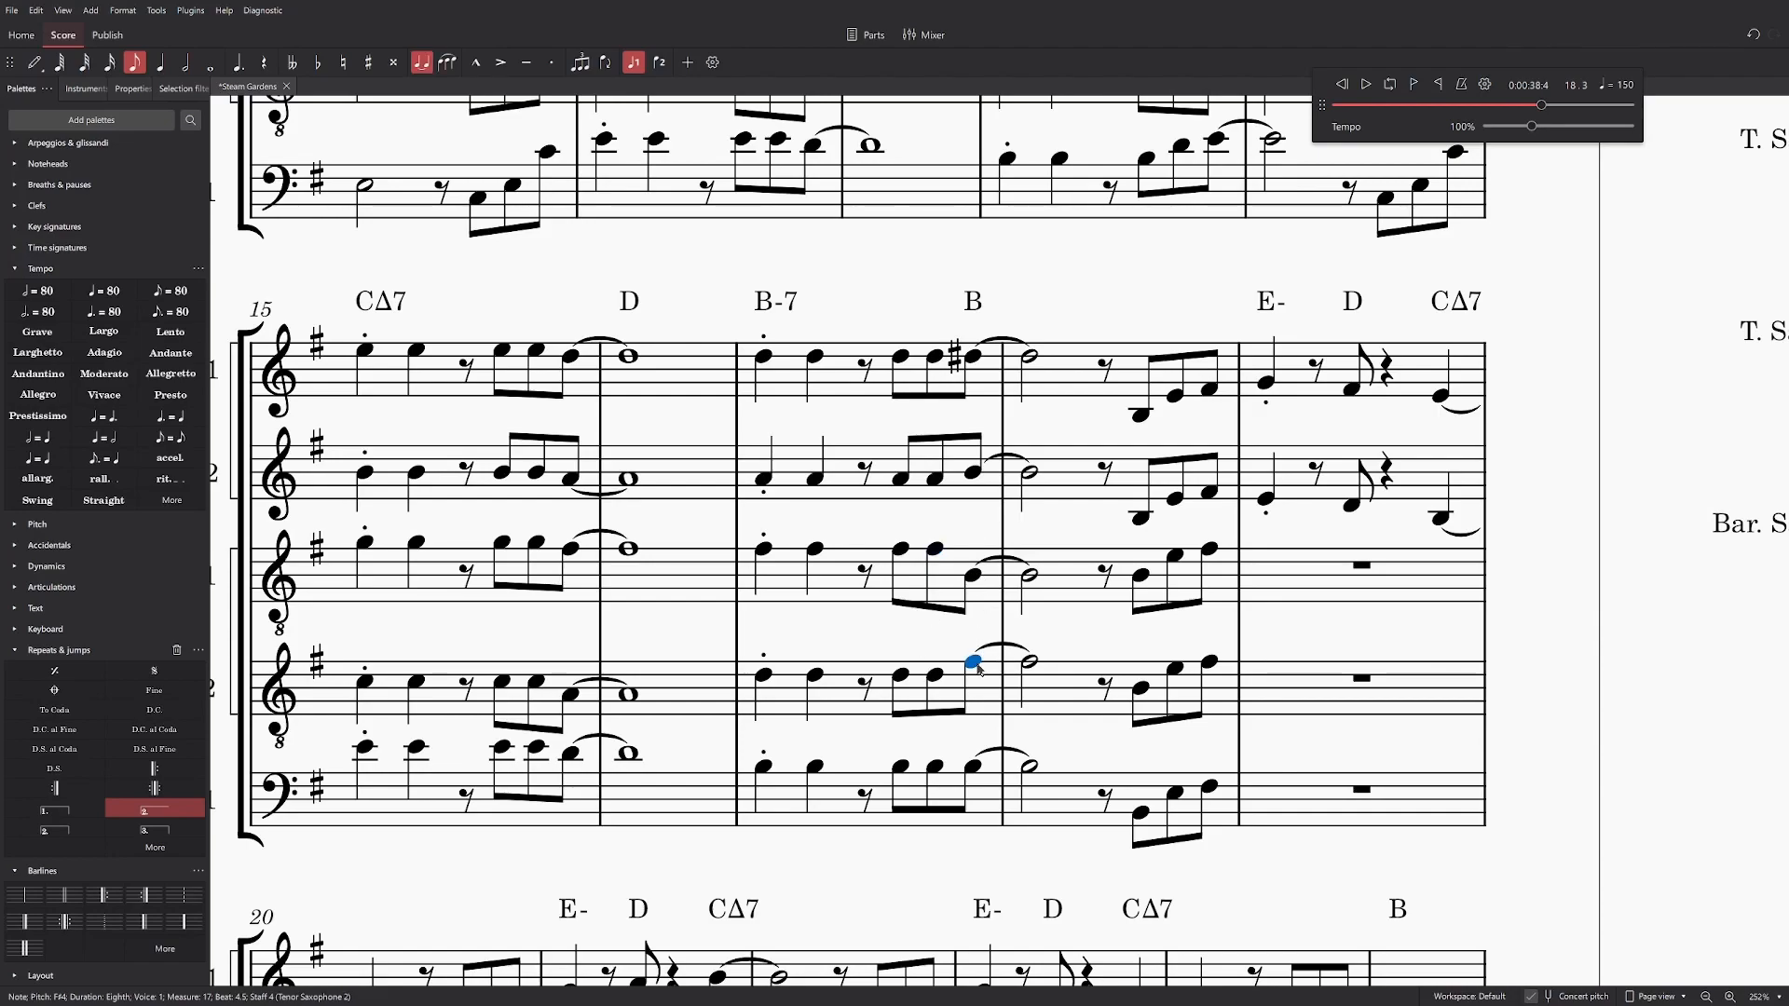
drag(975, 665, 980, 714)
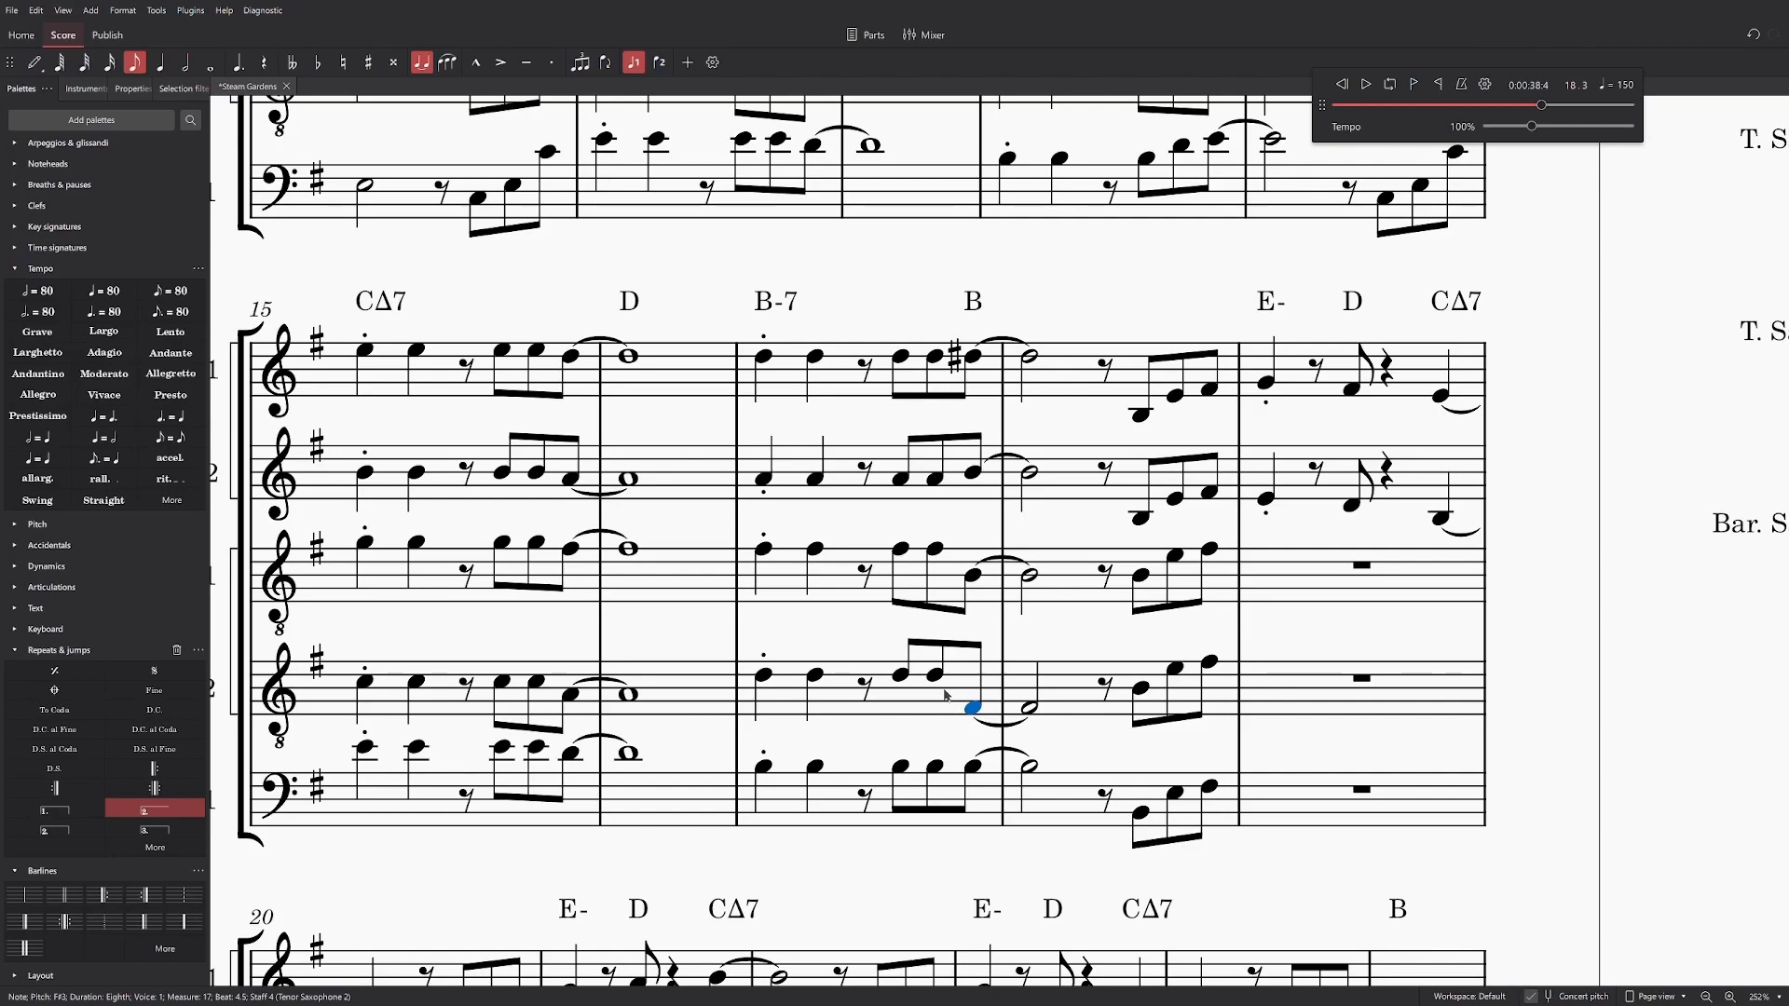
key(ctrl+z)
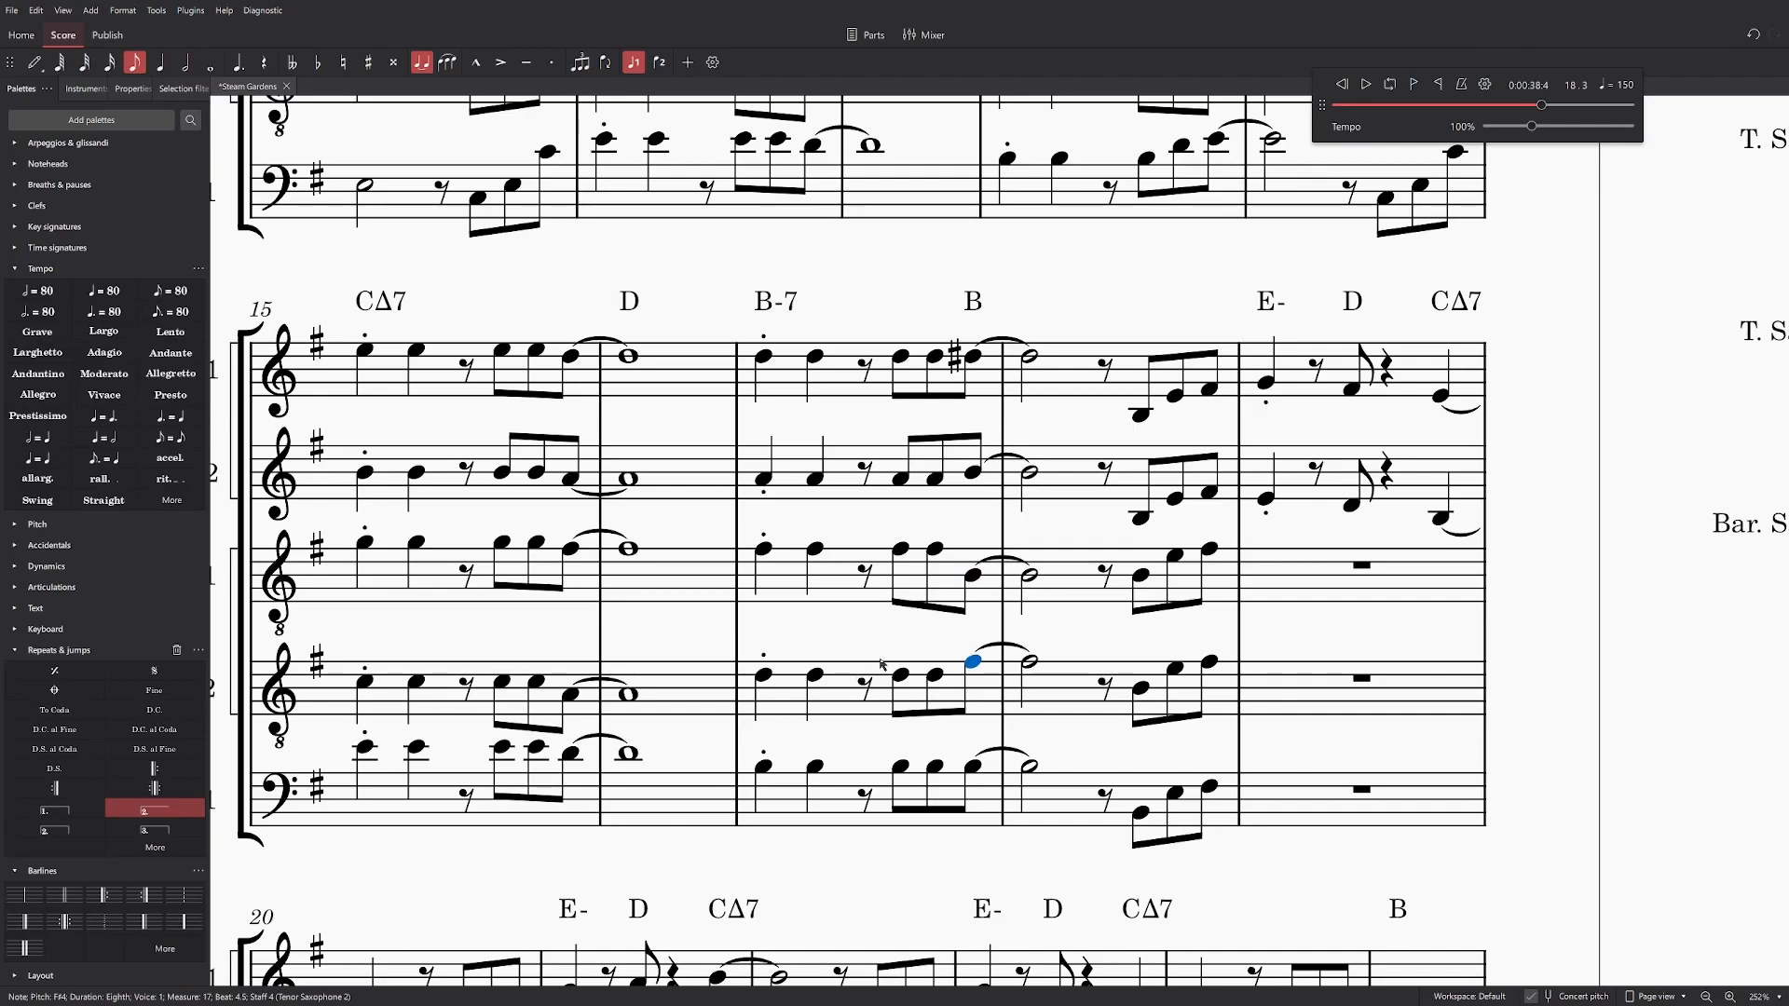
Step: Play back from measure 17 and audition each part's last eighth note of that measure, from the baritone up to Alto Saxophone 1
click(772, 553)
key(space)
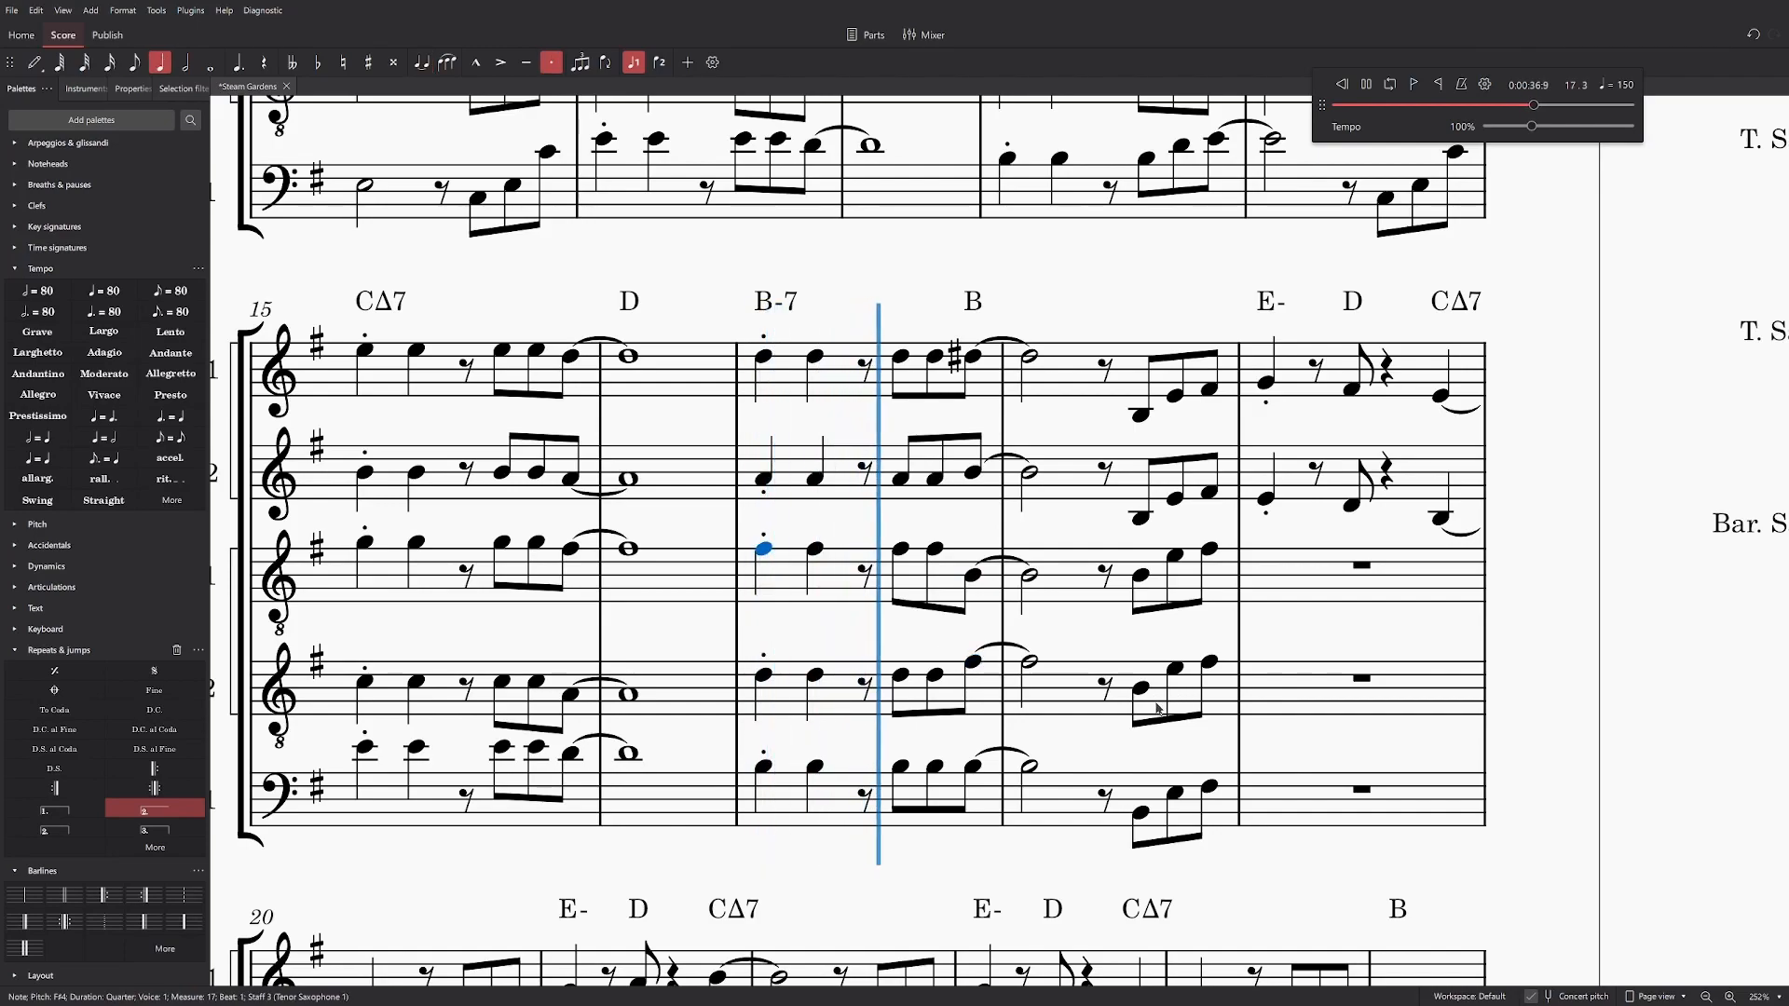
key(space)
click(973, 766)
click(973, 662)
click(971, 576)
click(973, 474)
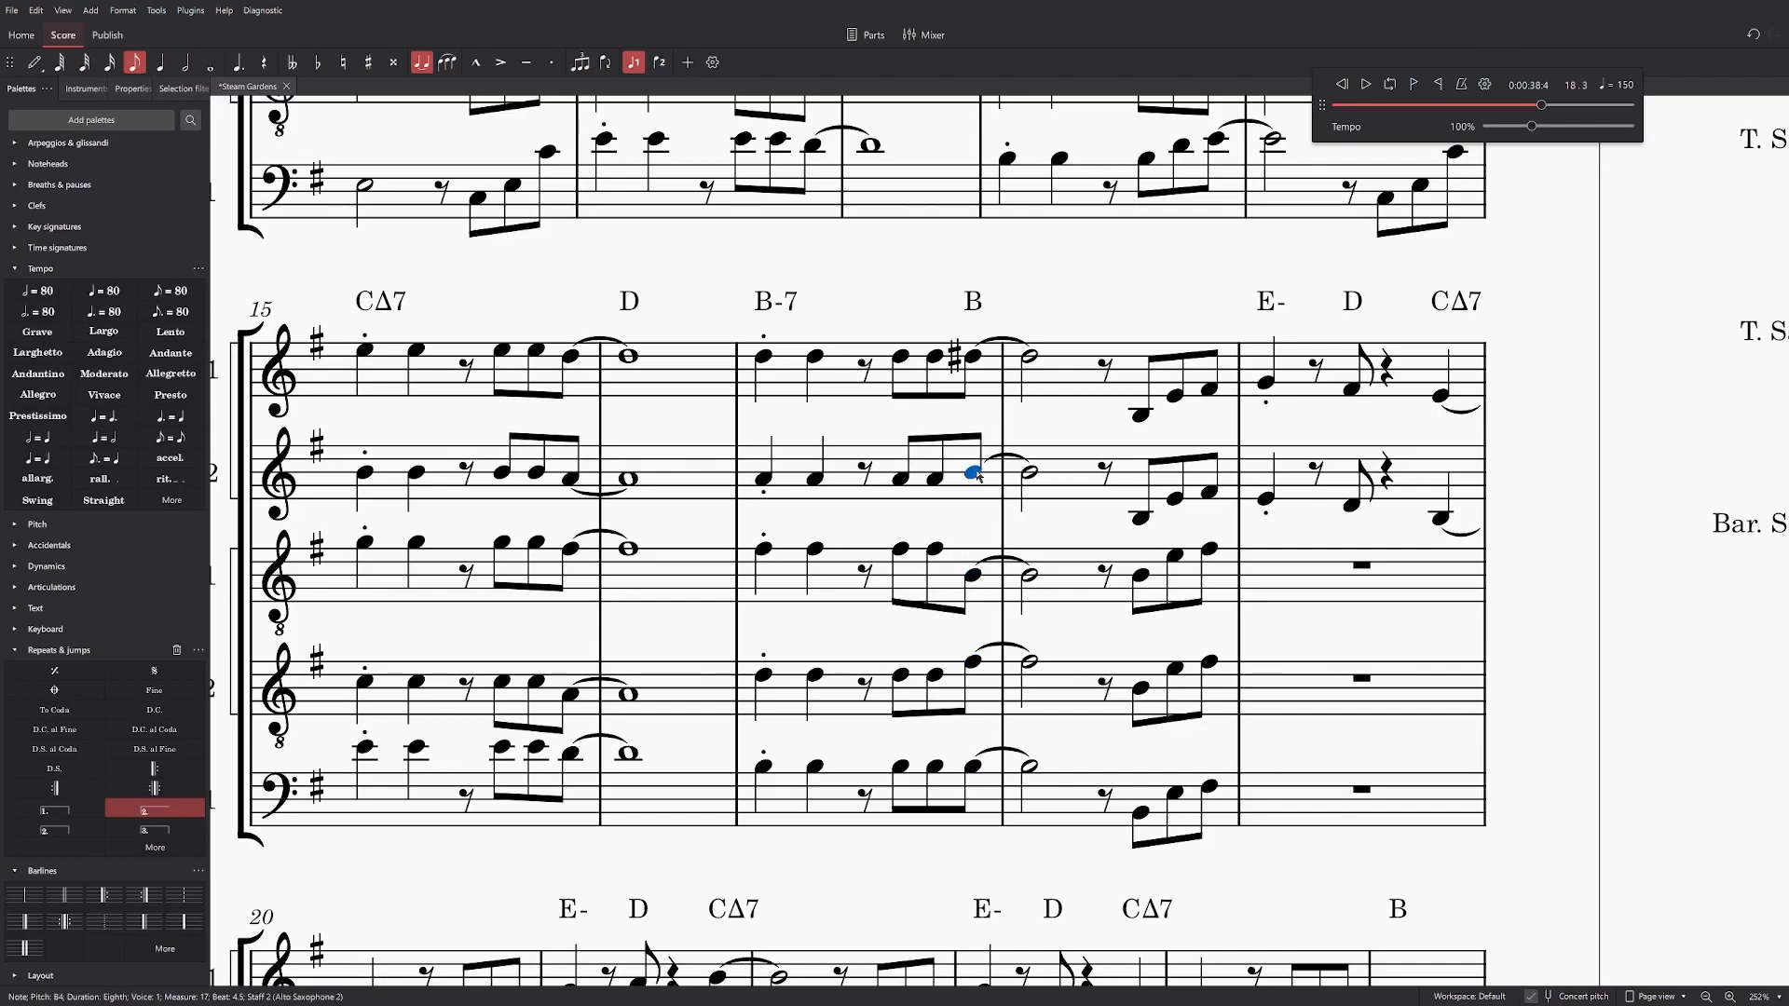
click(973, 356)
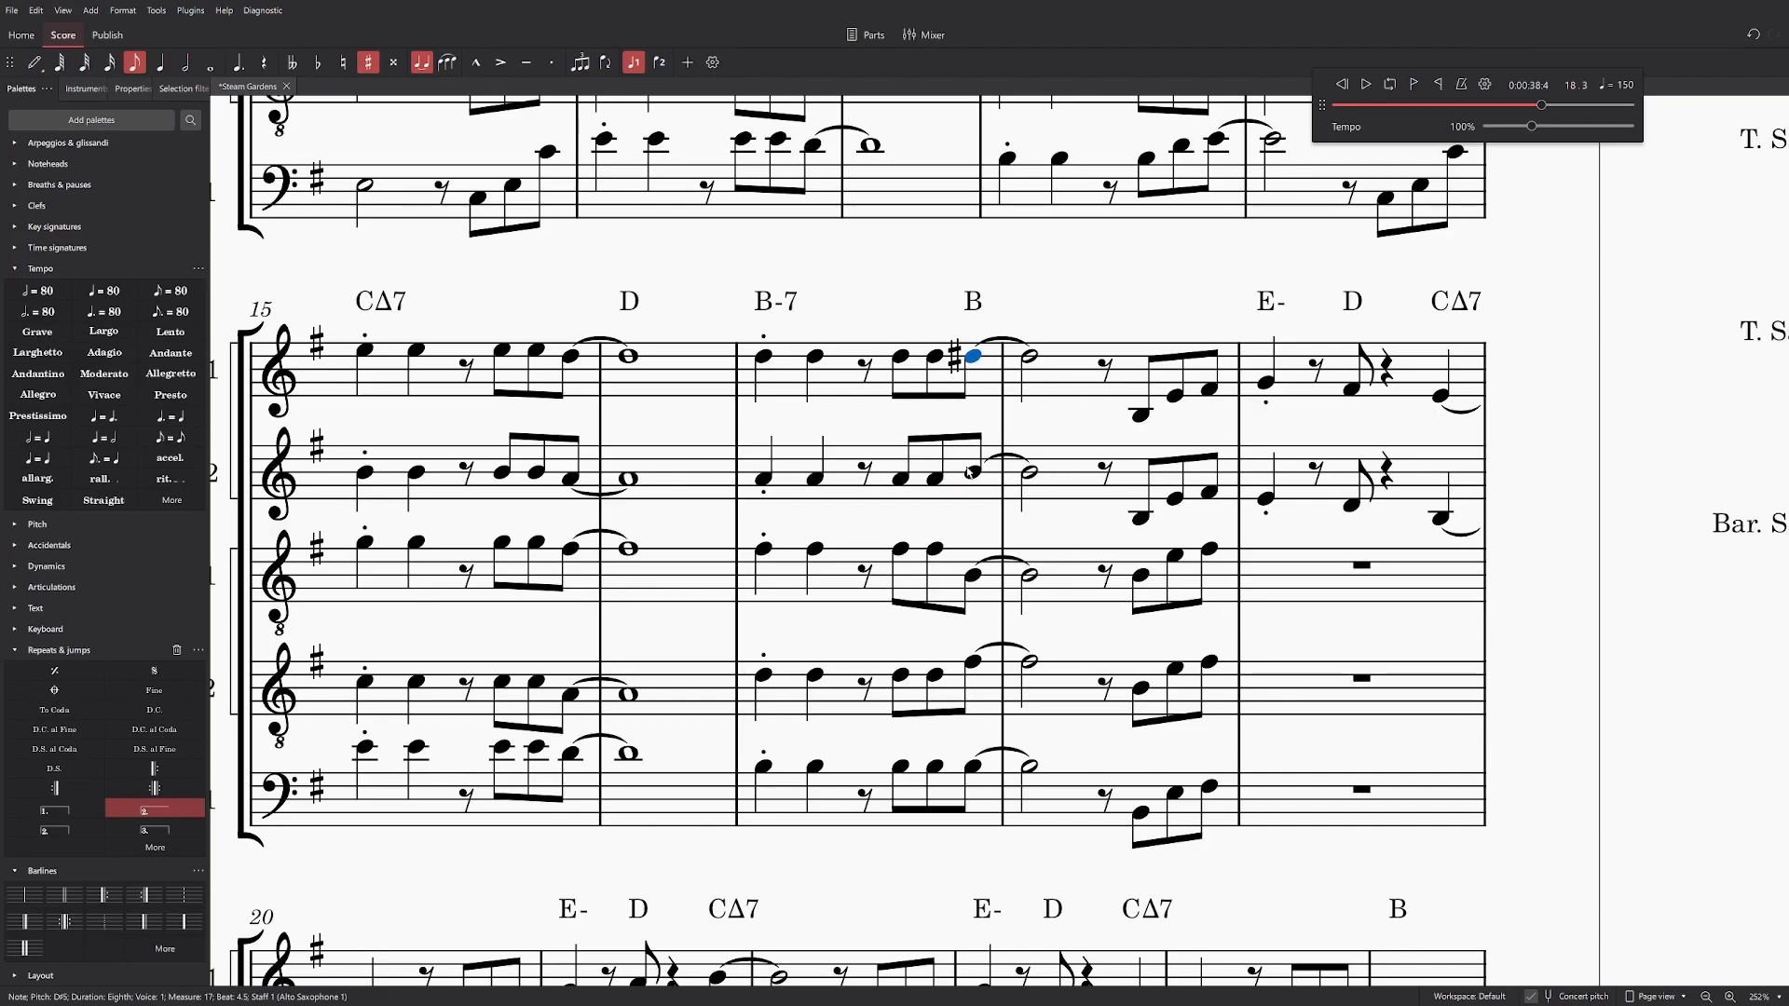
Step: Set the last eighth note of measure 17 to D♯4 in Tenor Saxophone 2 and raise Tenor Saxophone 1's an octave to B4
click(974, 669)
key(ctrl+v)
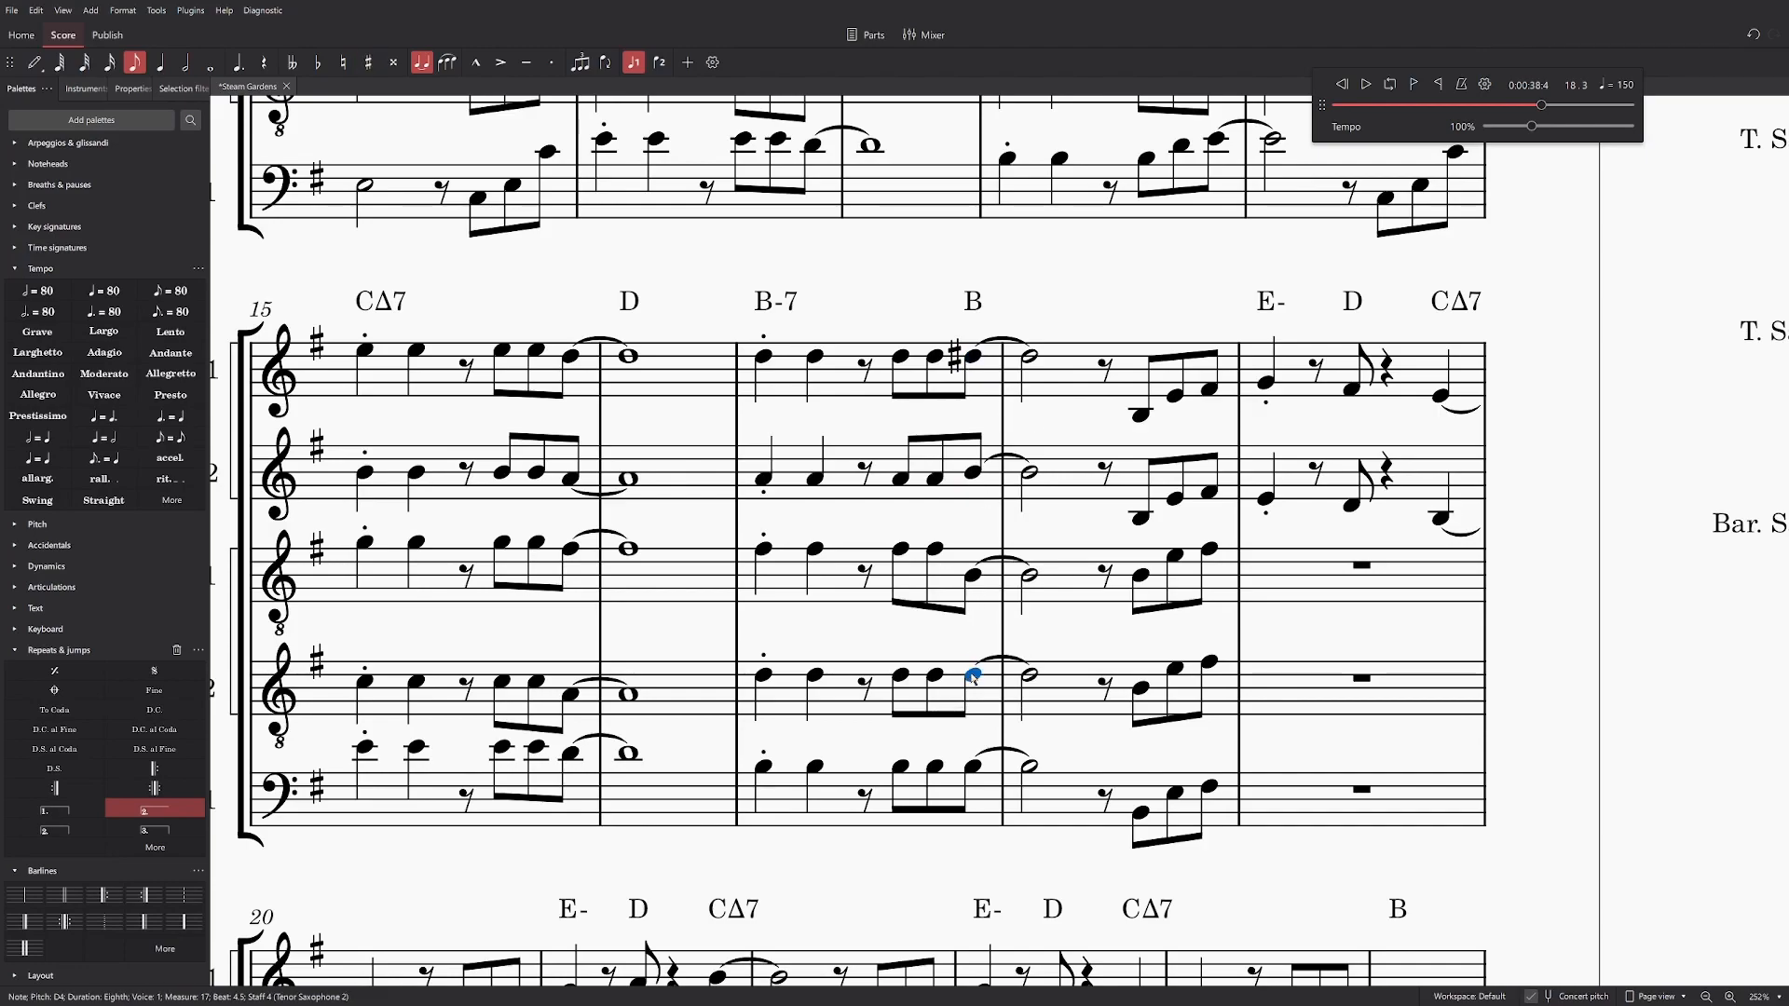
click(974, 576)
key(ctrl+Up)
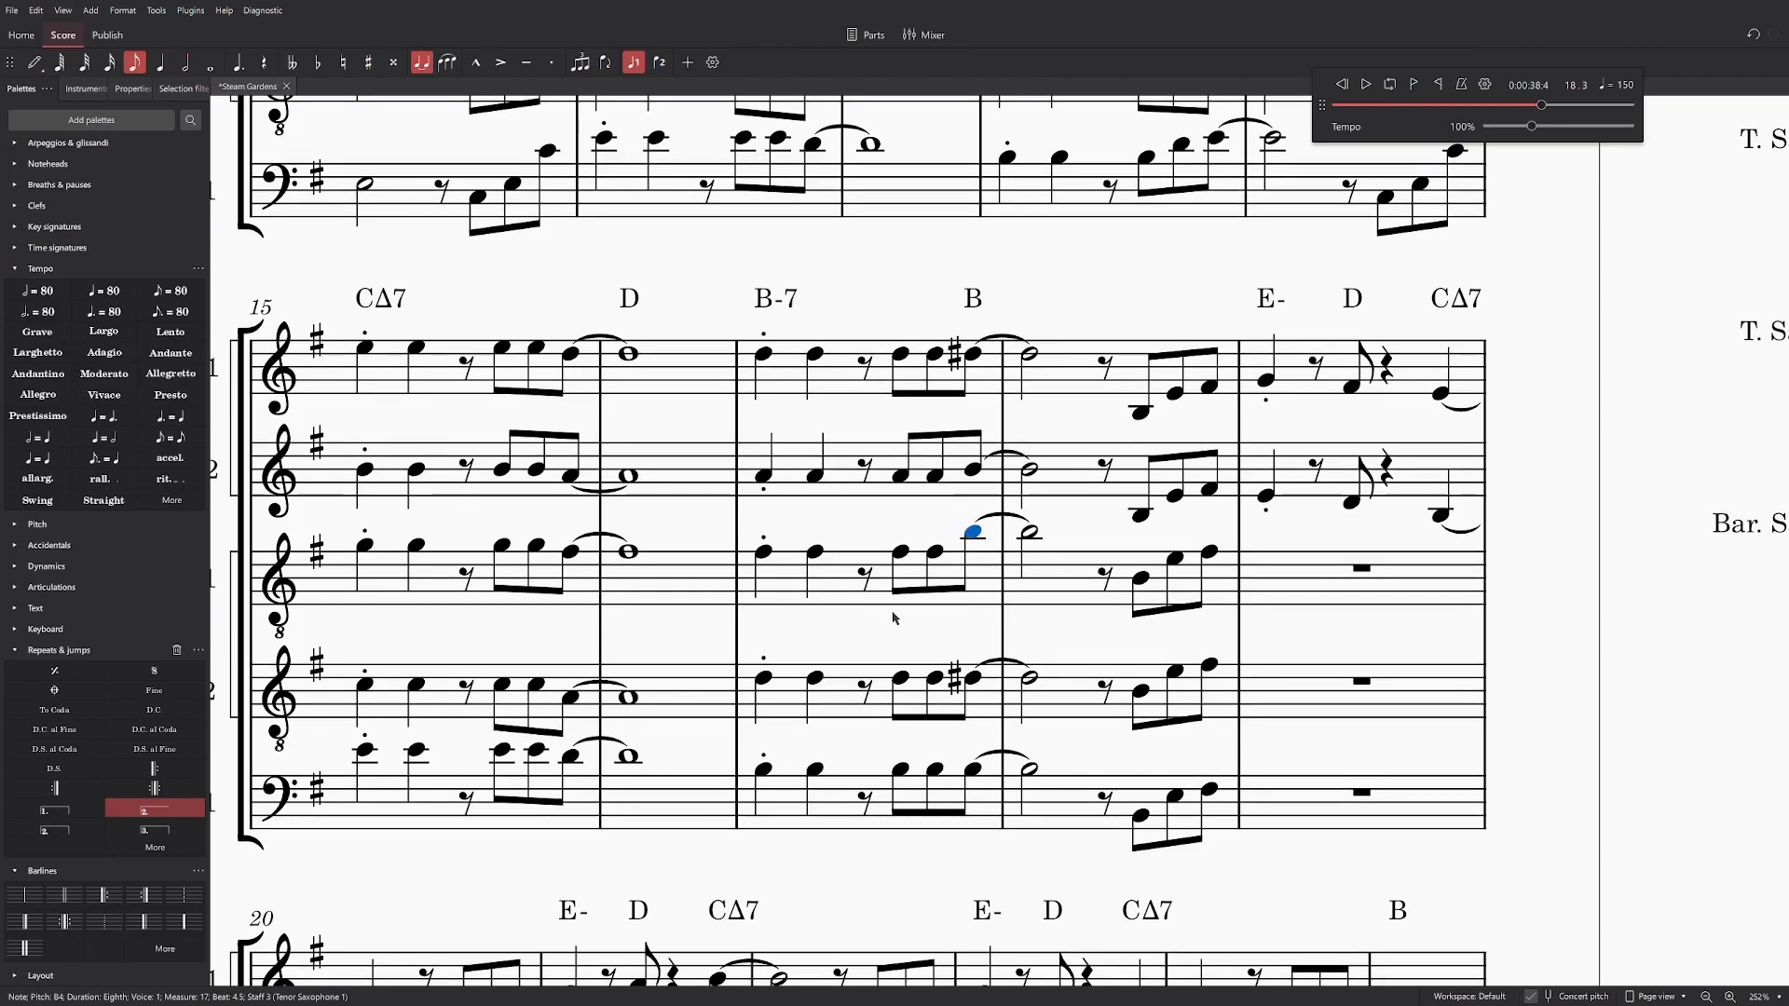
Step: Play back the revoiced chord from measure 17 and audition the final eighth notes of Alto Saxophone 2 and Tenor Saxophone 1
click(764, 552)
key(space)
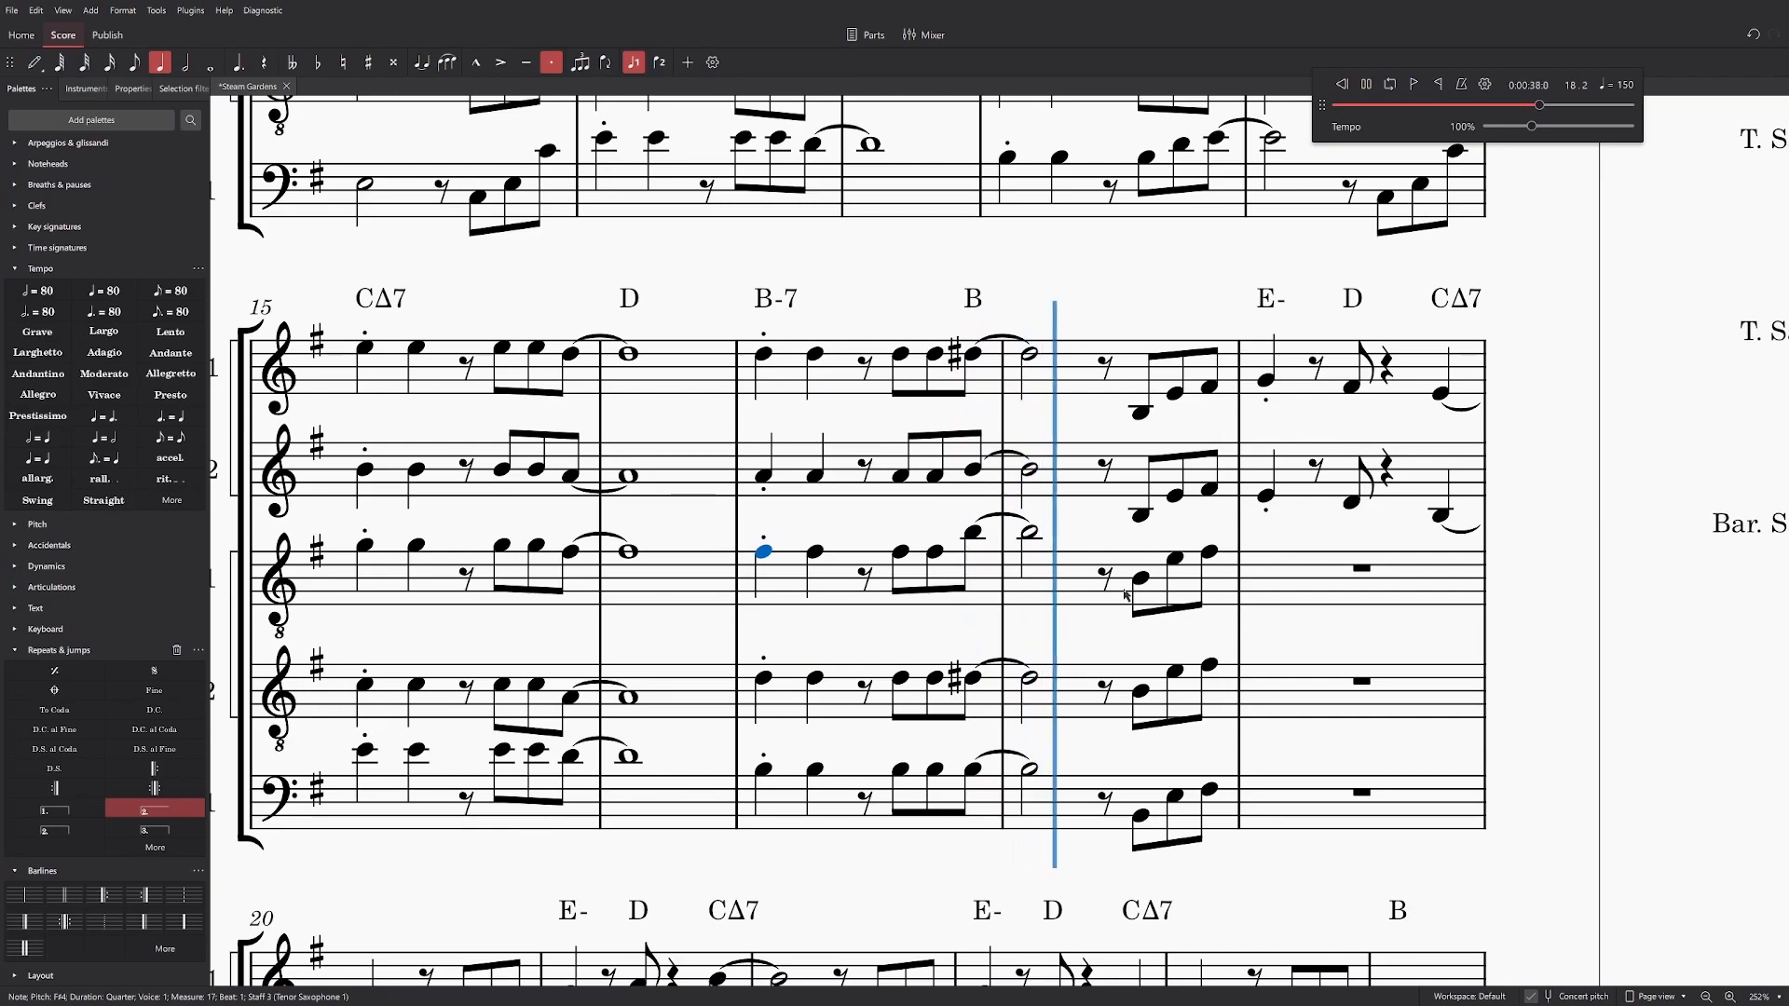
key(space)
click(973, 469)
click(974, 534)
key(alt+Up)
click(974, 534)
key(alt+Up)
click(974, 534)
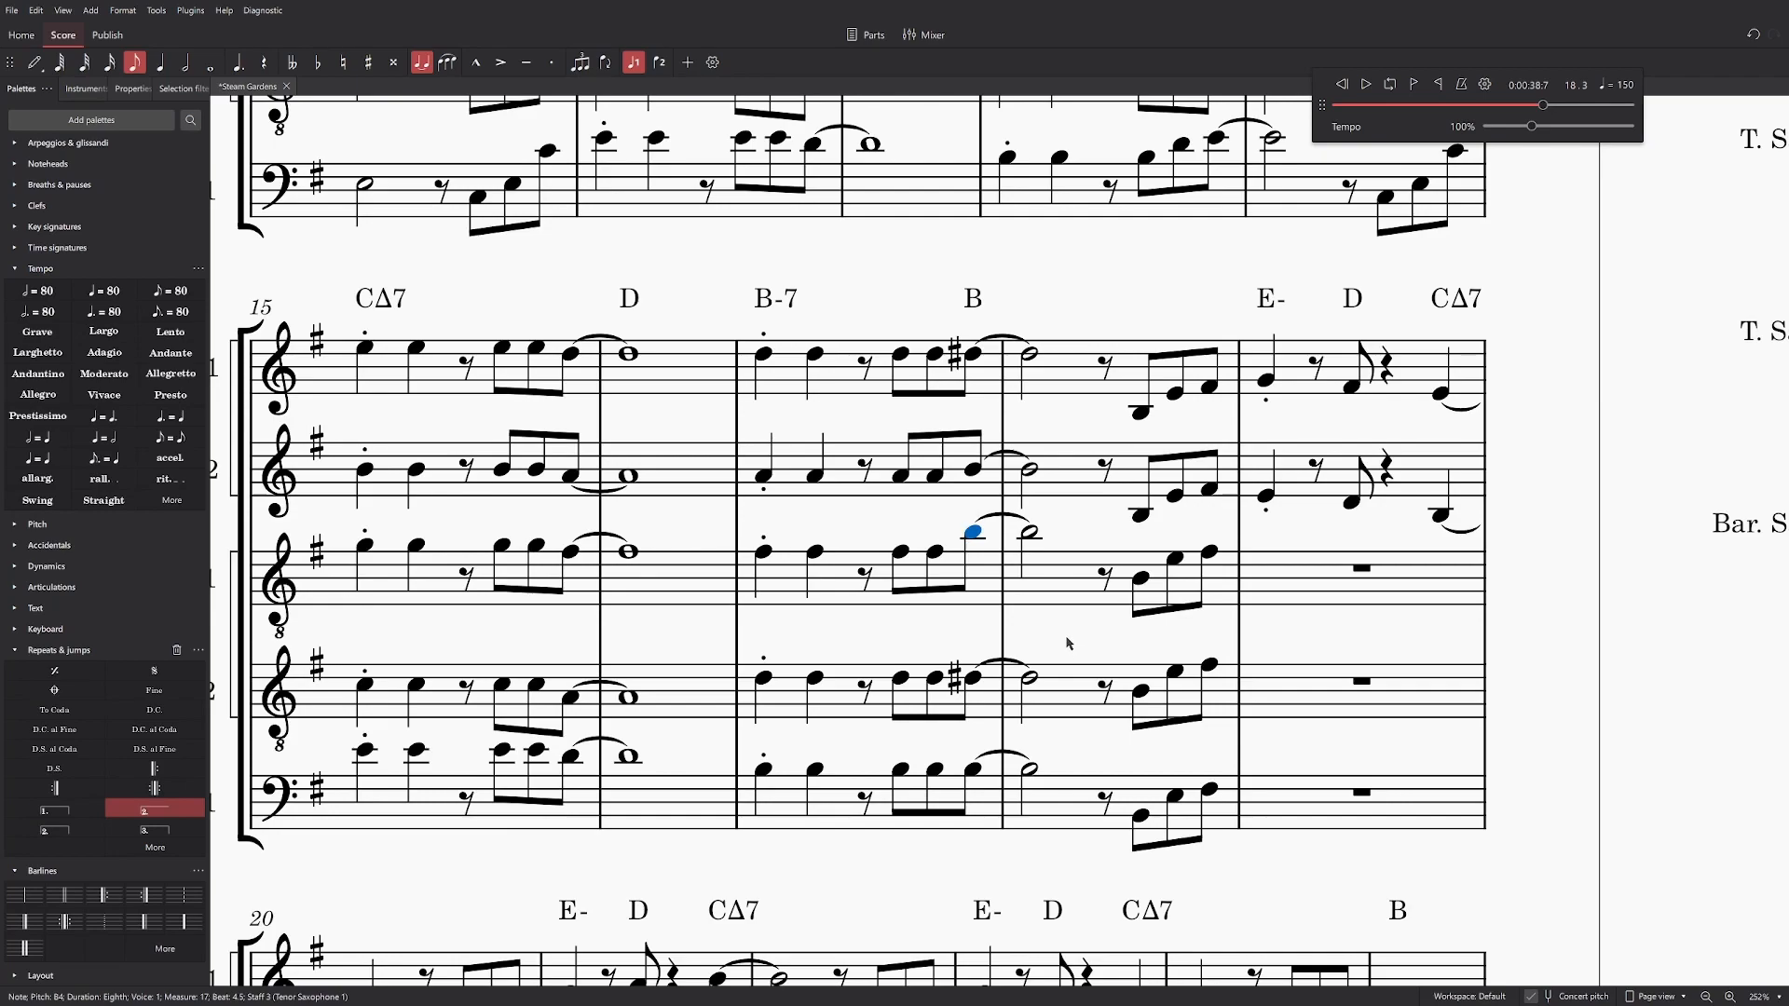
Step: Save the Steam Gardens score
click(979, 767)
key(ctrl+s)
scroll(1405, 559, right, 3)
scroll(1286, 679, up, 3)
scroll(1290, 687, down, 2)
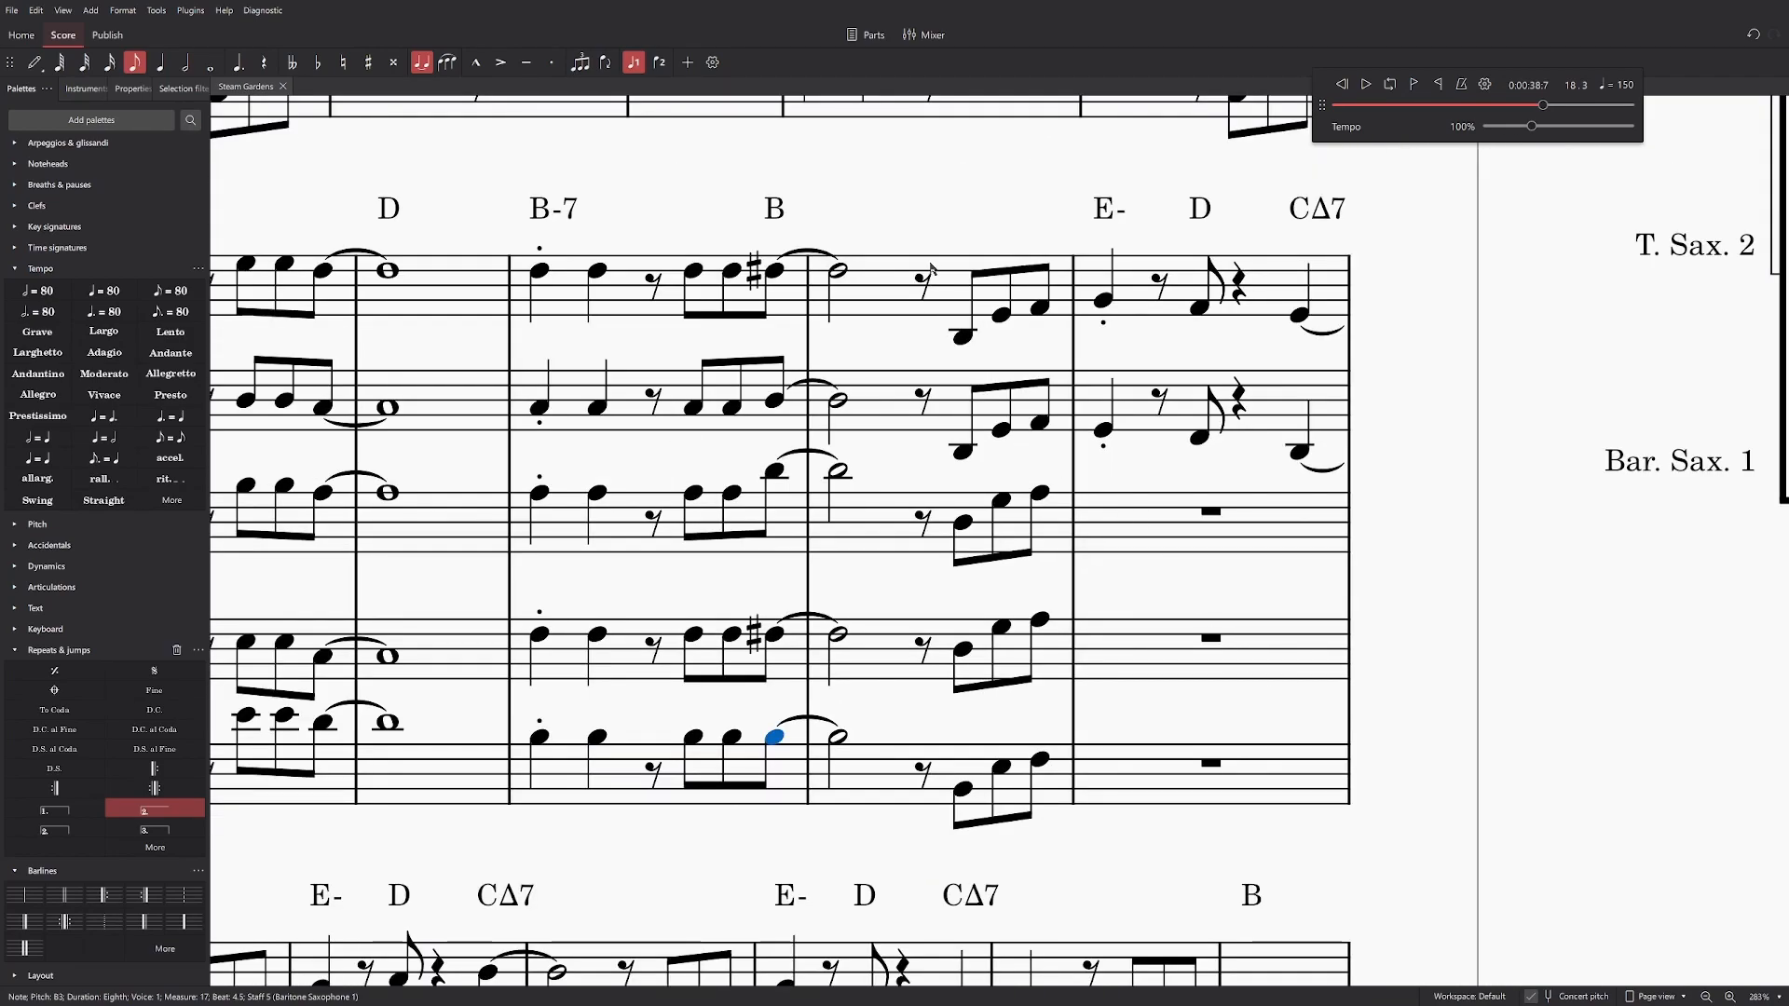
Step: Lower the first eighth note after measure 18's rest to G3 in Alto Saxophone 2, E3 in Tenor Saxophone 1 and B2 in Tenor Saxophone 2
click(924, 277)
ctrl+scroll(1125, 512, down, 1)
ctrl+scroll(1129, 520, up, 2)
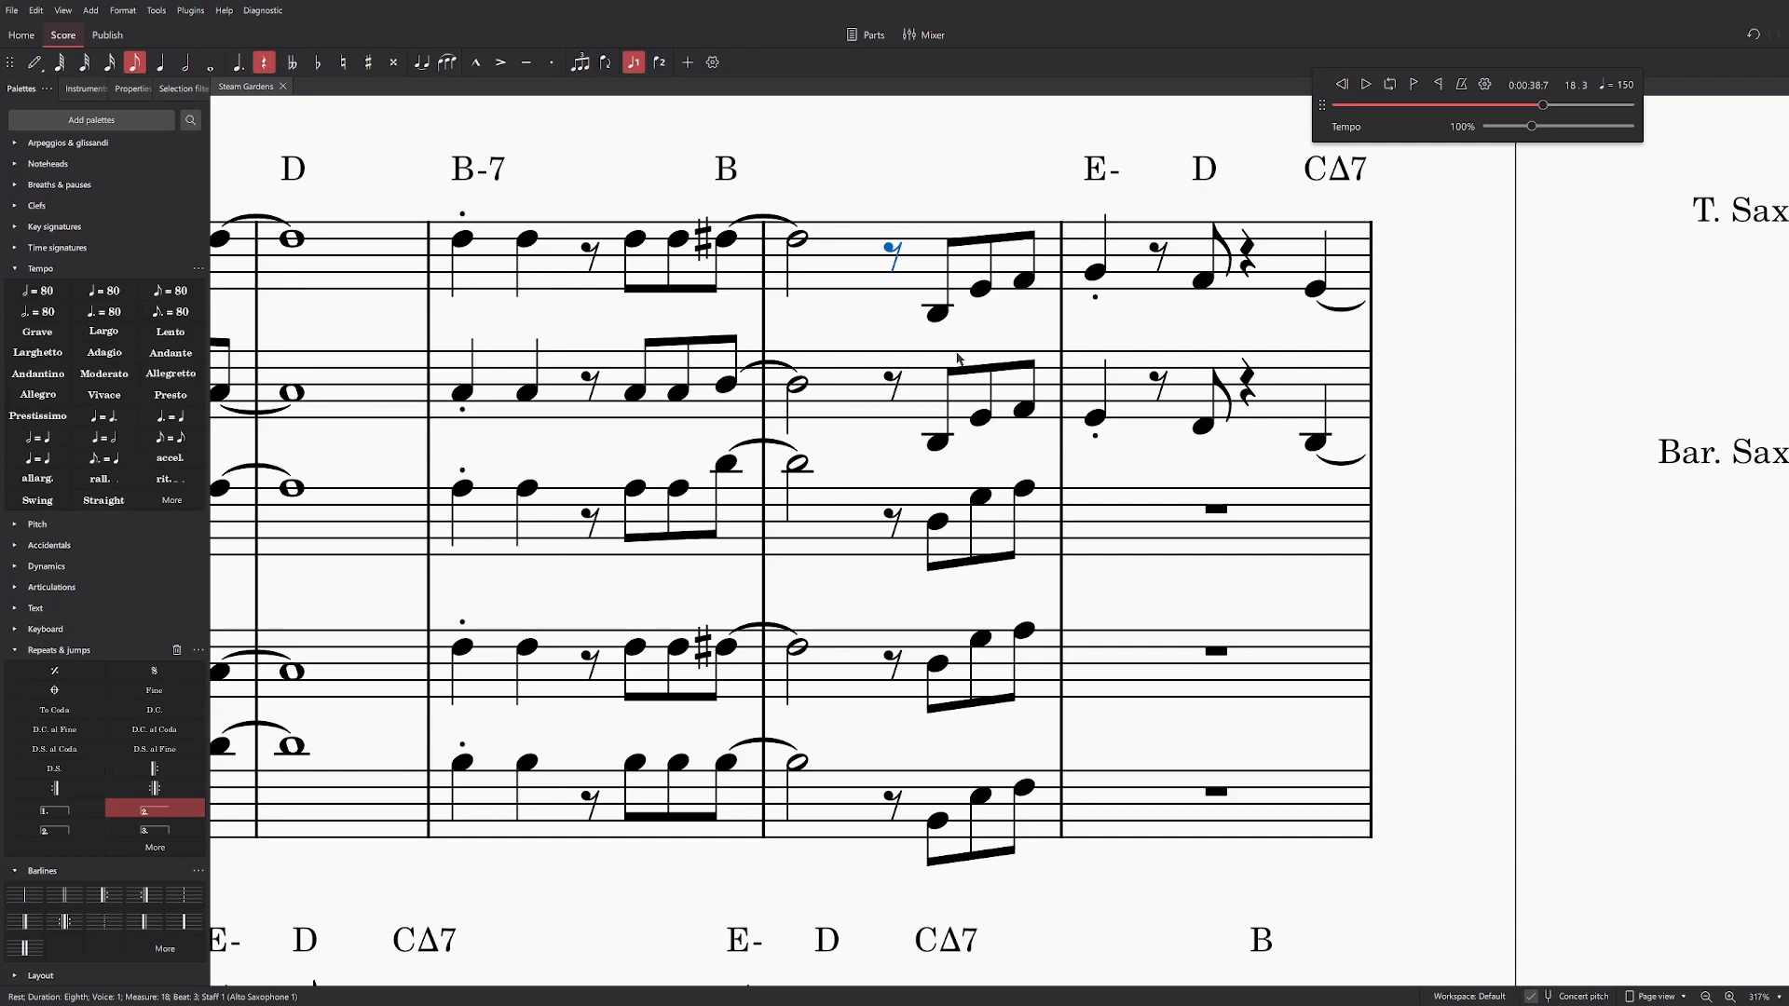
ctrl+scroll(958, 359, down, 1)
click(937, 312)
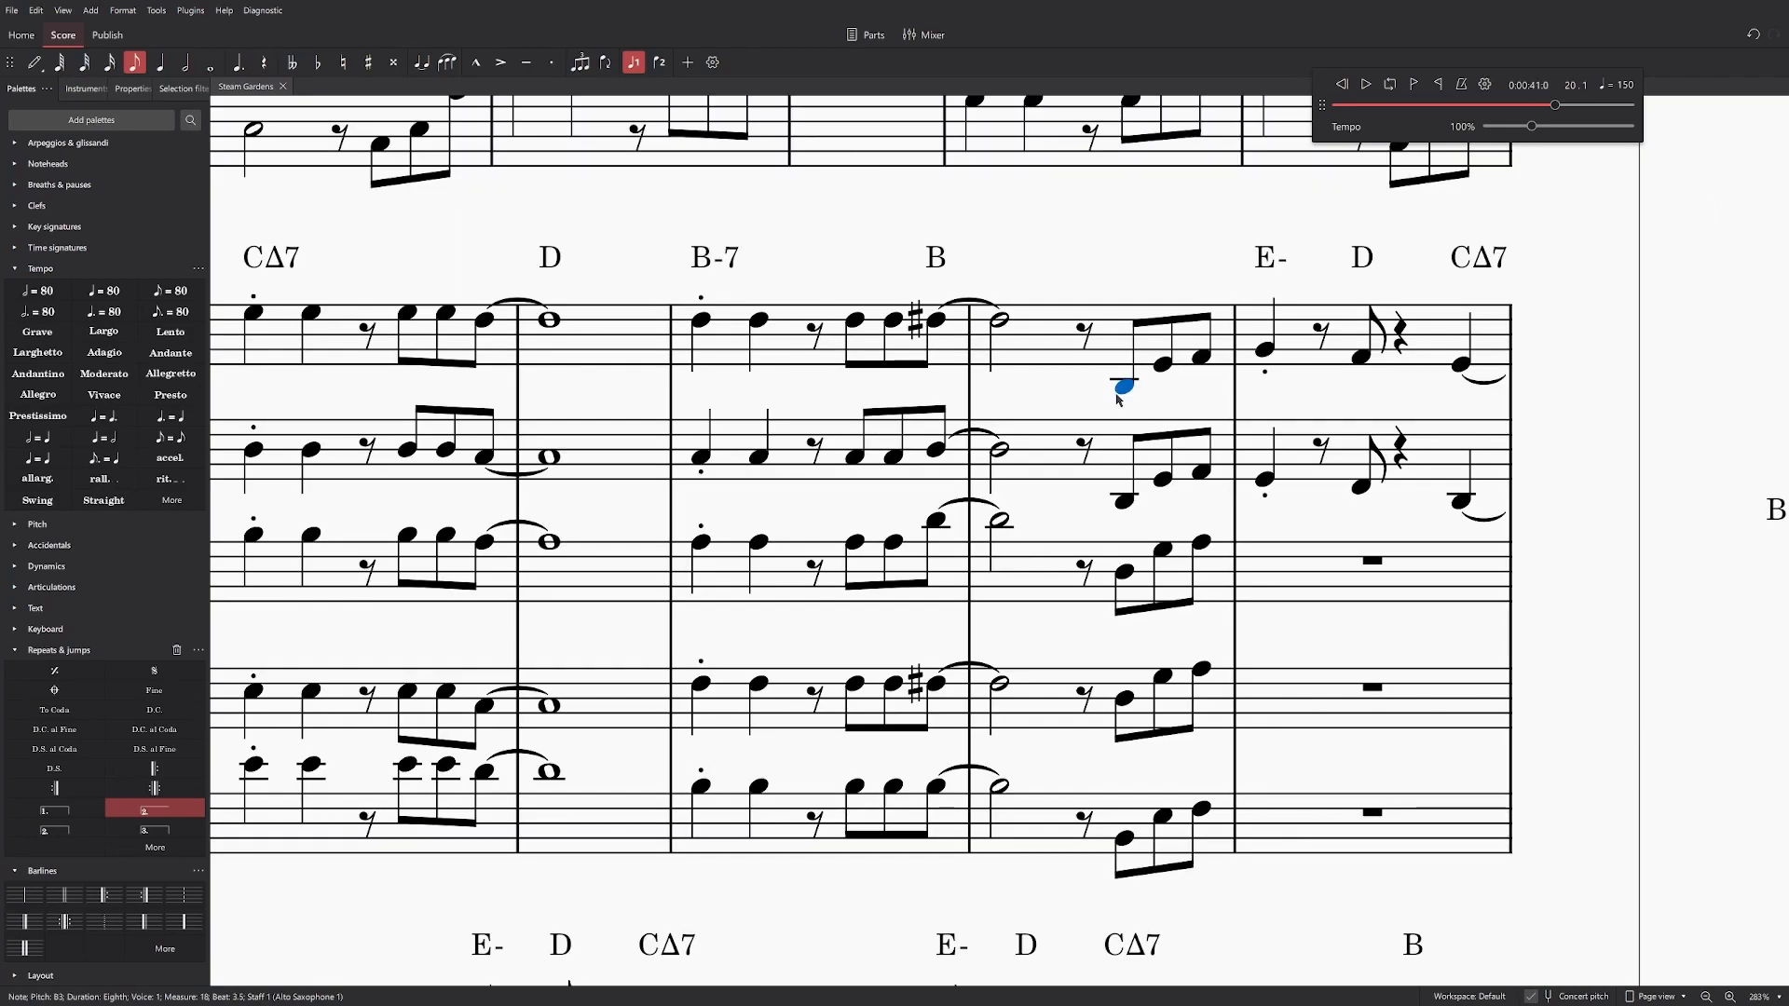
drag(1125, 502, 1126, 518)
click(1125, 387)
click(1127, 520)
drag(1127, 519, 1127, 512)
click(1127, 575)
drag(1130, 579, 1129, 603)
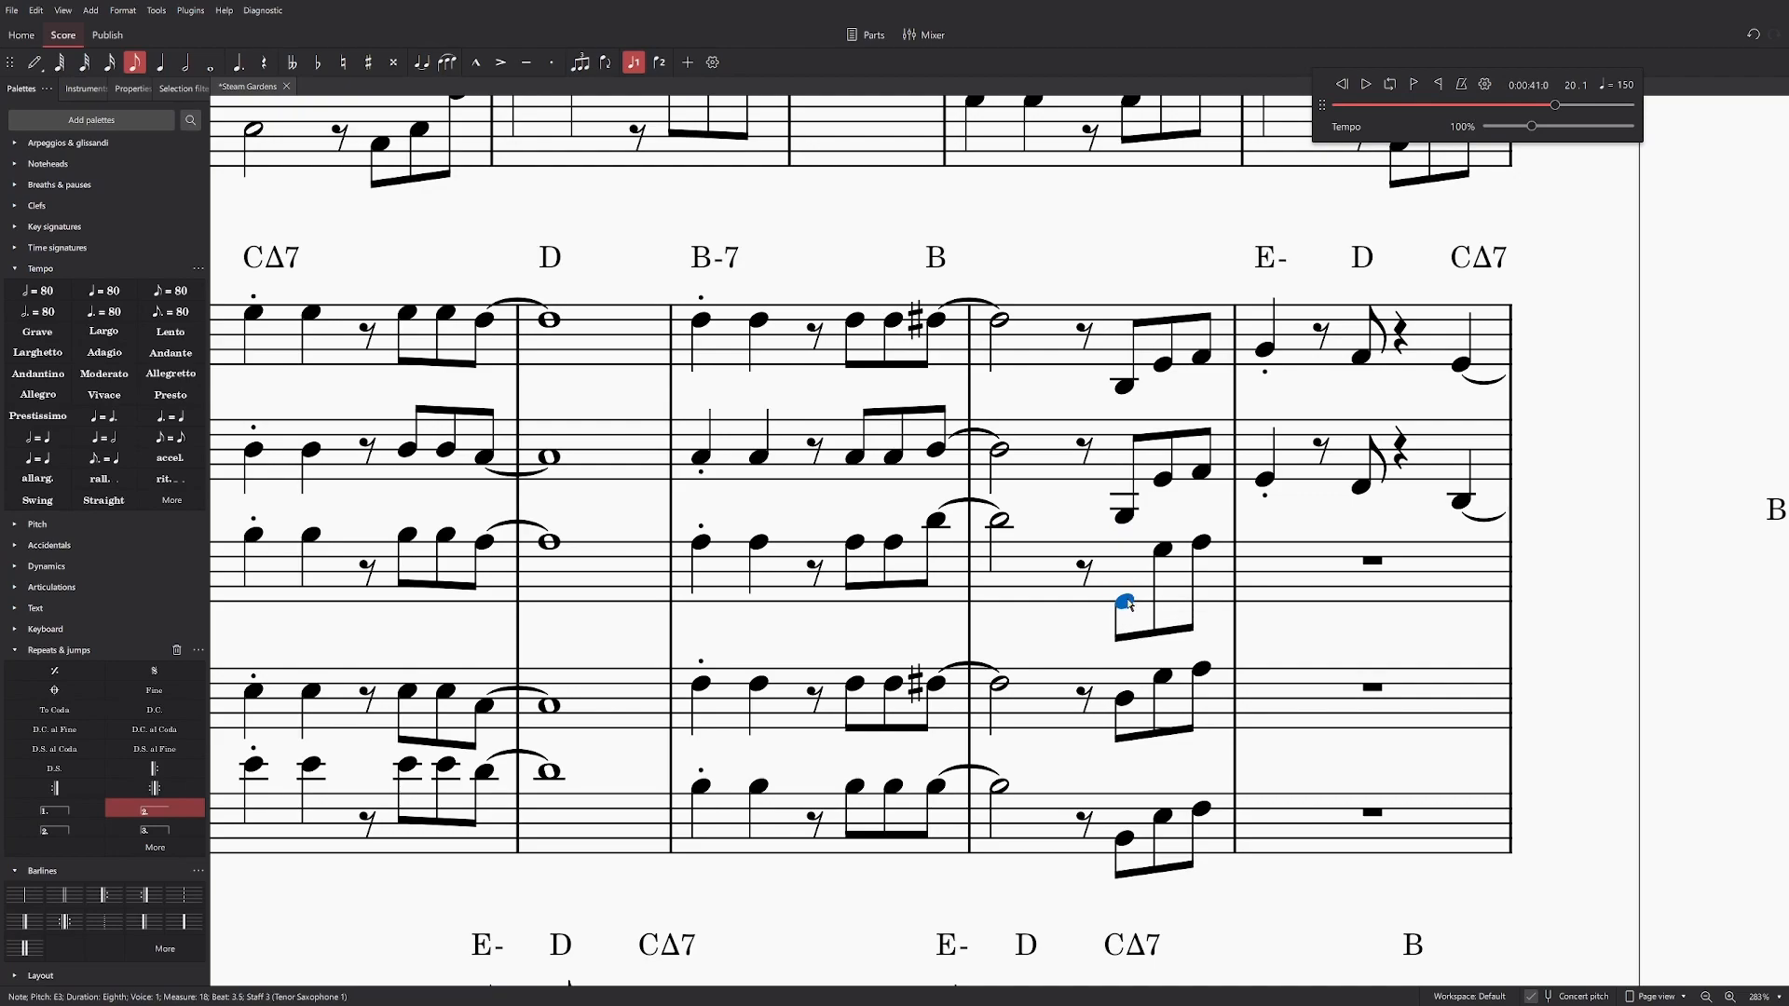
drag(1127, 701, 1127, 755)
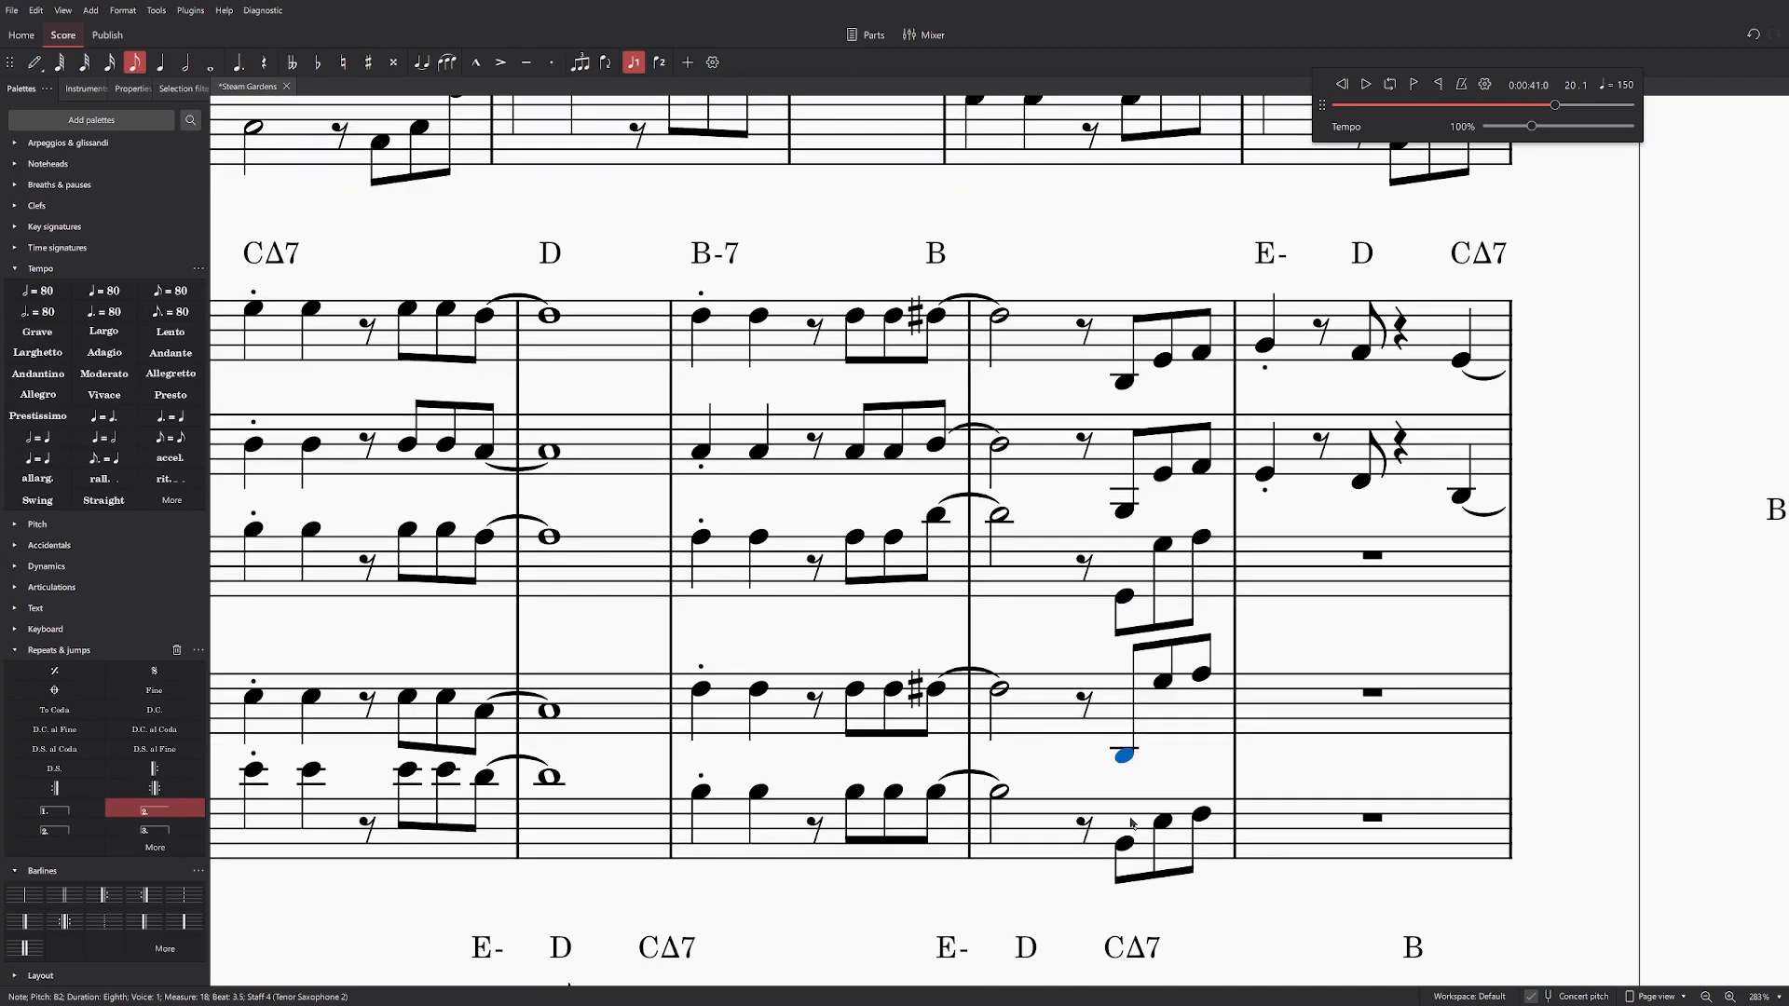
Step: Raise both alto saxophone parts an octave from the eighth rest in measure 18 onward
click(1533, 996)
click(1533, 996)
click(1083, 333)
ctrl+scroll(1431, 716, down, 5)
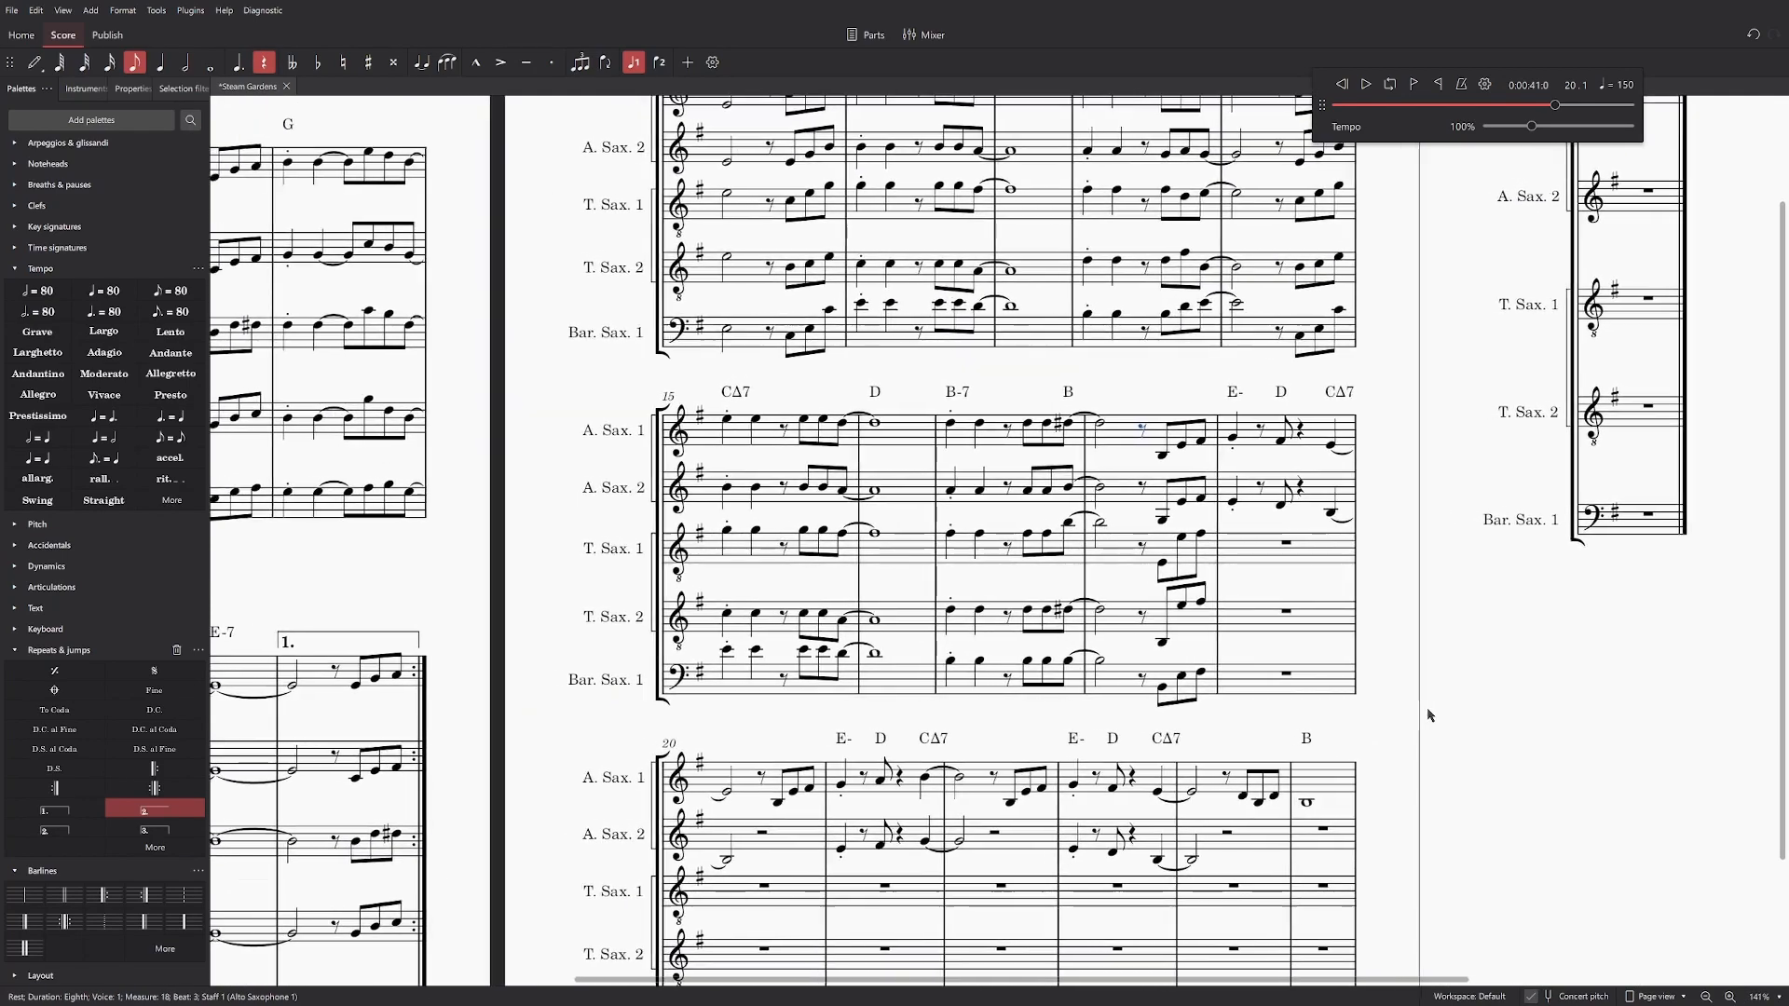
drag(1431, 716, 1336, 510)
shift+drag(1005, 322, 1114, 500)
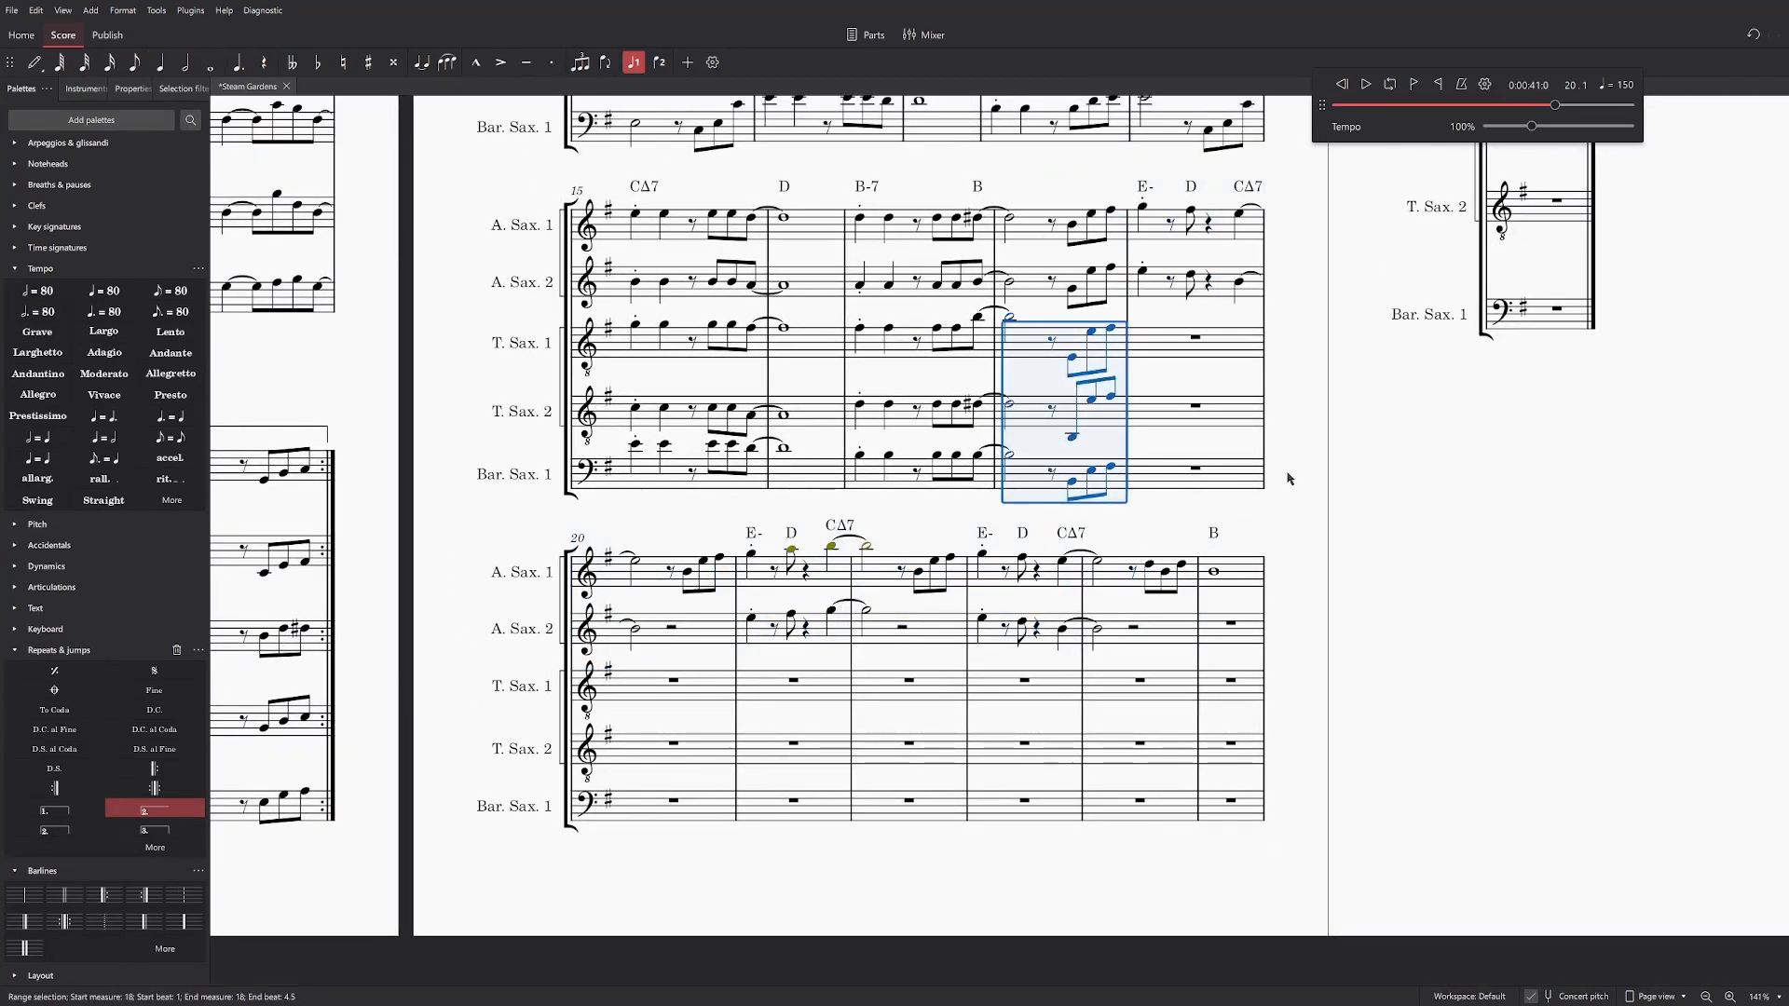
key(ctrl+Up)
key(ctrl+z)
Step: Raise the three eighth notes ending measure 18 an octave in both tenor saxophones and the baritone saxophone
click(1053, 619)
shift+click(1111, 800)
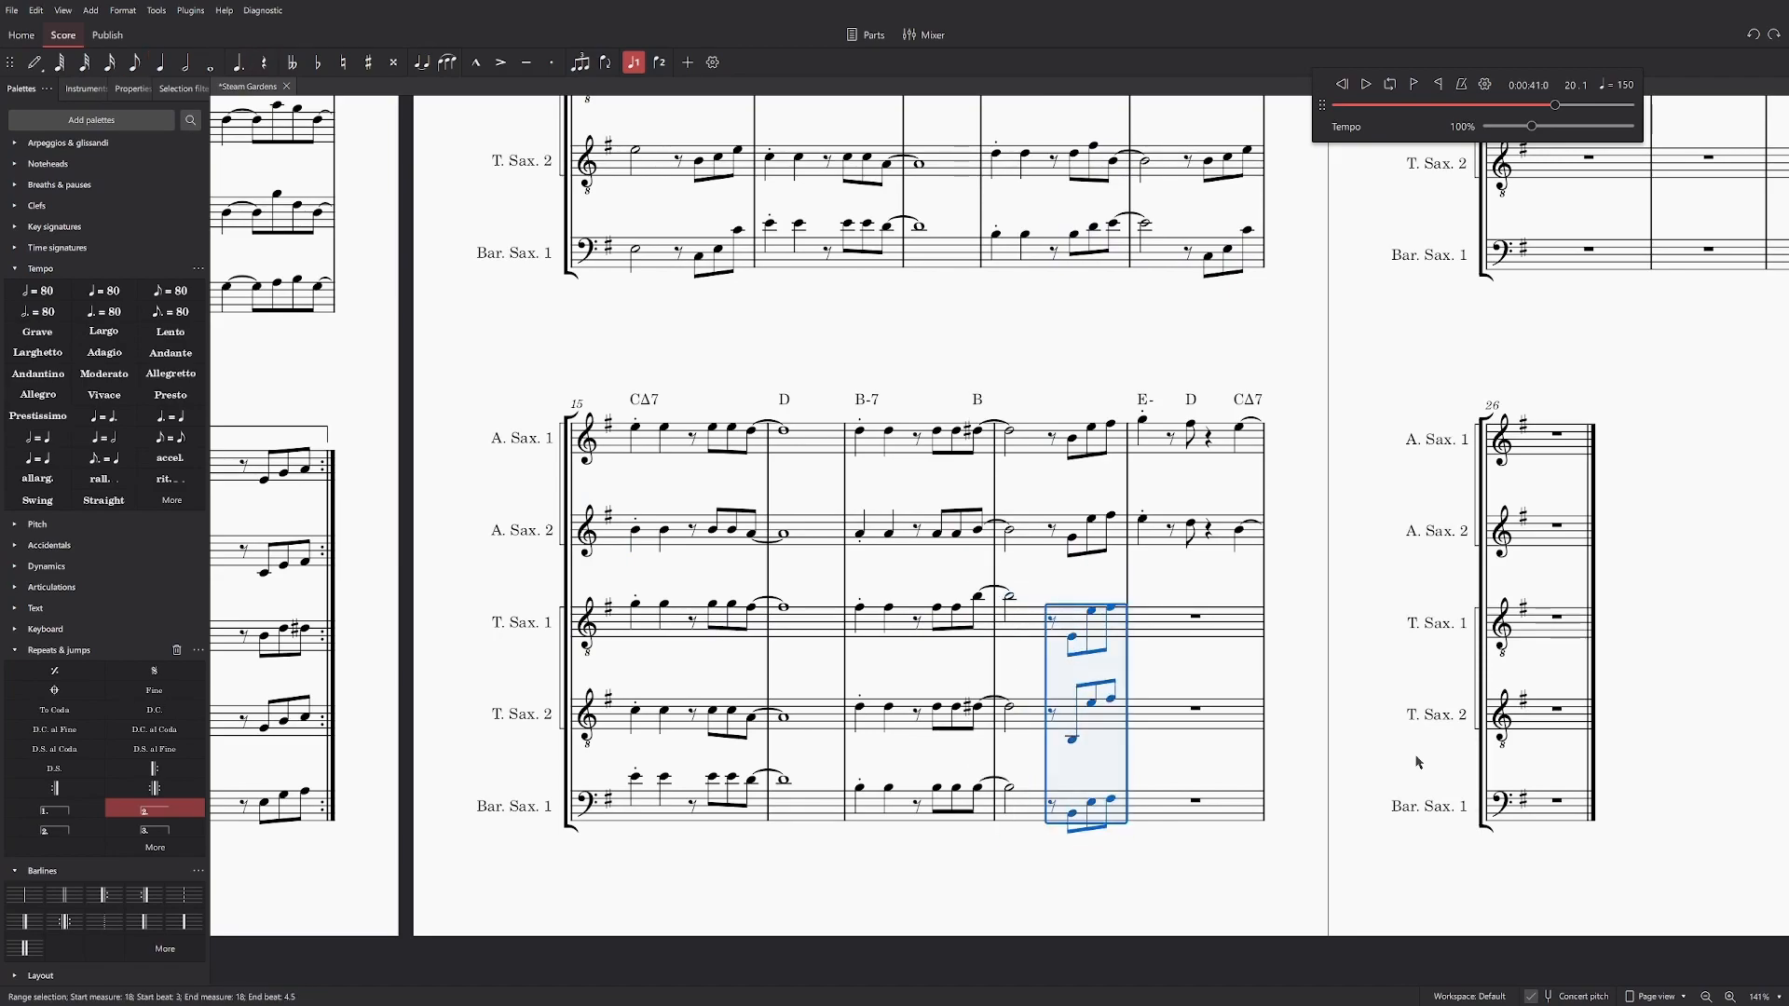
key(ctrl+Up)
ctrl+scroll(1375, 728, up, 5)
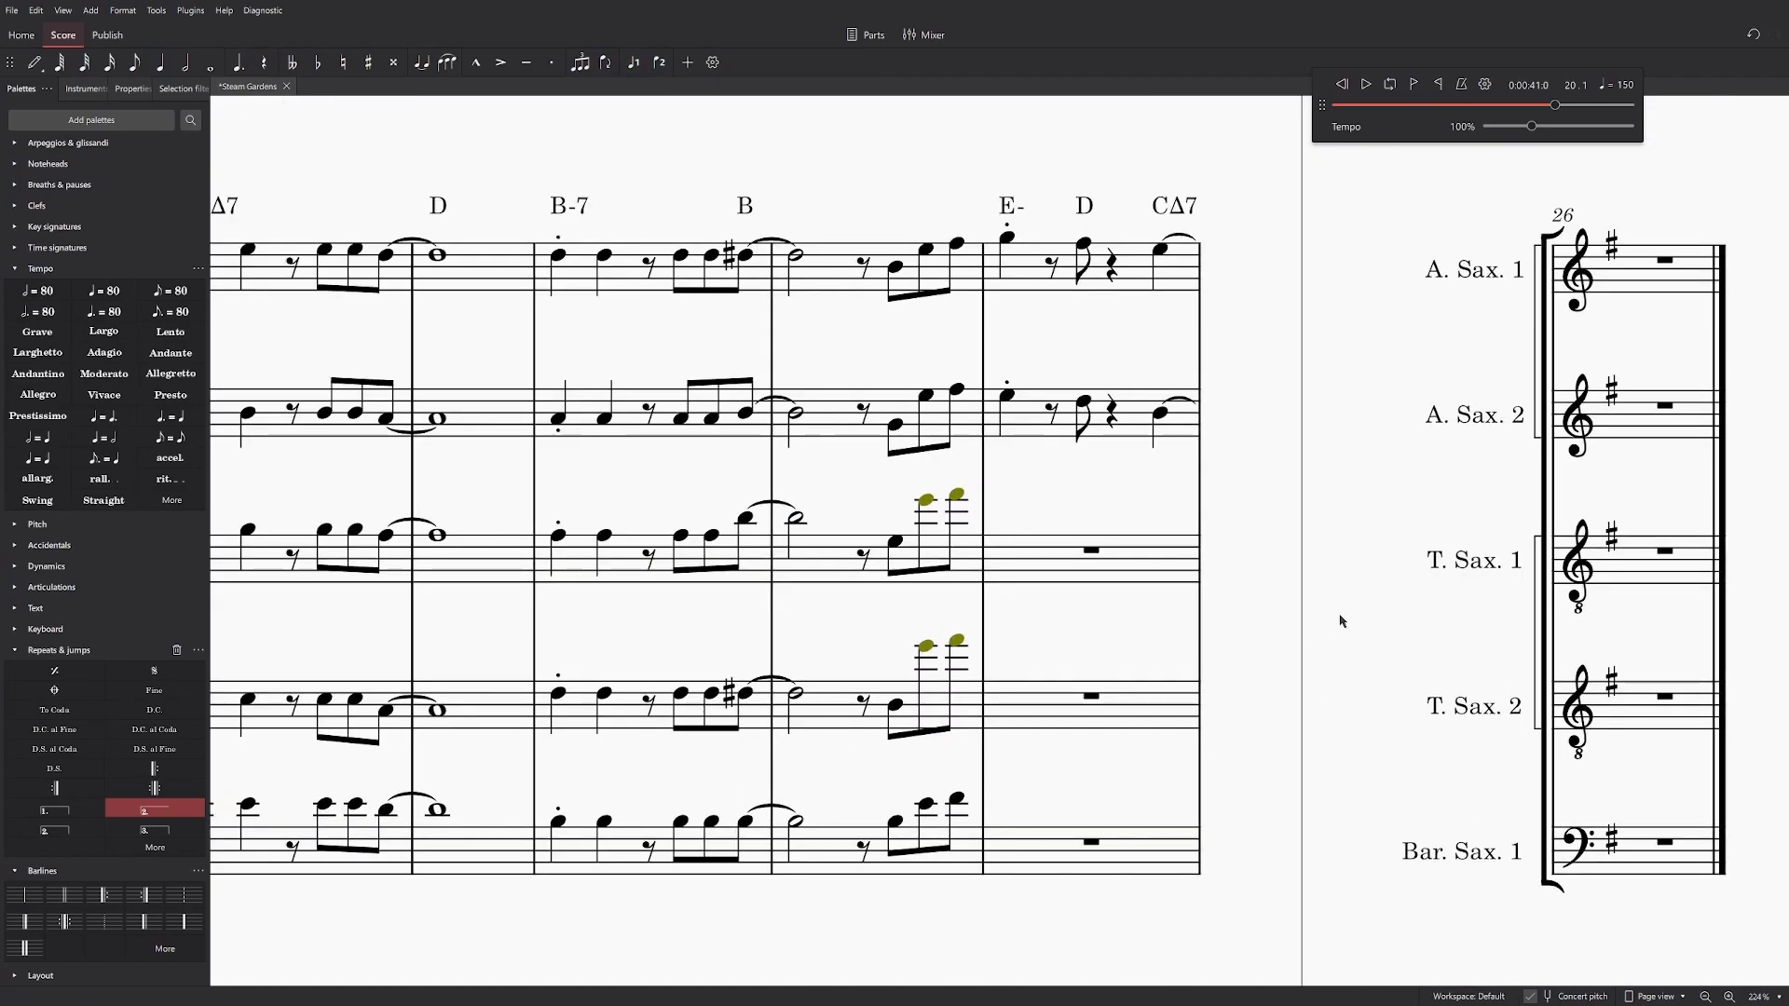
drag(1340, 621, 1402, 487)
ctrl+scroll(1414, 606, up, 2)
scroll(1414, 606, up, 1)
click(887, 768)
scroll(896, 455, up, 4)
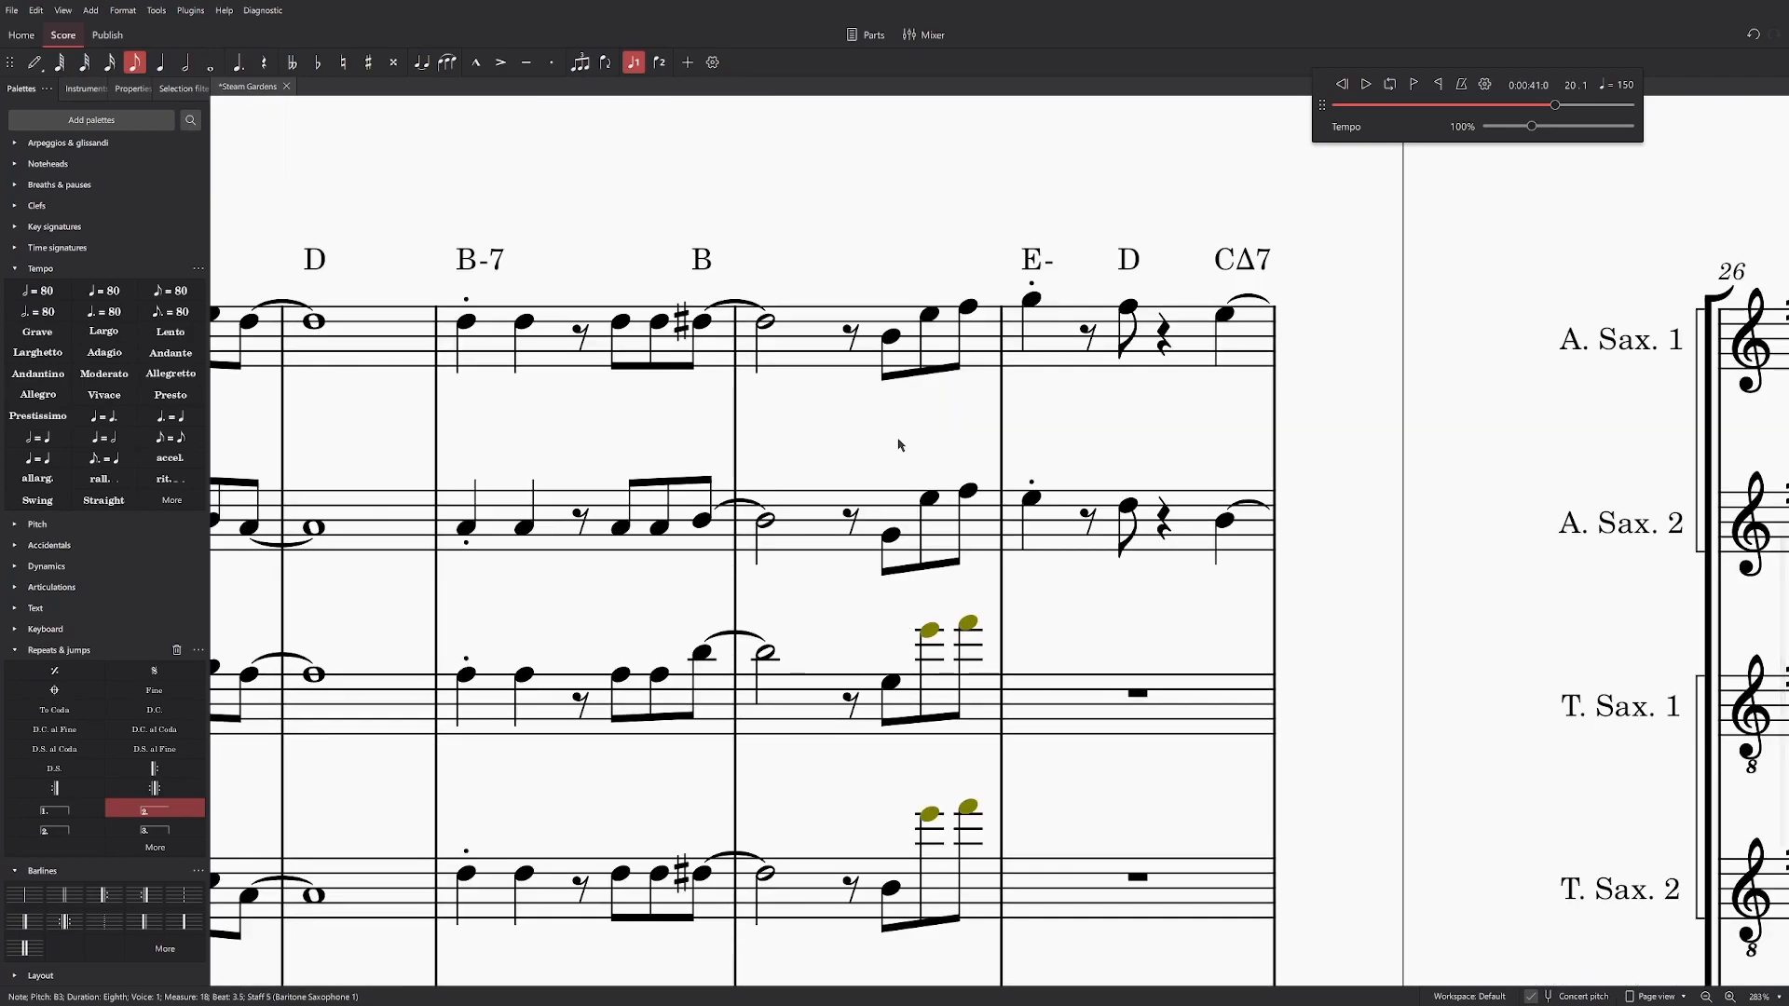
Step: Play back the score from the eighth rest in measure 18
click(851, 336)
key(space)
key(space)
click(1319, 190)
drag(1670, 305, 1371, 408)
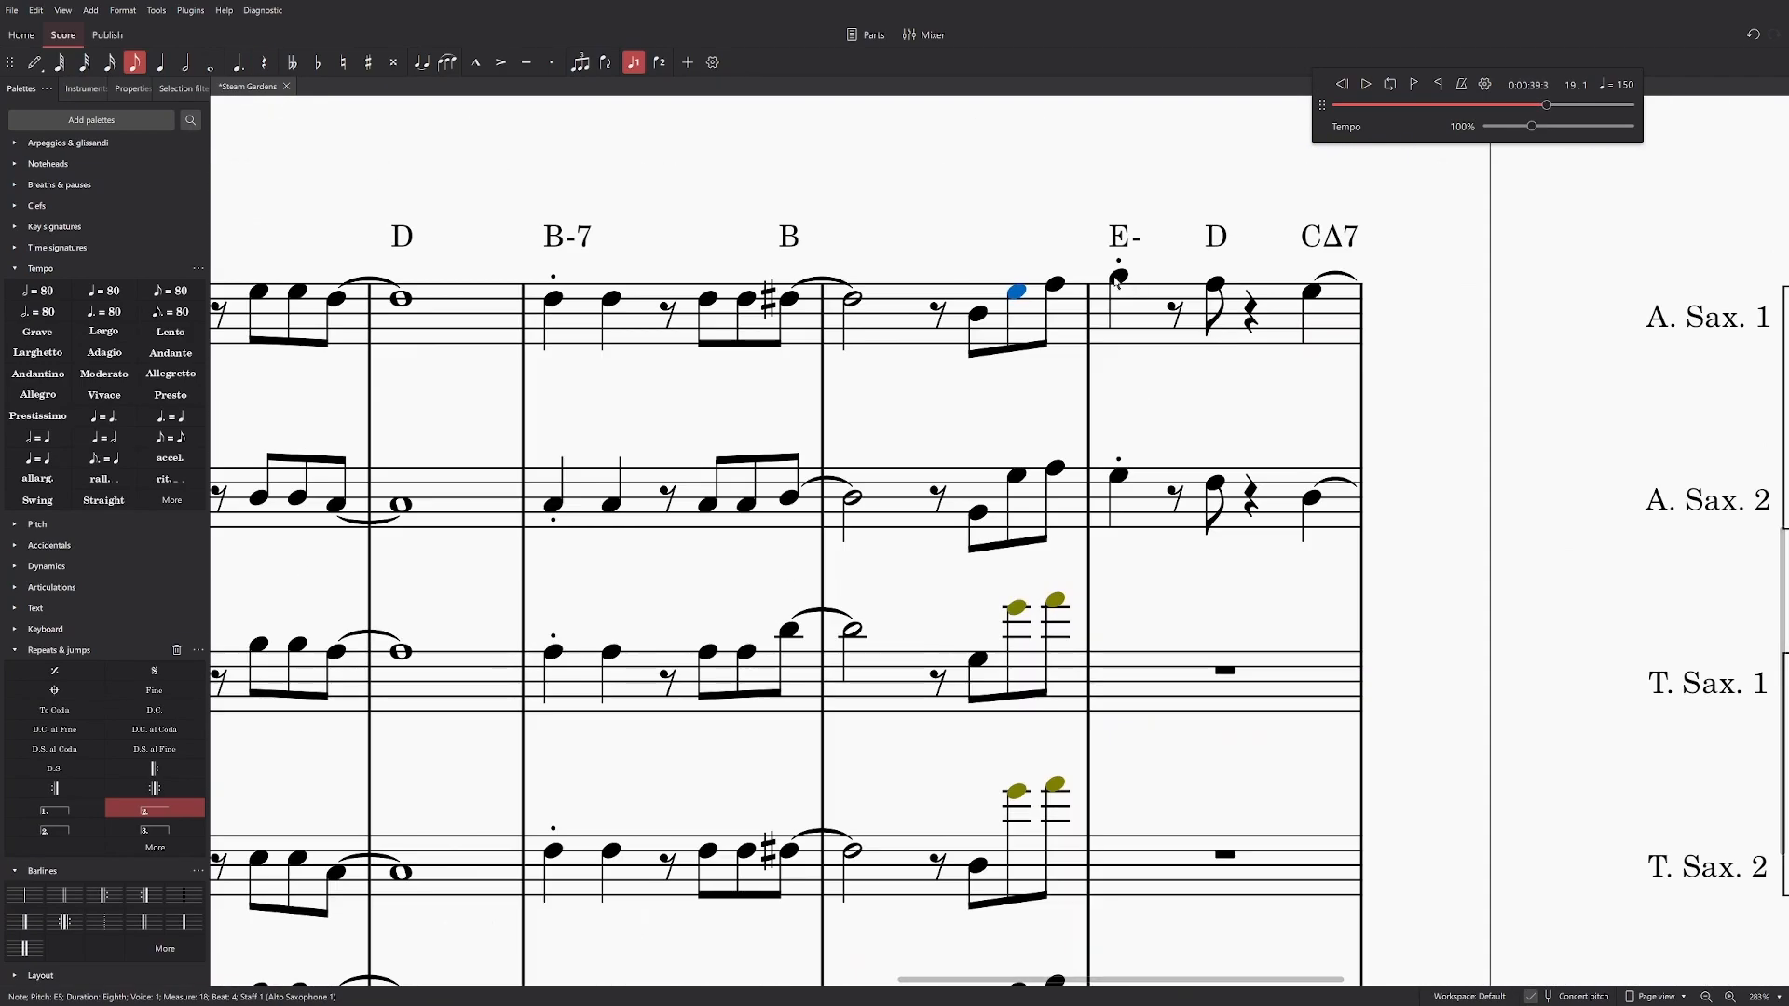
Step: Examine the raised alto saxophone notes in measures 18, 19 and 21 for pitch and range
click(1119, 277)
scroll(1353, 606, down, 4)
drag(1385, 636, 978, 913)
click(1074, 384)
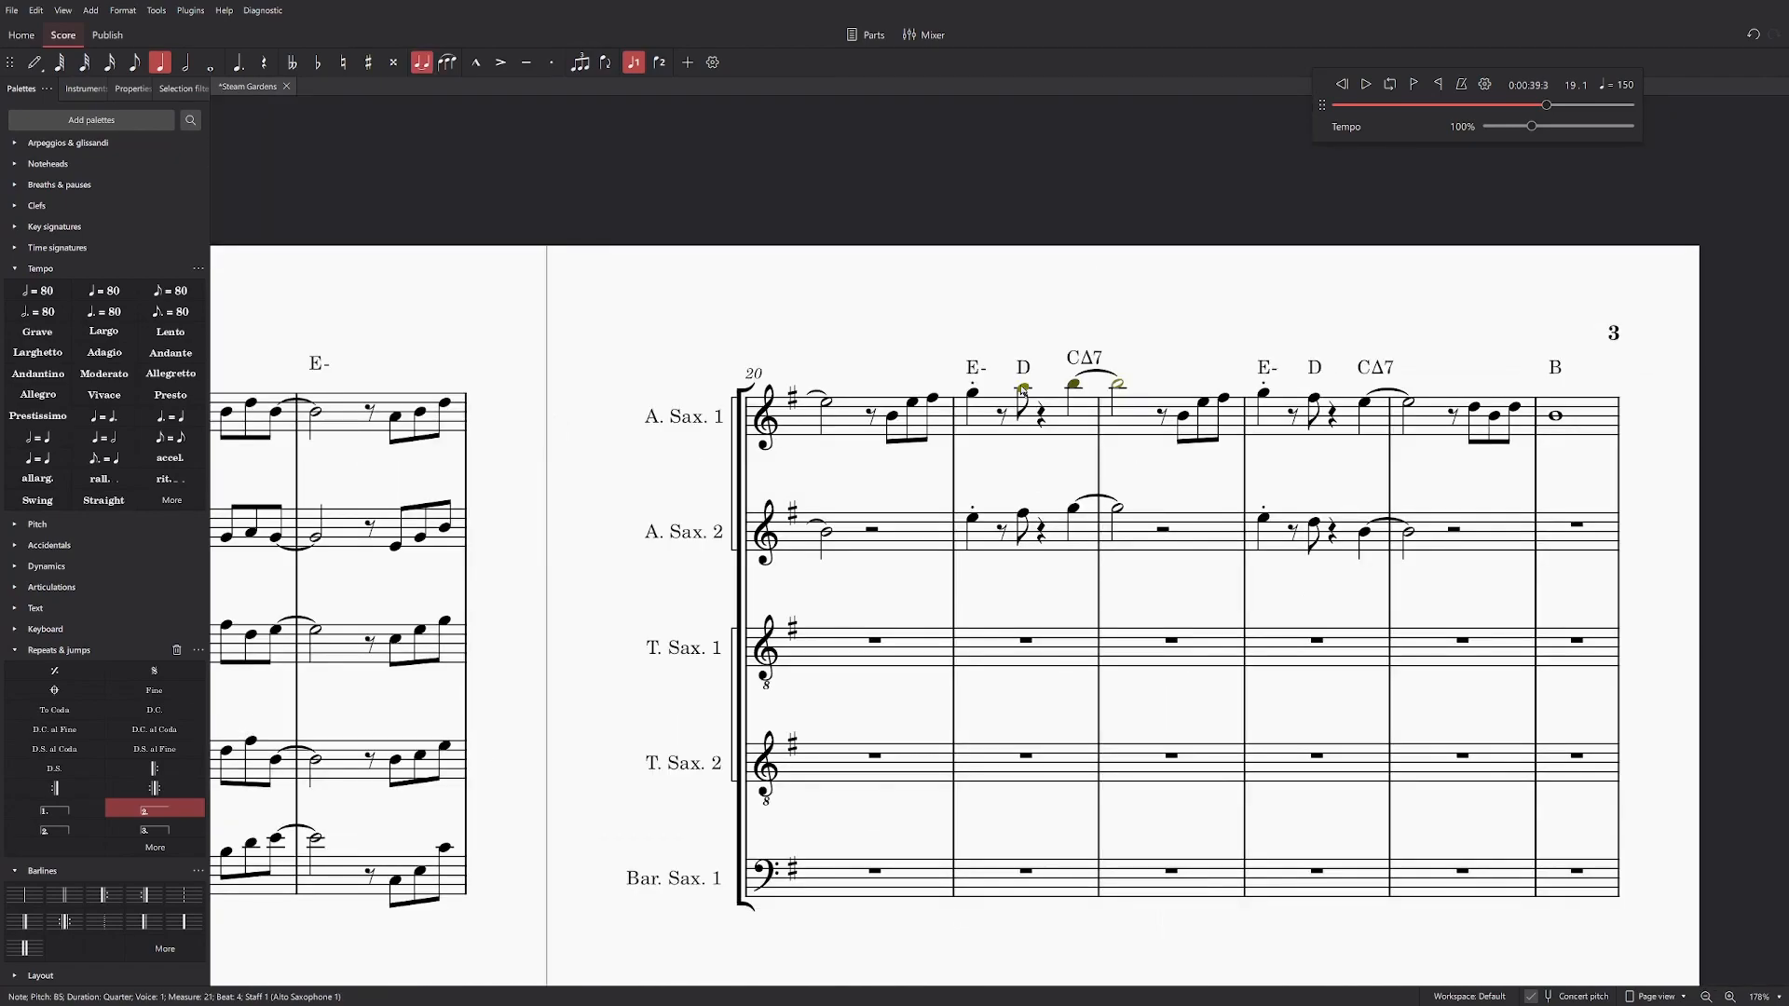
click(1023, 390)
drag(648, 830, 1046, 607)
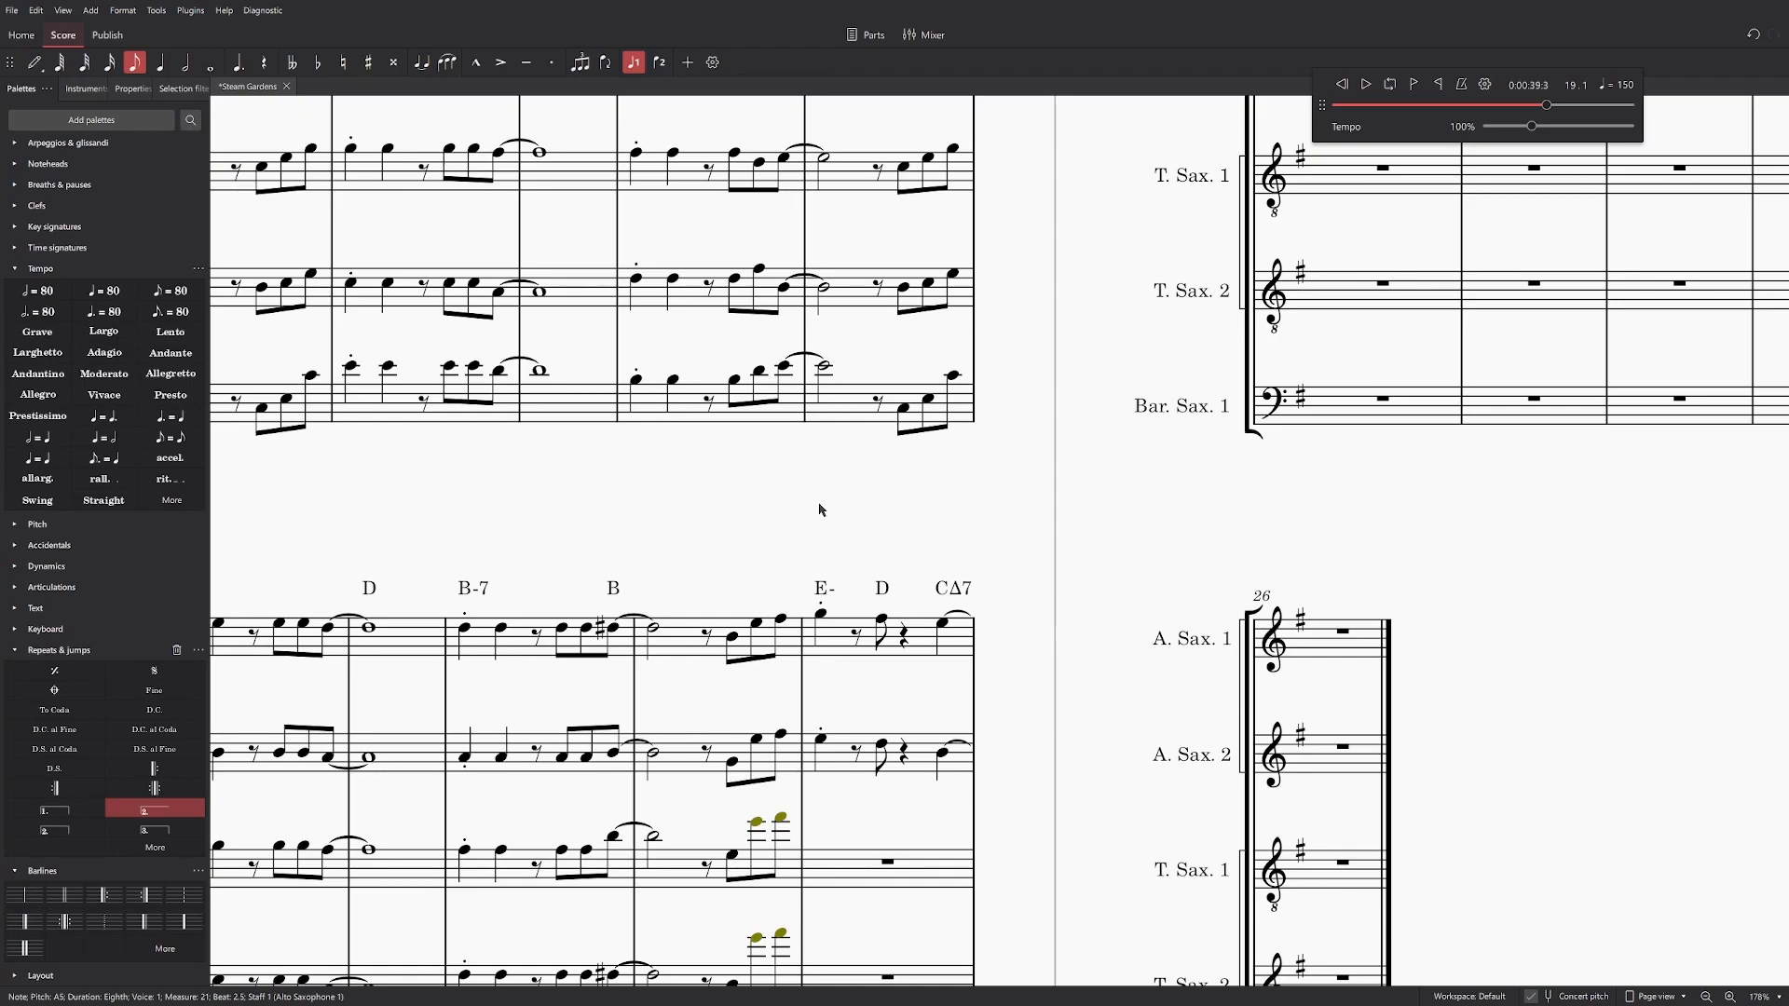
scroll(839, 491, up, 5)
click(872, 335)
click(835, 375)
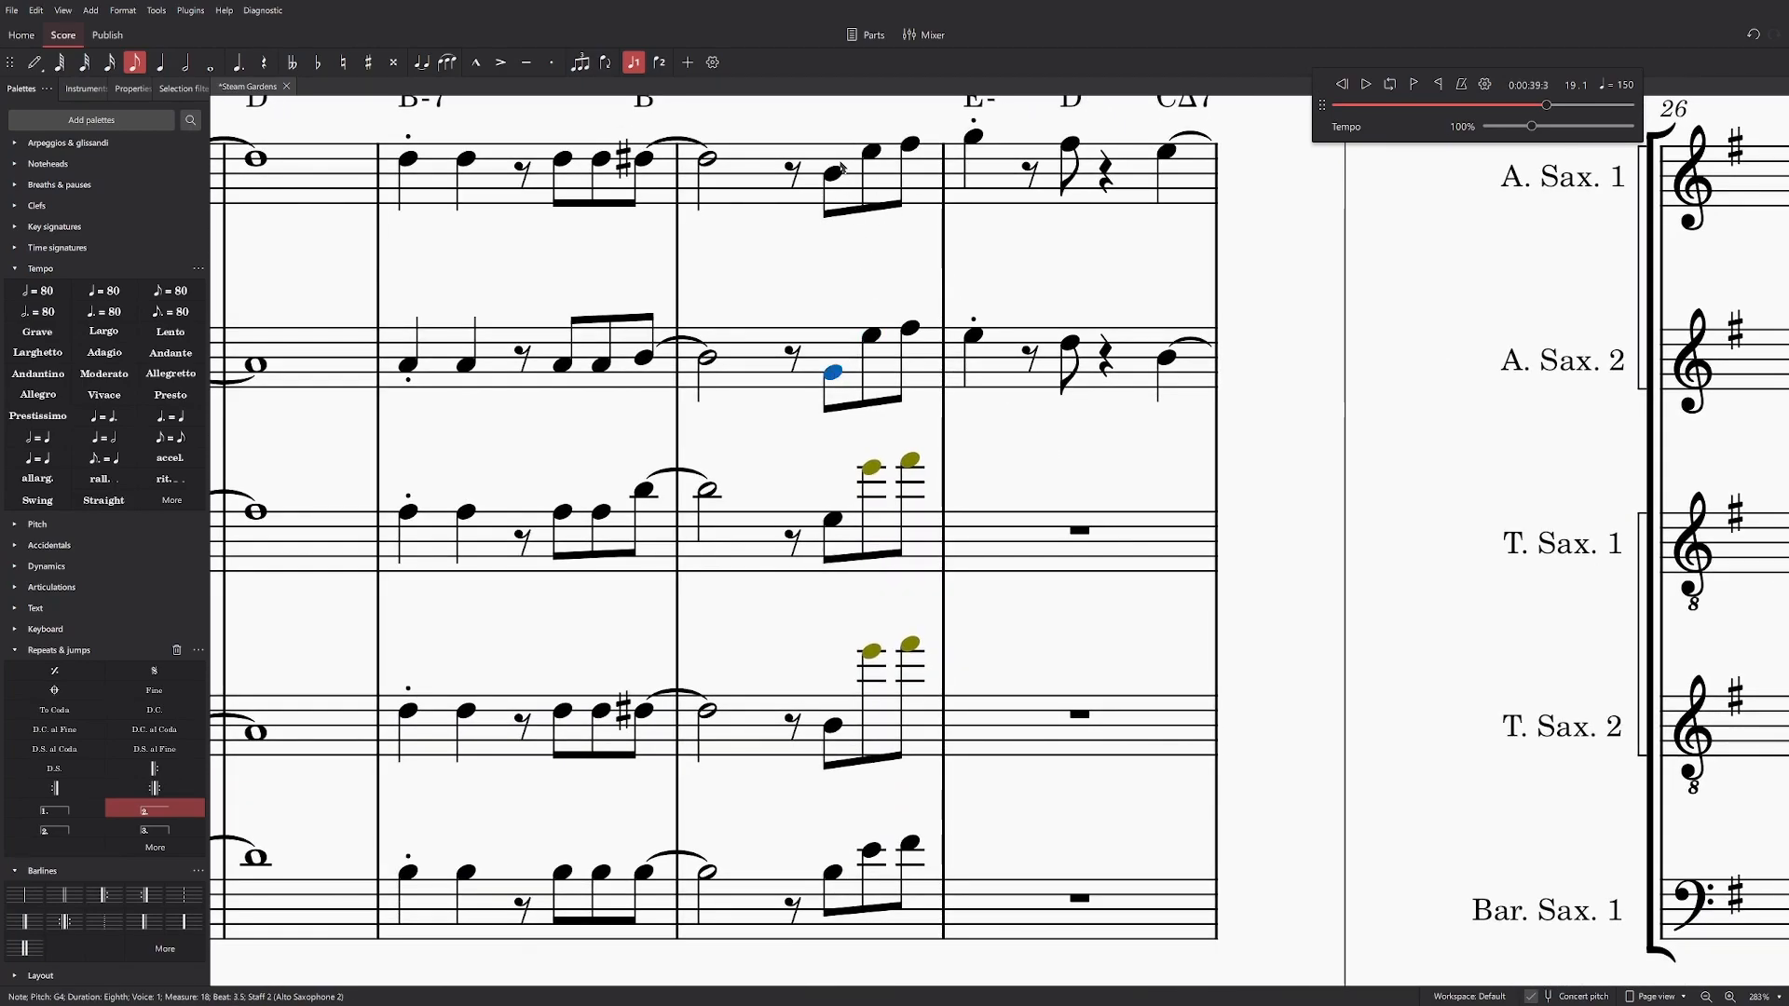
Step: Compare the closing eighth notes of measure 18 in both altos and lower Alto Sax 2's beat-4 note to A4
click(835, 177)
click(834, 373)
click(872, 151)
click(871, 337)
scroll(884, 418, up, 1)
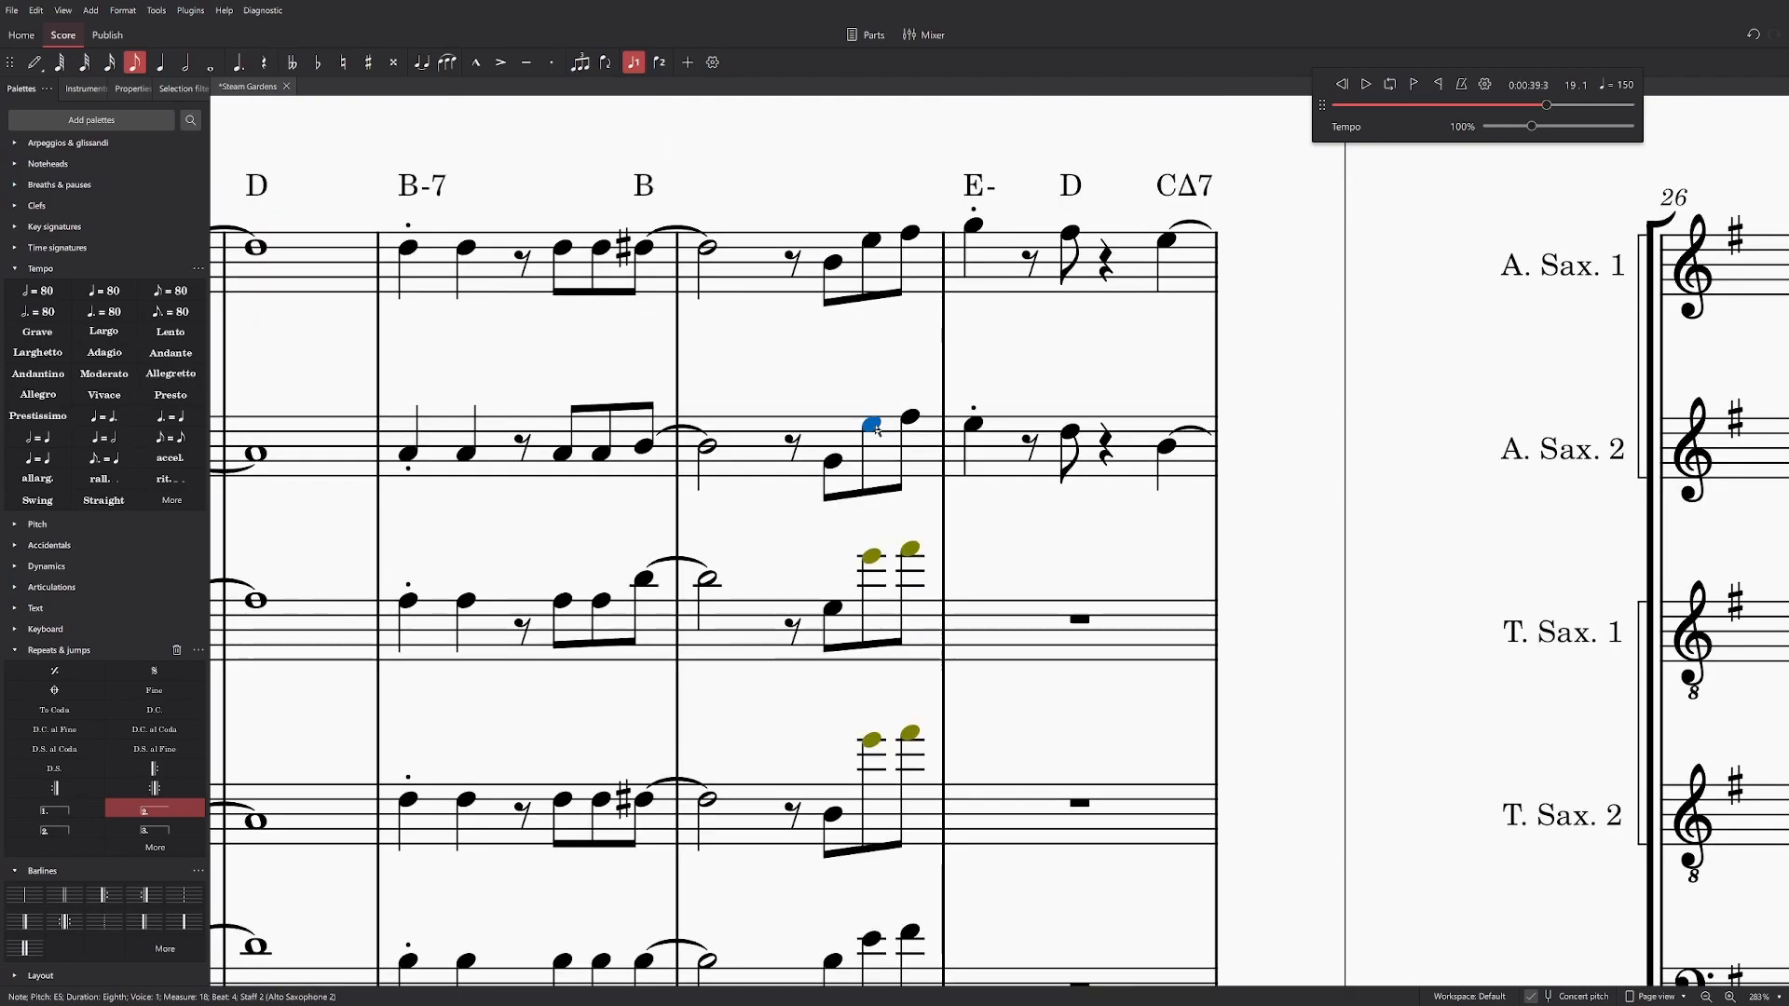
key(Down)
key(Down)
key(Down)
key(Down)
key(Down)
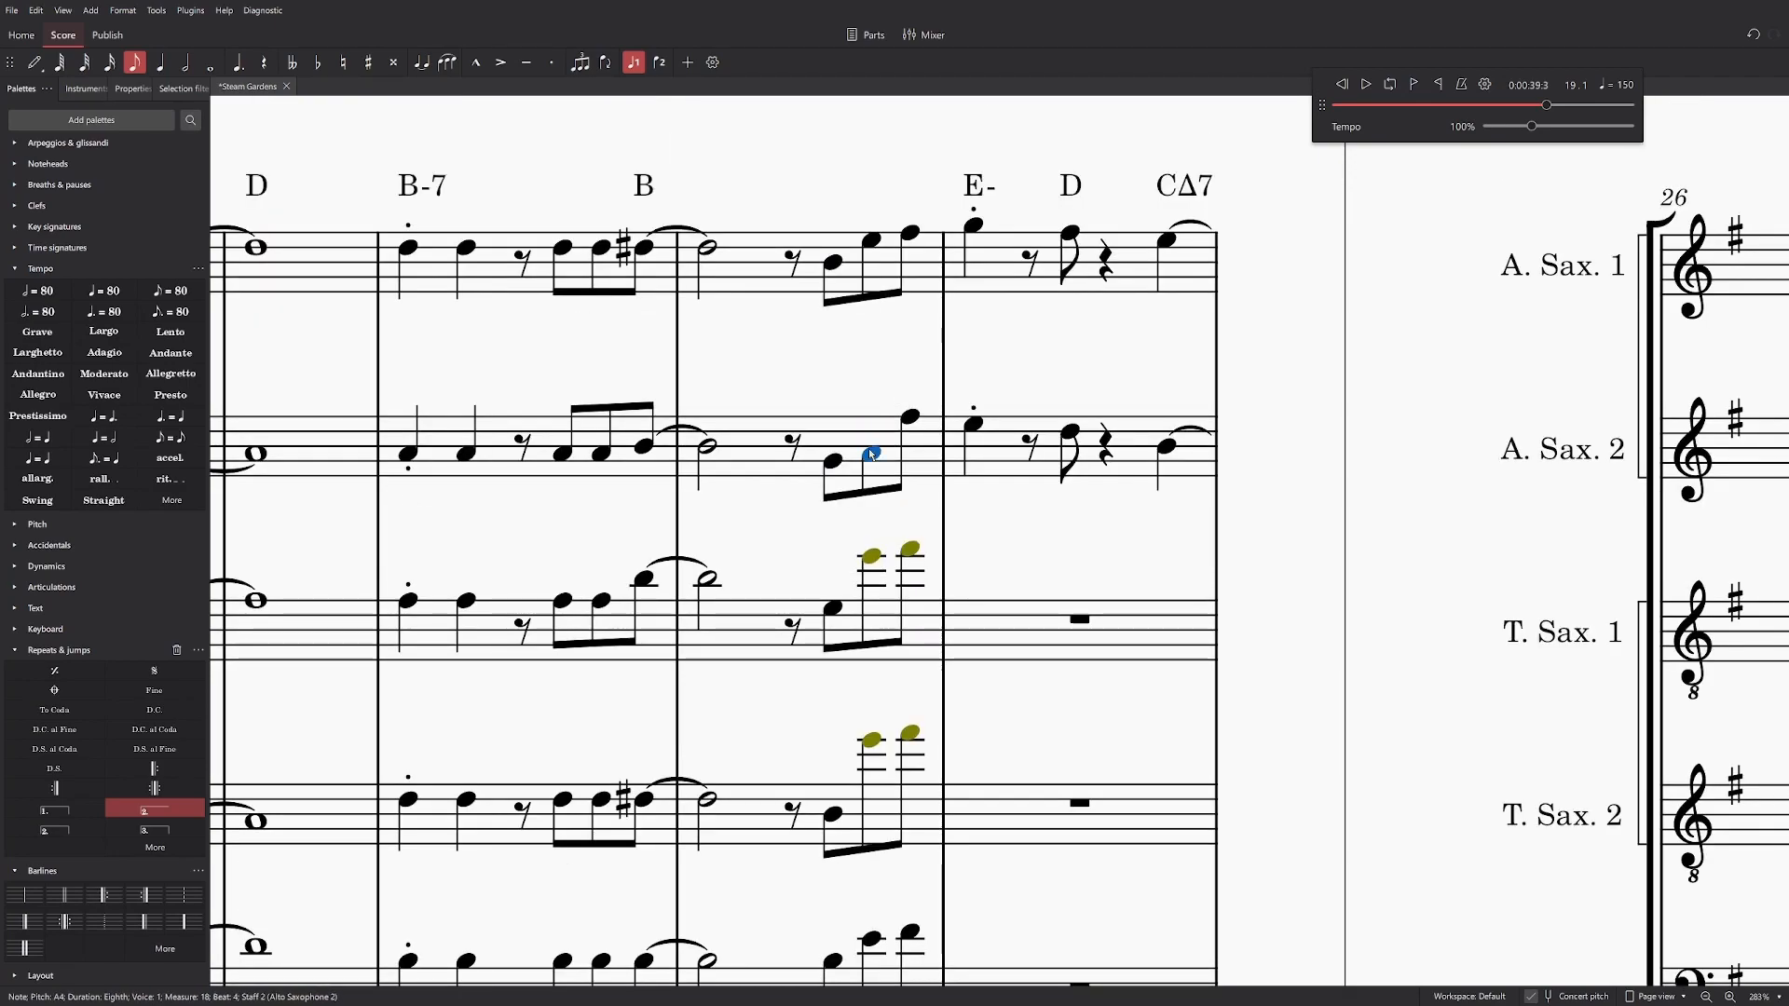
Step: Set the beat-4 eighth note of measure 18 to B4 in Alto Sax 2, G4 in Tenor Sax 1 and E4 in Tenor Sax 2
click(874, 556)
key(g)
click(873, 447)
click(873, 593)
drag(1109, 511, 1101, 420)
scroll(1103, 419, down, 1)
click(864, 536)
key(g)
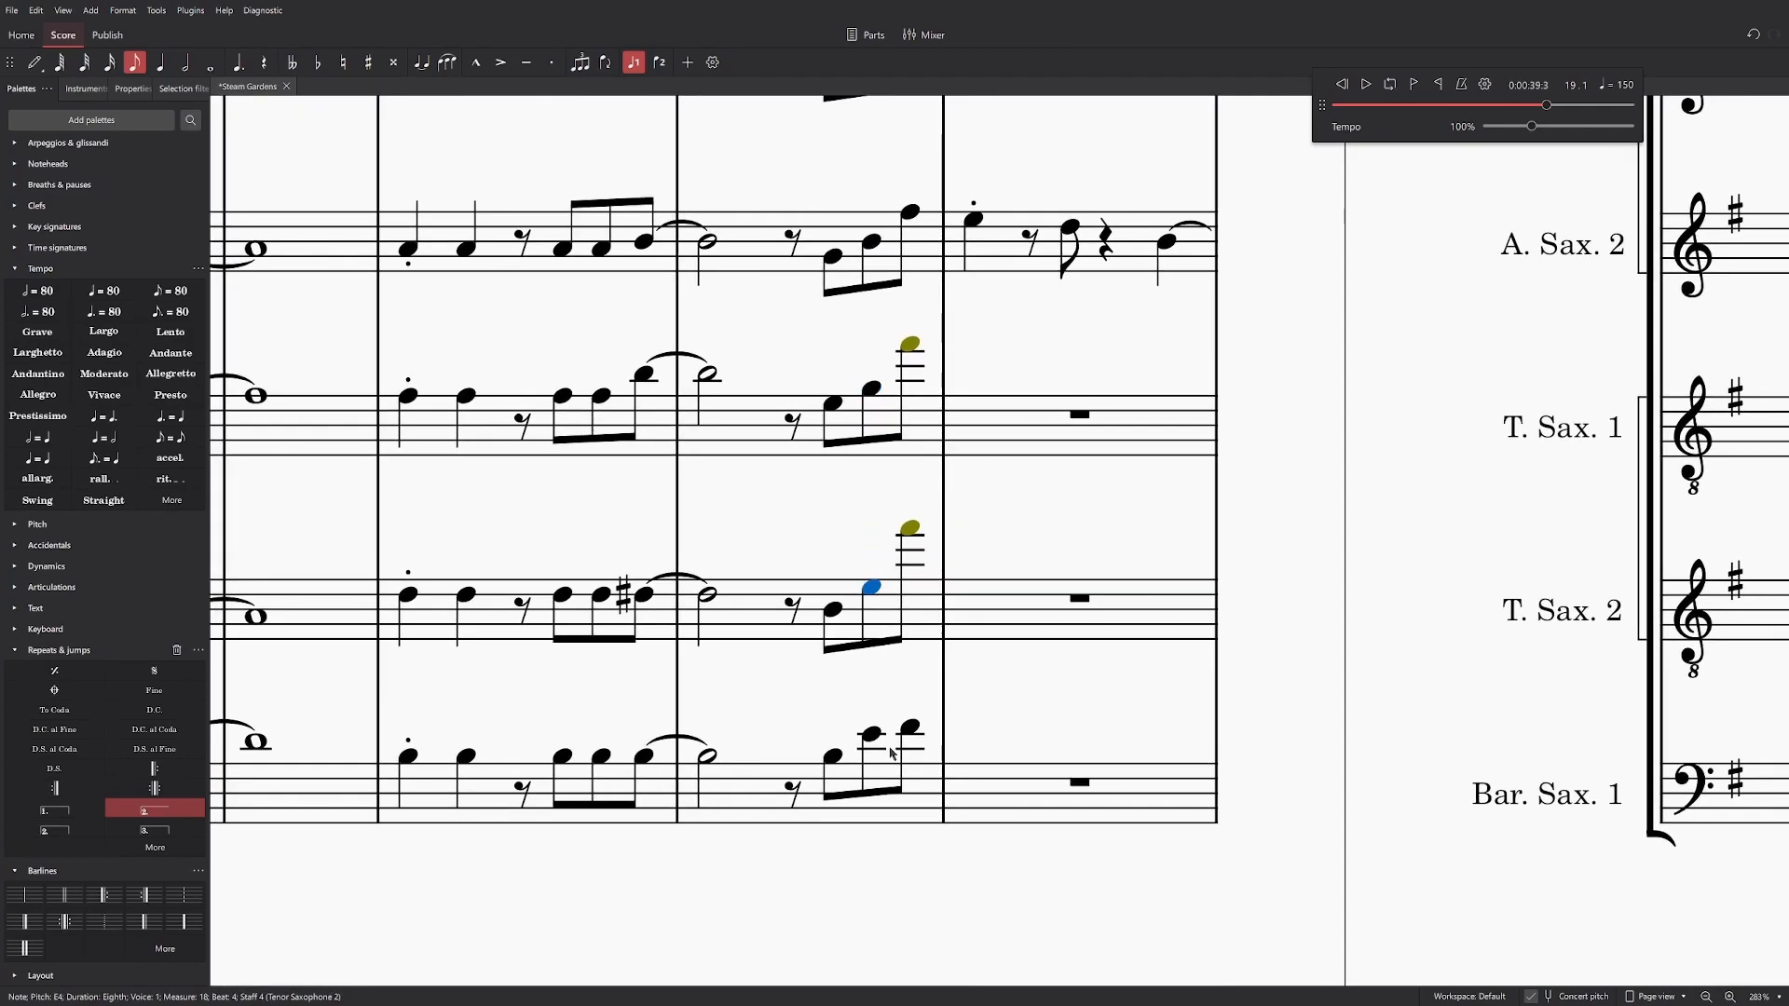
Step: Revoice the last eighth of measure 18 as D5 in Alto Sax 2, B4 and G4 in the tenors, and E4 in the baritone
scroll(881, 736, up, 3)
click(911, 384)
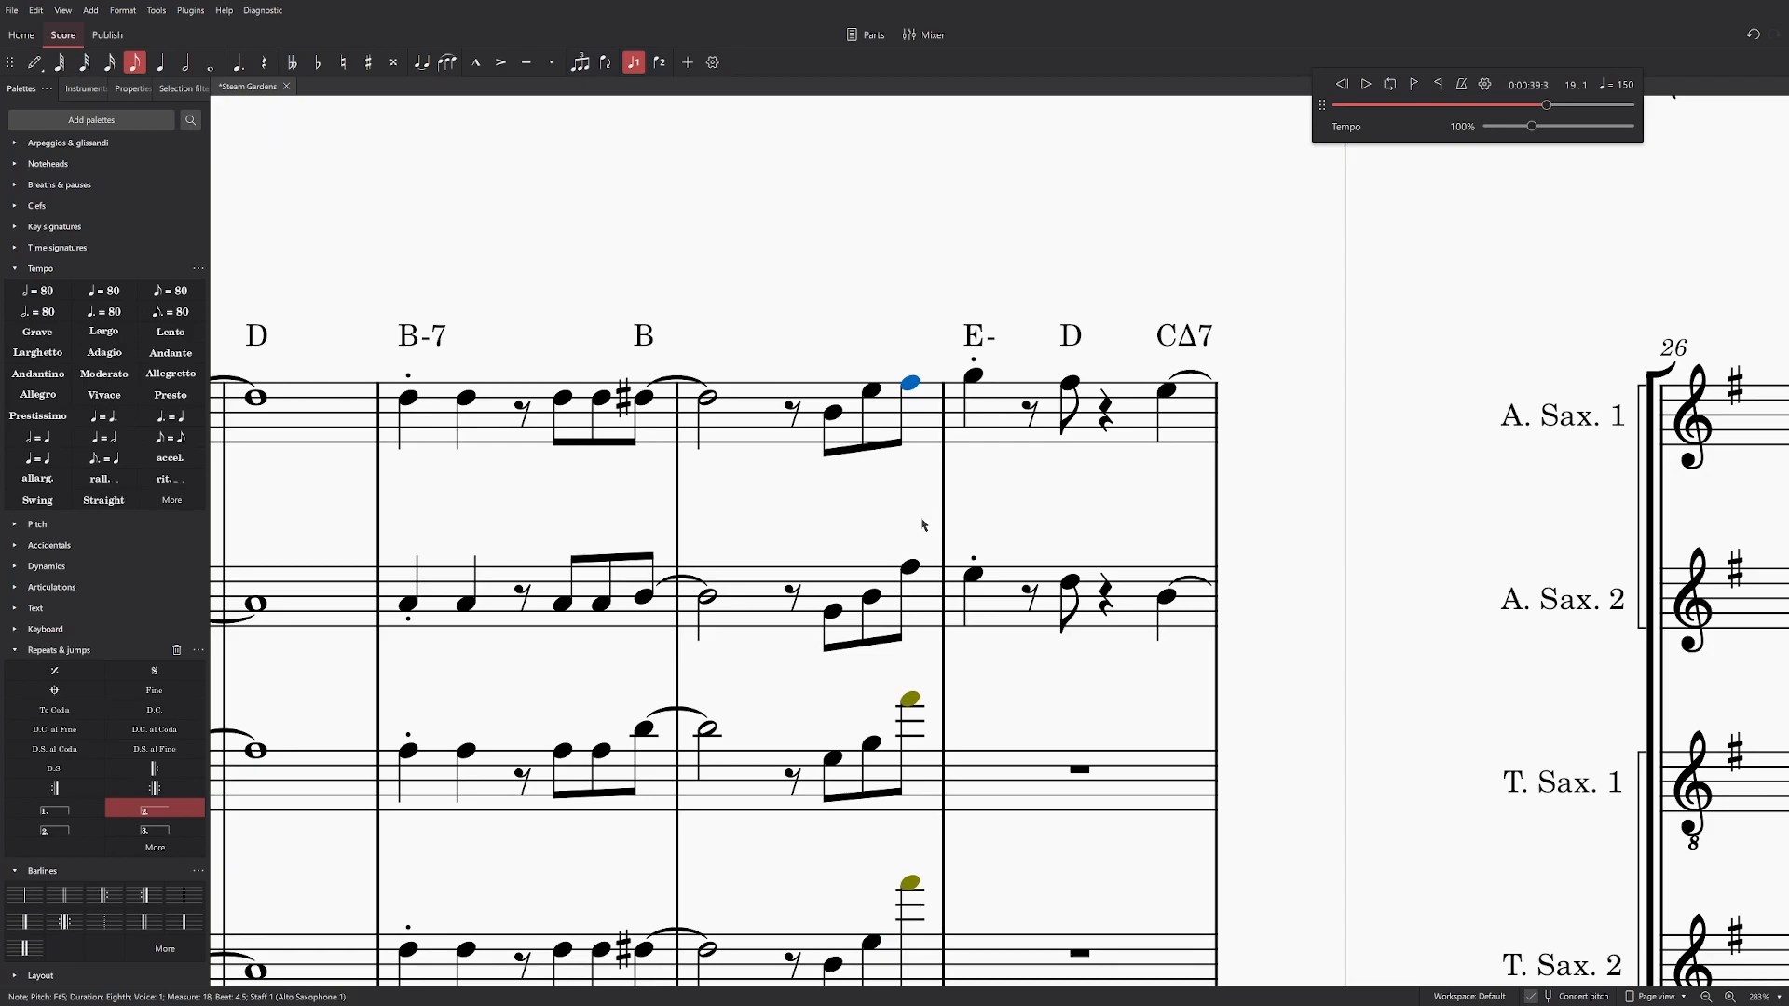
click(911, 569)
key(e)
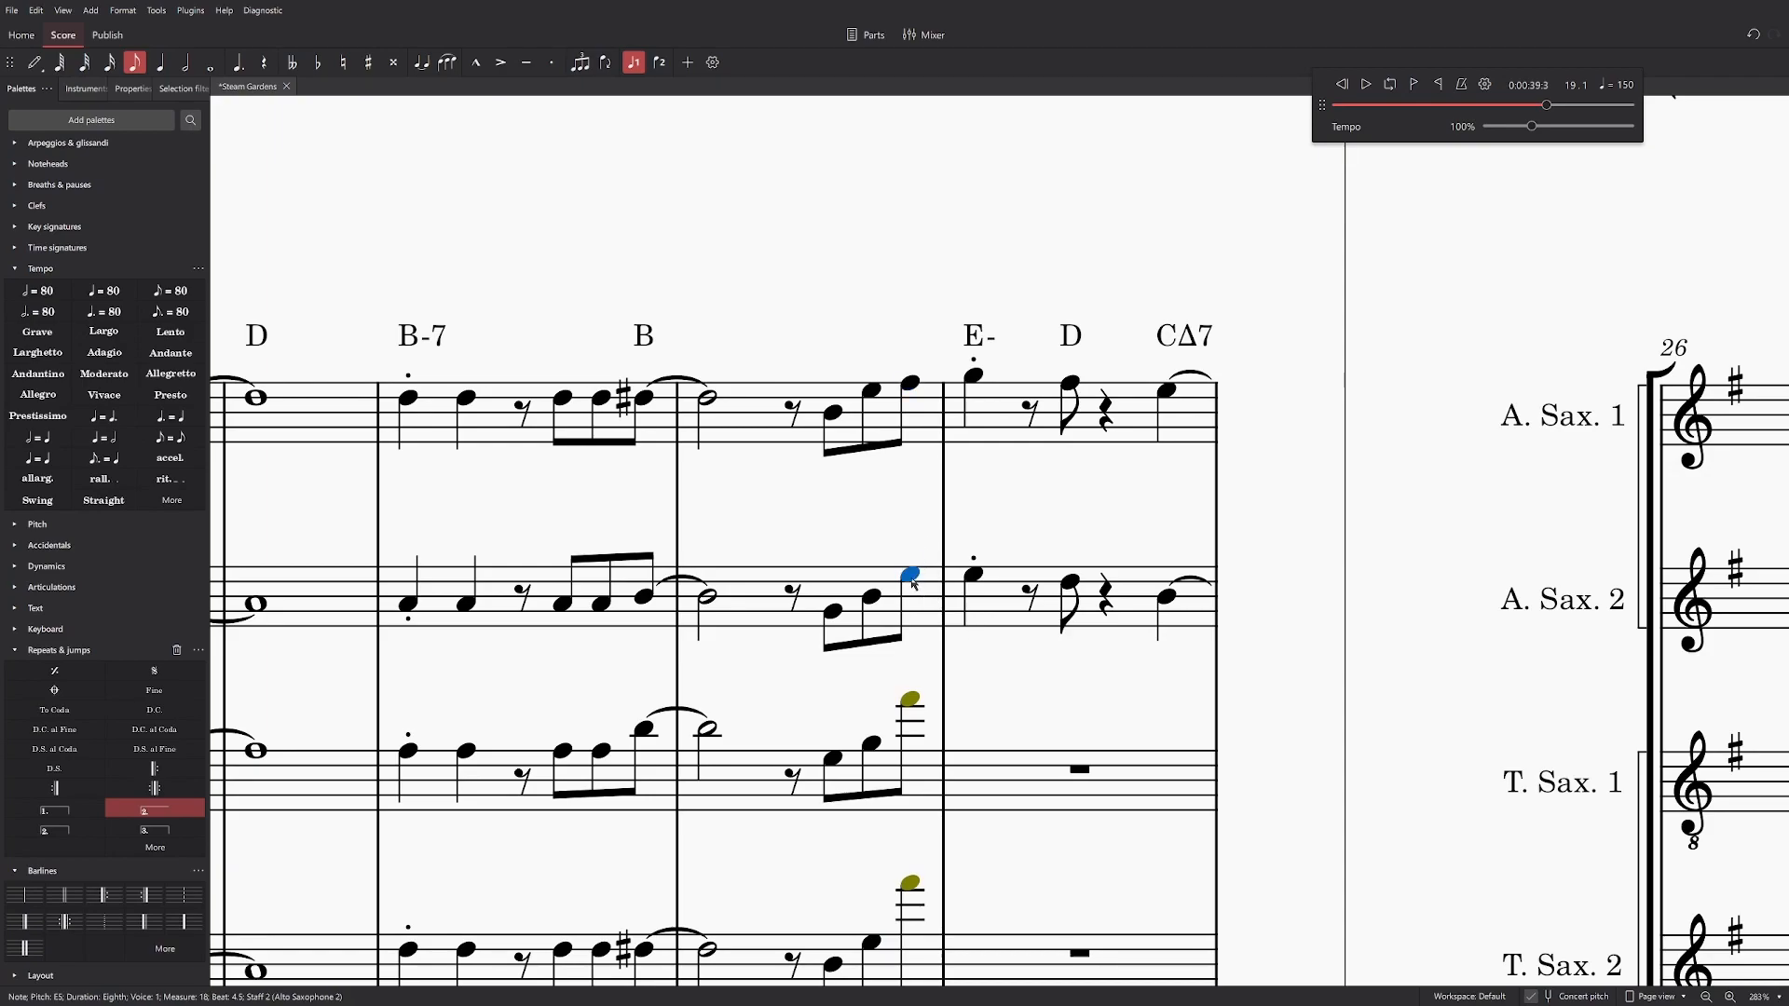
key(d)
scroll(929, 677, down, 3)
scroll(937, 559, up, 1)
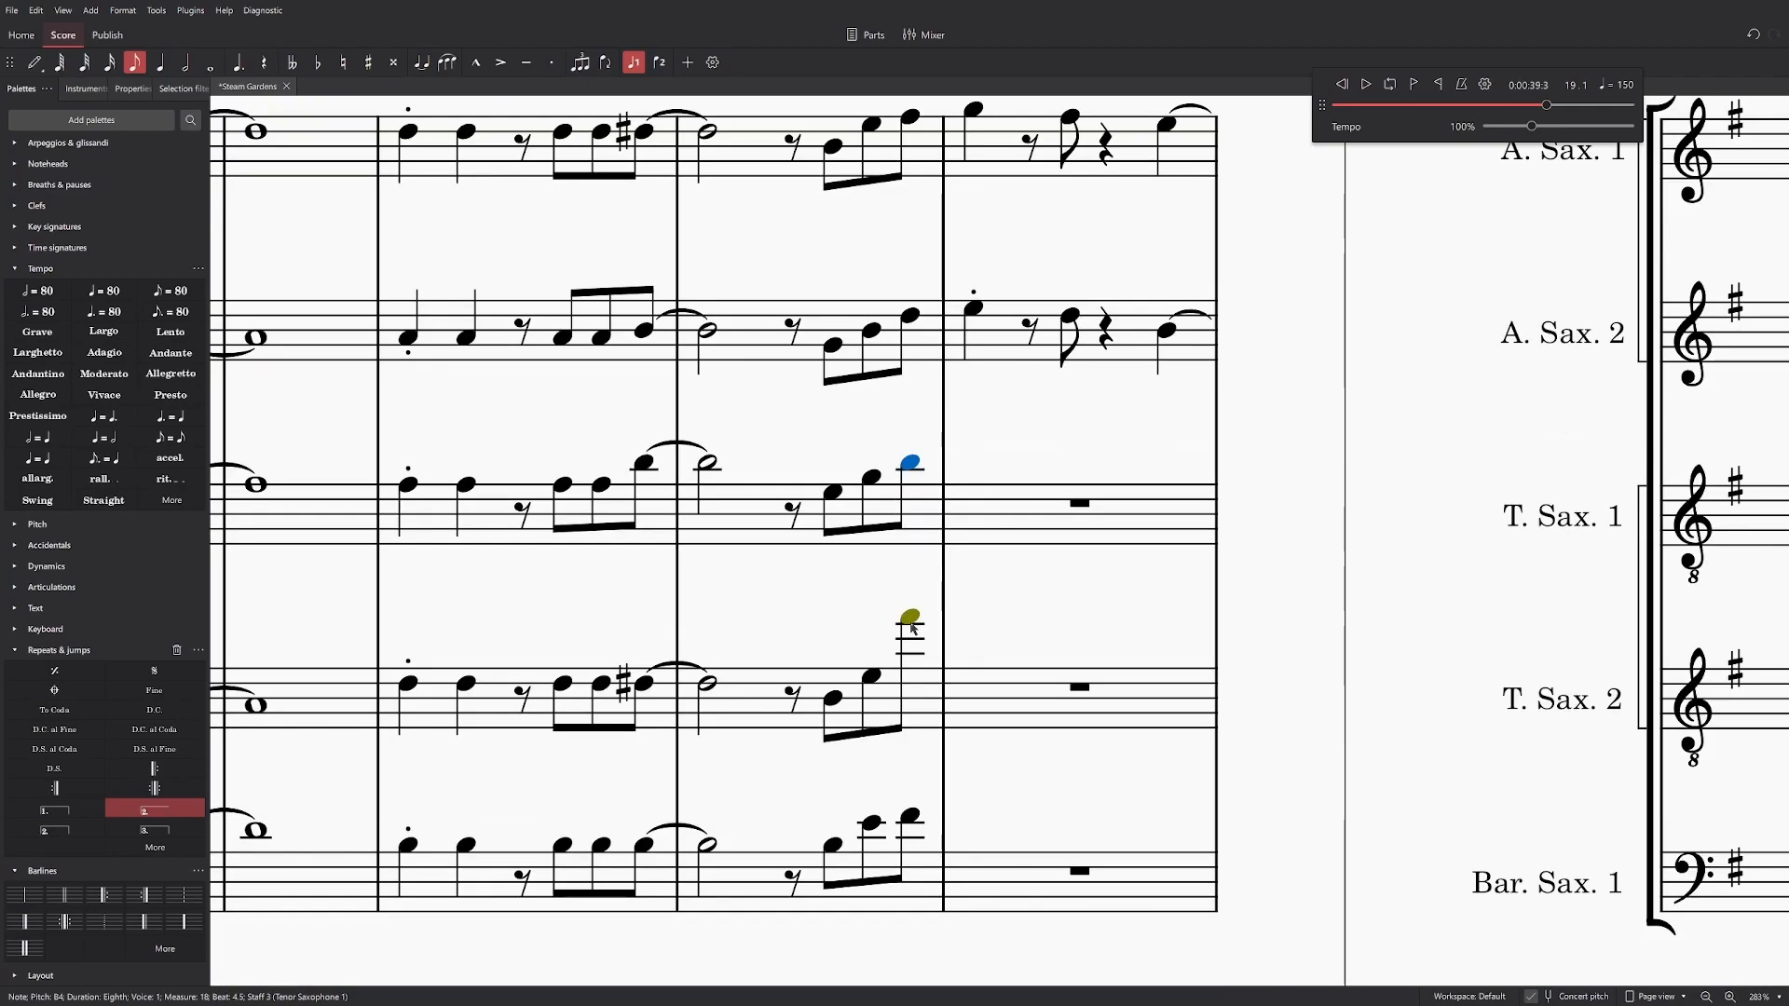
drag(912, 634, 912, 664)
drag(910, 815, 912, 826)
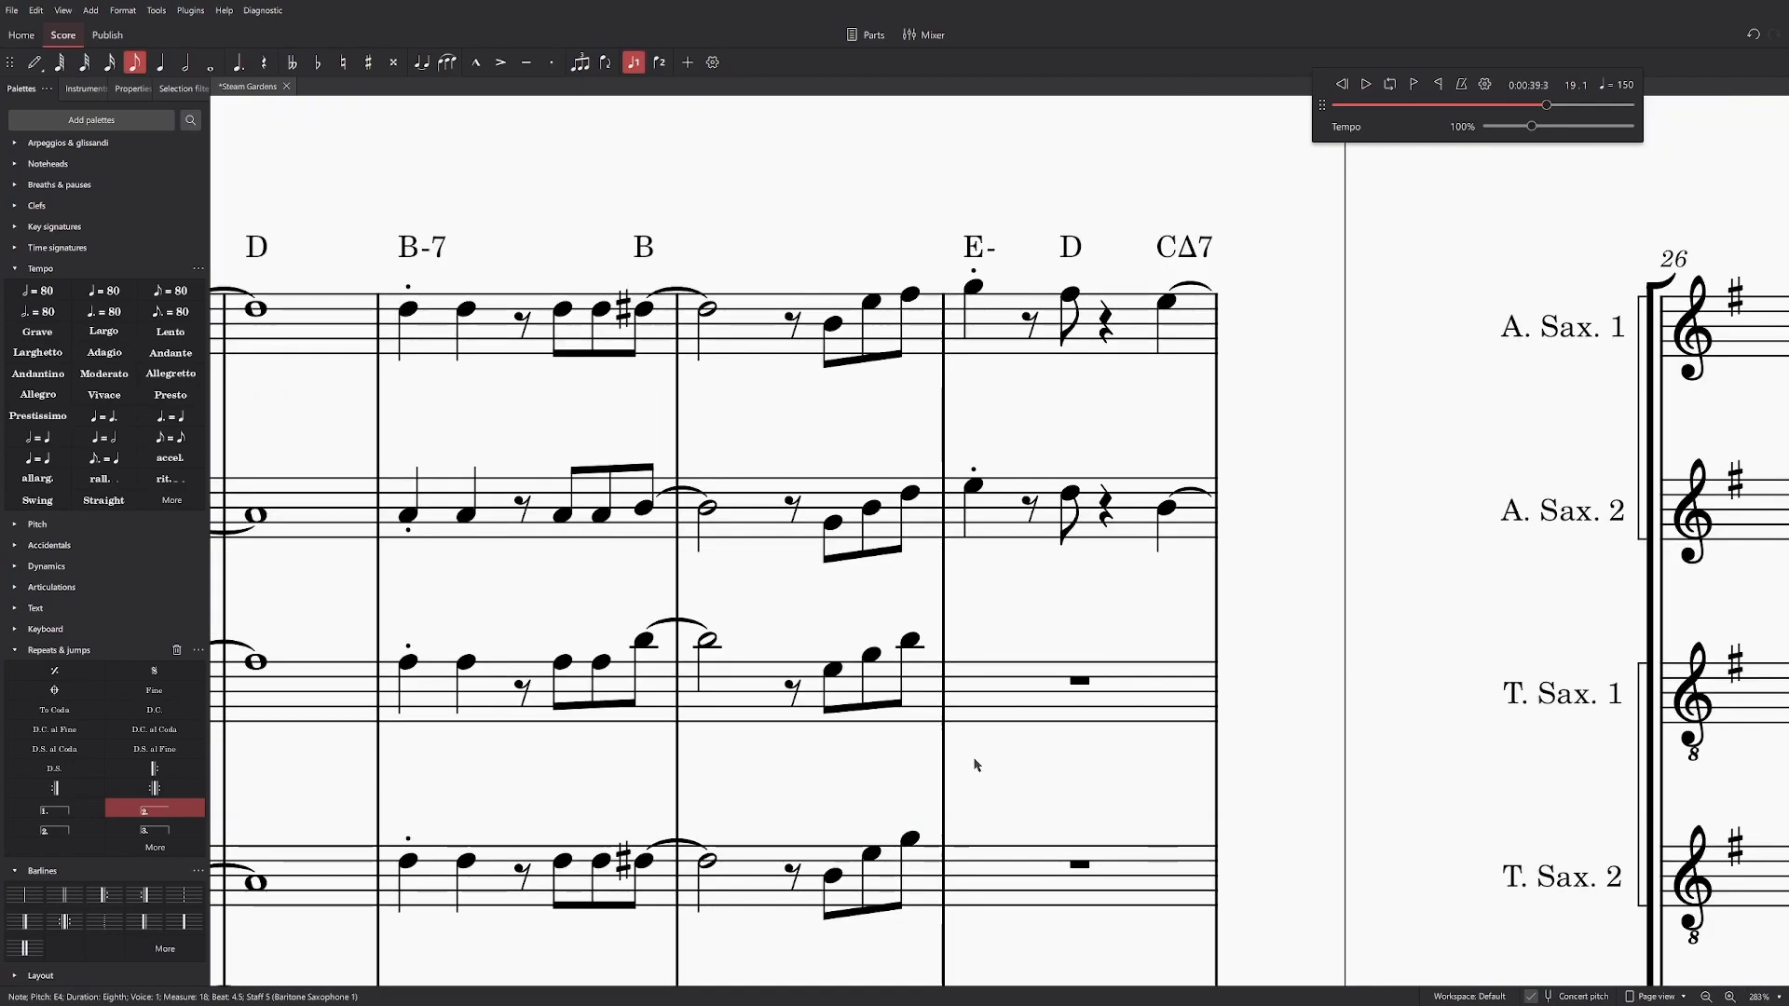
Step: Set the baritone saxophone's beat-4 eighth note in measure 18 to D4 and check its three closing eighth notes
drag(871, 826, 876, 837)
drag(876, 745, 879, 756)
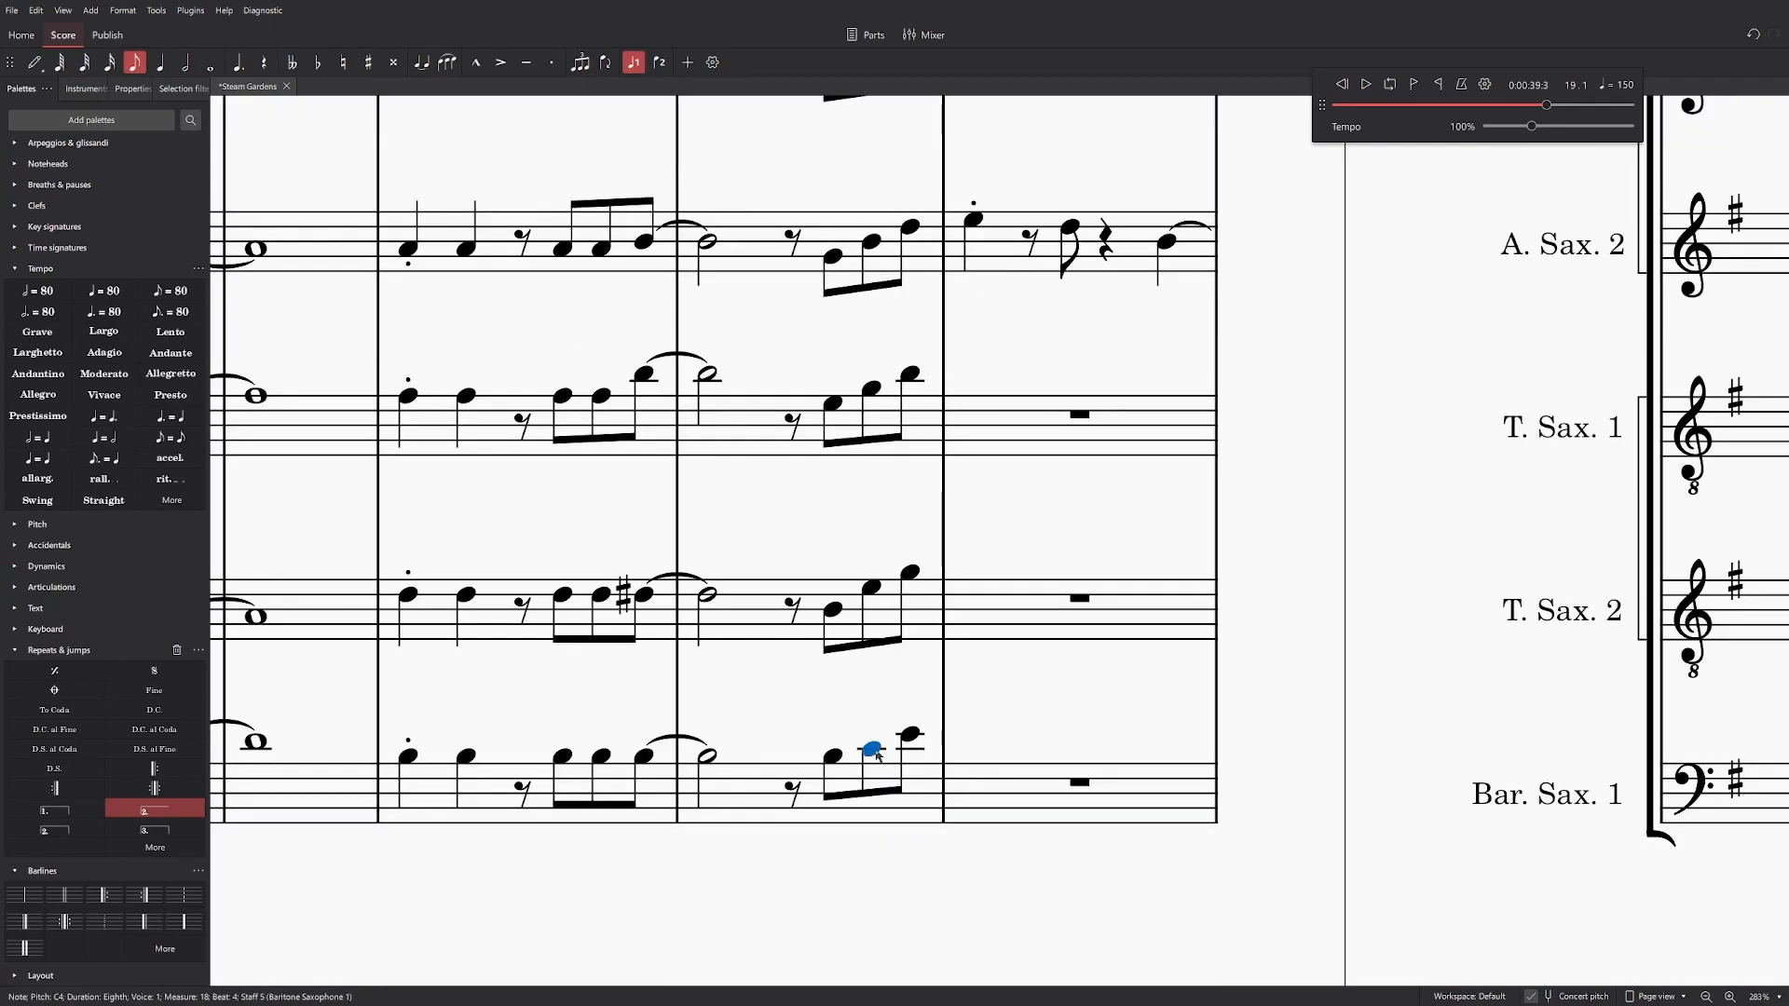
click(834, 756)
click(871, 750)
click(911, 734)
click(878, 751)
drag(878, 752, 877, 748)
Step: Play back the passage and copy Alto Sax 1's line in measures 19–25 into both tenors, and into the baritone an octave lower
key(space)
key(space)
click(1183, 343)
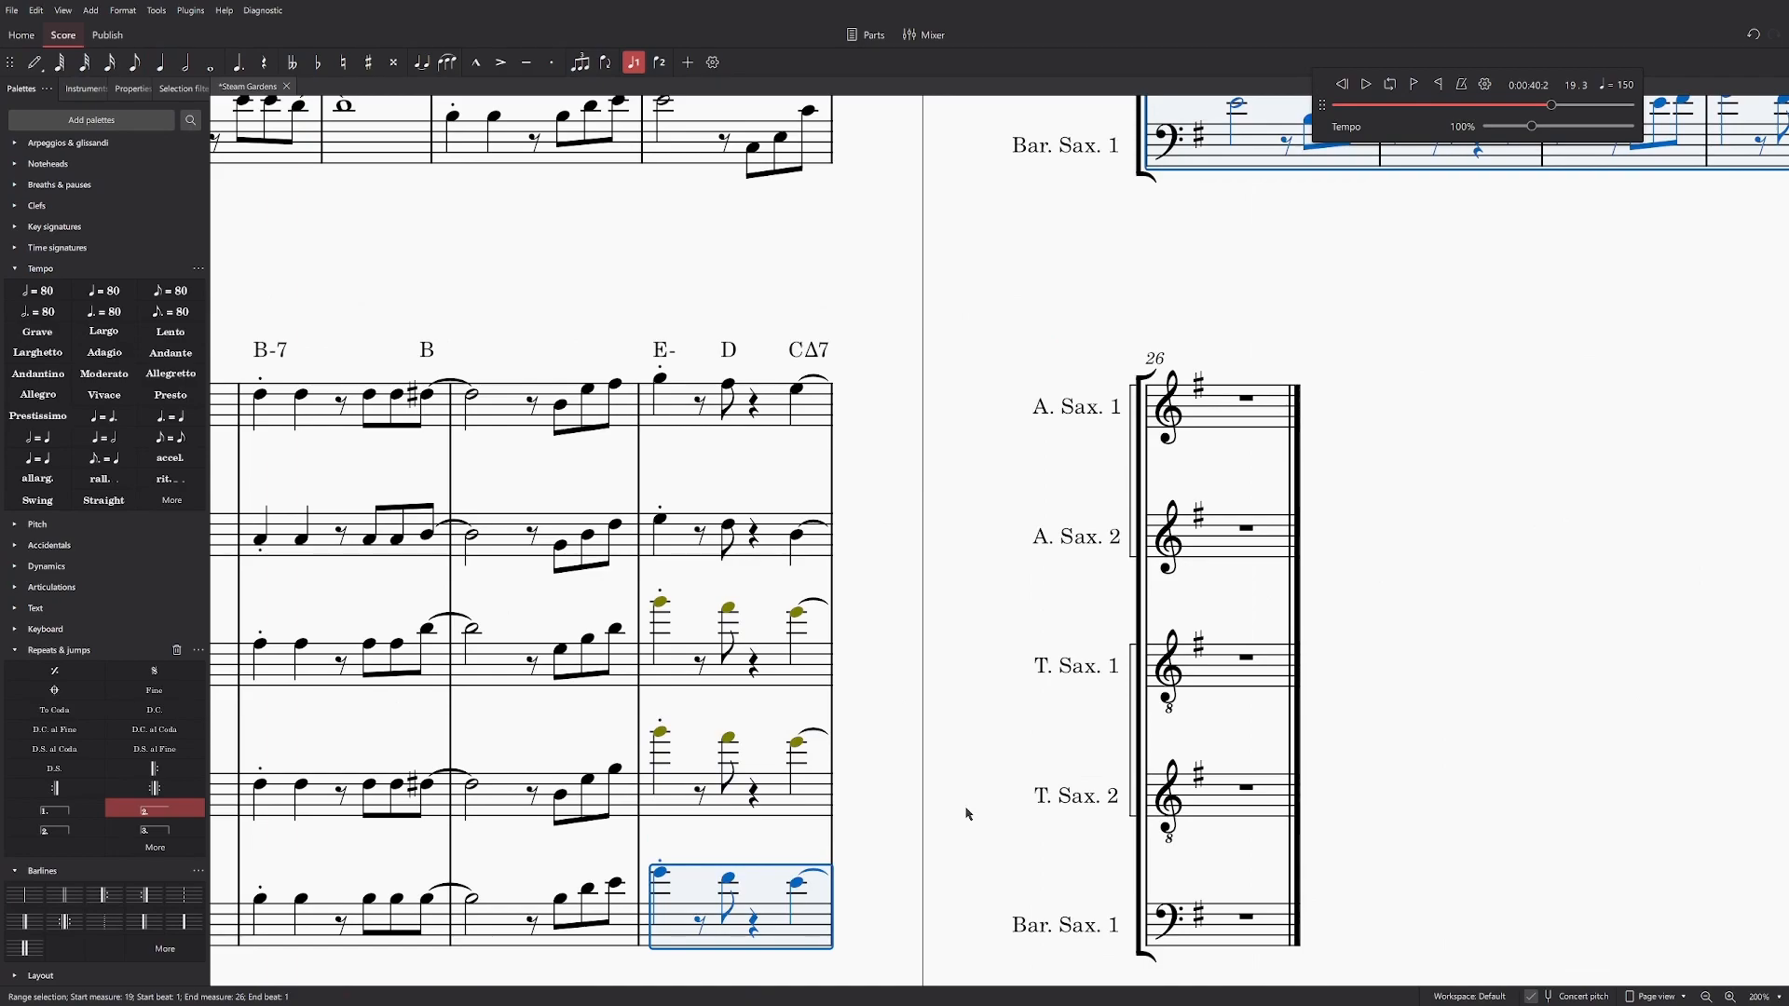
key(Escape)
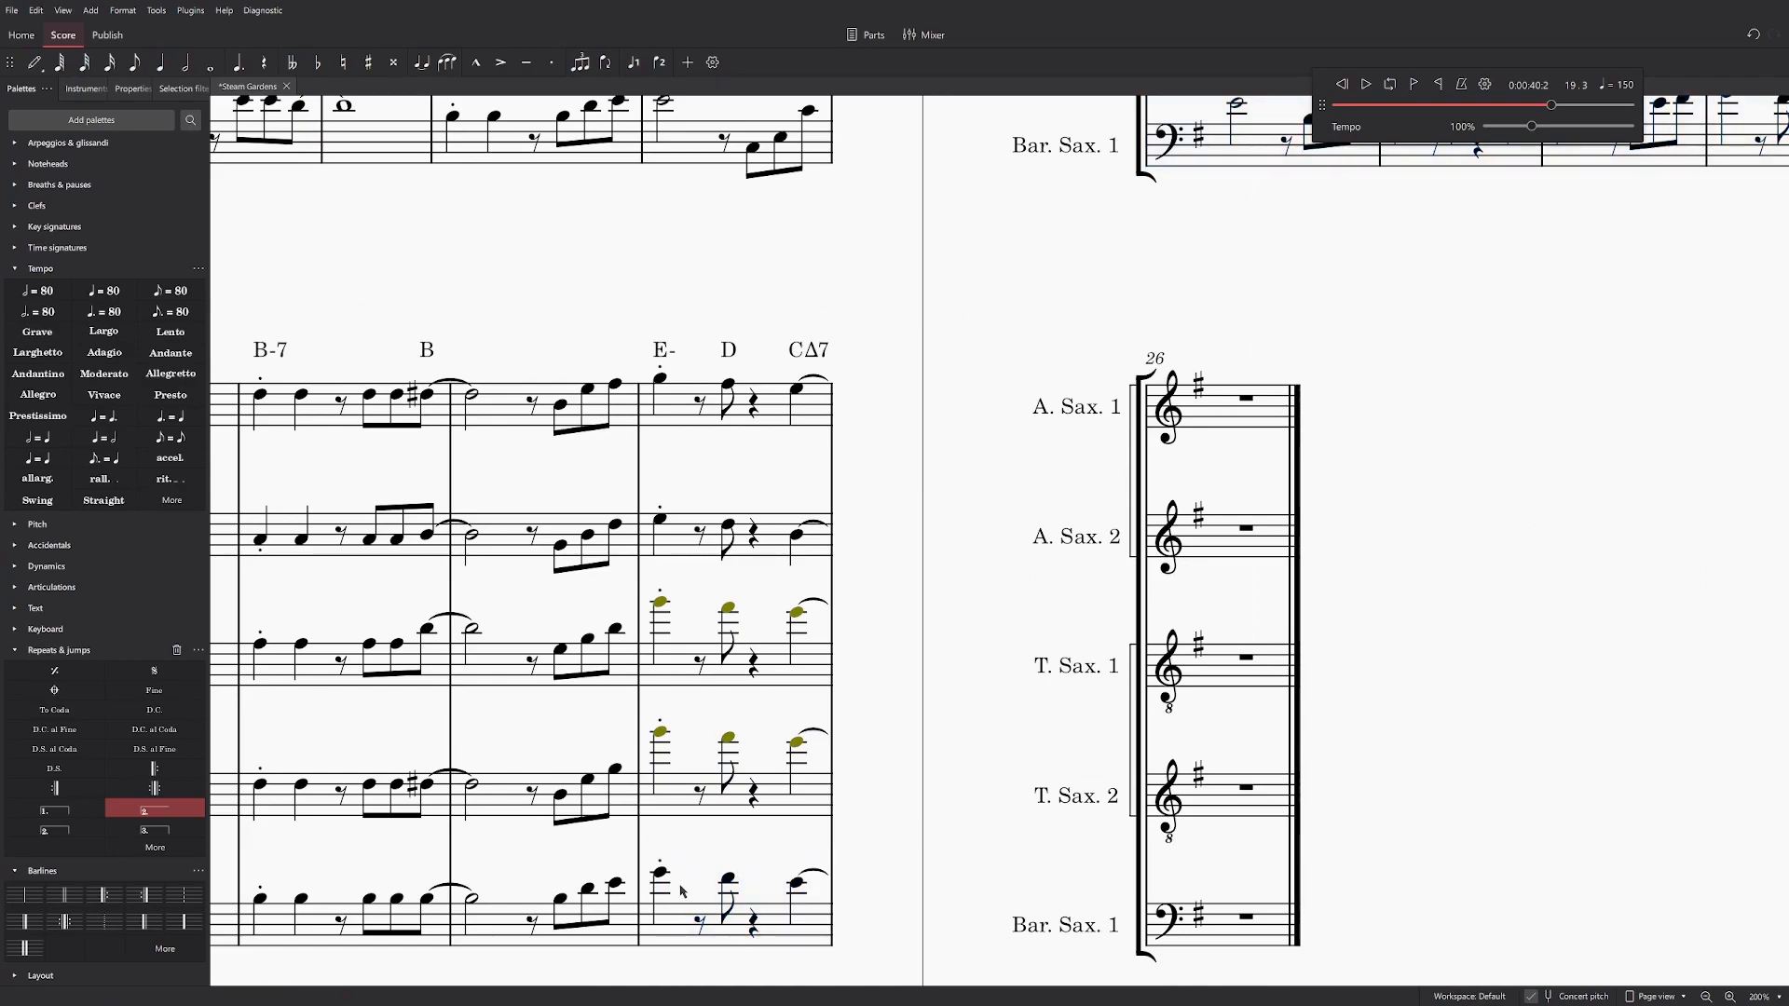
Step: Lower all five saxophone parts an octave from the eighth rest in measure 18 onward
scroll(963, 705, up, 10)
scroll(963, 705, right, 6)
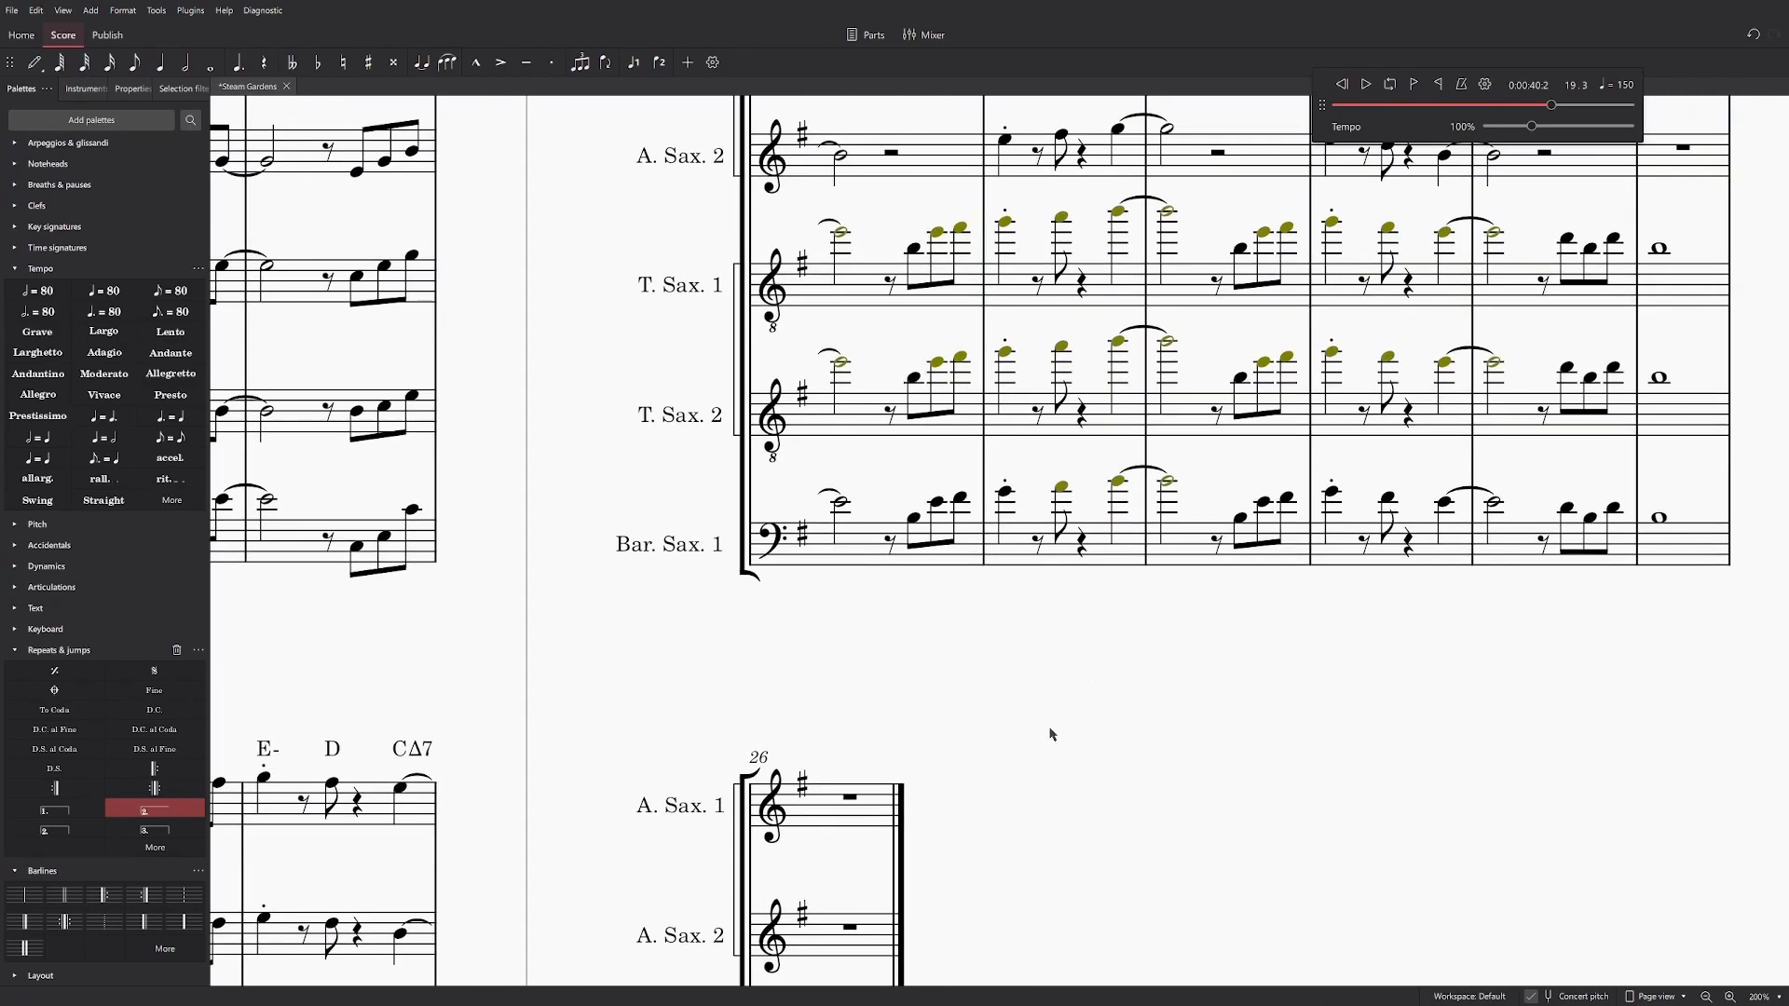
key(Right)
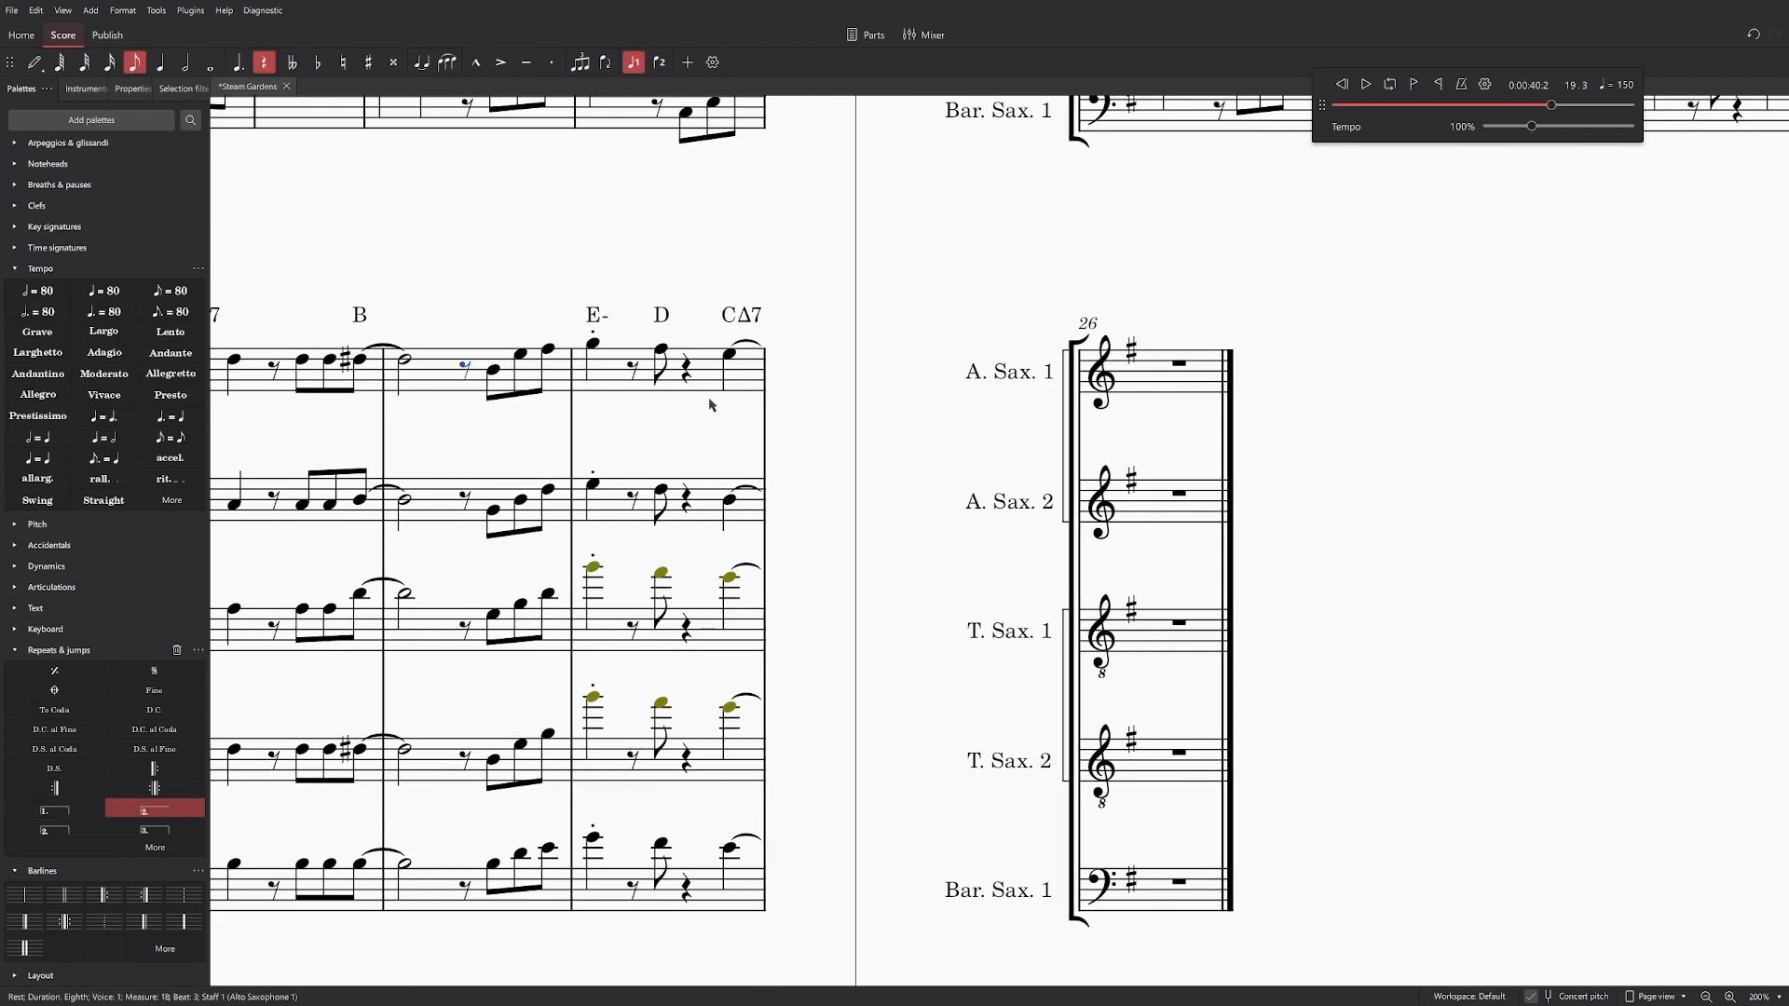
drag(1315, 436, 1262, 503)
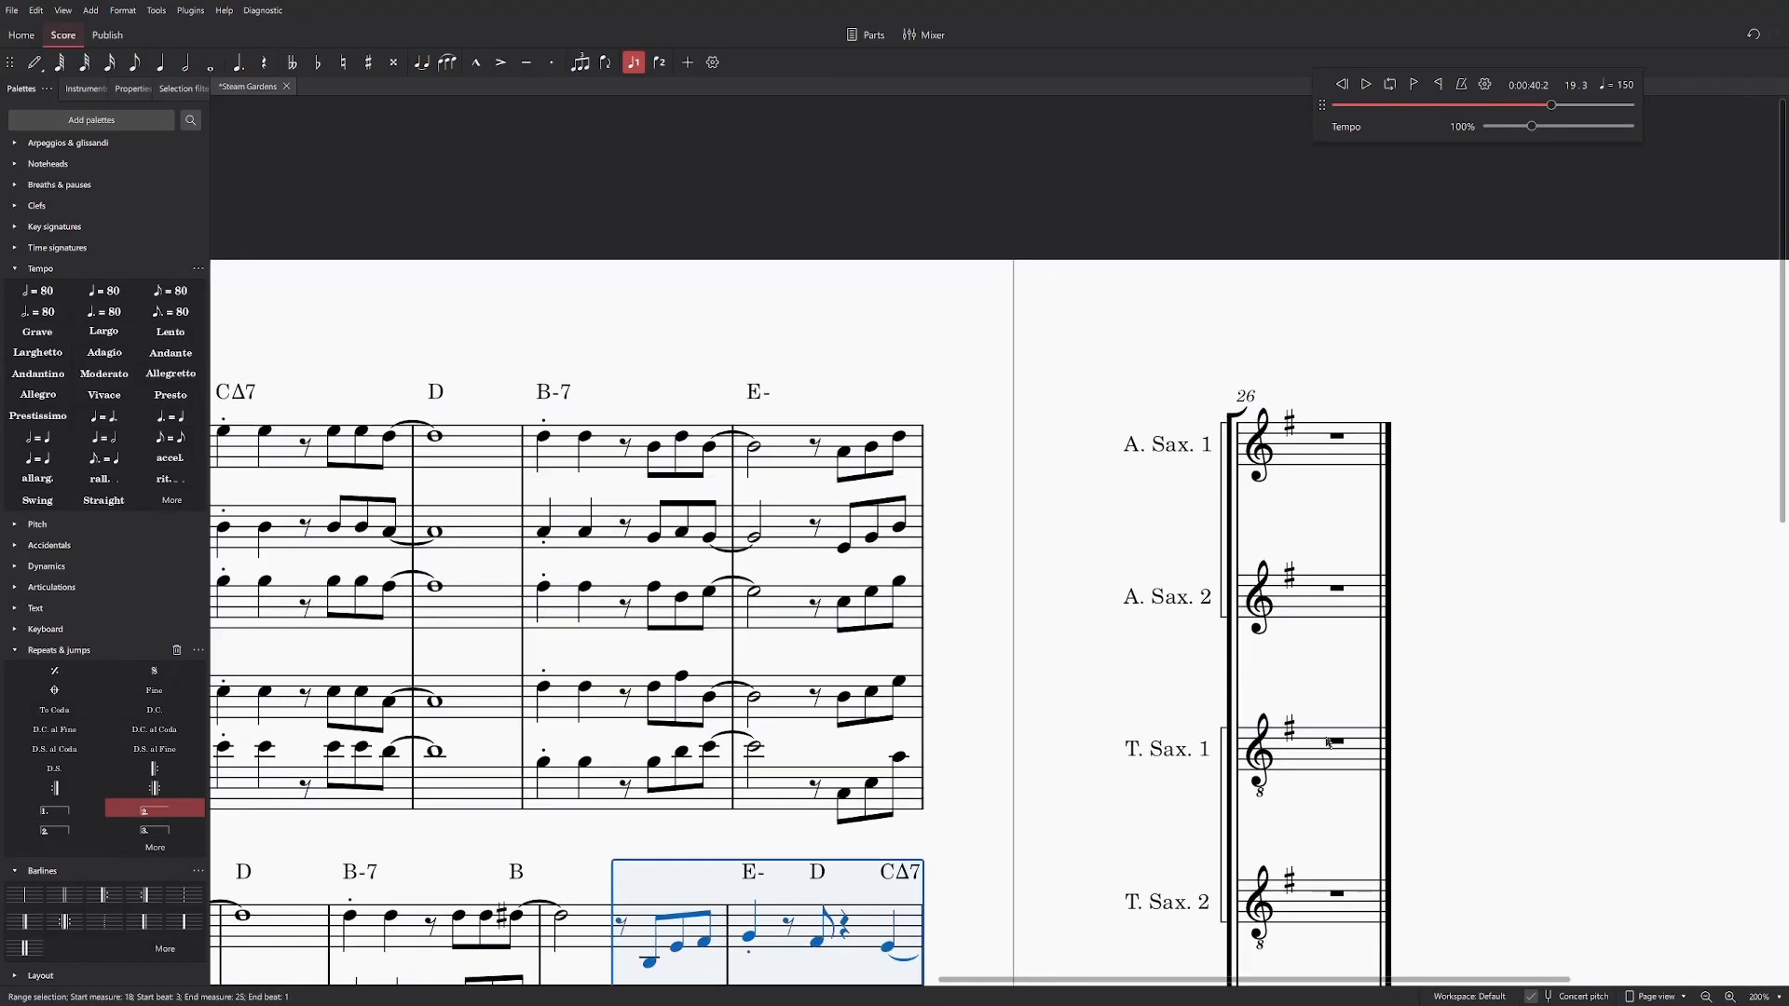
key(Escape)
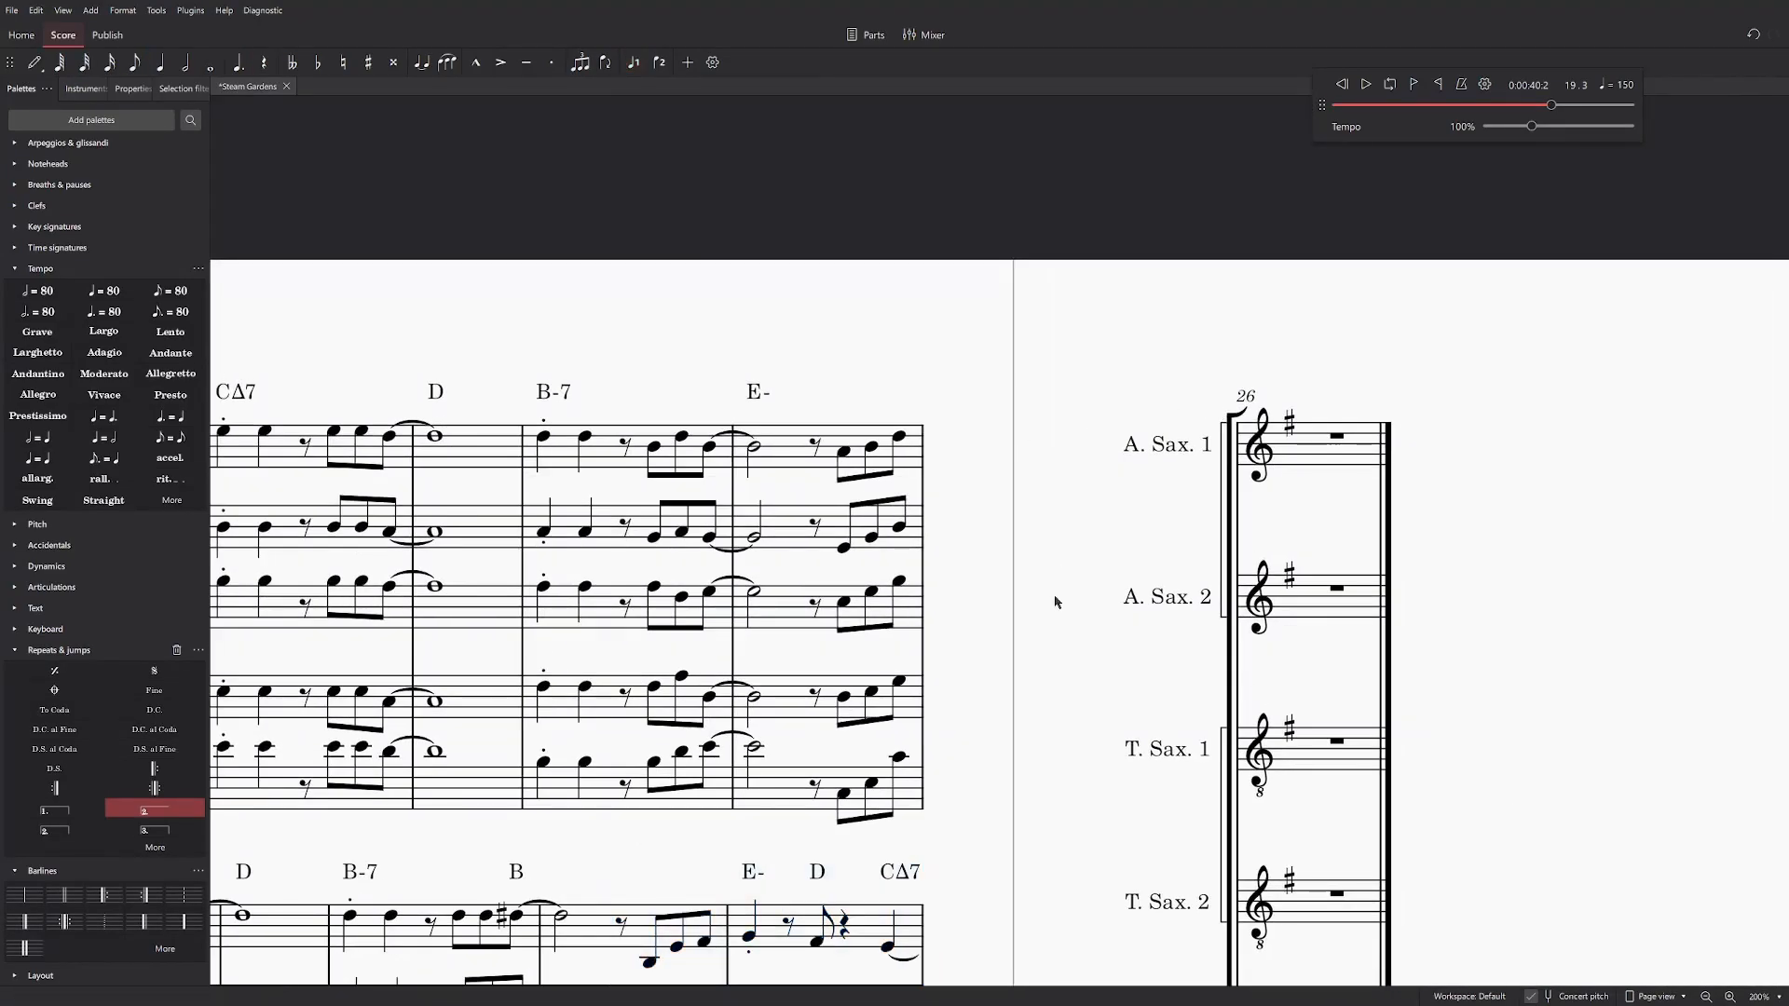
drag(1010, 906, 1200, 357)
scroll(1230, 401, down, 3)
scroll(1258, 448, left, 3)
scroll(1253, 550, up, 2)
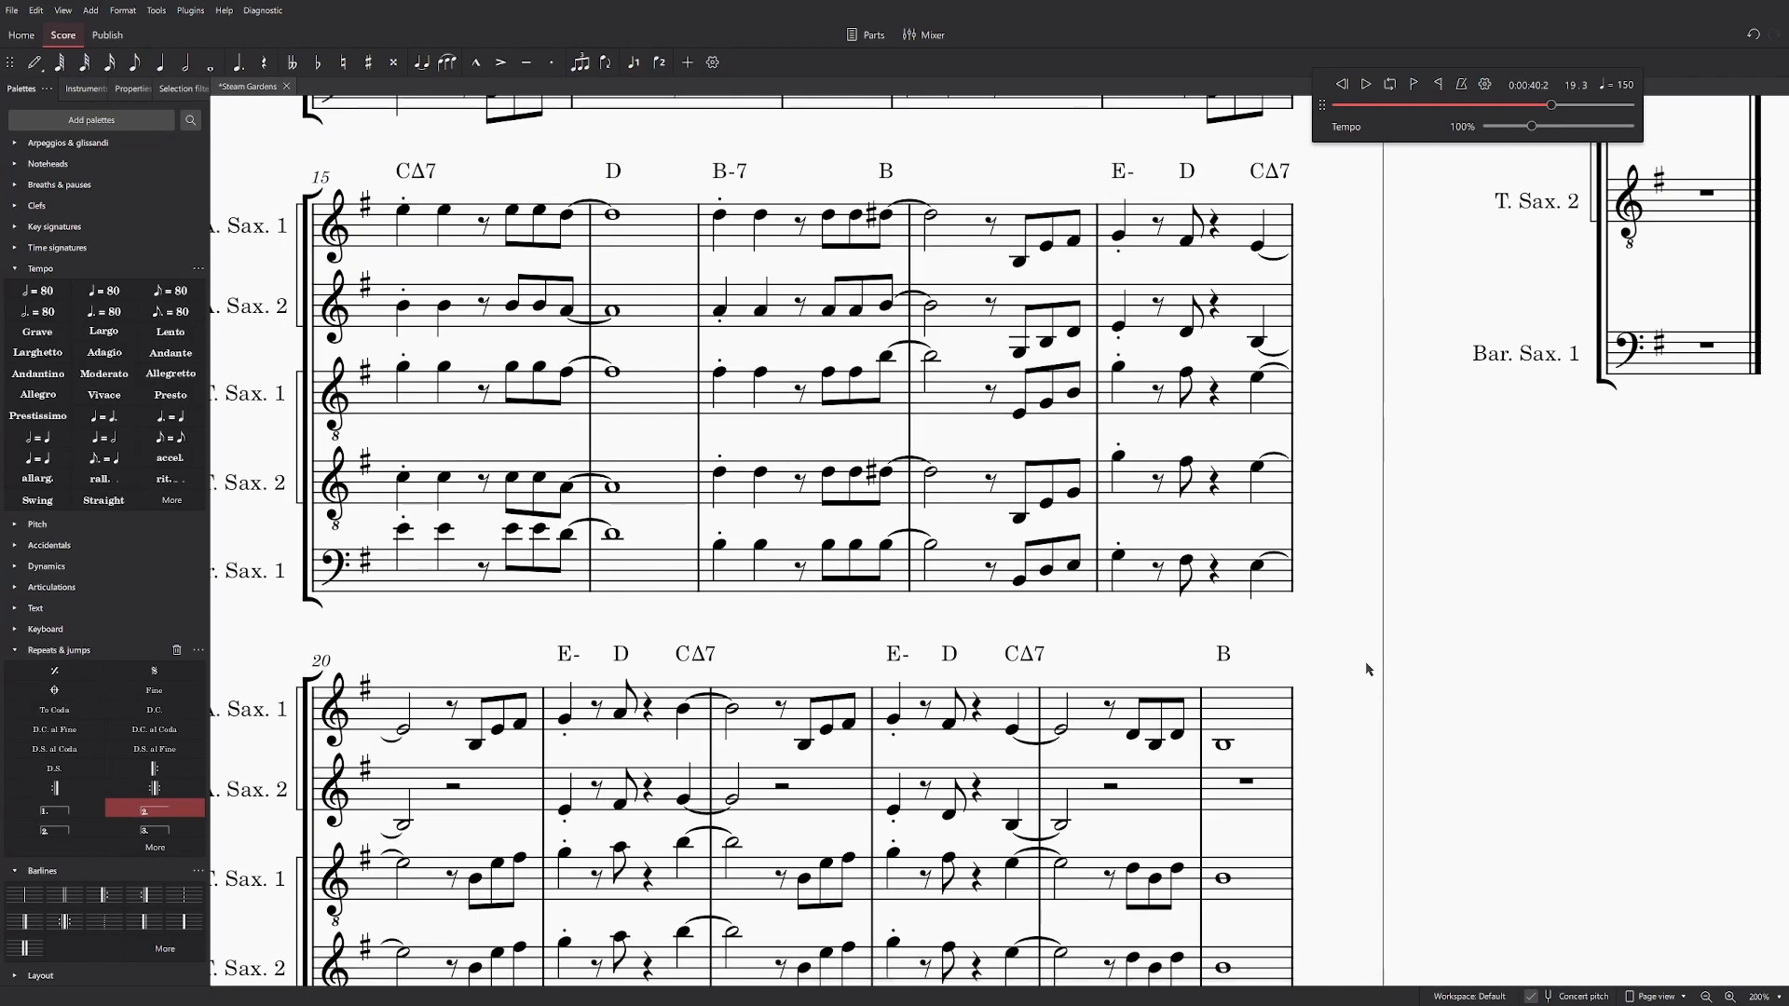
Step: Play back from measure 19 and revoice its E- downbeat with D4 in Tenor Sax 1 and B3 in Tenor Sax 2
scroll(1282, 585, up, 3)
click(960, 369)
key(space)
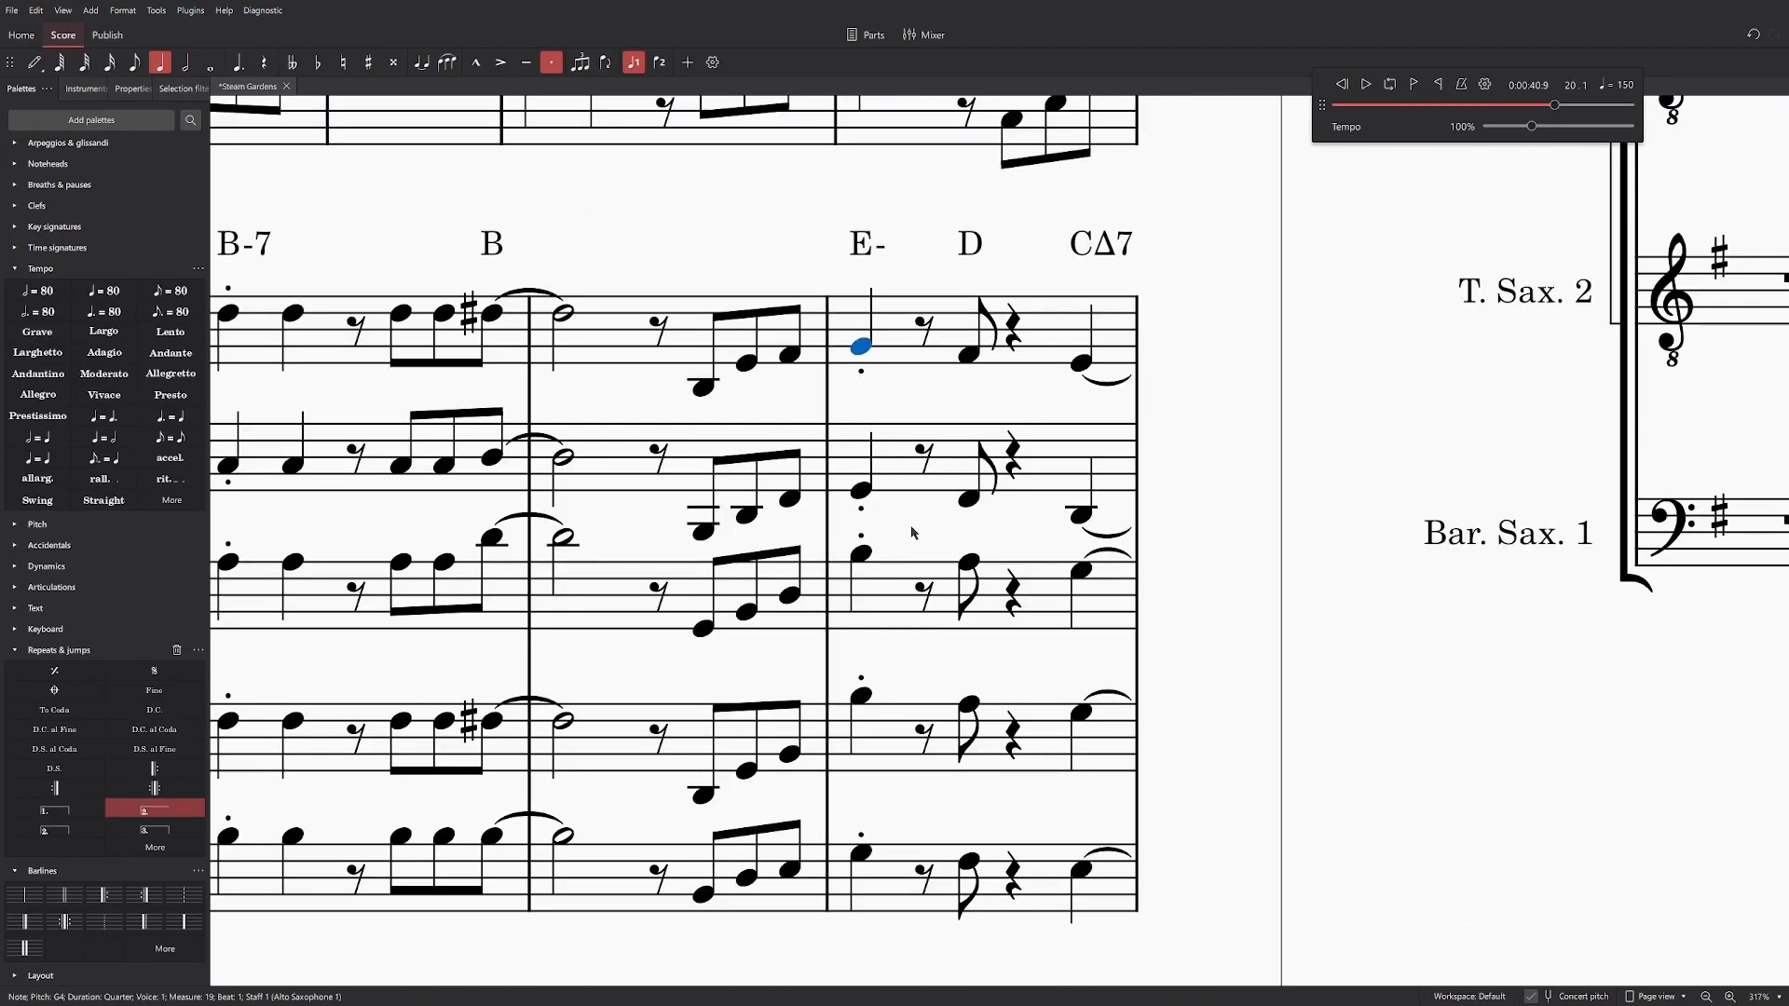
click(1167, 416)
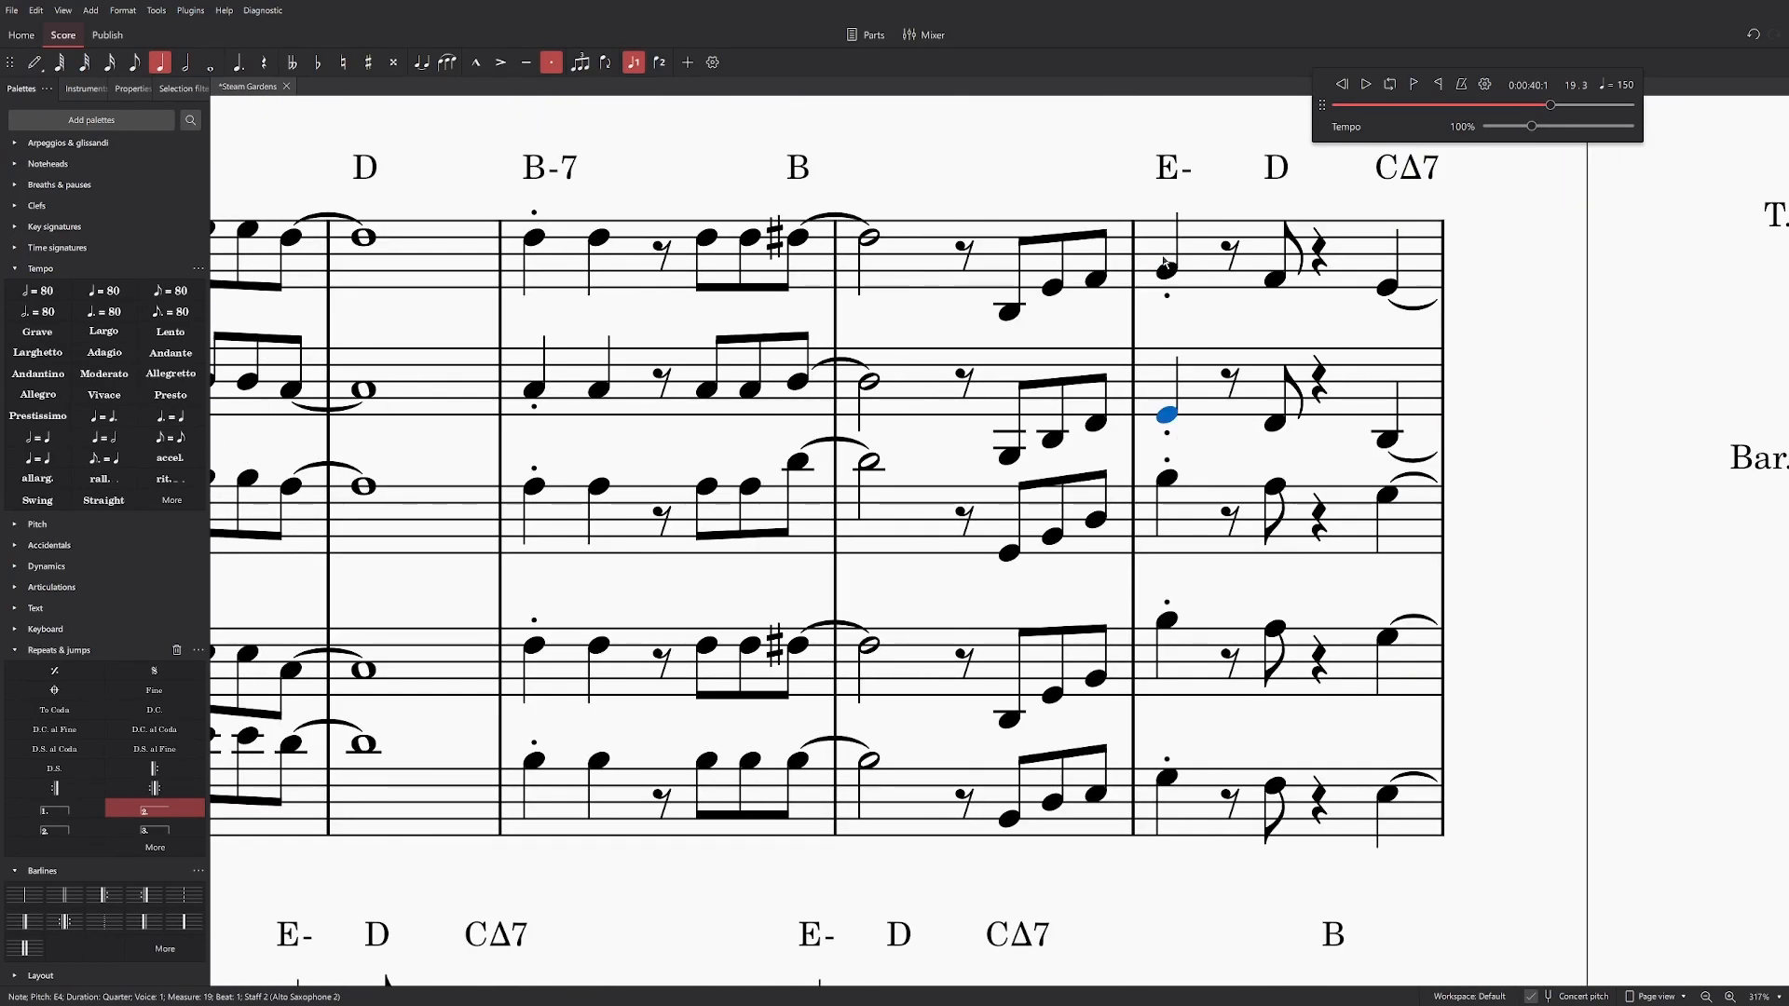
drag(1172, 485, 1175, 512)
drag(1168, 621, 1171, 670)
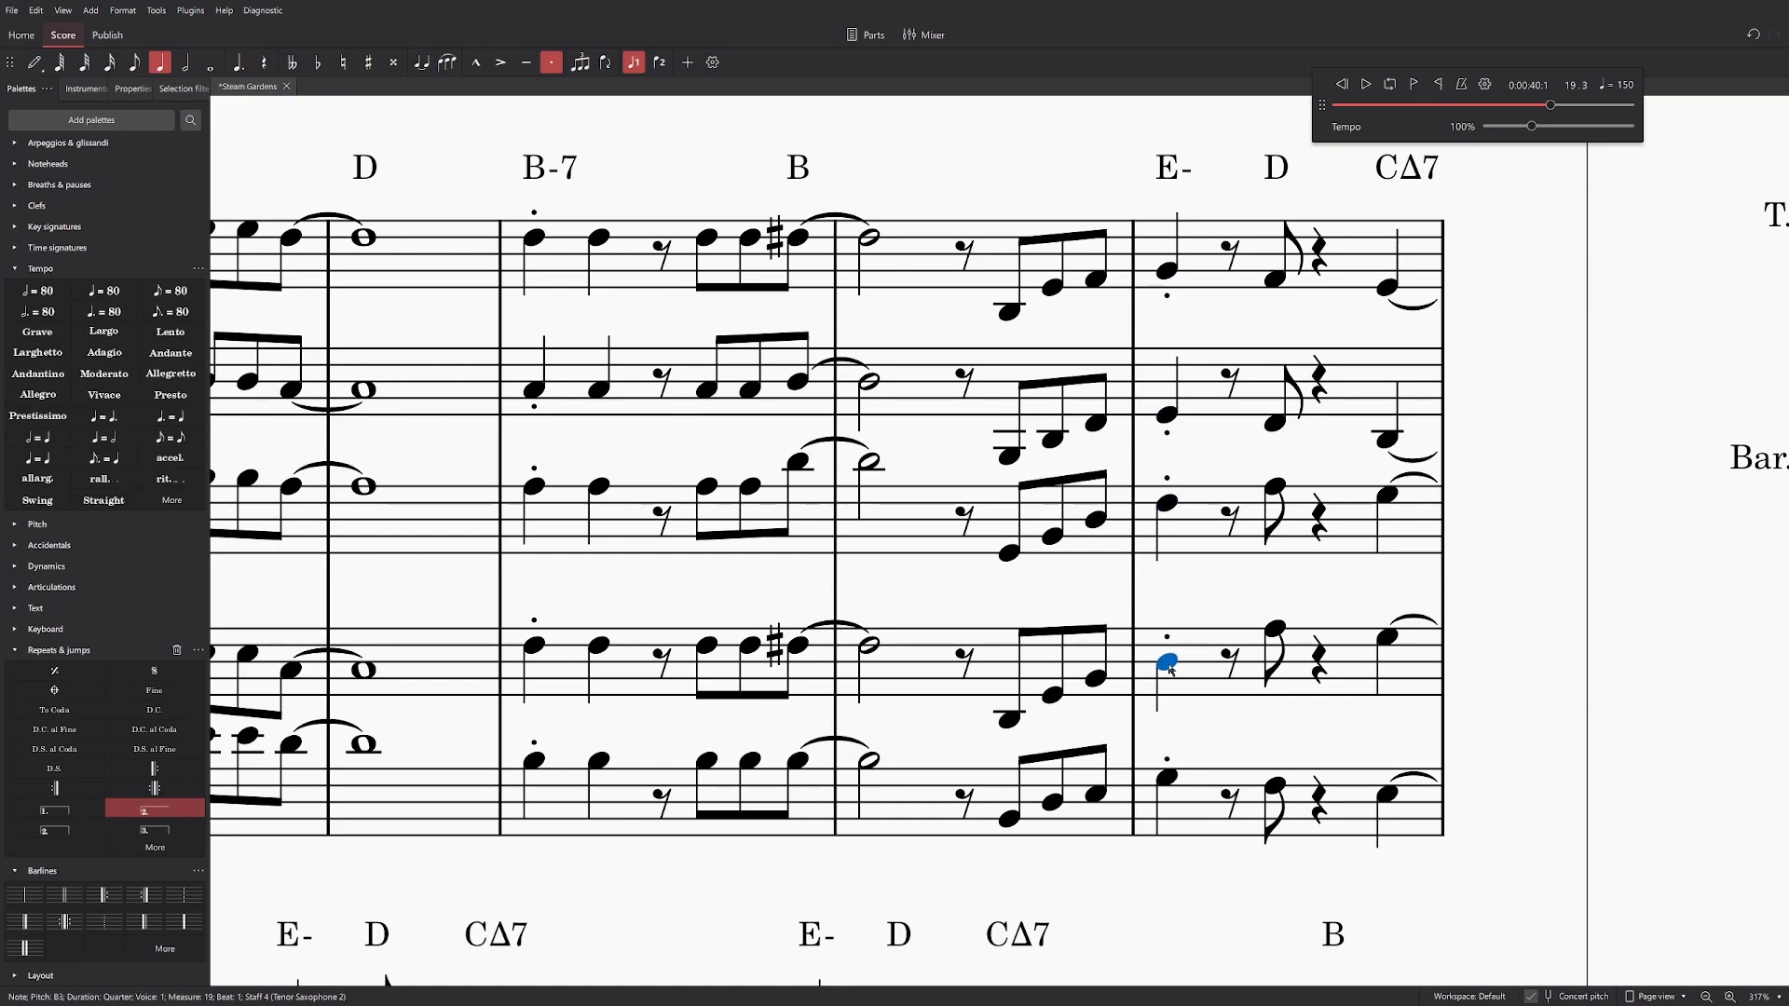
Step: Lower the baritone's three notes in measure 19 to E2, D2 and C2, and audition the D-chord notes
drag(1177, 772, 1177, 874)
drag(1275, 785, 1278, 863)
drag(1389, 804, 1387, 870)
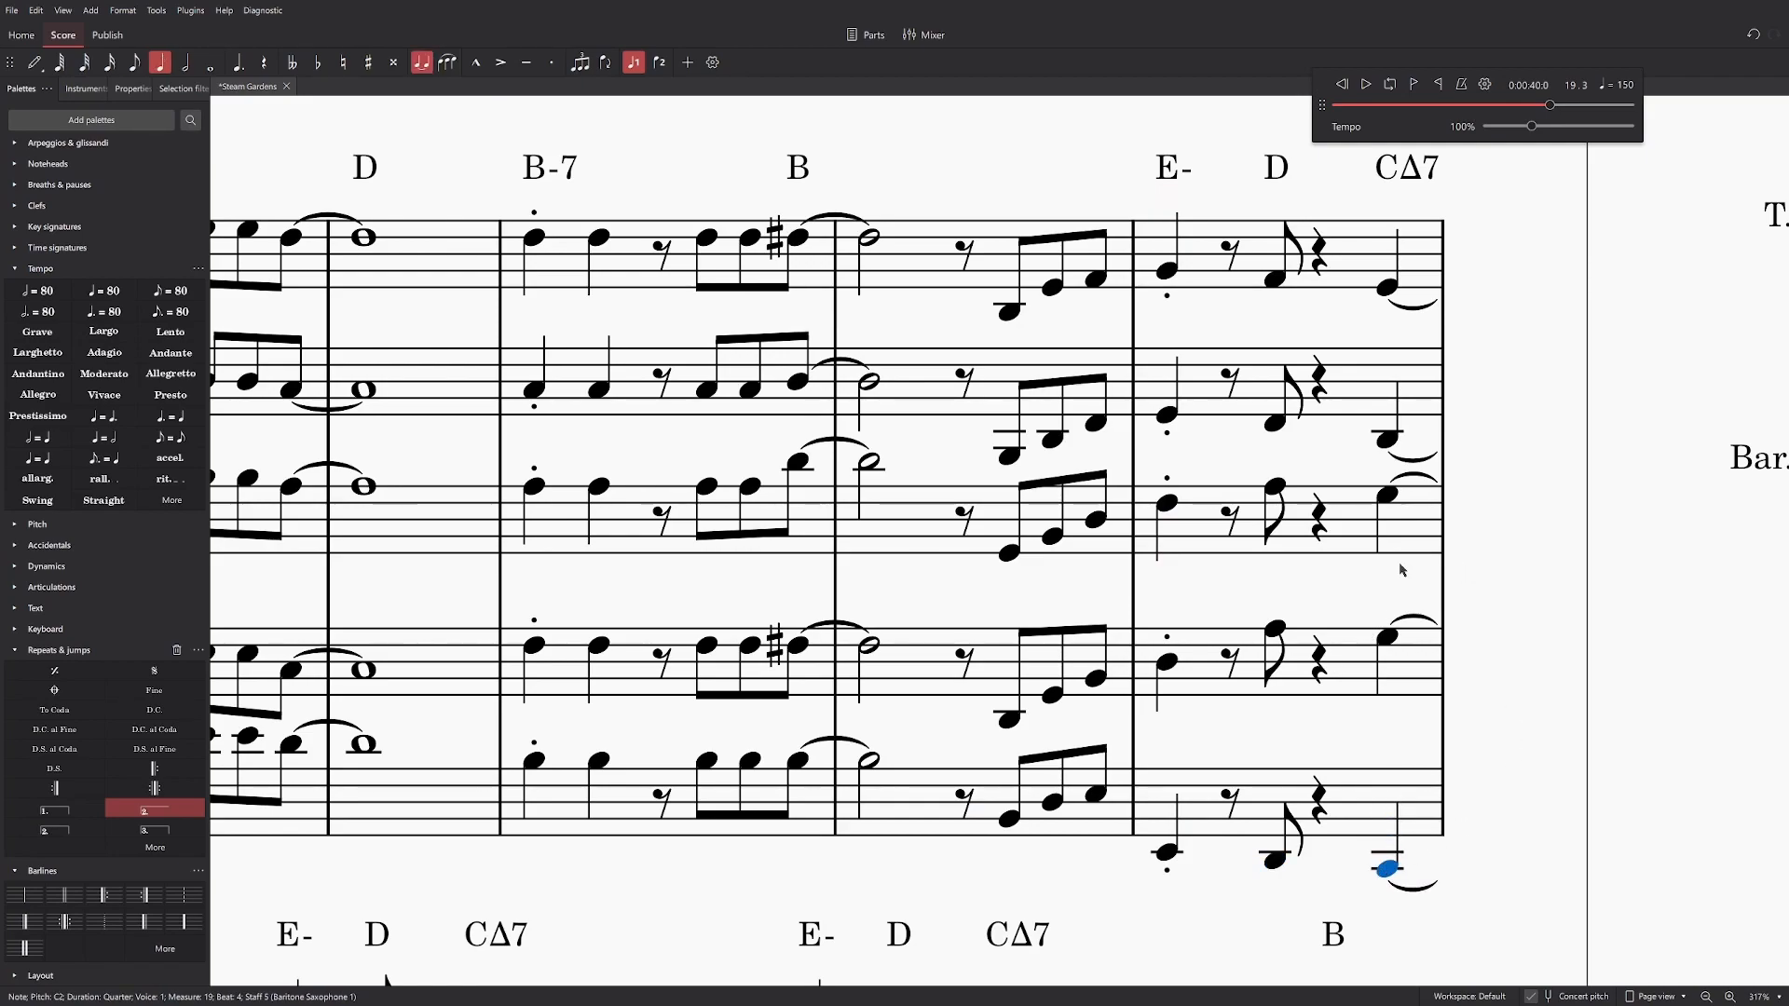
click(1279, 425)
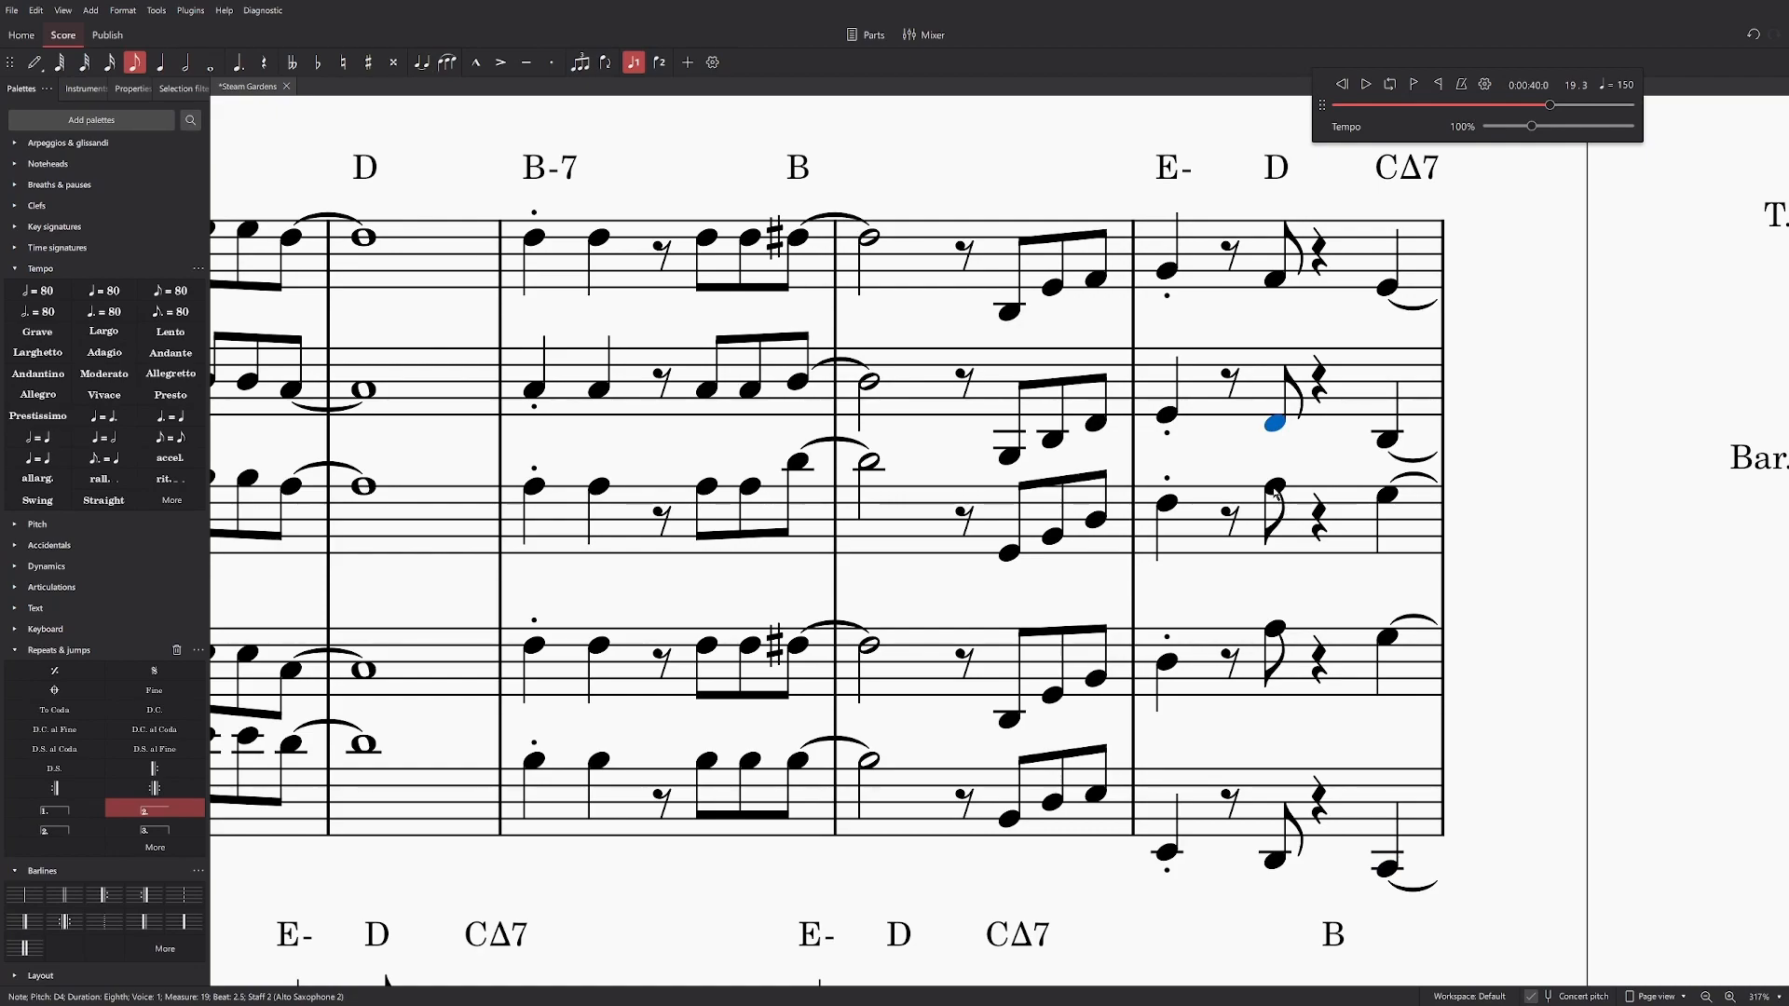
click(1276, 487)
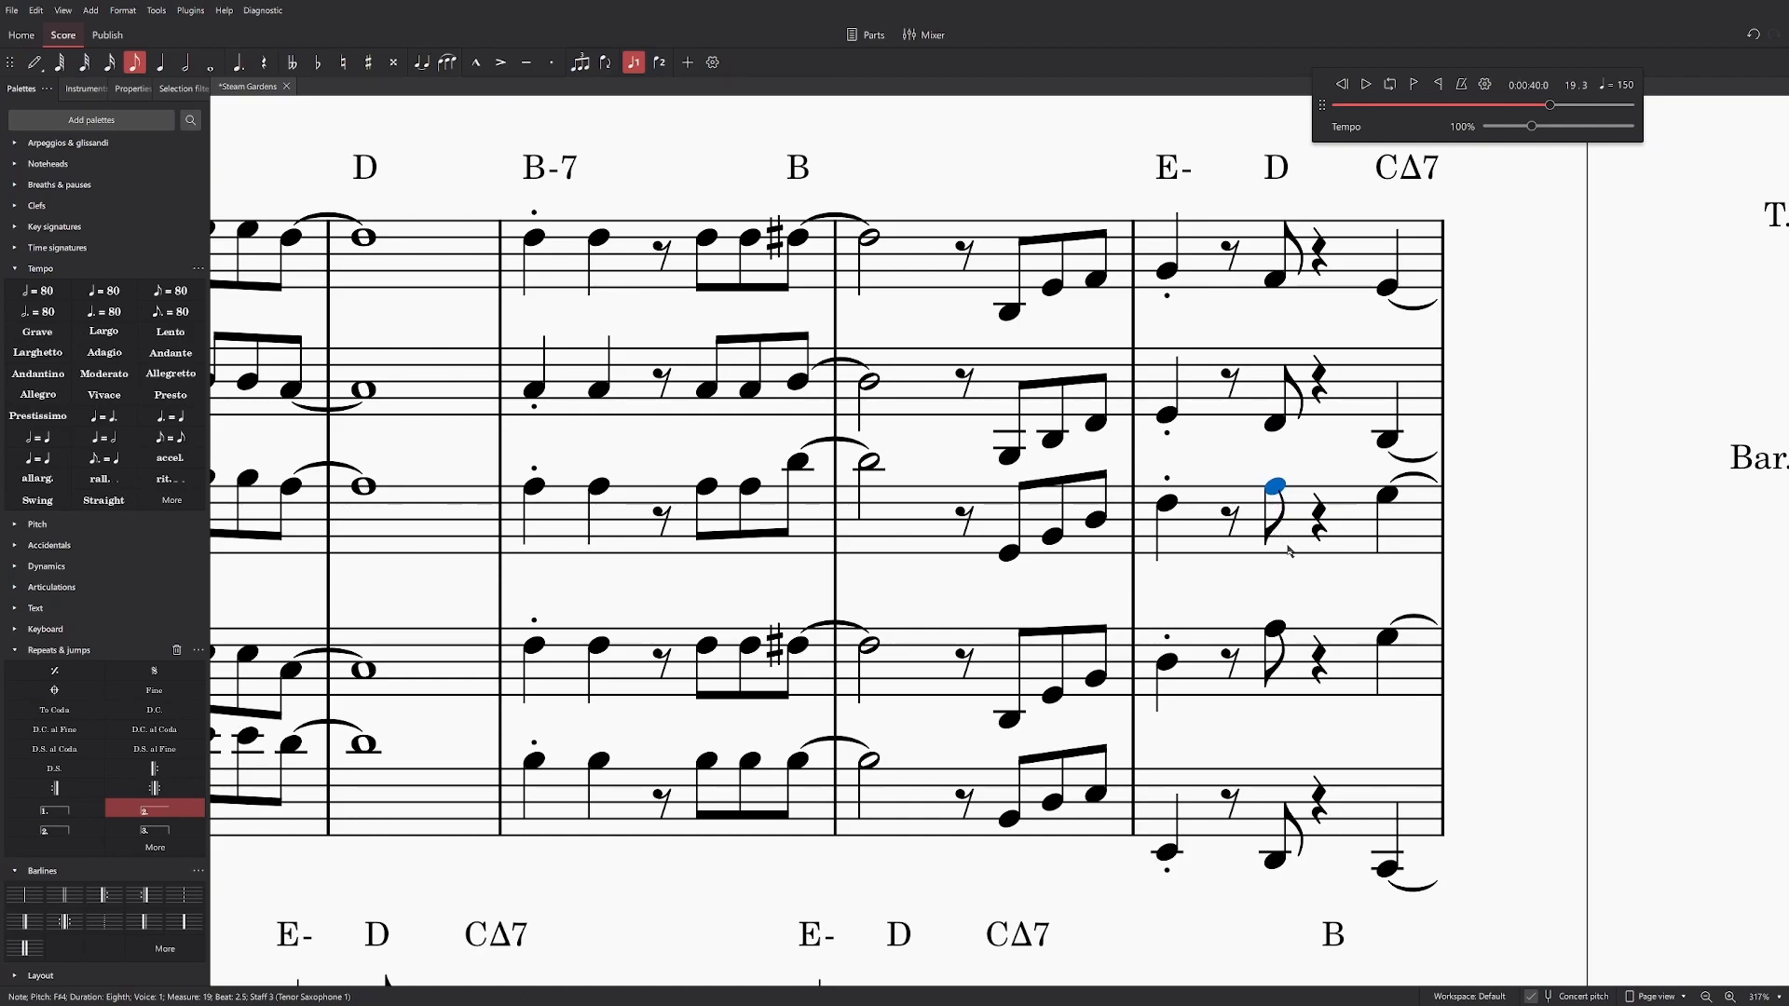
click(1276, 861)
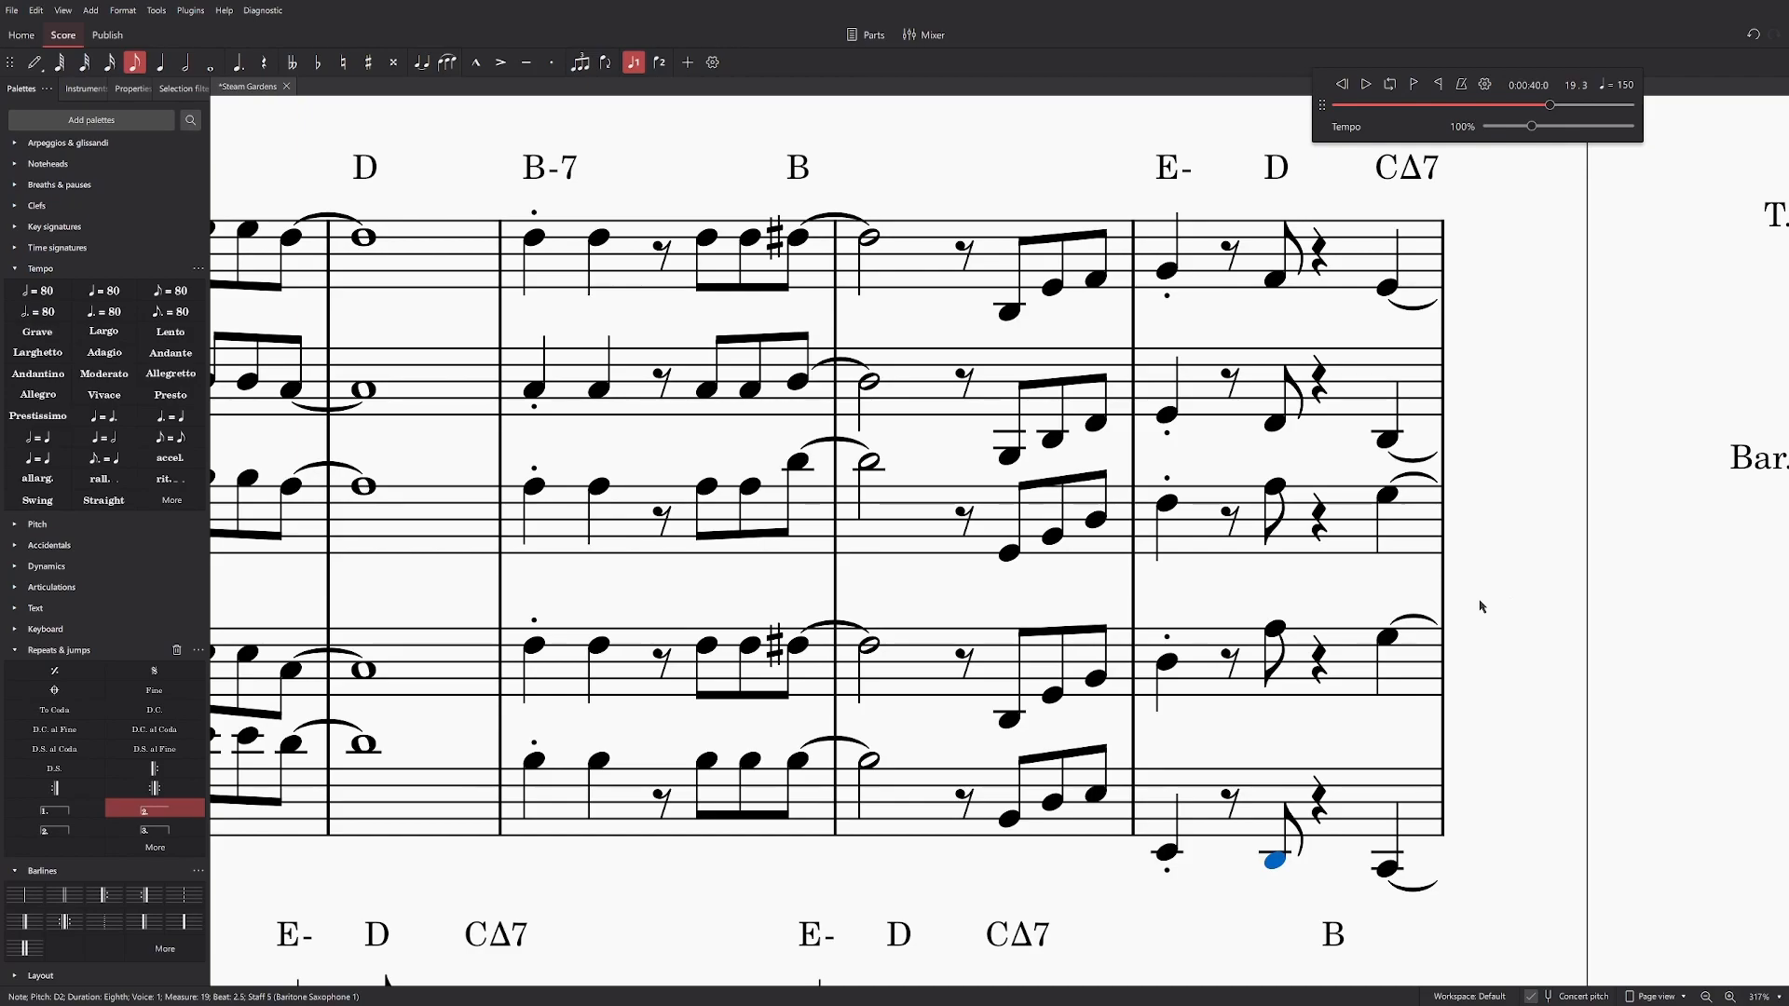
Step: Play back the score from the first beat of measure 19 to hear the new baritone line
scroll(1477, 652, down, 4)
scroll(1486, 718, up, 3)
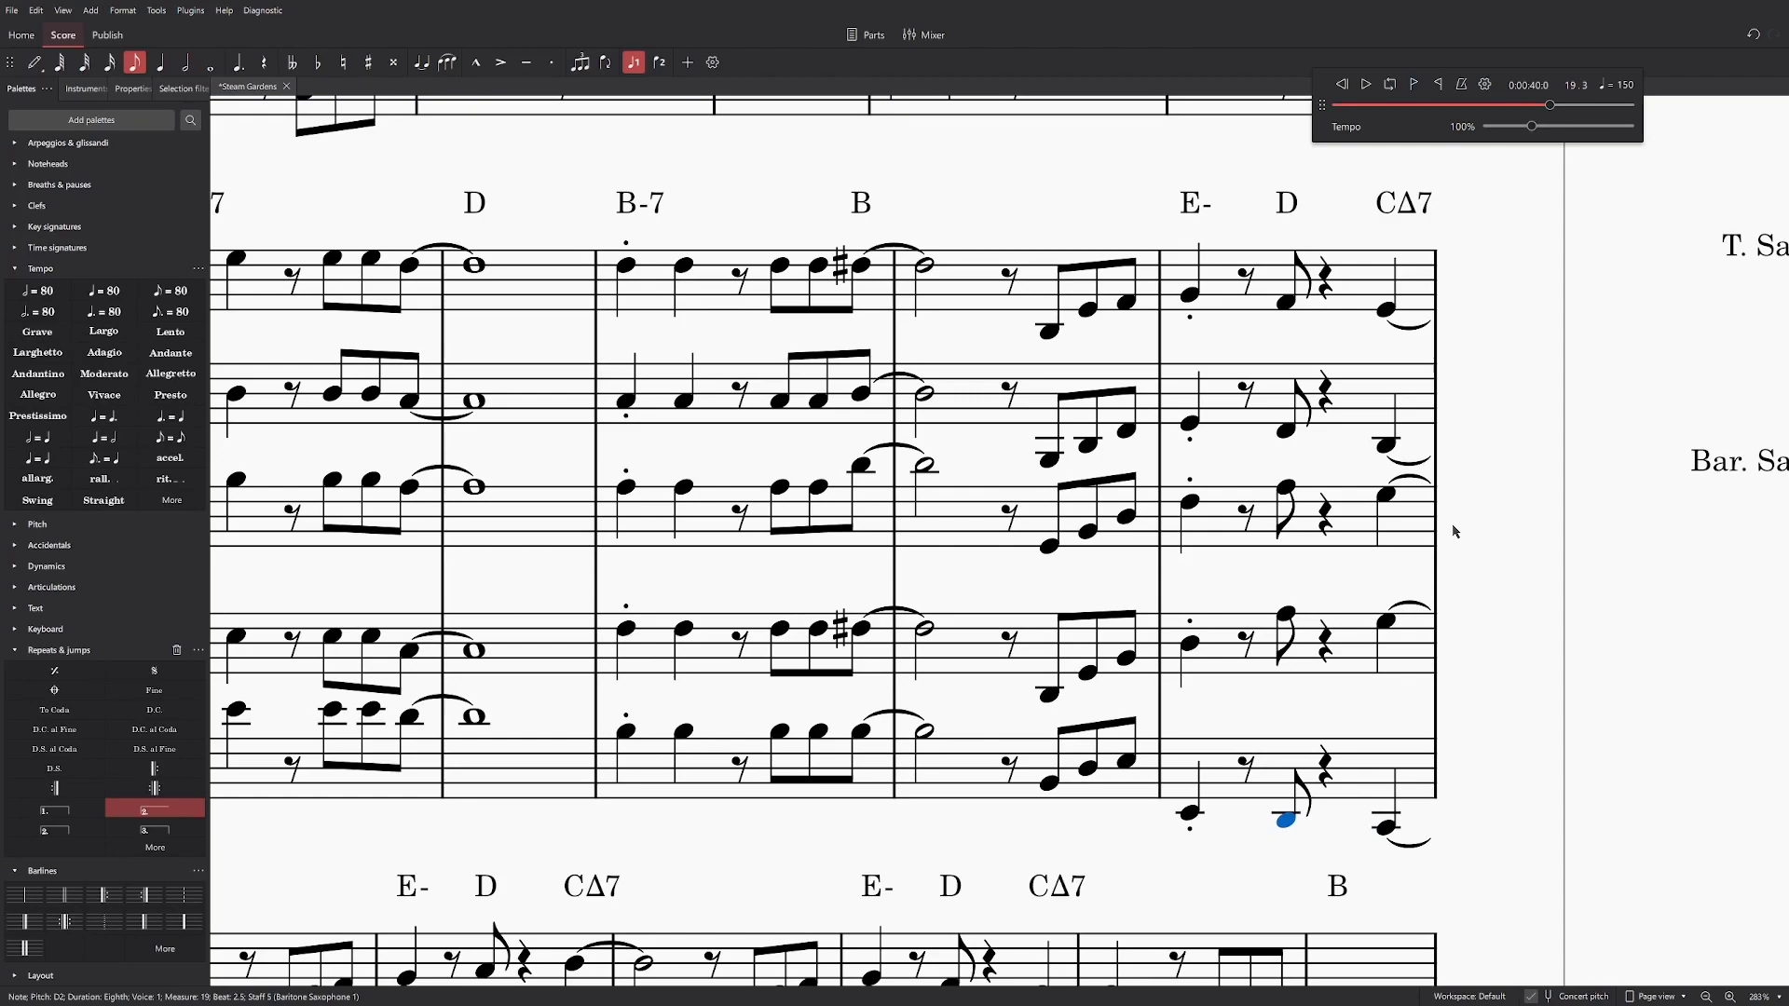
scroll(1466, 569, right, 2)
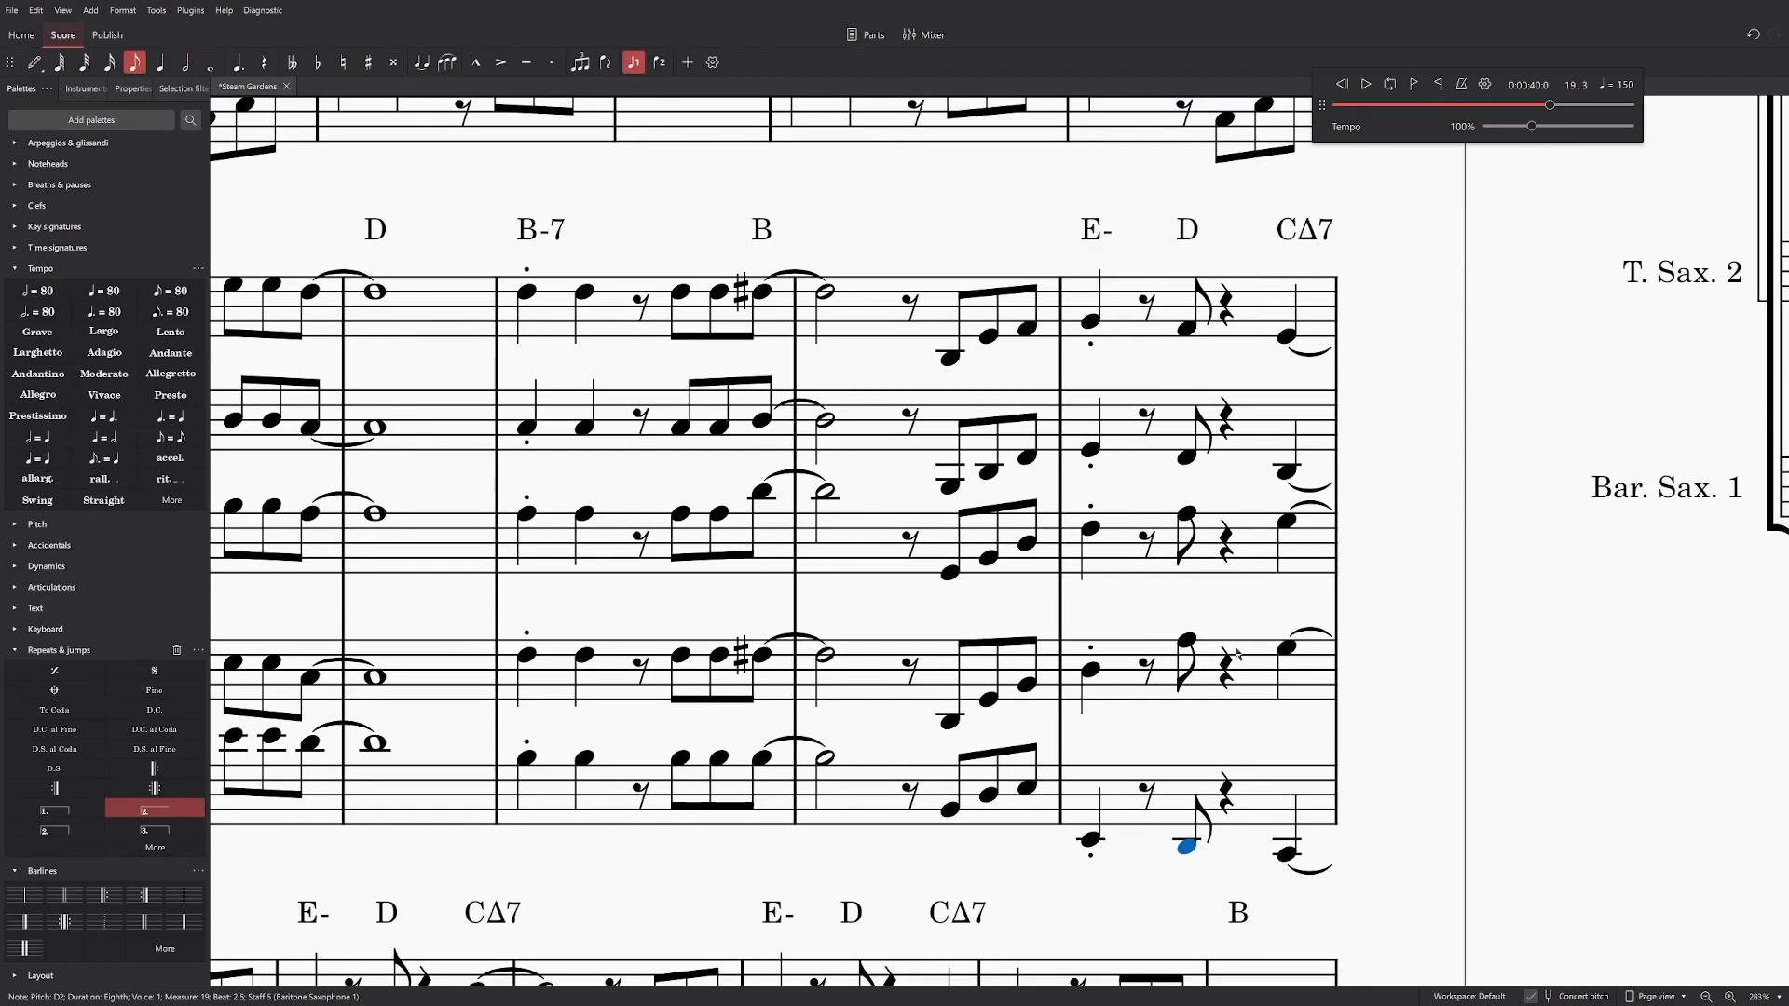
key(alt+Up)
key(alt+Up)
key(alt+Up)
key(alt+Up)
key(space)
key(Left)
key(Left)
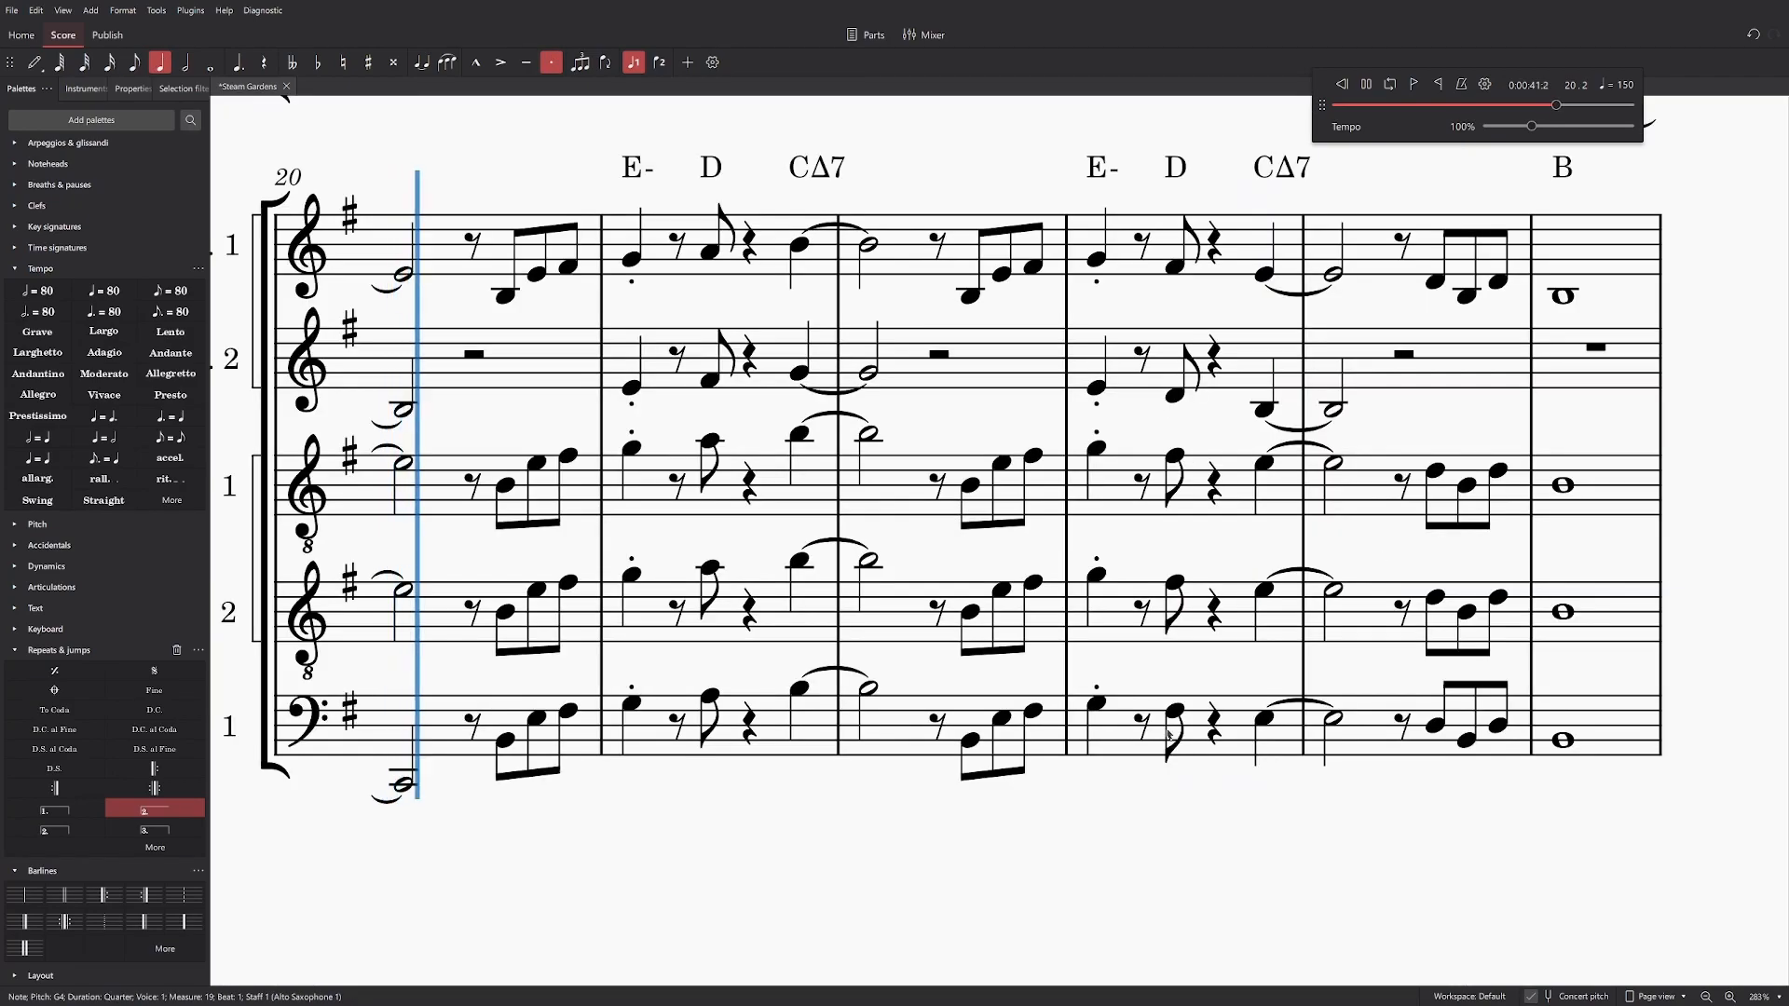
key(space)
scroll(1305, 615, up, 2)
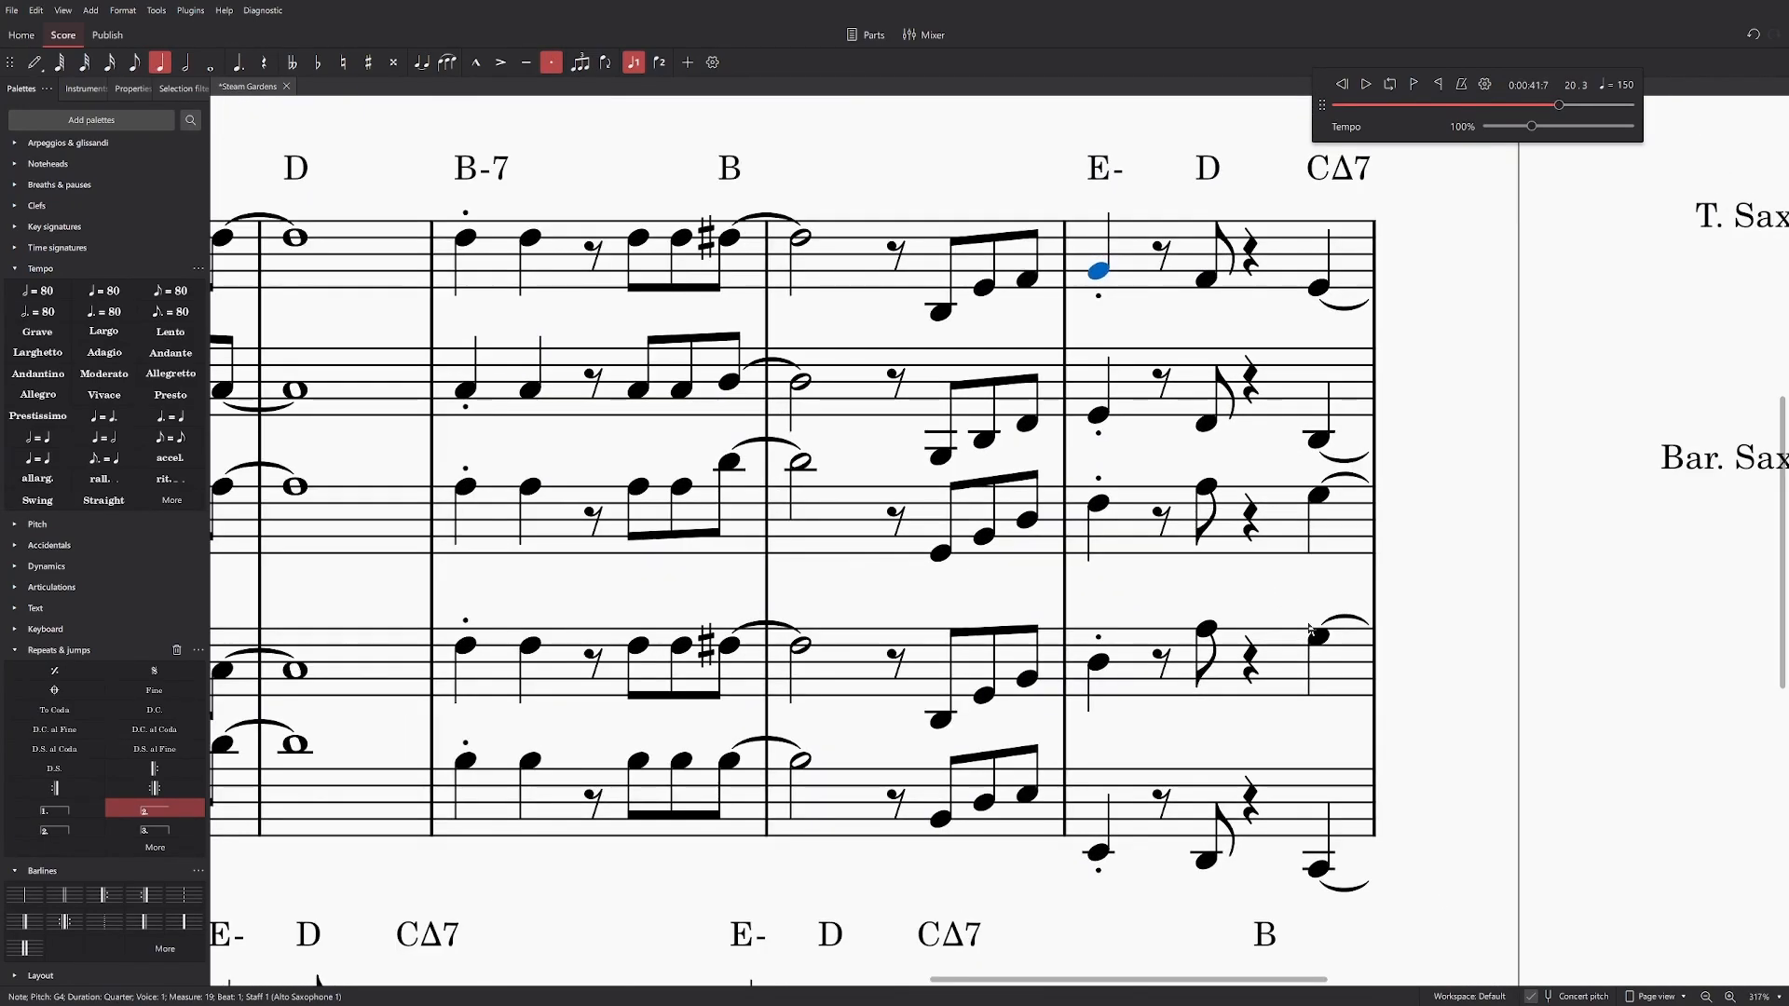
Step: Revoice the D chord in measure 19 with A3 in Tenor Sax 1 and F#3 in Tenor Sax 2, and play it back
click(1197, 238)
click(1197, 402)
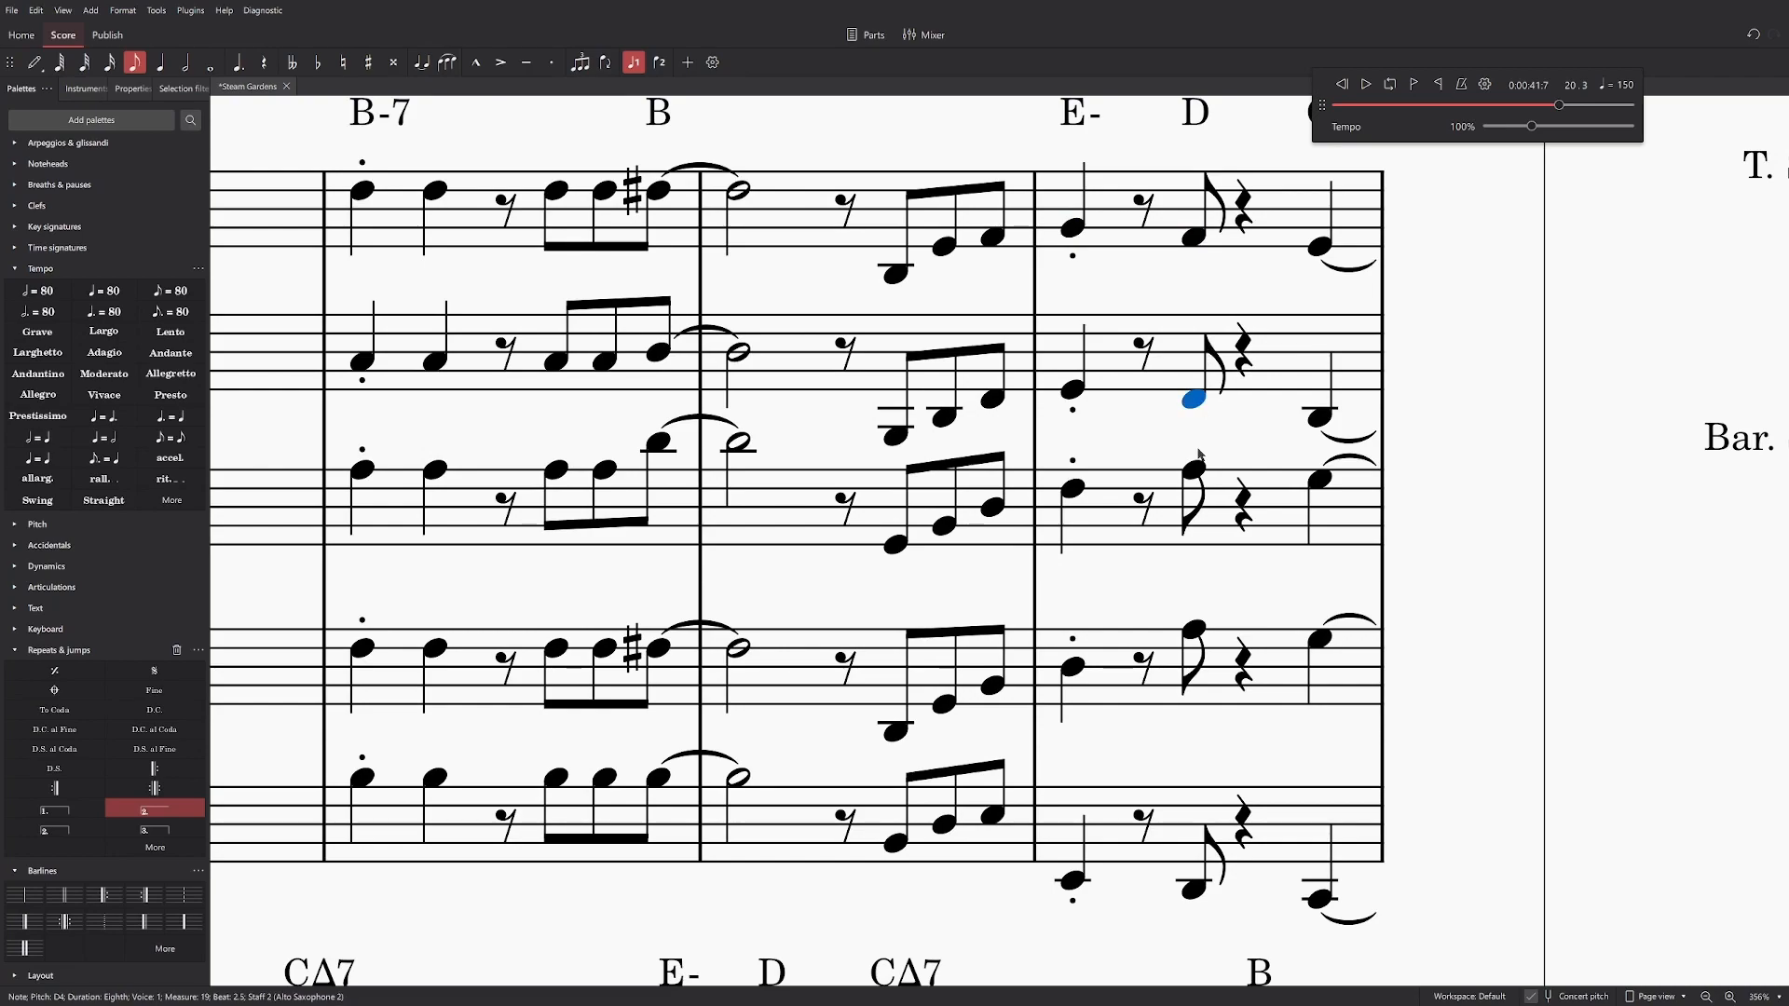
drag(1200, 470, 1202, 497)
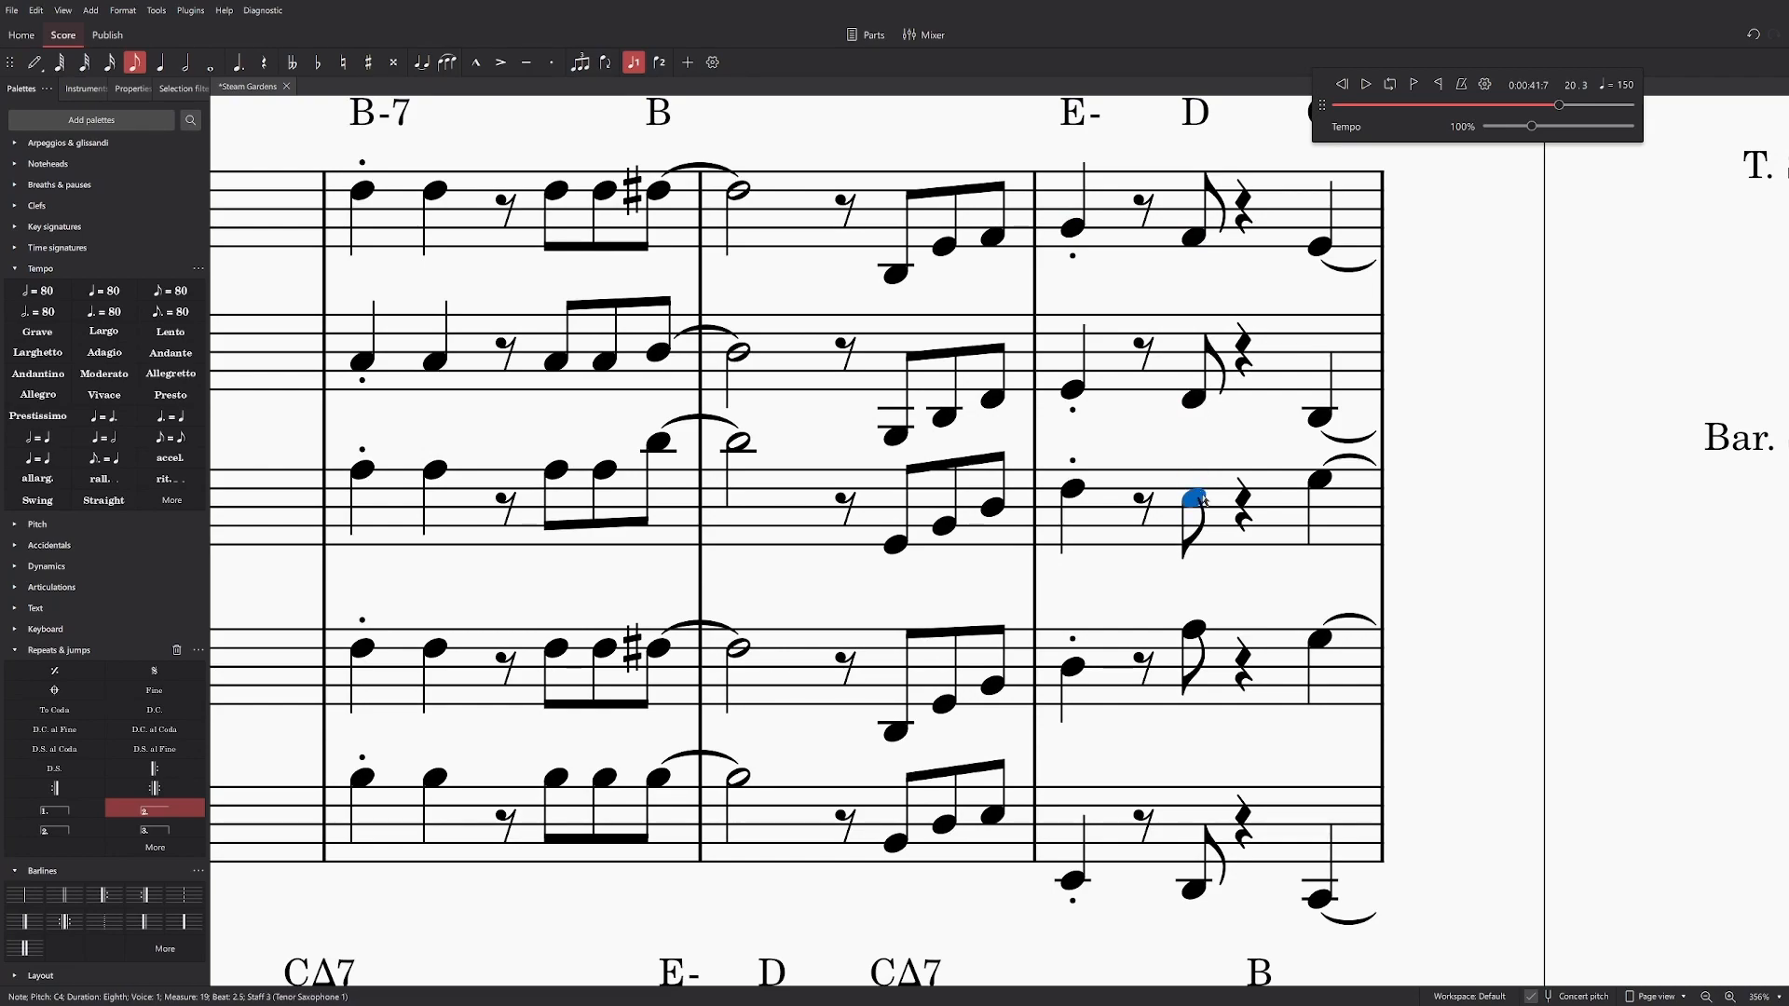
drag(1440, 533, 1277, 547)
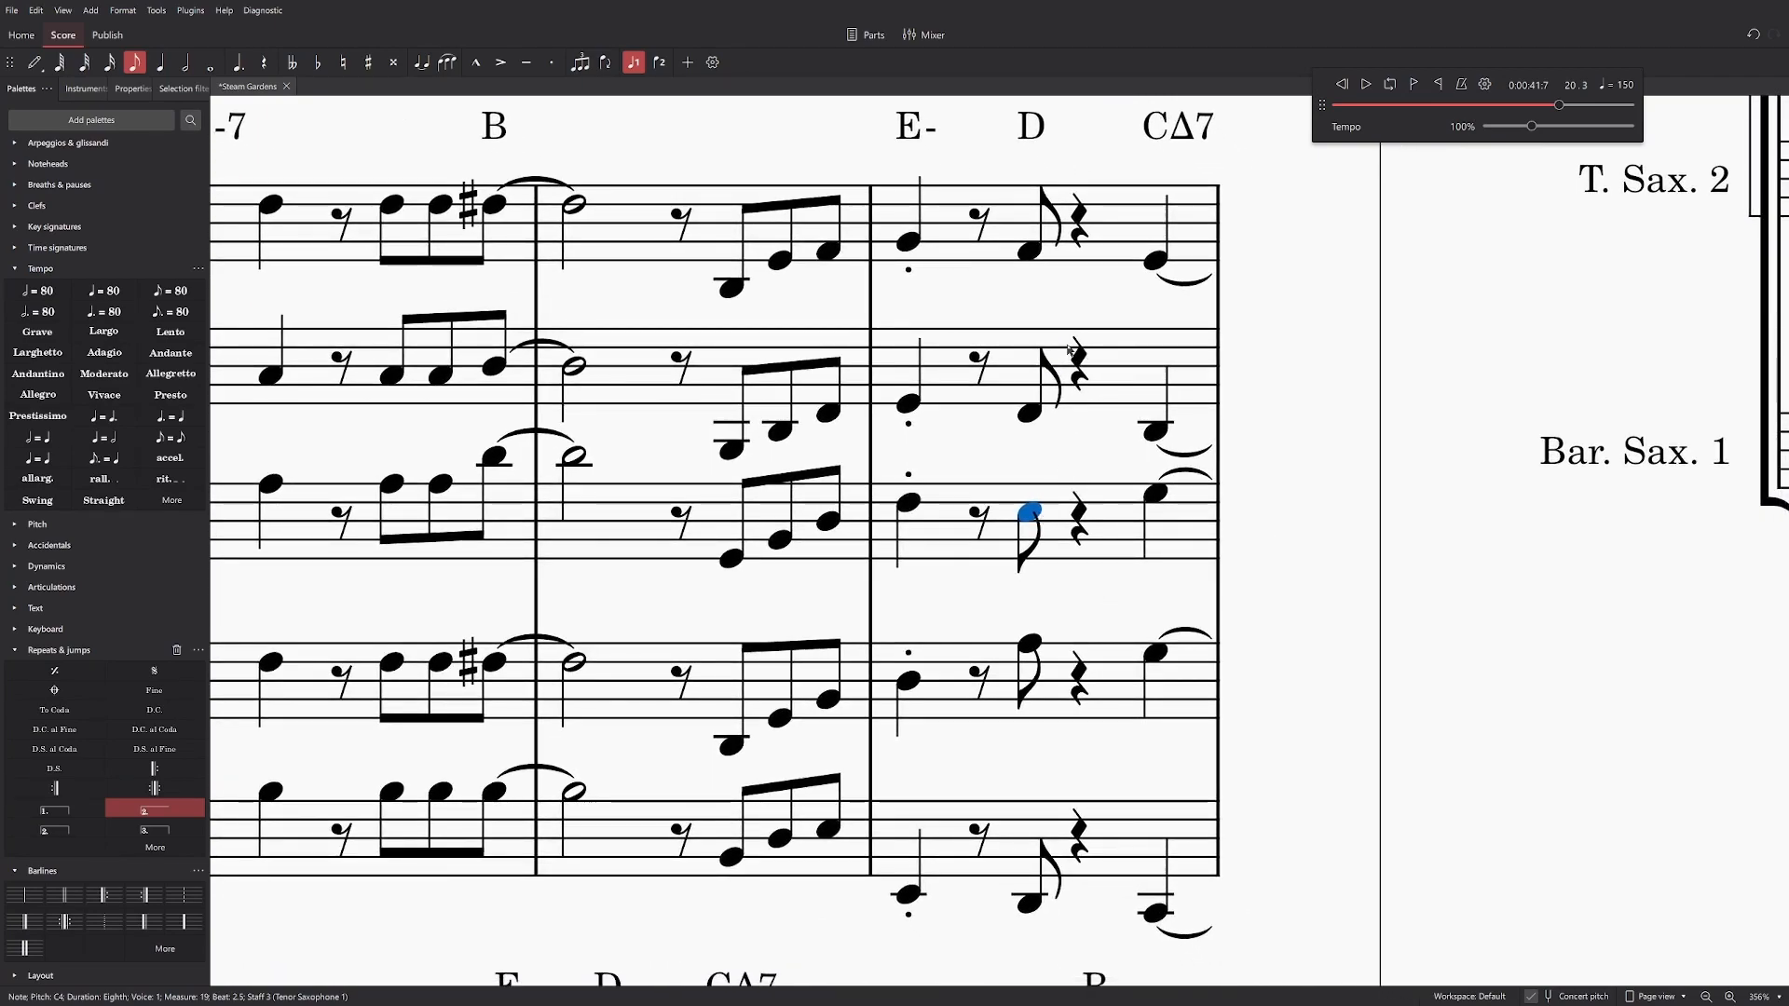
drag(1033, 513, 1038, 533)
drag(1030, 643, 1035, 713)
click(1026, 904)
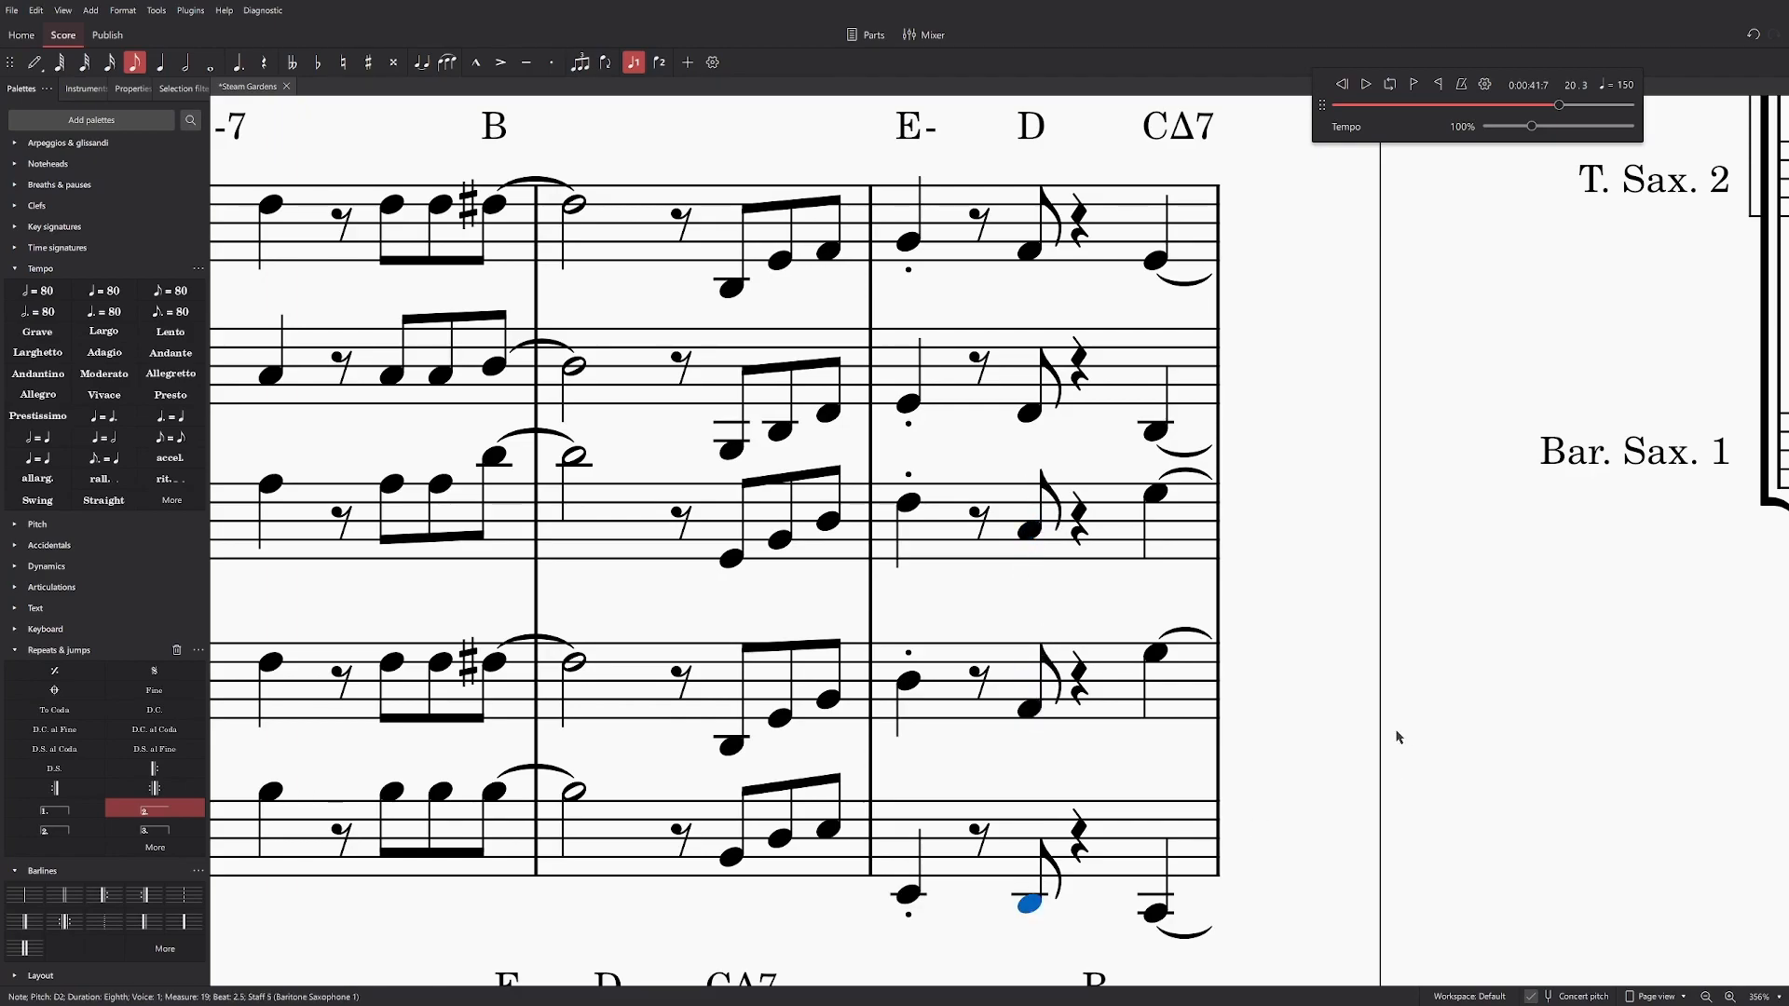
click(911, 685)
key(space)
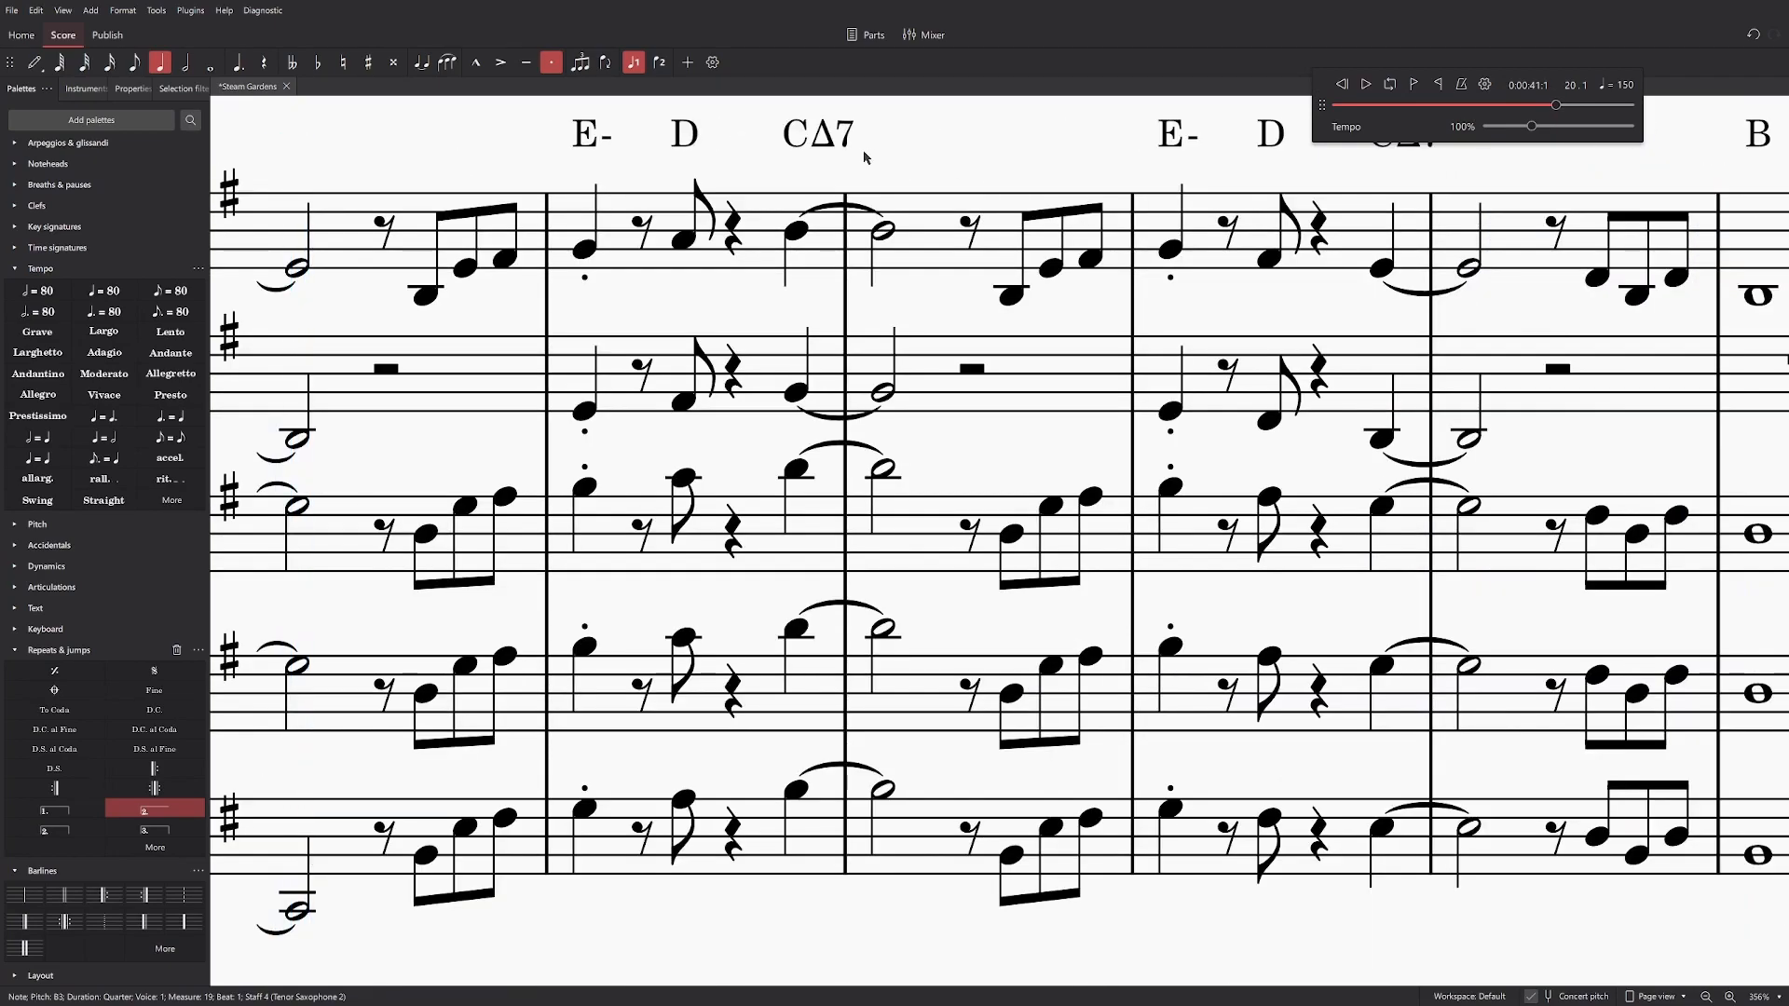
Step: Revoice measure 19's CΔ7 chord with G3 in Tenor Sax 1 and E3 in Tenor Sax 2, and play back the measure
click(1248, 310)
click(1248, 481)
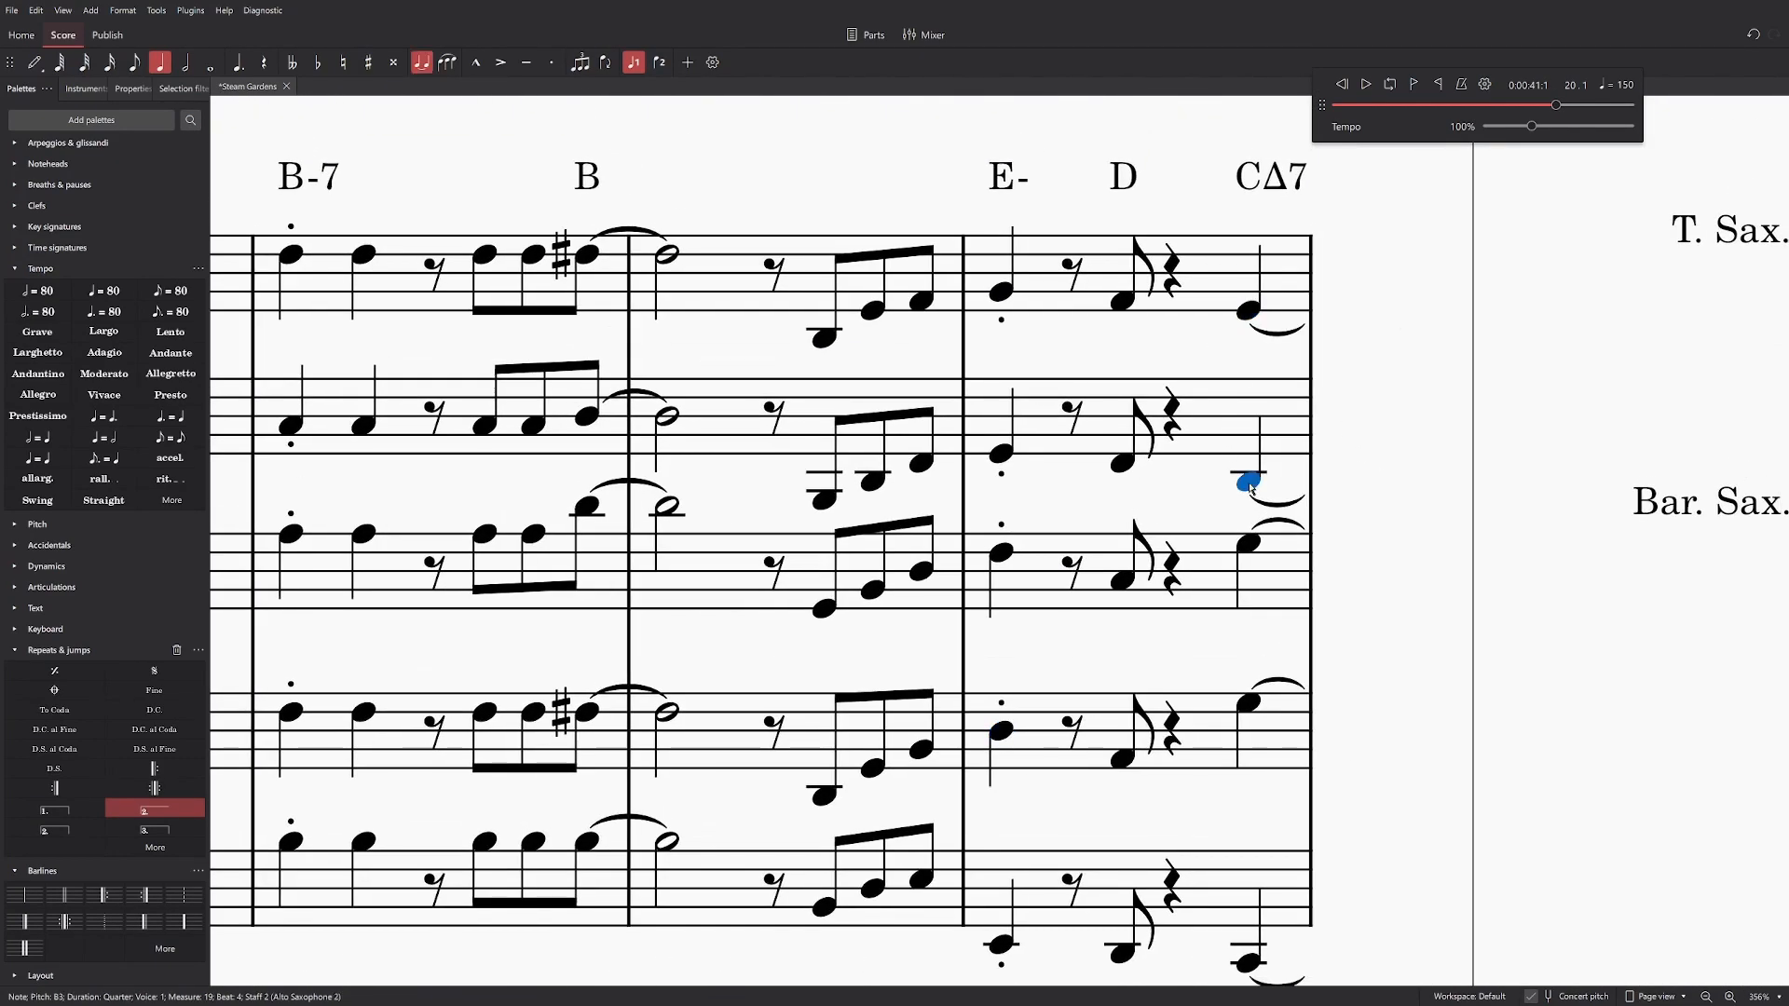
click(1249, 311)
click(1249, 482)
drag(1254, 548, 1252, 594)
drag(1254, 710, 1251, 763)
click(1002, 730)
key(space)
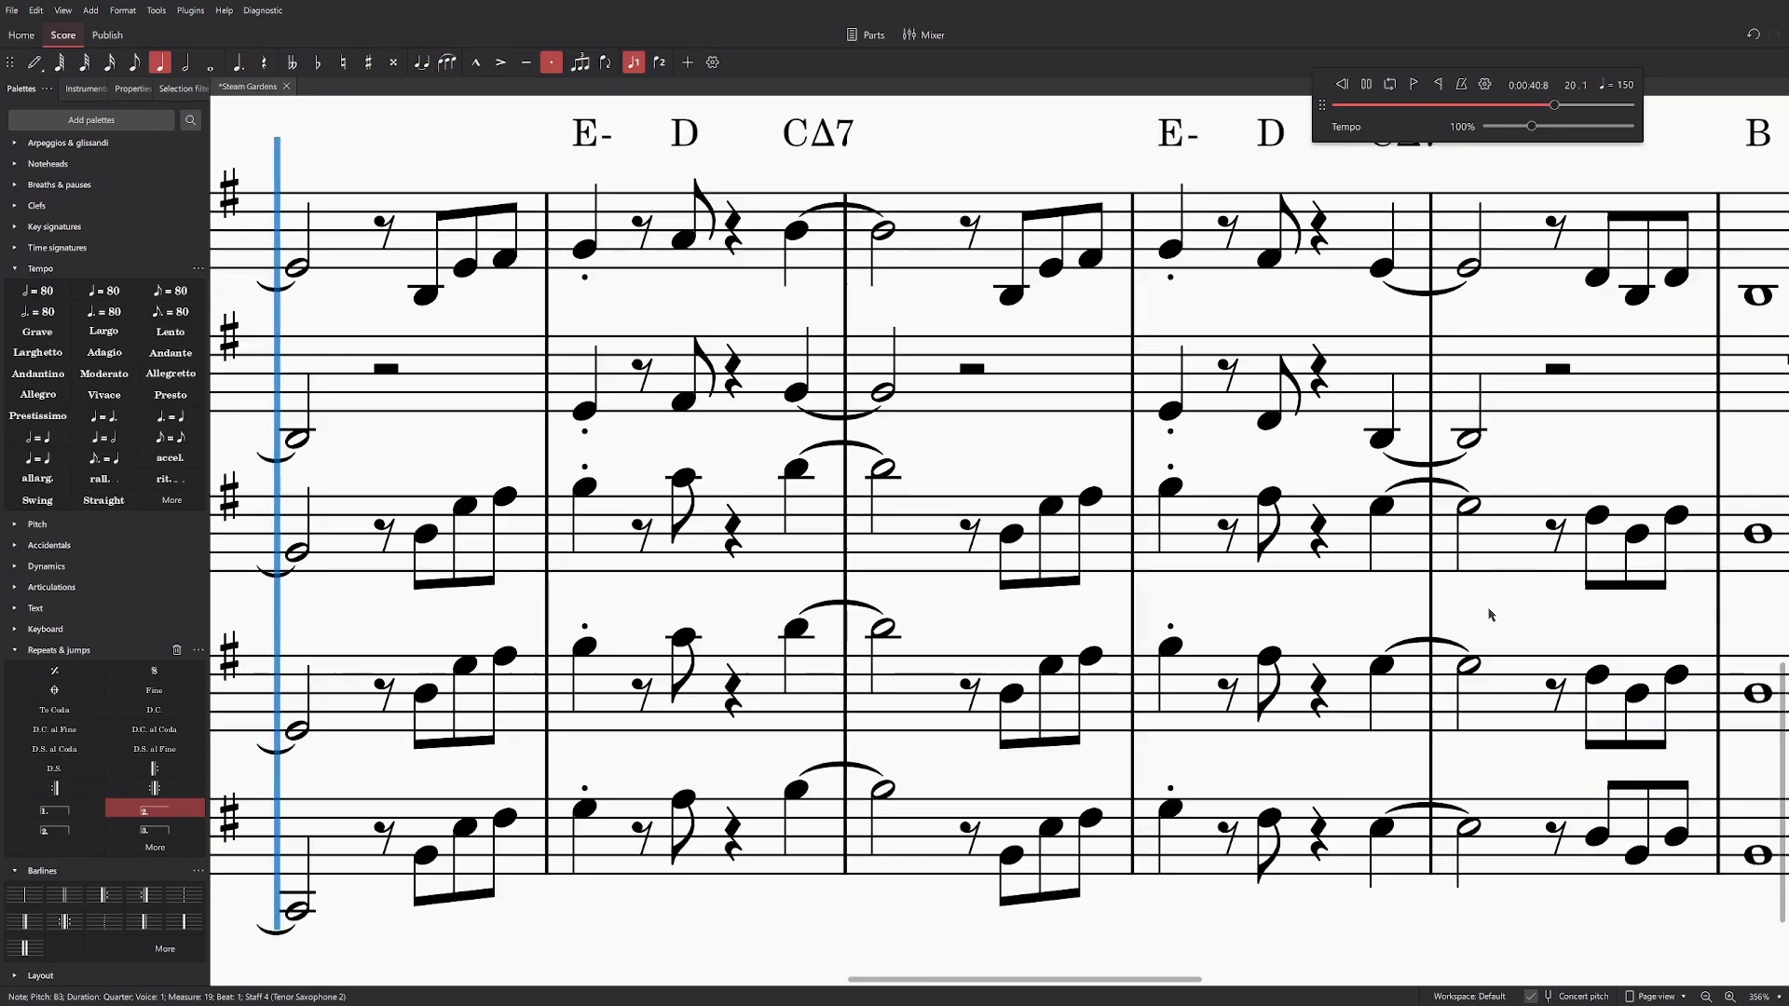
key(space)
Step: Copy the five-part voicing from measure 18's last three eighths through measure 19's downbeat into measures 20–21, and play it back
drag(663, 251, 500, 984)
click(1227, 168)
shift+click(1361, 897)
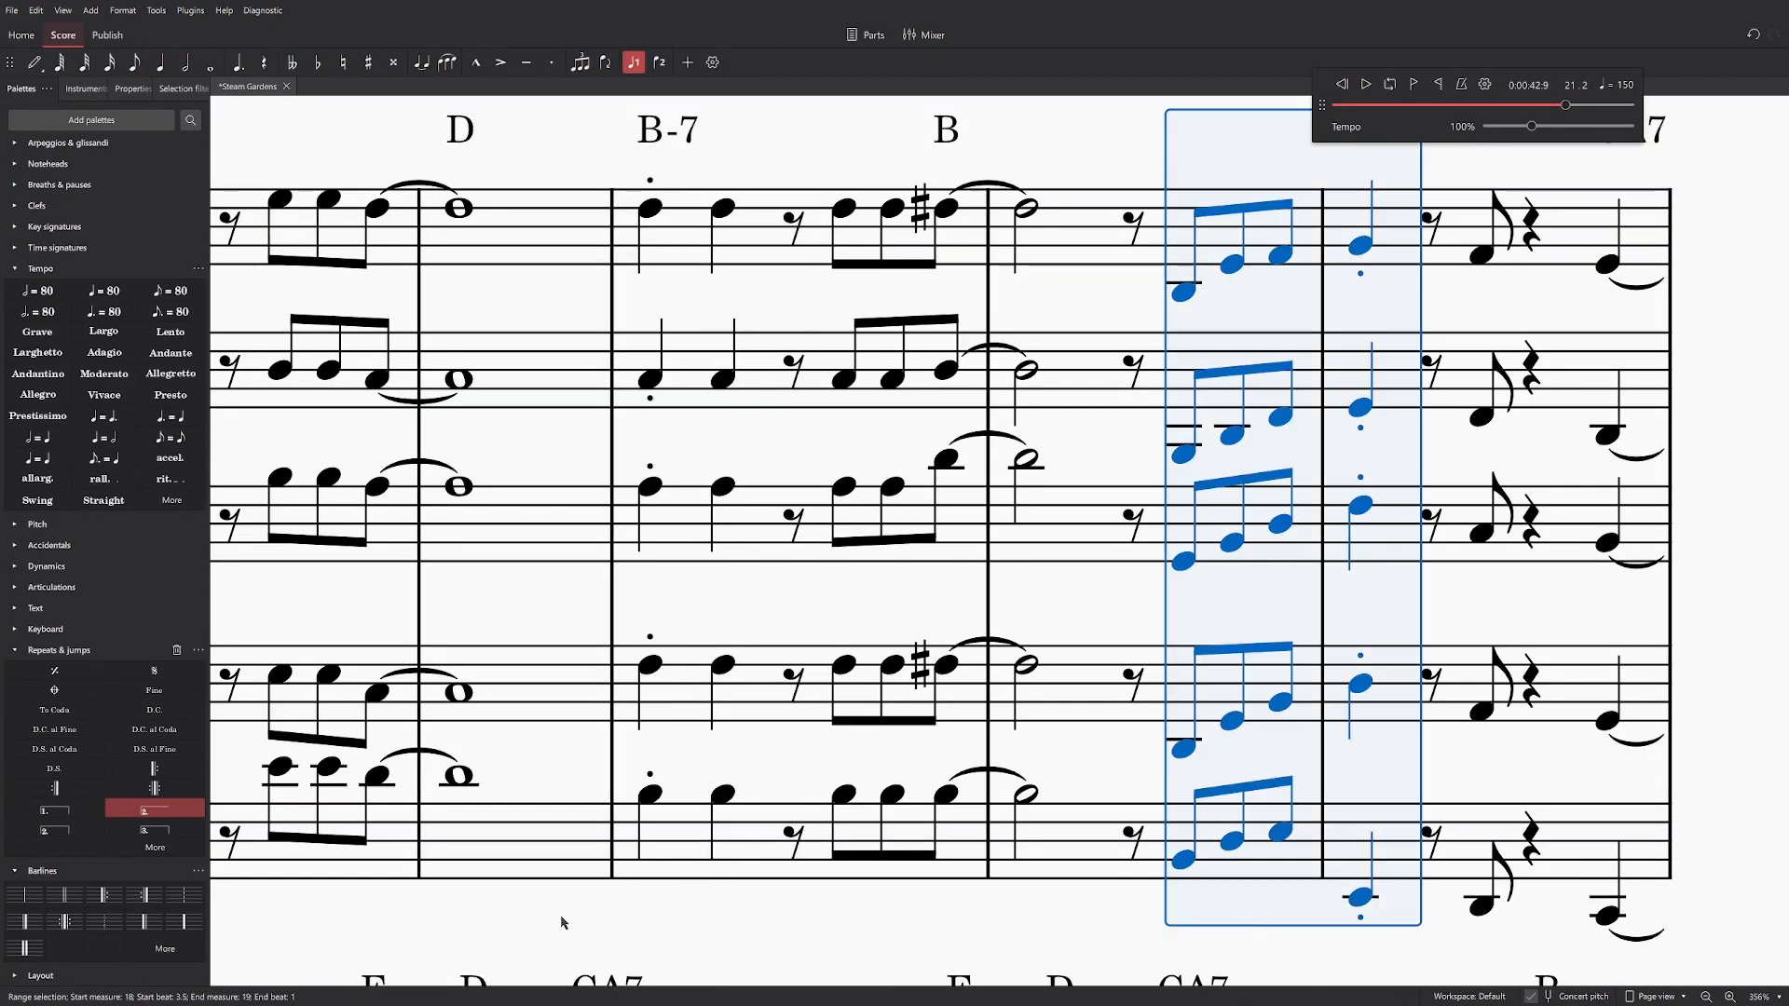
key(space)
key(space)
Step: Lower the baritone saxophone's eighth note under the D chord in measure 21 to D2
click(805, 908)
drag(919, 817, 919, 906)
click(805, 909)
click(917, 901)
click(806, 908)
drag(922, 901, 929, 921)
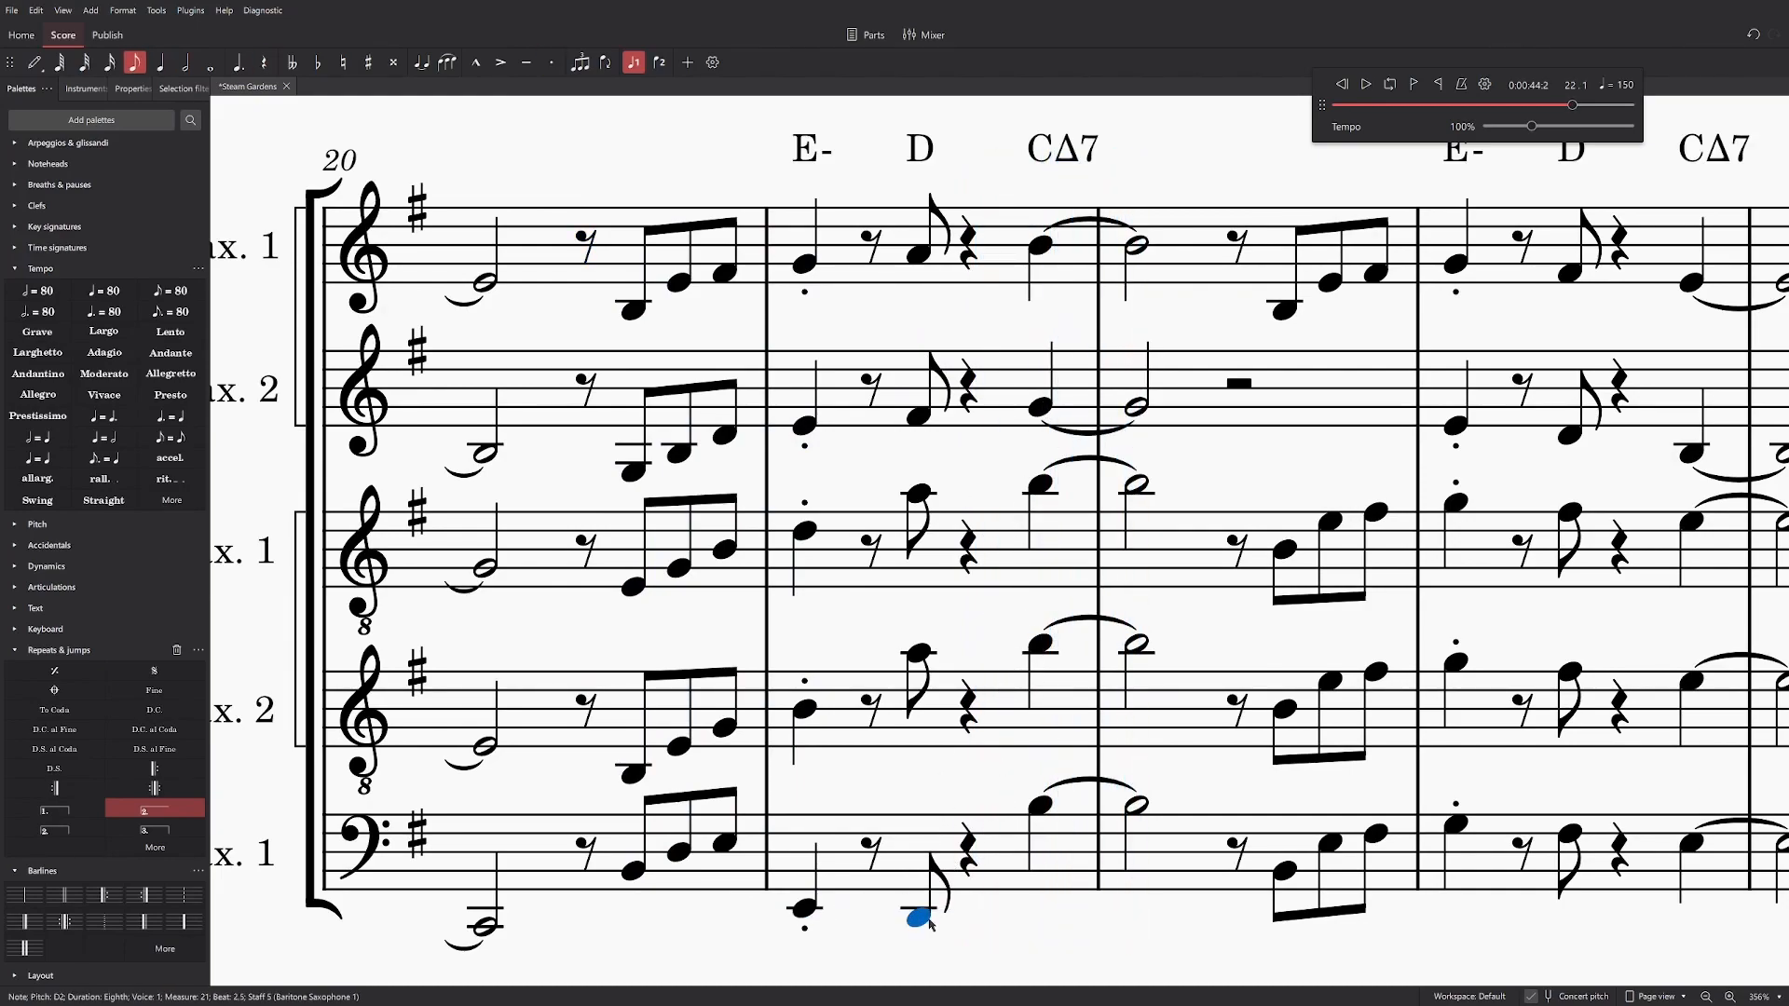
Step: Lower the baritone saxophone's tied CΔ7 note in measure 21 to C2 and play back from measure 20's pickup
drag(1057, 817, 1057, 938)
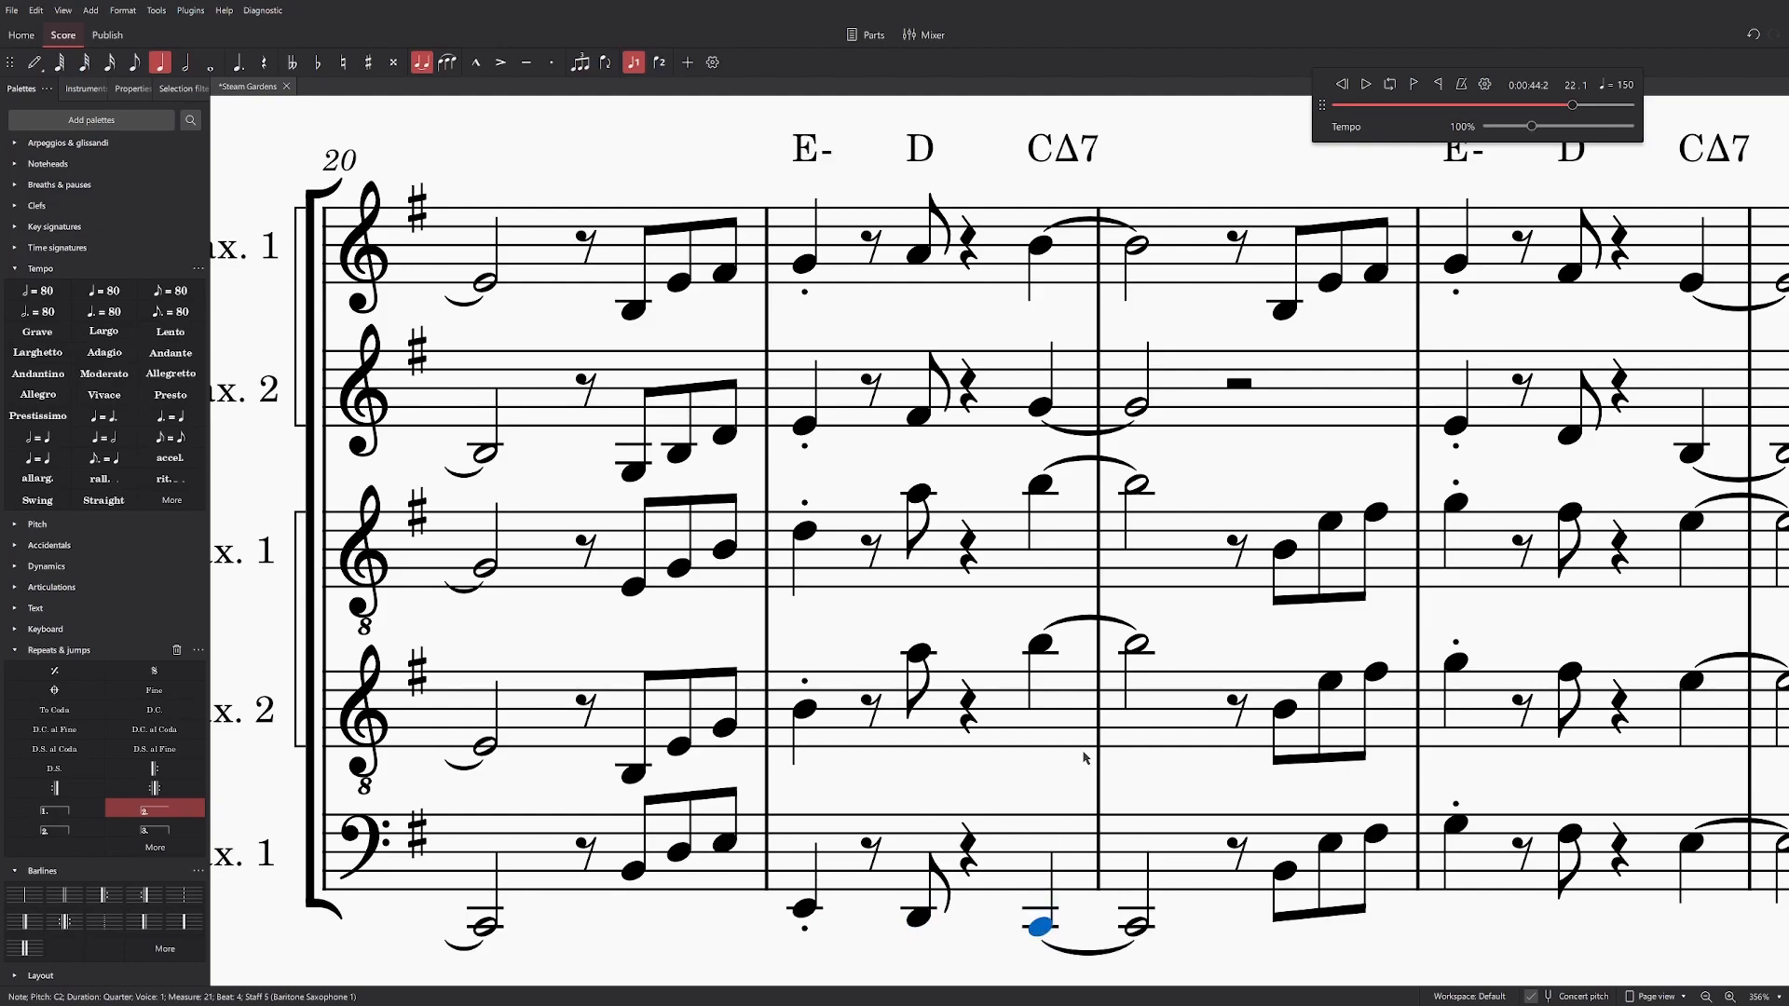
click(588, 249)
key(space)
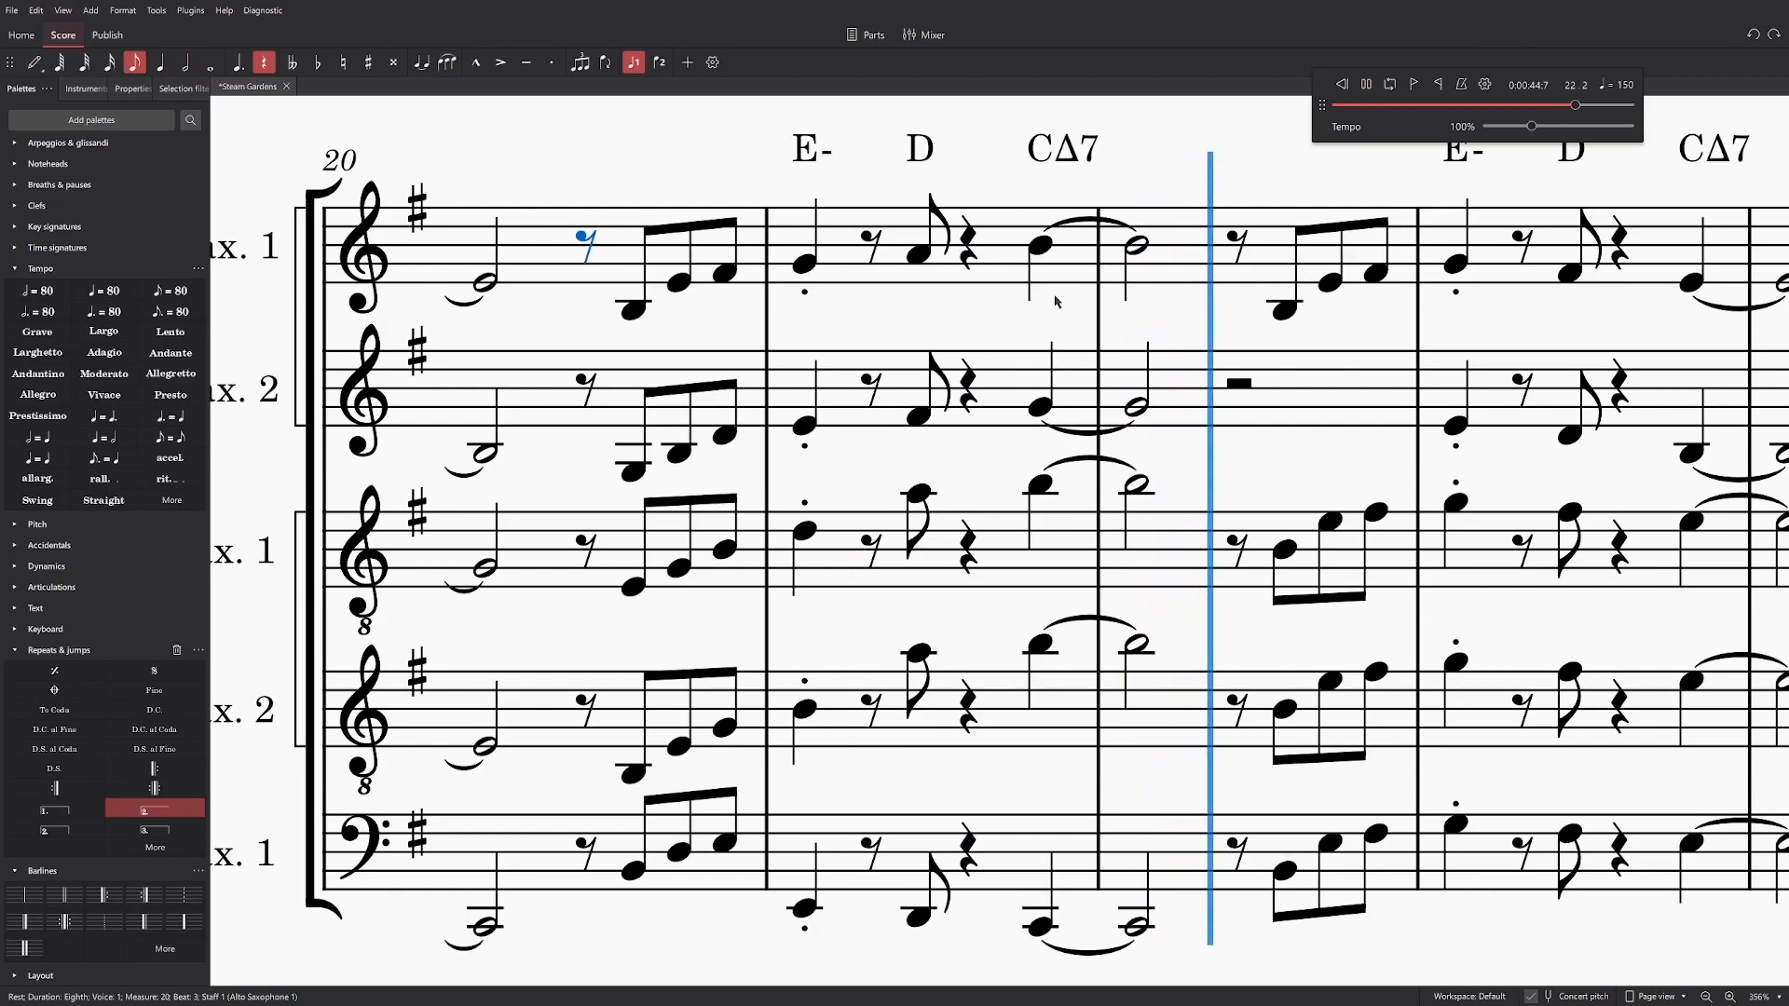
key(space)
key(alt+Down)
Step: Try different pitches for Tenor Sax 1's eighth under the D chord in measure 21, auditioning it against both alto saxophones
click(921, 257)
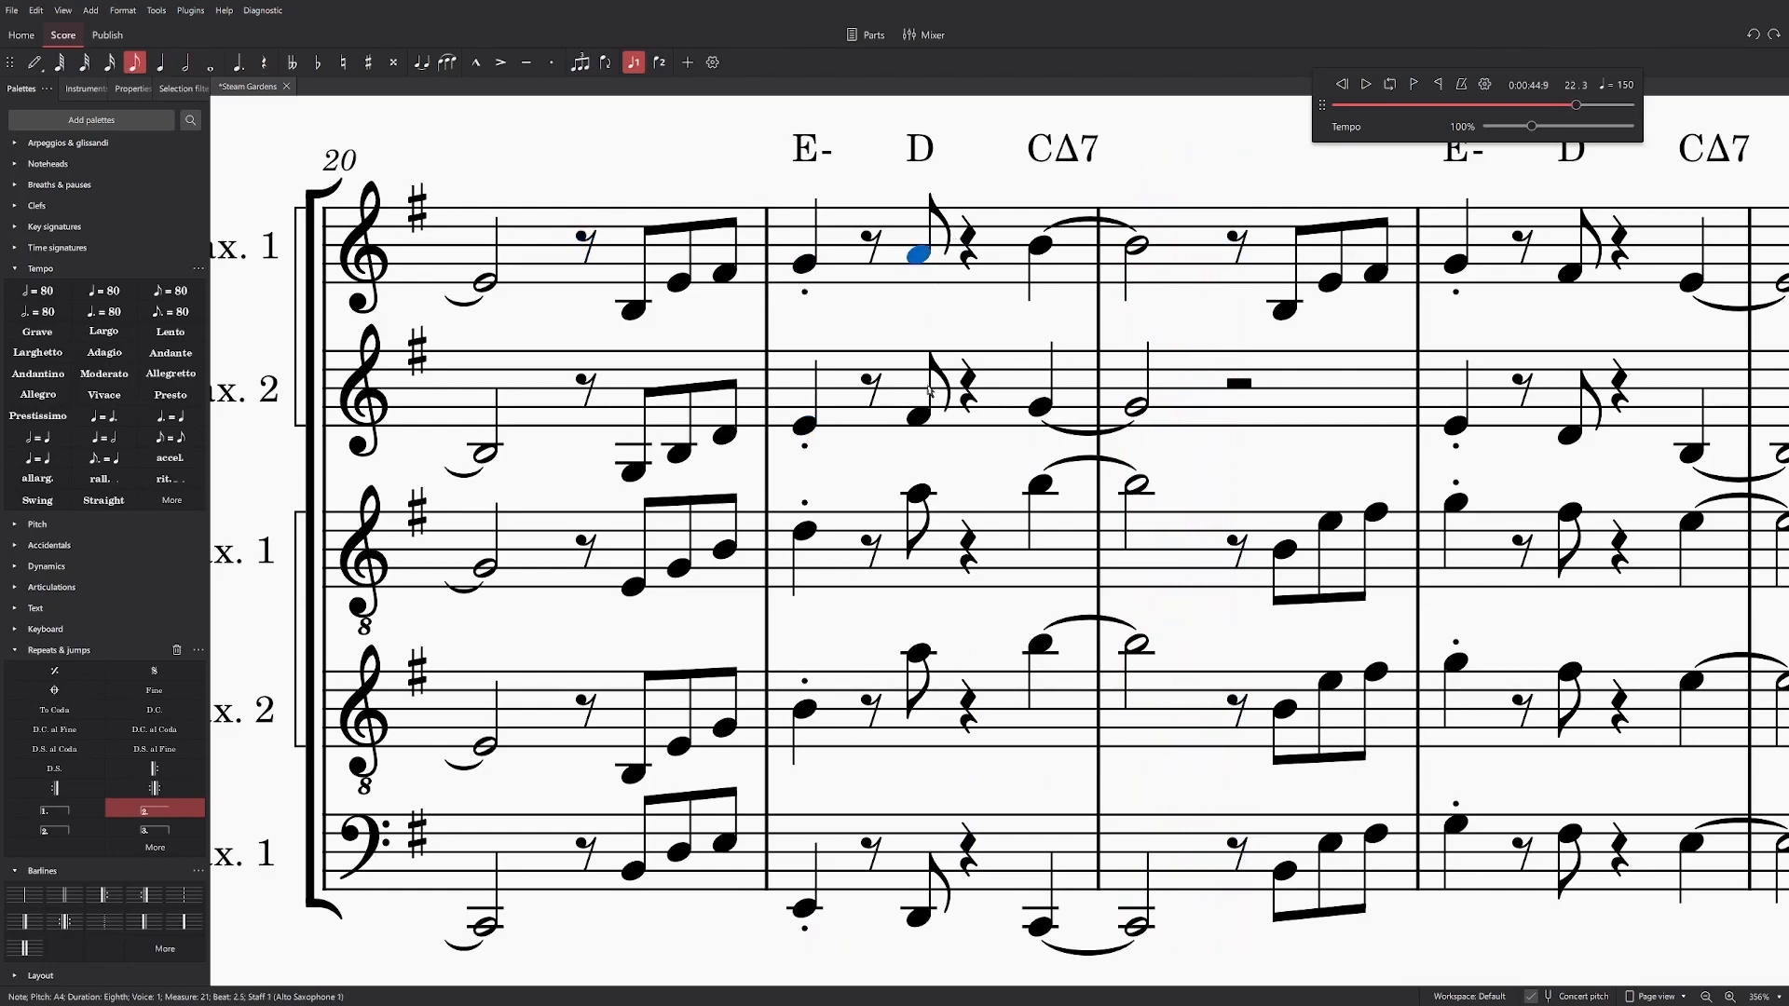
click(921, 417)
click(919, 491)
drag(919, 491, 920, 536)
click(922, 419)
click(921, 256)
click(921, 417)
click(921, 534)
drag(921, 534, 928, 492)
key(alt+Up)
key(alt+Up)
Step: Revoice the D chord in measure 21 with D4 in Tenor Sax 1 and A3 in Tenor Sax 2
click(920, 420)
click(922, 485)
mouse_move(921, 494)
mouse_down()
mouse_move(922, 540)
mouse_move(922, 464)
mouse_up()
click(921, 256)
click(920, 412)
click(919, 531)
click(920, 256)
click(919, 416)
click(920, 255)
click(919, 415)
click(925, 477)
key(ctrl+Down)
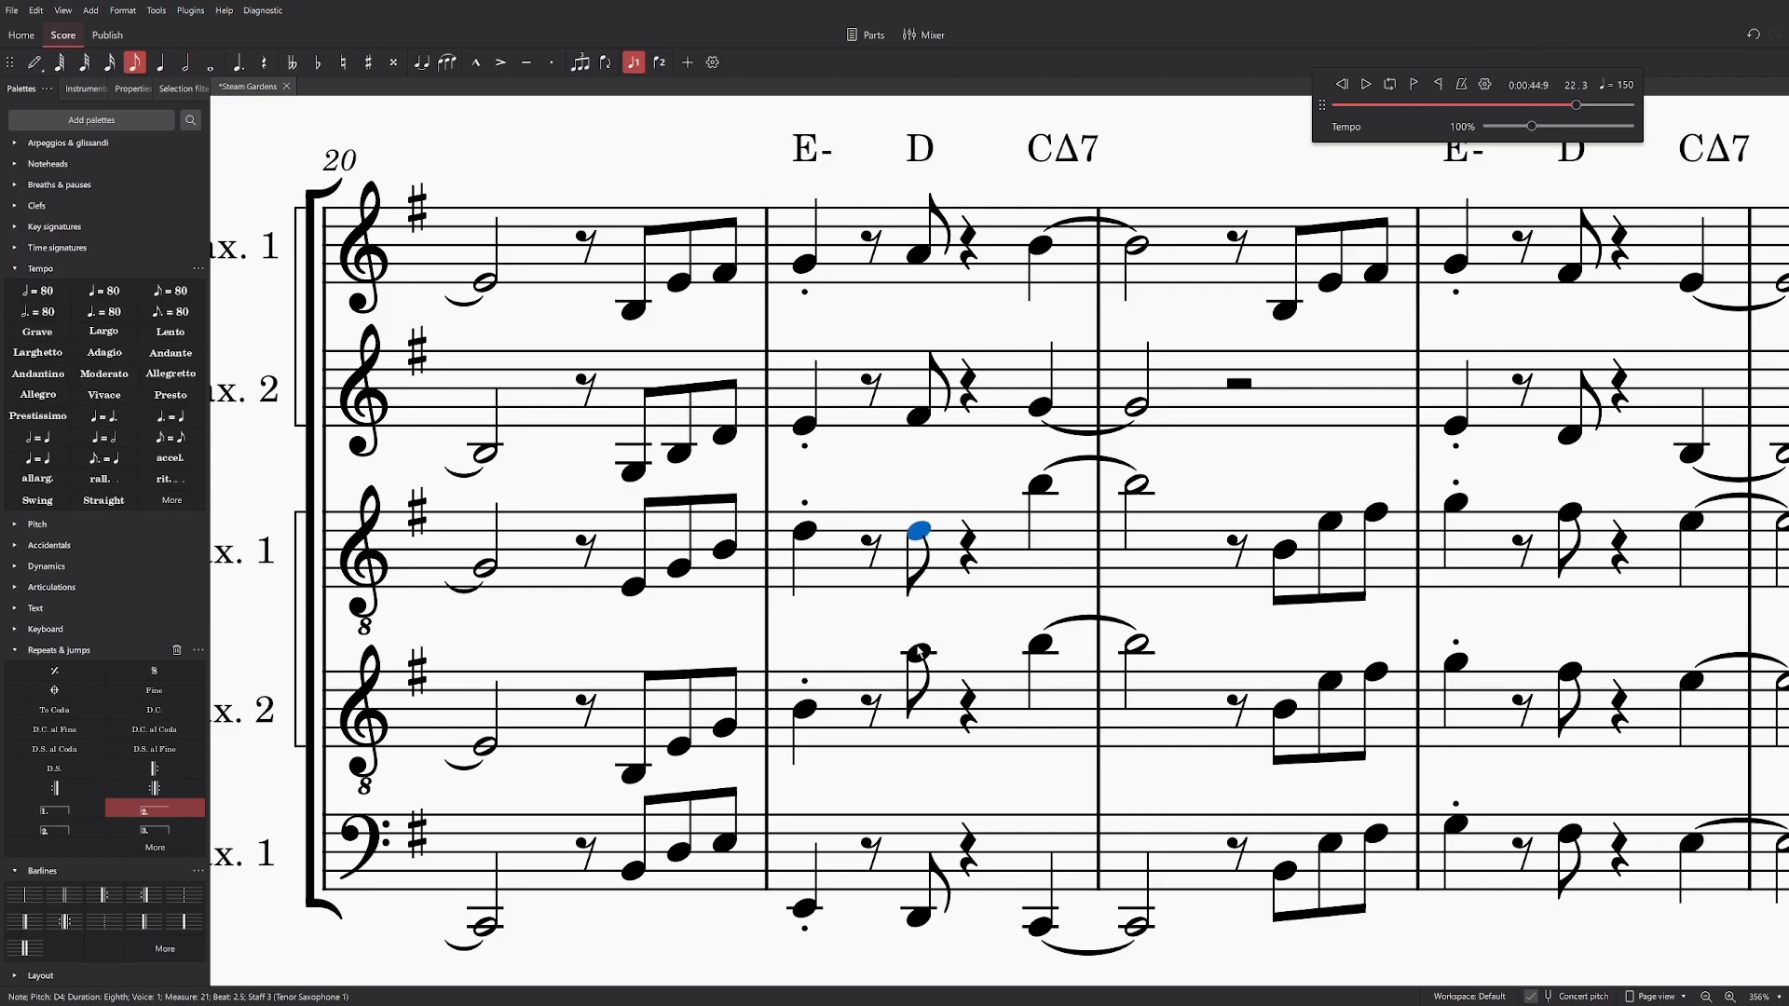
click(920, 653)
key(ctrl+Down)
Step: Try C4 in Tenor Sax 1 under measure 21's CΔ7 chord, auditioning it against the alto notes
click(1040, 246)
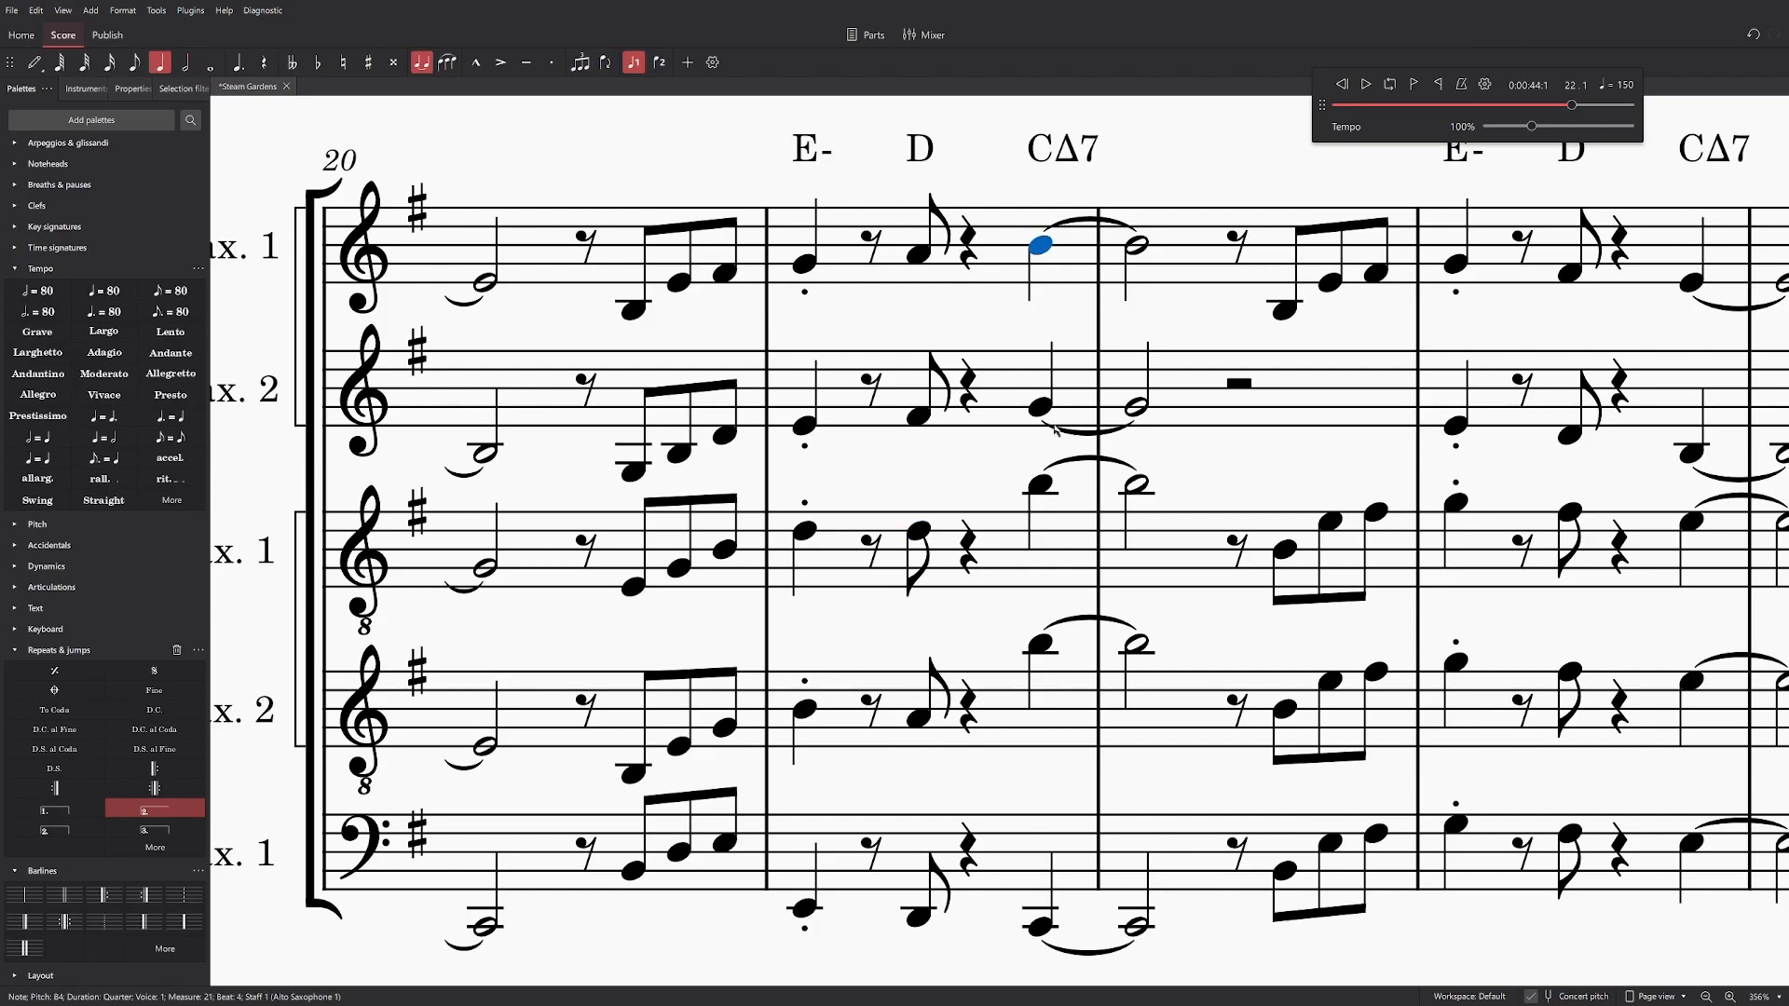
click(1045, 409)
drag(1048, 487, 1051, 544)
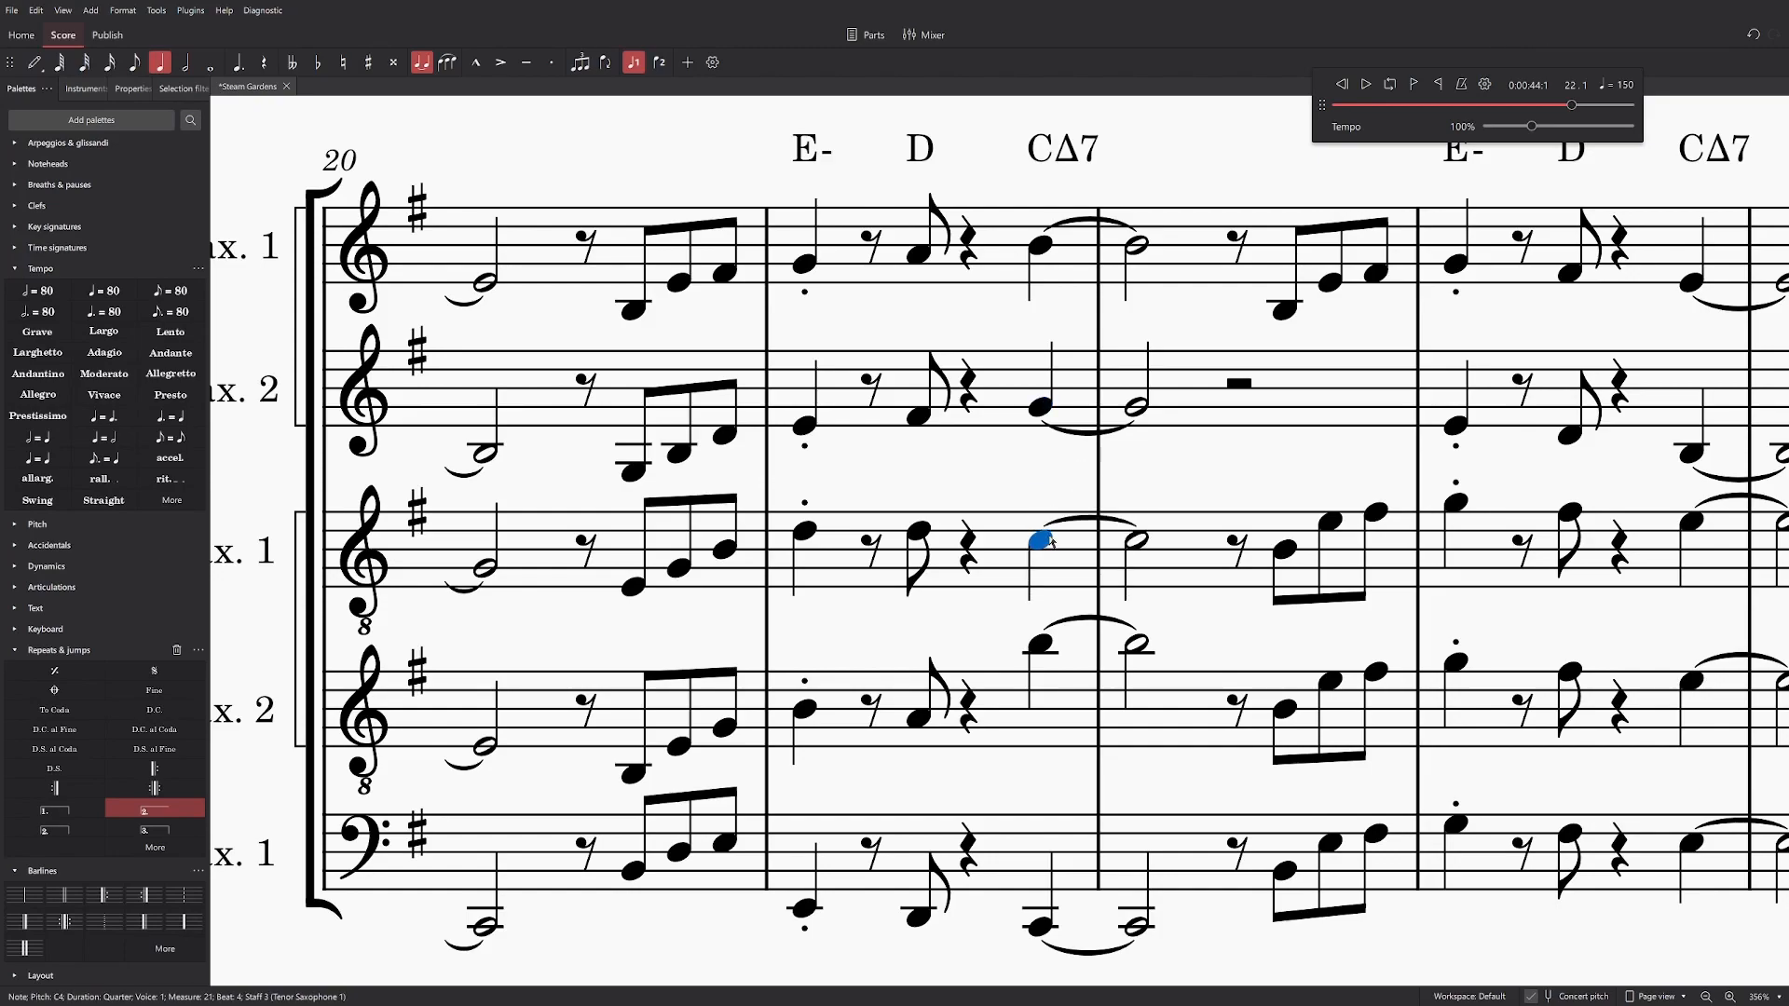
click(1041, 247)
click(1042, 407)
Step: Set Tenor Sax 1's tied CΔ7 note in measure 21 to E4 and play back the measure
drag(1046, 541, 1046, 474)
click(1041, 247)
click(1042, 407)
key(alt+Down)
key(alt+Up)
key(alt+Up)
click(1042, 416)
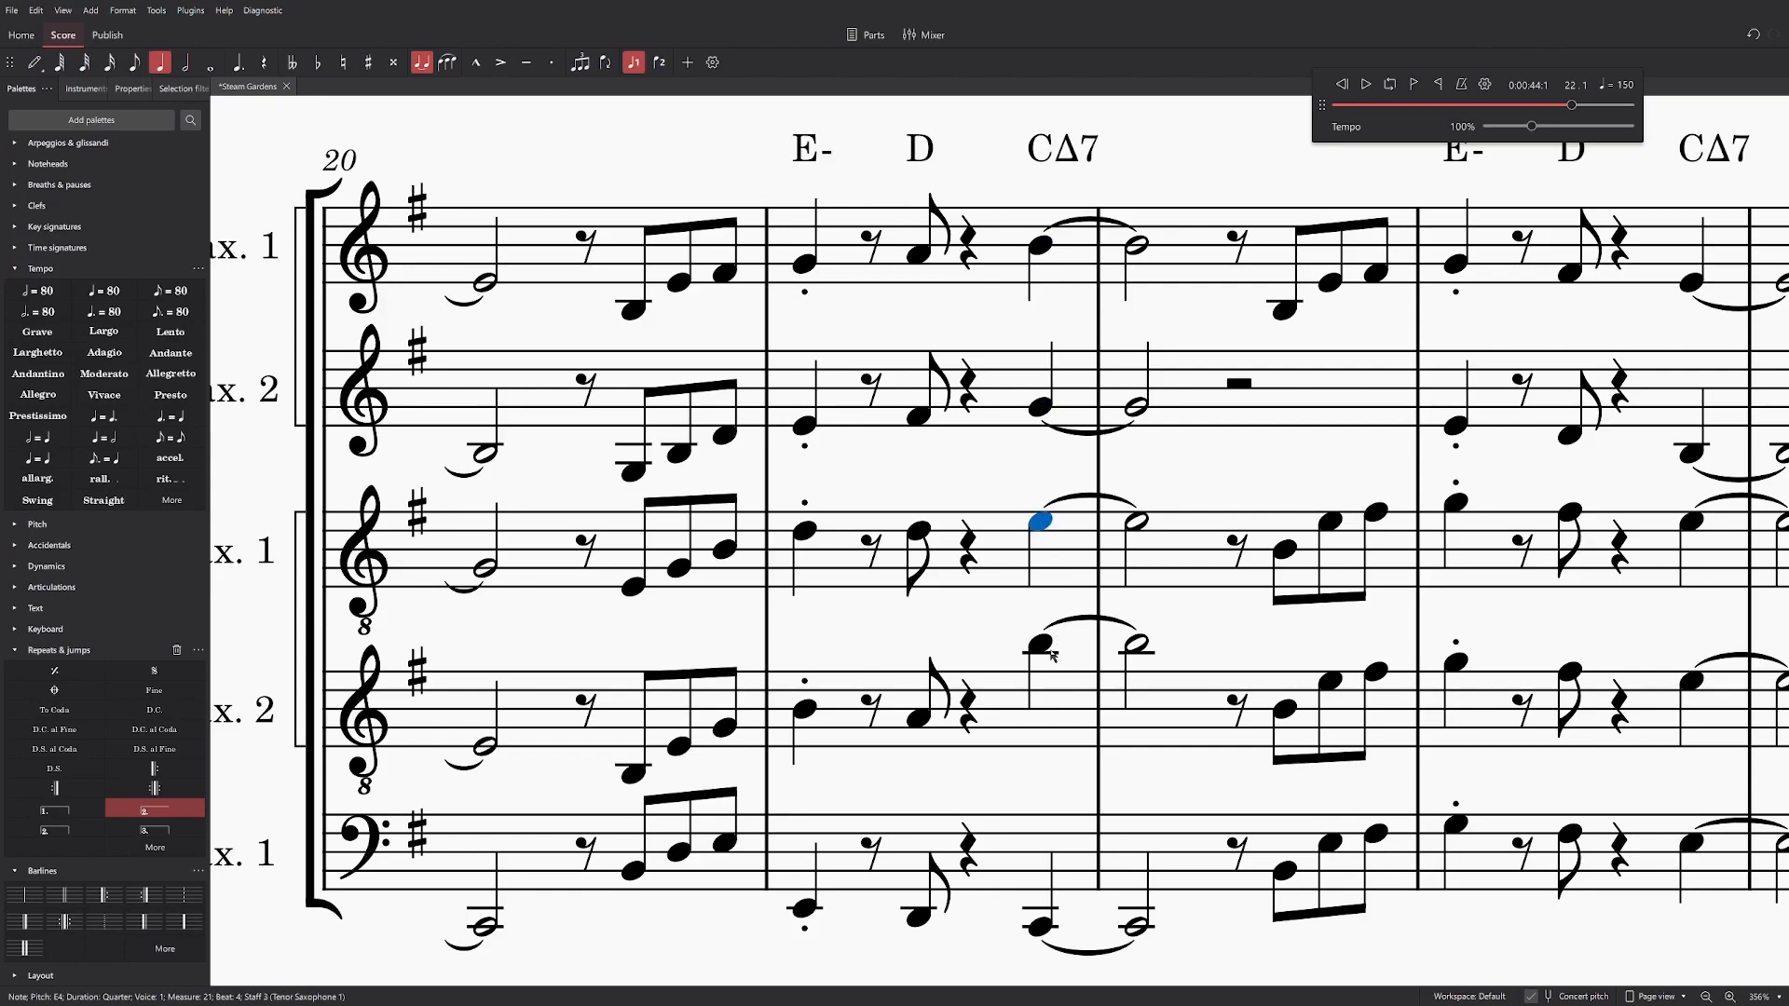
click(806, 266)
key(space)
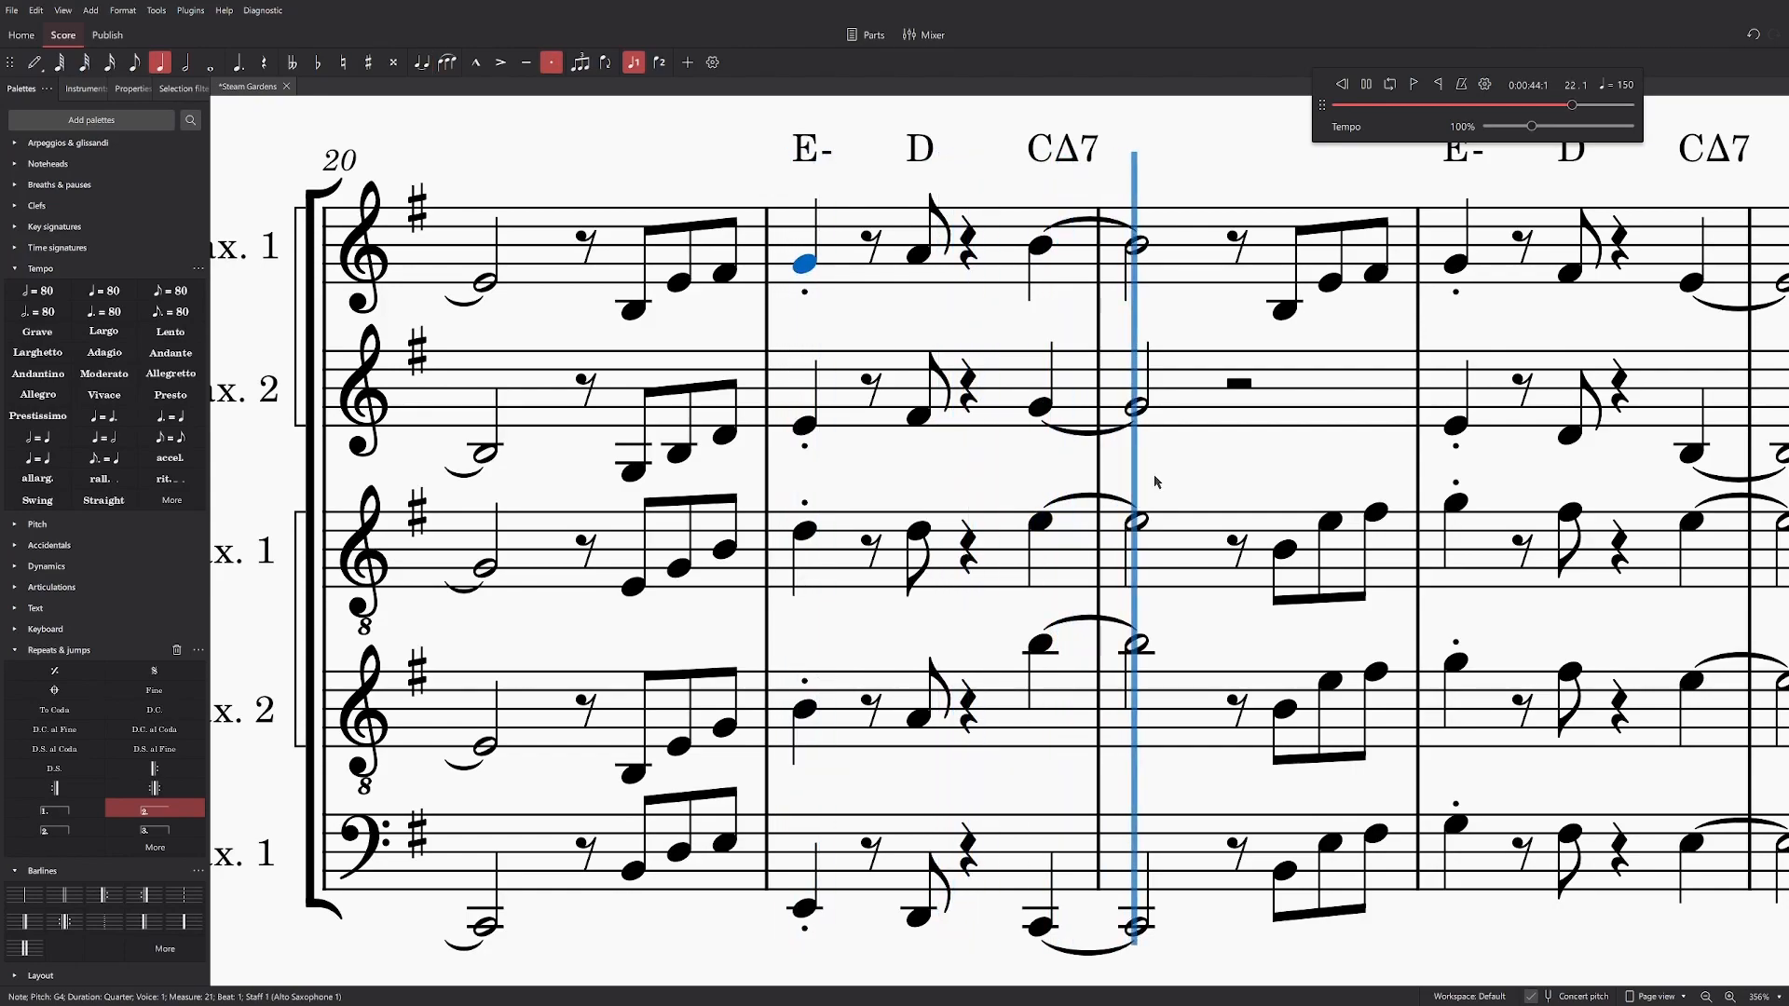
key(space)
Step: Lower Tenor Sax 2's tied CΔ7 note in measure 21 to C4 and play back from measure 20's pickup
click(1041, 643)
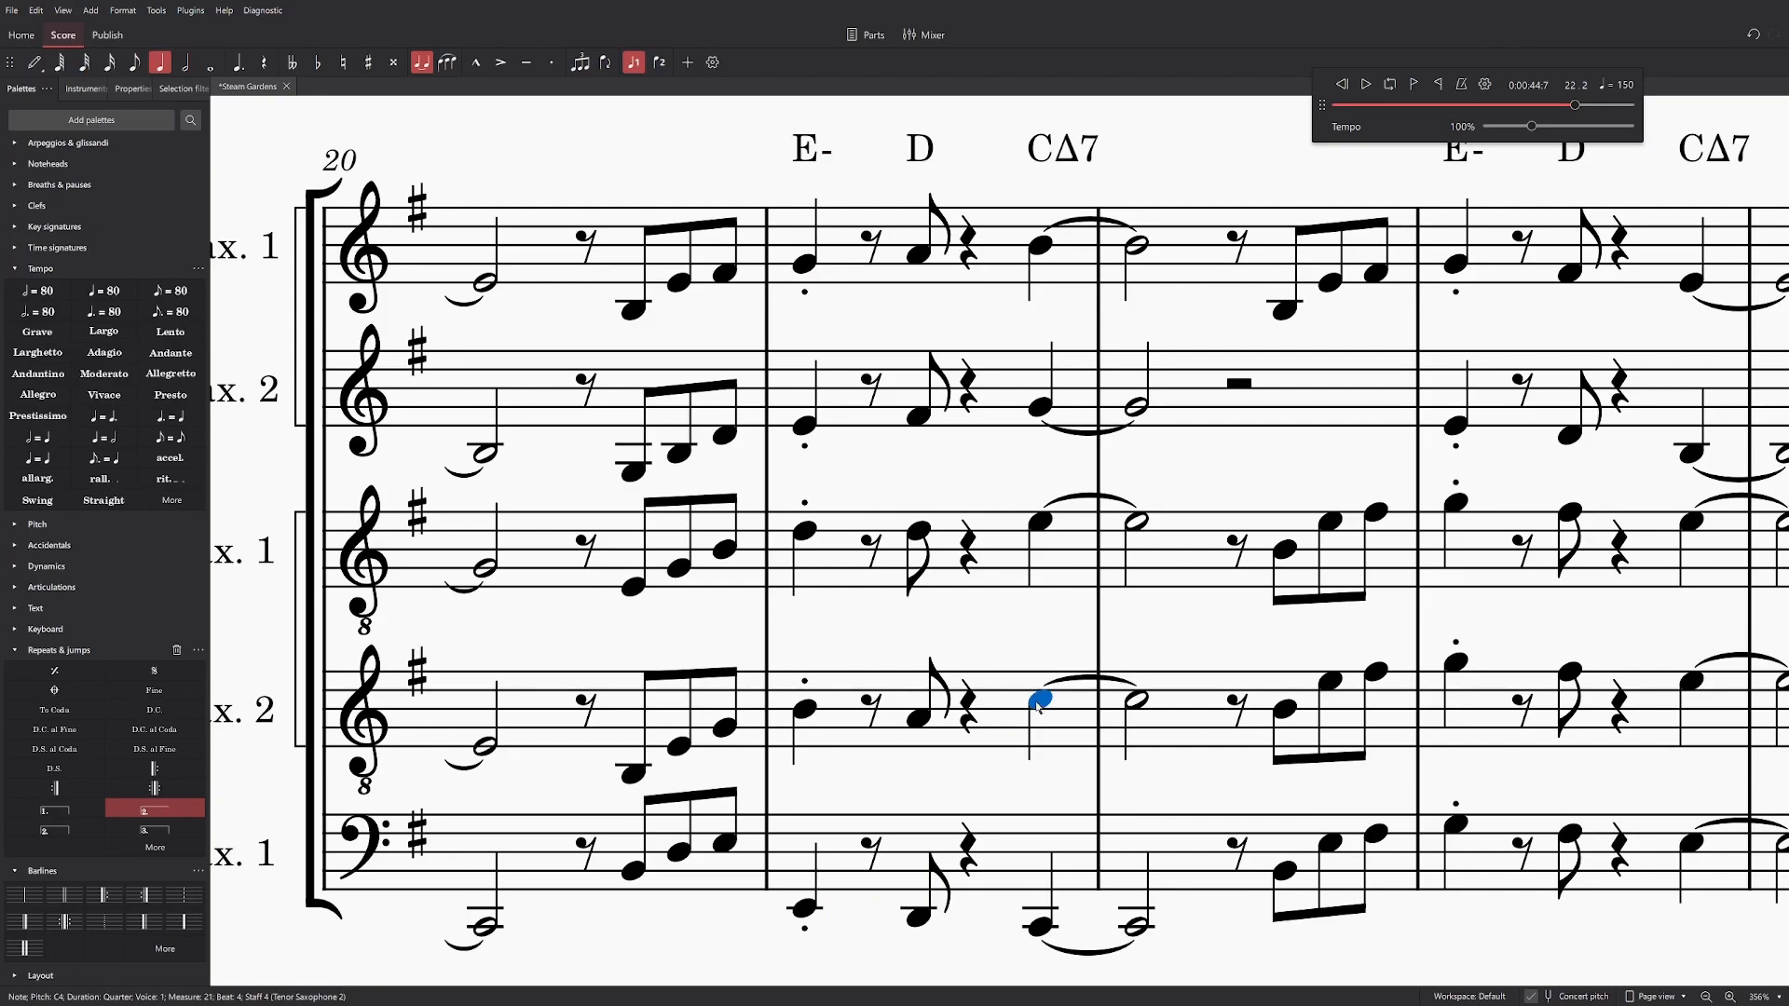
click(589, 245)
key(space)
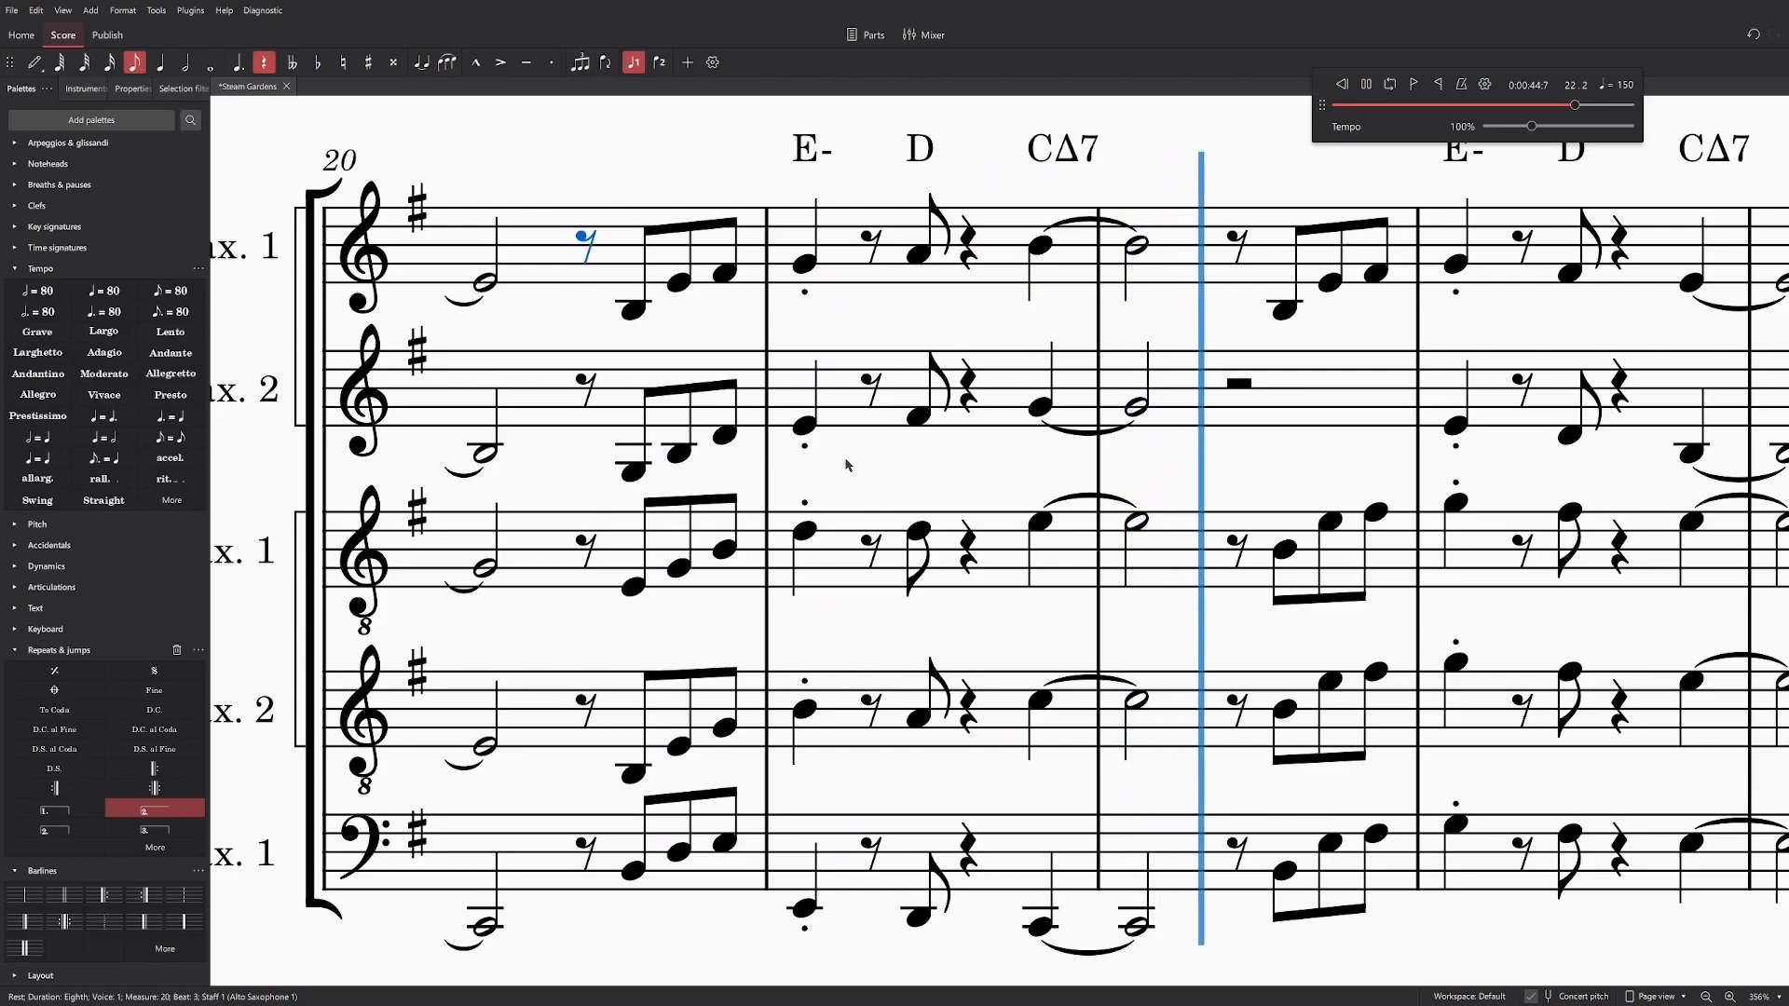
scroll(992, 482, down, 7)
key(space)
Step: Revoice the first of measure 24's last three eighths with B3, F#3, D3 and B2 from Alto Sax 2 down to the baritone
scroll(992, 481, up, 2)
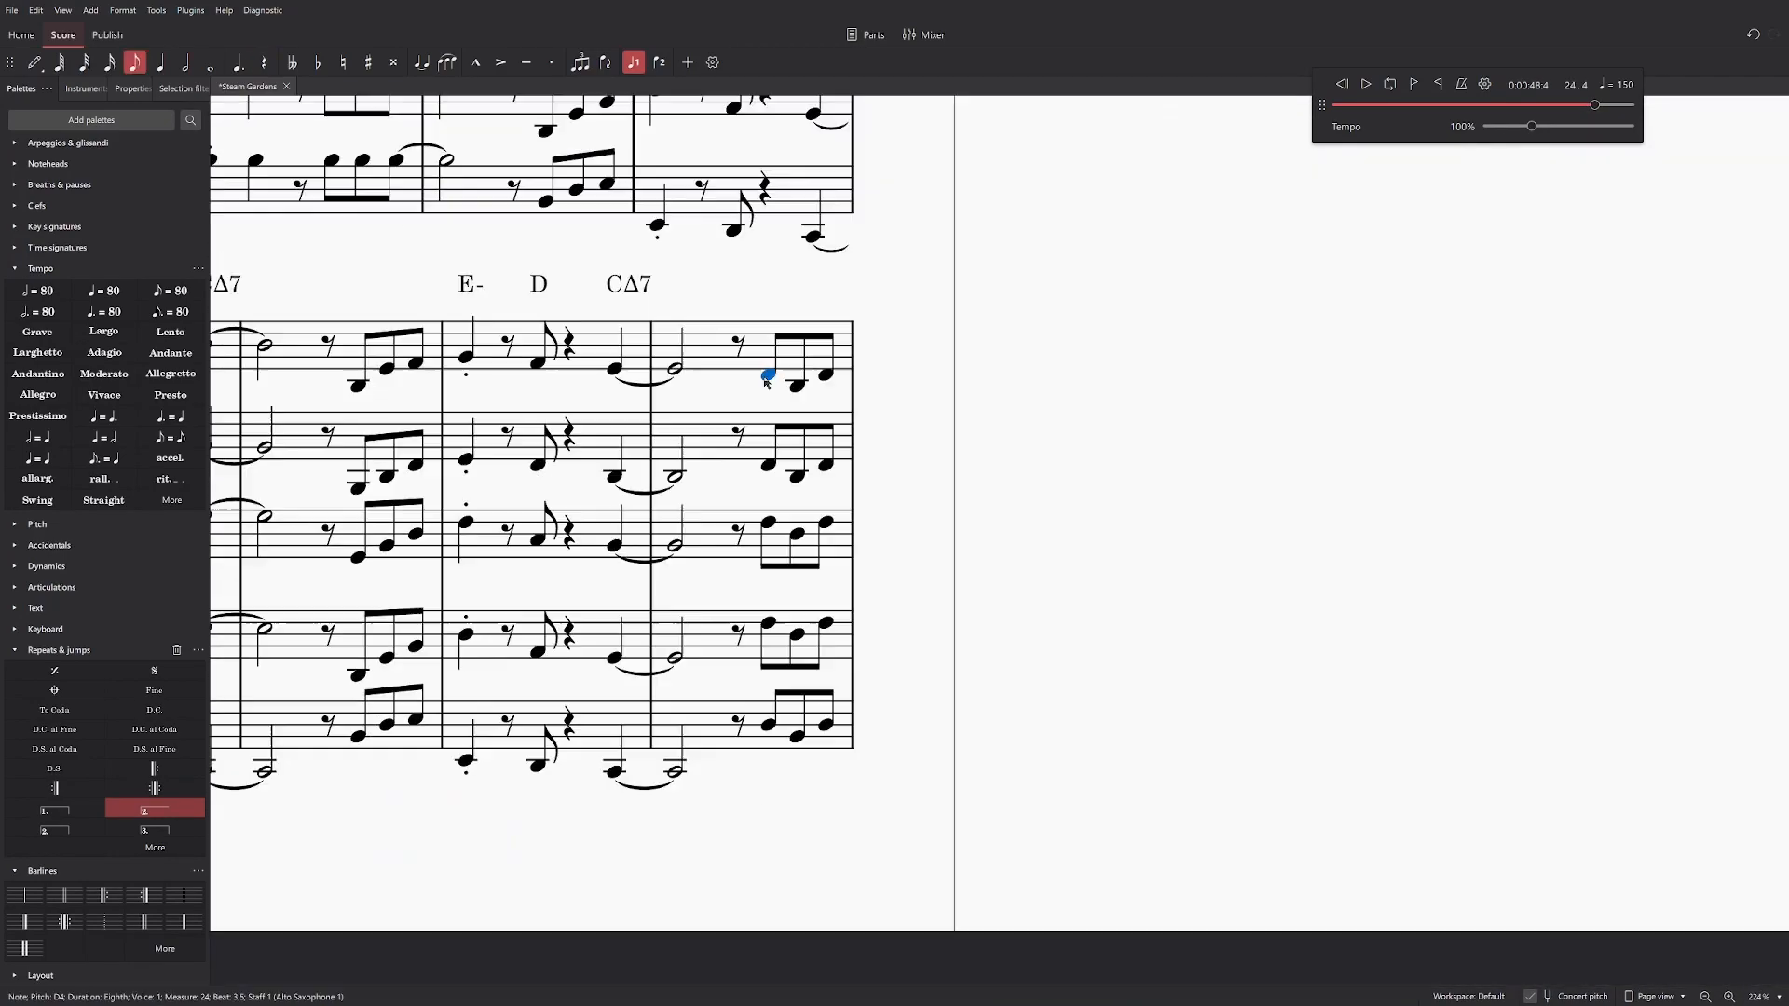
scroll(564, 839, up, 6)
scroll(355, 451, down, 12)
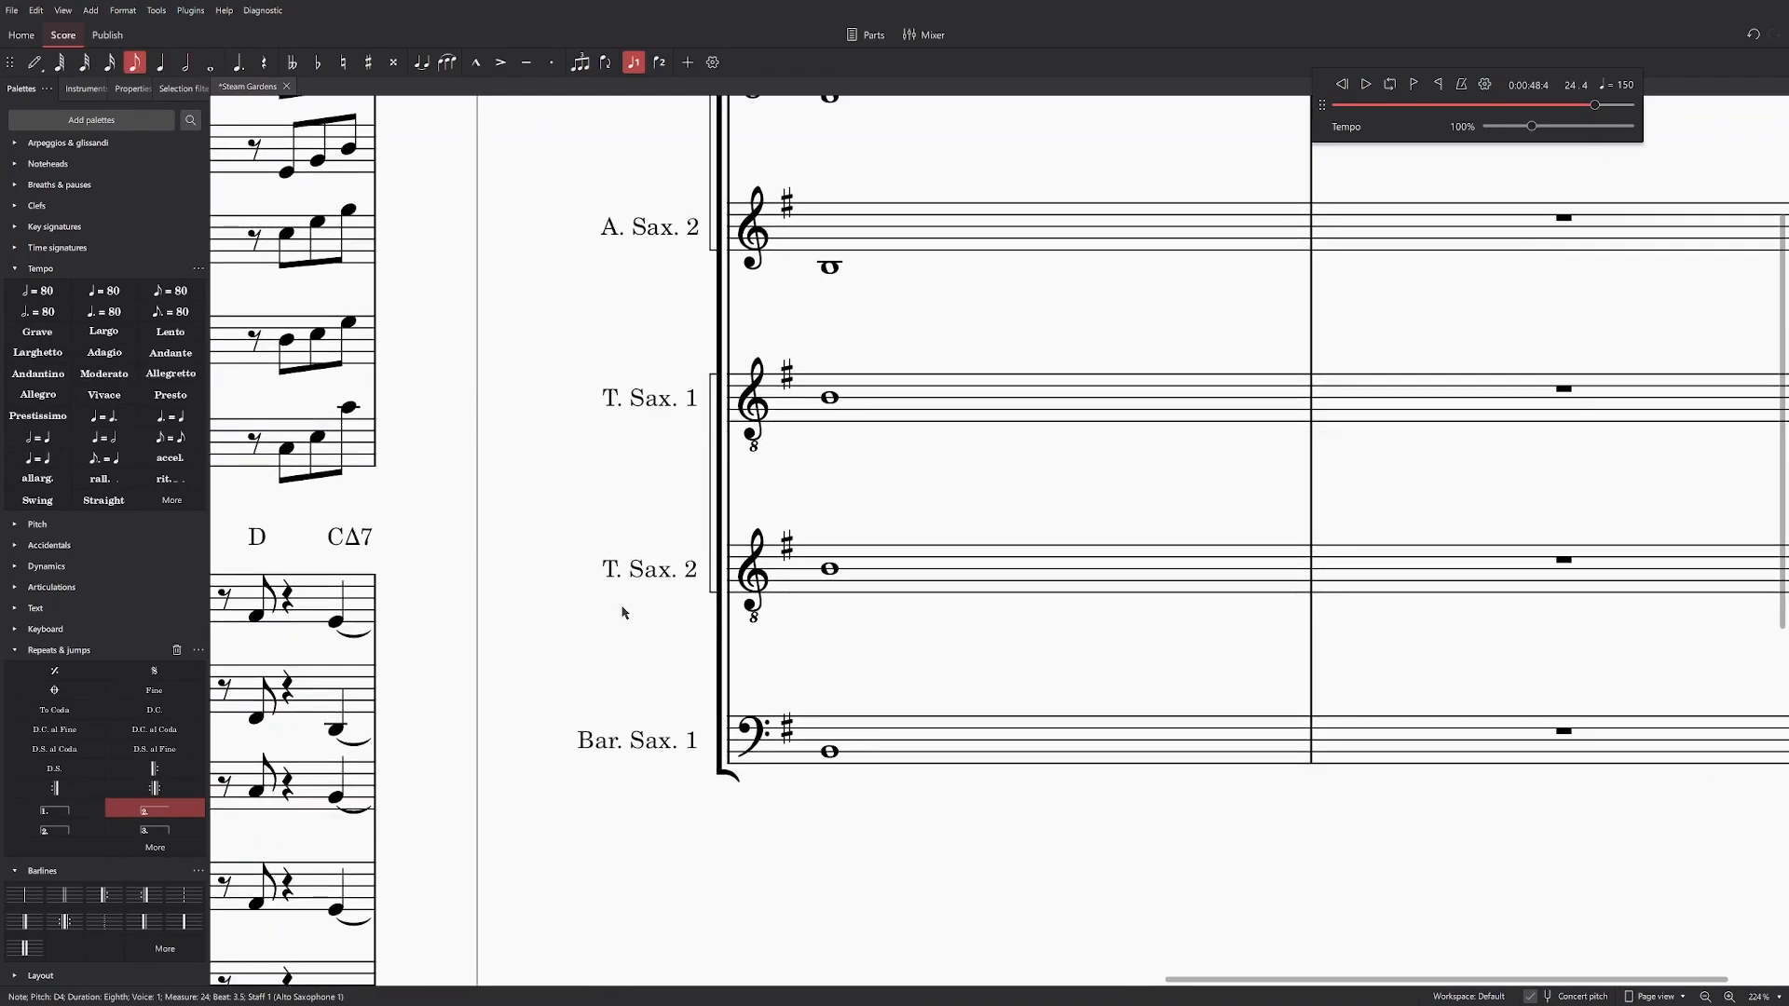
scroll(549, 435, up, 3)
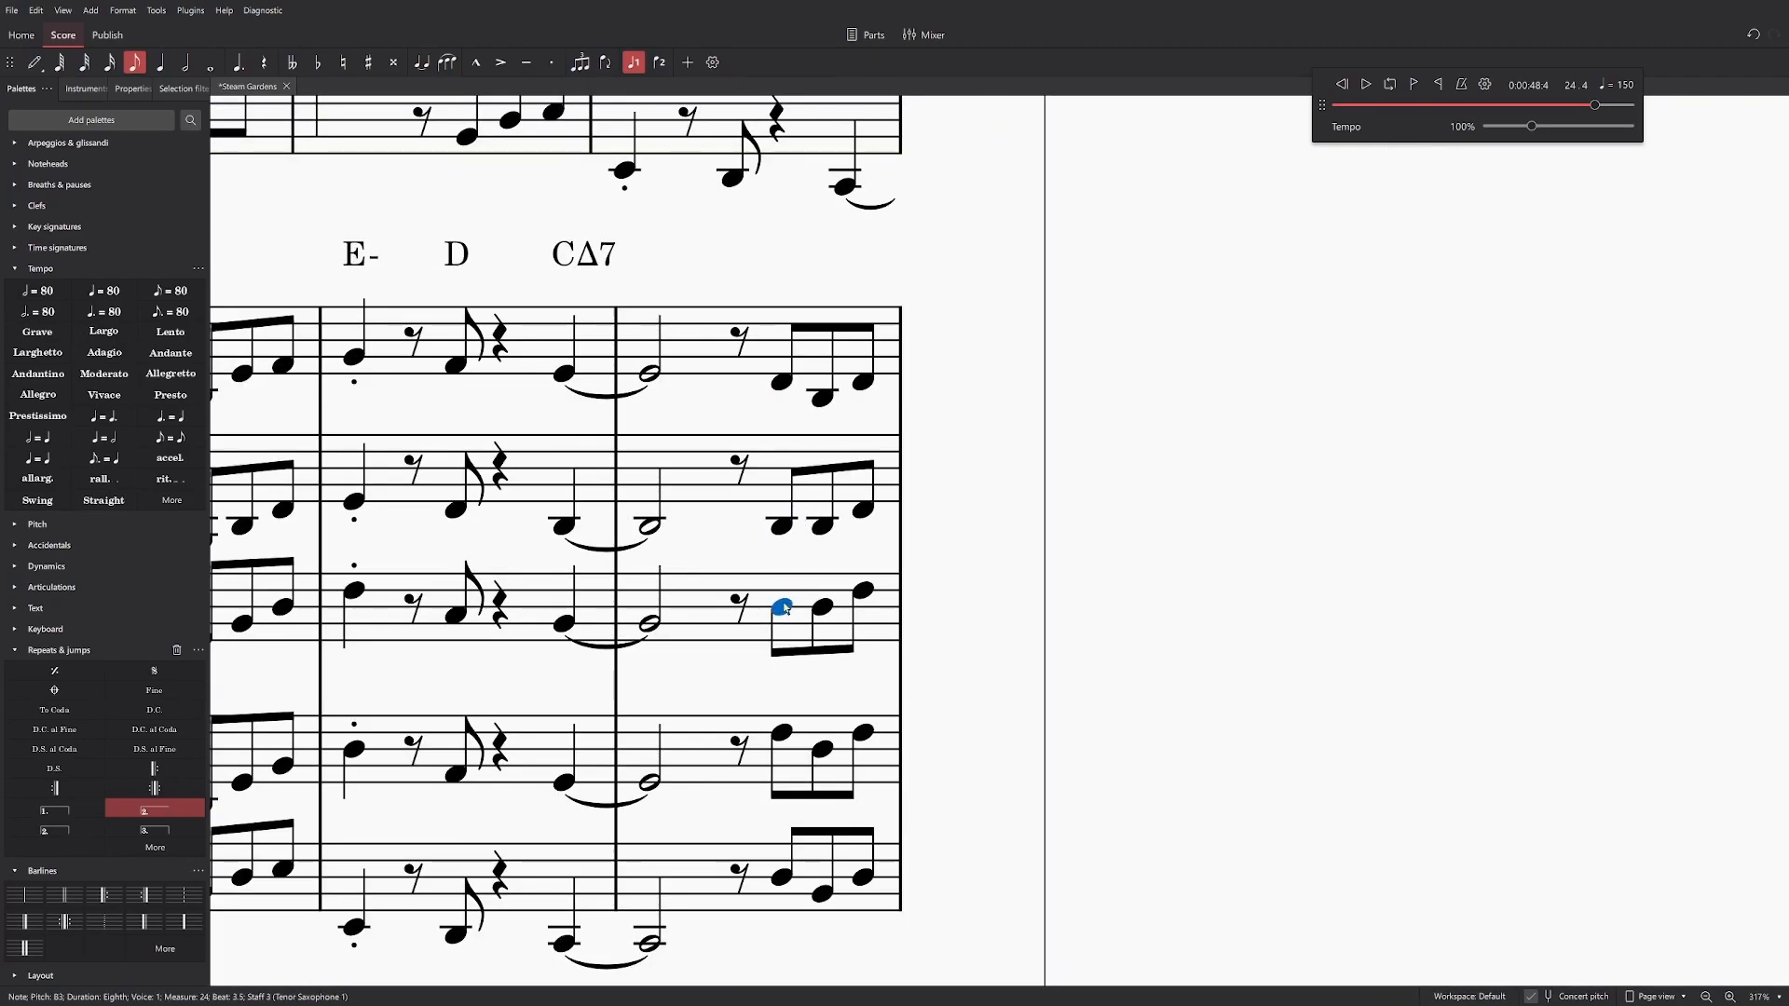
drag(784, 736, 787, 793)
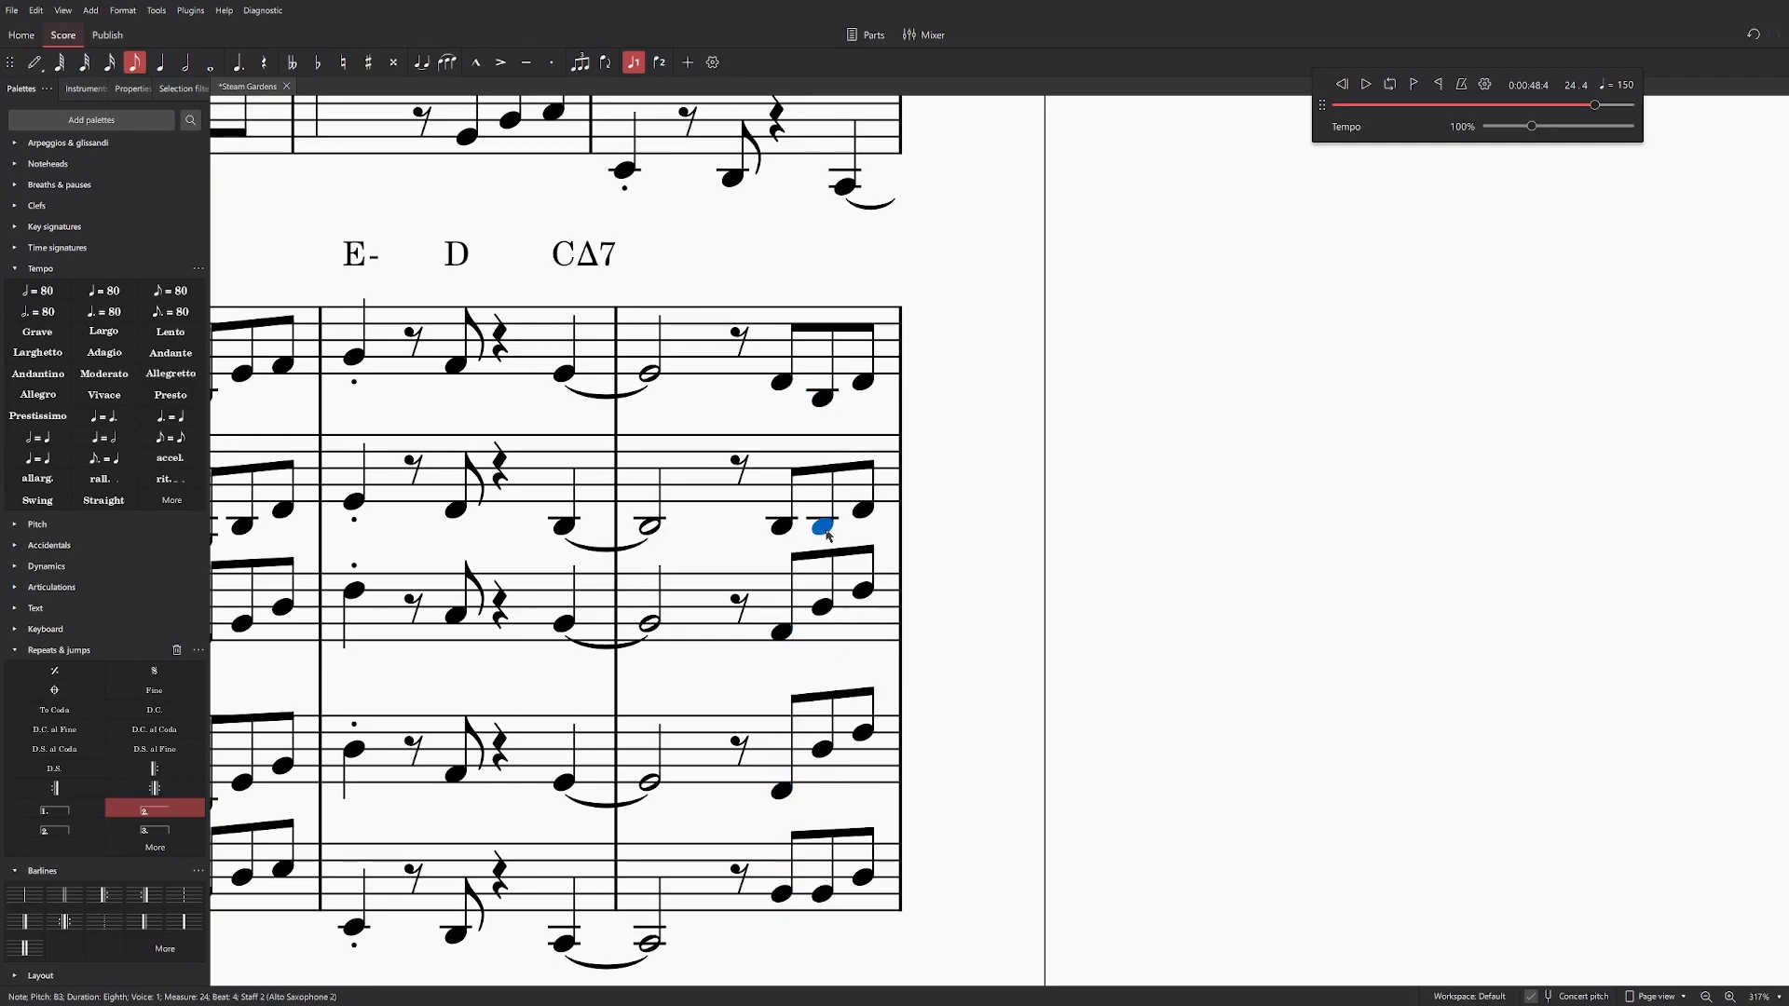
Step: Lower Alto Sax 2's middle eighth in measure 24's closing group to F#3 and check its written pitch with concert pitch off
drag(830, 538, 825, 534)
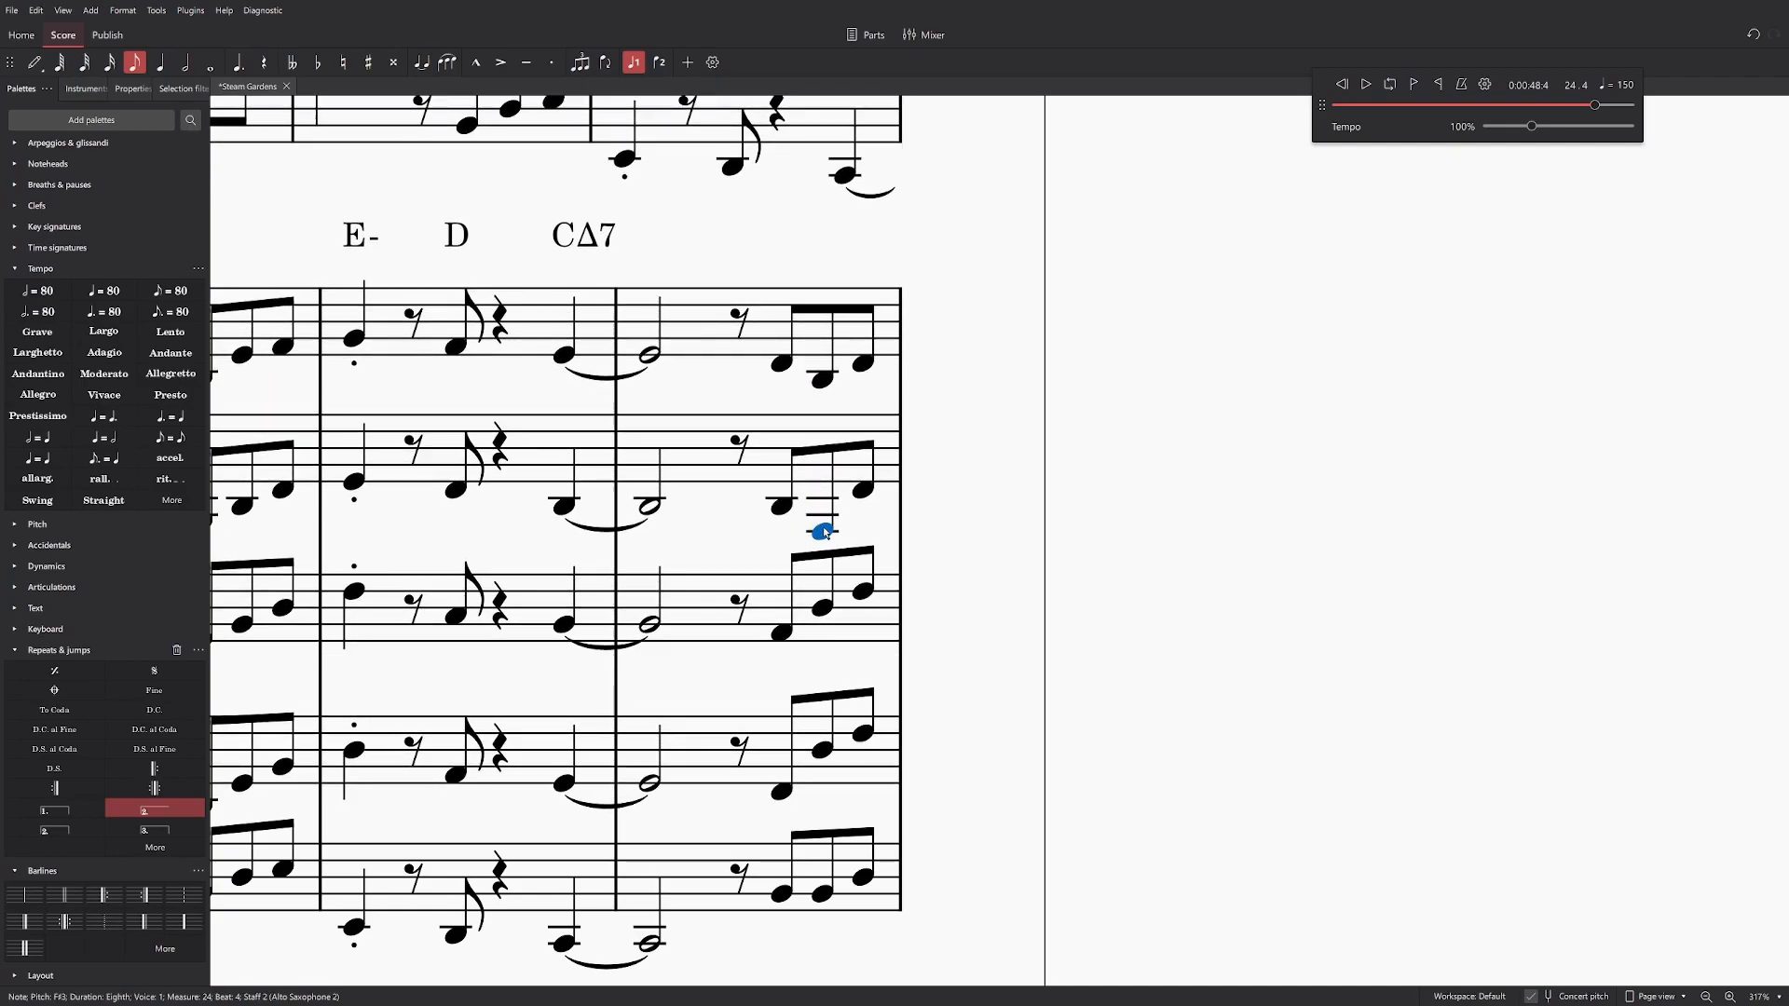
click(1533, 999)
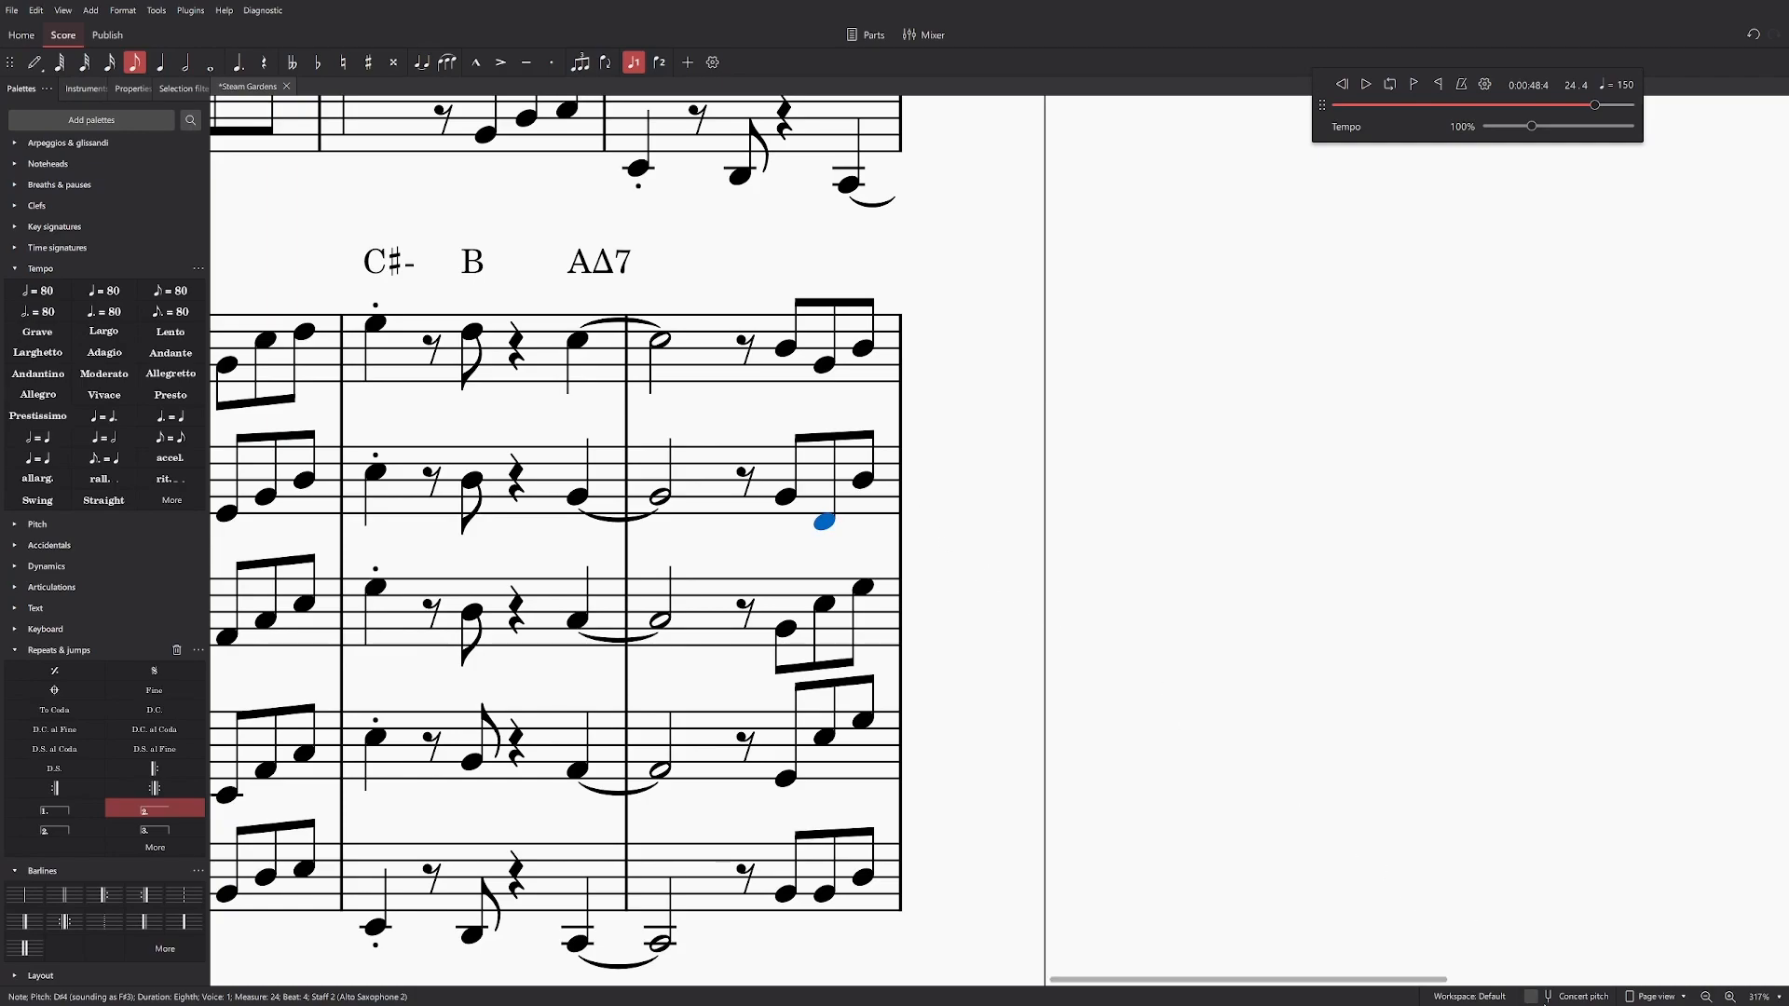
click(1533, 999)
Step: Set measure 24's last two eighths to D3–F#3 in Tenor Sax 1, B2–D3 in Tenor Sax 2 and F#2–B2 in baritone, and play back
drag(865, 596, 828, 633)
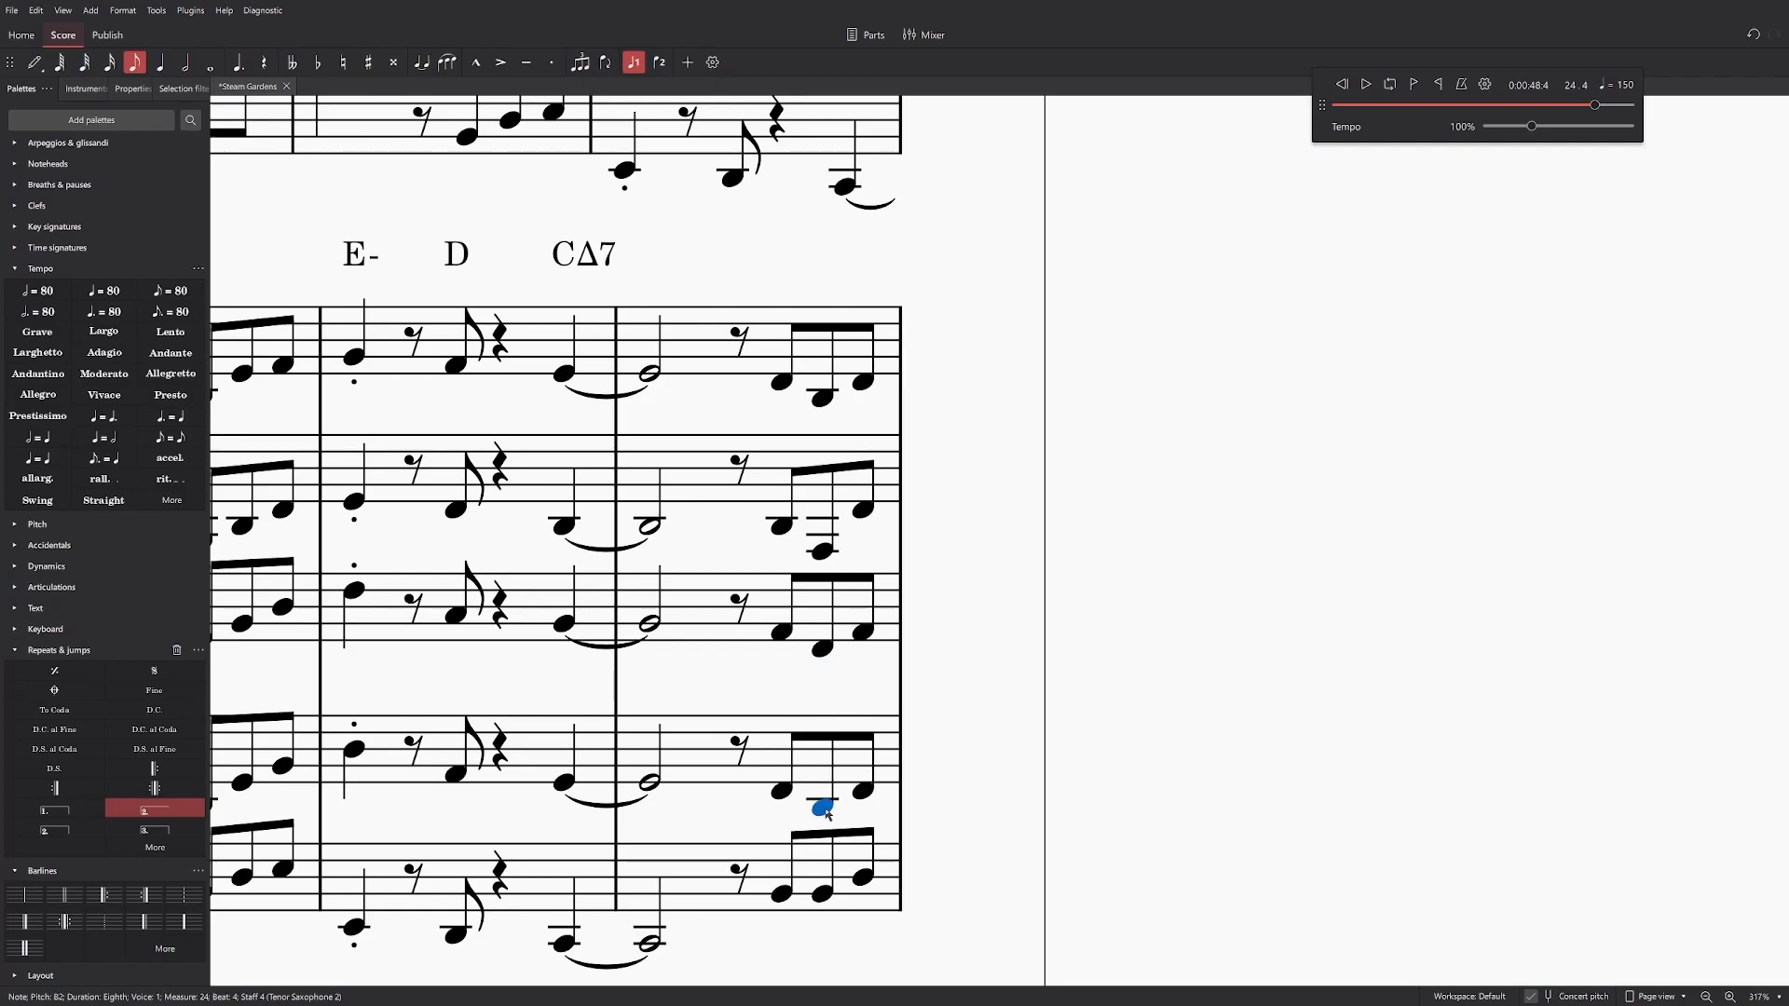
click(1536, 997)
click(1537, 998)
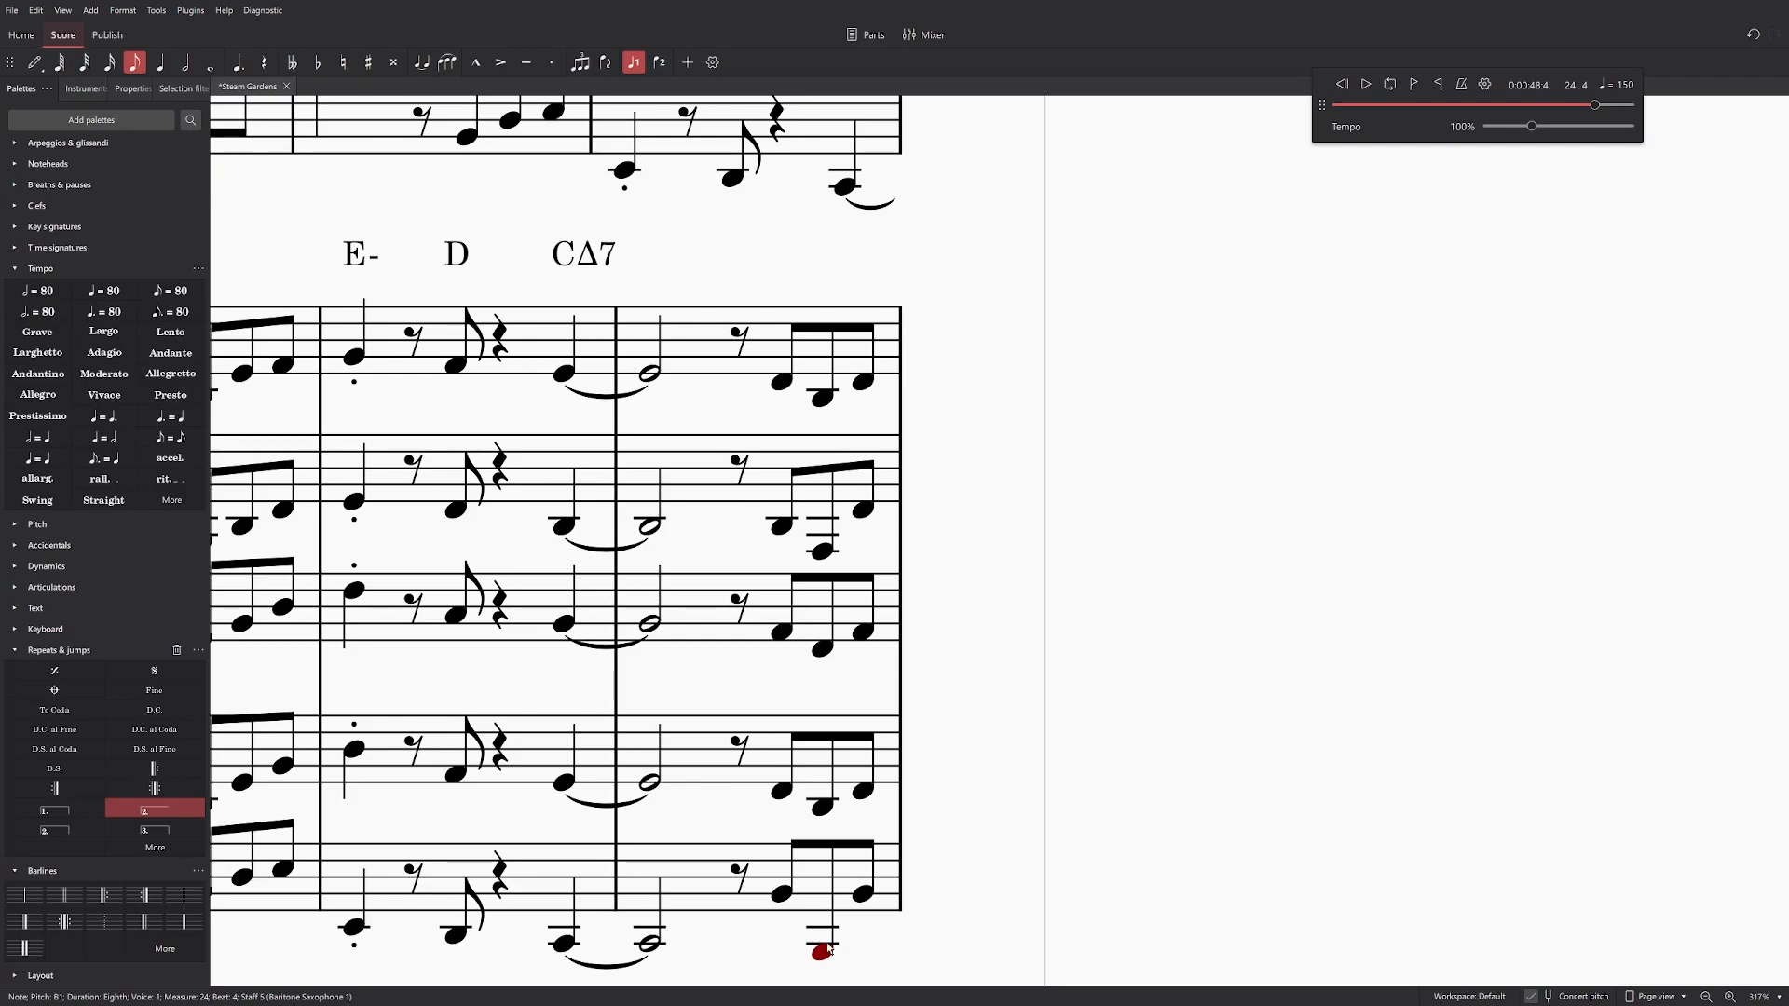
key(space)
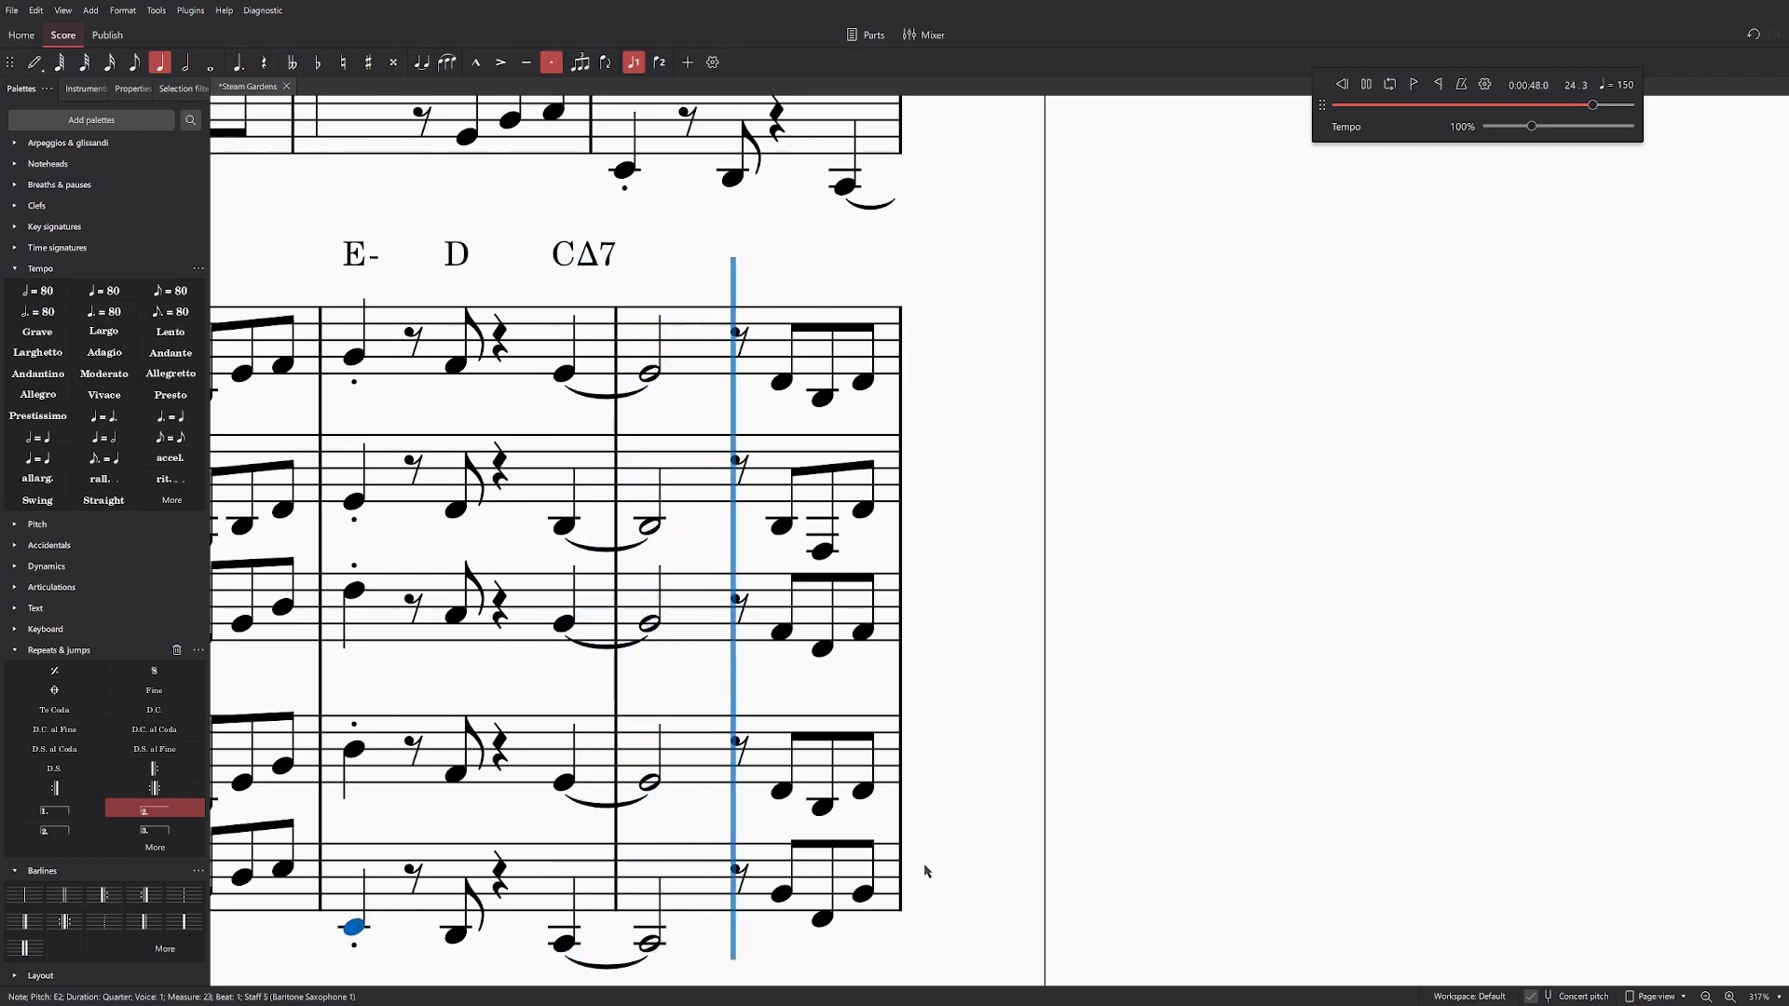
Step: Lower Alto Sax 2's last eighth in measure 24 to B3 and copy the middle eighth's five-part chord to measure 25's downbeat
click(964, 338)
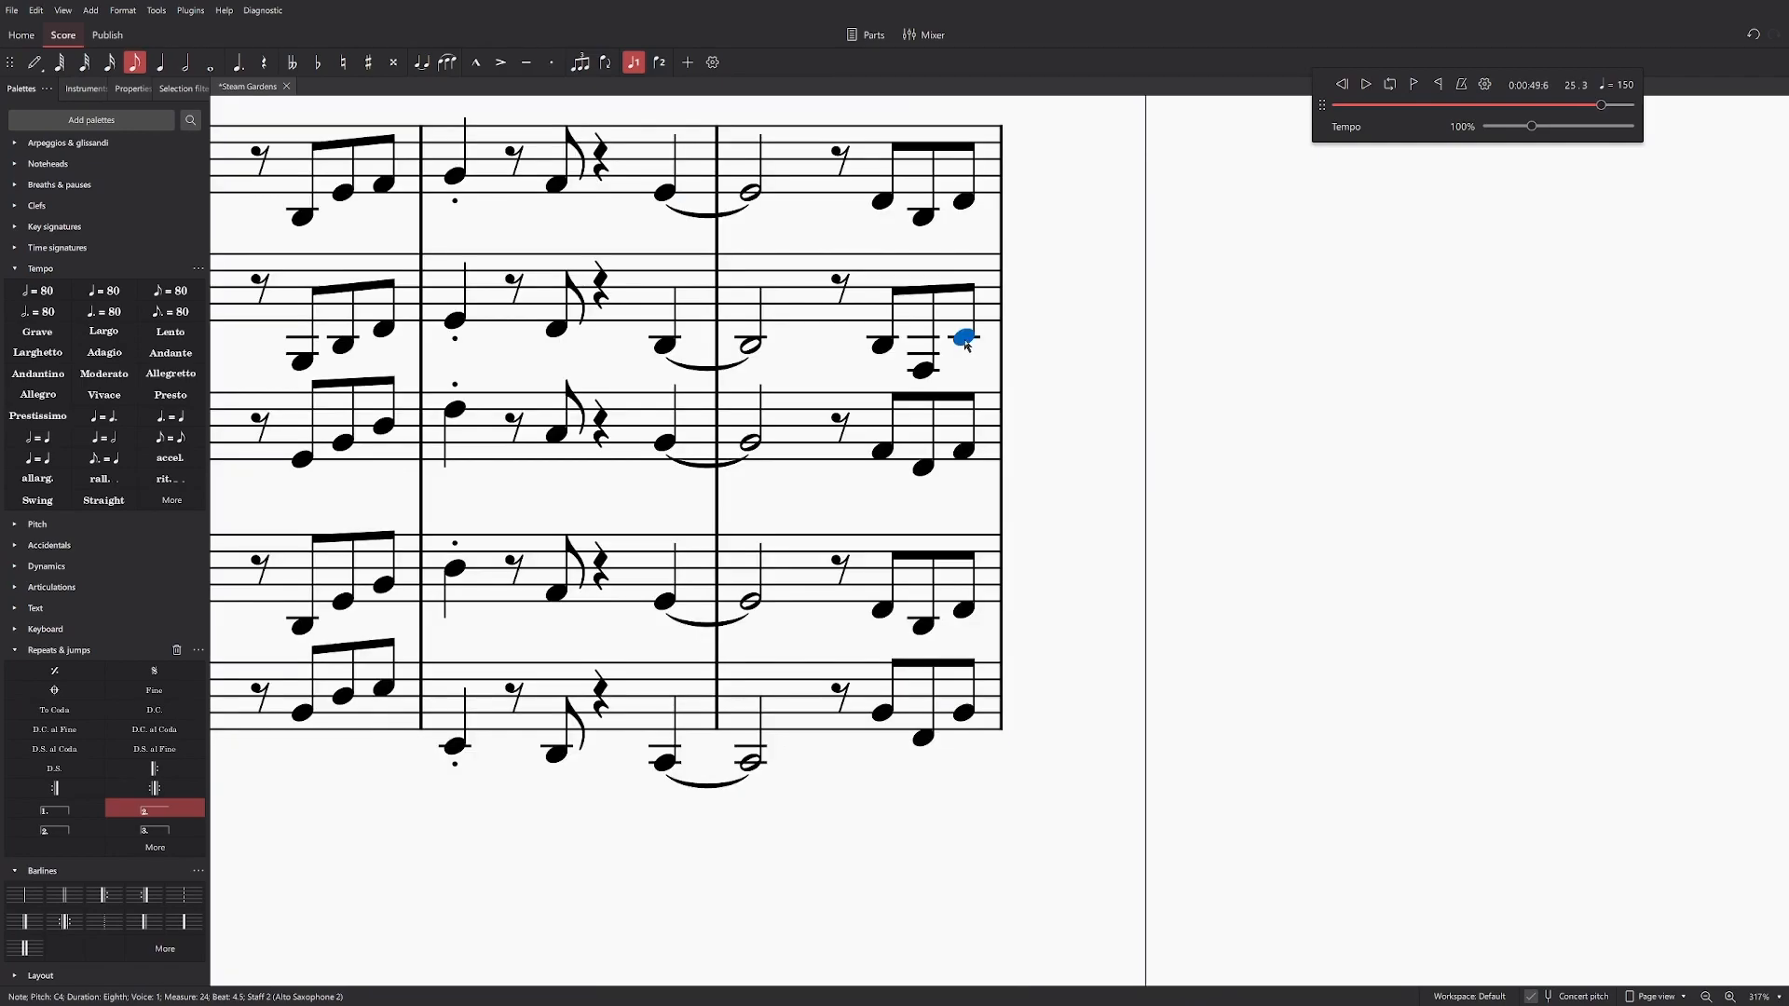
drag(1249, 442, 970, 648)
click(644, 423)
drag(960, 526, 978, 207)
shift+click(666, 627)
drag(1351, 103, 952, 950)
Step: Lengthen measure 25's B chord to whole notes in all five parts, play it back, and save the score
key(space)
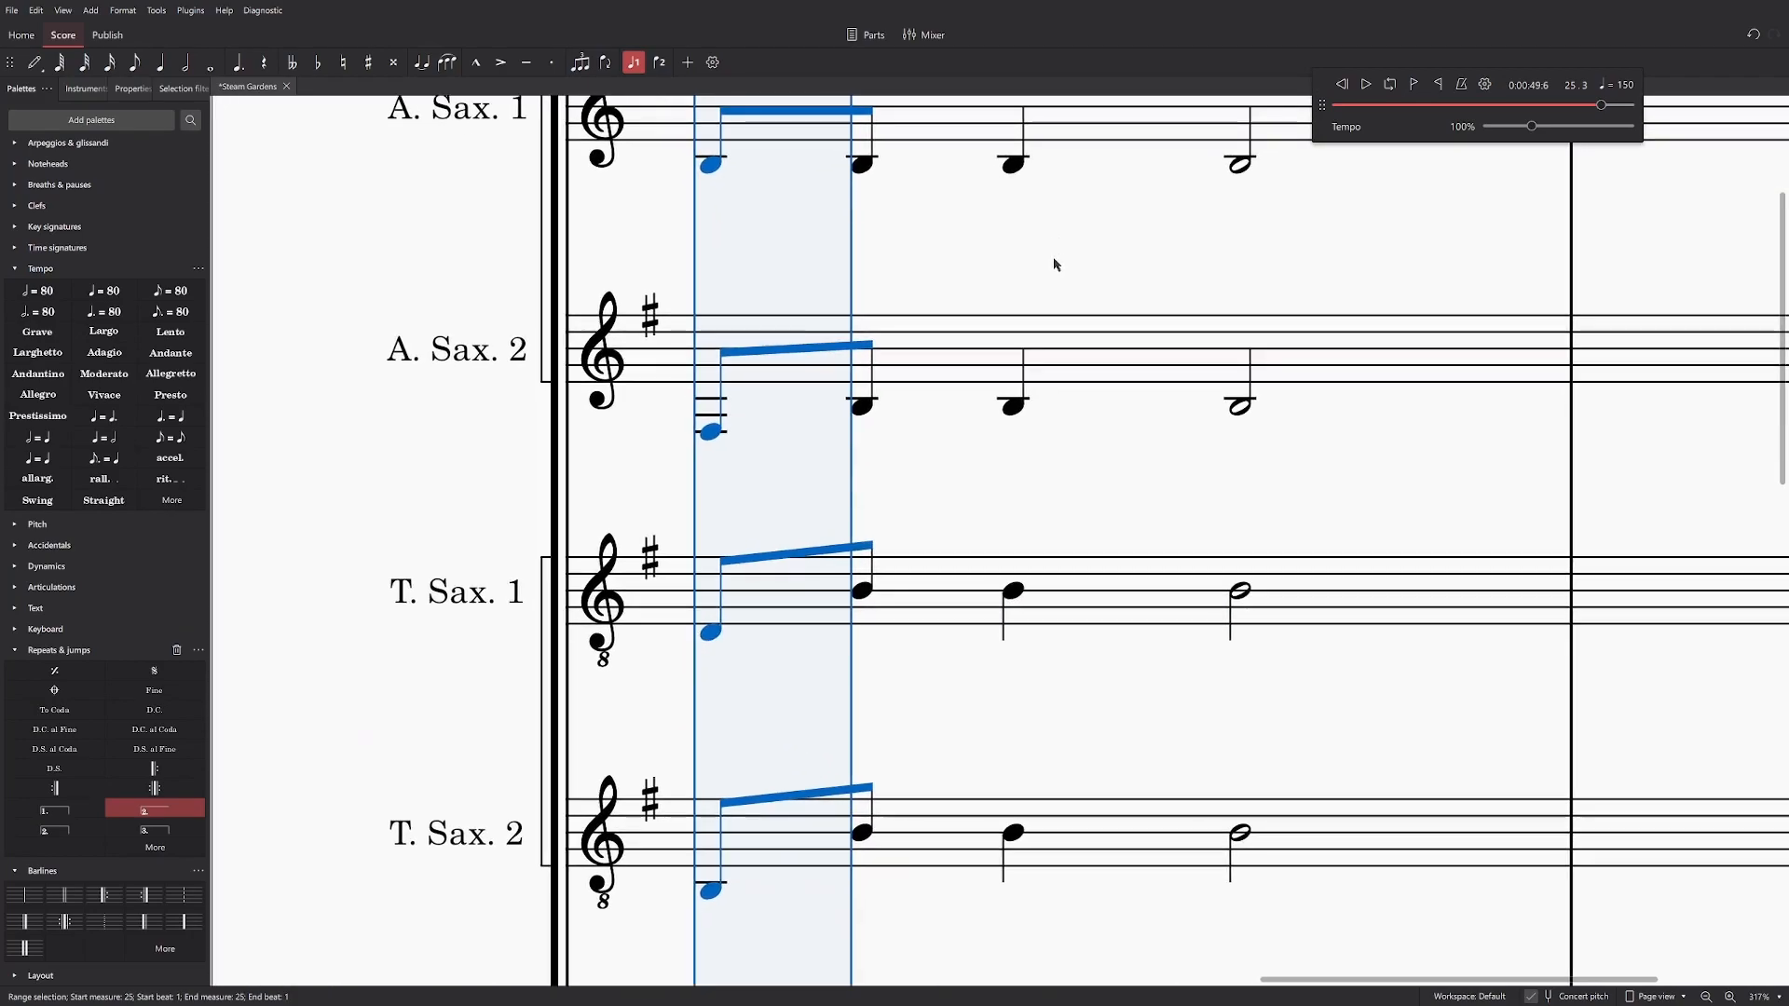
key(ctrl+minus)
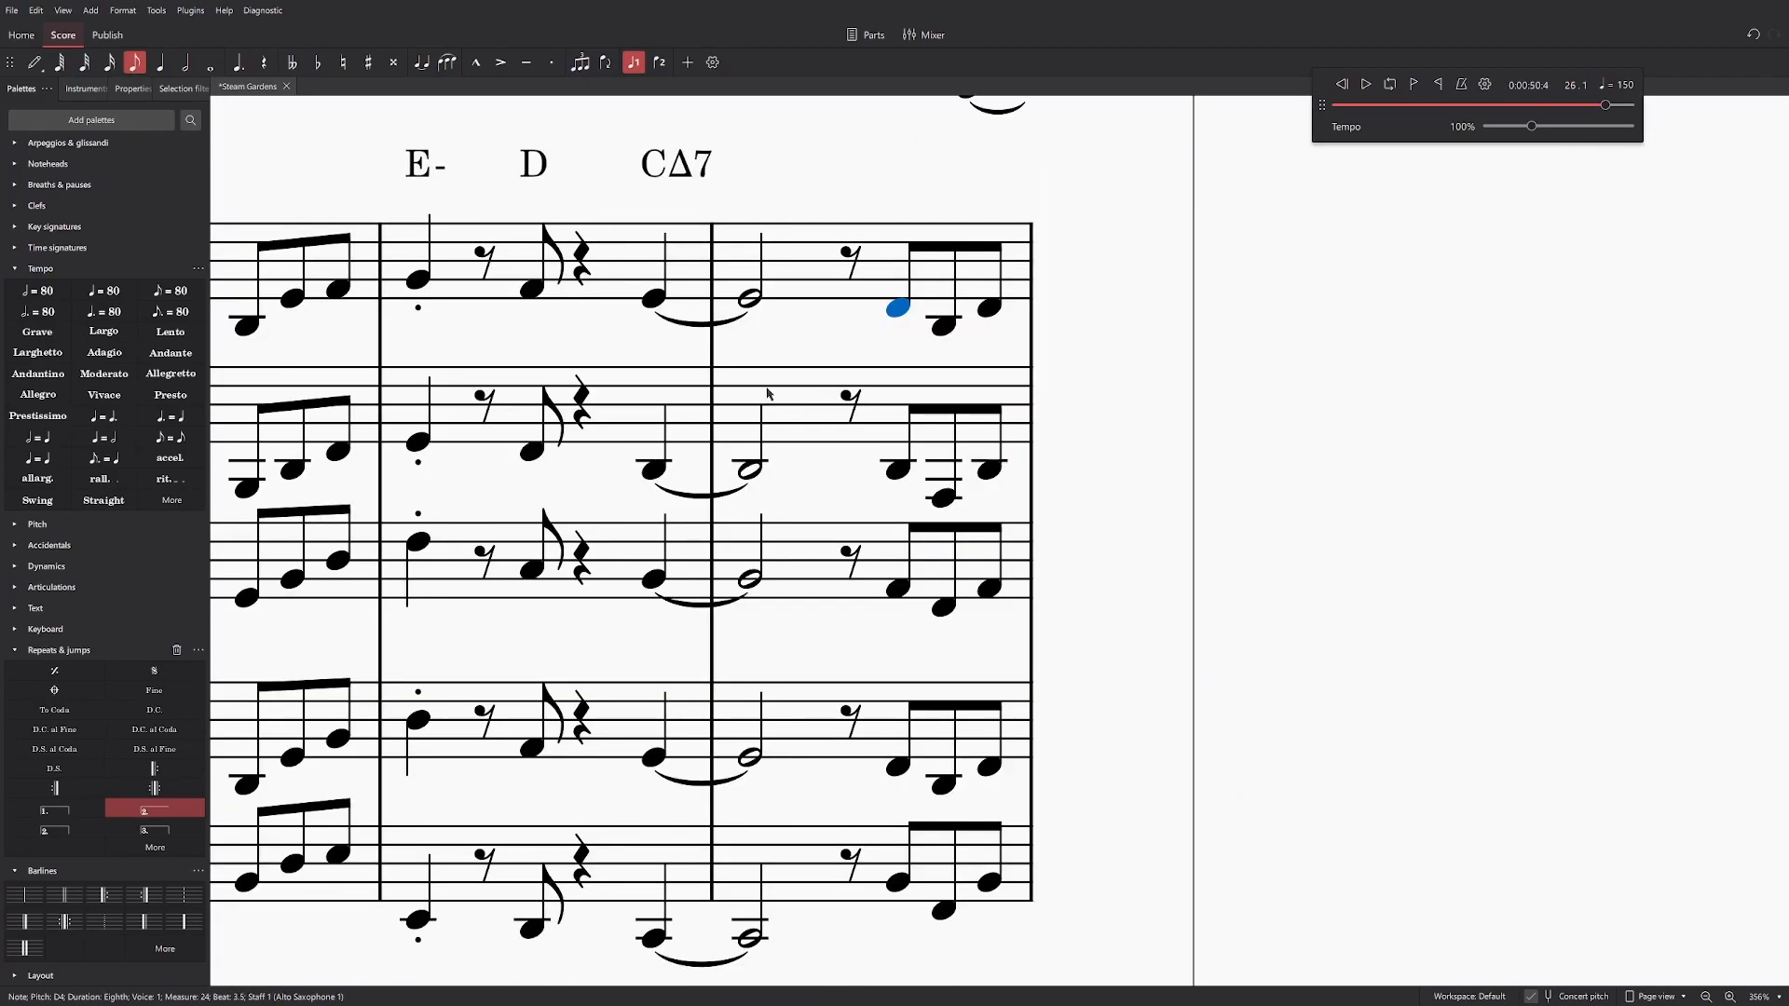
scroll(966, 345, down, 10)
scroll(1174, 559, up, 3)
key(ctrl+s)
scroll(1141, 604, up, 3)
scroll(1141, 604, left, 10)
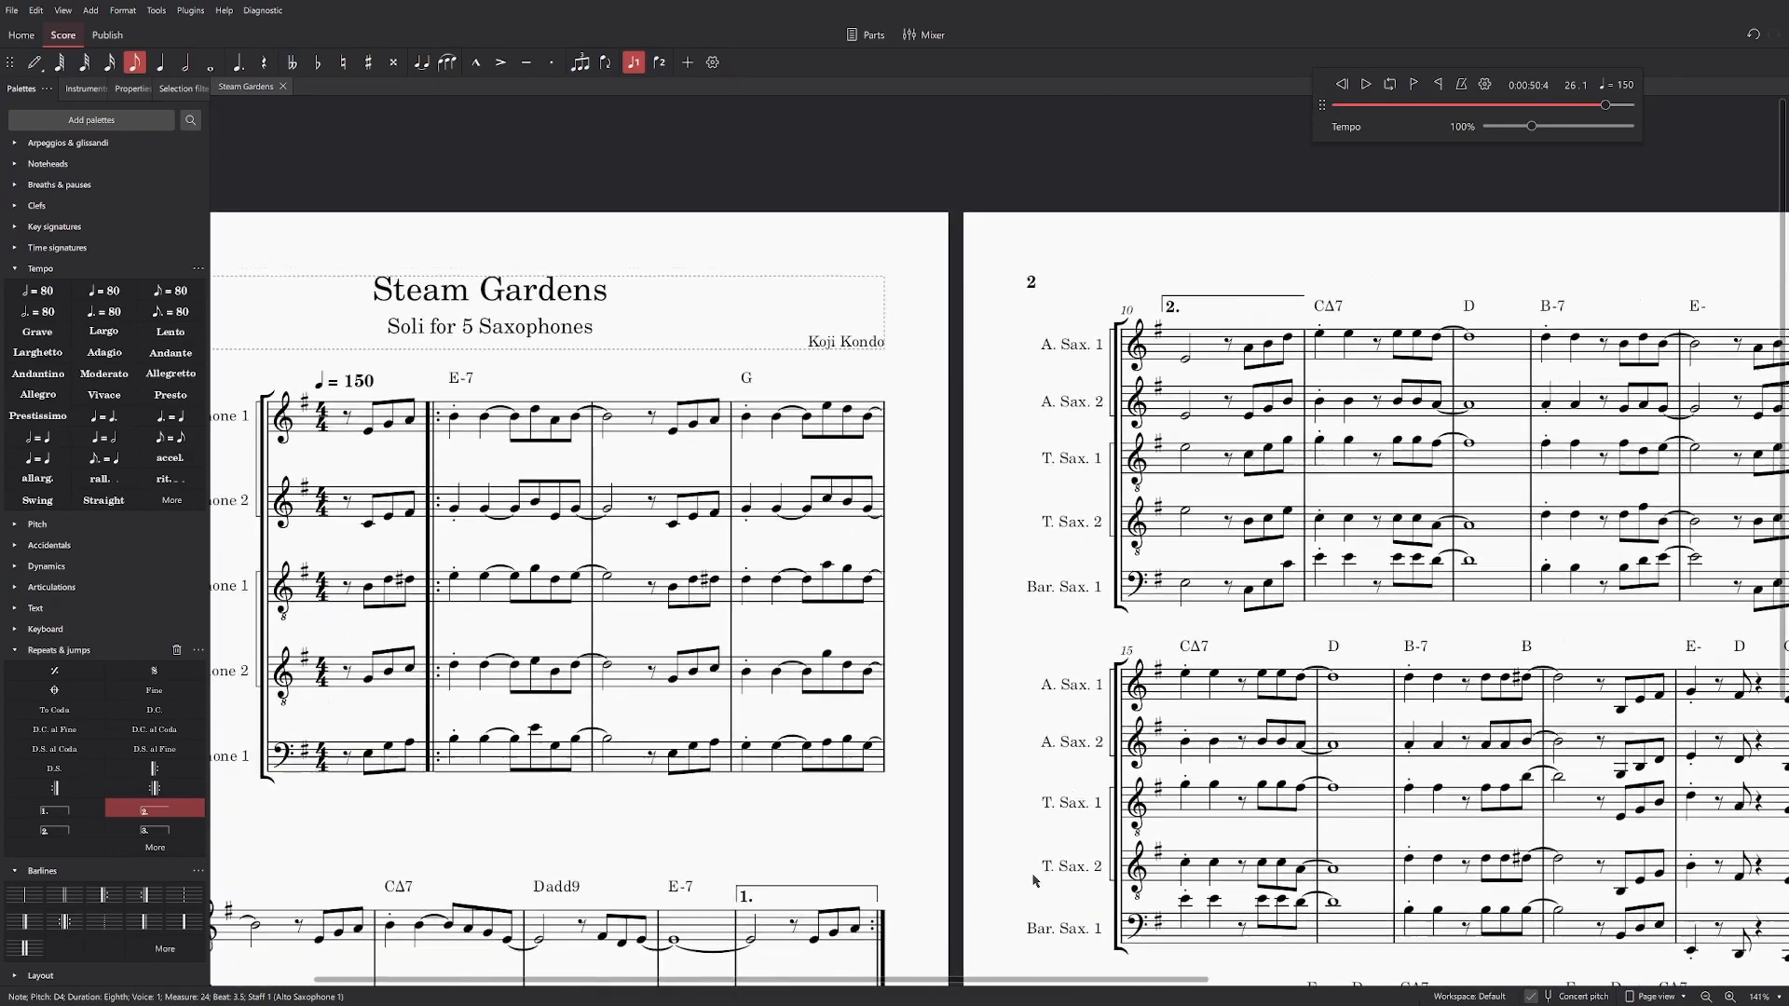
scroll(531, 207, right, 10)
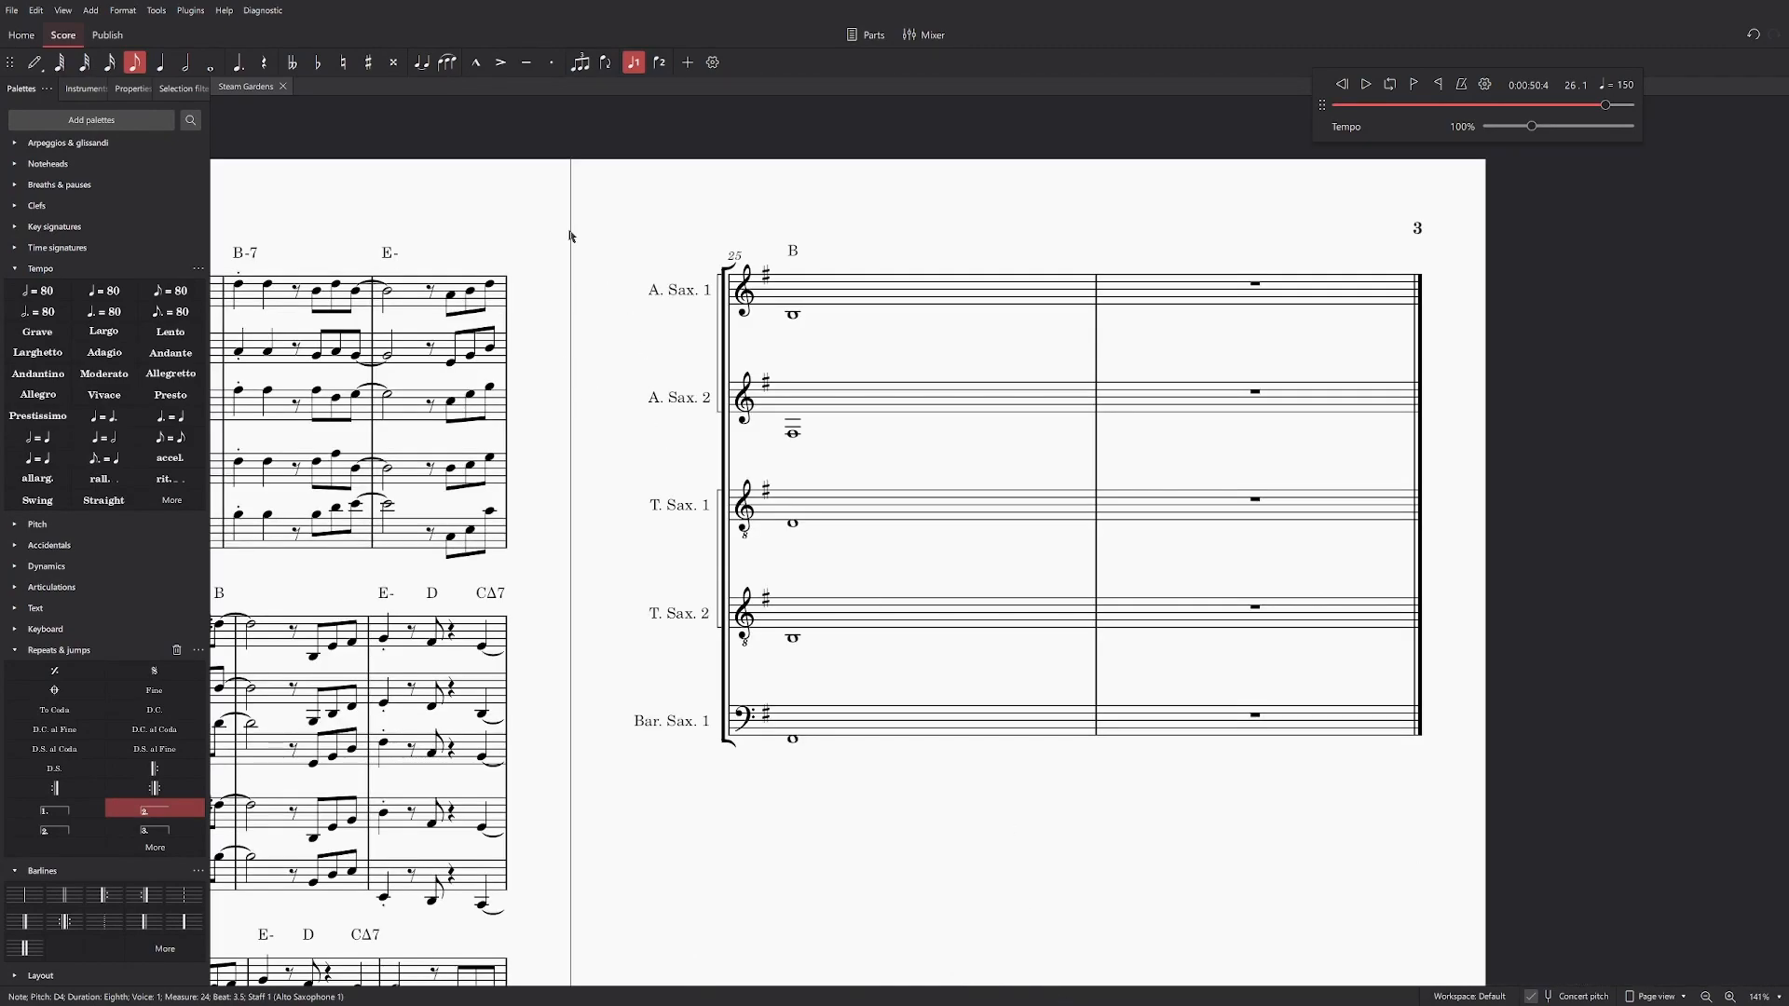
scroll(587, 735, left, 5)
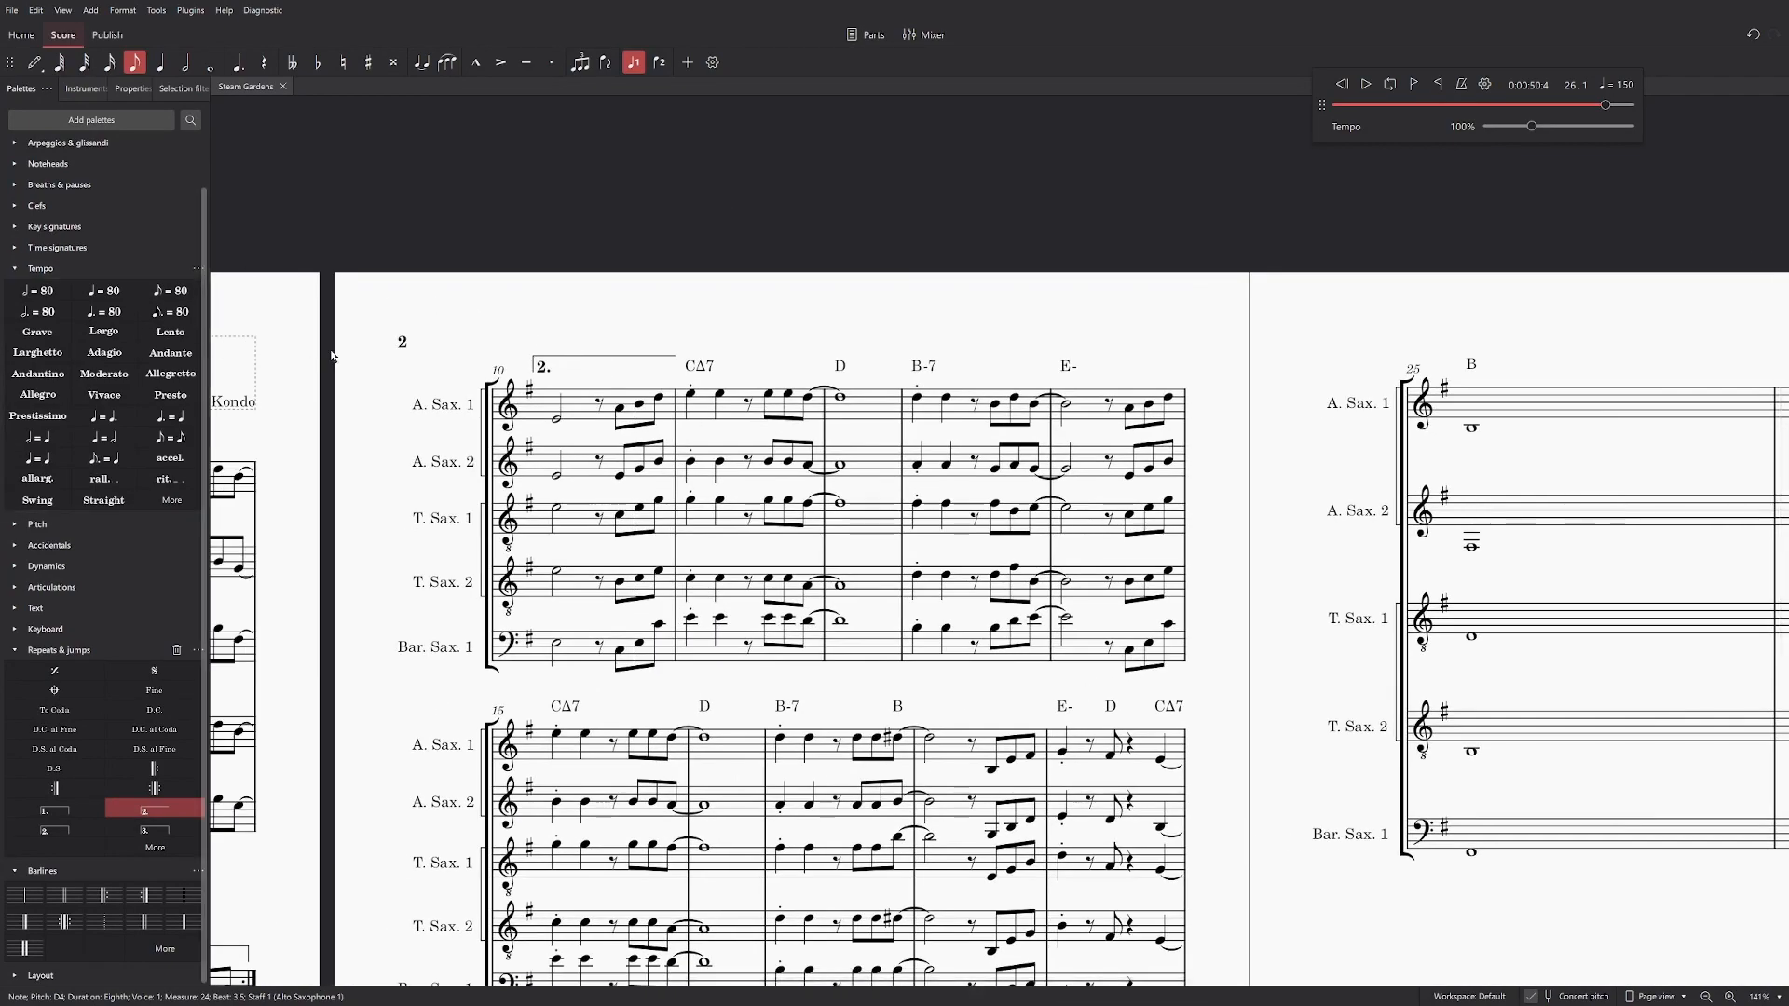
scroll(997, 226, left, 5)
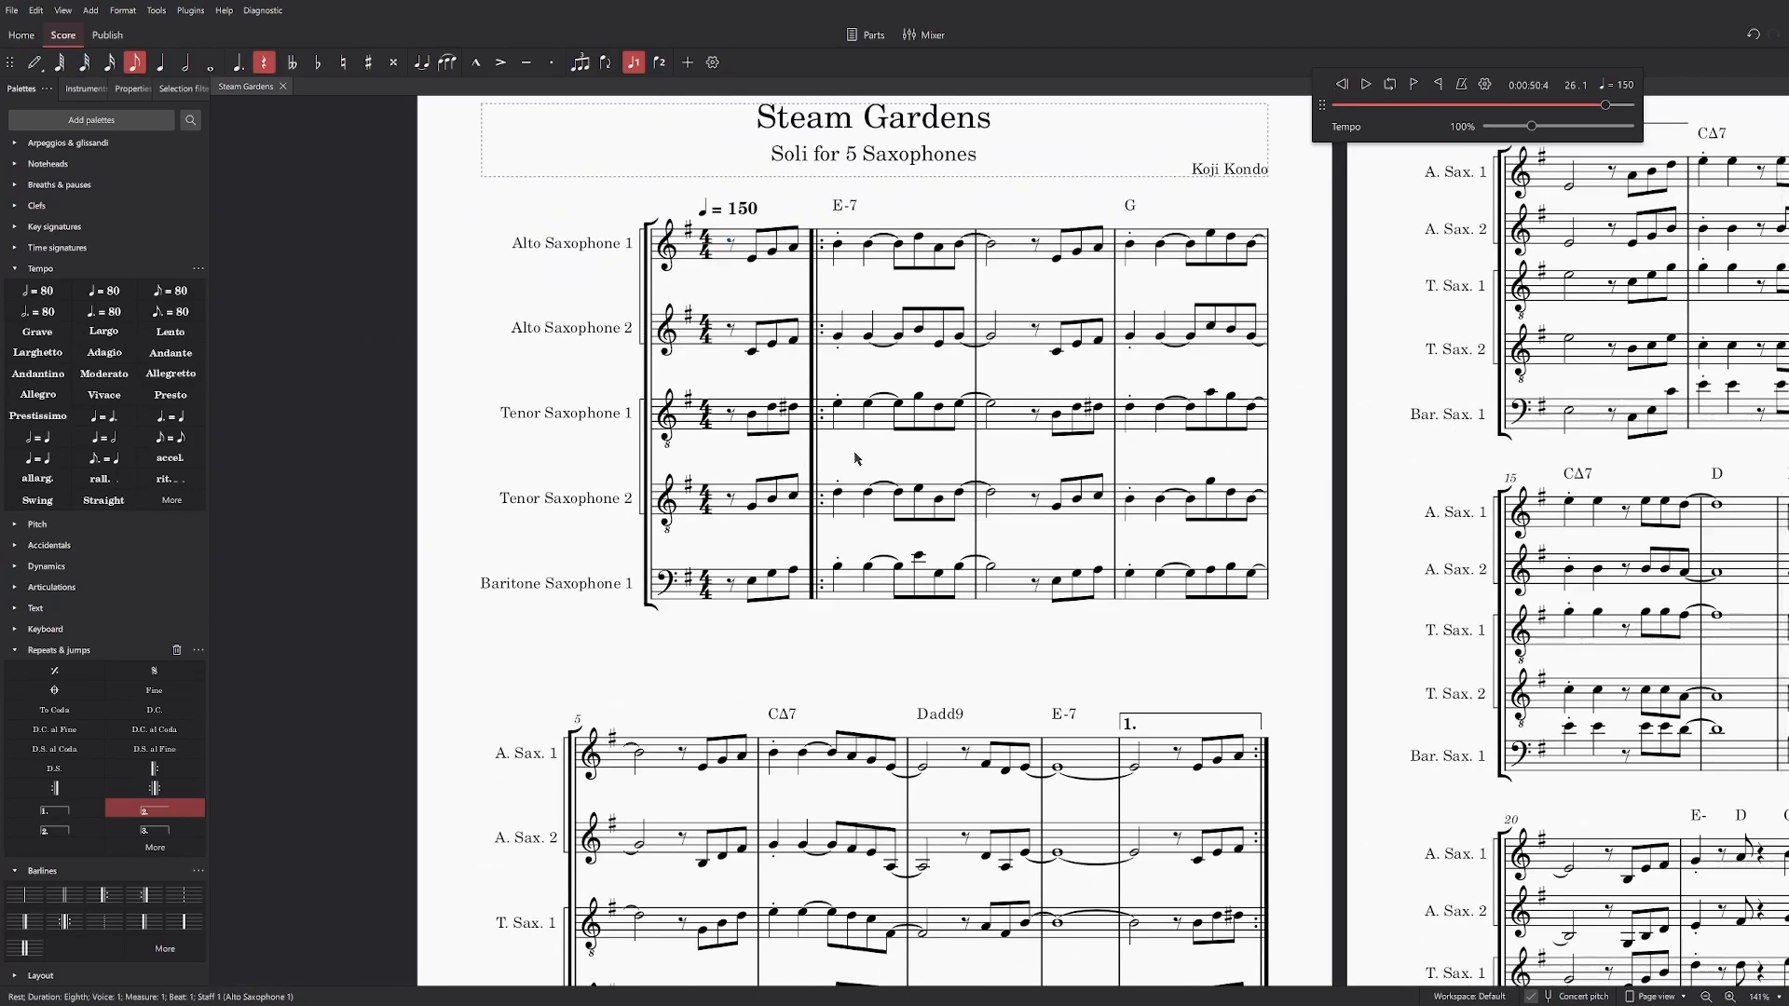
scroll(1176, 687, up, 5)
scroll(1147, 348, right, 3)
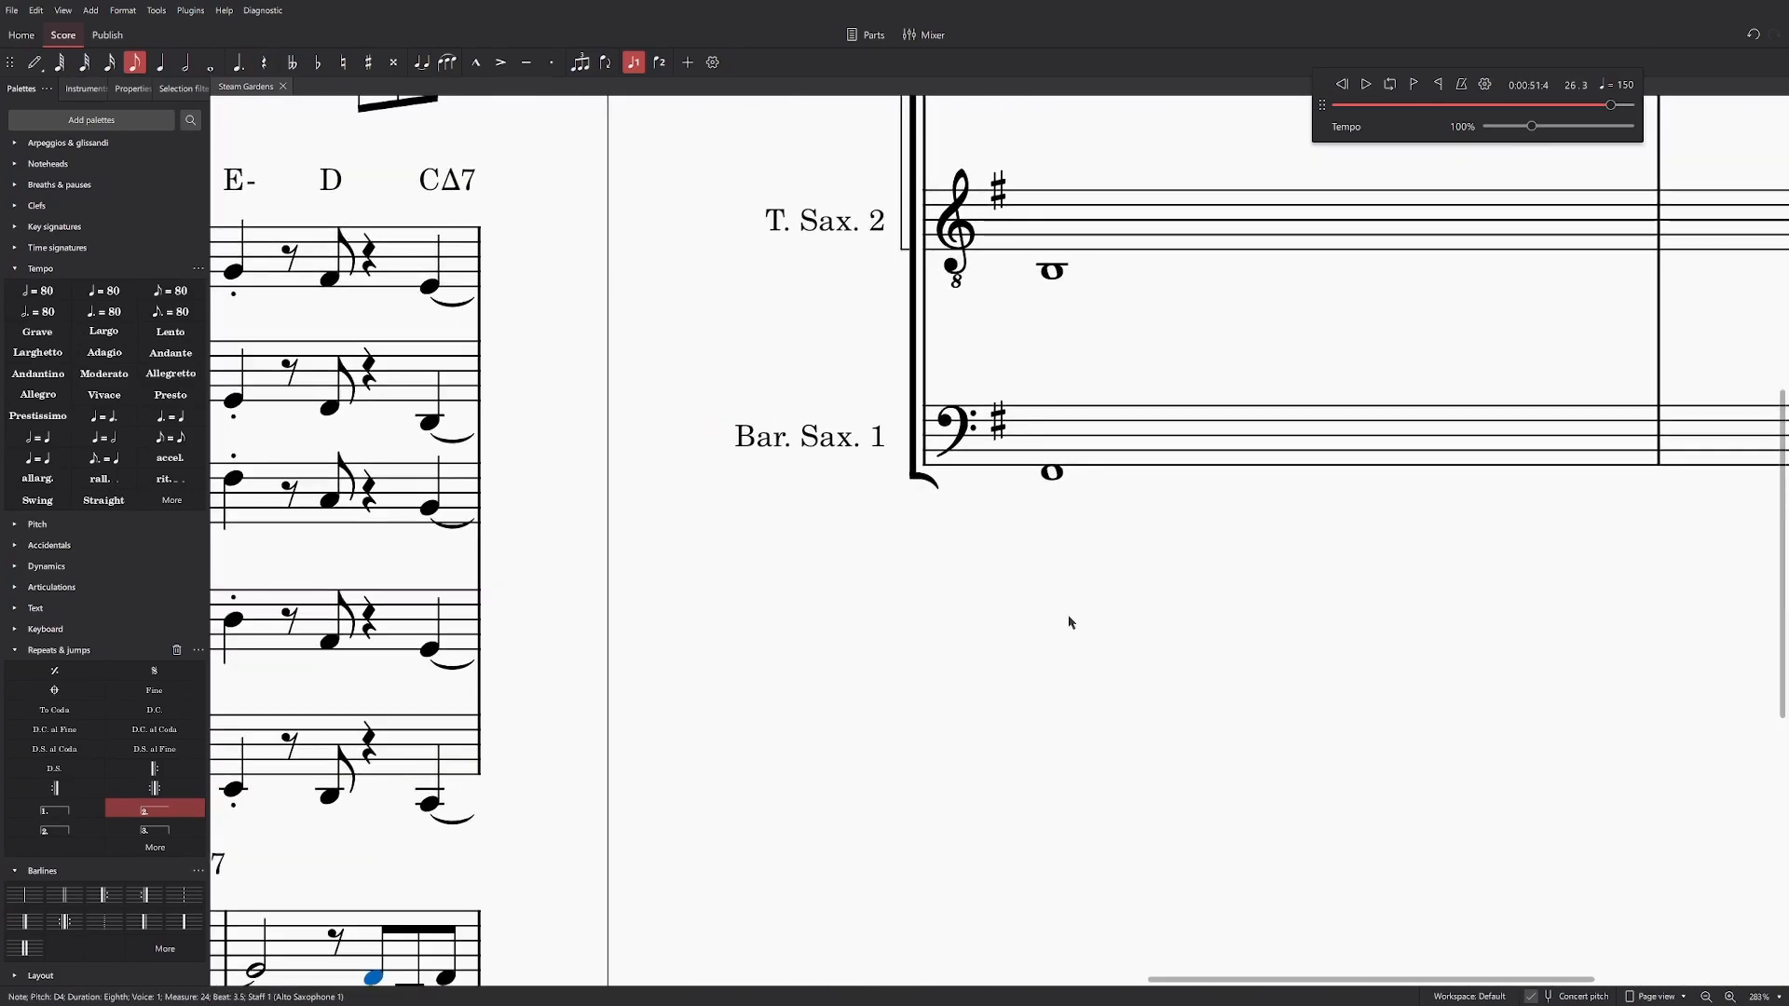
Step: Raise measure 24's last three eighths and measure 25's B chord by an octave in all five parts
scroll(1070, 618, up, 3)
scroll(923, 451, down, 3)
scroll(771, 388, up, 1)
key(Escape)
key(ctrl+z)
key(space)
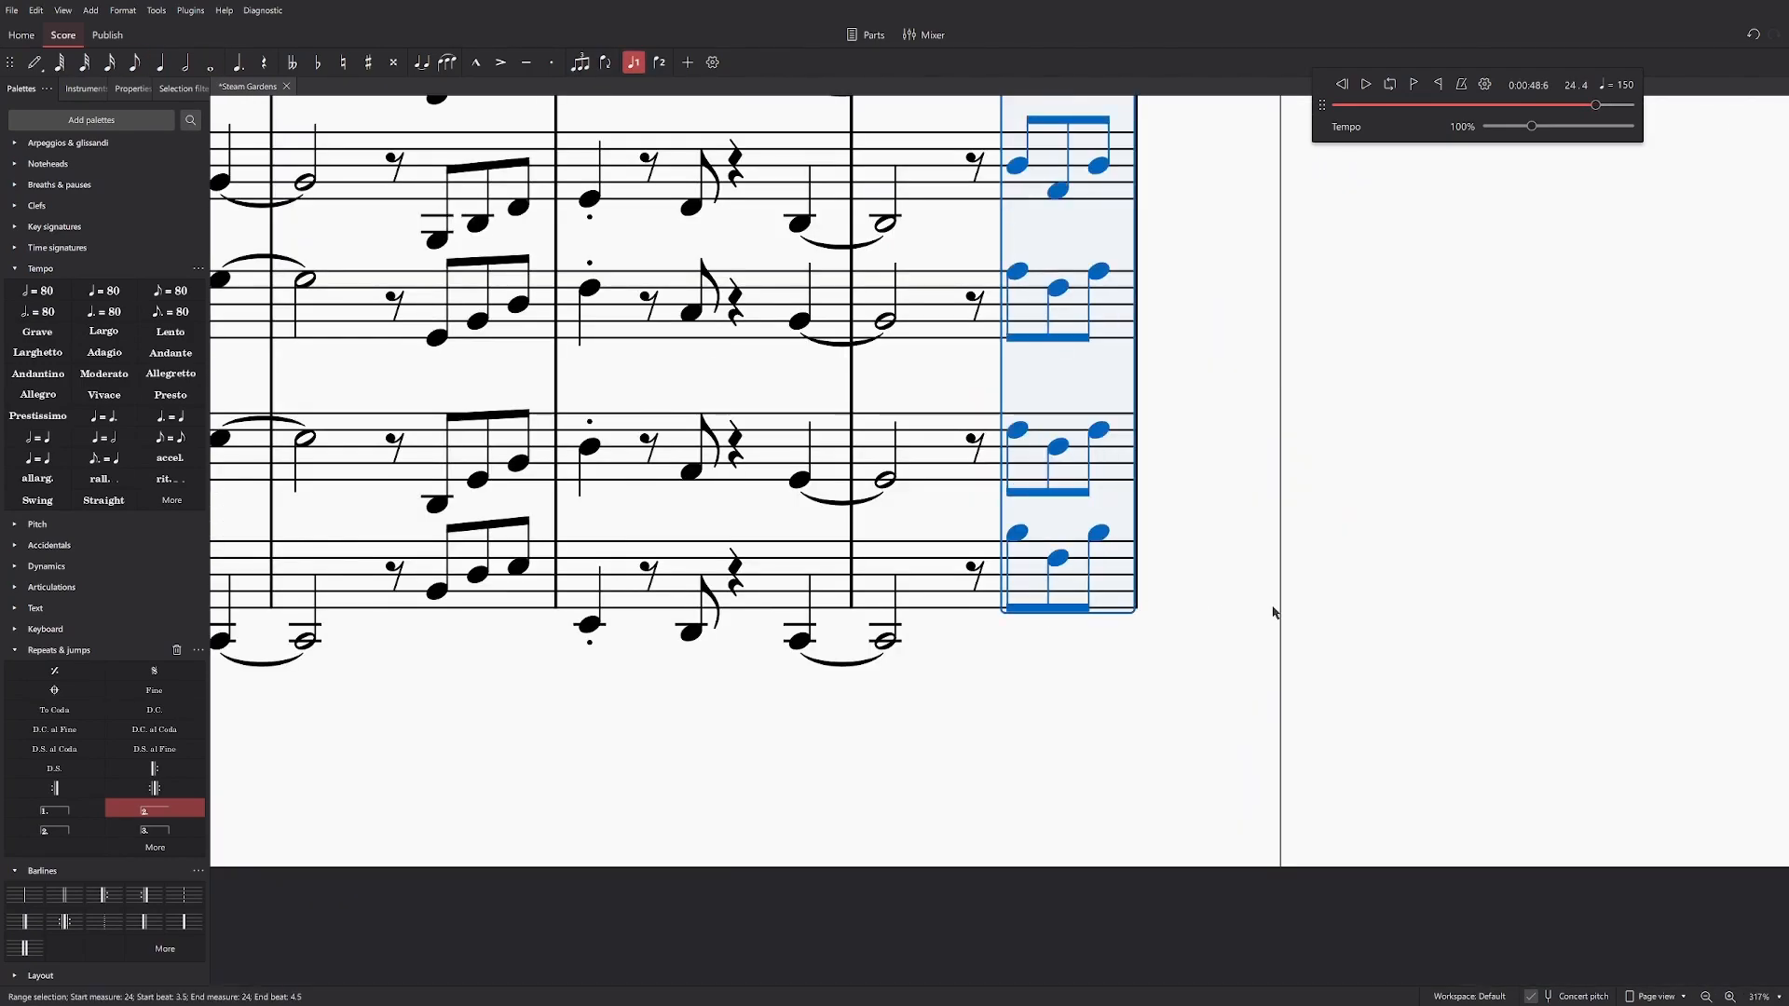
Step: Revoice measure 24's first and last closing eighths with G4 in Tenor Sax 1, E4 in Tenor Sax 2 and C4 in baritone, and play back
scroll(1146, 328, up, 3)
key(Escape)
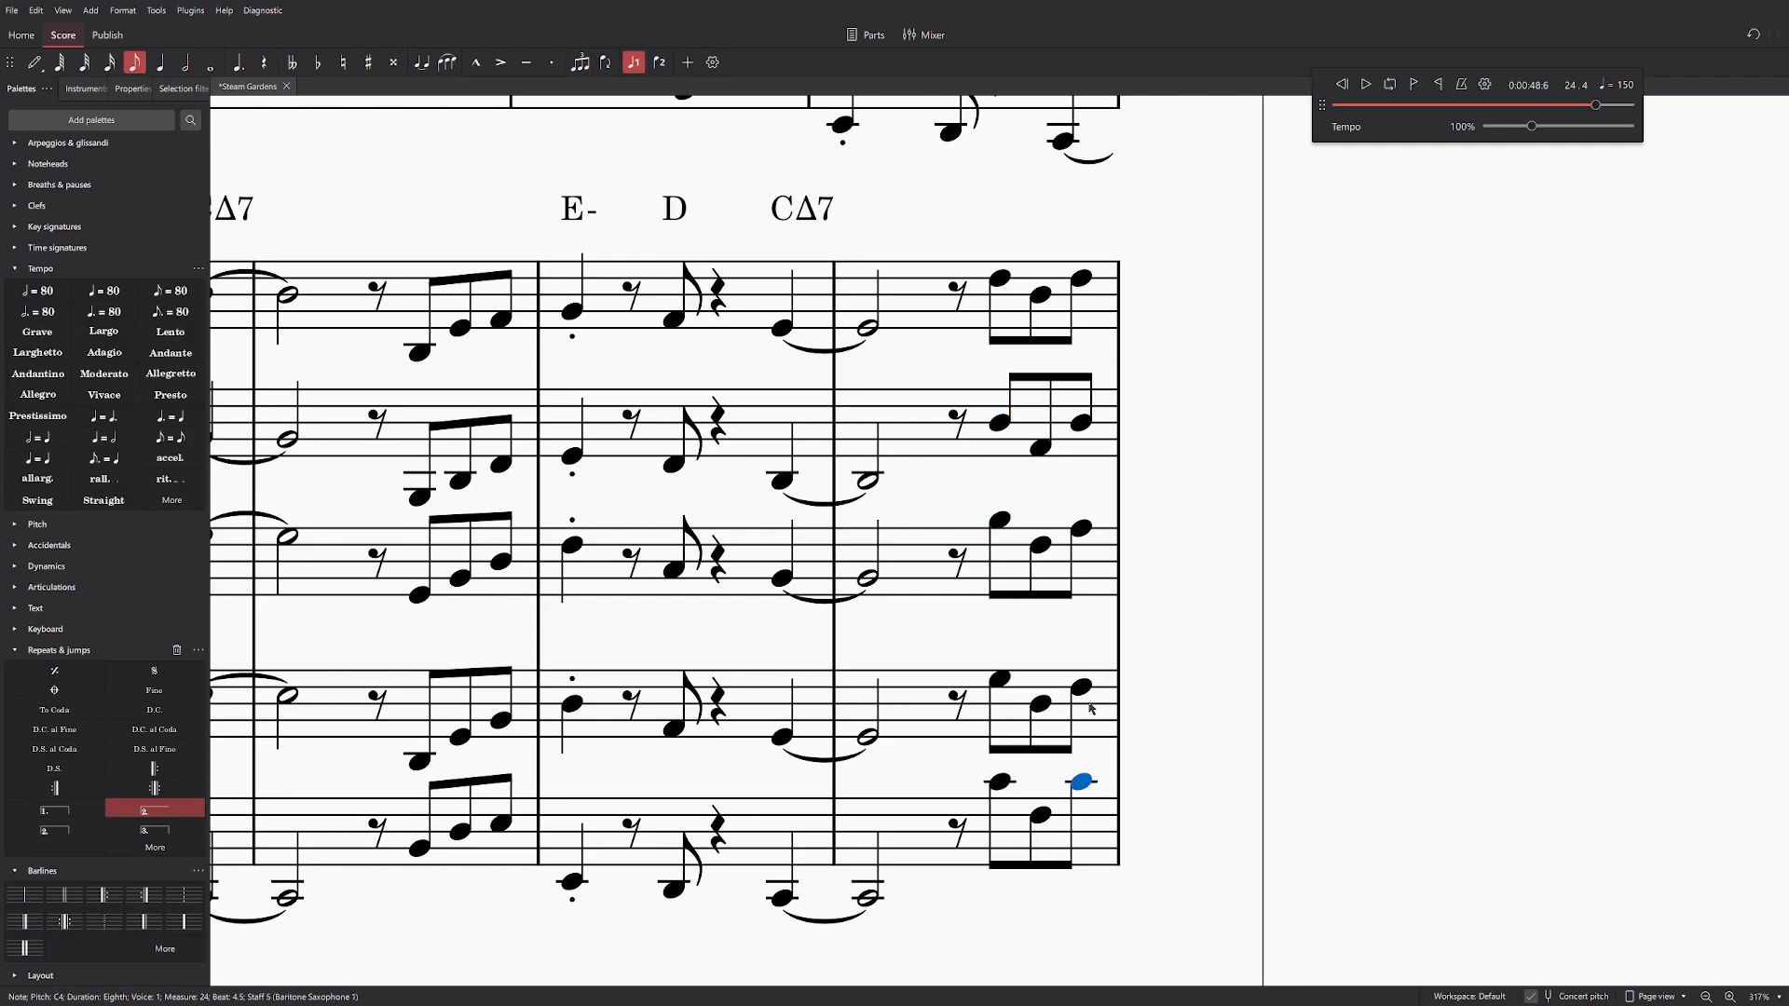
click(955, 300)
key(space)
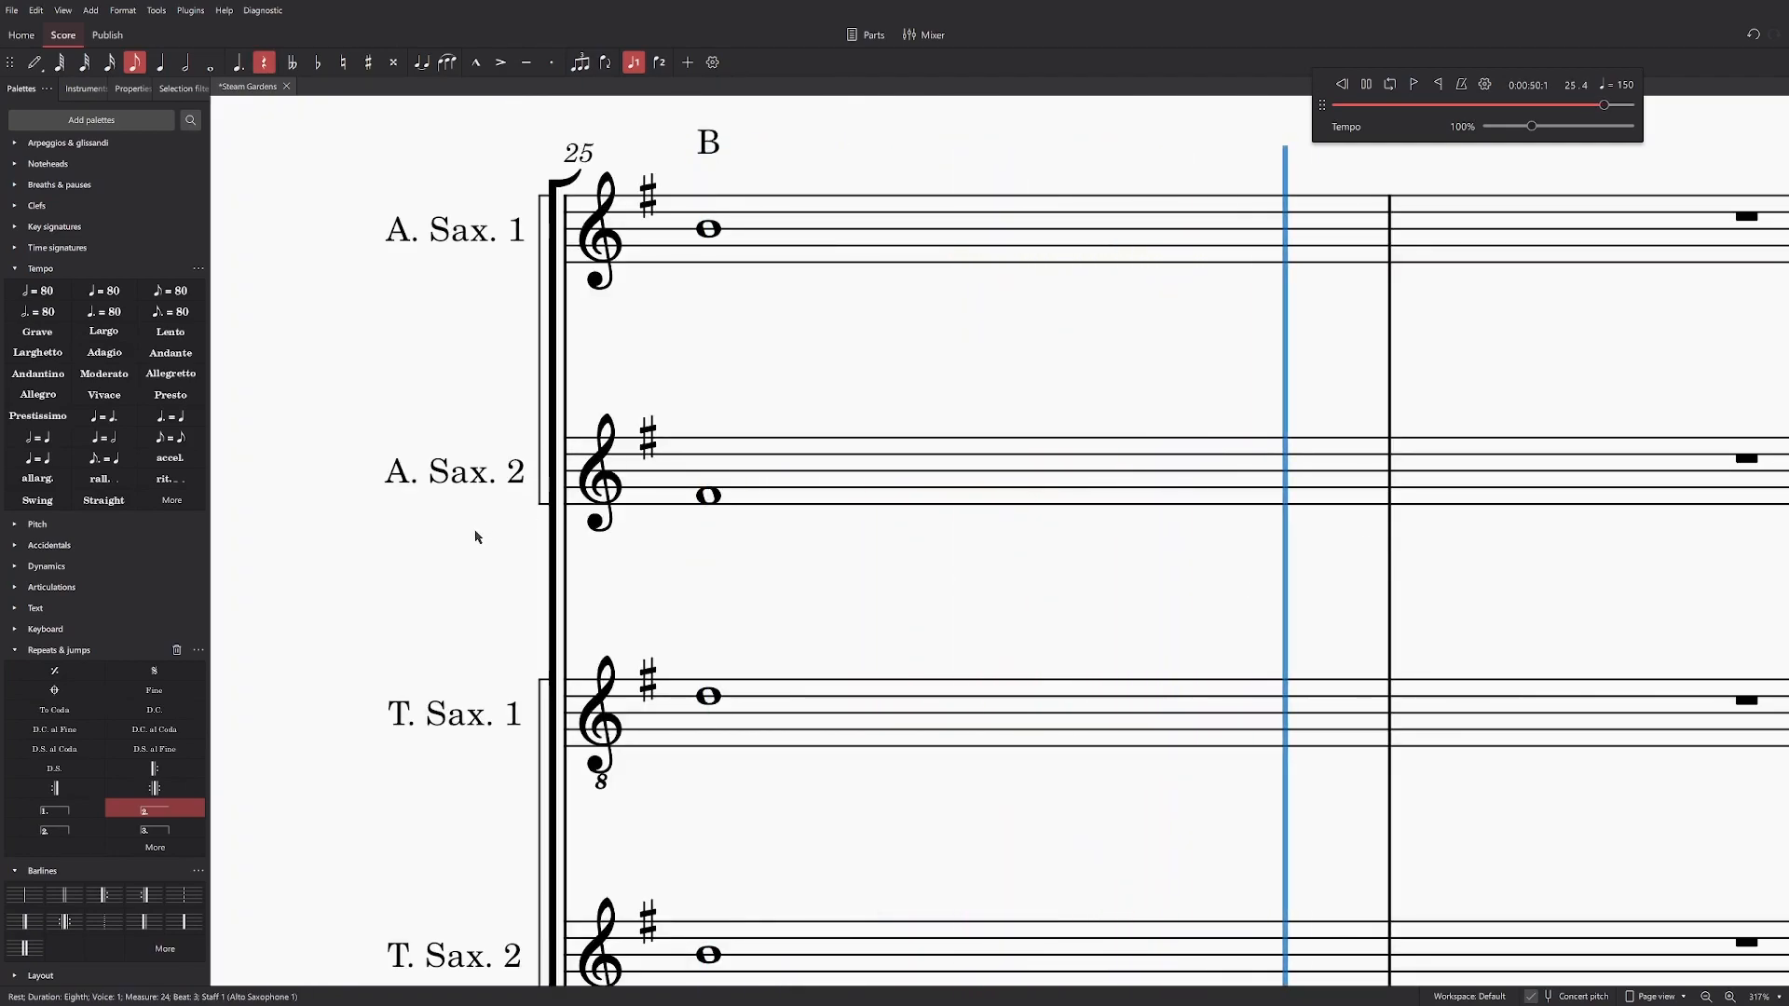
drag(434, 585, 1044, 139)
key(space)
Step: Set the baritone saxophone's whole note in measure 25 to B3 and play back the ending from measure 23
drag(820, 682, 1269, 219)
drag(1204, 434, 1298, 4)
mouse_move(1322, 604)
mouse_down()
mouse_move(1301, 140)
mouse_move(1218, 758)
mouse_up()
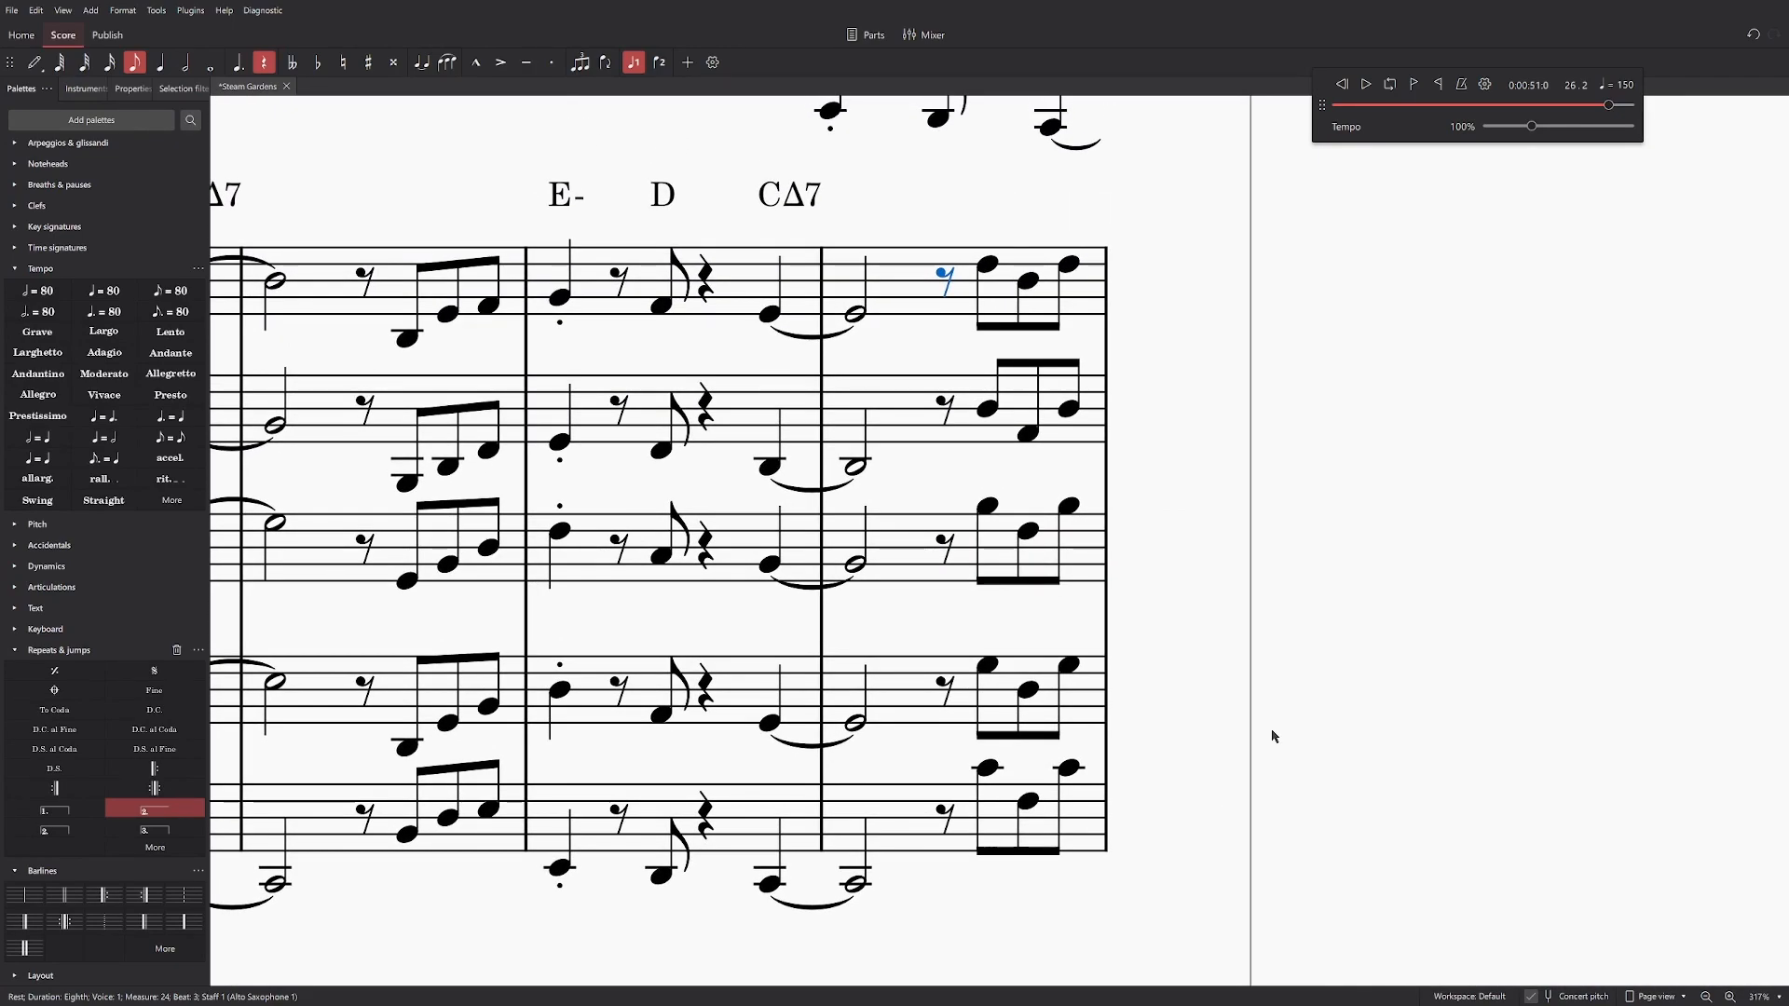
scroll(1273, 736, down, 6)
drag(1496, 264, 899, 657)
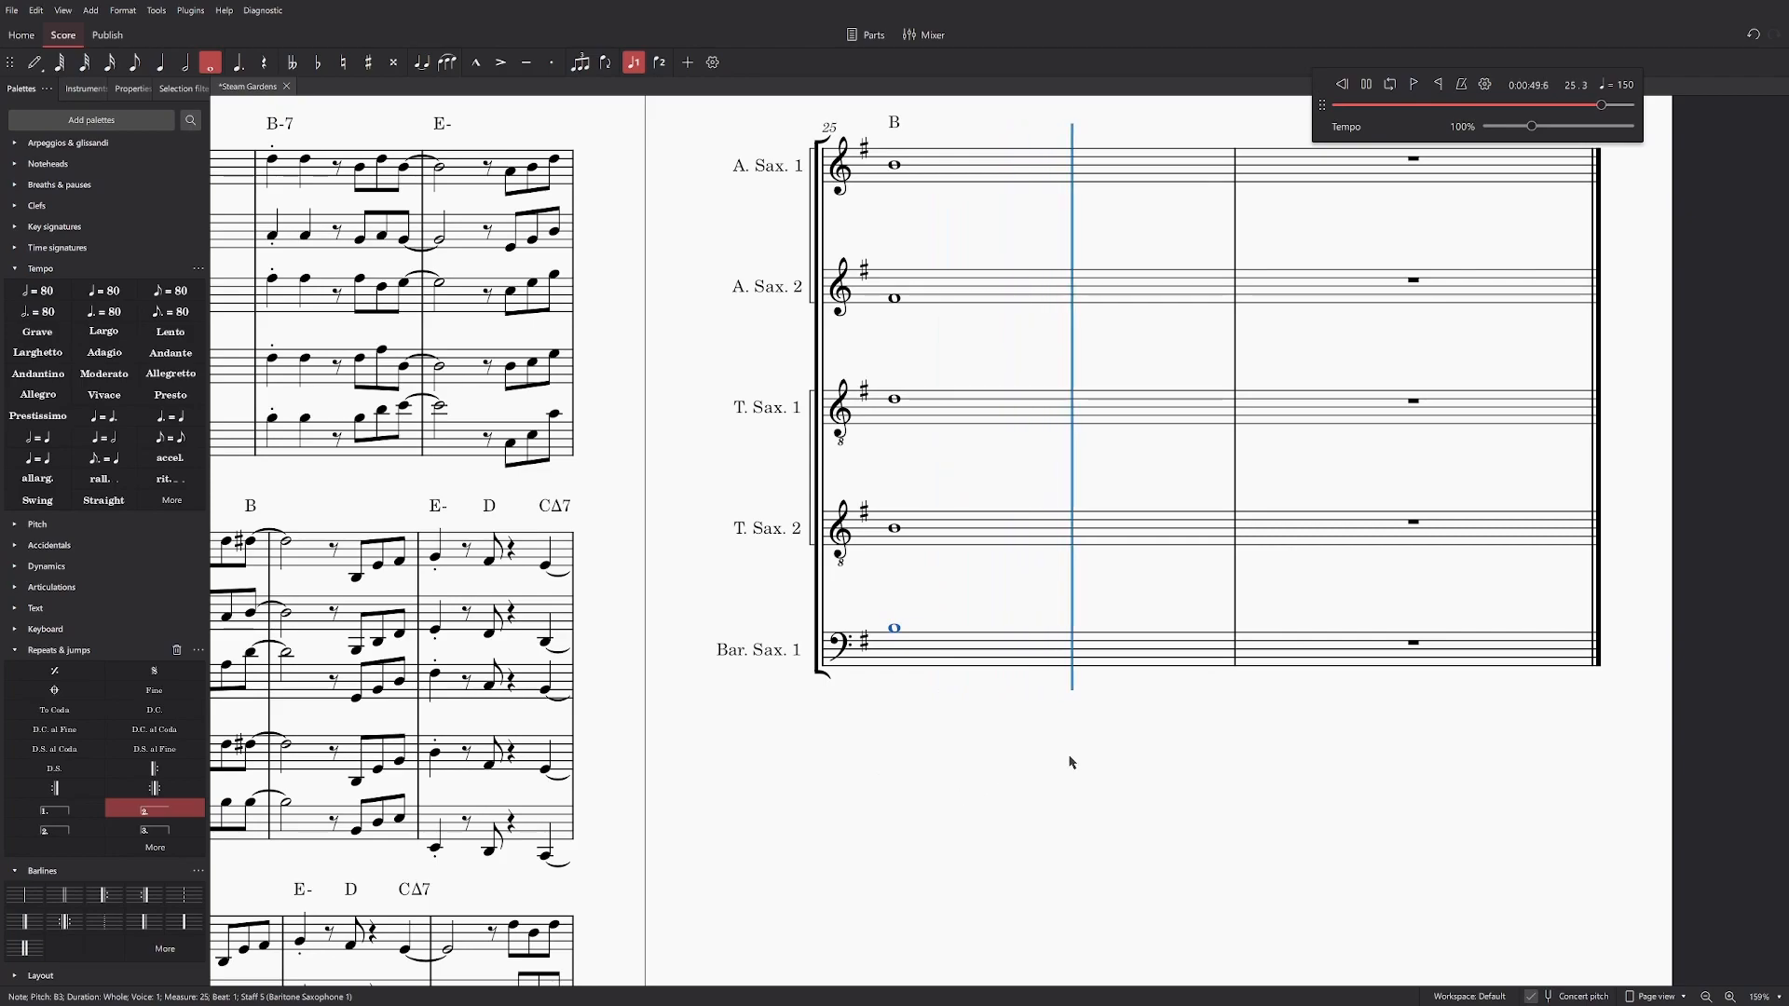
key(space)
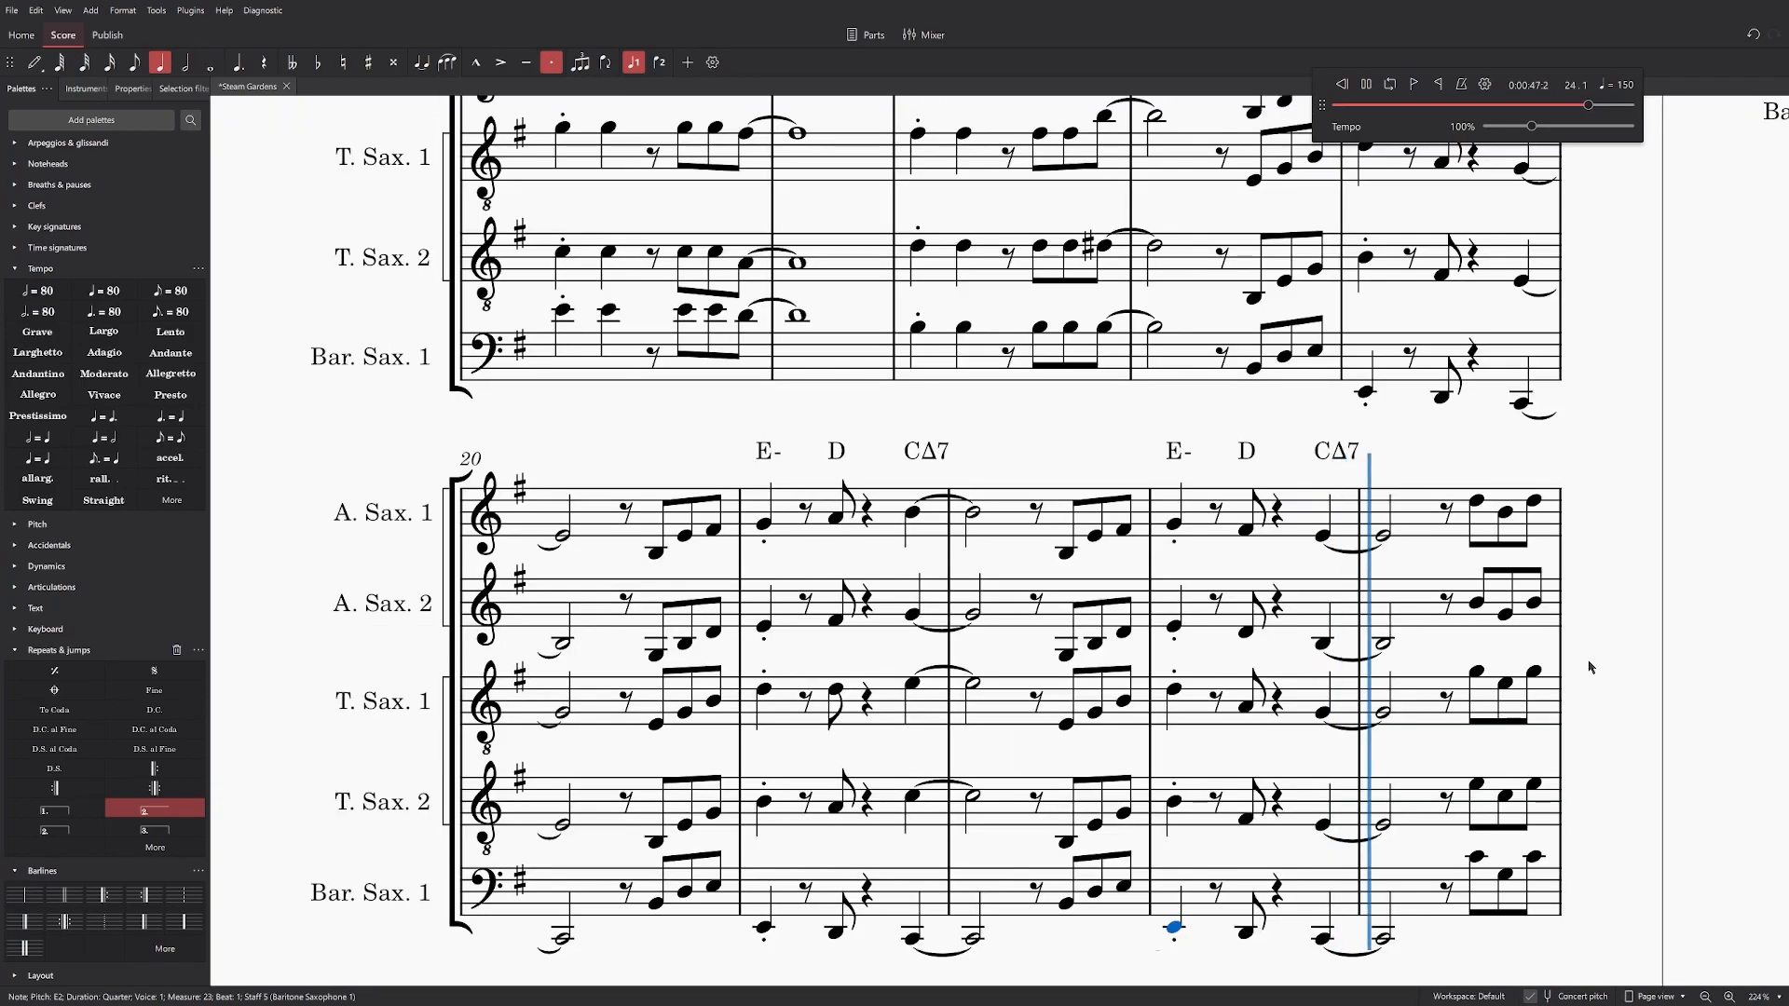